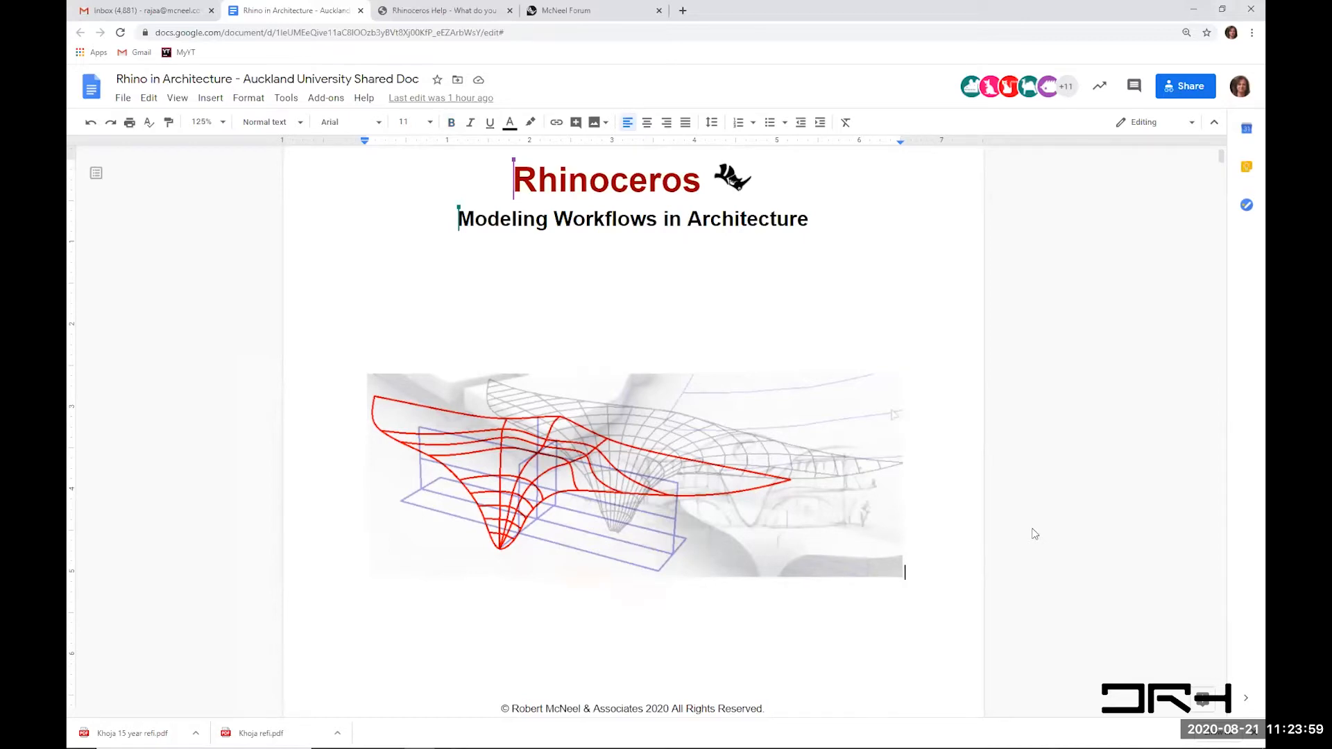
- Look over the document's cover page, copyright notice and table of contents
{"action": "scroll", "coordinate": [1035, 534], "scroll_direction": "down", "scroll_amount": 1}
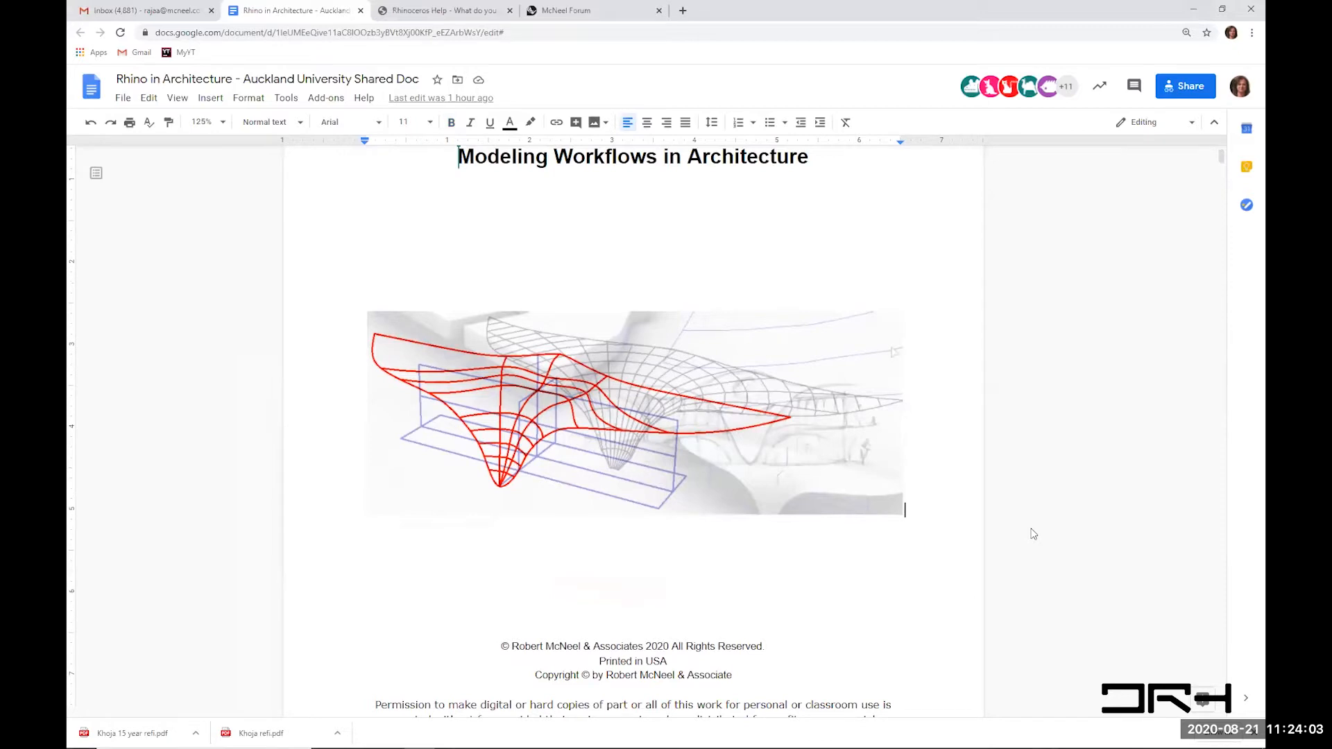
{"action": "scroll", "coordinate": [1033, 533], "scroll_direction": "down", "scroll_amount": 3}
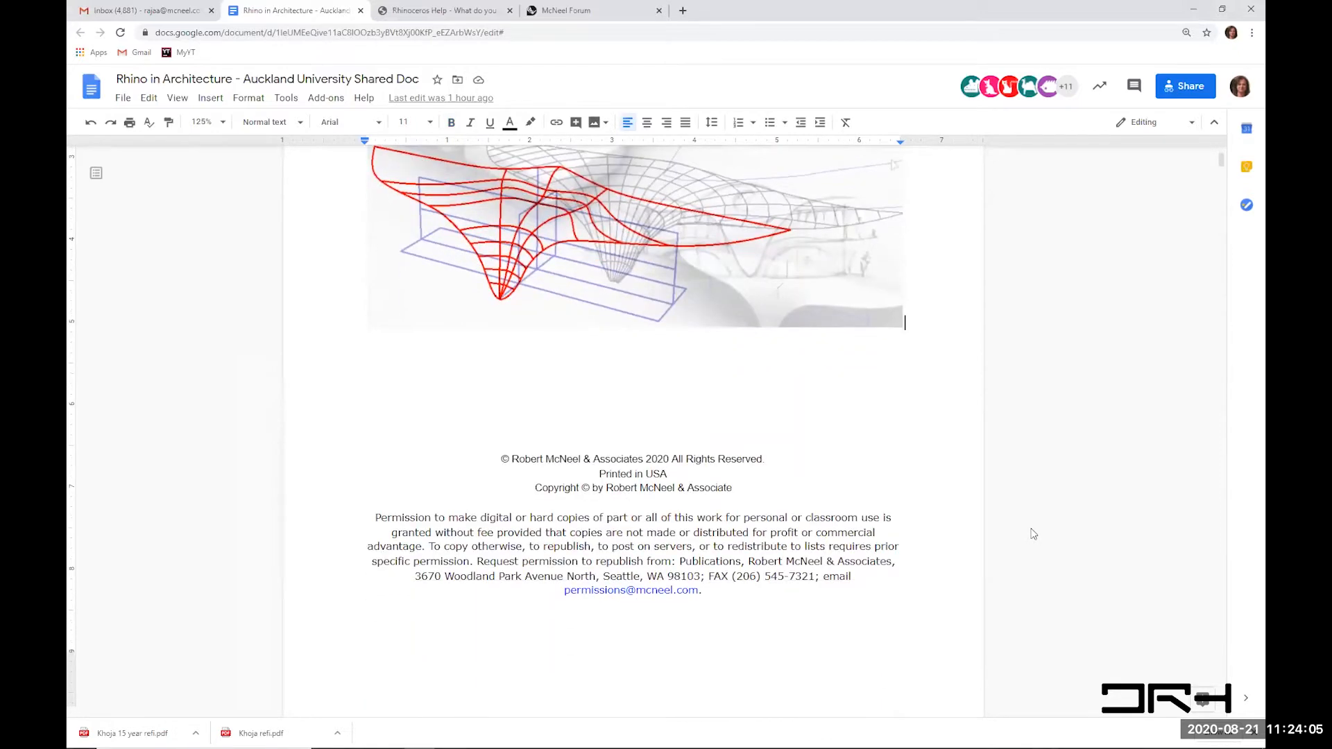
{"action": "scroll", "coordinate": [1033, 533], "scroll_direction": "down", "scroll_amount": 12}
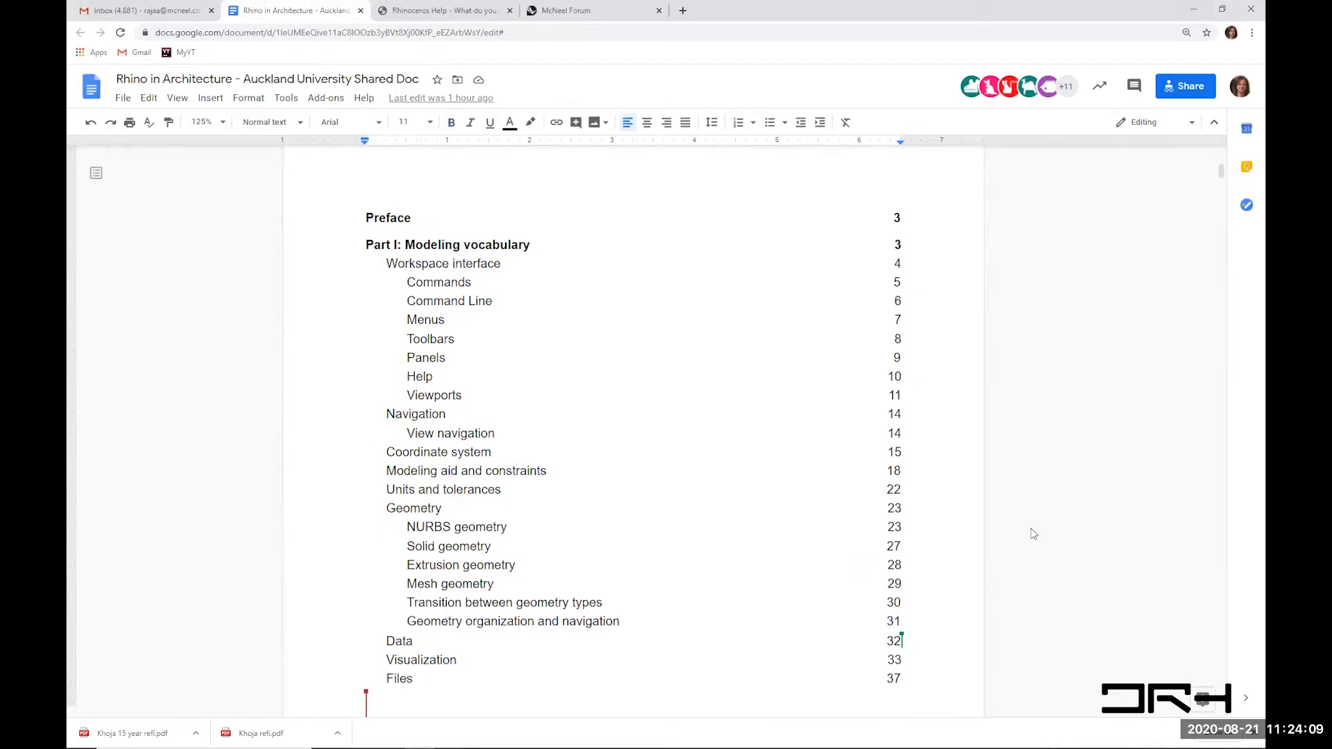
{"action": "scroll", "coordinate": [1033, 534], "scroll_direction": "down", "scroll_amount": 3}
{"action": "scroll", "coordinate": [1033, 534], "scroll_direction": "up", "scroll_amount": 2}
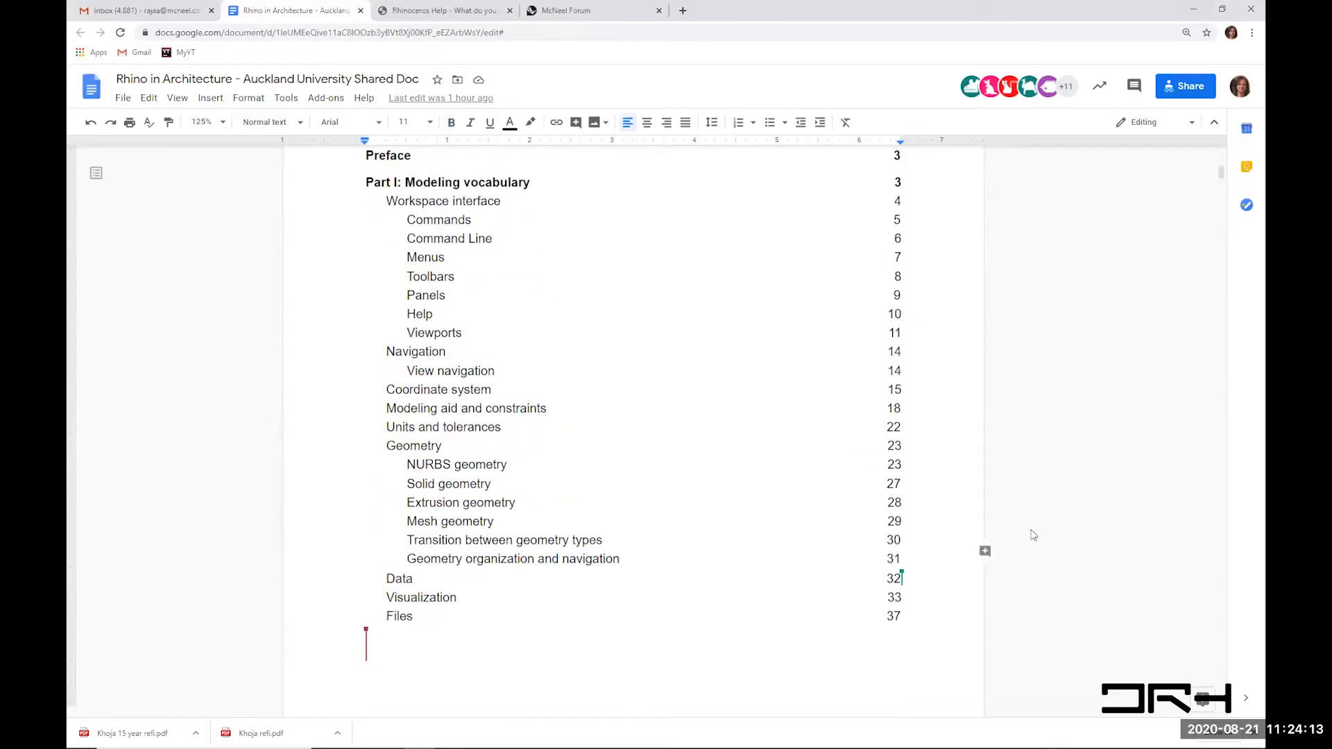
{"action": "scroll", "coordinate": [1033, 534], "scroll_direction": "down", "scroll_amount": 2}
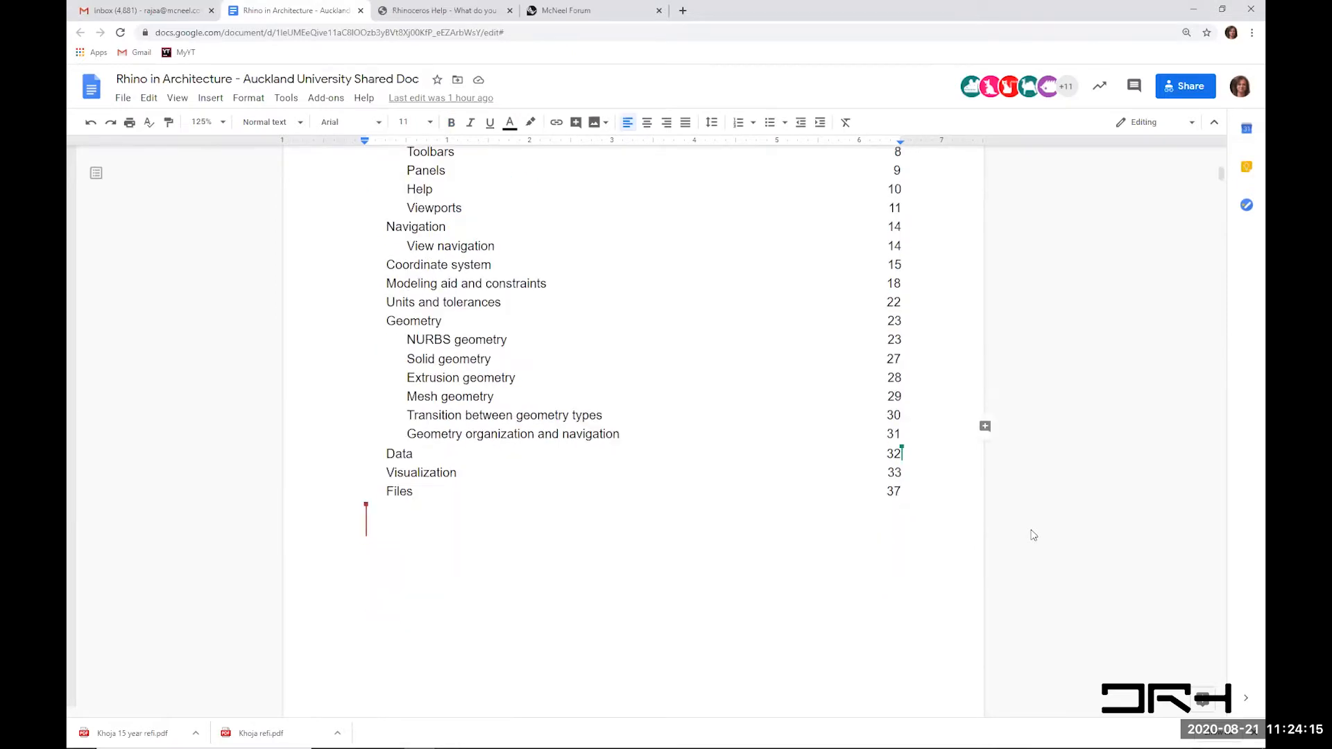
{"action": "scroll", "coordinate": [1033, 534], "scroll_direction": "down", "scroll_amount": 7}
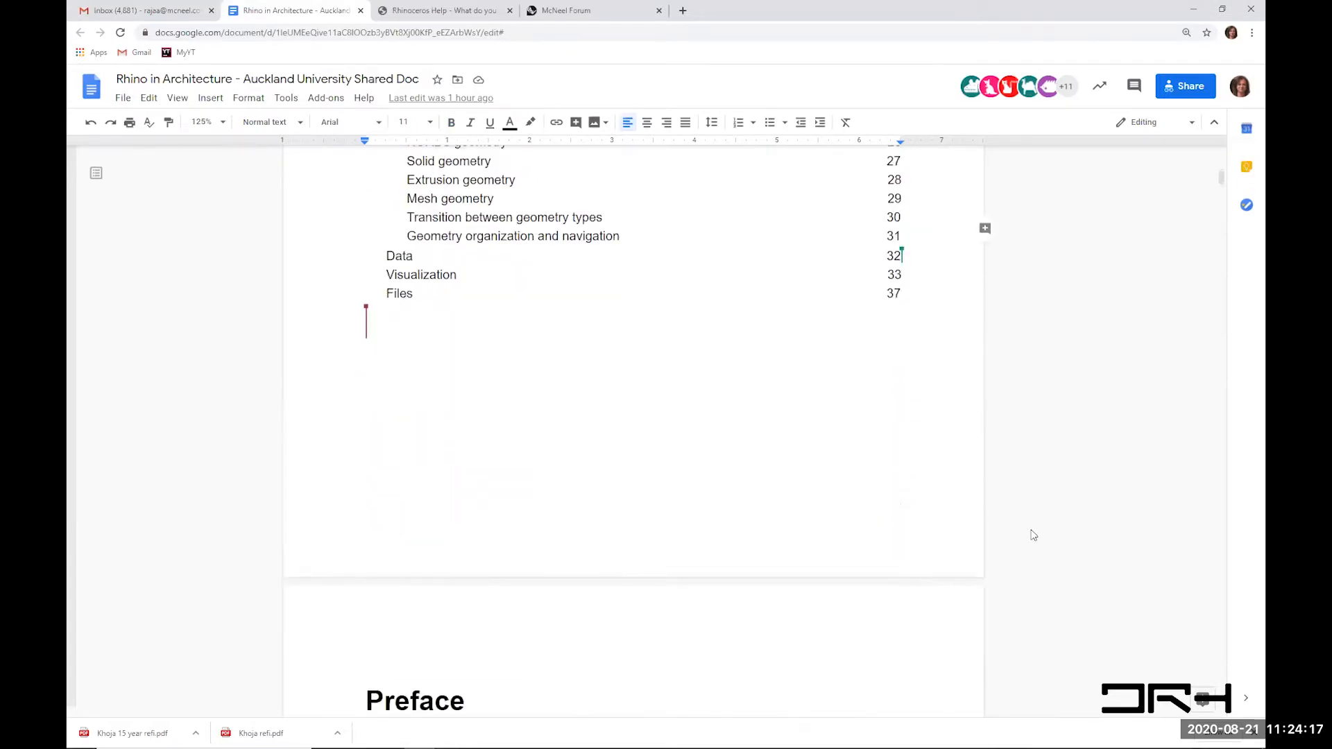
- Read through the Preface and the Part I: Modeling vocabulary introduction, down to the Workspace interface section
{"action": "scroll", "coordinate": [1033, 534], "scroll_direction": "down", "scroll_amount": 2}
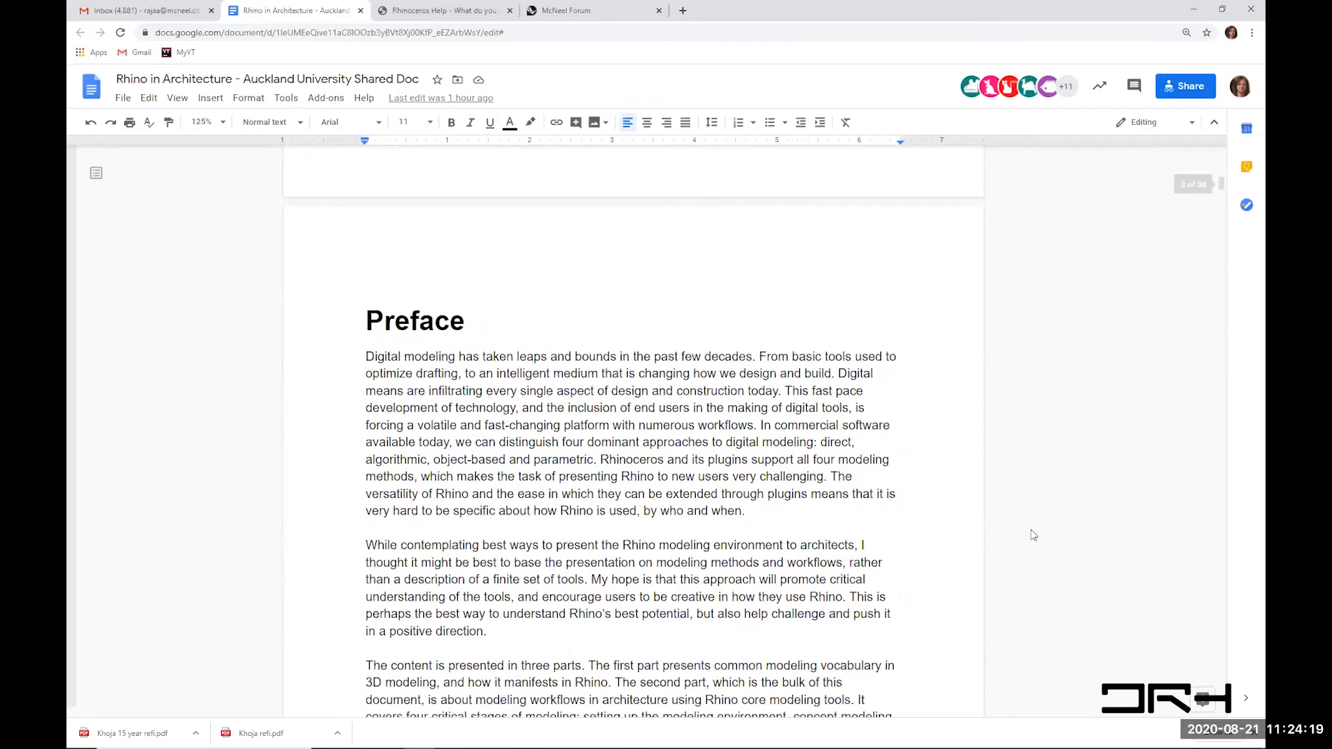
{"action": "scroll", "coordinate": [1033, 535], "scroll_direction": "down", "scroll_amount": 1}
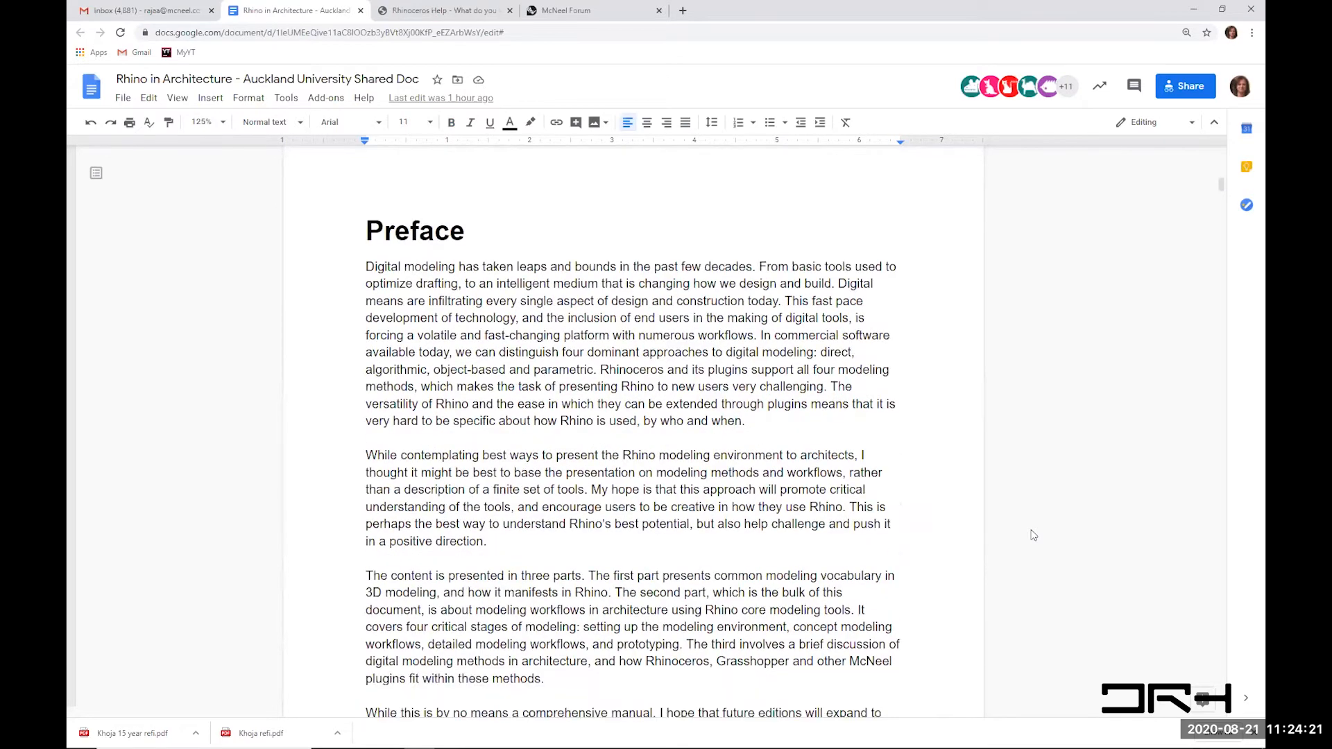
{"action": "scroll", "coordinate": [1032, 534], "scroll_direction": "down", "scroll_amount": 7}
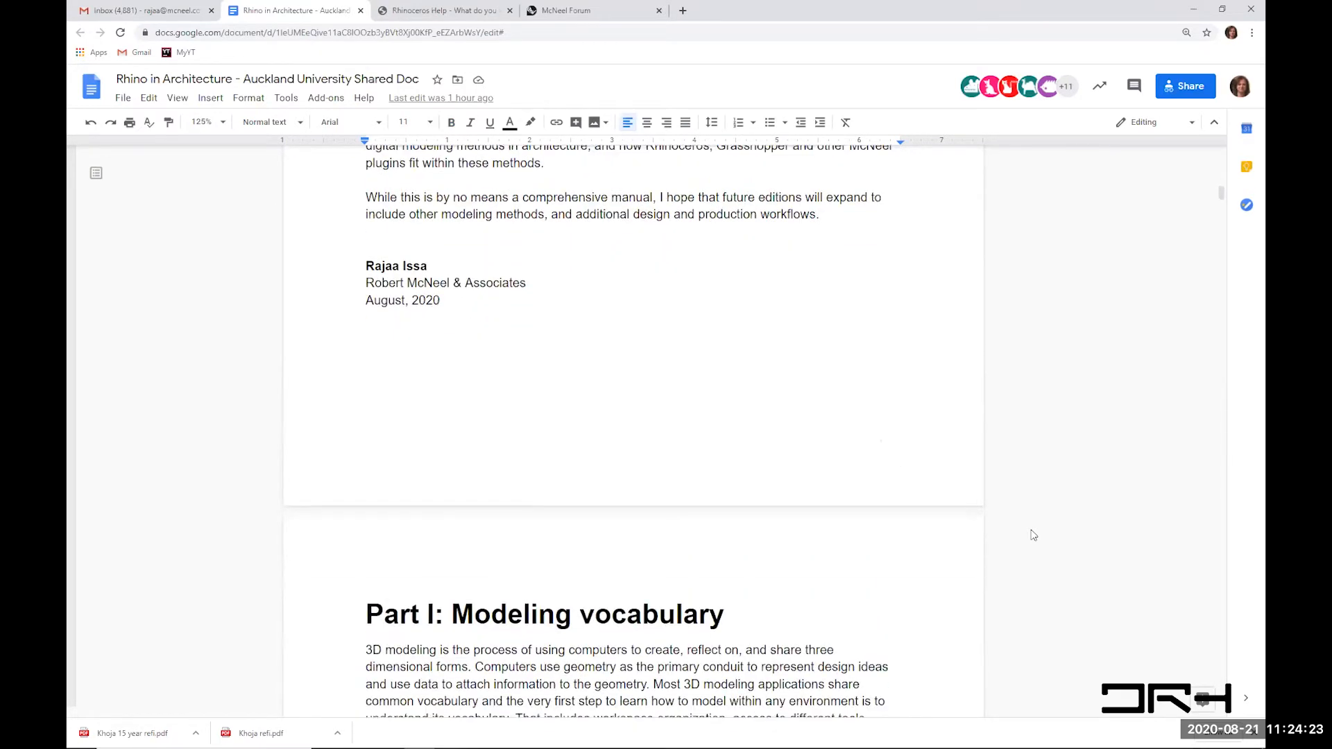
{"action": "scroll", "coordinate": [1033, 535], "scroll_direction": "down", "scroll_amount": 2}
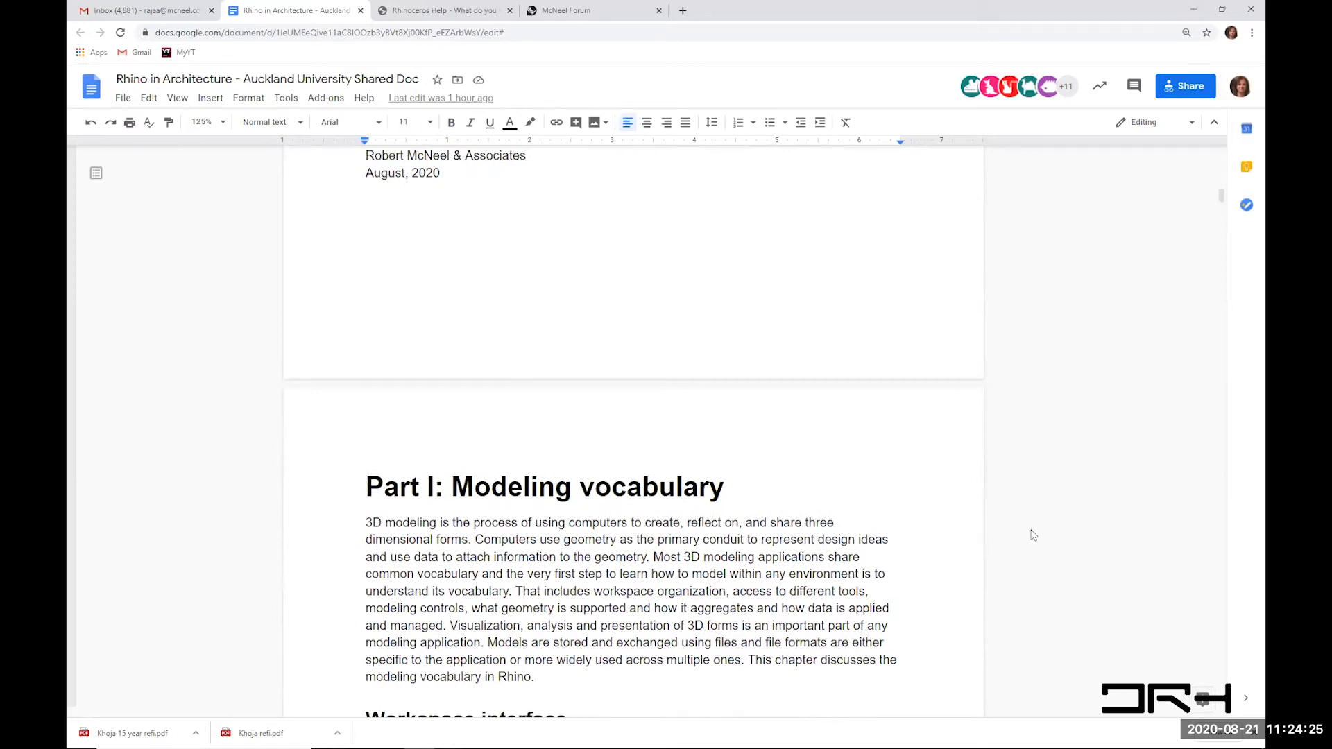
{"action": "scroll", "coordinate": [1033, 535], "scroll_direction": "down", "scroll_amount": 4}
{"action": "scroll", "coordinate": [1033, 535], "scroll_direction": "down", "scroll_amount": 4}
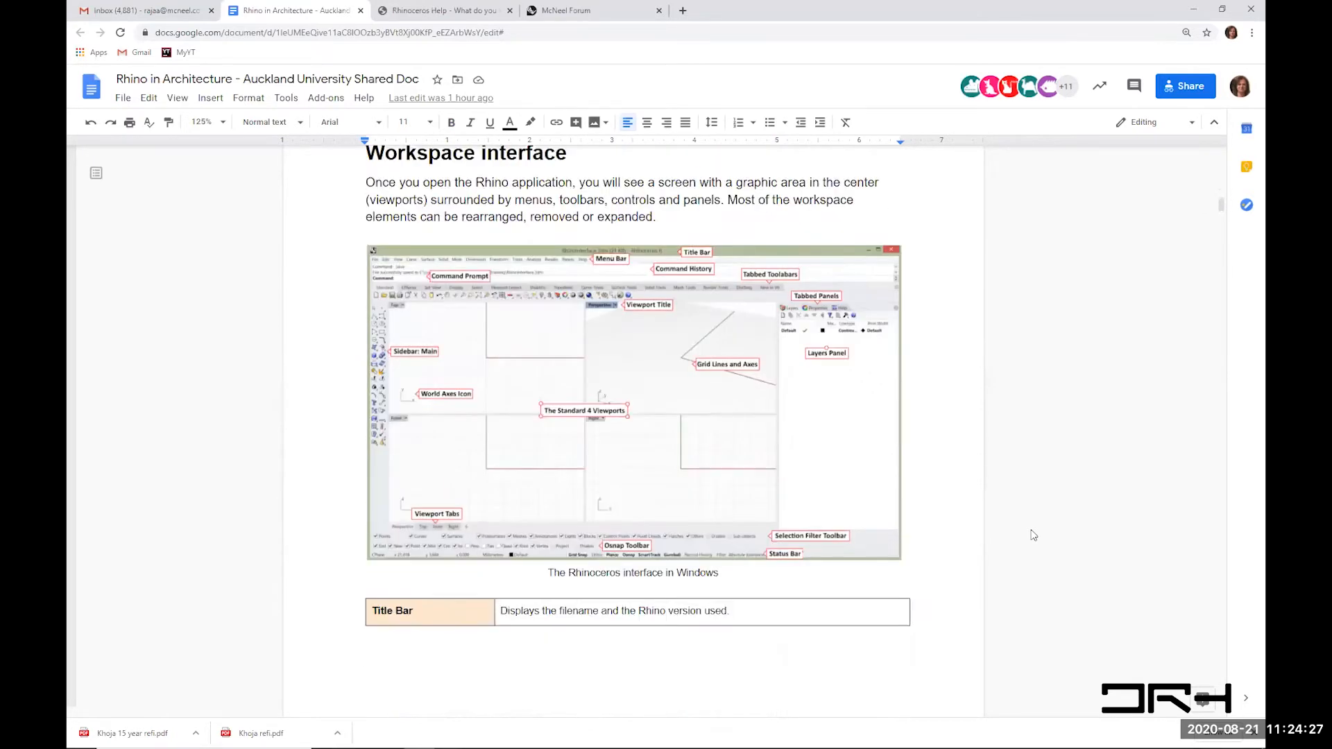
- View the linked "User interface for Windows" video tutorial below the interface elements table and return to the document
{"action": "scroll", "coordinate": [1033, 535], "scroll_direction": "down", "scroll_amount": 15}
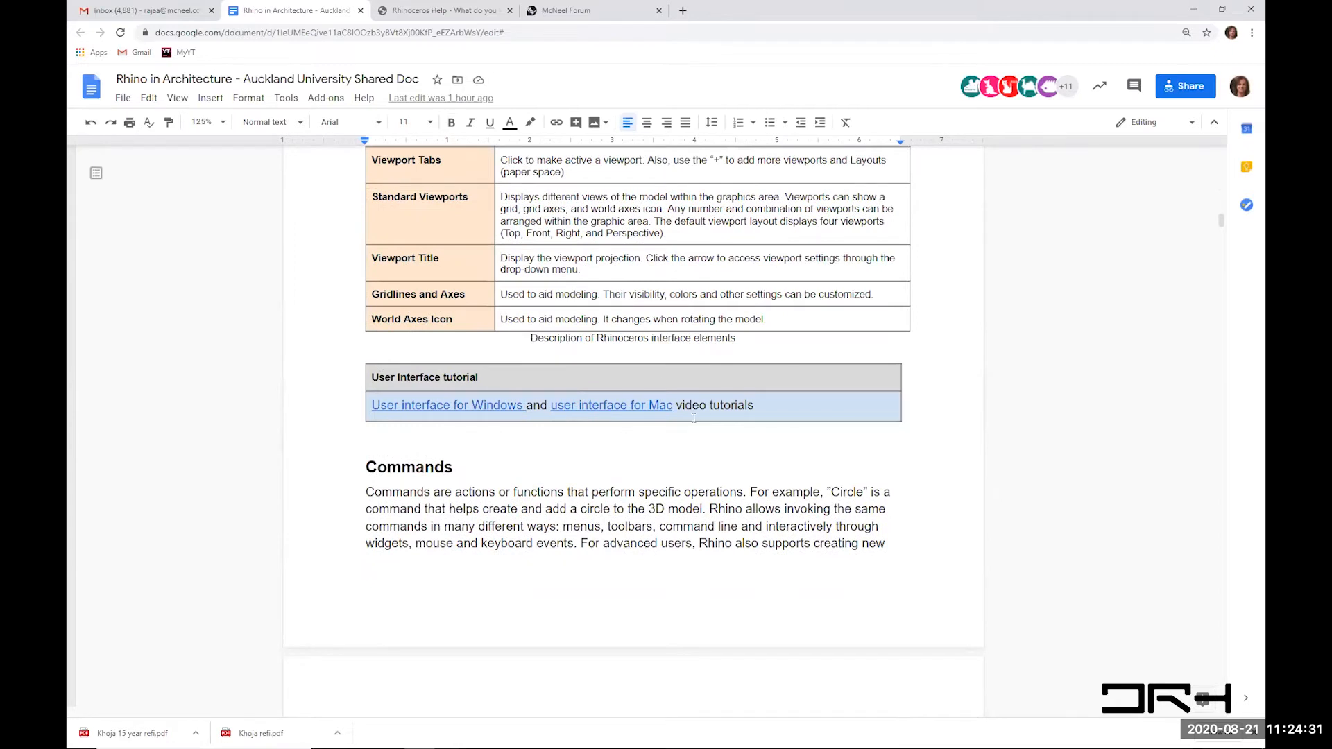
{"action": "left_click", "coordinate": [417, 407]}
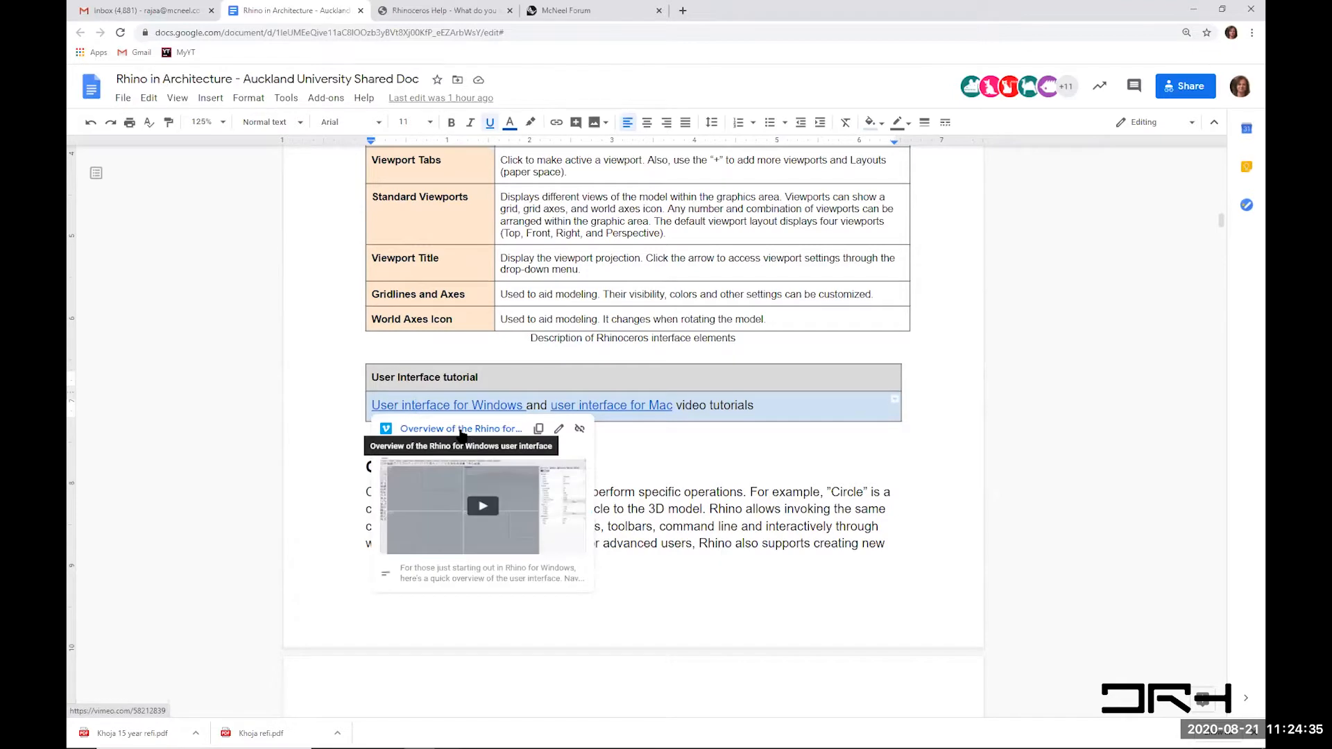
{"action": "left_click", "coordinate": [462, 429]}
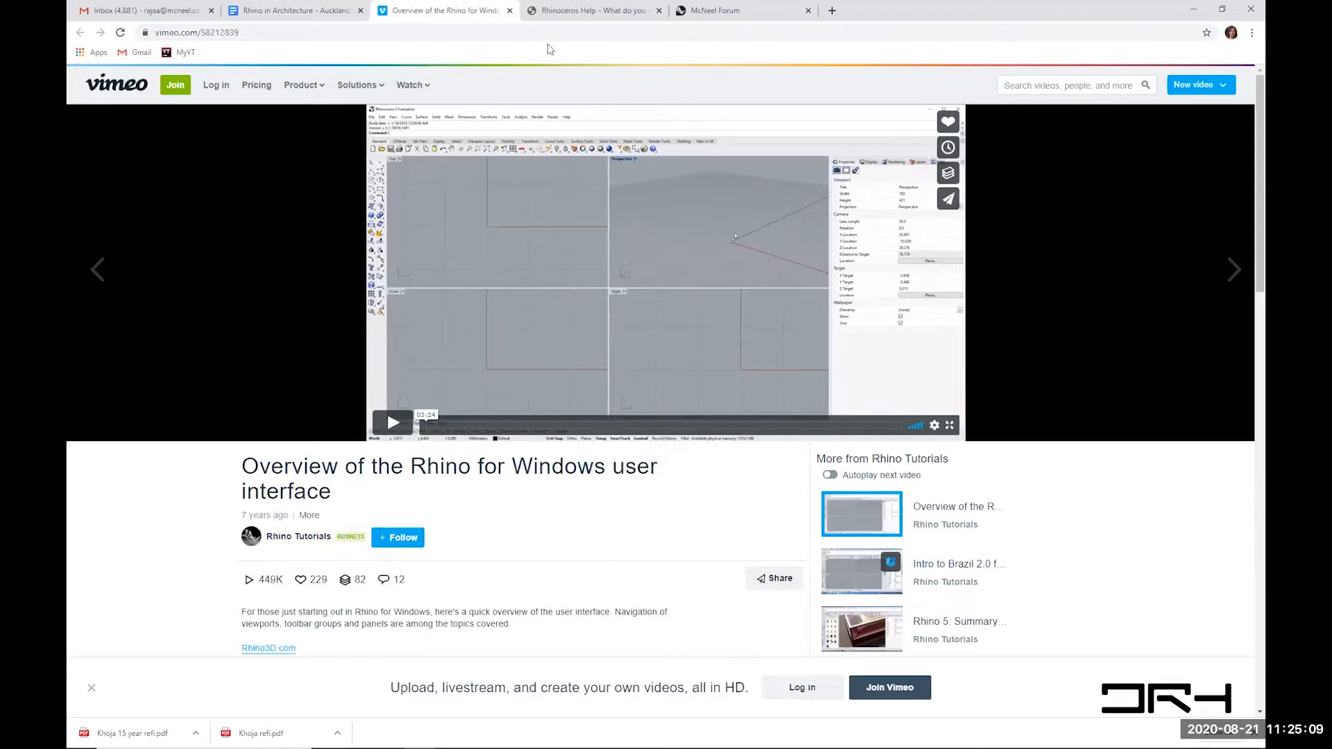
{"action": "left_click", "coordinate": [510, 10]}
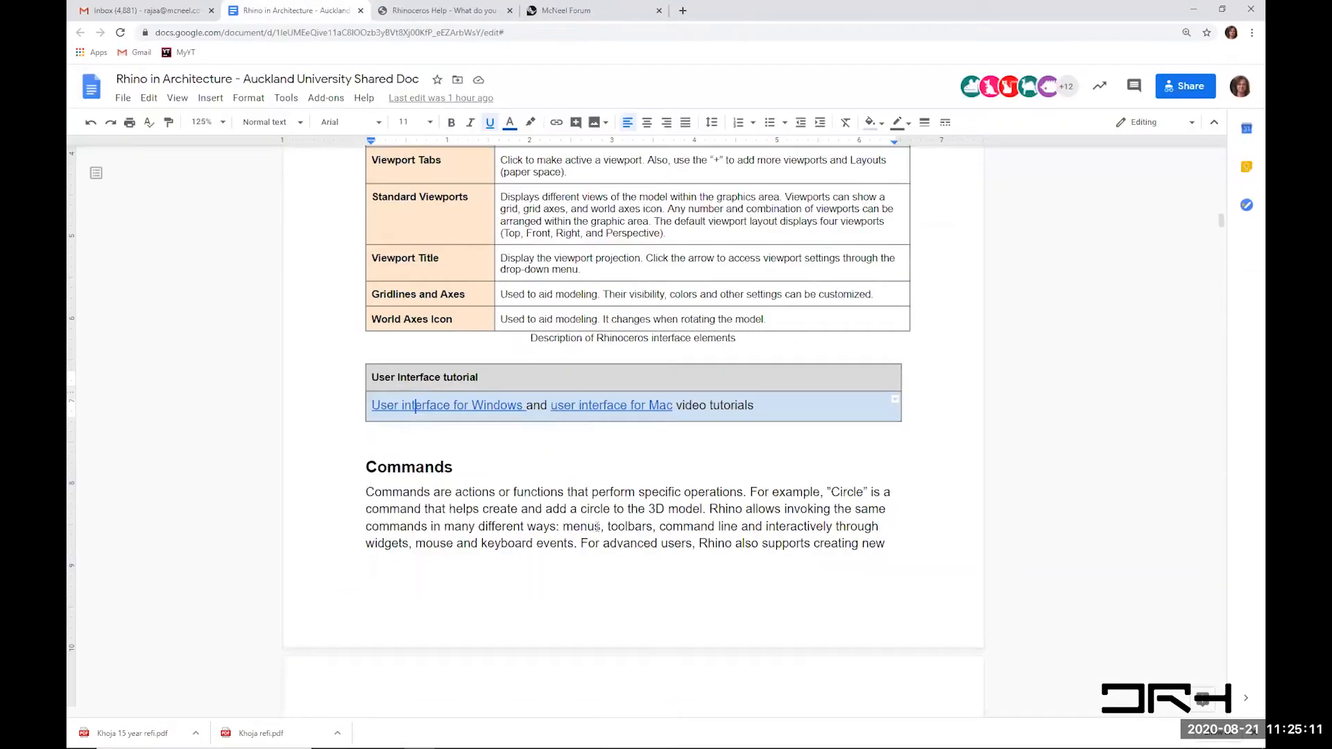
- Draft the comment "Hey I found this tutorial..." on the first word of the Commands paragraph and discard it
{"action": "scroll", "coordinate": [597, 527], "scroll_direction": "down", "scroll_amount": 2}
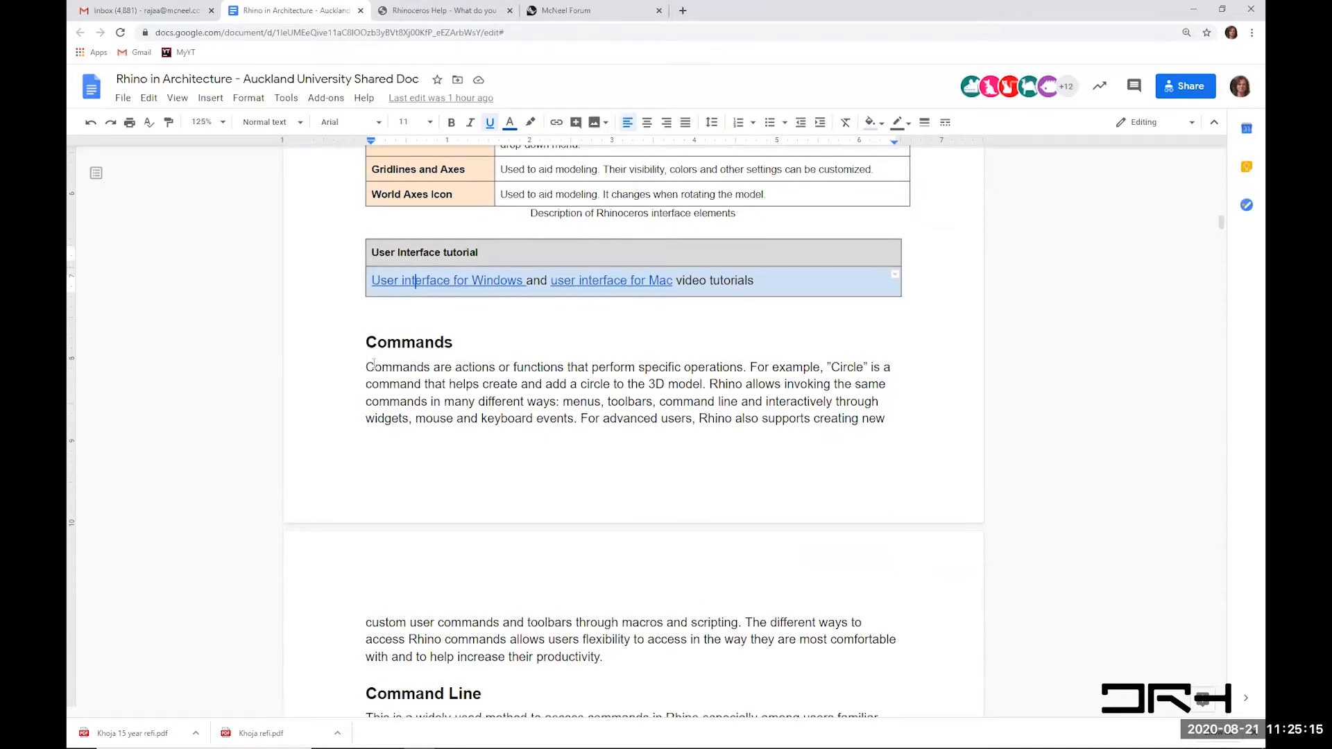
{"action": "double_click", "coordinate": [424, 368]}
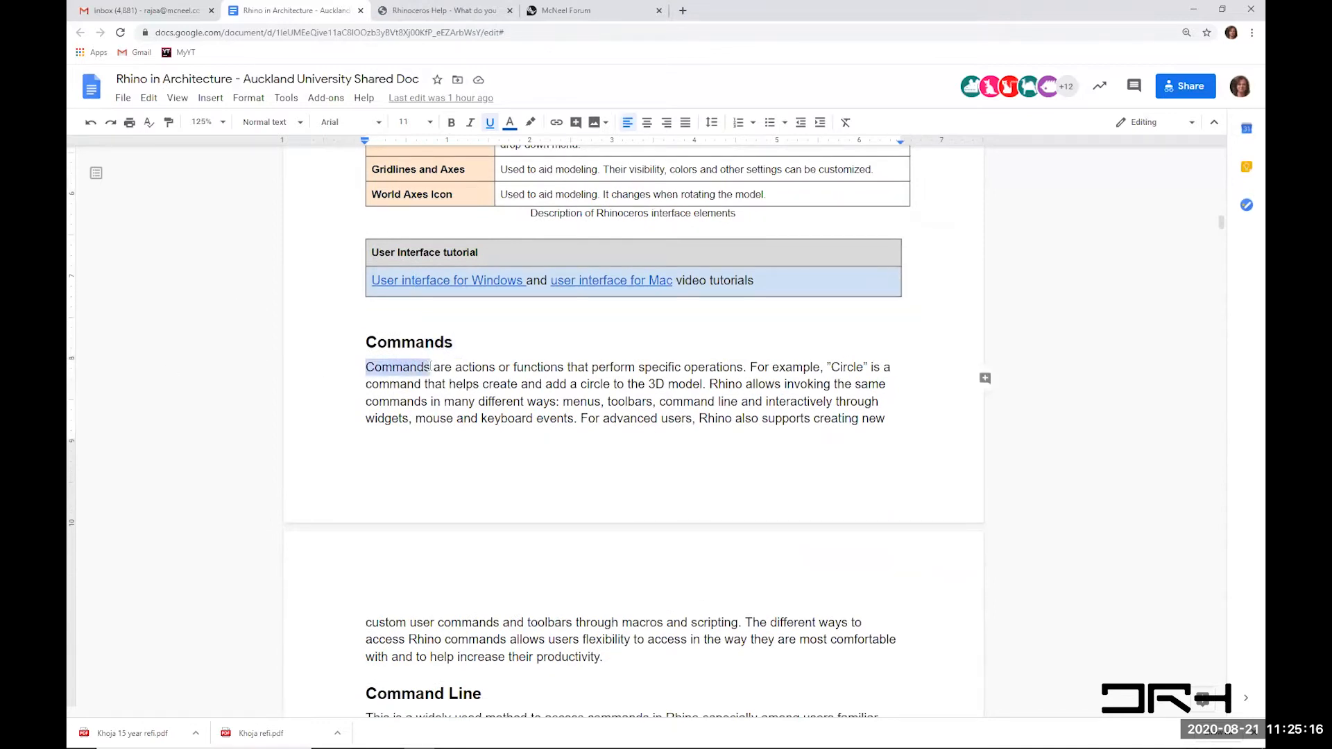
{"action": "left_click", "coordinate": [984, 379]}
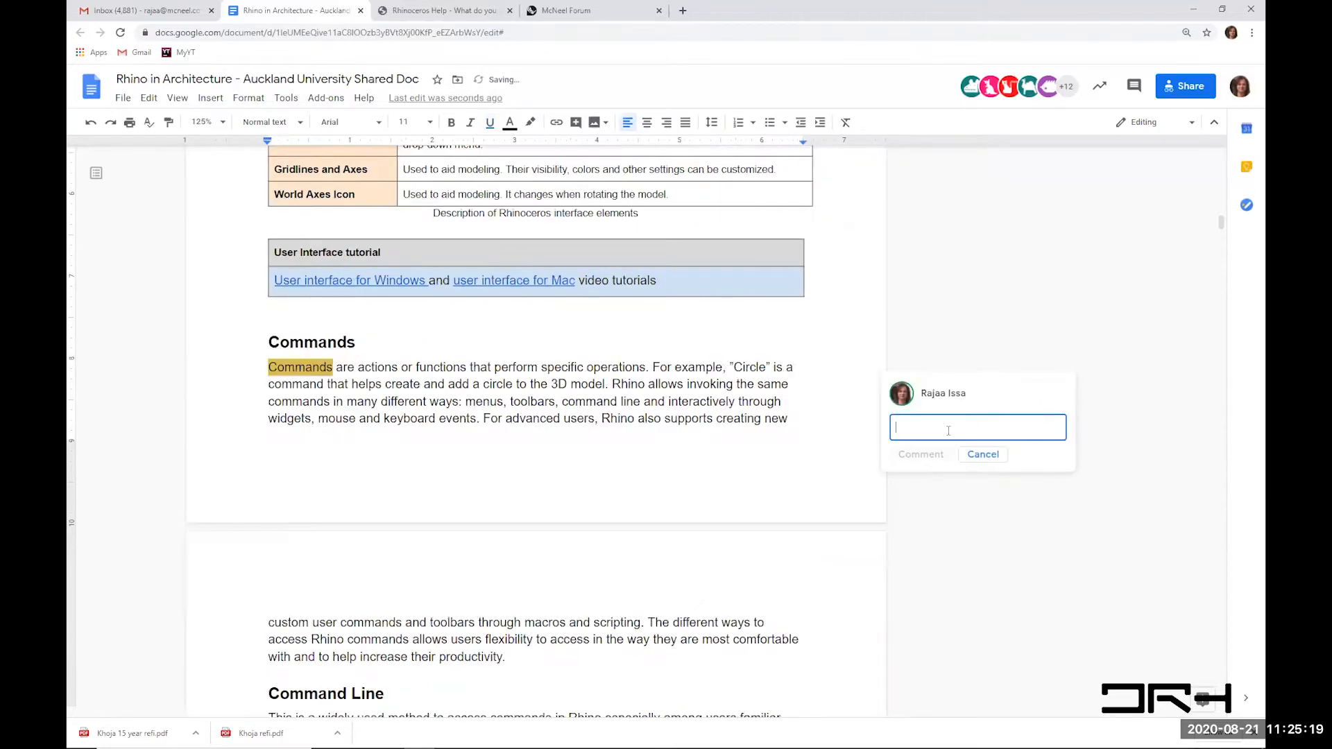
{"action": "type", "text": "He"}
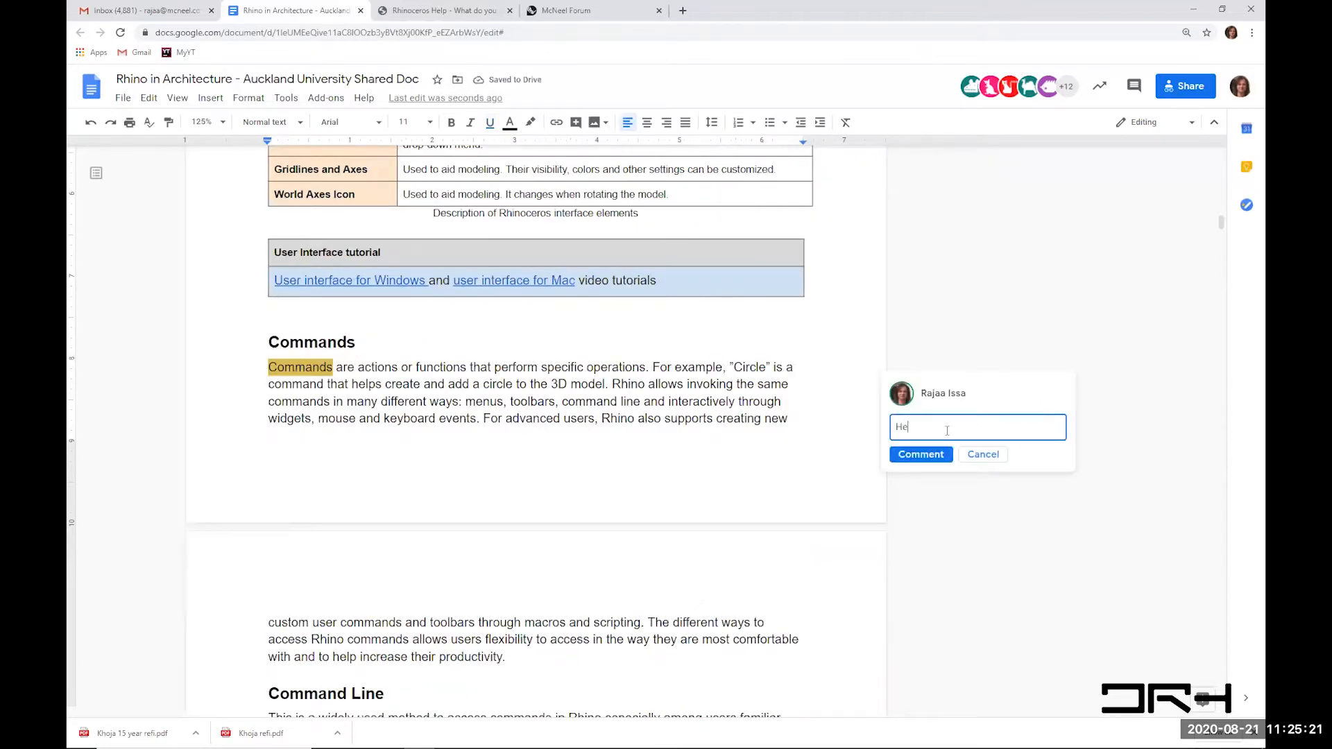
{"action": "type", "text": "y I found this tutorial..."}
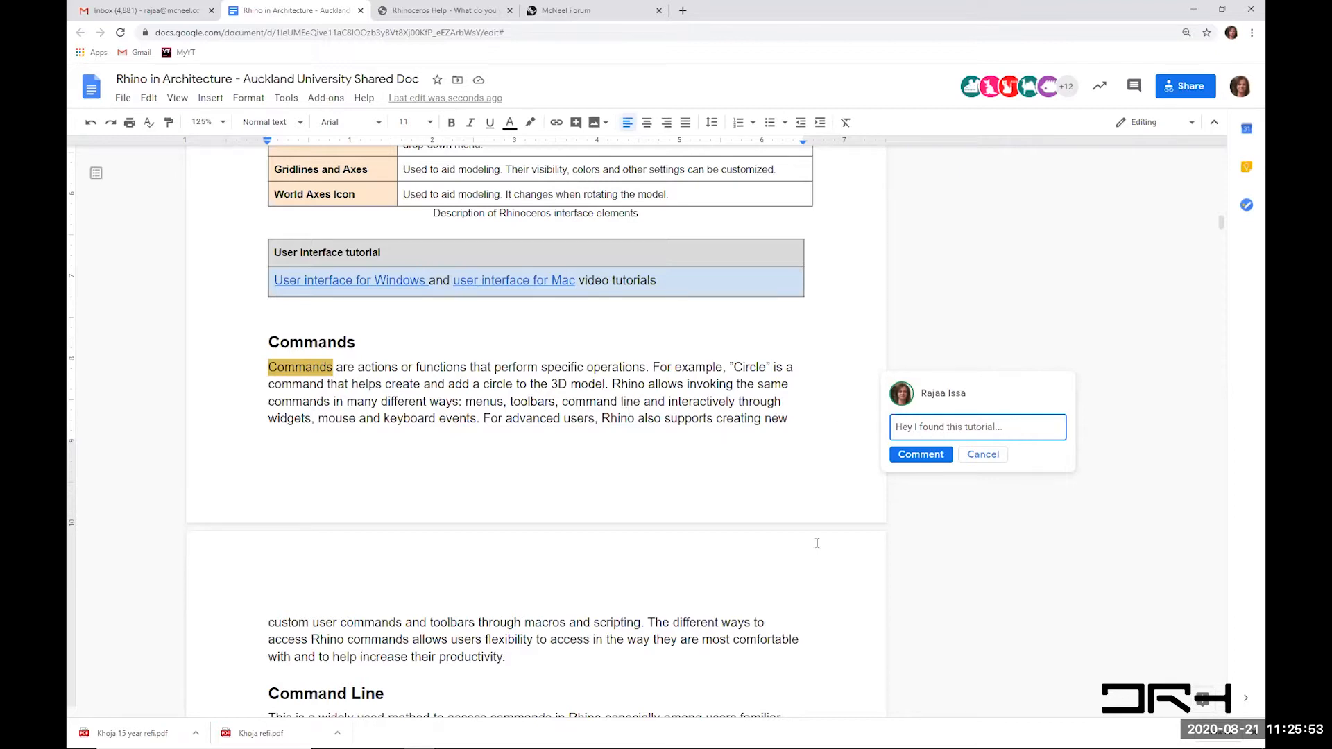
{"action": "left_click", "coordinate": [983, 454]}
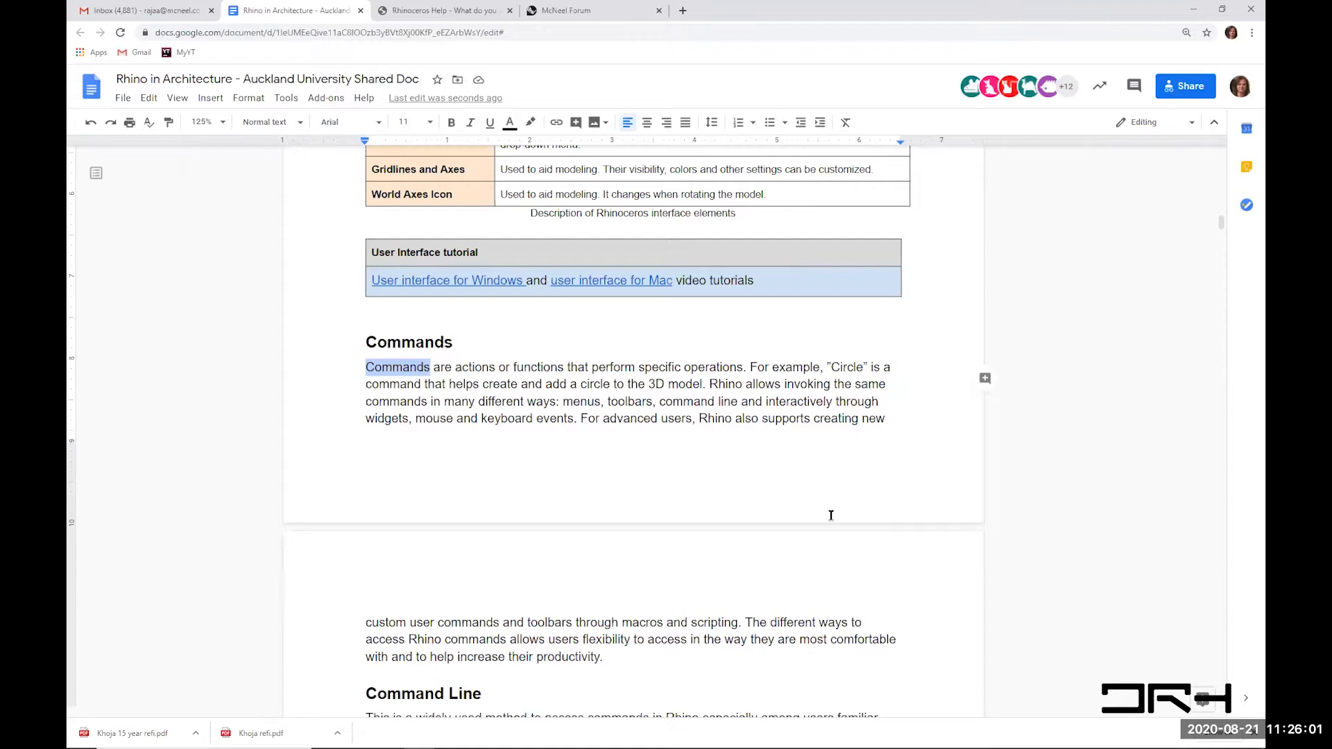
- Look through the Commands and Command Line sections and go back to the cover image on the first page
{"action": "scroll", "coordinate": [830, 516], "scroll_direction": "down", "scroll_amount": 1}
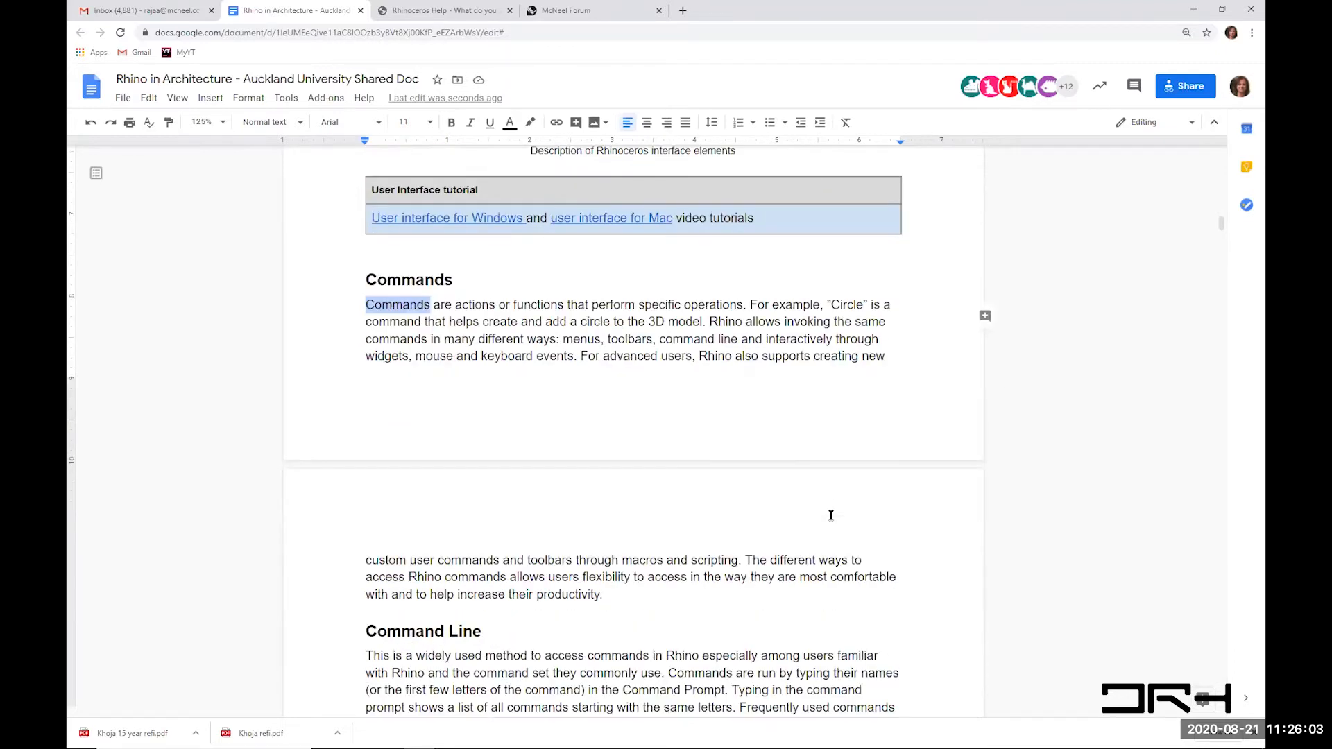
{"action": "scroll", "coordinate": [830, 516], "scroll_direction": "down", "scroll_amount": 5}
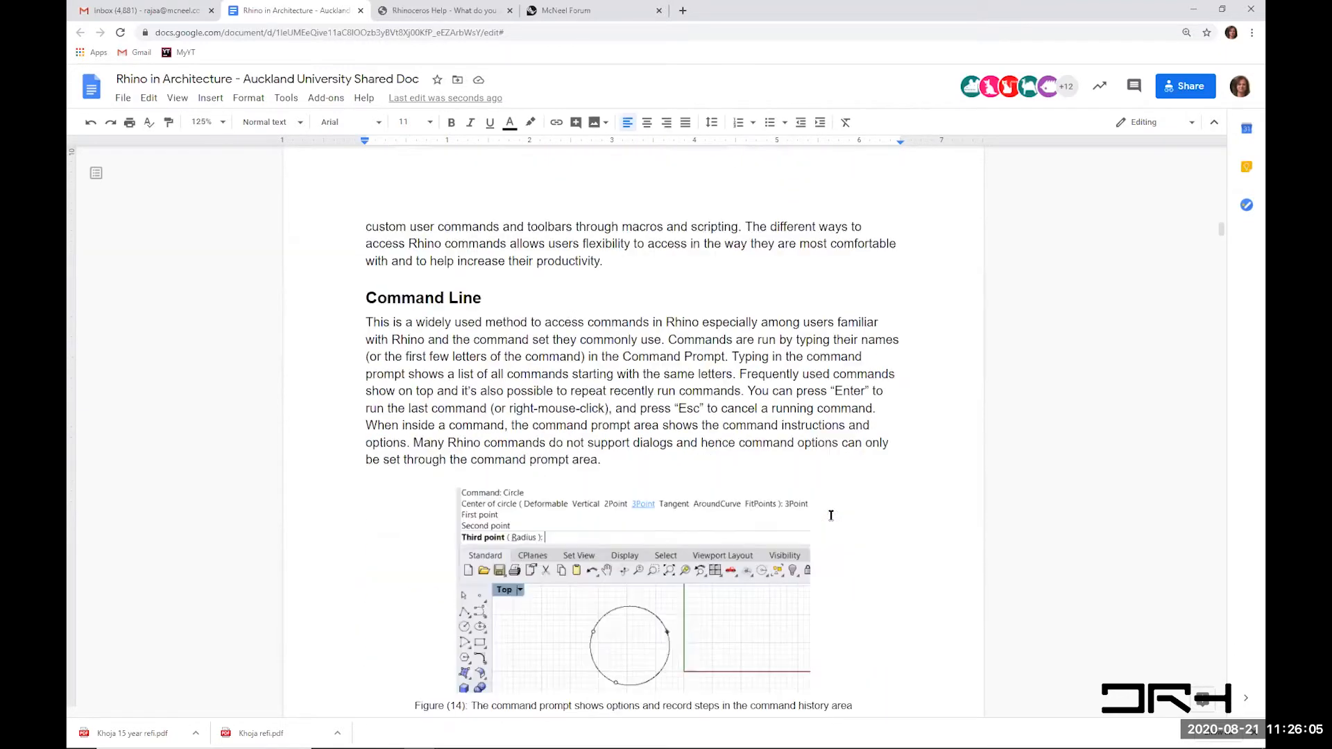
{"action": "scroll", "coordinate": [830, 516], "scroll_direction": "down", "scroll_amount": 1}
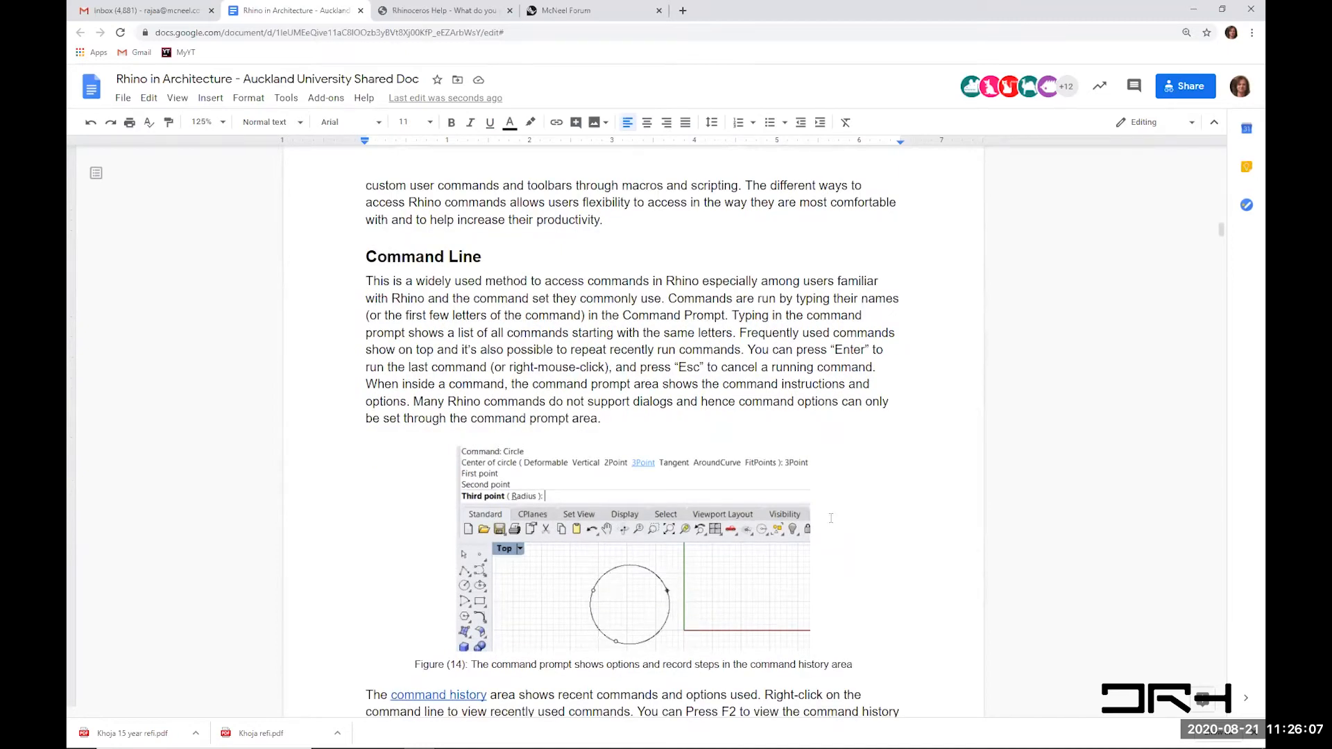
{"action": "scroll", "coordinate": [830, 518], "scroll_direction": "down", "scroll_amount": 1}
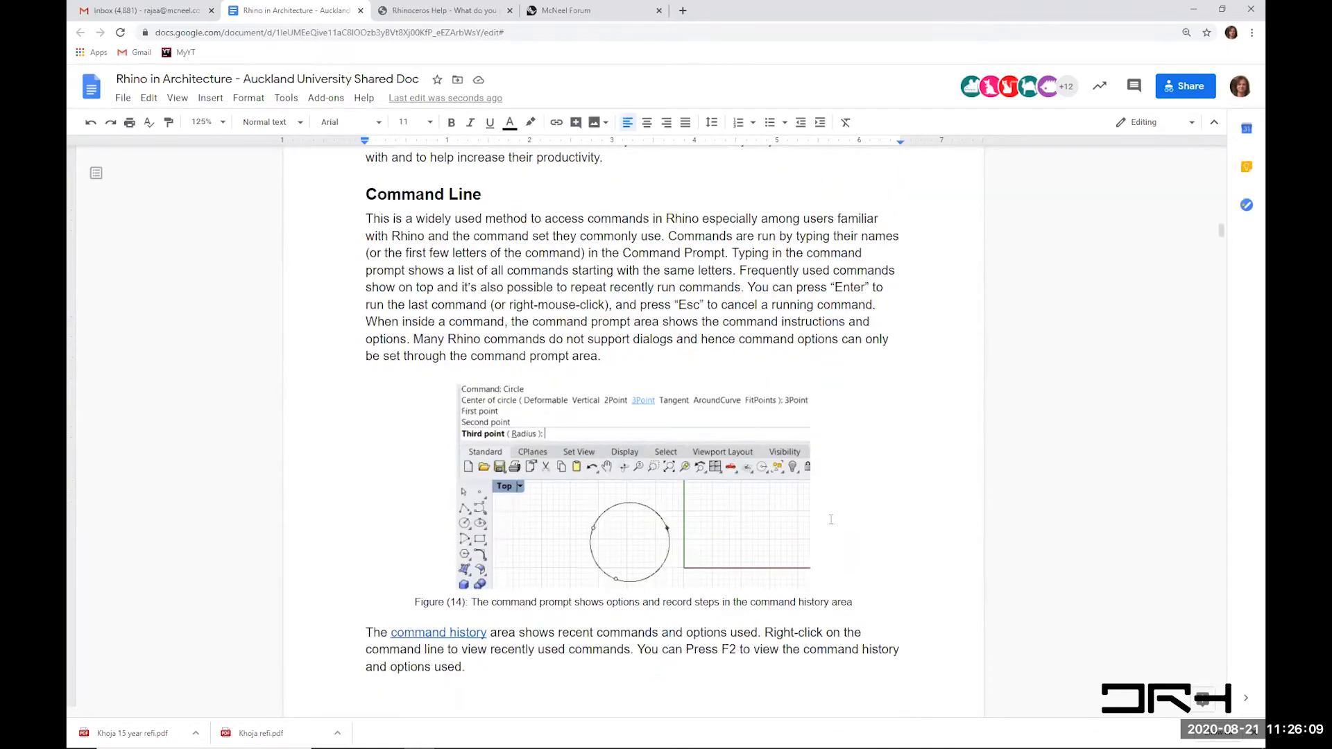
{"action": "scroll", "coordinate": [831, 518], "scroll_direction": "down", "scroll_amount": 1}
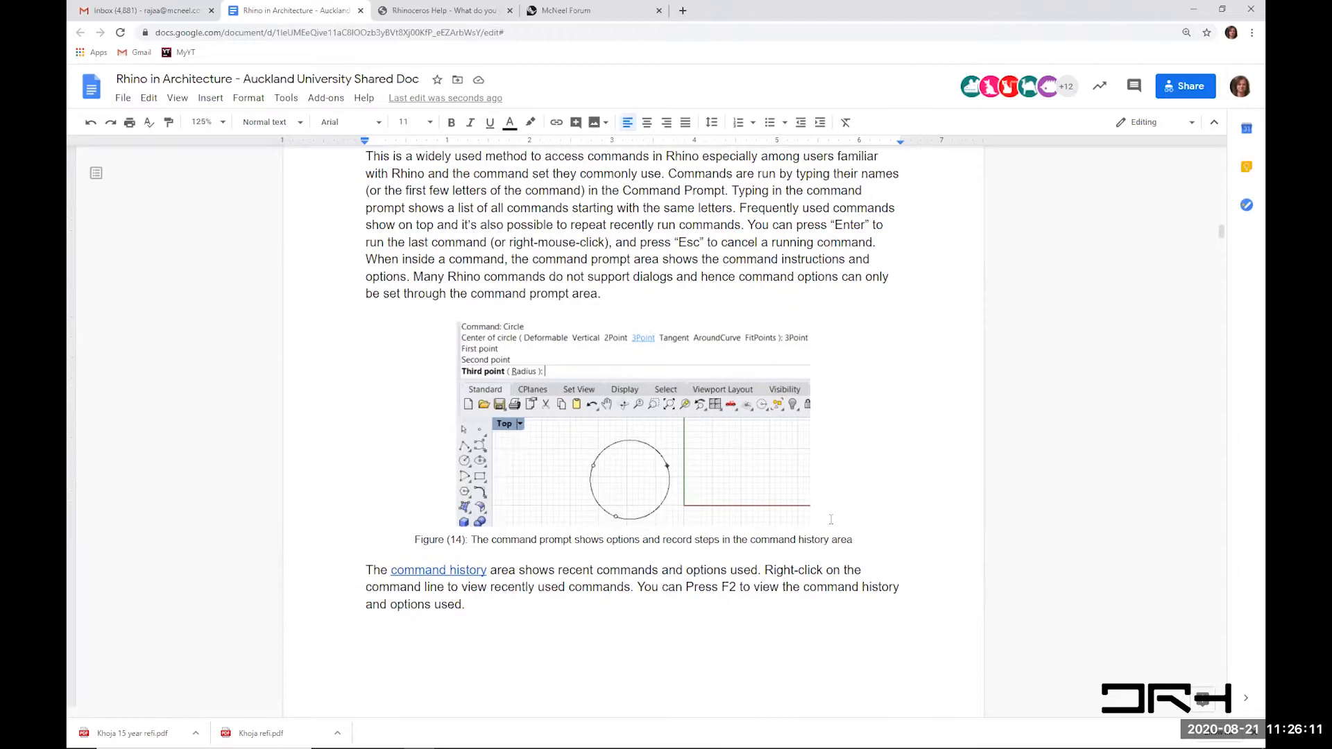
{"action": "scroll", "coordinate": [831, 519], "scroll_direction": "up", "scroll_amount": 20}
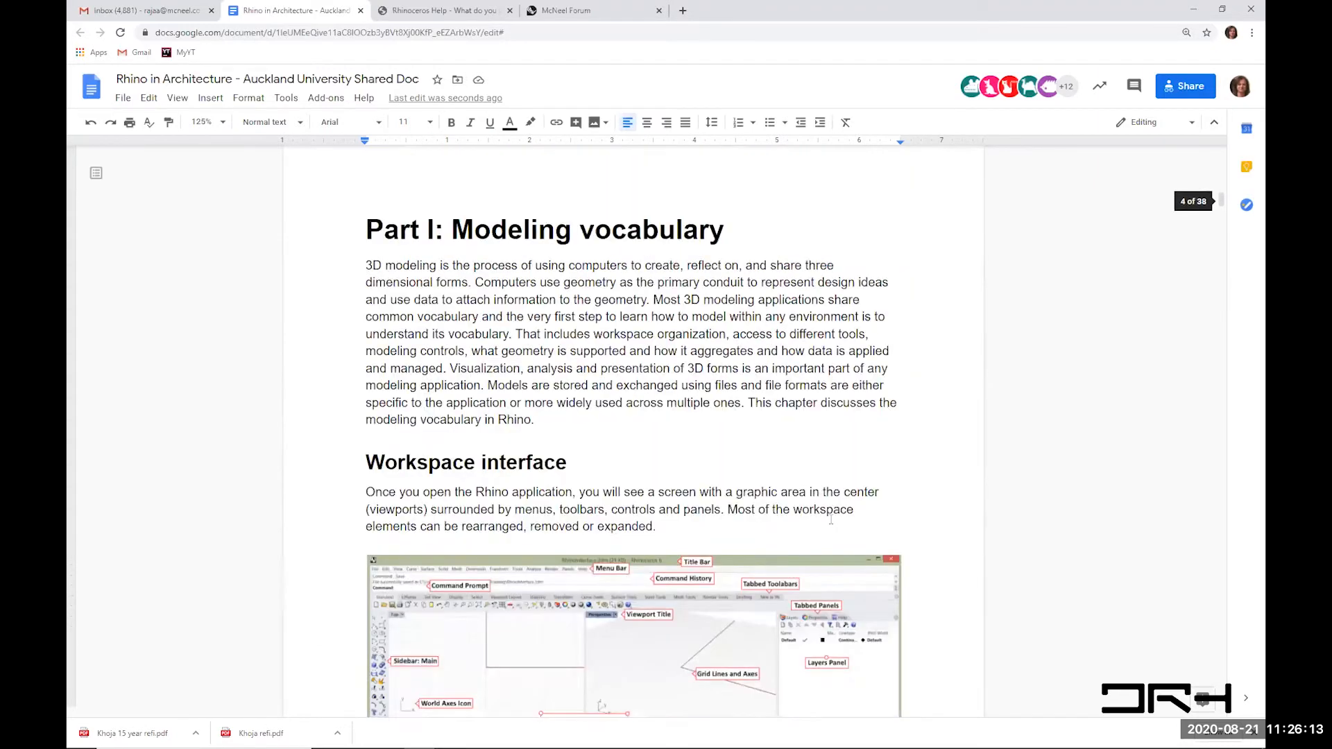
{"action": "scroll", "coordinate": [830, 519], "scroll_direction": "up", "scroll_amount": 20}
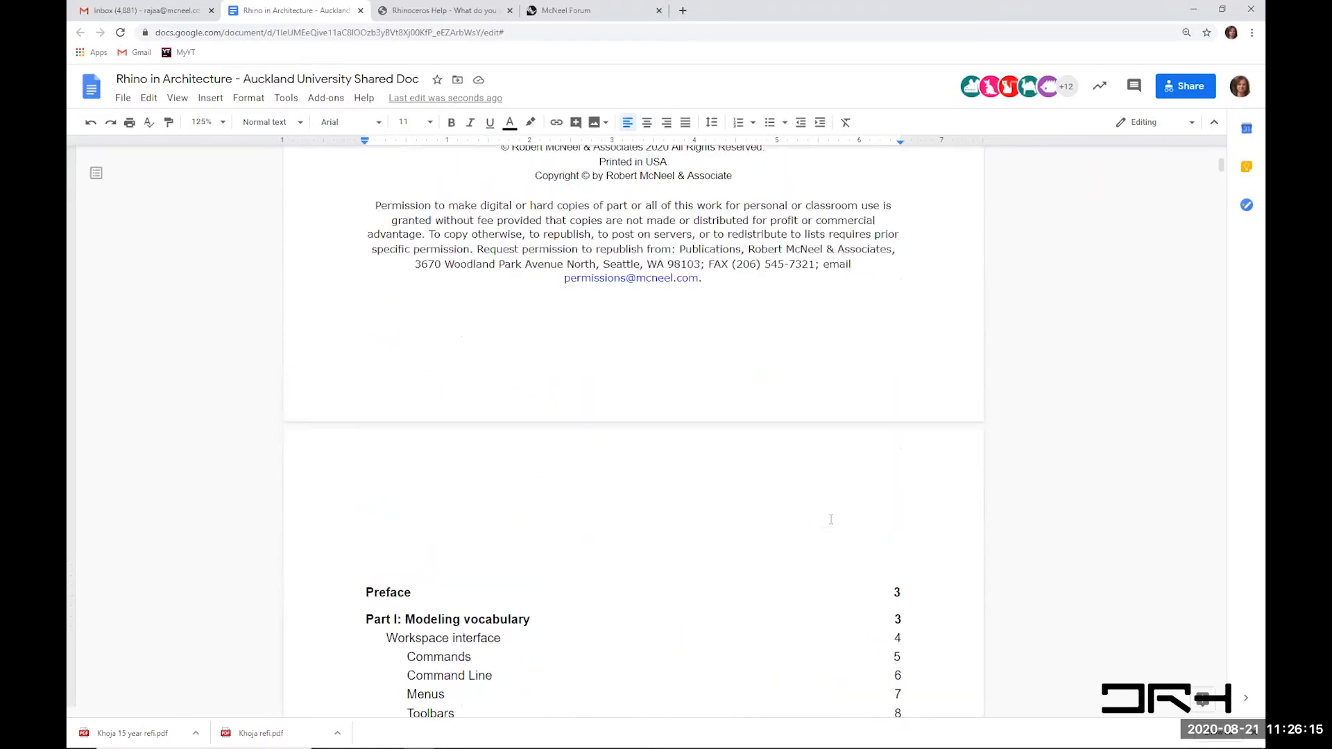
{"action": "scroll", "coordinate": [830, 519], "scroll_direction": "up", "scroll_amount": 6}
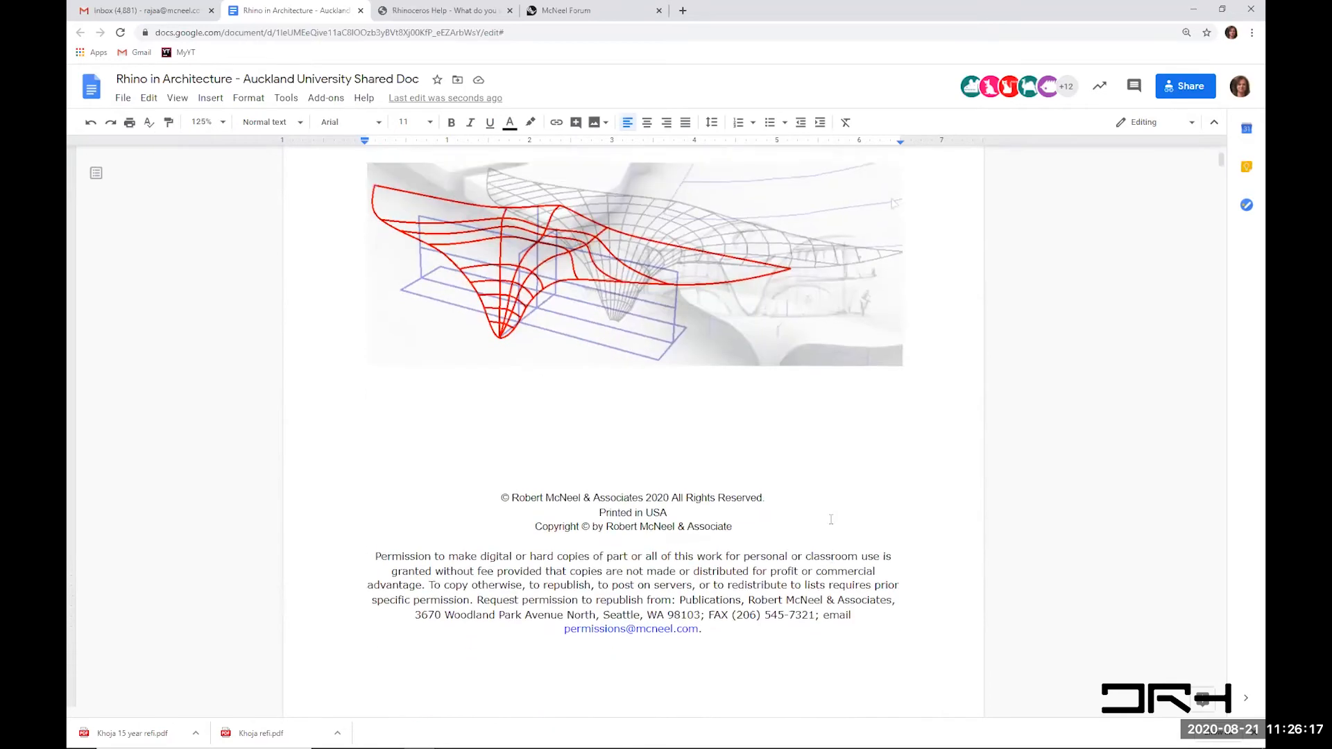
{"action": "scroll", "coordinate": [830, 519], "scroll_direction": "up", "scroll_amount": 2}
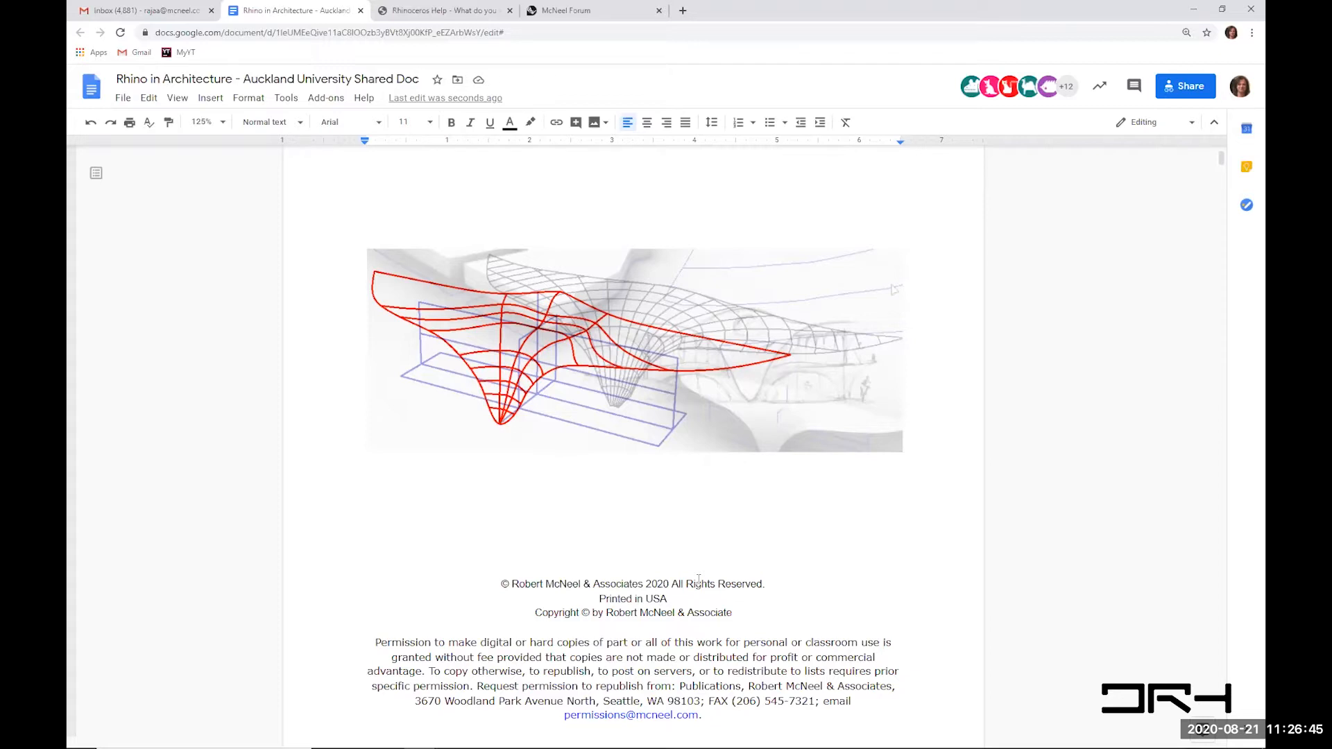
- Launch Rhino 6 and dismiss its startup splash window to reach the empty four-viewport workspace
{"action": "mouse_move", "coordinate": [406, 735]}
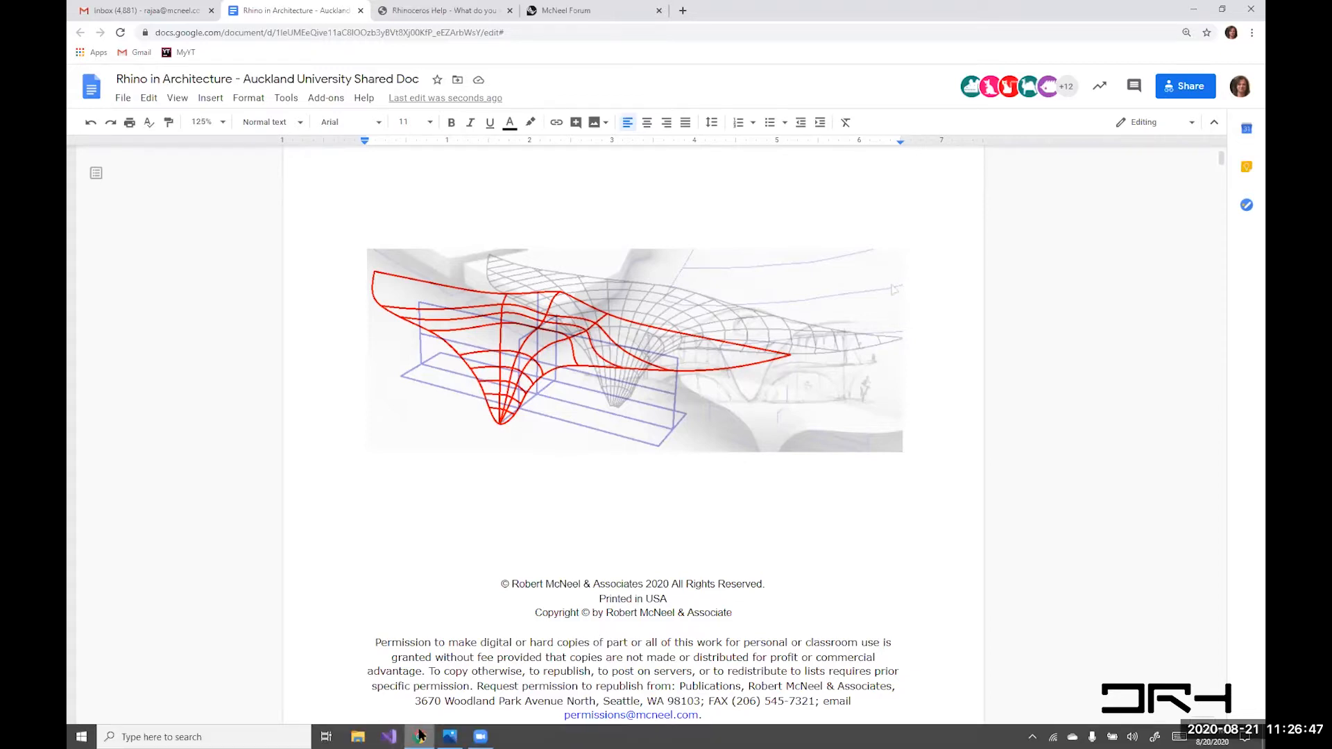
{"action": "left_click", "coordinate": [78, 733]}
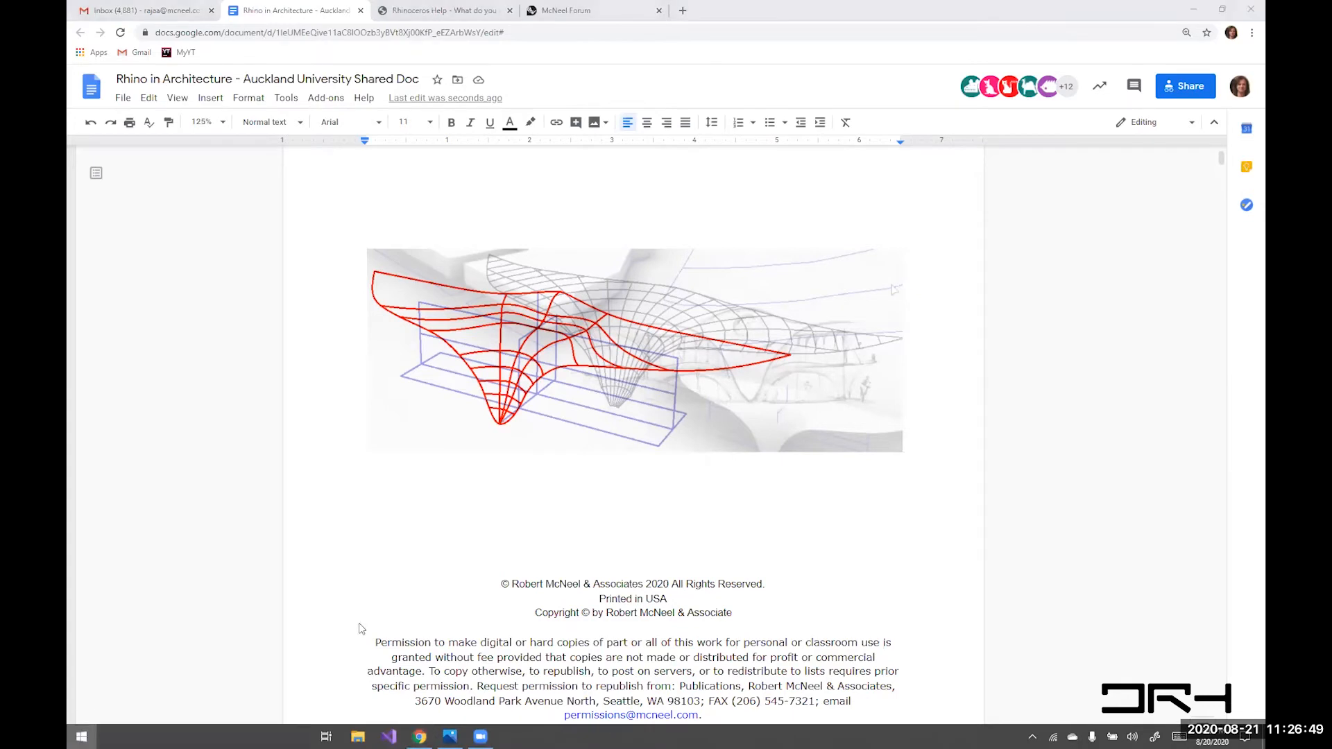
{"action": "left_click", "coordinate": [389, 675]}
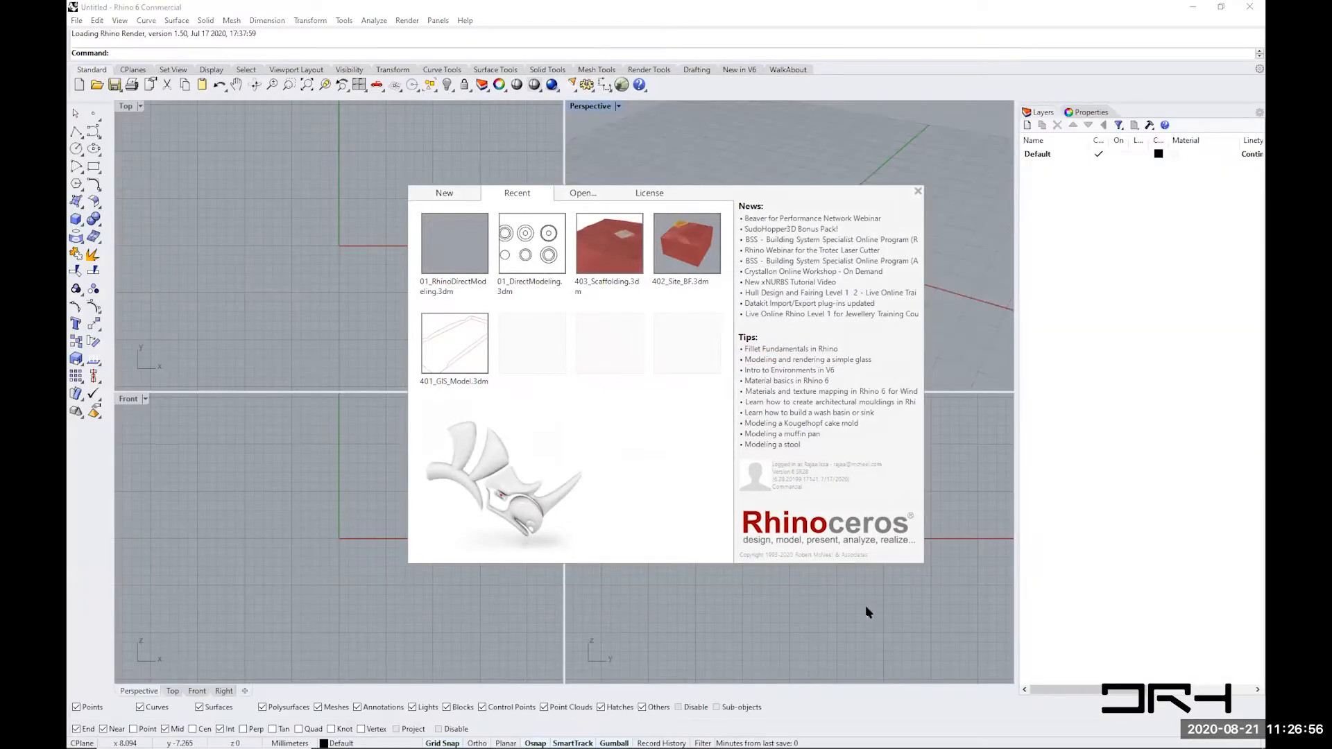
{"action": "left_click", "coordinate": [864, 605]}
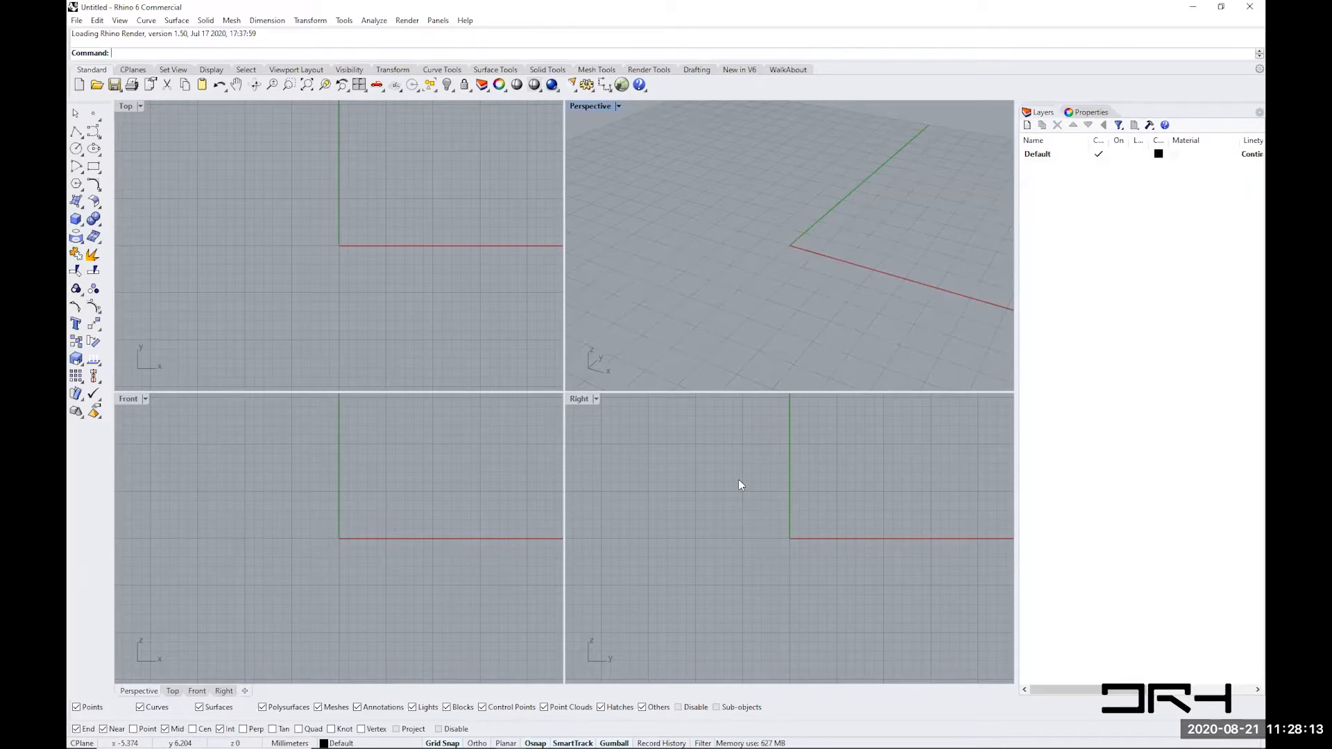
- Look at the Rhino WIP and Rhino 6 entries in the Windows Start menu and return to the empty workspace
{"action": "mouse_move", "coordinate": [134, 730]}
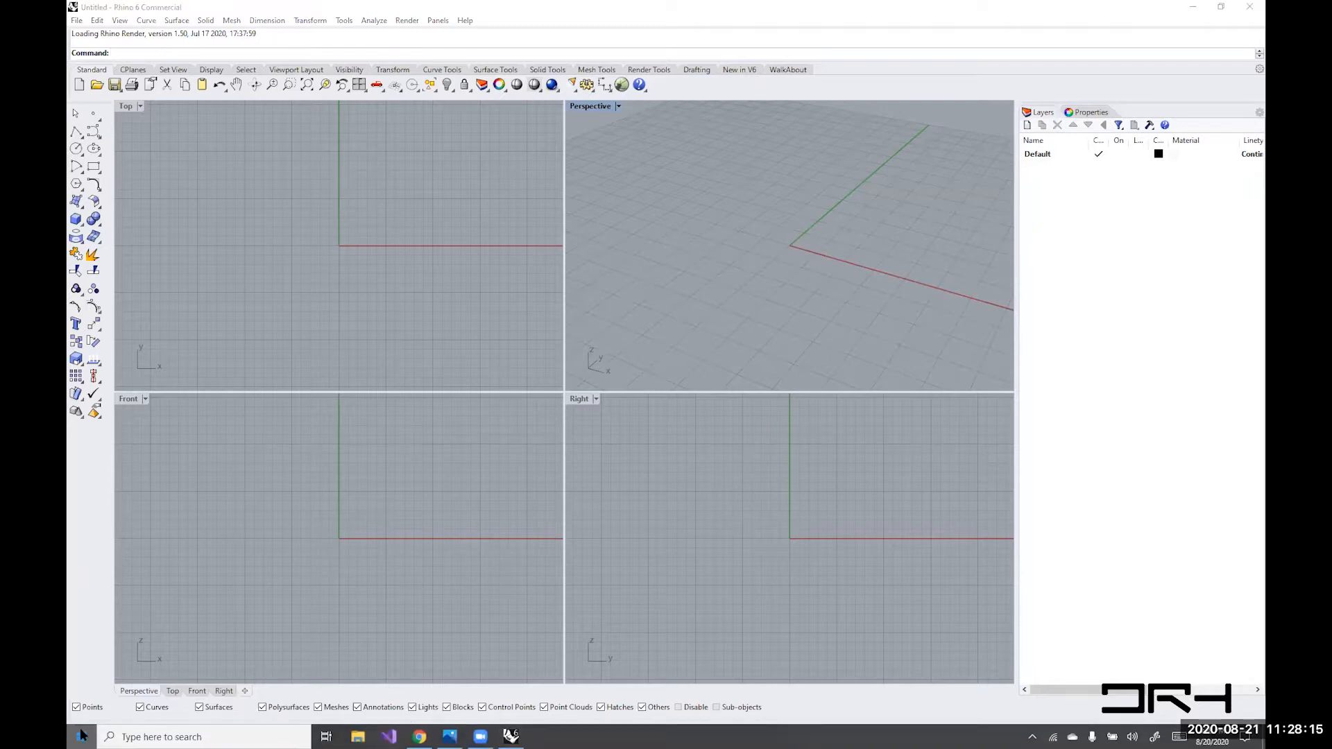
{"action": "left_click", "coordinate": [83, 735]}
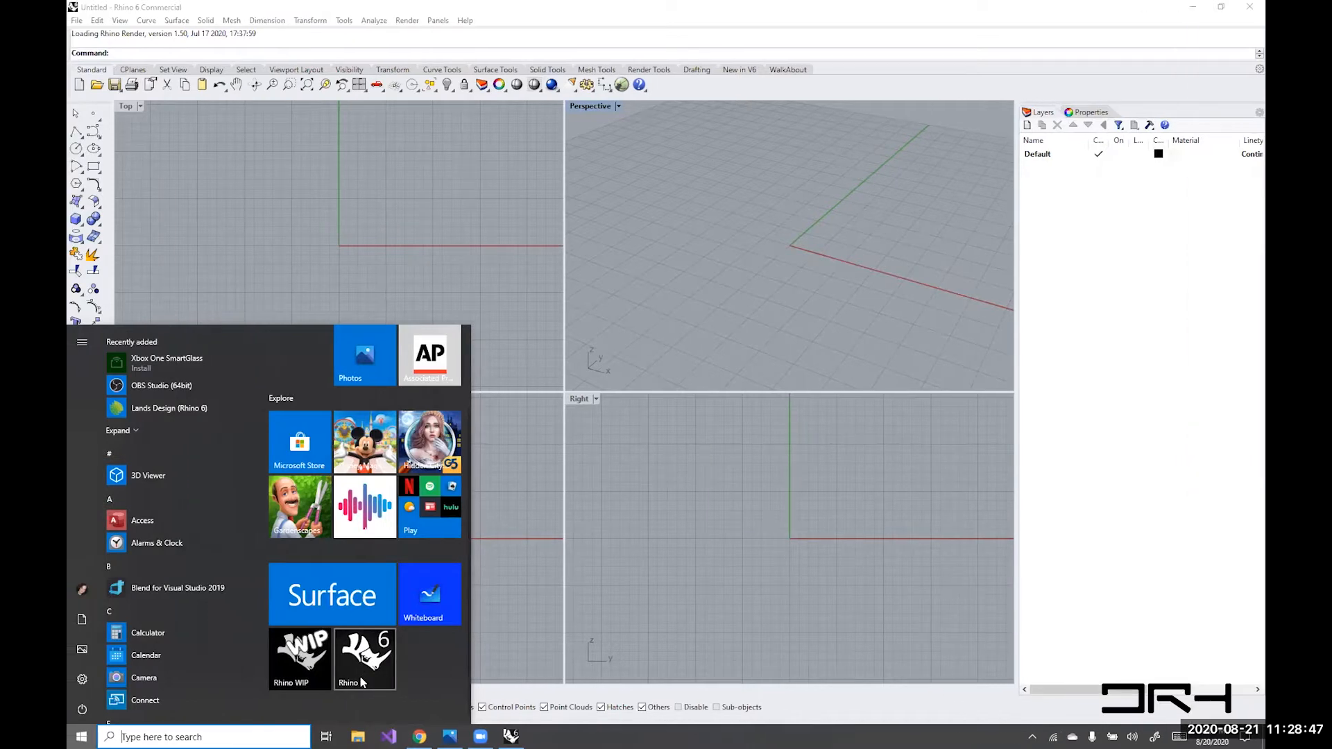
{"action": "left_click", "coordinate": [626, 452]}
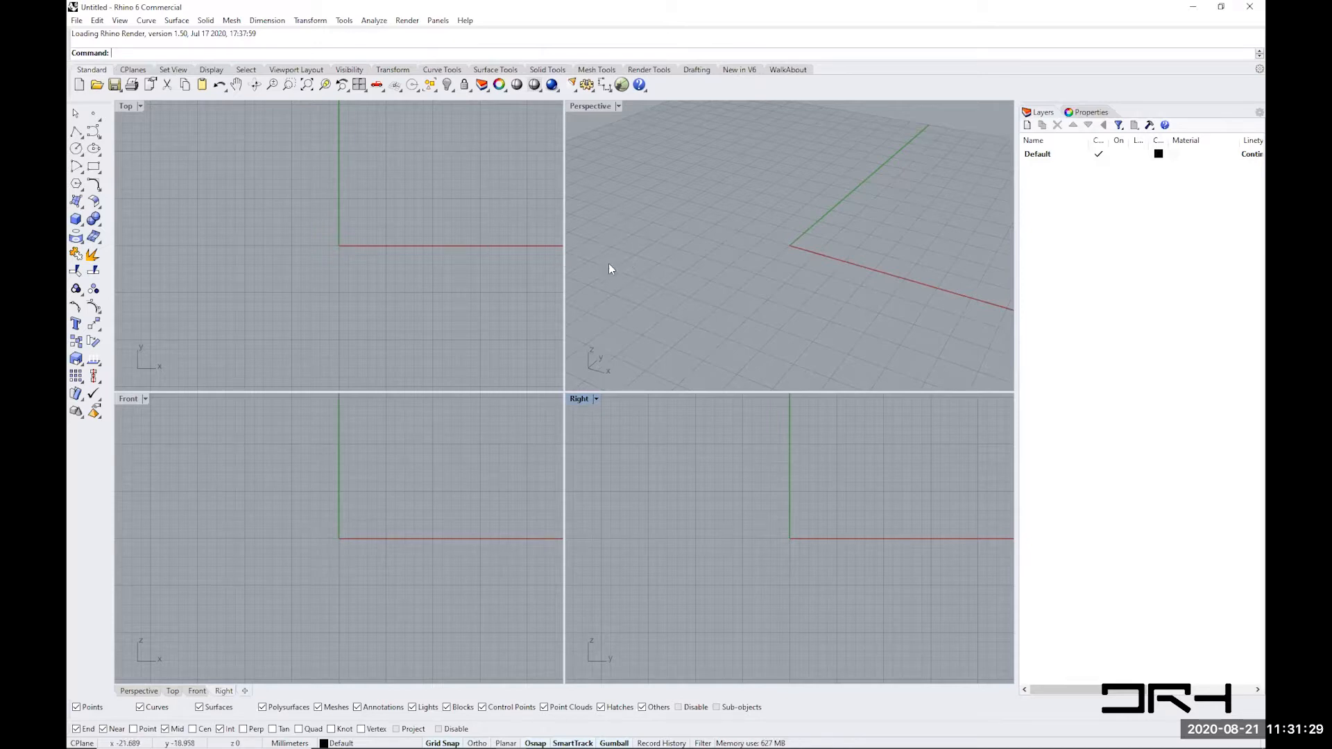
- Create a box about 13 mm high around the origin and show it in Shaded display in the Perspective viewport
{"action": "type", "text": "box"}
{"action": "key", "text": "Return"}
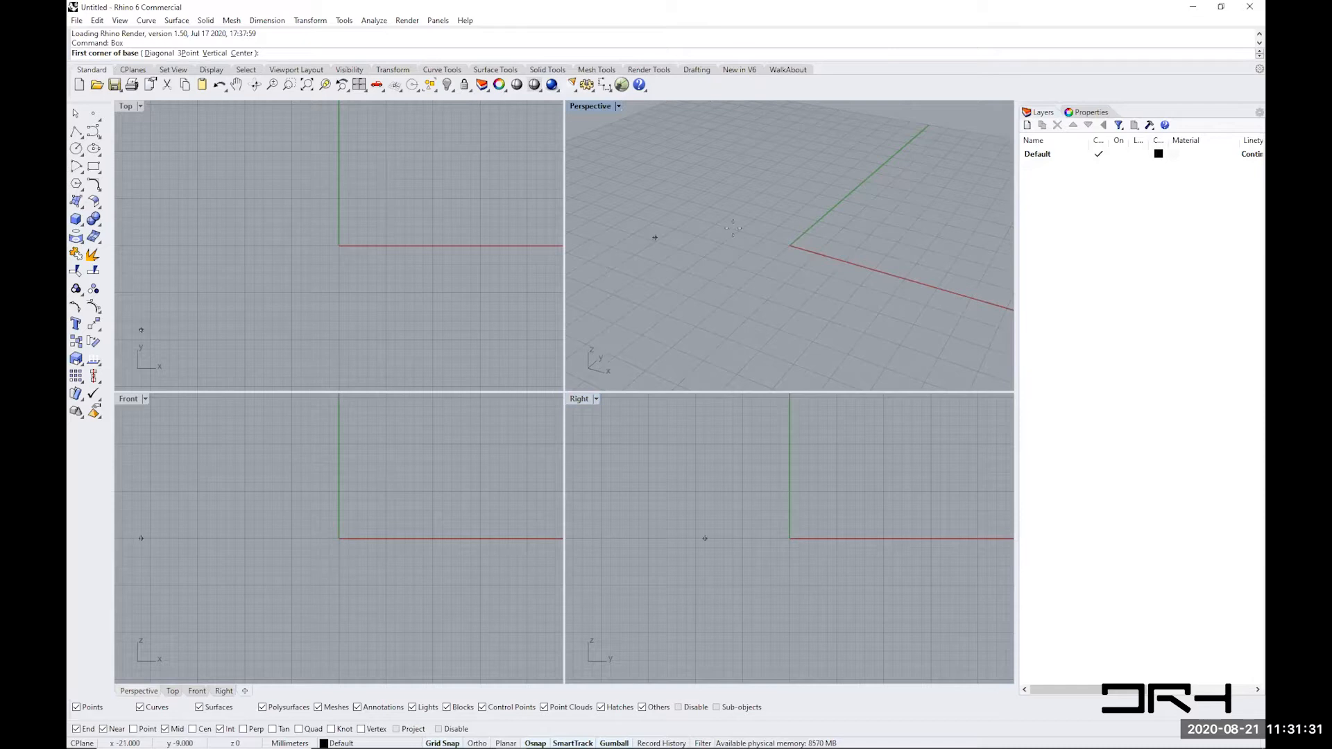
{"action": "left_click", "coordinate": [736, 255]}
{"action": "left_click", "coordinate": [885, 233]}
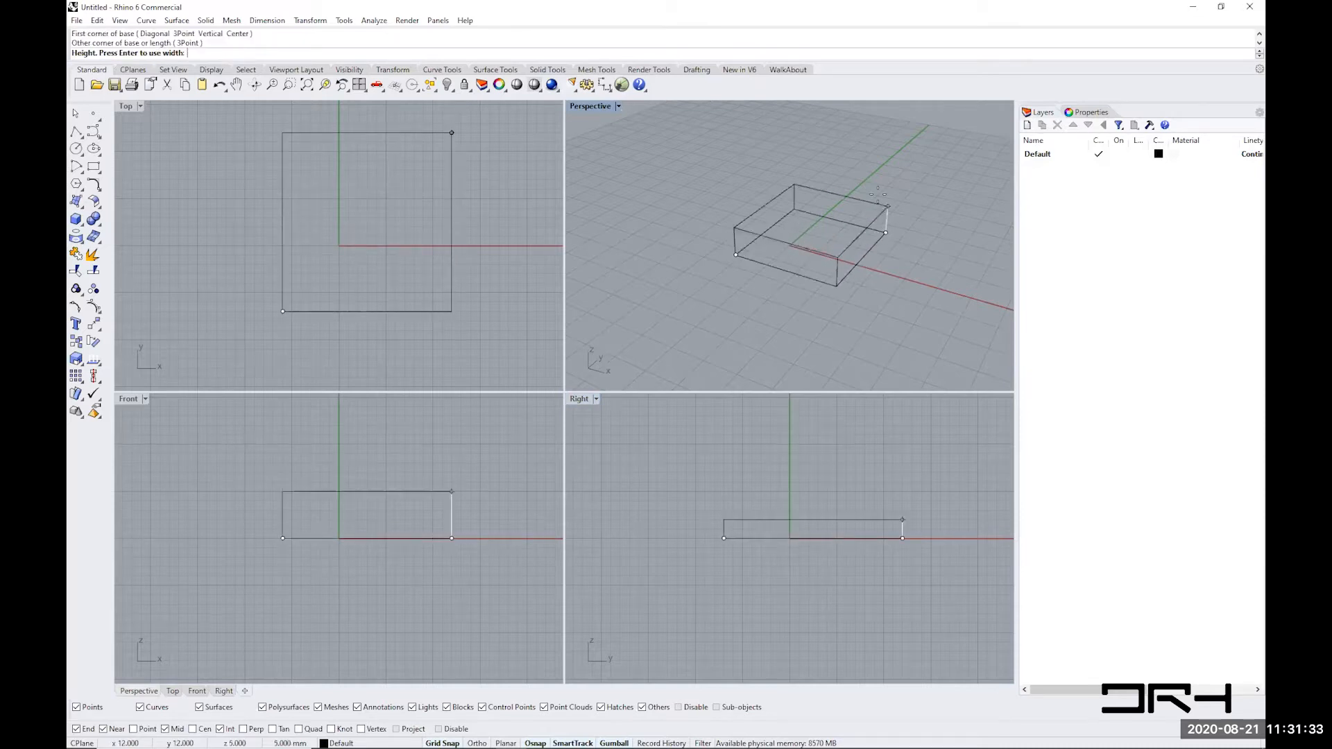
{"action": "left_click", "coordinate": [888, 167]}
{"action": "left_click", "coordinate": [617, 106]}
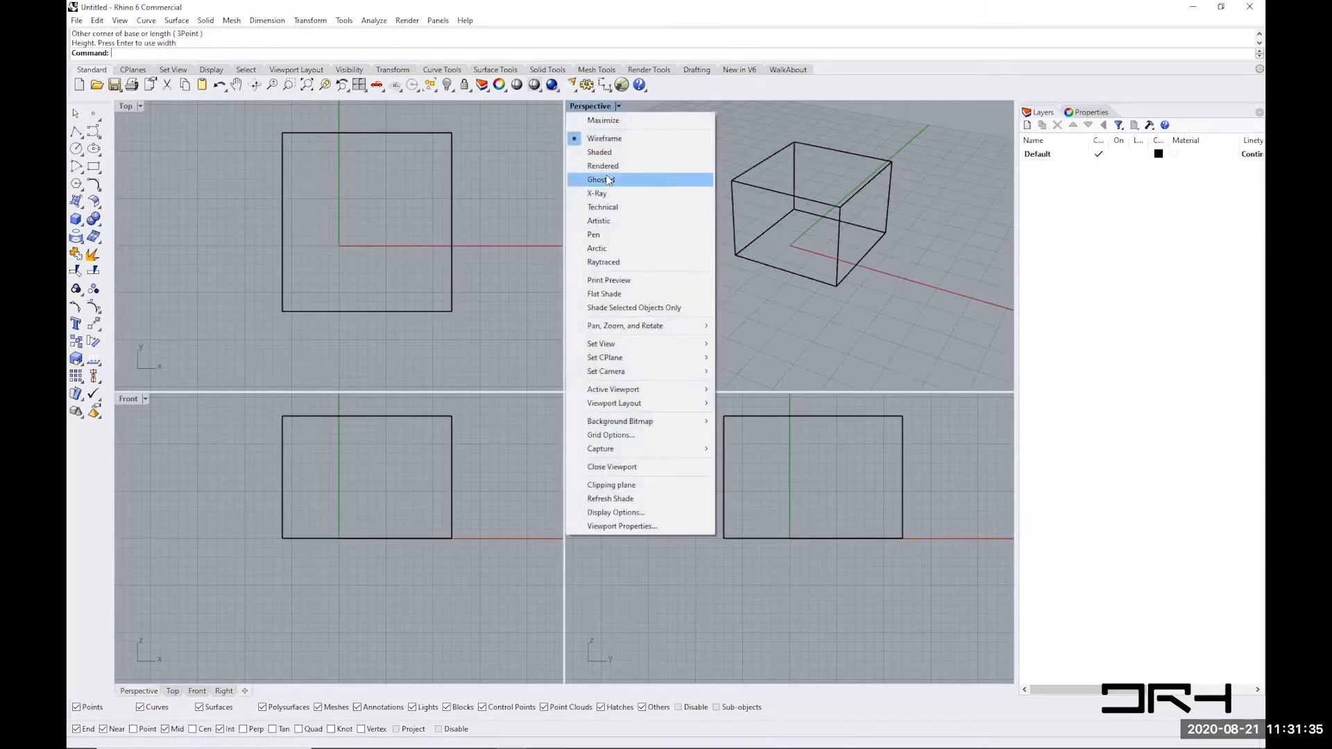
{"action": "left_click", "coordinate": [602, 152]}
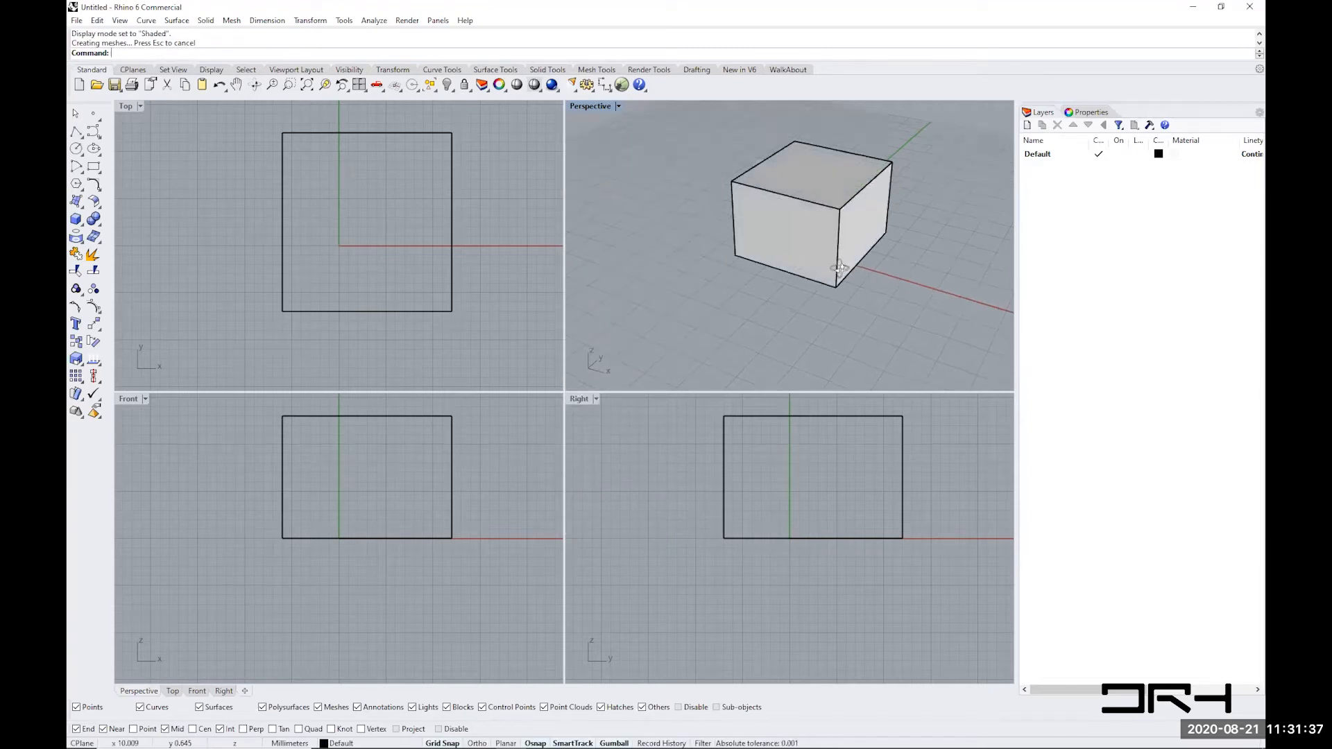
- Lengthen the box by moving one end face outward along the green axis
{"action": "right_click_drag", "start_coordinate": [839, 268], "coordinate": [672, 271]}
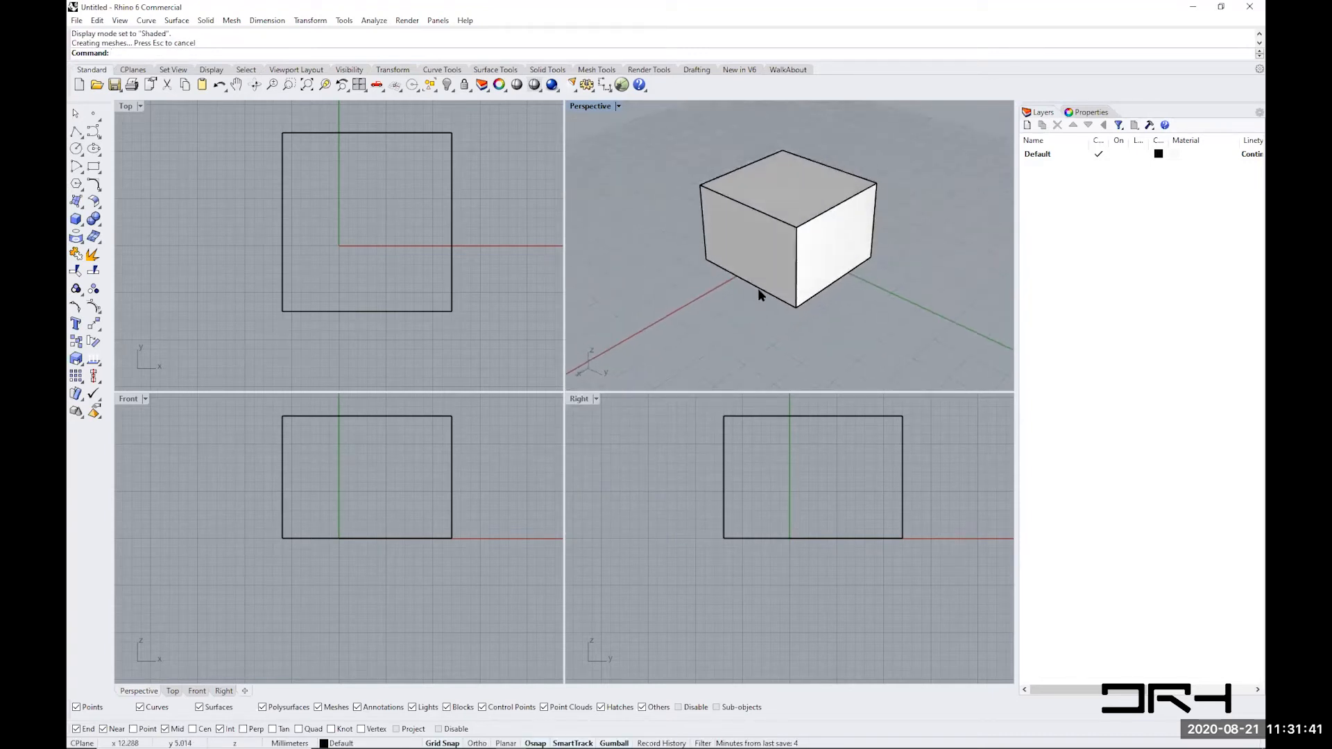
{"action": "left_click", "coordinate": [830, 259], "text": "ctrl+shift"}
{"action": "left_click_drag", "start_coordinate": [880, 258], "coordinate": [917, 272]}
{"action": "key", "text": "Escape"}
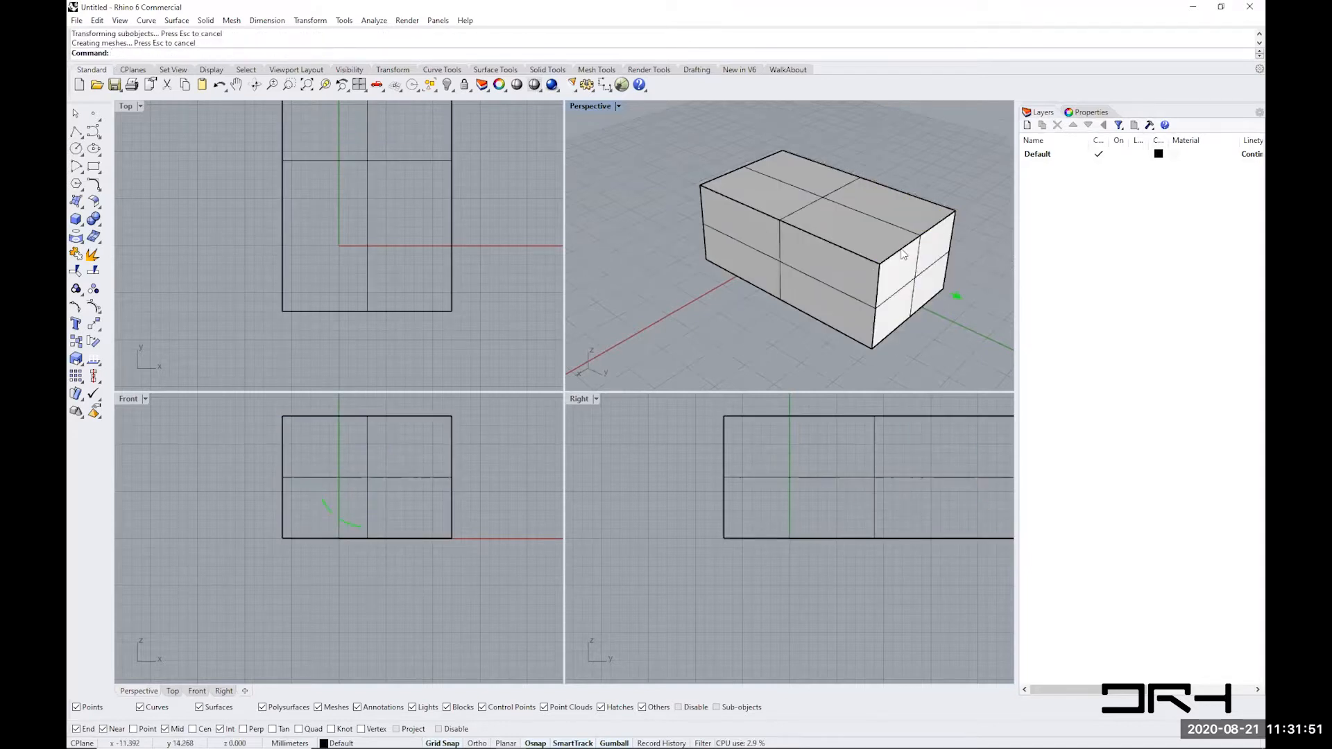
- Slope the extended end face by moving its top edge back inward along the green axis
{"action": "left_click", "coordinate": [902, 250], "text": "ctrl+shift"}
{"action": "left_click_drag", "start_coordinate": [937, 243], "coordinate": [852, 217]}
{"action": "key", "text": "Escape"}
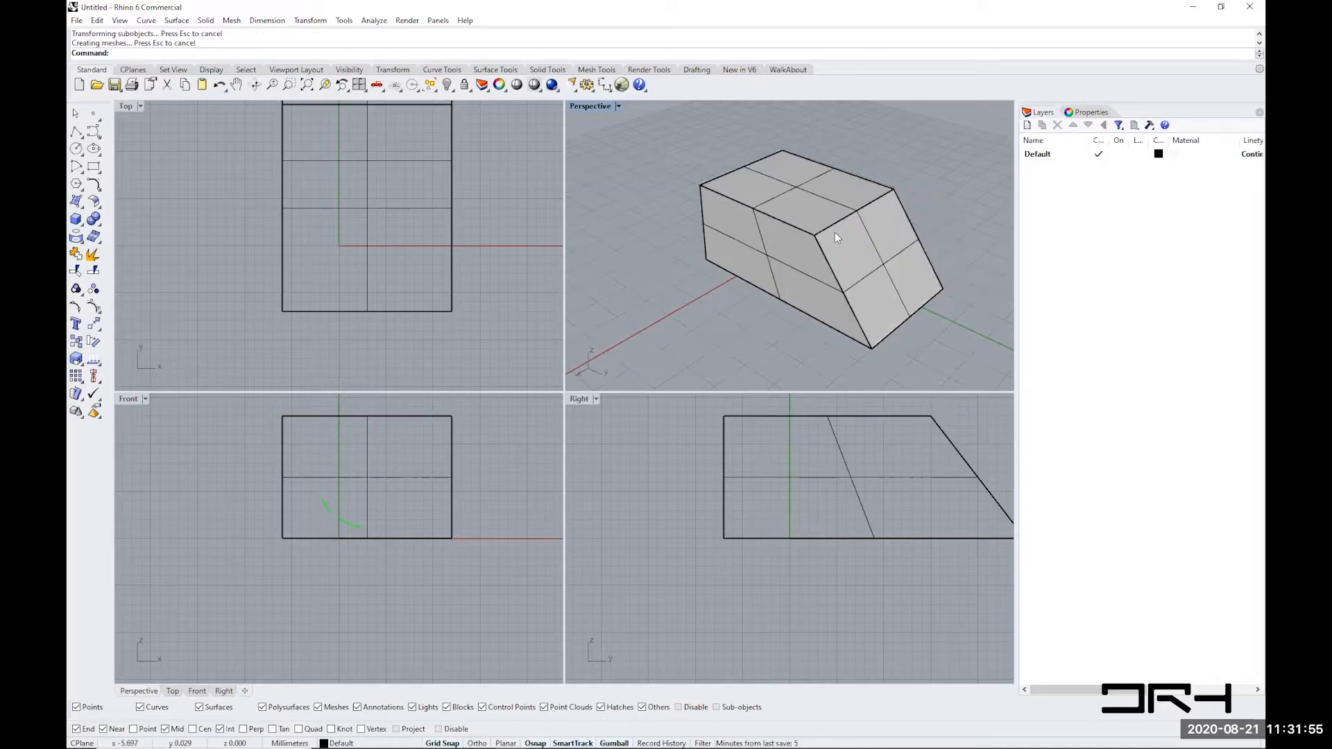
- Maximize the Perspective viewport and measure the height of the solid's vertical corner edge with the Distance command
{"action": "double_click", "coordinate": [598, 106]}
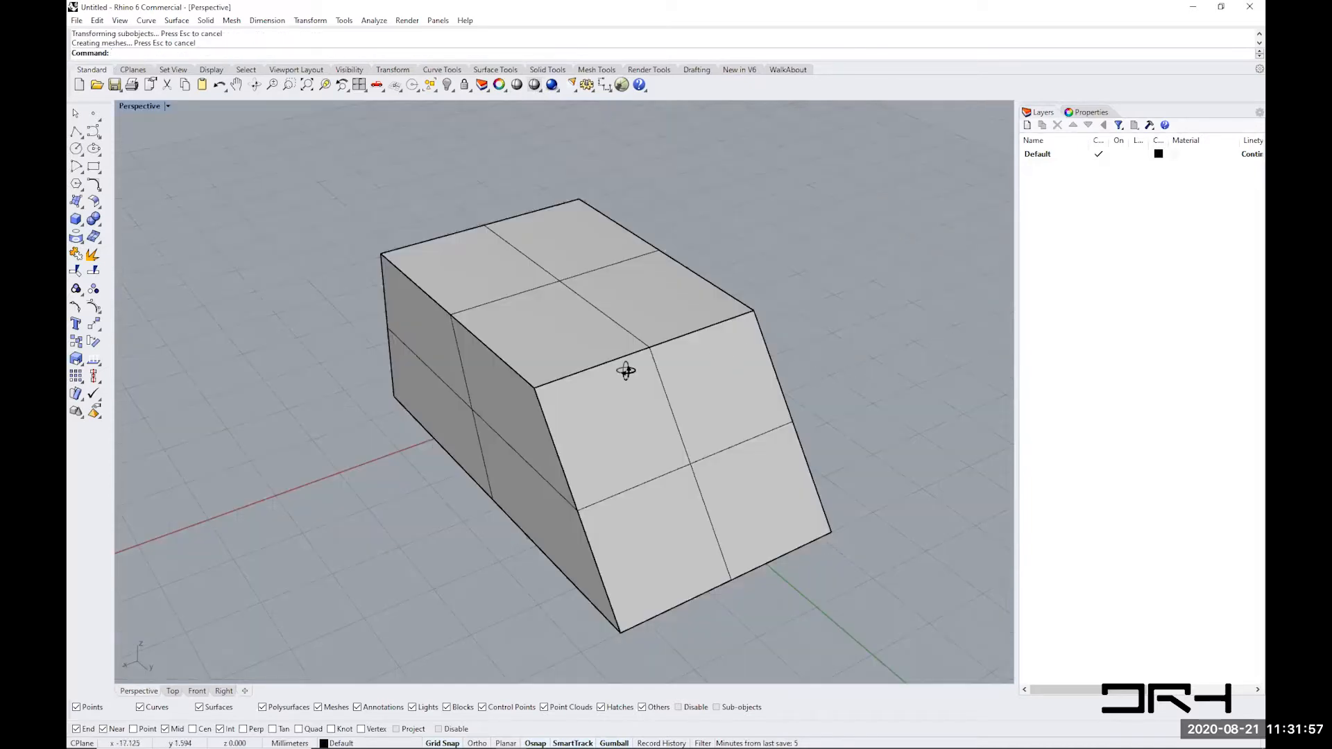
{"action": "right_click_drag", "start_coordinate": [626, 371], "coordinate": [582, 325]}
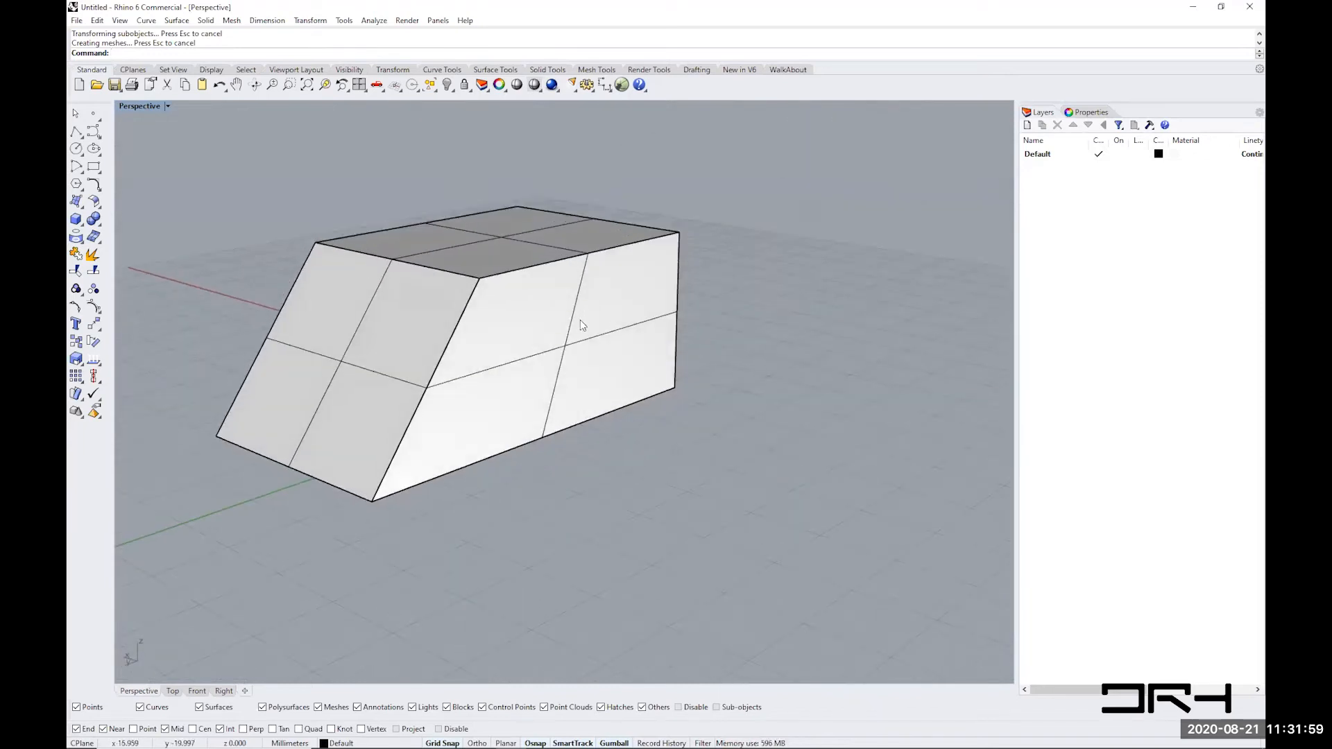
{"action": "type", "text": "Distance"}
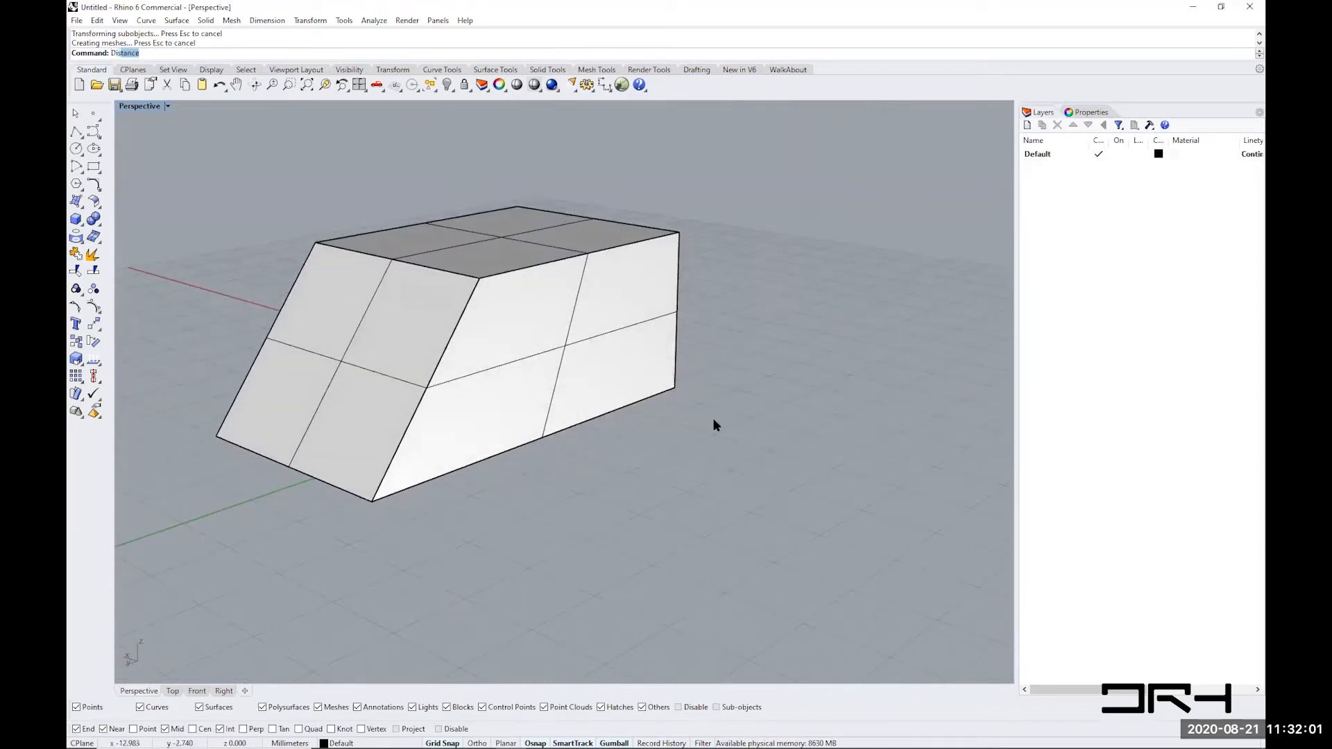
{"action": "key", "text": "Return"}
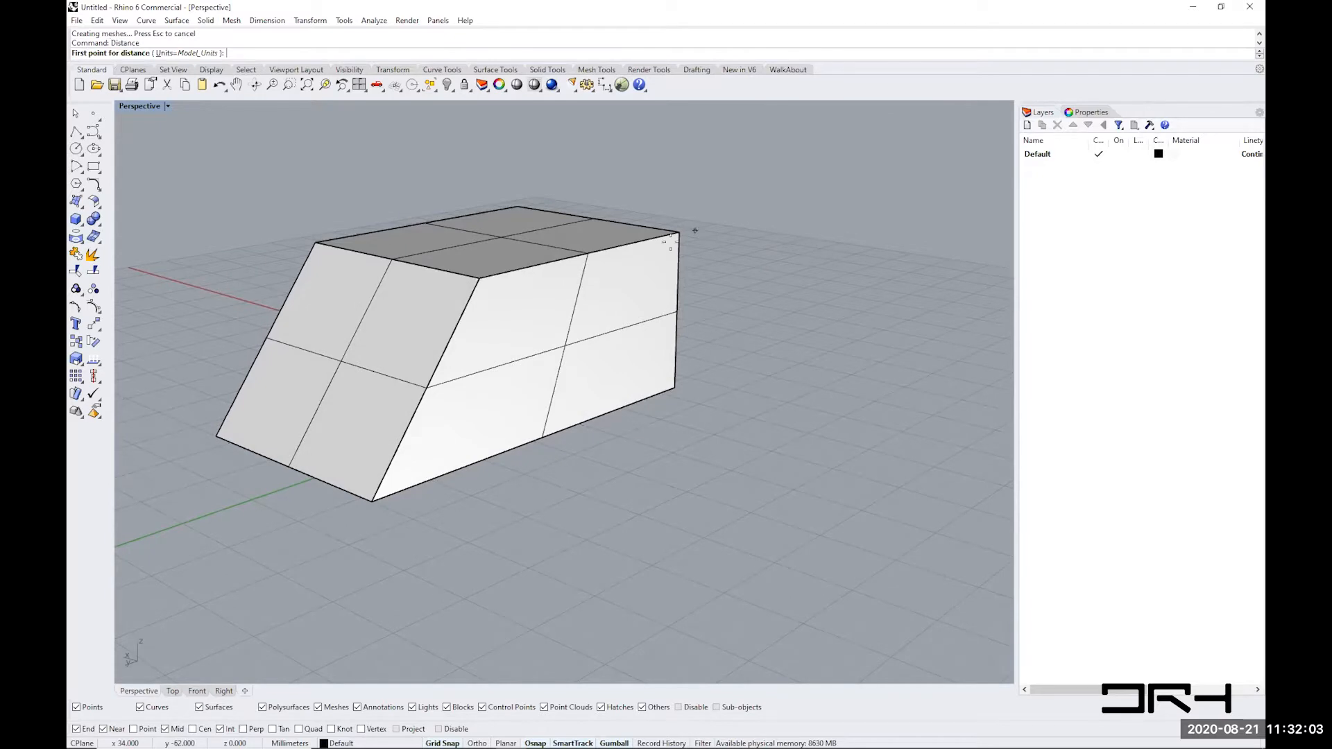
{"action": "left_click", "coordinate": [686, 234]}
{"action": "left_click", "coordinate": [694, 399]}
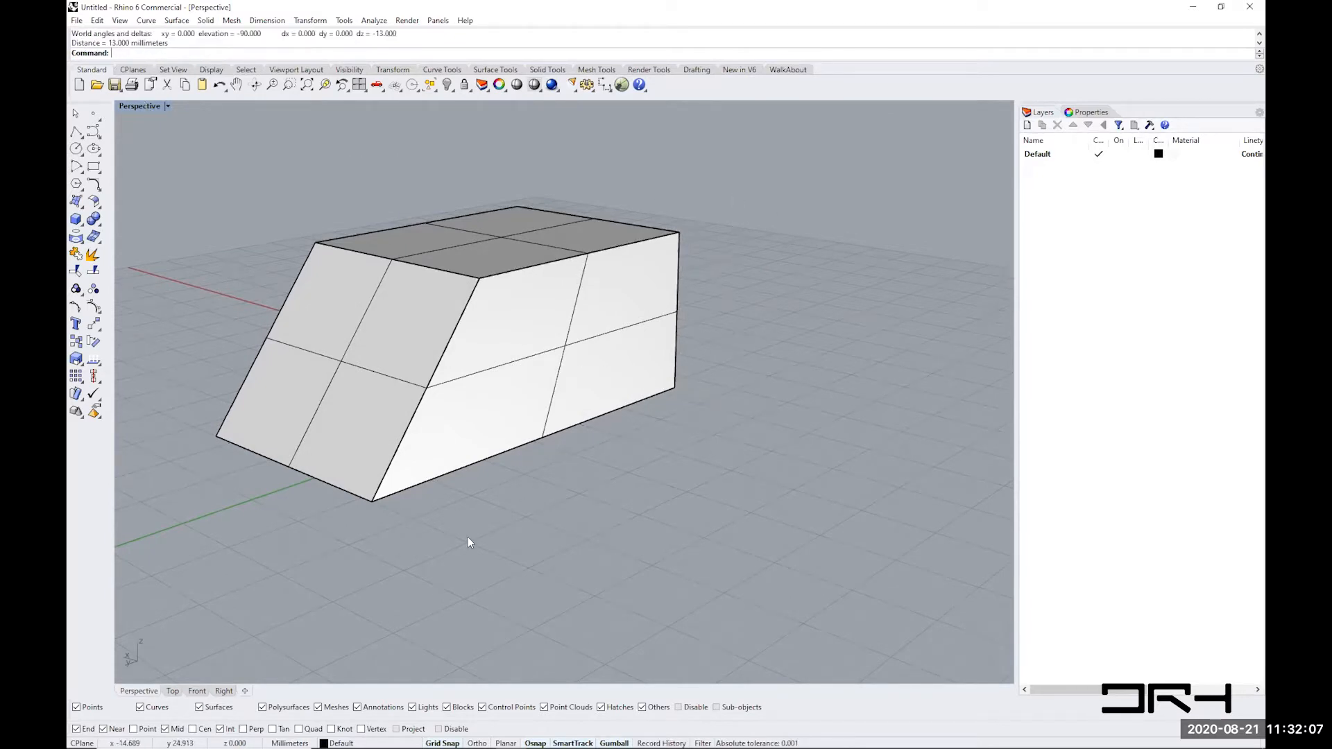
- Preview the sloped solid in the Ghosted and Pen display modes from different angles
{"action": "right_click_drag", "start_coordinate": [529, 529], "coordinate": [555, 535]}
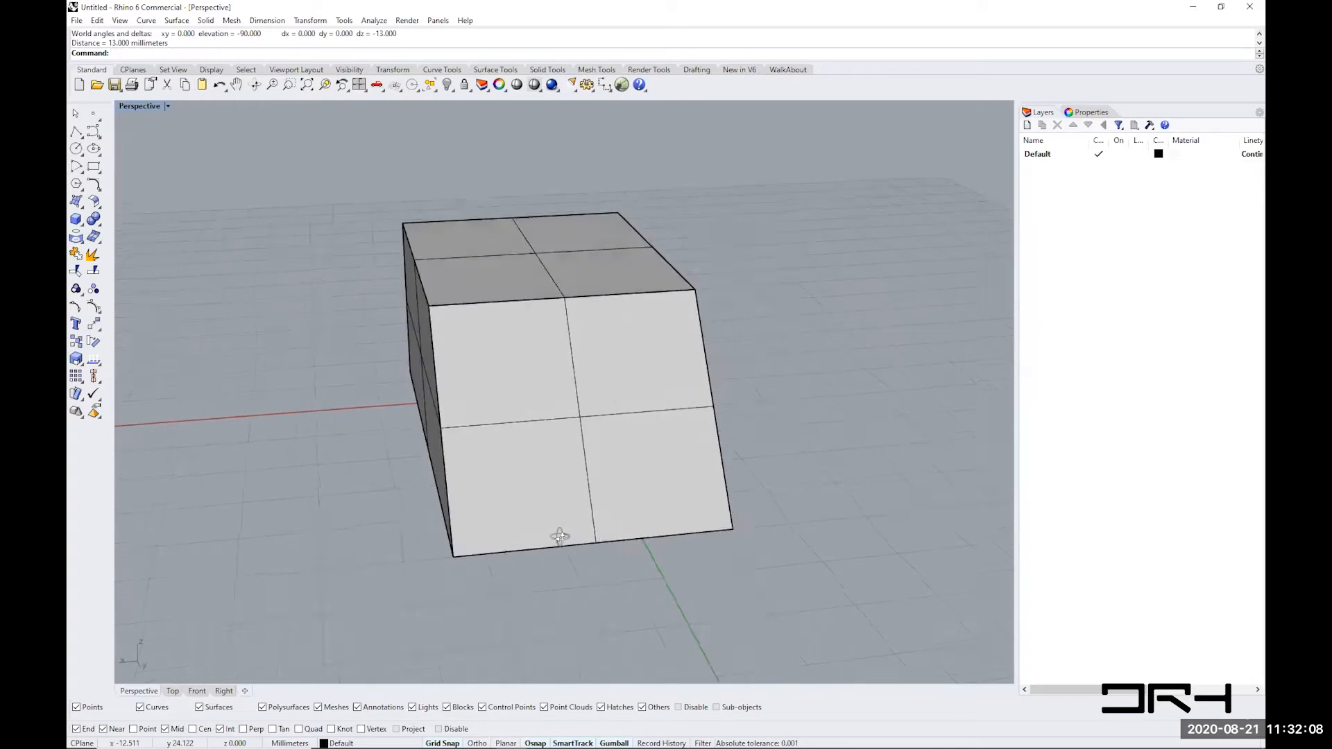
{"action": "left_click", "coordinate": [167, 109]}
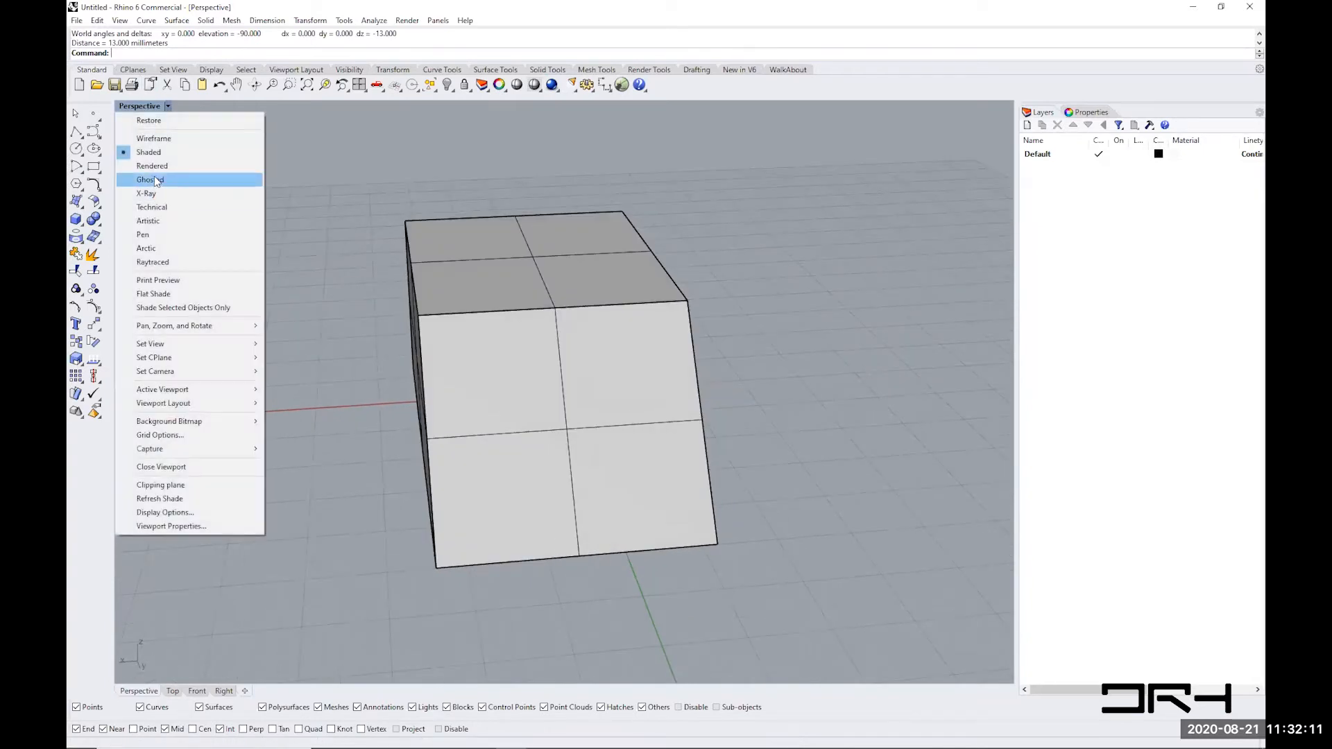
{"action": "left_click", "coordinate": [155, 181]}
{"action": "right_click_drag", "start_coordinate": [518, 408], "coordinate": [413, 318]}
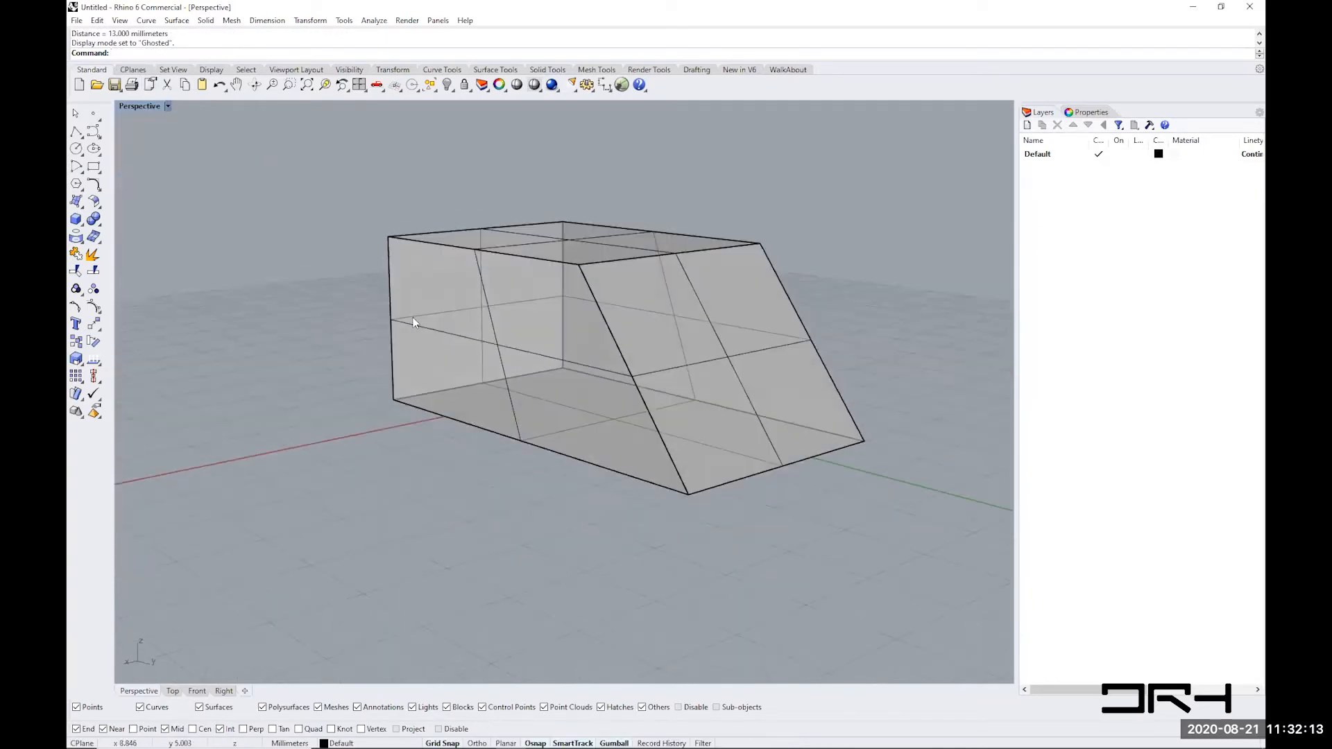
{"action": "left_click", "coordinate": [166, 107]}
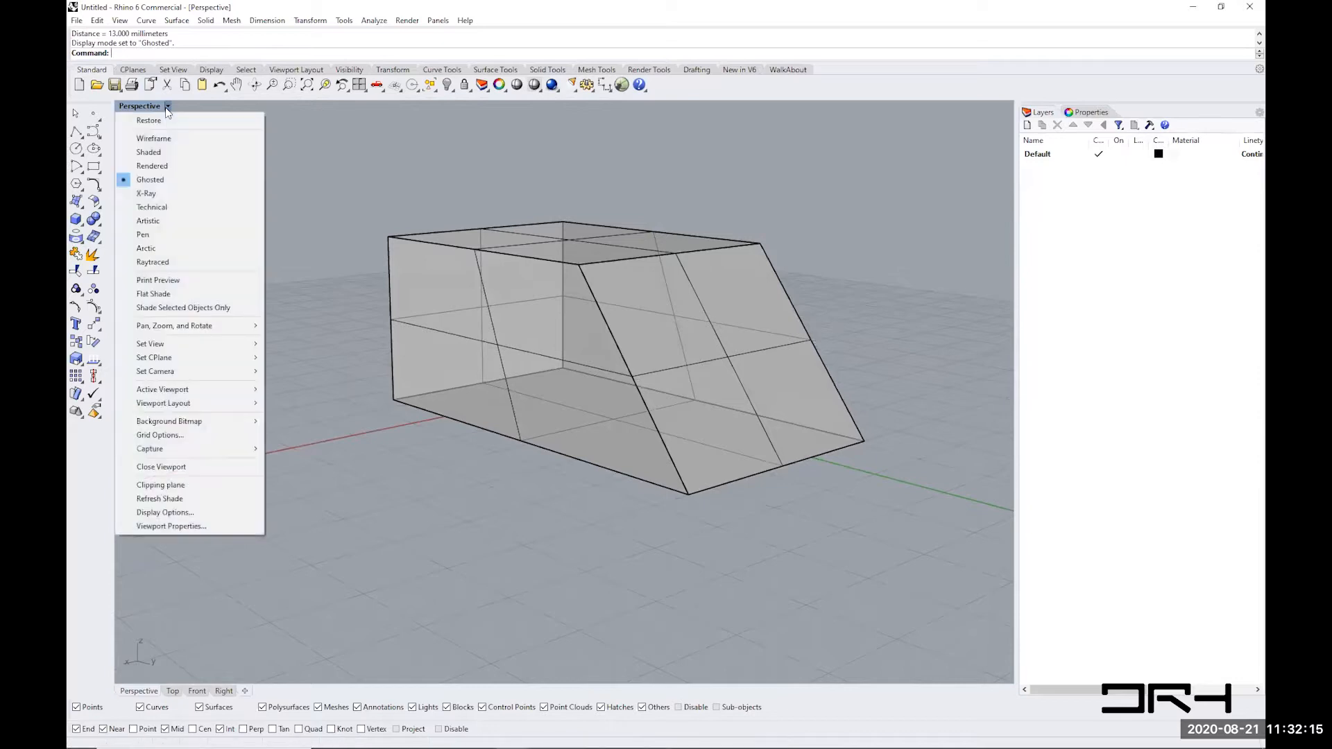
{"action": "left_click", "coordinate": [165, 234]}
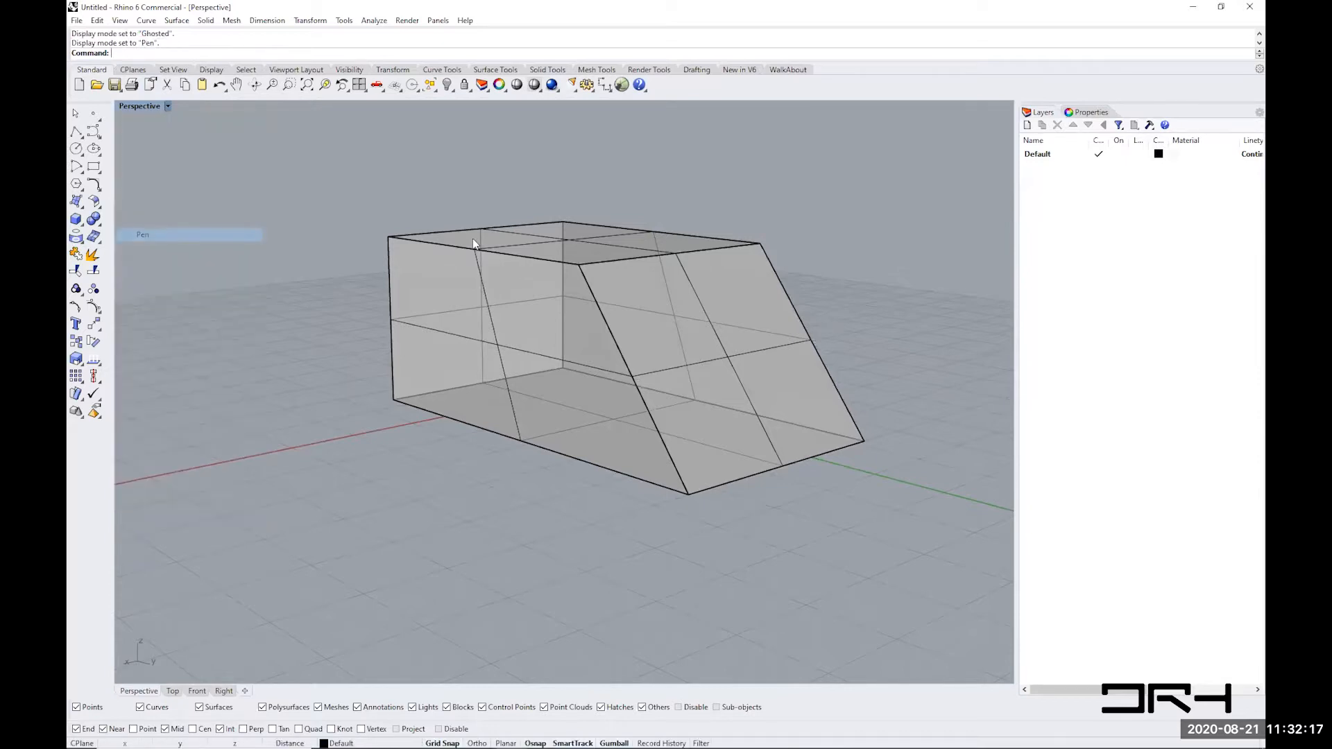
{"action": "right_click_drag", "start_coordinate": [636, 310], "coordinate": [636, 331]}
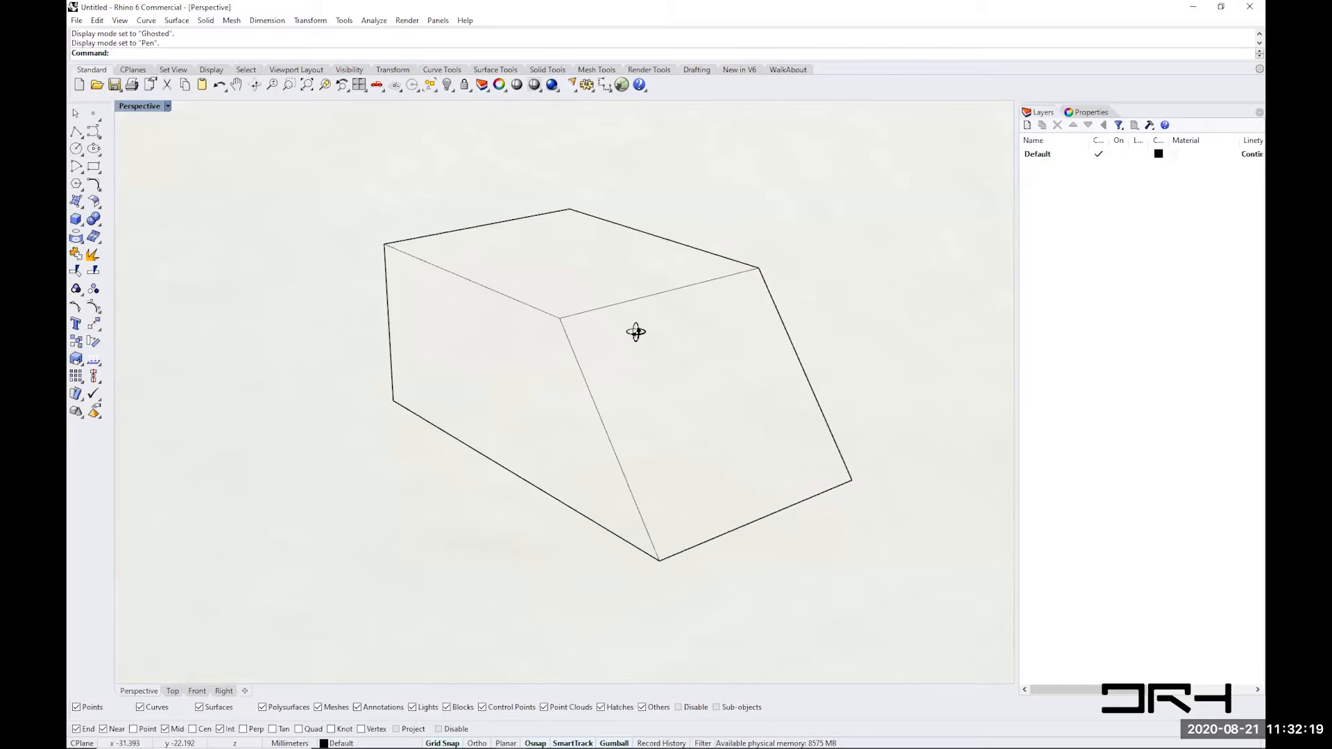
- Preview the sloped solid in the Rendered display mode
{"action": "left_click", "coordinate": [168, 107]}
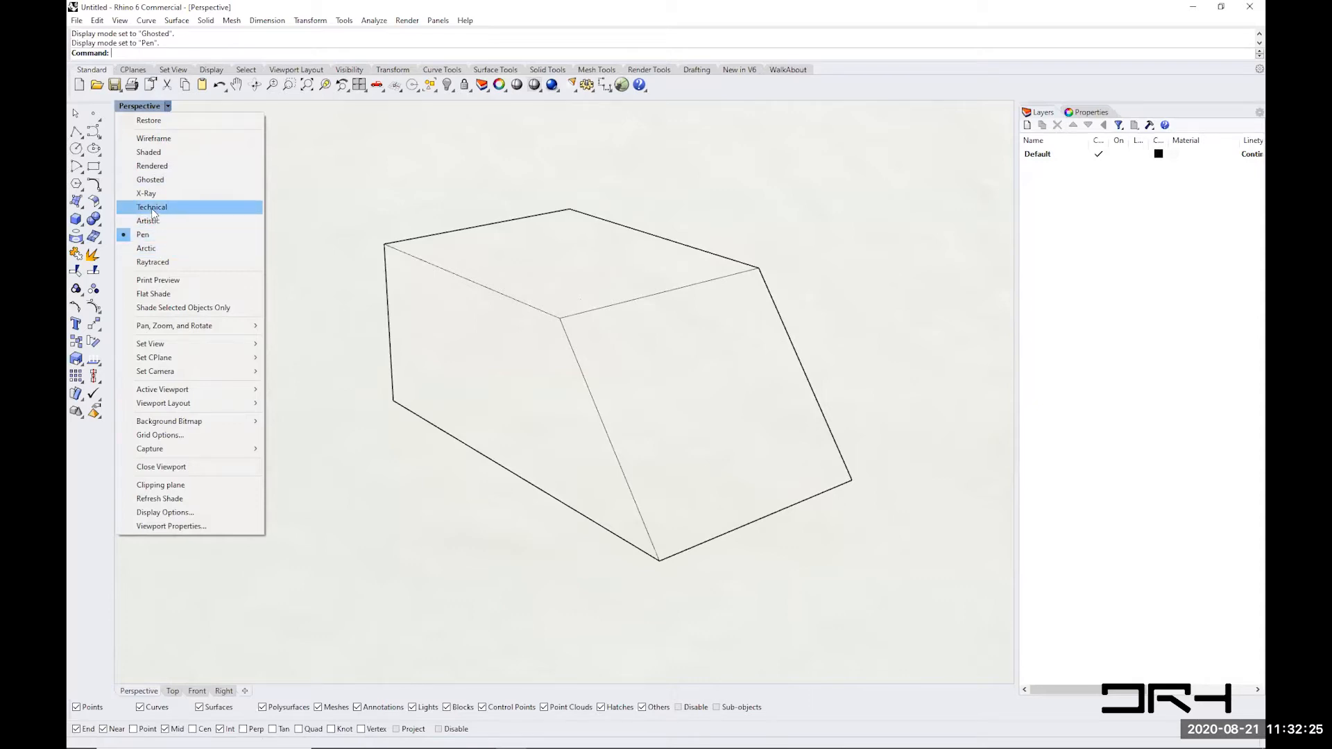
{"action": "left_click", "coordinate": [154, 166]}
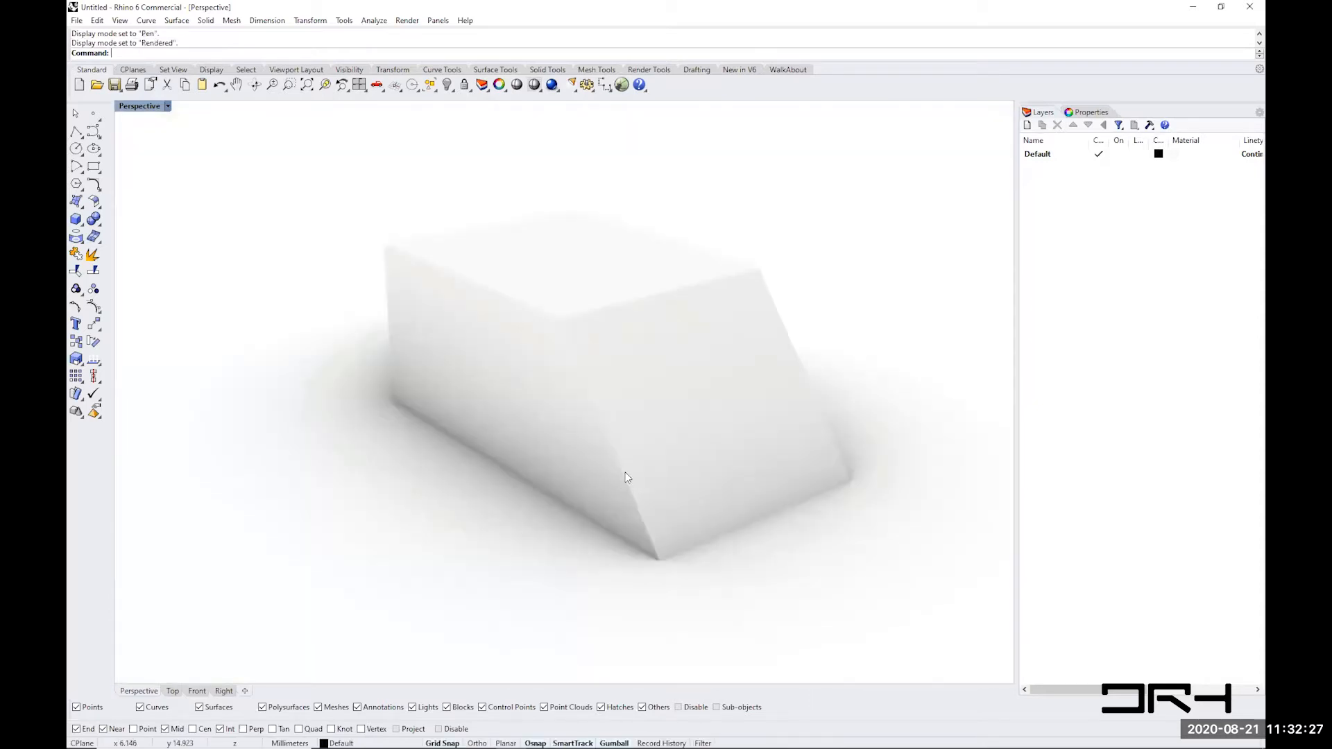
{"action": "mouse_move", "coordinate": [642, 399]}
{"action": "right_mouse_down"}
{"action": "mouse_move", "coordinate": [597, 426]}
{"action": "mouse_move", "coordinate": [625, 386]}
{"action": "mouse_move", "coordinate": [647, 392]}
{"action": "right_mouse_up"}
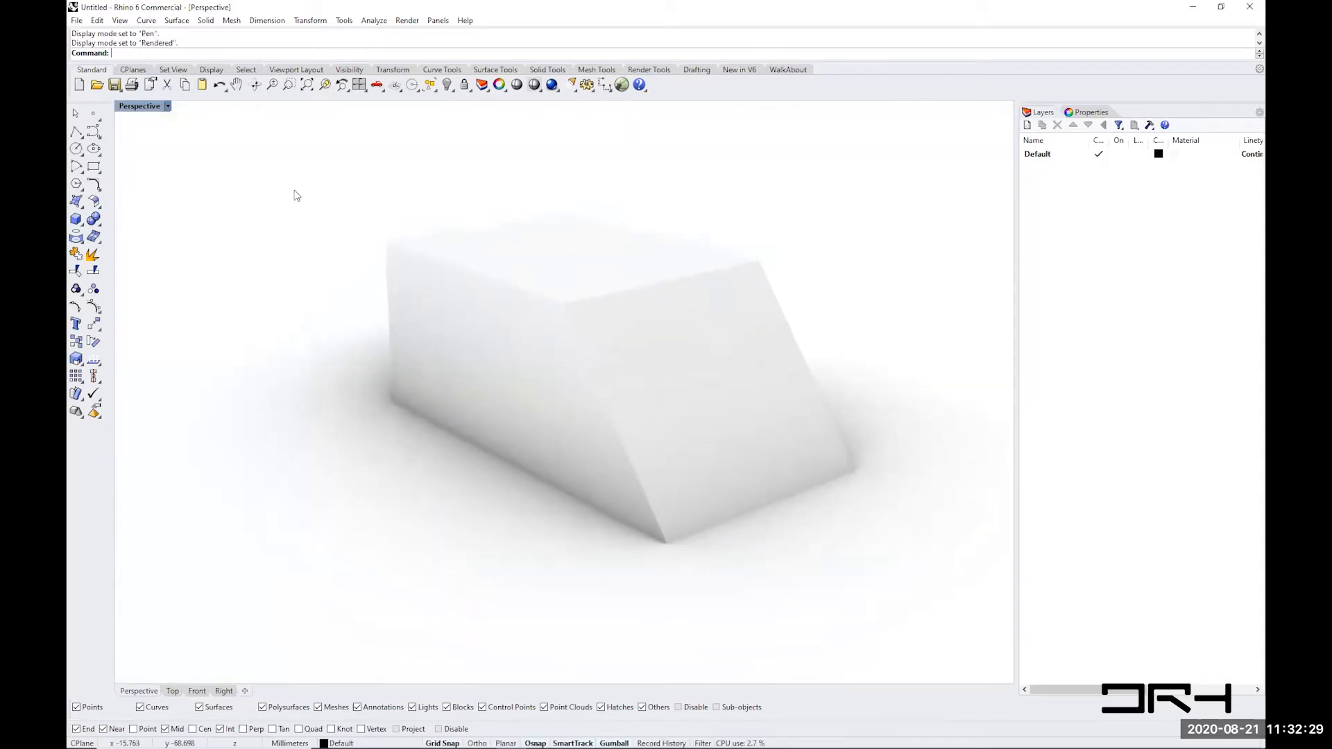
- Set the Perspective viewport to the Wireframe display mode and view the solid from a higher angle
{"action": "left_click", "coordinate": [167, 106]}
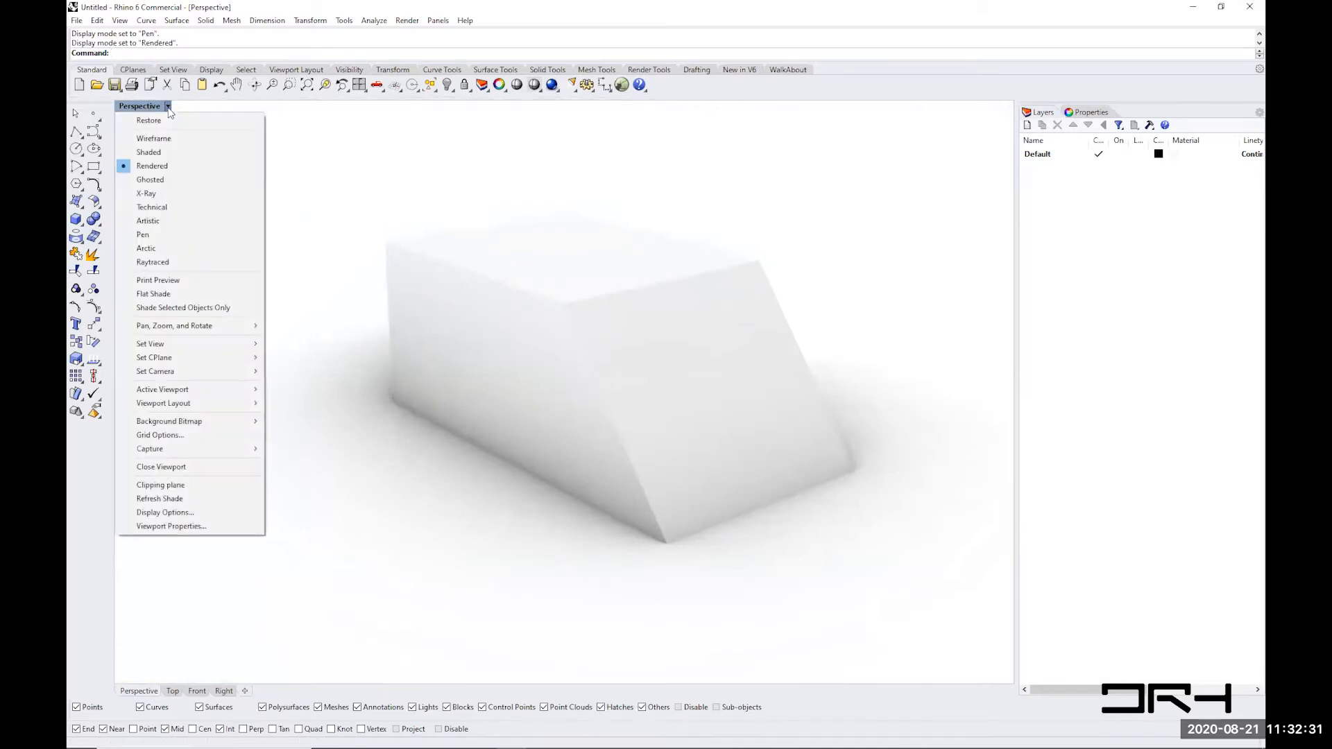
{"action": "left_click", "coordinate": [153, 138]}
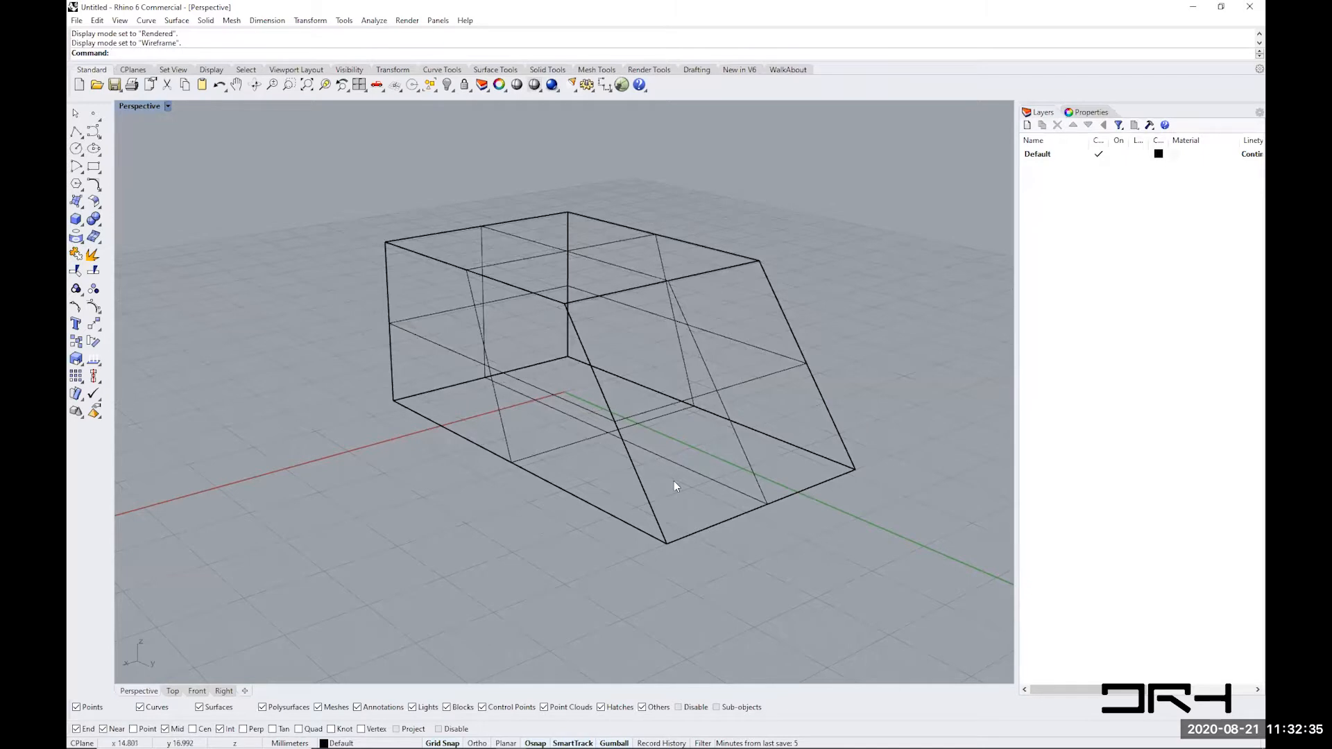
{"action": "right_click_drag", "start_coordinate": [689, 493], "coordinate": [850, 620]}
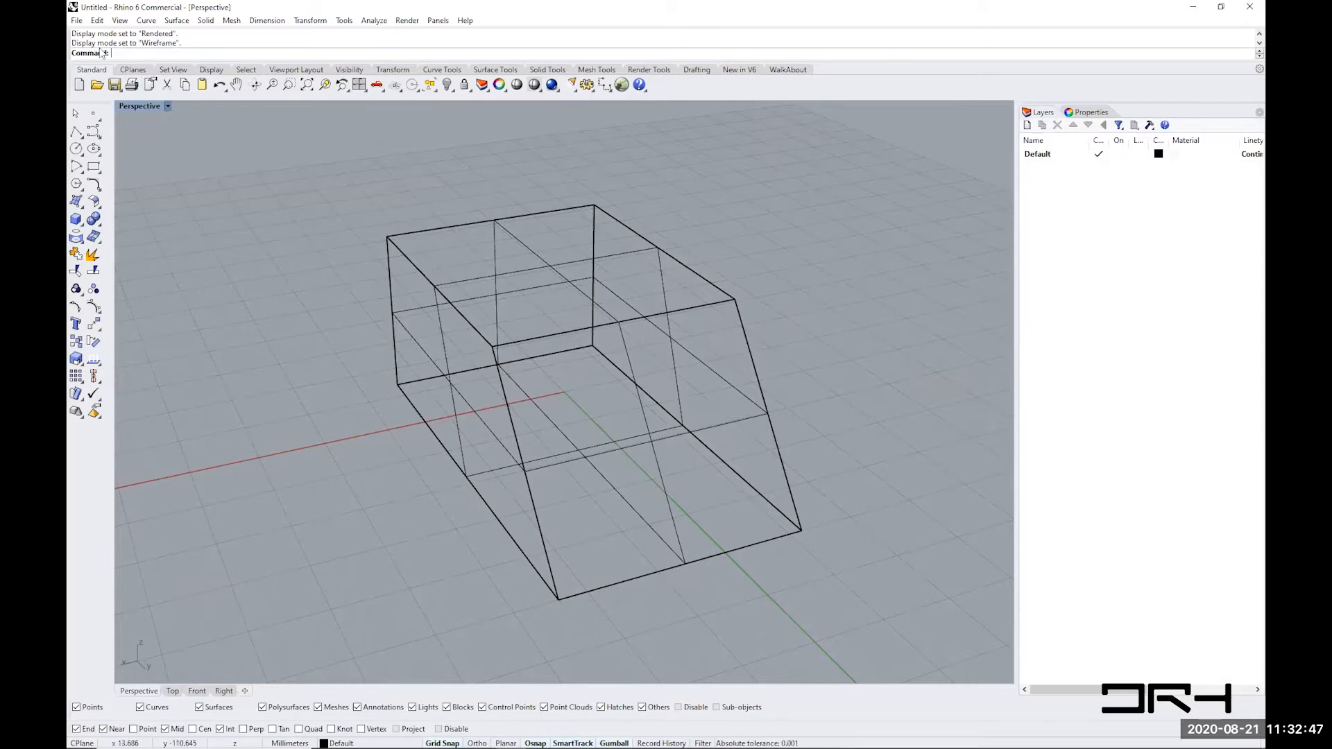
- Look through the file formats offered by Save As, from Rhino 6 3D Models to ZCorp, and leave without saving
{"action": "left_click", "coordinate": [76, 20]}
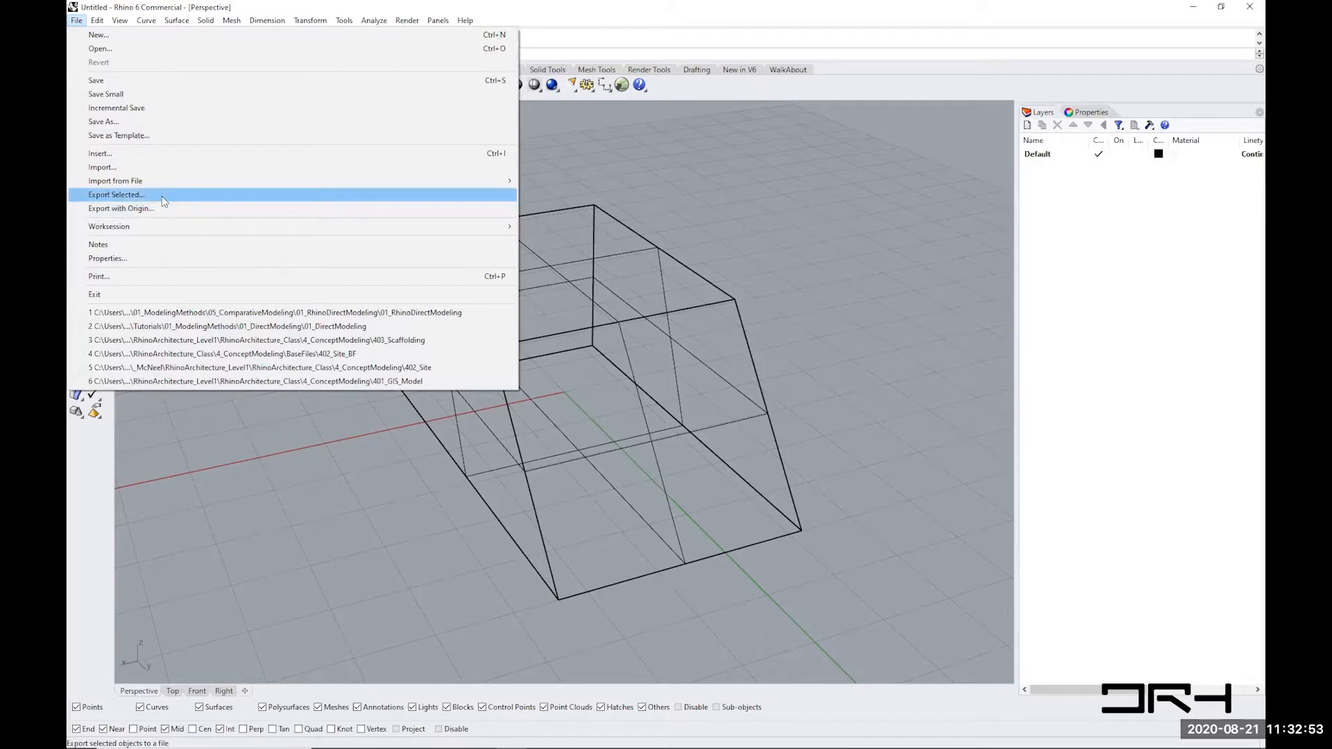
{"action": "left_click", "coordinate": [118, 123]}
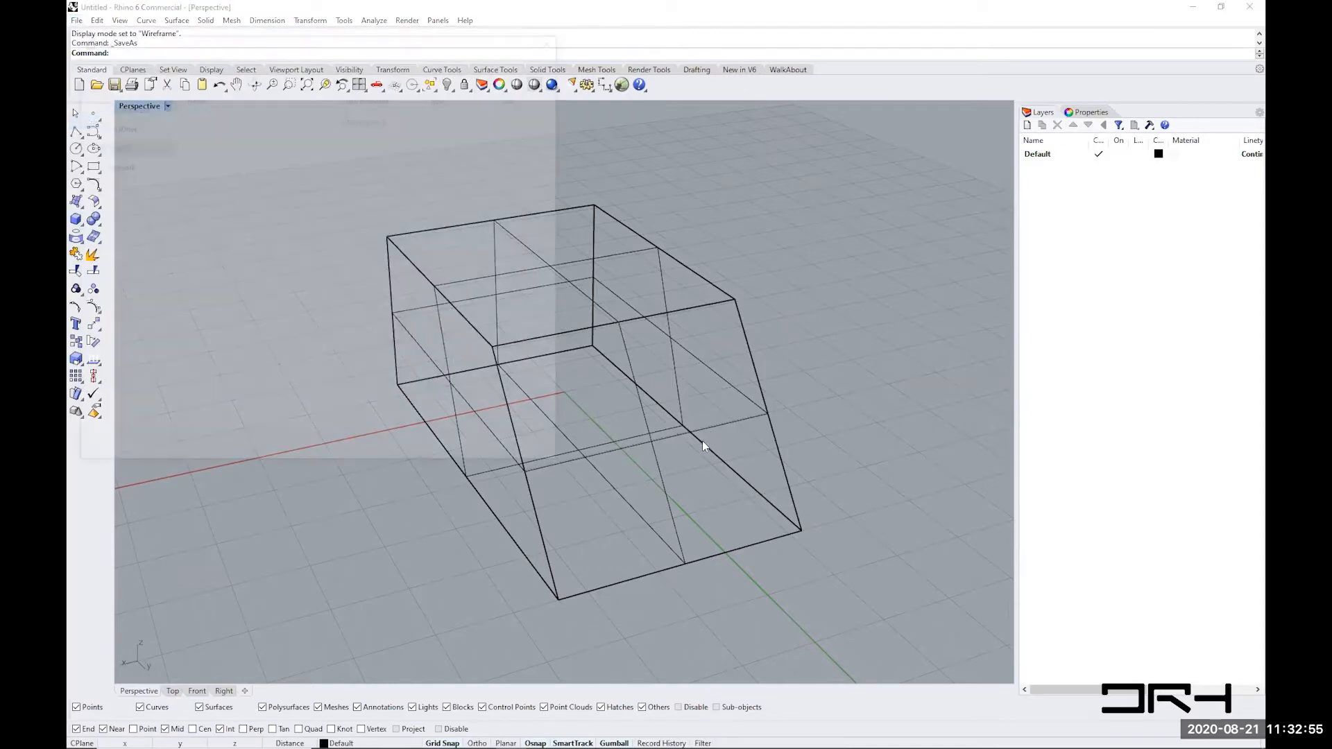
{"action": "left_click", "coordinate": [559, 367]}
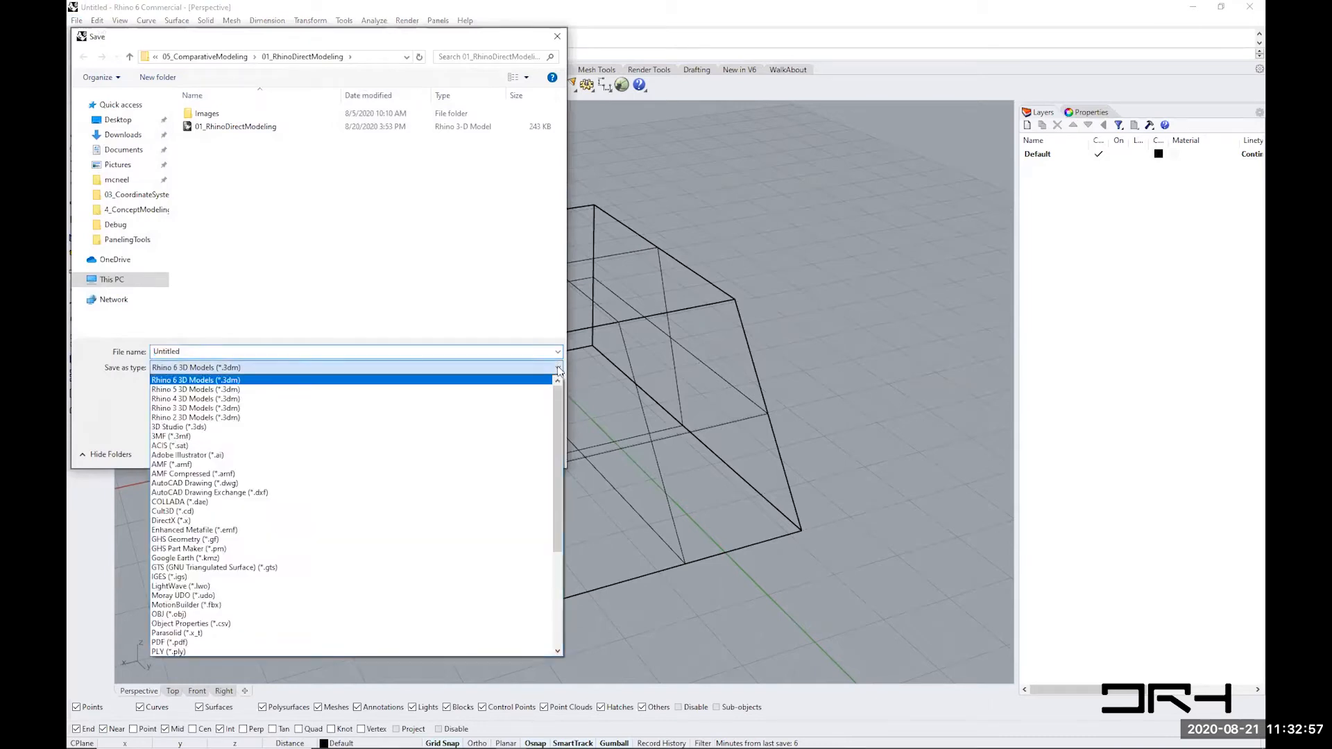
{"action": "mouse_move", "coordinate": [559, 435]}
{"action": "left_mouse_down"}
{"action": "mouse_move", "coordinate": [555, 553]}
{"action": "mouse_move", "coordinate": [564, 414]}
{"action": "left_mouse_up"}
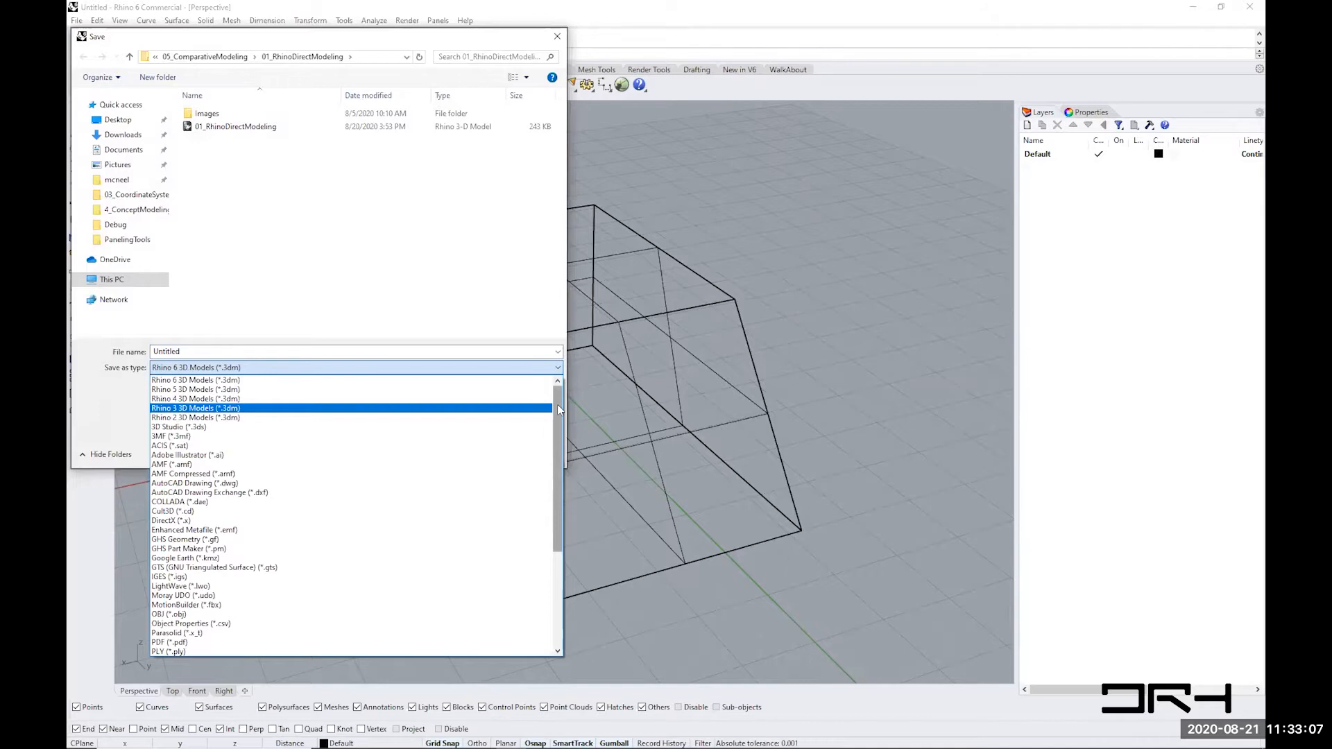
{"action": "mouse_move", "coordinate": [557, 406]}
{"action": "left_mouse_down"}
{"action": "mouse_move", "coordinate": [561, 518]}
{"action": "mouse_move", "coordinate": [556, 394]}
{"action": "left_mouse_up"}
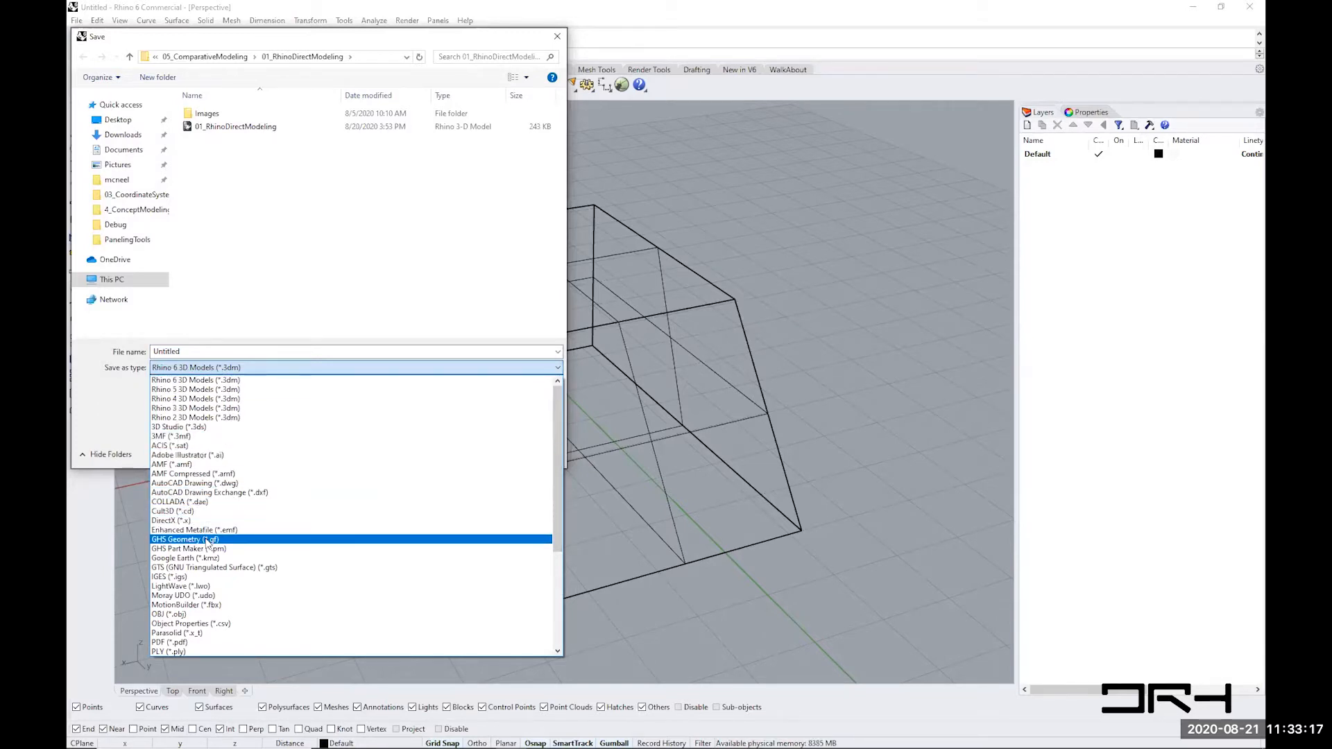
{"action": "scroll", "coordinate": [559, 557], "scroll_direction": "down", "scroll_amount": 7}
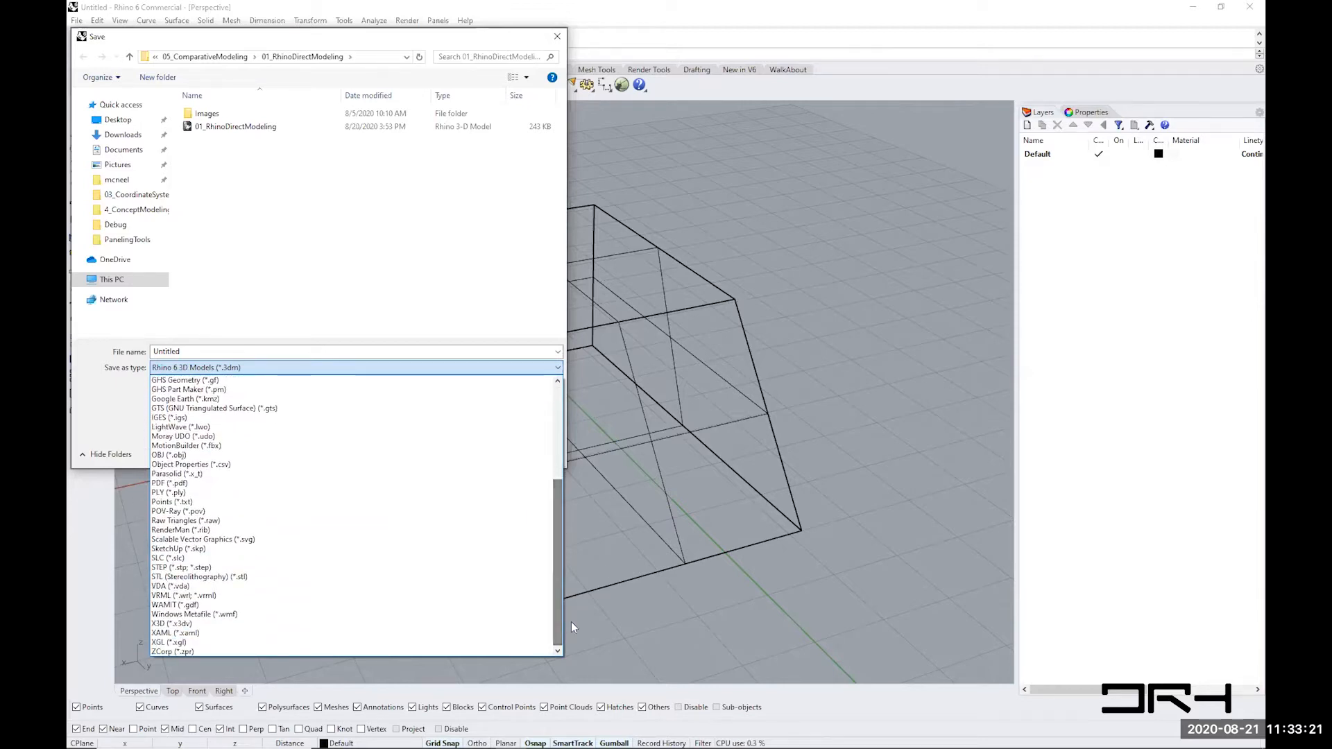
{"action": "left_click", "coordinate": [488, 268]}
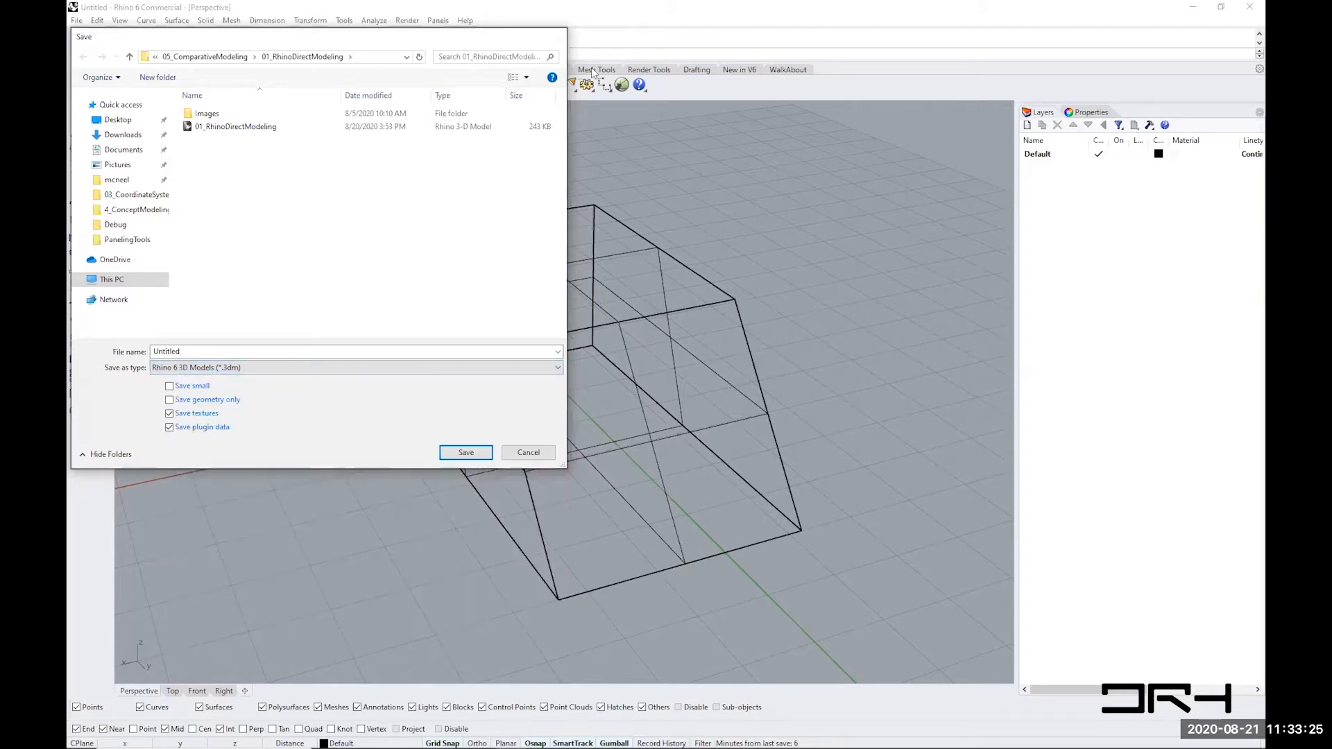
{"action": "left_click", "coordinate": [557, 40]}
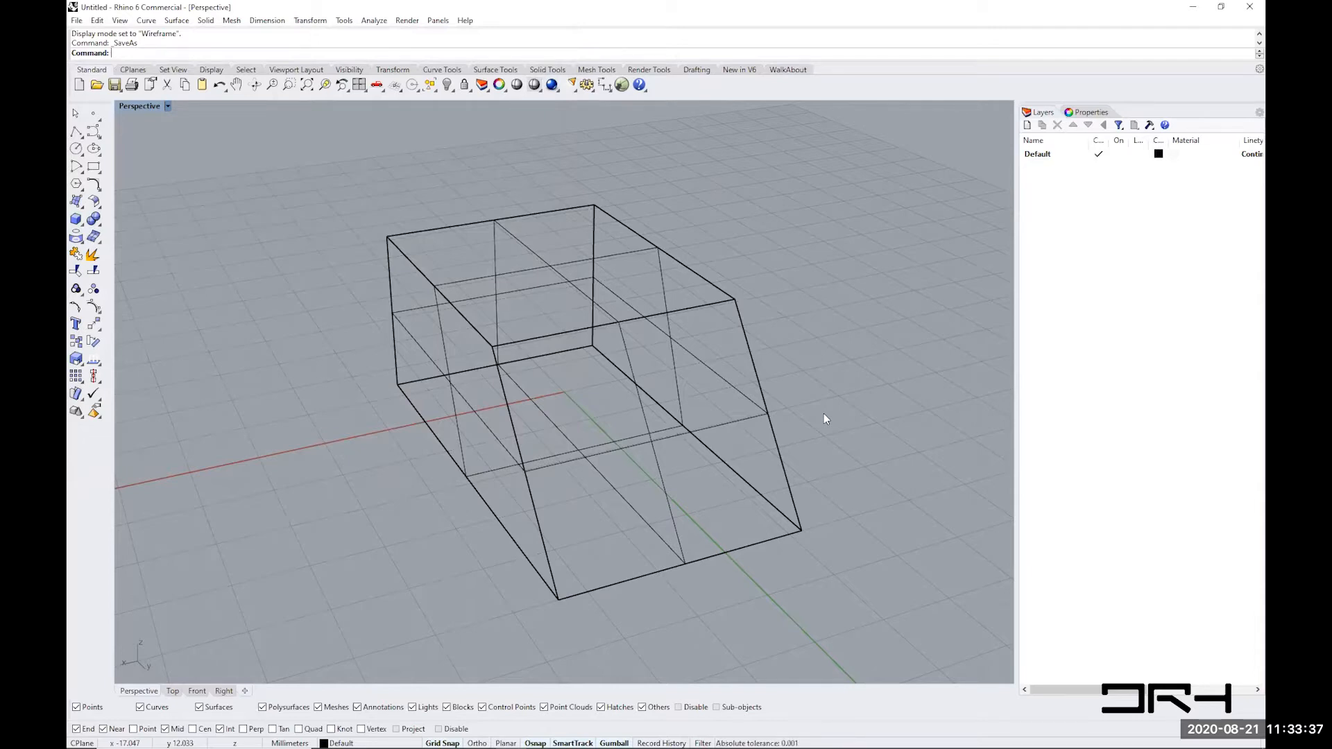
- Set the Perspective viewport to the Ghosted display mode and view the sloped solid from a lower side angle
{"action": "left_click", "coordinate": [167, 106]}
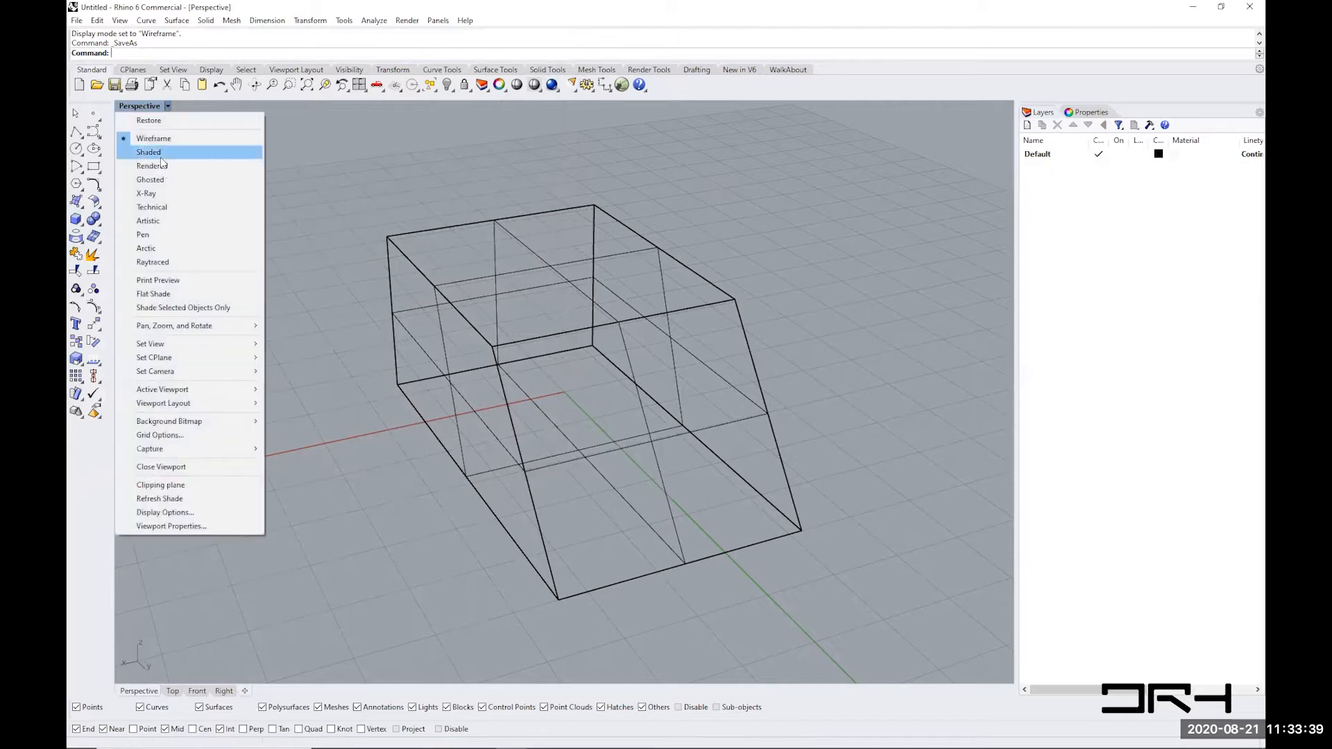
{"action": "left_click", "coordinate": [164, 182]}
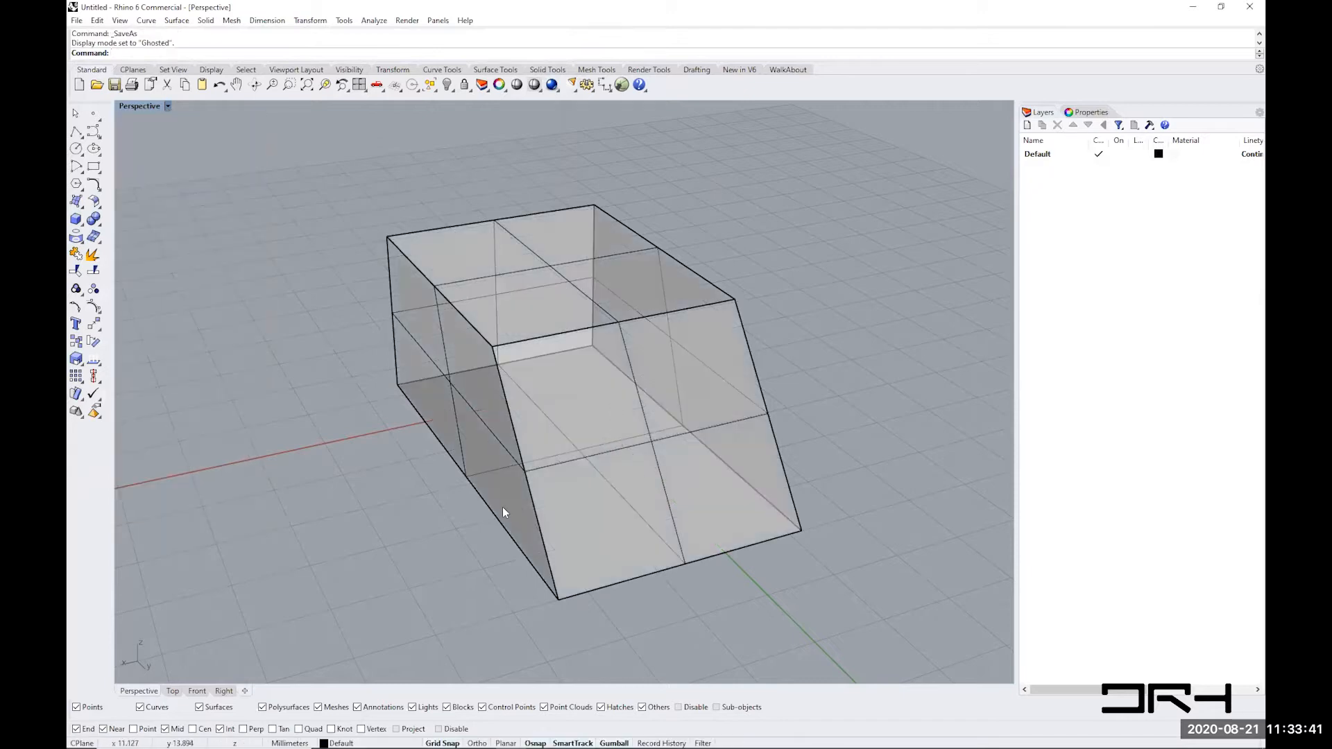
{"action": "right_click_drag", "start_coordinate": [411, 519], "coordinate": [422, 512]}
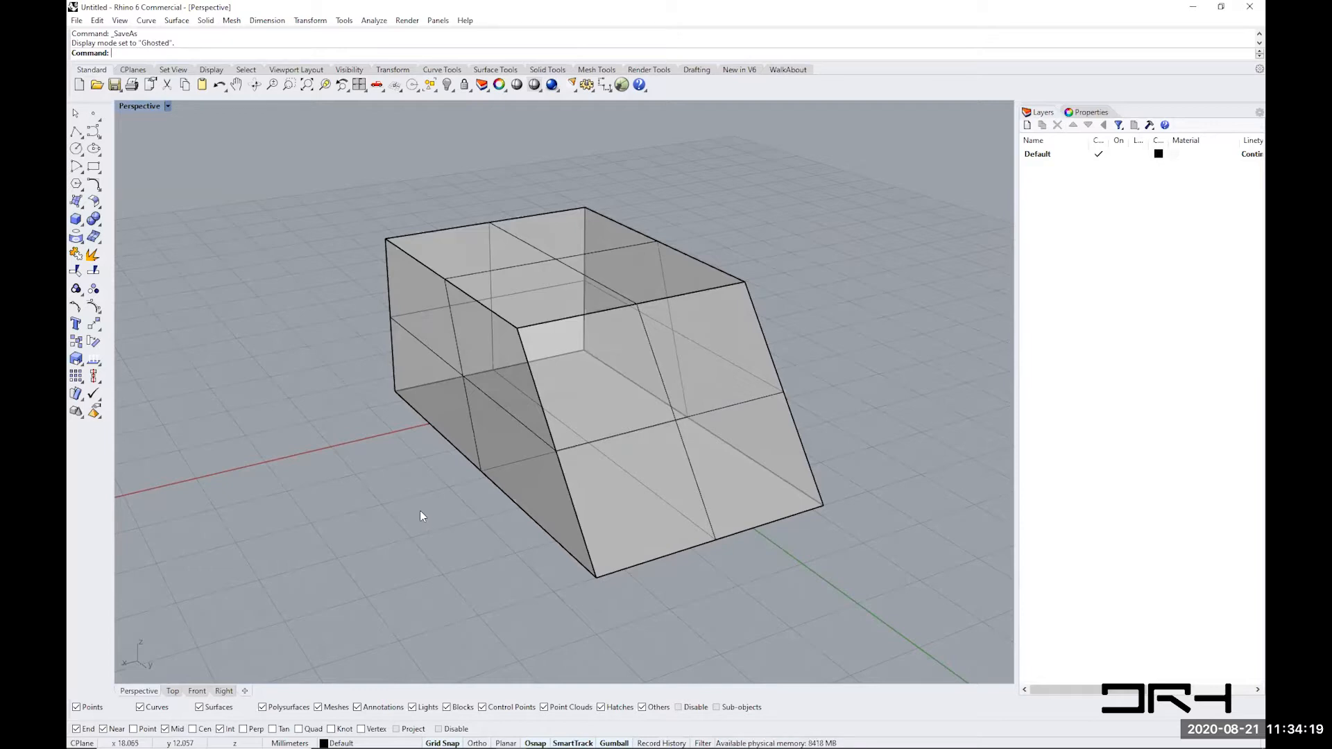
{"action": "right_click_drag", "start_coordinate": [376, 498], "coordinate": [414, 495]}
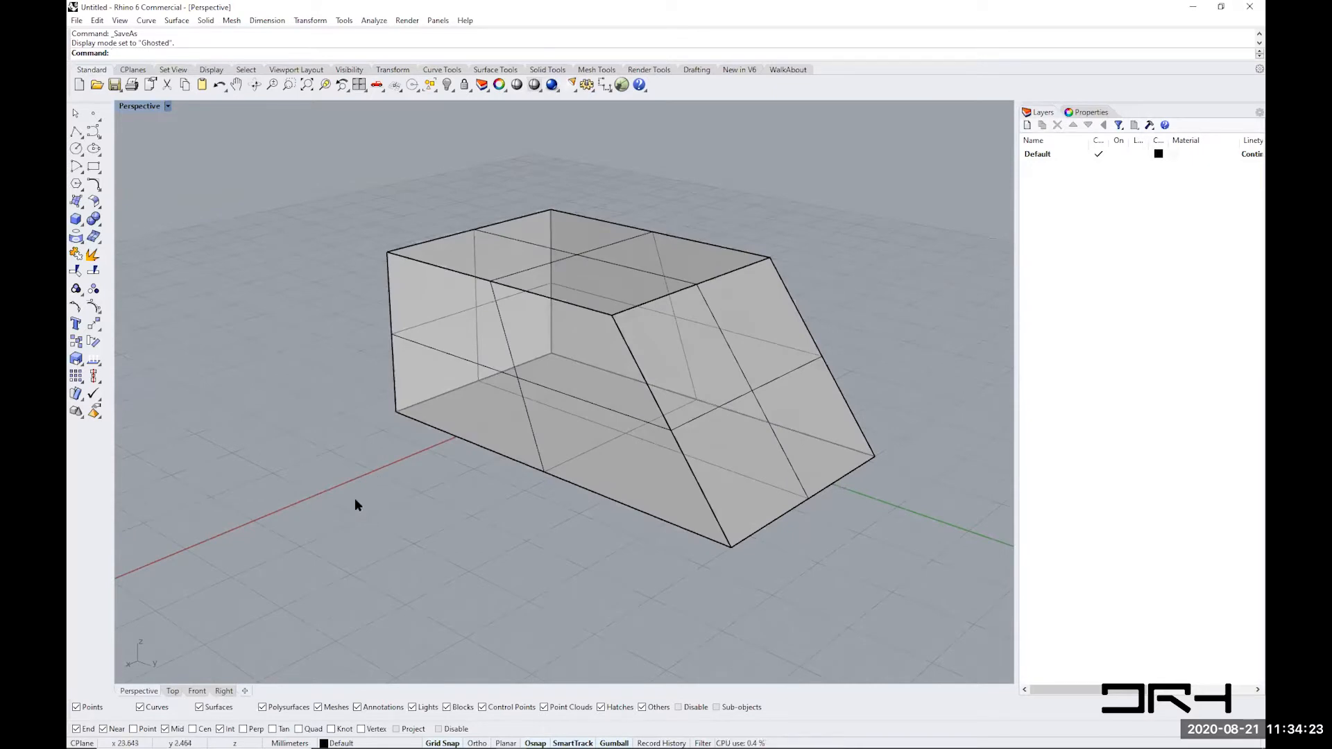
- Draw an open S-shaped degree 3 curve with six control points on the ground plane beside the sloped solid
{"action": "type", "text": "urve"}
{"action": "key", "text": "Return"}
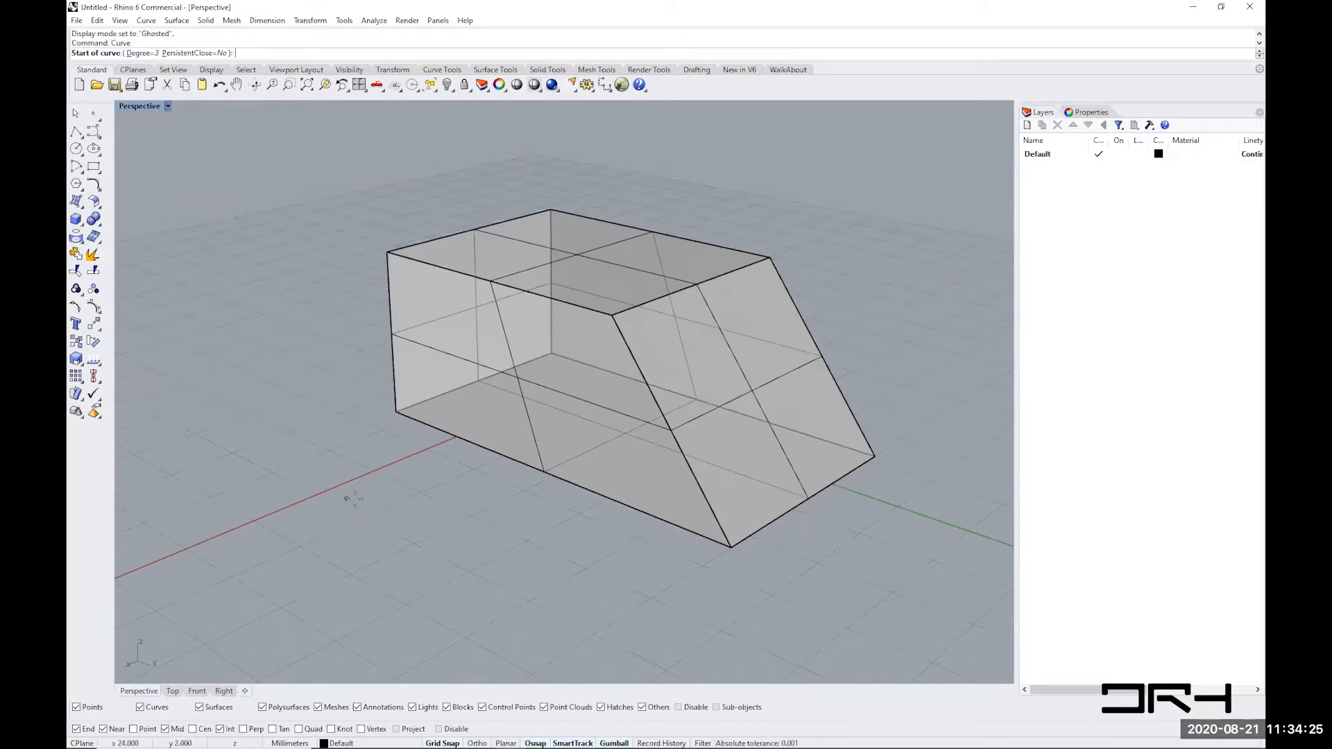
{"action": "left_click", "coordinate": [276, 417]}
{"action": "left_click", "coordinate": [262, 501]}
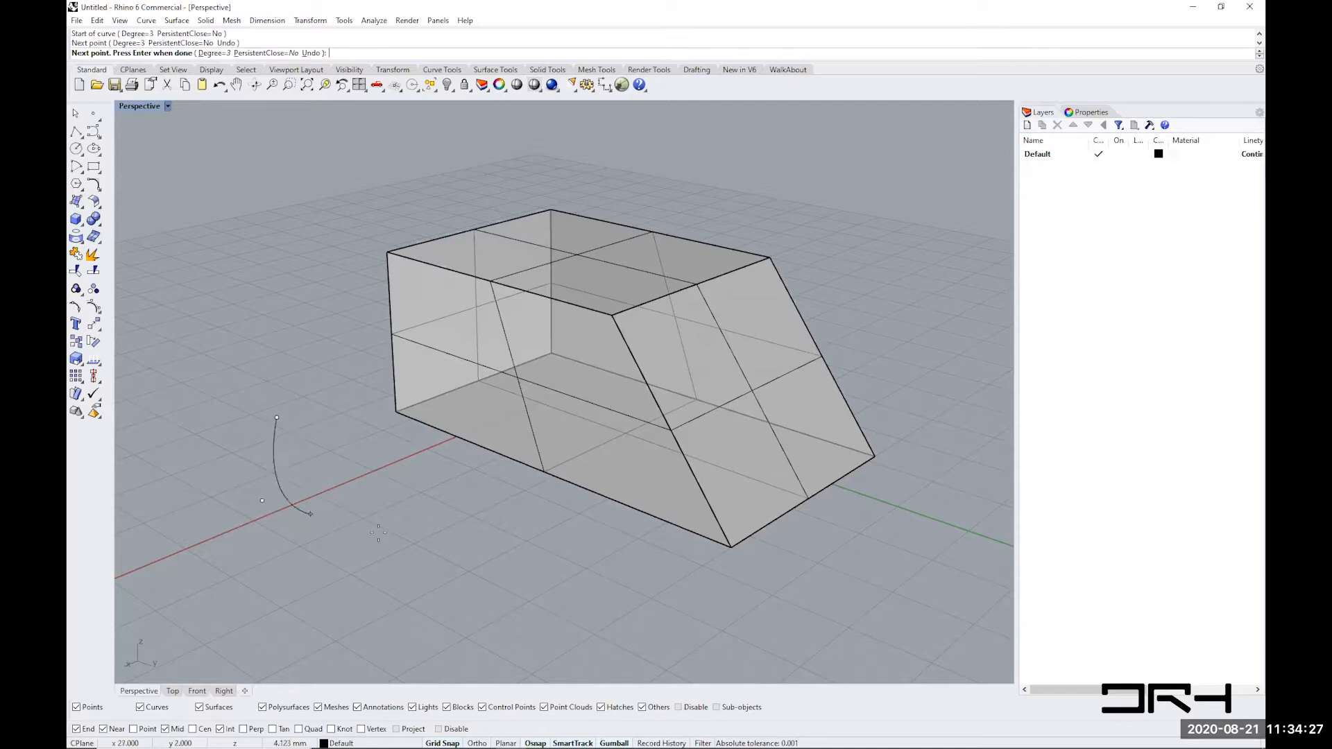
{"action": "left_click", "coordinate": [393, 533]}
{"action": "left_click", "coordinate": [367, 612]}
{"action": "left_click", "coordinate": [564, 594]}
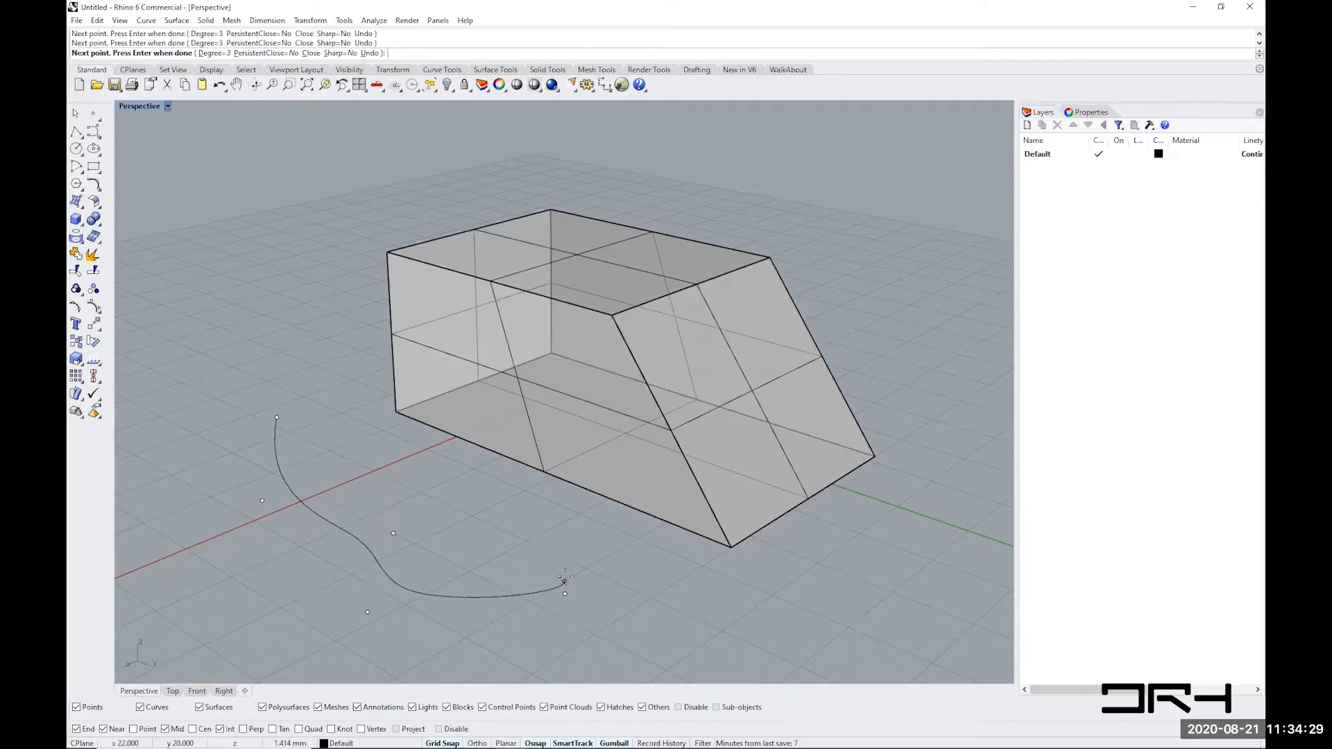
{"action": "left_click", "coordinate": [525, 500]}
{"action": "key", "text": "Return"}
- Delete the sloped solid, keeping only the freeform curve, and view the curve from a higher angle
{"action": "left_click", "coordinate": [605, 464]}
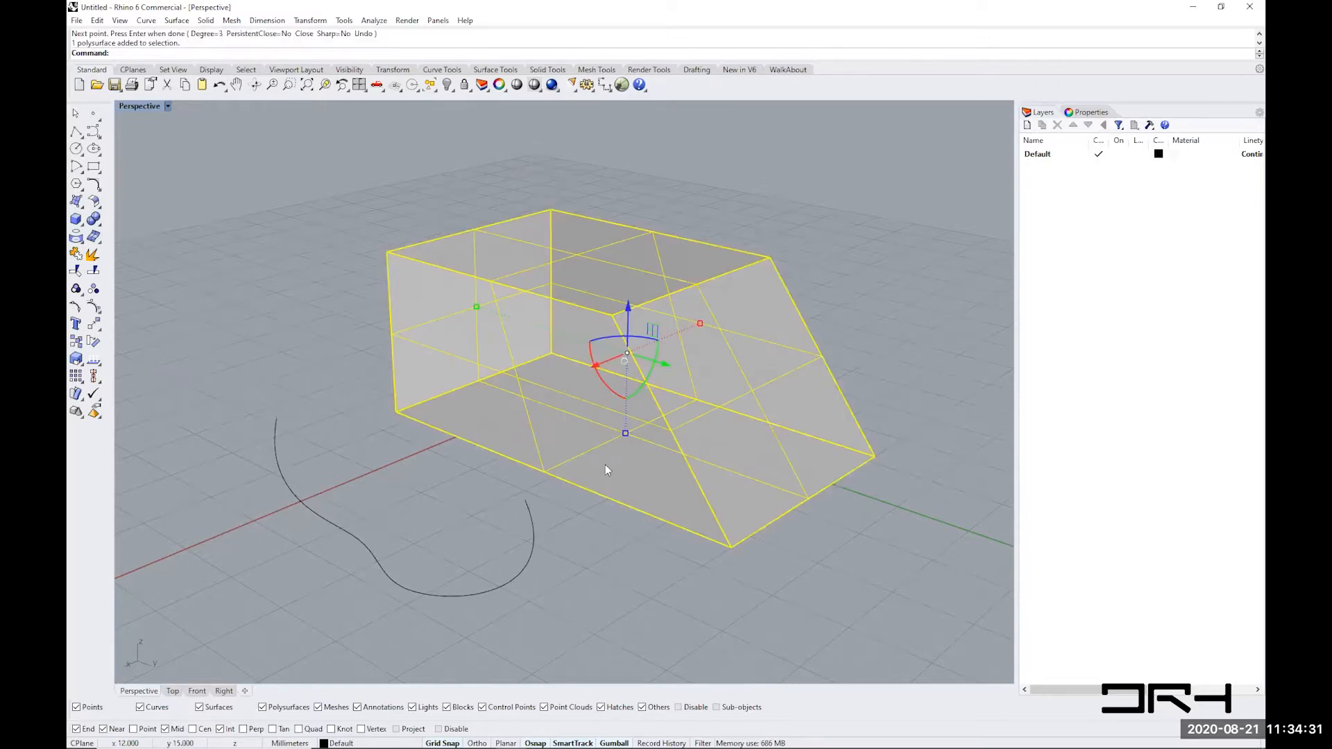
{"action": "key", "text": "Delete"}
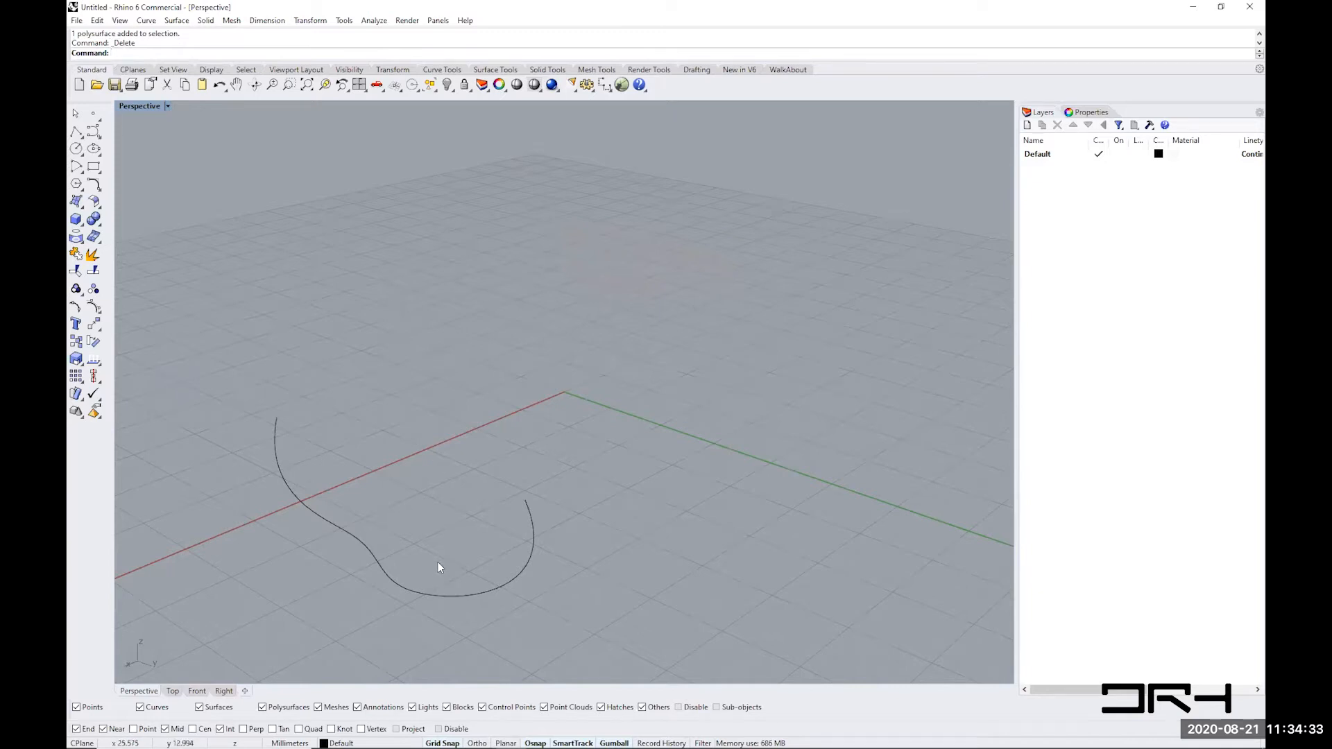
{"action": "right_click_drag", "start_coordinate": [440, 565], "coordinate": [522, 577], "text": "shift"}
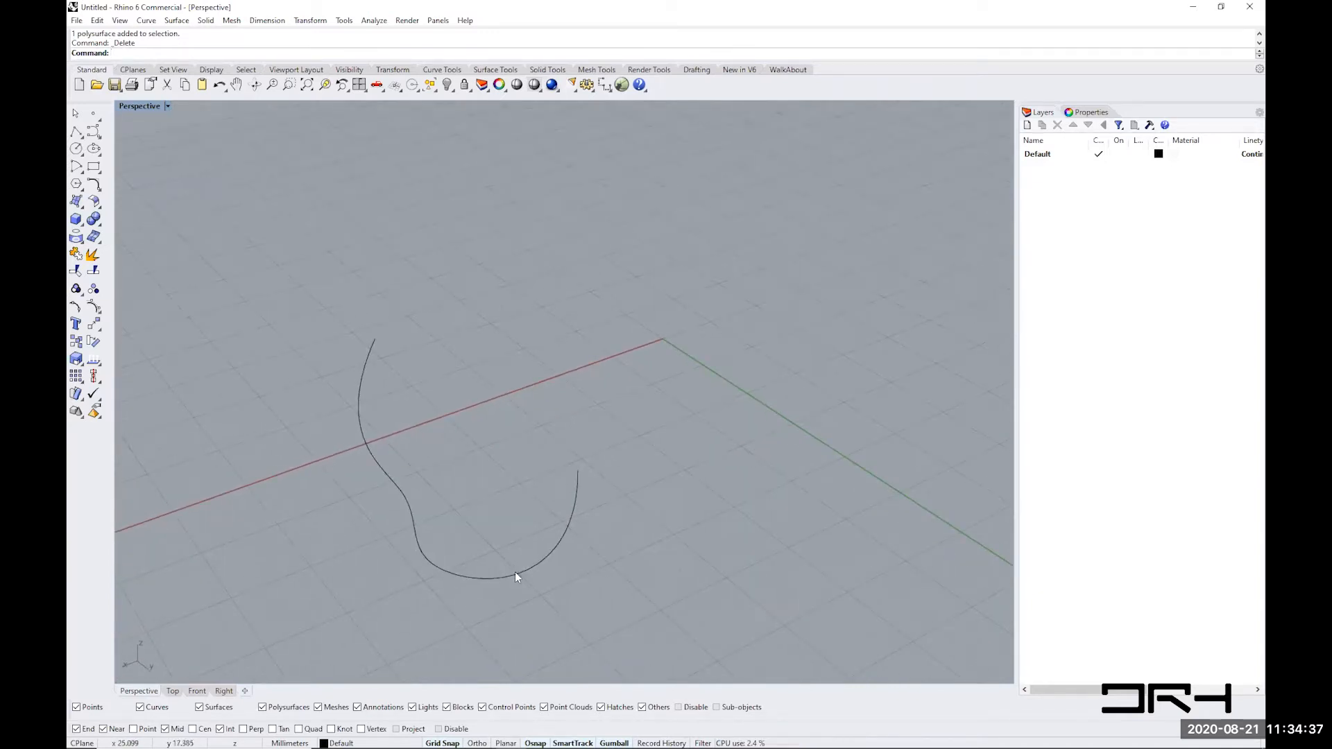
- Turn on the curve's control points and reshape it by moving three of its inner points
{"action": "left_click", "coordinate": [515, 572]}
{"action": "type", "text": "POn"}
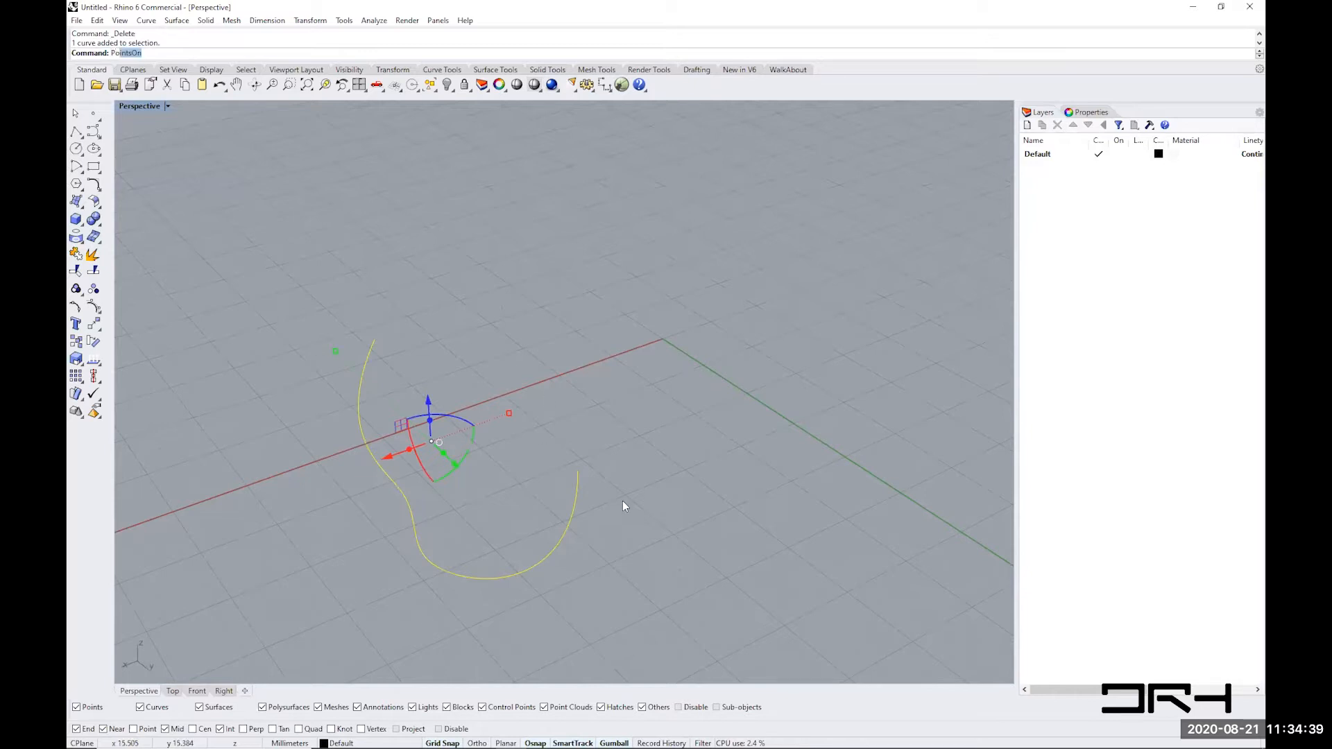
{"action": "key", "text": "Return"}
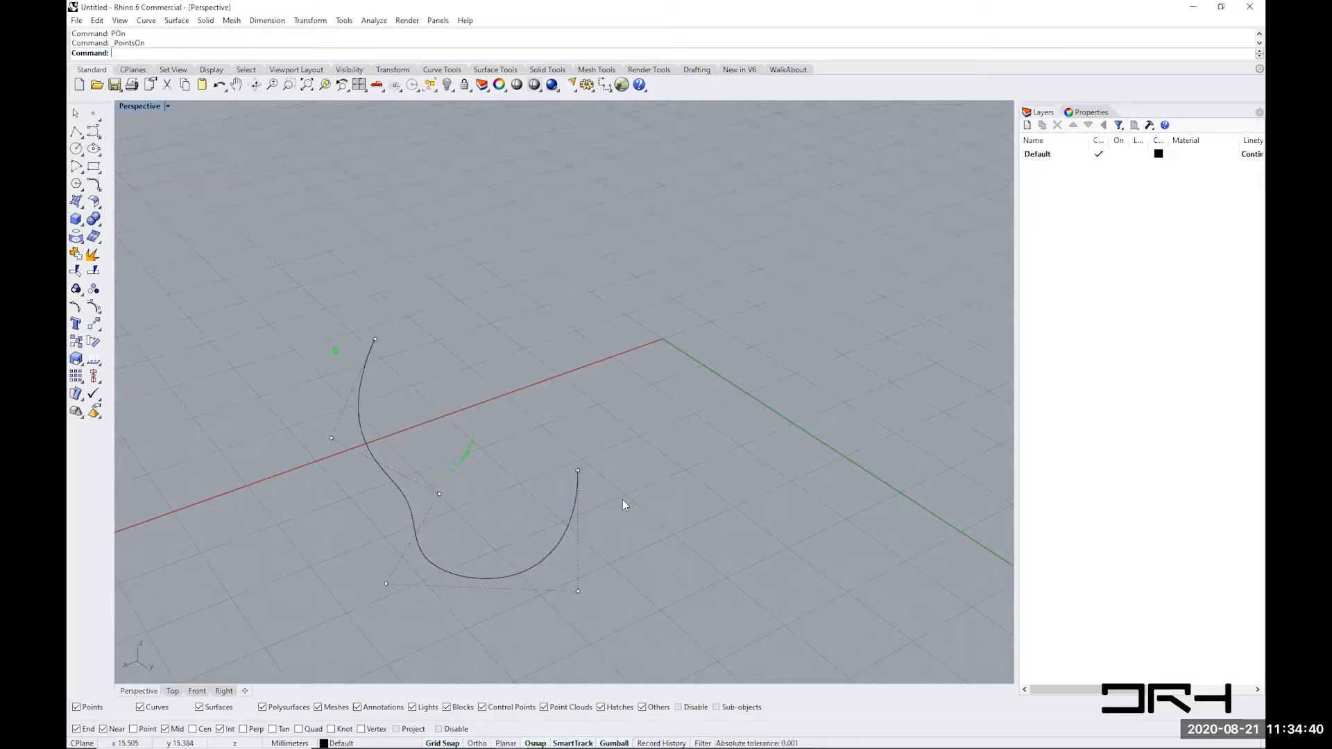
{"action": "left_click", "coordinate": [439, 493]}
{"action": "left_click_drag", "start_coordinate": [440, 493], "coordinate": [314, 499]}
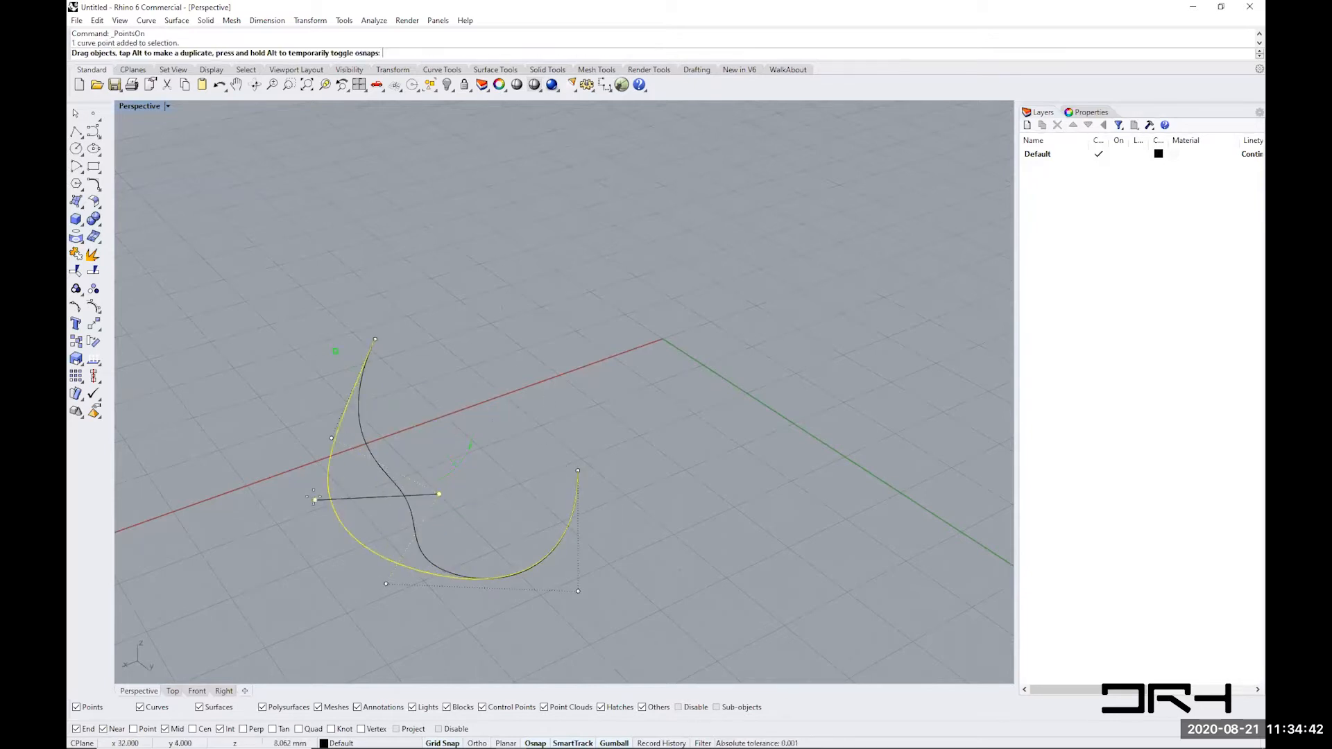
{"action": "left_click", "coordinate": [332, 438]}
{"action": "left_click_drag", "start_coordinate": [331, 438], "coordinate": [479, 464]}
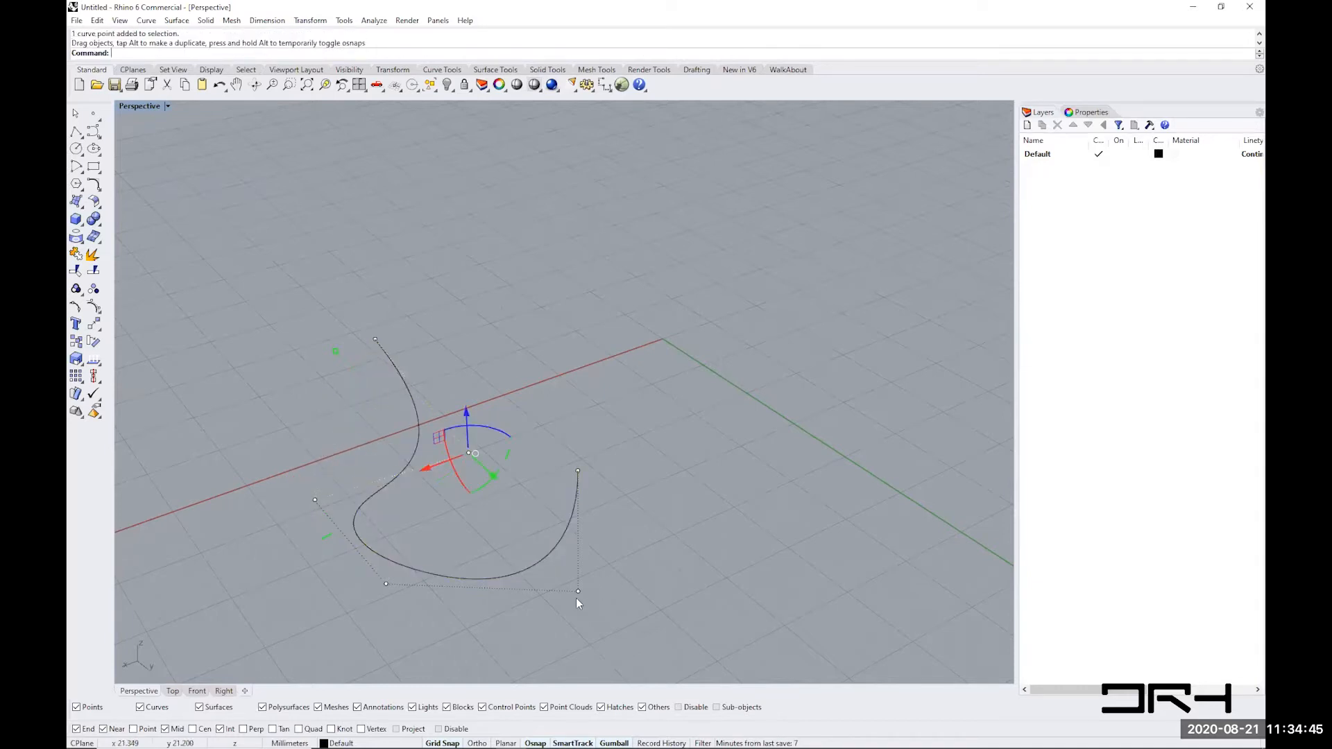
{"action": "left_click_drag", "start_coordinate": [579, 591], "coordinate": [496, 461]}
{"action": "left_click", "coordinate": [613, 555]}
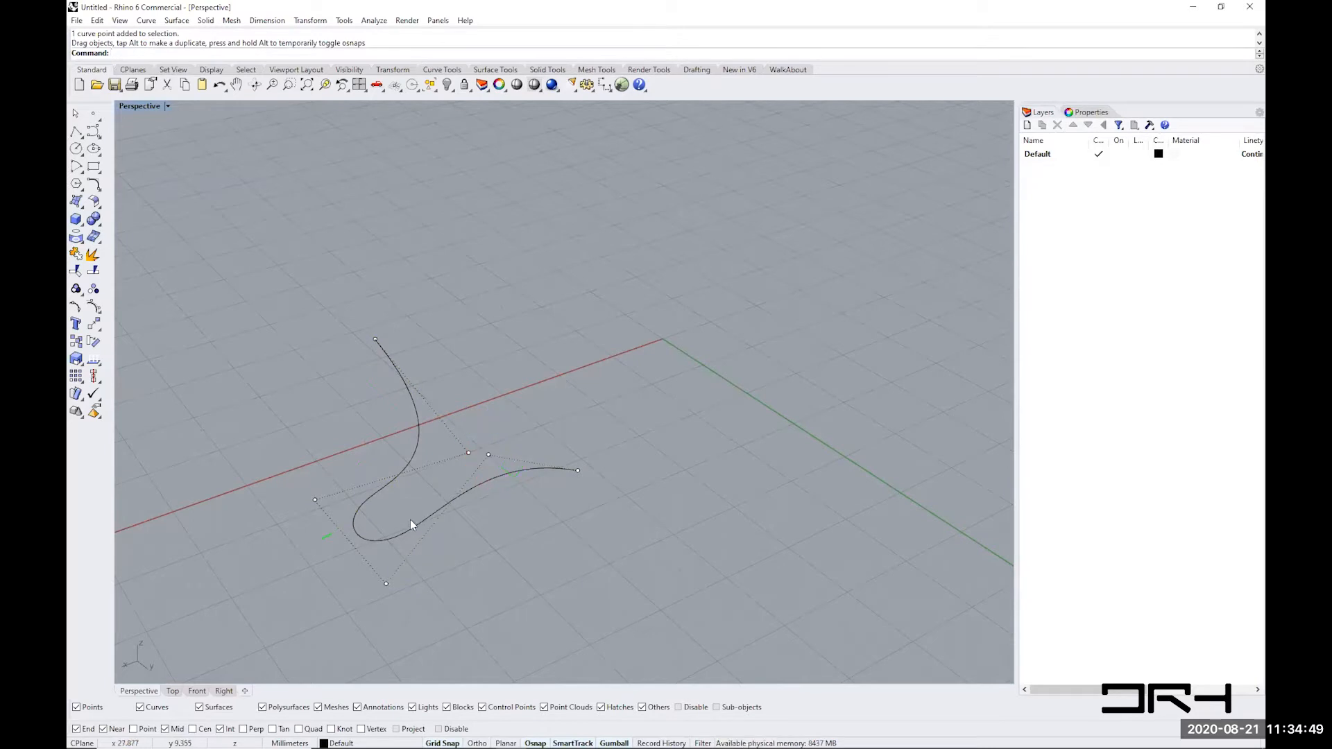
- Extrude the reshaped curve upward into a curved wall and explode the extrusion into a surface
{"action": "left_click", "coordinate": [407, 527]}
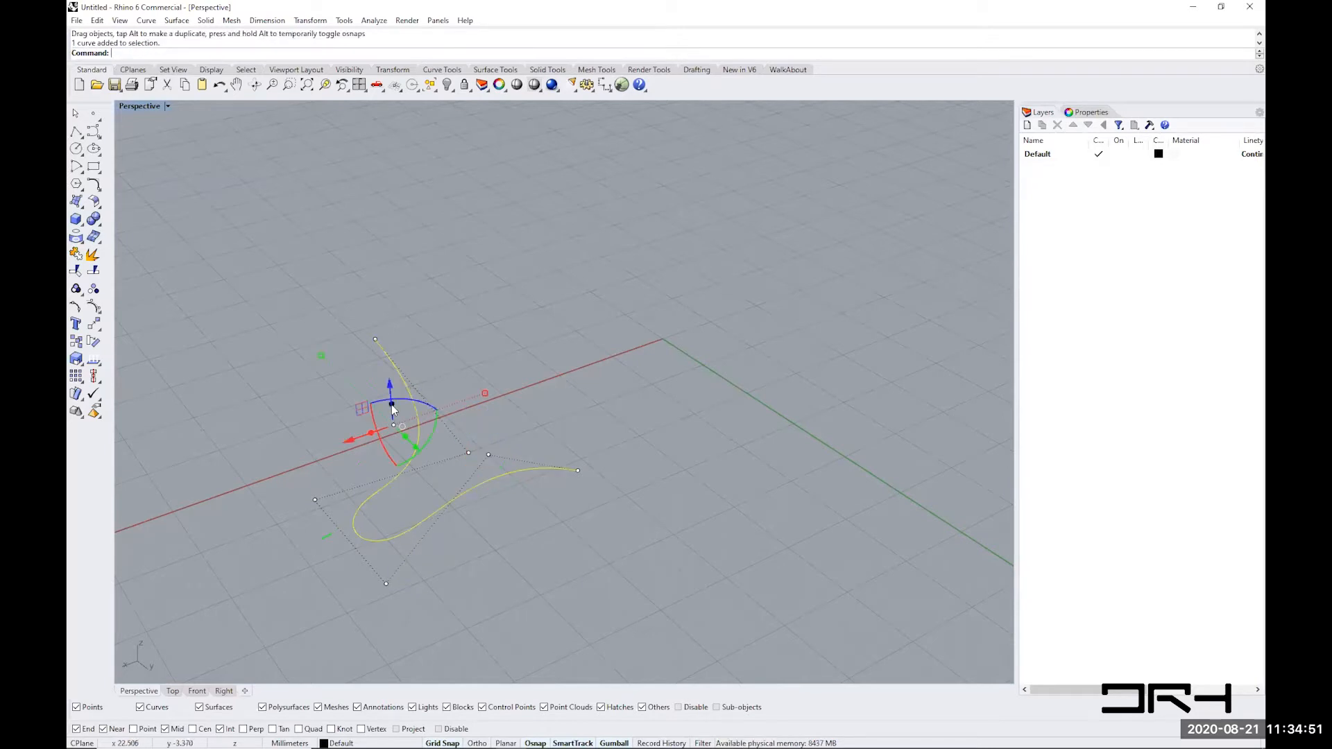
{"action": "left_click_drag", "start_coordinate": [391, 387], "coordinate": [380, 272]}
{"action": "left_click", "coordinate": [477, 458]}
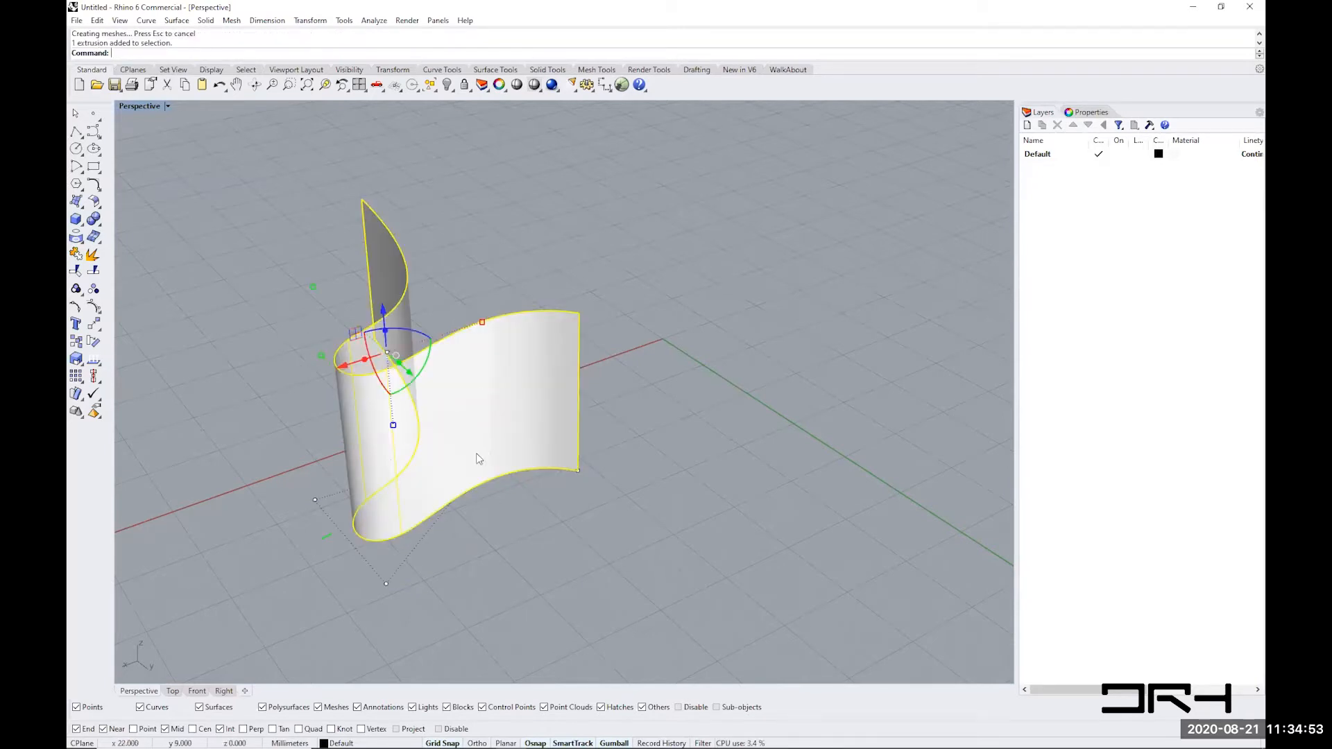
{"action": "type", "text": "Explode"}
{"action": "key", "text": "Return"}
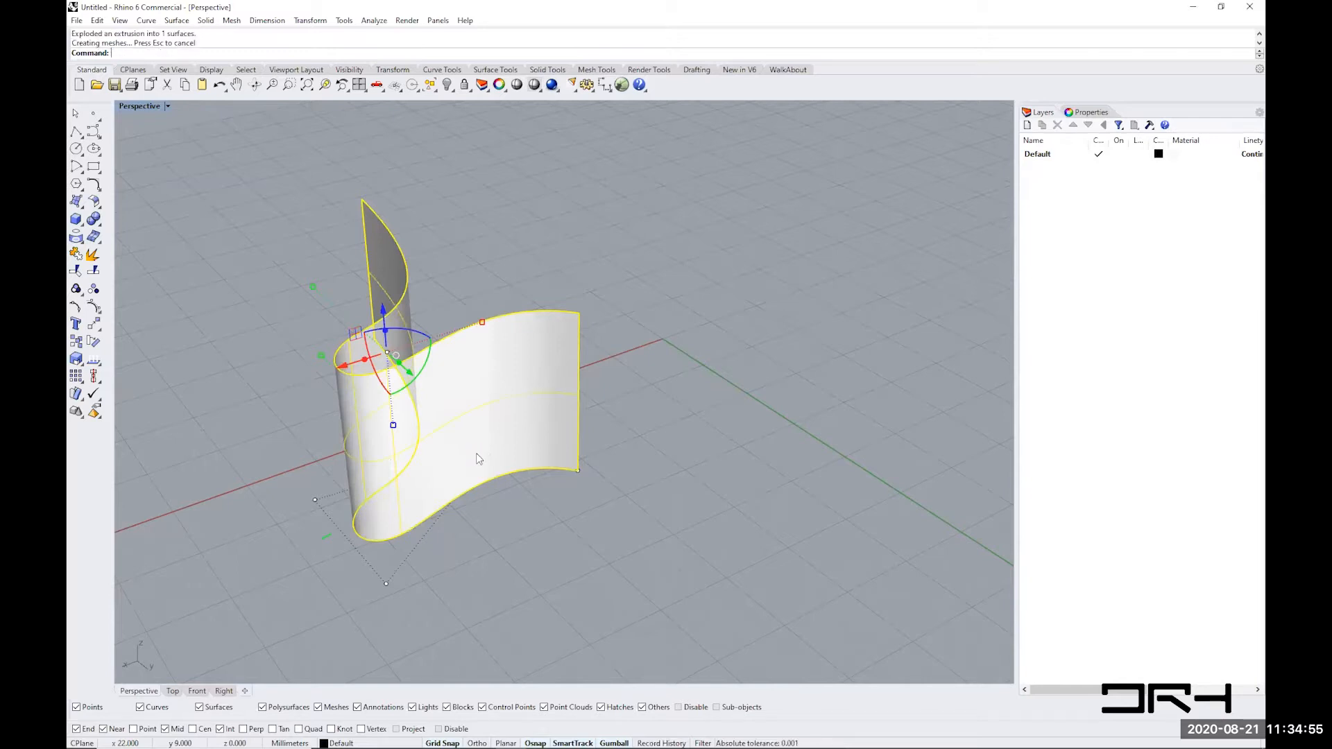
- Turn on the wall surface's control points, move the two lower ones at the front bend outward, and view the slanted result from different sides
{"action": "type", "text": "POn"}
{"action": "key", "text": "Return"}
{"action": "left_click_drag", "start_coordinate": [397, 601], "coordinate": [364, 571]}
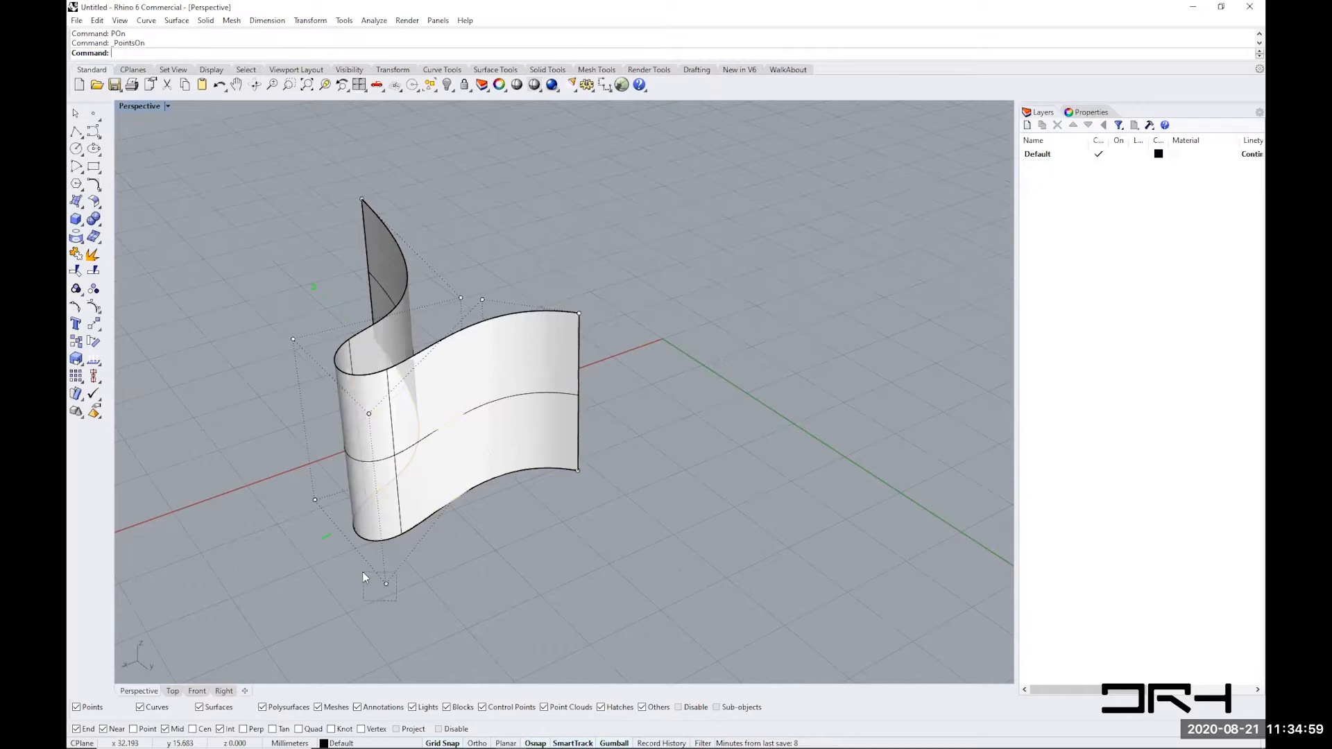
{"action": "left_click", "coordinate": [315, 500], "text": "shift"}
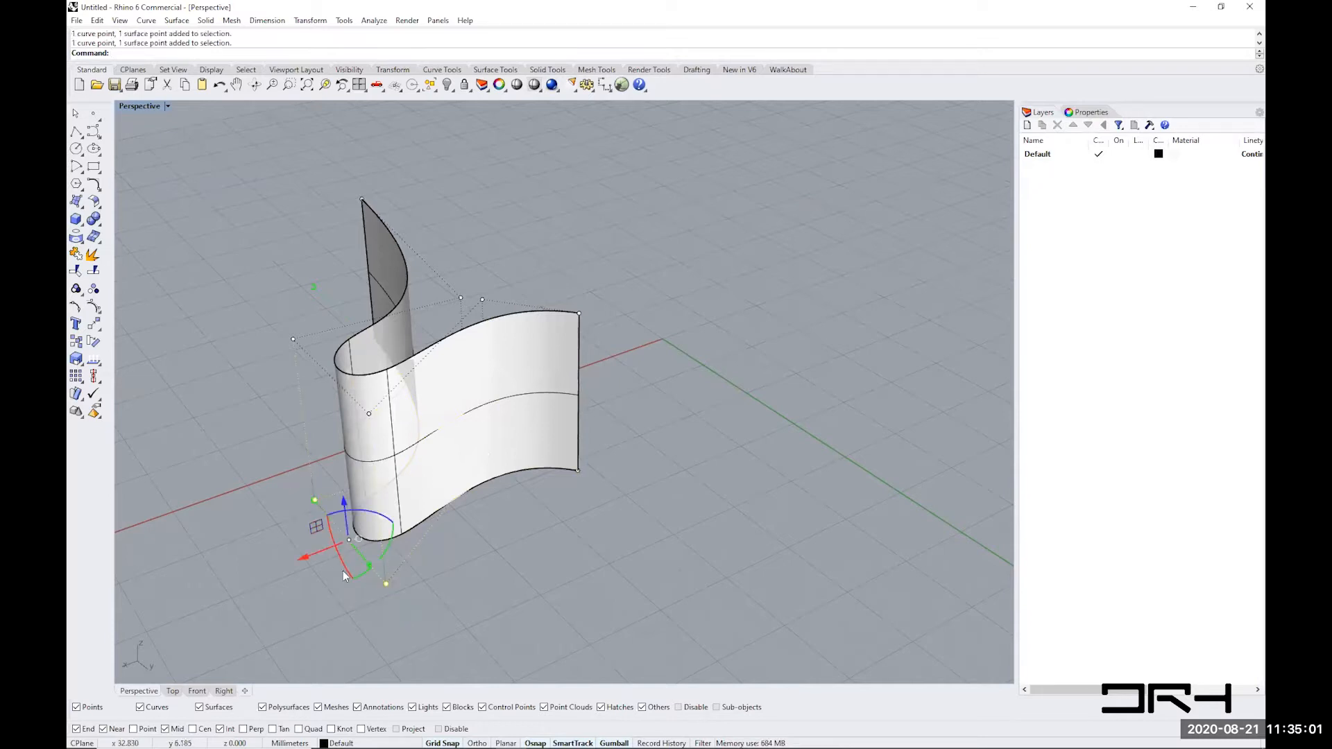
{"action": "left_click_drag", "start_coordinate": [249, 565], "coordinate": [213, 588]}
{"action": "left_click", "coordinate": [474, 612]}
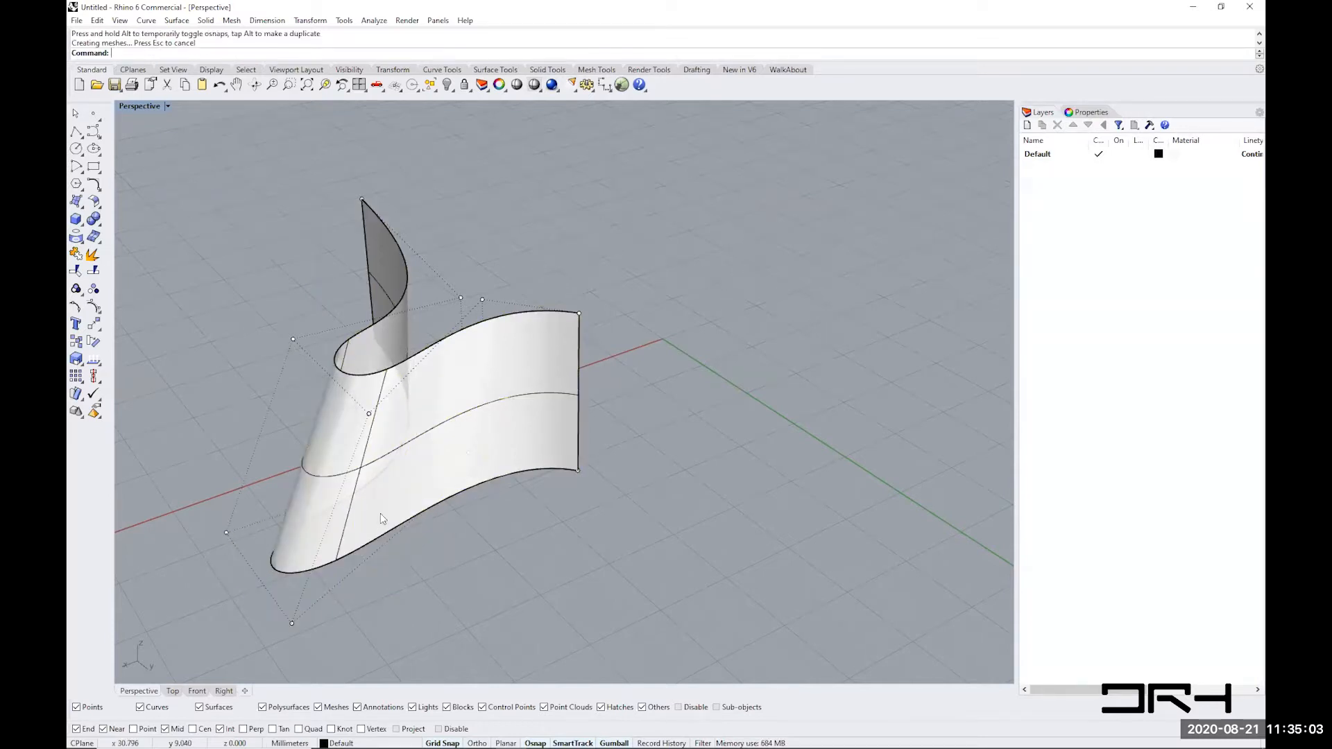
{"action": "right_click_drag", "start_coordinate": [427, 499], "coordinate": [636, 491]}
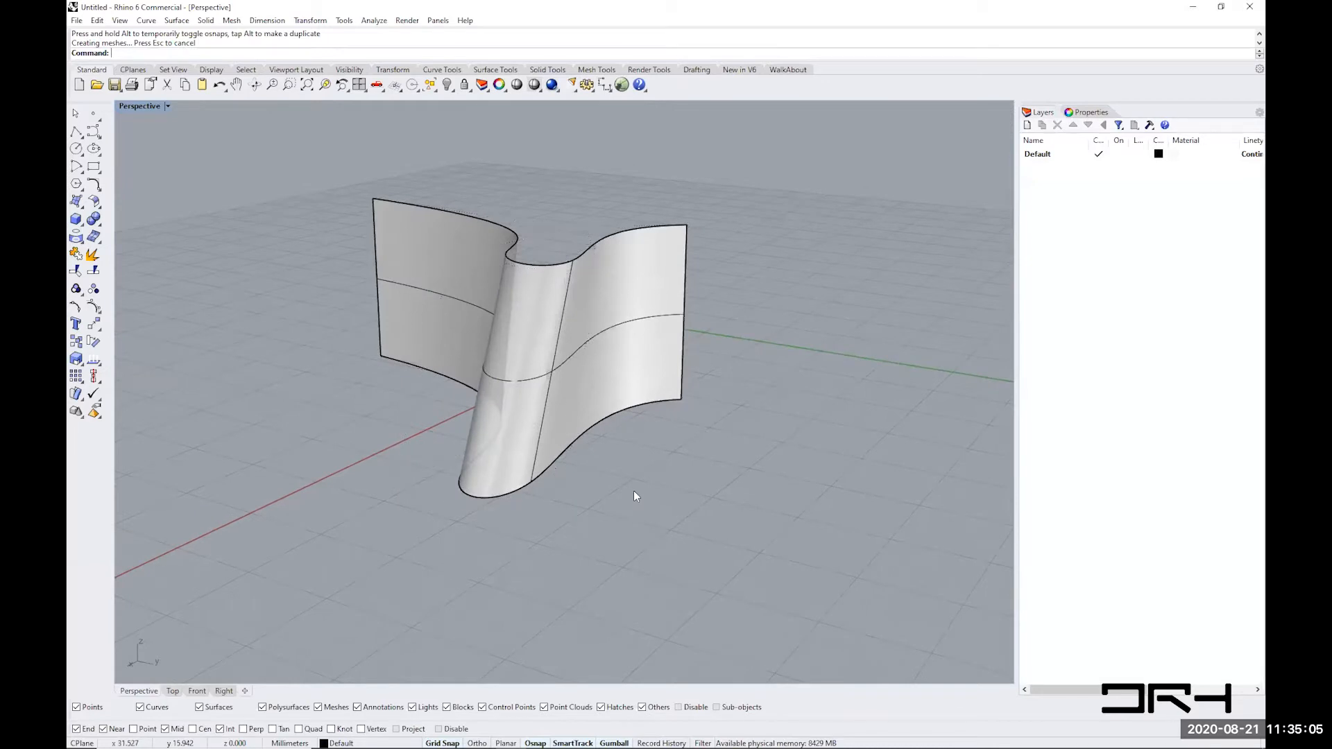
{"action": "right_click_drag", "start_coordinate": [654, 369], "coordinate": [452, 388]}
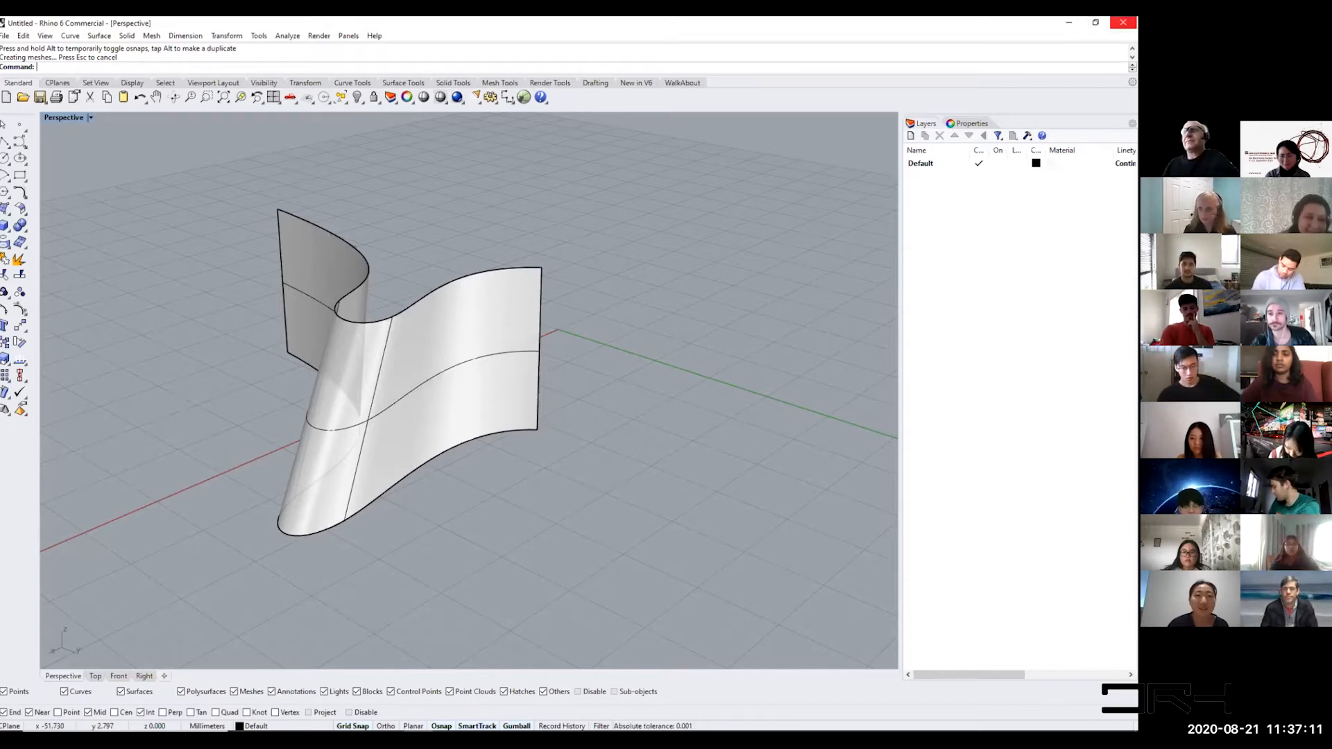
- Close Rhino and scroll the shared Rhino in Architecture document in Google Docs to its table of contents
{"action": "left_click", "coordinate": [576, 420]}
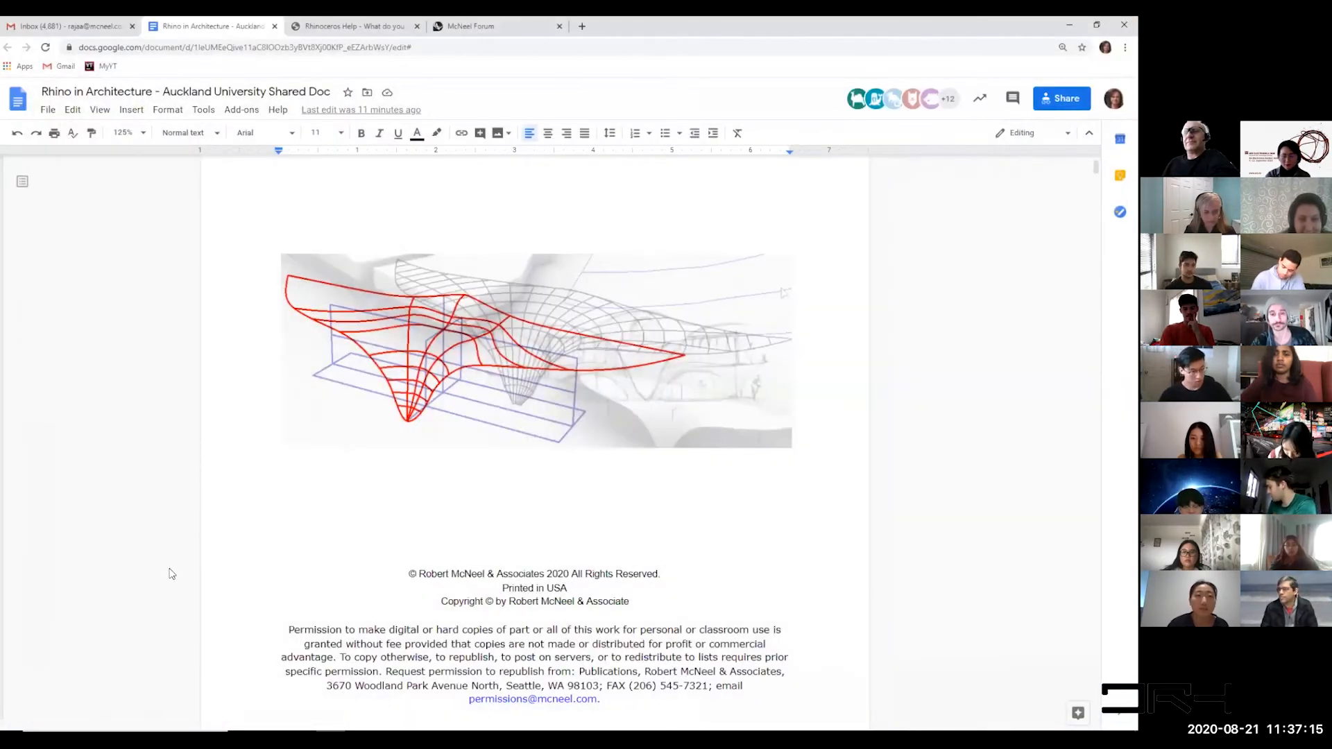
{"action": "scroll", "coordinate": [171, 574], "scroll_direction": "down", "scroll_amount": 4}
{"action": "scroll", "coordinate": [170, 574], "scroll_direction": "down", "scroll_amount": 8}
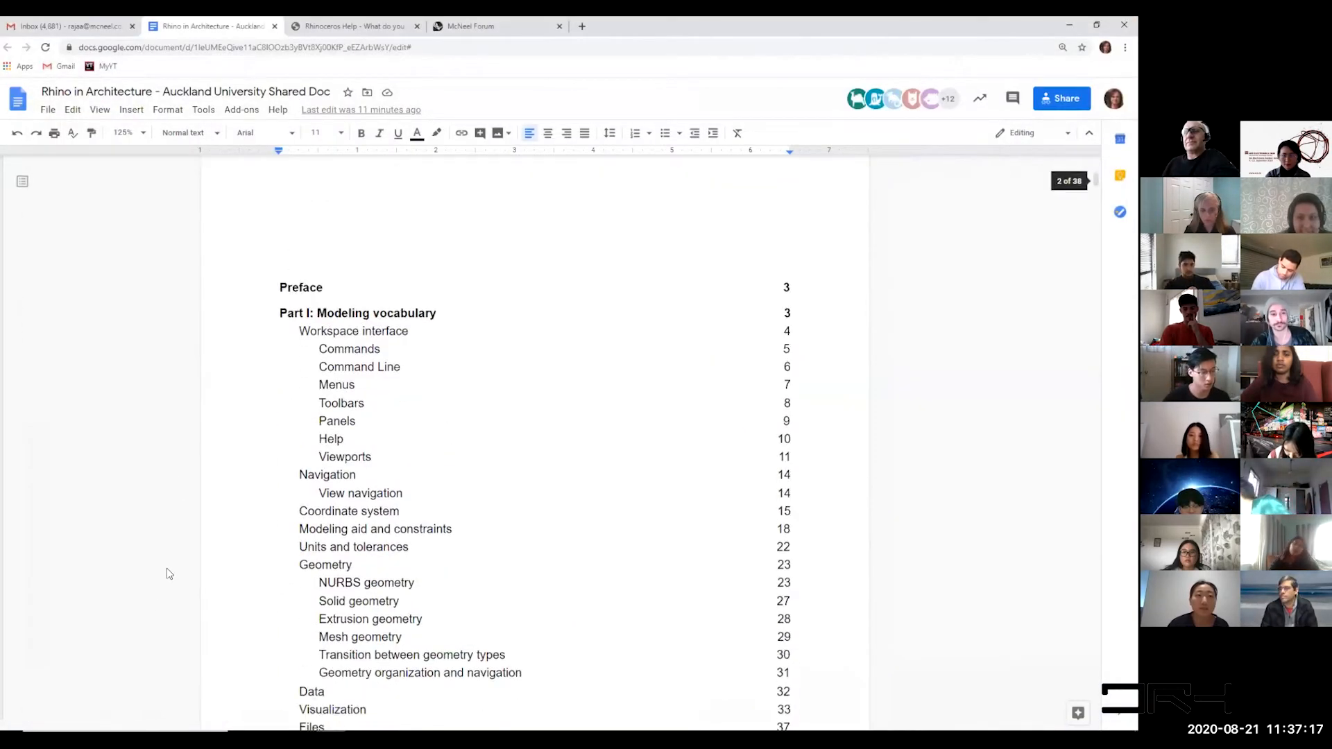
{"action": "scroll", "coordinate": [167, 573], "scroll_direction": "up", "scroll_amount": 2}
{"action": "scroll", "coordinate": [167, 573], "scroll_direction": "down", "scroll_amount": 1}
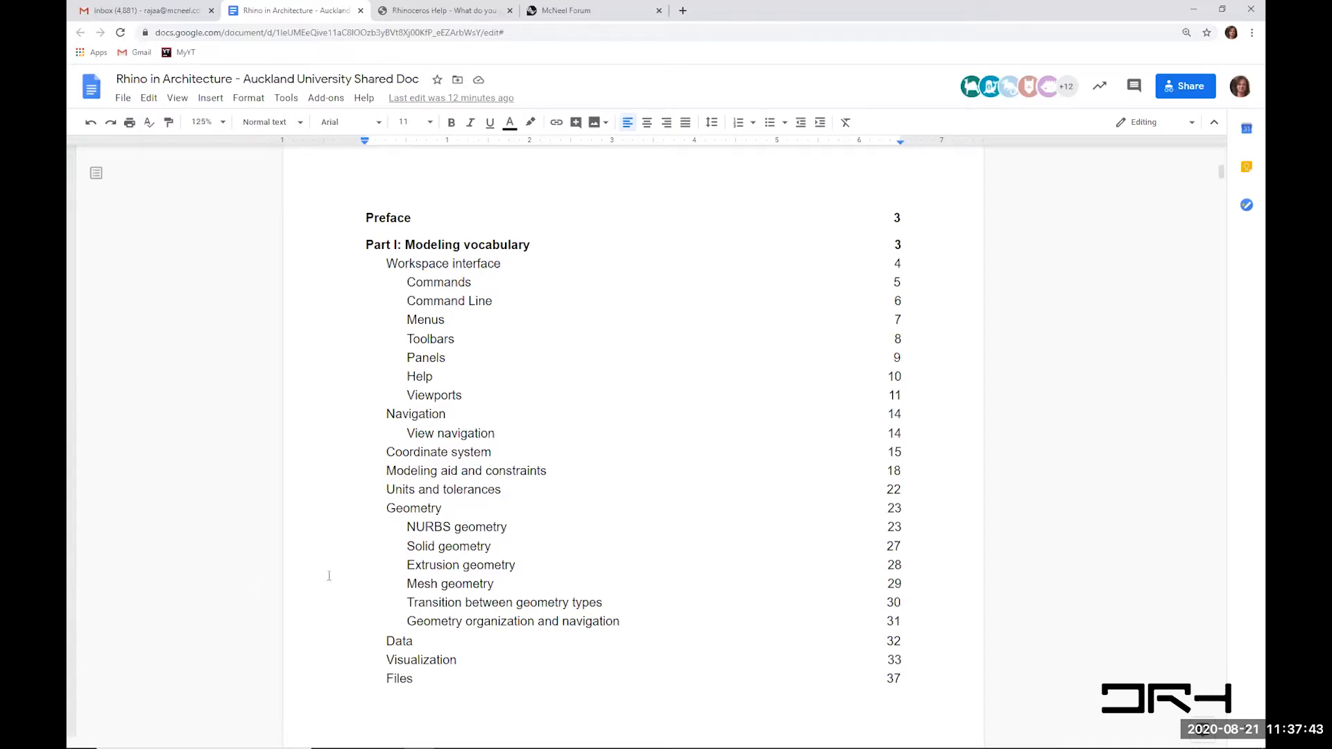
- Start Rhino 6 with a new model and activate the Top viewport and the Right viewport in turn
{"action": "left_click", "coordinate": [79, 735]}
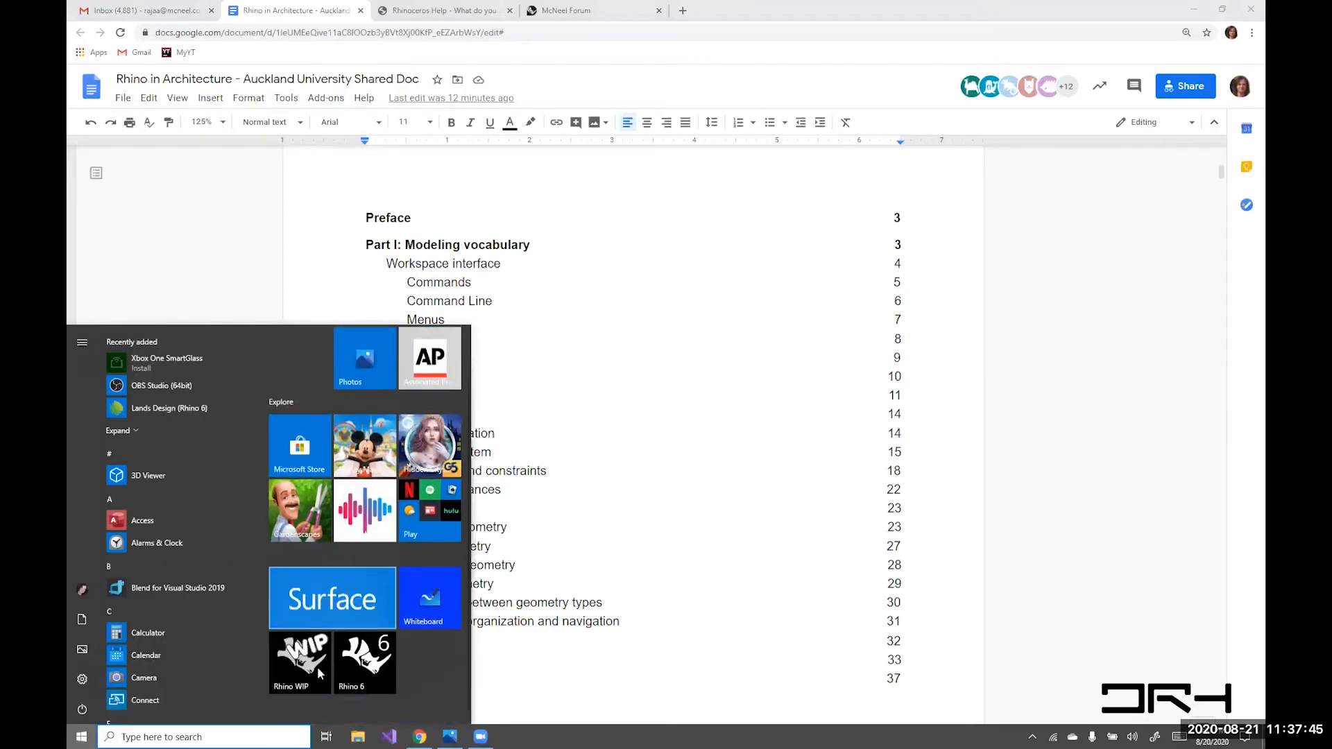
{"action": "left_click", "coordinate": [351, 668]}
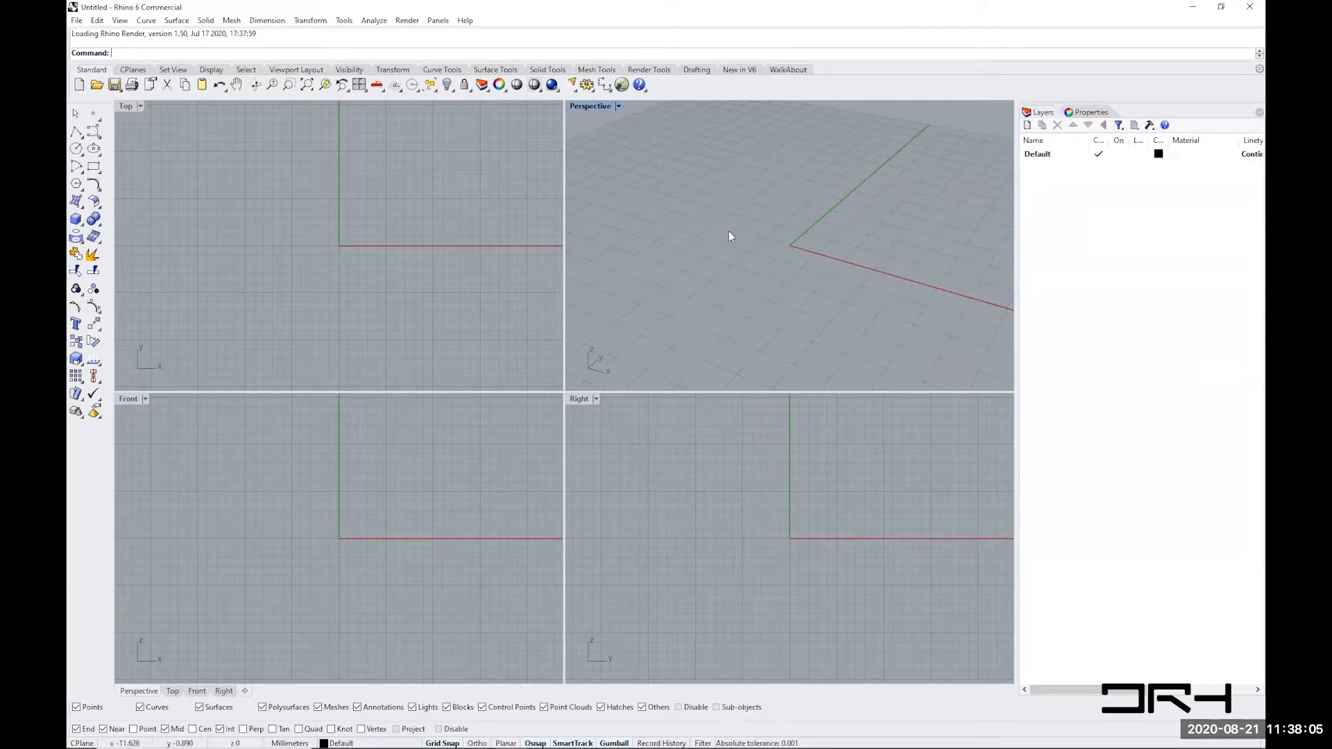
{"action": "left_click", "coordinate": [465, 225]}
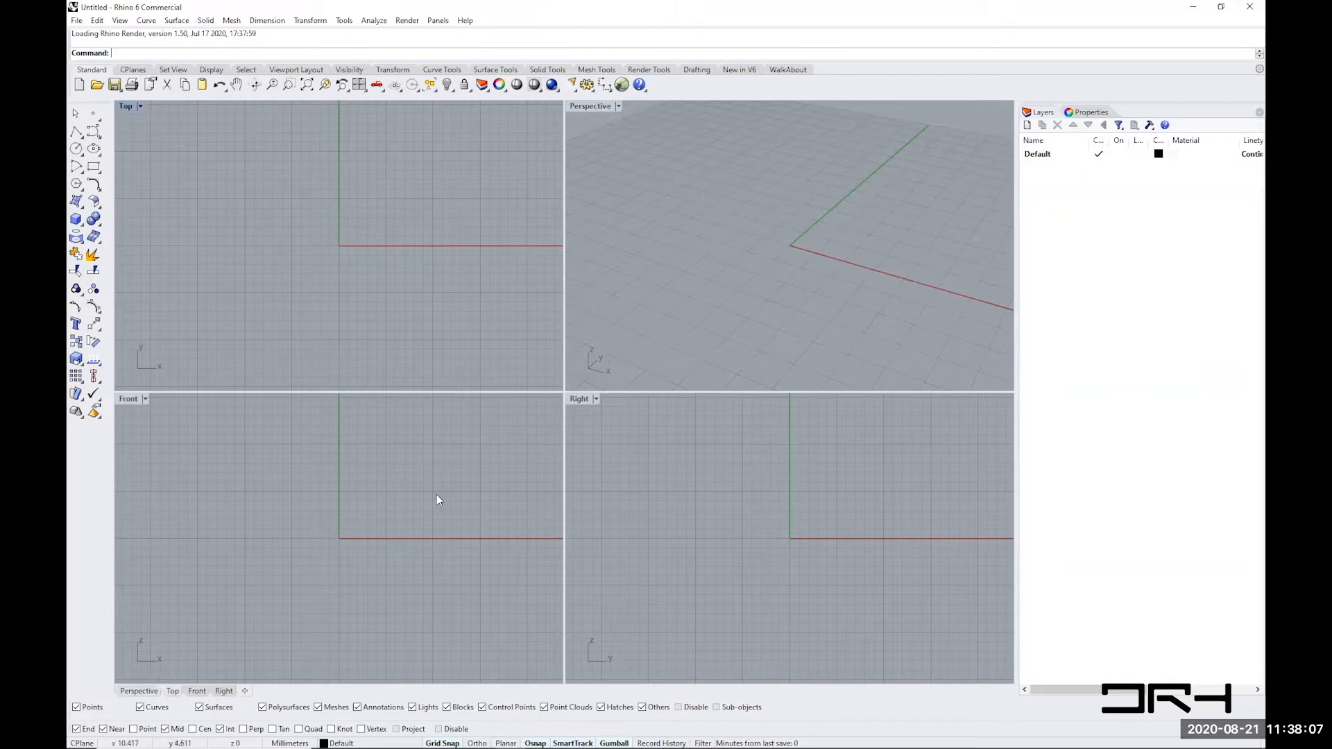
{"action": "left_click", "coordinate": [751, 423]}
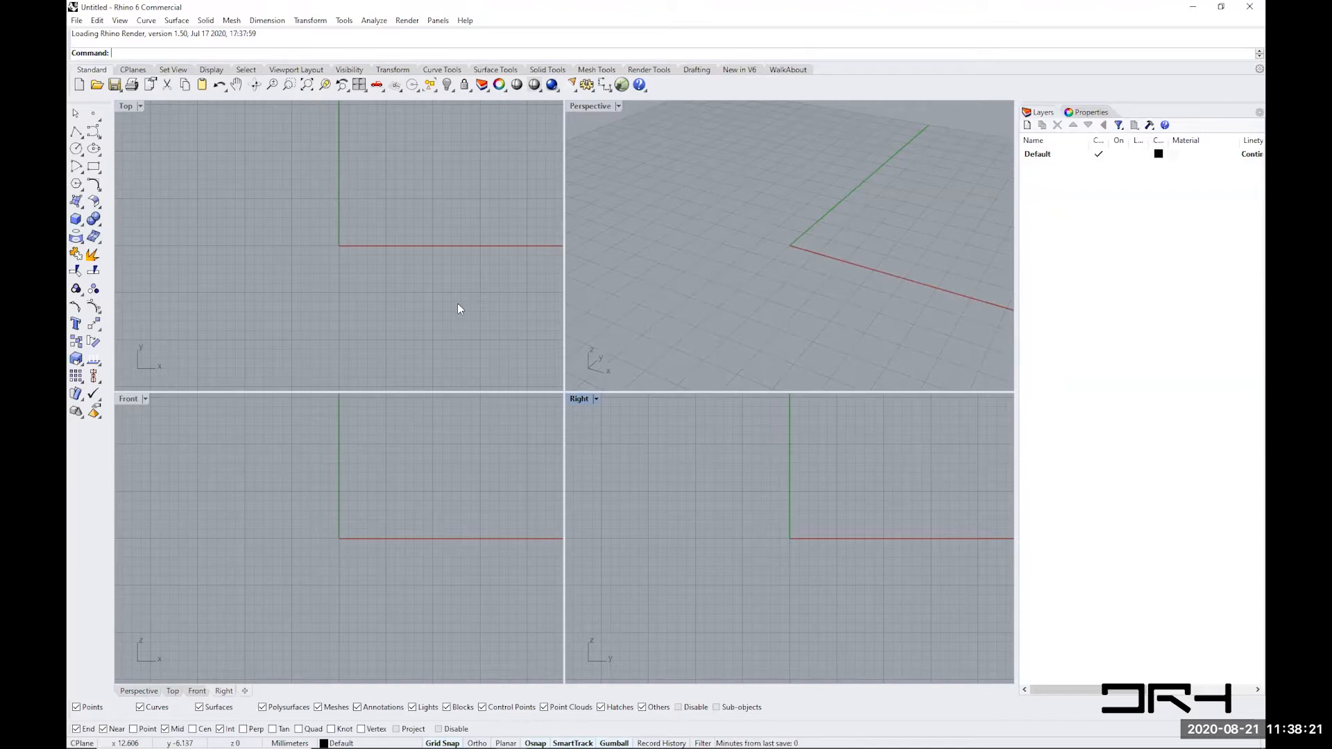
- Draw a box in the Perspective viewport from base corner -3, -10, with its base extending around the origin
{"action": "type", "text": "box"}
{"action": "key", "text": "Return"}
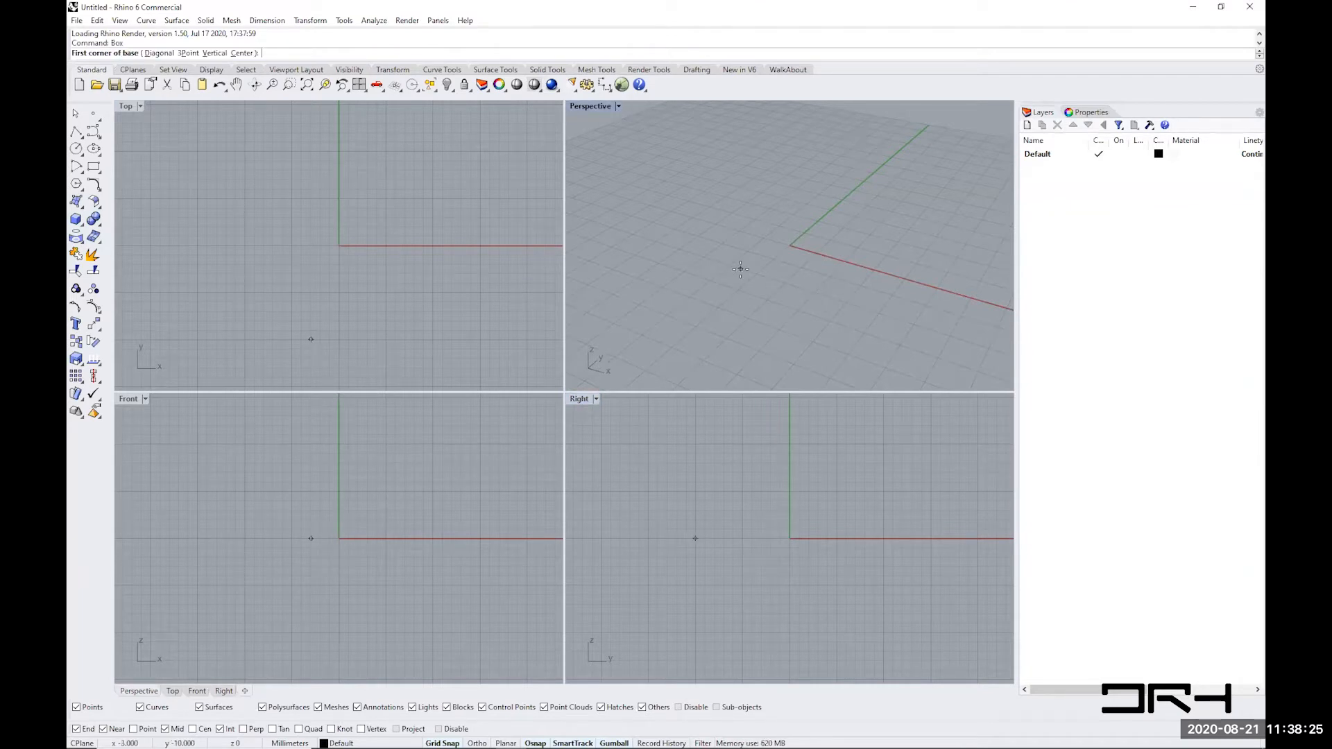
{"action": "left_click", "coordinate": [740, 268]}
{"action": "left_click", "coordinate": [904, 250]}
{"action": "left_click", "coordinate": [791, 294]}
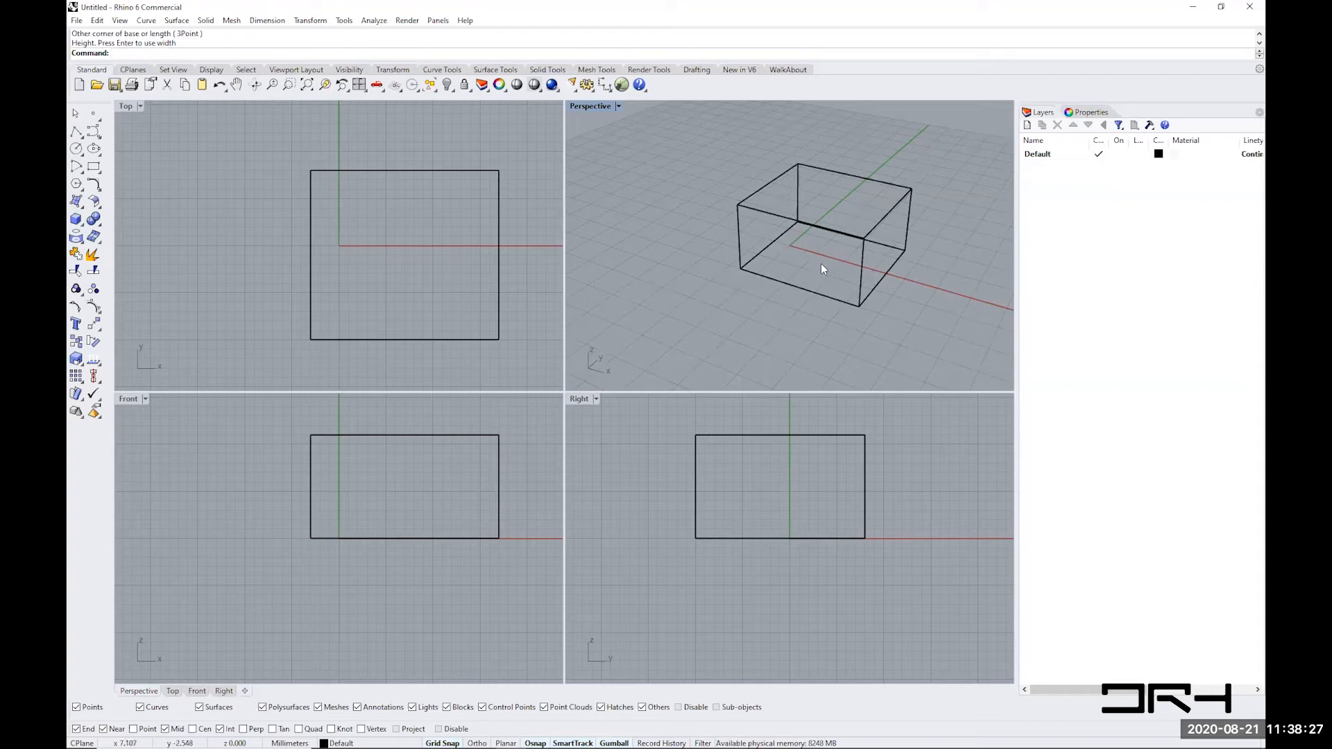
- Orbit the Perspective view, pan the Top, Front and Right views, and select the box to compare it in all four viewports
{"action": "right_click_drag", "start_coordinate": [821, 264], "coordinate": [793, 268]}
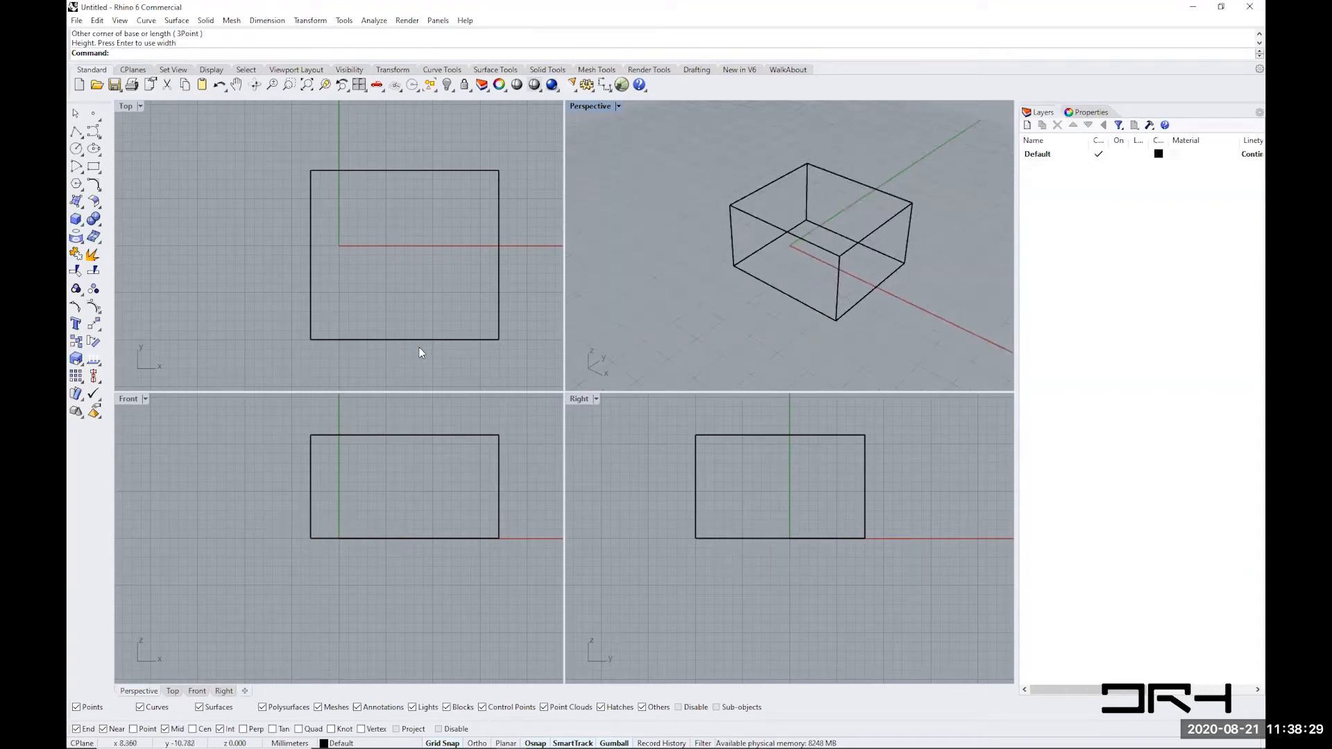
{"action": "right_click_drag", "start_coordinate": [419, 349], "coordinate": [369, 326]}
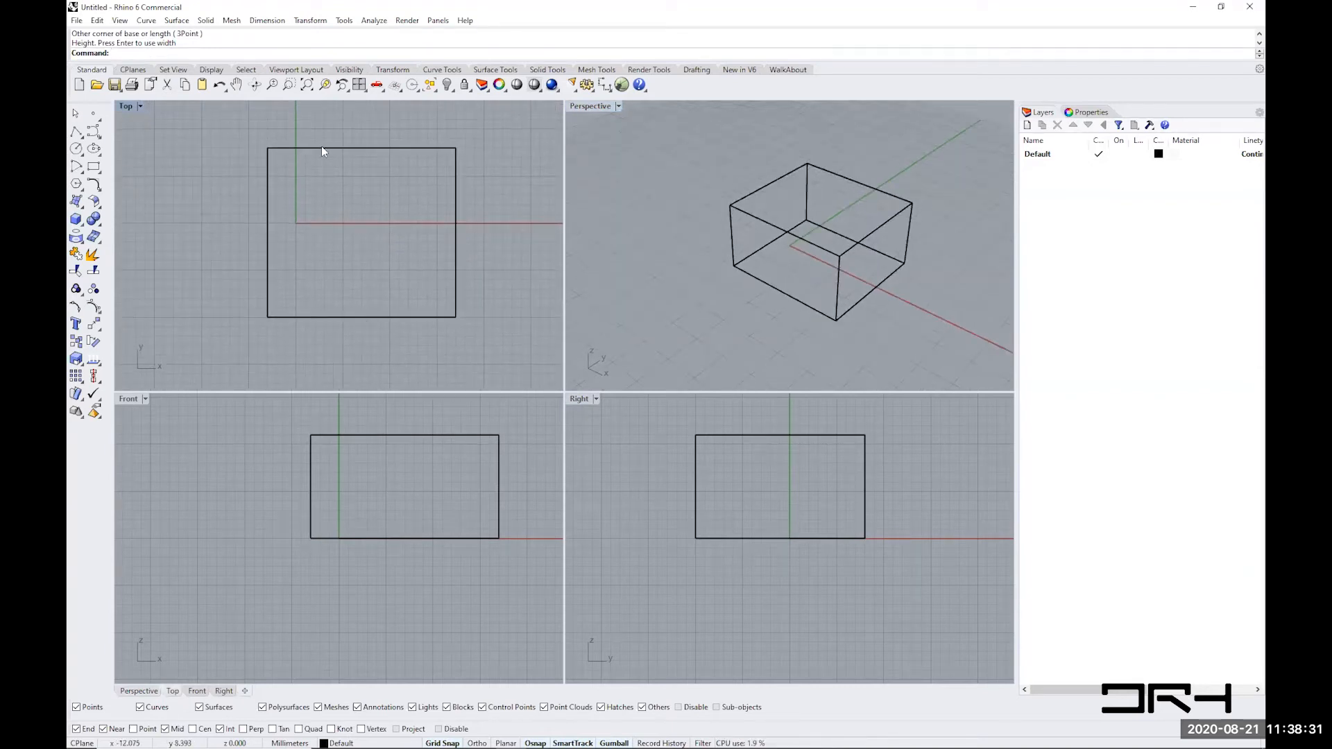
{"action": "right_click_drag", "start_coordinate": [365, 517], "coordinate": [318, 526]}
{"action": "right_click_drag", "start_coordinate": [789, 548], "coordinate": [809, 544]}
{"action": "left_click", "coordinate": [826, 253]}
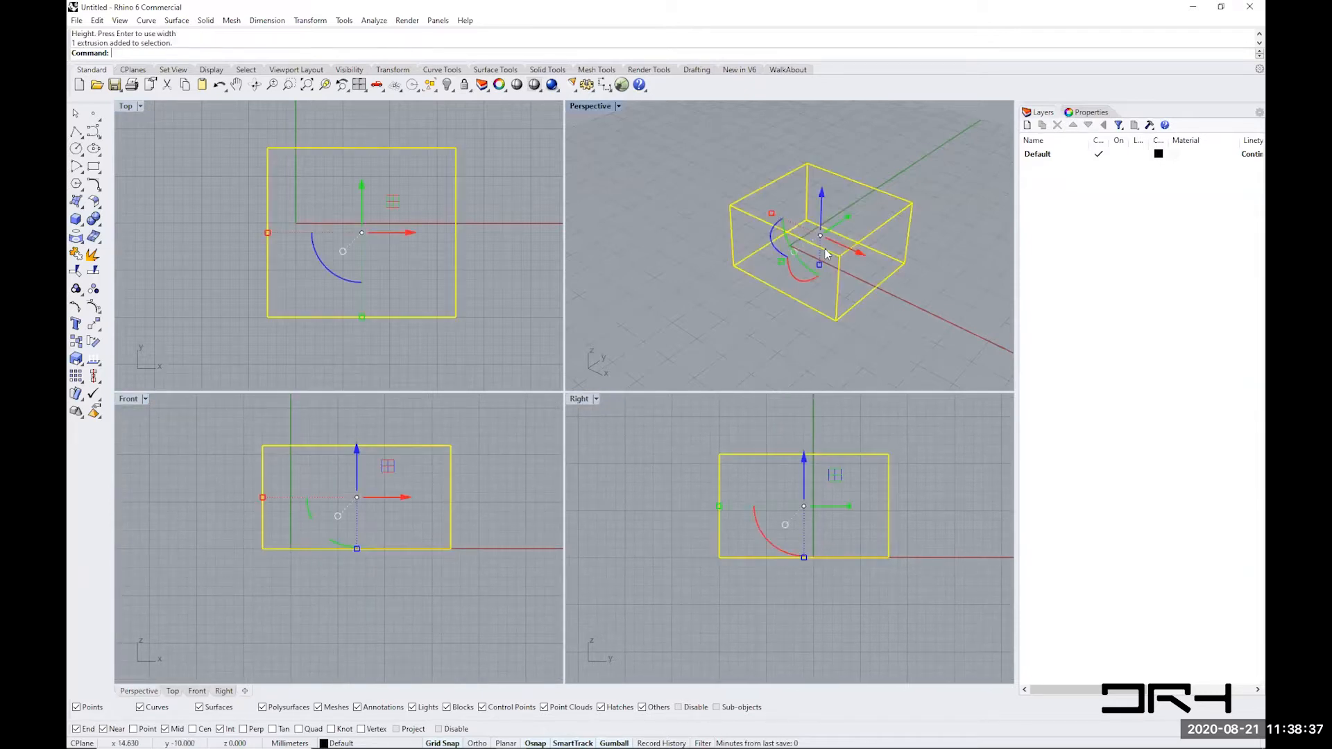
- Explode the box into separate surfaces and clear the selection
{"action": "type", "text": "Explode"}
{"action": "key", "text": "Return"}
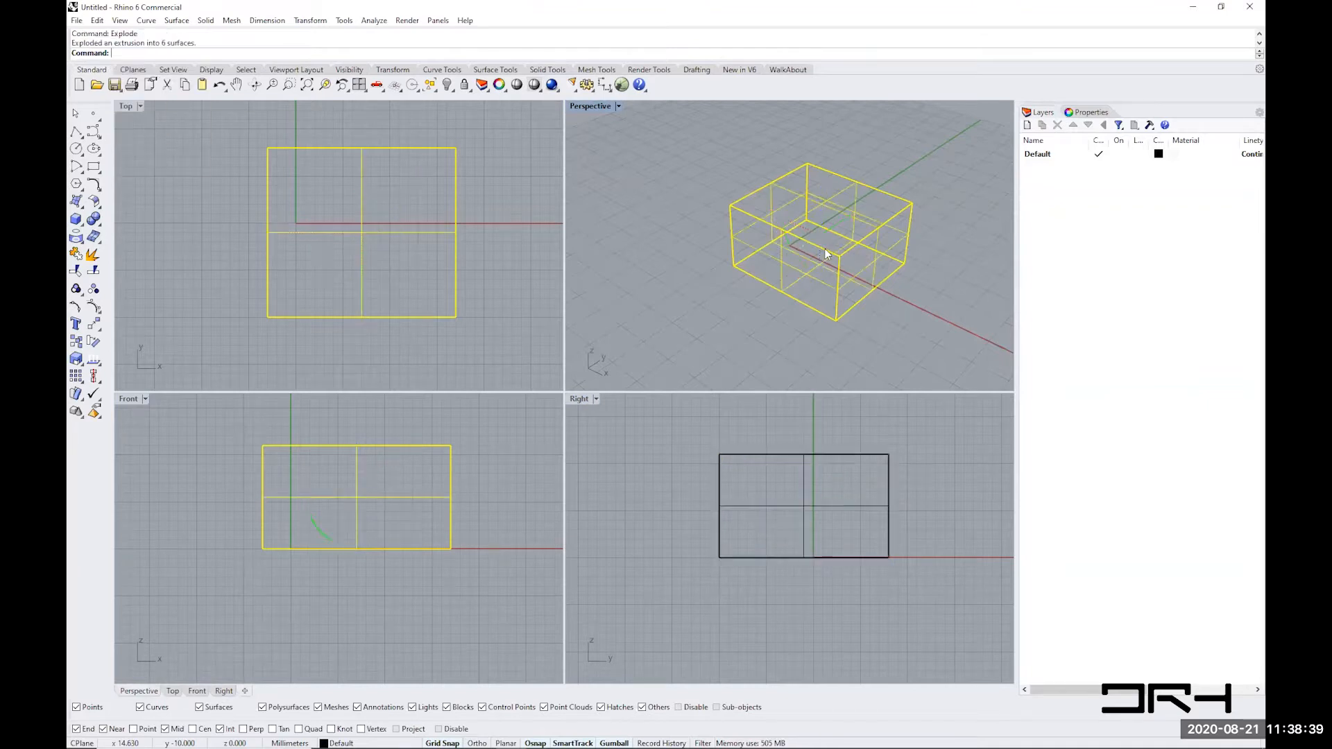
{"action": "key", "text": "Escape"}
- Set the display color of the box's front surface to Red
{"action": "left_click", "coordinate": [747, 243]}
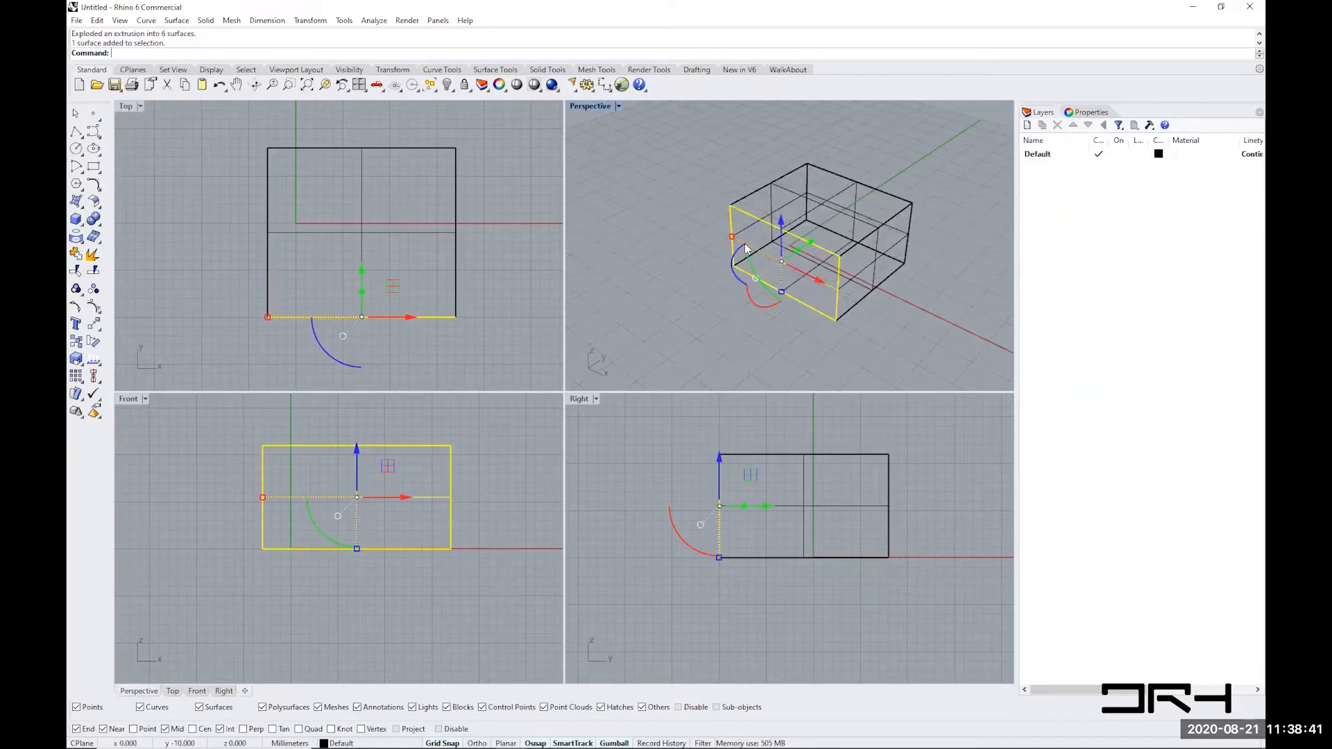
{"action": "left_click", "coordinate": [1087, 112]}
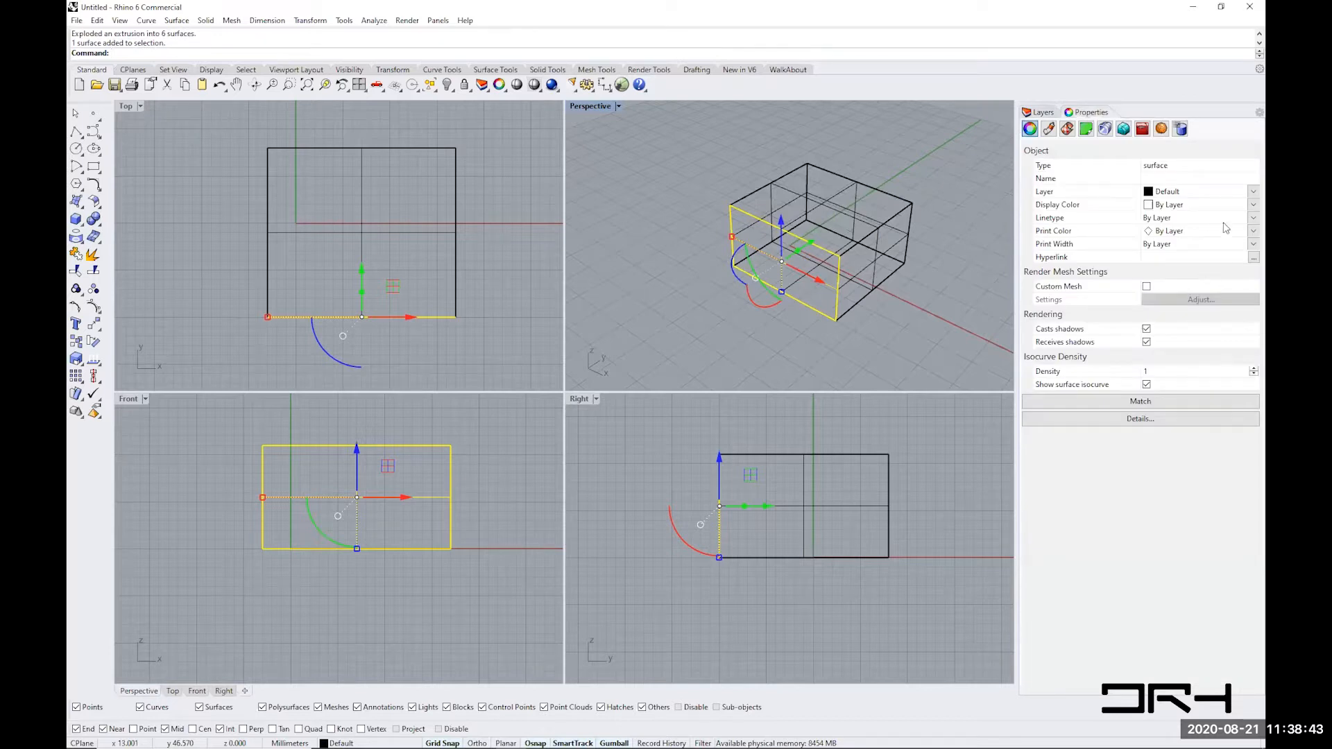
{"action": "left_click", "coordinate": [1254, 207]}
{"action": "left_click", "coordinate": [1166, 261]}
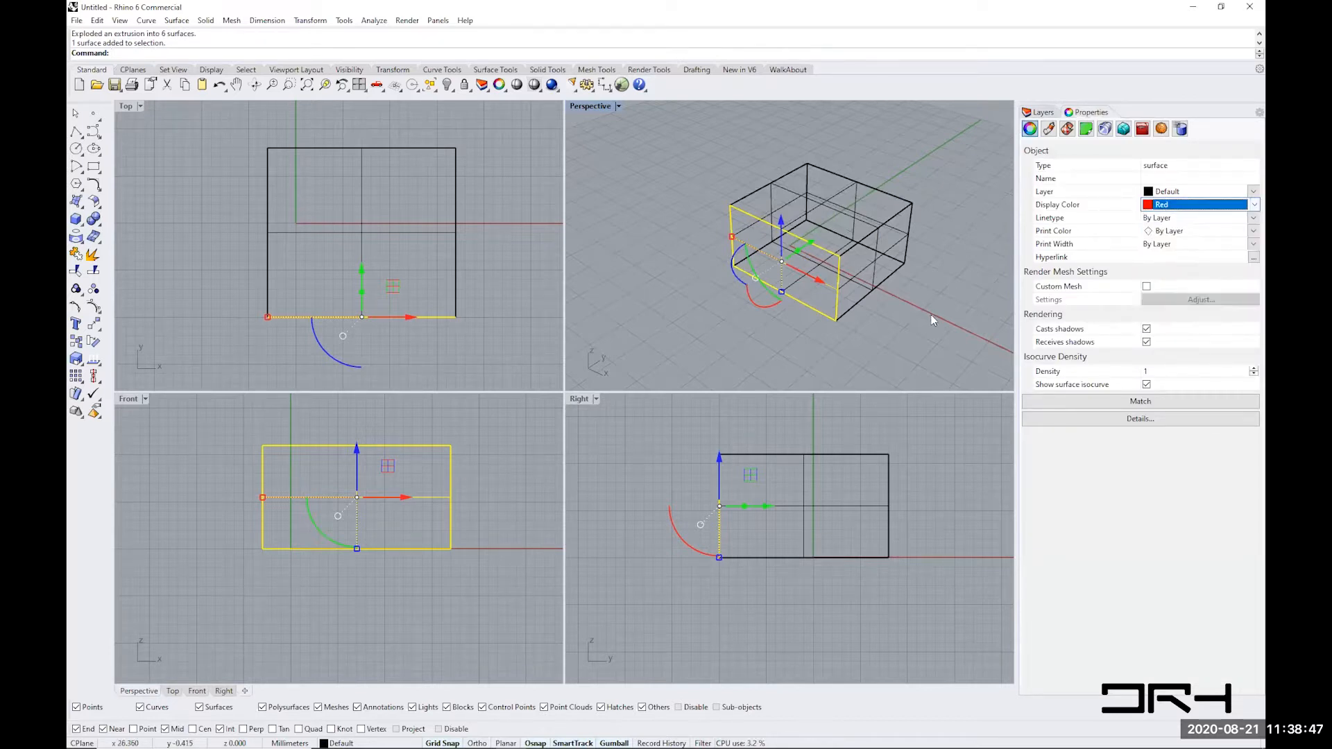
{"action": "key", "text": "Escape"}
- Change the Perspective viewport's display mode to Shaded and then to Ghosted
{"action": "left_click", "coordinate": [618, 107]}
{"action": "left_click", "coordinate": [600, 152]}
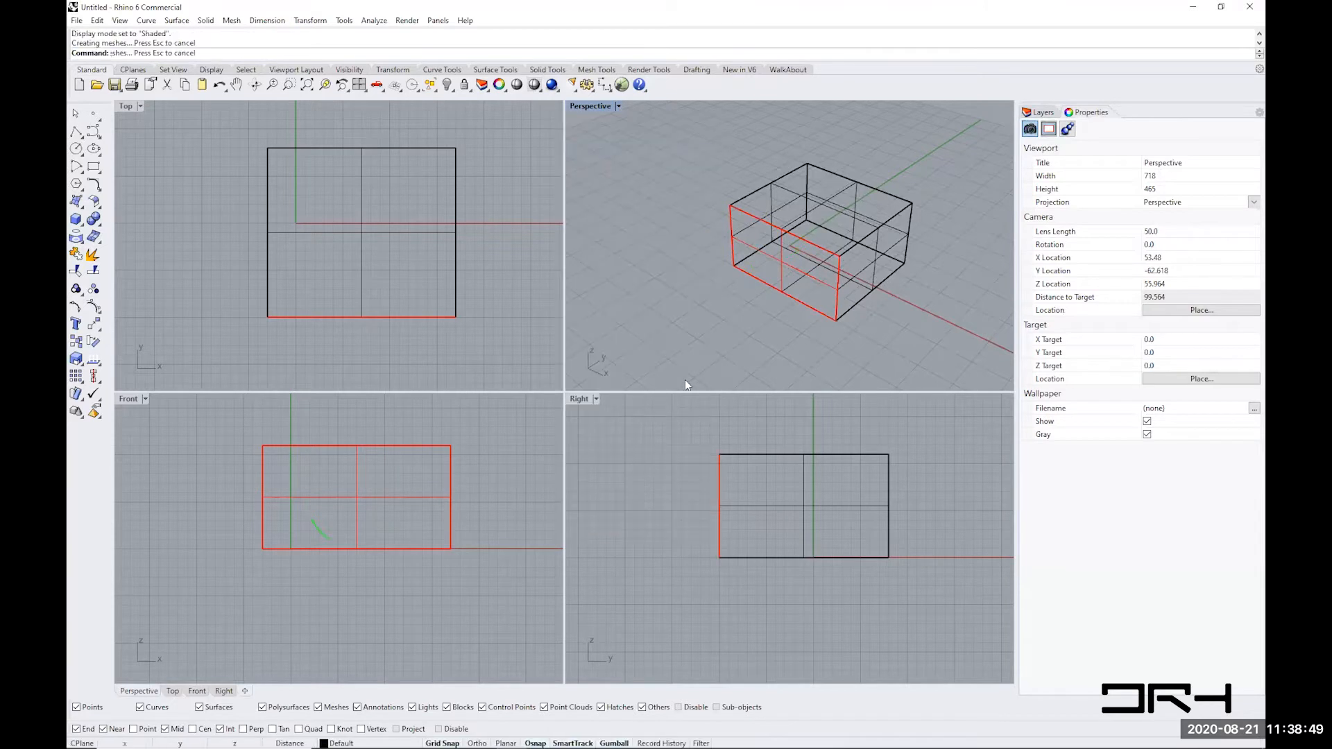
{"action": "left_click", "coordinate": [616, 106]}
{"action": "left_click", "coordinate": [602, 179]}
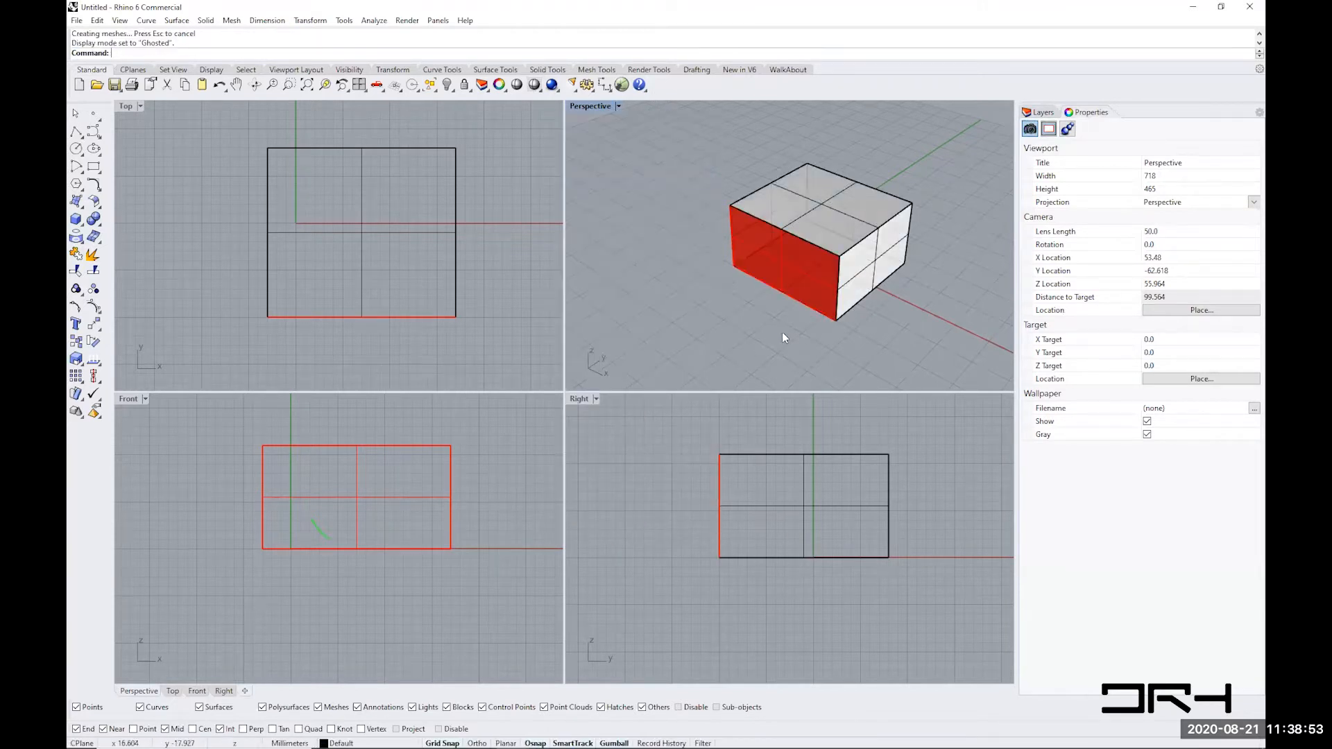
- Examine the red face in all four viewports, orbiting Perspective and panning the Right, Front and Top views
{"action": "mouse_move", "coordinate": [781, 331]}
{"action": "right_mouse_down"}
{"action": "mouse_move", "coordinate": [796, 323]}
{"action": "mouse_move", "coordinate": [769, 308]}
{"action": "mouse_move", "coordinate": [768, 323]}
{"action": "right_mouse_up"}
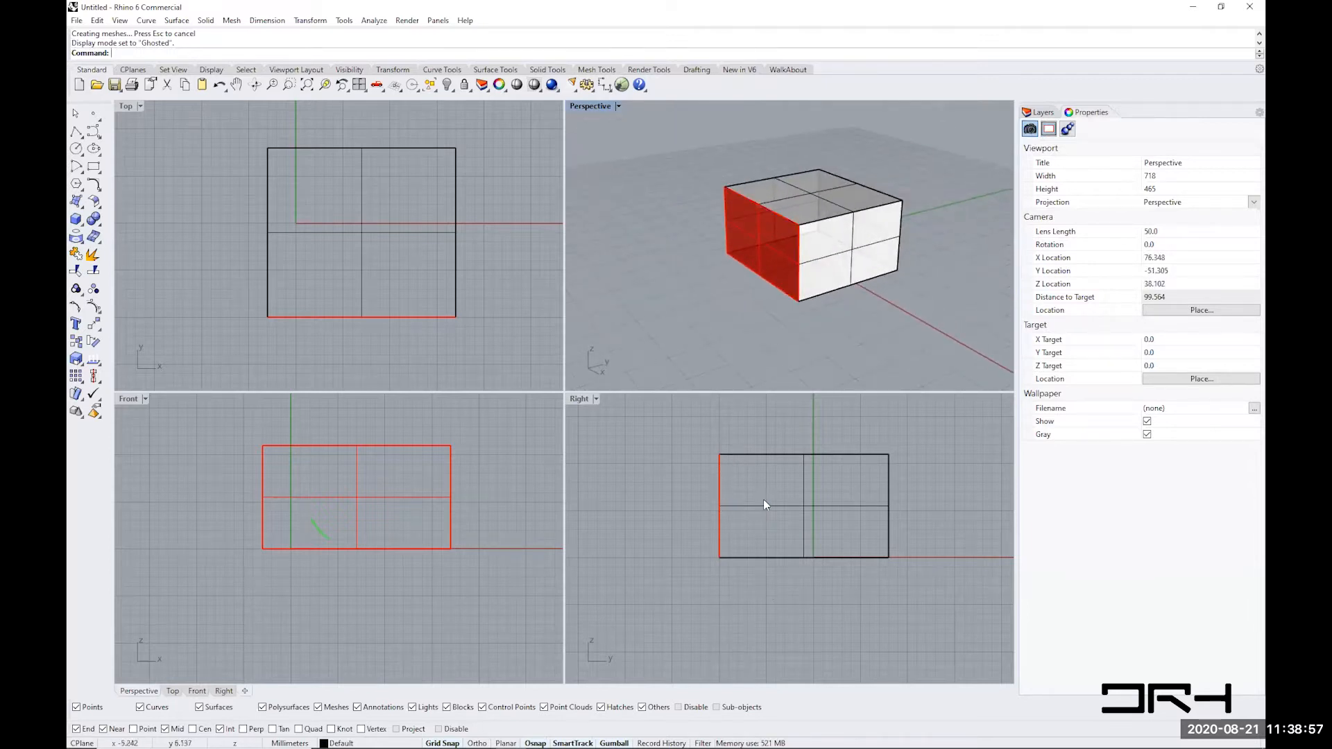
{"action": "mouse_move", "coordinate": [766, 504]}
{"action": "right_mouse_down"}
{"action": "mouse_move", "coordinate": [729, 497]}
{"action": "mouse_move", "coordinate": [761, 504]}
{"action": "mouse_move", "coordinate": [768, 492]}
{"action": "right_mouse_up"}
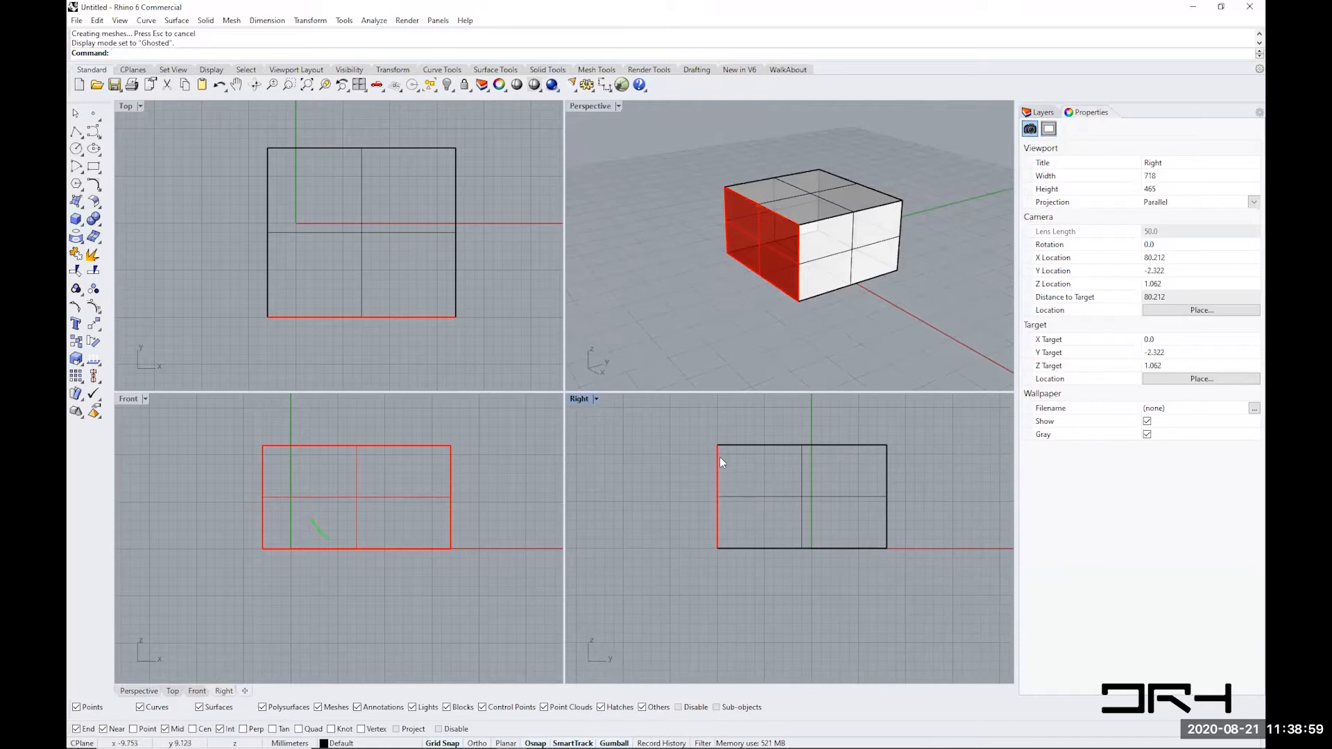
{"action": "right_click_drag", "start_coordinate": [390, 537], "coordinate": [409, 559]}
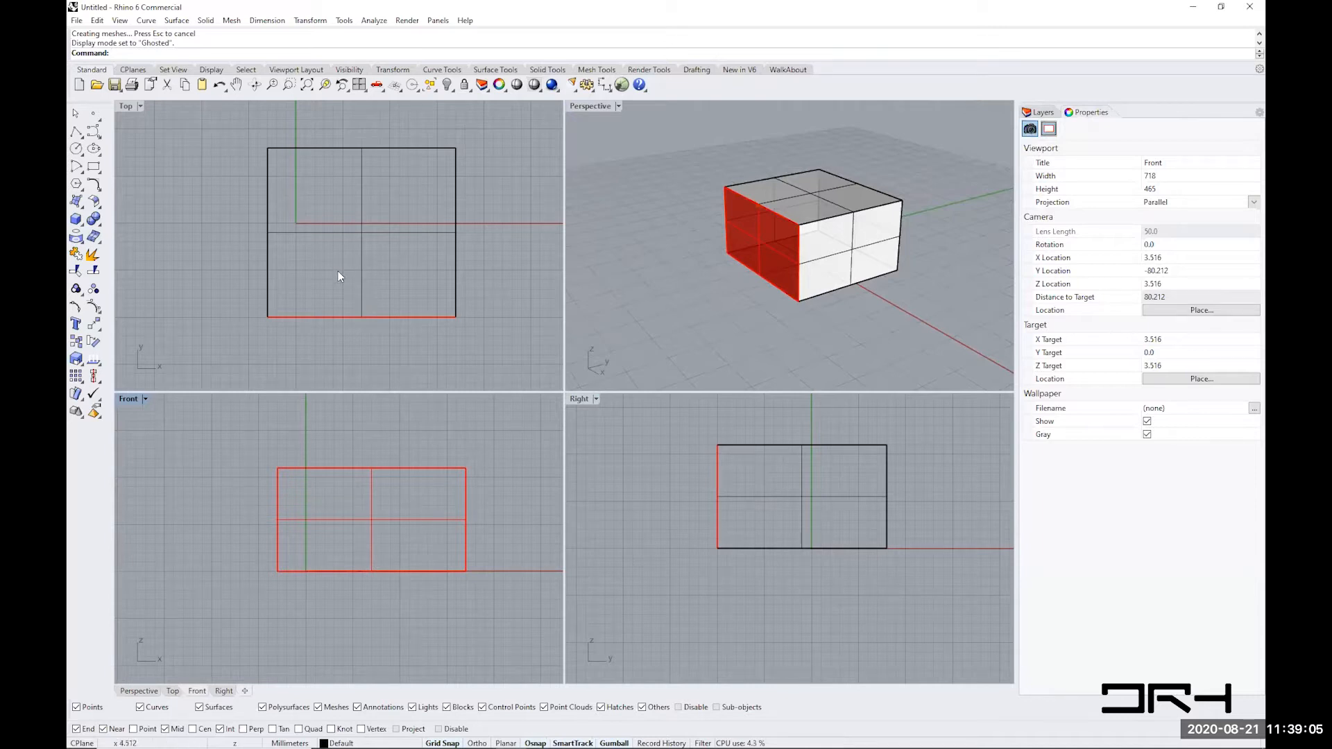
{"action": "right_click_drag", "start_coordinate": [340, 269], "coordinate": [340, 265]}
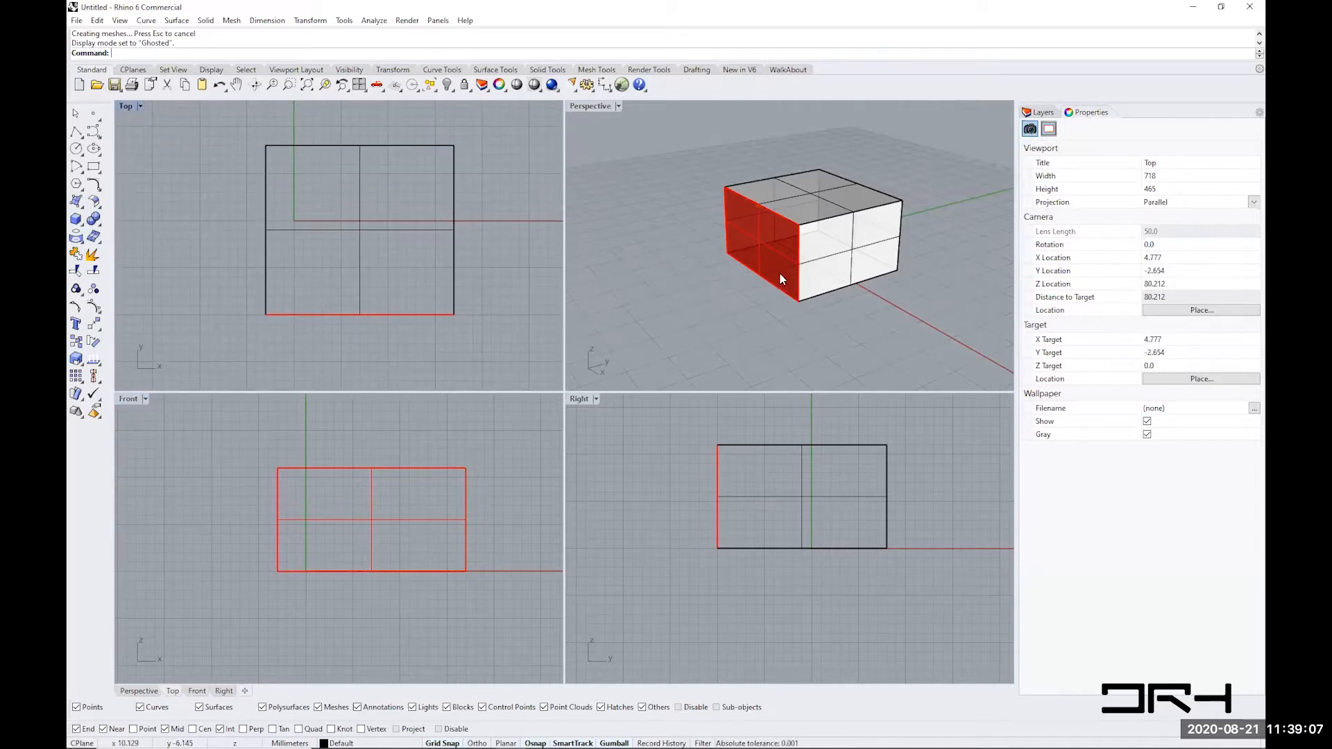
{"action": "right_click_drag", "start_coordinate": [781, 279], "coordinate": [778, 301]}
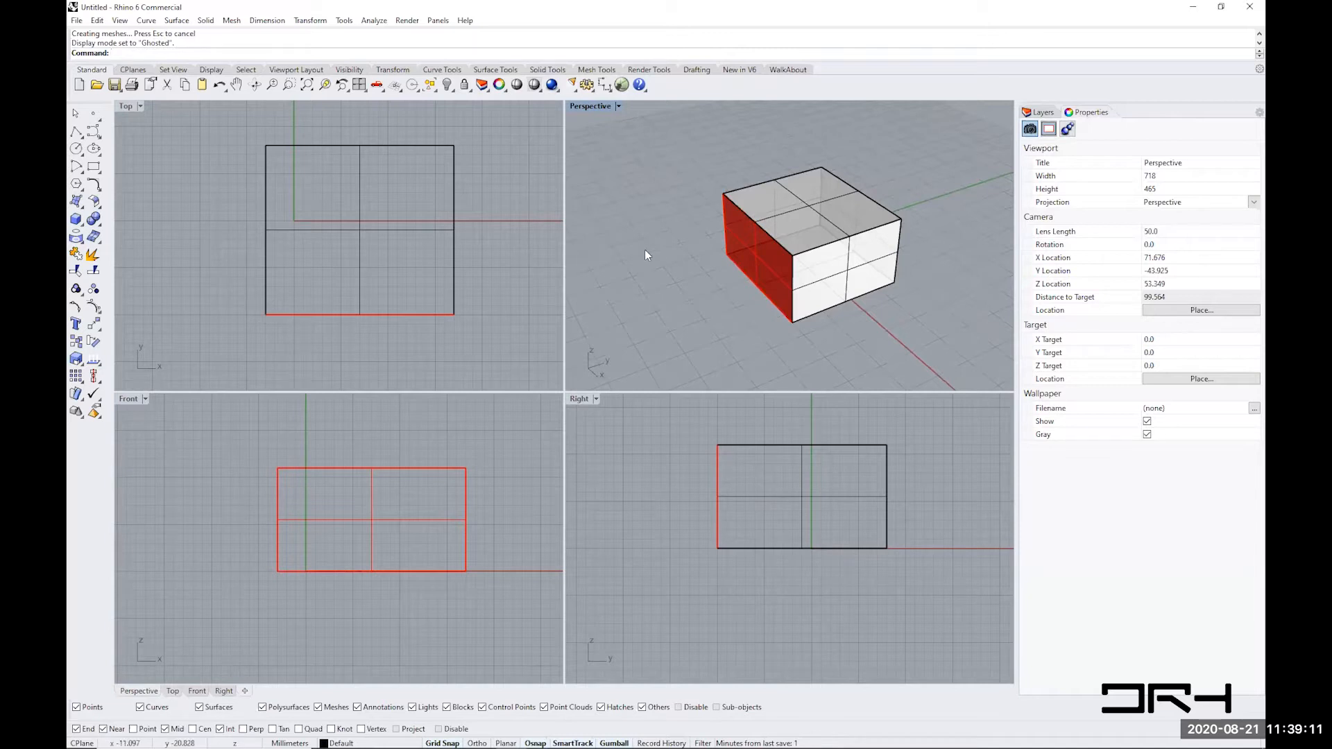
{"action": "right_click_drag", "start_coordinate": [647, 238], "coordinate": [672, 245]}
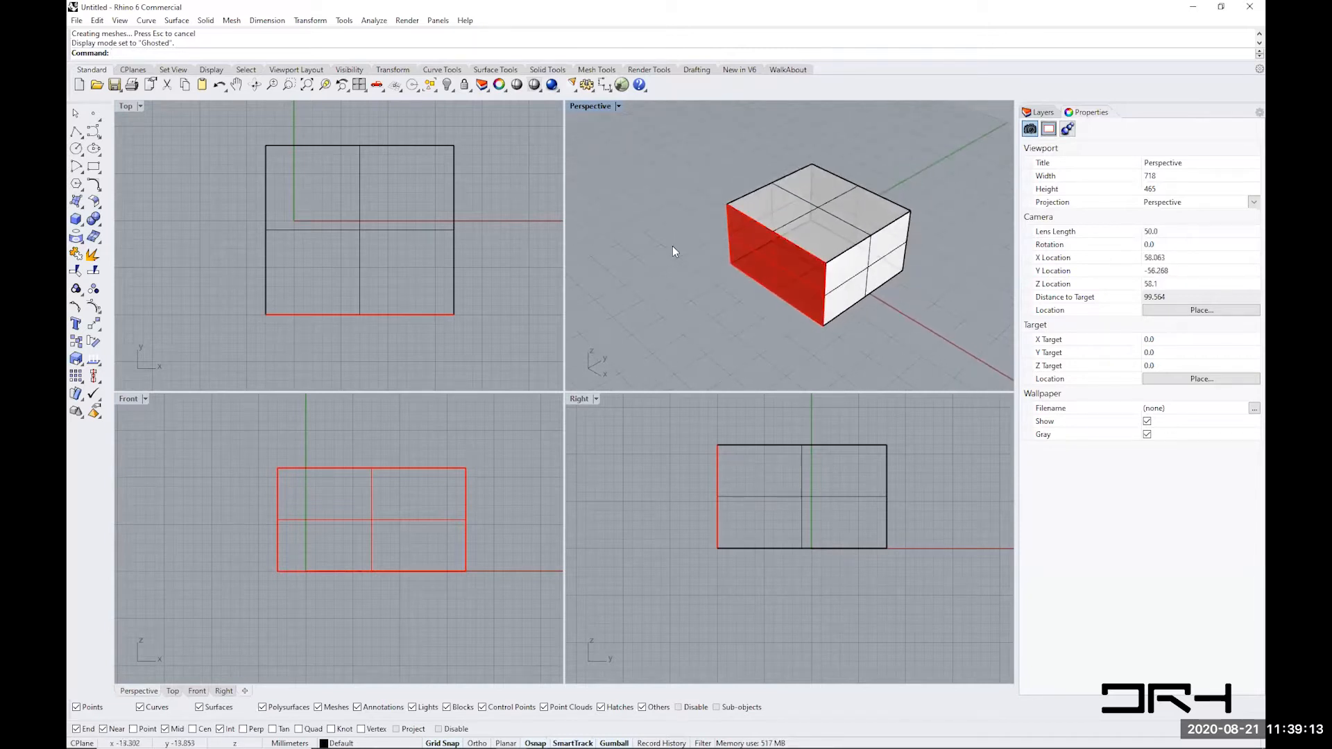
{"action": "left_click", "coordinate": [473, 254]}
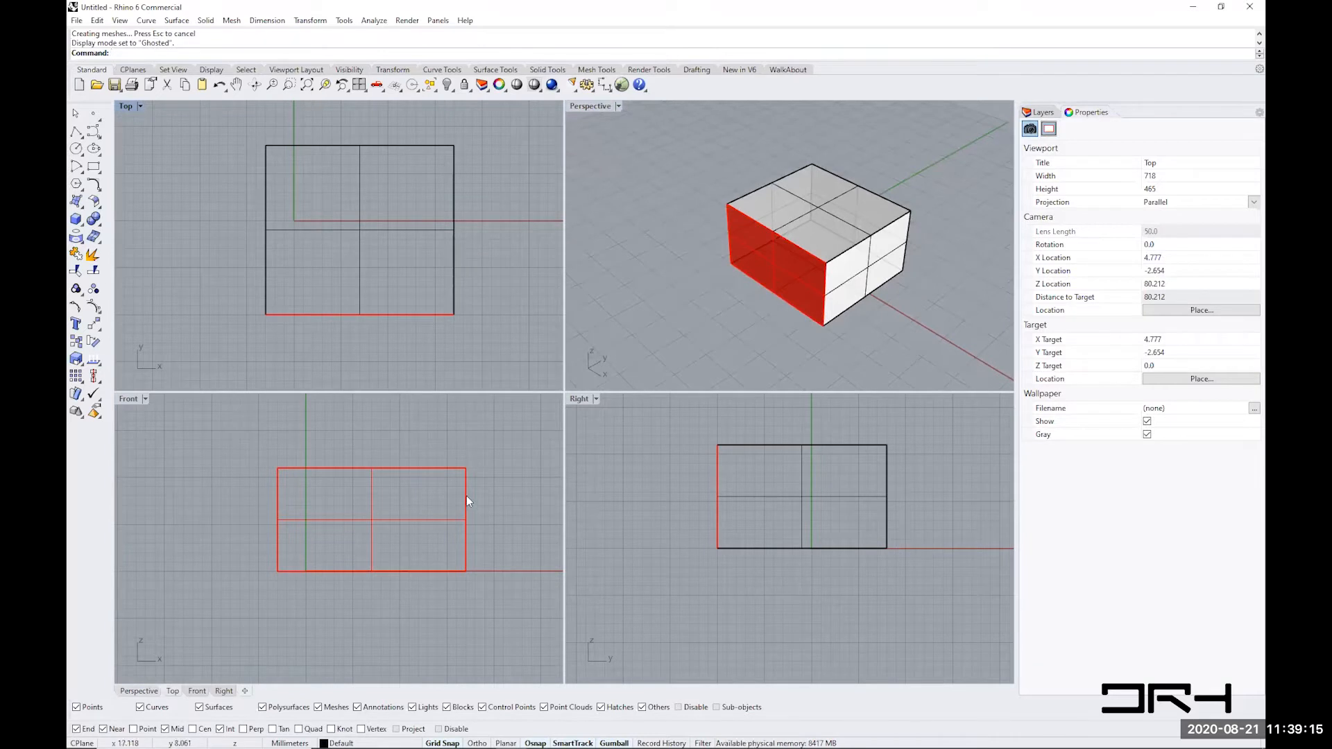
{"action": "left_click", "coordinate": [485, 505]}
{"action": "left_click", "coordinate": [645, 567]}
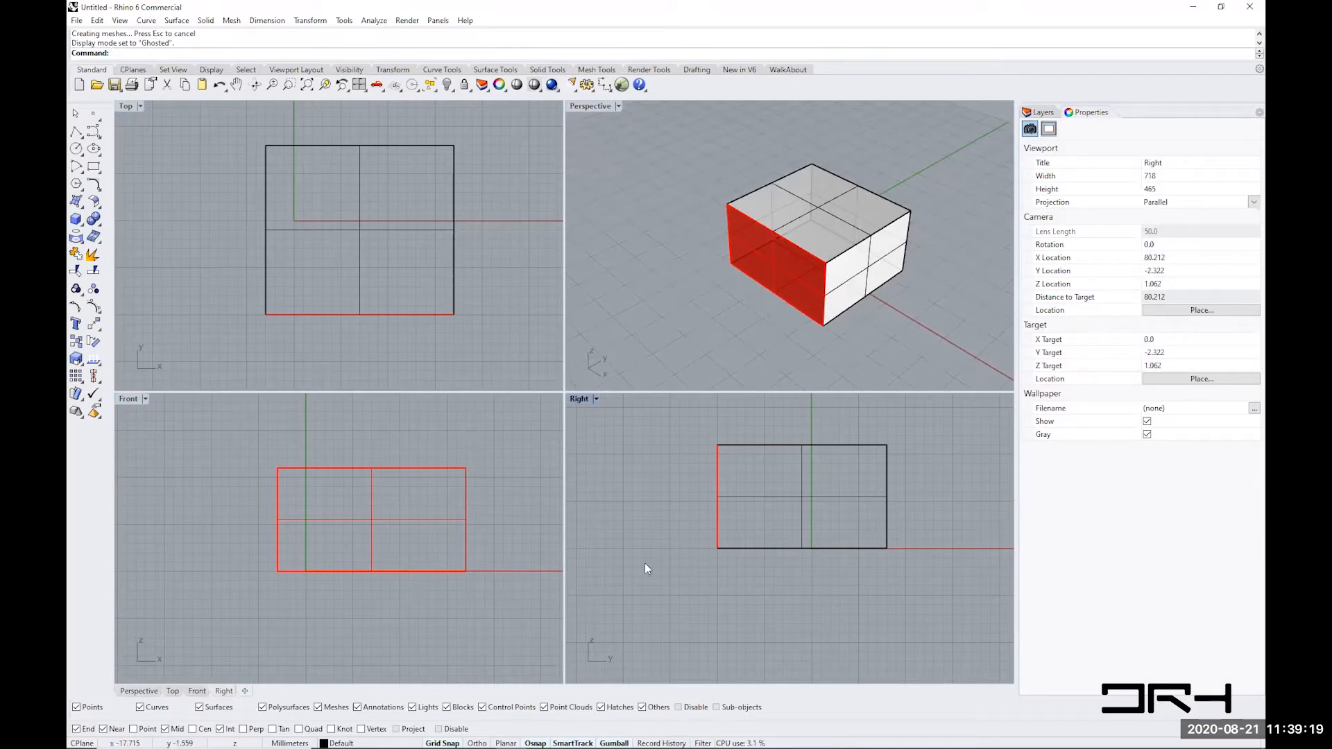
{"action": "right_click_drag", "start_coordinate": [678, 546], "coordinate": [686, 554]}
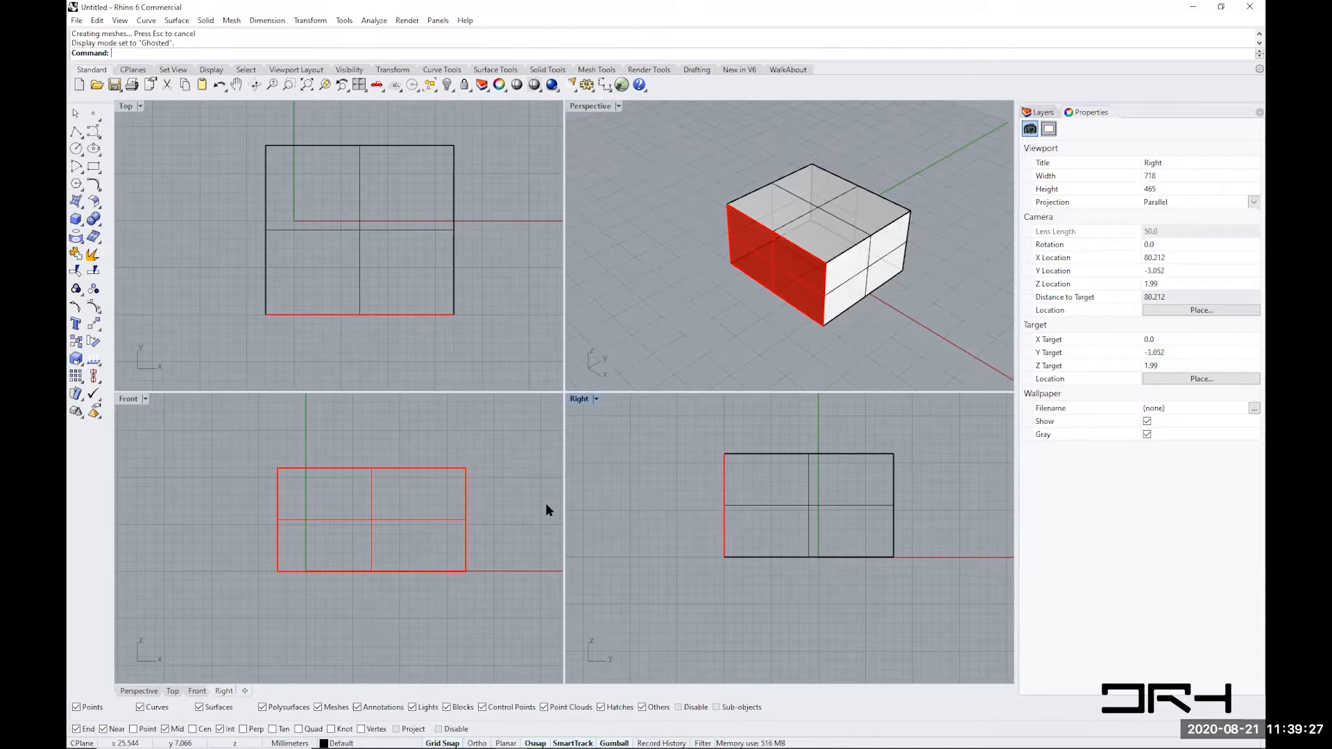
- Maximize the Perspective viewport, restore the four-viewport layout, and activate the Top and Front viewports in turn
{"action": "double_click", "coordinate": [581, 106]}
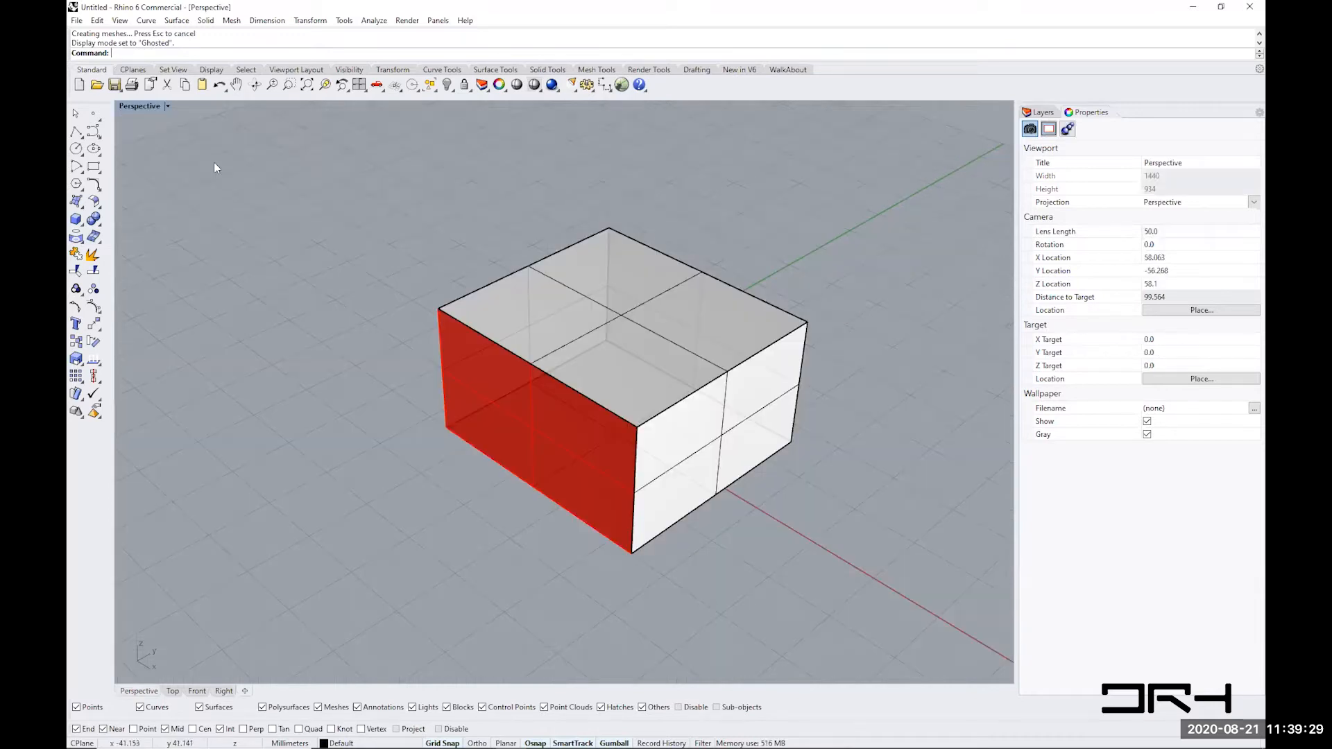
{"action": "double_click", "coordinate": [140, 107]}
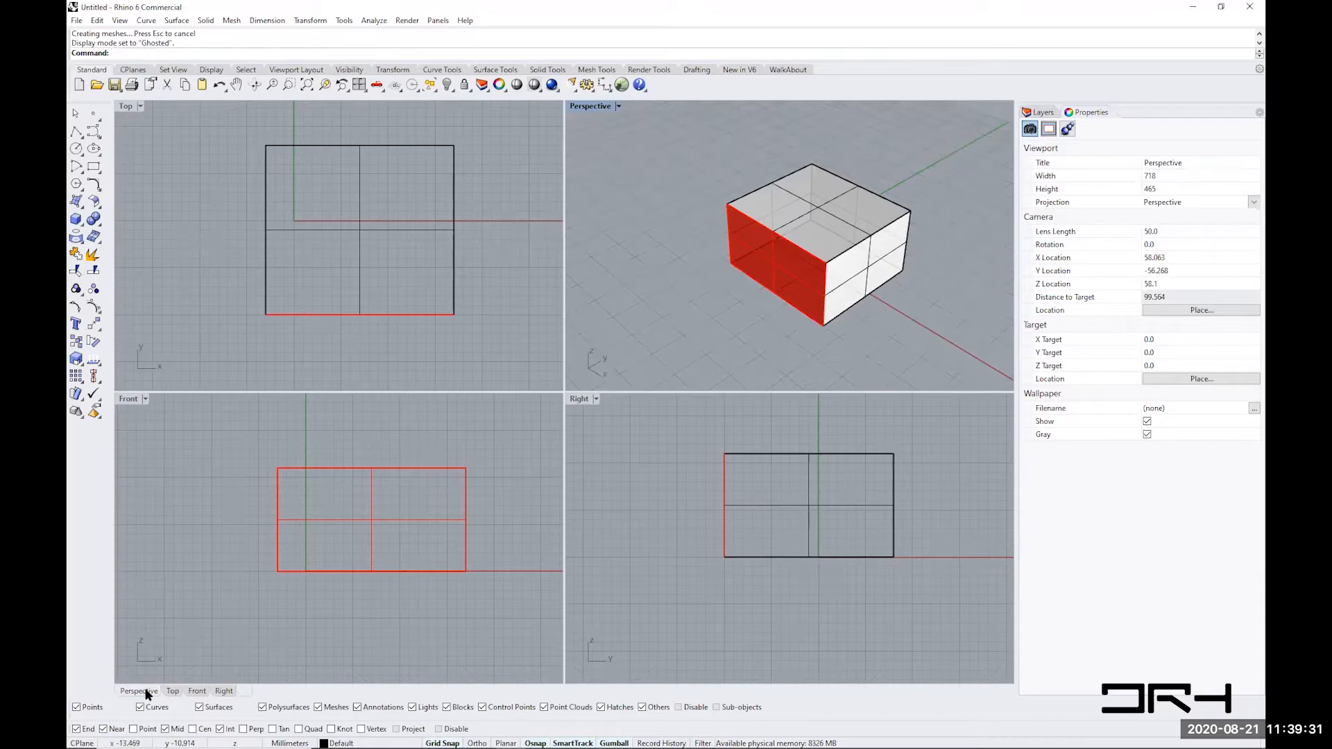
{"action": "left_click", "coordinate": [173, 691]}
{"action": "left_click", "coordinate": [197, 692]}
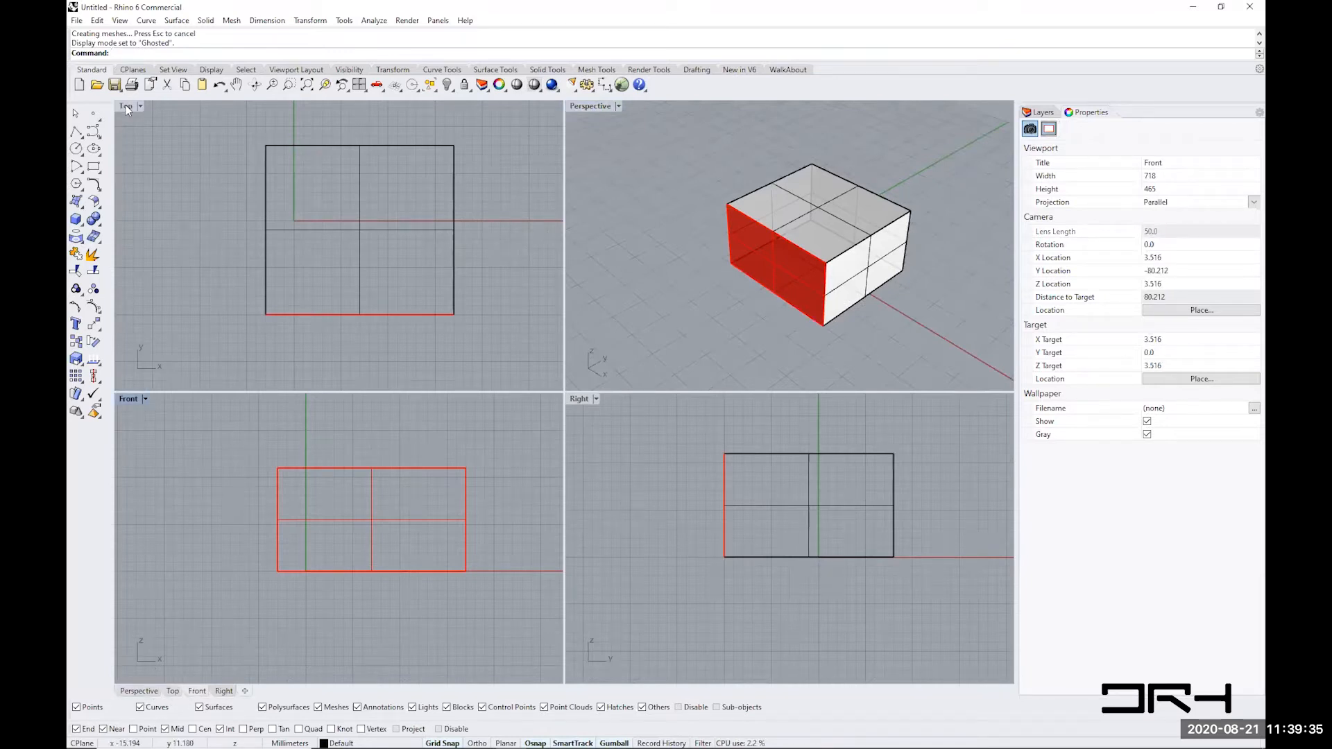
- Maximize Perspective, view Top, Front and Right at full size in turn, and return from Perspective to the four-viewport layout
{"action": "double_click", "coordinate": [594, 106]}
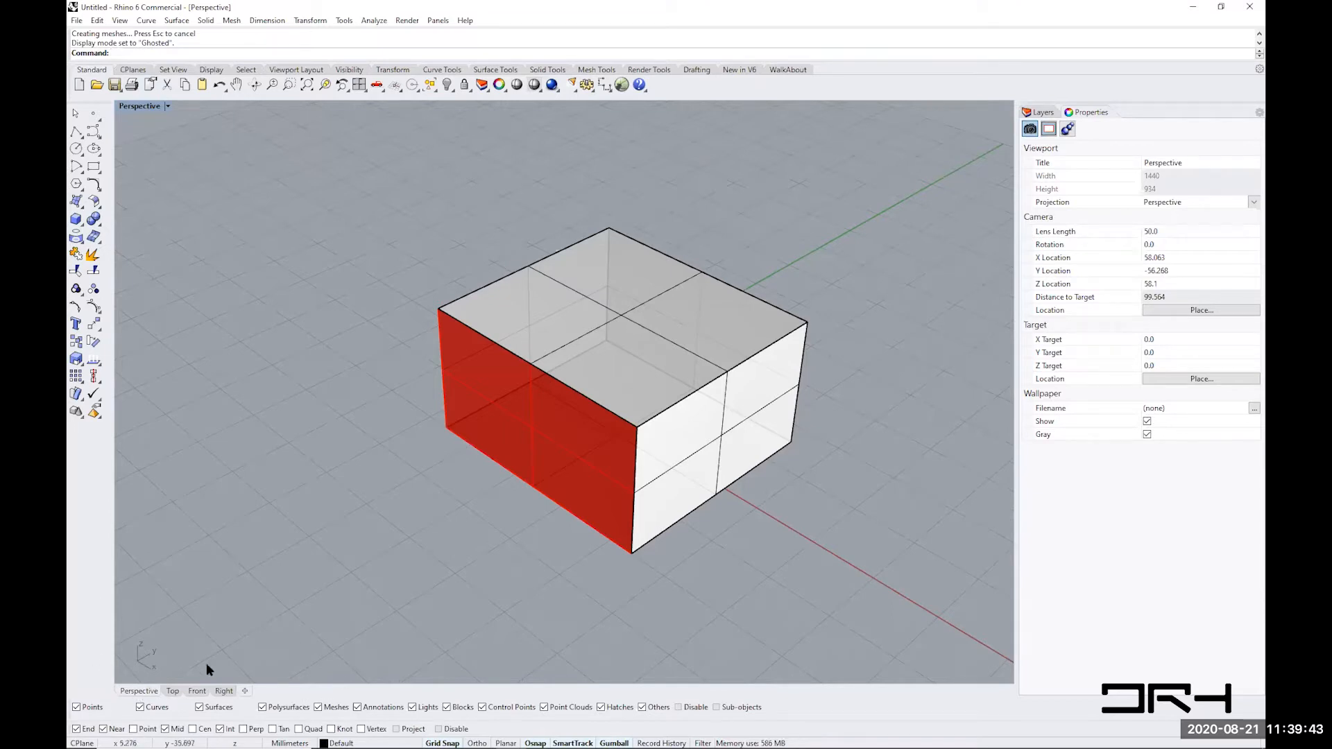
{"action": "left_click", "coordinate": [173, 692]}
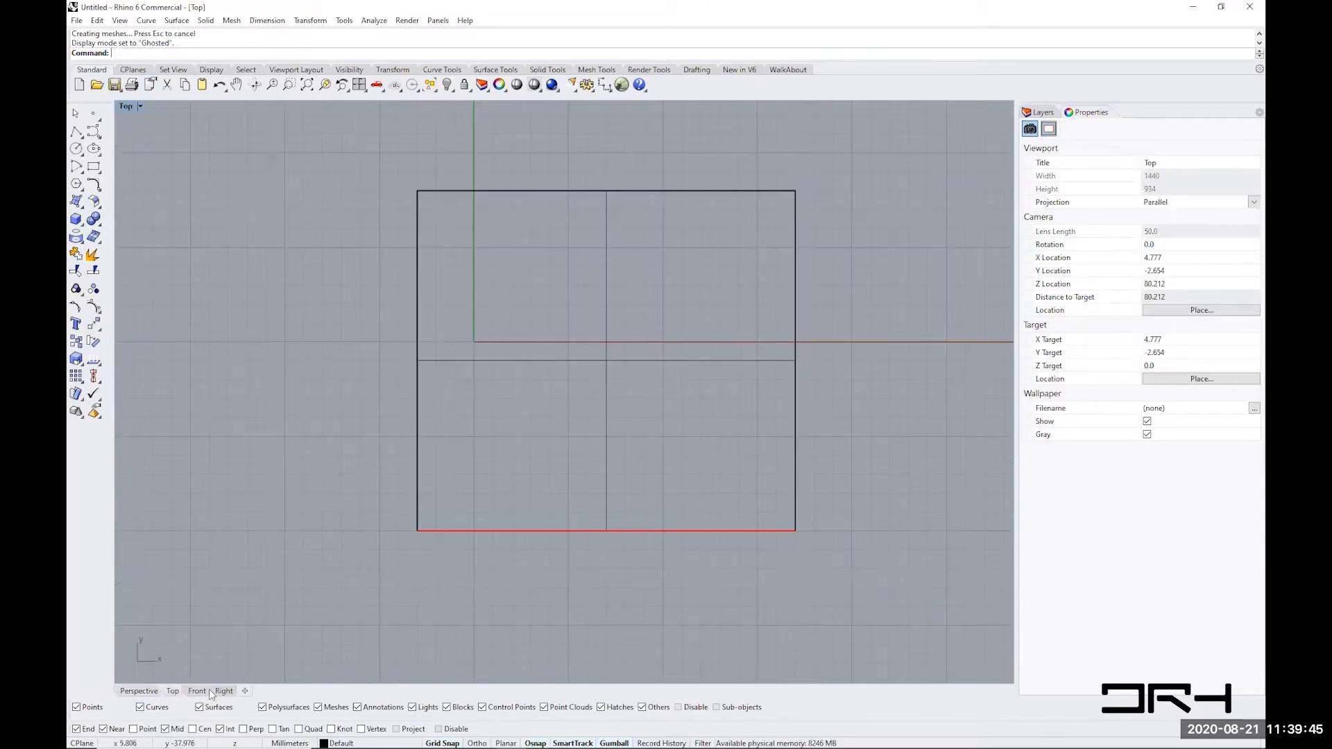
{"action": "left_click", "coordinate": [199, 692]}
{"action": "left_click", "coordinate": [223, 692]}
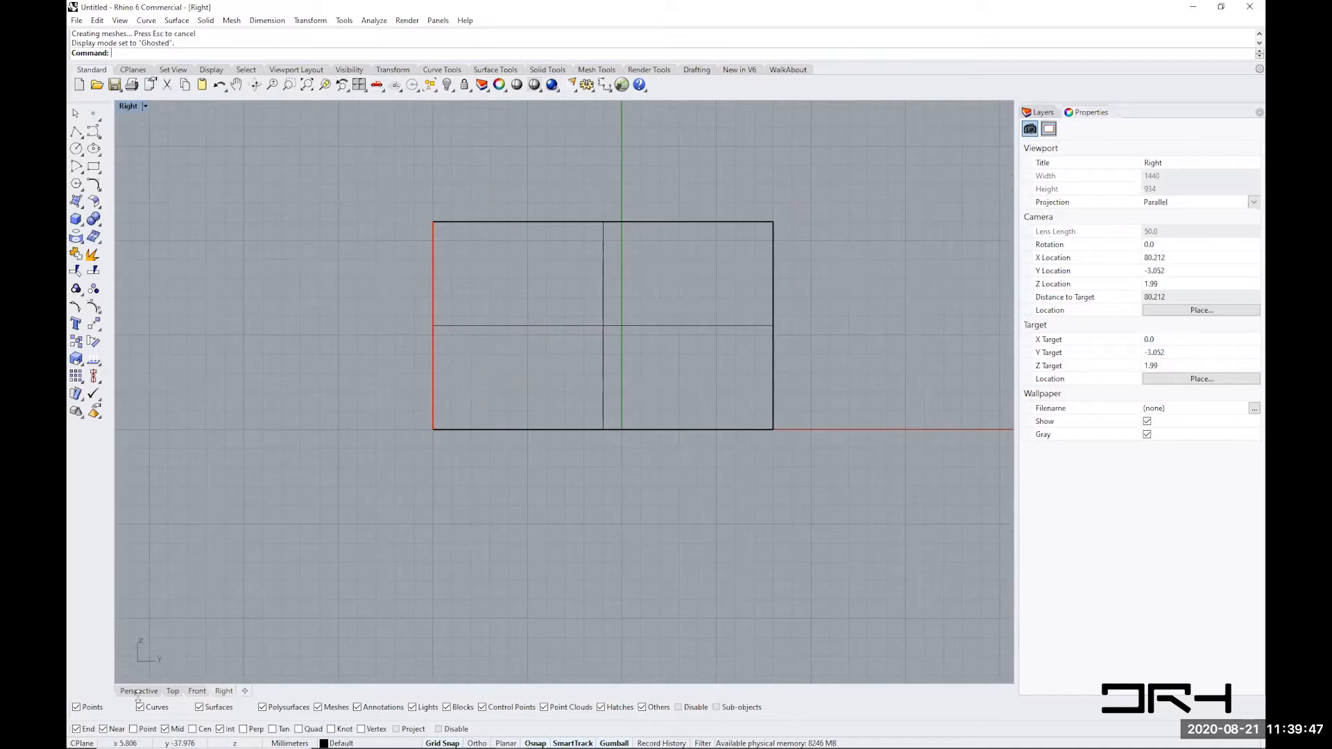
{"action": "left_click", "coordinate": [139, 692]}
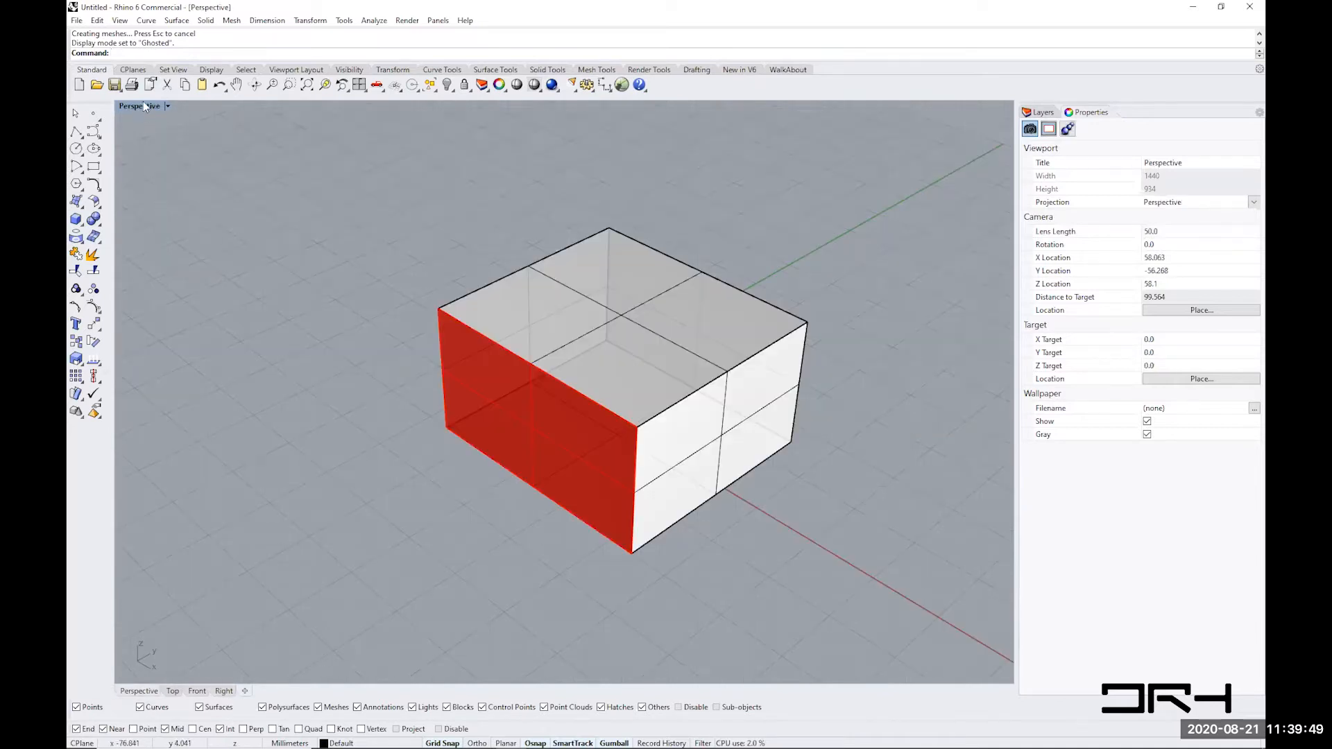
{"action": "double_click", "coordinate": [140, 106]}
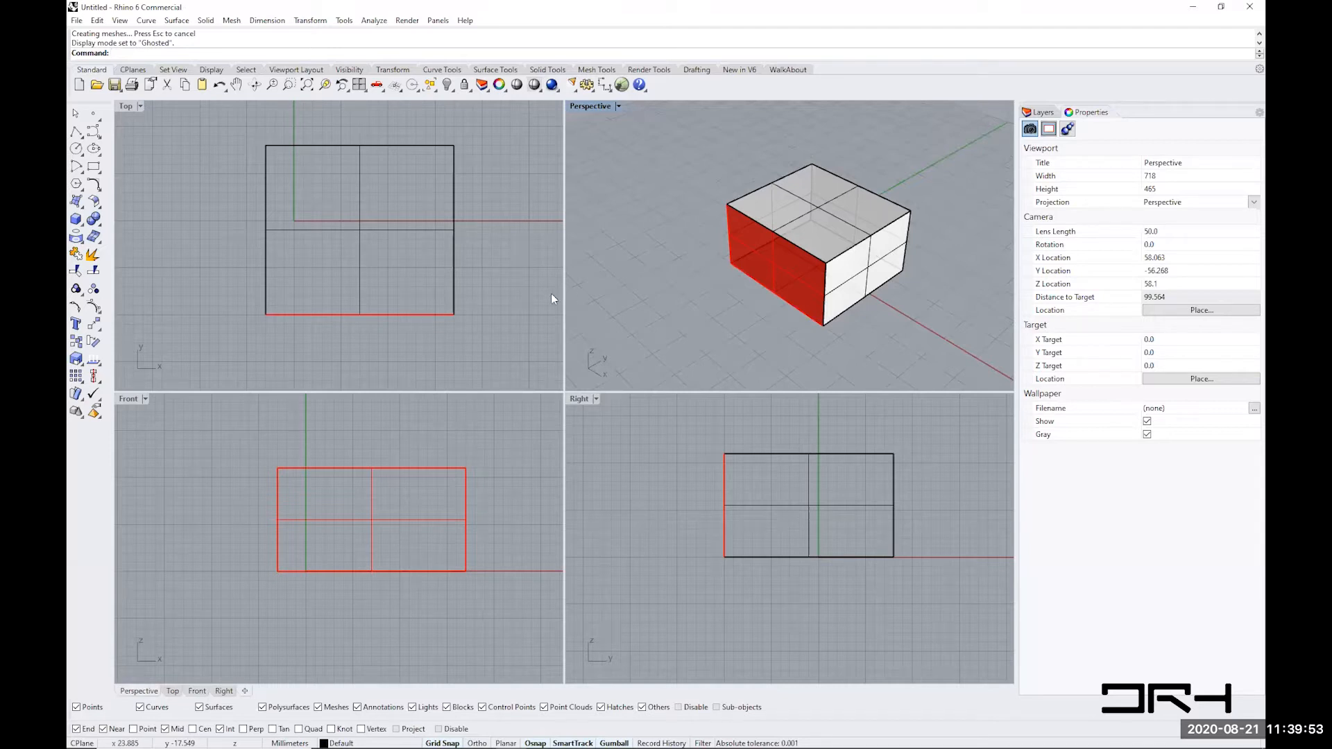
- Enlarge the Perspective viewport by moving the viewport borders, then reset the layout to four equal viewports
{"action": "left_click_drag", "start_coordinate": [564, 312], "coordinate": [449, 312]}
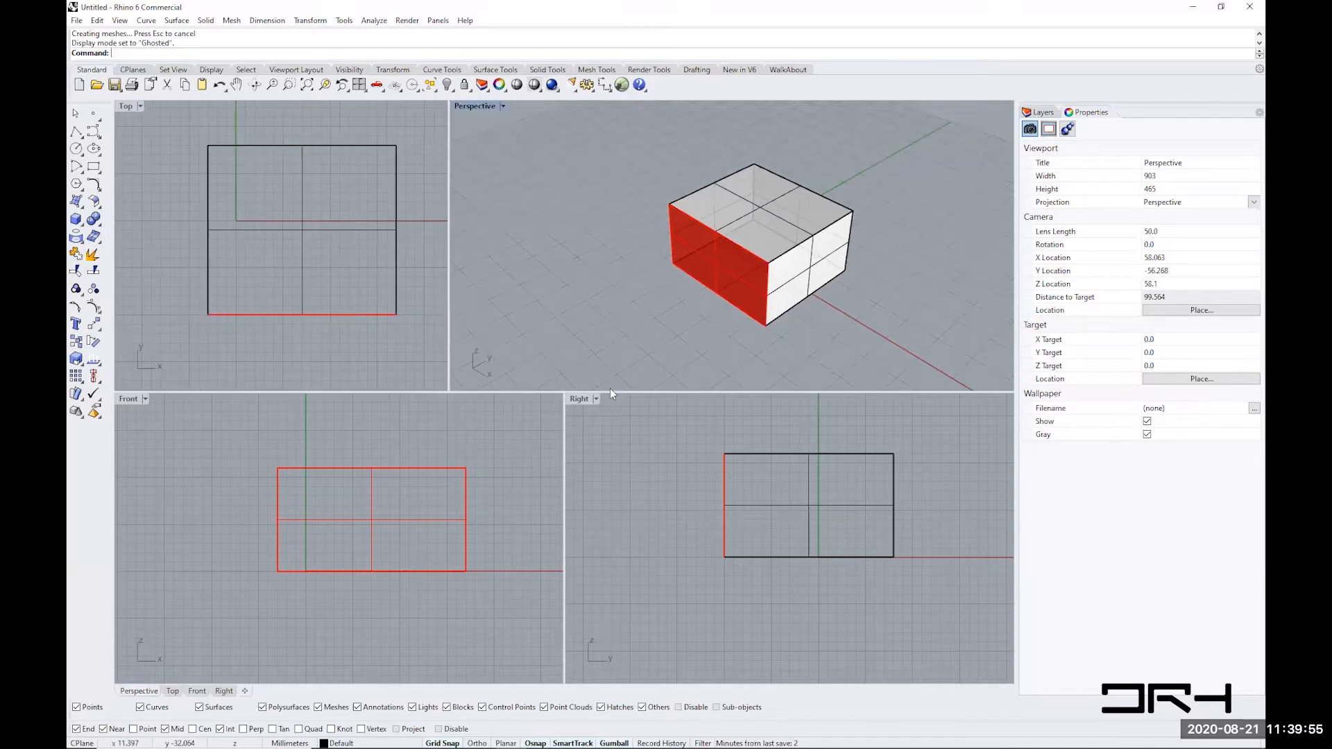
{"action": "left_click_drag", "start_coordinate": [619, 393], "coordinate": [595, 546]}
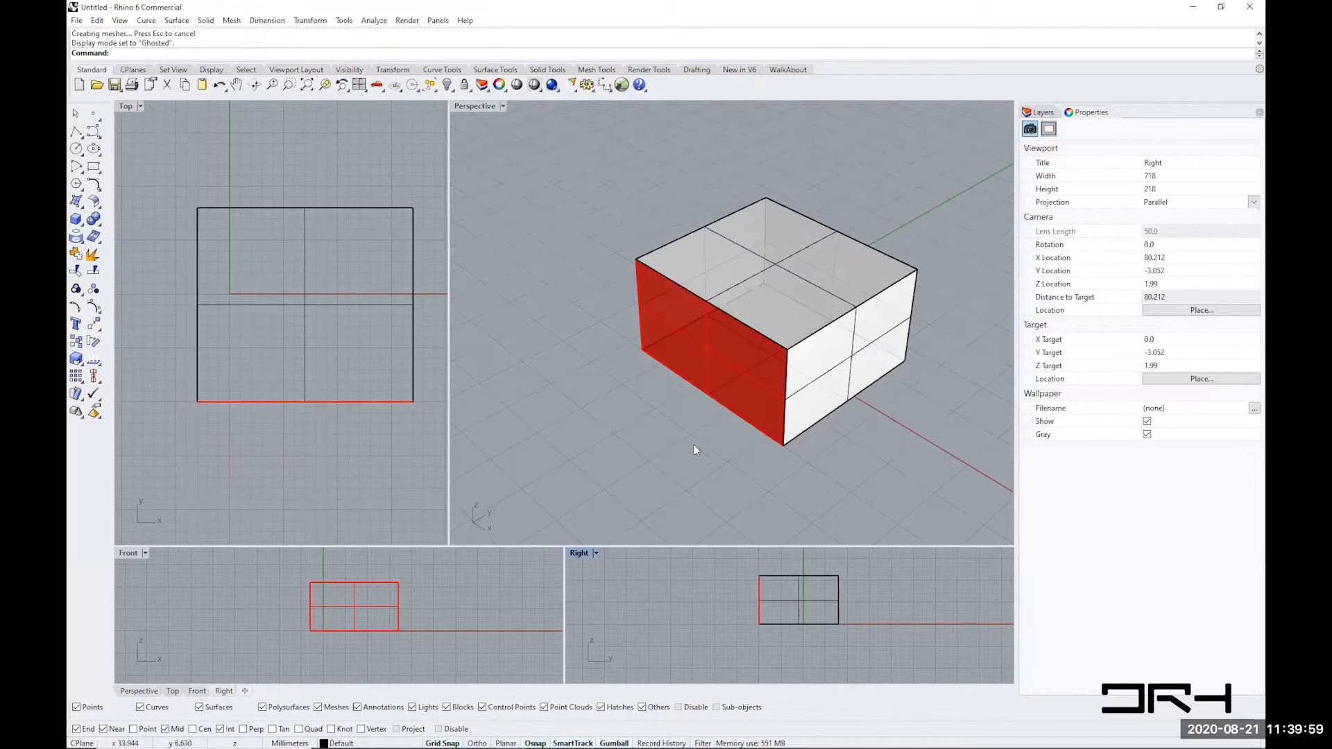
{"action": "left_click", "coordinate": [359, 85]}
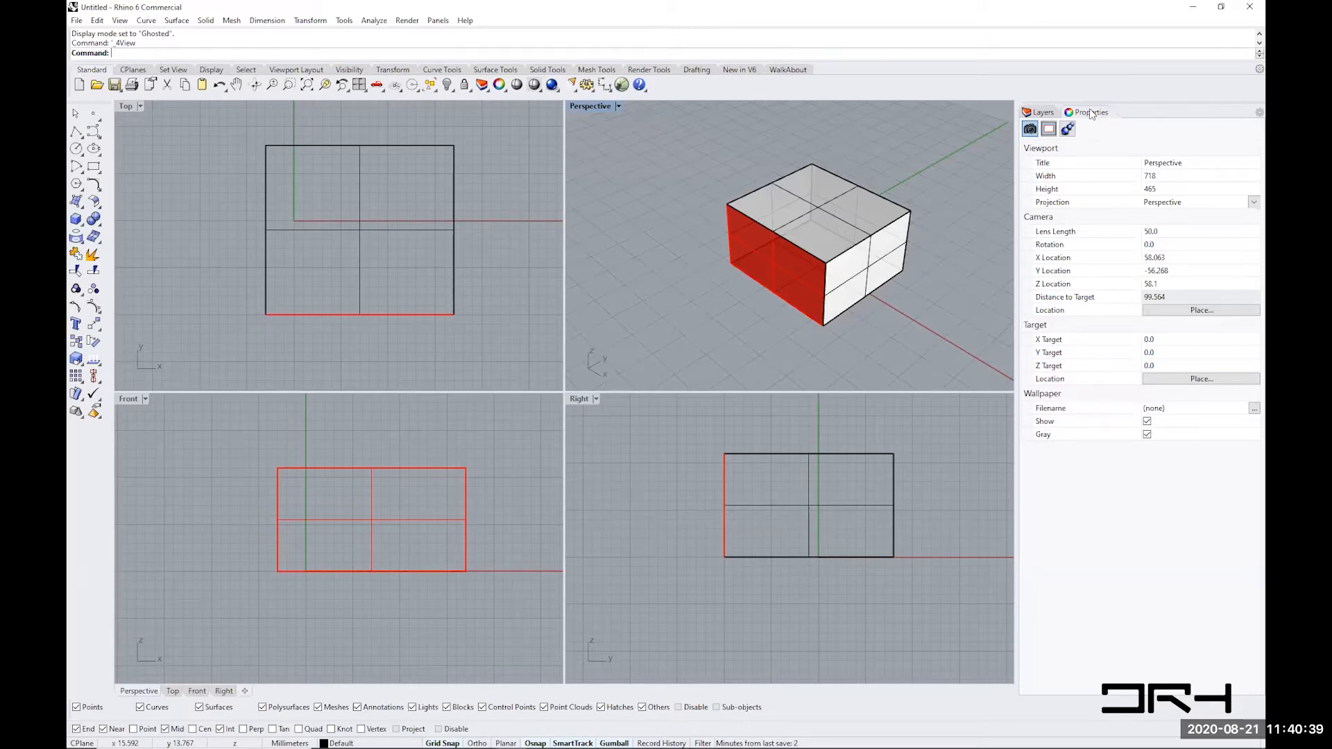
- Show the layer list, look through the available panels and the Help commands, and open the online help for Layers
{"action": "left_click", "coordinate": [1039, 112]}
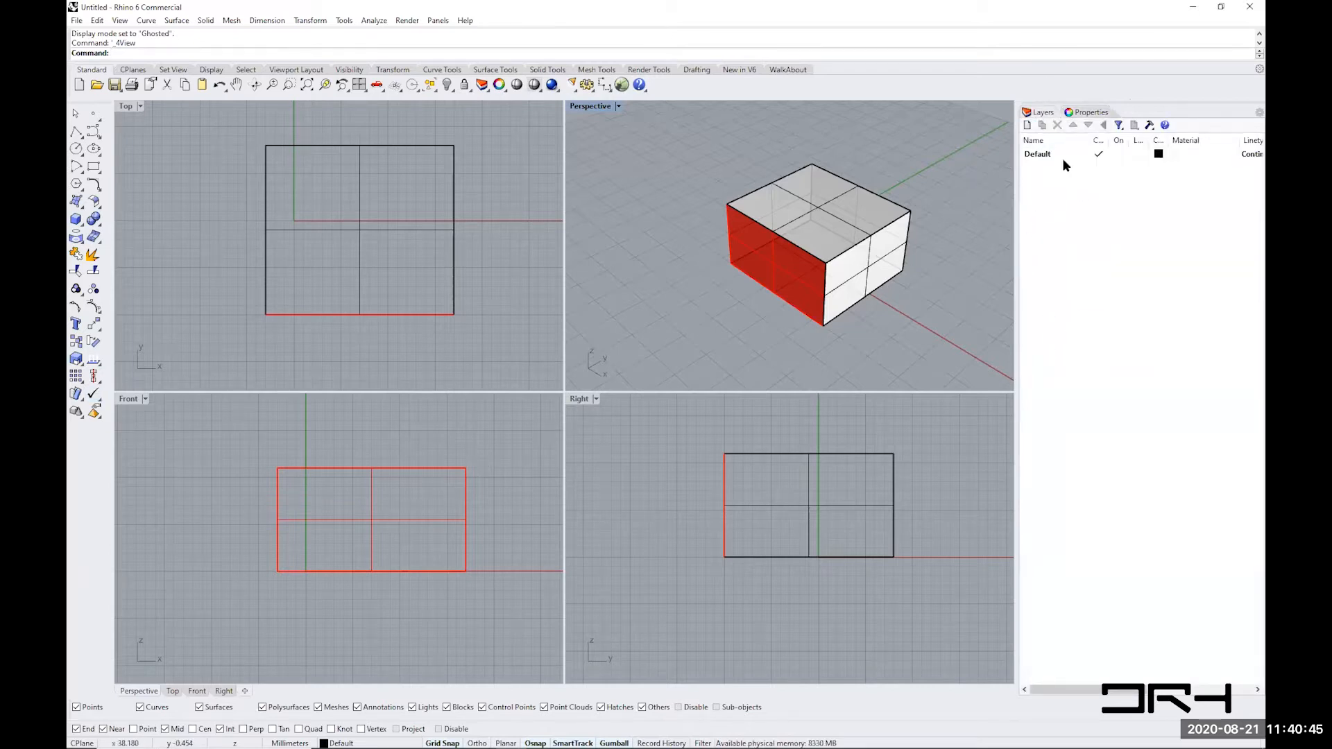
{"action": "right_click", "coordinate": [1143, 115]}
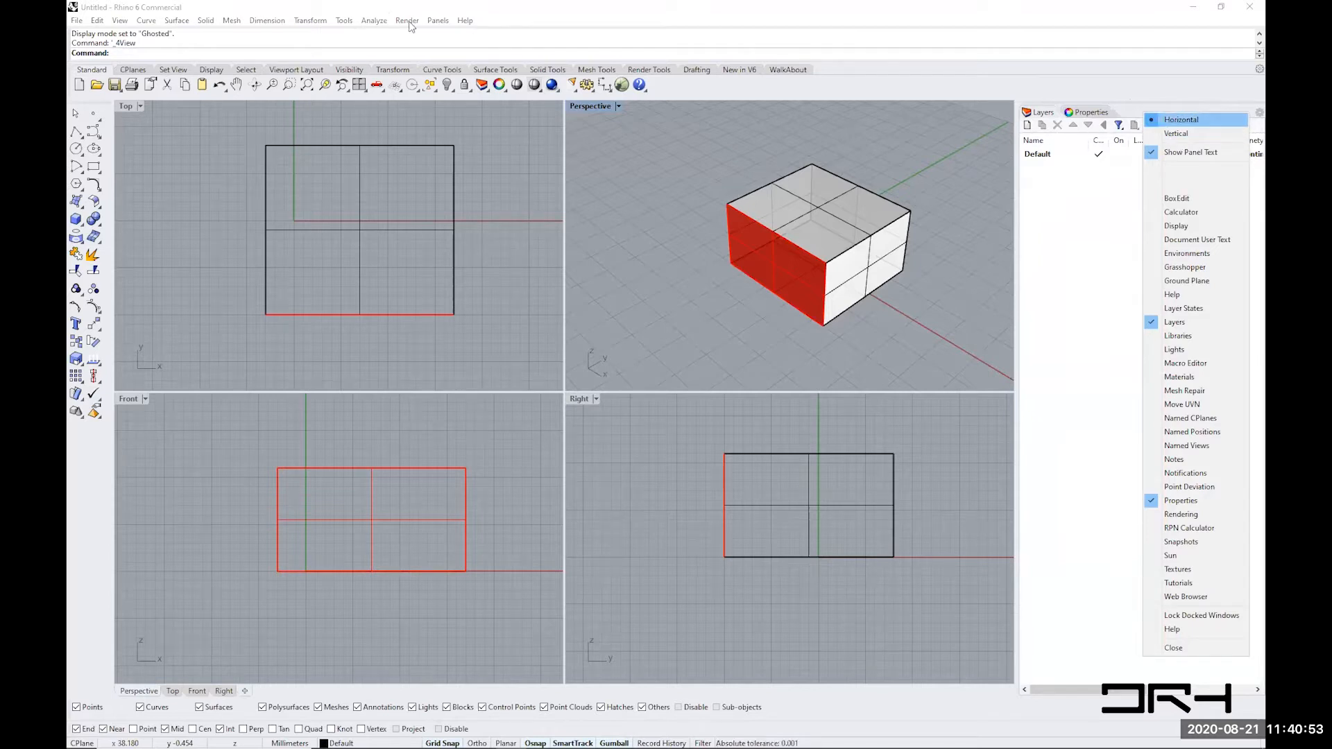
{"action": "left_click", "coordinate": [438, 20]}
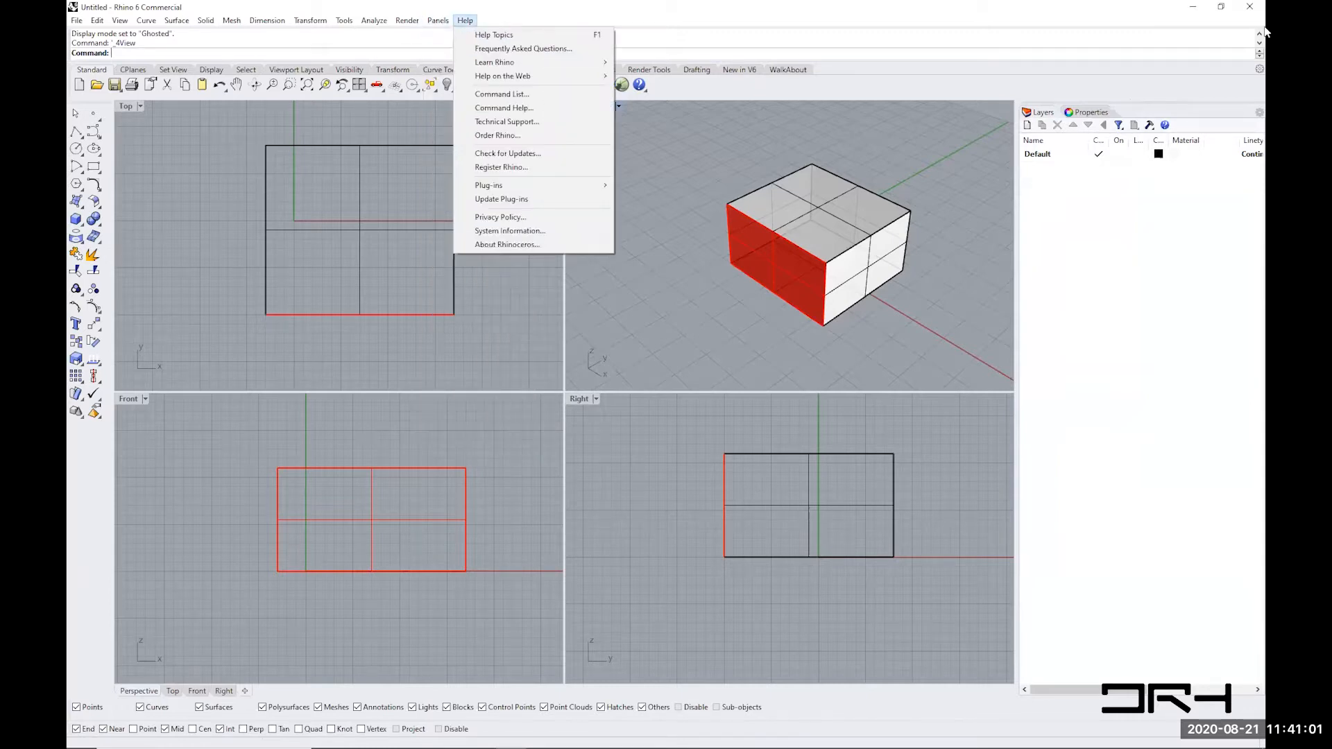
{"action": "right_click", "coordinate": [1157, 113]}
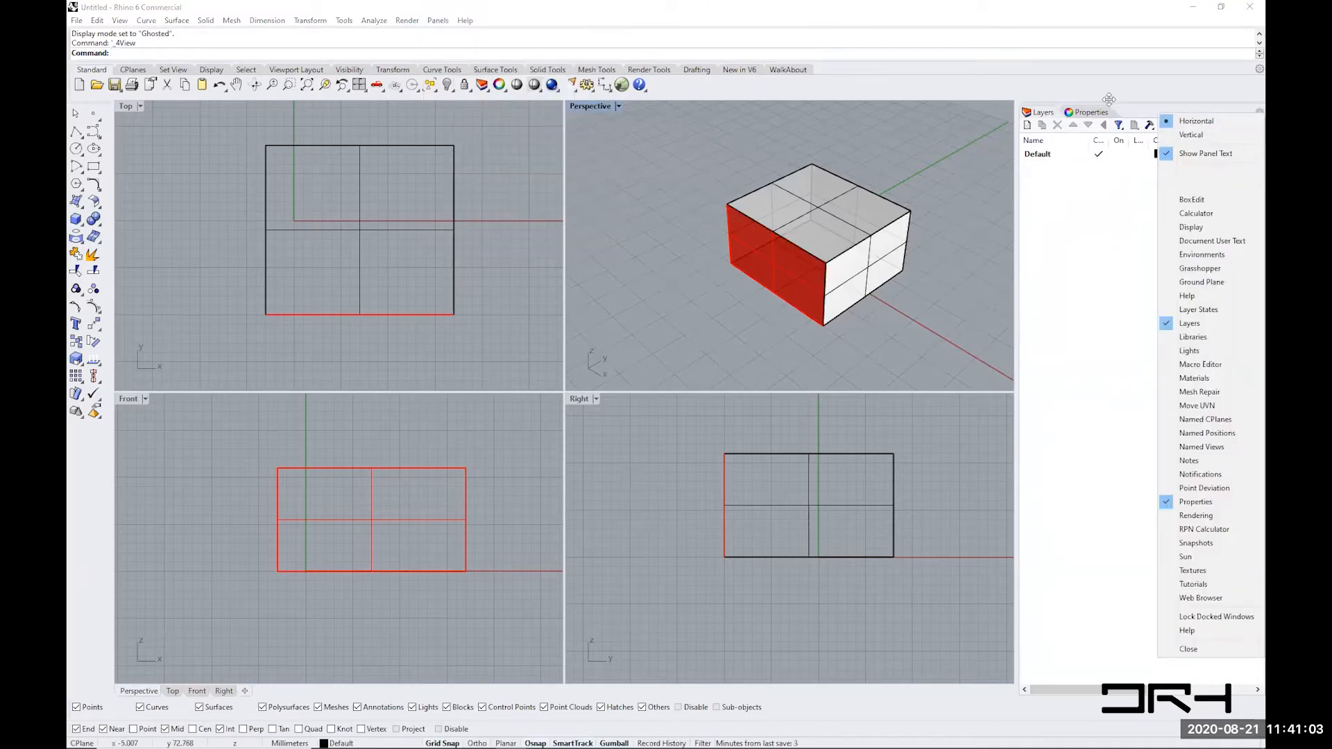
{"action": "left_click", "coordinate": [1249, 622]}
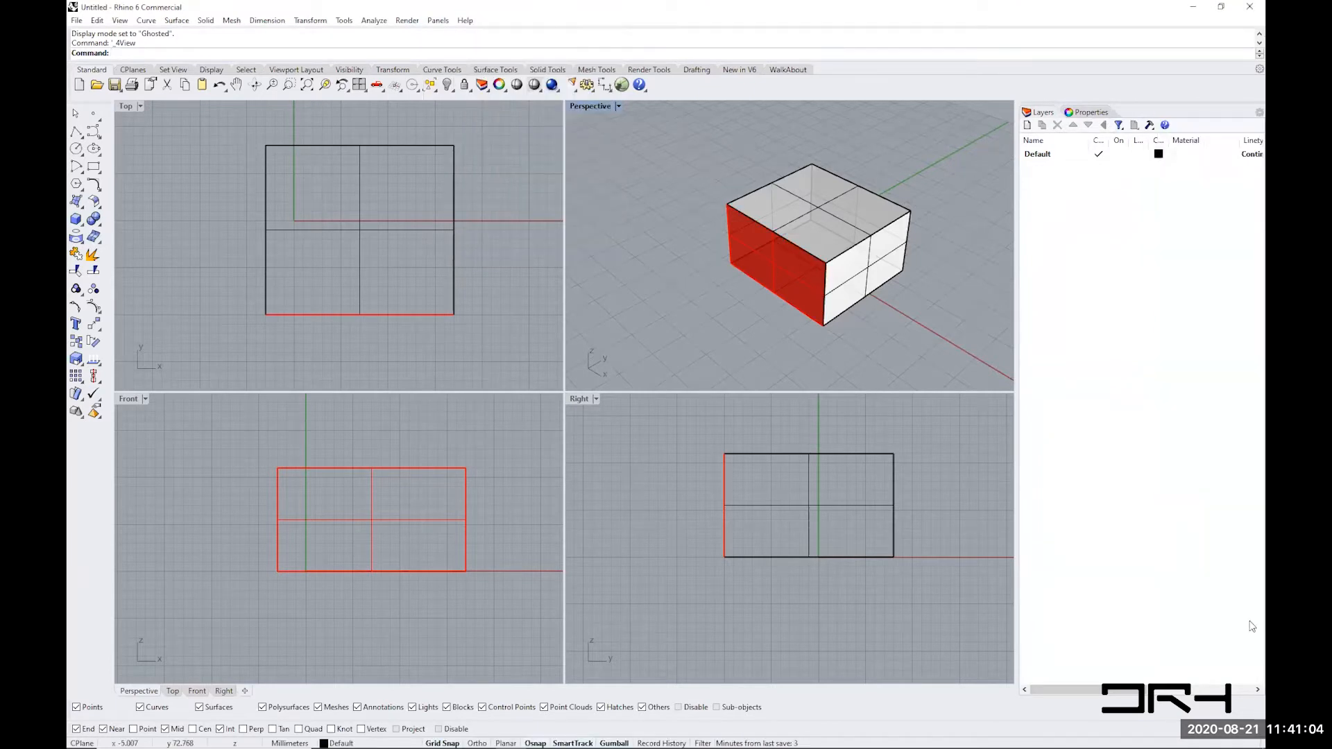
{"action": "right_click", "coordinate": [1141, 110]}
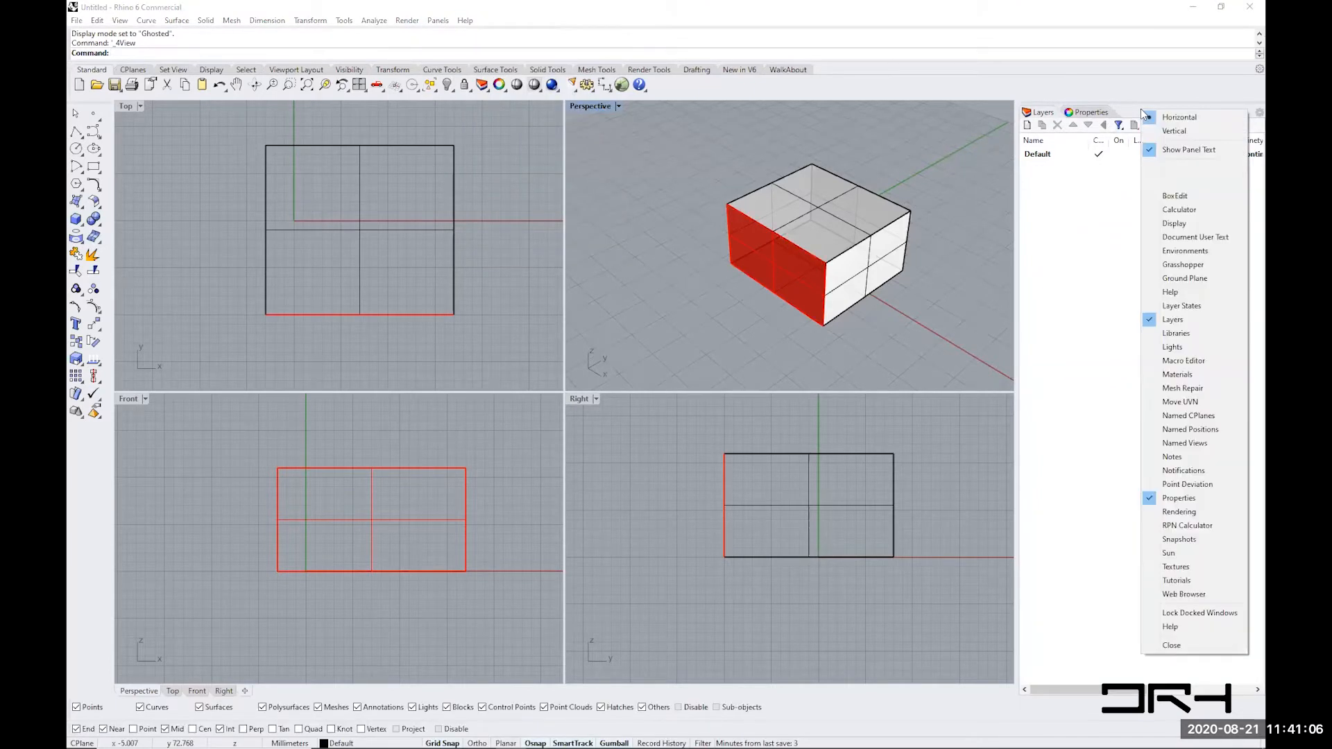
{"action": "left_click", "coordinate": [1185, 627]}
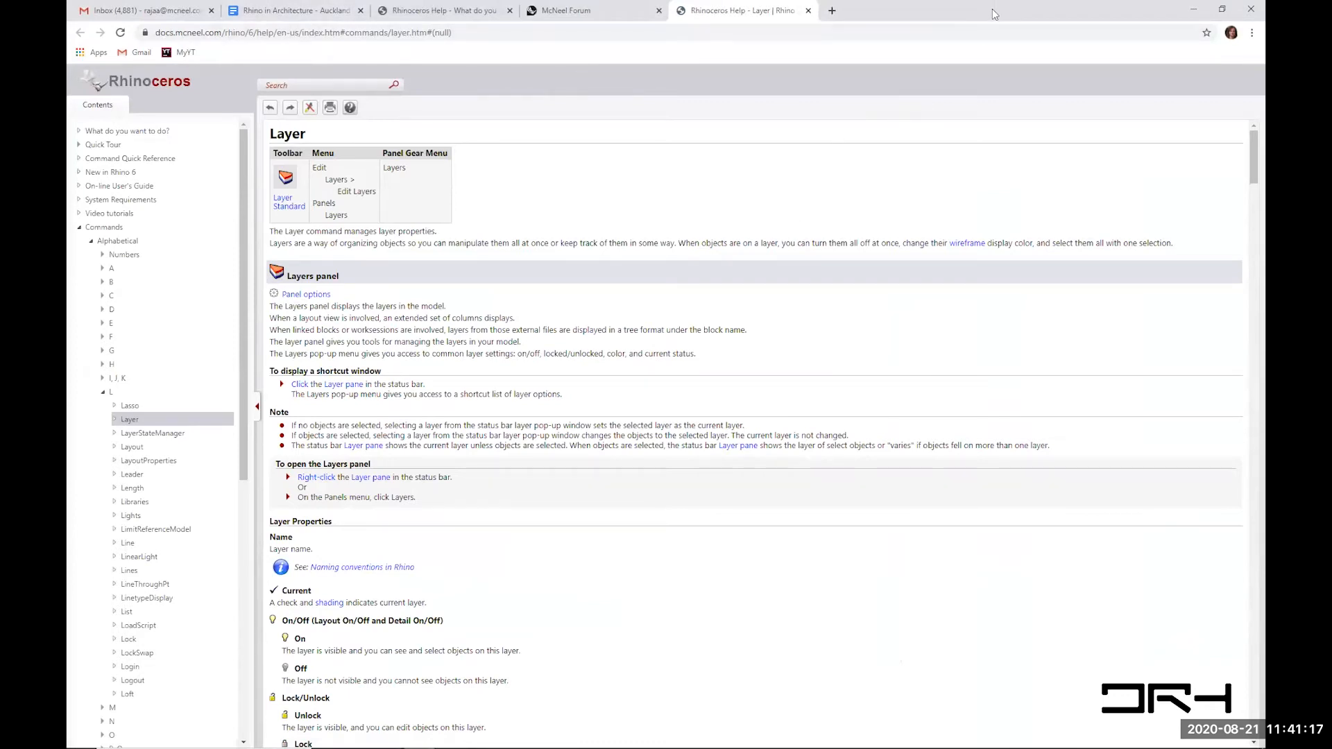
- Close the Layer help page and minimize the browser window to return to Rhino
{"action": "left_click_drag", "start_coordinate": [999, 13], "coordinate": [1016, 102]}
{"action": "left_click", "coordinate": [1024, 101]}
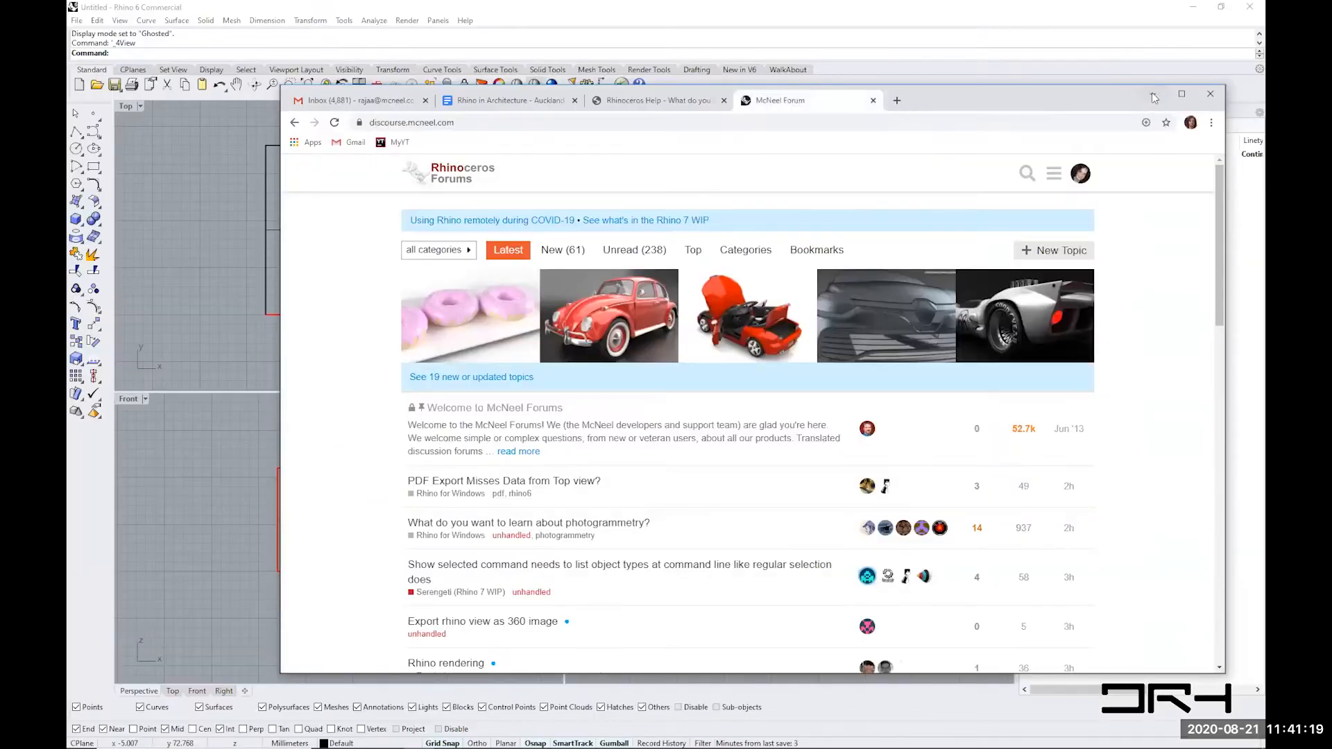
{"action": "left_click", "coordinate": [1153, 97]}
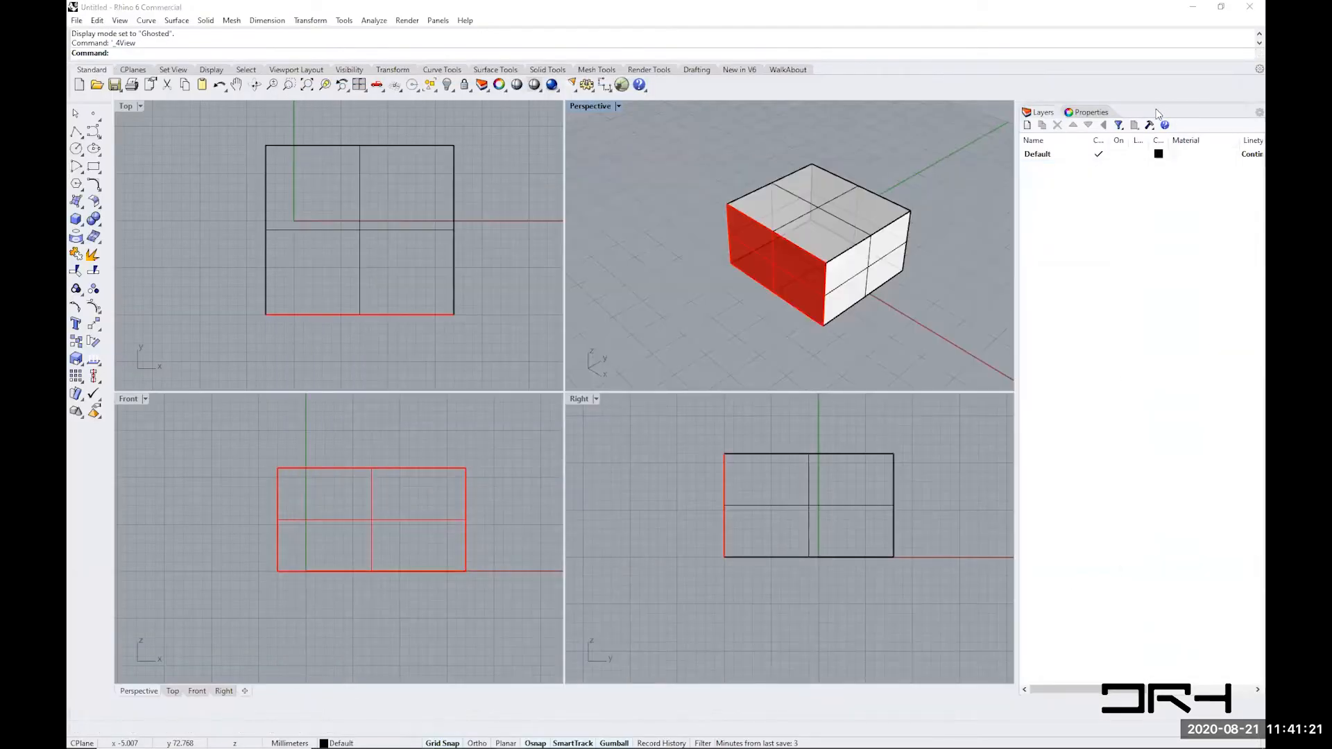
{"action": "right_click", "coordinate": [1159, 111]}
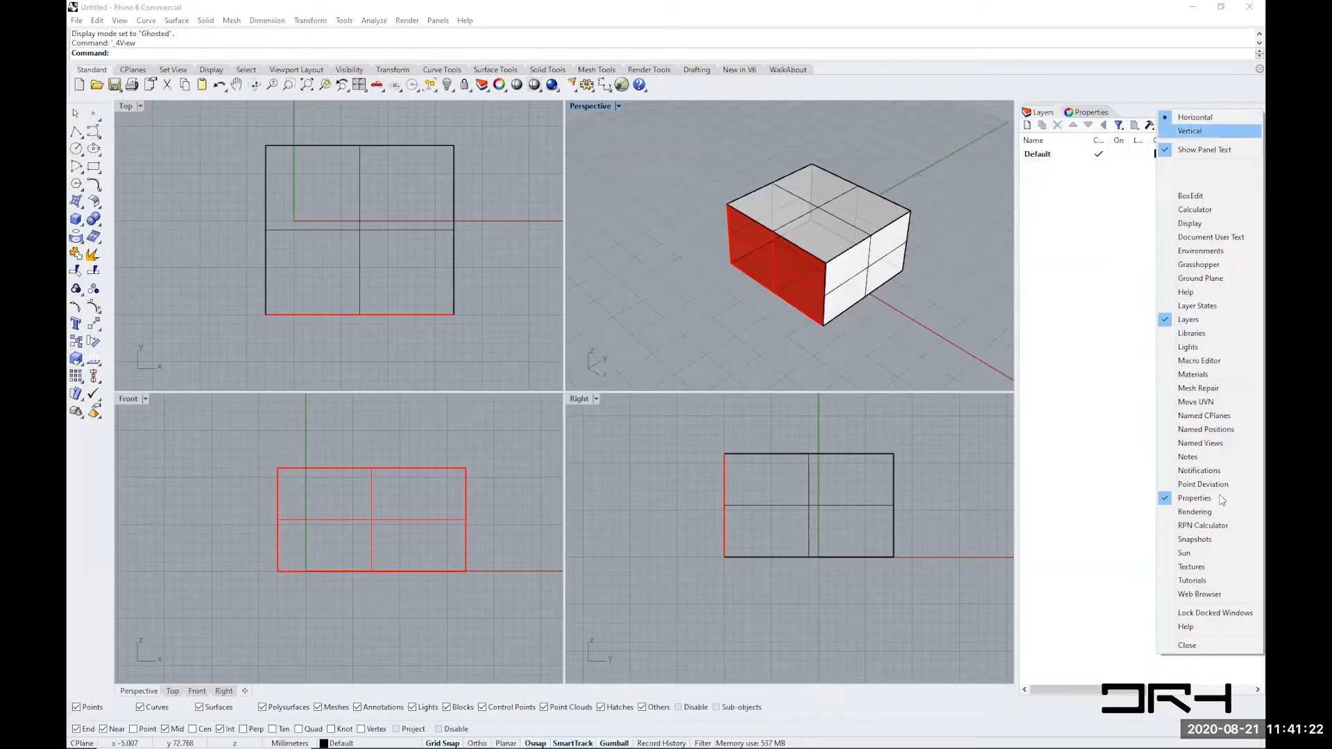
{"action": "left_click", "coordinate": [1173, 626]}
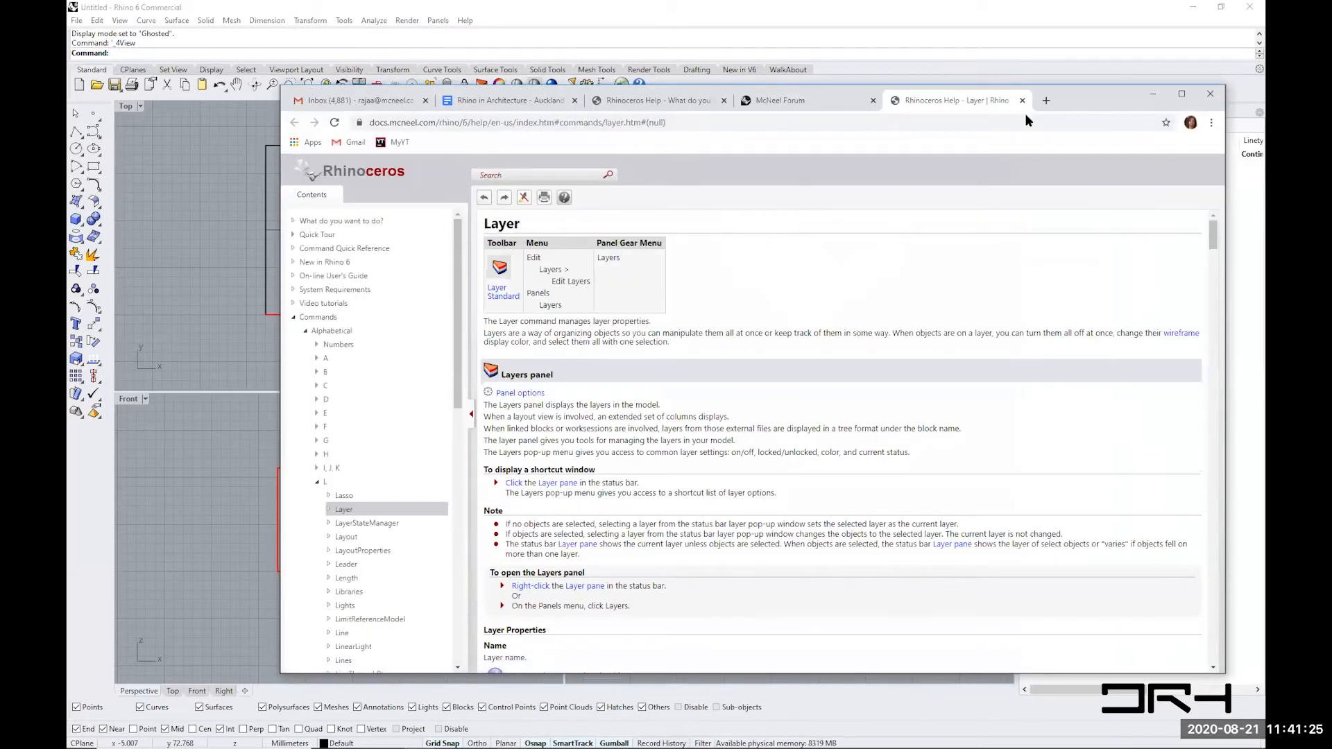
{"action": "left_click", "coordinate": [1022, 100]}
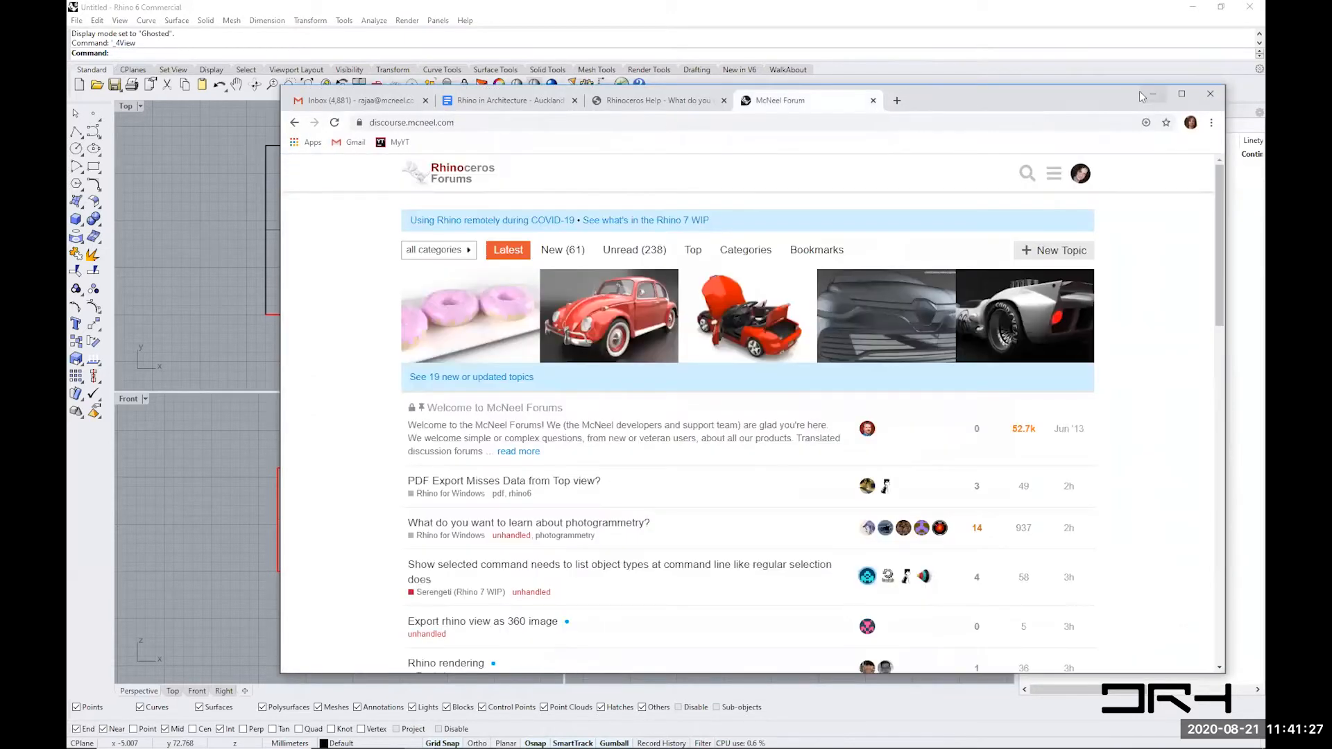
{"action": "left_click", "coordinate": [1153, 94]}
- Show the Help panel and dock it beside the Layers and Properties panels
{"action": "left_click", "coordinate": [437, 21]}
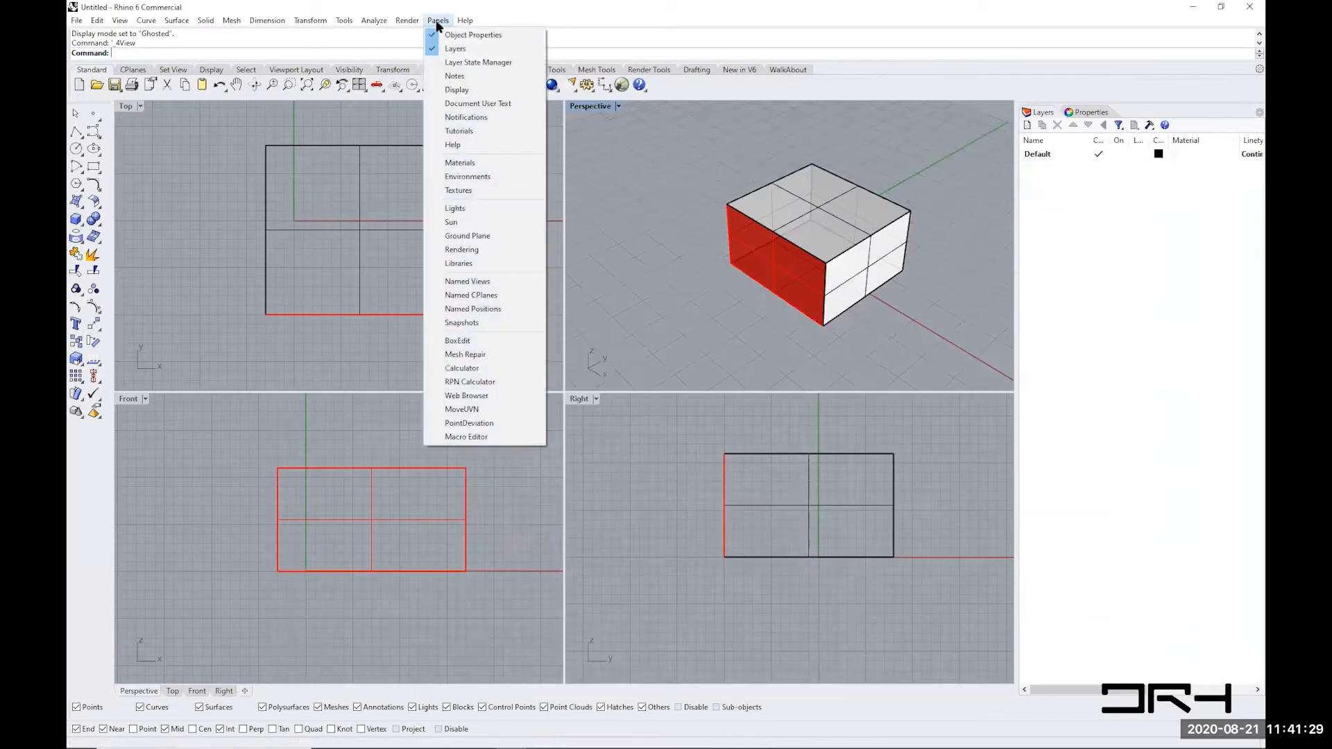
{"action": "left_click", "coordinate": [464, 146]}
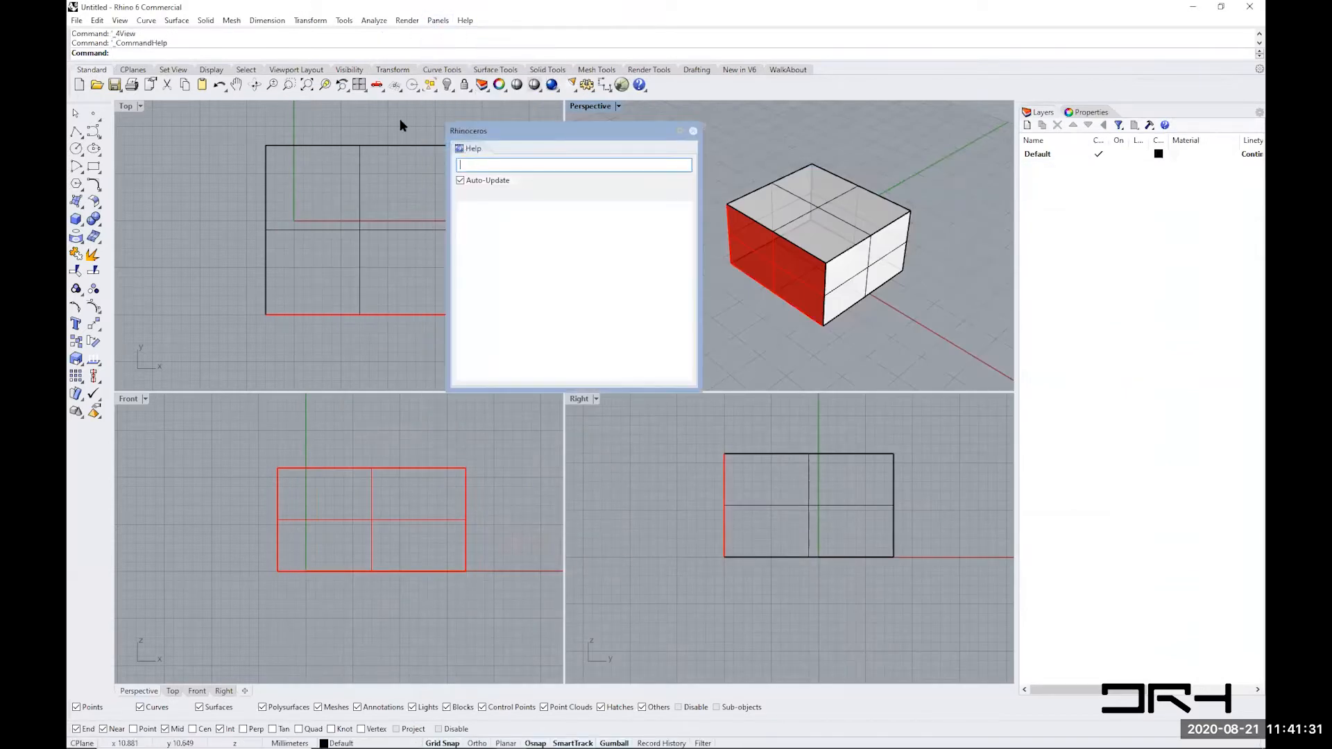
{"action": "left_click_drag", "start_coordinate": [505, 132], "coordinate": [548, 188]}
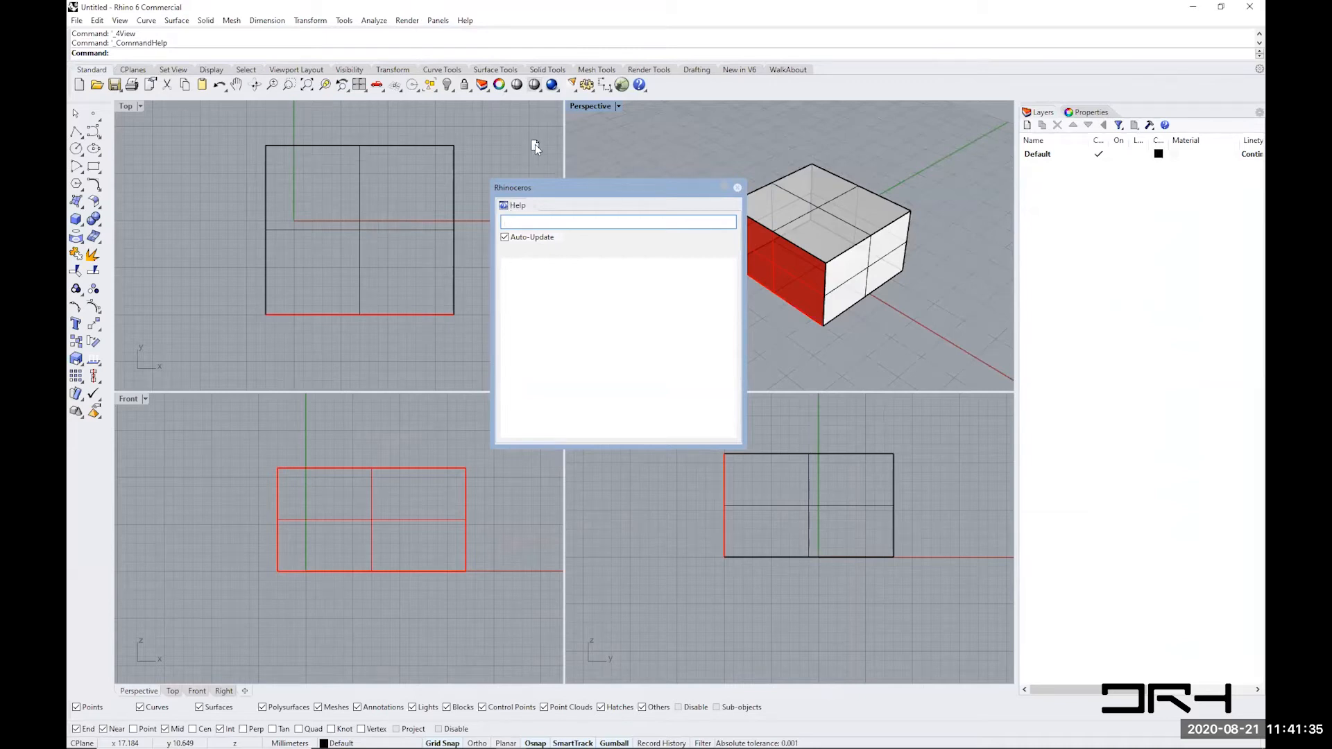
{"action": "left_click_drag", "start_coordinate": [580, 186], "coordinate": [1138, 119]}
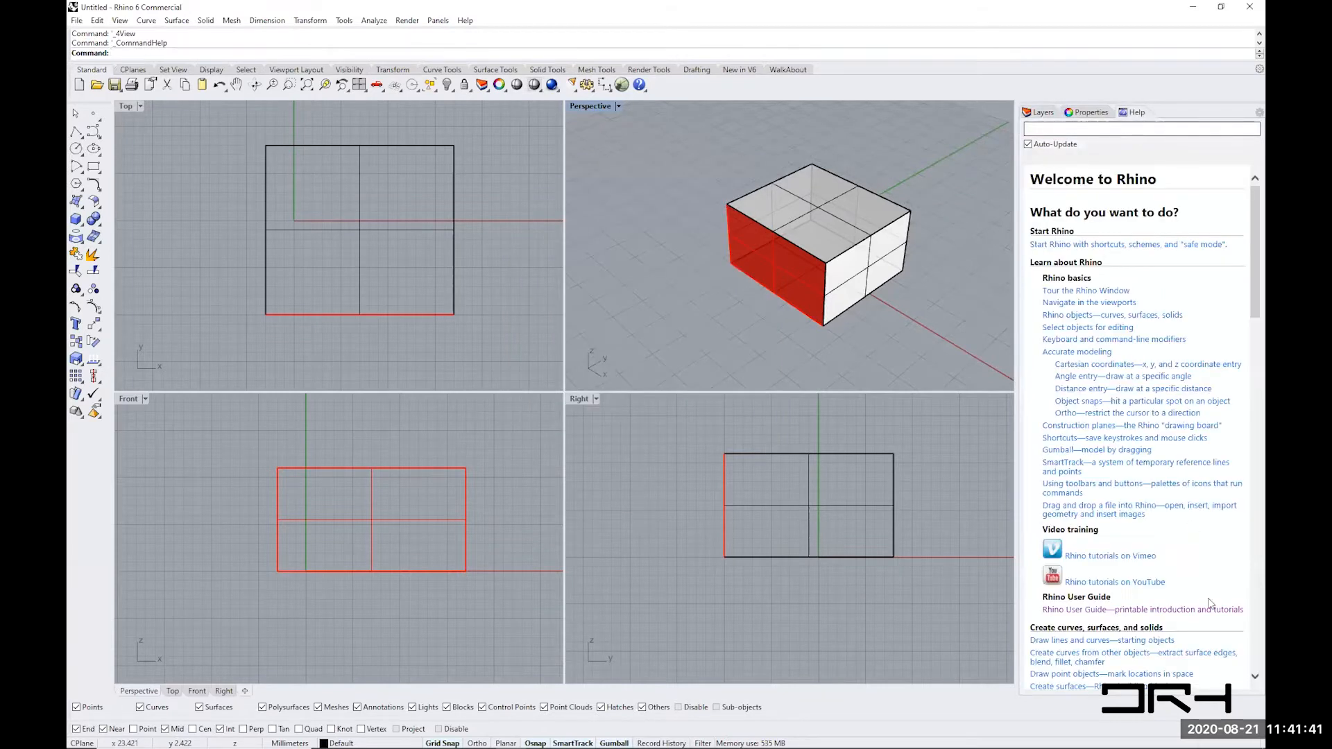
- Look over the Help welcome topics, start the Box command to view its help topic, and return to the layer list
{"action": "left_click_drag", "start_coordinate": [1254, 225], "coordinate": [1125, 208]}
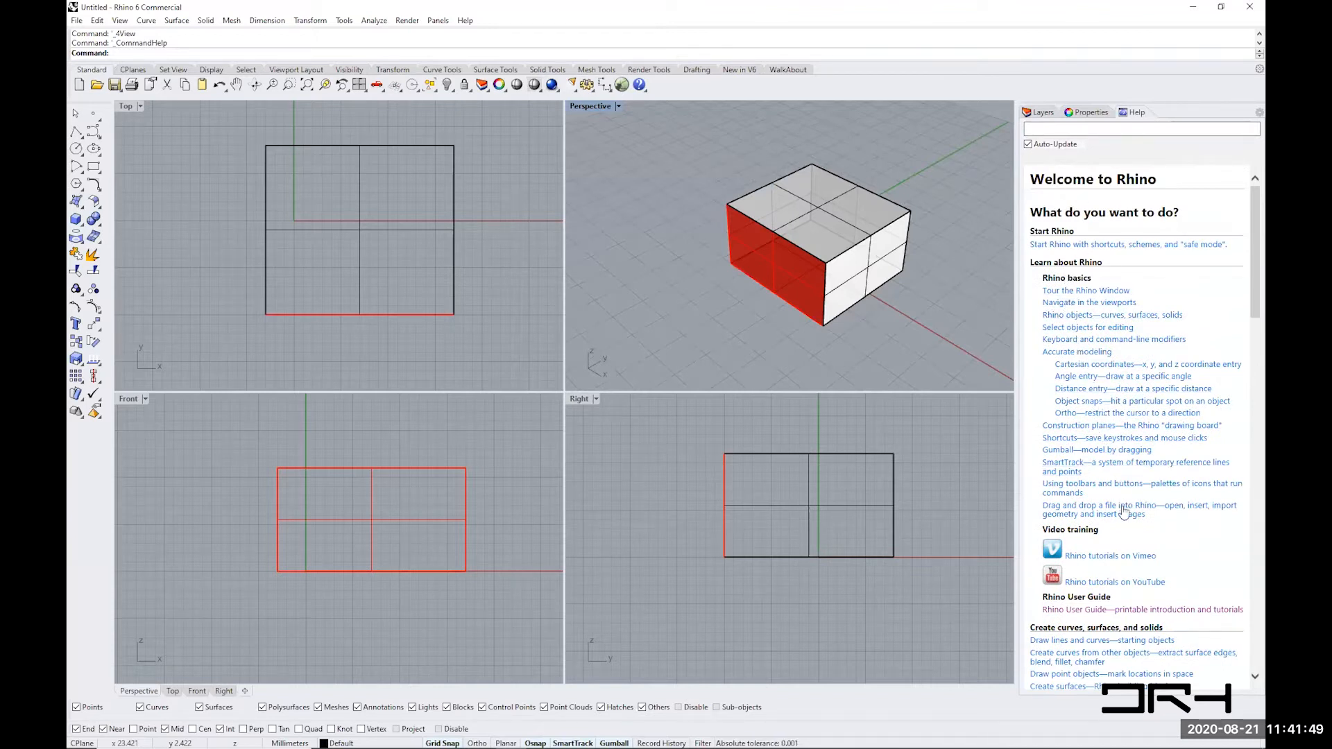
{"action": "left_click_drag", "start_coordinate": [1253, 314], "coordinate": [1253, 319]}
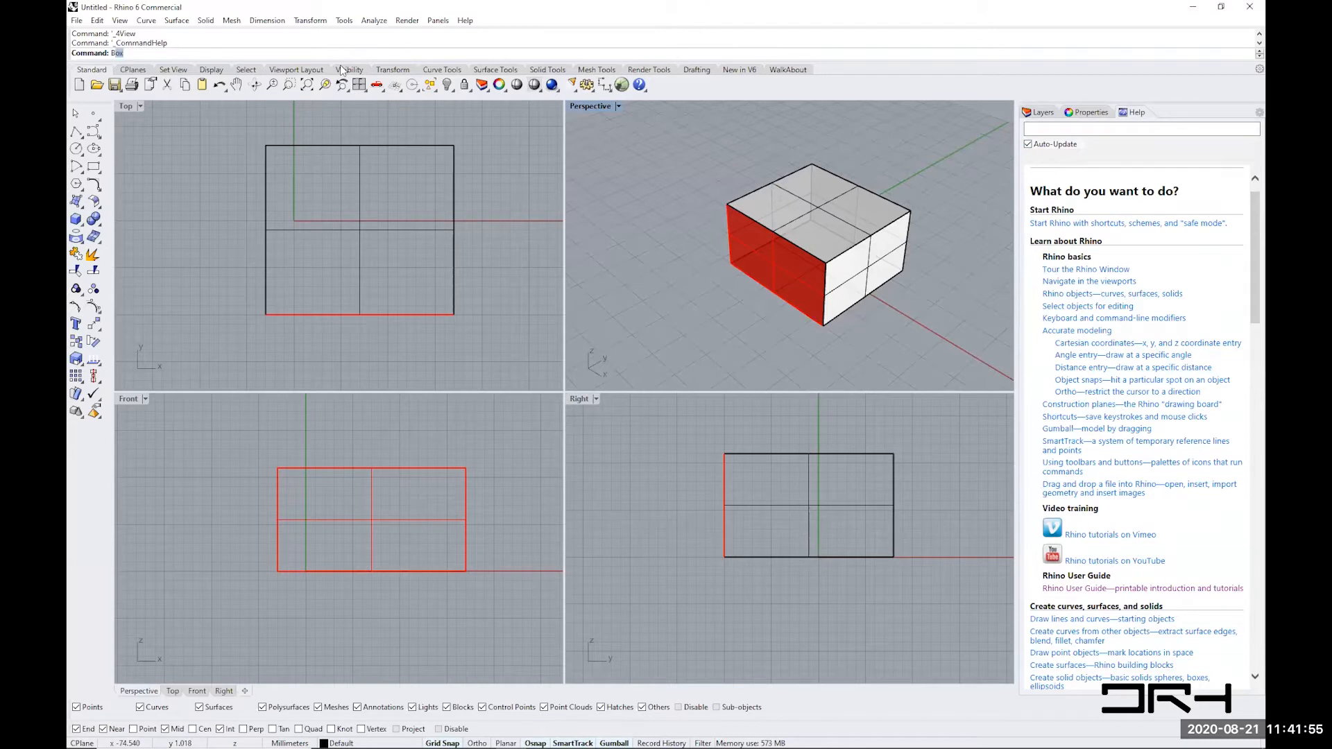
{"action": "key", "text": "Return"}
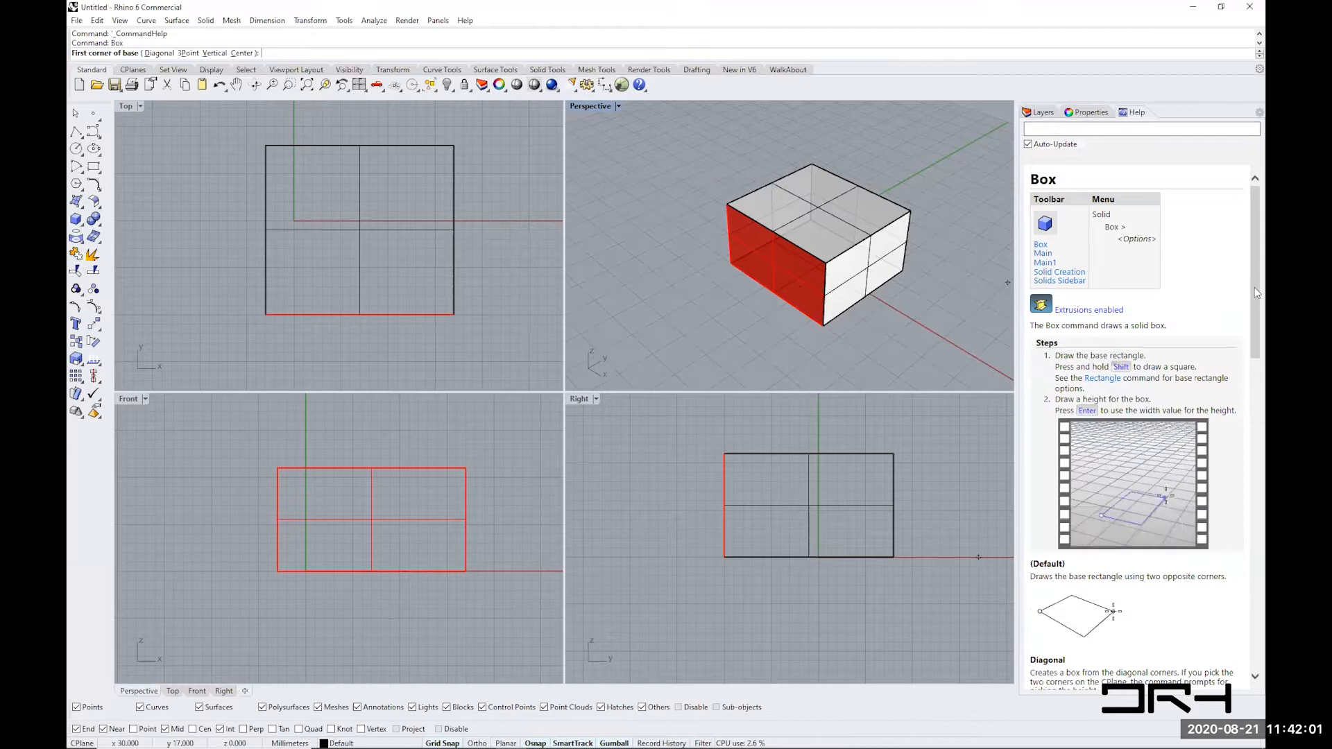
{"action": "mouse_move", "coordinate": [1254, 288]}
{"action": "left_mouse_down"}
{"action": "mouse_move", "coordinate": [1255, 385]}
{"action": "mouse_move", "coordinate": [1262, 275]}
{"action": "left_mouse_up"}
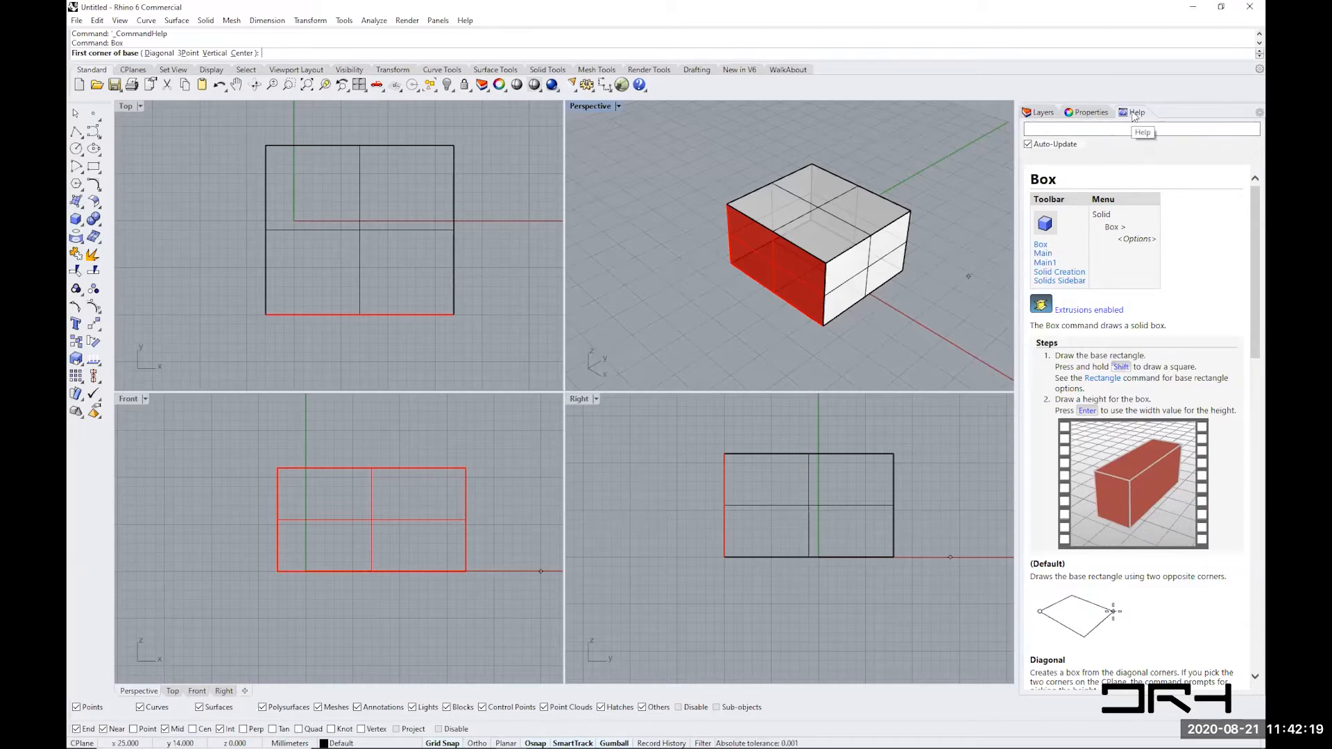
{"action": "left_click", "coordinate": [1042, 113]}
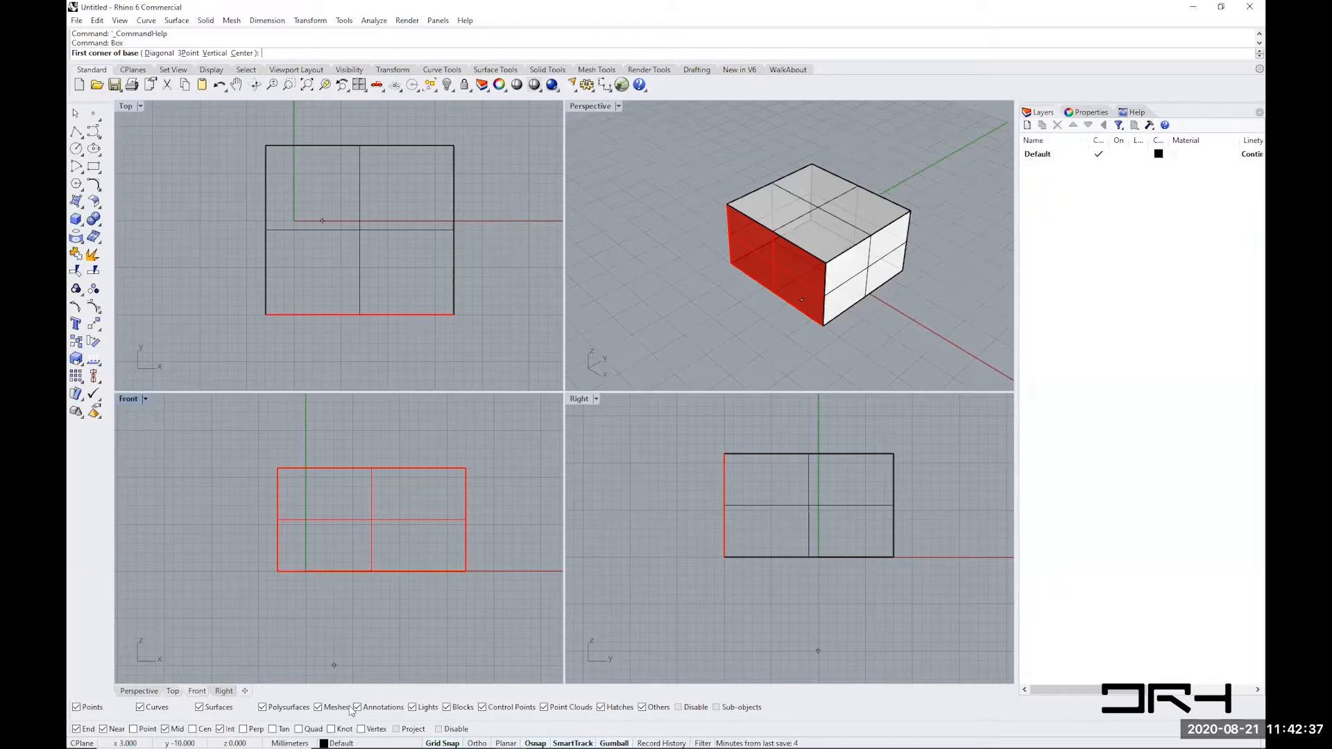
- Switch to the browser, examine the Workspace interface diagram and table in the Rhino in Architecture shared document, and return to Rhino
{"action": "mouse_move", "coordinate": [375, 746]}
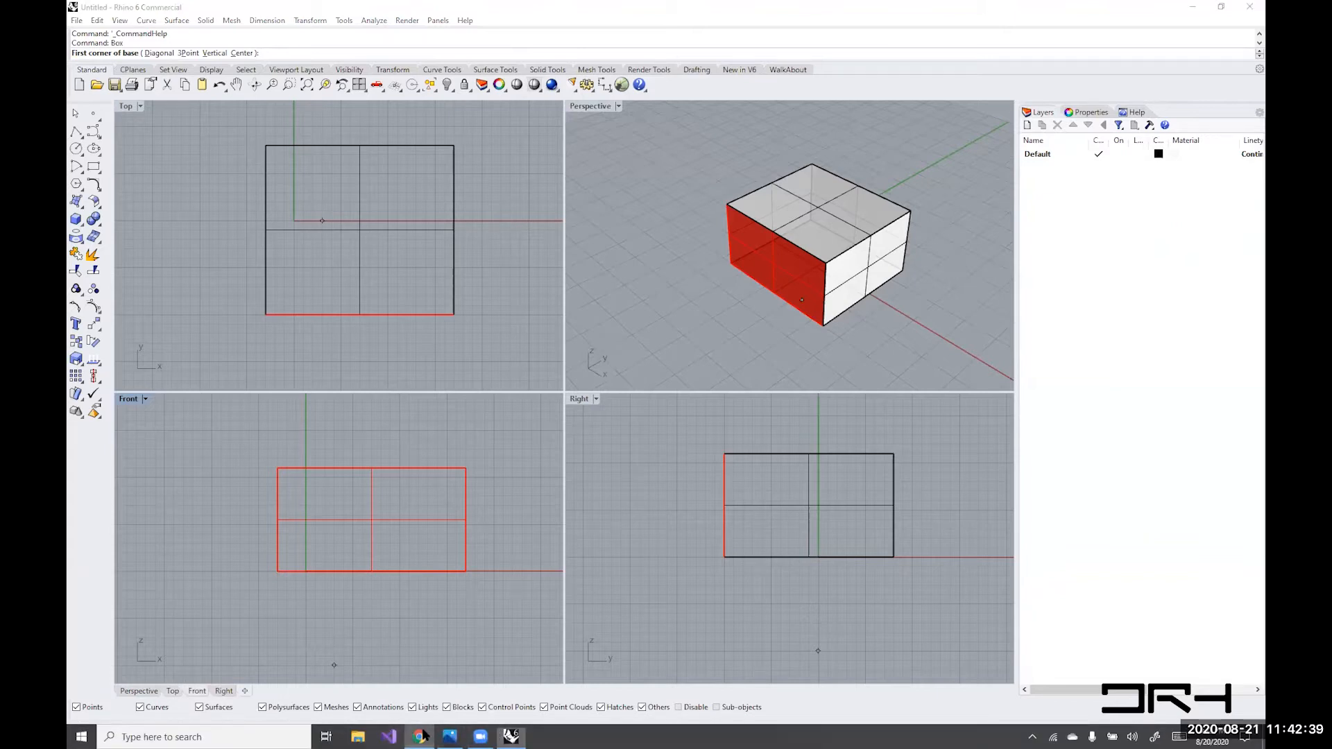
{"action": "left_click", "coordinate": [420, 737]}
{"action": "left_click", "coordinate": [474, 101]}
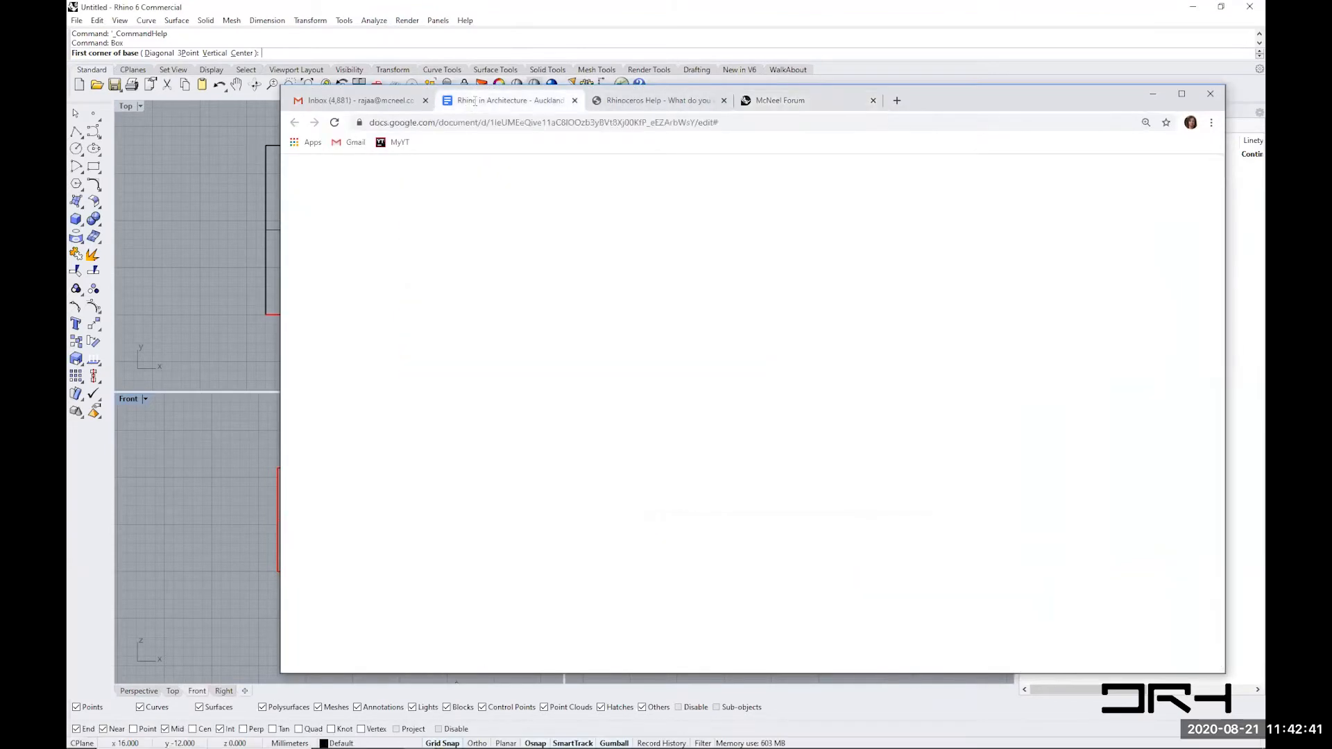
{"action": "scroll", "coordinate": [704, 415], "scroll_direction": "down", "scroll_amount": 12}
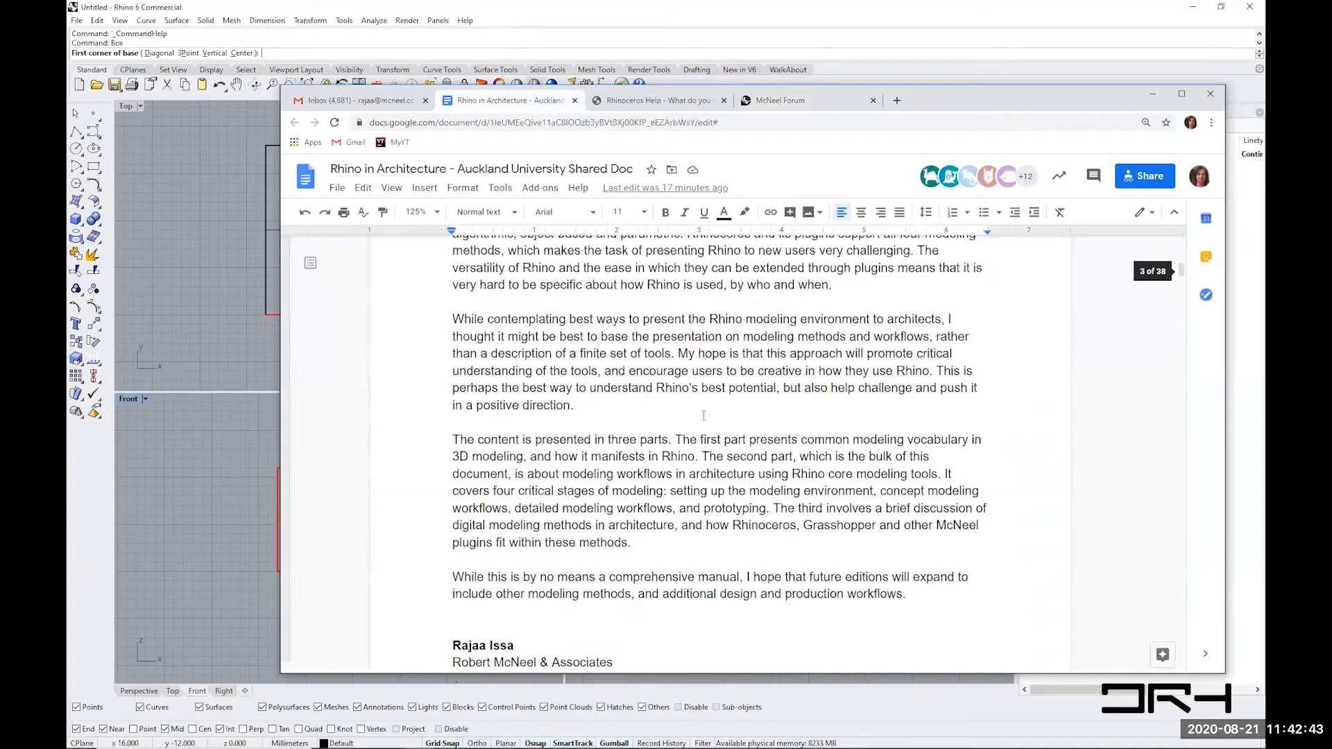
{"action": "scroll", "coordinate": [703, 415], "scroll_direction": "down", "scroll_amount": 15}
{"action": "scroll", "coordinate": [705, 416], "scroll_direction": "up", "scroll_amount": 2}
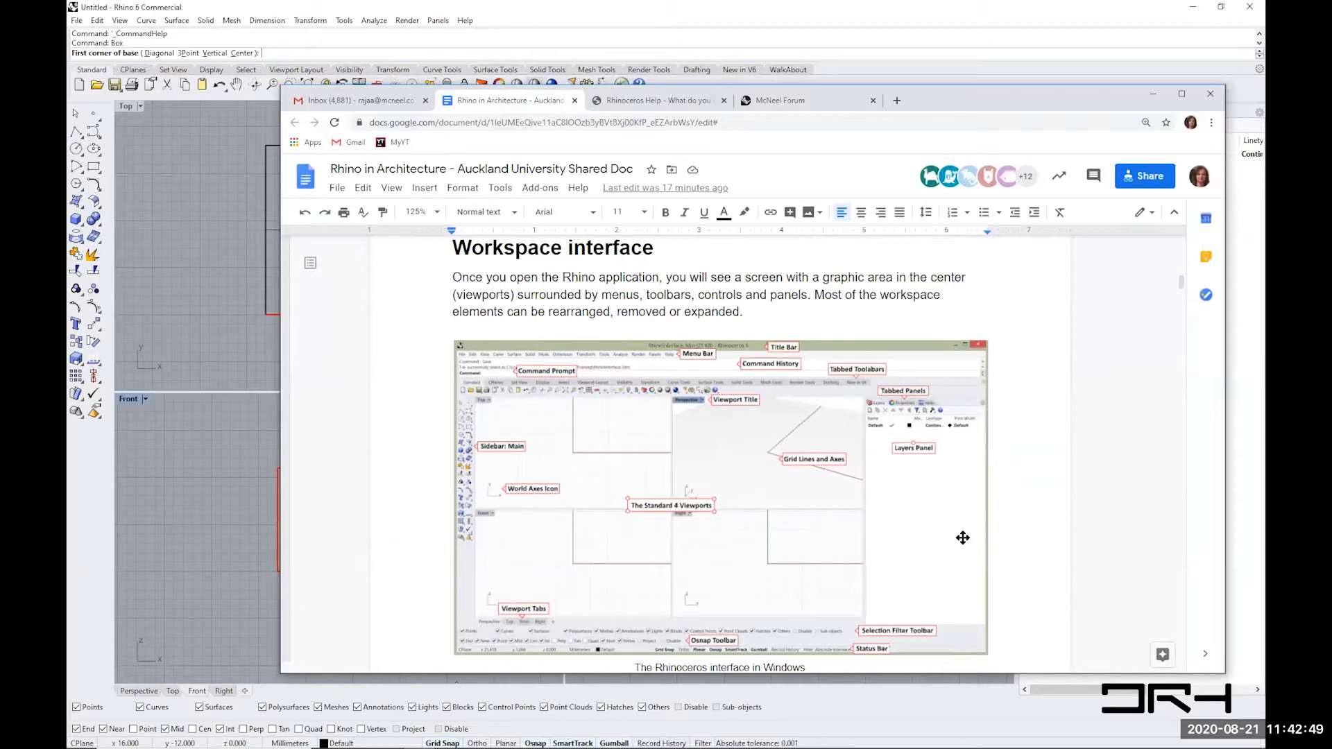
{"action": "scroll", "coordinate": [578, 455], "scroll_direction": "down", "scroll_amount": 2}
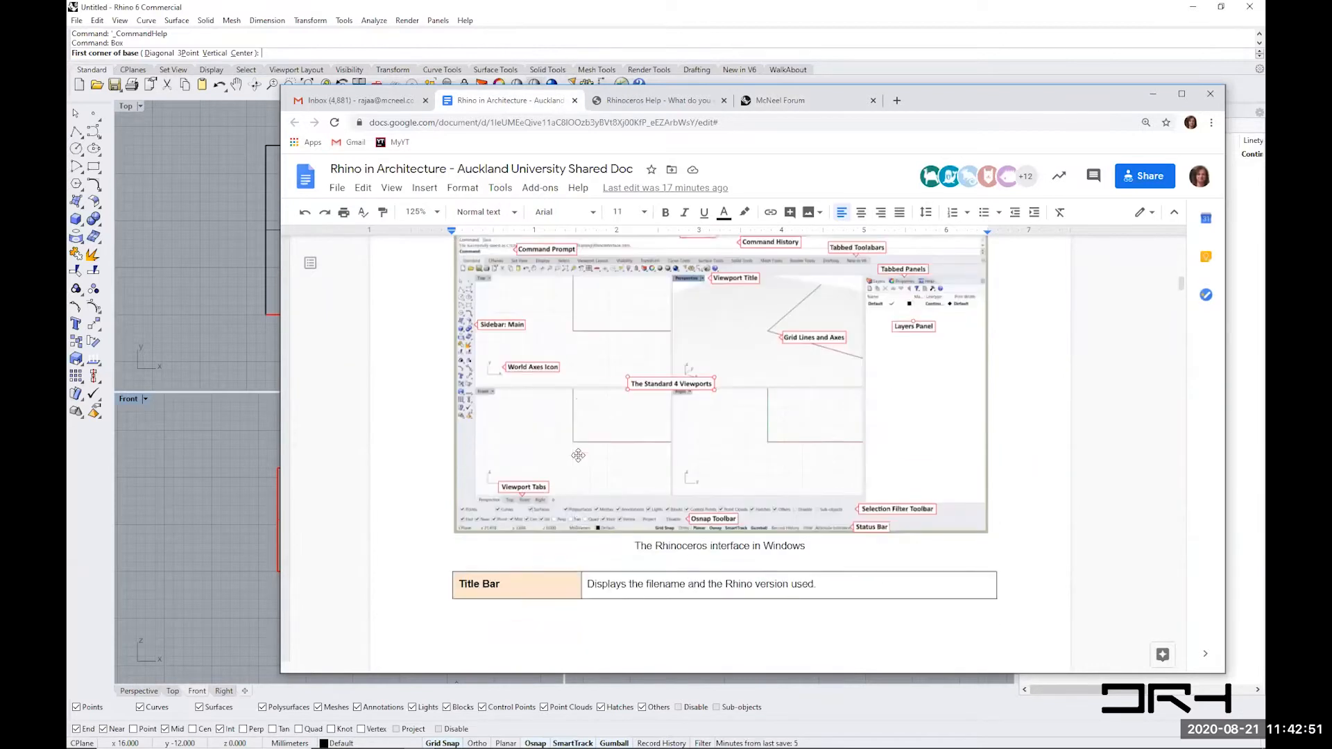
{"action": "scroll", "coordinate": [578, 455], "scroll_direction": "down", "scroll_amount": 5}
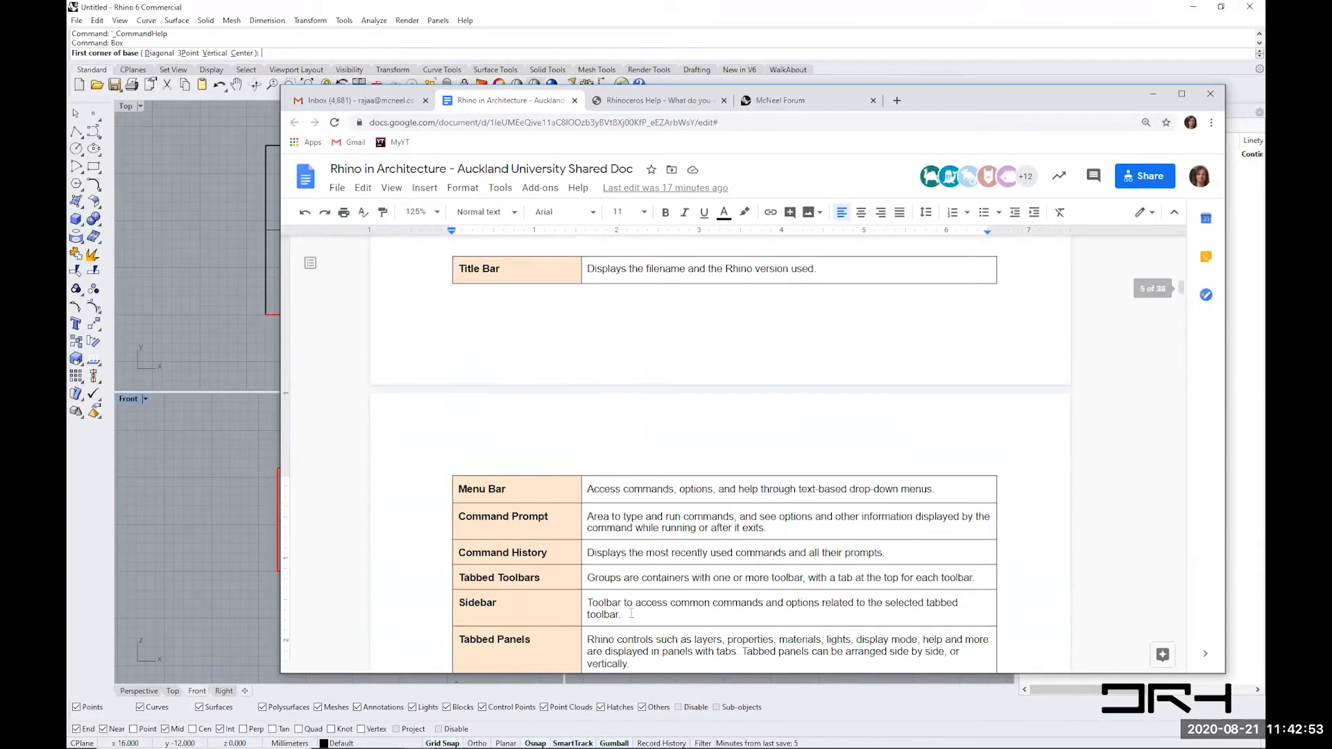
{"action": "scroll", "coordinate": [628, 496], "scroll_direction": "up", "scroll_amount": 5}
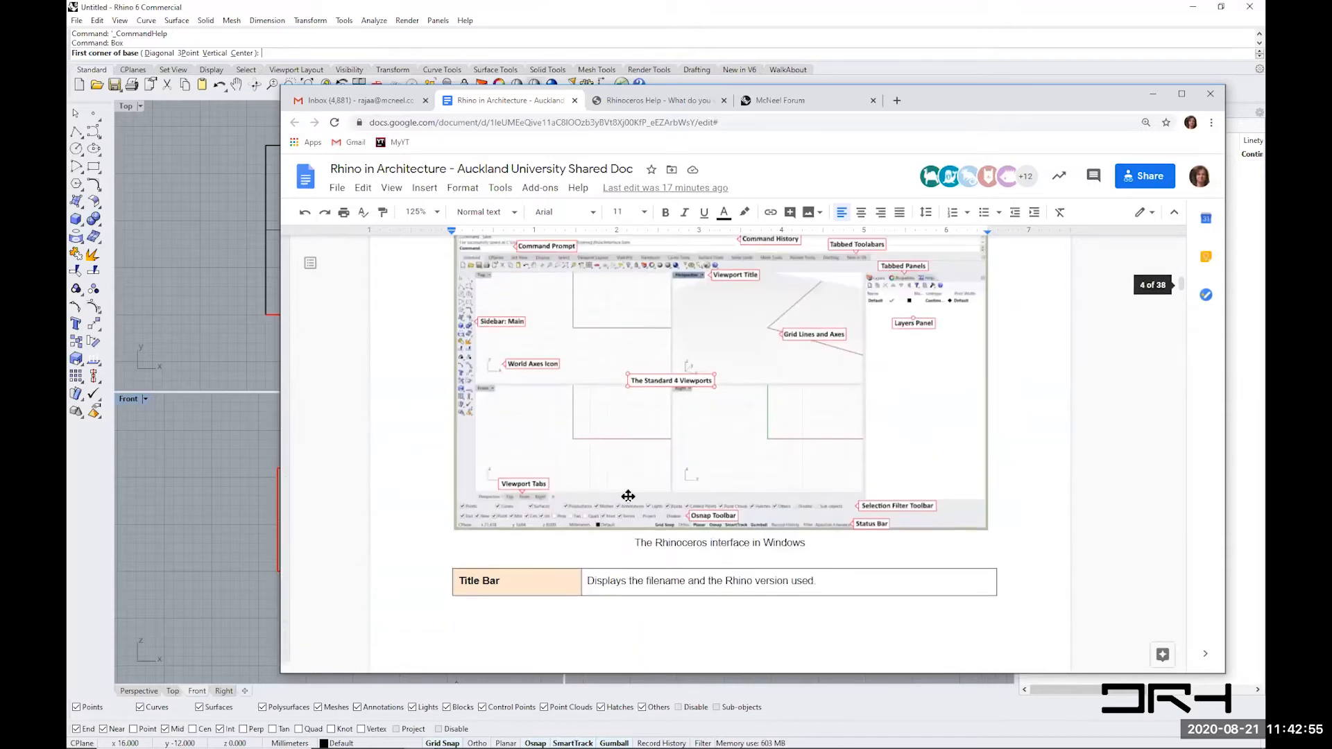
{"action": "scroll", "coordinate": [628, 496], "scroll_direction": "up", "scroll_amount": 1}
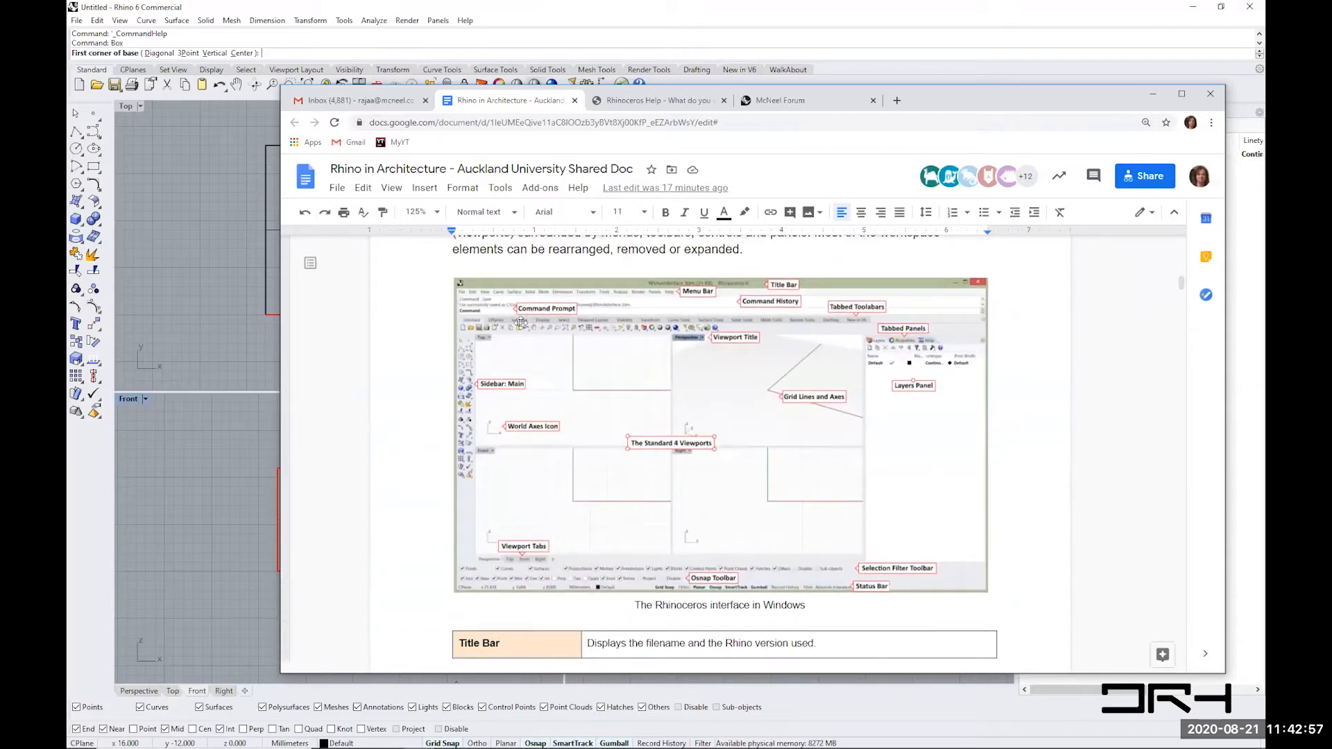
{"action": "left_click", "coordinate": [1255, 31]}
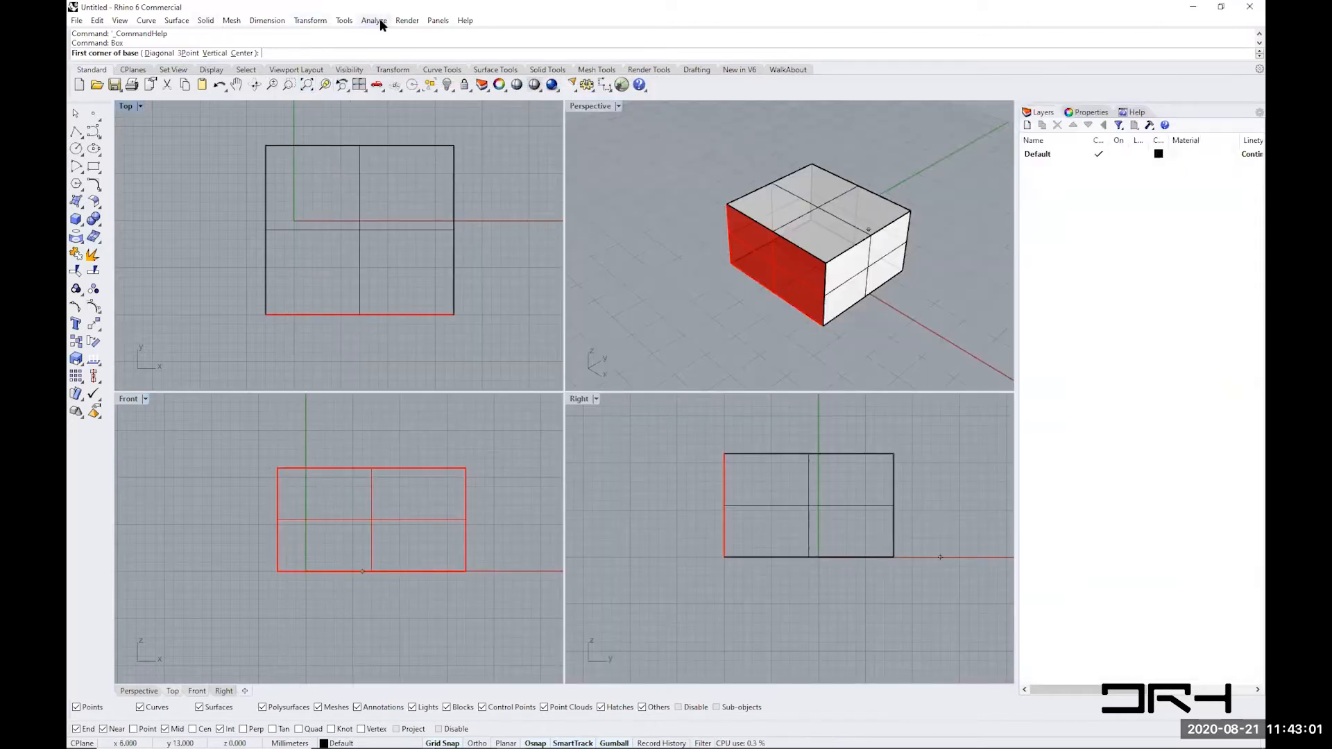
- Cancel the unfinished Box command
{"action": "left_click", "coordinate": [77, 23]}
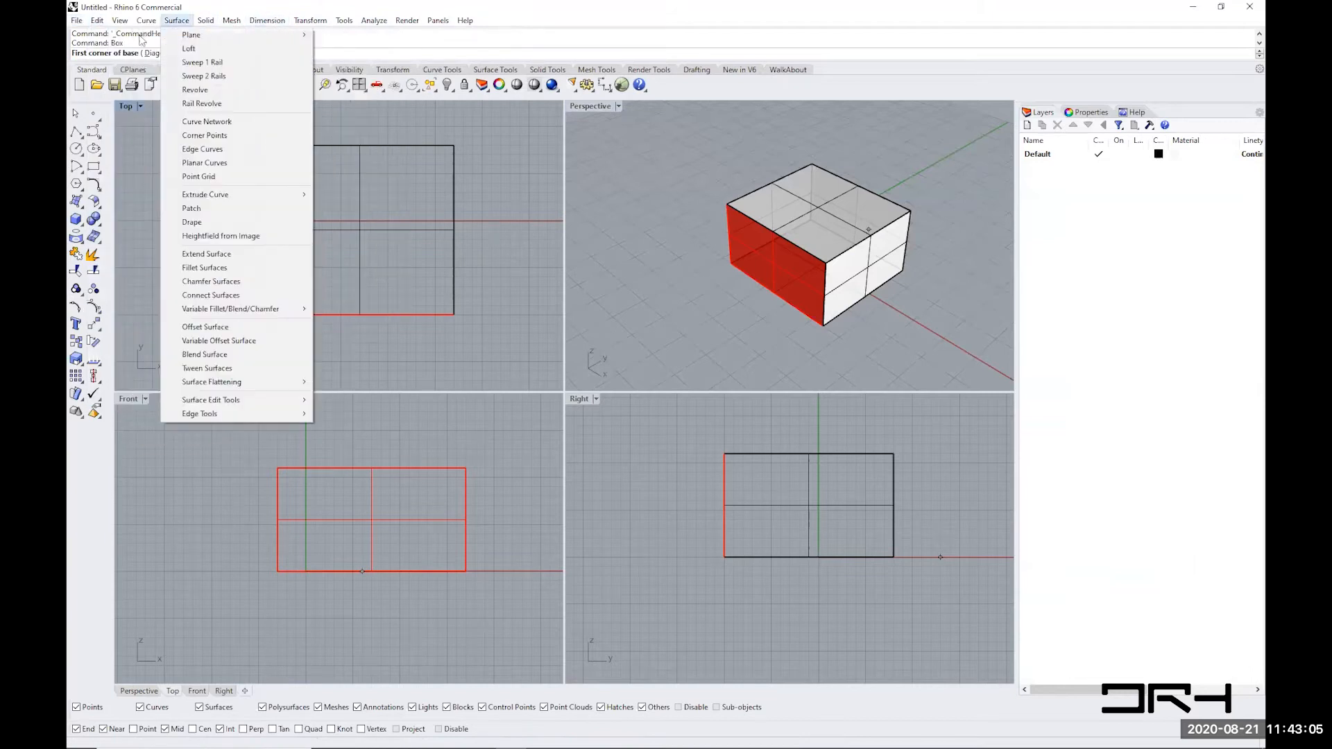
{"action": "left_click", "coordinate": [172, 46]}
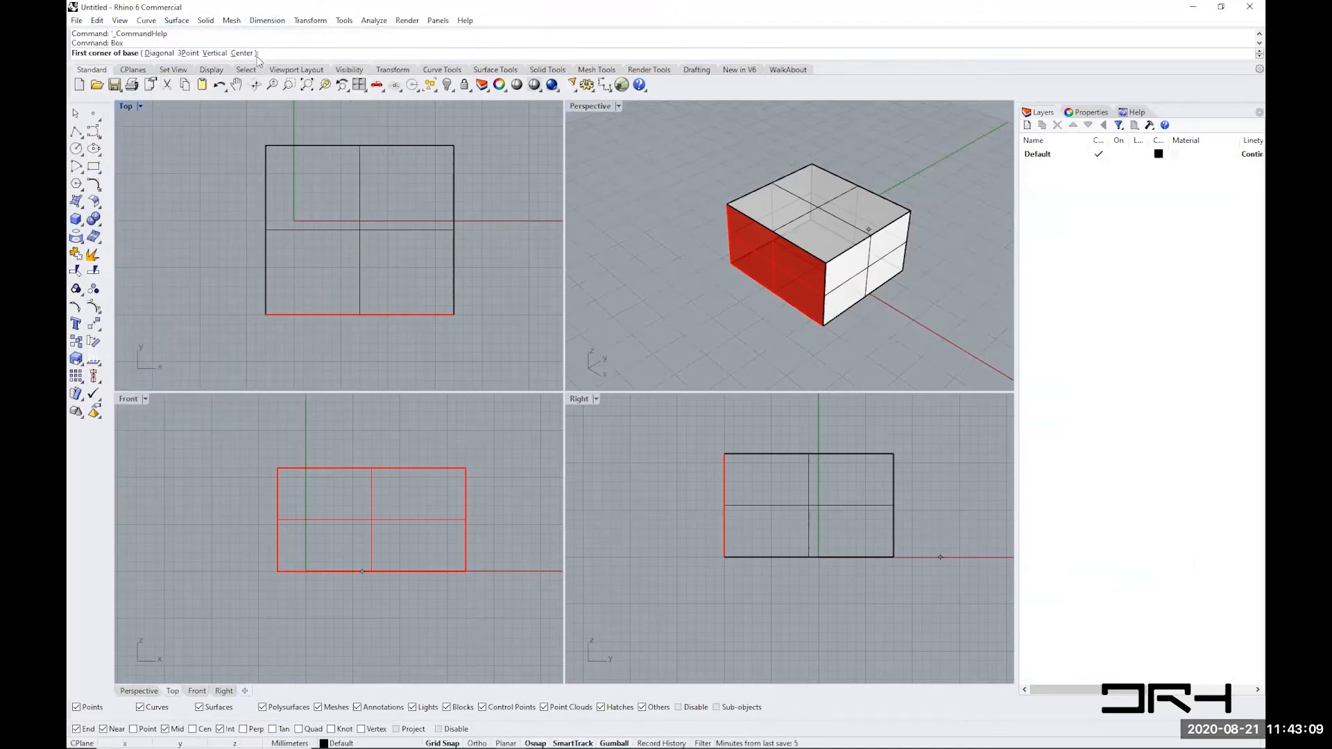
{"action": "key", "text": "Escape"}
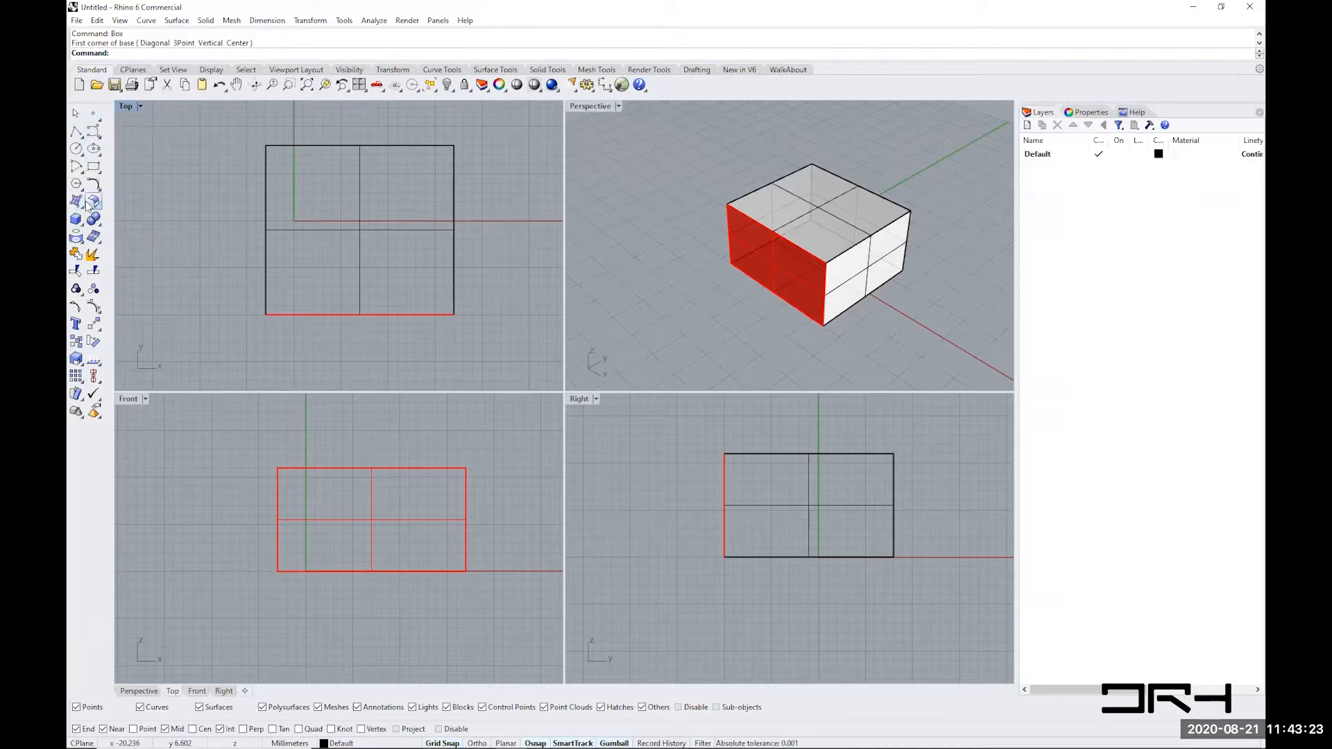
{"action": "left_click", "coordinate": [99, 158]}
- Narrow the docked panel area, detach the Layers panel as a floating window, and close it
{"action": "left_click_drag", "start_coordinate": [1017, 315], "coordinate": [1072, 330]}
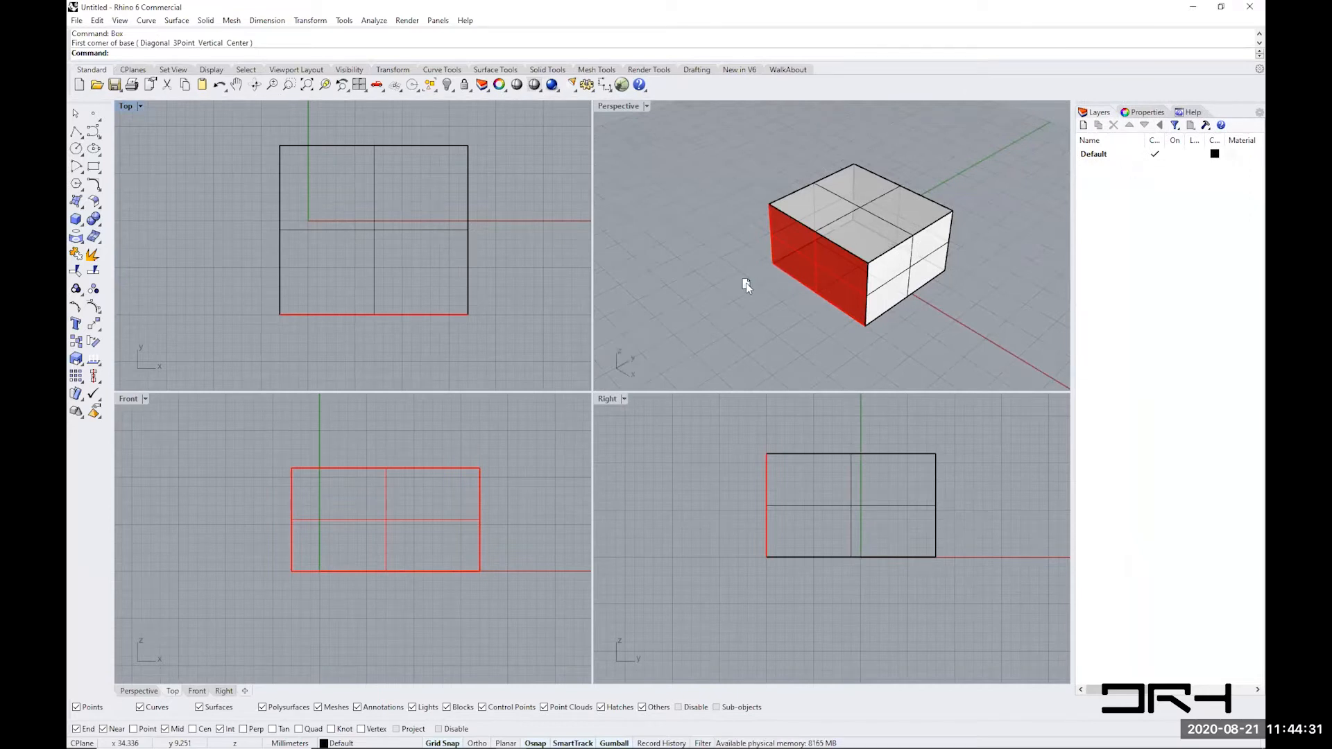
{"action": "left_click_drag", "start_coordinate": [746, 282], "coordinate": [753, 291]}
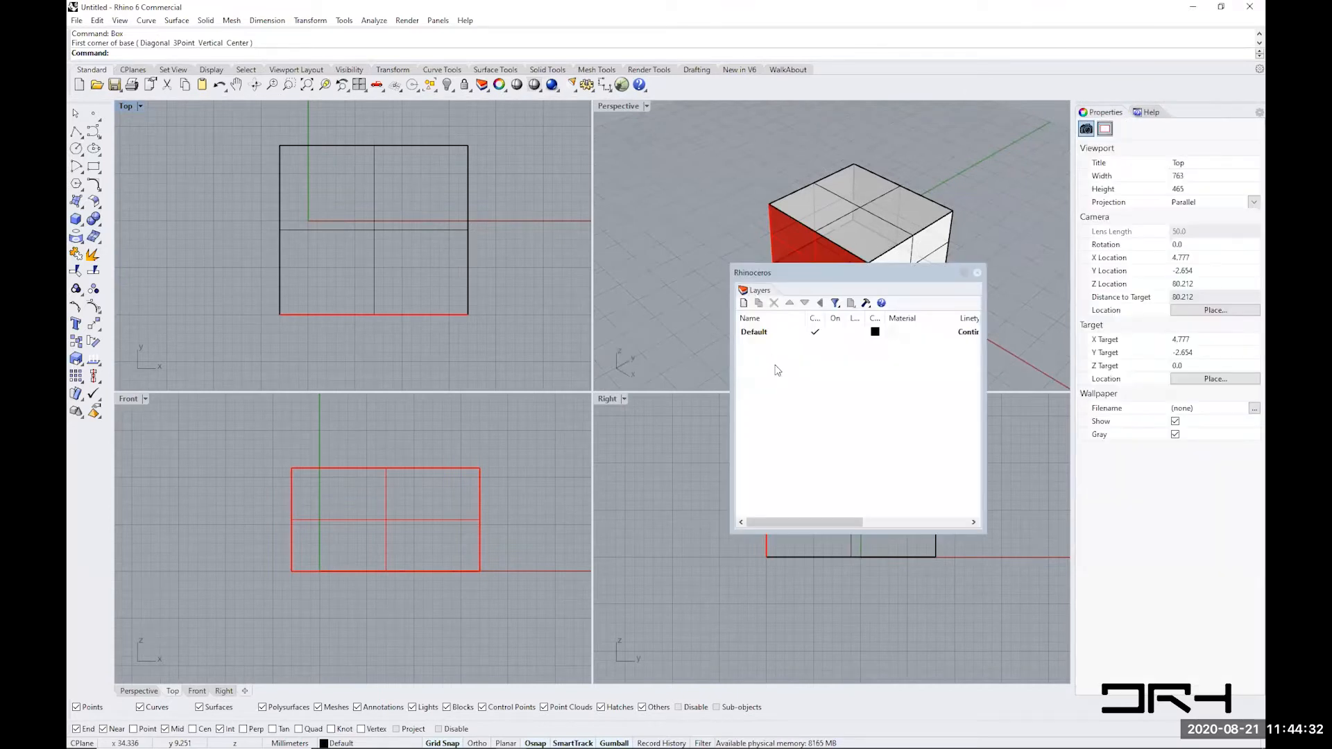
{"action": "left_click", "coordinate": [977, 272]}
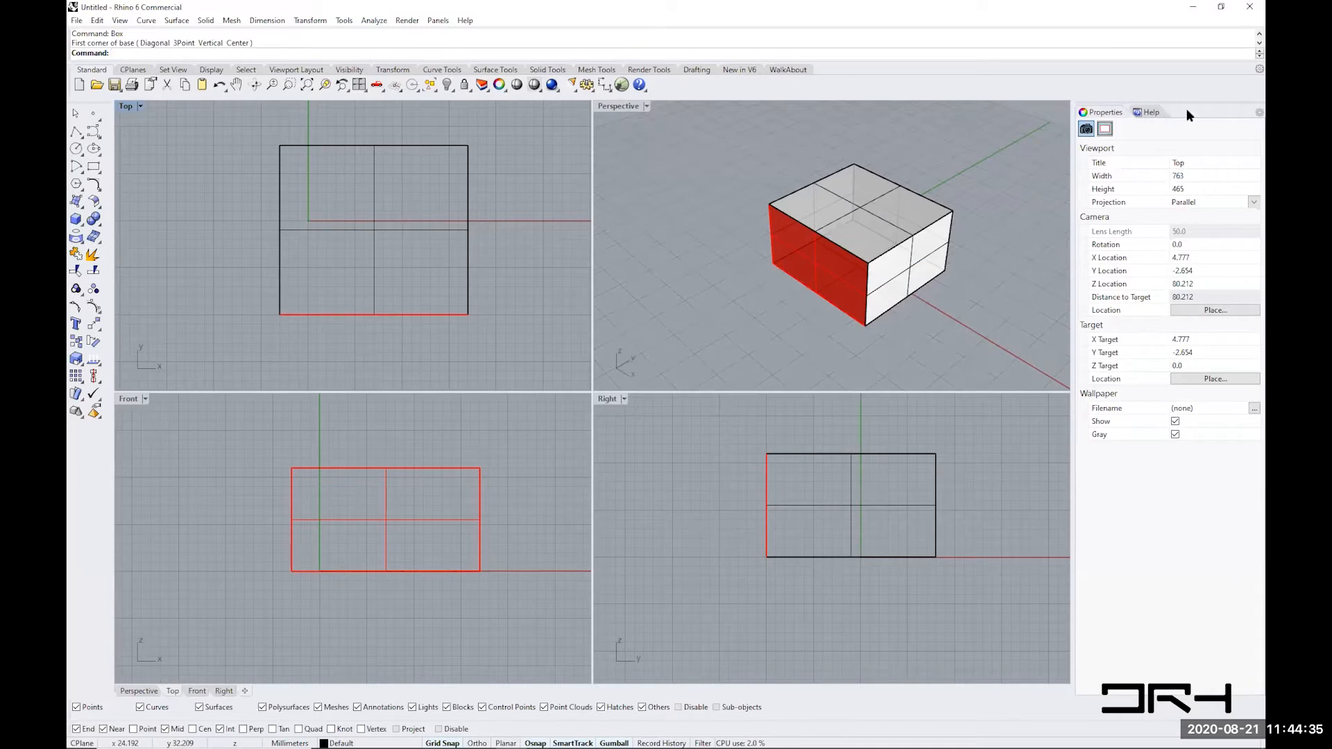
- Hide the Help and Properties panels so the viewports fill the full width, and make Perspective the active viewport
{"action": "right_click", "coordinate": [1195, 109]}
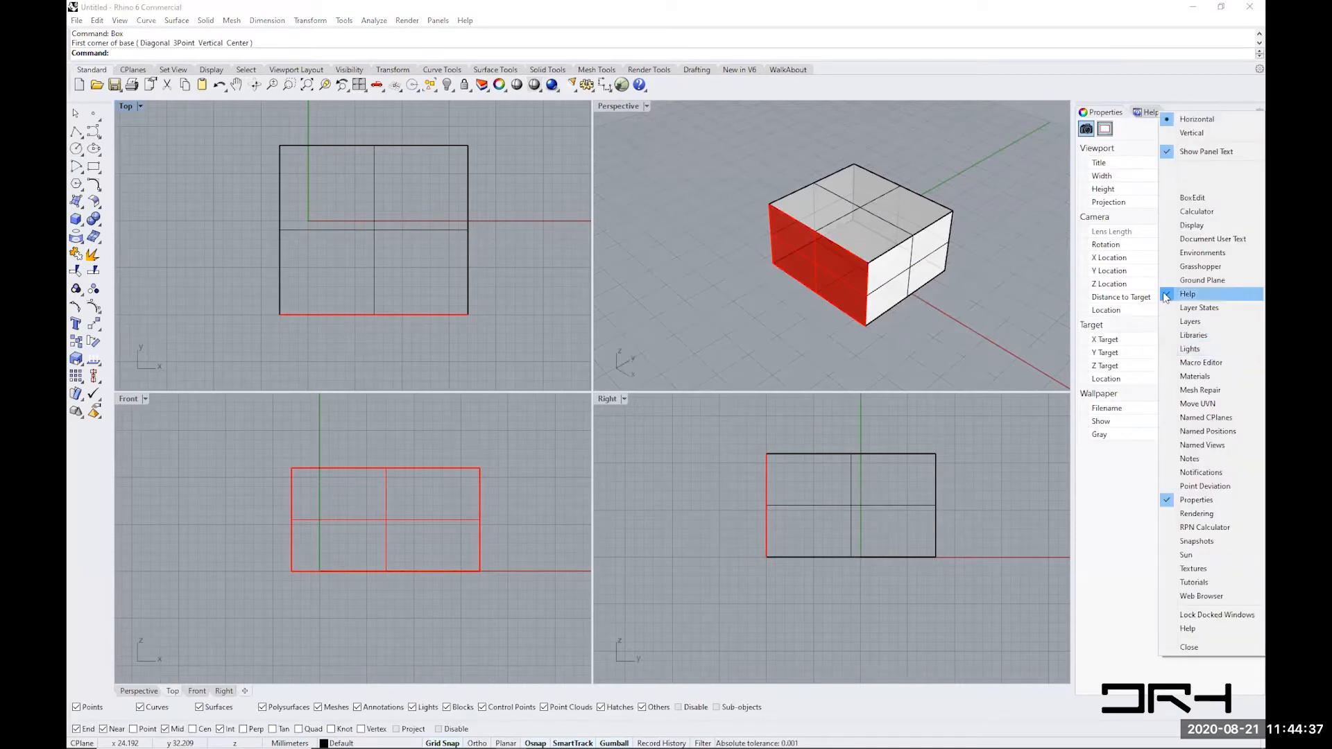
{"action": "left_click", "coordinate": [1188, 294]}
{"action": "left_click", "coordinate": [1136, 111]}
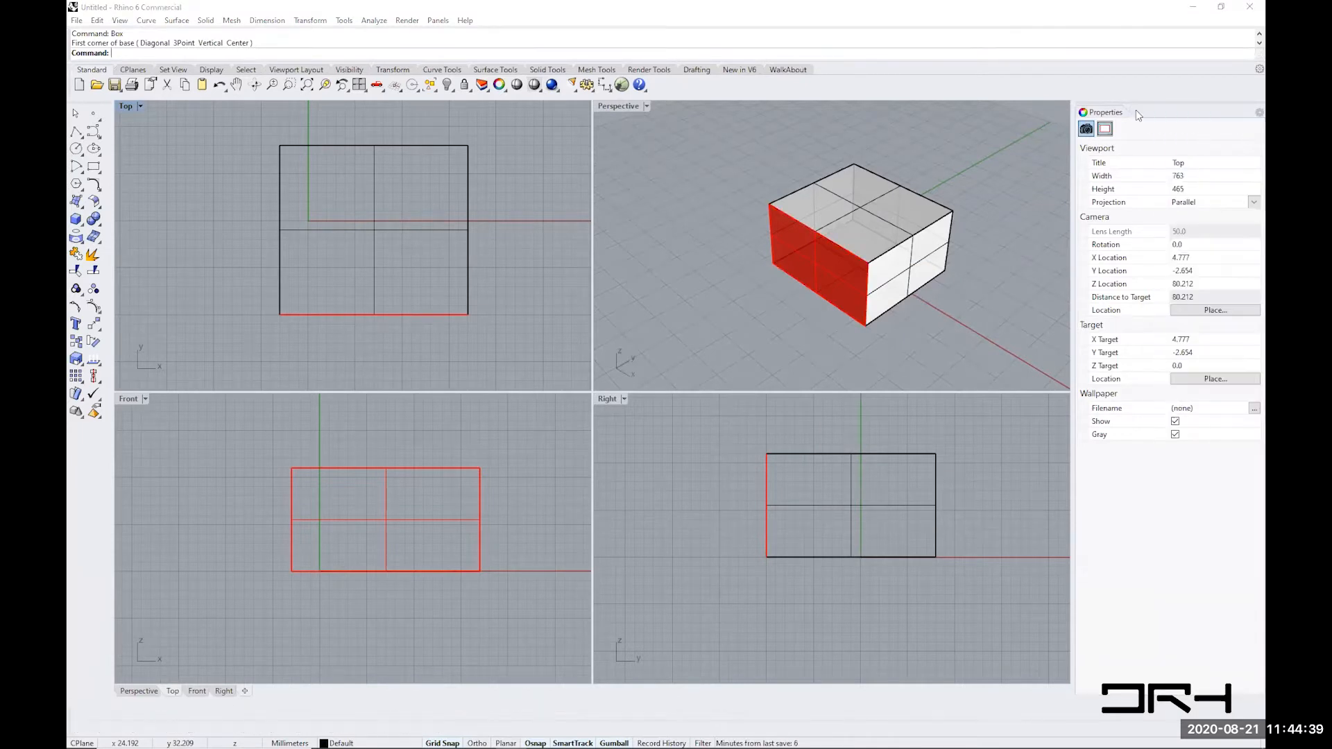
{"action": "right_click", "coordinate": [1136, 111]}
{"action": "left_click", "coordinate": [1174, 499]}
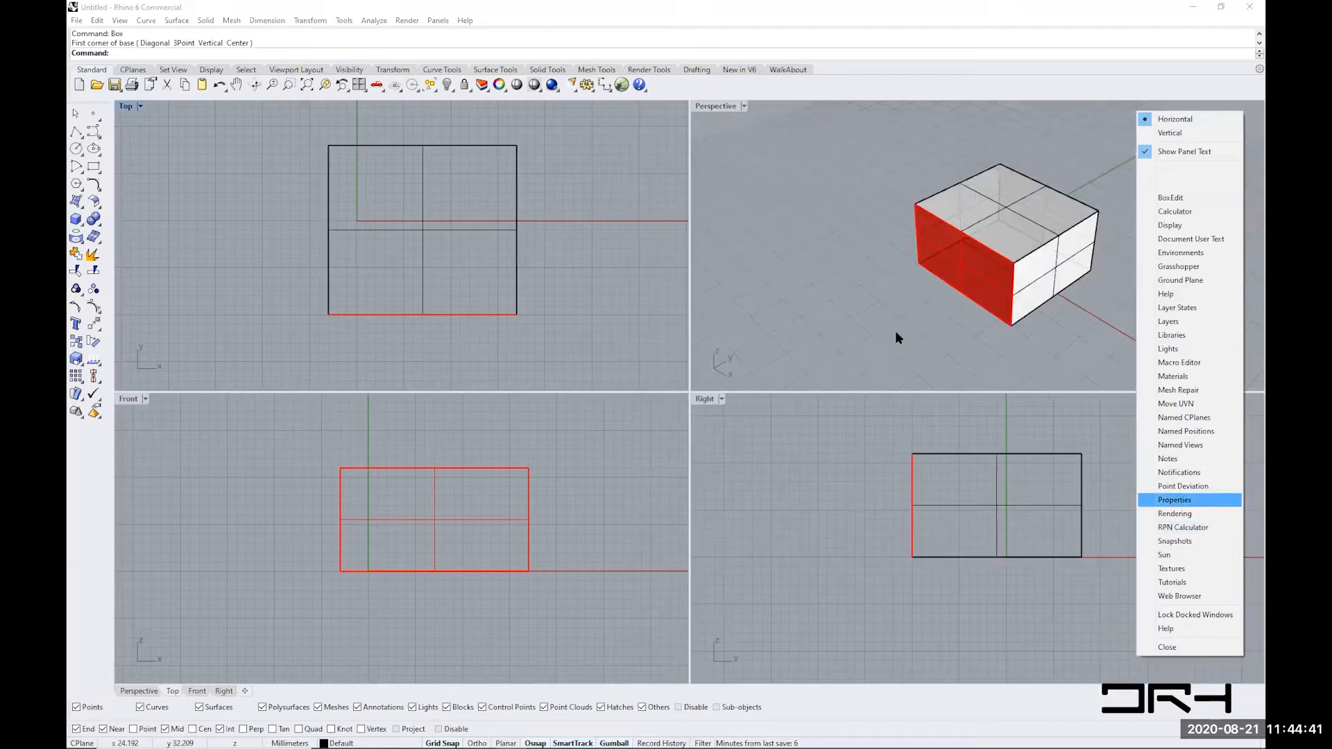
{"action": "left_click", "coordinate": [756, 313]}
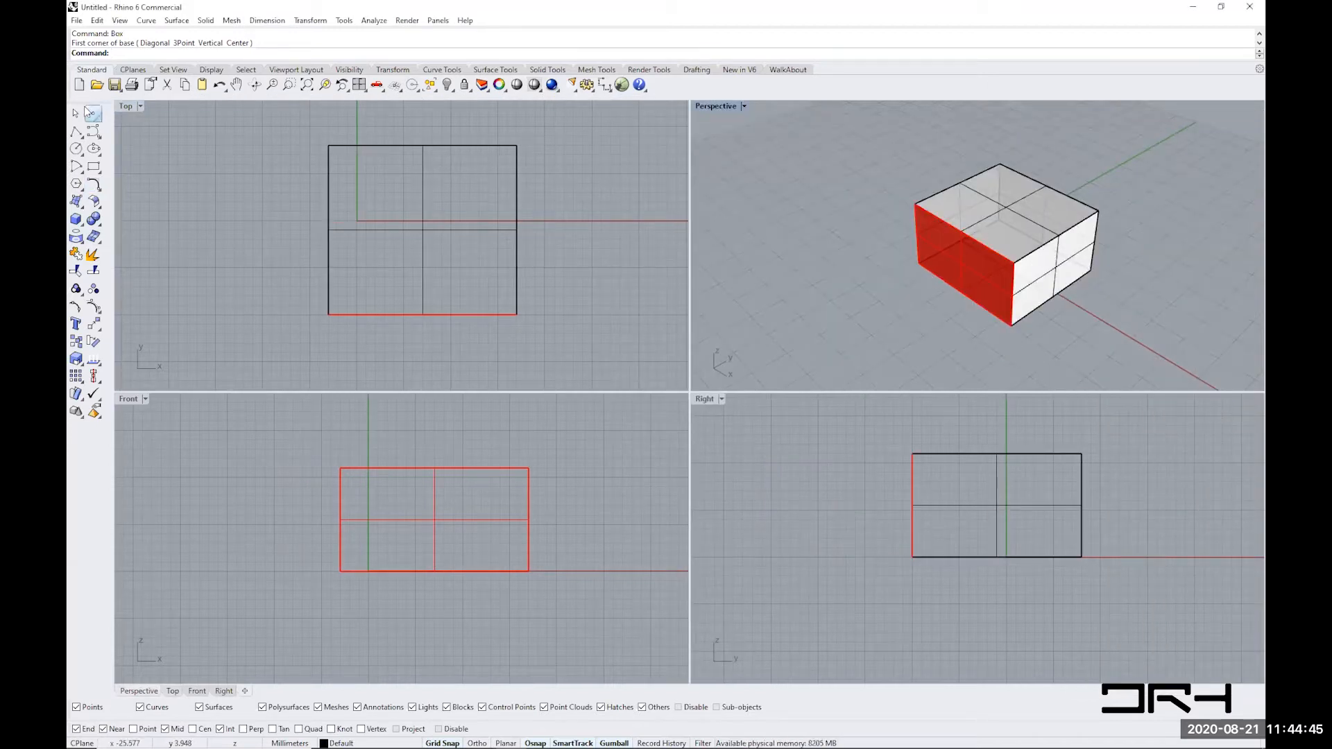
{"action": "left_click_drag", "start_coordinate": [90, 108], "coordinate": [74, 132]}
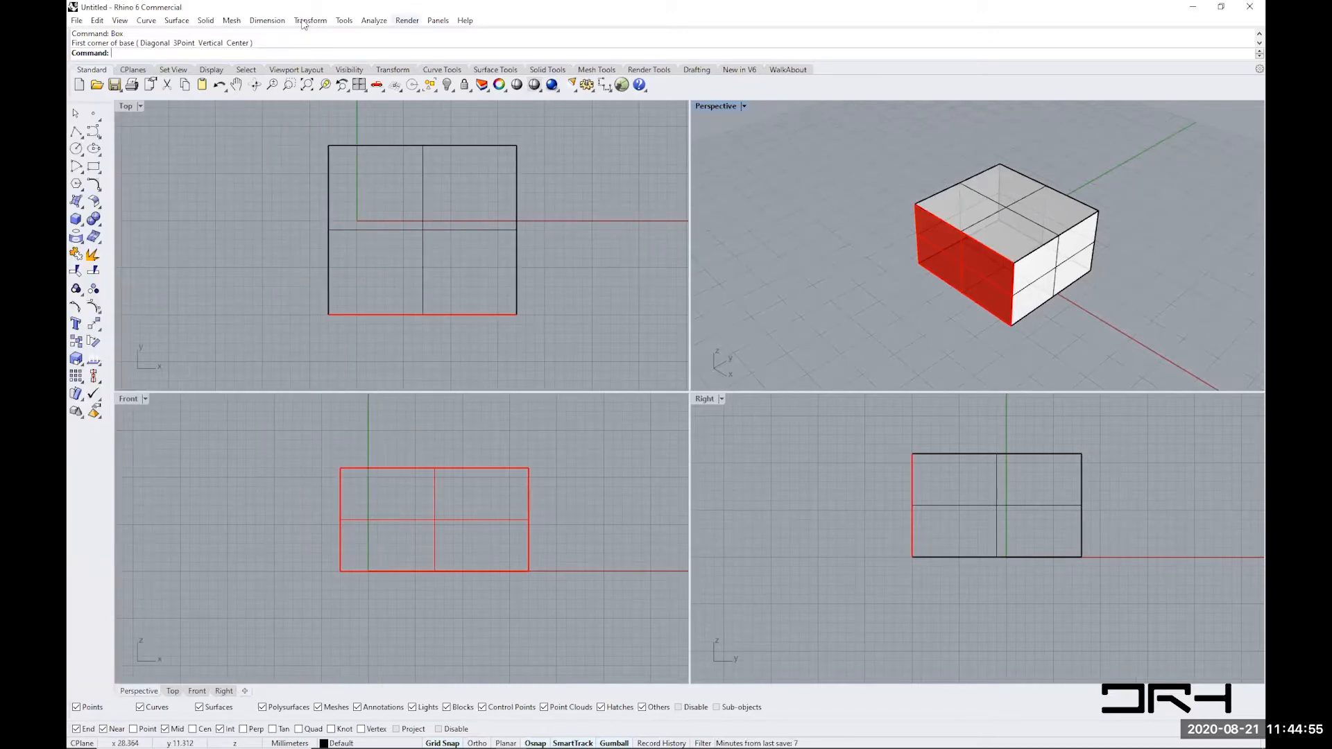
{"action": "left_click_drag", "start_coordinate": [69, 70], "coordinate": [208, 69]}
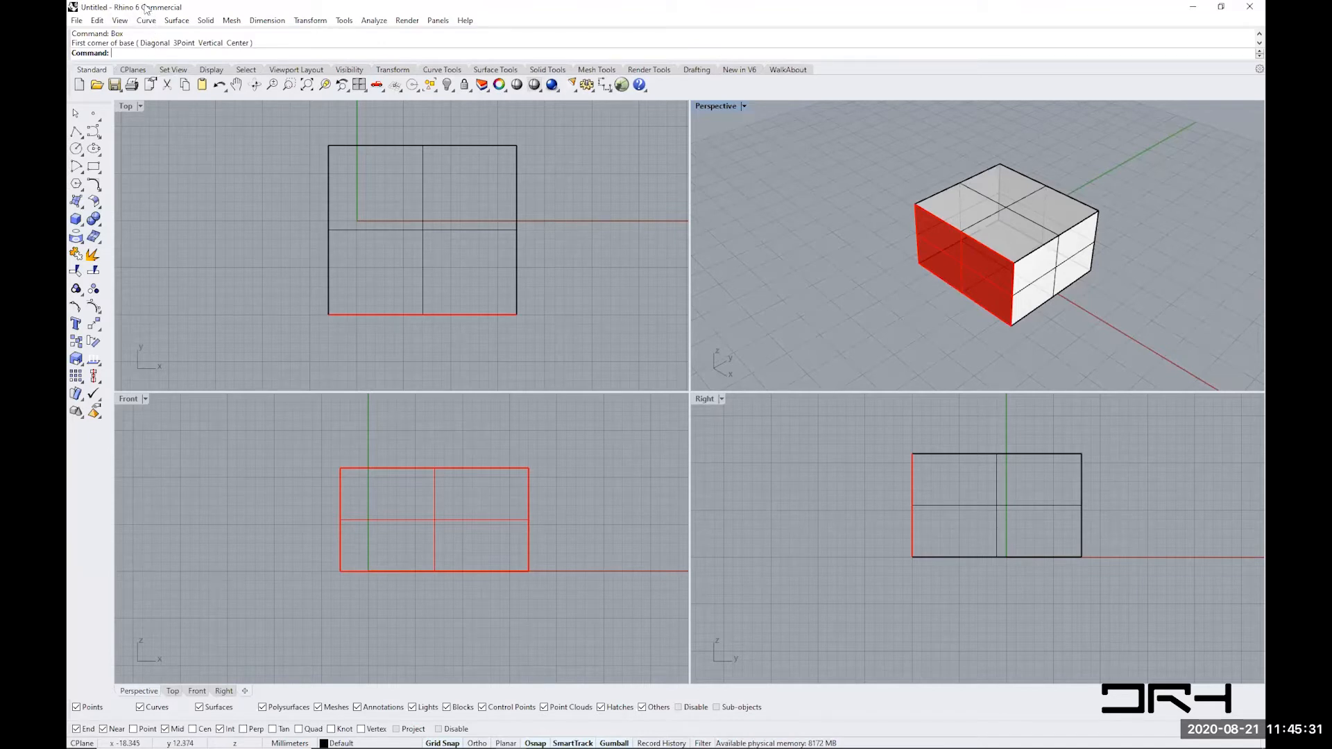
{"action": "left_click", "coordinate": [77, 20]}
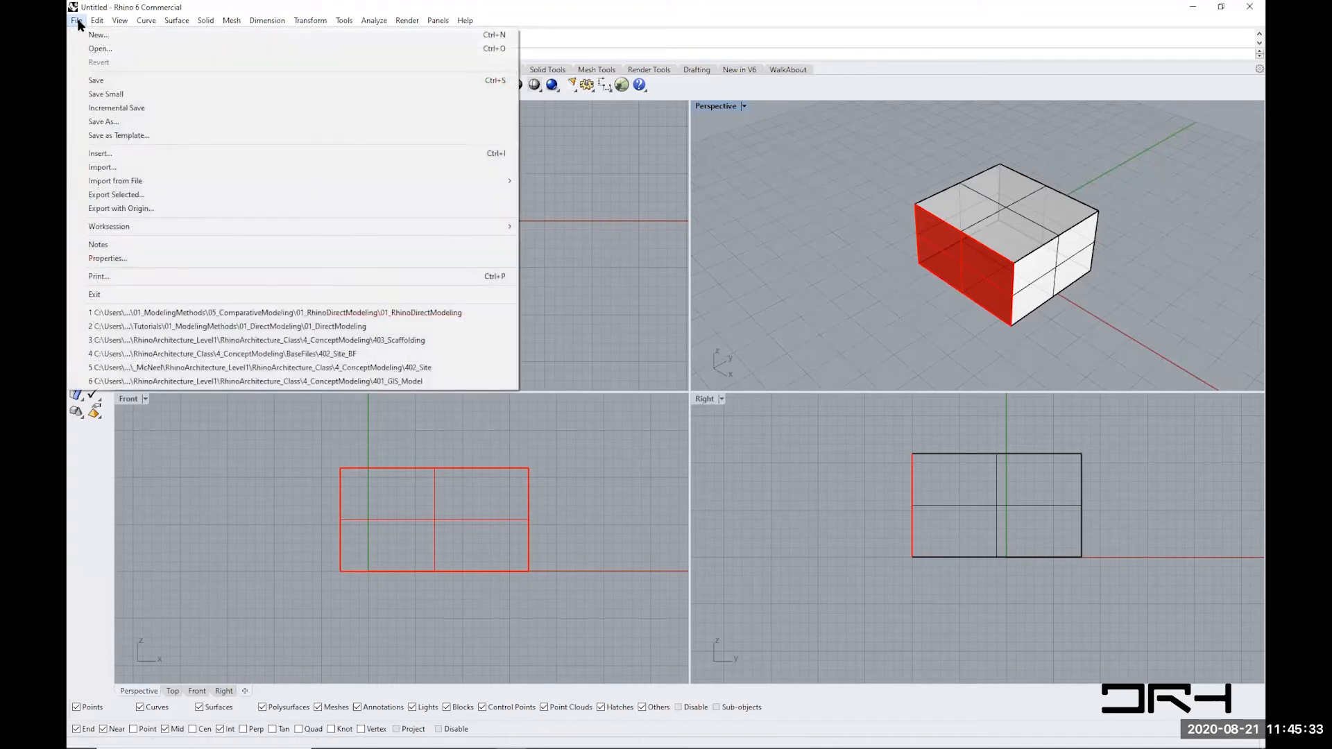
{"action": "mouse_move", "coordinate": [114, 24]}
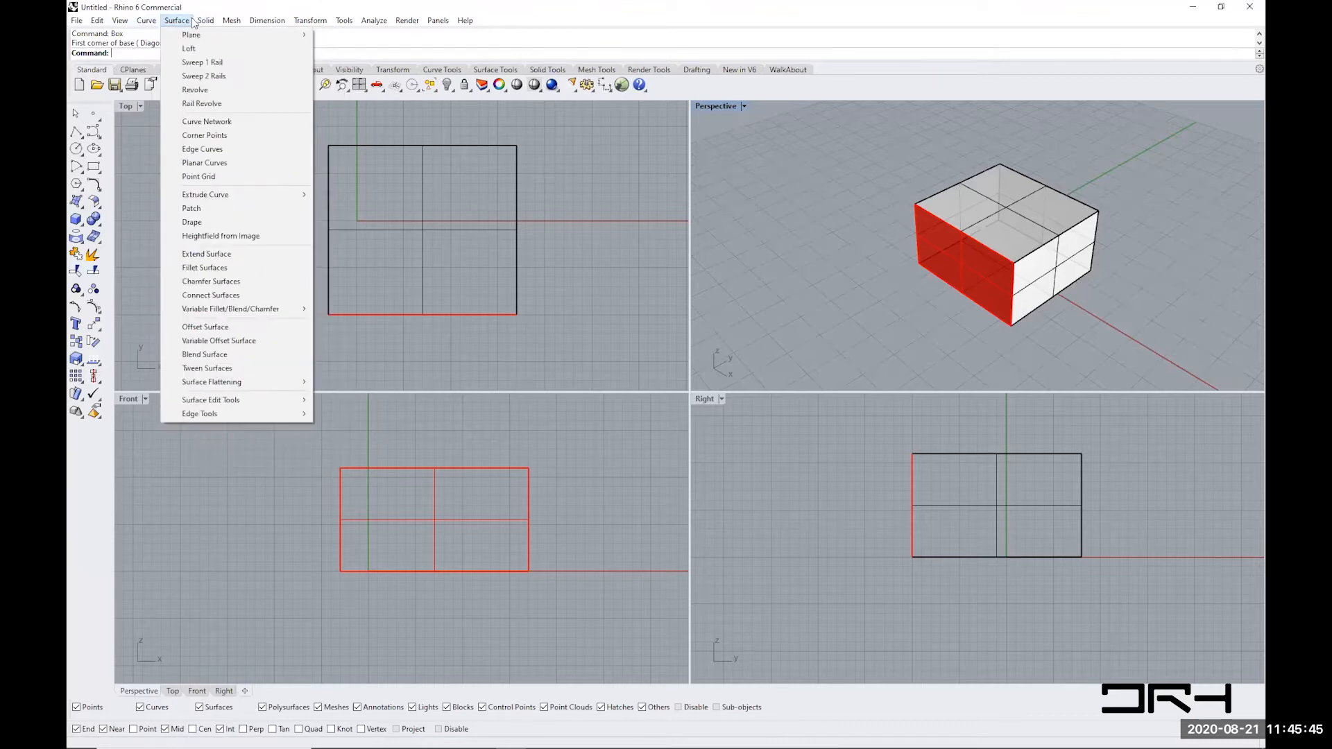
- Window-select all surfaces of the box in the Perspective viewport and clear the selection
{"action": "left_click", "coordinate": [205, 20]}
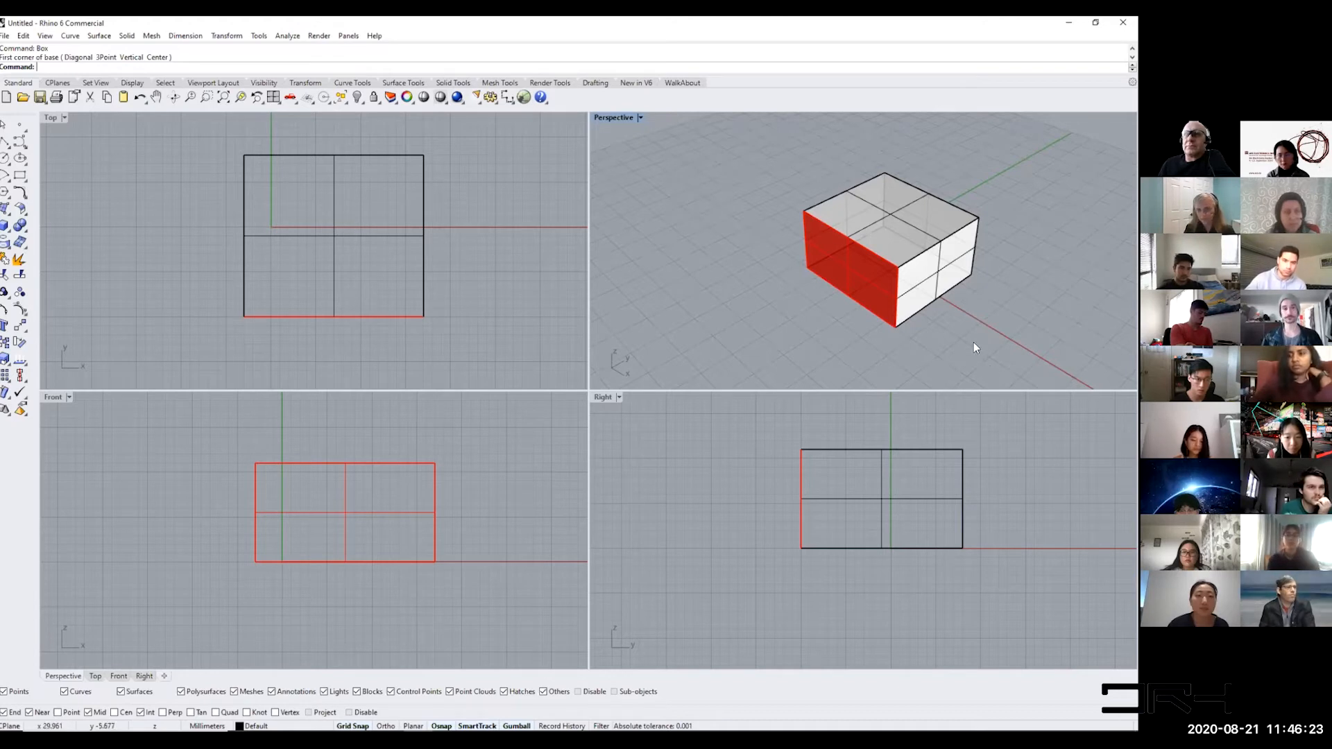
{"action": "left_click_drag", "start_coordinate": [972, 342], "coordinate": [756, 141]}
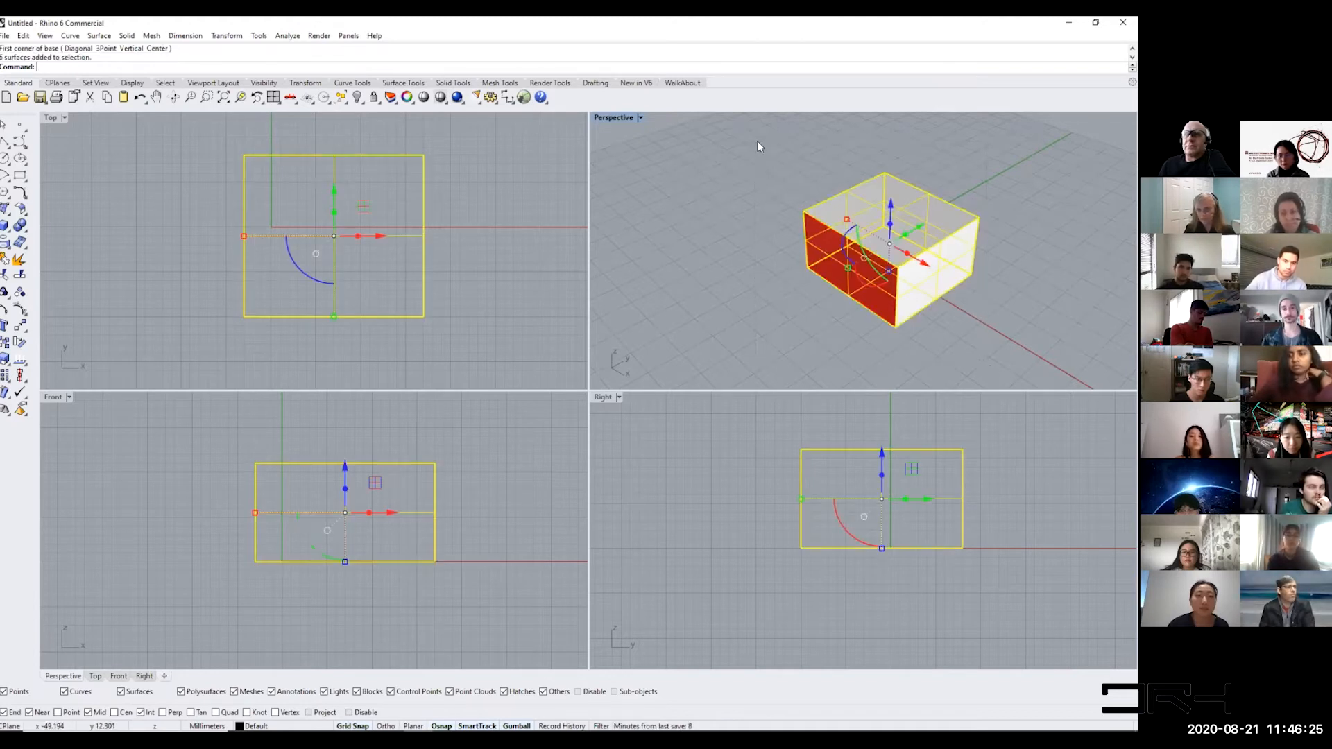
{"action": "left_click", "coordinate": [741, 226]}
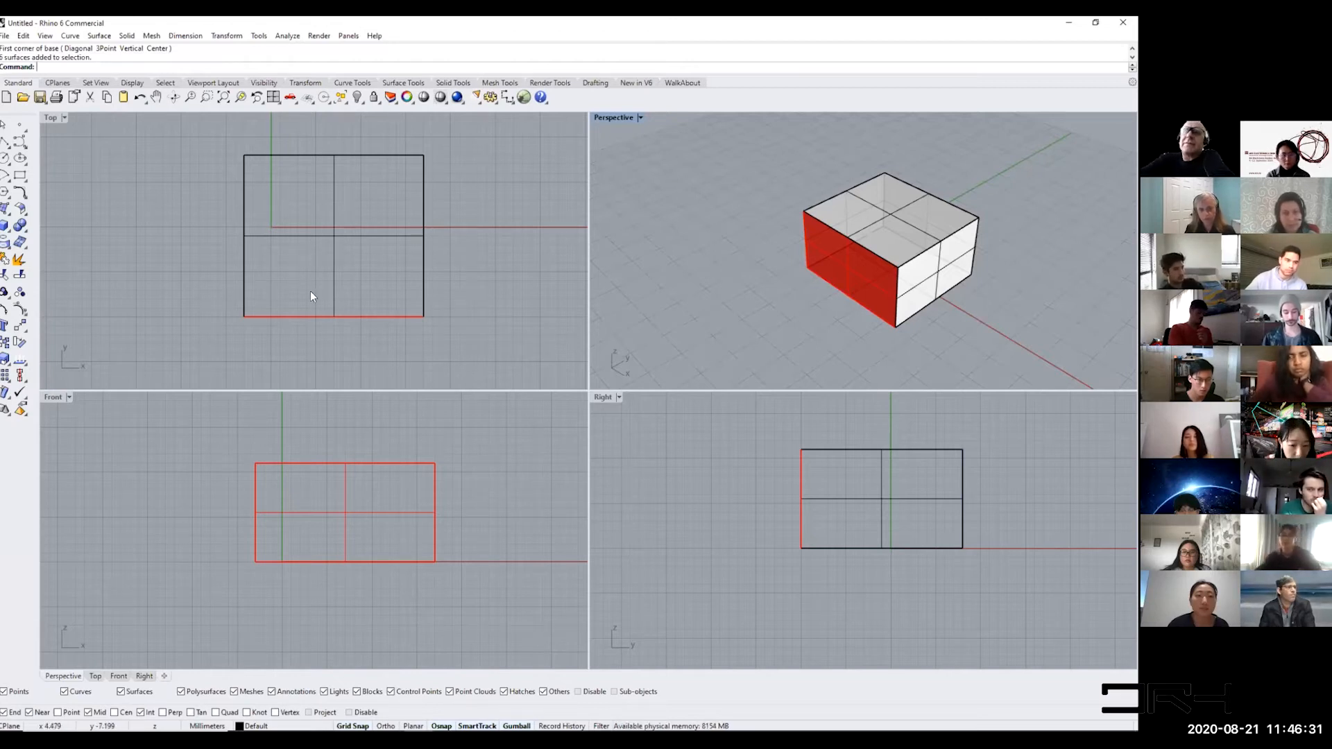
- Select the box's top surface from the overlapping surfaces in the Top viewport, turn the Gumball off, and clear the selection
{"action": "left_click", "coordinate": [281, 235]}
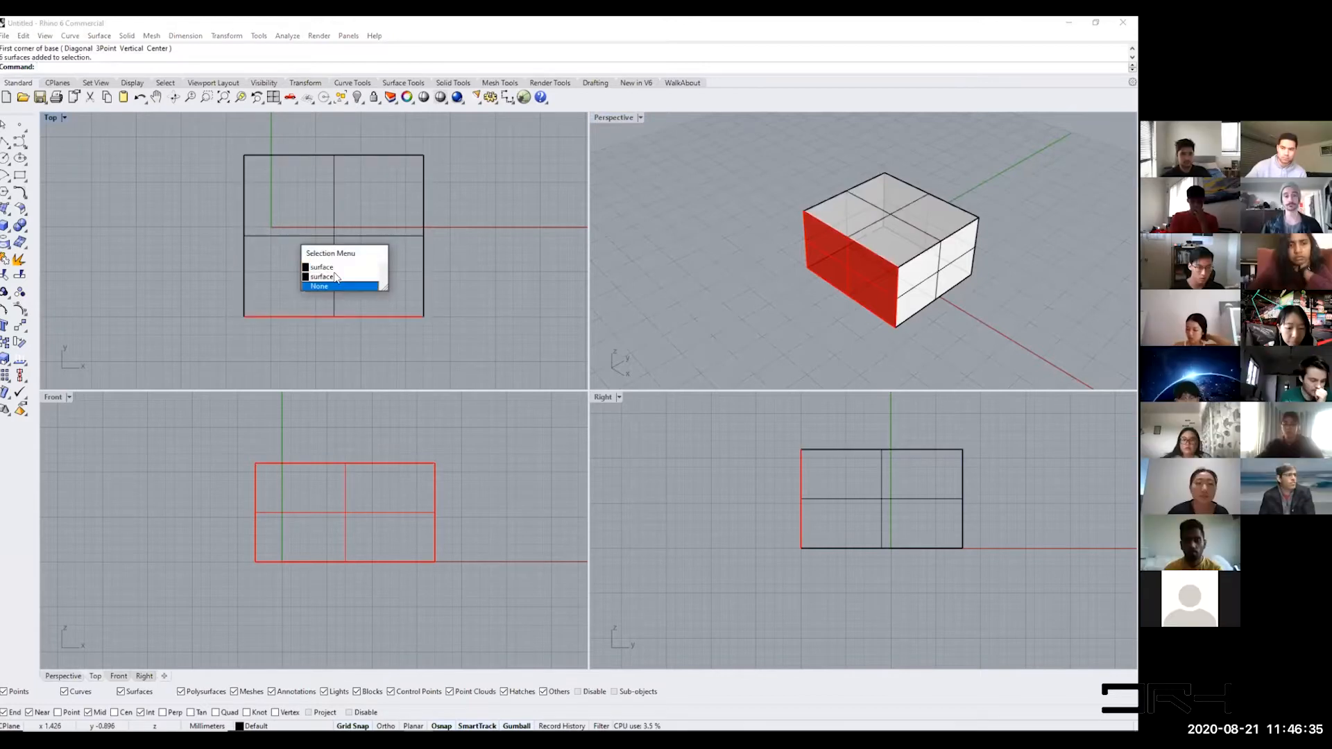
{"action": "left_click", "coordinate": [334, 268]}
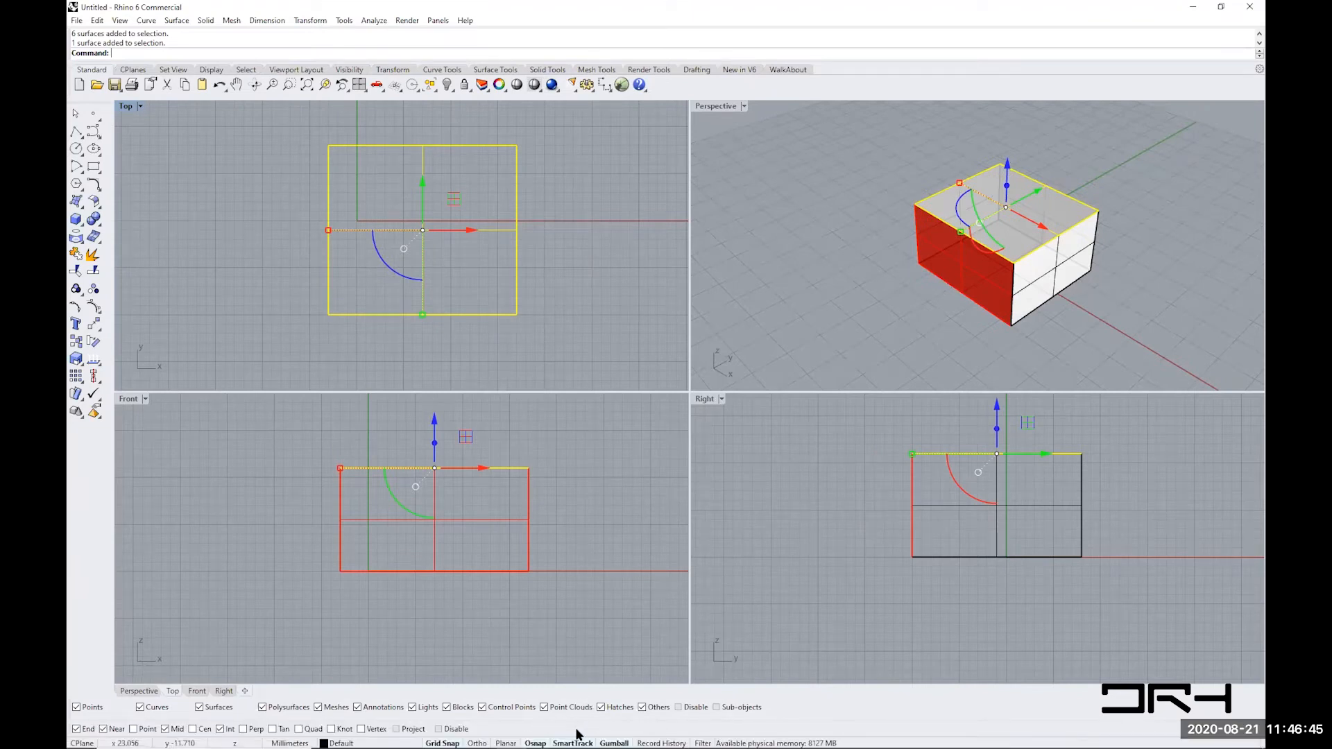
{"action": "left_click", "coordinate": [618, 732]}
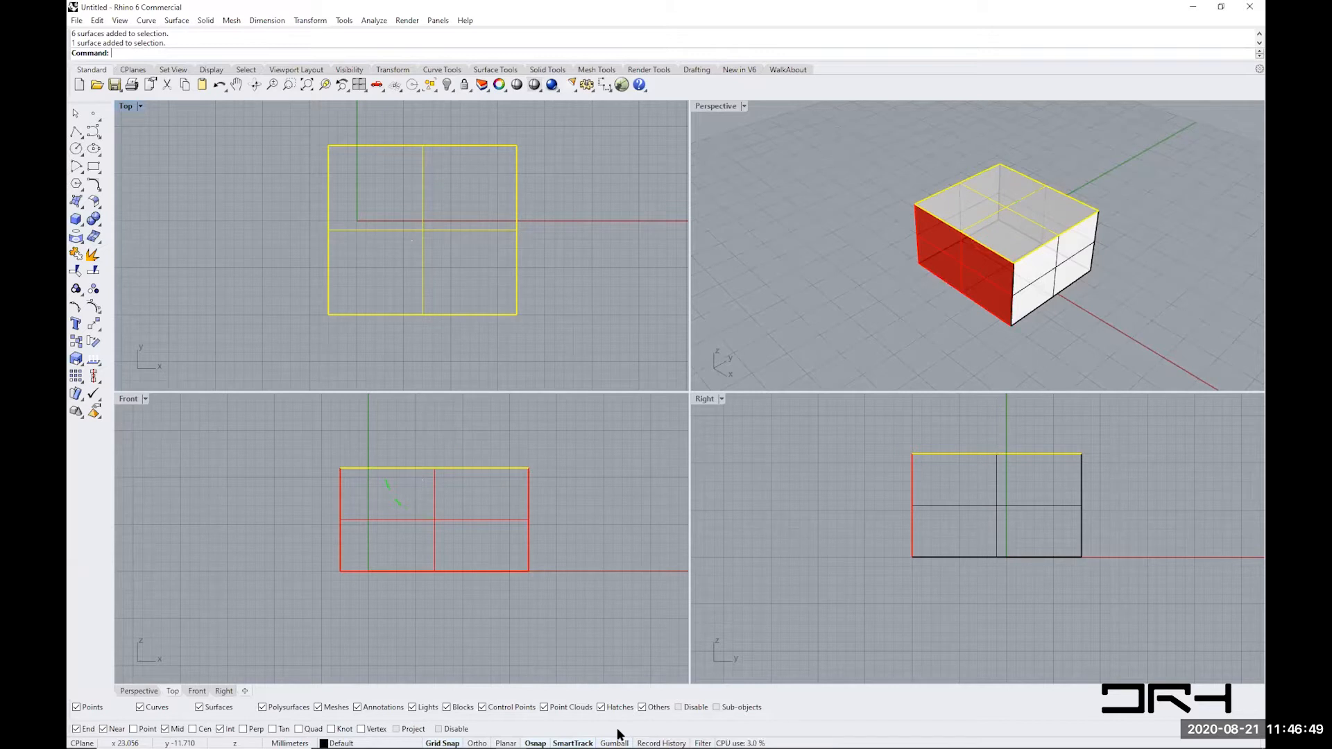
{"action": "left_click", "coordinate": [618, 732]}
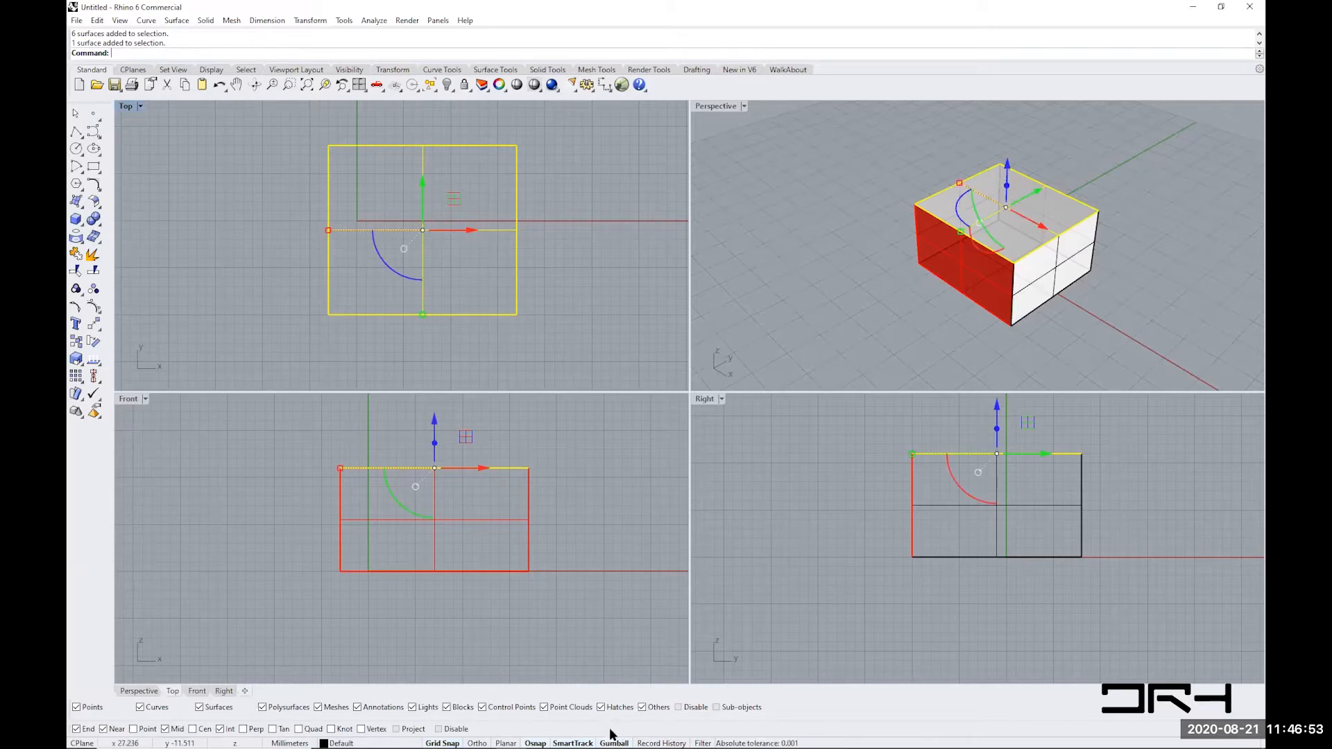
{"action": "left_click", "coordinate": [614, 734]}
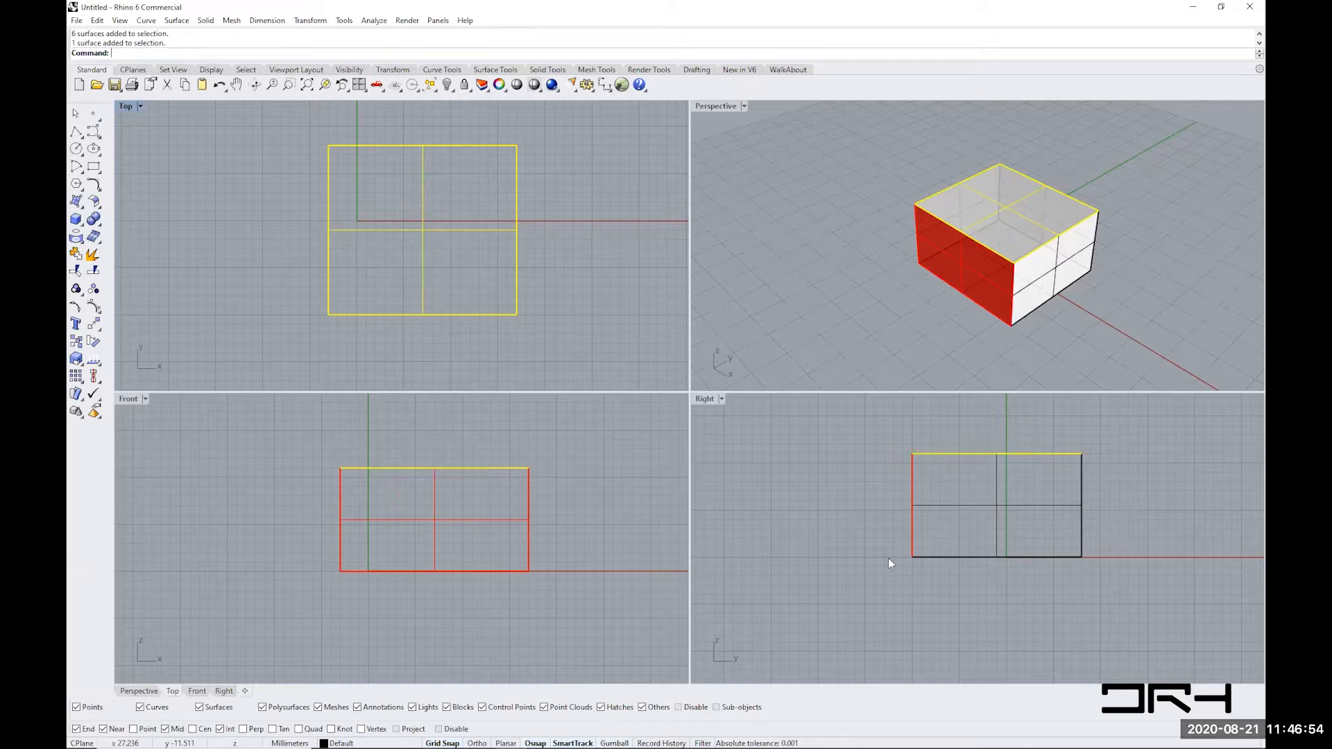
{"action": "left_click", "coordinate": [847, 221]}
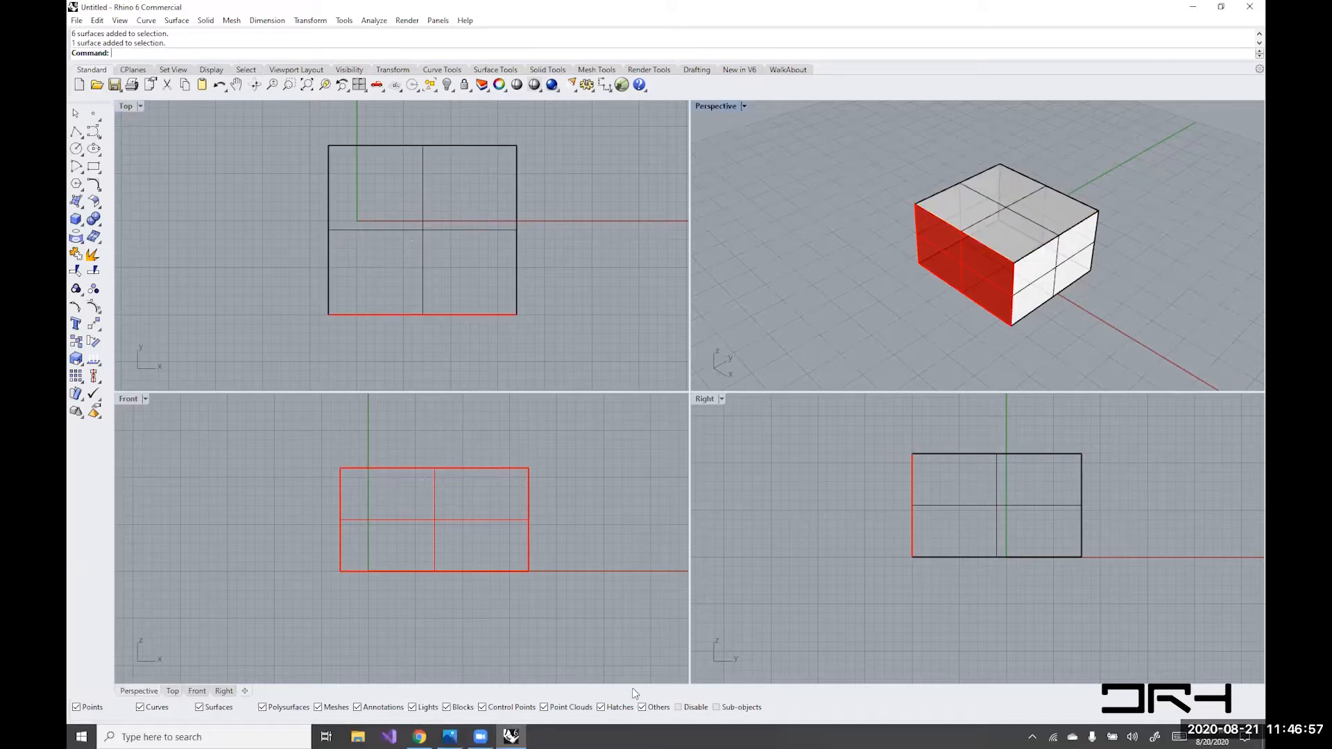
- Select the box's top and adjacent white side surfaces together, move them away from the box in Perspective, and undo the move
{"action": "left_click", "coordinate": [1001, 205], "text": "ctrl+shift"}
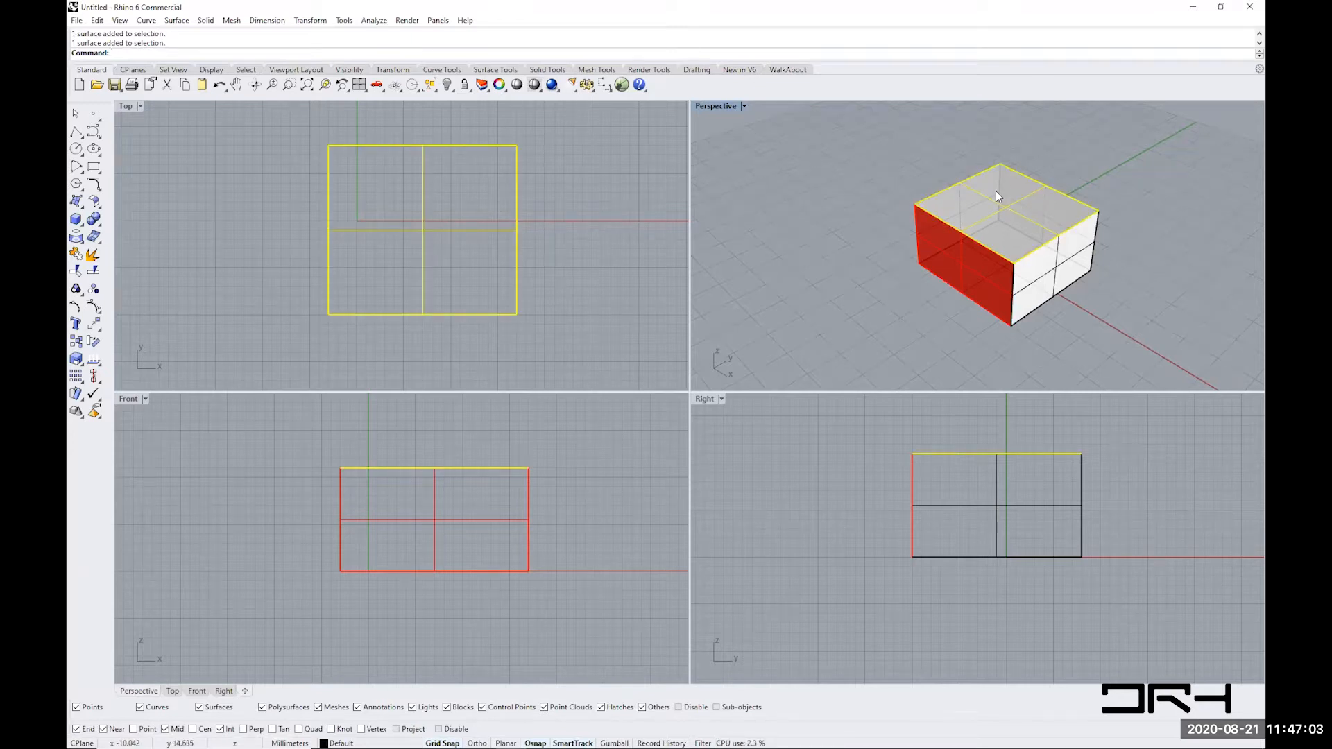
{"action": "left_click", "coordinate": [1051, 276], "text": "ctrl+shift"}
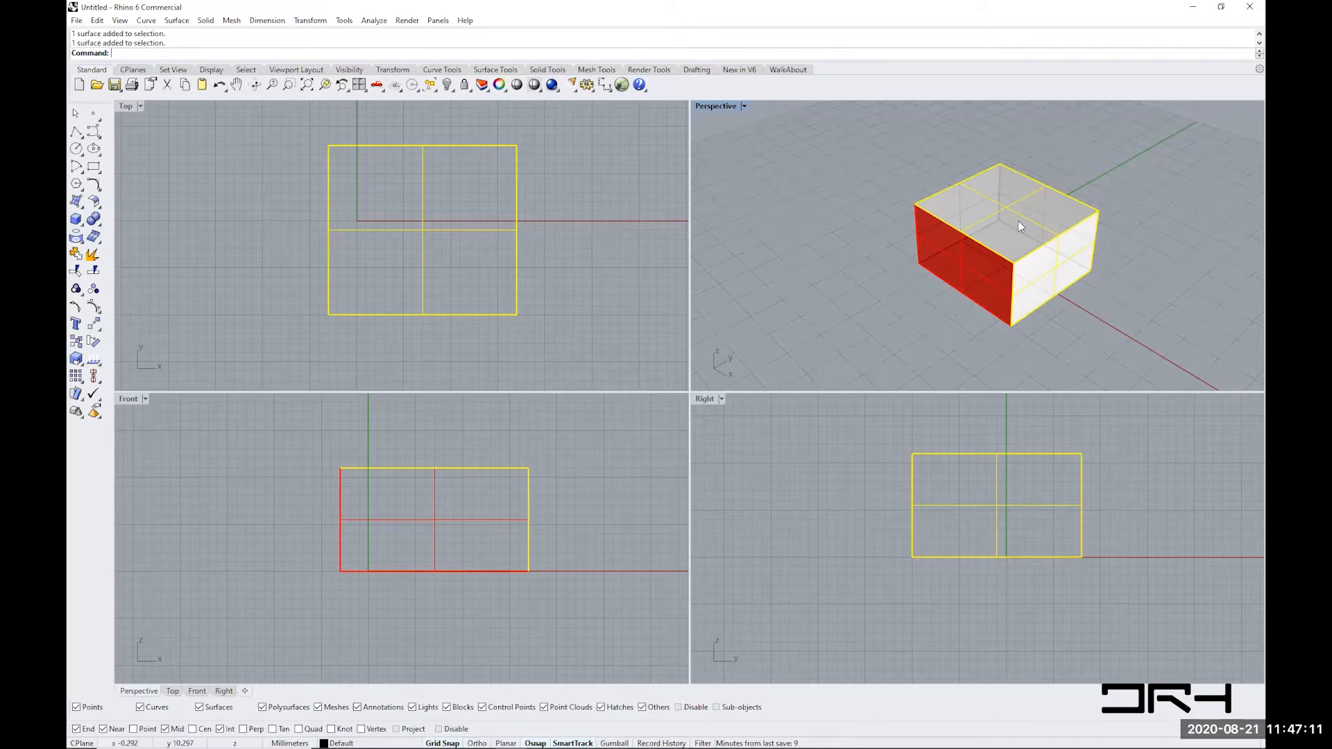
{"action": "left_click_drag", "start_coordinate": [1008, 207], "coordinate": [822, 208]}
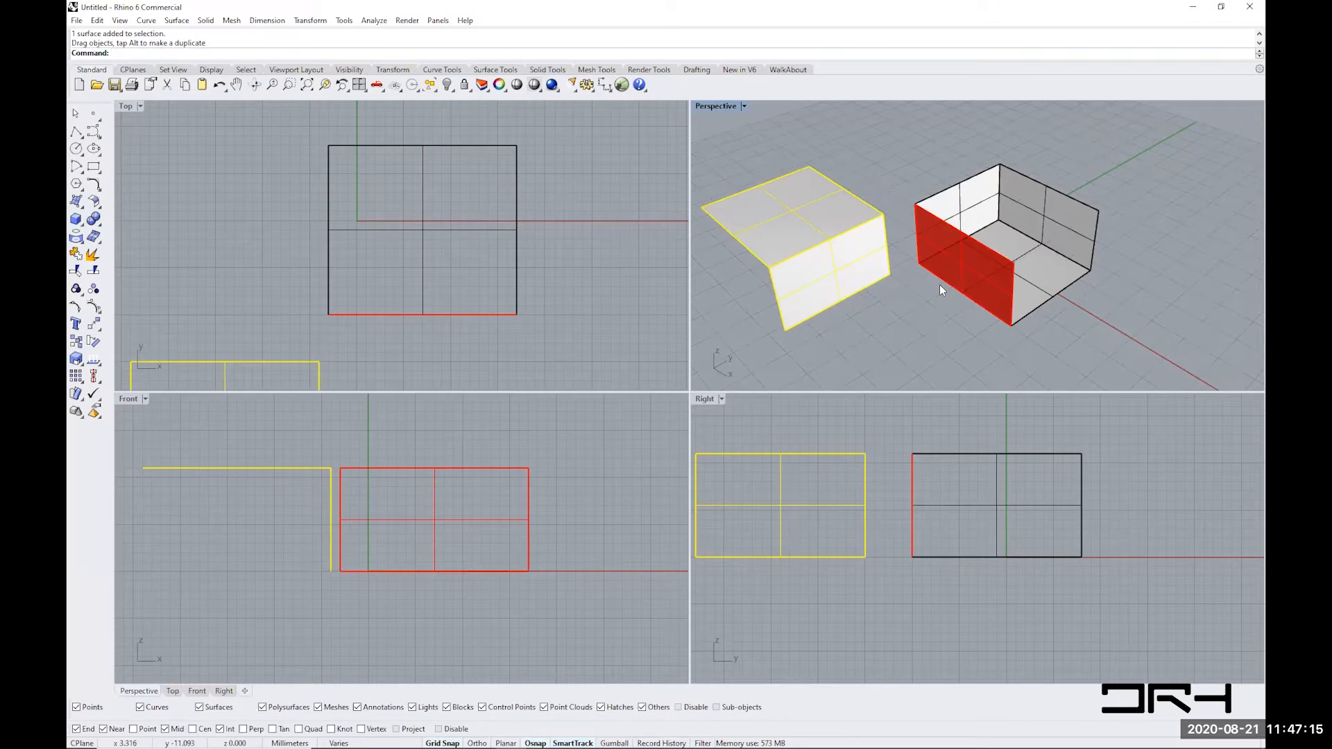
{"action": "key", "text": "ctrl+z"}
{"action": "left_click", "coordinate": [1098, 294]}
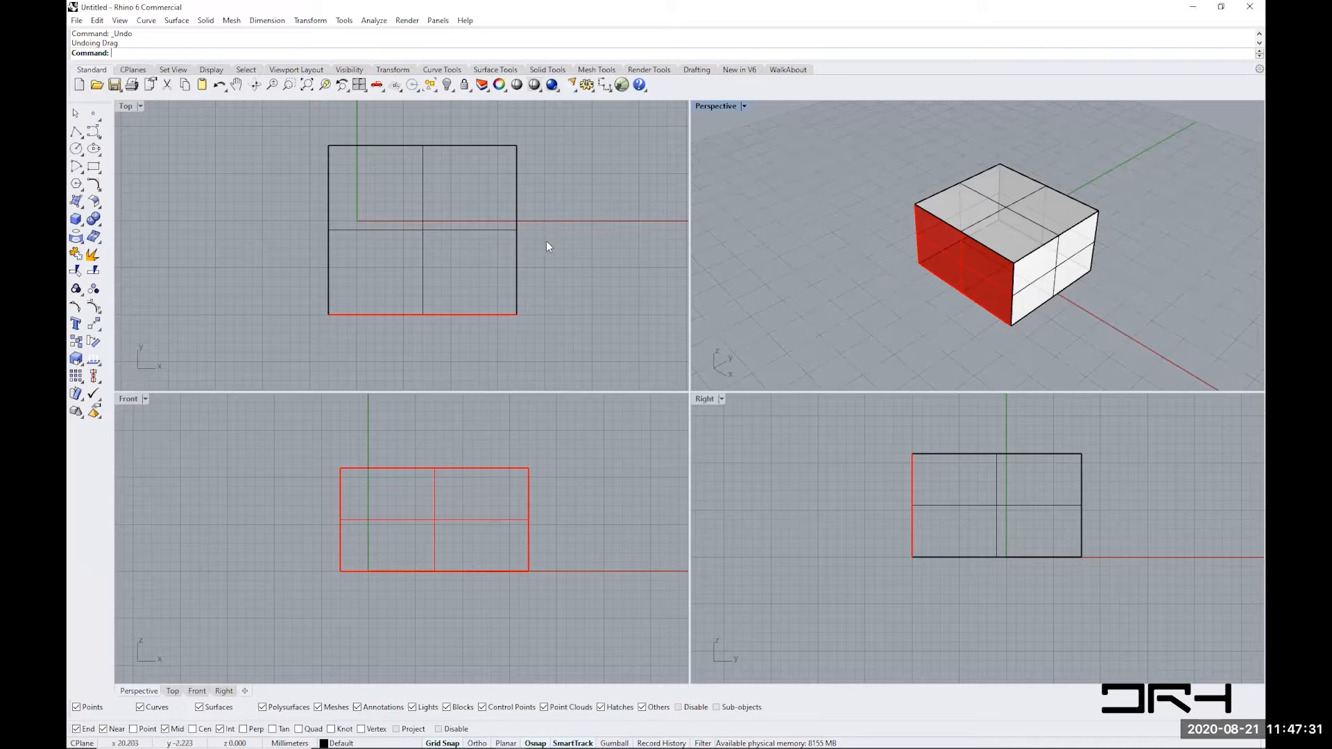
- Pan the Top, Front and Right viewports, and orbit and pan around the box in the Perspective viewport
{"action": "mouse_move", "coordinate": [547, 226]}
{"action": "right_mouse_down"}
{"action": "mouse_move", "coordinate": [550, 253]}
{"action": "mouse_move", "coordinate": [465, 241]}
{"action": "mouse_move", "coordinate": [526, 185]}
{"action": "mouse_move", "coordinate": [592, 244]}
{"action": "mouse_move", "coordinate": [458, 268]}
{"action": "mouse_move", "coordinate": [479, 226]}
{"action": "mouse_move", "coordinate": [553, 217]}
{"action": "mouse_move", "coordinate": [559, 268]}
{"action": "mouse_move", "coordinate": [434, 259]}
{"action": "mouse_move", "coordinate": [502, 209]}
{"action": "mouse_move", "coordinate": [577, 282]}
{"action": "mouse_move", "coordinate": [404, 244]}
{"action": "mouse_move", "coordinate": [514, 217]}
{"action": "mouse_move", "coordinate": [529, 254]}
{"action": "mouse_move", "coordinate": [522, 225]}
{"action": "right_mouse_up"}
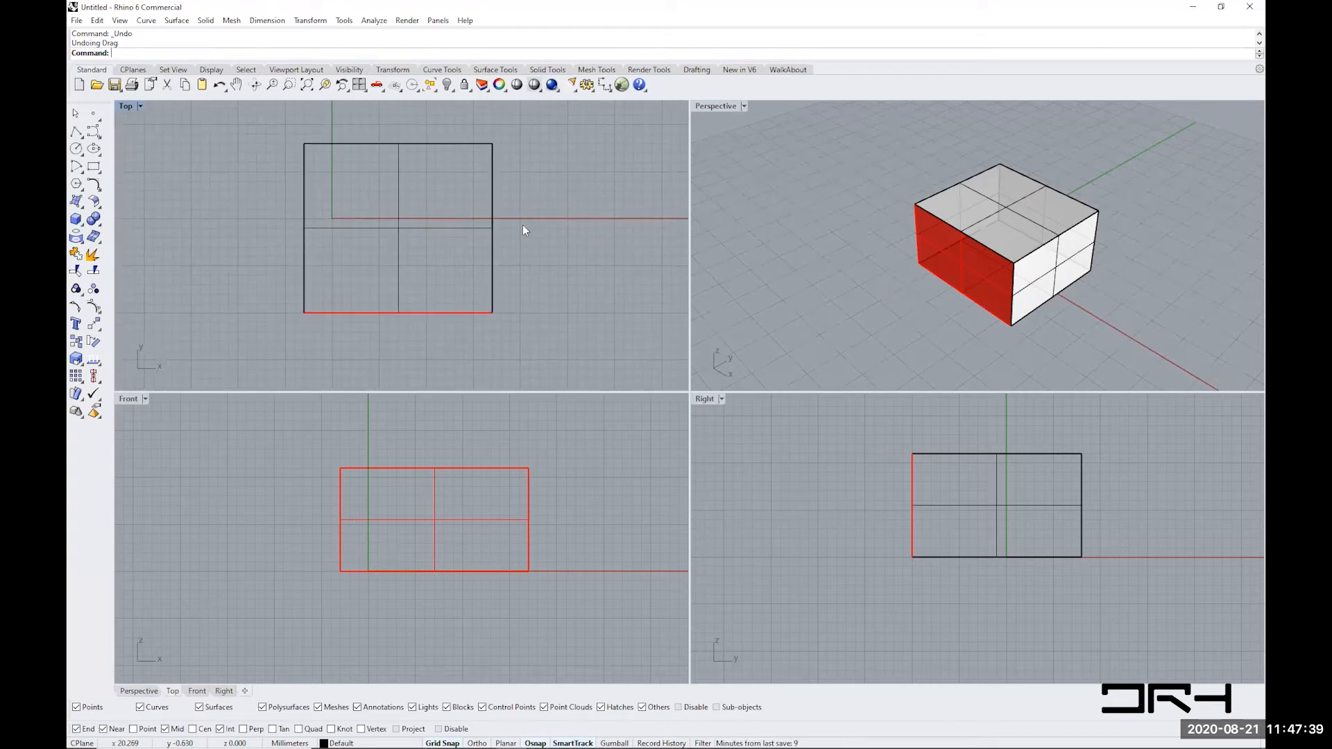
{"action": "right_click_drag", "start_coordinate": [588, 497], "coordinate": [627, 507]}
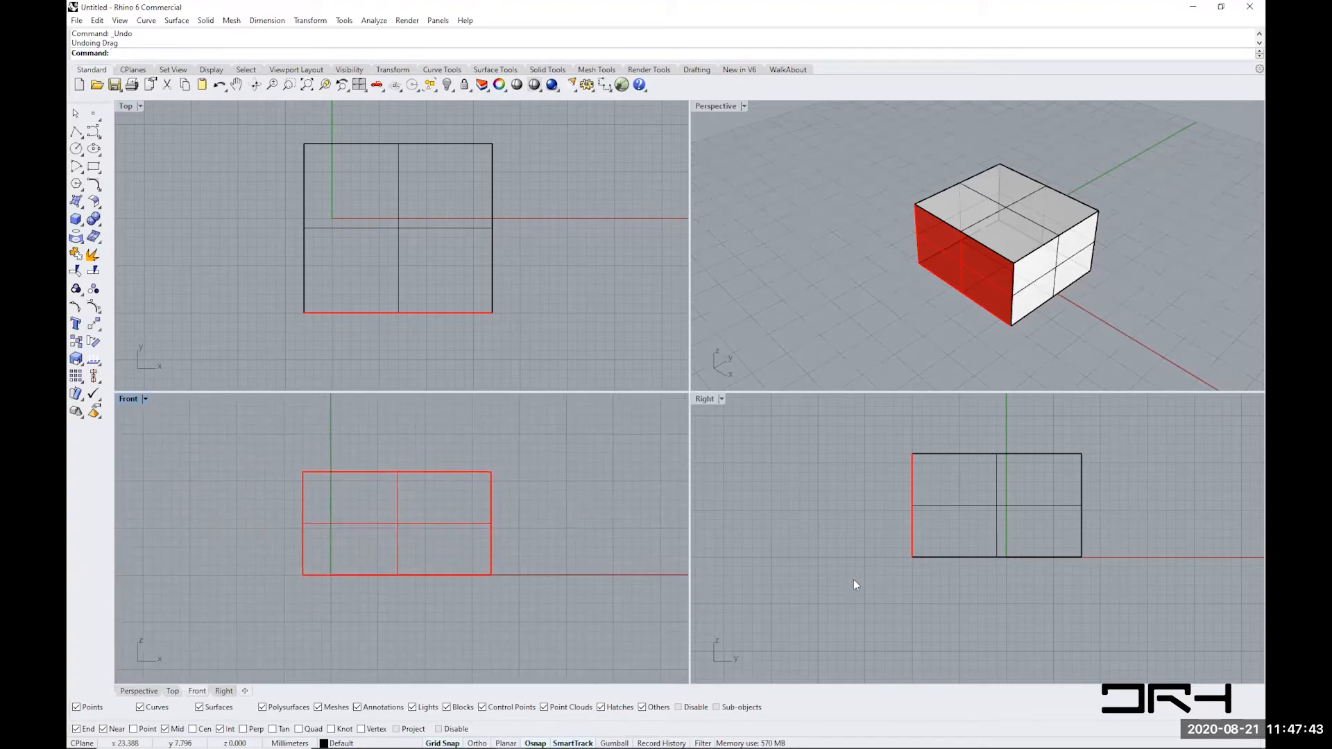
{"action": "right_click_drag", "start_coordinate": [1093, 577], "coordinate": [1045, 583]}
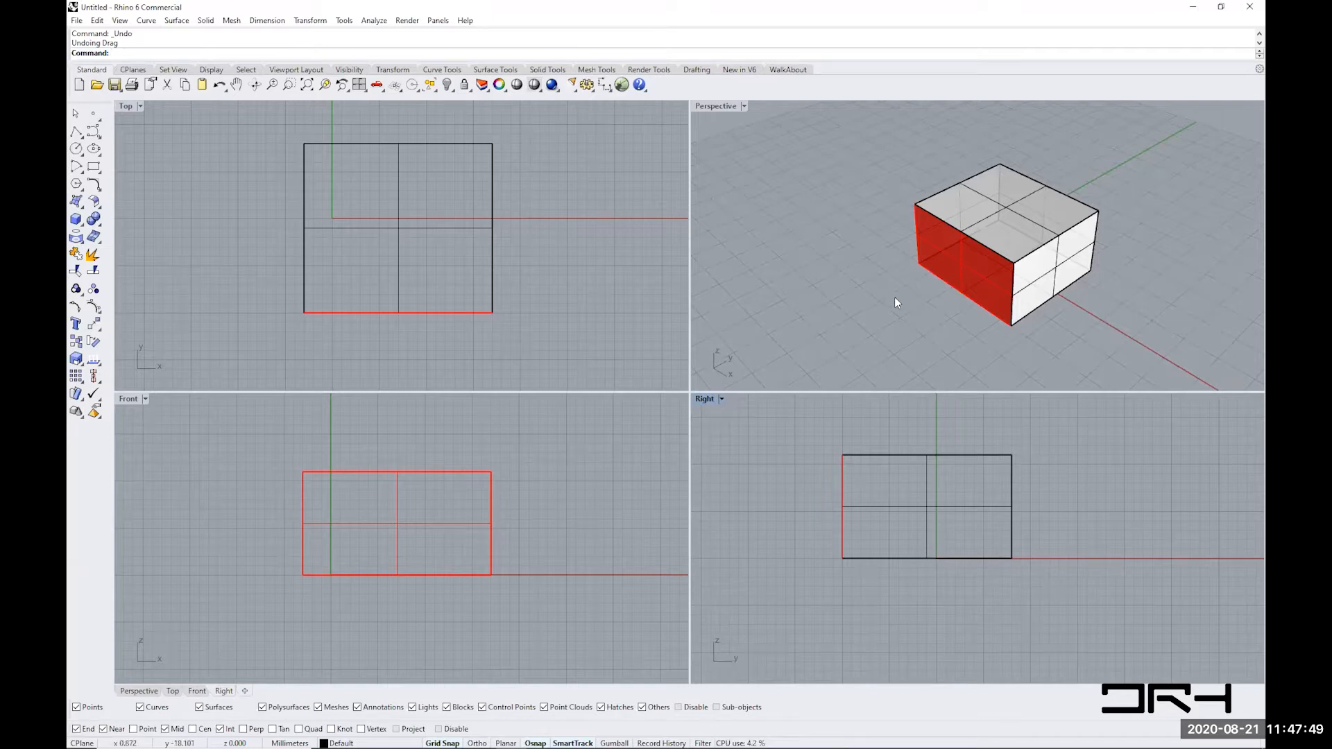
{"action": "right_click_drag", "start_coordinate": [915, 292], "coordinate": [873, 290]}
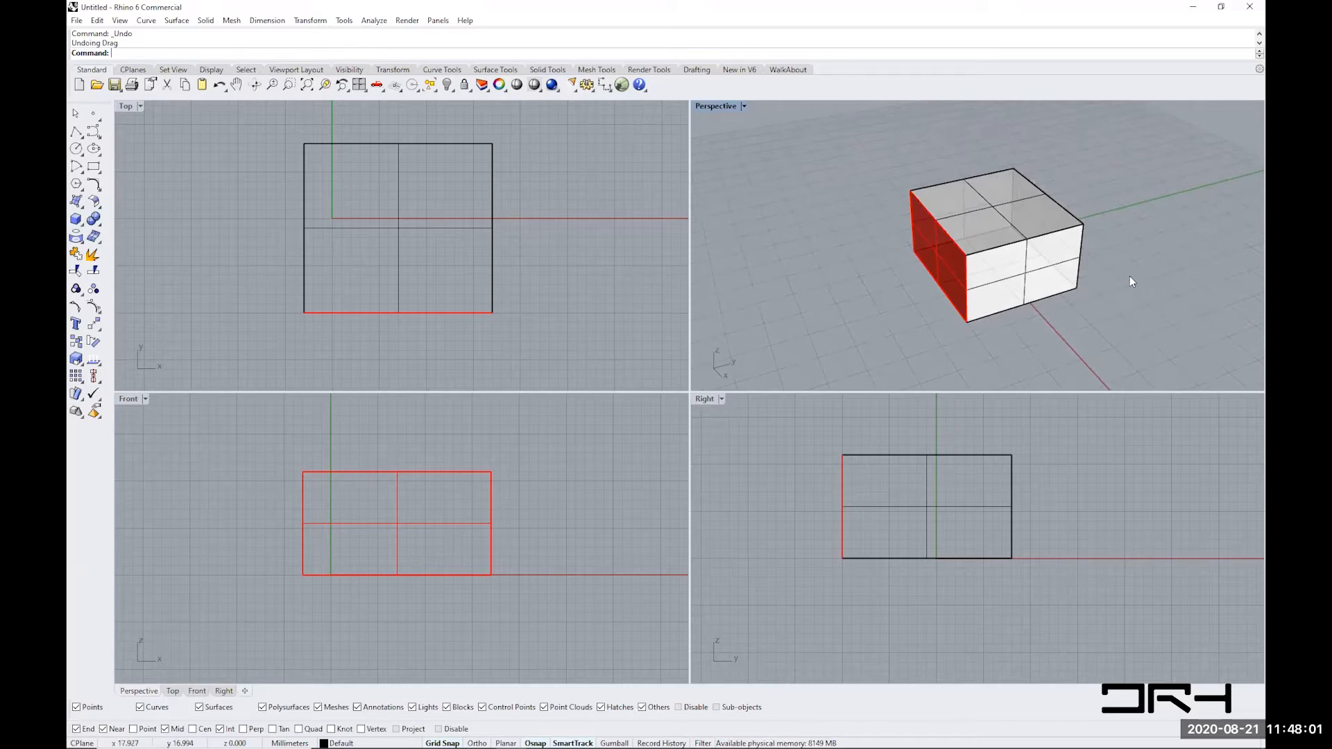
{"action": "right_click_drag", "start_coordinate": [1129, 276], "coordinate": [1074, 276], "text": "shift"}
{"action": "right_click_drag", "start_coordinate": [1059, 244], "coordinate": [873, 302], "text": "shift"}
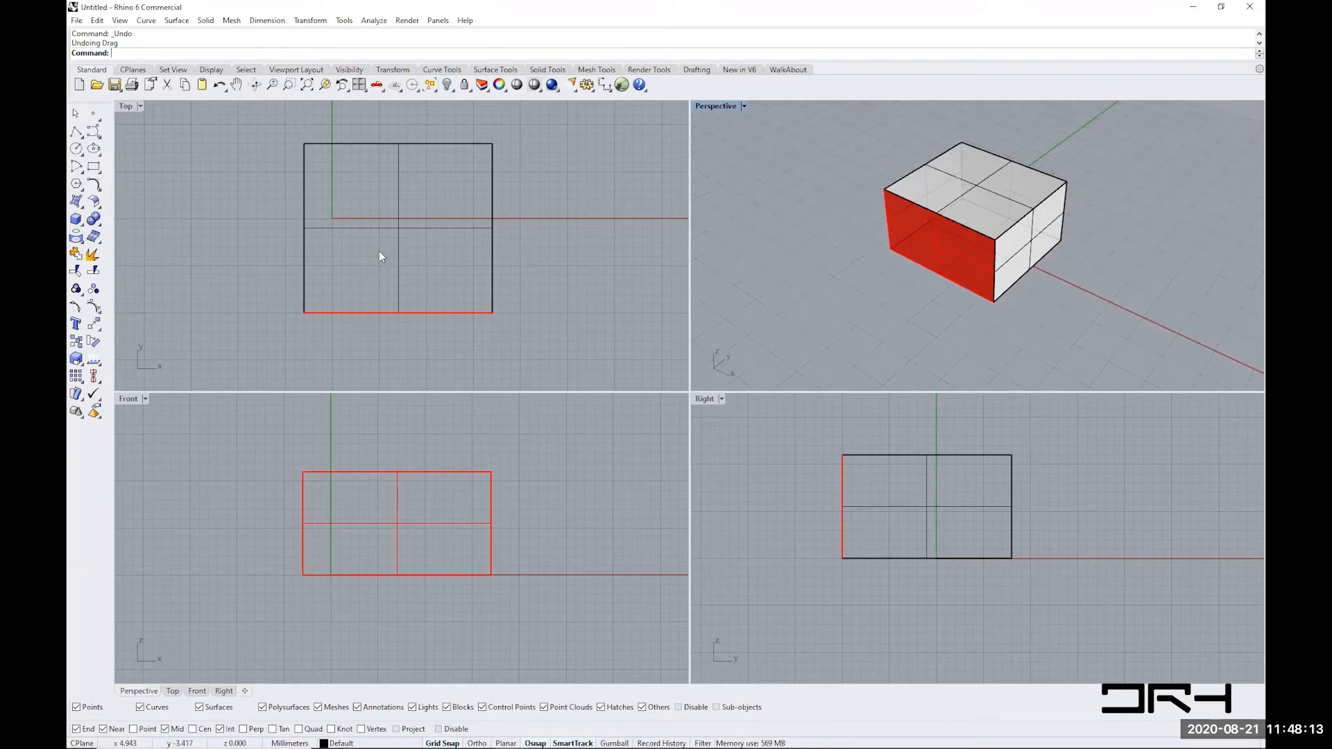
- Zoom in and out on the box in the Top, Front, Perspective and Right viewports
{"action": "scroll", "coordinate": [379, 257], "scroll_direction": "up", "scroll_amount": 2}
{"action": "scroll", "coordinate": [379, 256], "scroll_direction": "down", "scroll_amount": 4}
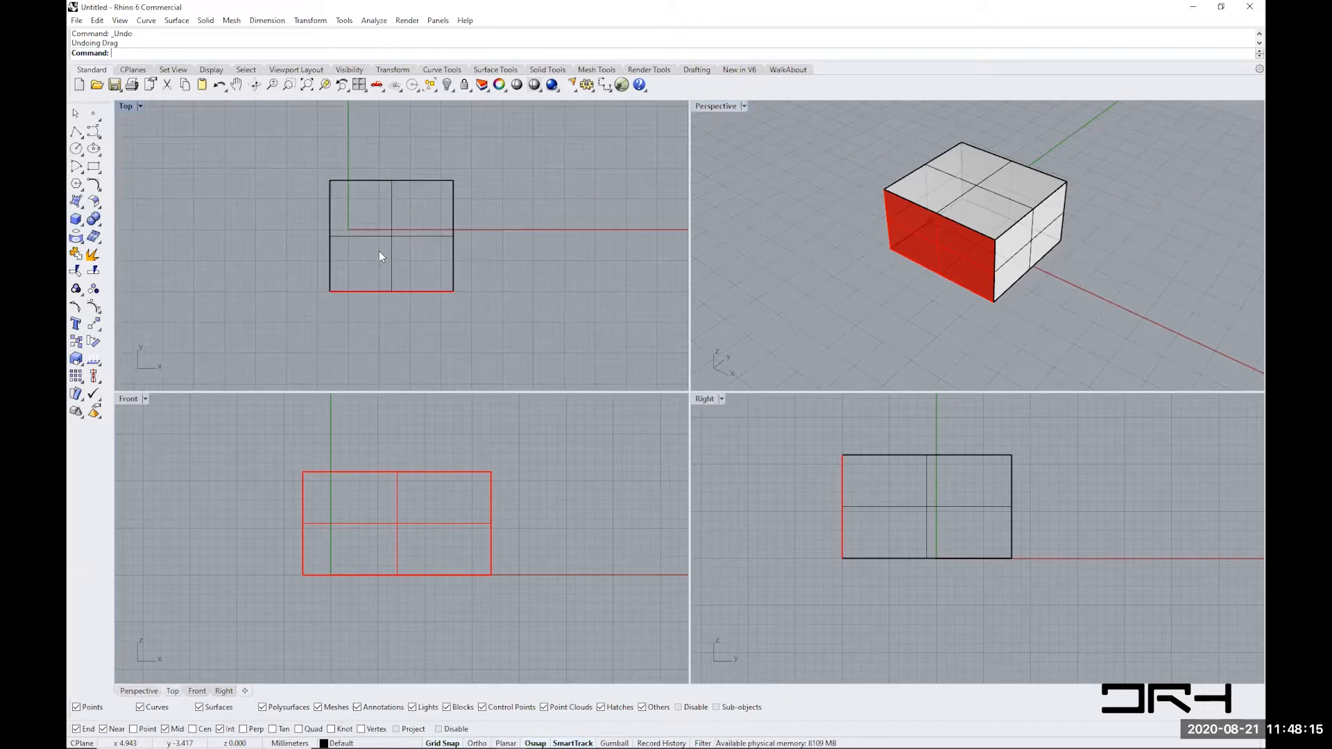
{"action": "scroll", "coordinate": [378, 255], "scroll_direction": "up", "scroll_amount": 2}
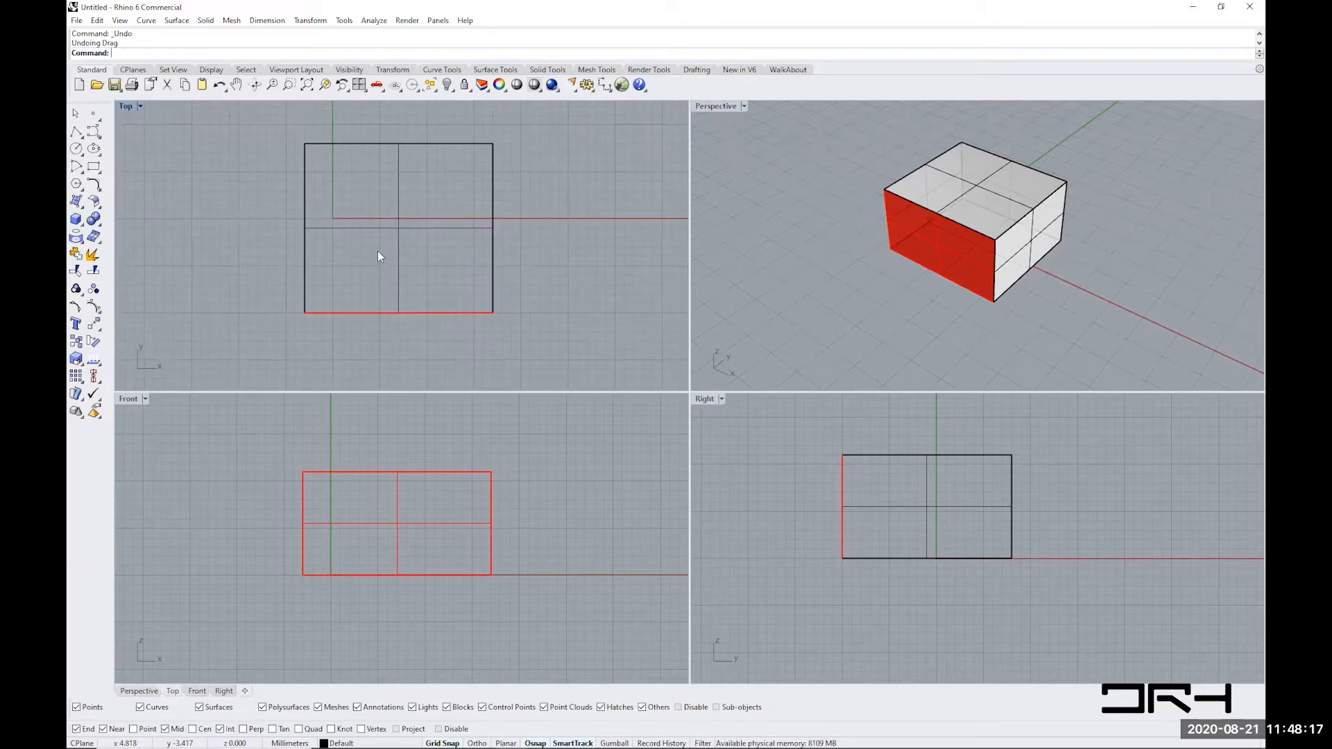
{"action": "scroll", "coordinate": [378, 257], "scroll_direction": "down", "scroll_amount": 4}
{"action": "scroll", "coordinate": [378, 257], "scroll_direction": "up", "scroll_amount": 4}
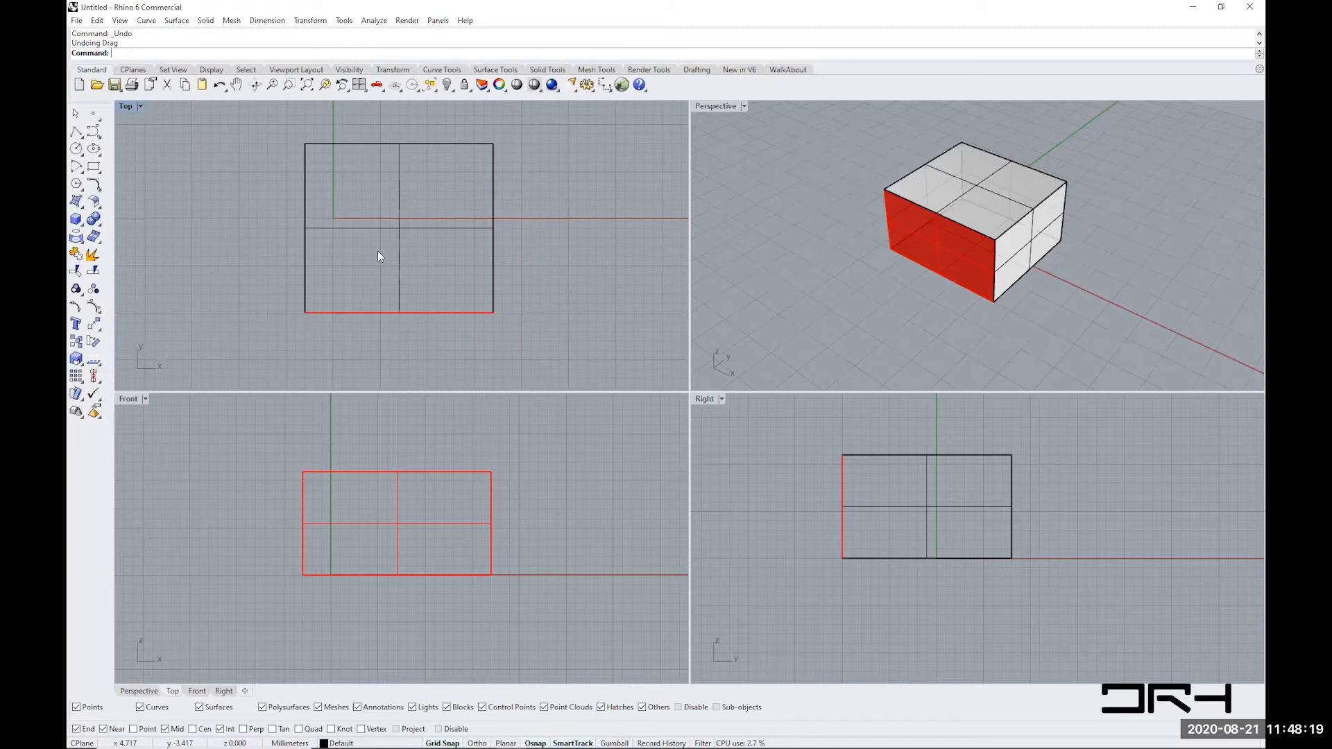
{"action": "scroll", "coordinate": [389, 603], "scroll_direction": "up", "scroll_amount": 2}
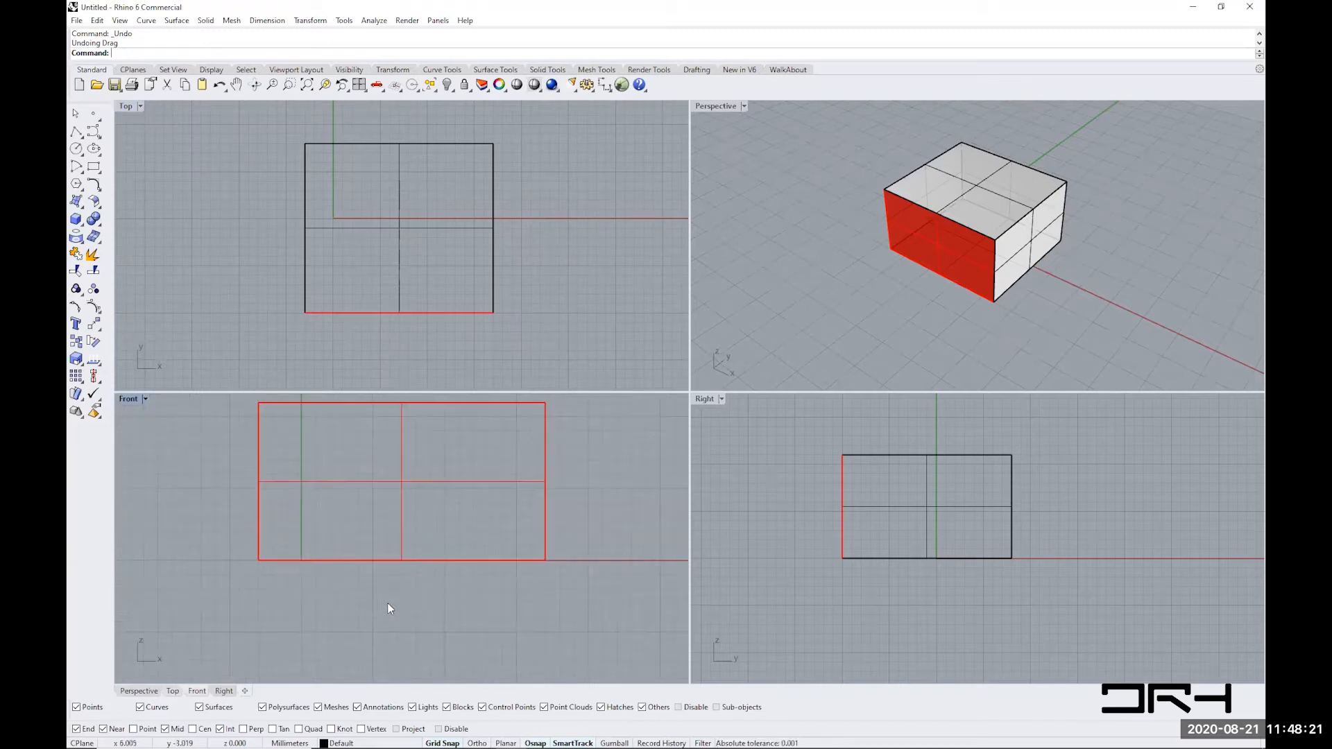
{"action": "scroll", "coordinate": [389, 602], "scroll_direction": "down", "scroll_amount": 2}
{"action": "scroll", "coordinate": [991, 160], "scroll_direction": "up", "scroll_amount": 2}
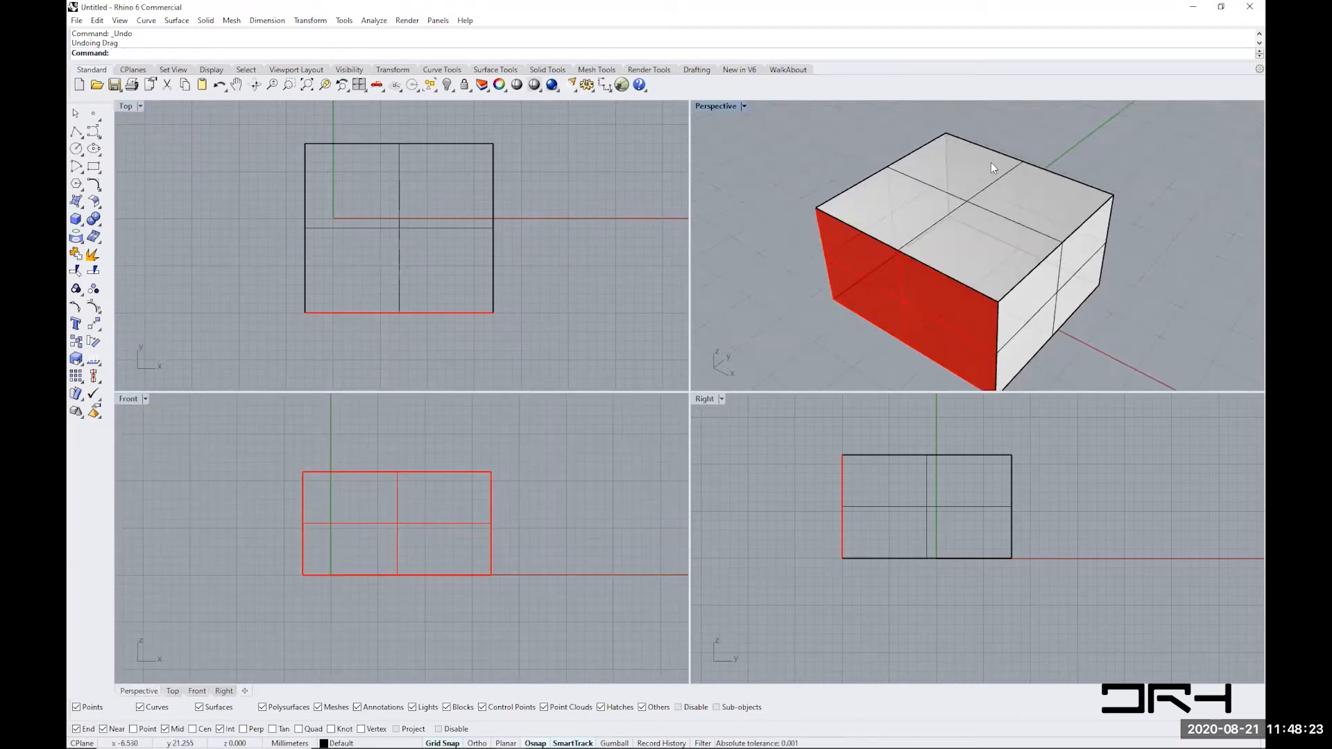
{"action": "scroll", "coordinate": [990, 167], "scroll_direction": "down", "scroll_amount": 2}
{"action": "scroll", "coordinate": [887, 480], "scroll_direction": "up", "scroll_amount": 2}
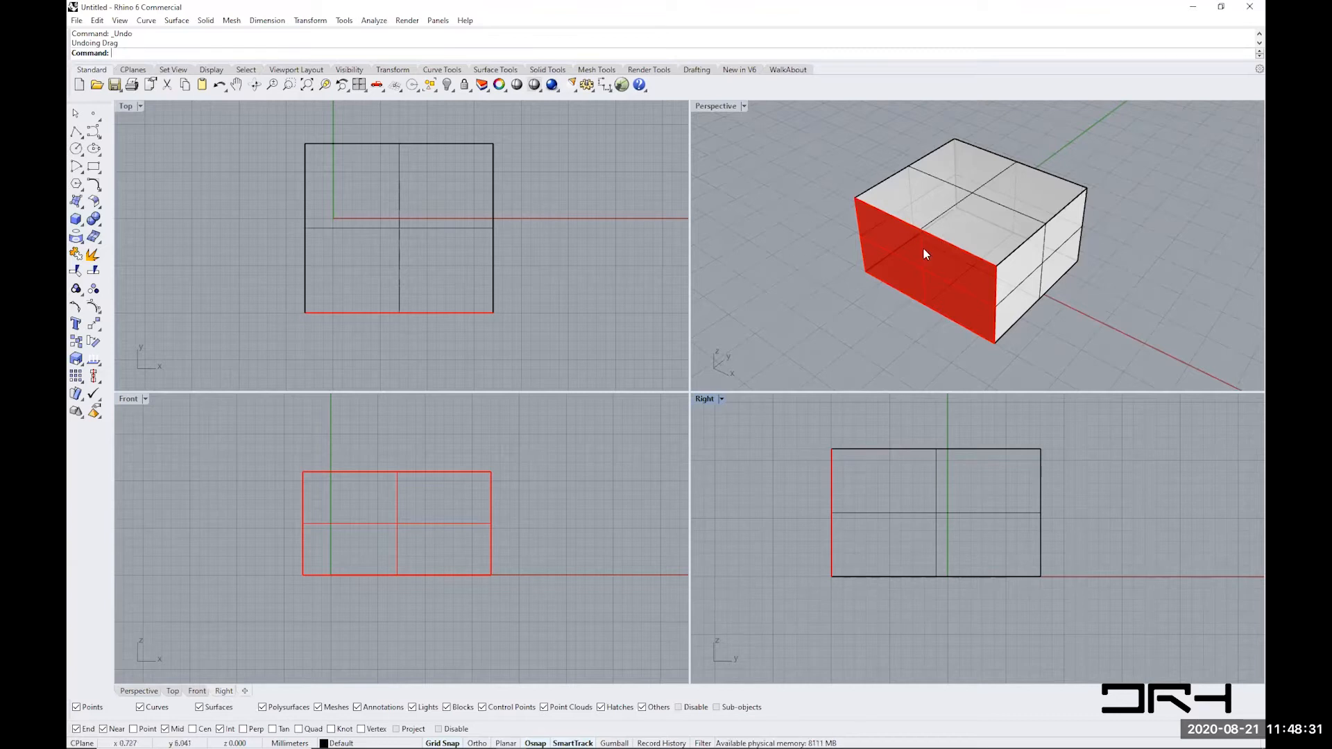
- Shift the box off-centre in all four viewports, and restore it with Zoom Extents in the Right viewport and in all viewports
{"action": "right_click_drag", "start_coordinate": [892, 268], "coordinate": [506, 253]}
{"action": "right_click_drag", "start_coordinate": [581, 338], "coordinate": [336, 243]}
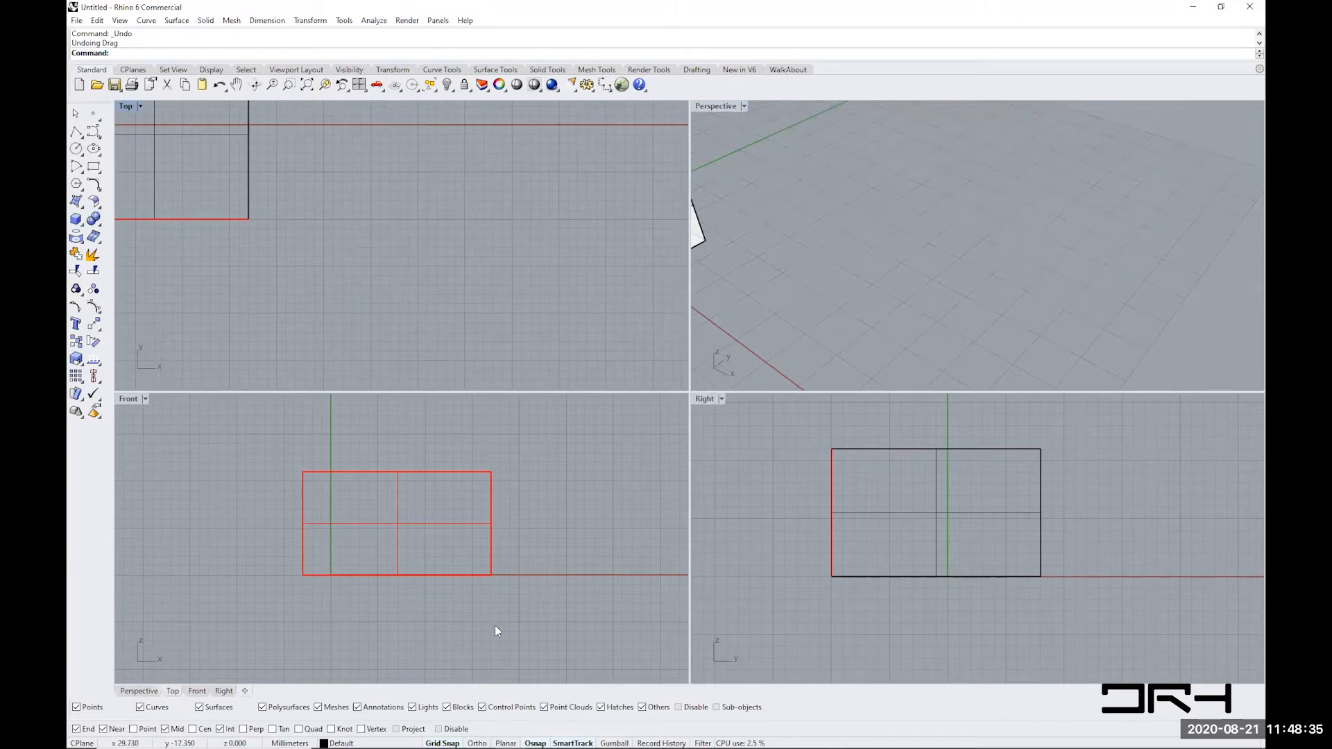
{"action": "right_click_drag", "start_coordinate": [586, 453], "coordinate": [466, 598]}
{"action": "right_click_drag", "start_coordinate": [972, 508], "coordinate": [1109, 589]}
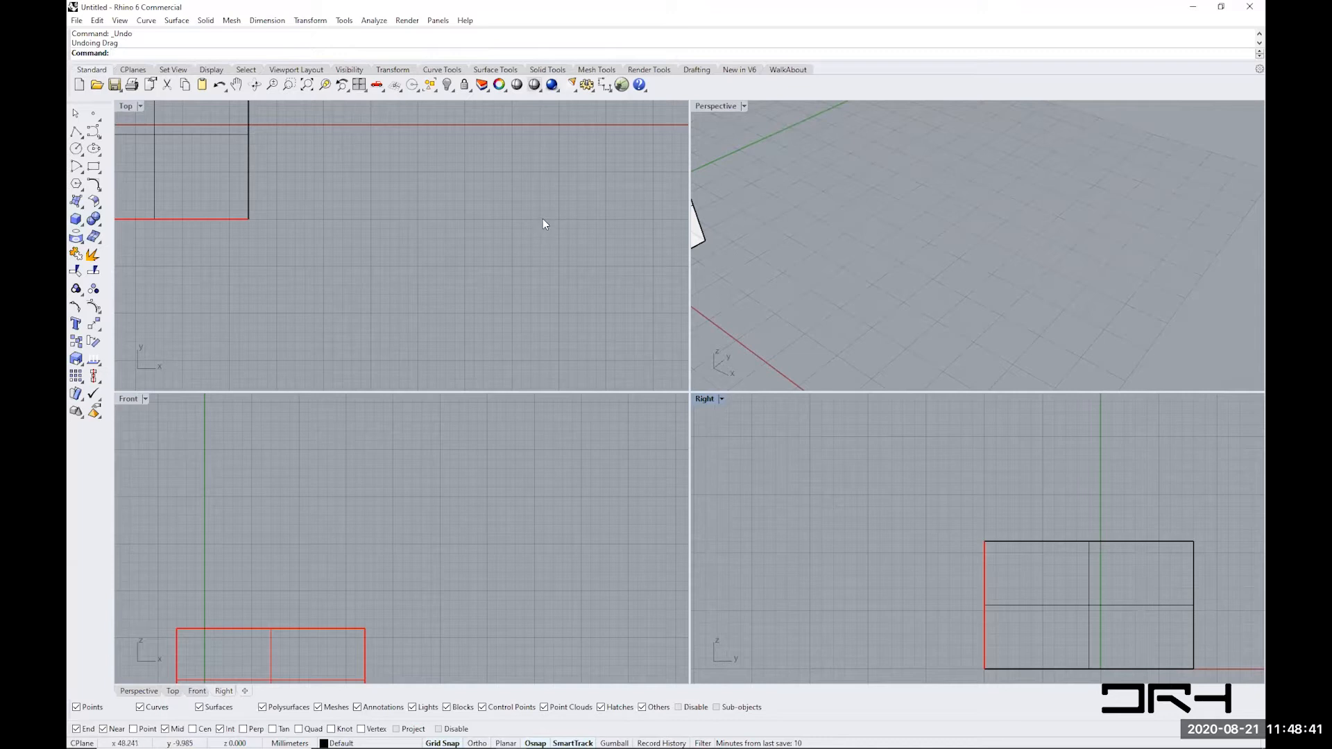
{"action": "left_click", "coordinate": [307, 85]}
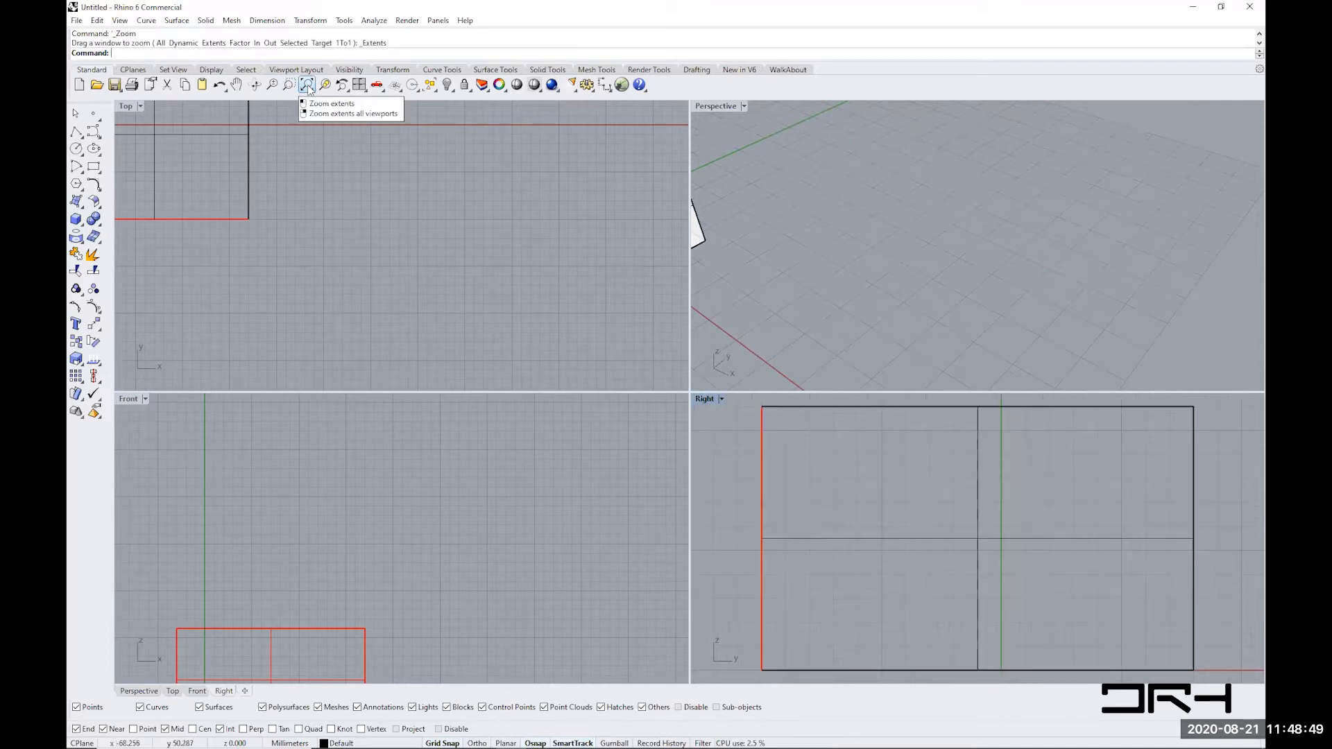
{"action": "right_click", "coordinate": [306, 86]}
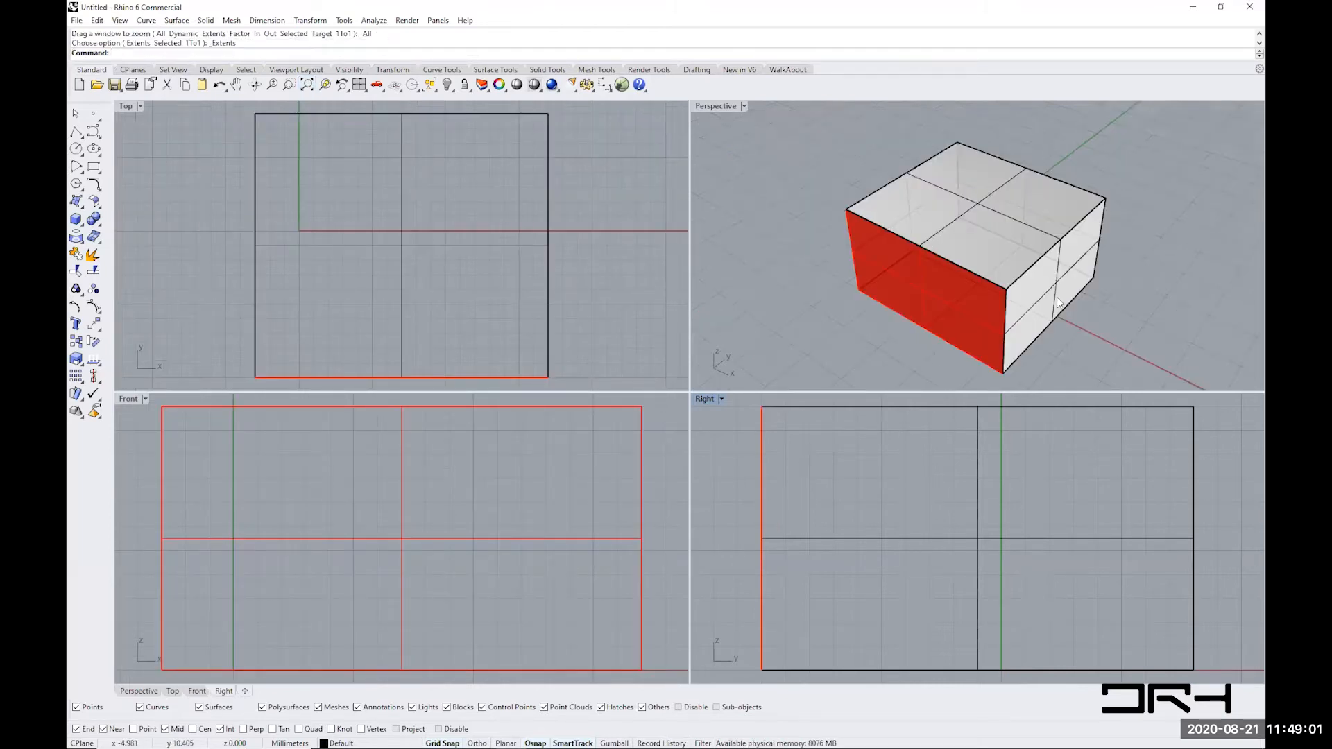
- Select all the box's surfaces and delete them to empty the scene
{"action": "mouse_move", "coordinate": [1060, 304]}
{"action": "right_mouse_down"}
{"action": "mouse_move", "coordinate": [1035, 310]}
{"action": "mouse_move", "coordinate": [964, 274]}
{"action": "mouse_move", "coordinate": [1058, 286]}
{"action": "right_mouse_up"}
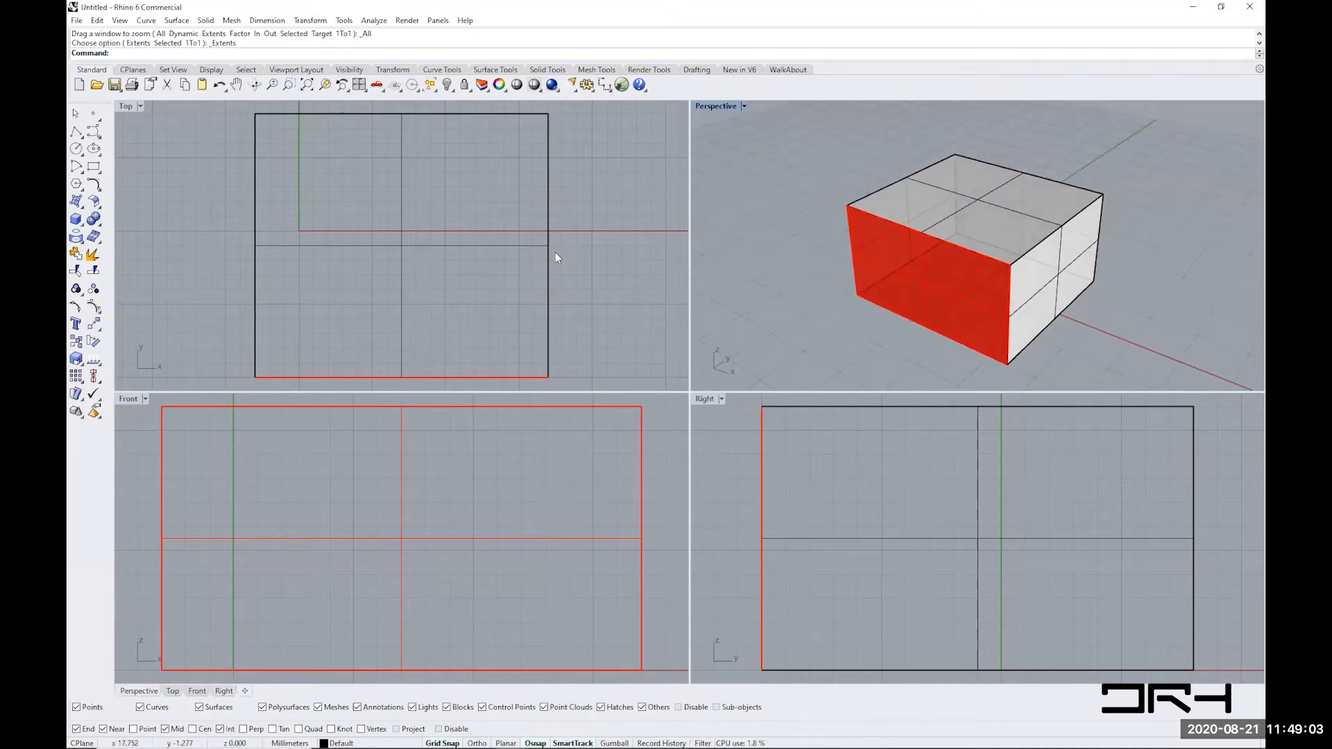
{"action": "mouse_move", "coordinate": [555, 256]}
{"action": "right_mouse_down"}
{"action": "mouse_move", "coordinate": [564, 271]}
{"action": "mouse_move", "coordinate": [566, 247]}
{"action": "right_mouse_up"}
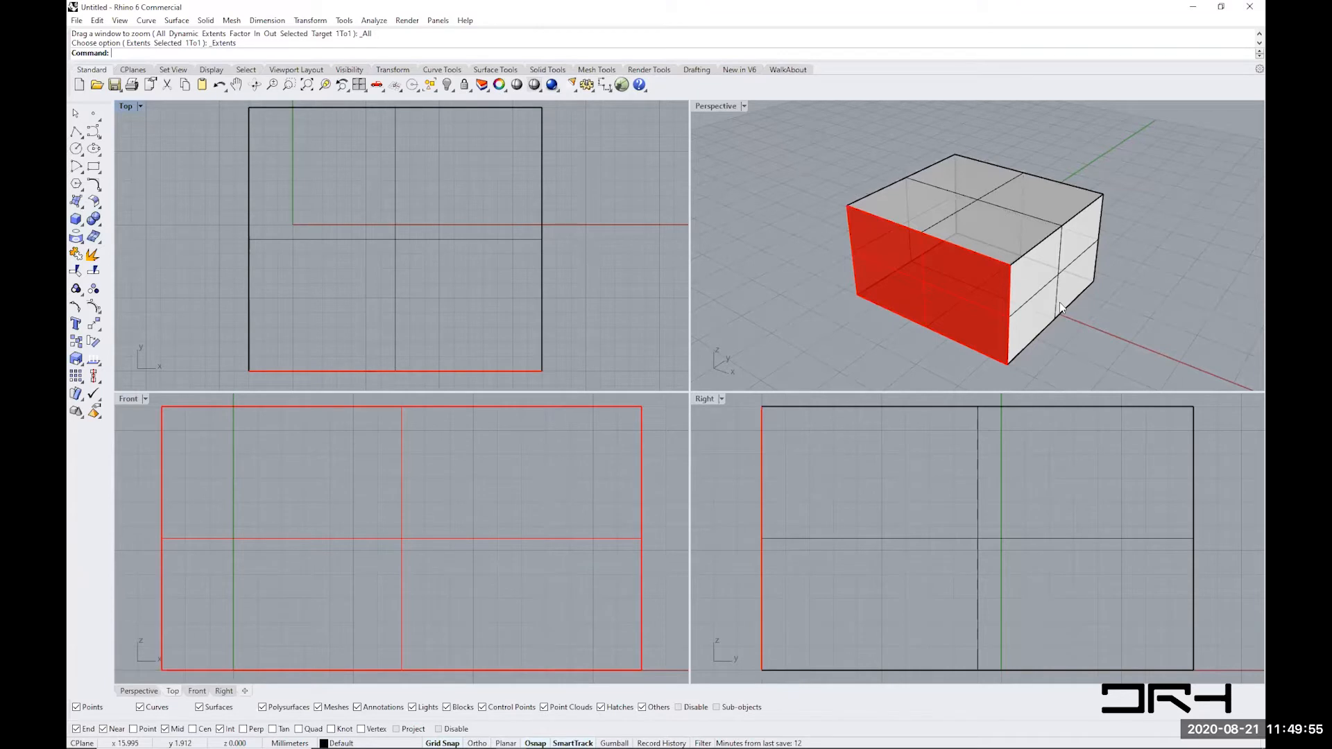
{"action": "key", "text": "ctrl+a"}
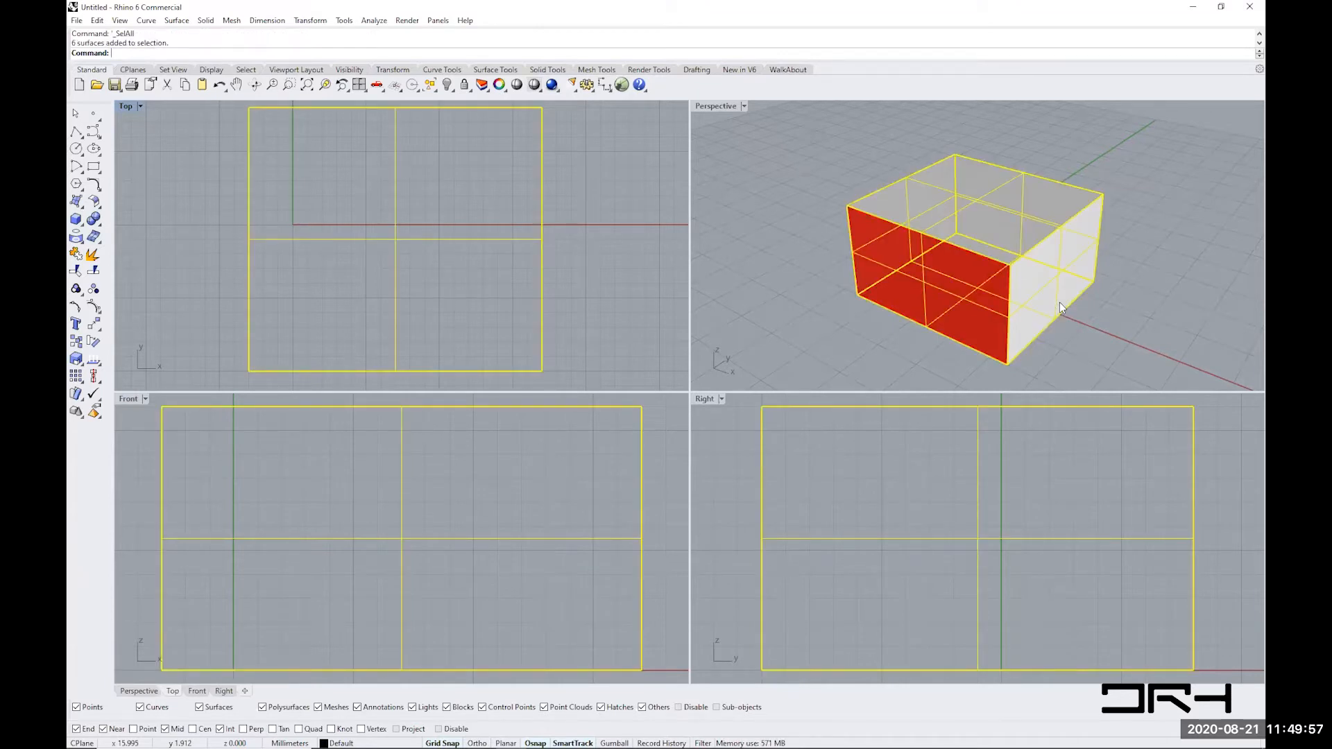
{"action": "key", "text": "Delete"}
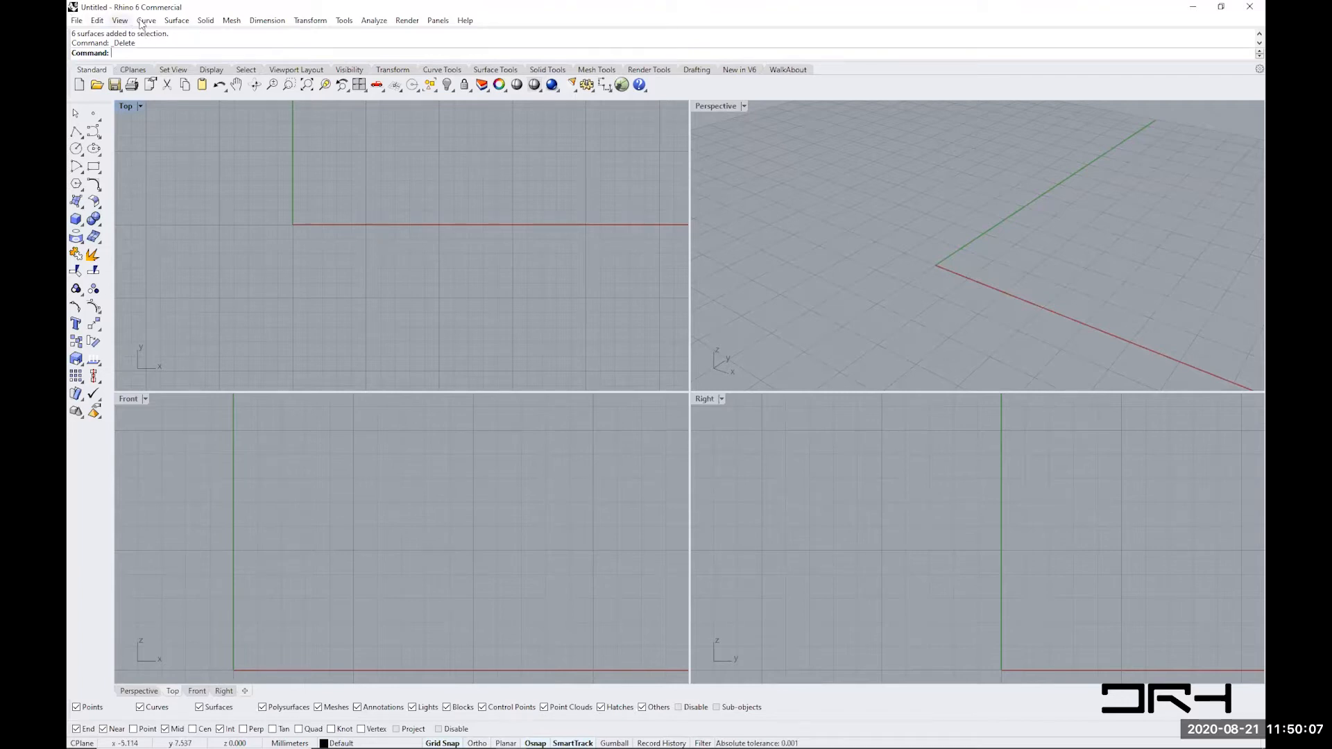
- Create a corner-to-corner box from the origin with a 15 by 8 mm base and a height of about 11 mm
{"action": "left_click", "coordinate": [202, 21]}
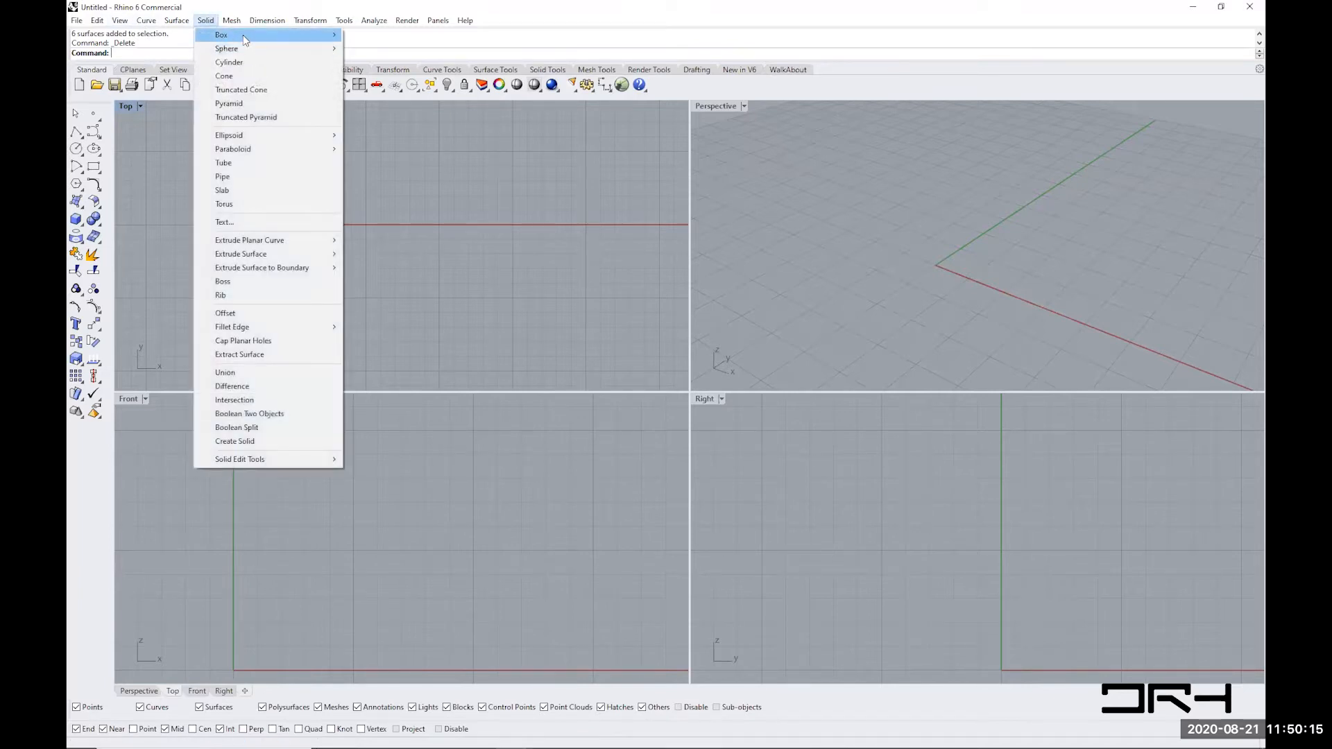
{"action": "mouse_move", "coordinate": [244, 40]}
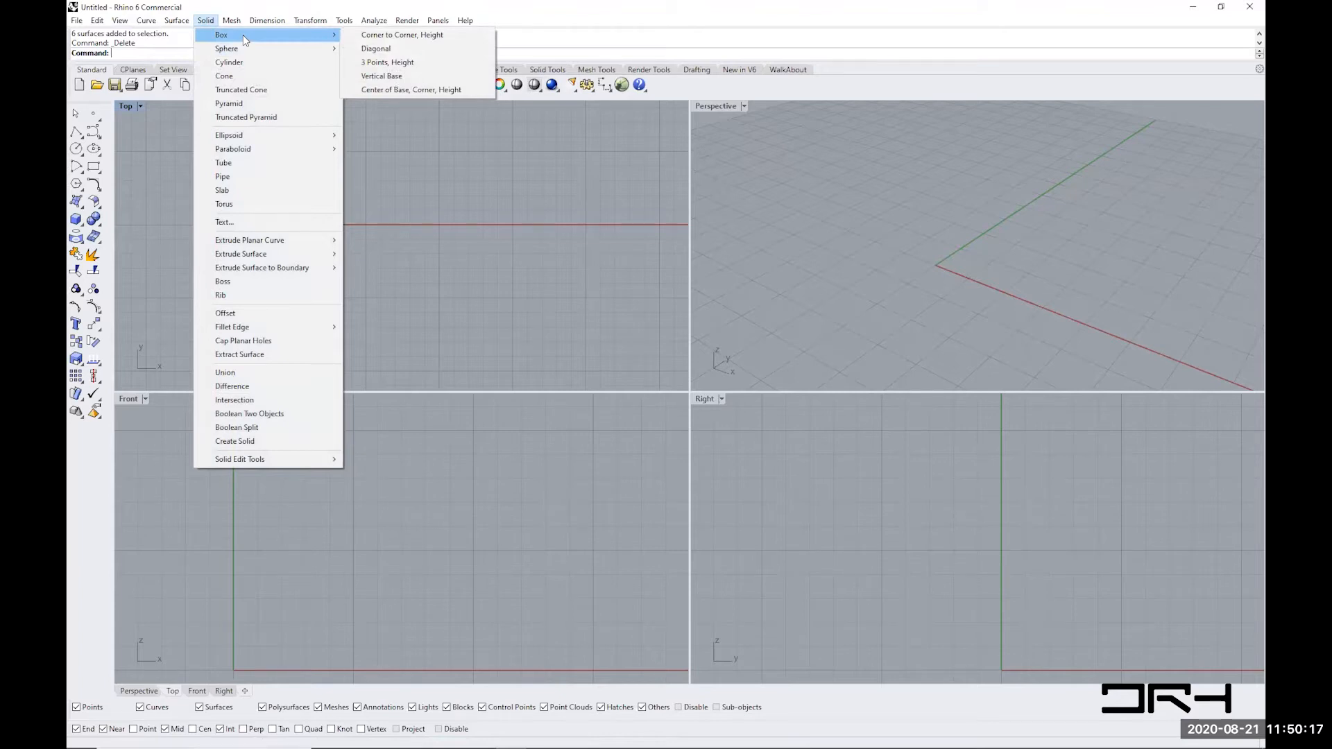
{"action": "left_click", "coordinate": [385, 36]}
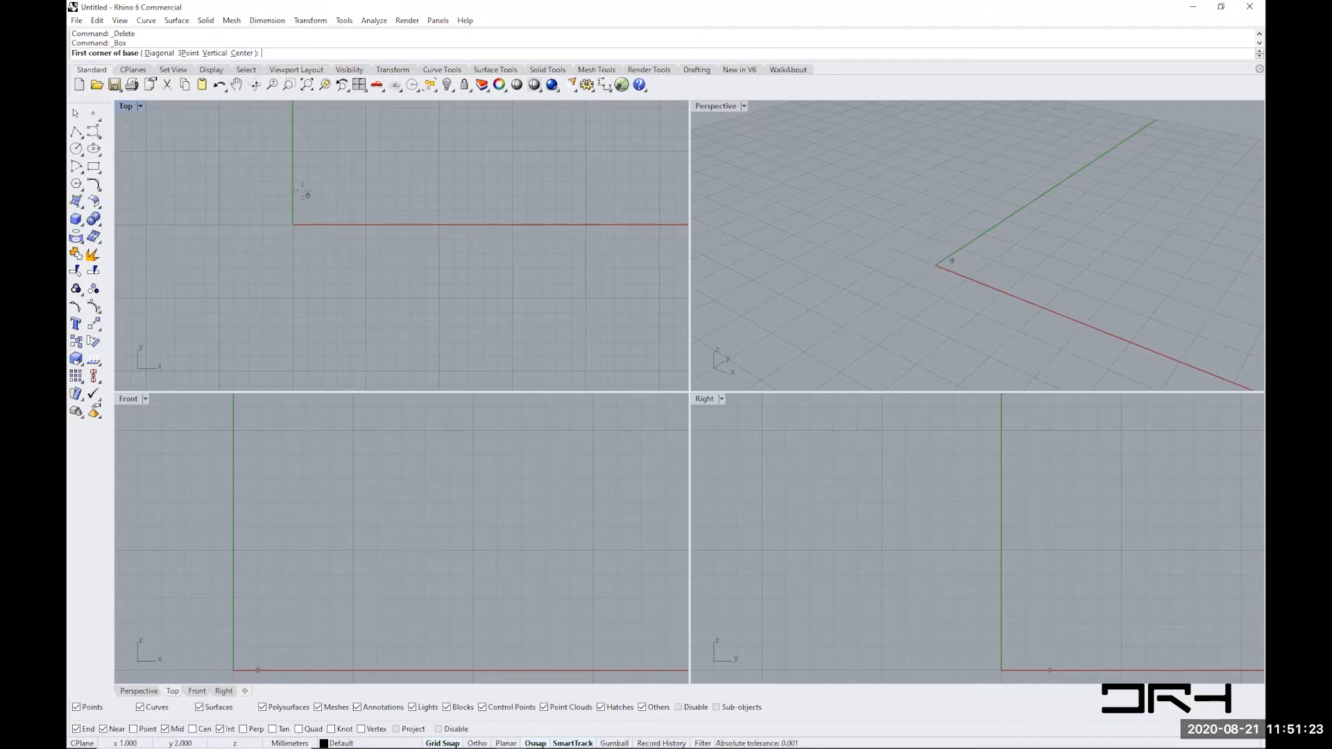
{"action": "right_click_drag", "start_coordinate": [303, 178], "coordinate": [264, 279]}
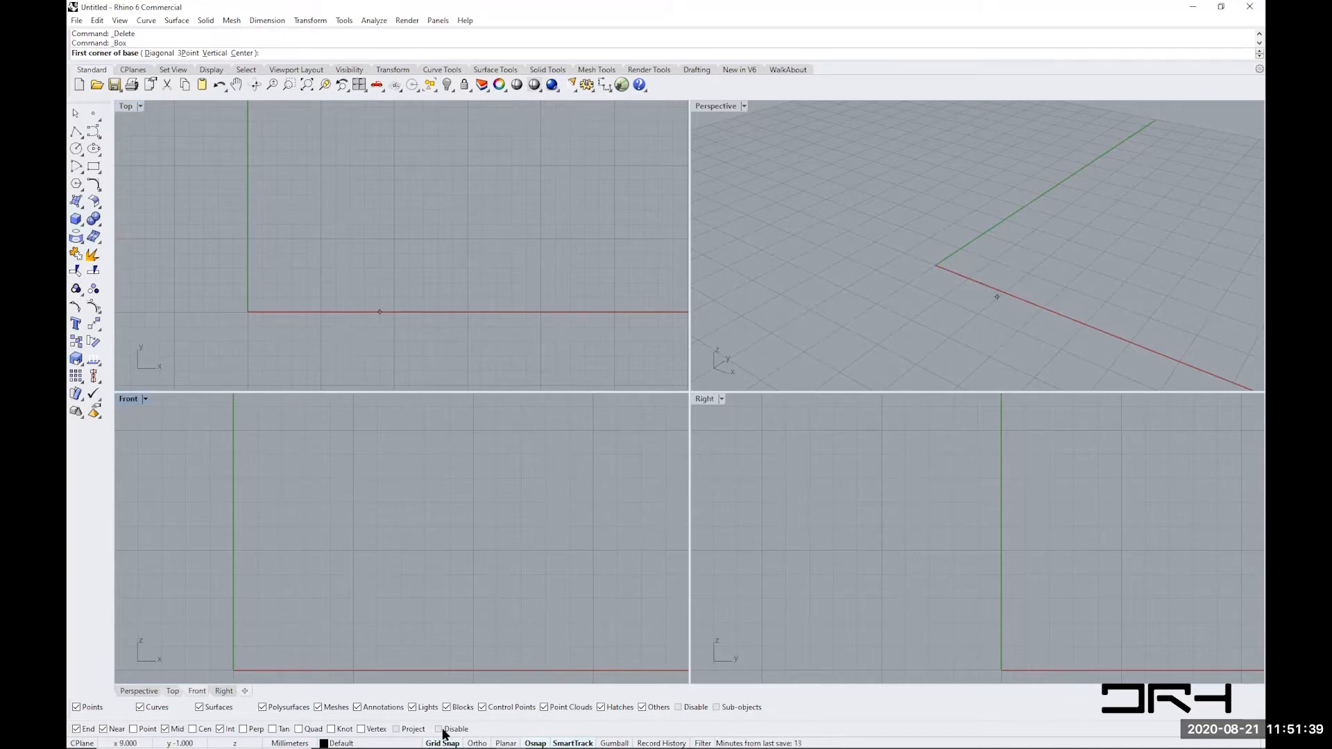
{"action": "key", "text": "F9"}
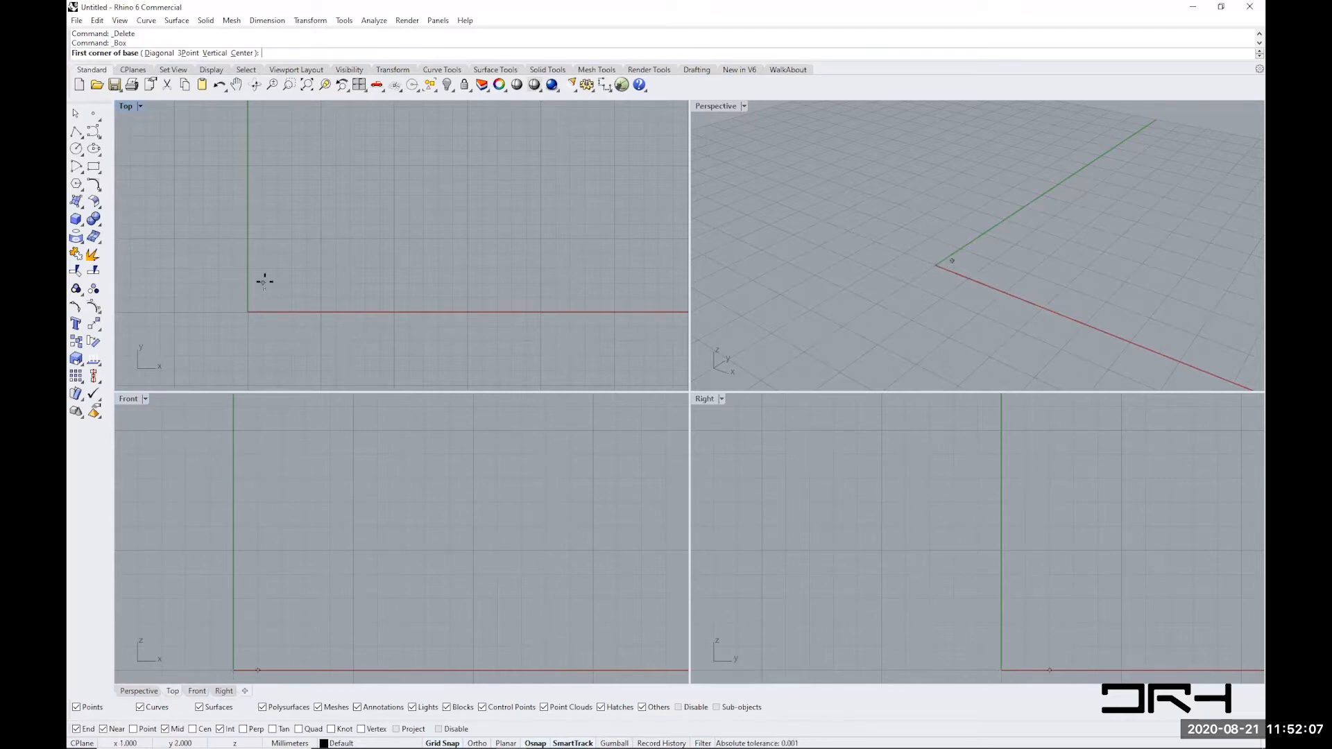
{"action": "left_click", "coordinate": [246, 312]}
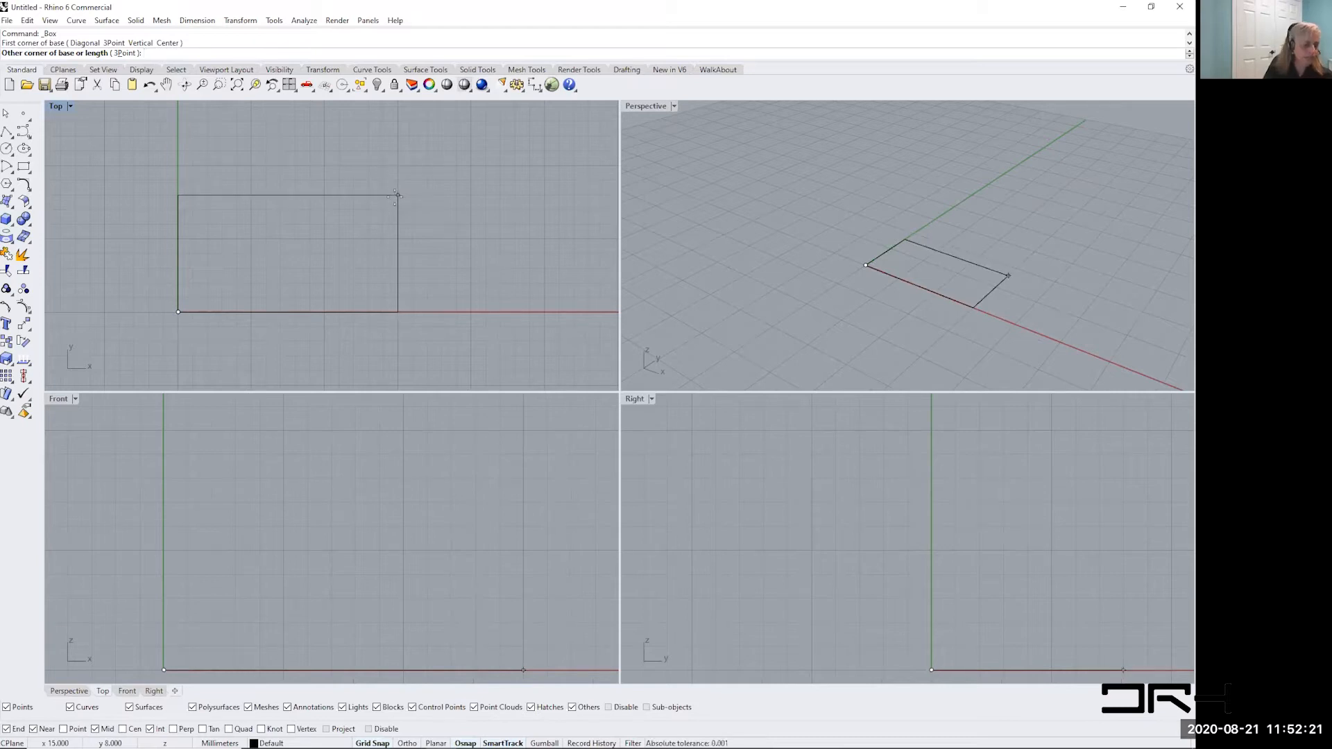
{"action": "left_click", "coordinate": [467, 197]}
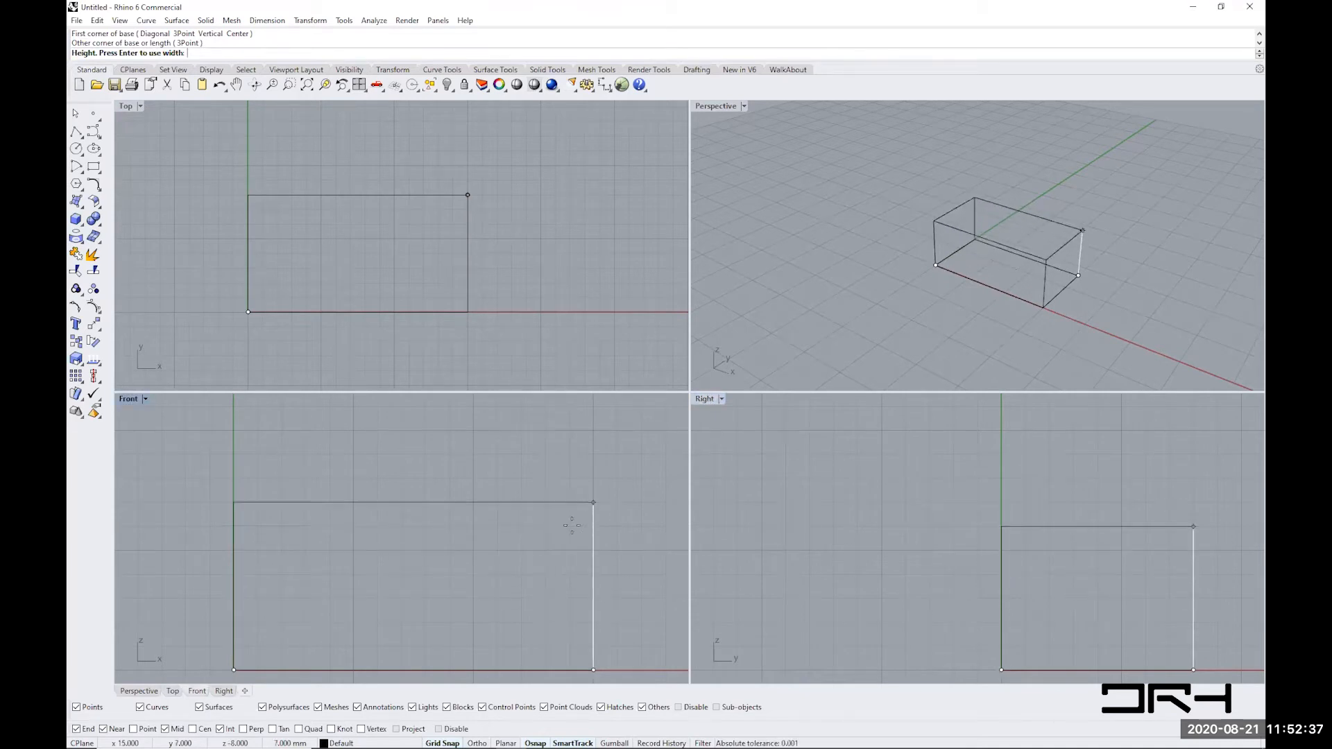
{"action": "left_click", "coordinate": [888, 207]}
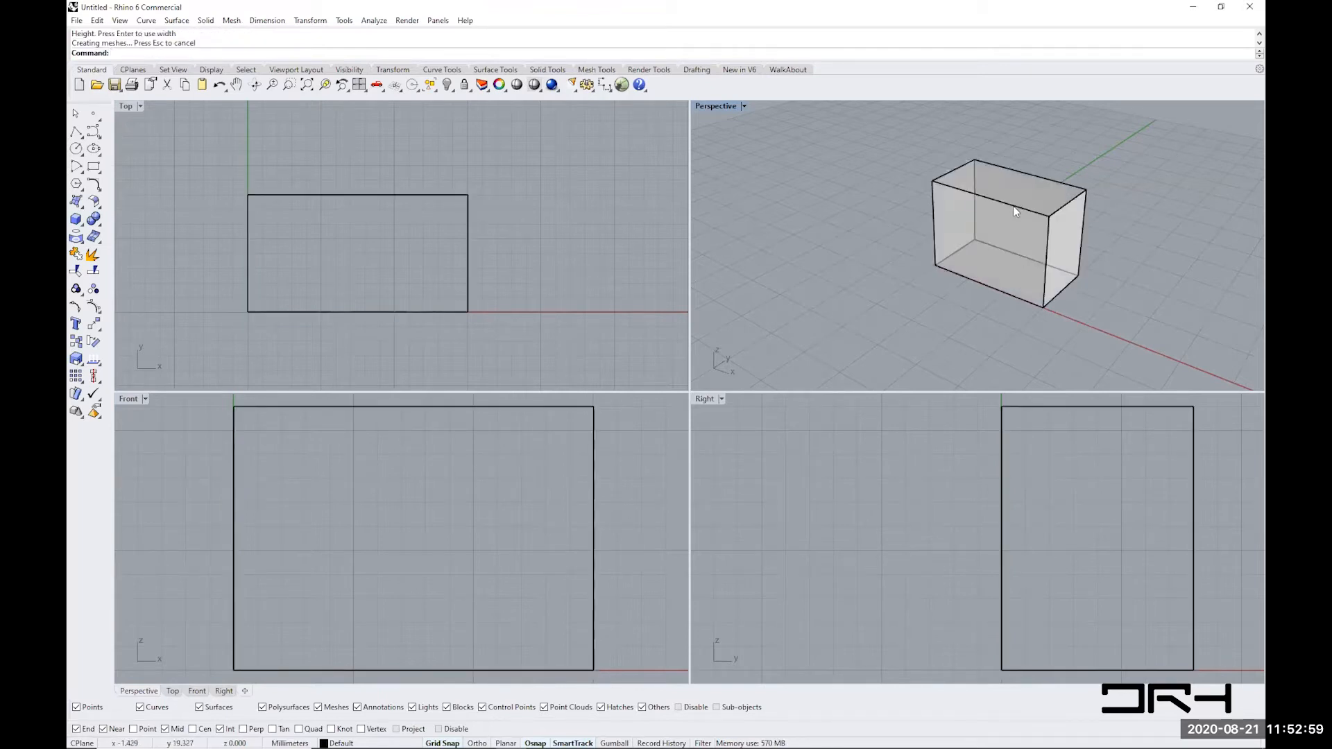
- Choose Ghosted display for the Perspective viewport, and orbit and zoom in to examine the box
{"action": "mouse_move", "coordinate": [1090, 232]}
{"action": "right_mouse_down"}
{"action": "mouse_move", "coordinate": [1031, 267]}
{"action": "mouse_move", "coordinate": [884, 222]}
{"action": "mouse_move", "coordinate": [946, 188]}
{"action": "mouse_move", "coordinate": [1096, 240]}
{"action": "right_mouse_up"}
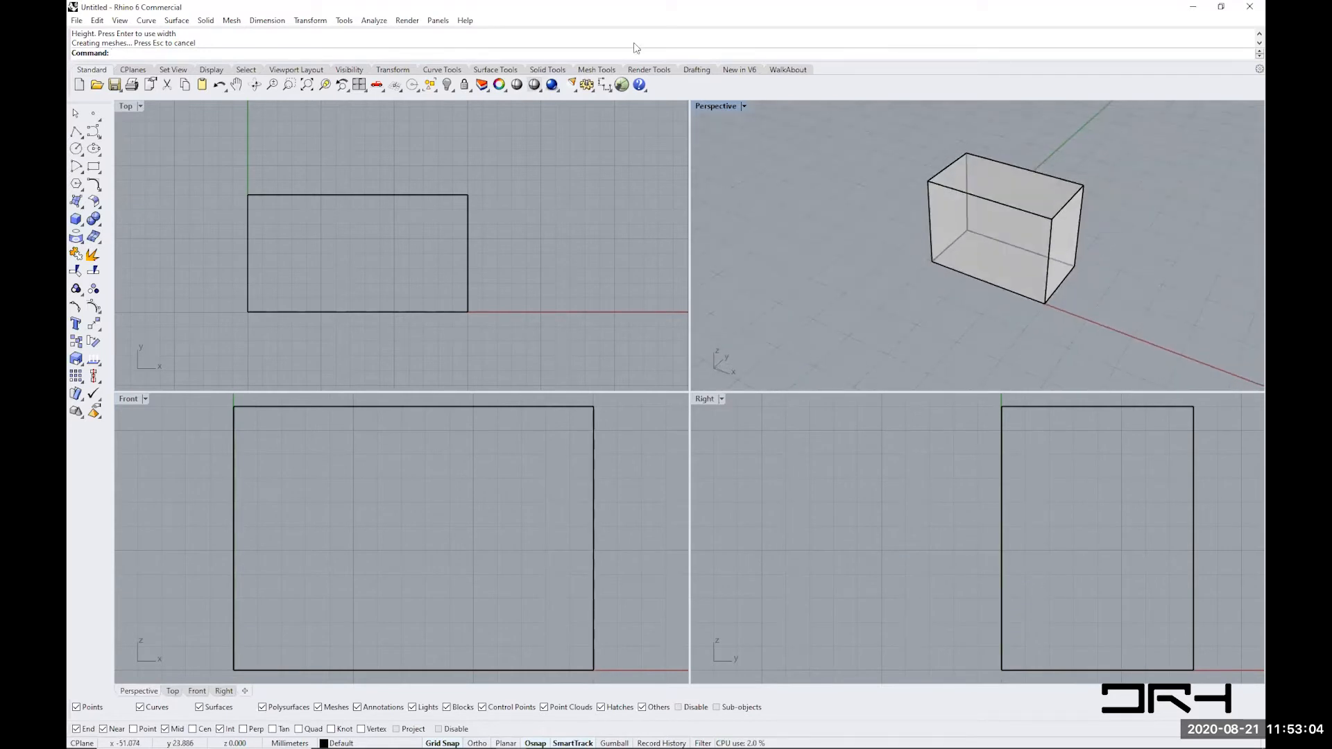
{"action": "left_click", "coordinate": [744, 108]}
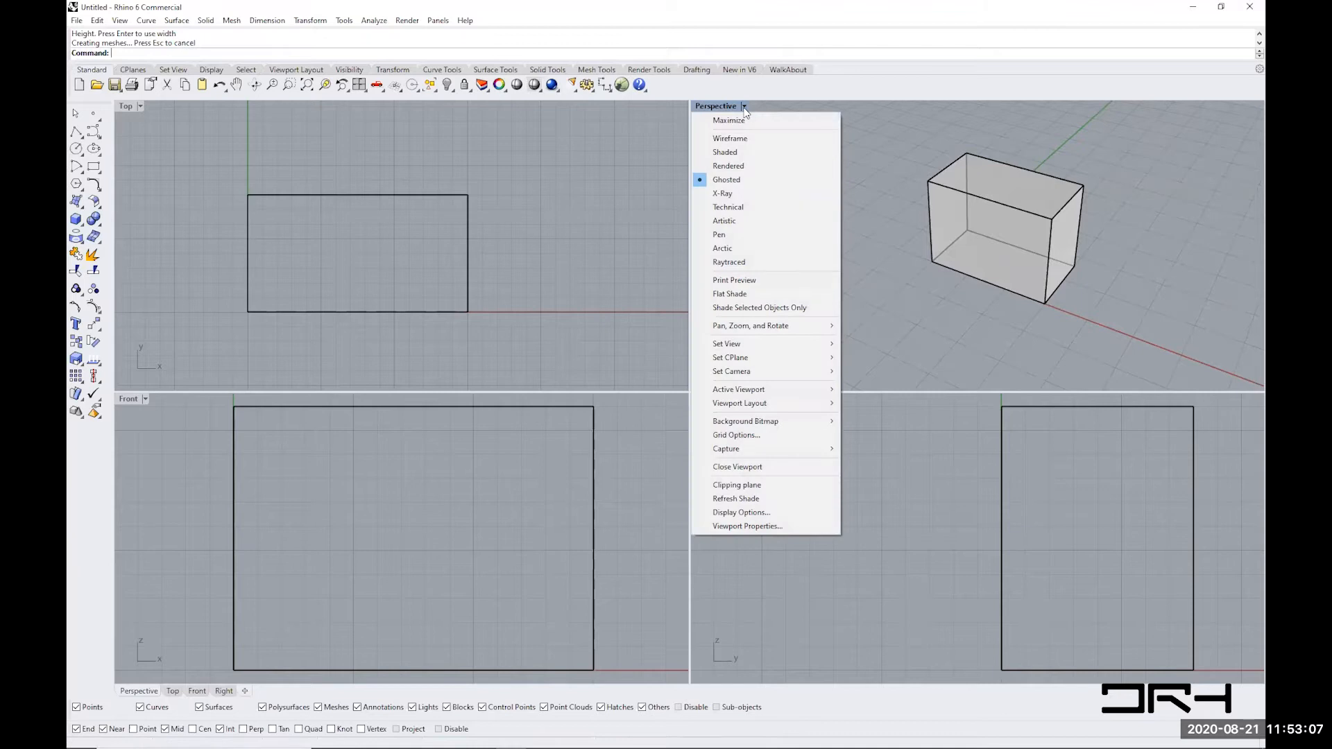
{"action": "left_click", "coordinate": [727, 180]}
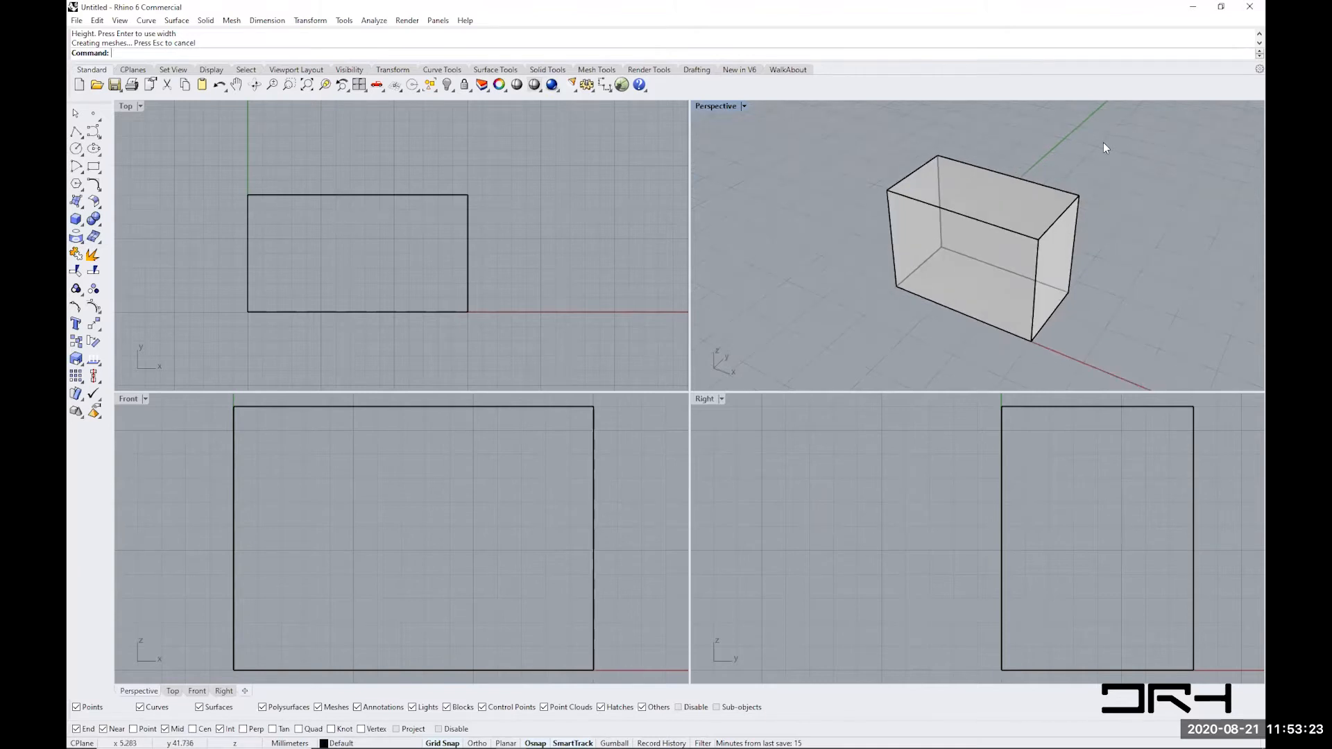
{"action": "scroll", "coordinate": [1058, 200], "scroll_direction": "up", "scroll_amount": 2}
{"action": "mouse_move", "coordinate": [961, 232]}
{"action": "right_mouse_down", "text": "ctrl"}
{"action": "mouse_move", "coordinate": [988, 274]}
{"action": "mouse_move", "coordinate": [939, 199]}
{"action": "mouse_move", "coordinate": [968, 242]}
{"action": "mouse_move", "coordinate": [942, 214]}
{"action": "right_mouse_up", "text": "ctrl"}
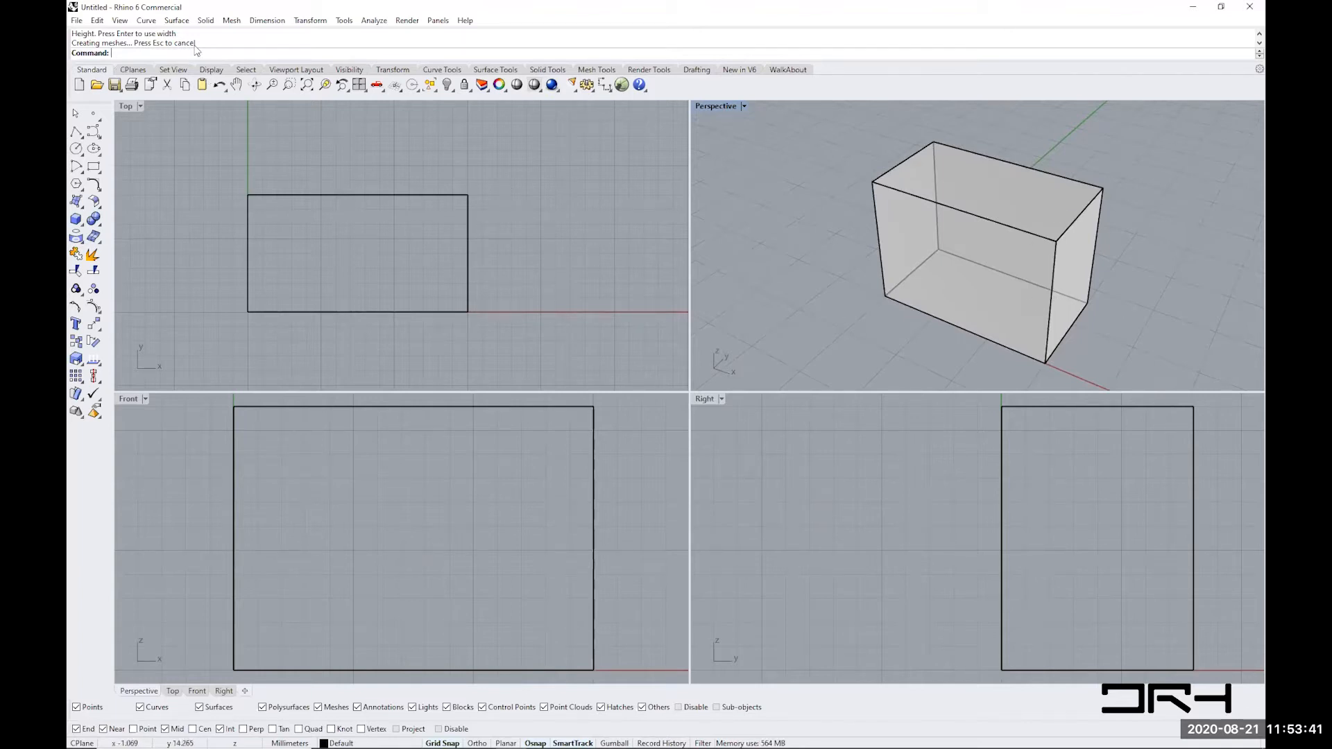
- Select the box with a selection window in the Top viewport and delete it
{"action": "left_click", "coordinate": [206, 20]}
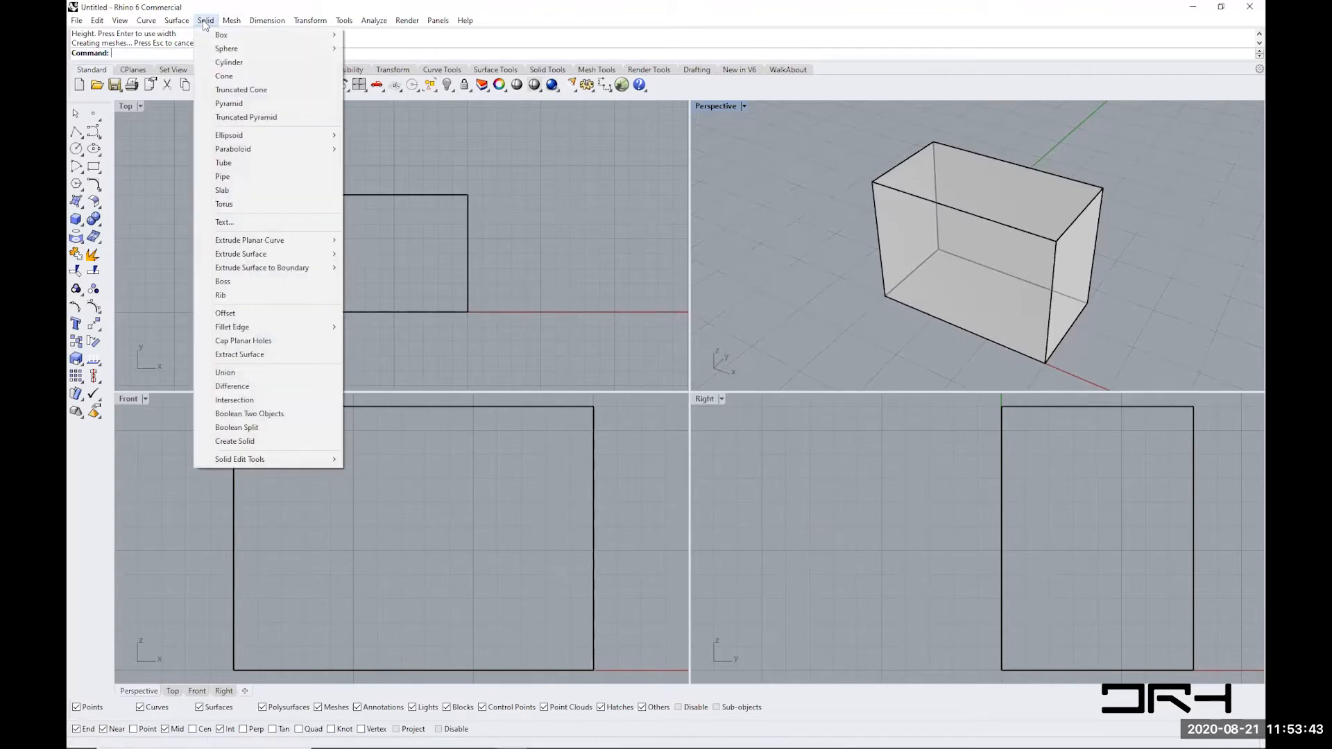
{"action": "mouse_move", "coordinate": [227, 39]}
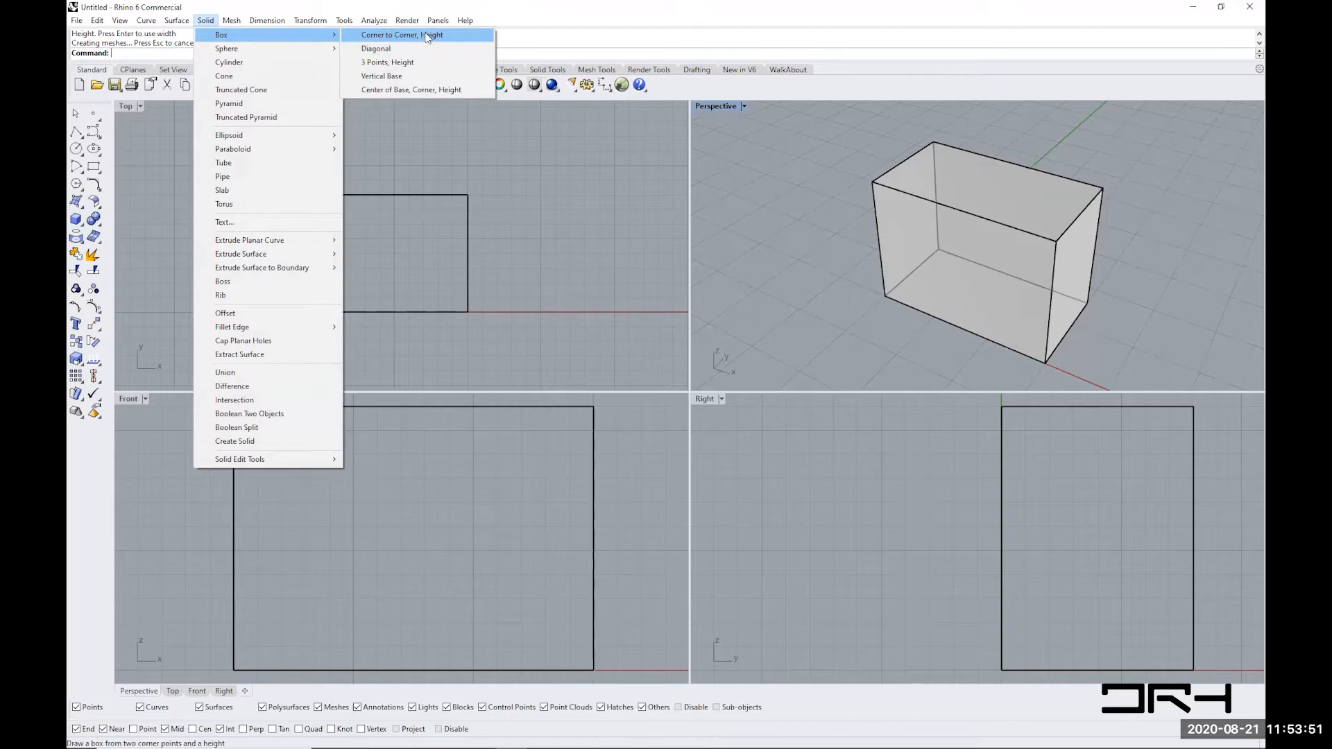
{"action": "left_click", "coordinate": [522, 292]}
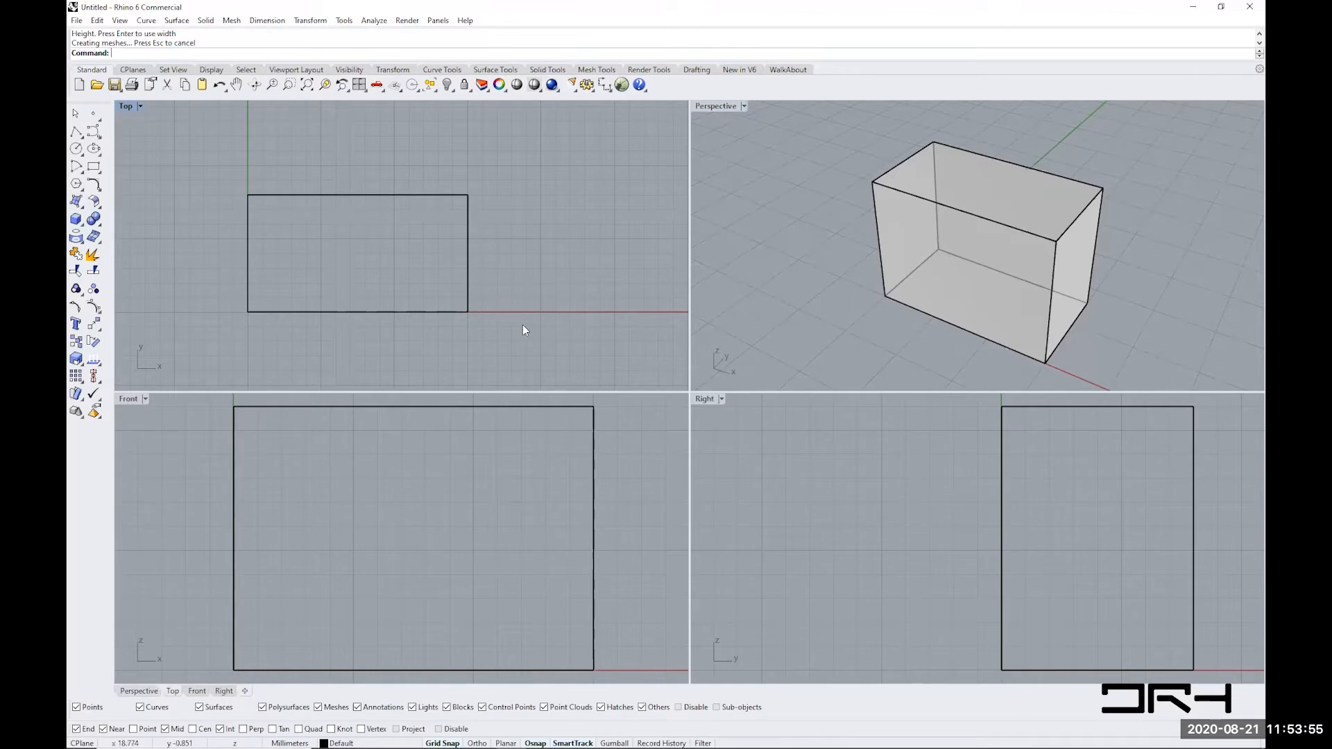
{"action": "left_click_drag", "start_coordinate": [522, 325], "coordinate": [167, 173]}
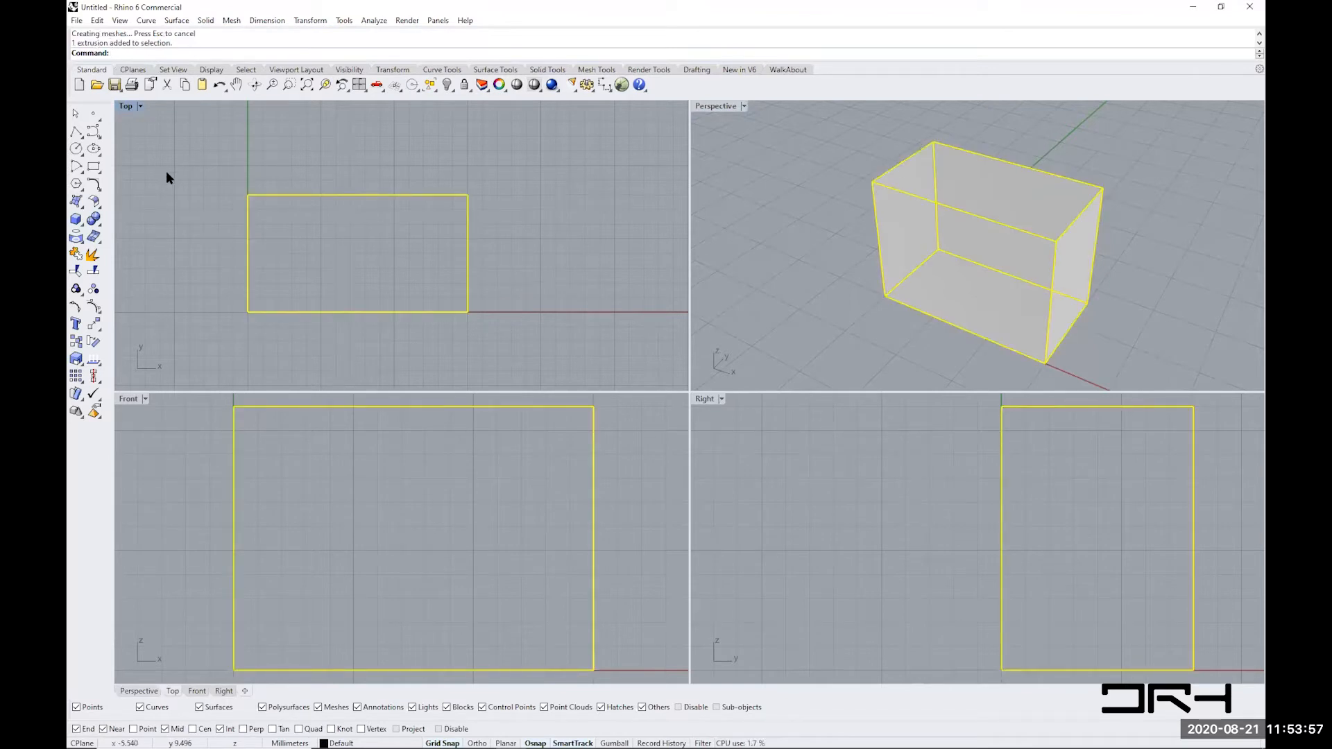
{"action": "key", "text": "Delete"}
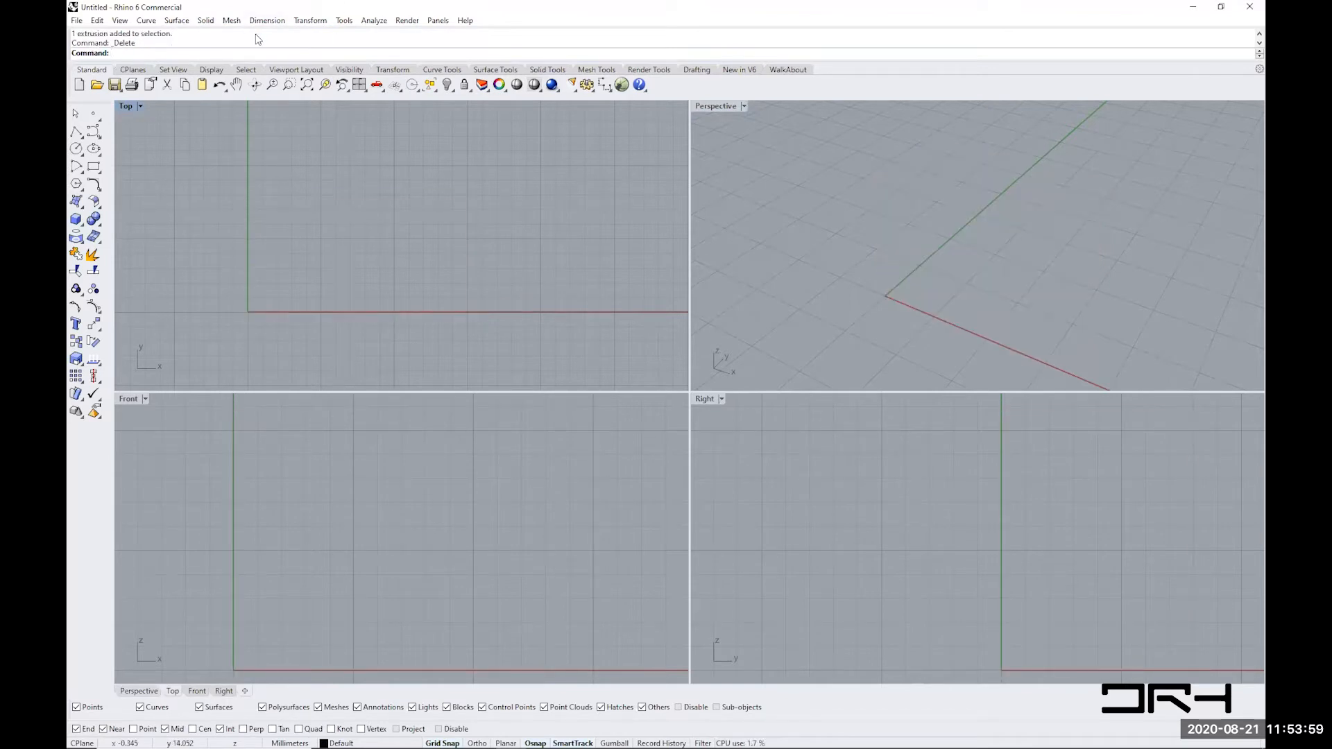
- Create a box using the center-of-base method, centred on the origin, with a 10 by 10 mm base and a height of about 10 mm
{"action": "right_click_drag", "start_coordinate": [287, 283], "coordinate": [375, 233]}
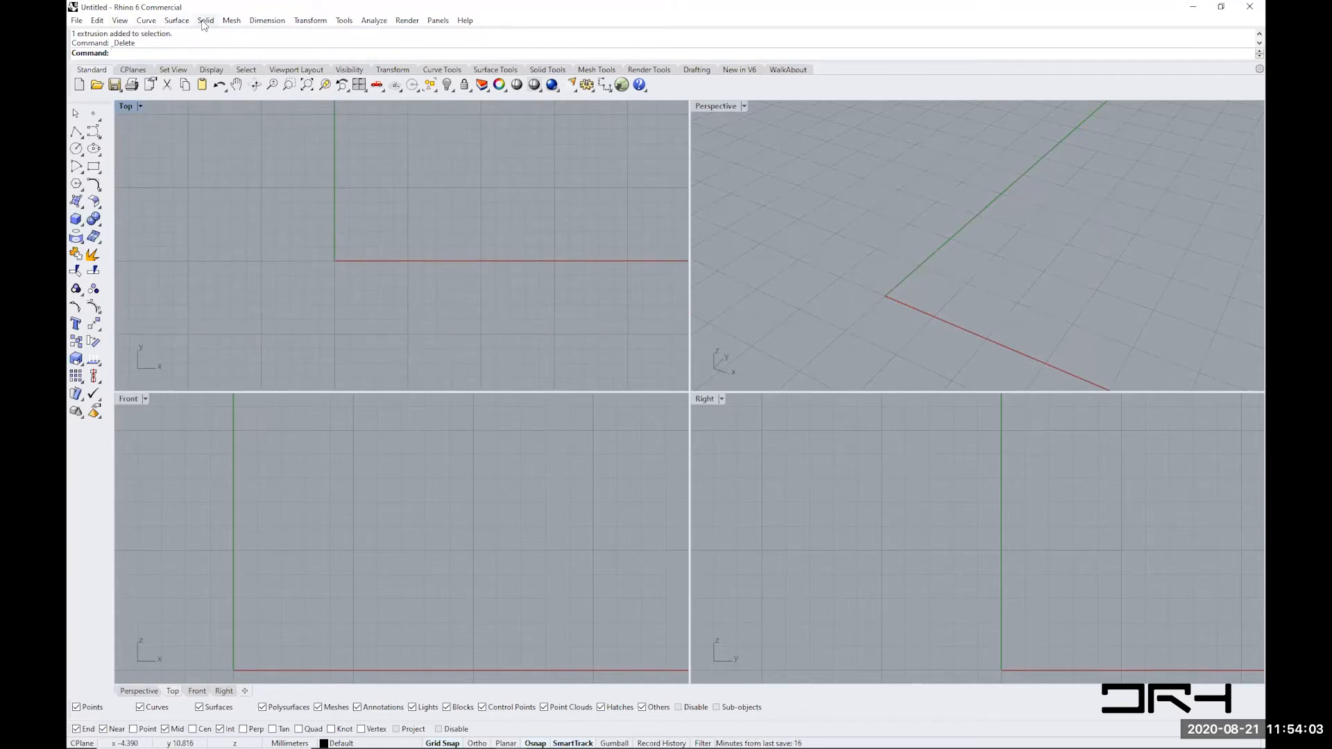
{"action": "left_click", "coordinate": [205, 21]}
{"action": "mouse_move", "coordinate": [278, 35]}
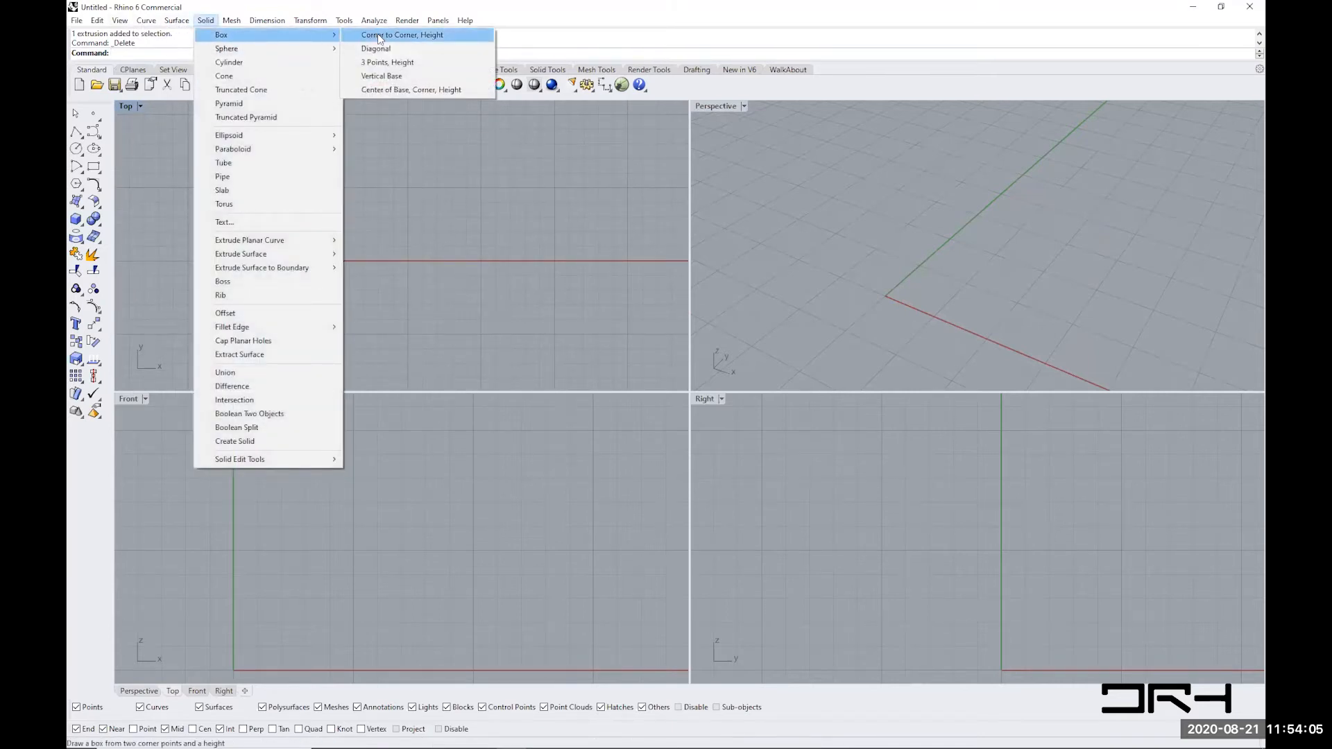
{"action": "left_click", "coordinate": [397, 90]}
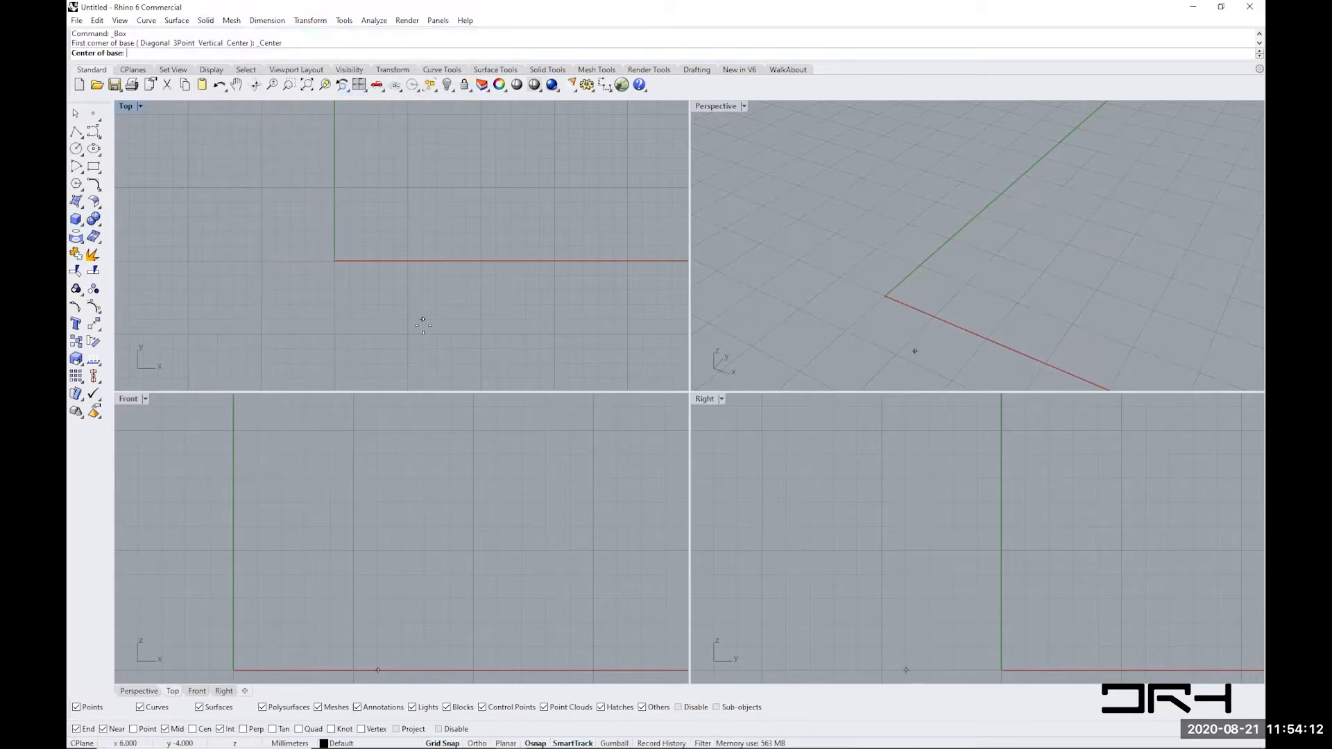
{"action": "left_click", "coordinate": [334, 261]}
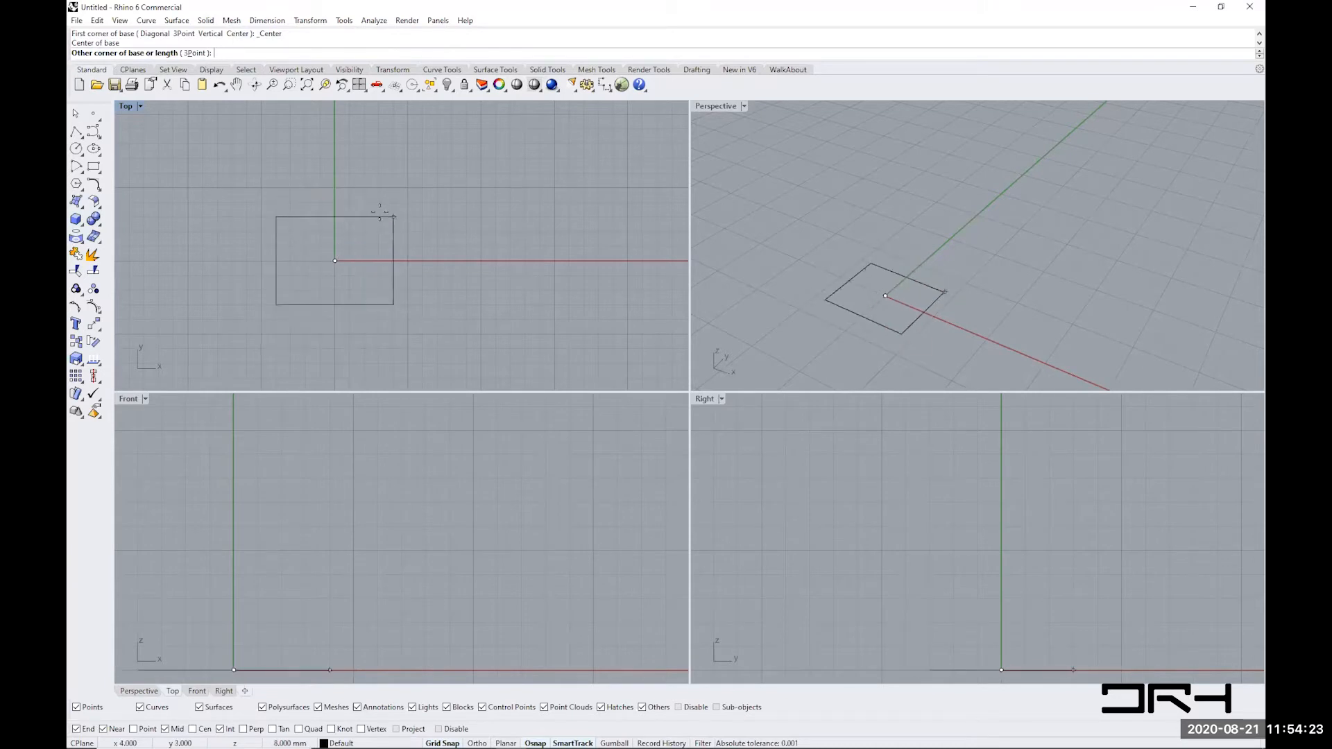
{"action": "left_click", "coordinate": [408, 189]}
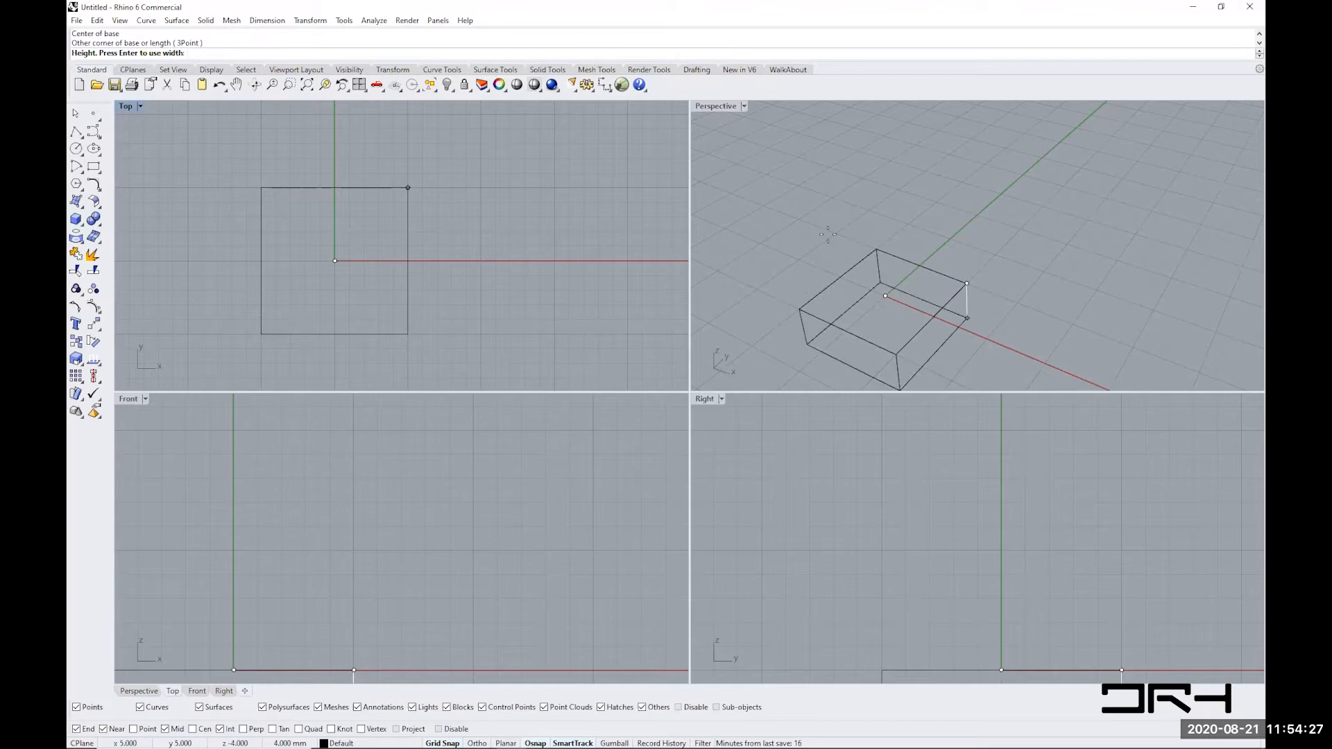
{"action": "left_click", "coordinate": [923, 215]}
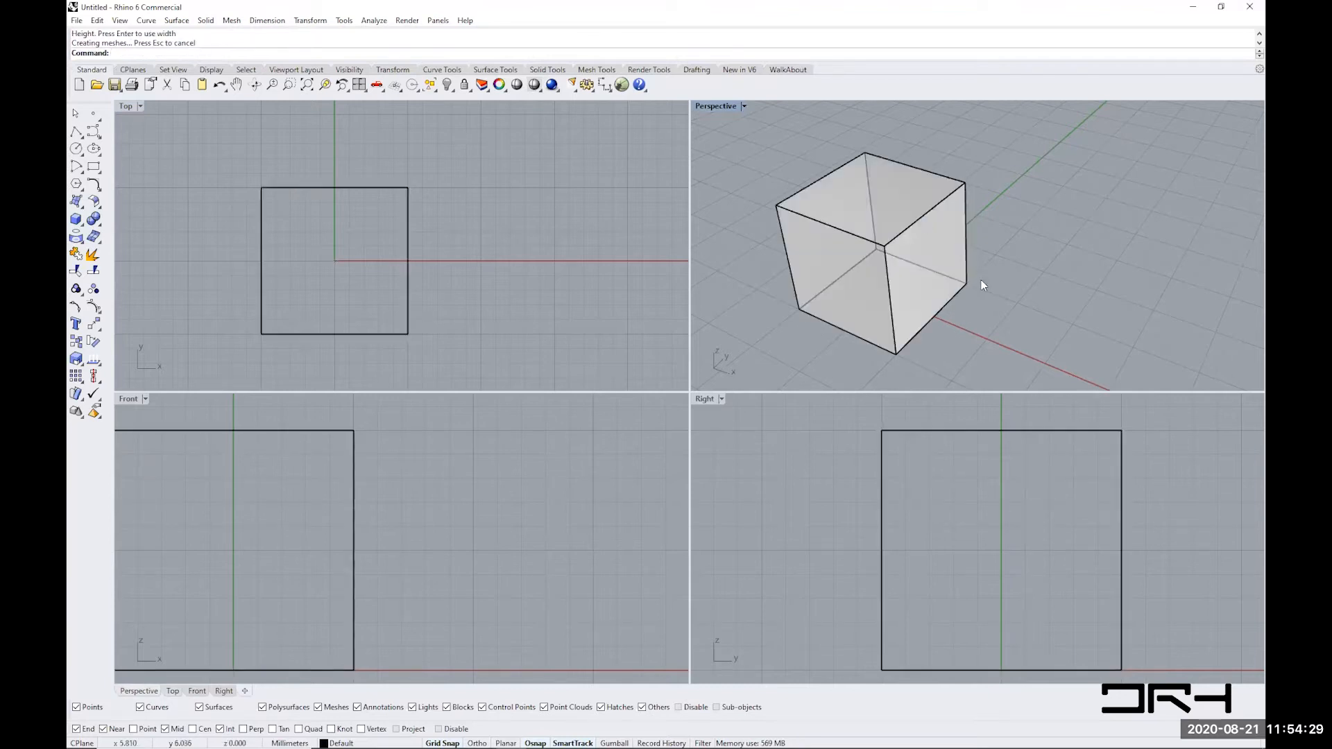
{"action": "right_click_drag", "start_coordinate": [999, 283], "coordinate": [969, 279]}
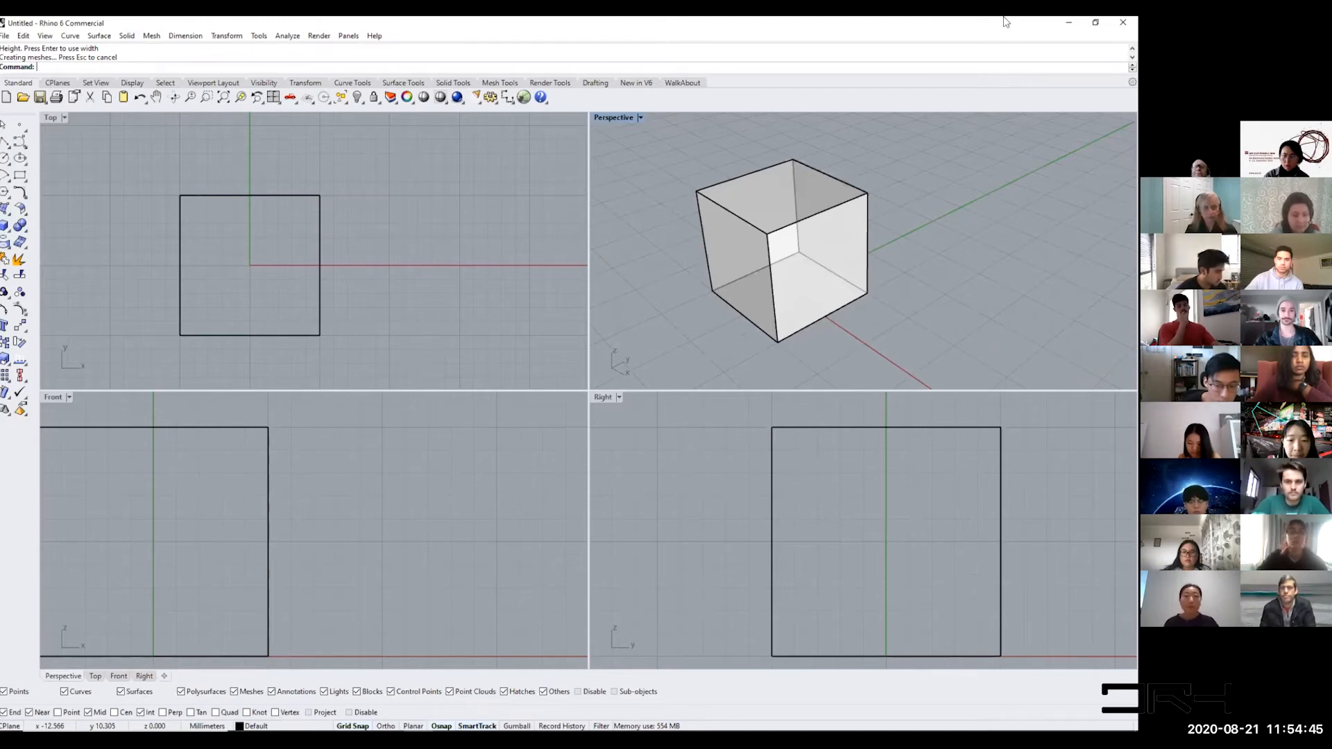
- Select the centred box in the Perspective viewport and remove it with the Delete command
{"action": "left_click", "coordinate": [812, 290]}
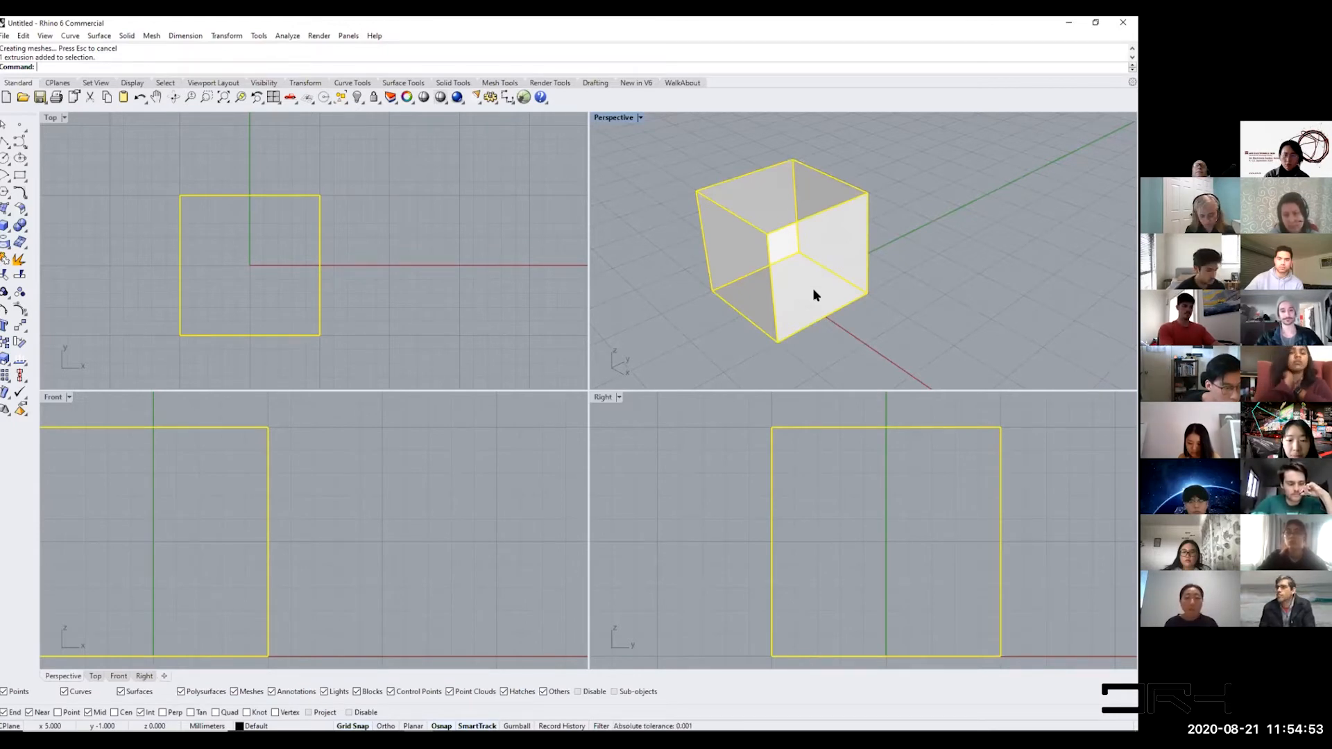
{"action": "type", "text": "Delete"}
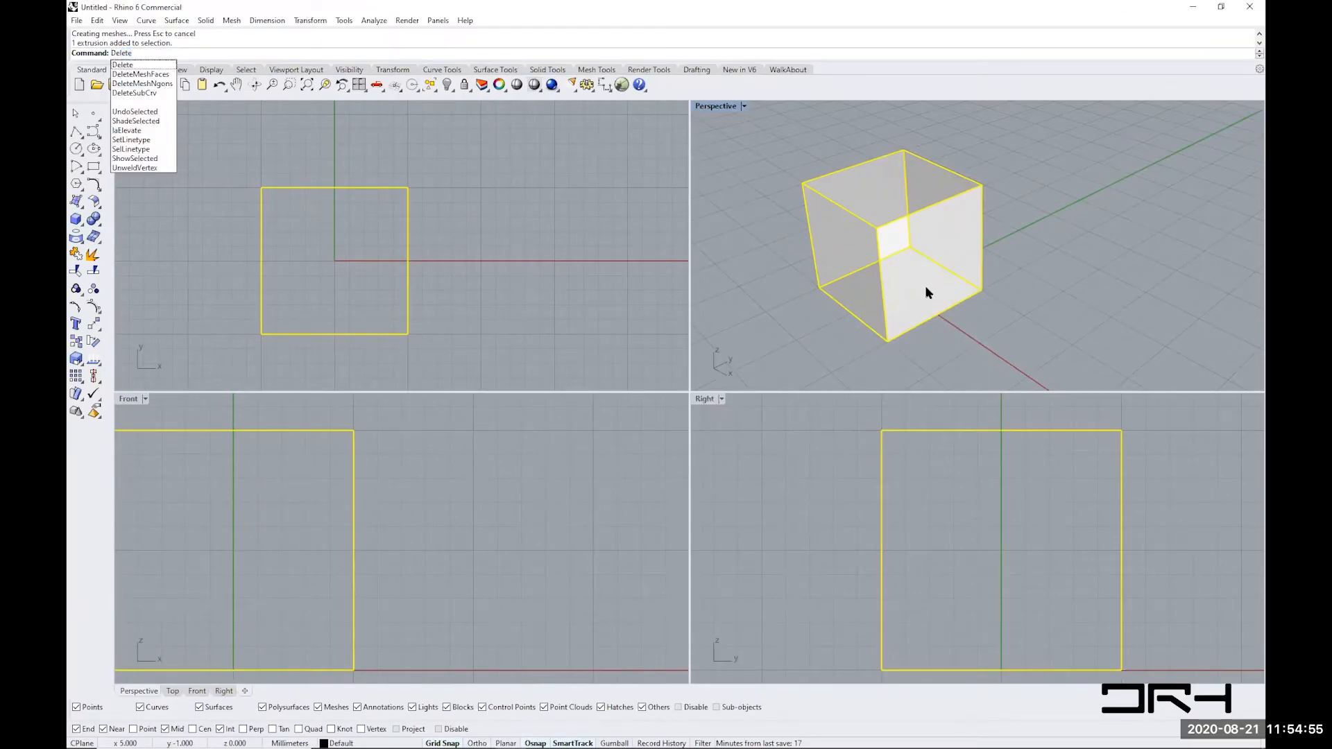
{"action": "key", "text": "Return"}
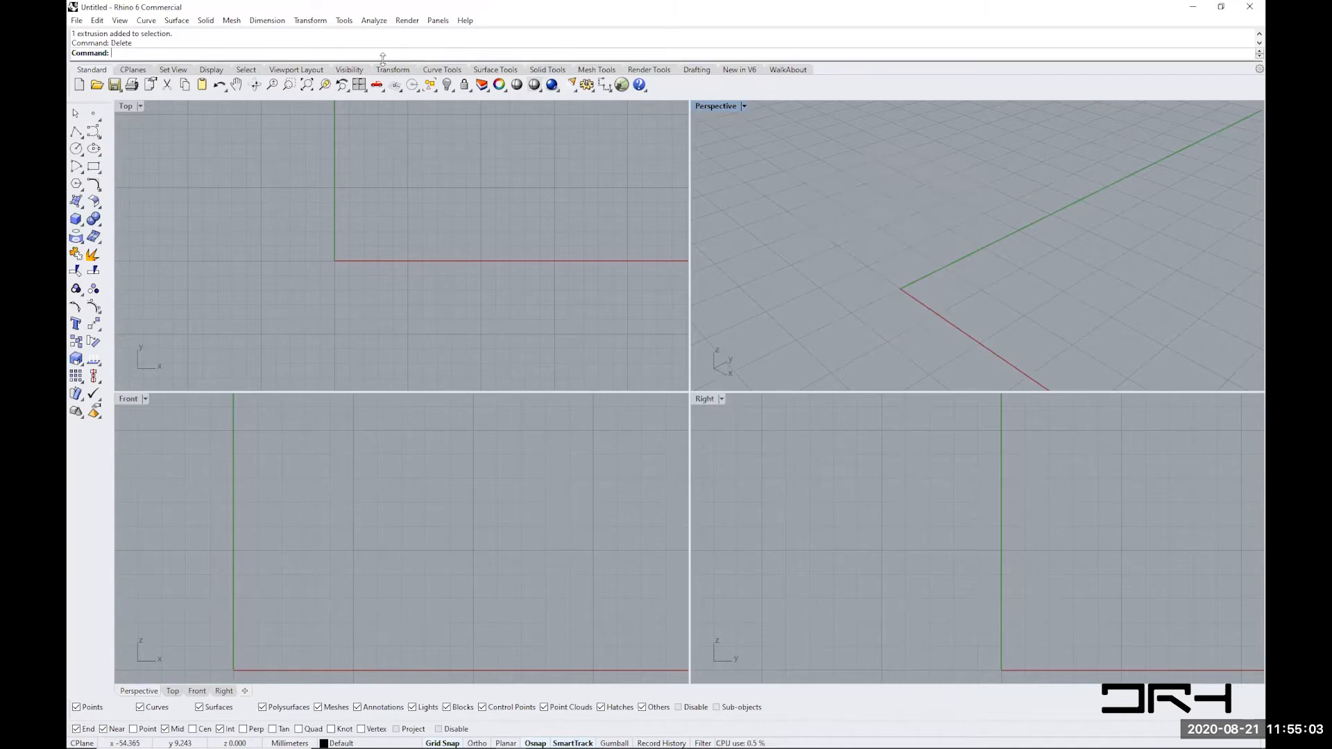
- Enlarge the command history area so that it shows several lines of previous commands
{"action": "left_click_drag", "start_coordinate": [383, 59], "coordinate": [389, 125]}
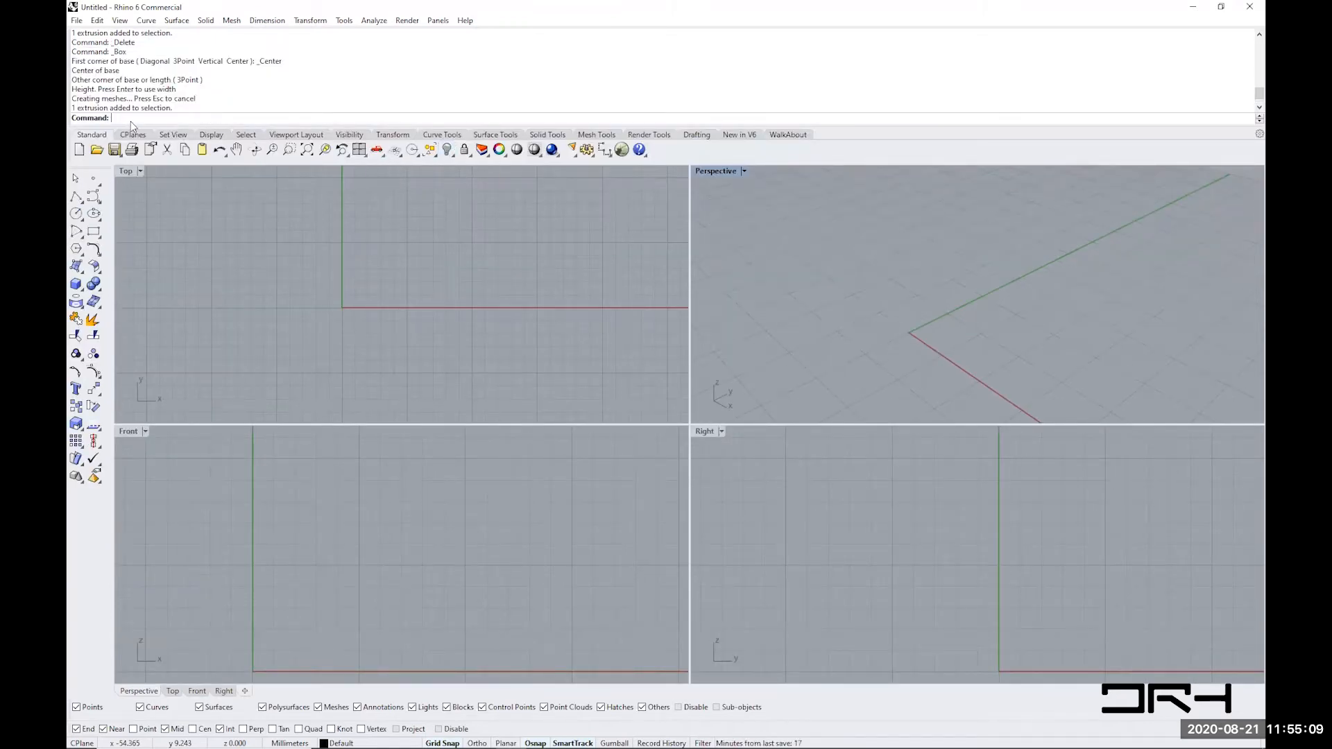
{"action": "mouse_move", "coordinate": [319, 127]}
{"action": "left_mouse_down"}
{"action": "mouse_move", "coordinate": [327, 63]}
{"action": "mouse_move", "coordinate": [320, 127]}
{"action": "left_mouse_up"}
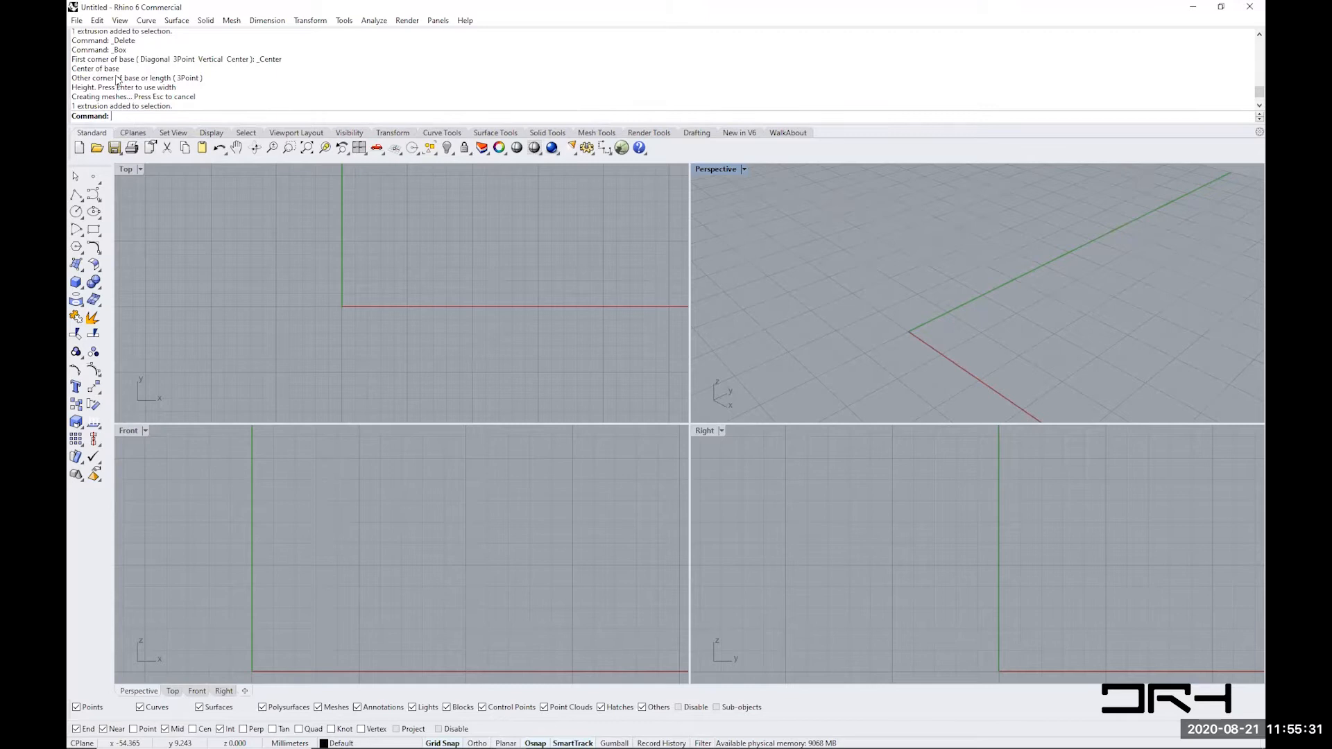
- Run the Box command by name with the Center option and place the centre of the base at the origin
{"action": "left_click", "coordinate": [128, 115]}
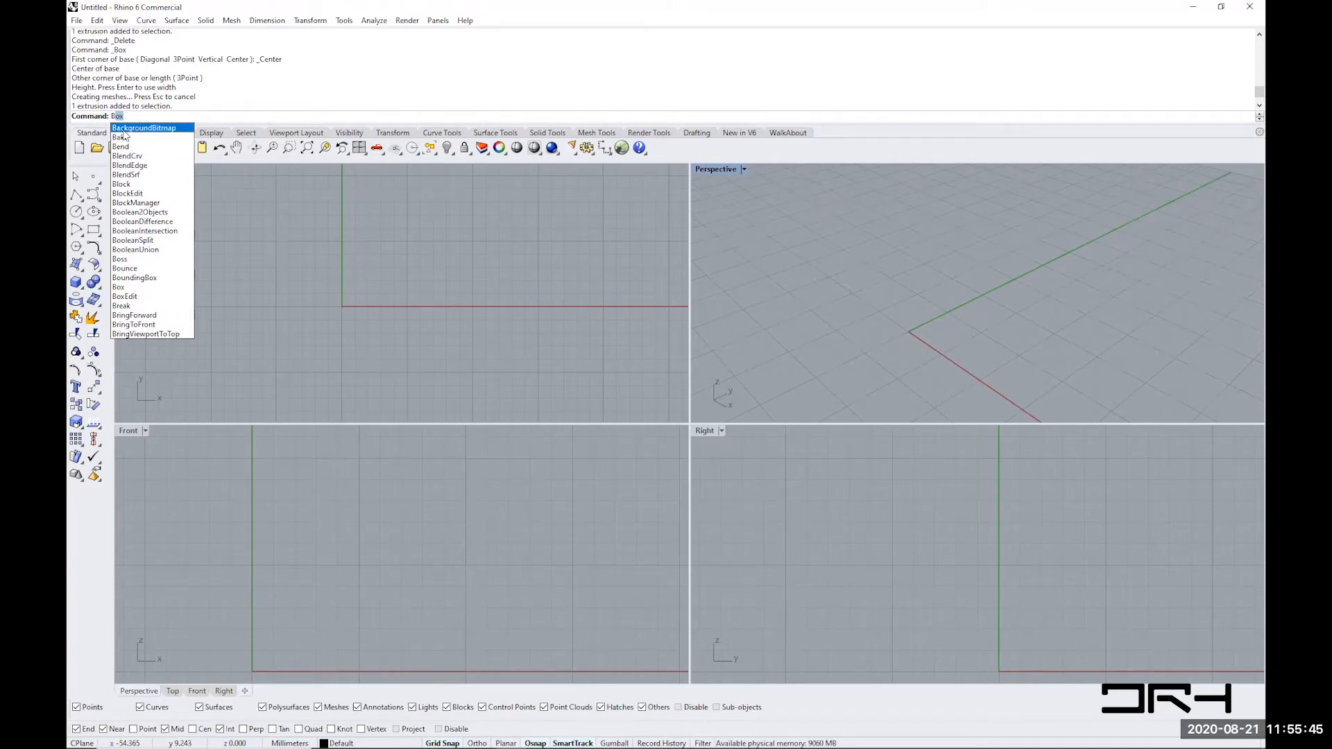
{"action": "type", "text": "Bo"}
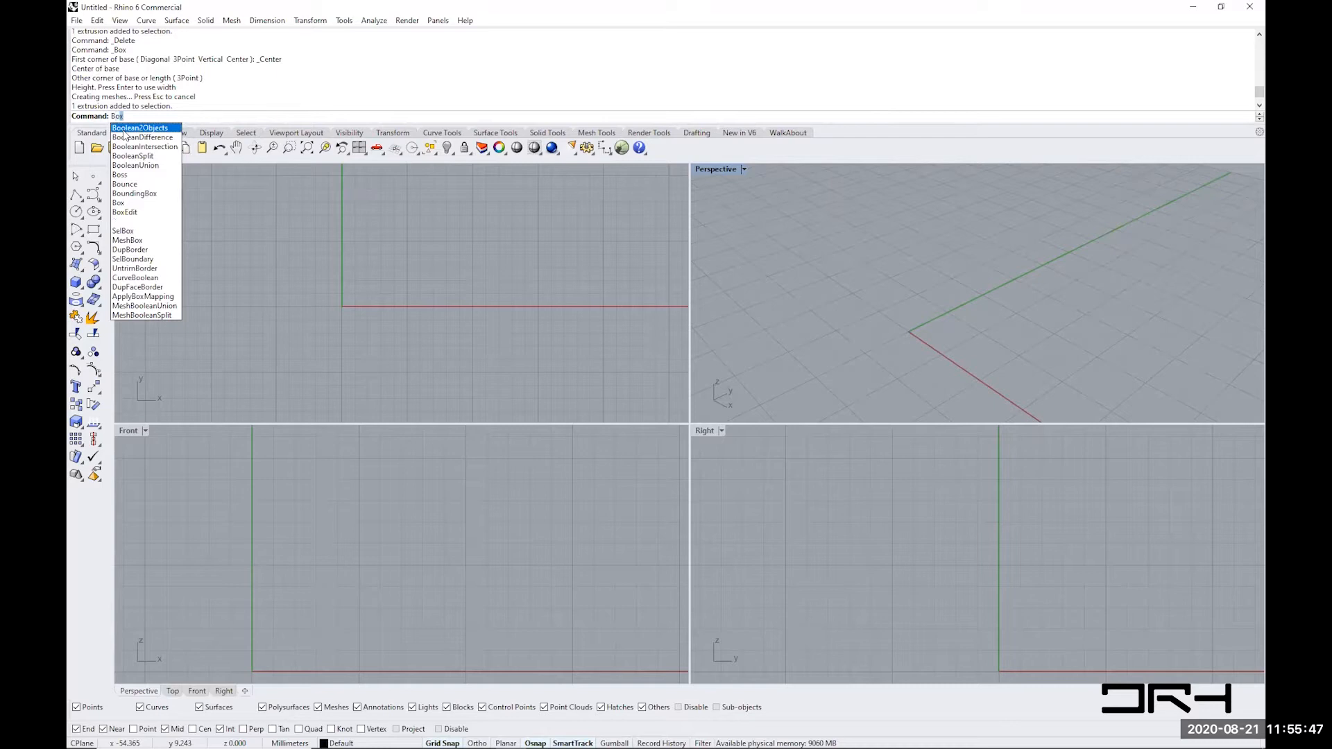
{"action": "type", "text": "x"}
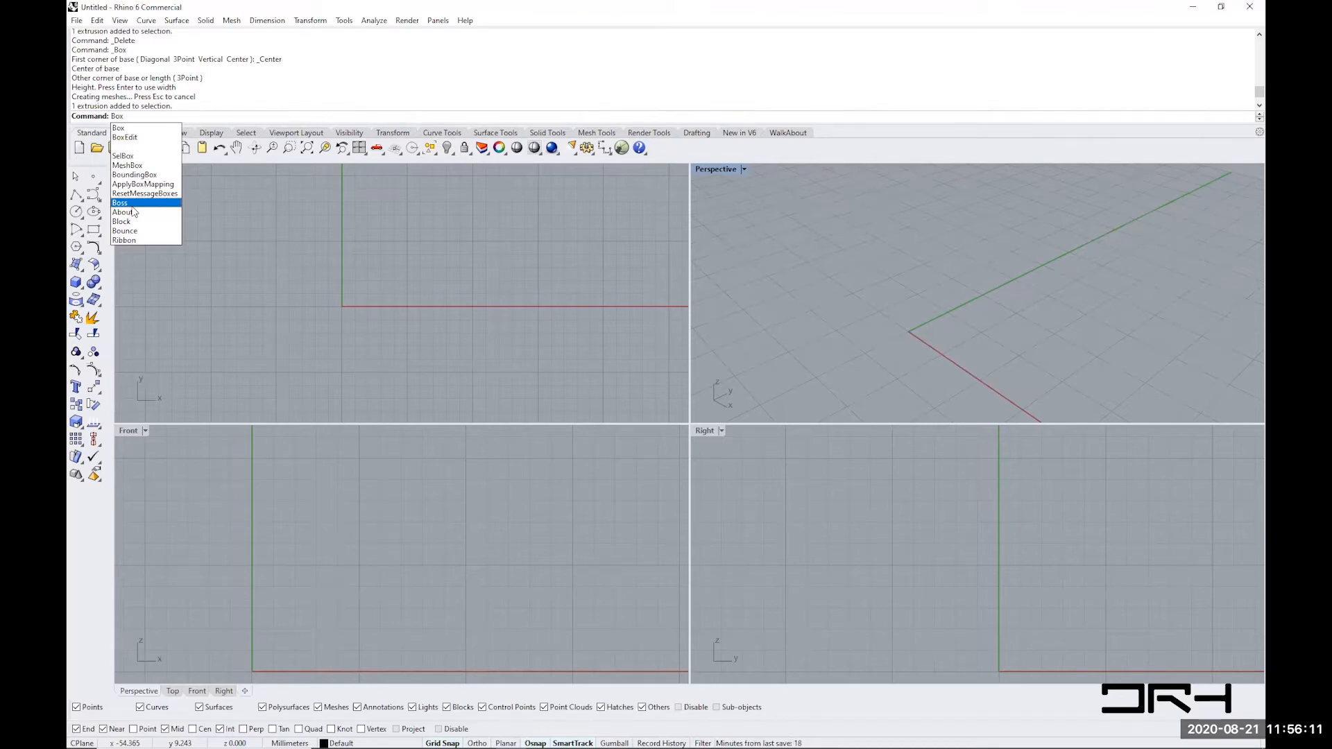
{"action": "left_click", "coordinate": [118, 127]}
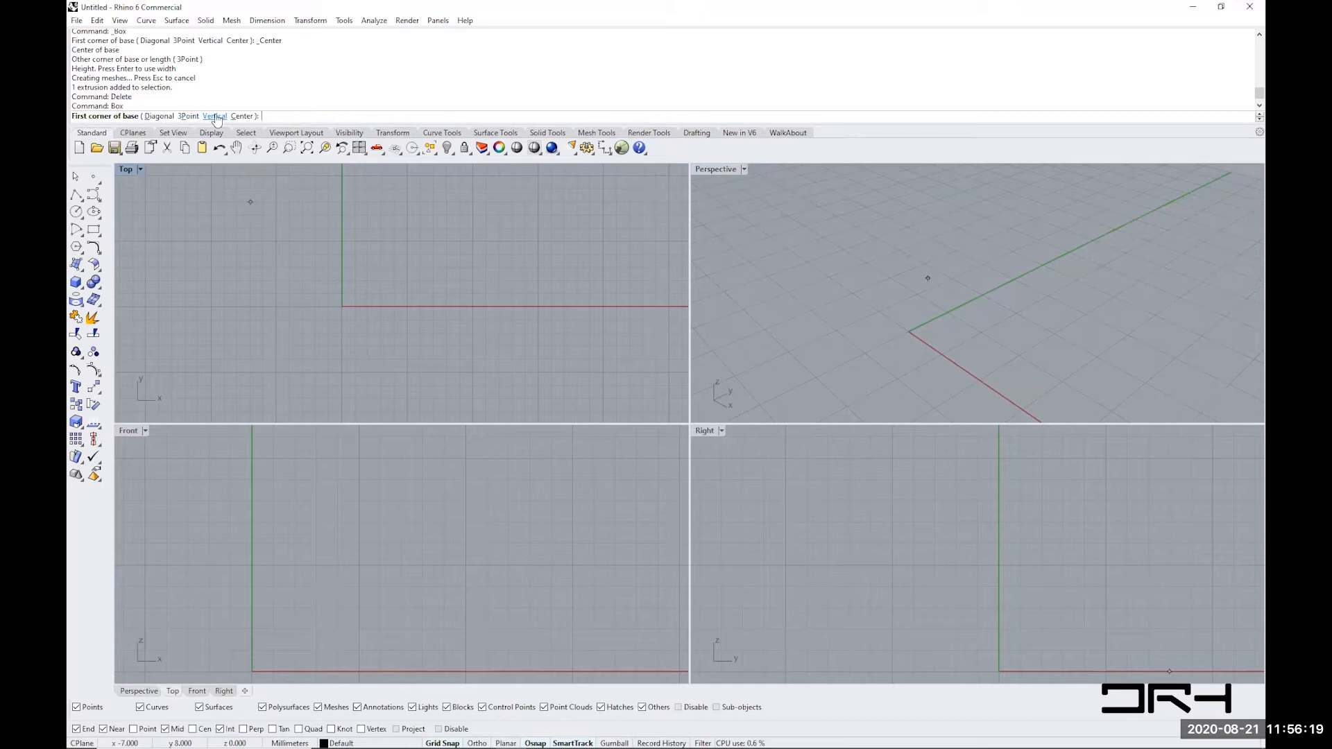
{"action": "left_click", "coordinate": [242, 117]}
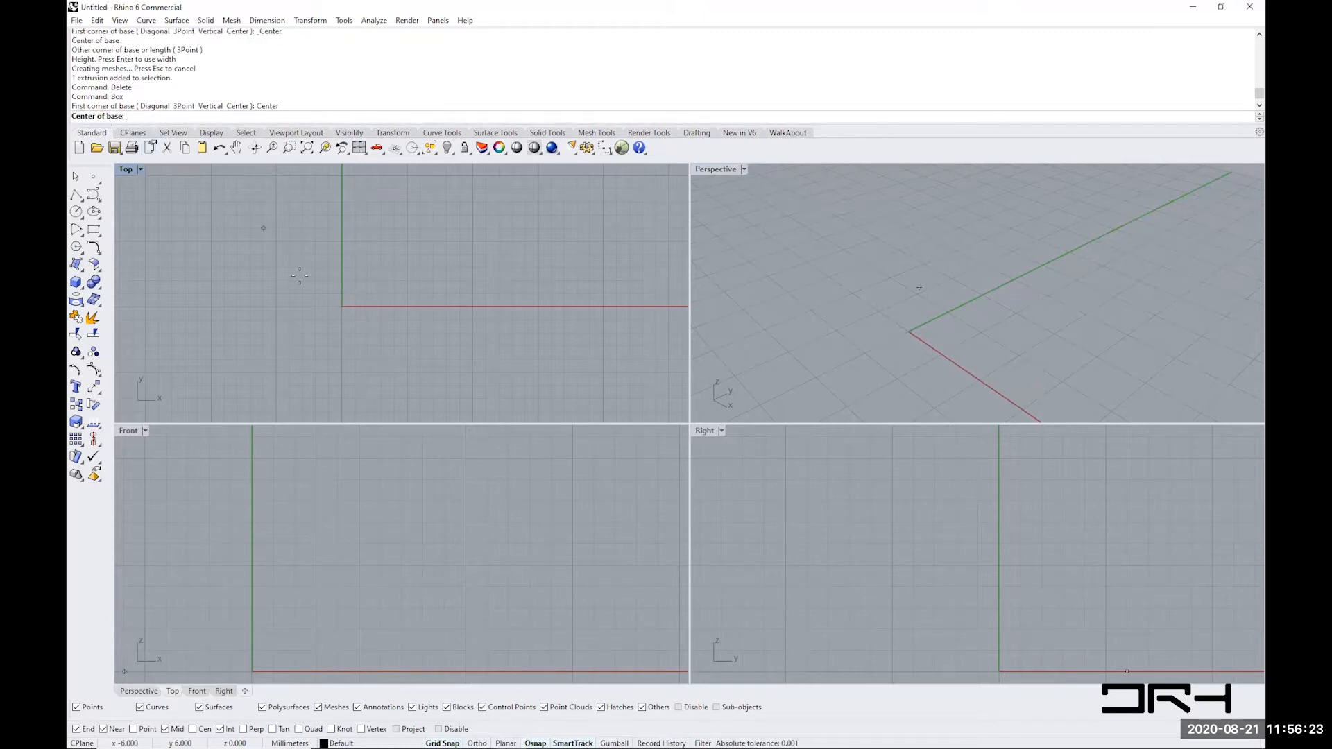
{"action": "left_click", "coordinate": [341, 307]}
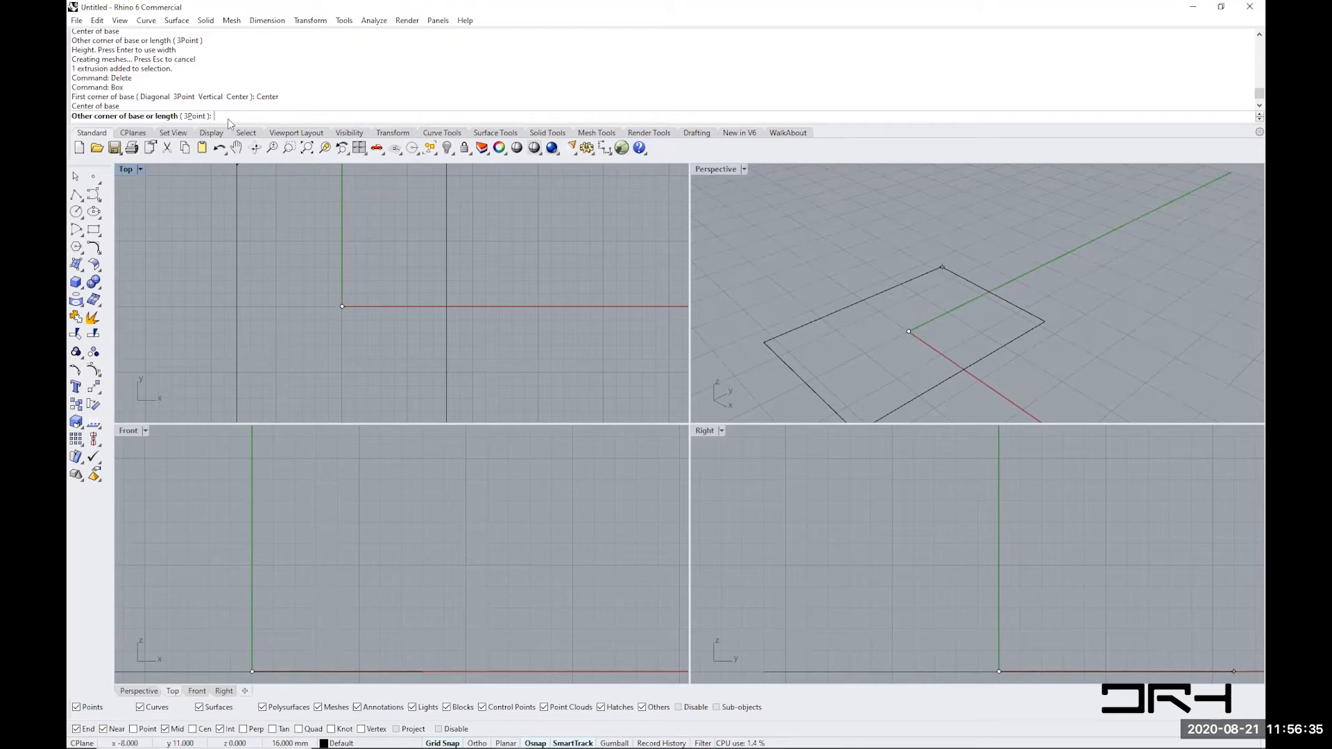
{"action": "type", "text": "5"}
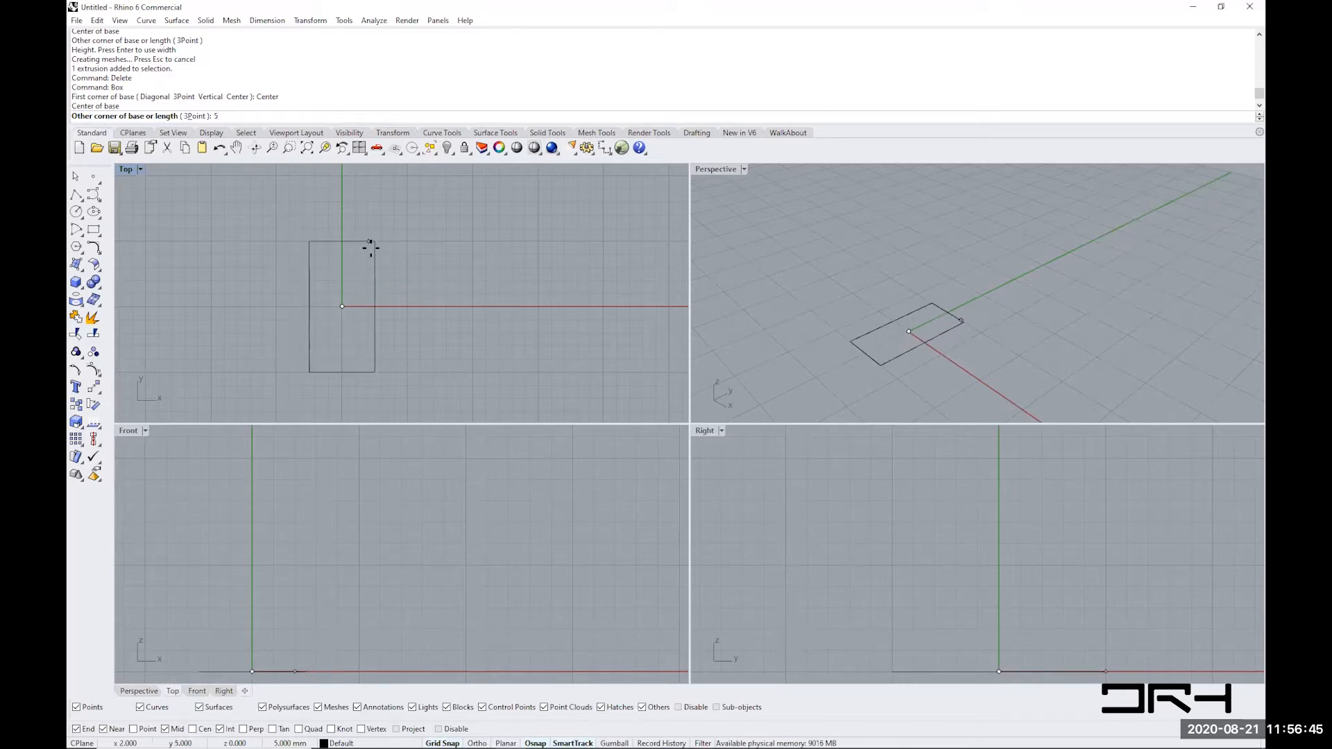
{"action": "type", "text": ",5"}
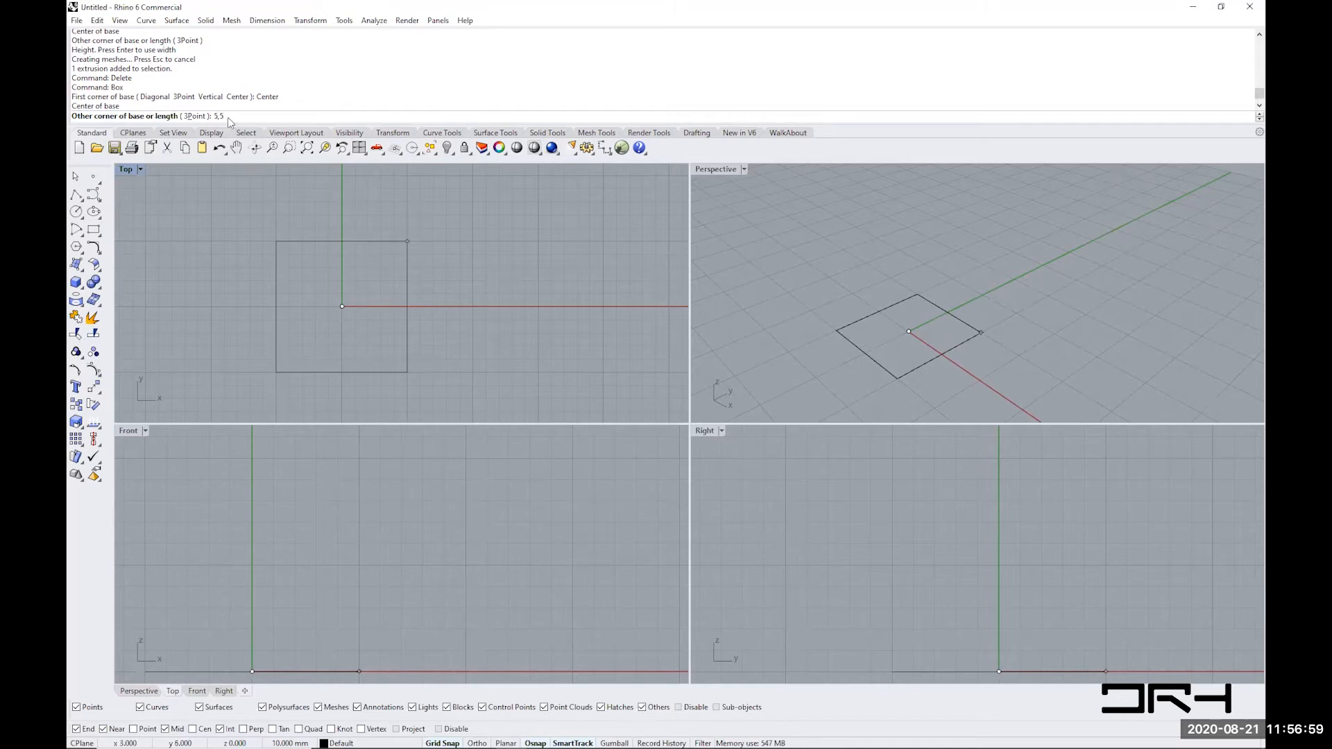
{"action": "key", "text": "BackSpace"}
{"action": "key", "text": "BackSpace"}
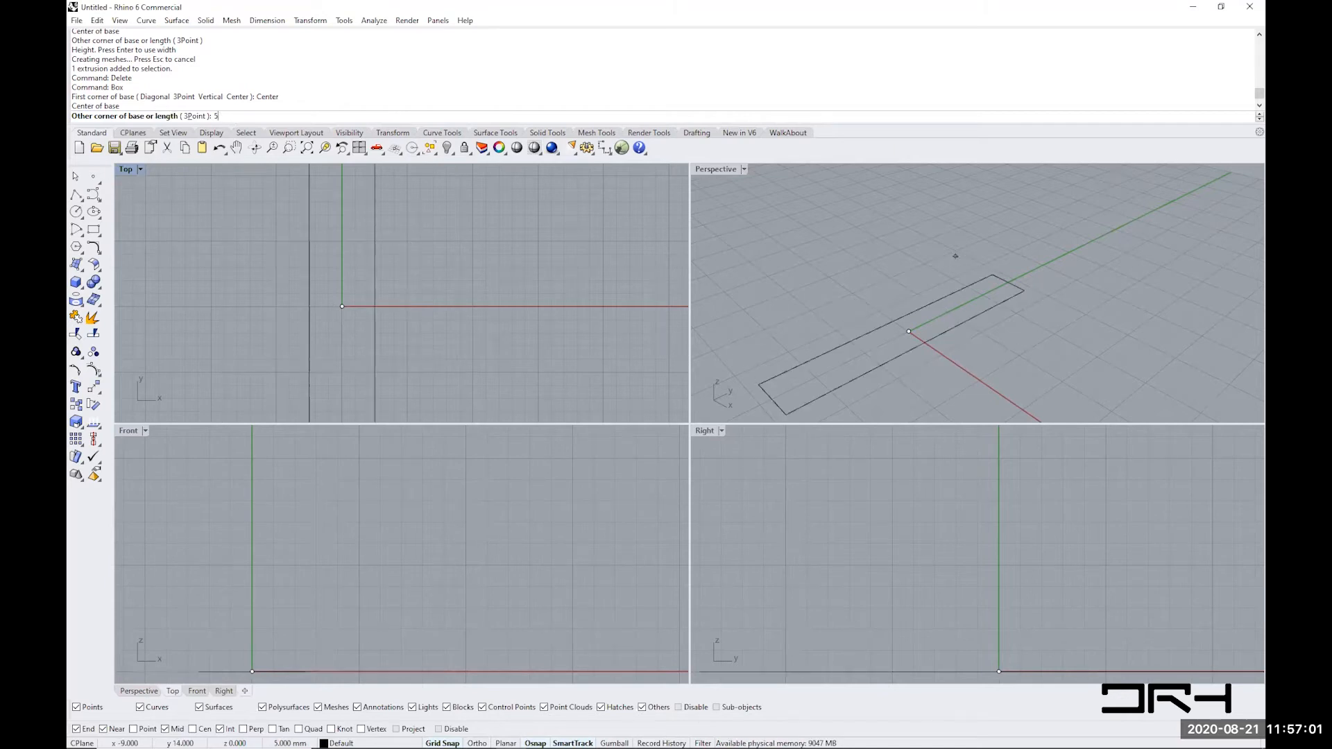
{"action": "key", "text": "BackSpace"}
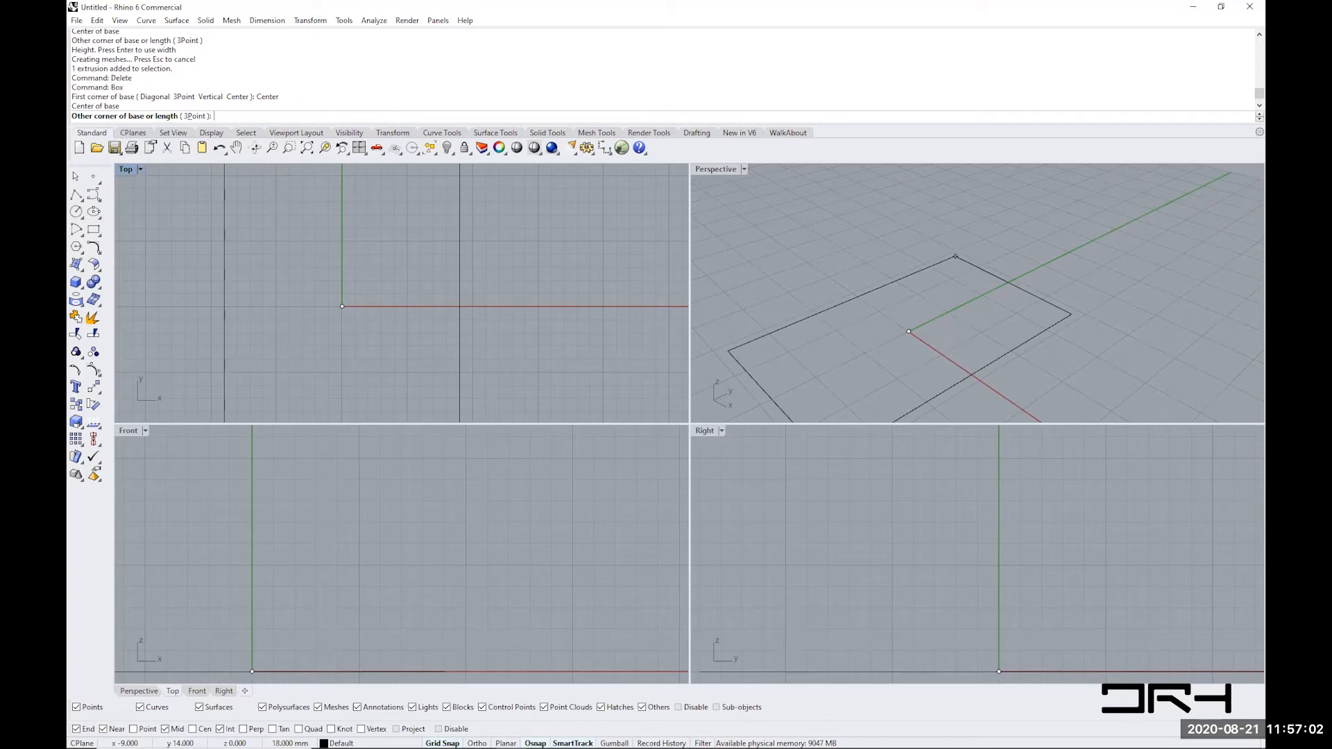
- Place the base corner in the Top viewport for a 10 by 10 mm square and set the box height to 10 mm
{"action": "left_click", "coordinate": [406, 243]}
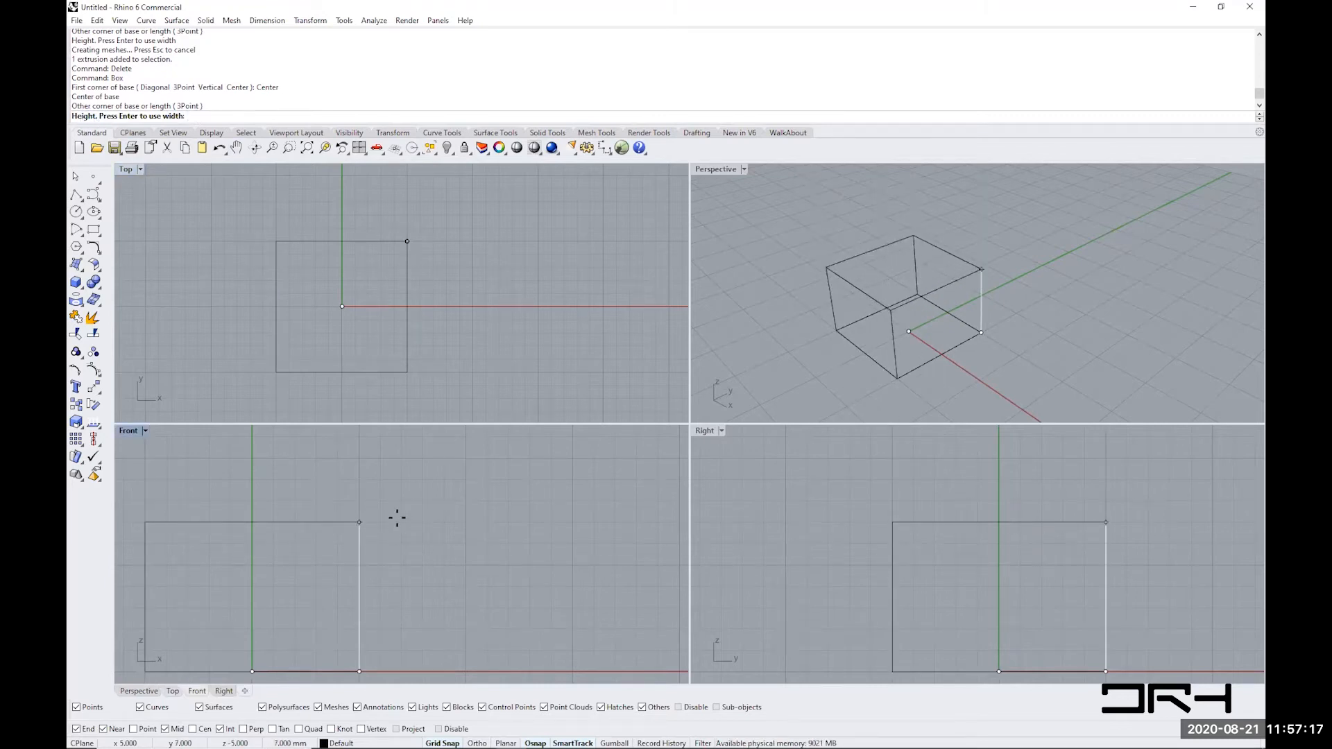
{"action": "type", "text": "10"}
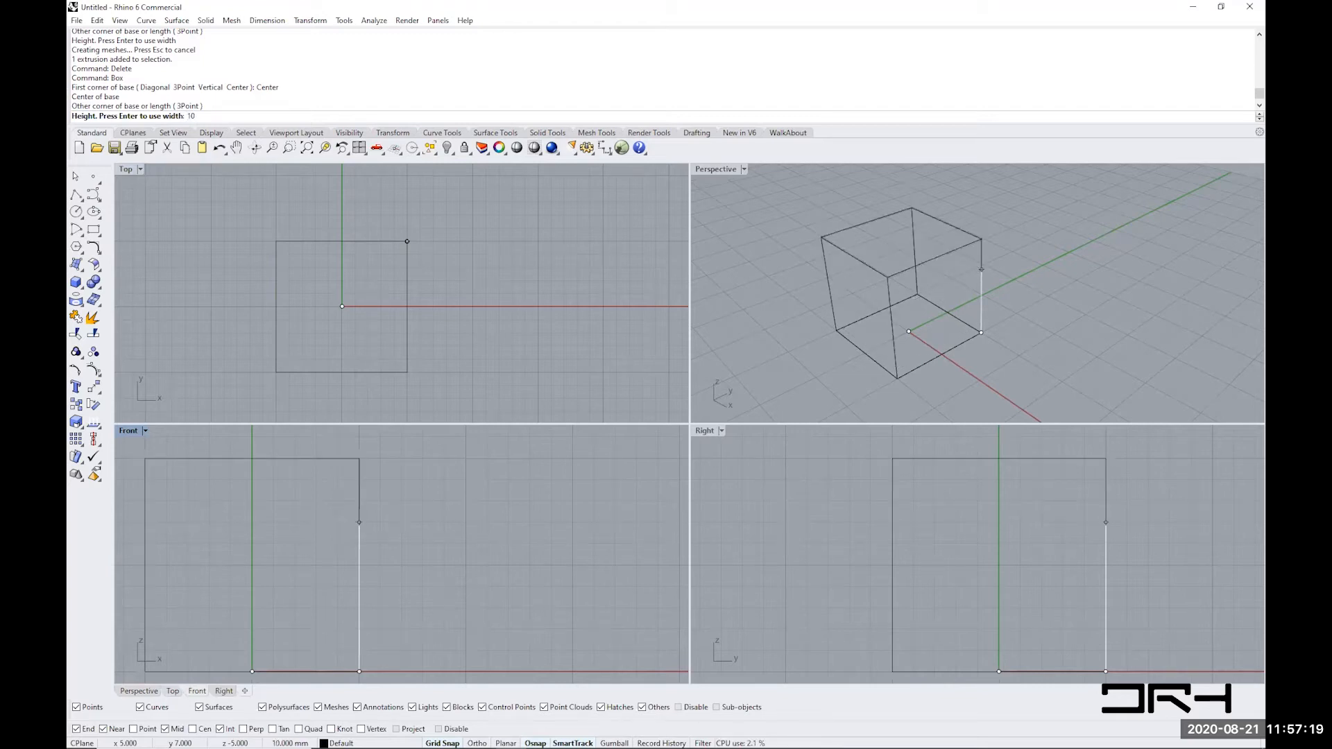
{"action": "key", "text": "Return"}
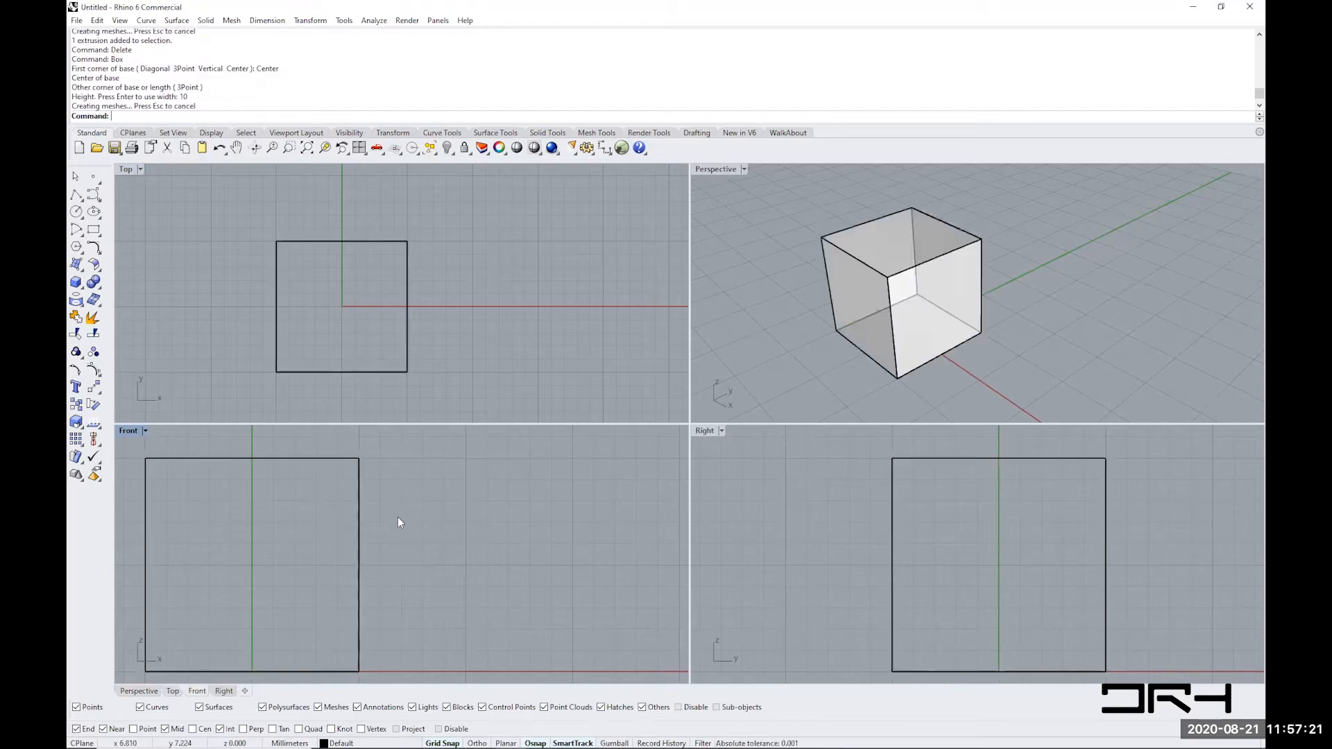
- Measure the height of the box along a vertical edge in the Perspective viewport with the Distance command and highlight the reported distance
{"action": "right_click_drag", "start_coordinate": [956, 416], "coordinate": [853, 324]}
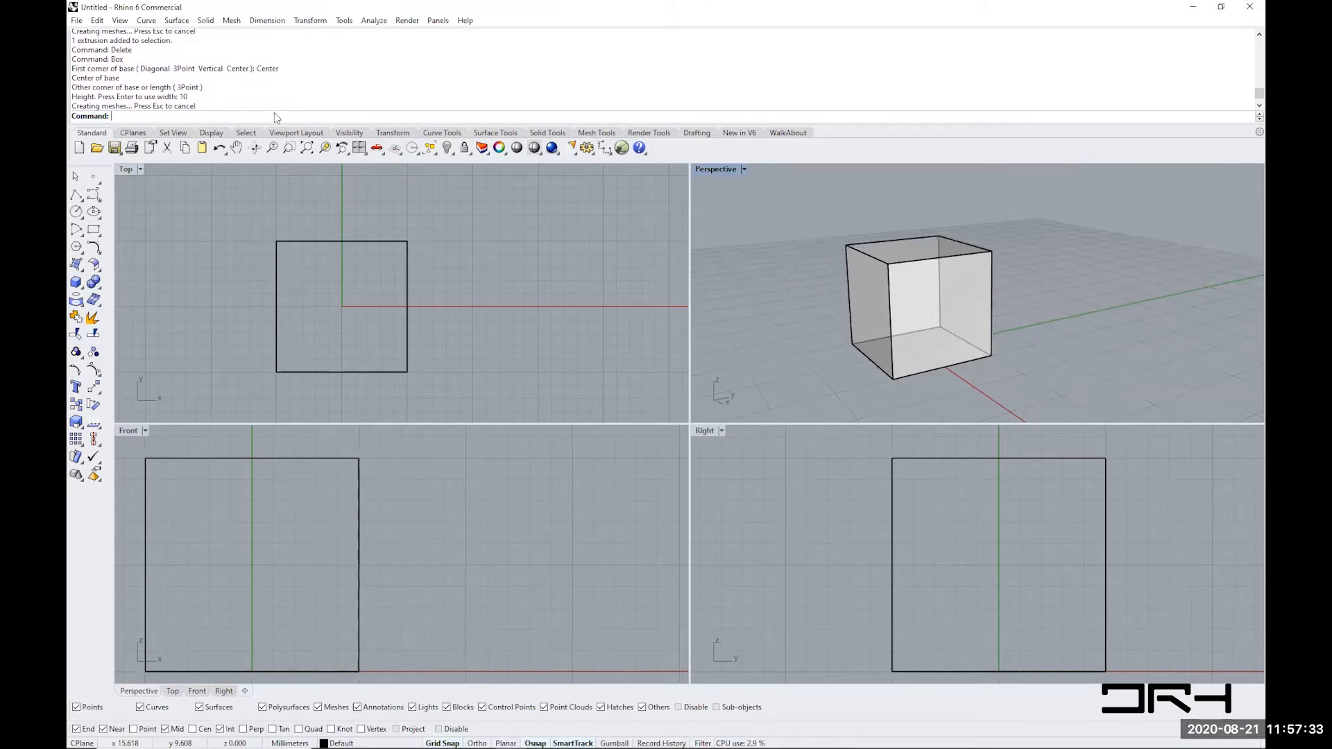
{"action": "type", "text": "Distance"}
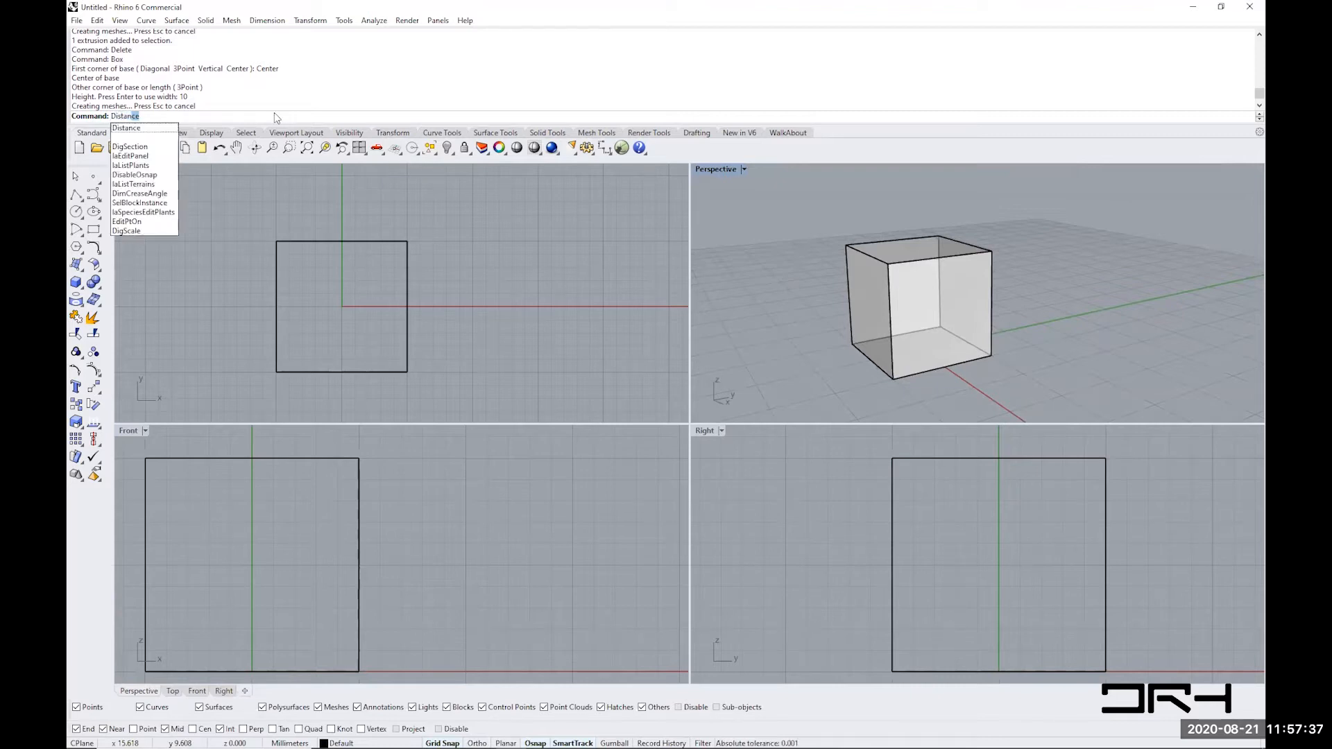
{"action": "key", "text": "Return"}
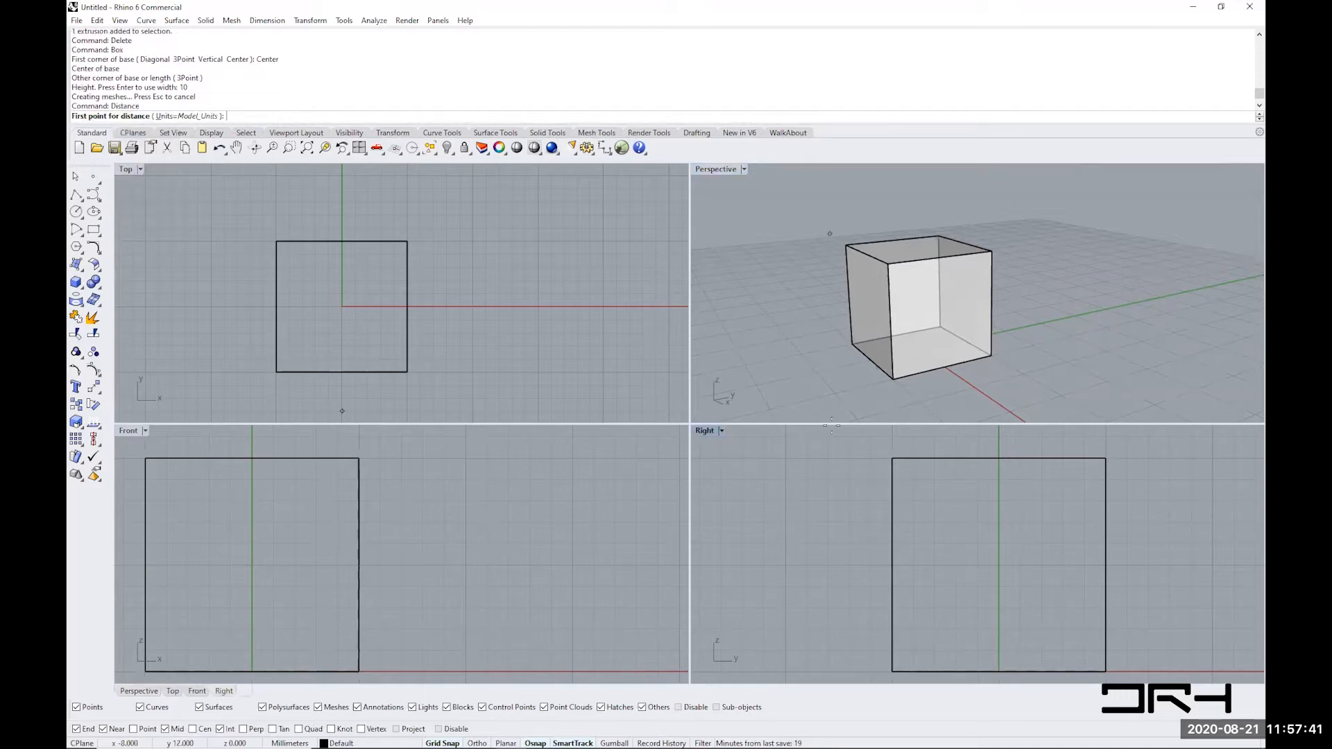
{"action": "left_click", "coordinate": [853, 344]}
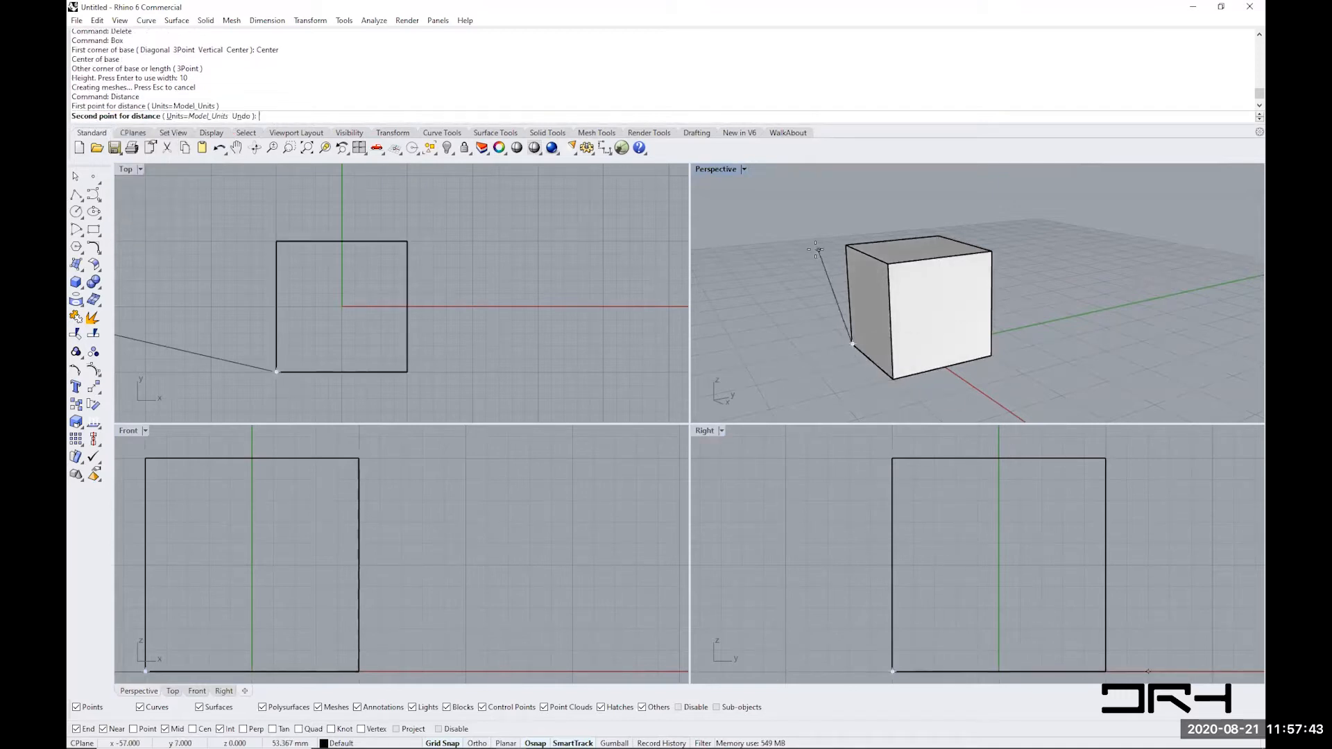
{"action": "left_click", "coordinate": [846, 245]}
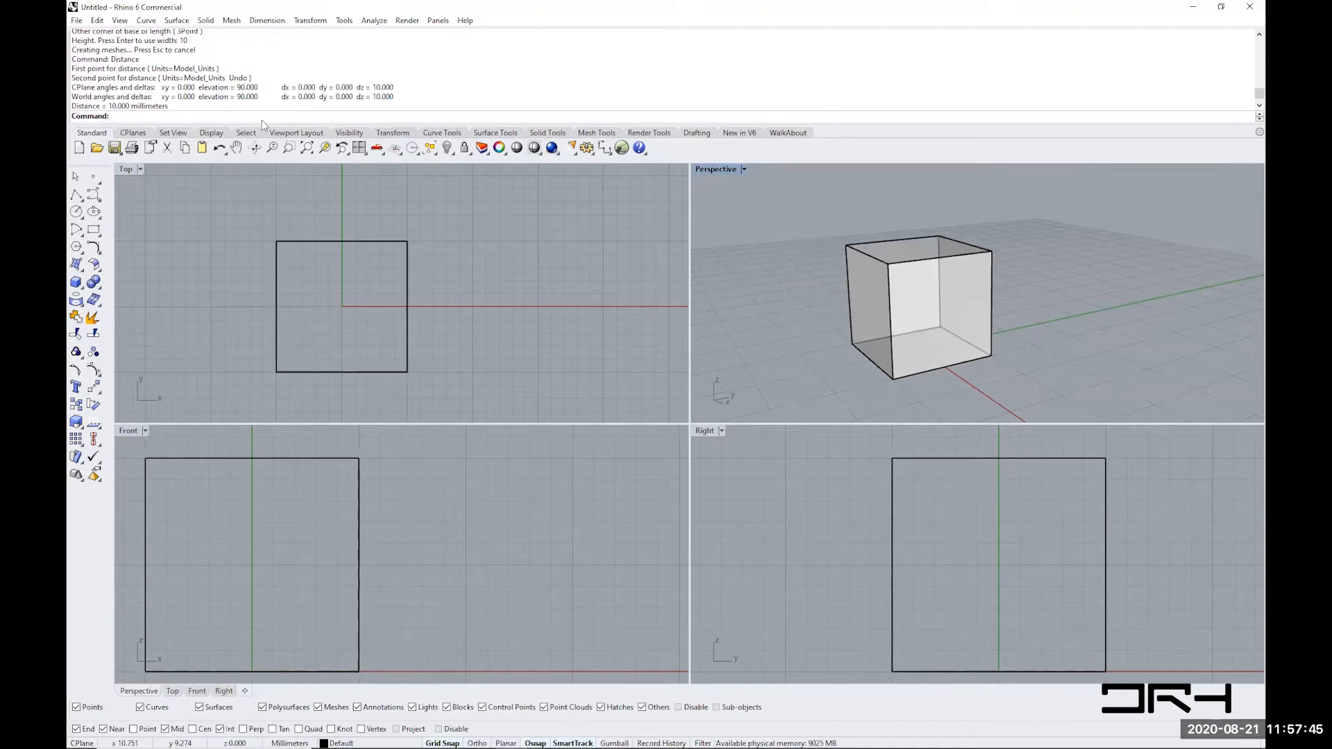
{"action": "left_click_drag", "start_coordinate": [173, 105], "coordinate": [68, 111]}
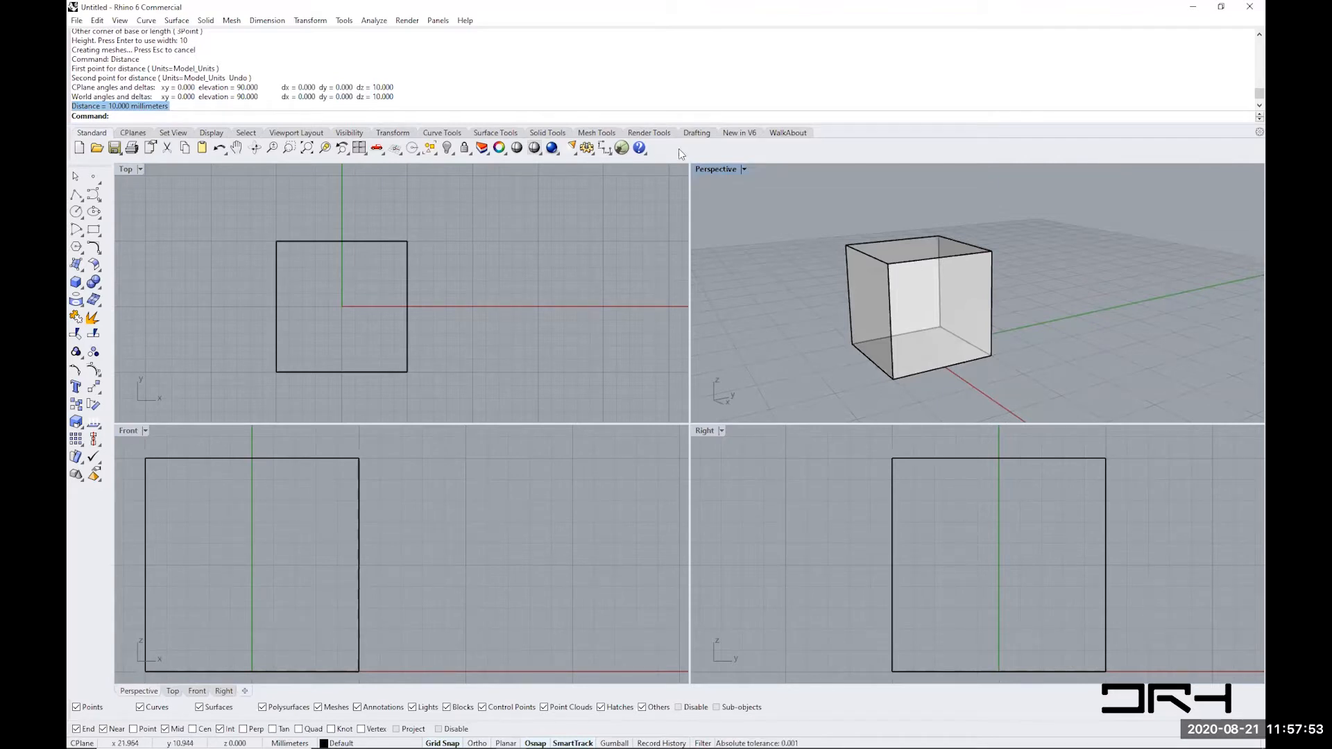
- Turn object snapping off and back on
{"action": "right_click_drag", "start_coordinate": [827, 315], "coordinate": [738, 444]}
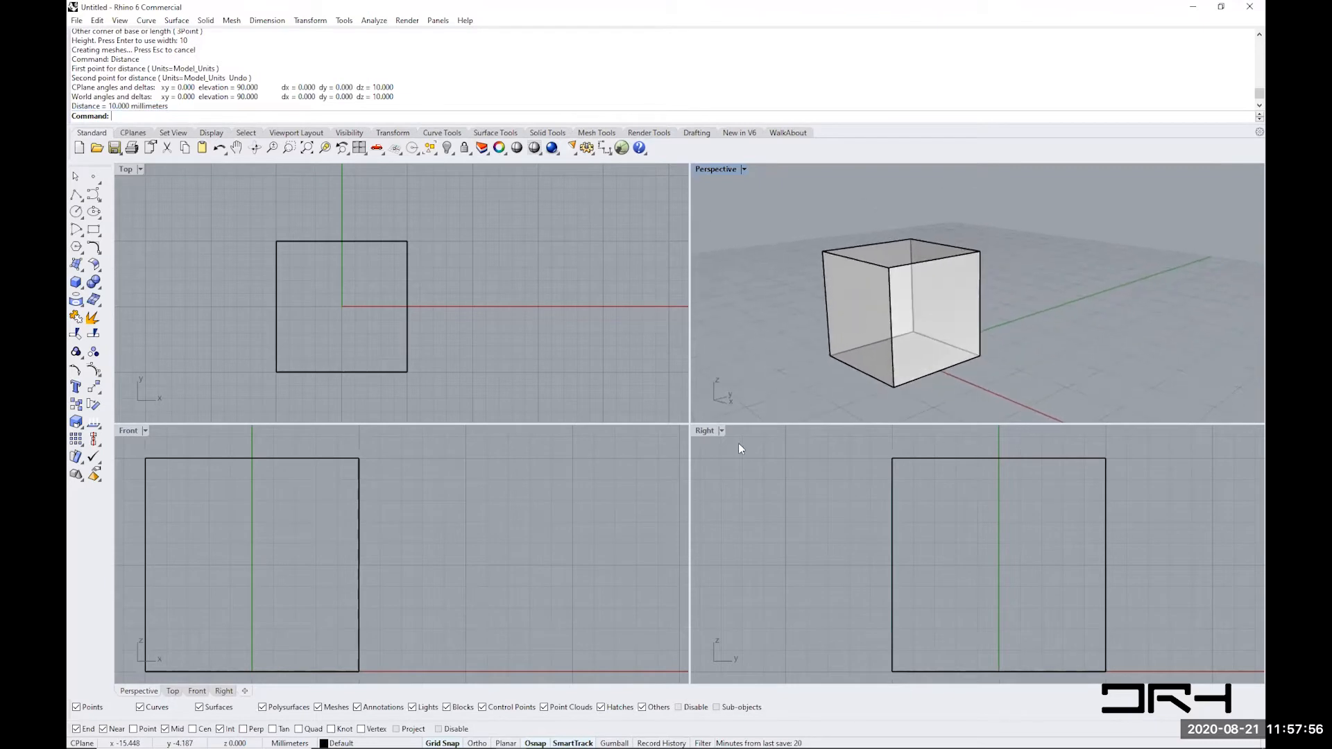
{"action": "left_click", "coordinate": [533, 741]}
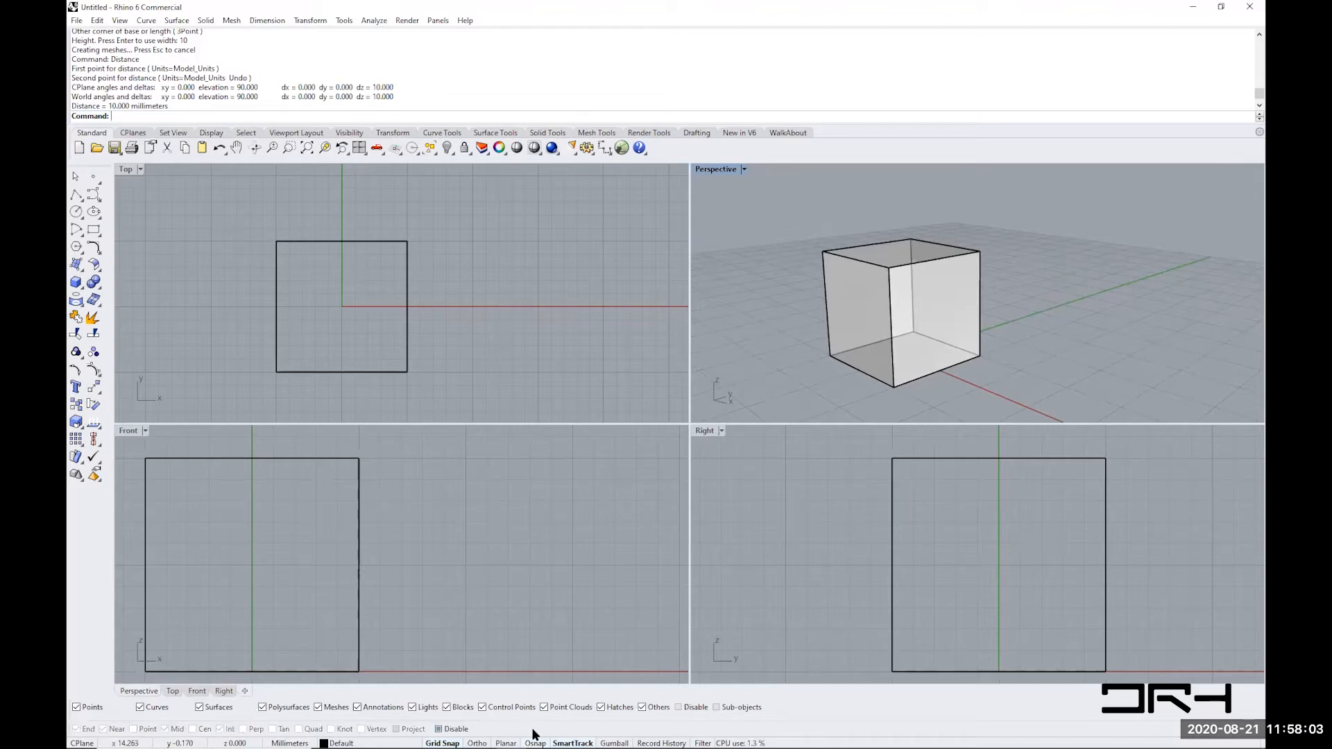
{"action": "left_click", "coordinate": [534, 741]}
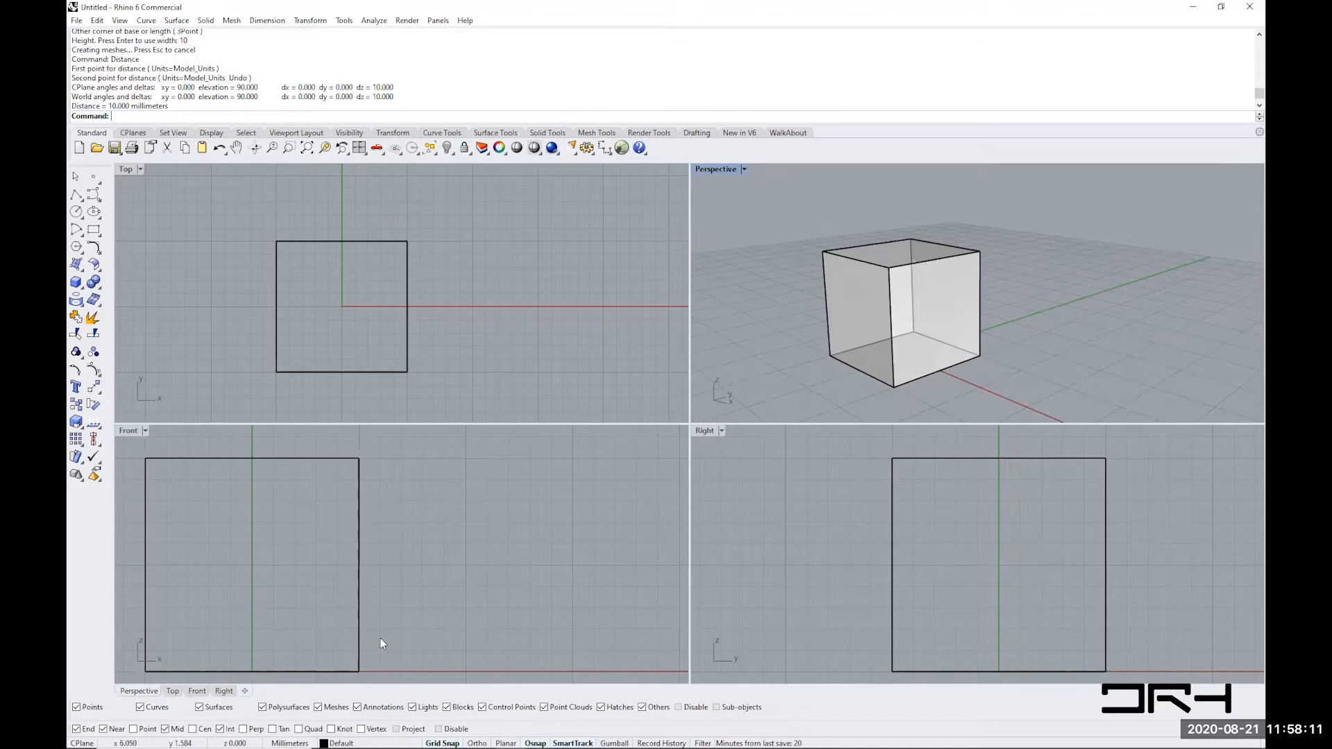
- Undock the object snap controls, enable the Point, Cen and Perp snaps, and dock the controls again
{"action": "left_click_drag", "start_coordinate": [74, 727], "coordinate": [453, 323]}
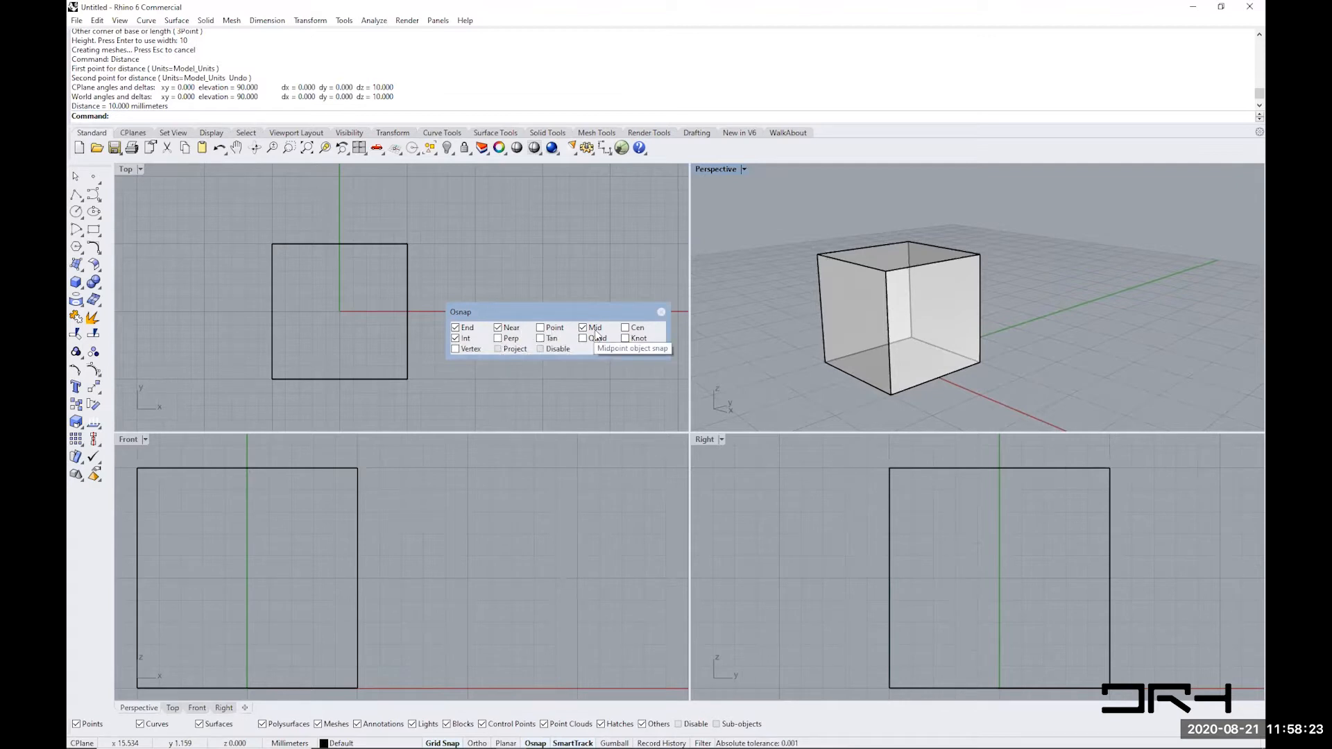
{"action": "left_click", "coordinate": [541, 328]}
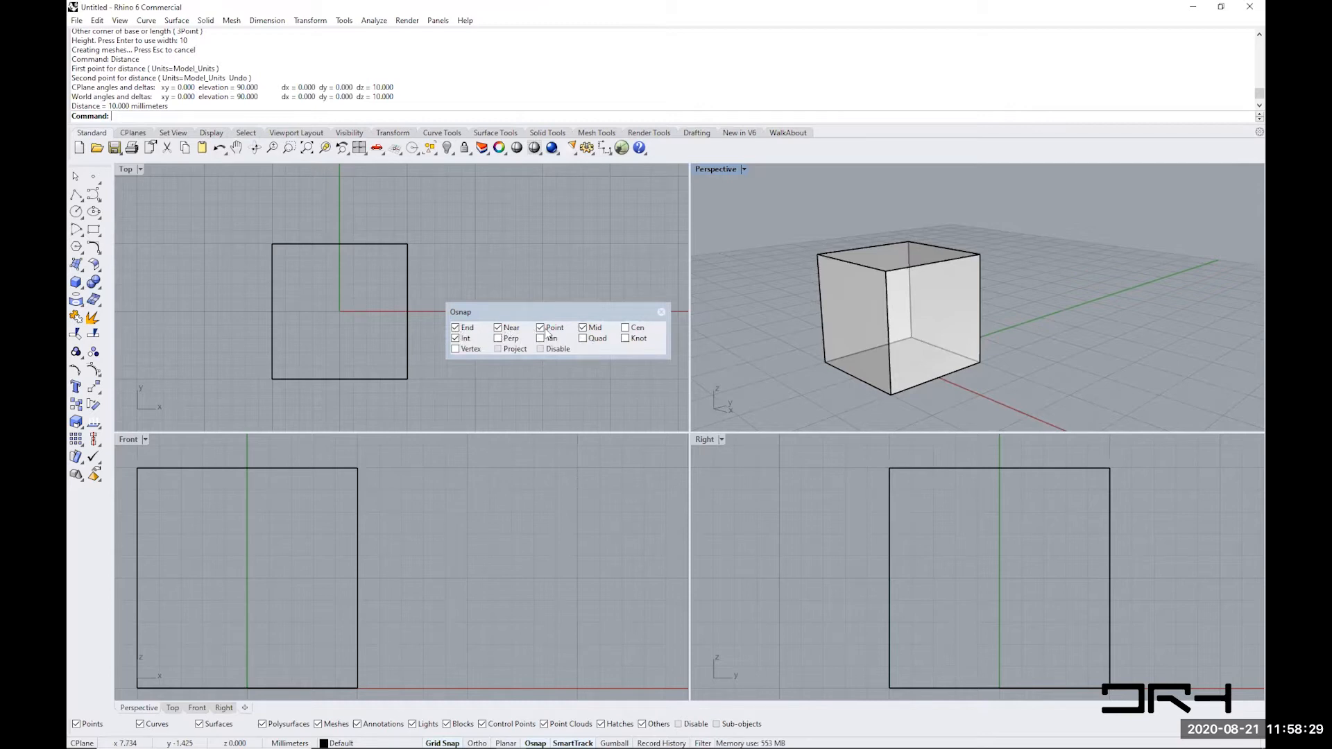
{"action": "left_click", "coordinate": [632, 328]}
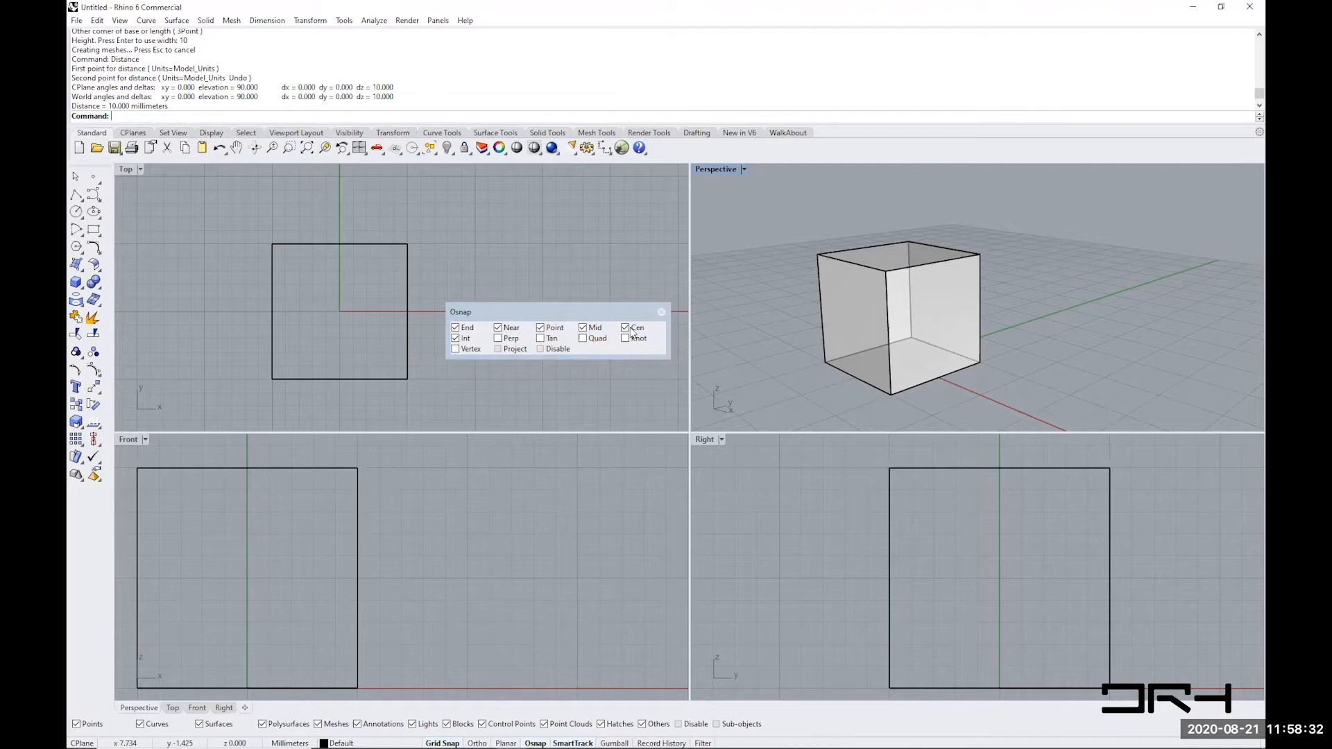
{"action": "left_click", "coordinate": [500, 339]}
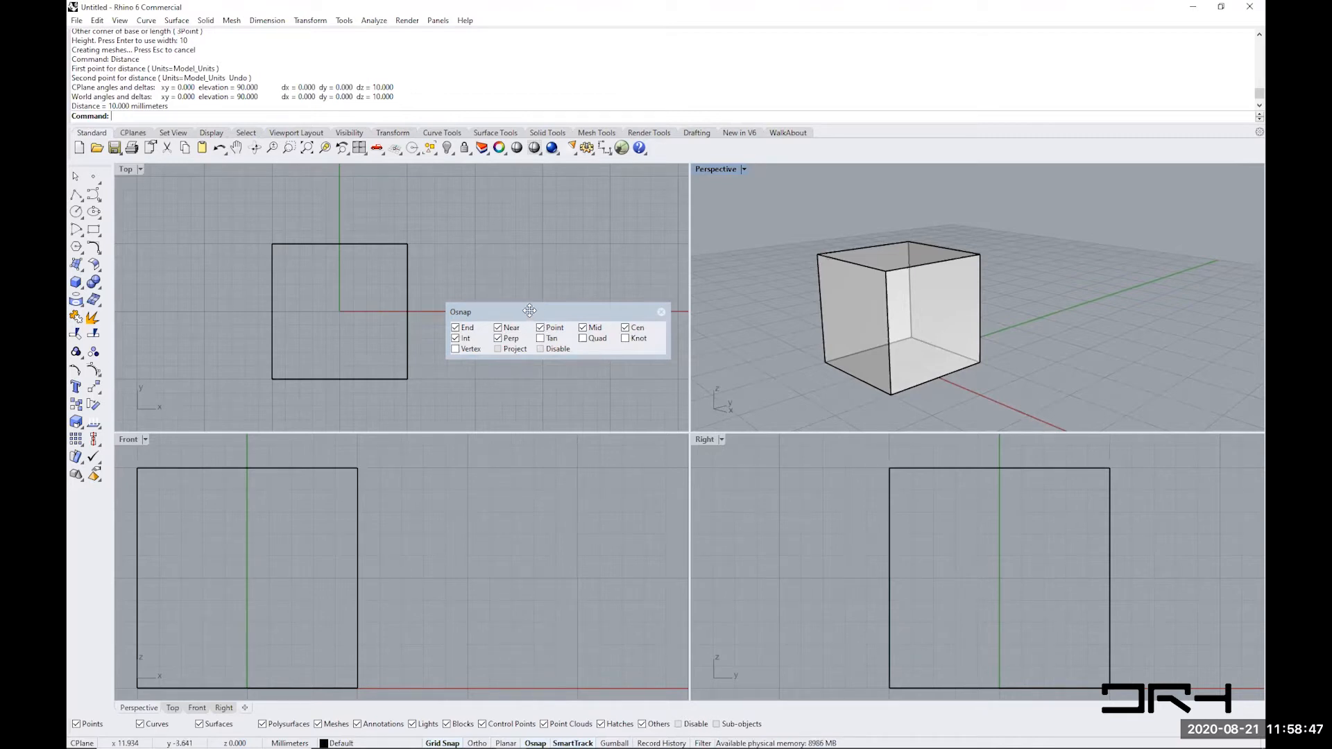
{"action": "left_click_drag", "start_coordinate": [530, 310], "coordinate": [263, 728]}
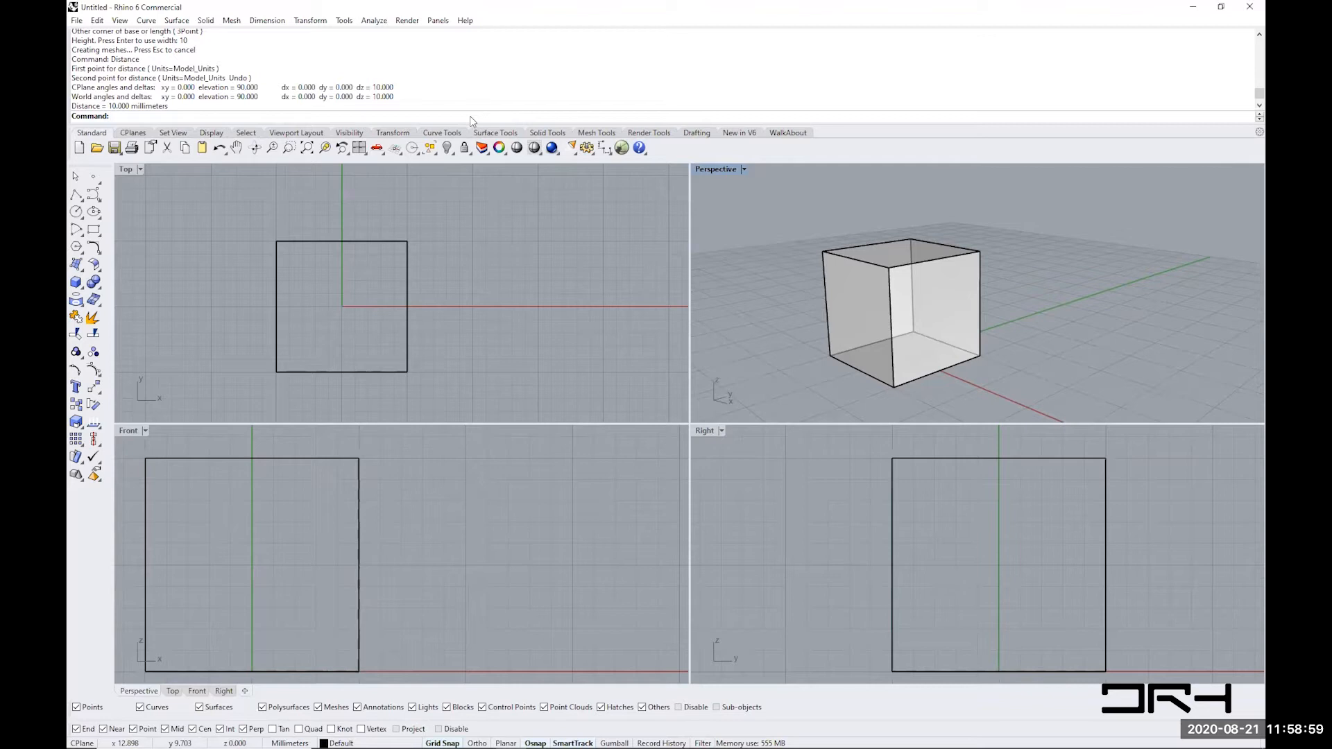
- Maximize the Perspective viewport and measure the box's left vertical edge between its snapped end points with the Distance command
{"action": "type", "text": "D"}
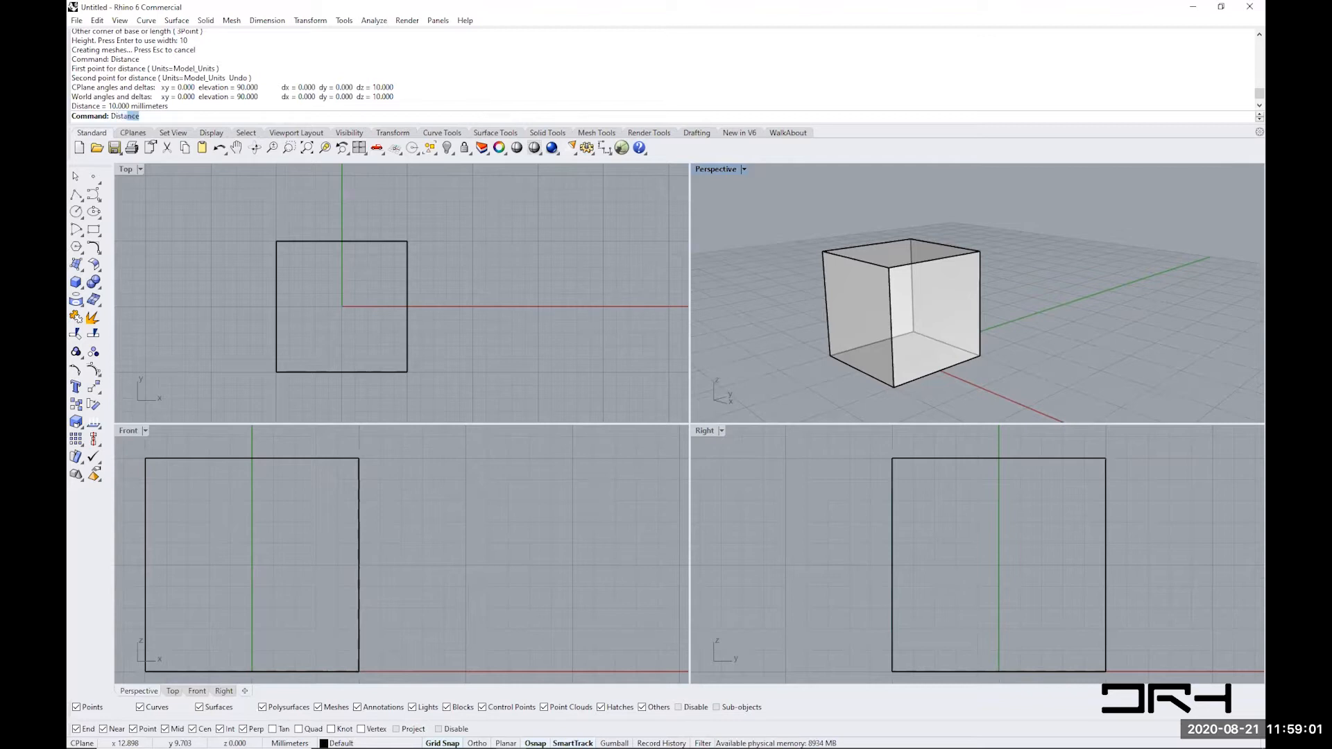
{"action": "type", "text": "ist"}
{"action": "key", "text": "Return"}
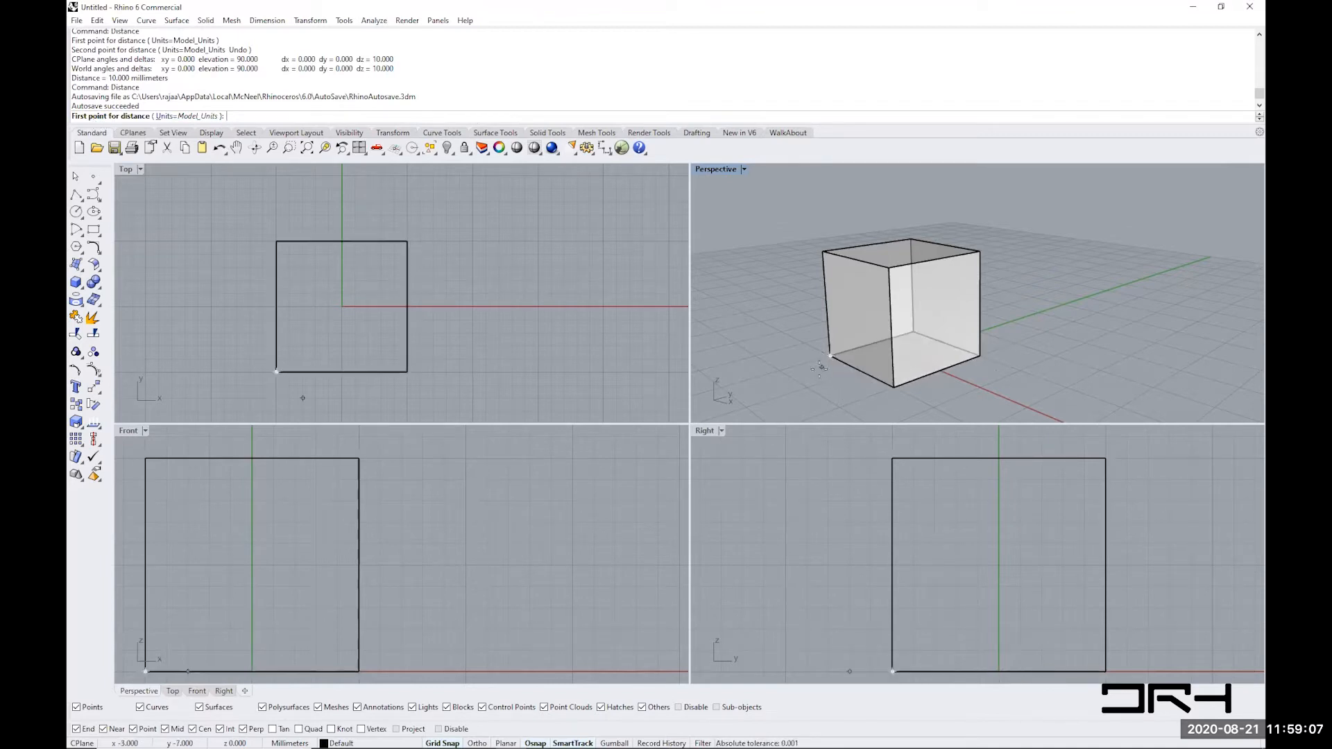
{"action": "double_click", "coordinate": [727, 170]}
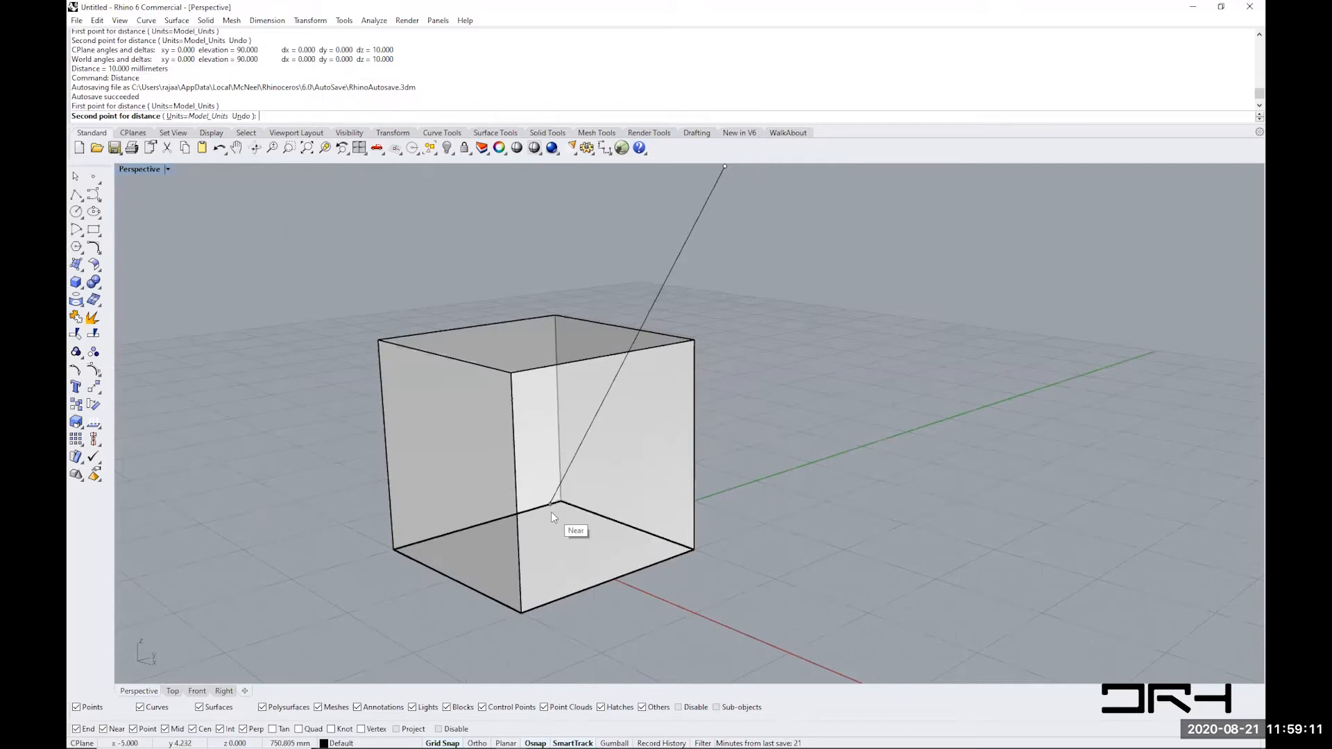
{"action": "key", "text": "Escape"}
{"action": "key", "text": "Return"}
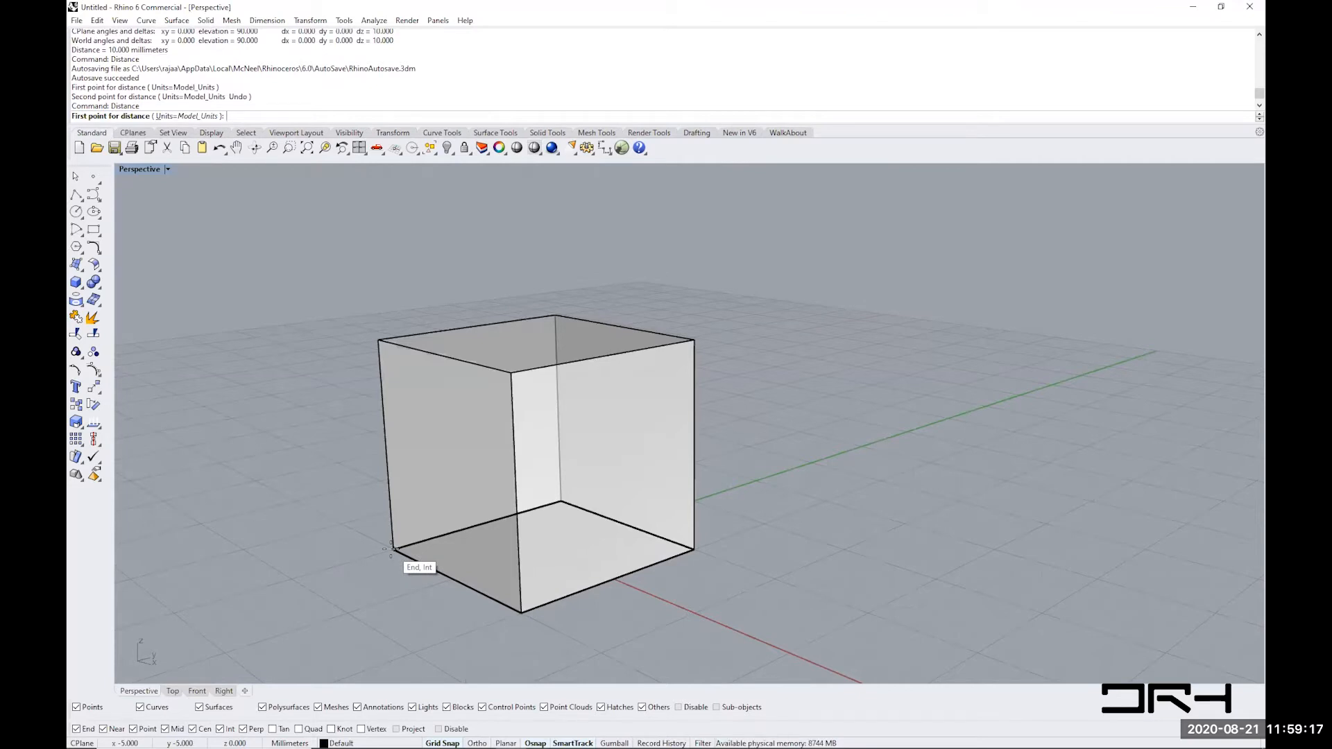
{"action": "left_click", "coordinate": [390, 548]}
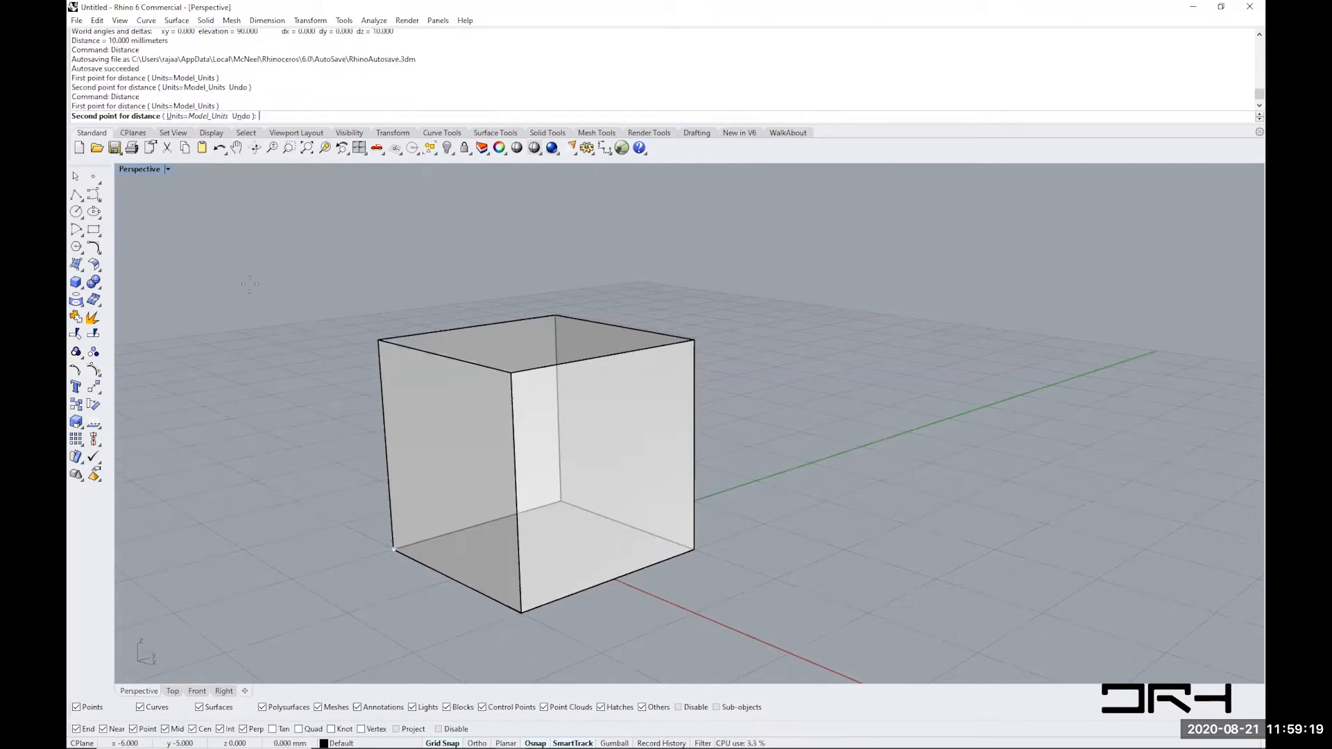
{"action": "left_click", "coordinate": [373, 338]}
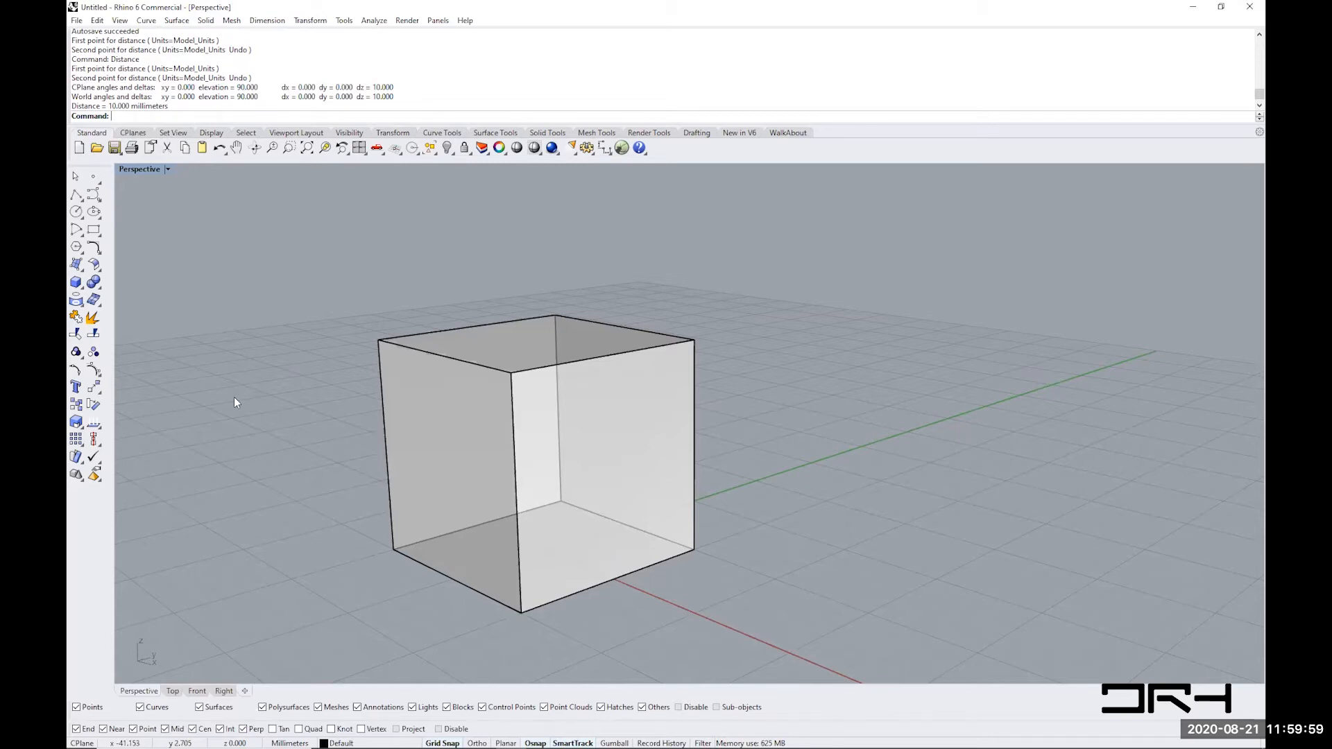
- Create a box about 5 mm high beside the large box in the Perspective viewport with the Box command
{"action": "left_click", "coordinate": [206, 20]}
{"action": "mouse_move", "coordinate": [221, 36]}
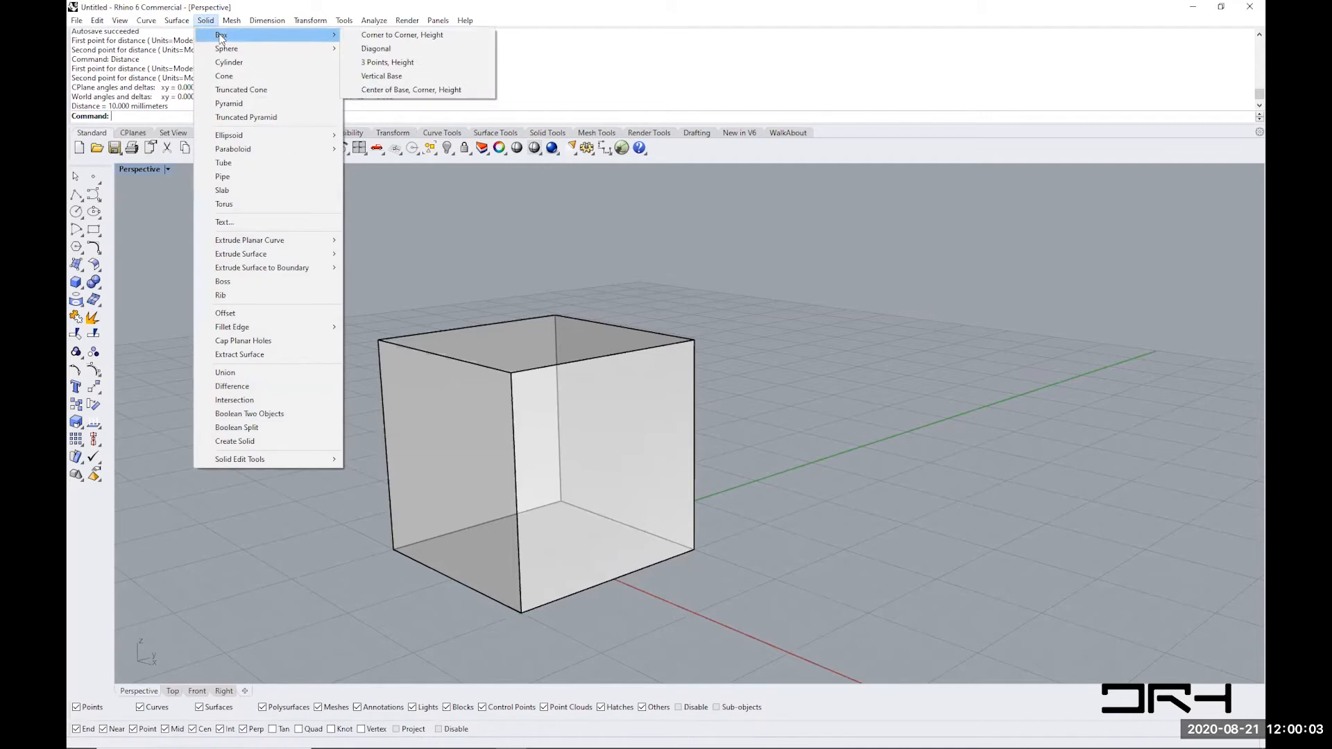
{"action": "left_click", "coordinate": [214, 21]}
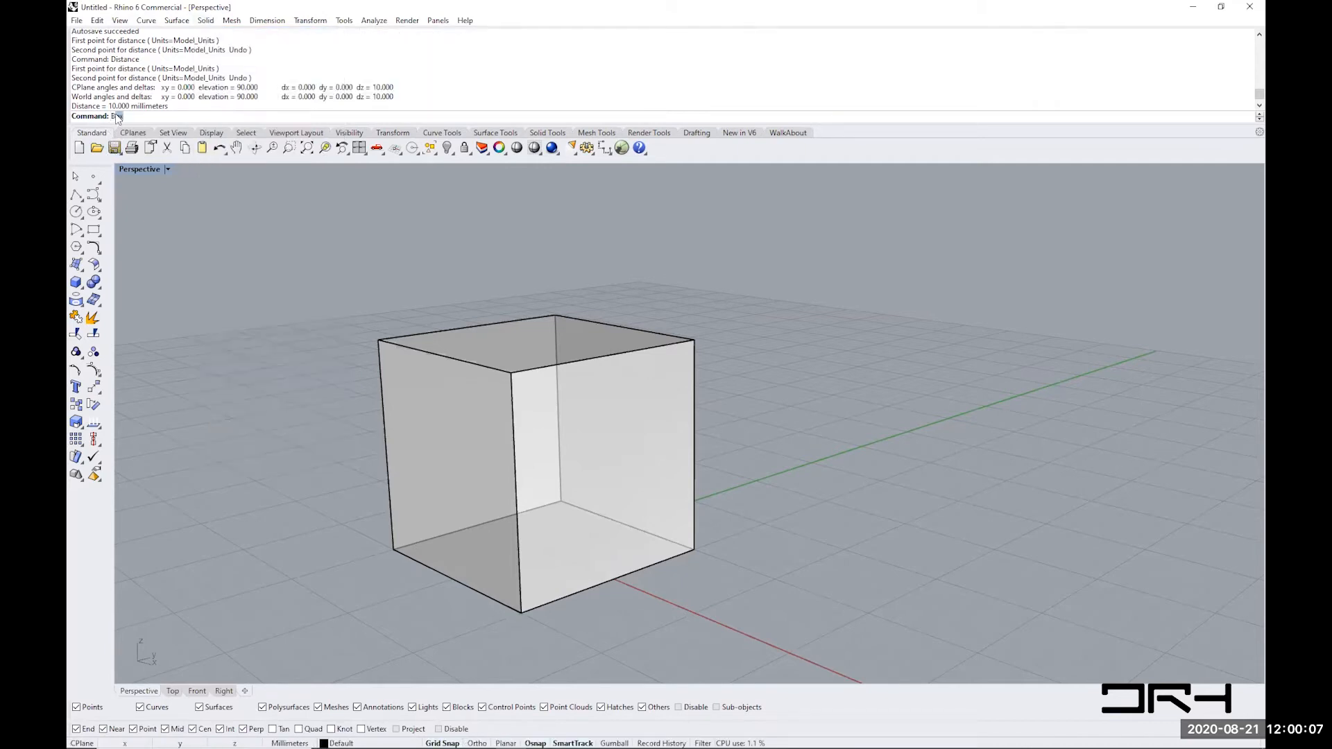
{"action": "key", "text": "Return"}
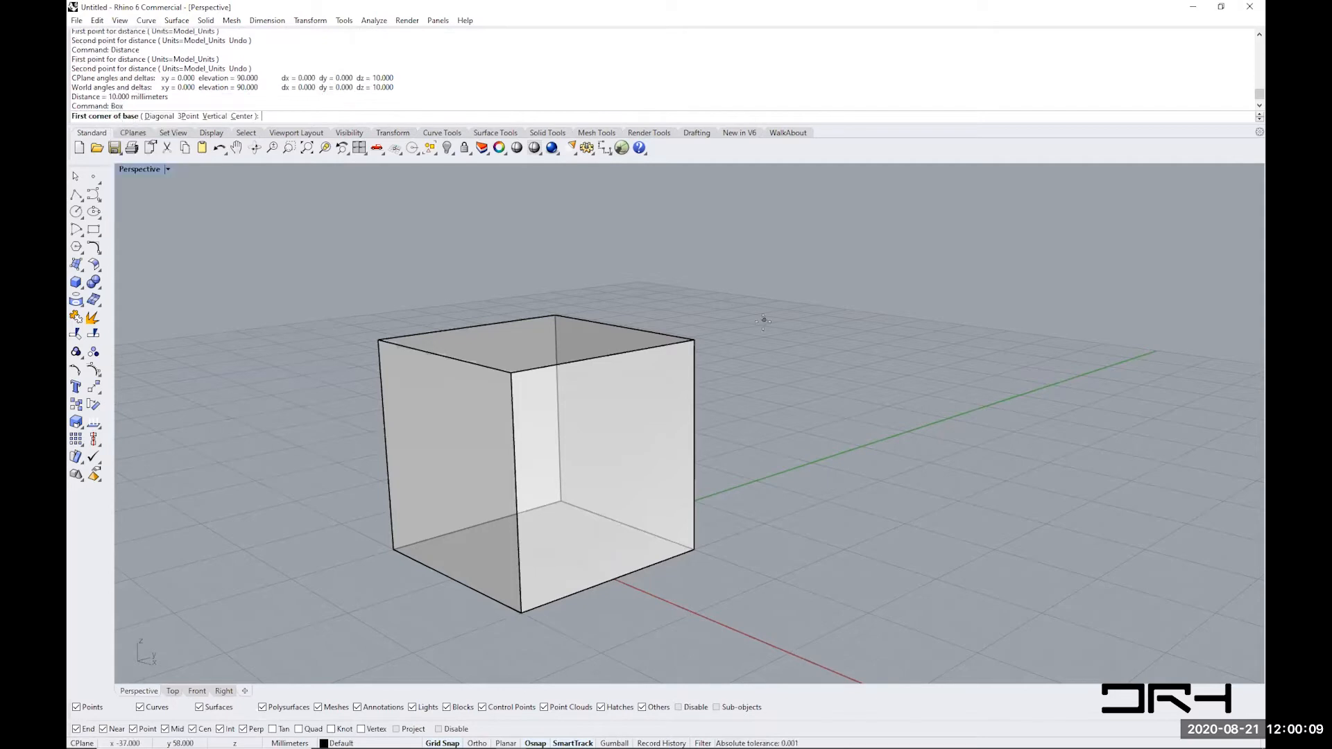
{"action": "left_click", "coordinate": [762, 515]}
{"action": "left_click", "coordinate": [795, 598]}
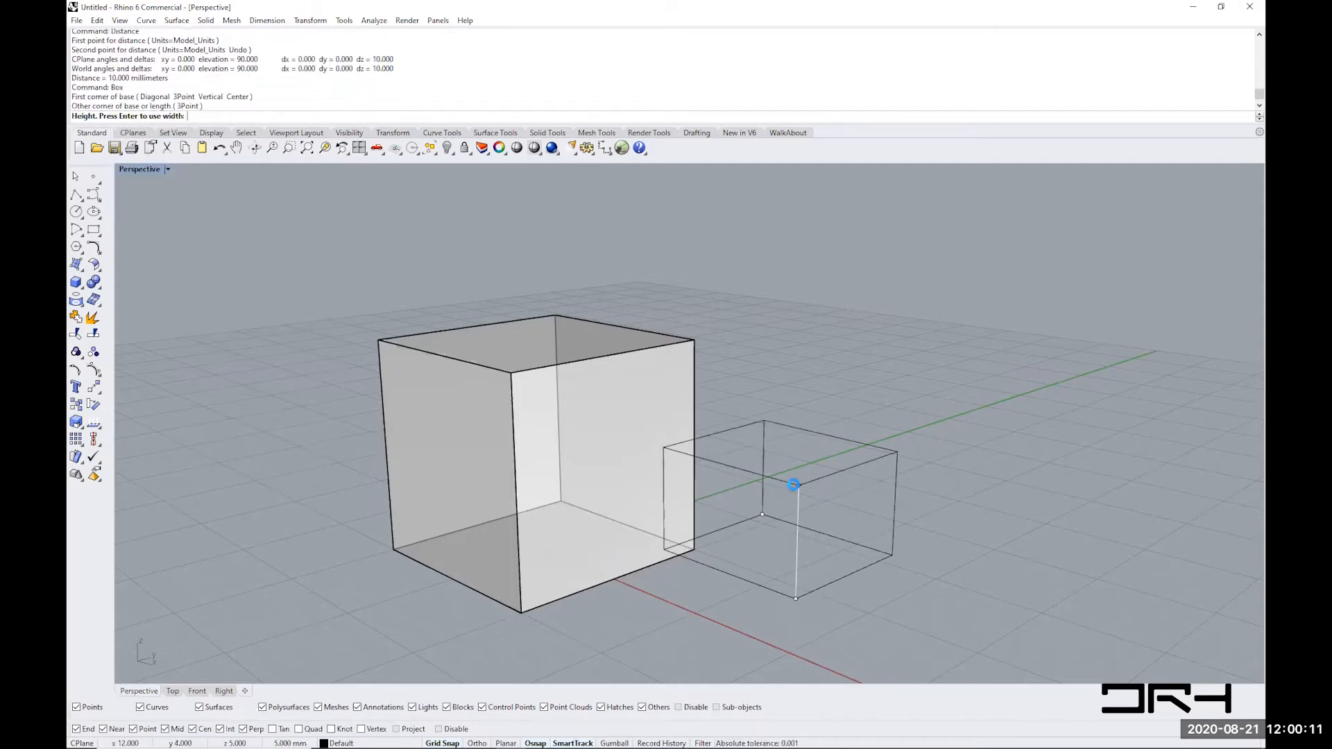
{"action": "left_click", "coordinate": [796, 484]}
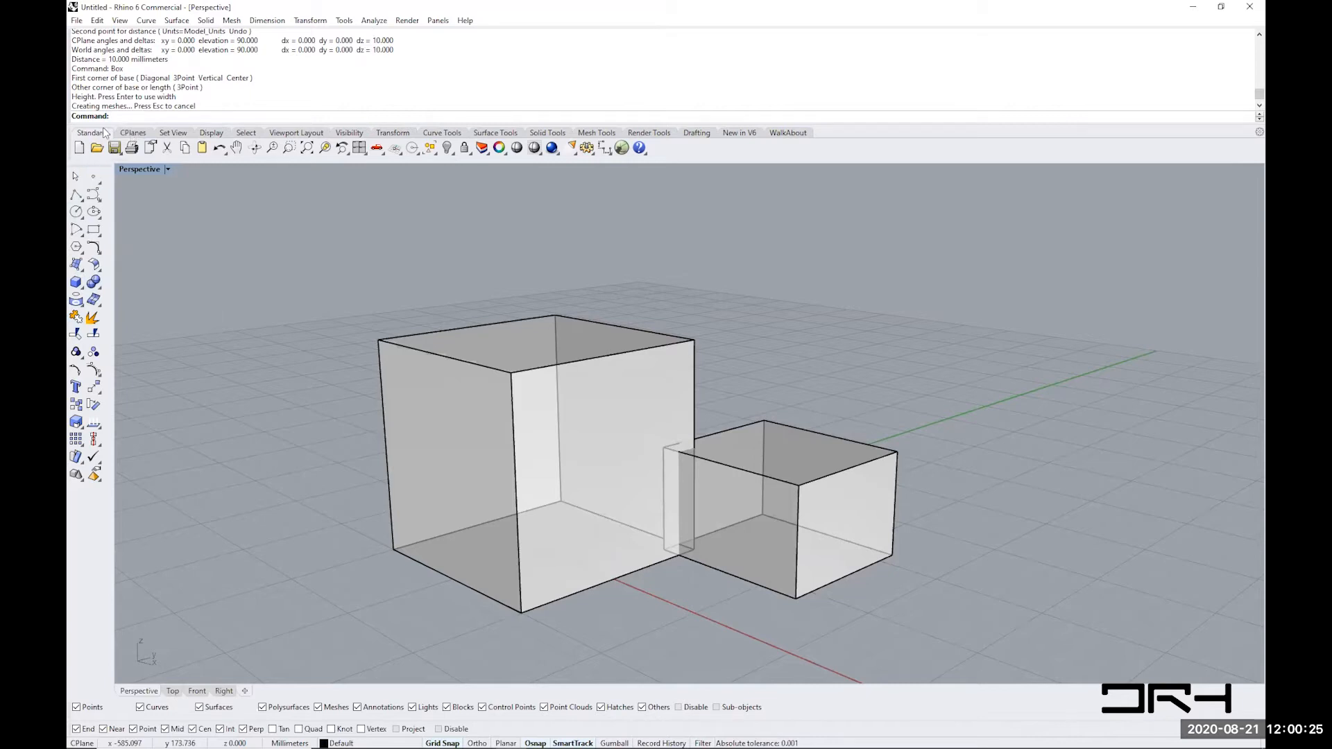
- Look through the toolbar sets from CPlanes to Solid Tools, and return to the Standard set
{"action": "left_click", "coordinate": [133, 133]}
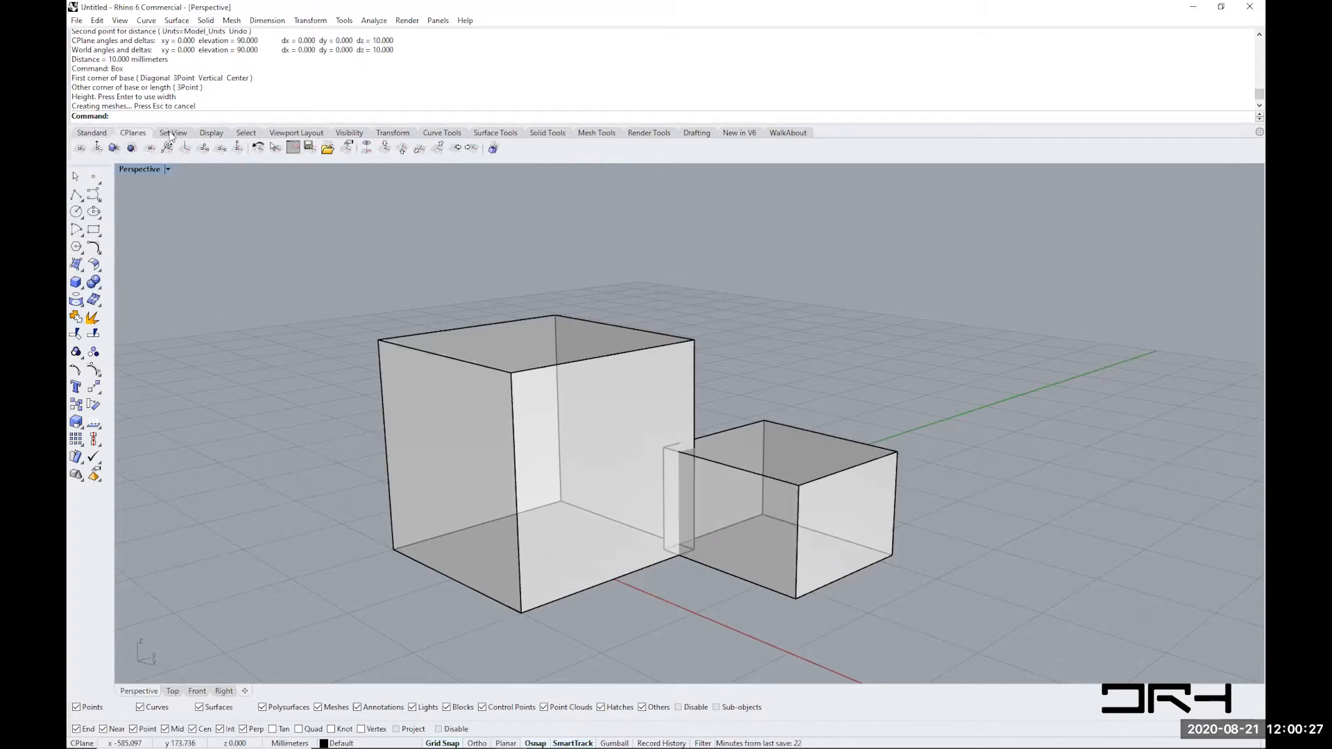
{"action": "left_click", "coordinate": [172, 133]}
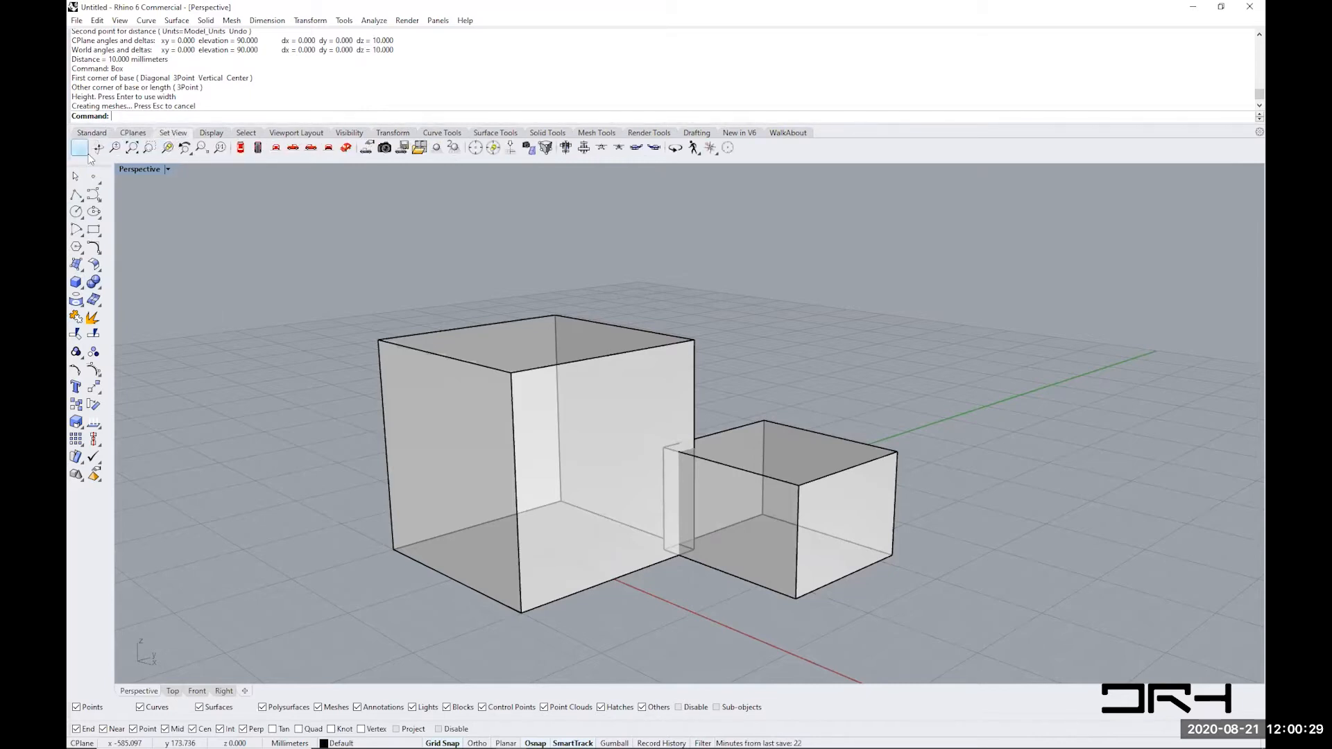
{"action": "left_click", "coordinate": [213, 132]}
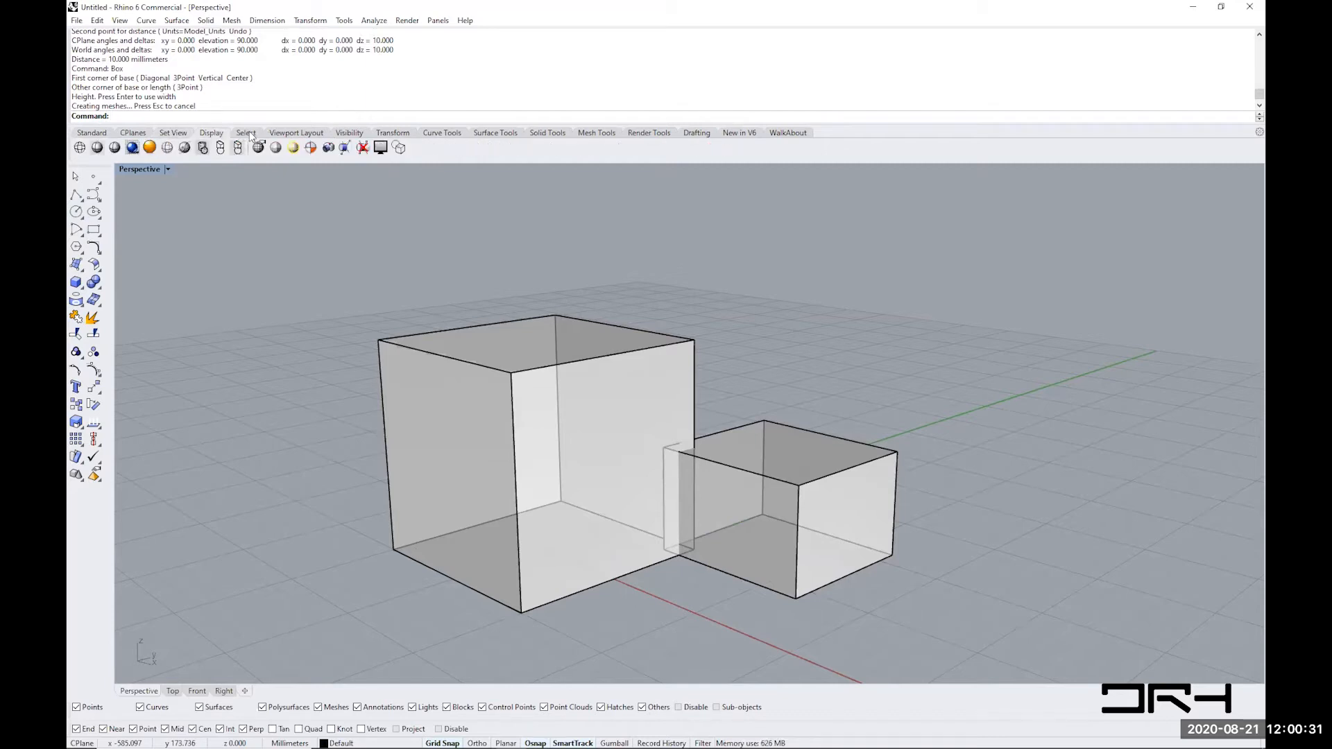
{"action": "left_click", "coordinate": [249, 132]}
{"action": "left_click", "coordinate": [281, 133]}
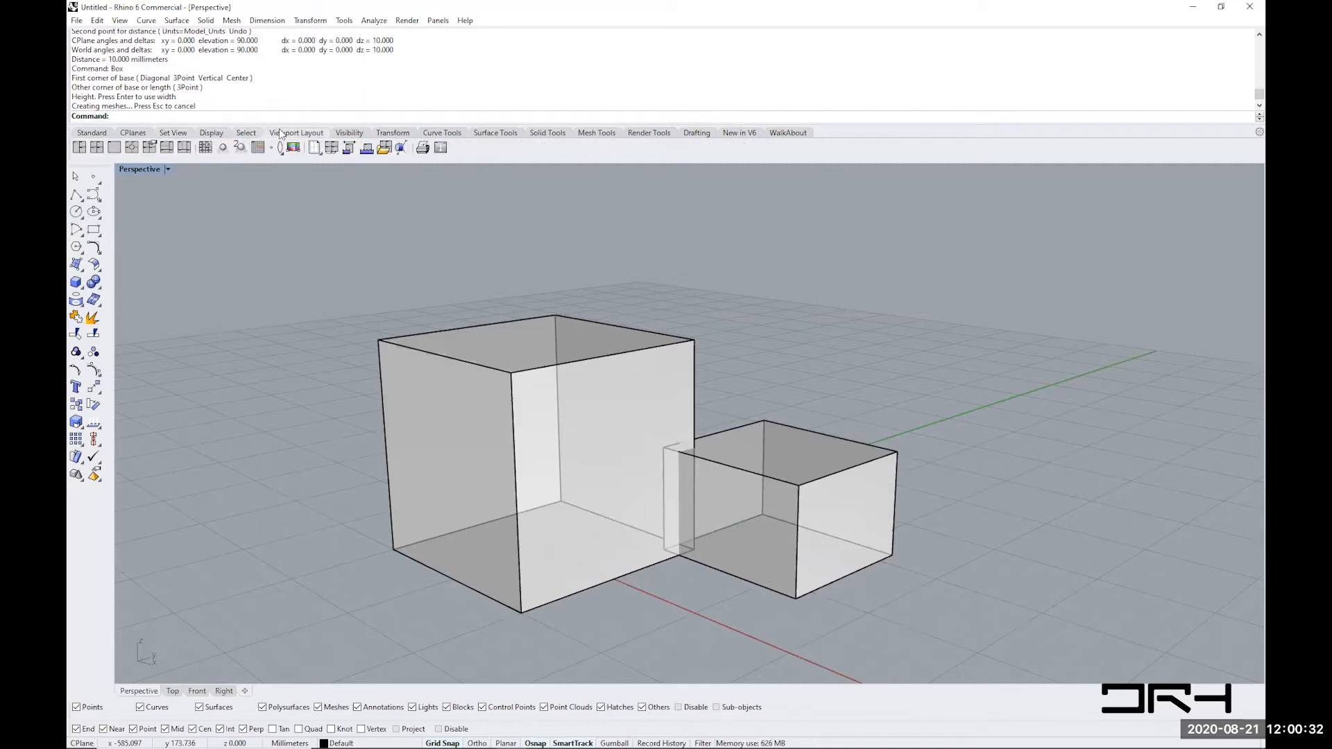
{"action": "left_click", "coordinate": [350, 132]}
{"action": "left_click", "coordinate": [393, 132]}
{"action": "left_click", "coordinate": [448, 133]}
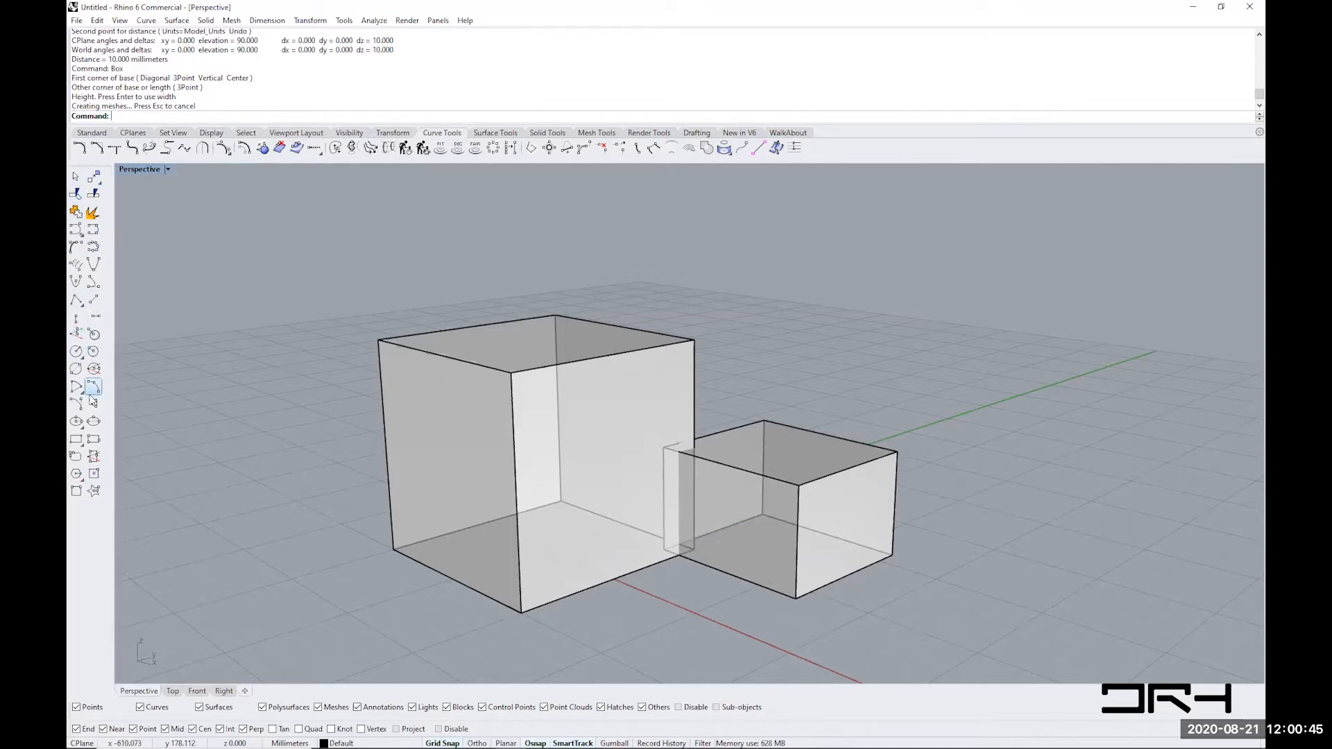
{"action": "left_click", "coordinate": [488, 133]}
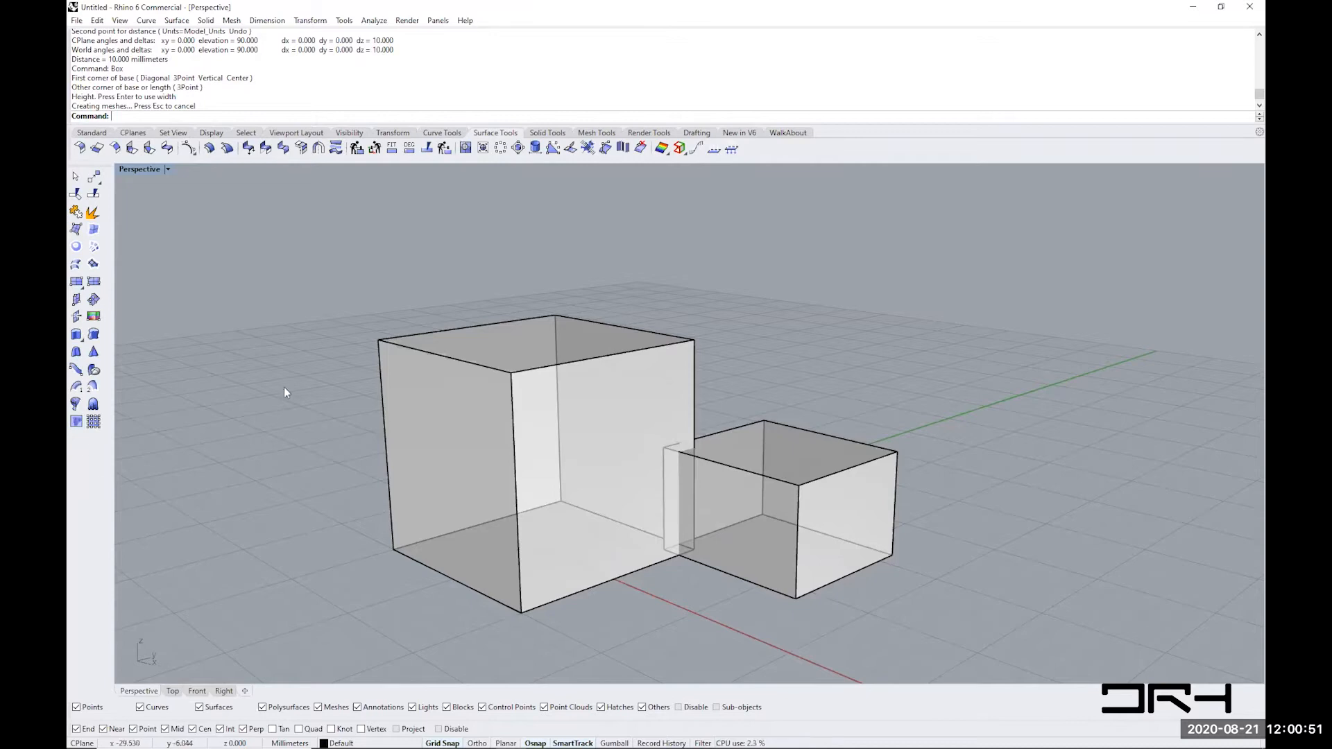
{"action": "left_click", "coordinate": [547, 133]}
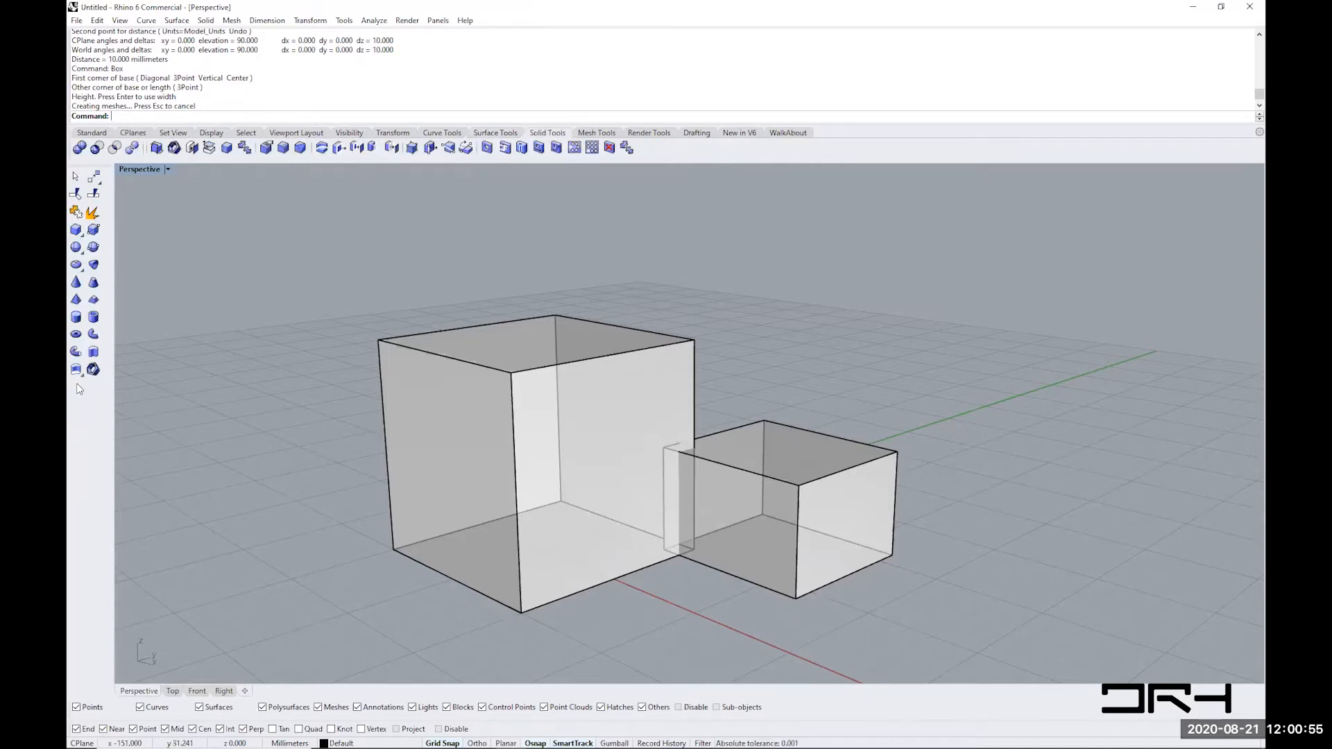
{"action": "left_click", "coordinate": [91, 133]}
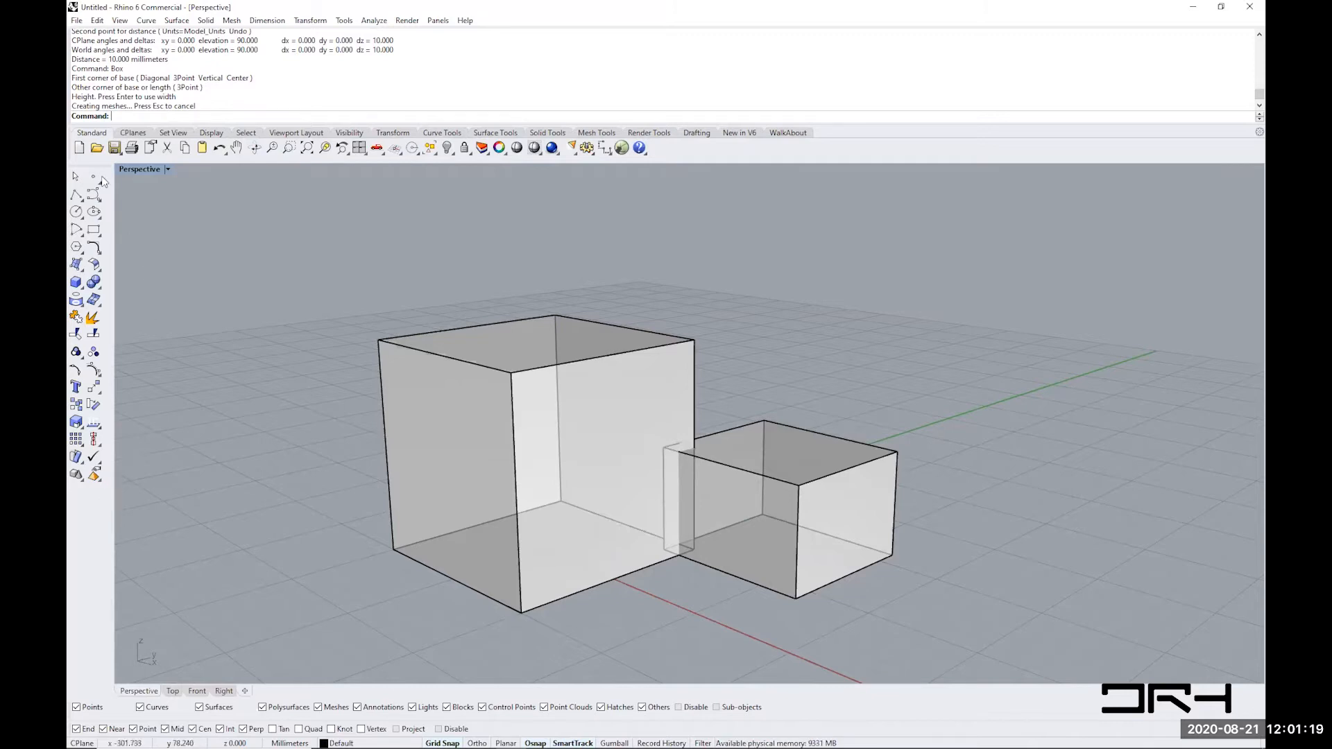
- Create a third, taller box on the far side of the small box with the corner-to-corner Box tool from the Solid Tools set
{"action": "left_click", "coordinate": [547, 133]}
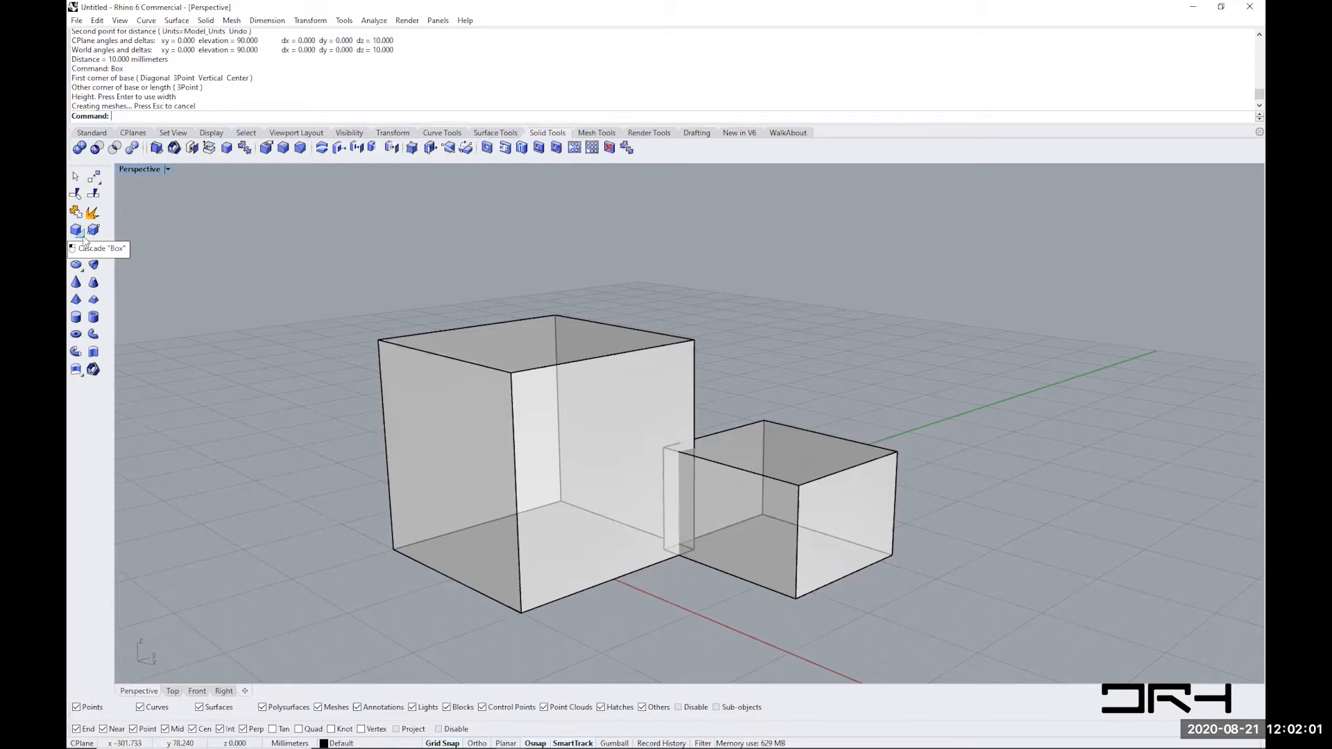
{"action": "left_click", "coordinate": [82, 236]}
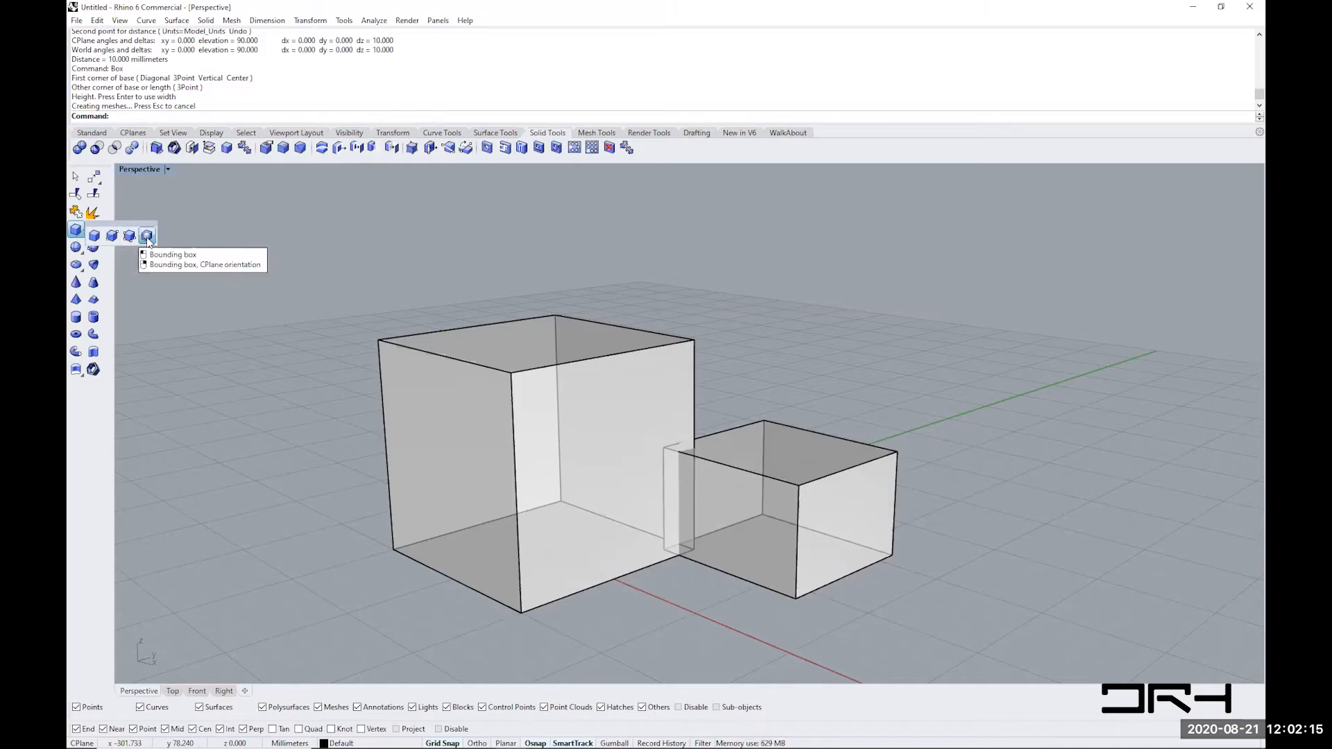
{"action": "left_click", "coordinate": [76, 230]}
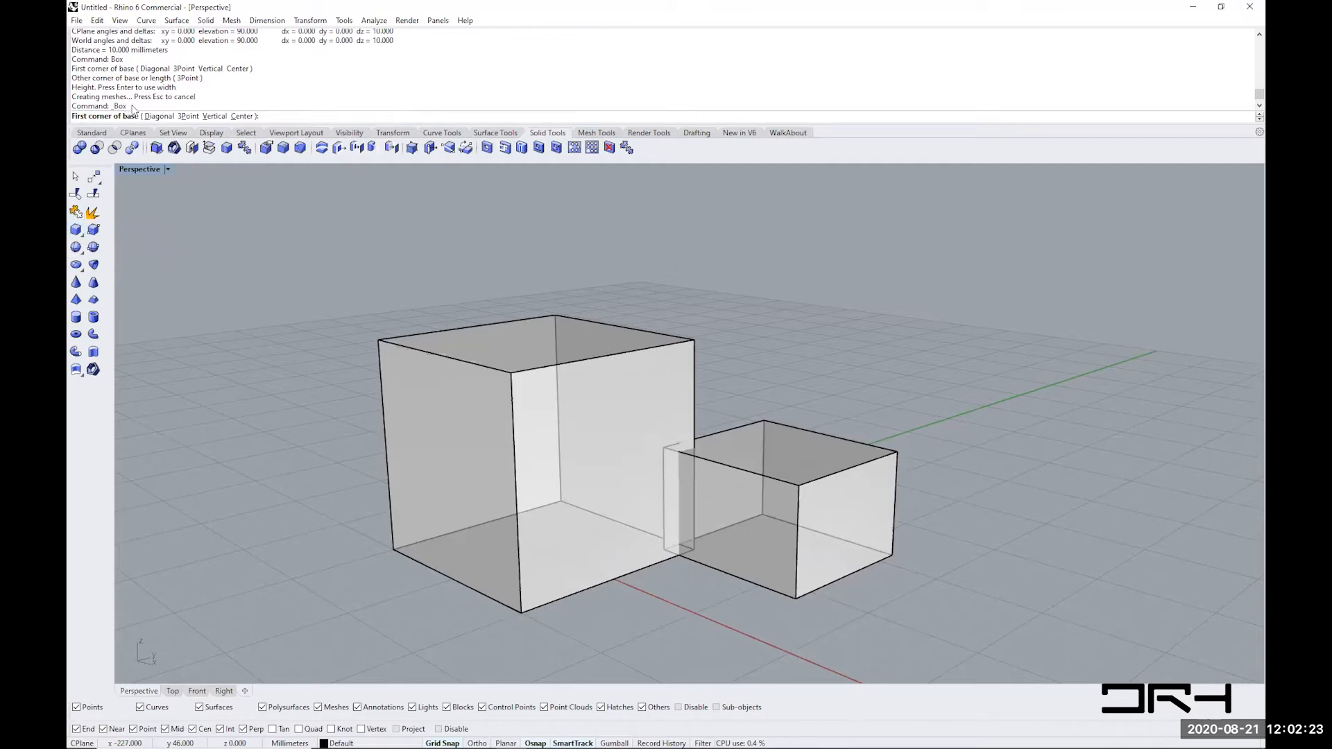
{"action": "left_click_drag", "start_coordinate": [127, 106], "coordinate": [70, 107]}
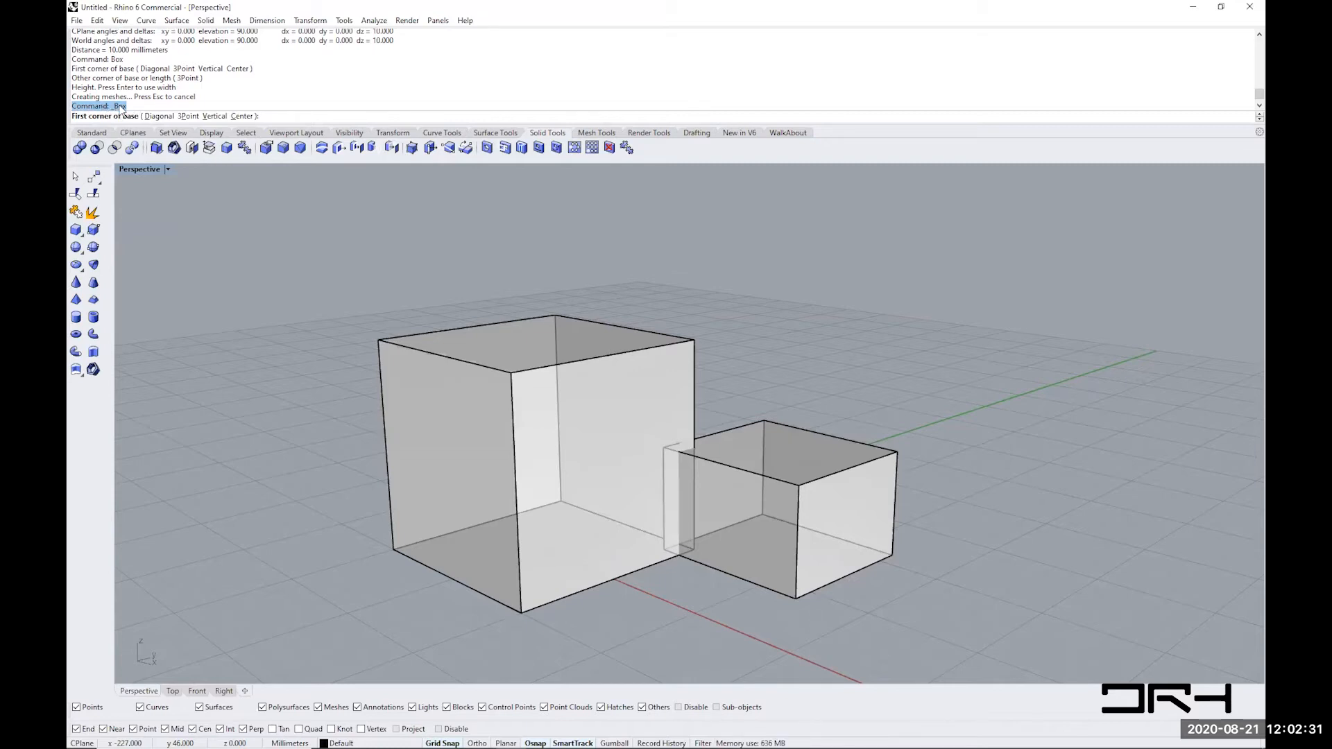
{"action": "left_click", "coordinate": [270, 118]}
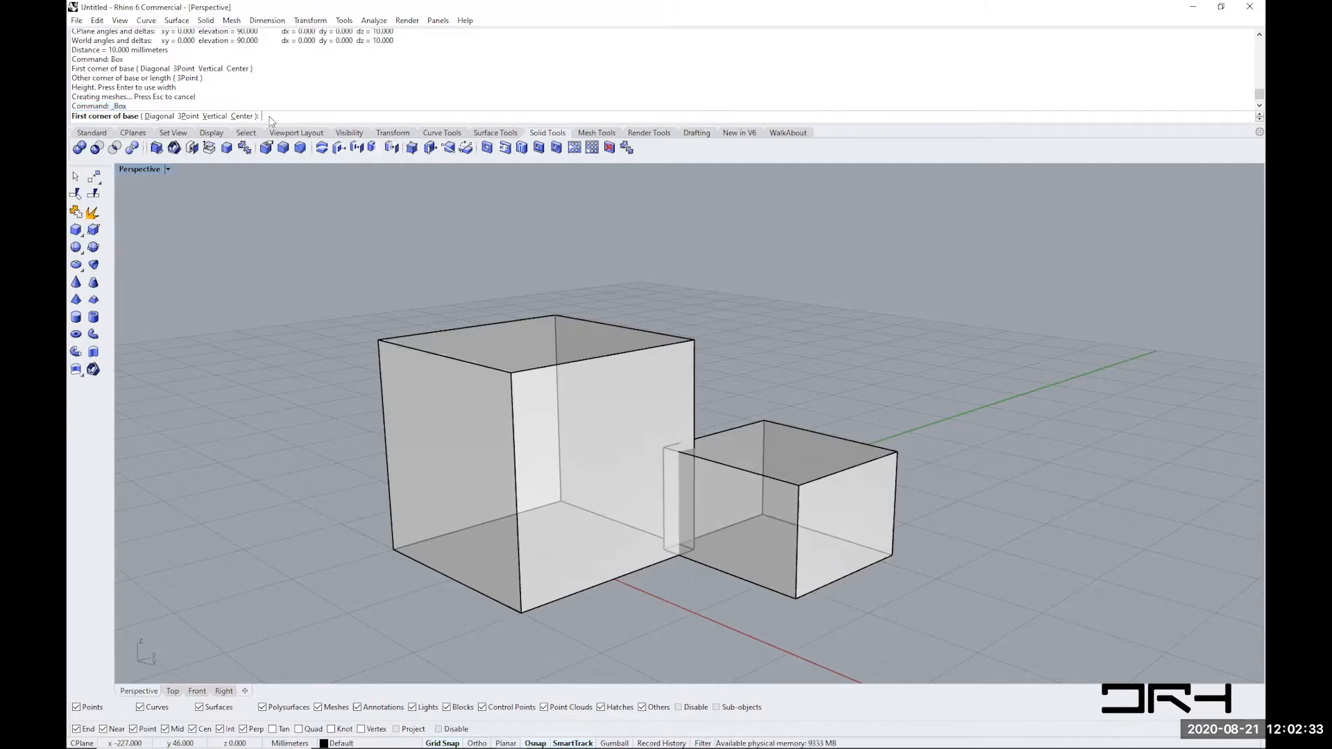
{"action": "left_click", "coordinate": [939, 534]}
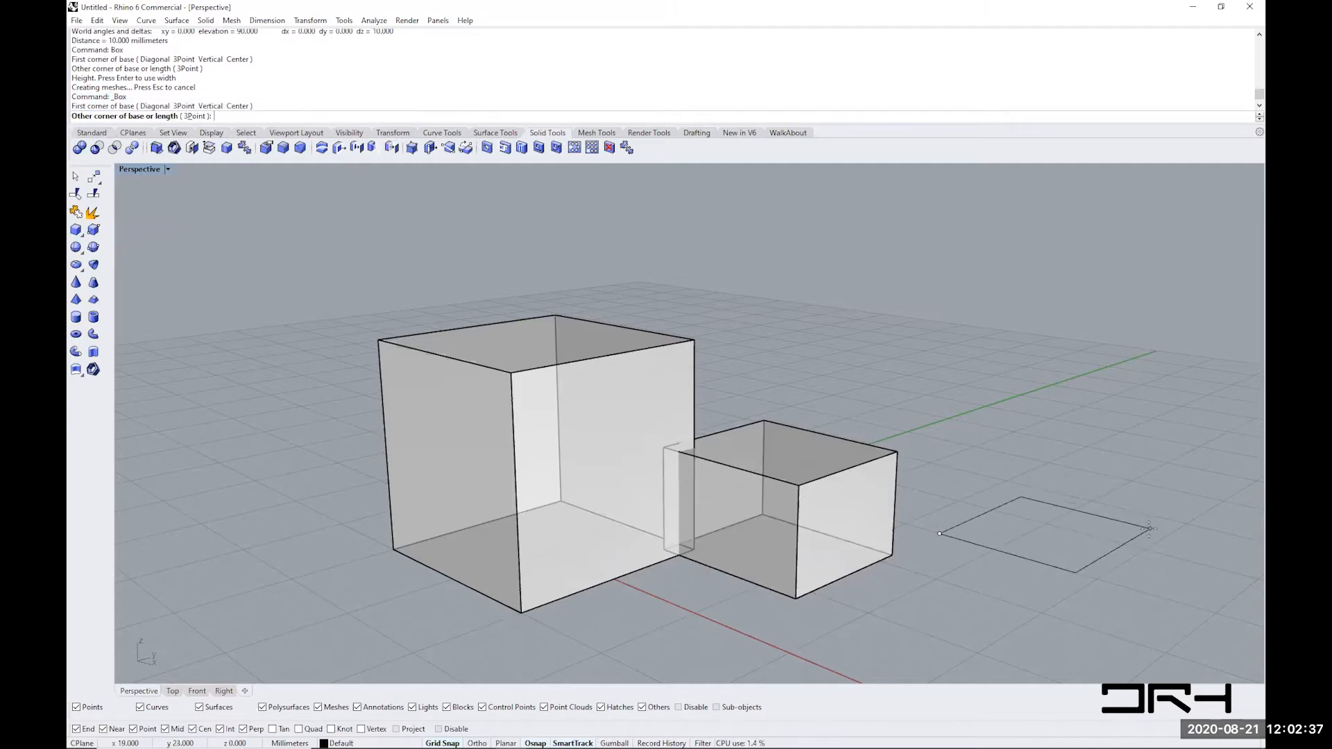
{"action": "left_click", "coordinate": [1170, 534]}
{"action": "left_click", "coordinate": [1197, 312]}
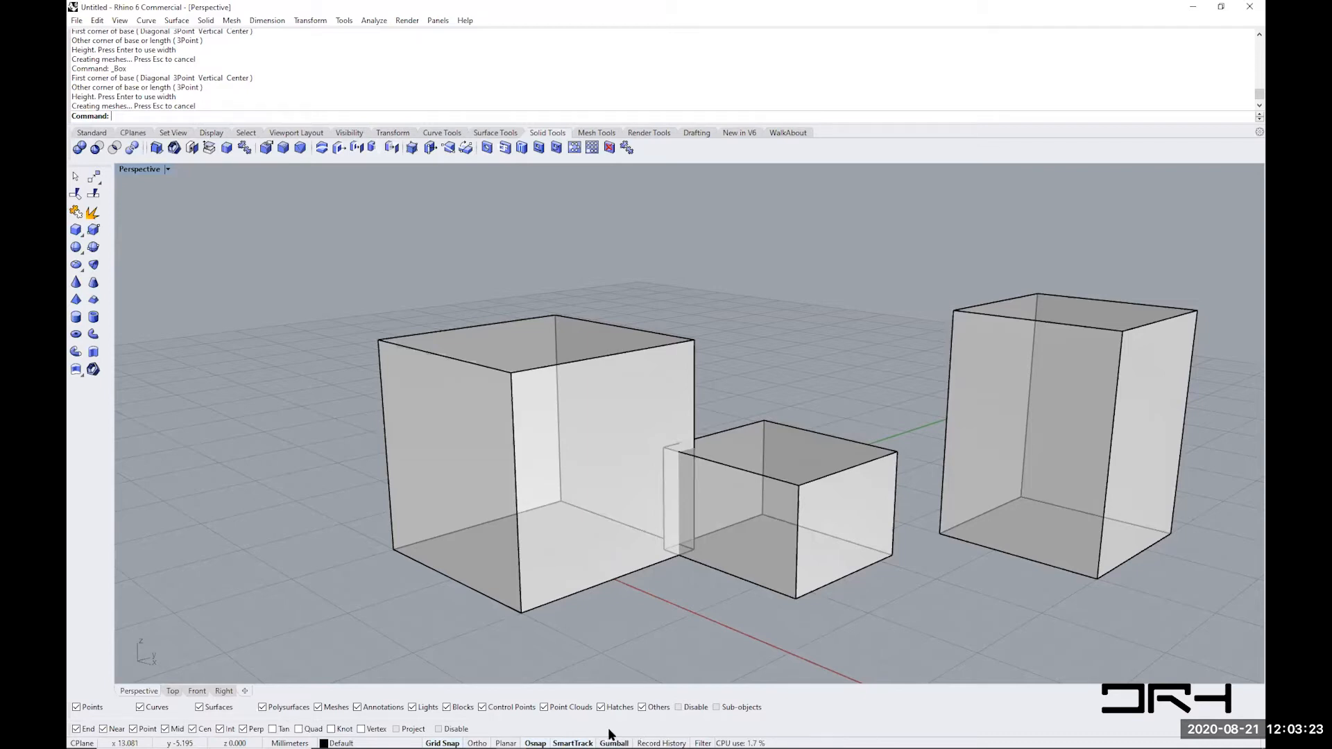
- Move the large box back along the X axis with the Gumball, clear of the small box, and deselect it
{"action": "left_click", "coordinate": [397, 344]}
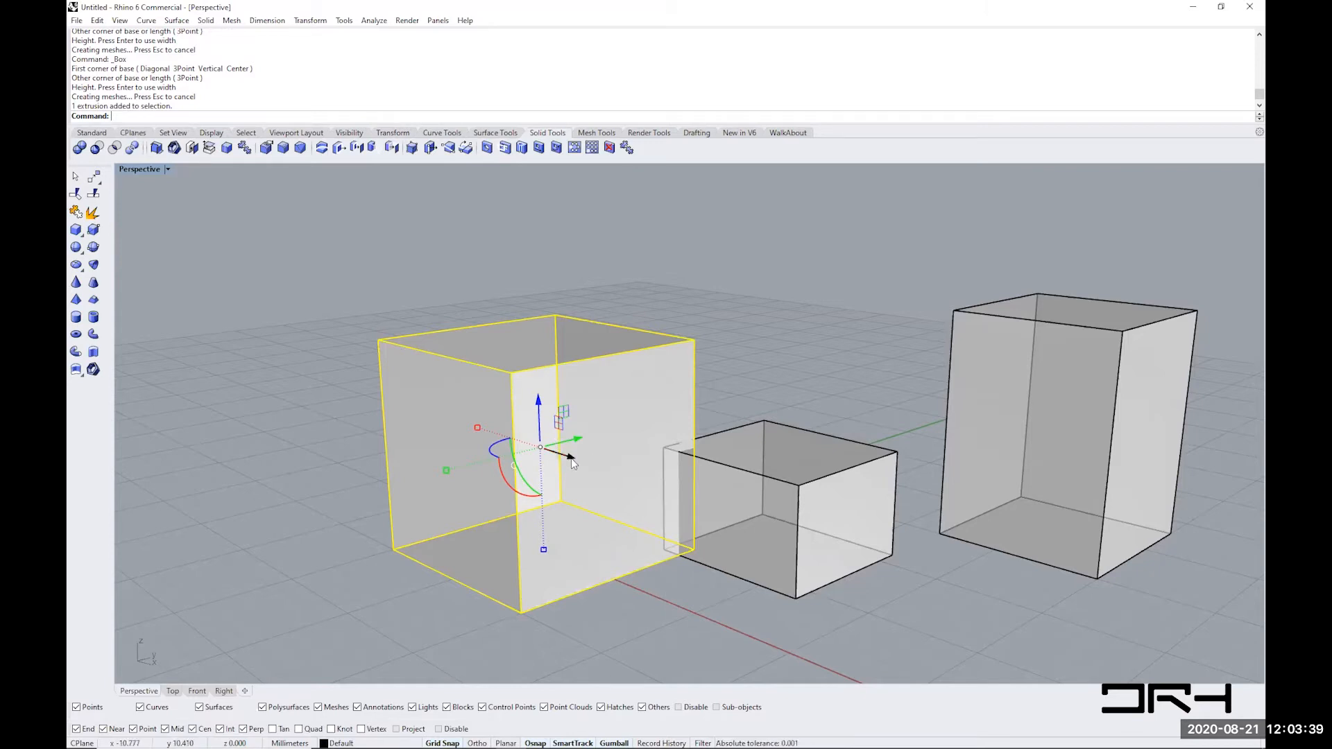
{"action": "left_click_drag", "start_coordinate": [555, 448], "coordinate": [462, 425]}
{"action": "left_click", "coordinate": [470, 583]}
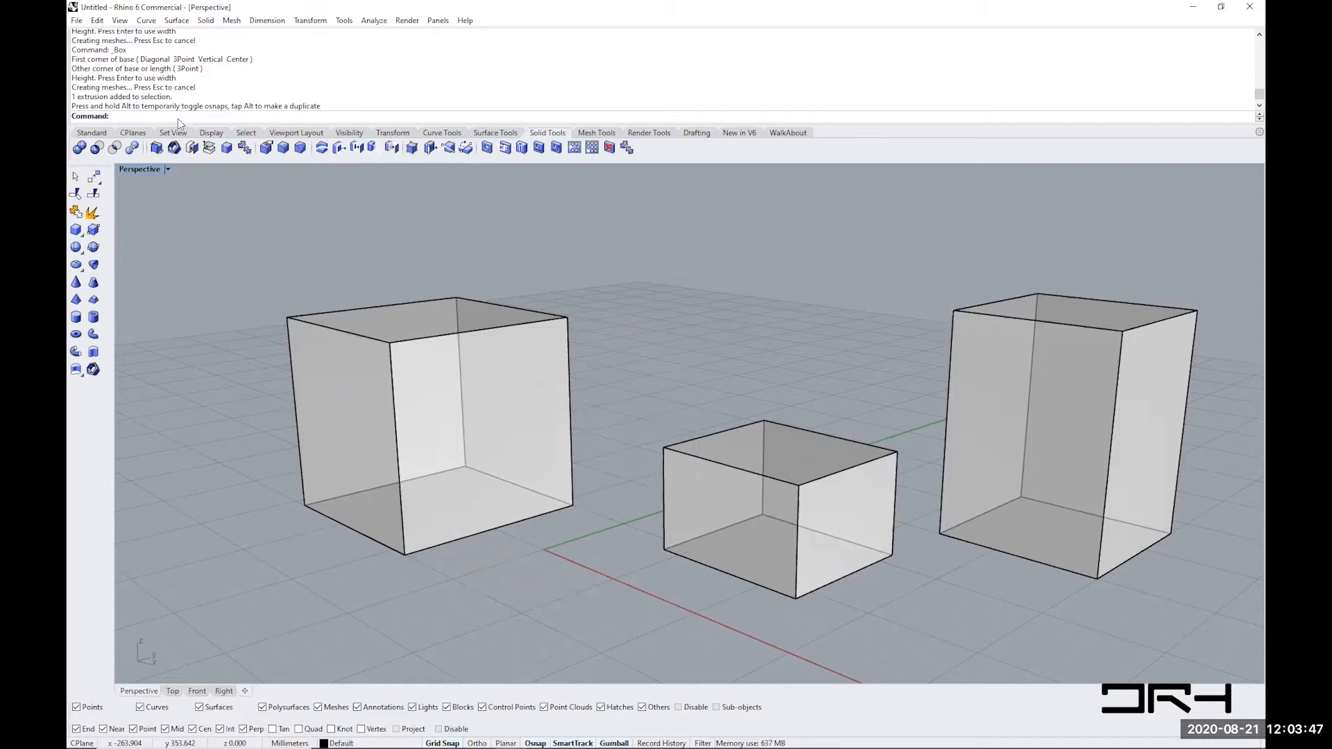
- Move the large box farther from the other boxes with the Move command, using its bottom corner as the base point
{"action": "type", "text": "Move"}
{"action": "key", "text": "Return"}
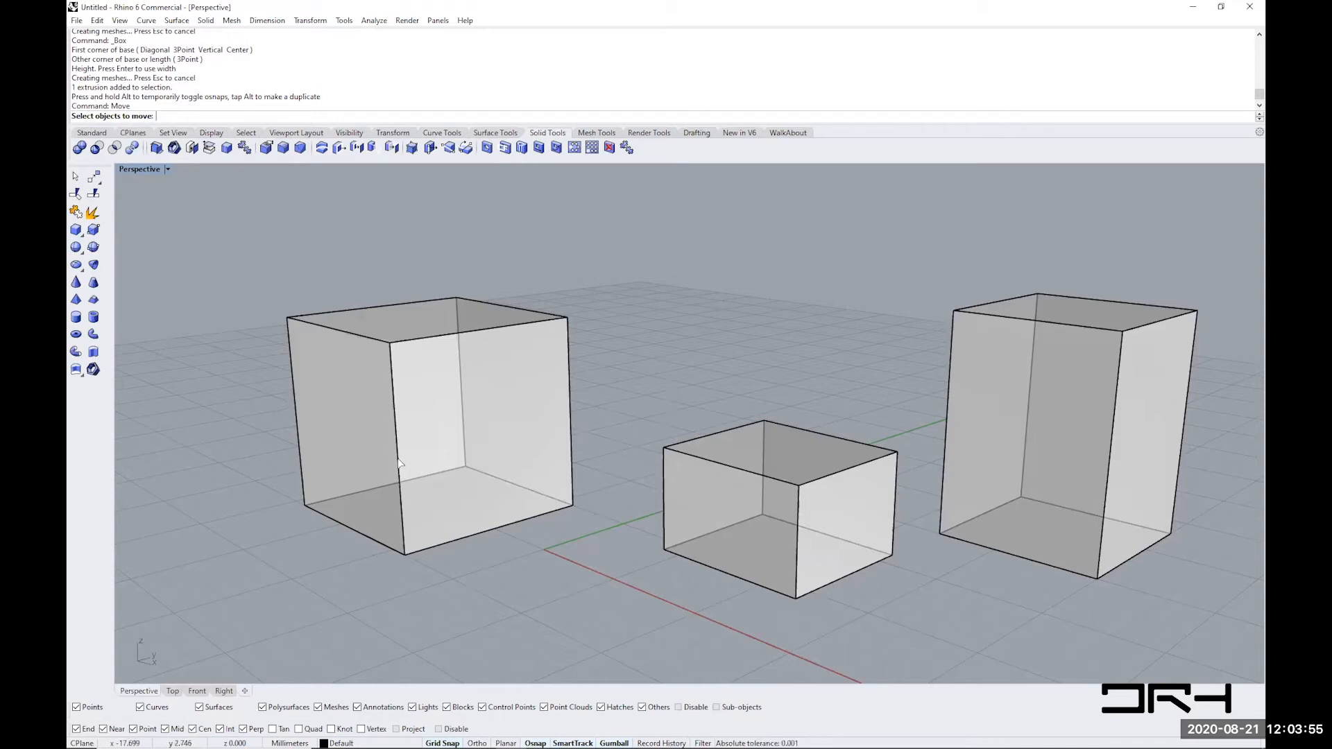
{"action": "left_click", "coordinate": [400, 488]}
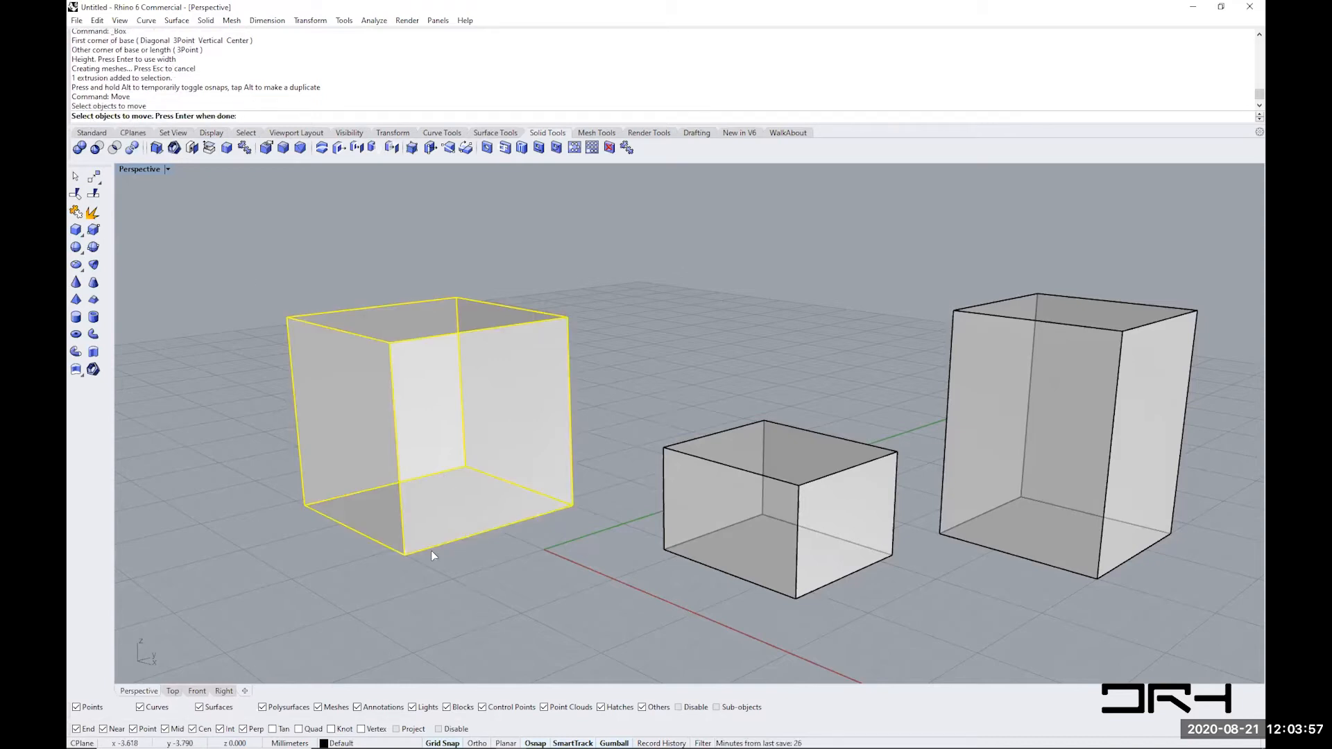
{"action": "key", "text": "Return"}
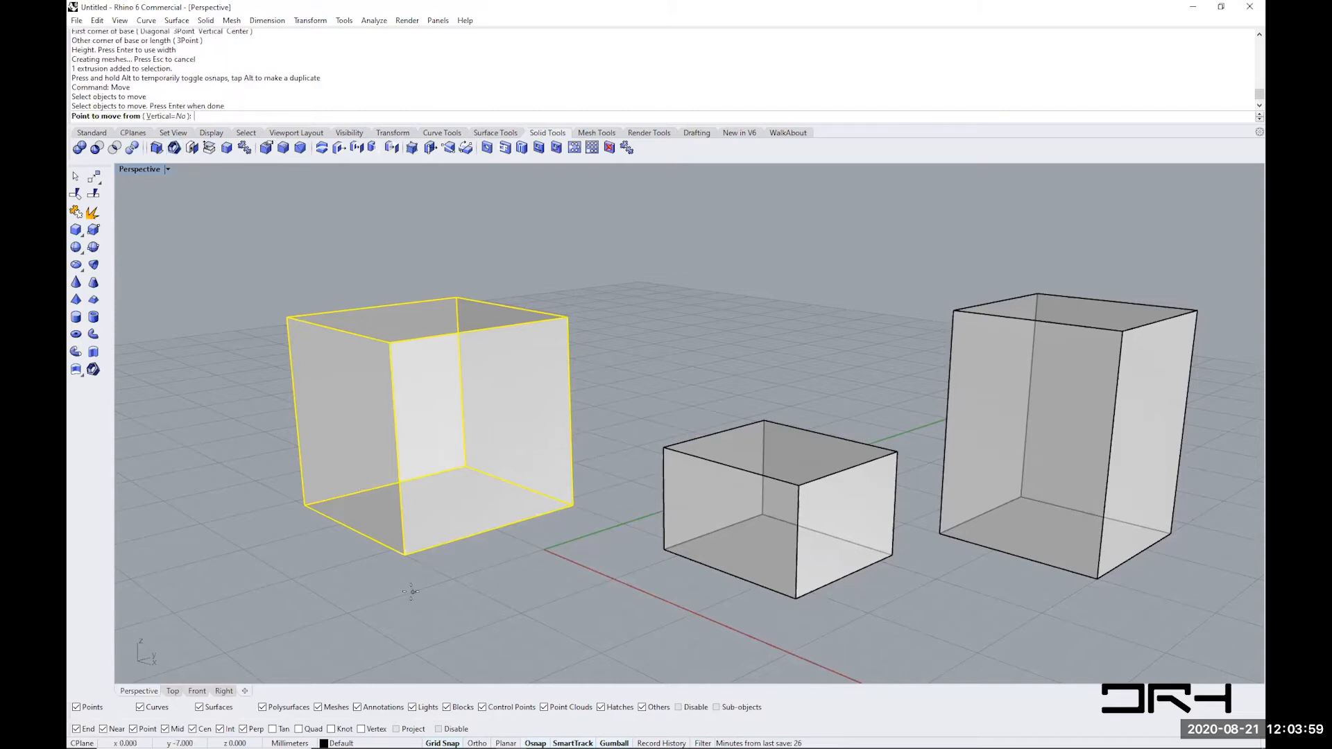
{"action": "left_click", "coordinate": [305, 505]}
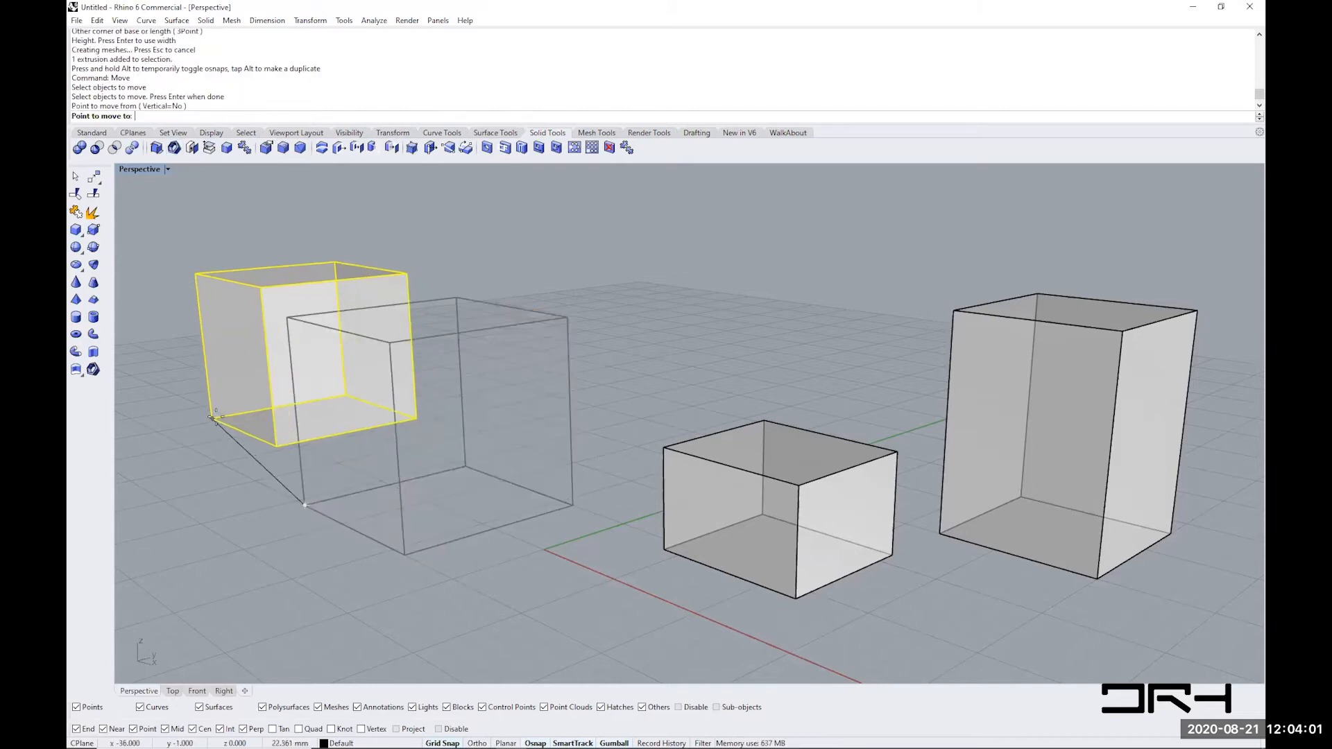
{"action": "left_click", "coordinate": [216, 432]}
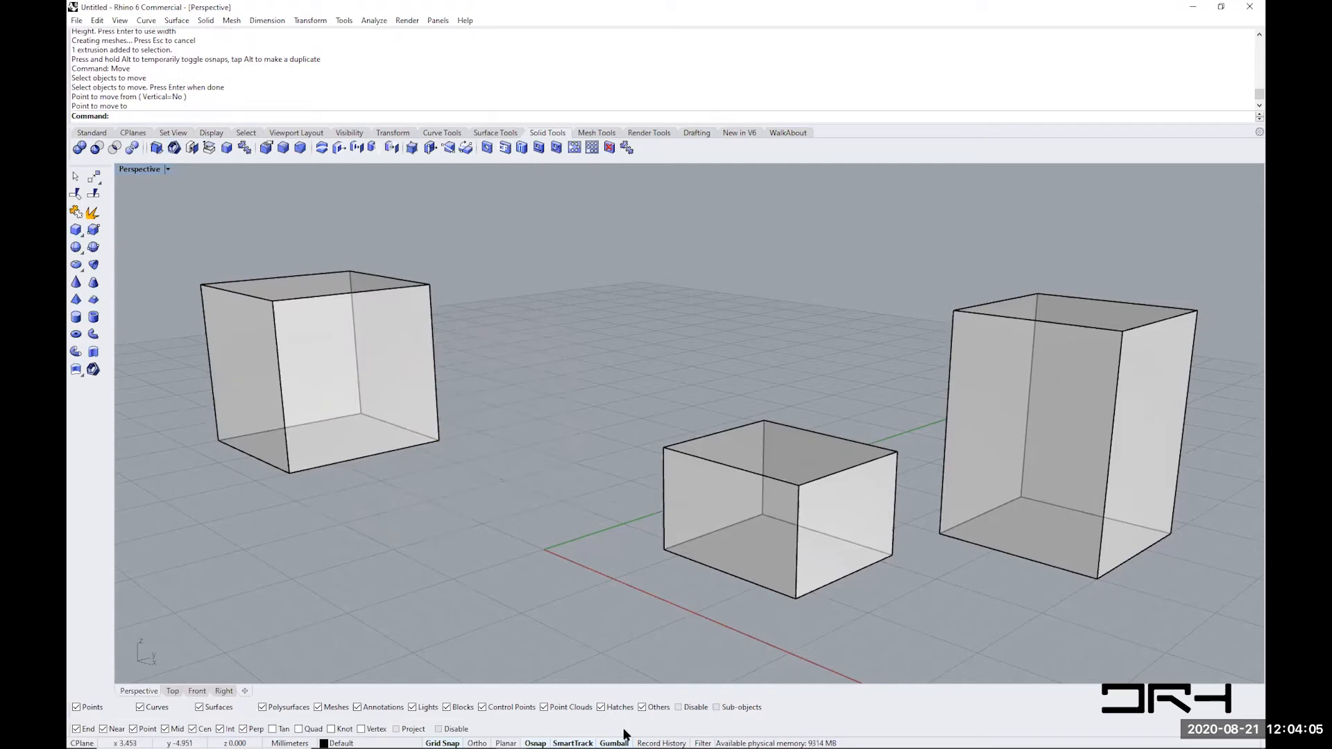
- Move the large box forward along the X axis with the Gumball arrow, back toward the other boxes
{"action": "left_click", "coordinate": [347, 381]}
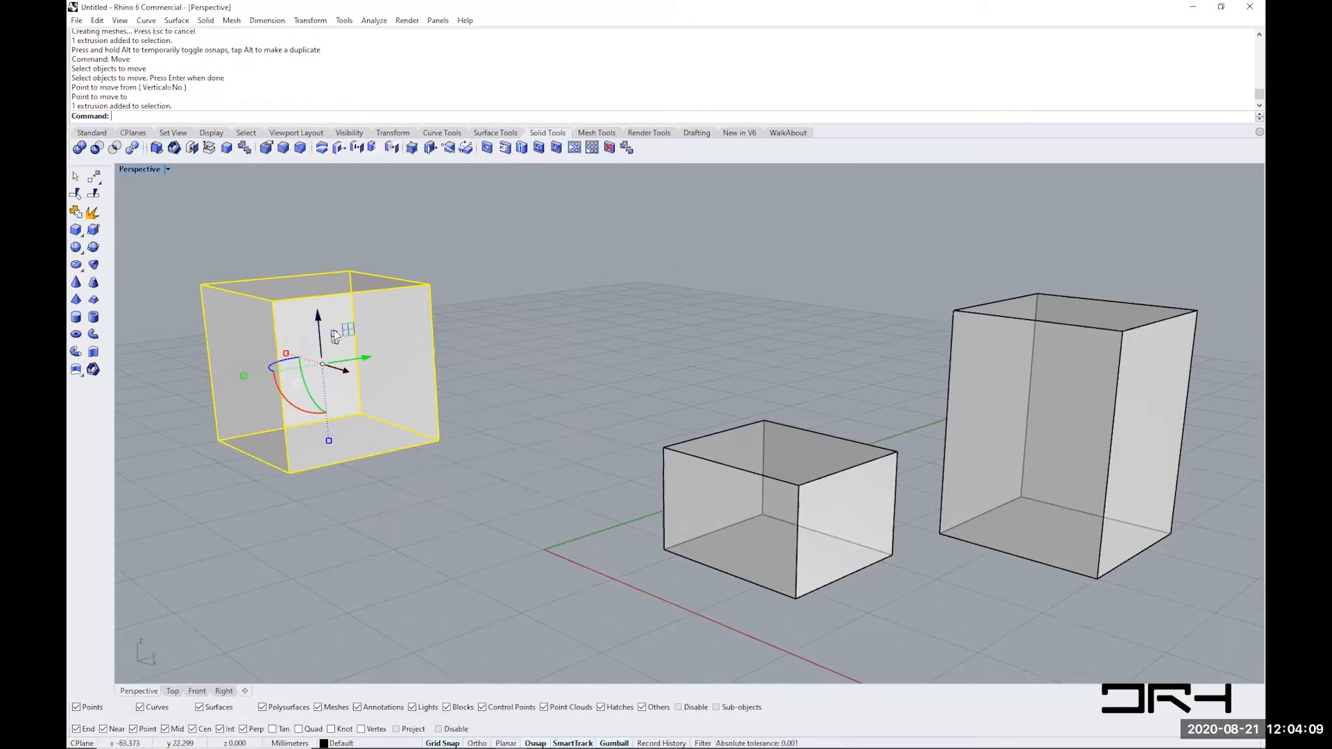
{"action": "mouse_move", "coordinate": [335, 342]}
{"action": "right_mouse_down"}
{"action": "mouse_move", "coordinate": [349, 357]}
{"action": "mouse_move", "coordinate": [324, 348]}
{"action": "mouse_move", "coordinate": [331, 337]}
{"action": "right_mouse_up"}
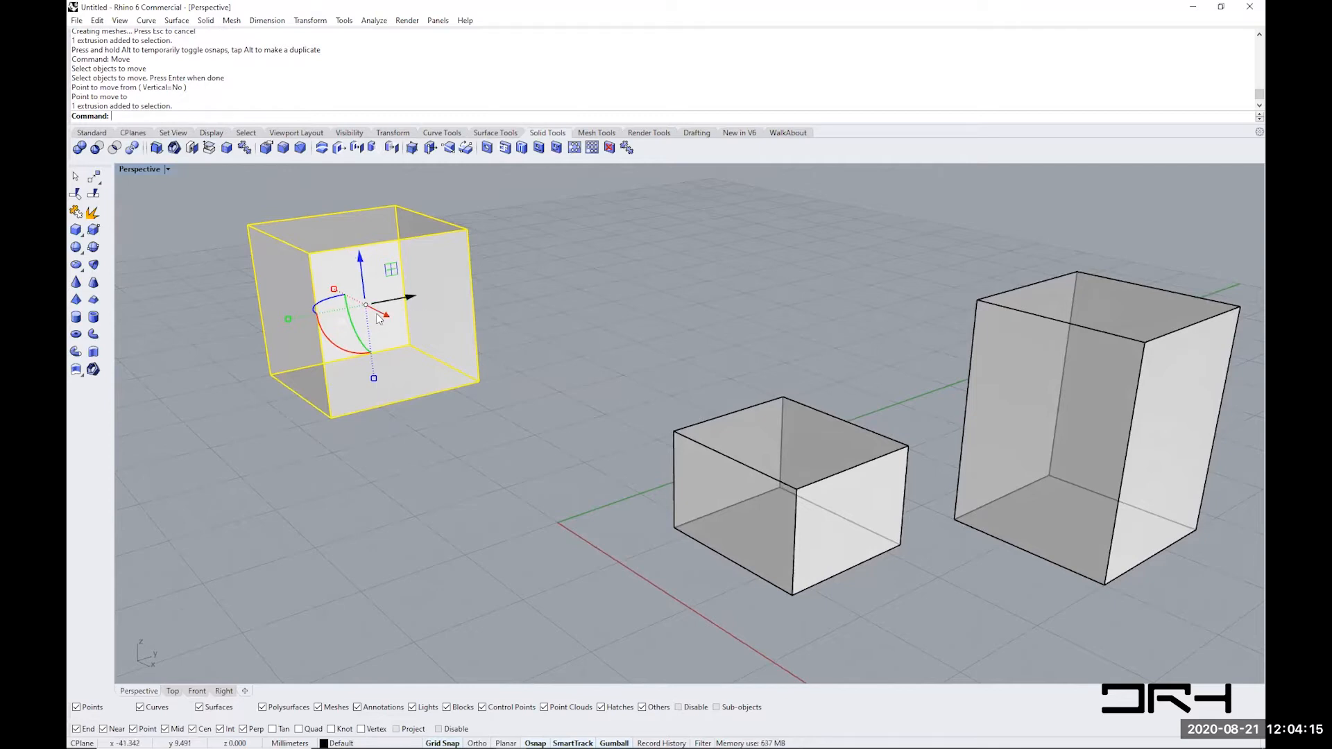
{"action": "left_click_drag", "start_coordinate": [378, 318], "coordinate": [519, 517]}
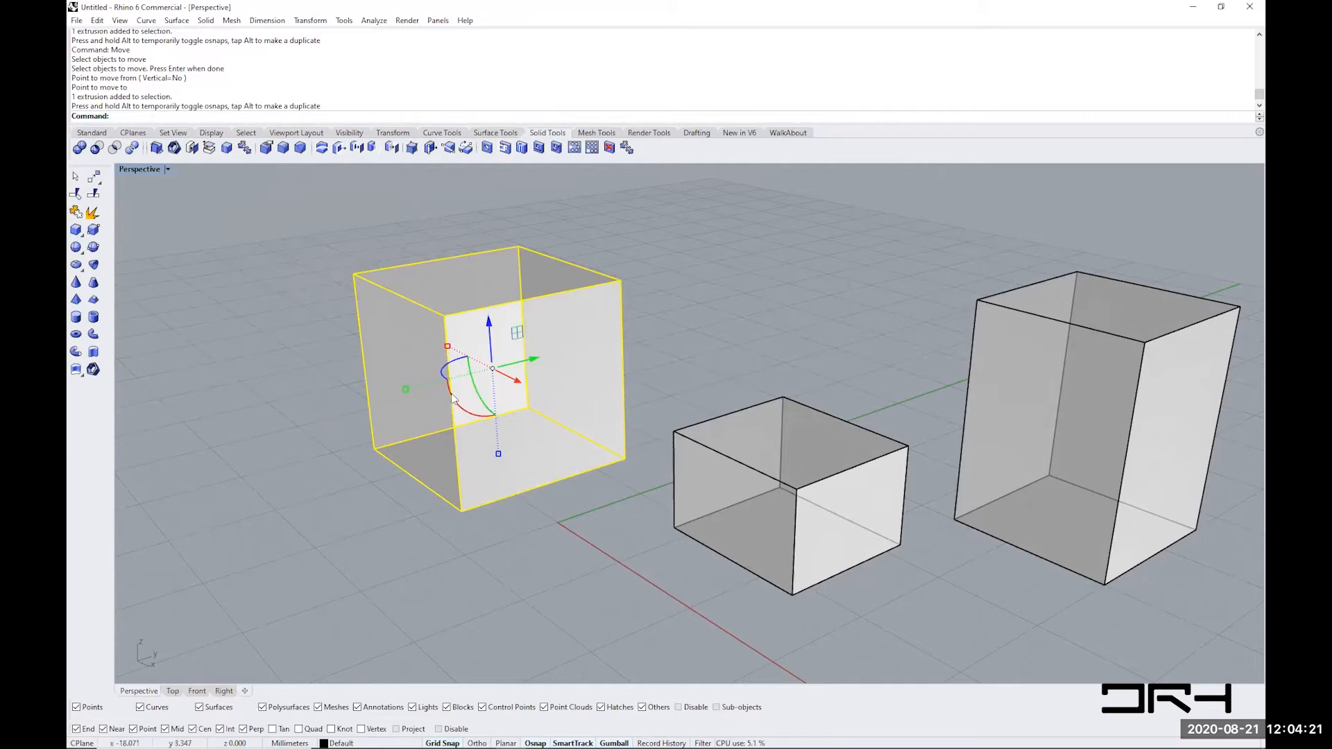
- Rotate the large box about its vertical axis, and tilt it about its X axis with the Gumball arcs
{"action": "left_click_drag", "start_coordinate": [439, 379], "coordinate": [489, 531]}
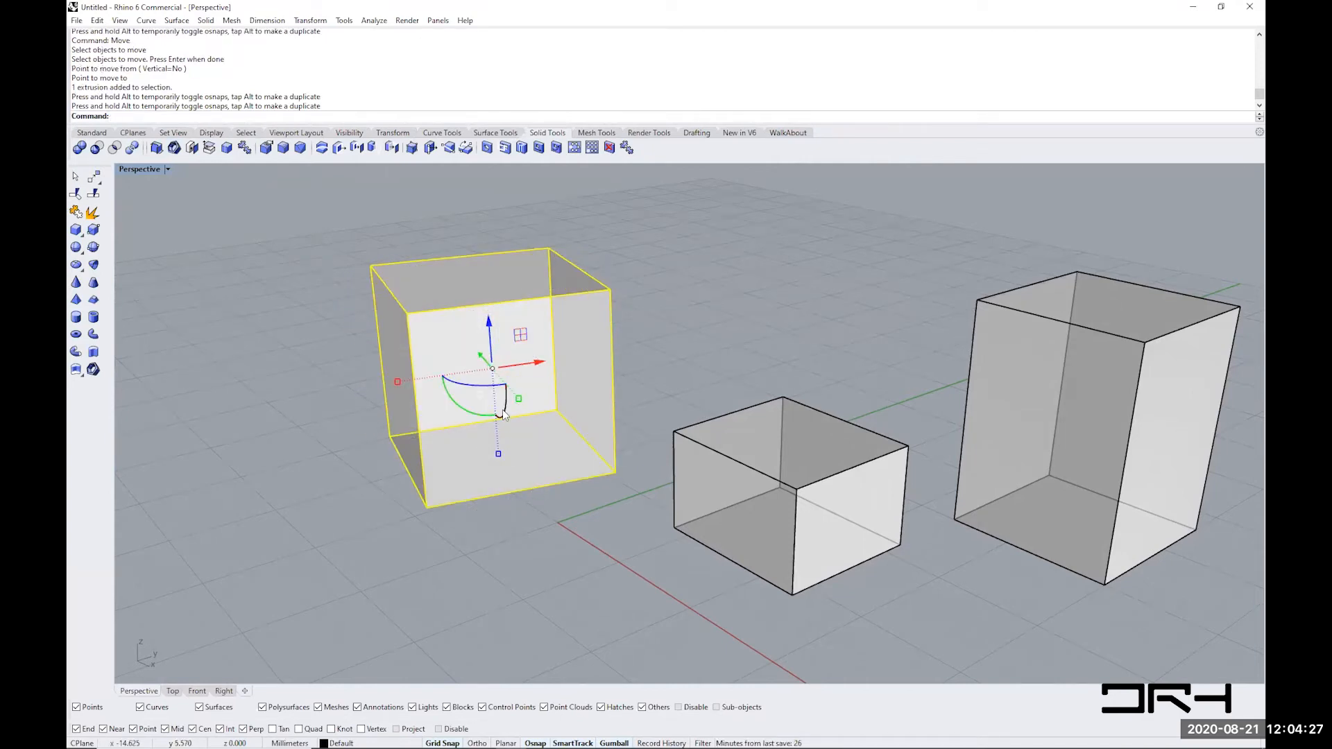
{"action": "mouse_move", "coordinate": [502, 409]}
{"action": "left_mouse_down"}
{"action": "mouse_move", "coordinate": [503, 389]}
{"action": "mouse_move", "coordinate": [502, 420]}
{"action": "left_mouse_up"}
{"action": "left_click", "coordinate": [550, 528]}
{"action": "right_click_drag", "start_coordinate": [550, 527], "coordinate": [517, 482]}
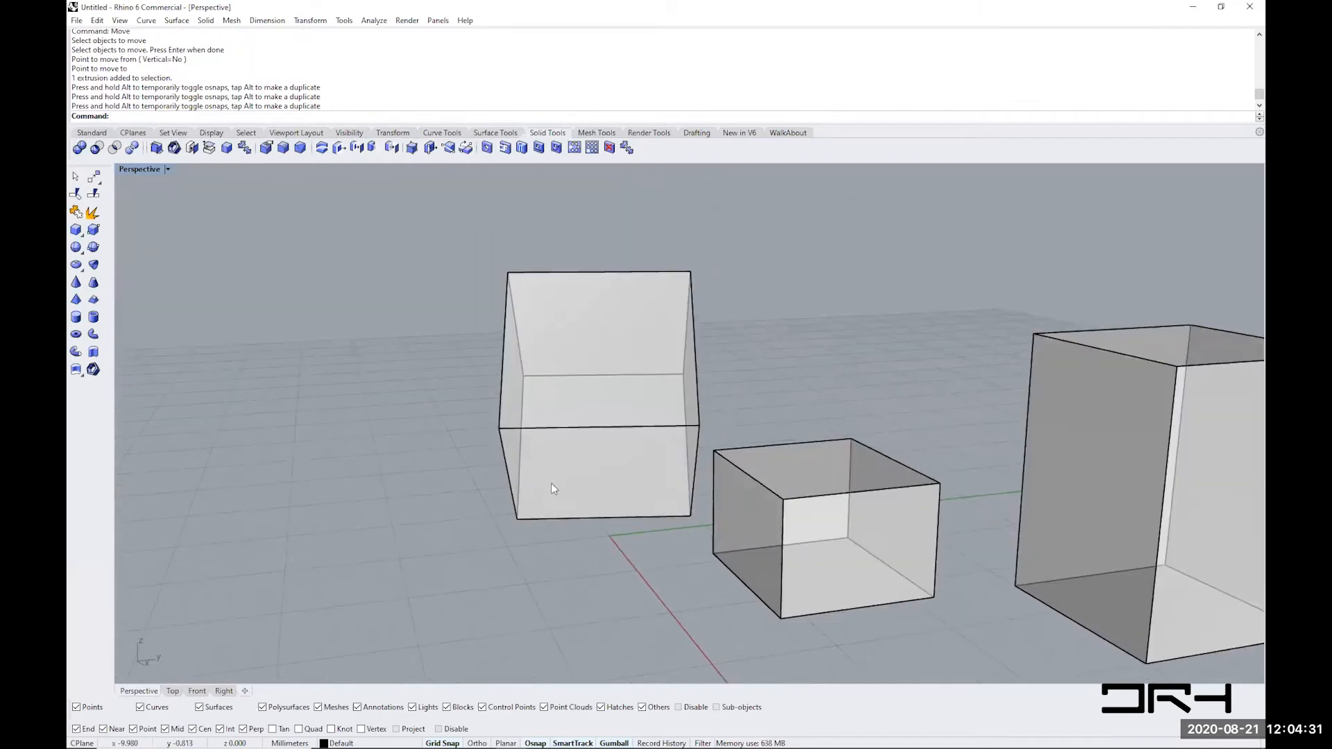
- Shrink the tilted box along the Y axis with the Gumball scale handle and deselect it
{"action": "left_click", "coordinate": [551, 483]}
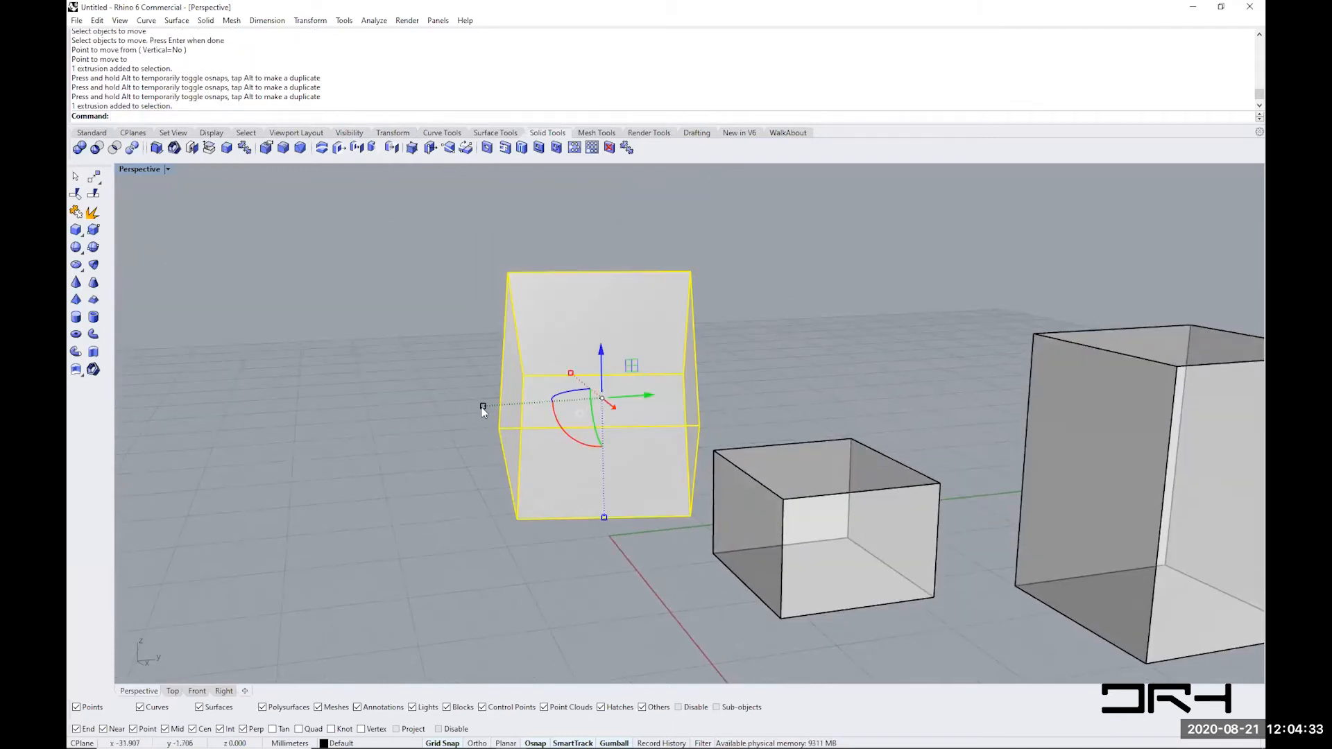
{"action": "left_click_drag", "start_coordinate": [482, 407], "coordinate": [516, 416]}
{"action": "left_click", "coordinate": [430, 511]}
{"action": "right_click_drag", "start_coordinate": [415, 525], "coordinate": [435, 500]}
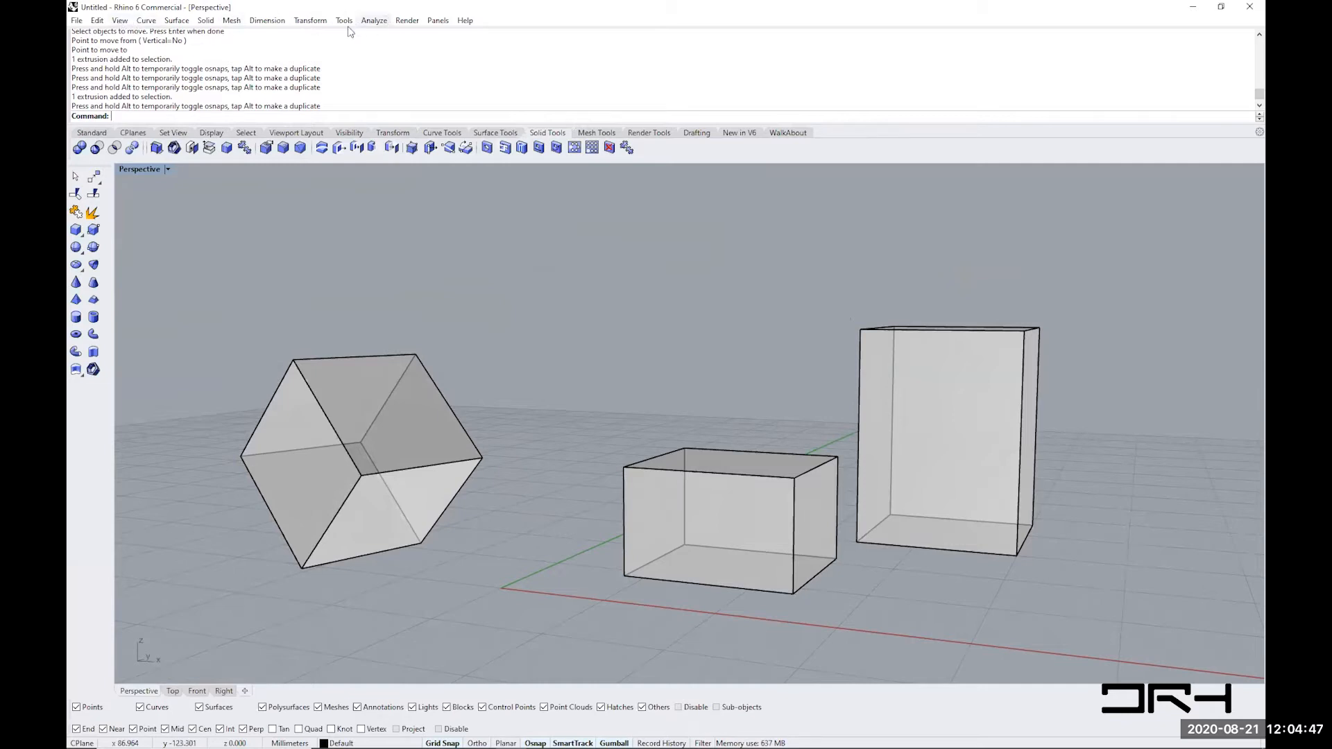
- Look over the Transform commands and return to the Standard toolbar set
{"action": "left_click", "coordinate": [312, 21]}
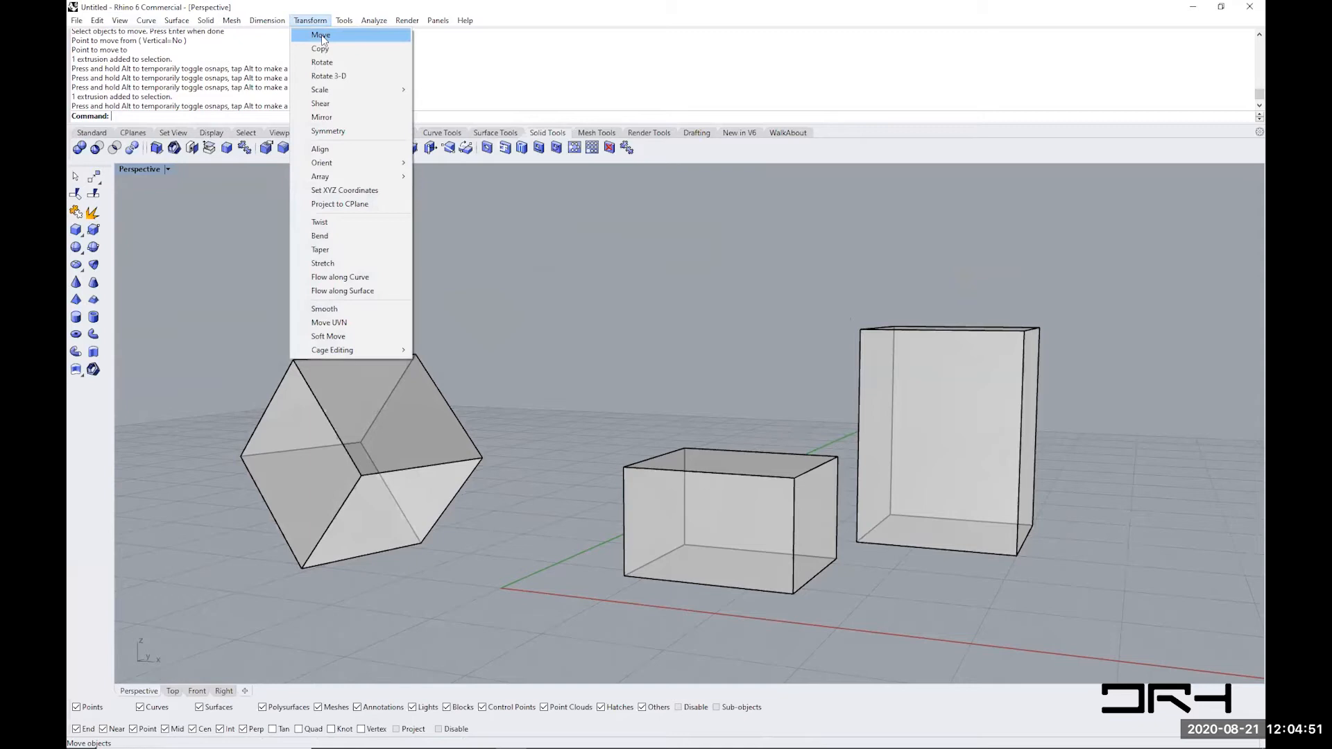
{"action": "left_click", "coordinate": [91, 137]}
{"action": "left_click", "coordinate": [91, 137]}
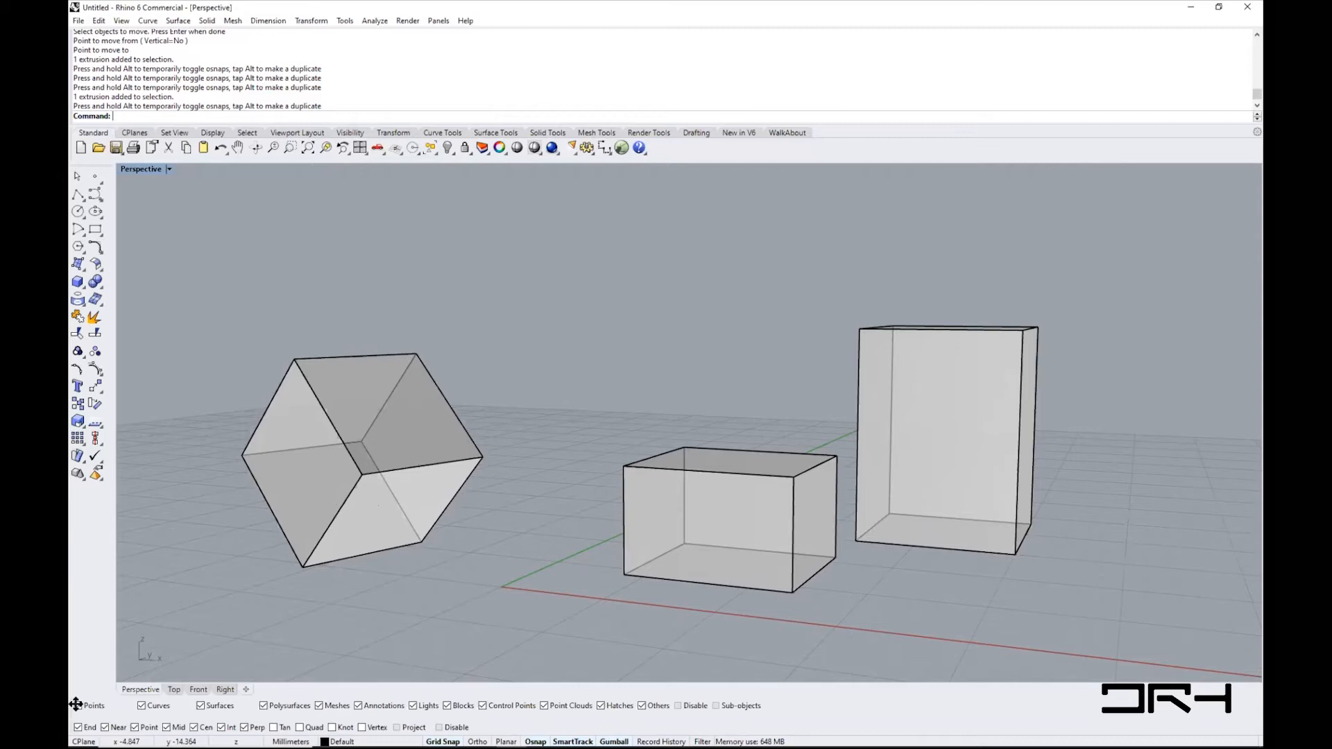
- Undock the Selection Filter controls and place them as a floating palette above the boxes in the Perspective viewport
{"action": "left_click_drag", "start_coordinate": [75, 704], "coordinate": [538, 247]}
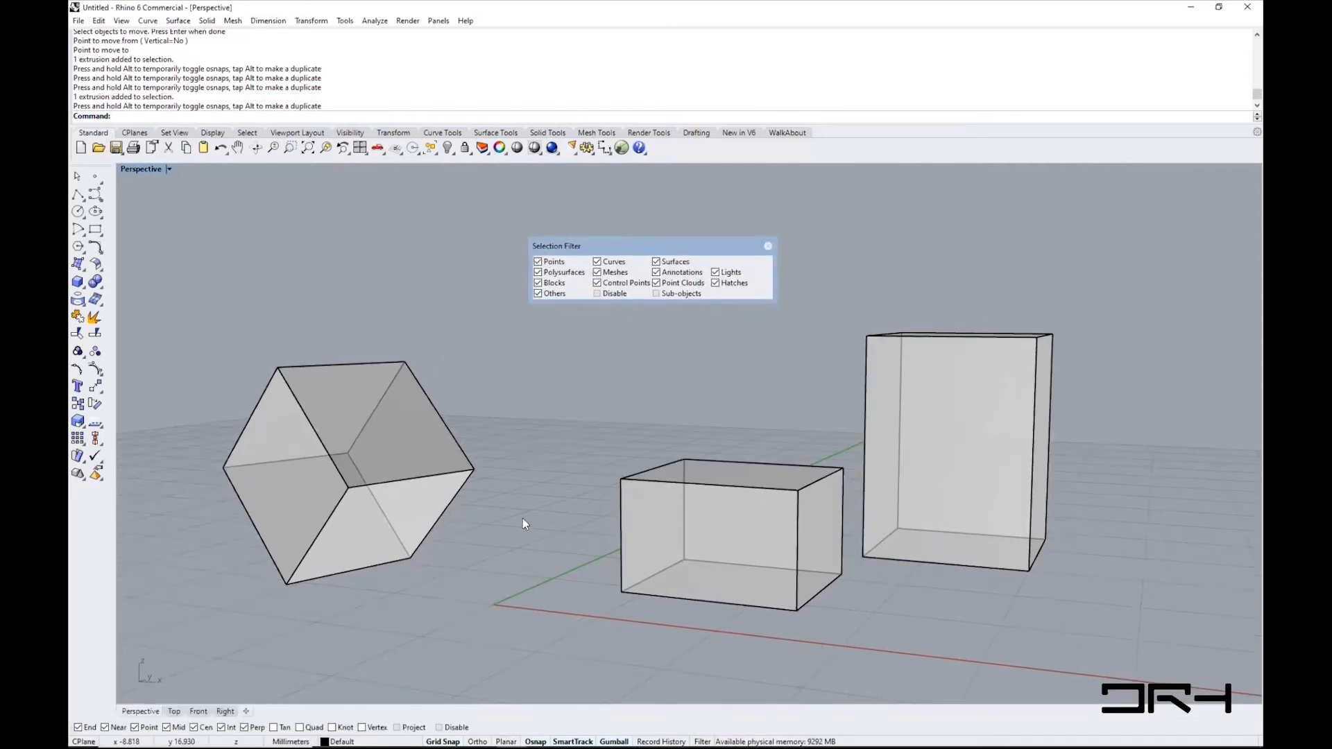
{"action": "mouse_move", "coordinate": [726, 732]}
{"action": "left_click", "coordinate": [164, 117]}
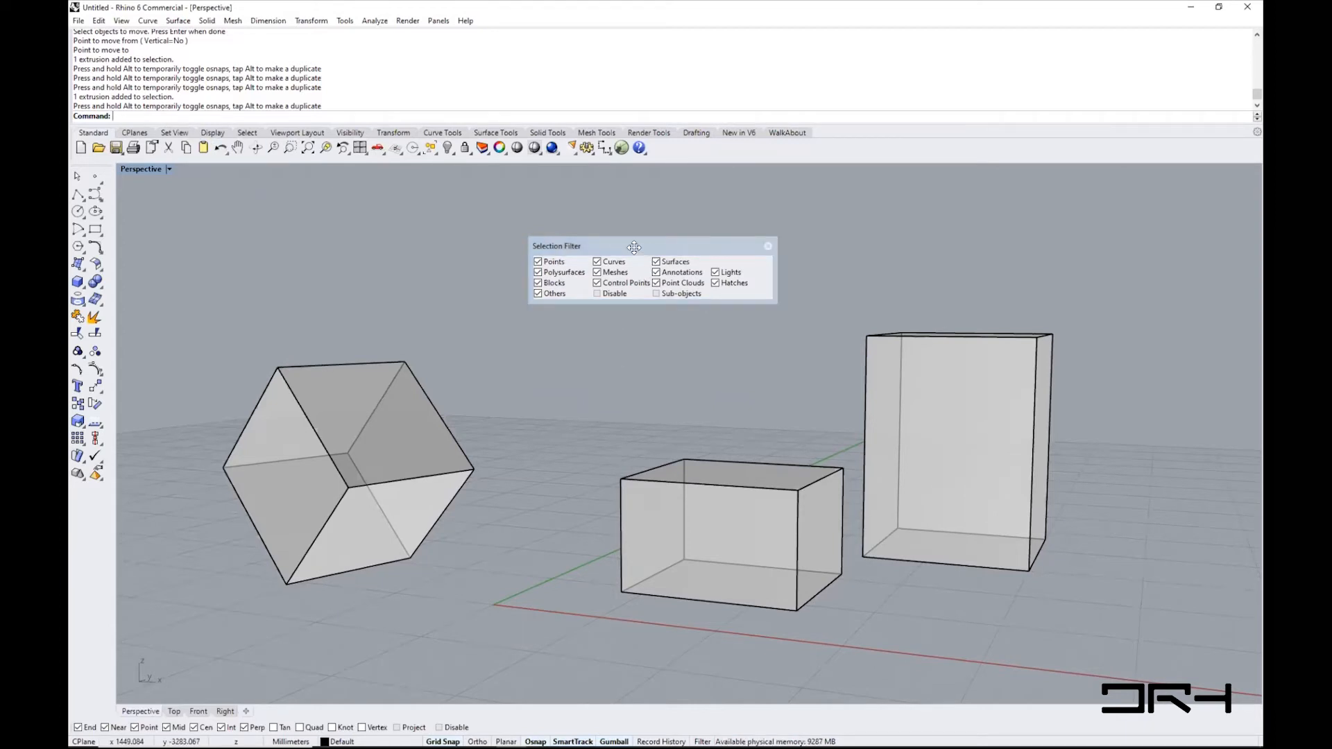
{"action": "left_click_drag", "start_coordinate": [634, 247], "coordinate": [559, 264]}
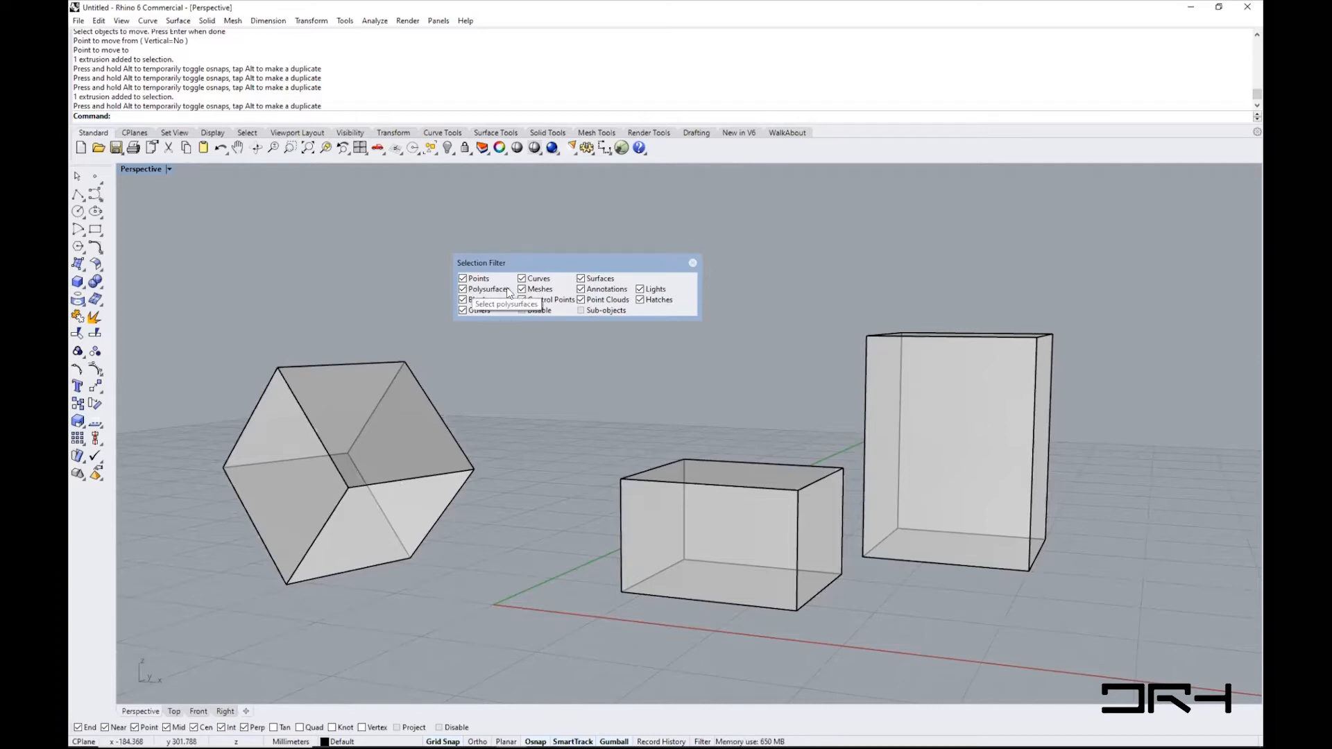
- Move the tilted box along the ground closer to the low box, leaving nothing selected
{"action": "left_click", "coordinate": [384, 441]}
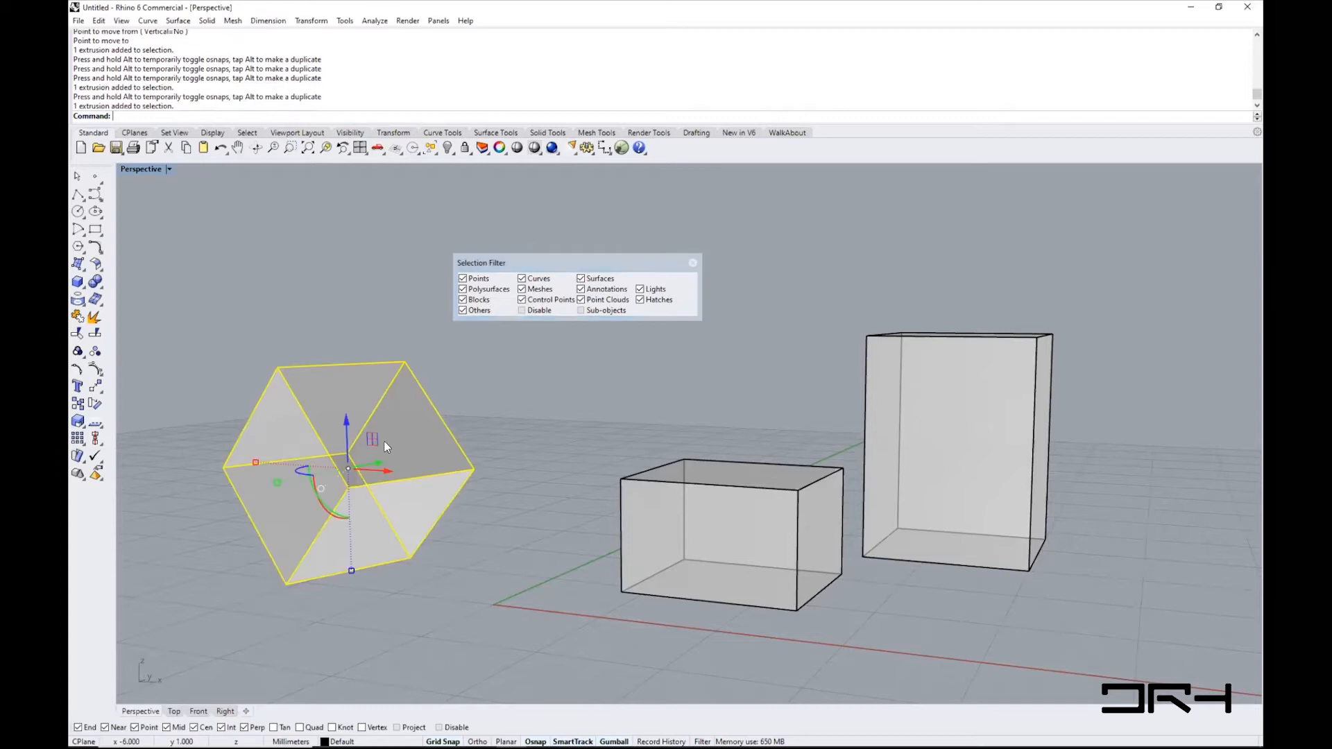
{"action": "key", "text": "Escape"}
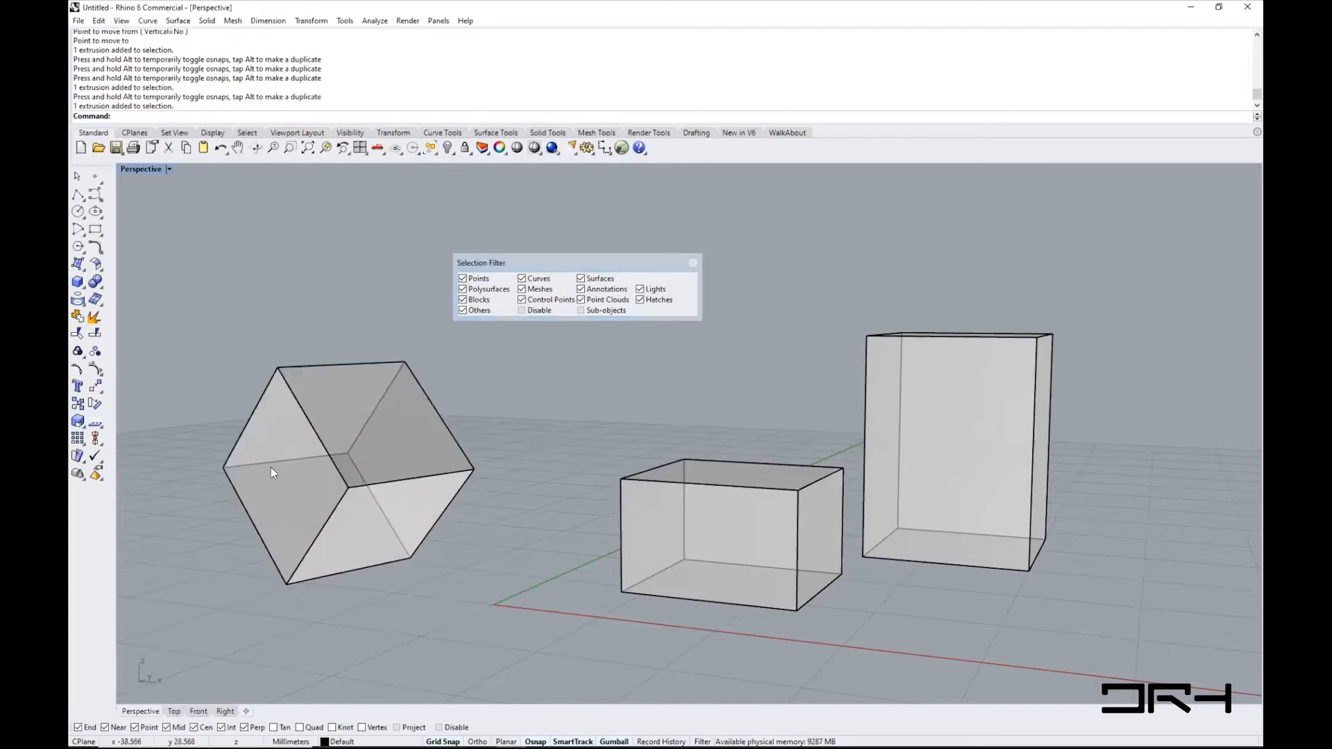
{"action": "left_click", "coordinate": [365, 457]}
{"action": "left_click_drag", "start_coordinate": [365, 456], "coordinate": [452, 464]}
{"action": "left_click", "coordinate": [567, 369]}
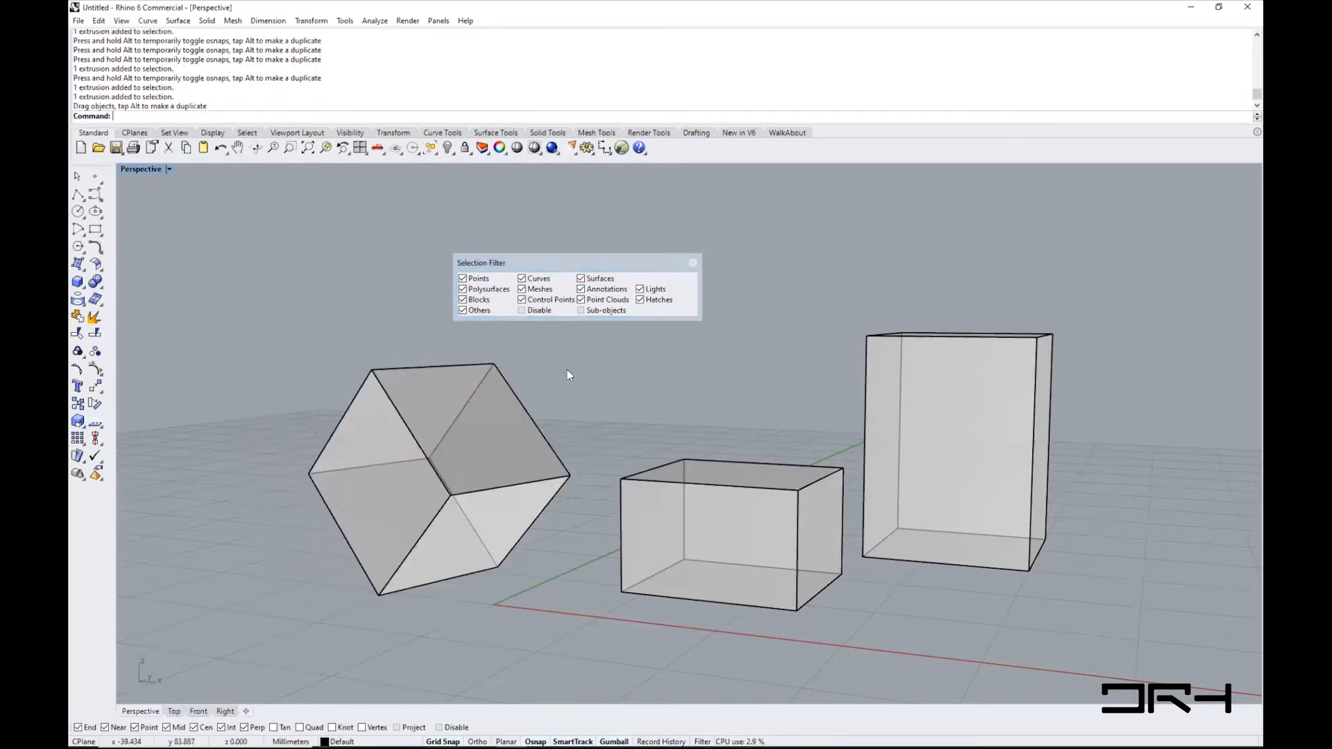
- Exclude polysurfaces from the selection filter and draw a circle on the ground plane between the tilted box and the low box
{"action": "left_click", "coordinate": [462, 289]}
{"action": "type", "text": "ircle"}
{"action": "key", "text": "Return"}
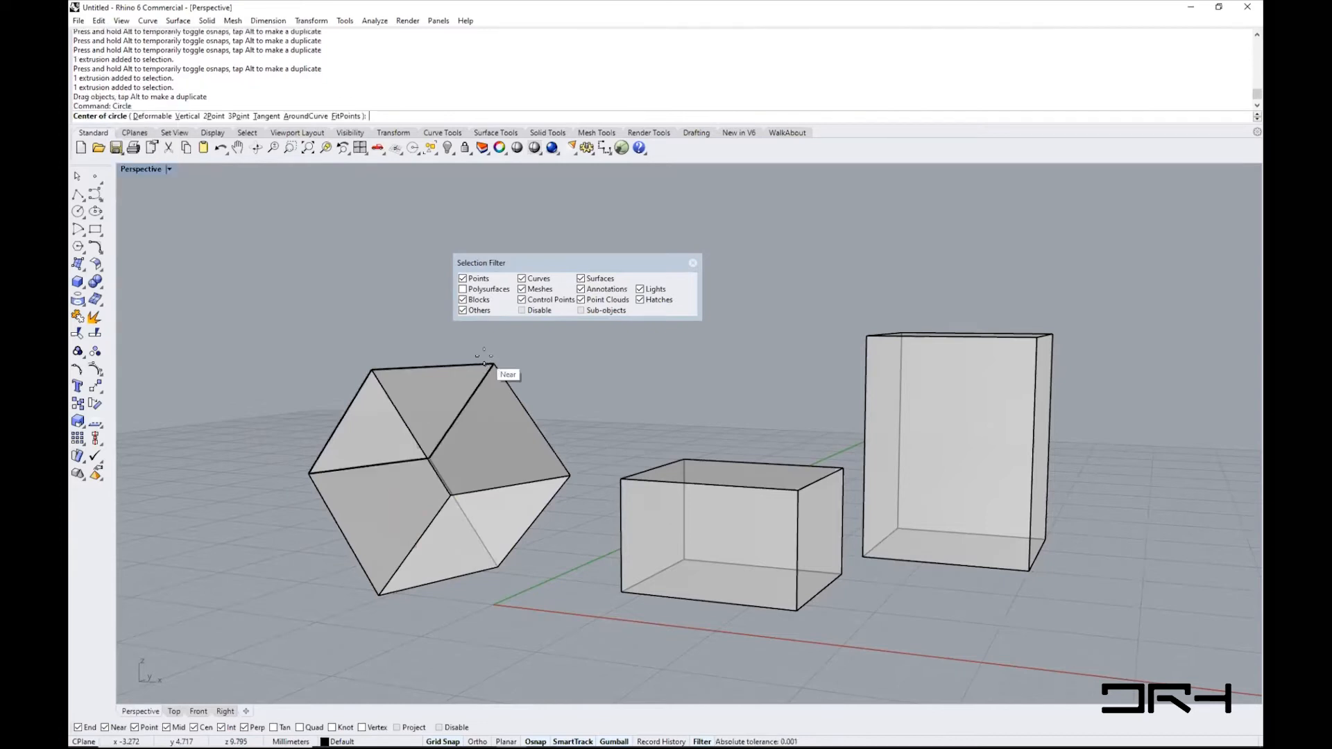
{"action": "left_click", "coordinate": [579, 581]}
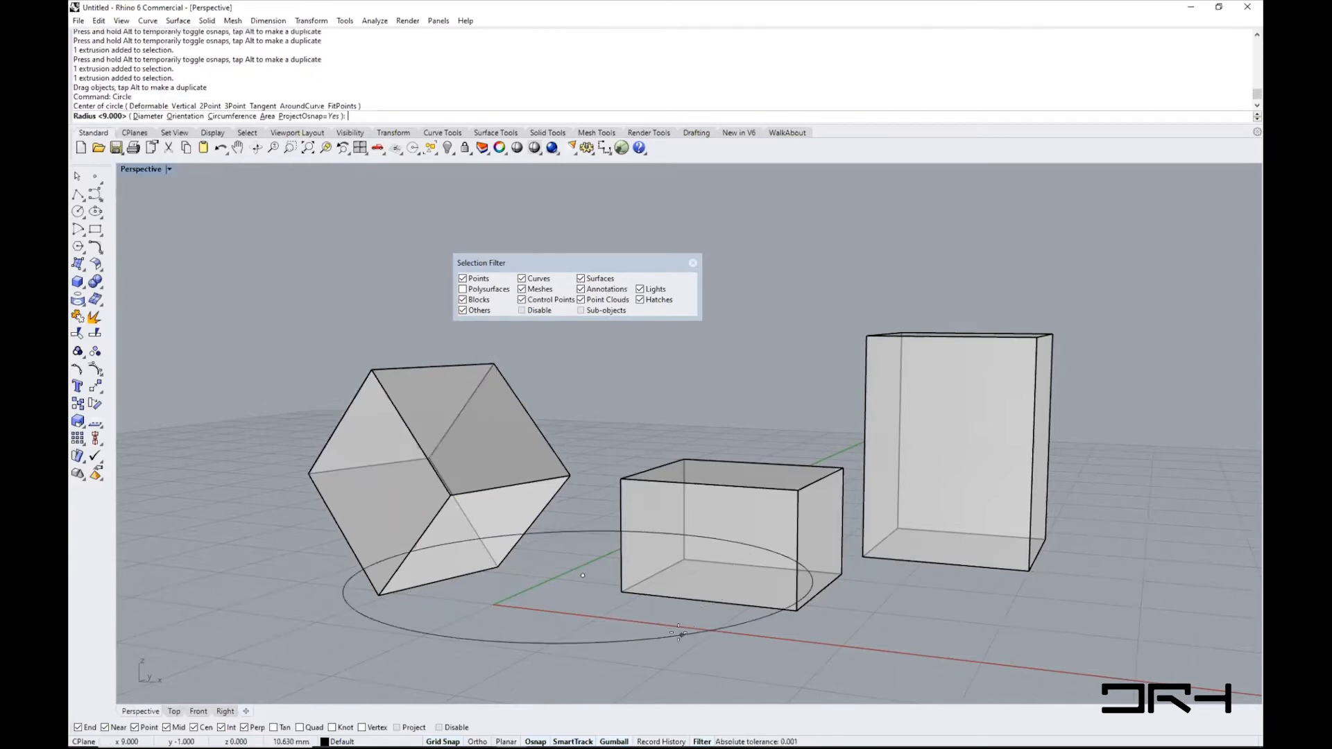
{"action": "left_click", "coordinate": [692, 643]}
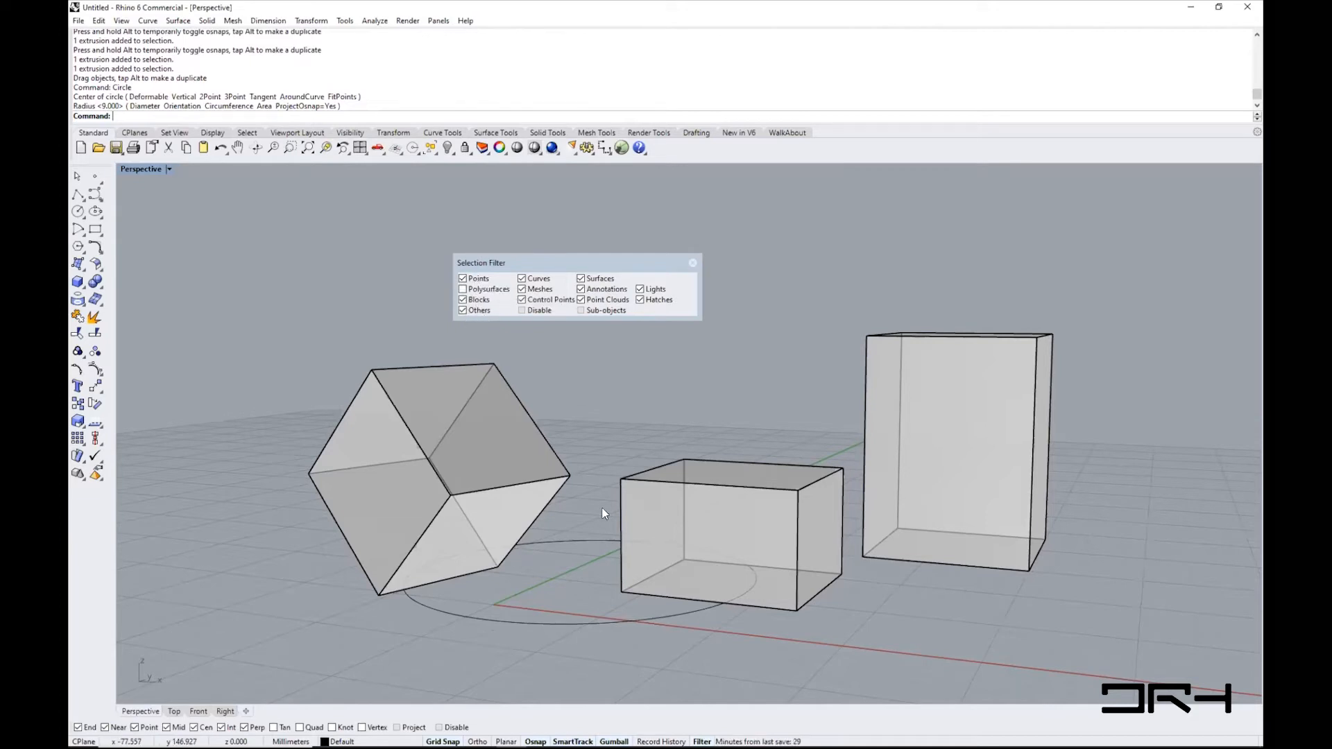
- Test the selection filter by selecting the circle alone, clearing it, and window-selecting across the circle and nearby boxes
{"action": "left_click", "coordinate": [581, 622]}
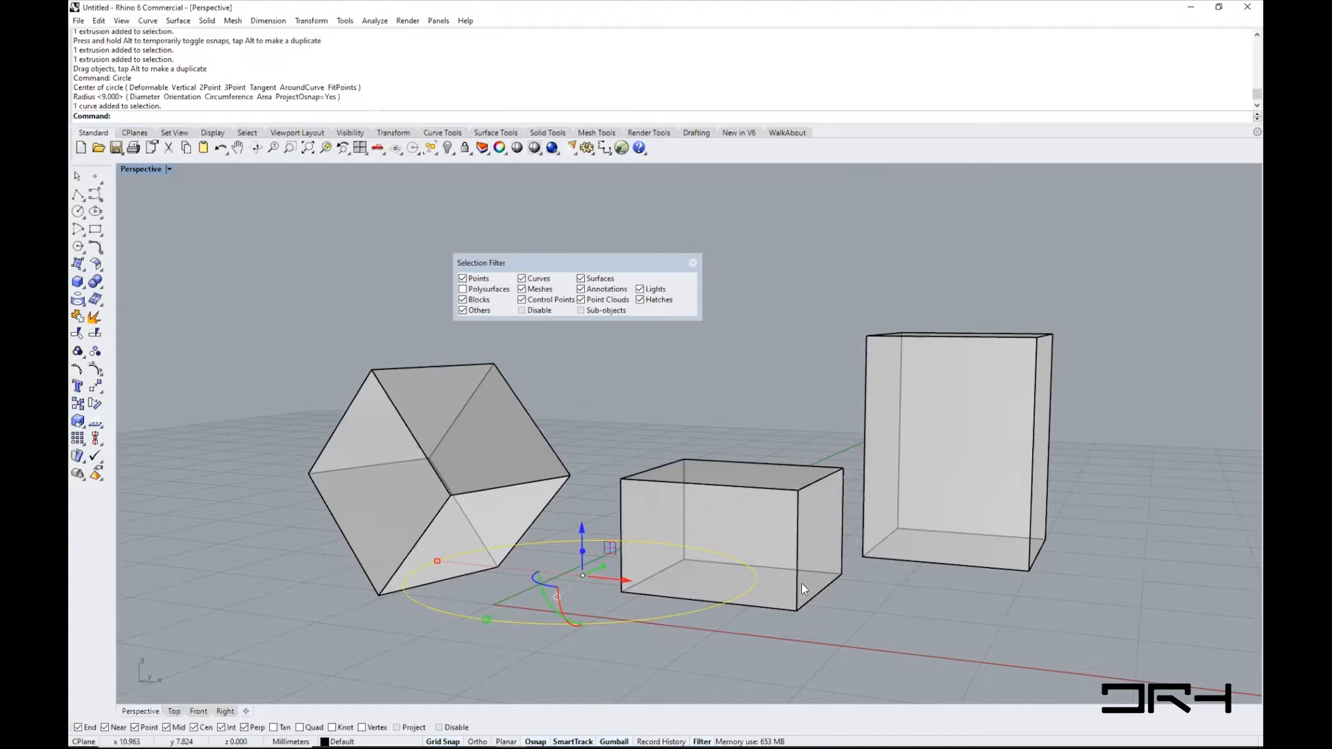
{"action": "key", "text": "Escape"}
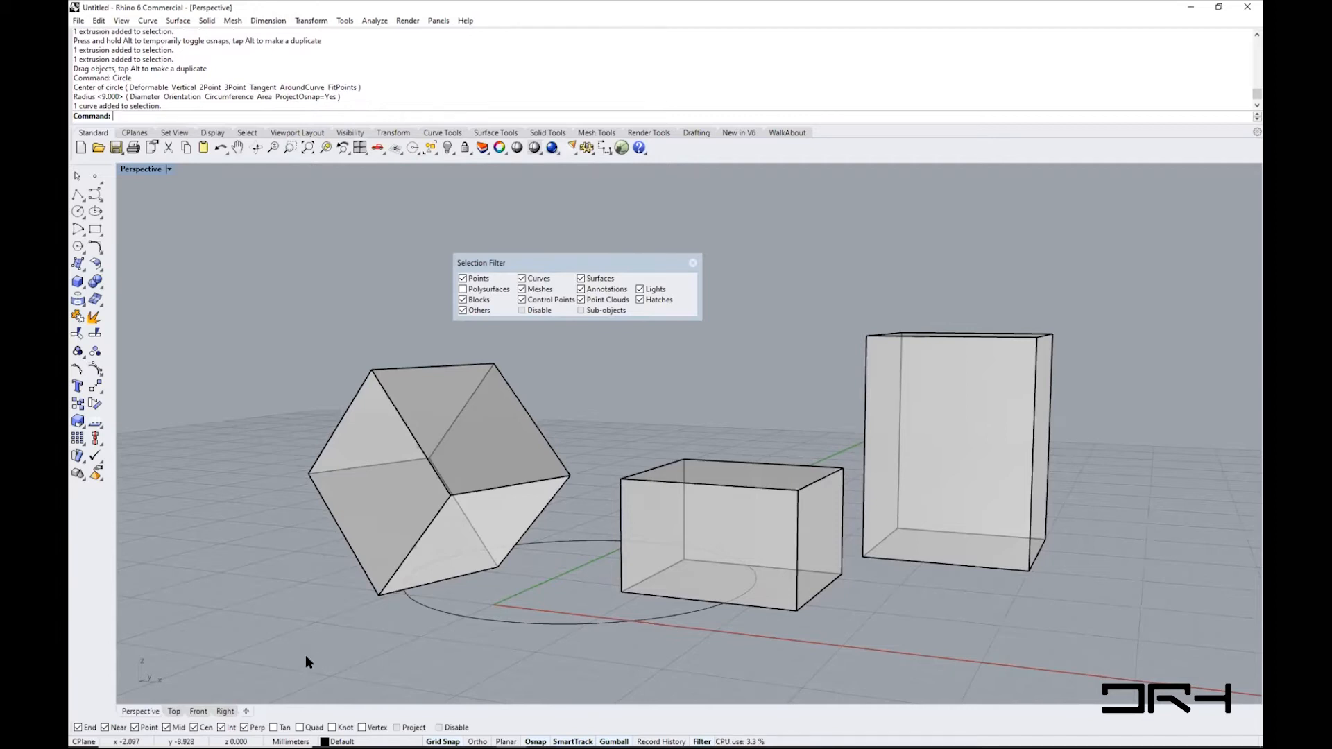
{"action": "left_click_drag", "start_coordinate": [315, 648], "coordinate": [830, 364]}
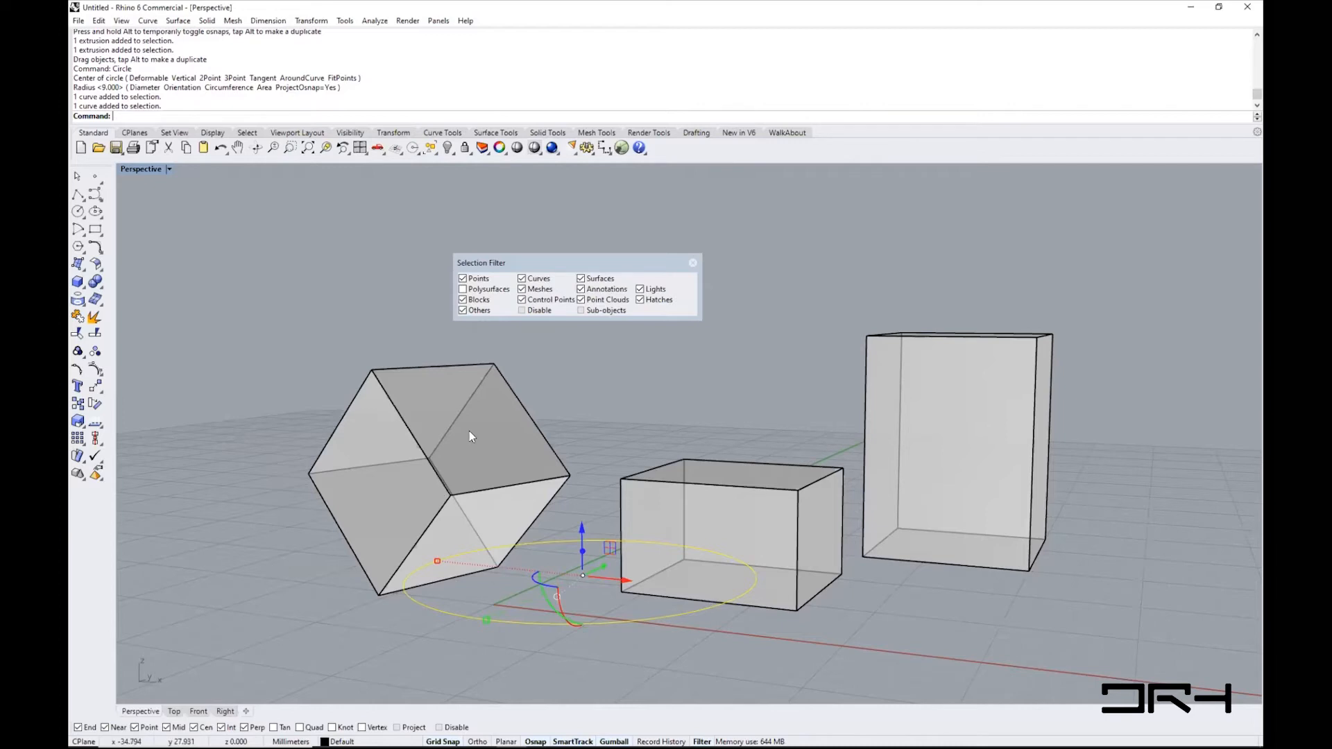
- Allow polysurfaces in the selection filter again and dock the filter alongside the object snap options
{"action": "right_click_drag", "start_coordinate": [693, 590], "coordinate": [676, 519]}
{"action": "left_click_drag", "start_coordinate": [538, 264], "coordinate": [615, 215]}
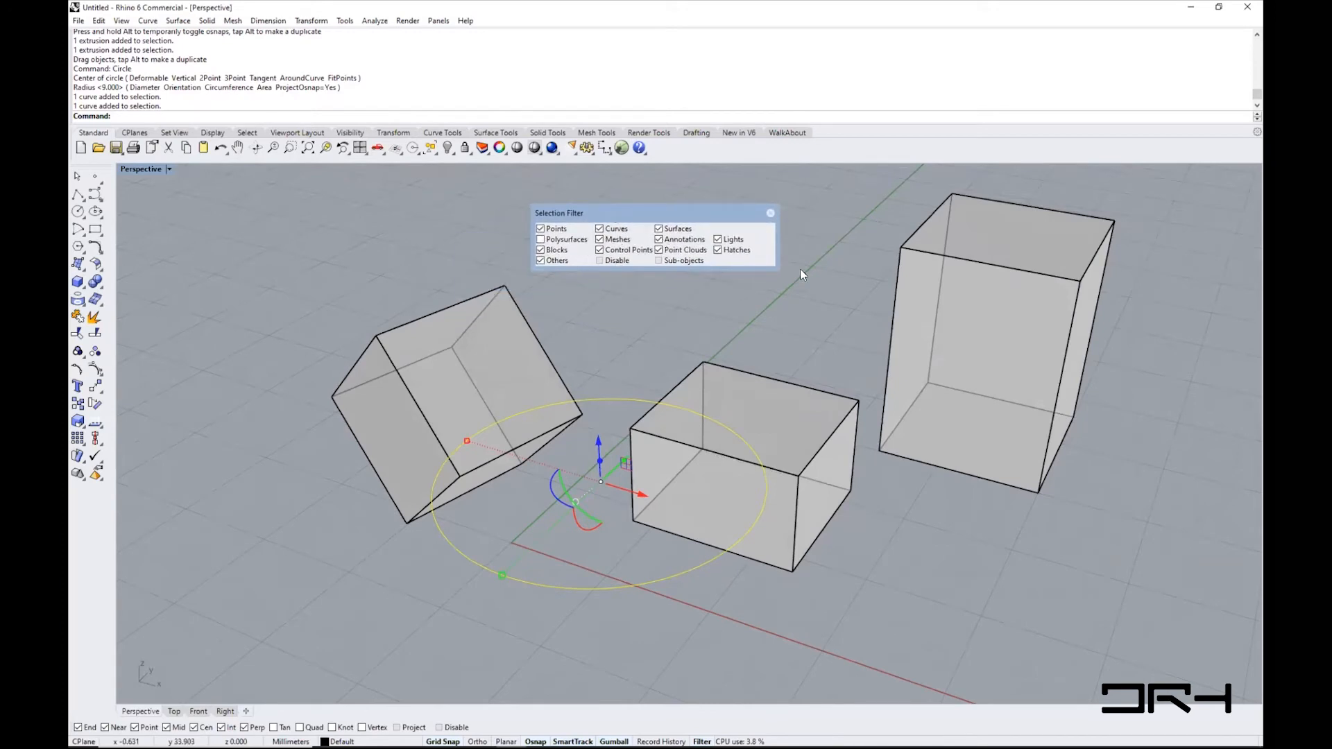
{"action": "left_click", "coordinate": [541, 240]}
{"action": "left_click_drag", "start_coordinate": [632, 213], "coordinate": [452, 722]}
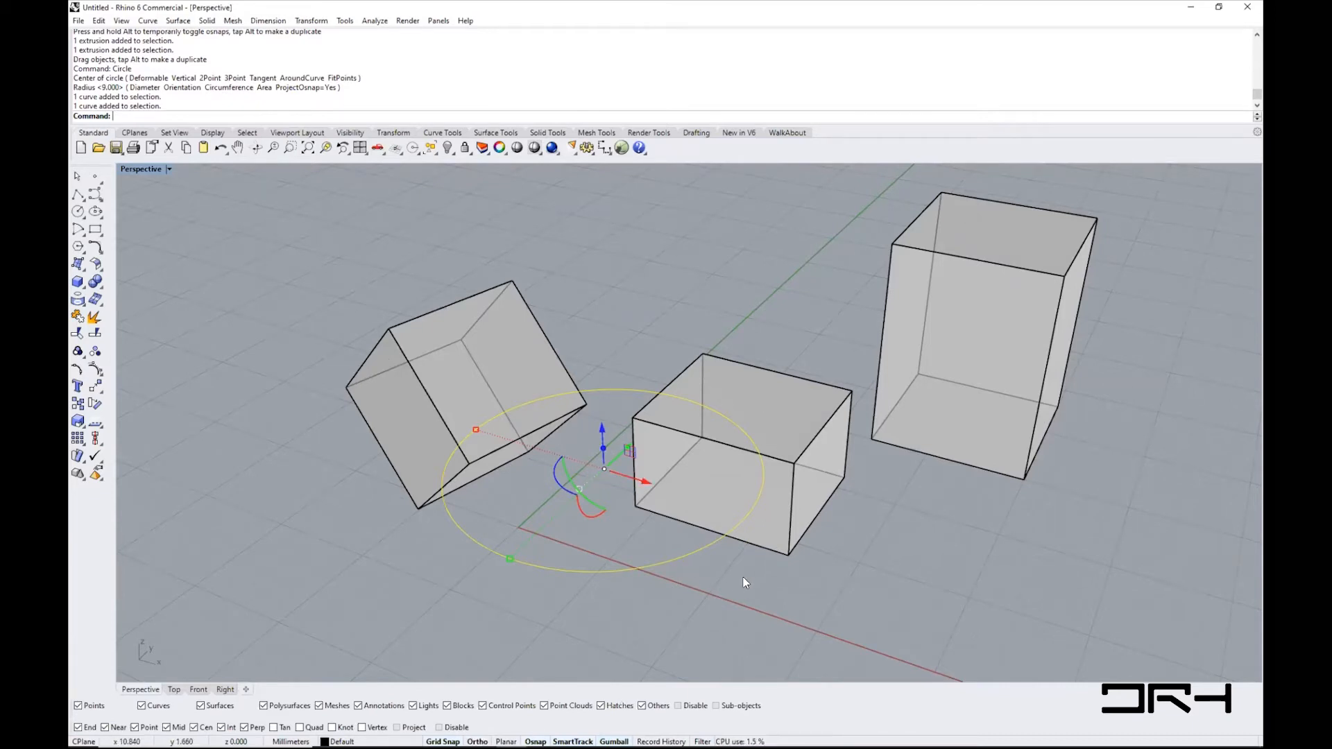
- Move the selected circle beneath the tilted box and deselect it
{"action": "left_click_drag", "start_coordinate": [698, 547], "coordinate": [539, 546]}
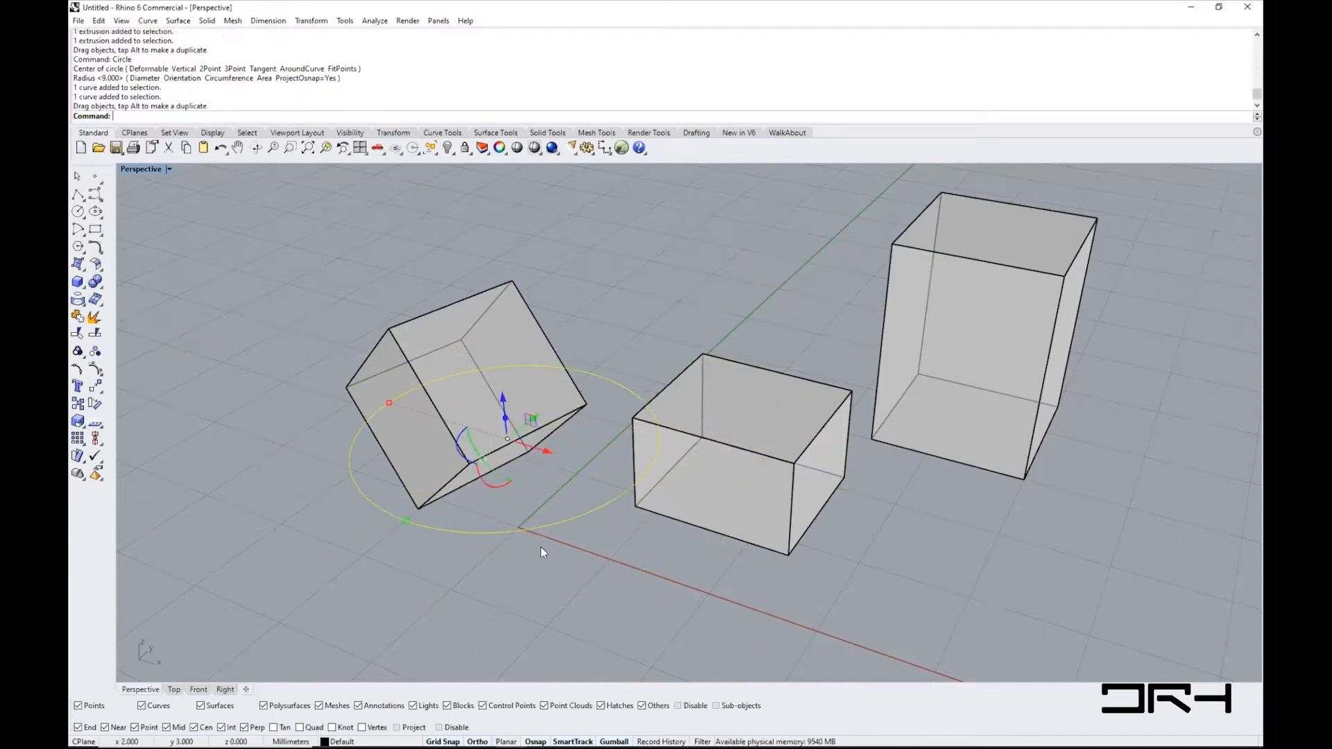
{"action": "left_click", "coordinate": [556, 569]}
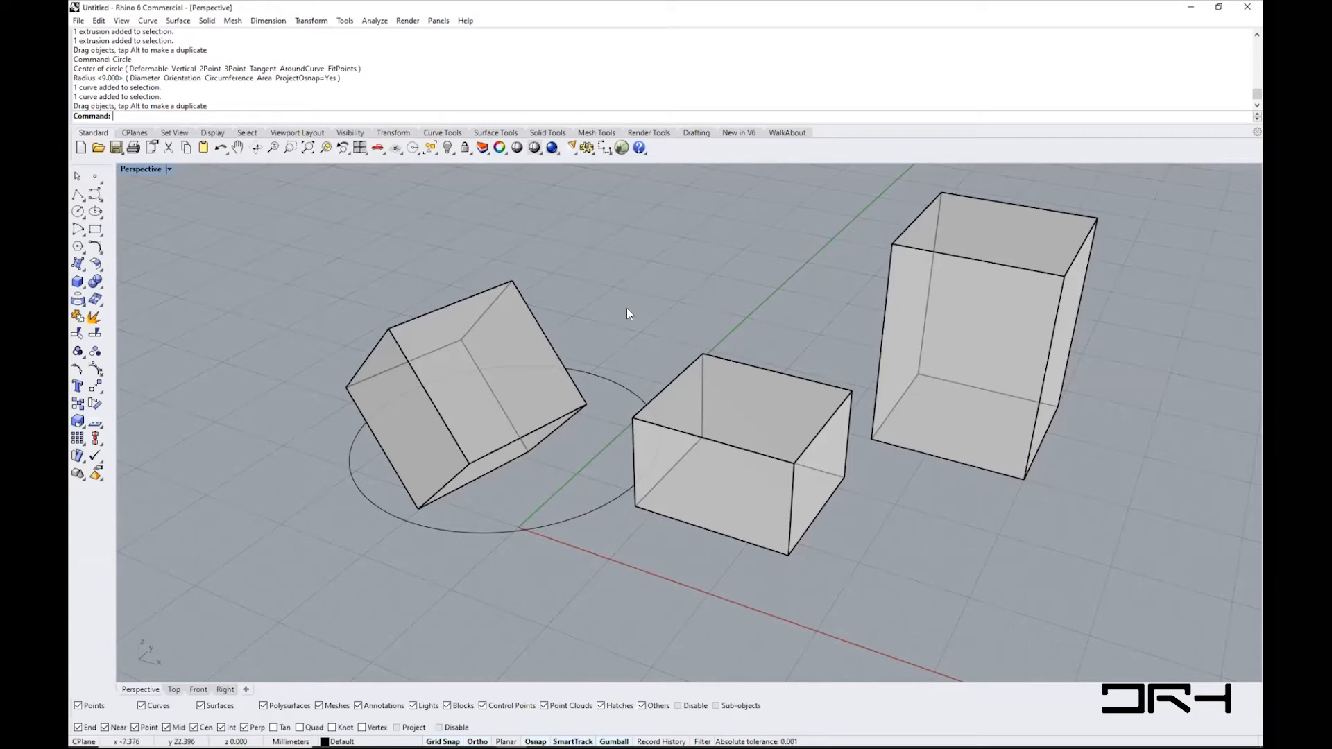
- Add a copy of the Box tool to the Popup toolbar and close the detached toolbar
{"action": "scroll", "coordinate": [693, 222], "scroll_direction": "up", "scroll_amount": 1}
{"action": "middle_click", "coordinate": [693, 222]}
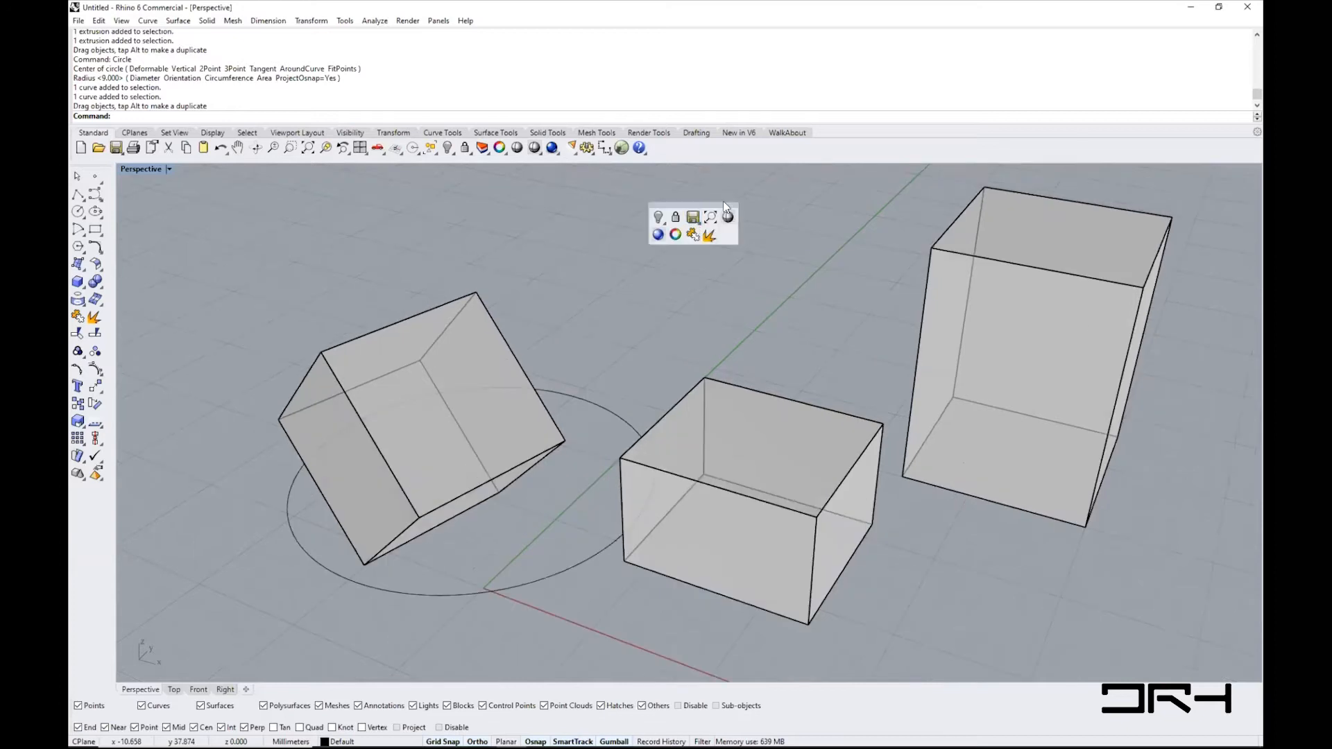
{"action": "left_click_drag", "start_coordinate": [700, 205], "coordinate": [623, 224]}
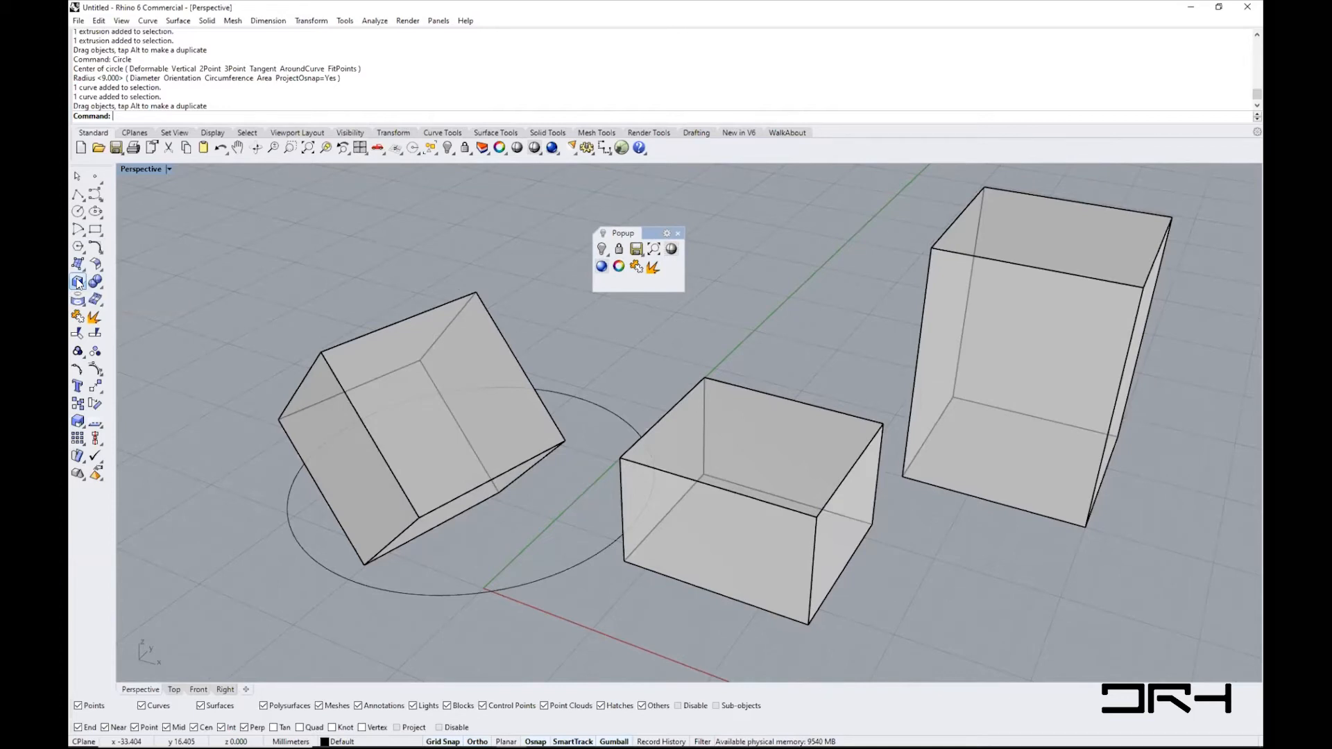
{"action": "mouse_move", "coordinate": [79, 281]}
{"action": "left_mouse_down", "text": "ctrl"}
{"action": "mouse_move", "coordinate": [142, 314]}
{"action": "mouse_move", "coordinate": [618, 323]}
{"action": "mouse_move", "coordinate": [677, 278]}
{"action": "mouse_move", "coordinate": [670, 269]}
{"action": "left_mouse_up", "text": "ctrl"}
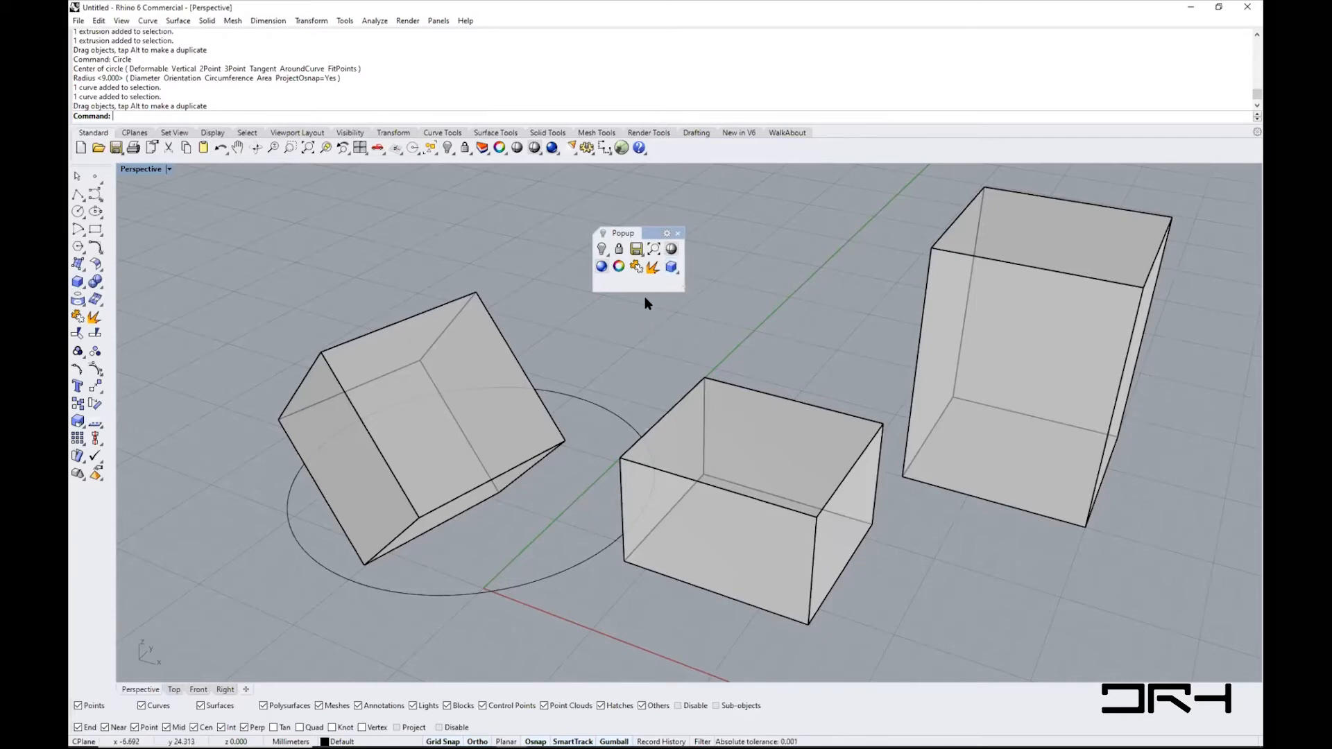
{"action": "left_click", "coordinate": [677, 234]}
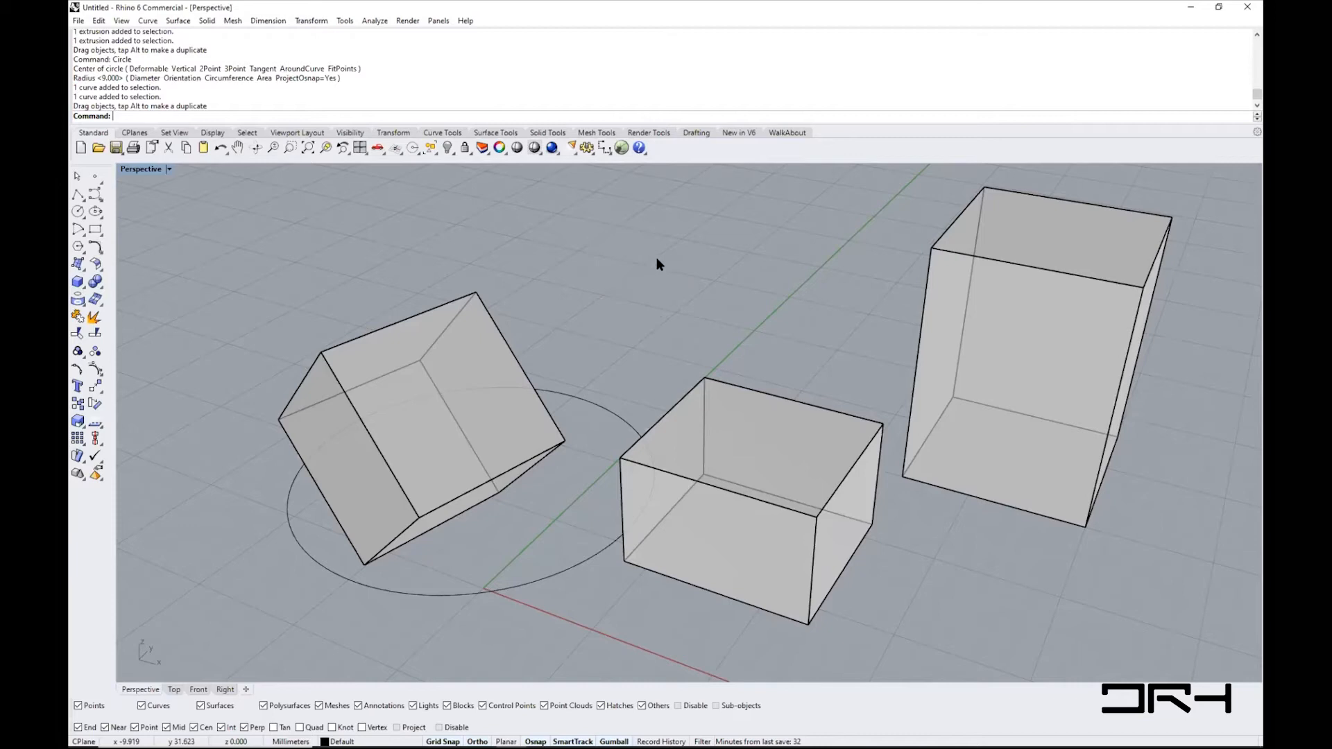
- Use the Box tool from the Popup toolbar to draw a box about 5 mm high behind the existing boxes
{"action": "scroll", "coordinate": [618, 243], "scroll_direction": "up", "scroll_amount": 1}
{"action": "middle_click", "coordinate": [618, 242]}
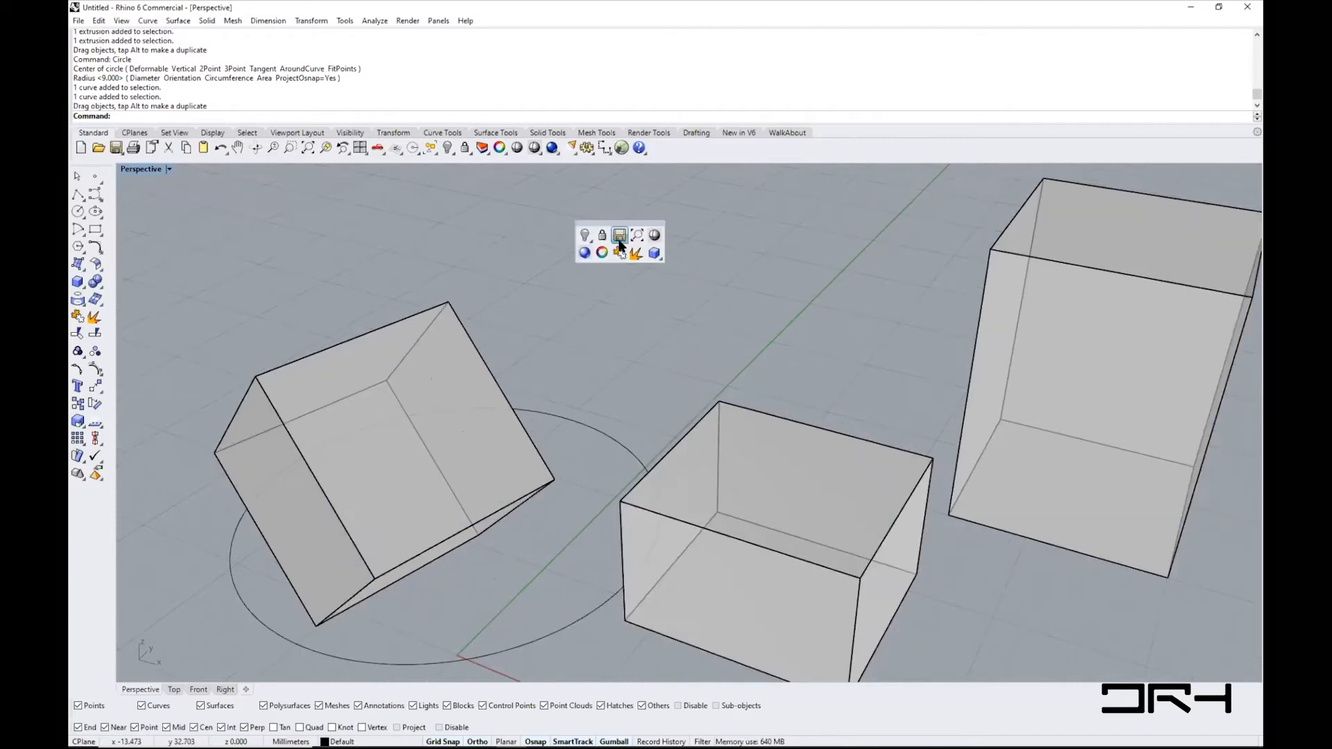
{"action": "left_click", "coordinate": [657, 251]}
{"action": "left_click", "coordinate": [608, 277]}
{"action": "left_click", "coordinate": [635, 362]}
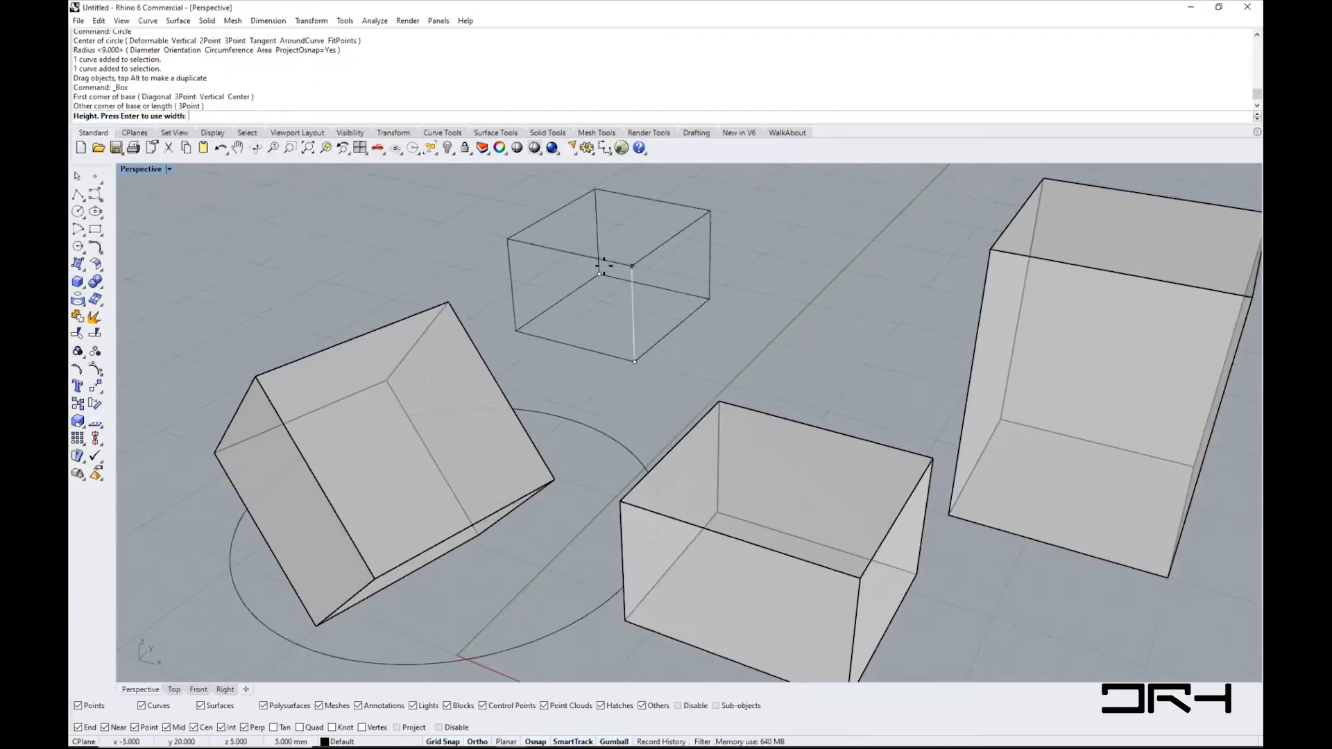
{"action": "left_click", "coordinate": [605, 258]}
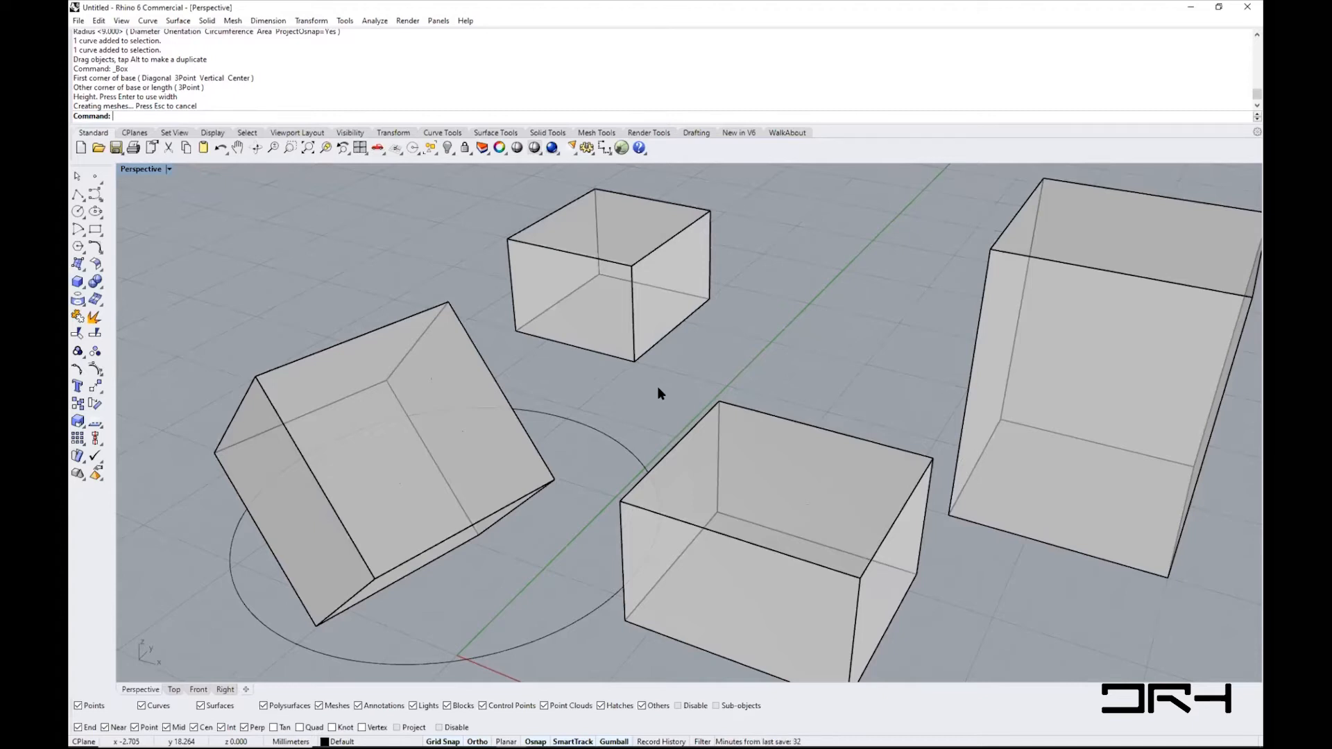
{"action": "scroll", "coordinate": [786, 266], "scroll_direction": "down", "scroll_amount": 1}
{"action": "middle_click", "coordinate": [787, 266]}
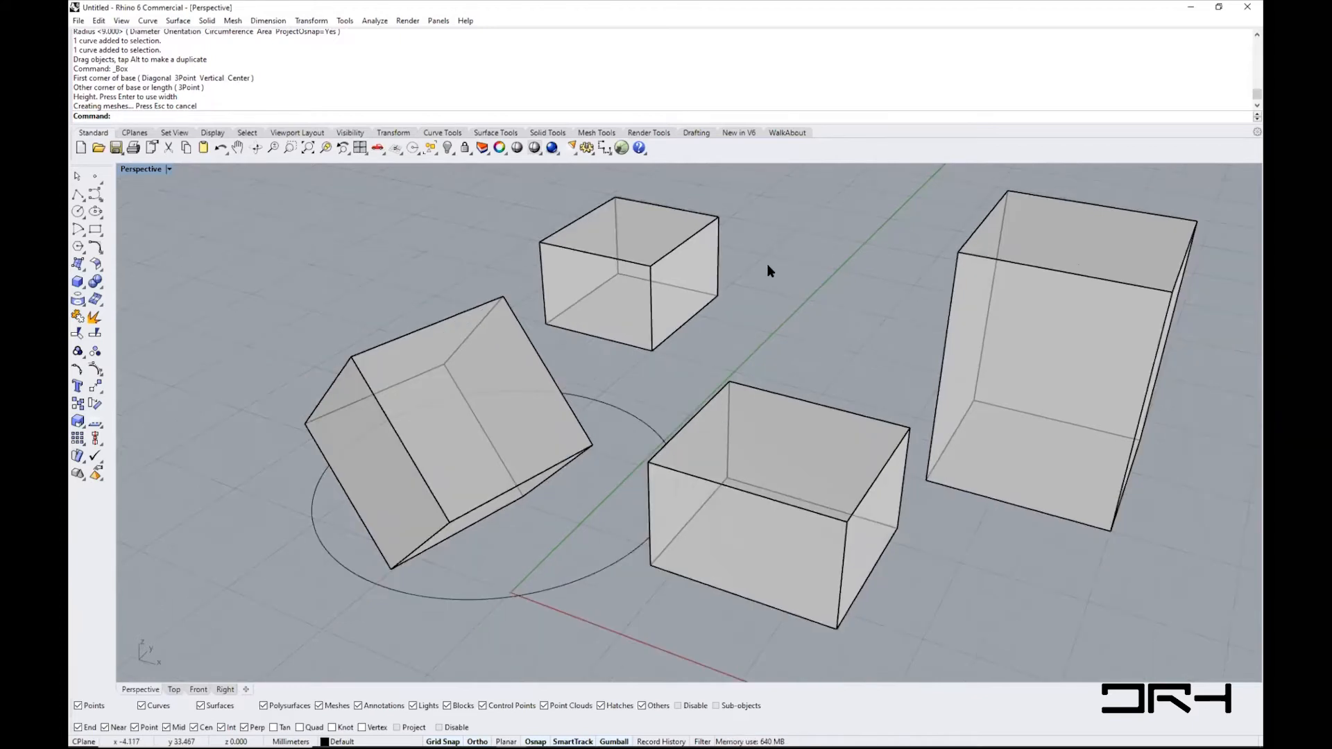
{"action": "right_click", "coordinate": [767, 266]}
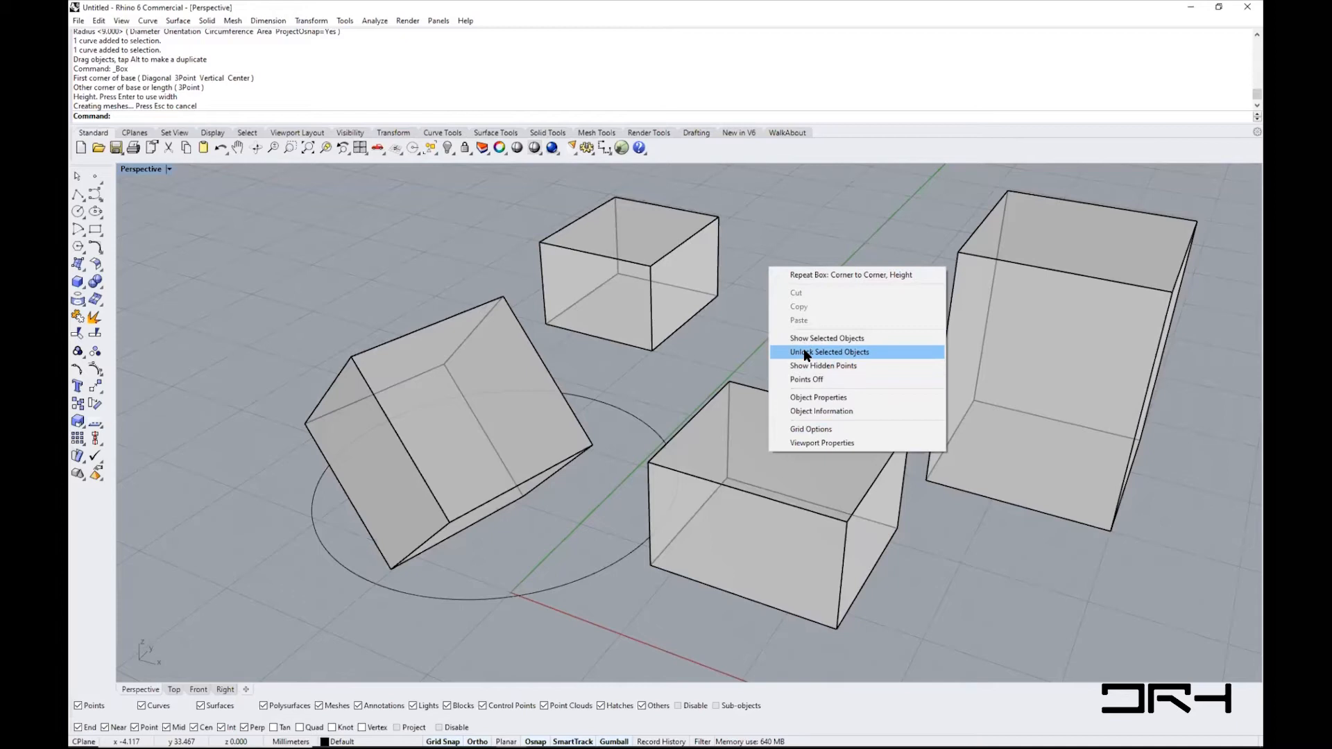
{"action": "left_click", "coordinate": [774, 213]}
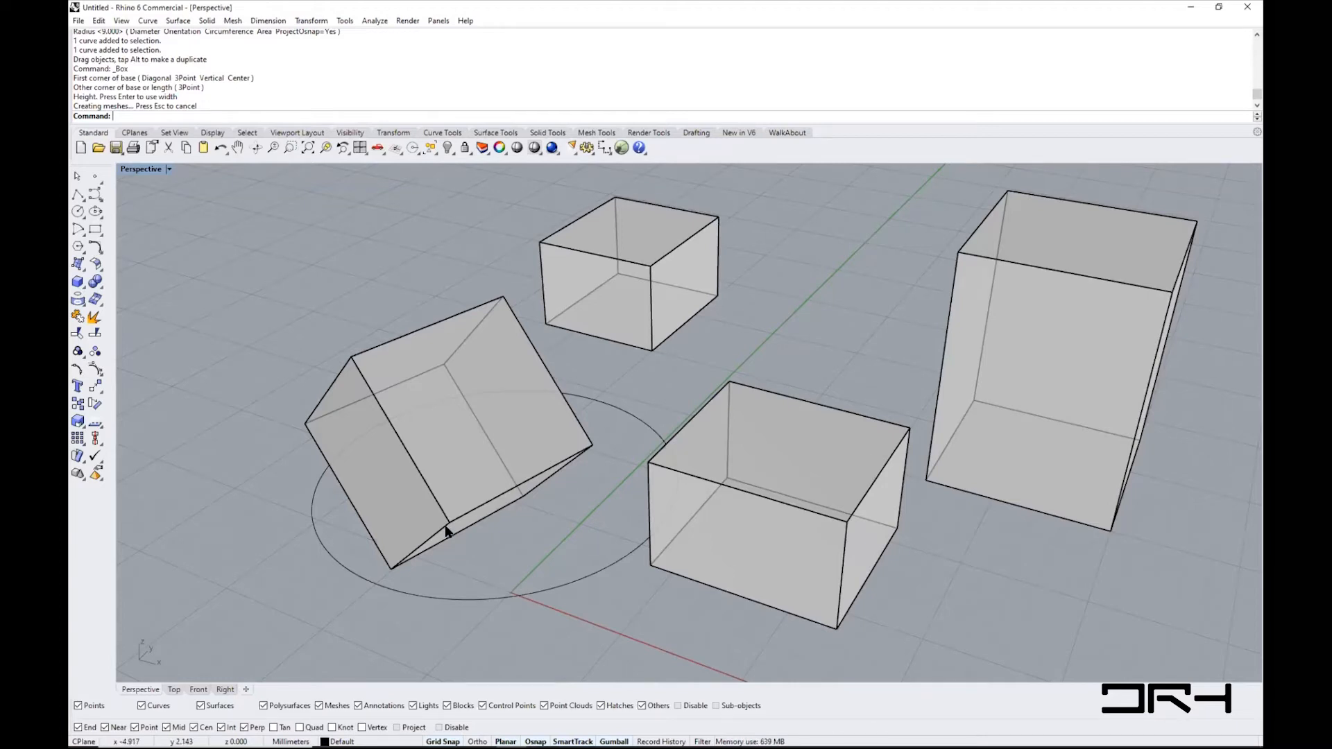
- Turn off the Planar and Grid Snap modeling aids
{"action": "left_click", "coordinate": [505, 740]}
{"action": "right_click", "coordinate": [452, 739]}
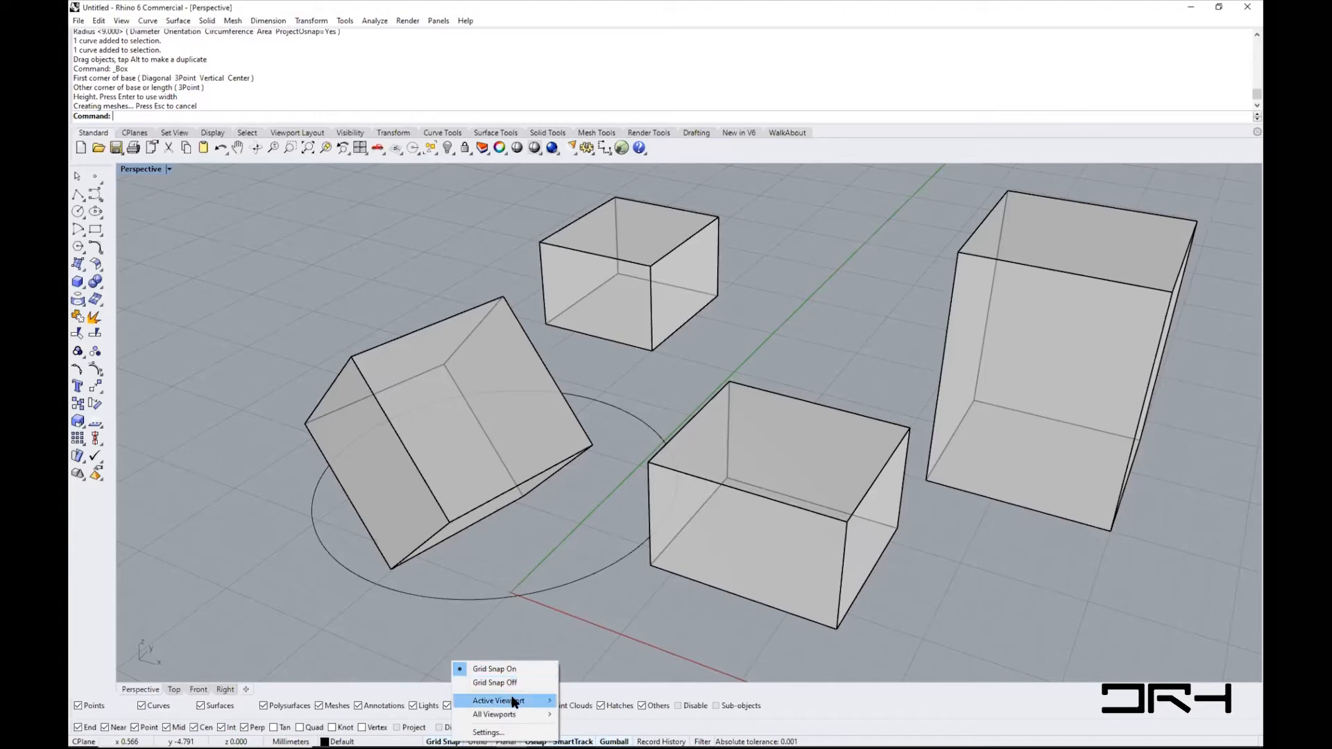
{"action": "mouse_move", "coordinate": [515, 702]}
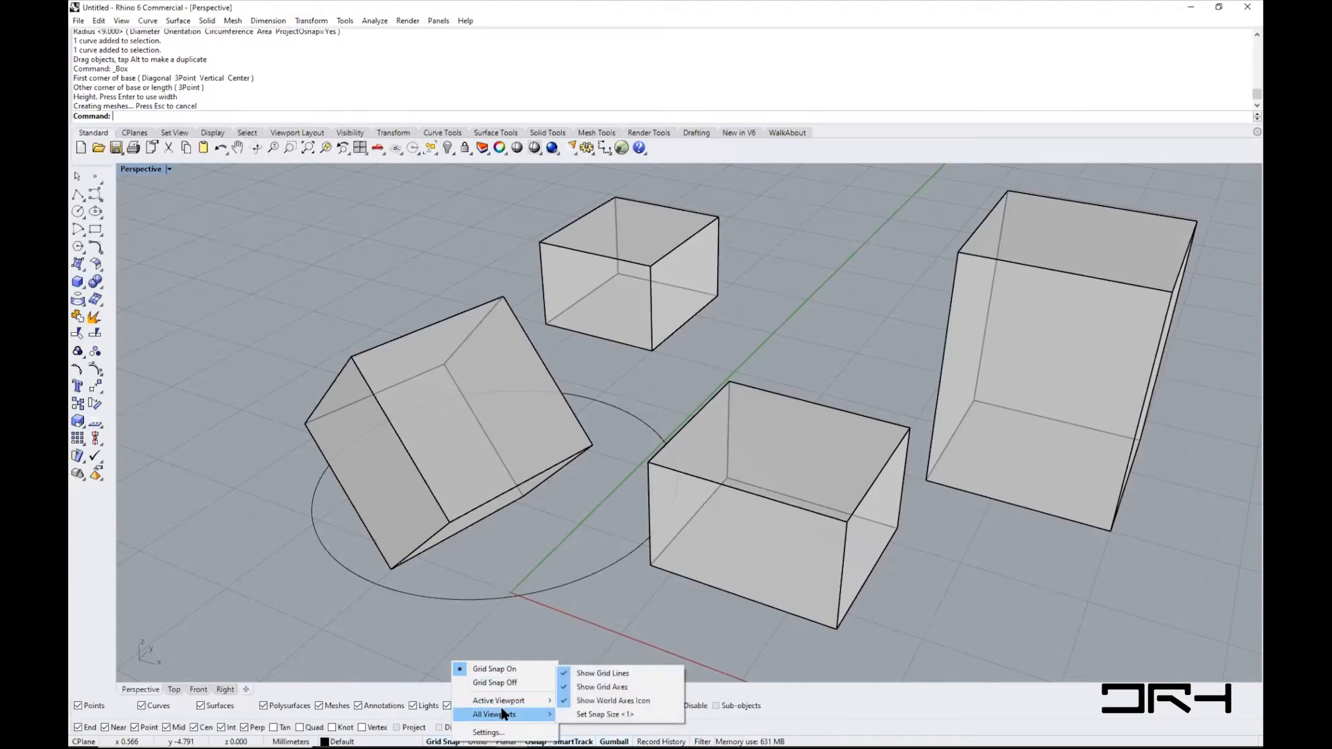
{"action": "left_click", "coordinate": [459, 682]}
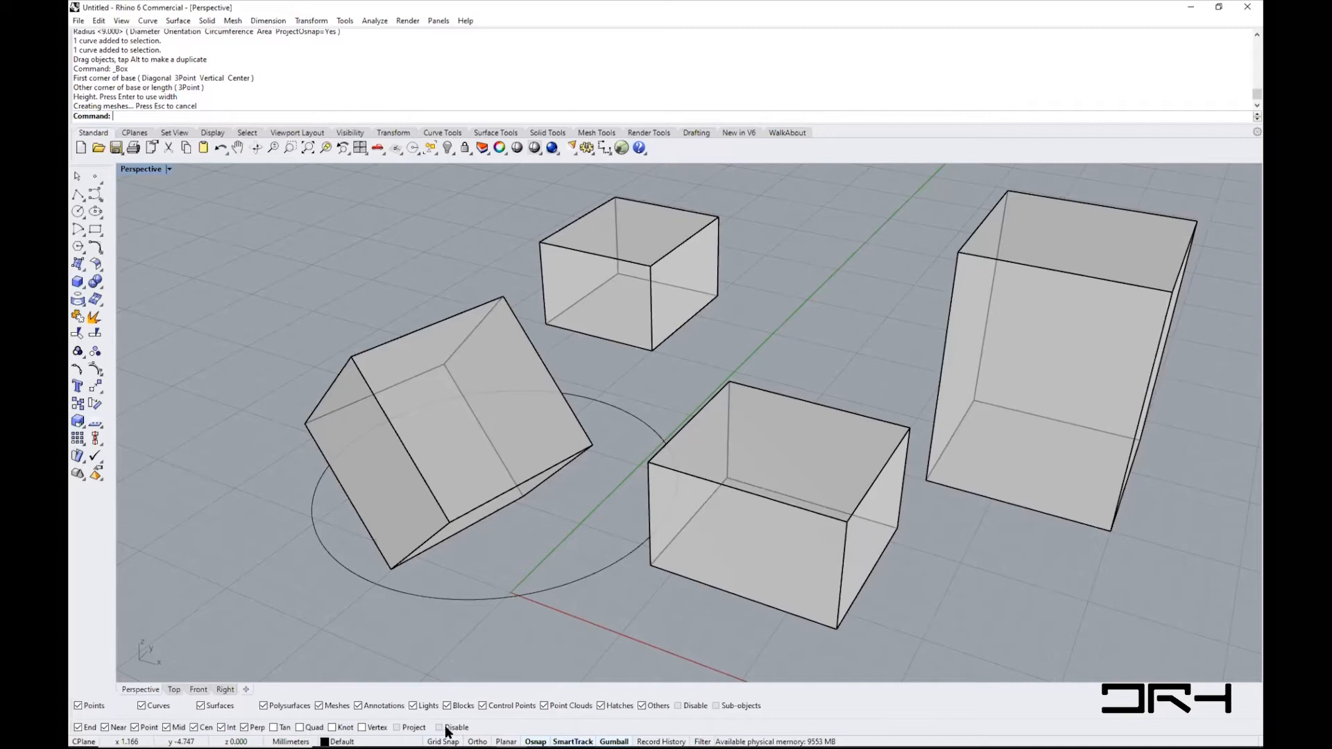
- Hide the grid lines in the active Perspective viewport
{"action": "mouse_move", "coordinate": [446, 730]}
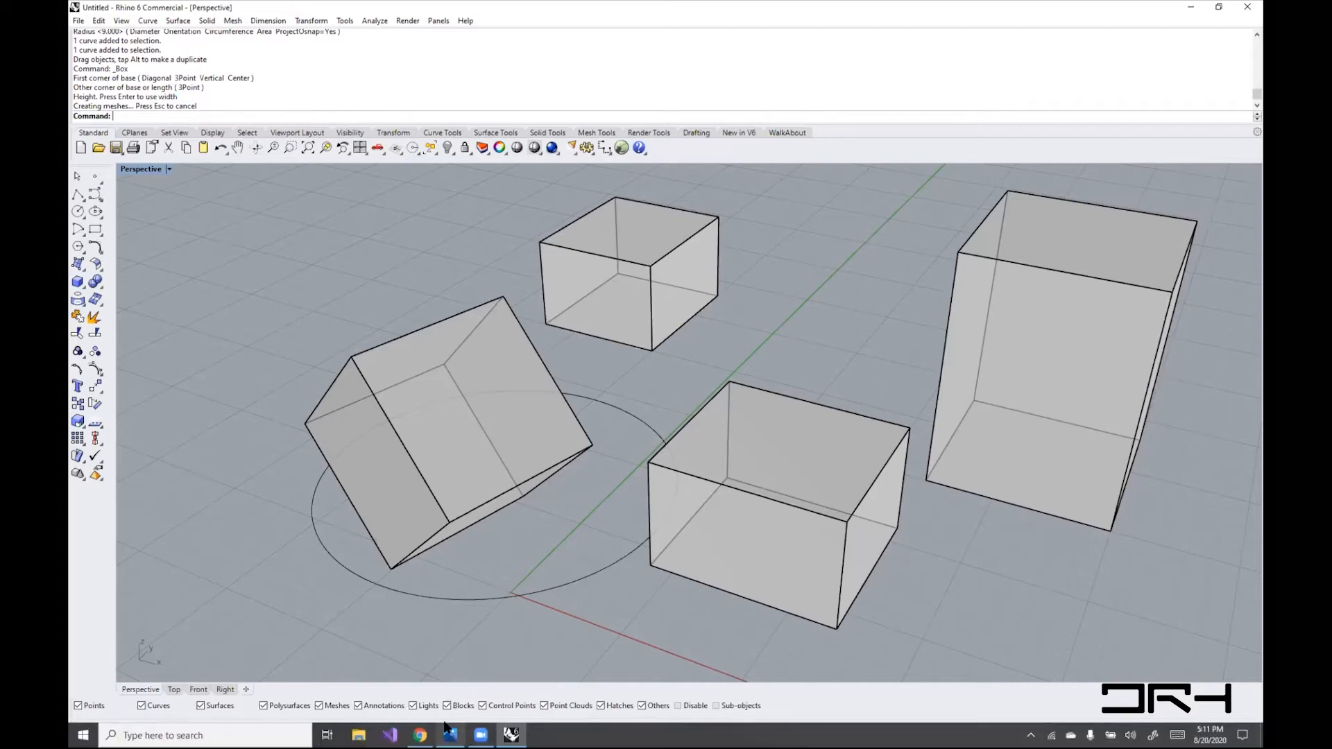
{"action": "right_click", "coordinate": [447, 736]}
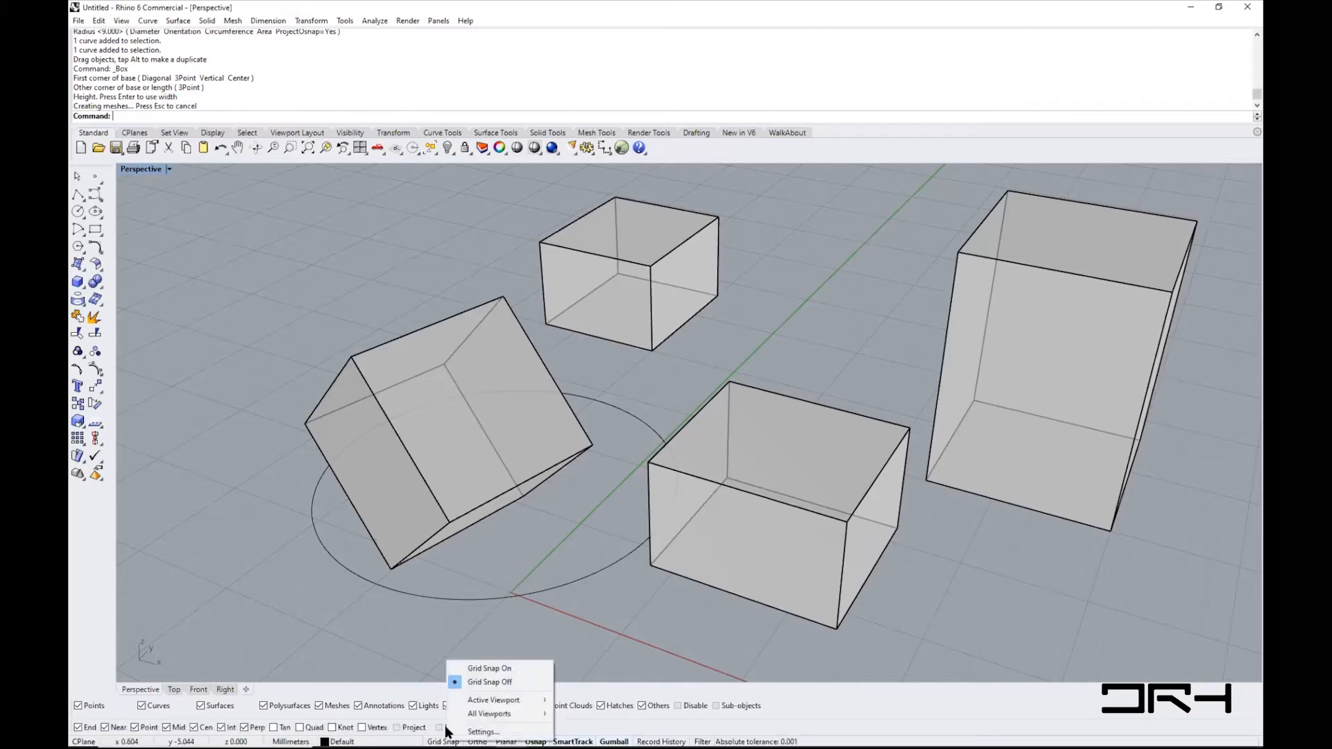
{"action": "mouse_move", "coordinate": [489, 700]}
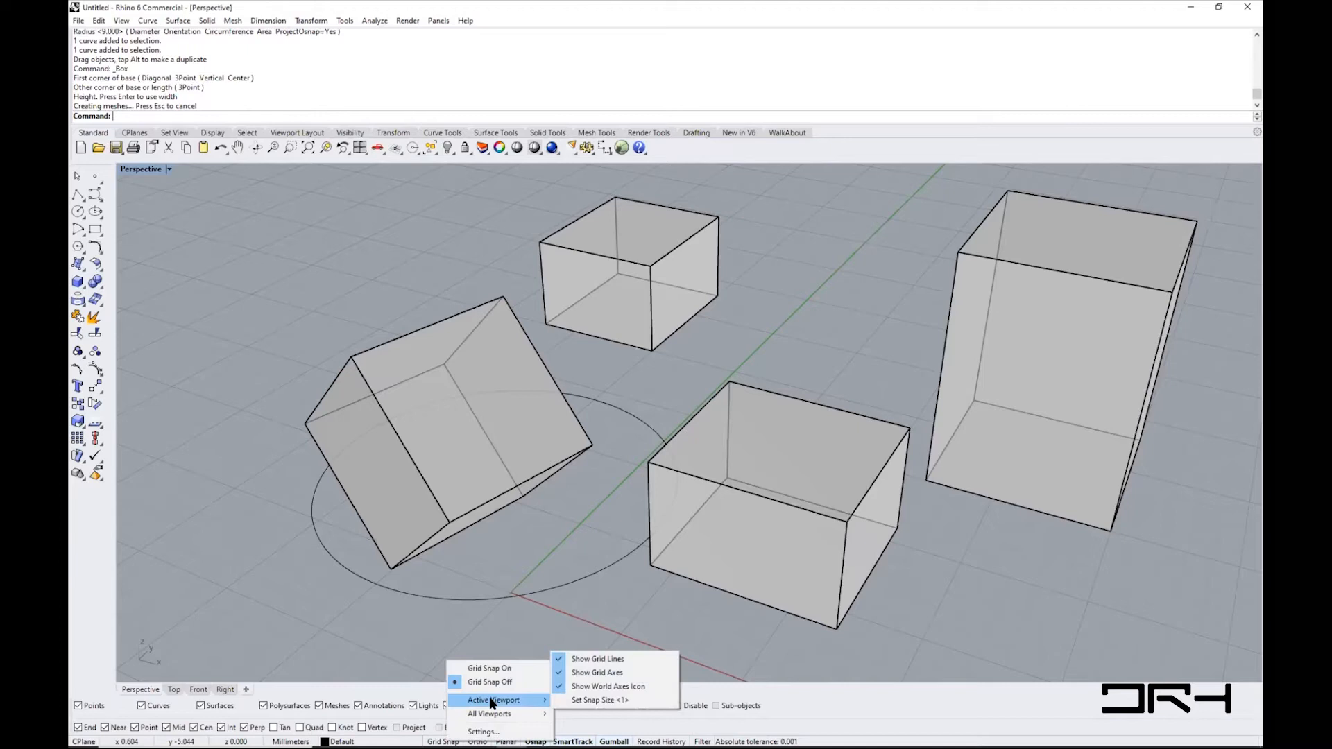
{"action": "left_click", "coordinate": [585, 659]}
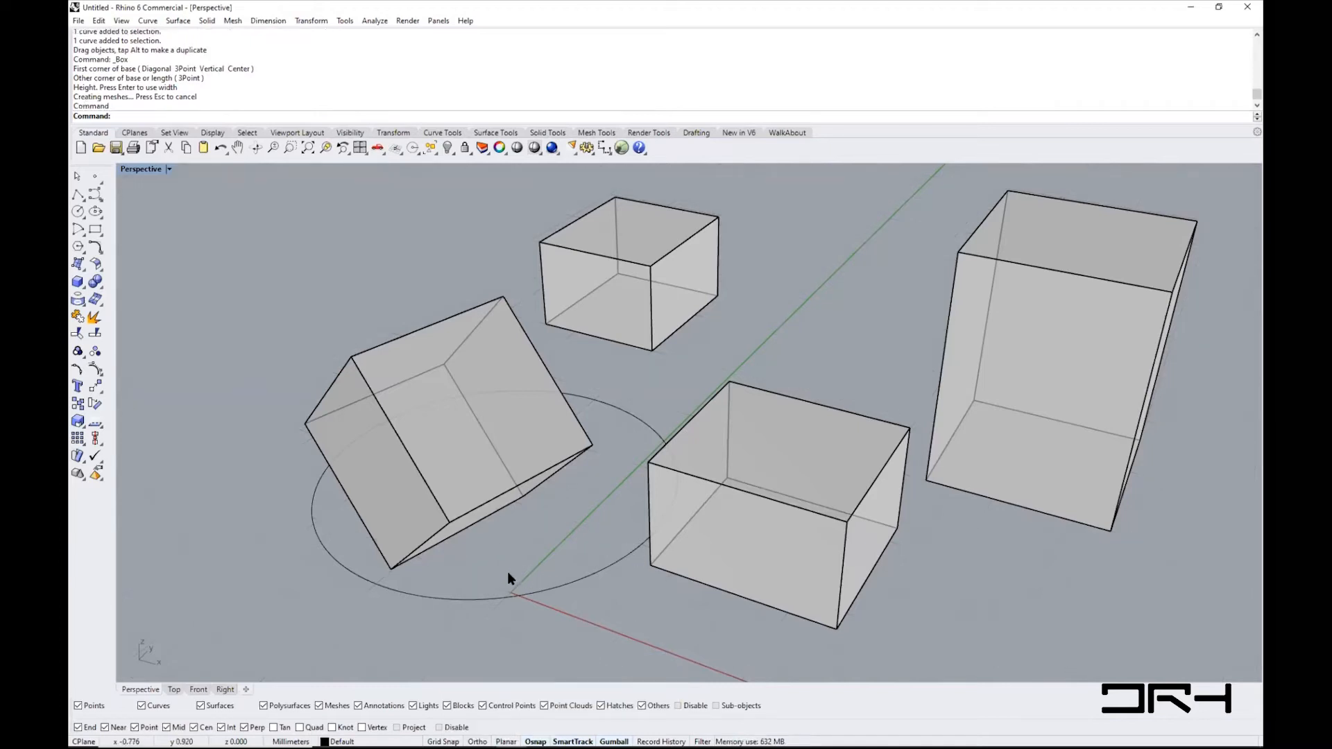
- Hide the grid axes in all viewports
{"action": "right_click", "coordinate": [441, 741]}
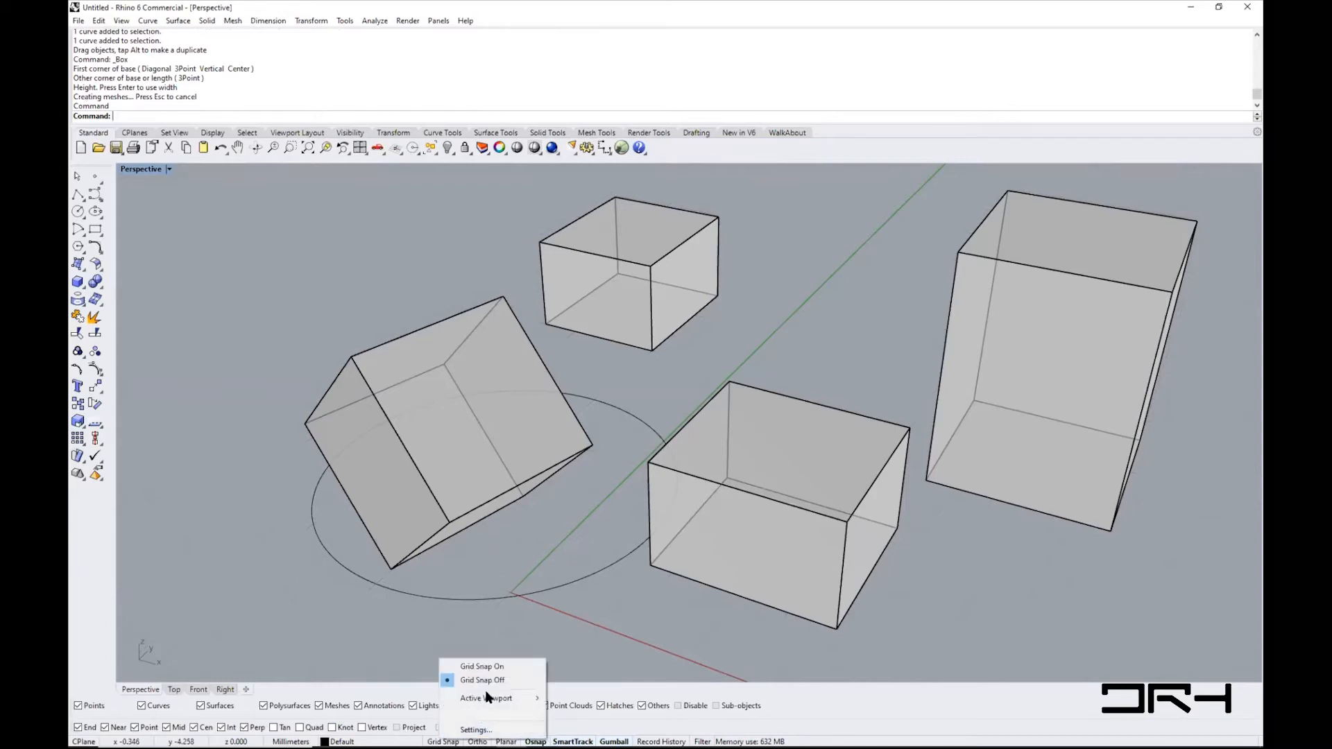
{"action": "mouse_move", "coordinate": [496, 712]}
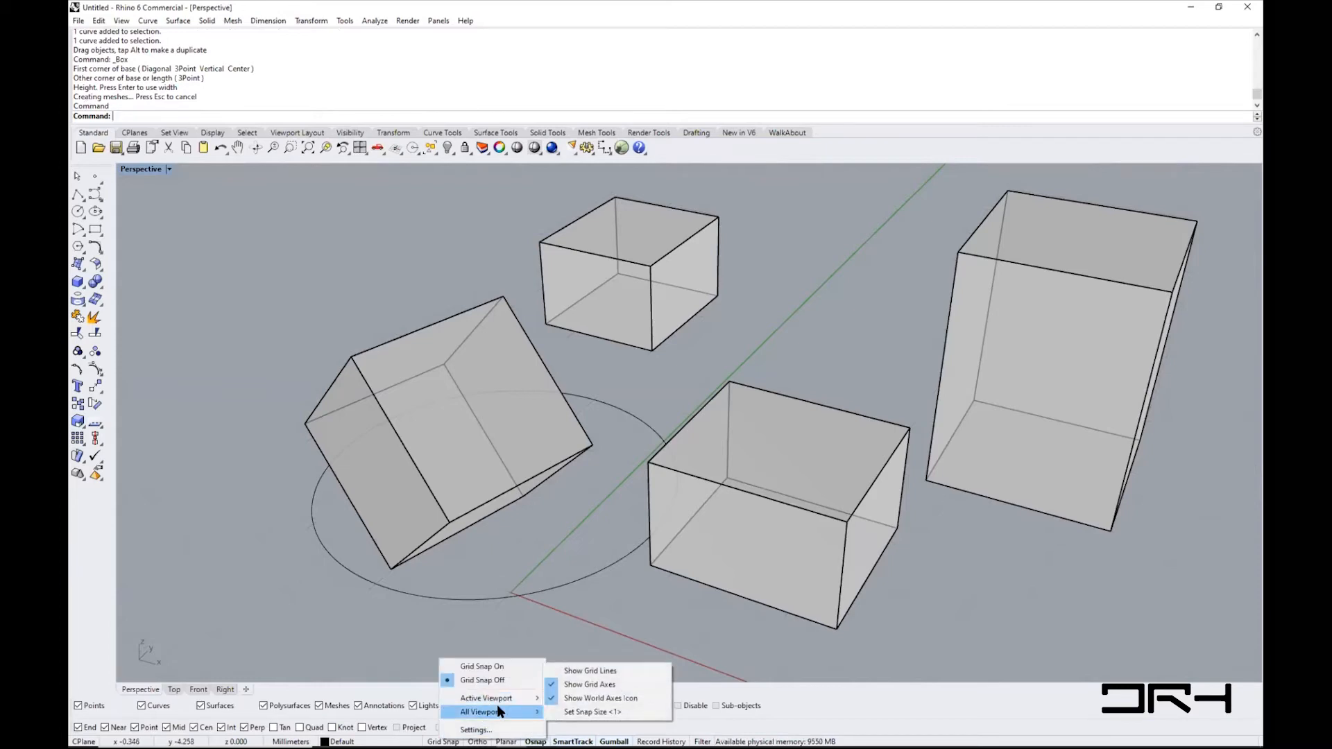
{"action": "left_click", "coordinate": [550, 686]}
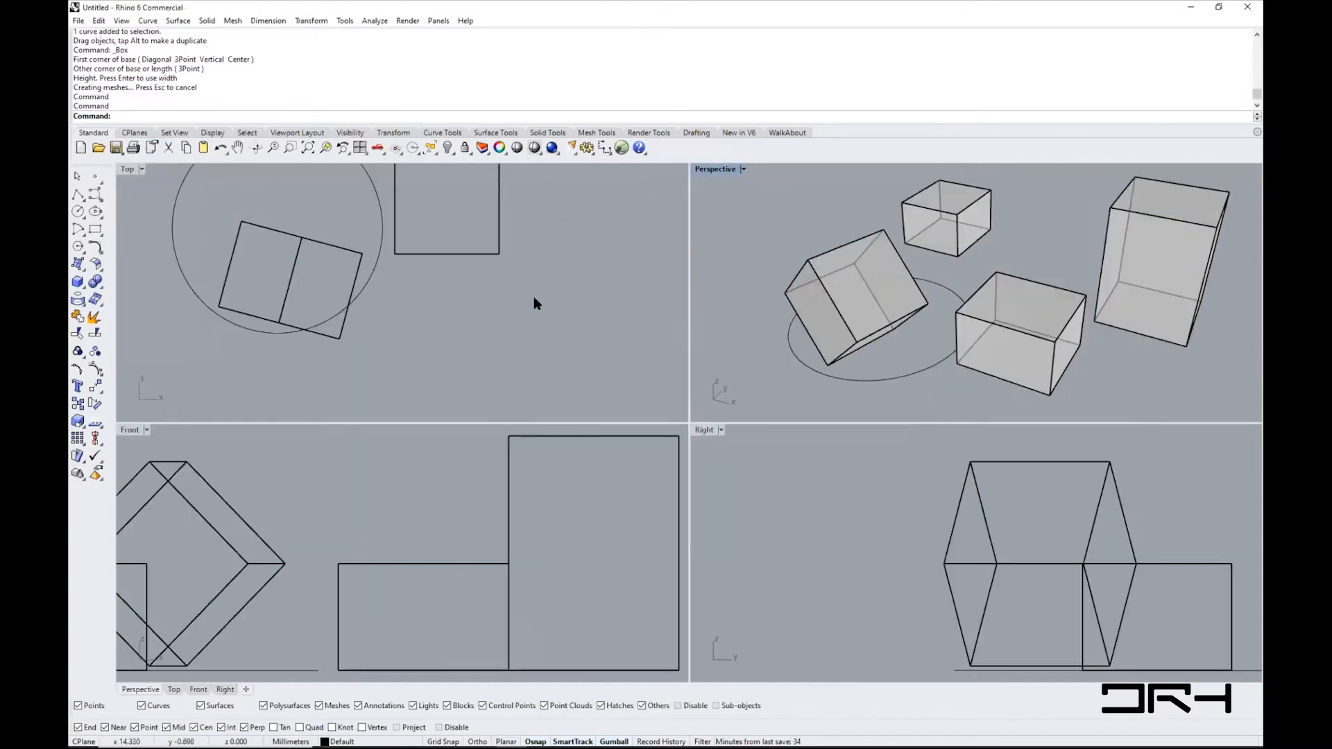
- Show the grid lines in all viewports
{"action": "mouse_move", "coordinate": [534, 297]}
{"action": "right_mouse_down"}
{"action": "mouse_move", "coordinate": [621, 368]}
{"action": "mouse_move", "coordinate": [514, 308]}
{"action": "right_mouse_up"}
{"action": "right_click_drag", "start_coordinate": [257, 523], "coordinate": [444, 496]}
{"action": "right_click_drag", "start_coordinate": [805, 524], "coordinate": [779, 522]}
{"action": "right_click_drag", "start_coordinate": [969, 580], "coordinate": [855, 569]}
{"action": "right_click", "coordinate": [444, 741]}
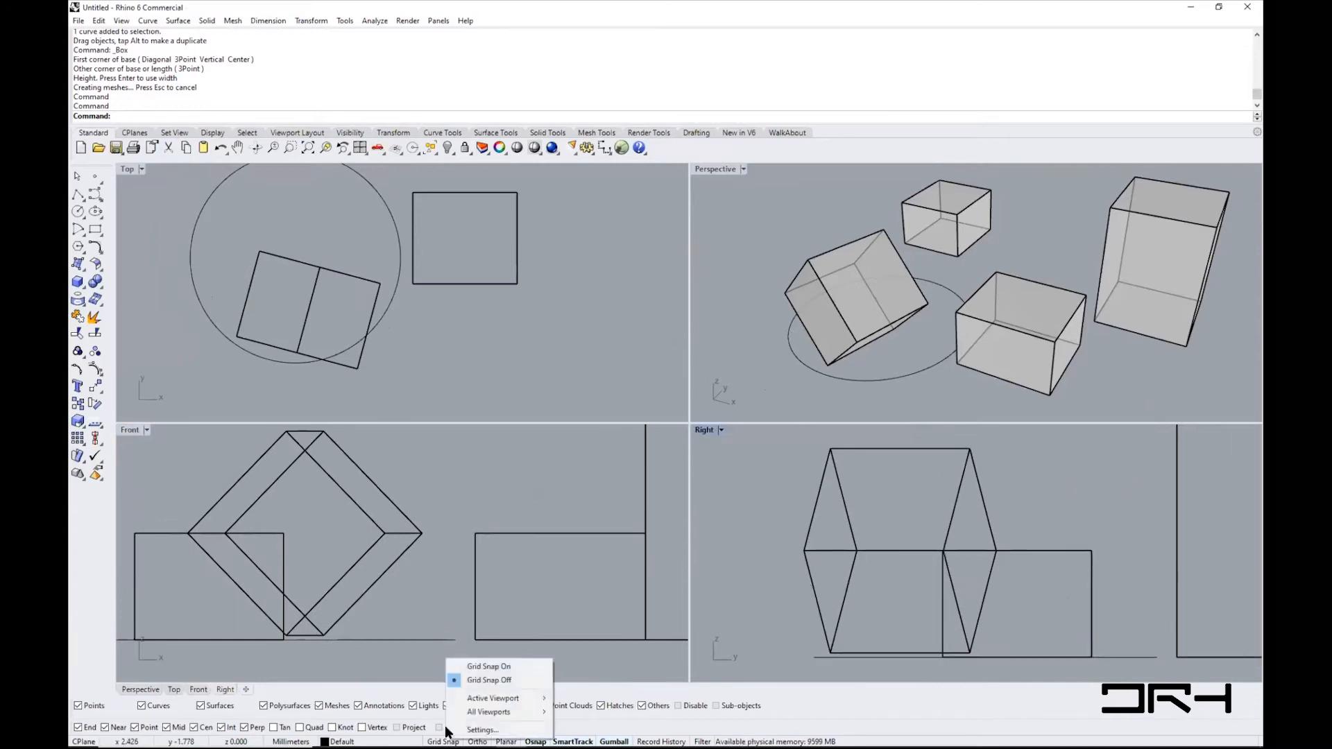
{"action": "mouse_move", "coordinate": [494, 712]}
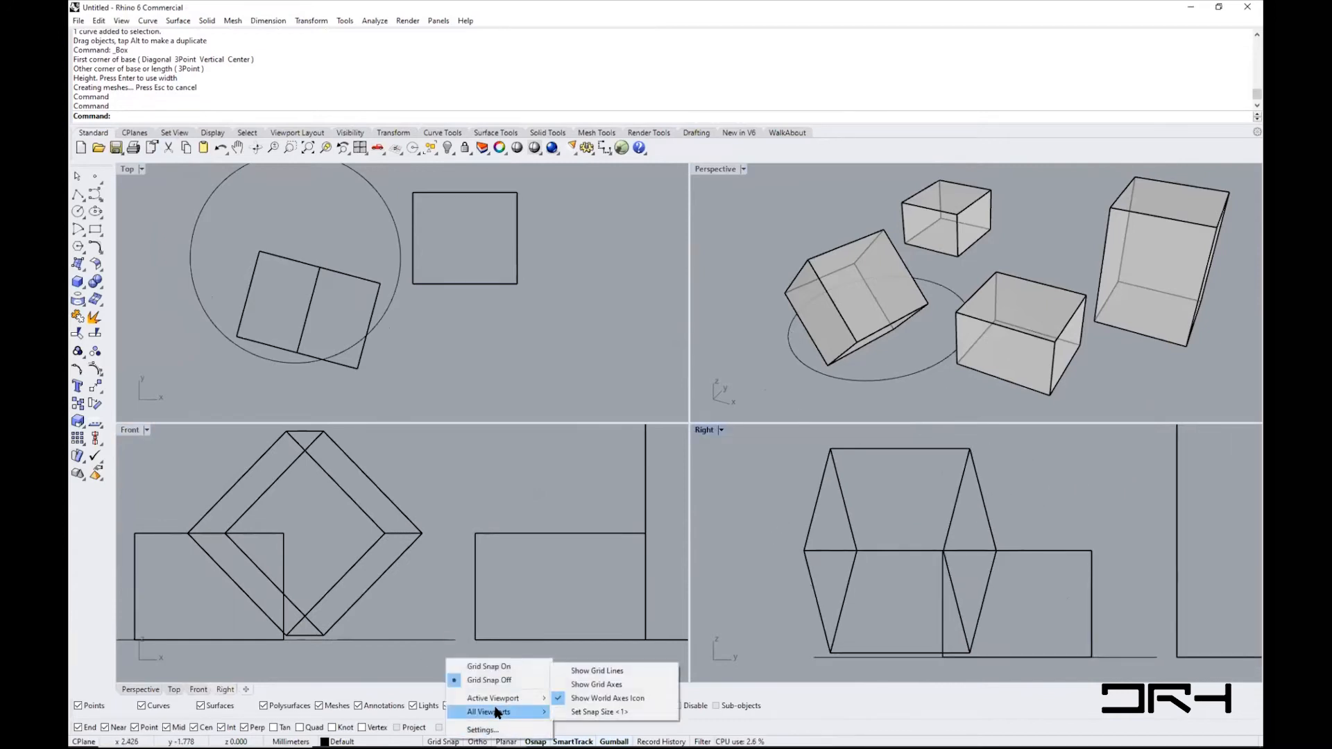
{"action": "left_click", "coordinate": [558, 670]}
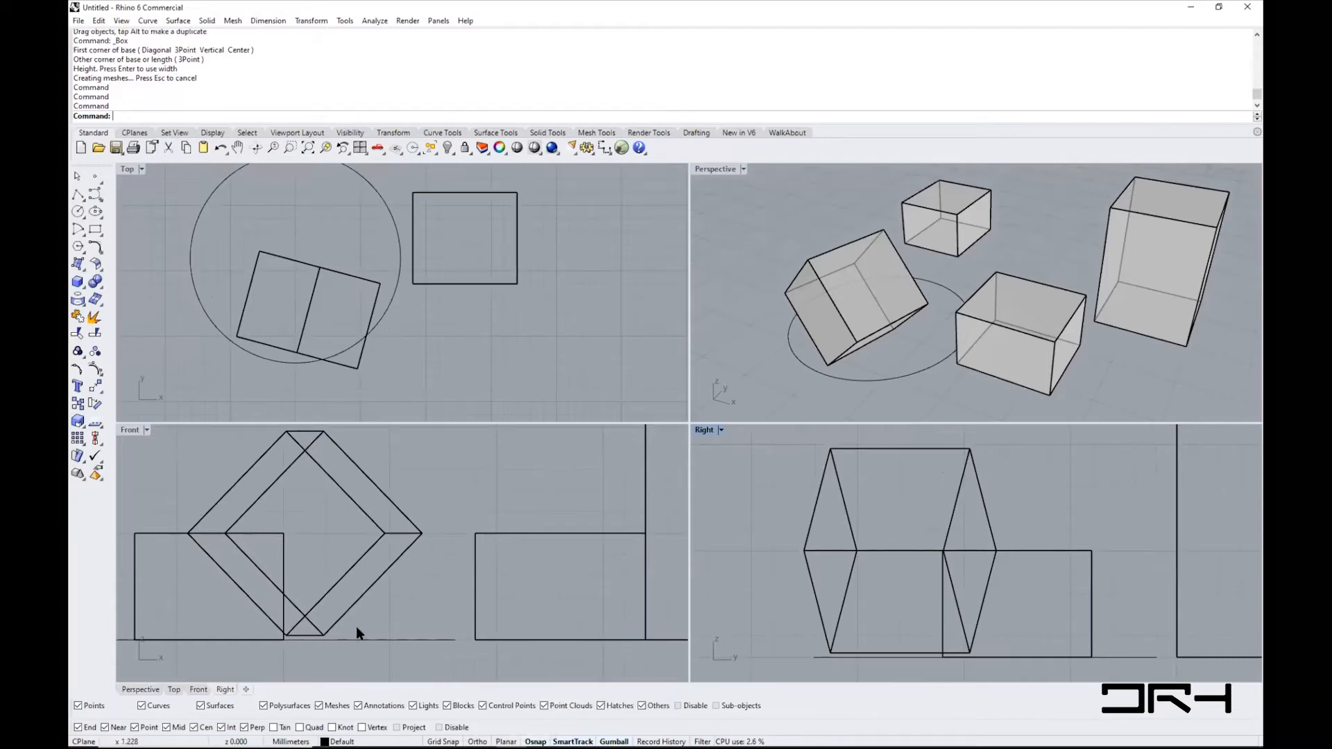
- Show the grid axes in all viewports
{"action": "right_click", "coordinate": [443, 739]}
{"action": "mouse_move", "coordinate": [487, 716]}
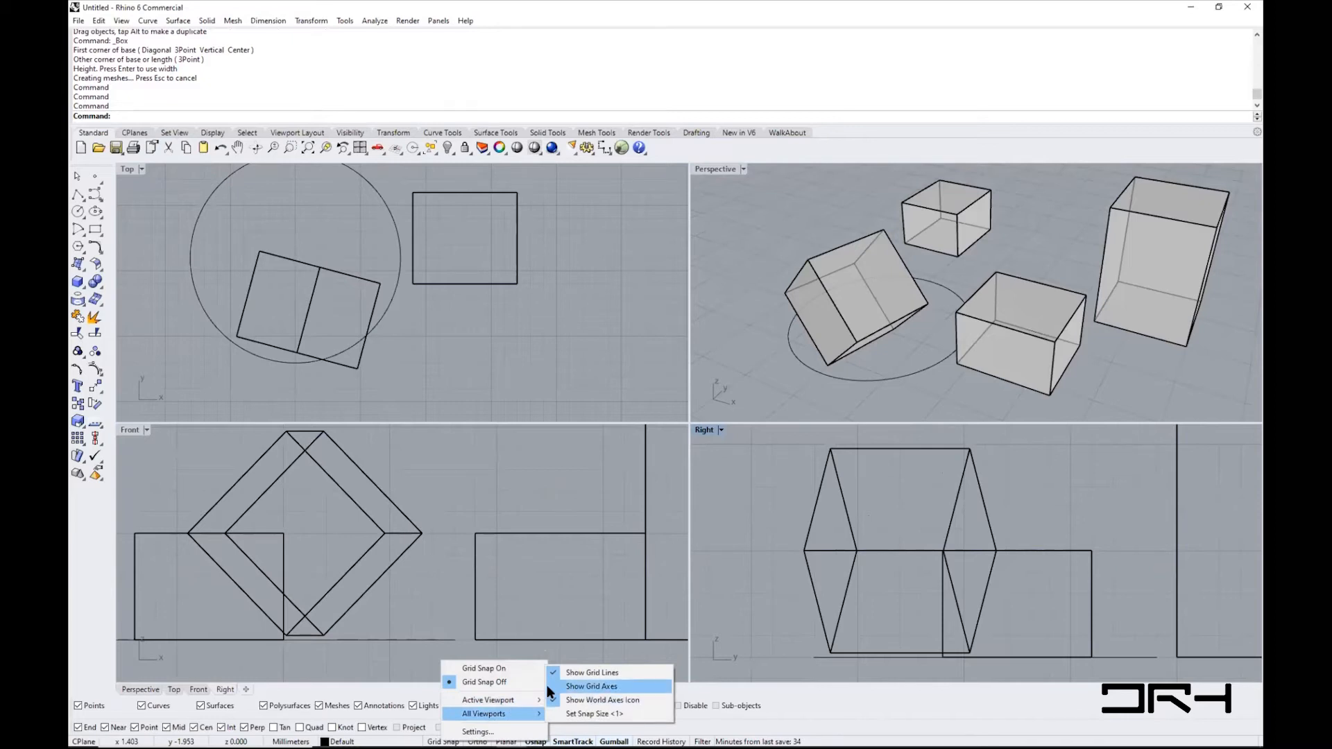
{"action": "left_click", "coordinate": [555, 686]}
{"action": "left_click", "coordinate": [496, 354]}
{"action": "mouse_move", "coordinate": [560, 286]}
{"action": "right_mouse_down"}
{"action": "mouse_move", "coordinate": [548, 332]}
{"action": "mouse_move", "coordinate": [567, 305]}
{"action": "right_mouse_up"}
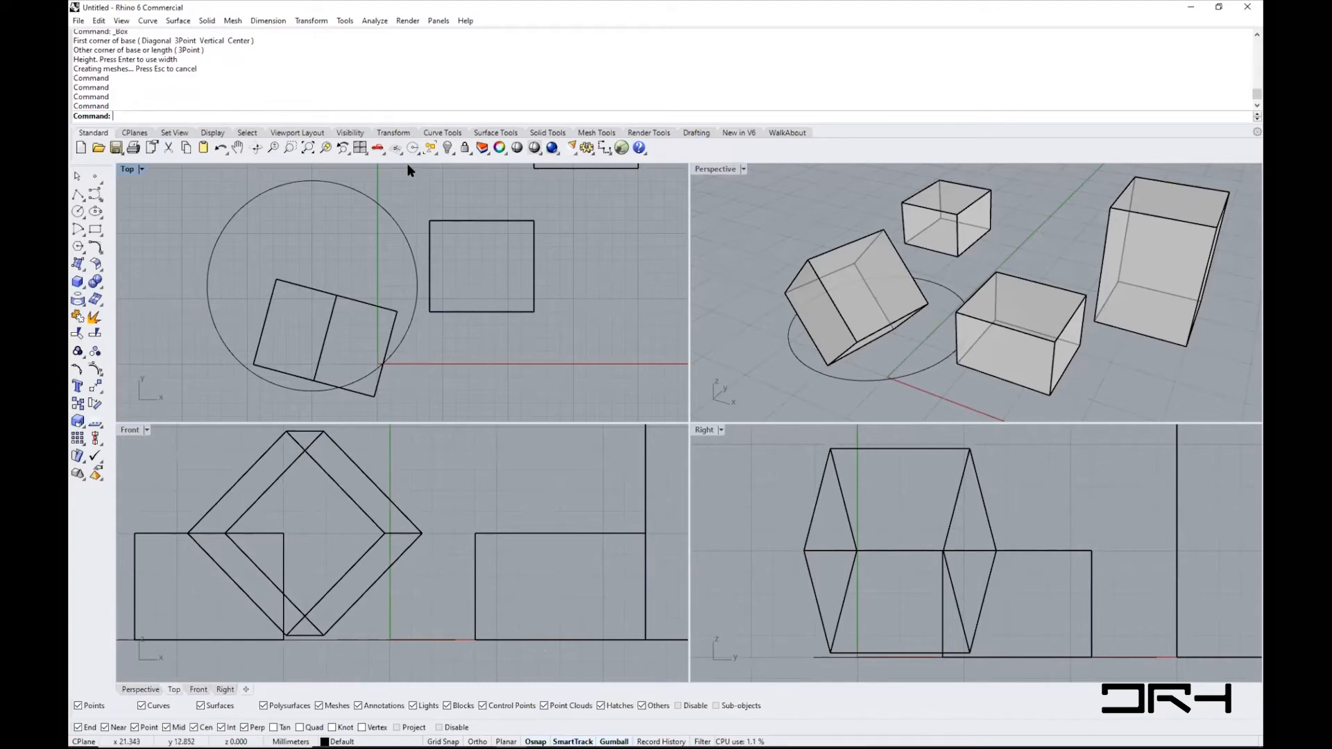
- Open the Layers panel, dock it between the side toolbar and the viewports, and make it narrow
{"action": "left_click", "coordinate": [436, 21]}
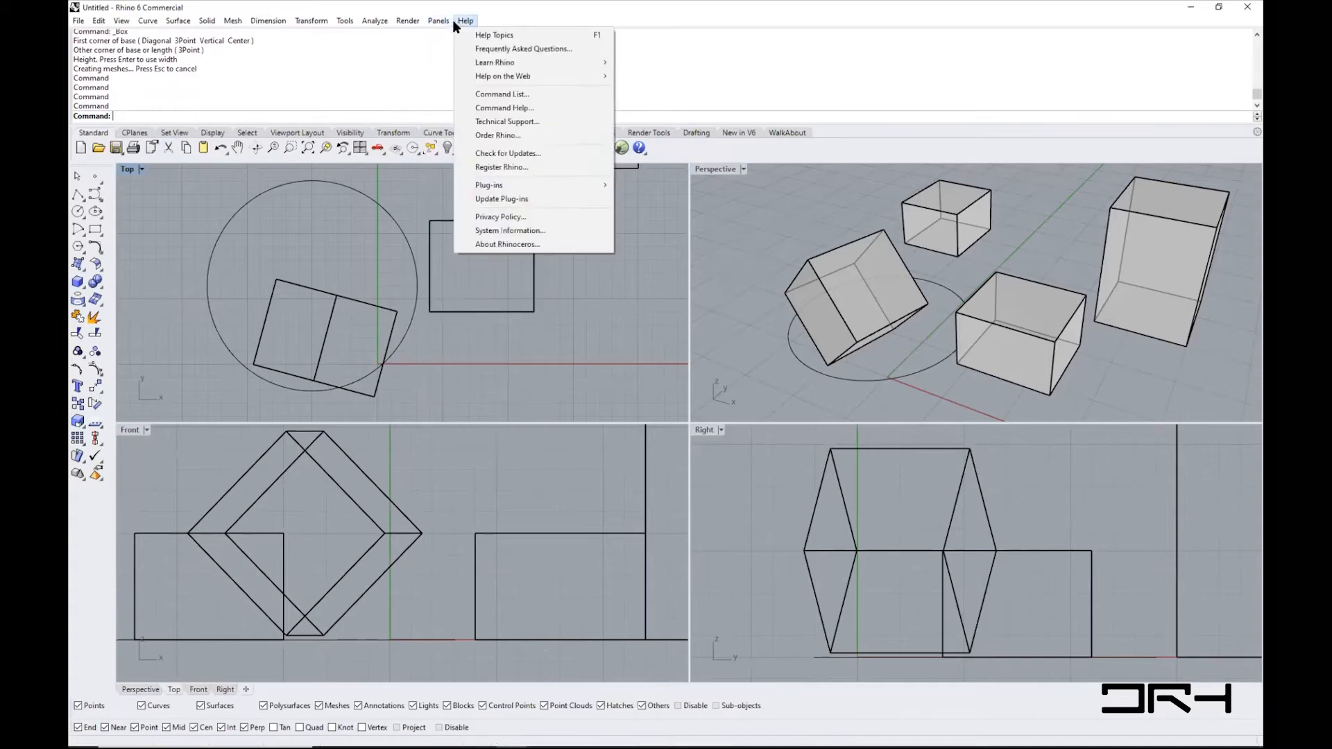
{"action": "left_click", "coordinate": [455, 49]}
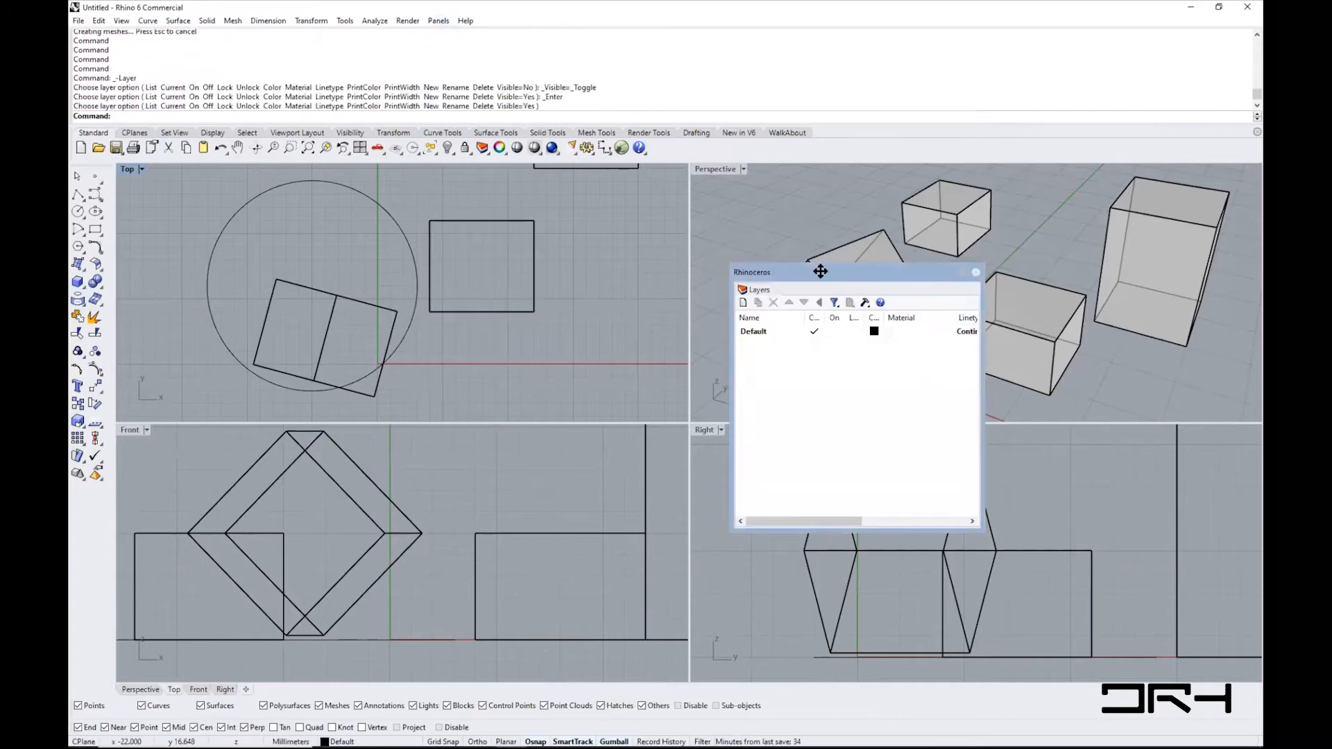
{"action": "left_click_drag", "start_coordinate": [821, 271], "coordinate": [106, 280]}
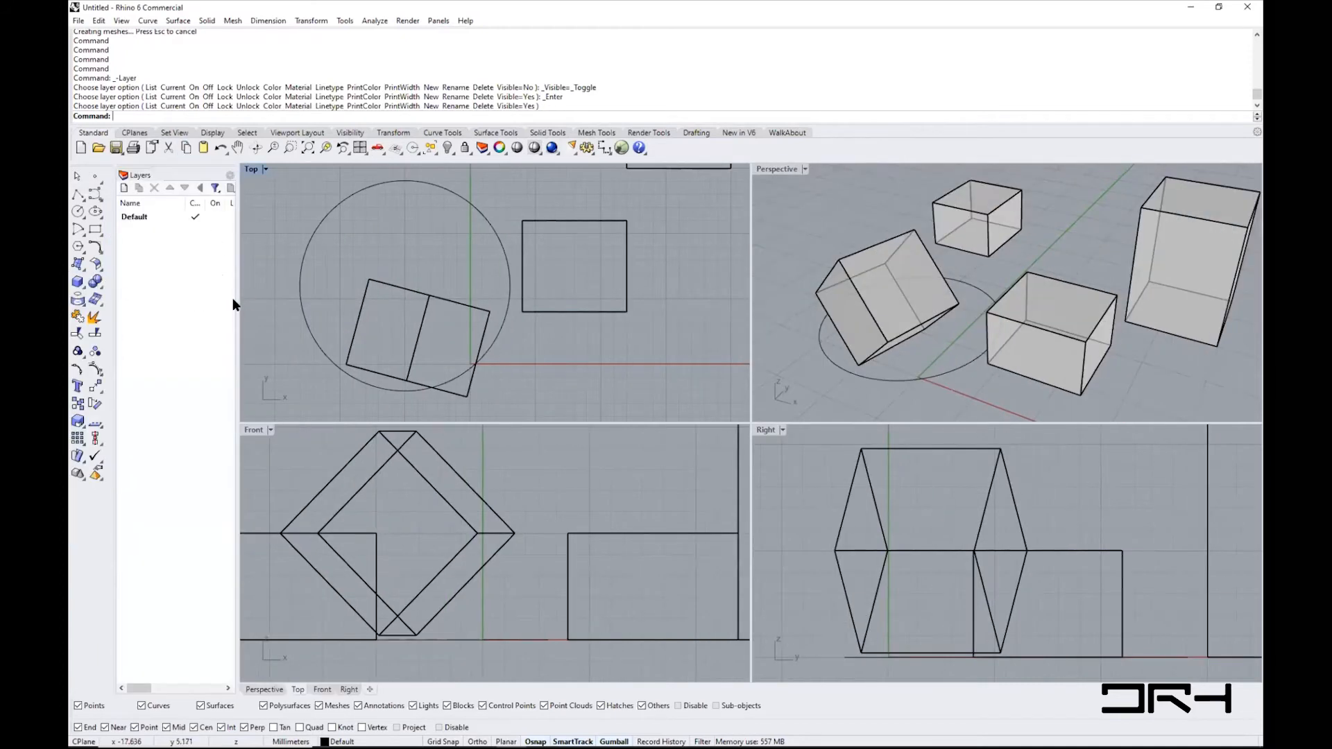
{"action": "left_click_drag", "start_coordinate": [233, 303], "coordinate": [321, 311]}
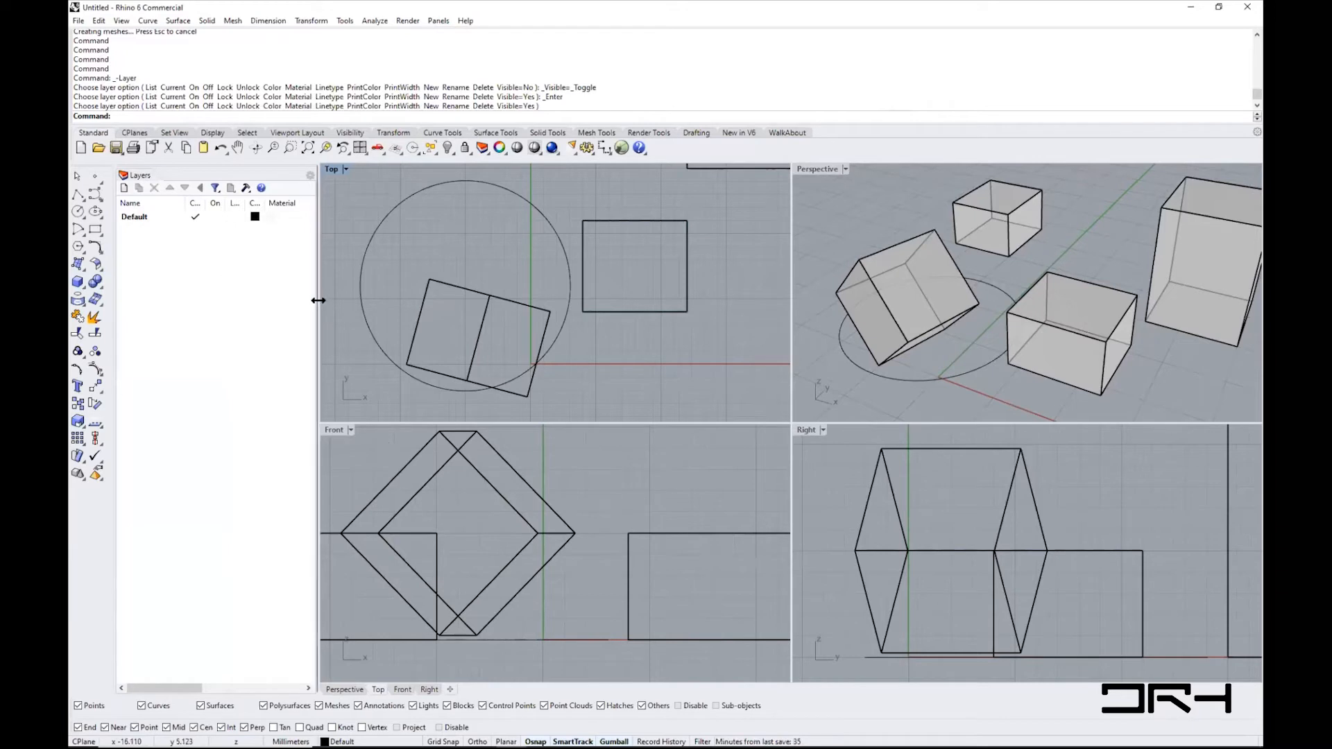
{"action": "left_click_drag", "start_coordinate": [318, 300], "coordinate": [204, 287]}
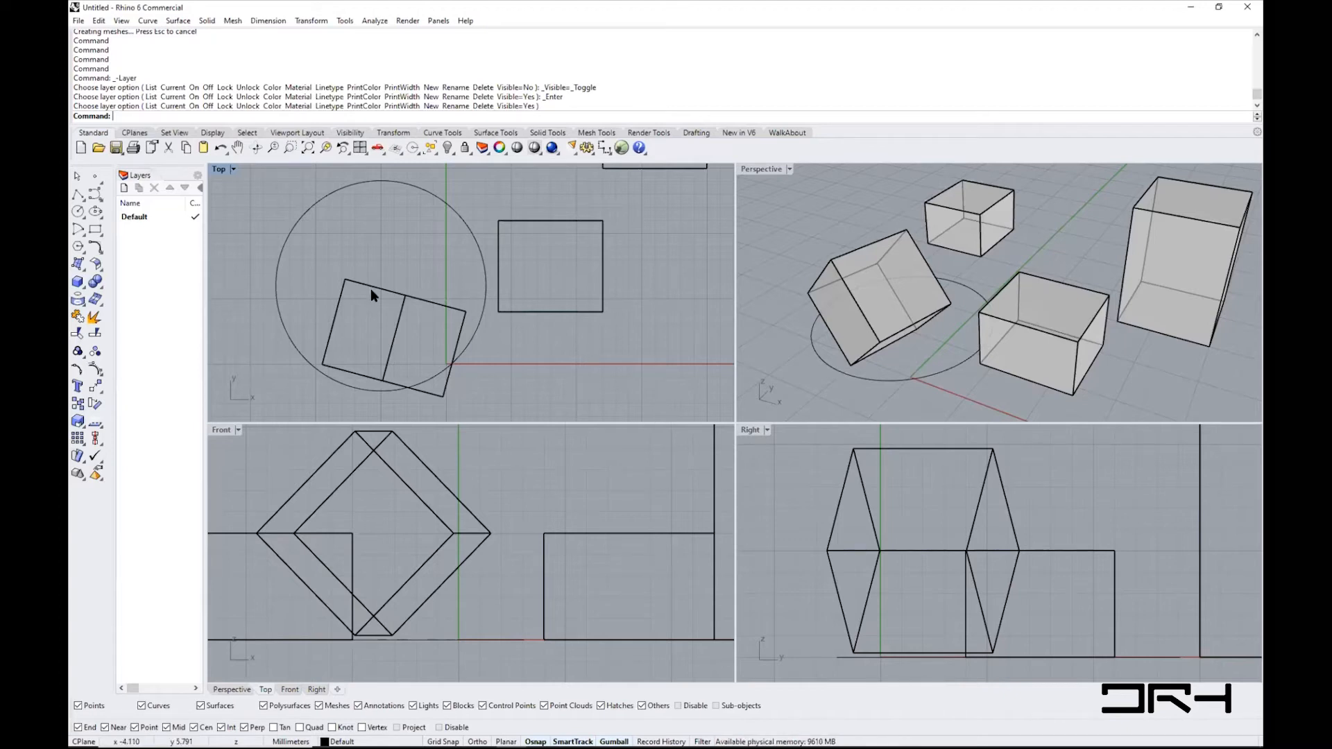
- Maximize the Perspective viewport and take a closer view of the boxes
{"action": "right_click_drag", "start_coordinate": [964, 325], "coordinate": [919, 324]}
{"action": "double_click", "coordinate": [748, 171]}
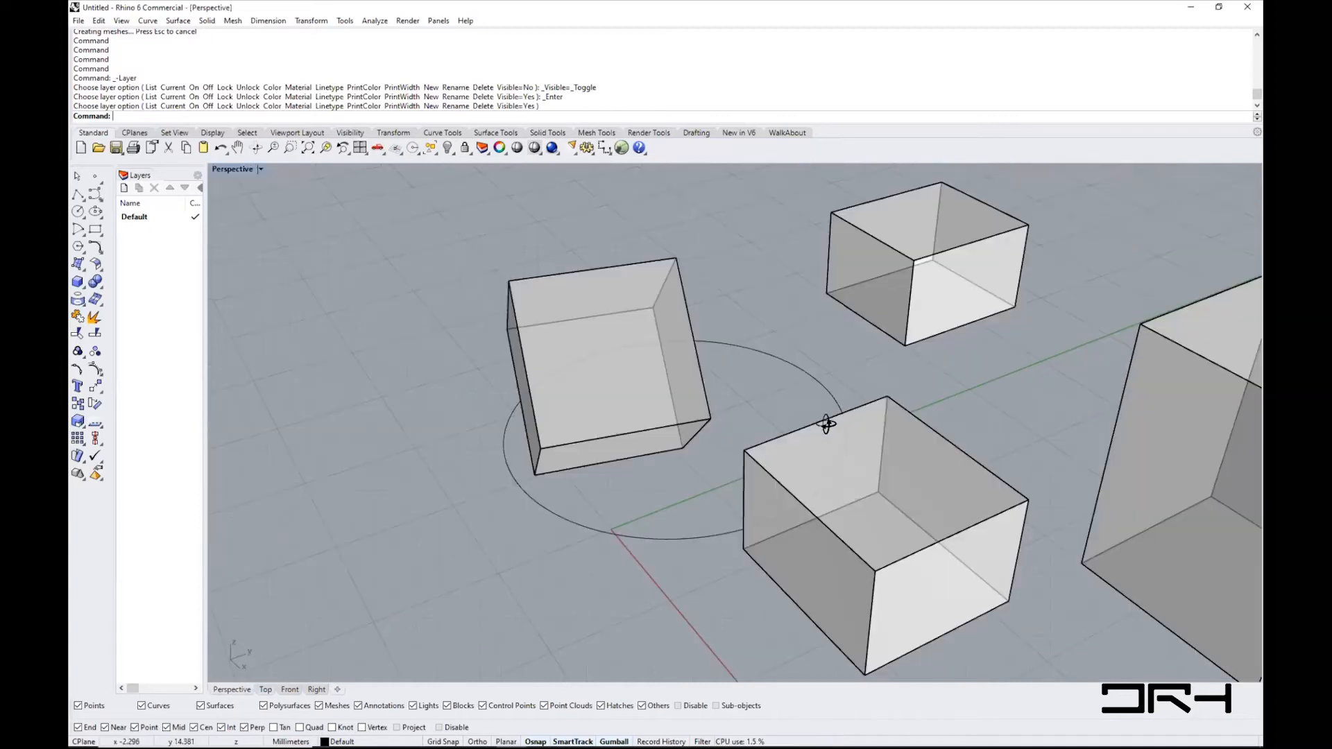
{"action": "scroll", "coordinate": [880, 416], "scroll_direction": "up", "scroll_amount": 5}
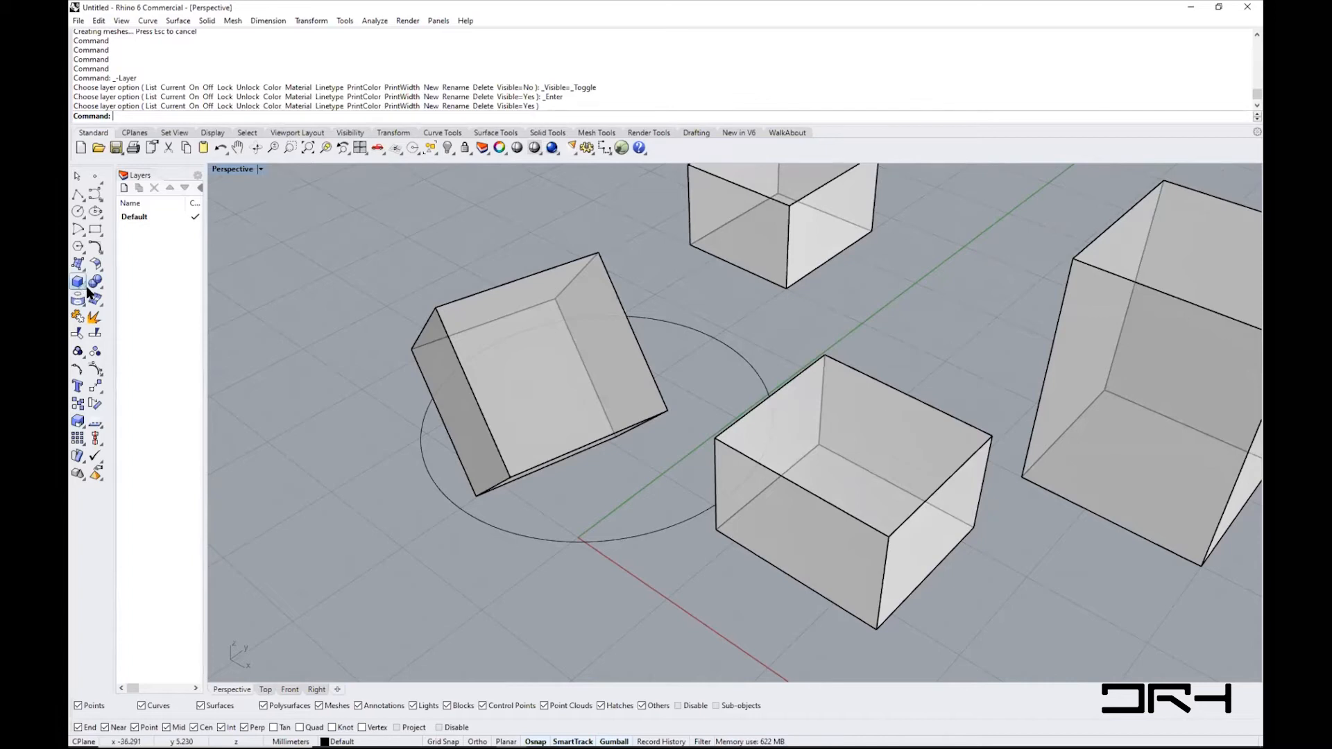
- Widen the Layers panel and adjust its columns so the headings from Name through Linetype are fully readable
{"action": "left_click_drag", "start_coordinate": [210, 308], "coordinate": [335, 308]}
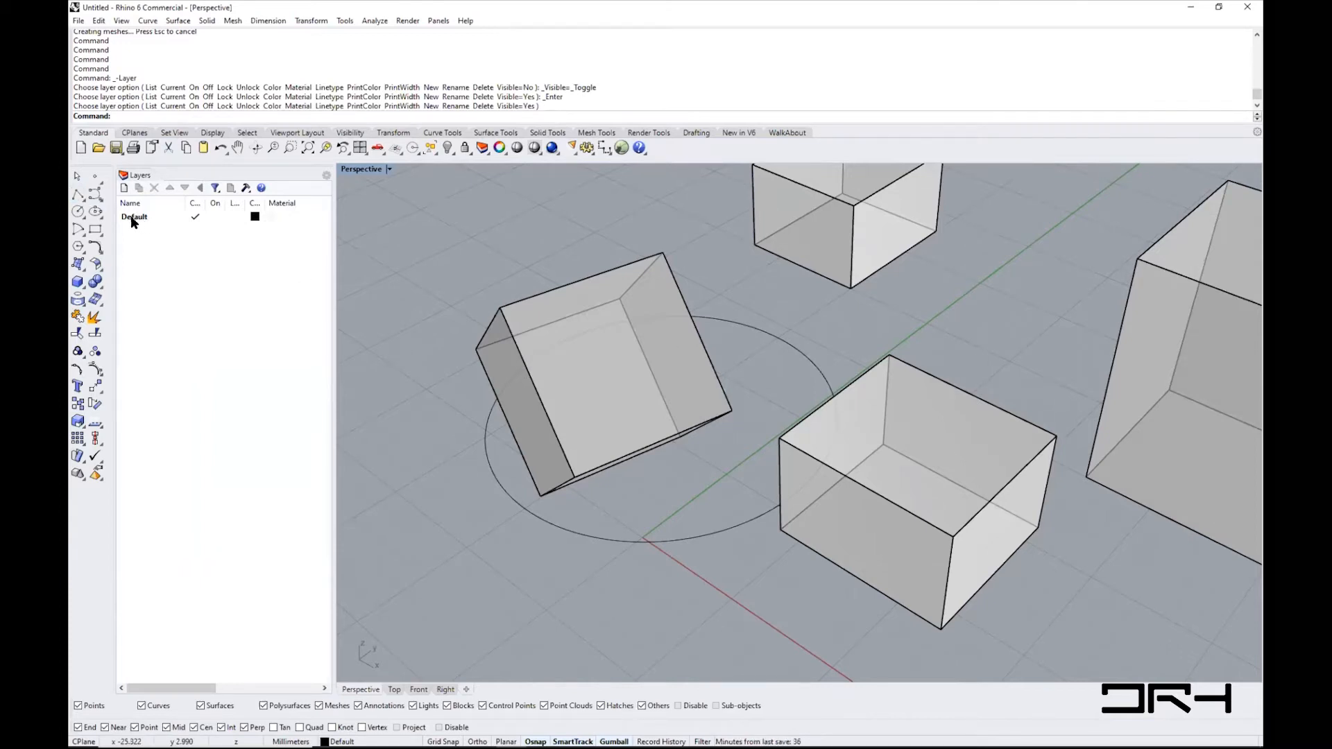
{"action": "left_click_drag", "start_coordinate": [185, 202], "coordinate": [156, 200]}
{"action": "left_click_drag", "start_coordinate": [332, 225], "coordinate": [431, 233]}
{"action": "left_click_drag", "start_coordinate": [188, 201], "coordinate": [159, 203]}
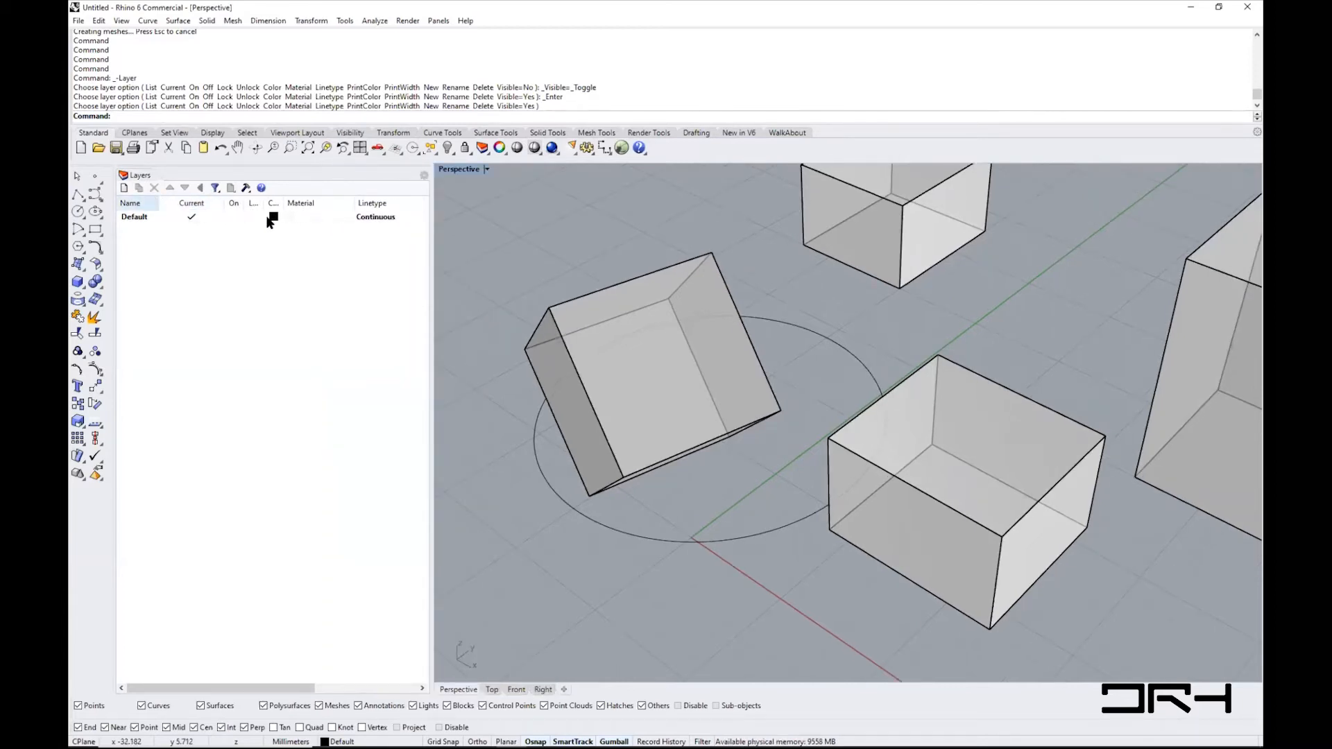
{"action": "left_click_drag", "start_coordinate": [244, 203], "coordinate": [343, 206]}
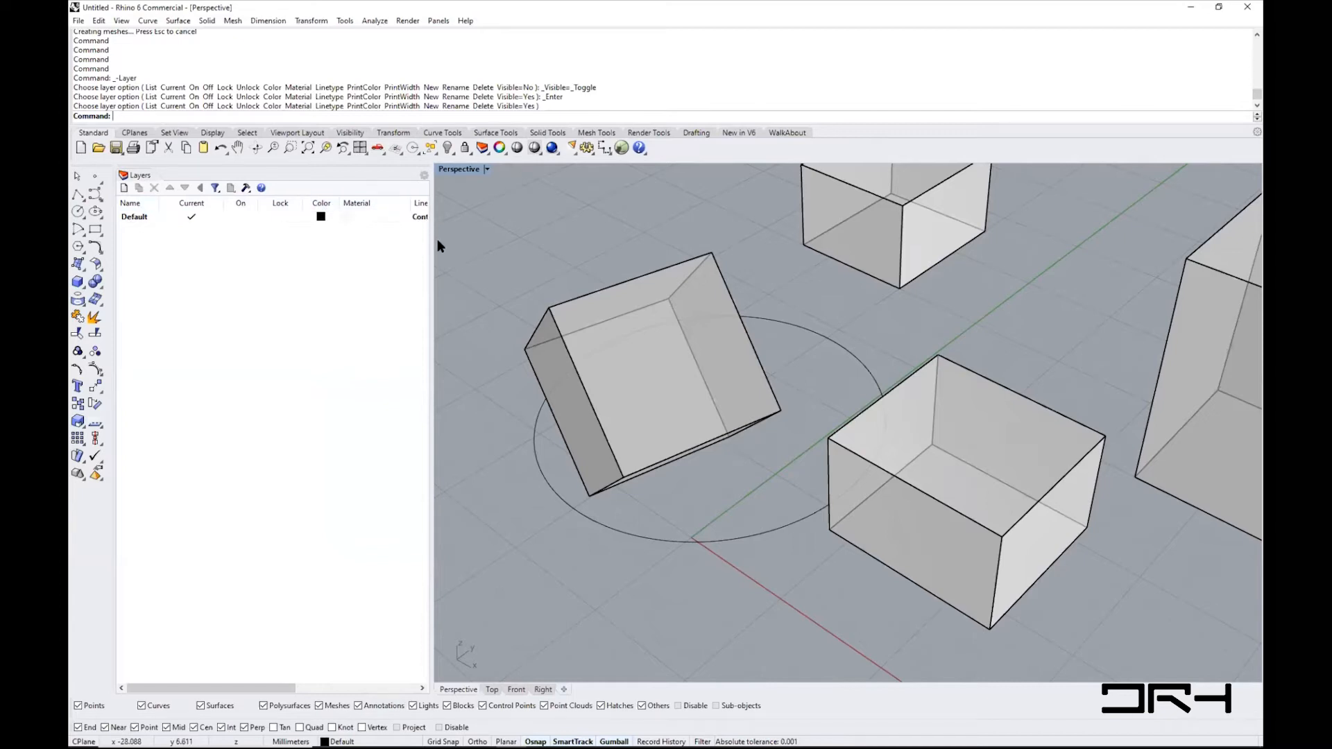
{"action": "left_click_drag", "start_coordinate": [432, 246], "coordinate": [474, 236]}
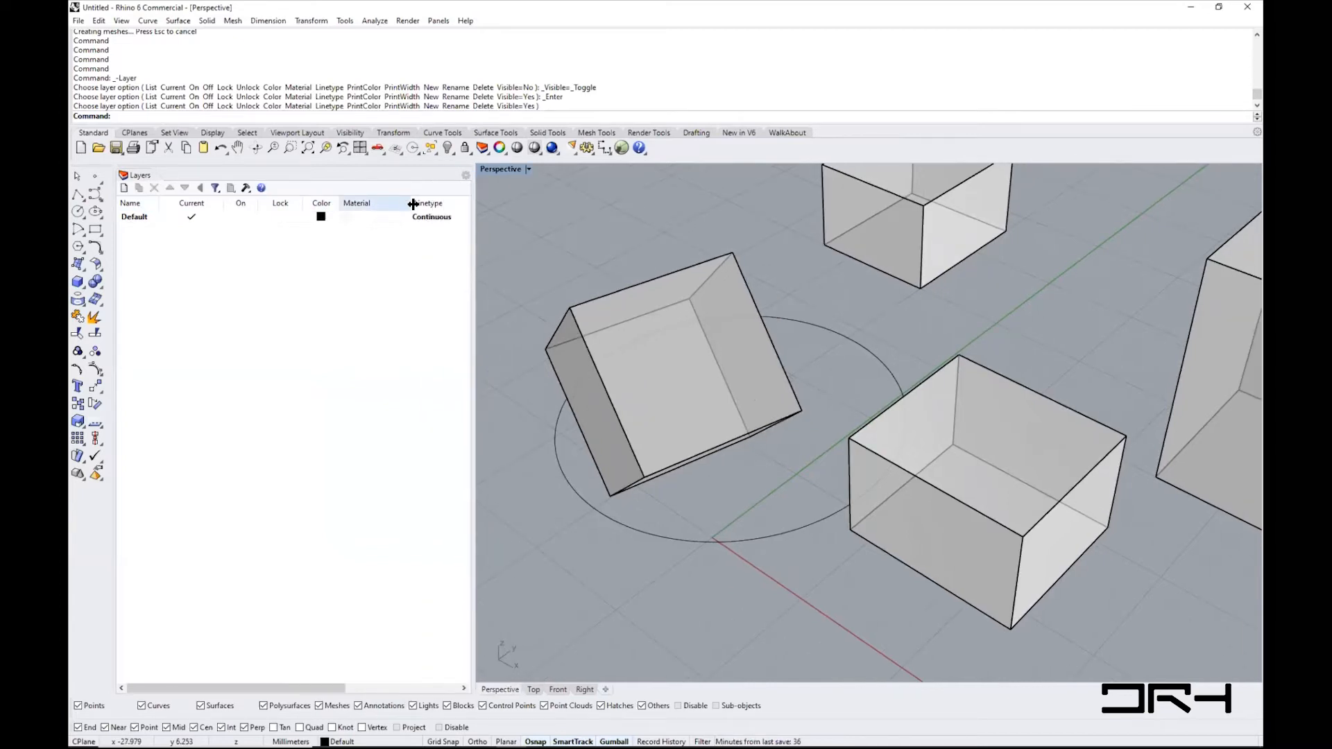
{"action": "left_click_drag", "start_coordinate": [412, 203], "coordinate": [381, 203]}
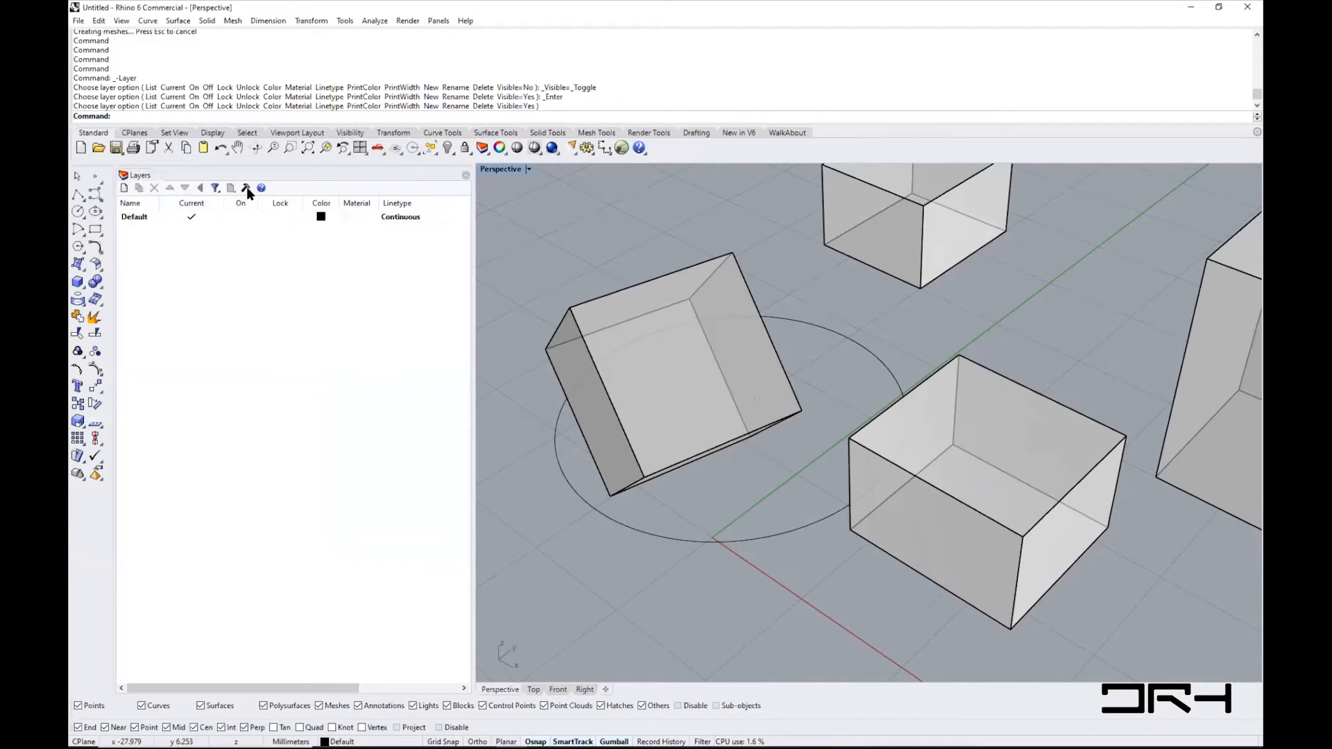
- Rename the Default layer to Main
{"action": "left_click", "coordinate": [129, 217]}
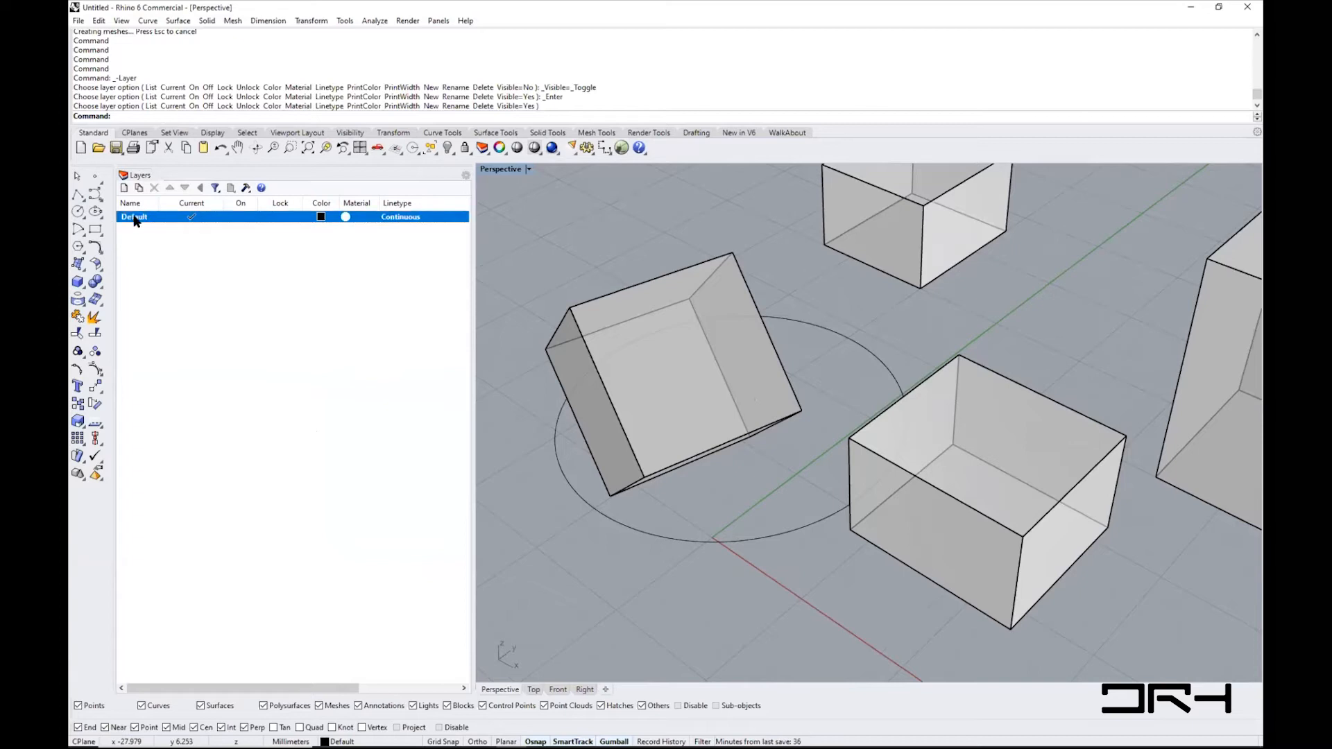
{"action": "double_click", "coordinate": [134, 218]}
{"action": "type", "text": "Main"}
{"action": "left_click", "coordinate": [144, 232]}
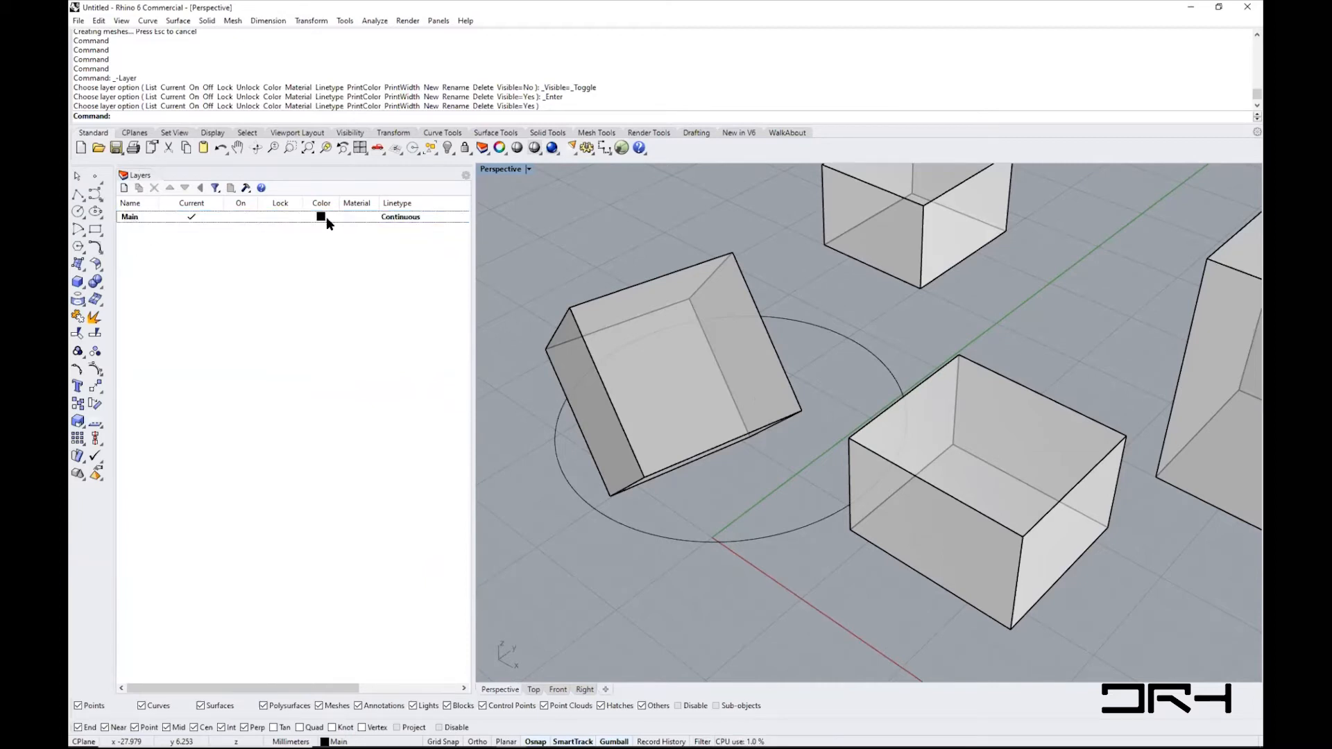
- Rename the Main layer back to Default
{"action": "left_click", "coordinate": [131, 217]}
{"action": "type", "text": "D"}
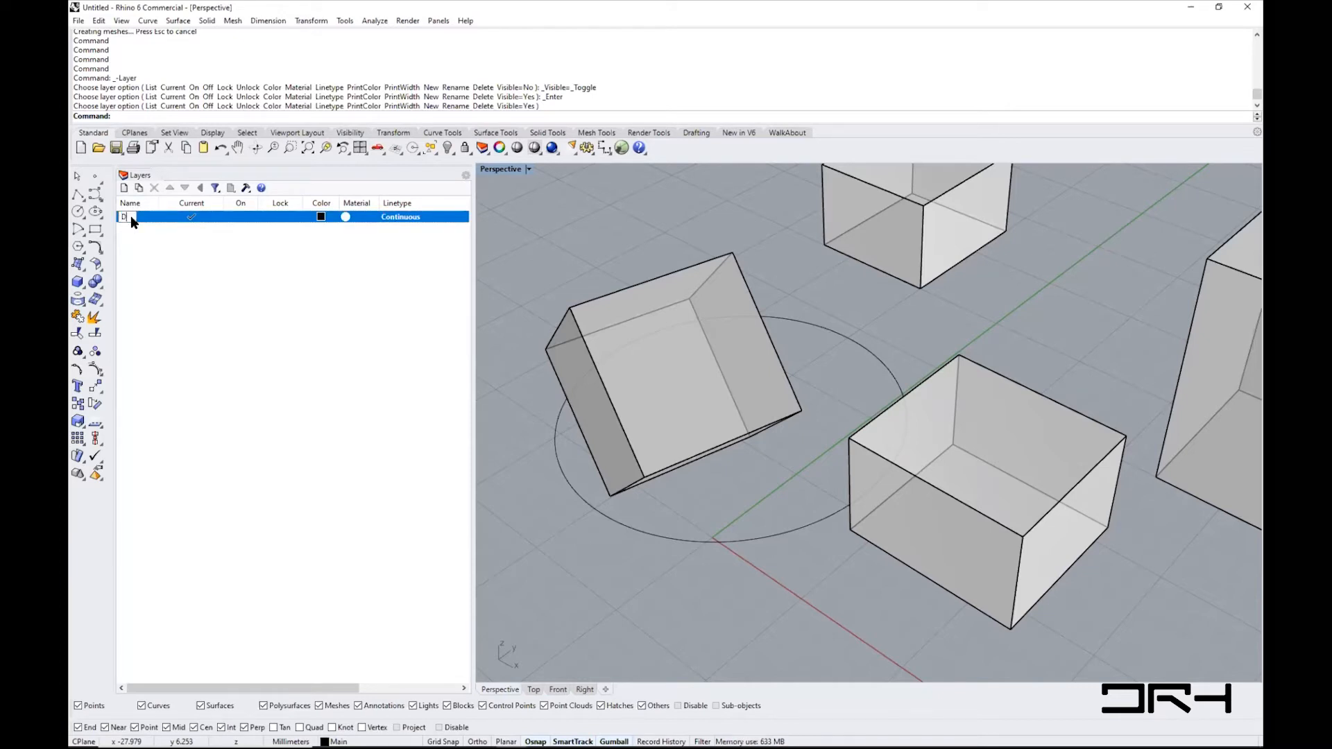
{"action": "type", "text": "efault"}
{"action": "left_click", "coordinate": [155, 260]}
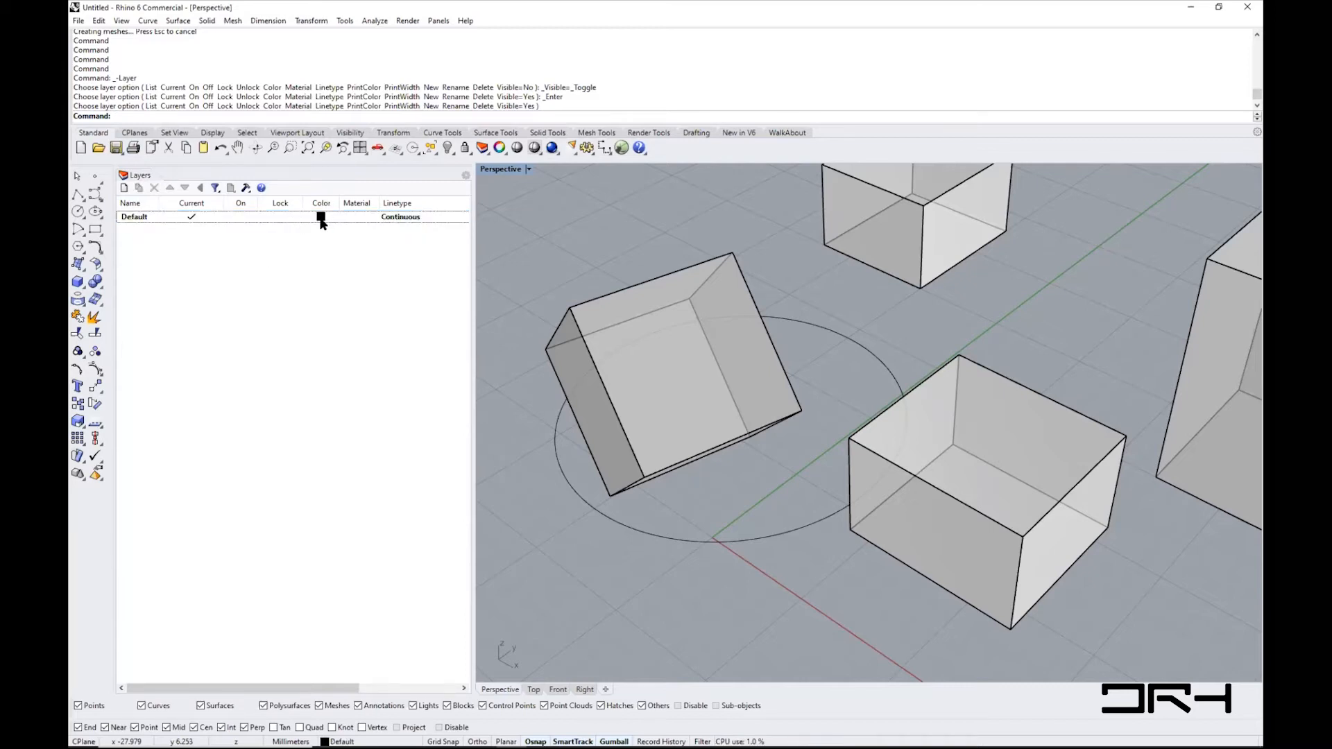
- Set the Default layer's display color to a red of RGB 209, 28, 28
{"action": "left_click", "coordinate": [321, 217]}
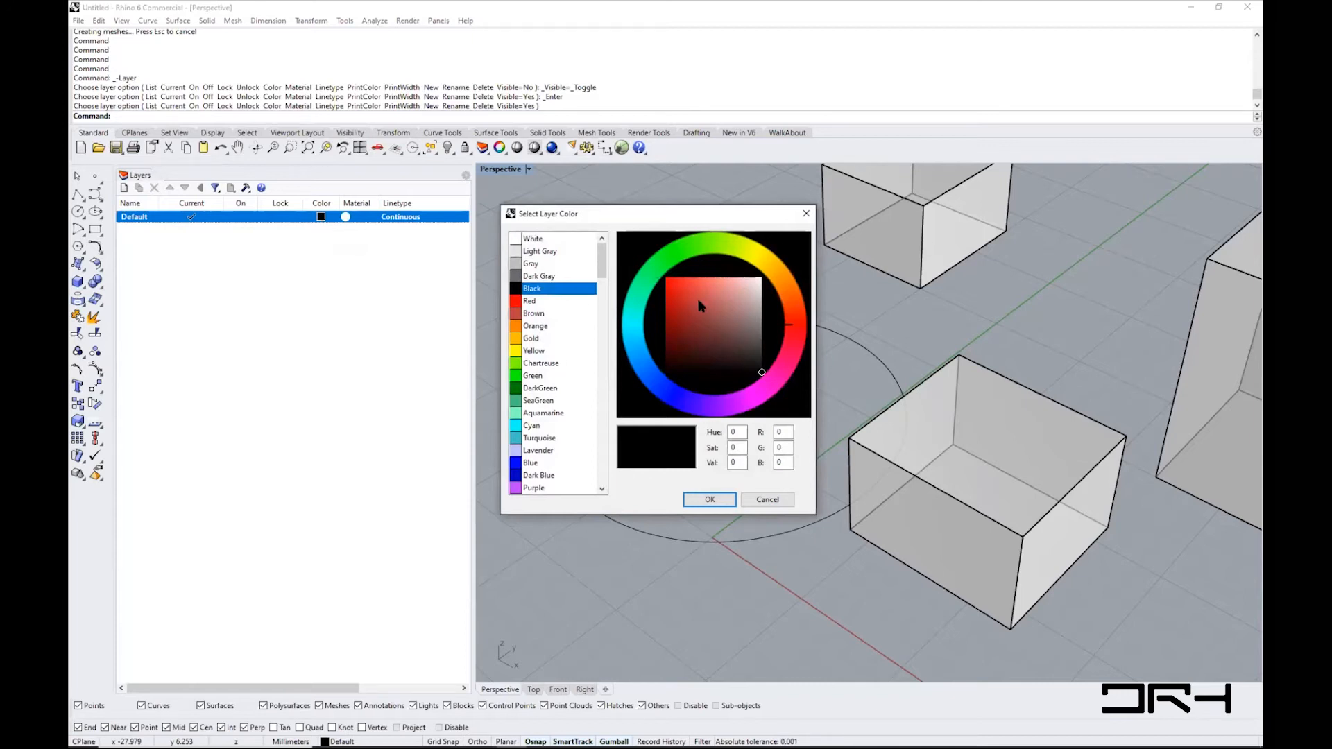
{"action": "left_click", "coordinate": [679, 294]}
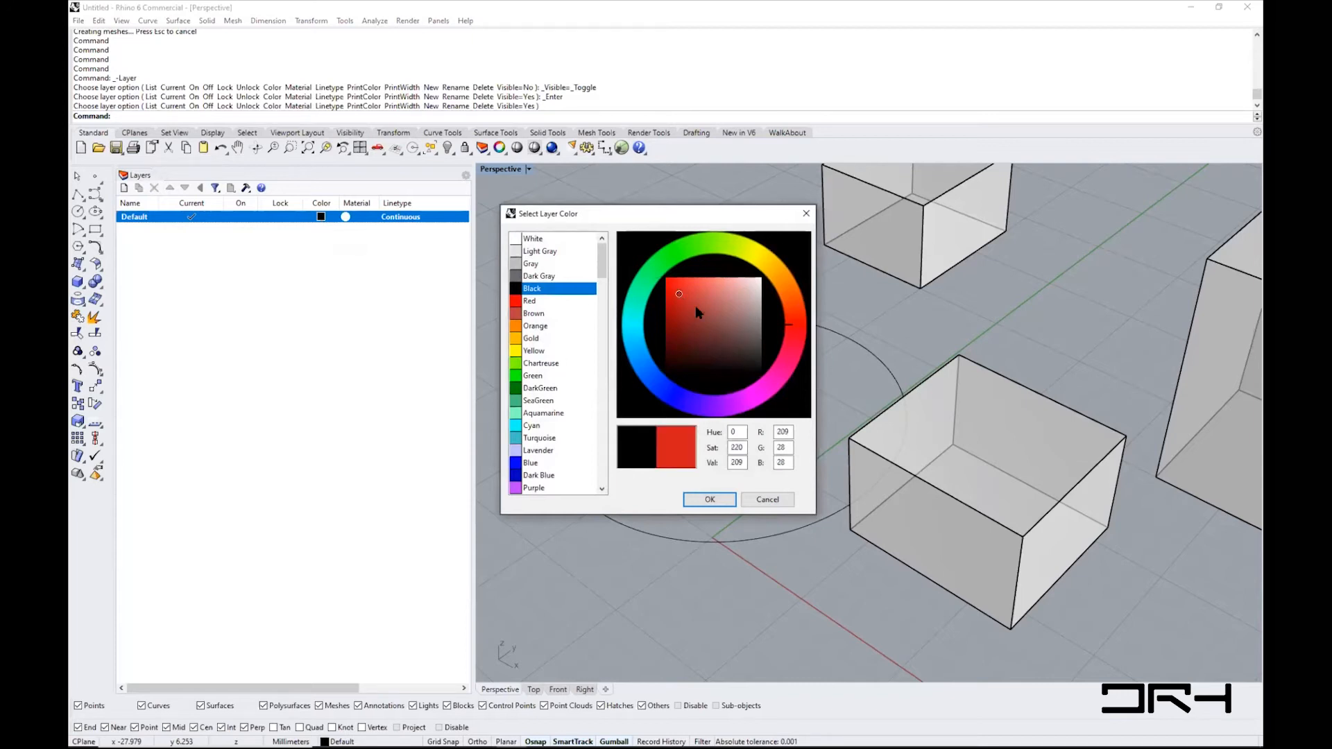
{"action": "left_click", "coordinate": [709, 500]}
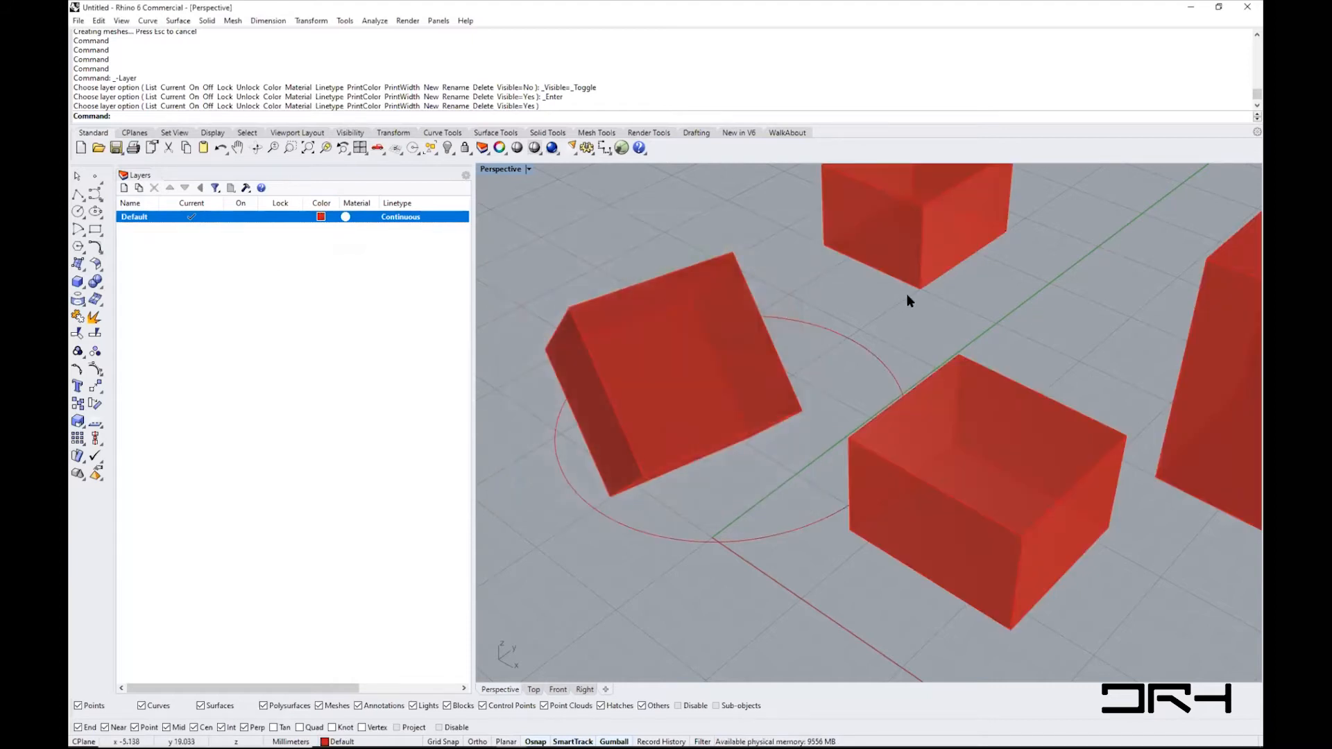
- Switch the Perspective viewport to the Rendered display mode
{"action": "right_click_drag", "start_coordinate": [906, 293], "coordinate": [840, 358], "text": "shift"}
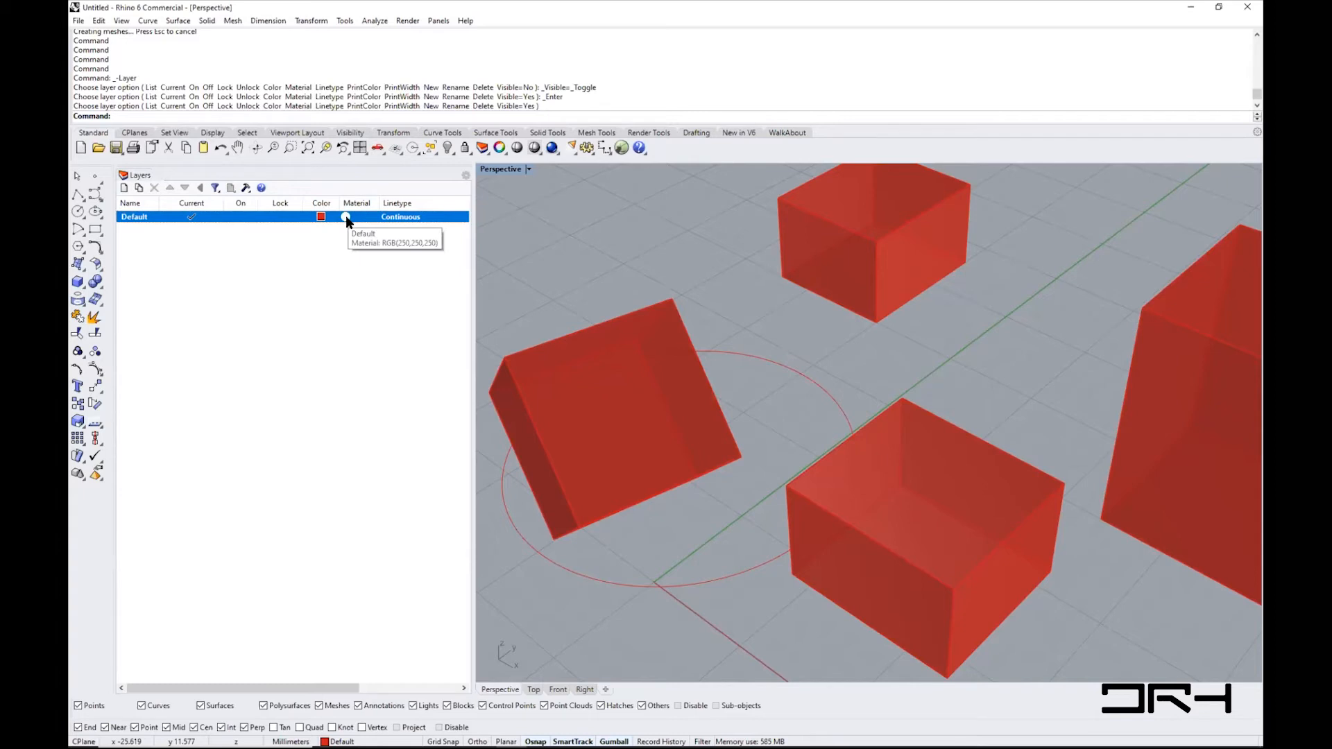
{"action": "left_click", "coordinate": [527, 169]}
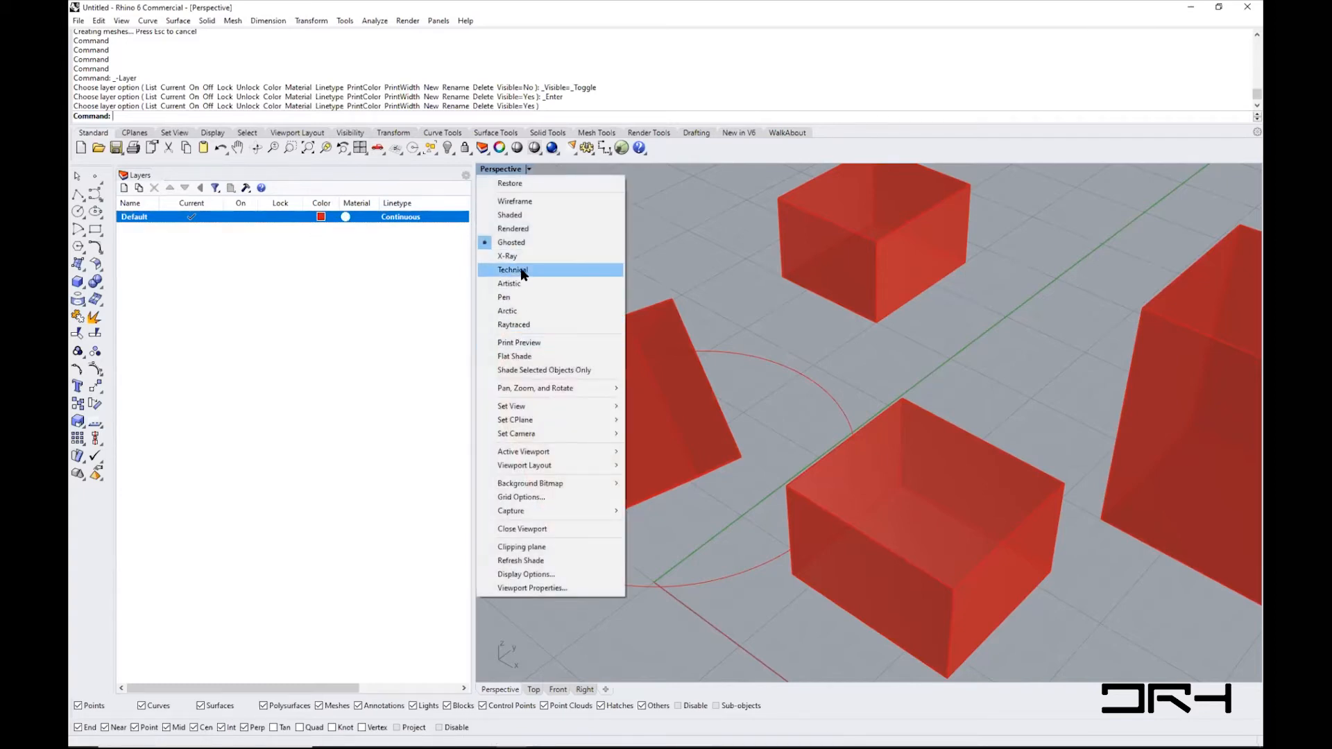
{"action": "left_click", "coordinate": [512, 228]}
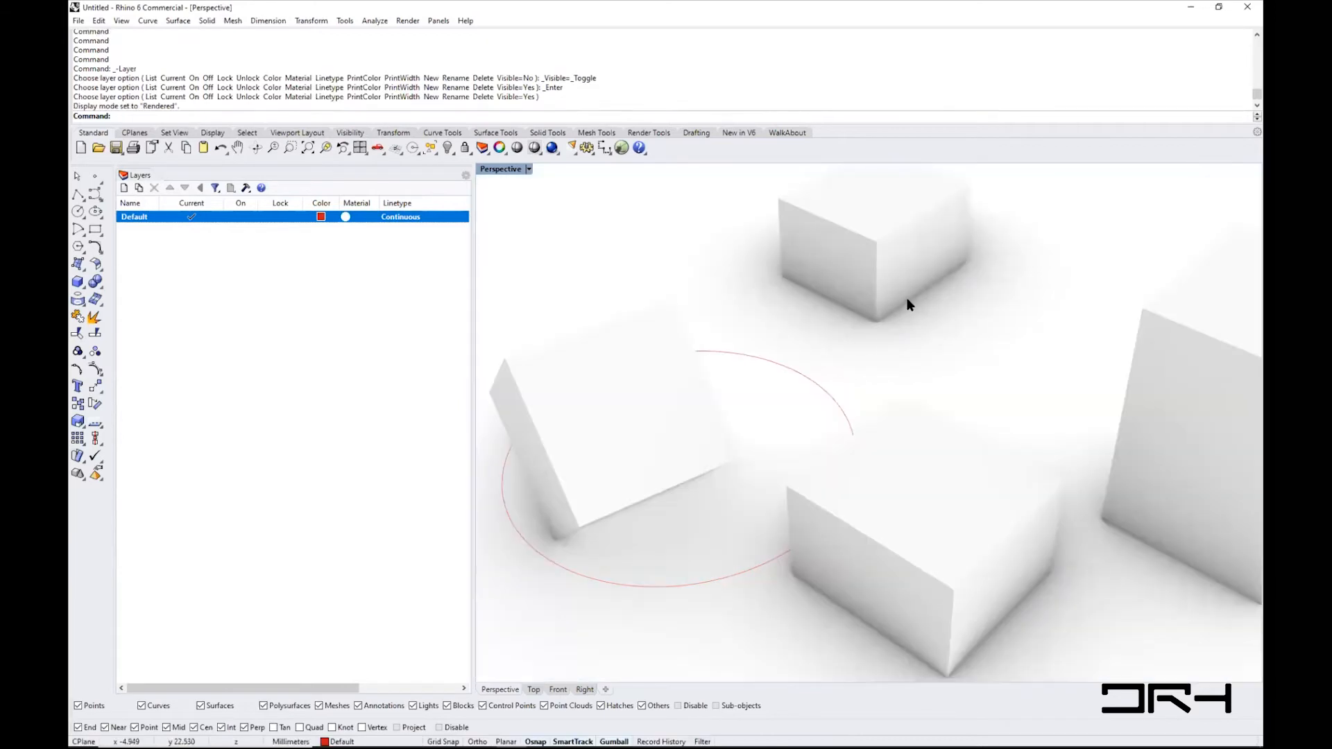
- Try to change the color of the Default layer's plaster material to Tan
{"action": "left_click", "coordinate": [347, 216]}
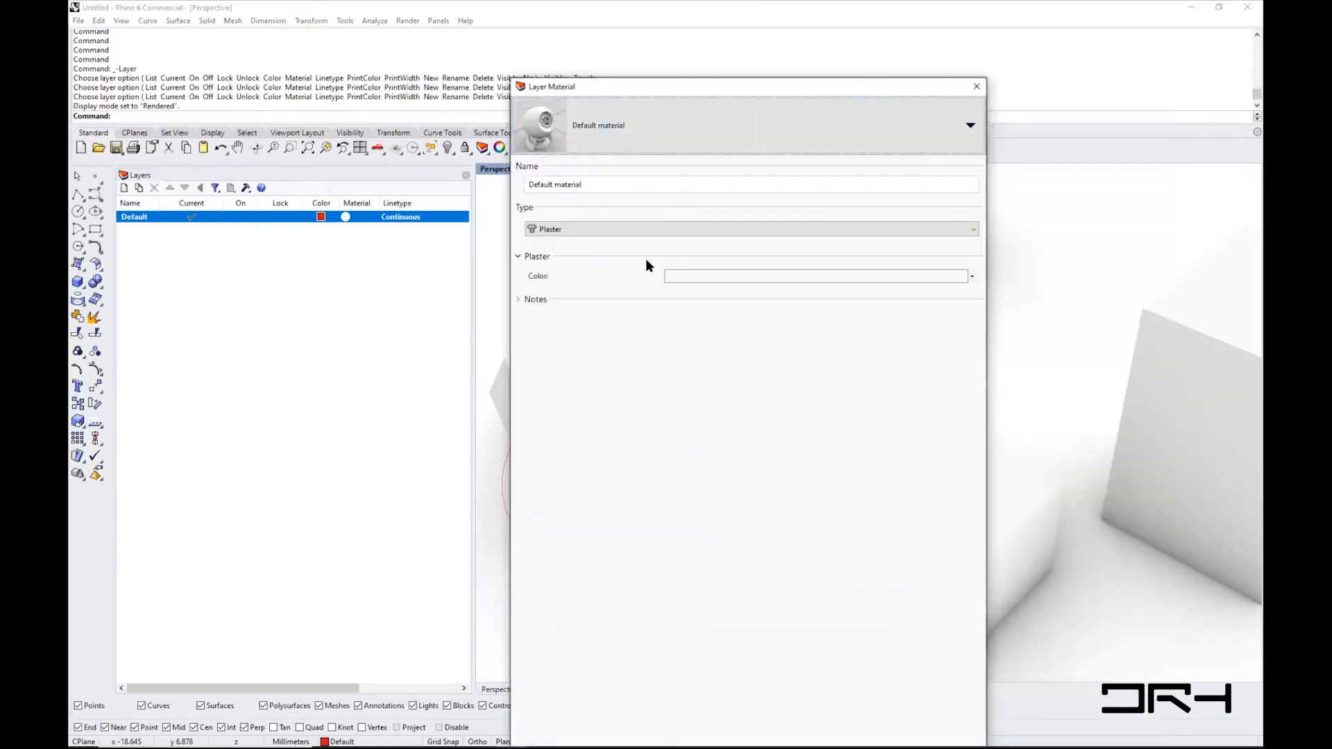
{"action": "left_click", "coordinate": [972, 276]}
{"action": "left_click", "coordinate": [989, 292]}
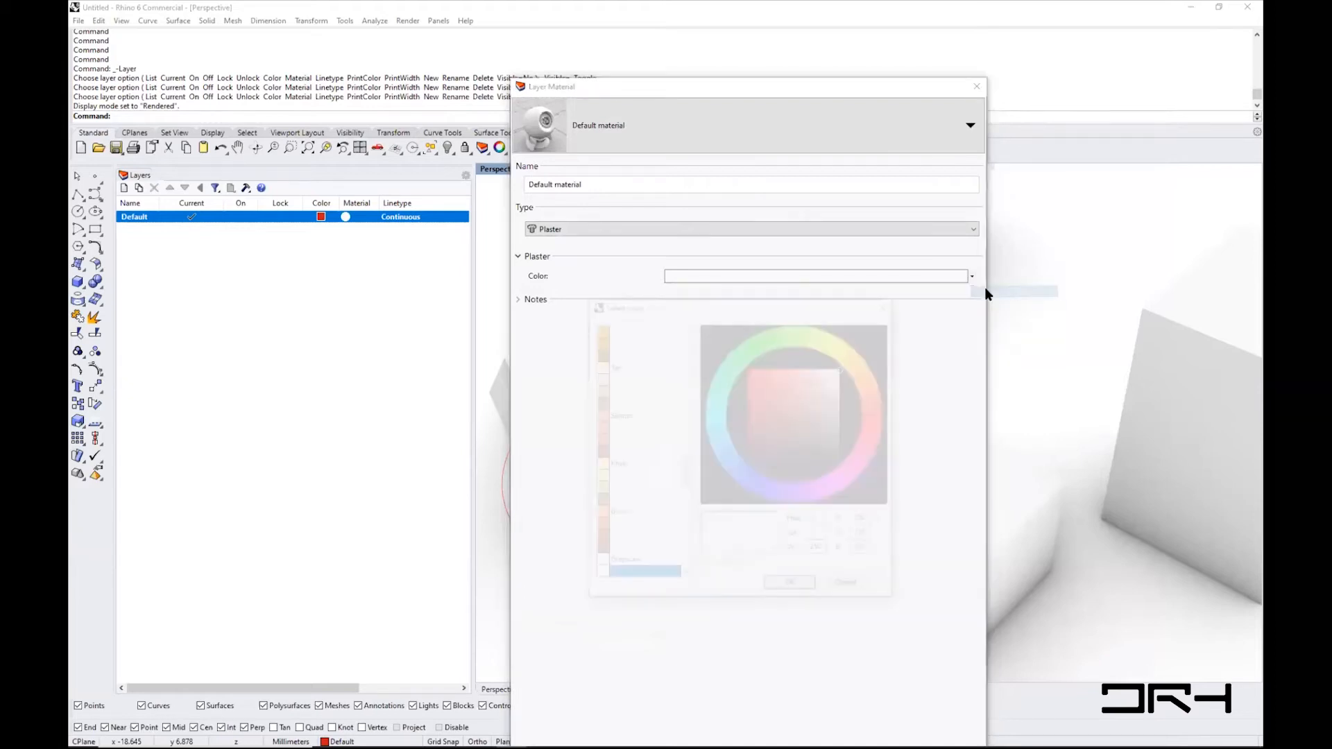
{"action": "left_click", "coordinate": [614, 366]}
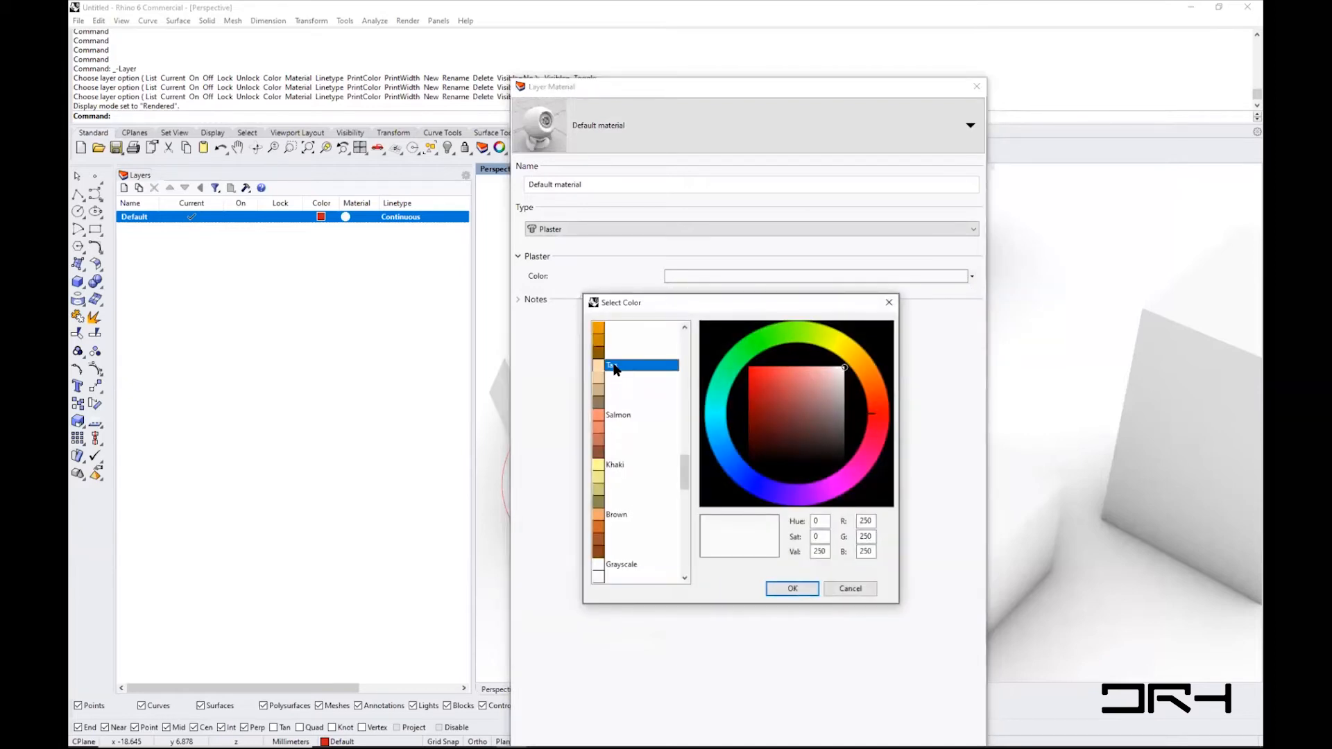
{"action": "left_click", "coordinate": [794, 588]}
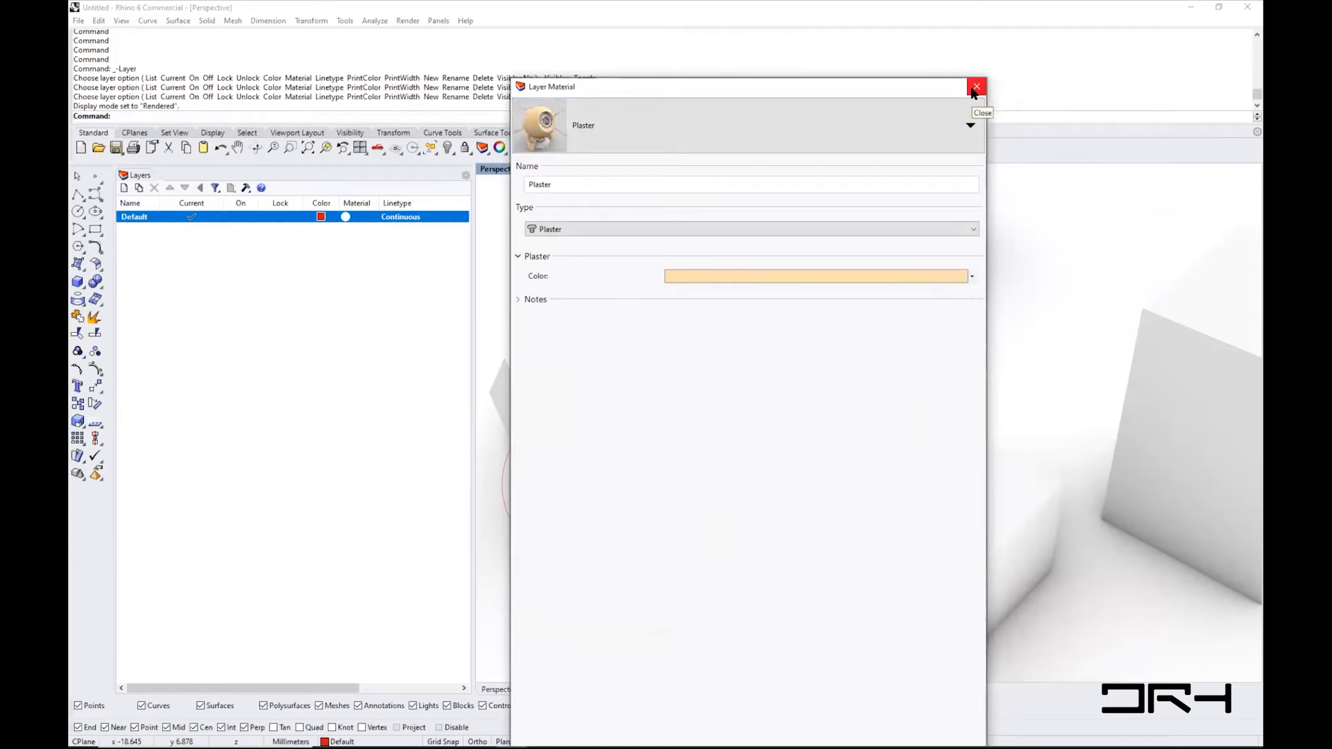
{"action": "left_click", "coordinate": [975, 88]}
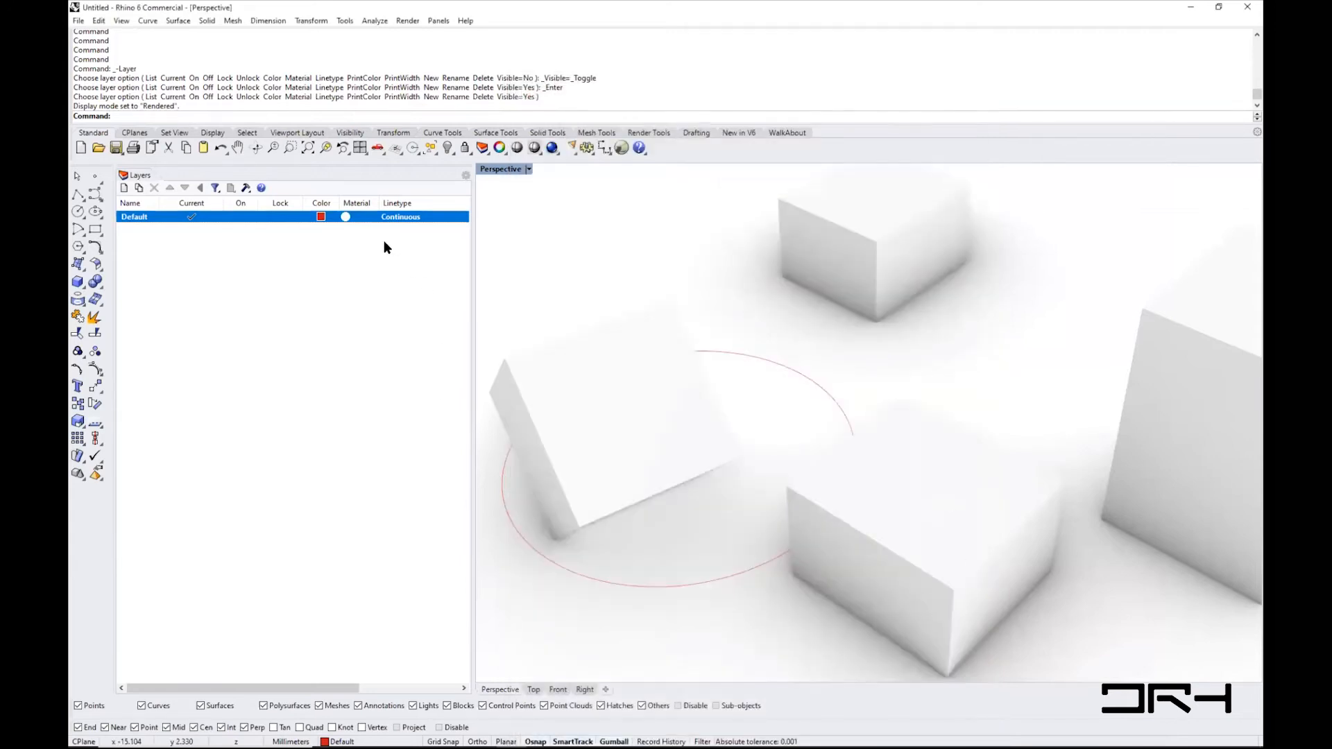
- Assign a new Plaster-type material to the Default layer in place of its default material
{"action": "left_click", "coordinate": [346, 217]}
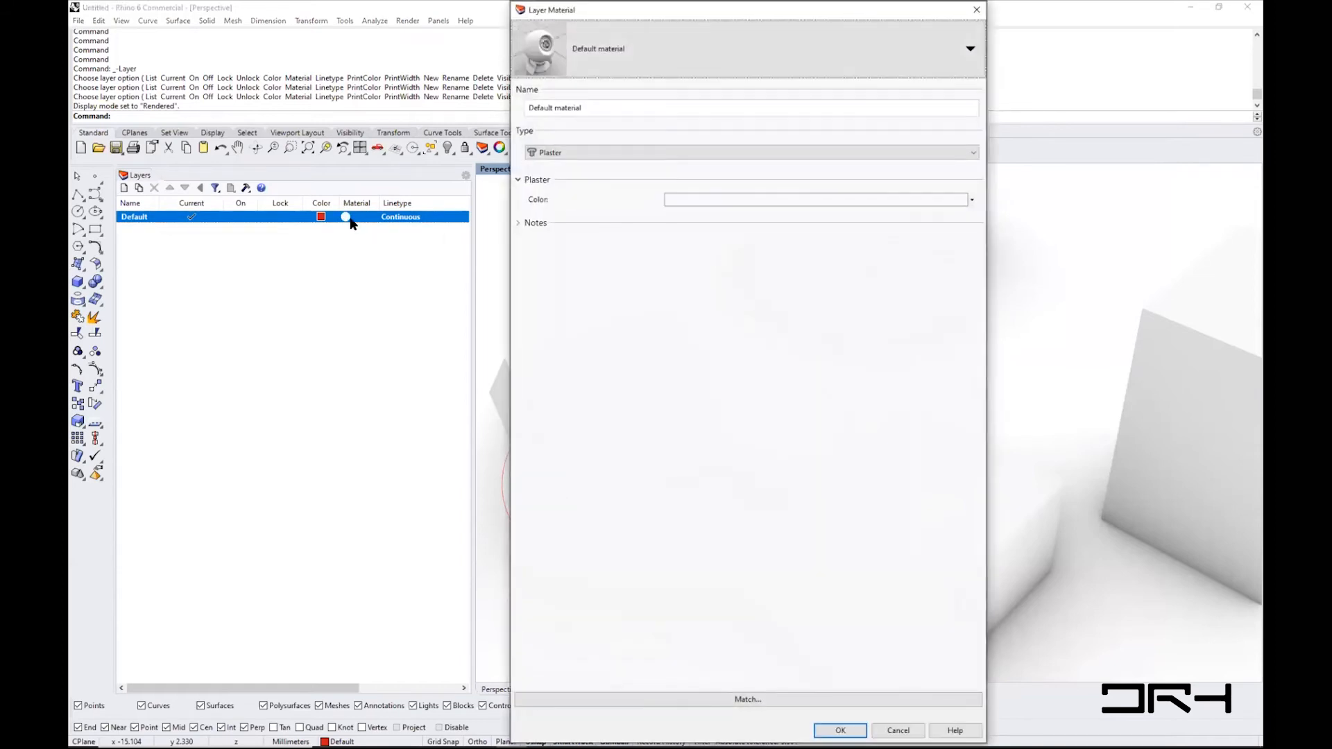
{"action": "left_click", "coordinate": [971, 49]}
{"action": "left_click", "coordinate": [568, 120]}
{"action": "left_click", "coordinate": [962, 49]}
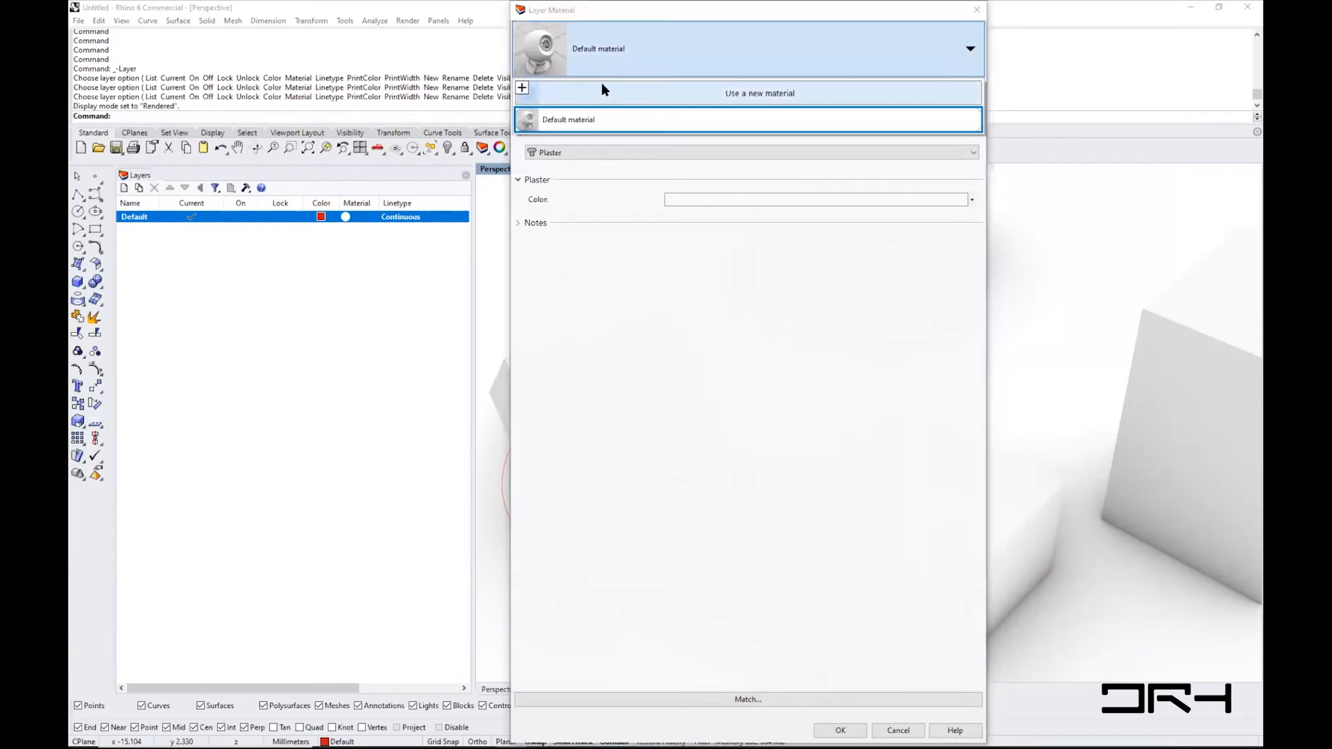
{"action": "left_click", "coordinate": [521, 91]}
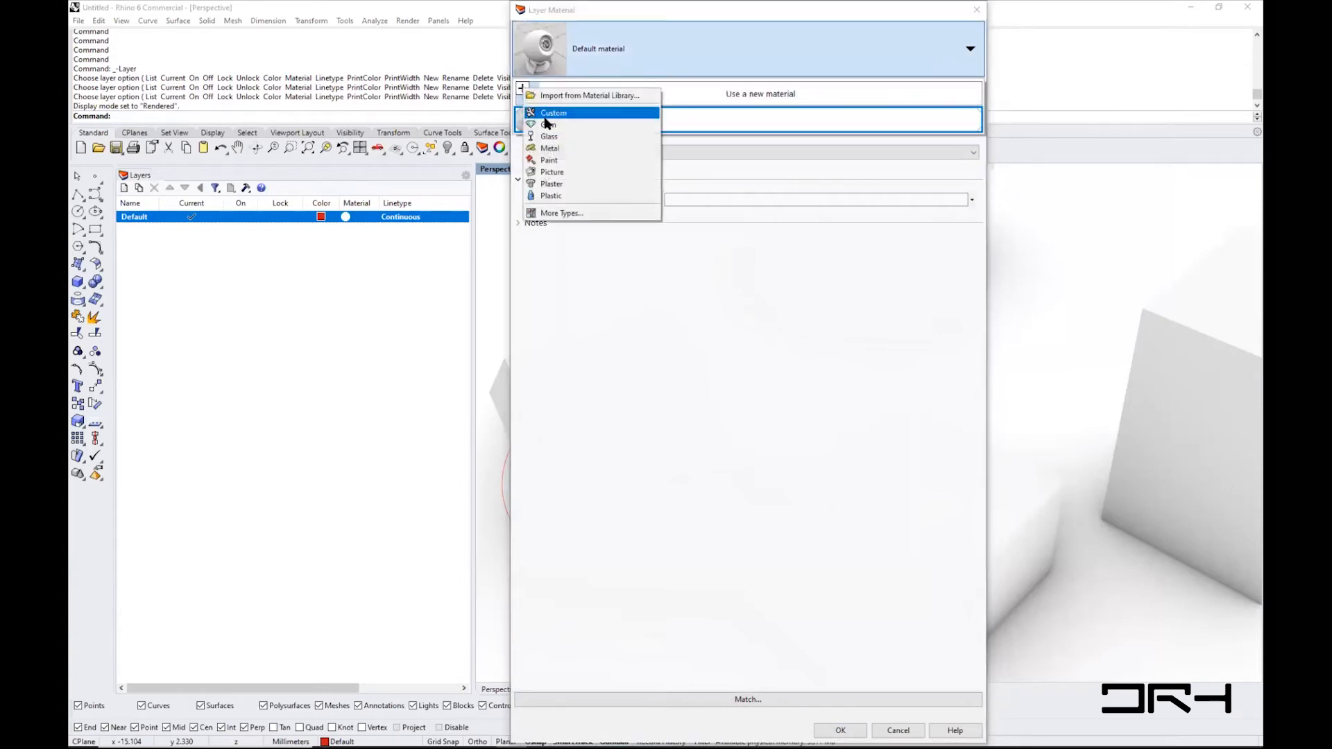
{"action": "left_click", "coordinate": [566, 183]}
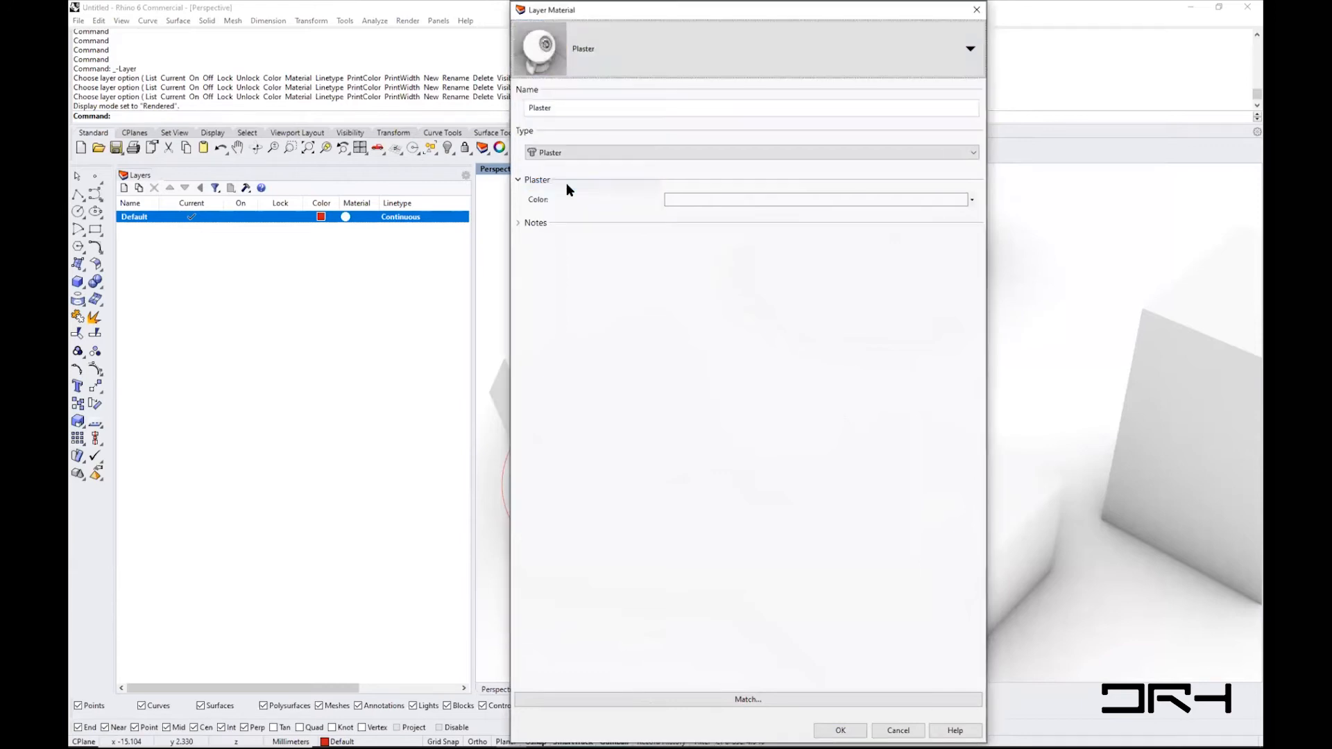
- Set the new Plaster material's color to Tan and apply it to the Default layer
{"action": "left_click", "coordinate": [971, 200]}
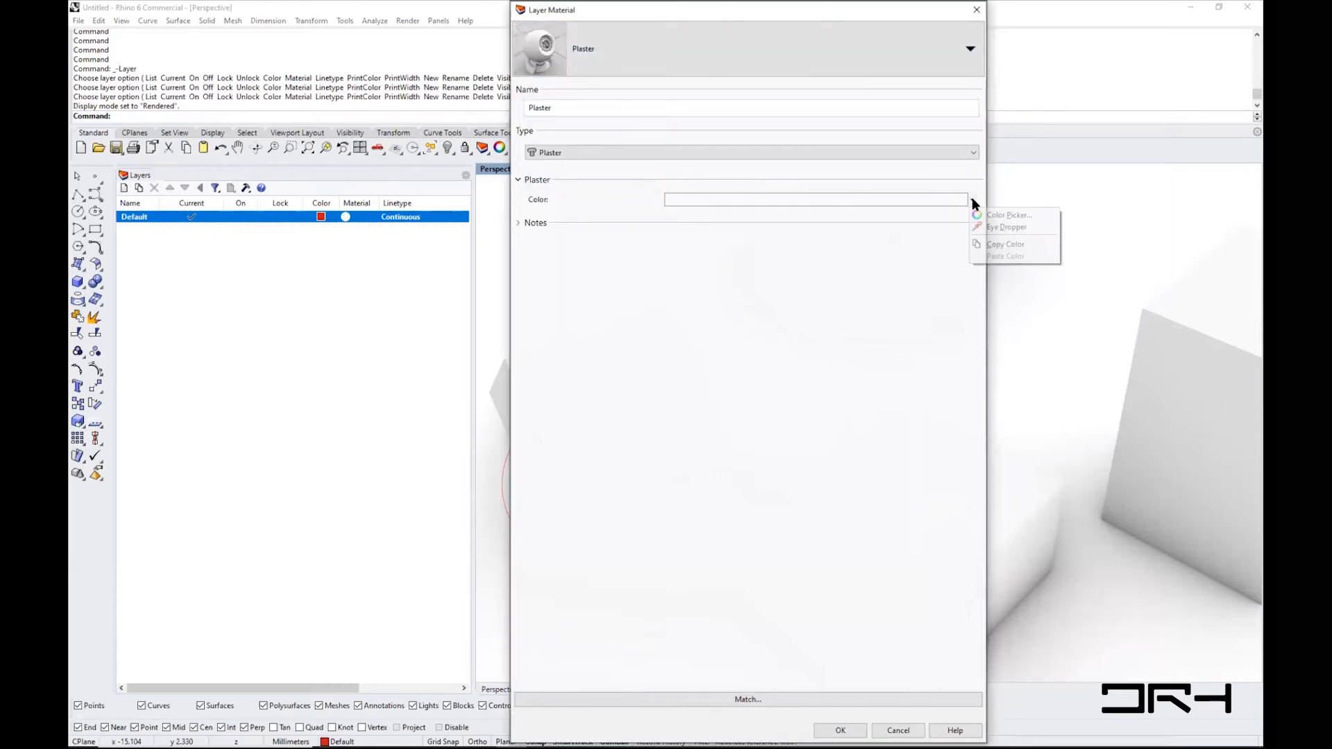
{"action": "left_click", "coordinate": [1006, 214]}
{"action": "left_click", "coordinate": [639, 366]}
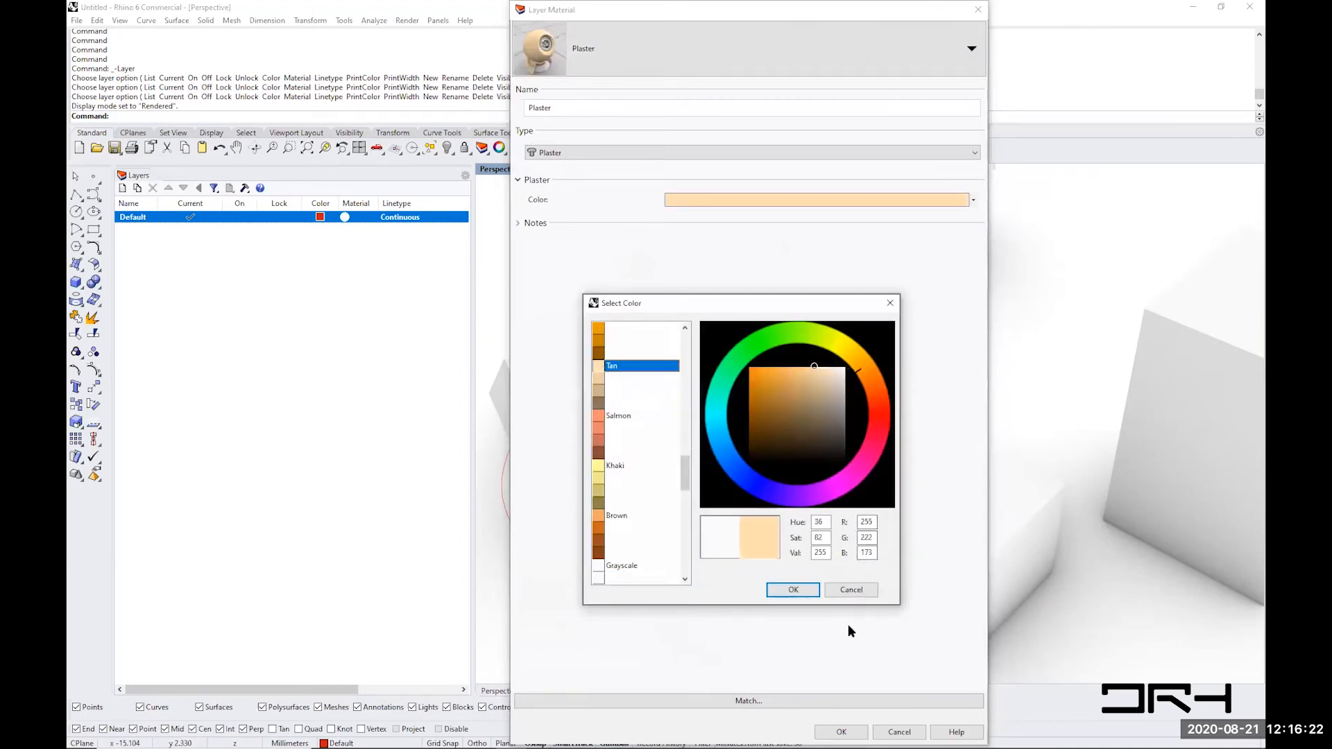
{"action": "left_click", "coordinate": [793, 590]}
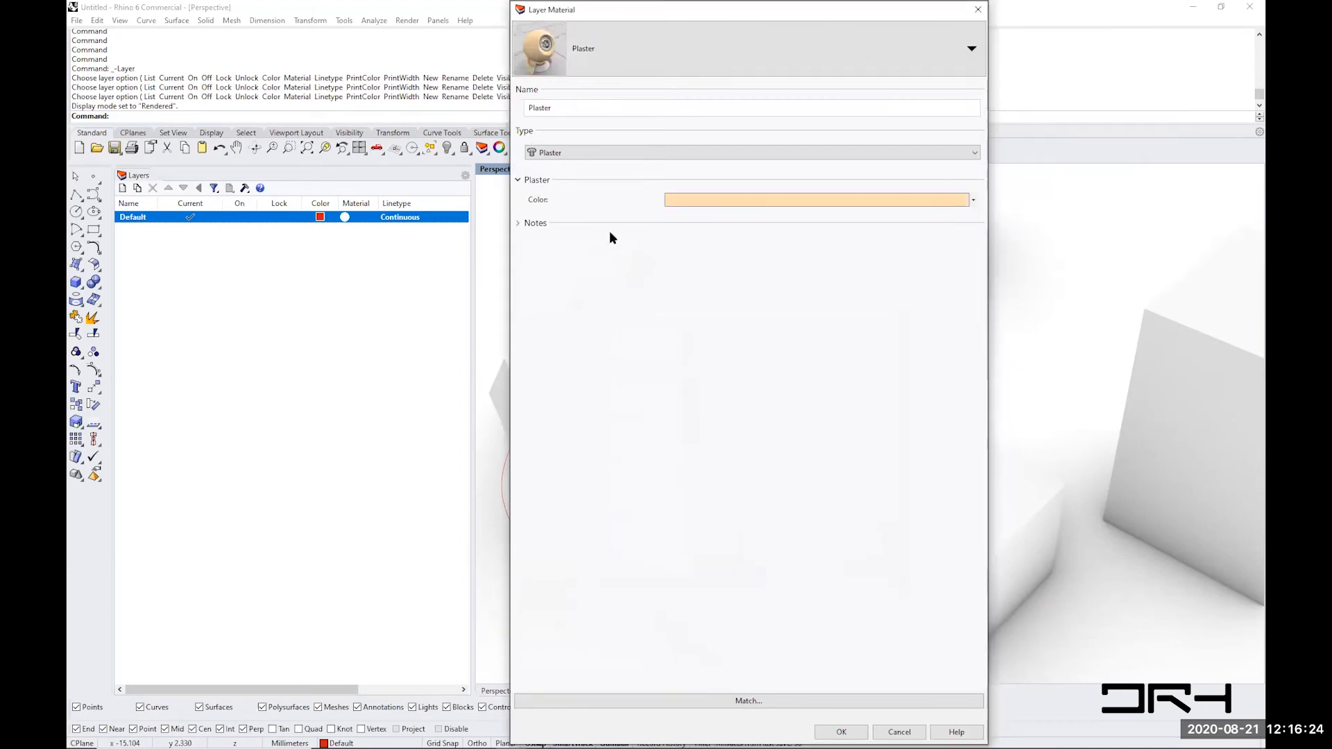
{"action": "left_click", "coordinate": [852, 733]}
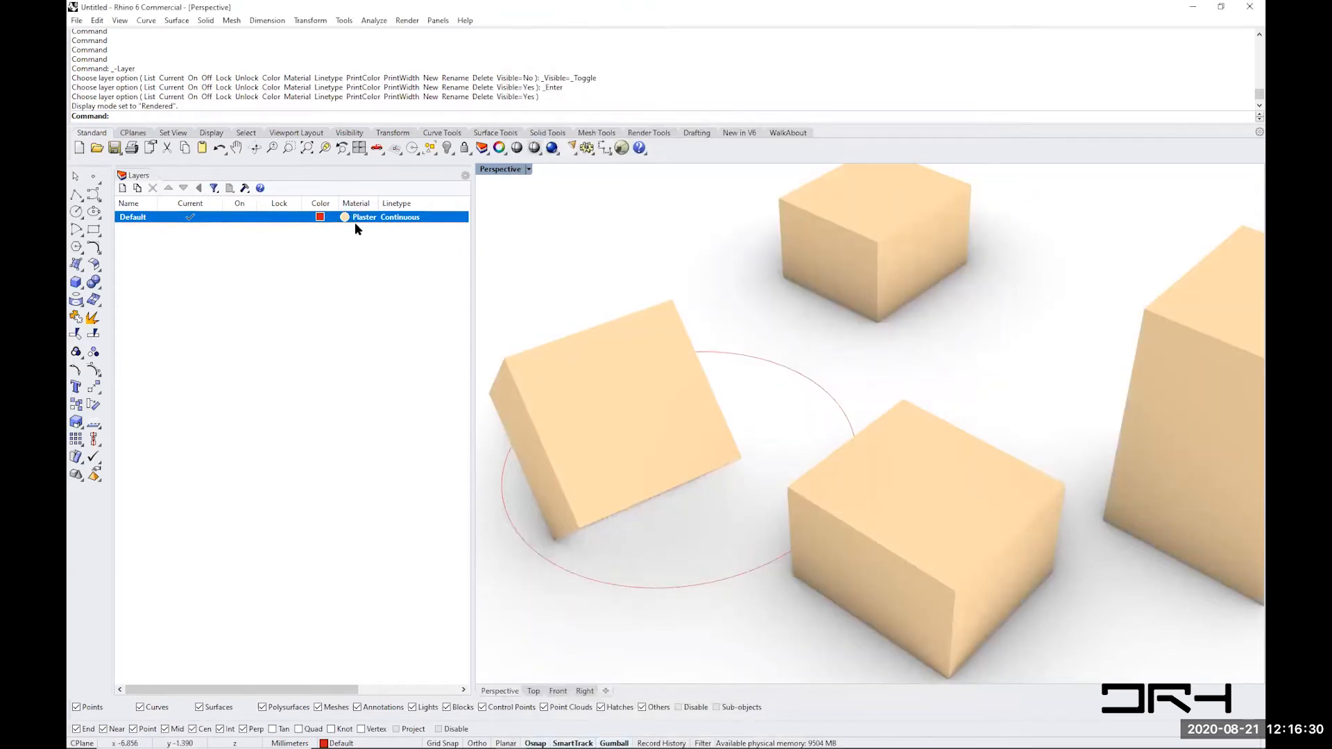
- View the boxes in the Shaded display mode for comparison and return the Perspective viewport to Rendered
{"action": "left_click", "coordinate": [530, 173]}
{"action": "left_click", "coordinate": [521, 226]}
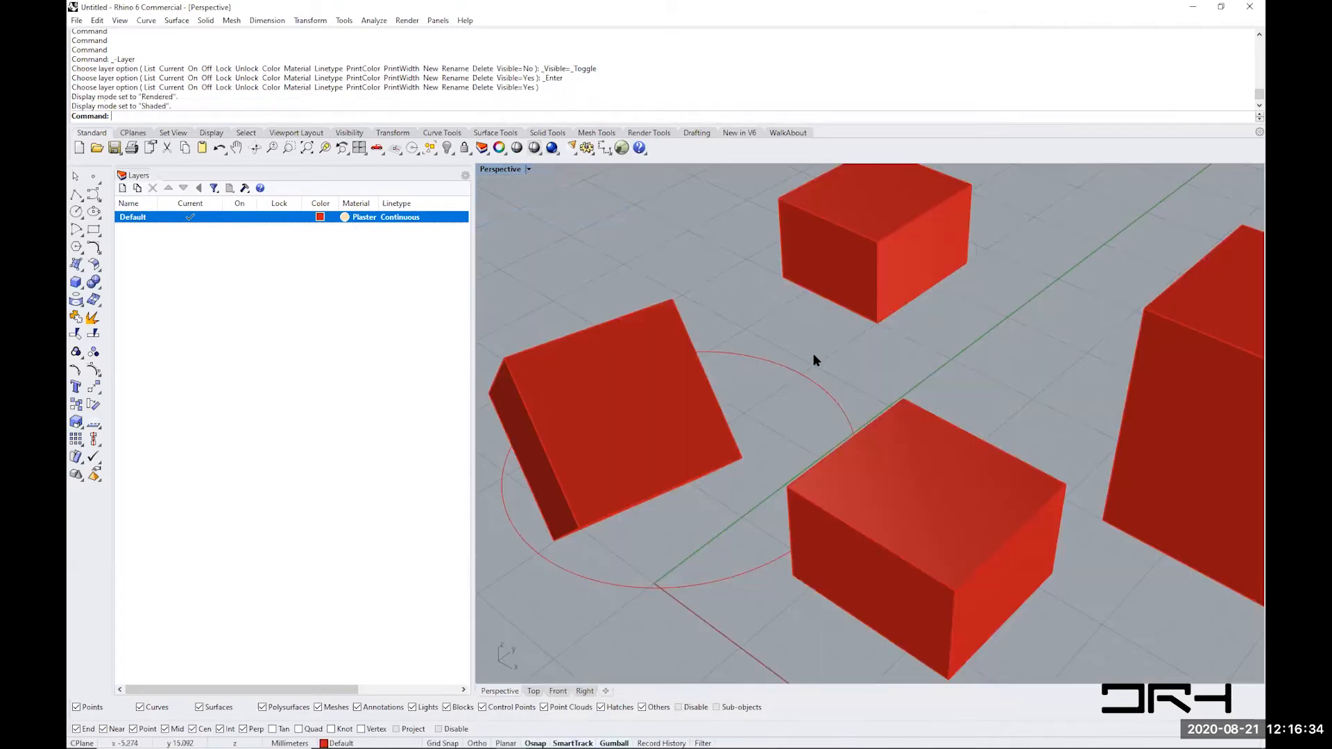
{"action": "mouse_move", "coordinate": [813, 352]}
{"action": "right_mouse_down"}
{"action": "mouse_move", "coordinate": [714, 368]}
{"action": "mouse_move", "coordinate": [853, 303]}
{"action": "mouse_move", "coordinate": [809, 346]}
{"action": "right_mouse_up"}
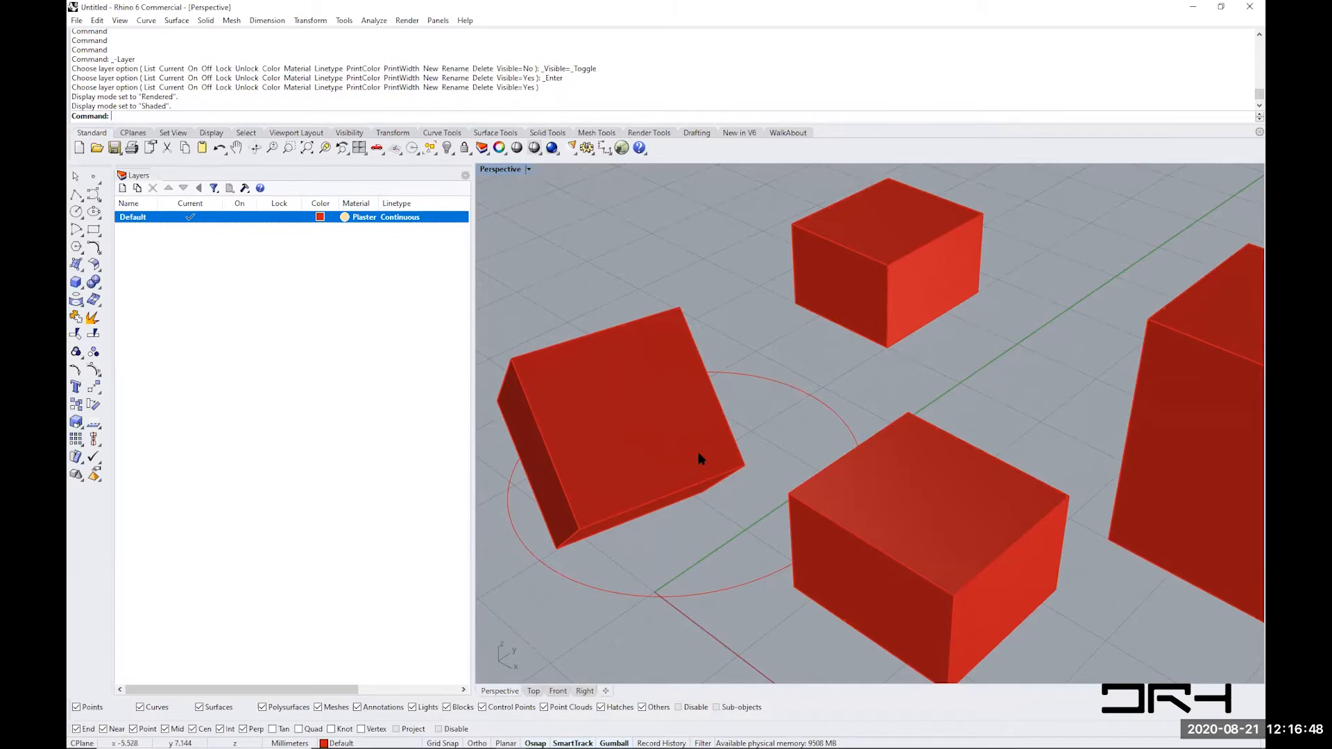
{"action": "left_click", "coordinate": [528, 169]}
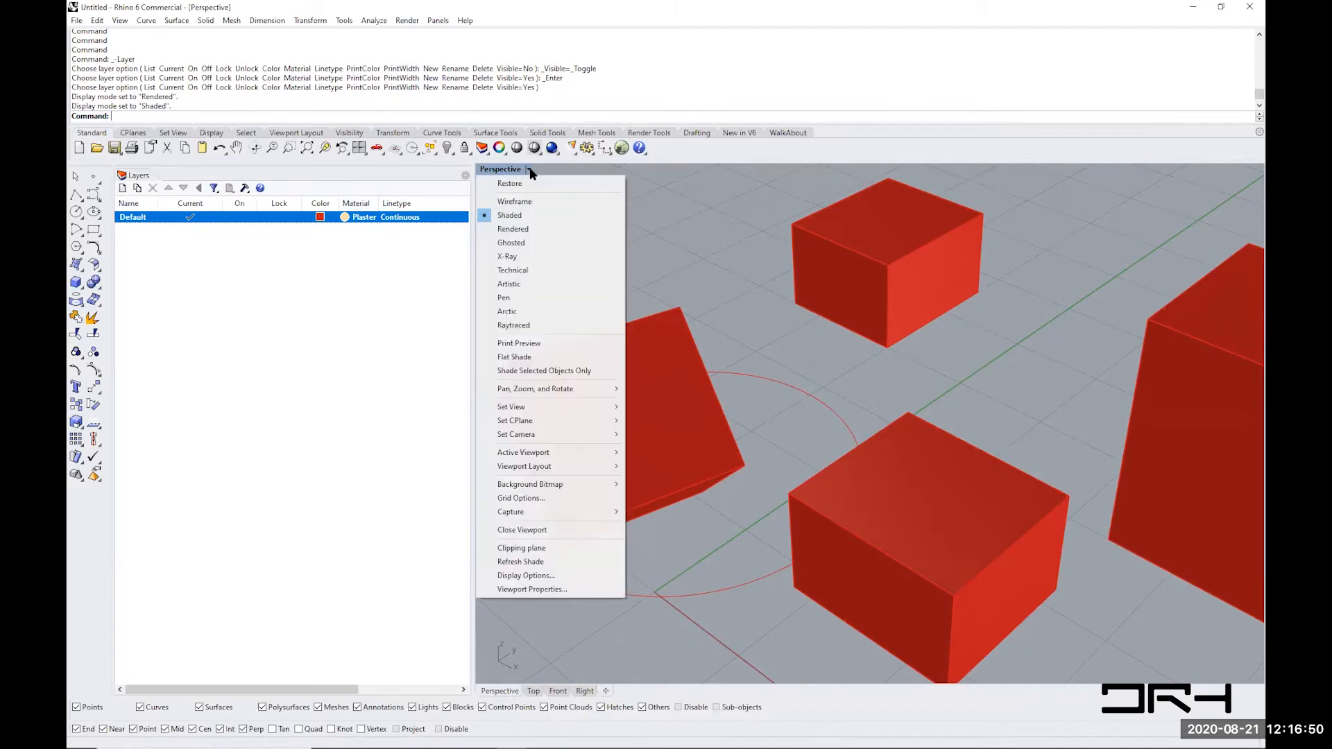
{"action": "left_click", "coordinate": [524, 229]}
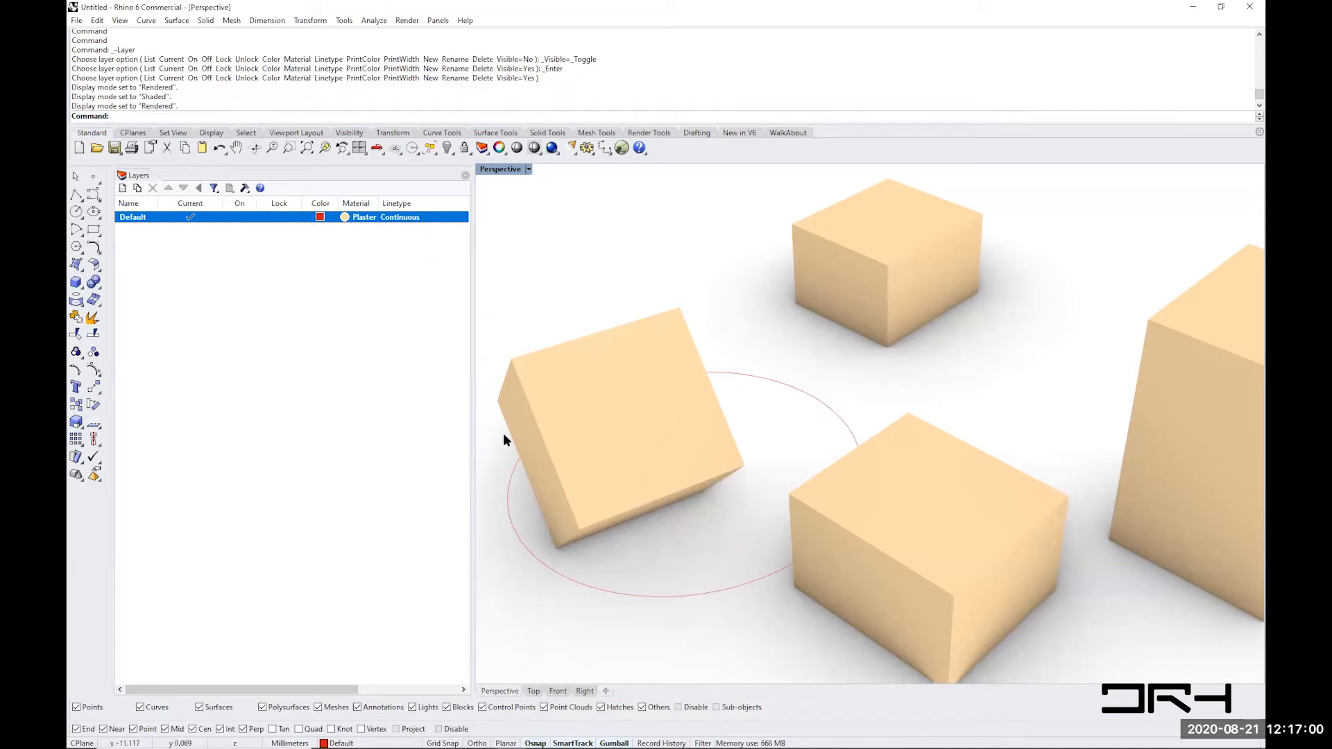
- Change the Default layer's linetype to Border
{"action": "left_click", "coordinate": [401, 217]}
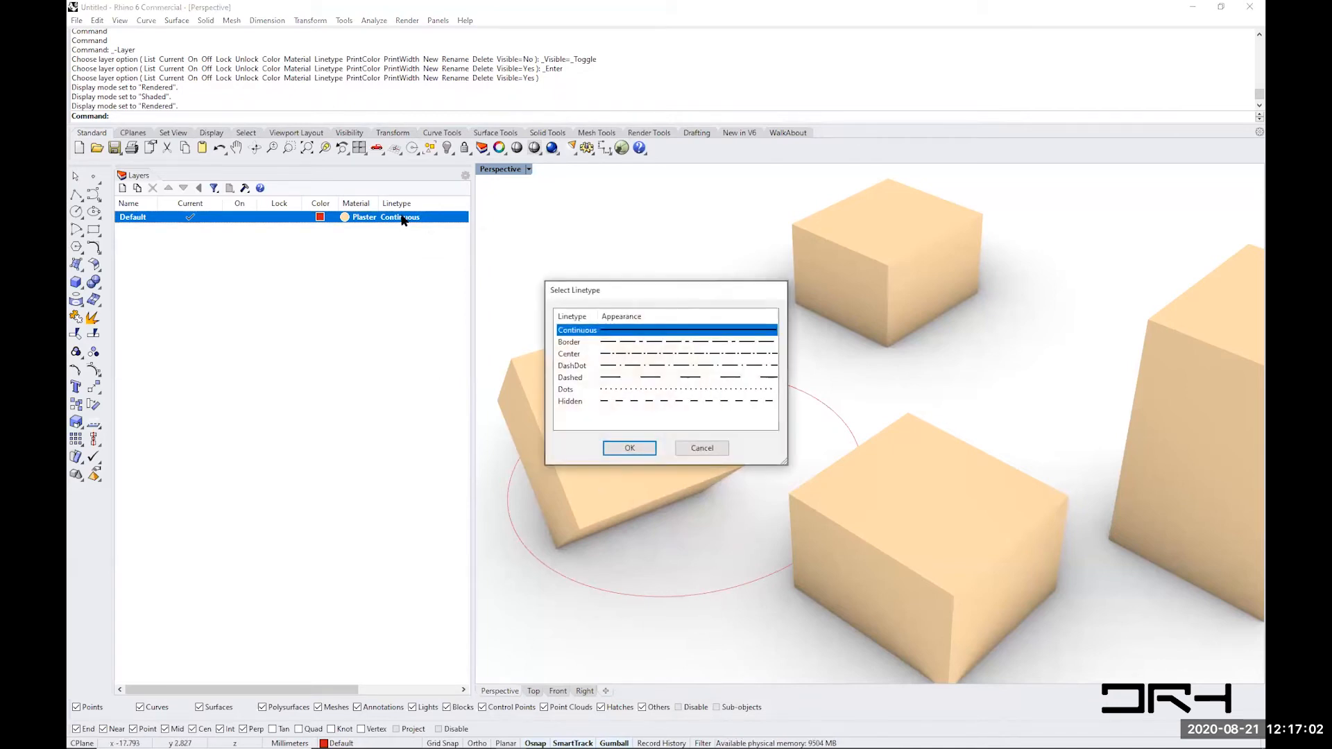
{"action": "left_click", "coordinate": [641, 342]}
{"action": "left_click", "coordinate": [630, 448]}
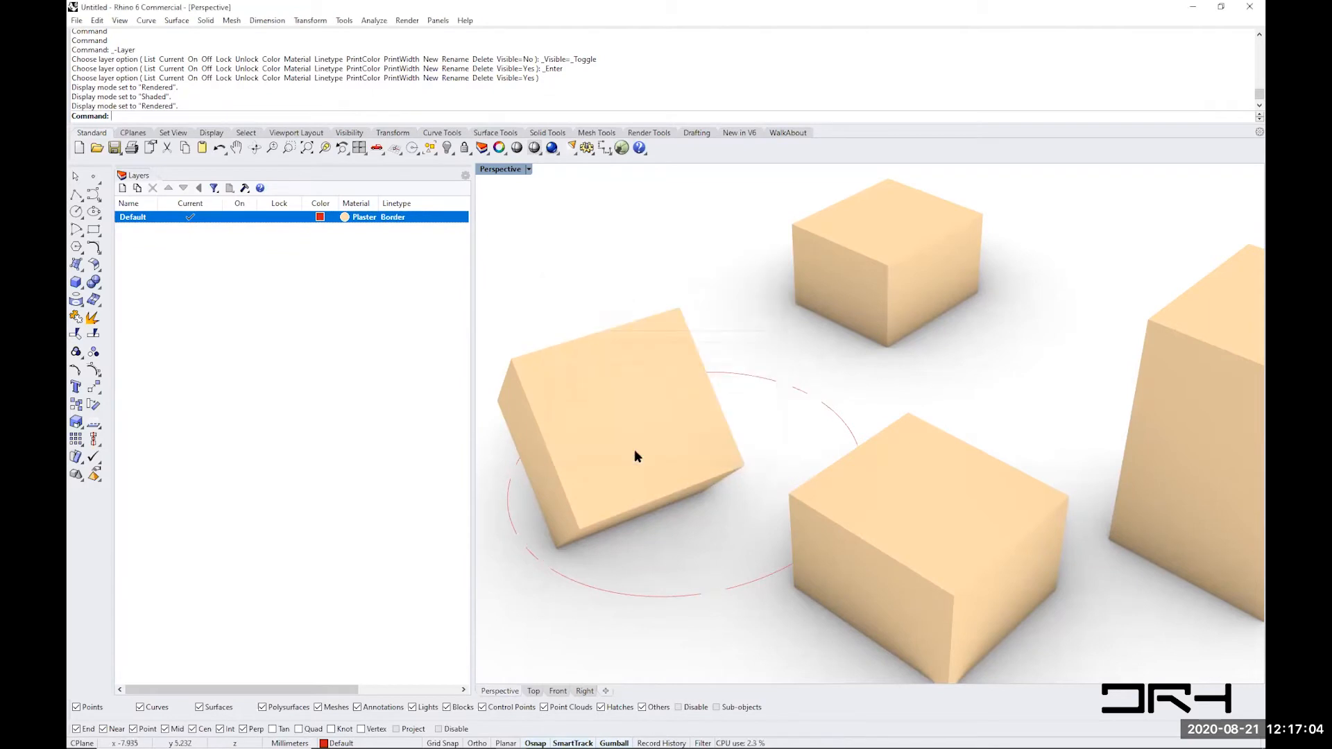
{"action": "mouse_move", "coordinate": [728, 564]}
{"action": "right_mouse_down"}
{"action": "mouse_move", "coordinate": [680, 538]}
{"action": "mouse_move", "coordinate": [752, 532]}
{"action": "mouse_move", "coordinate": [730, 564]}
{"action": "right_mouse_up"}
- Switch the Perspective viewport to the Wireframe display mode
{"action": "left_click", "coordinate": [528, 169]}
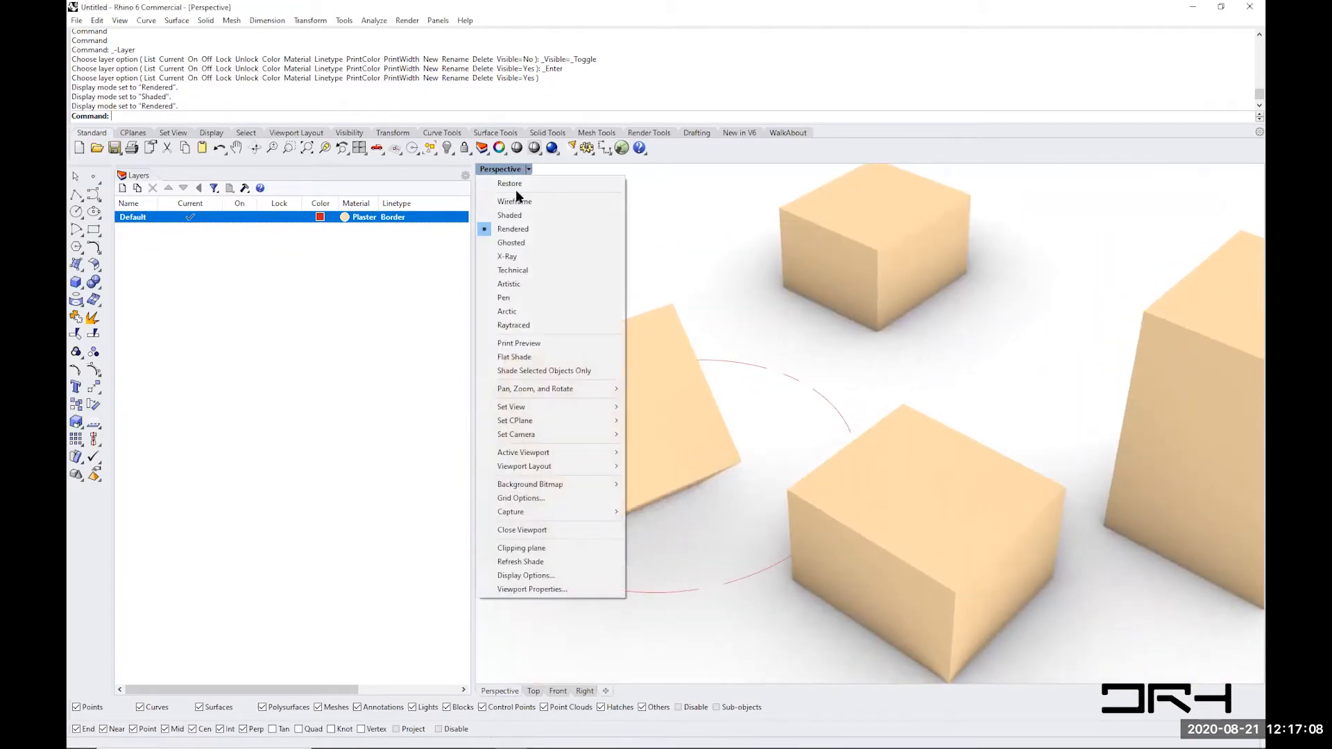
{"action": "left_click", "coordinate": [522, 203]}
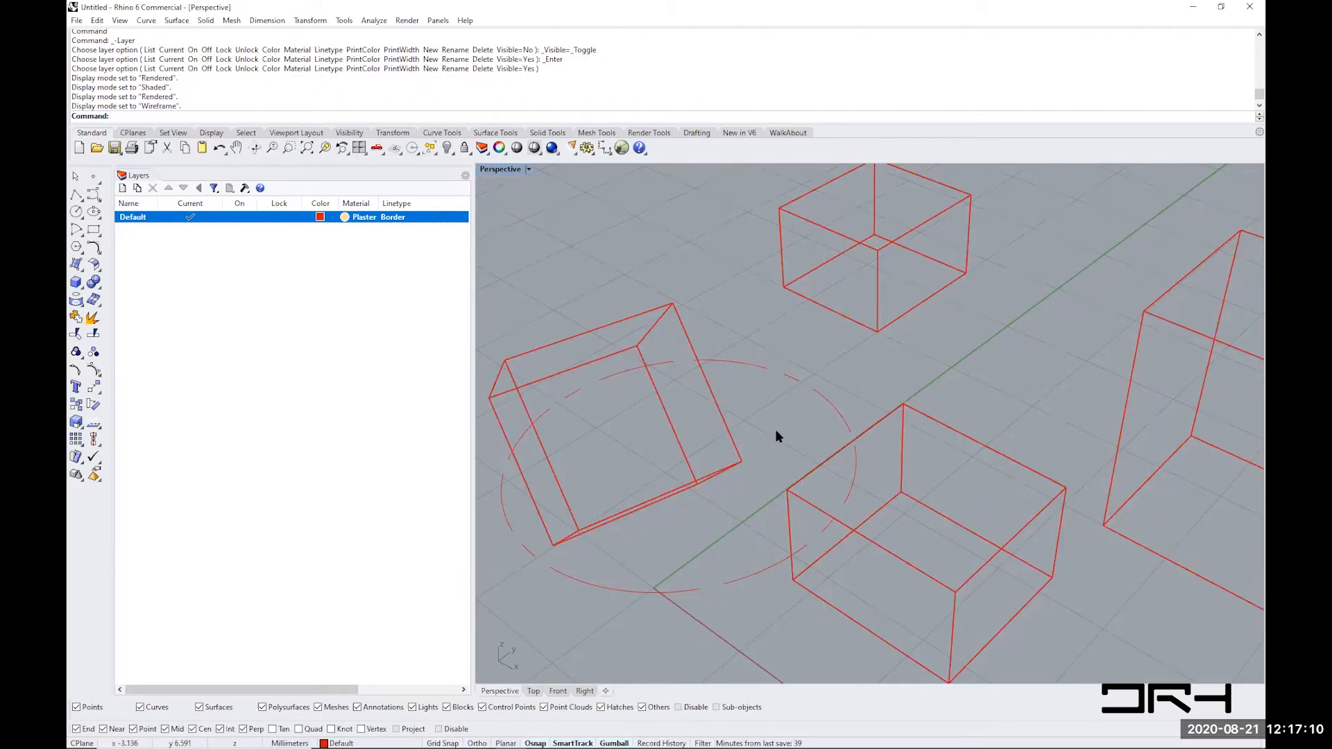
{"action": "right_click_drag", "start_coordinate": [775, 433], "coordinate": [749, 461]}
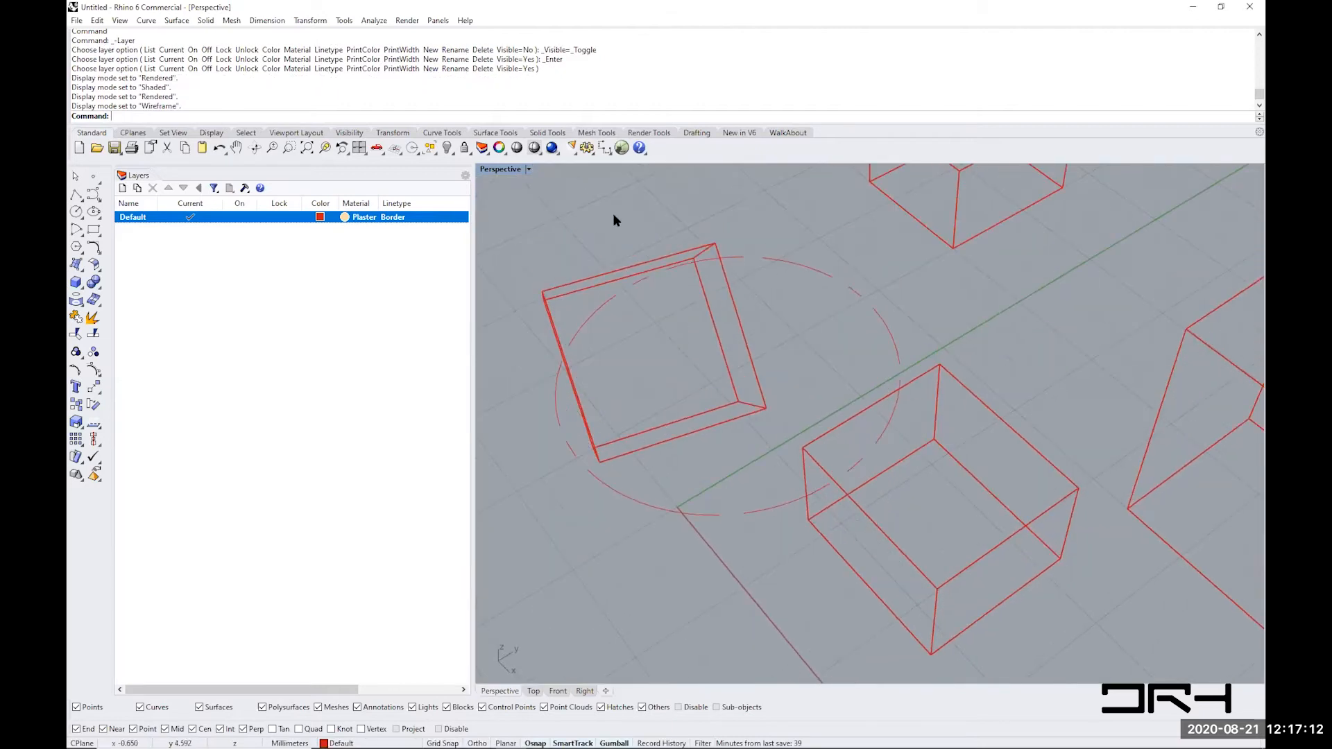
- Change the Default layer's linetype to Dashed
{"action": "left_click", "coordinate": [399, 217]}
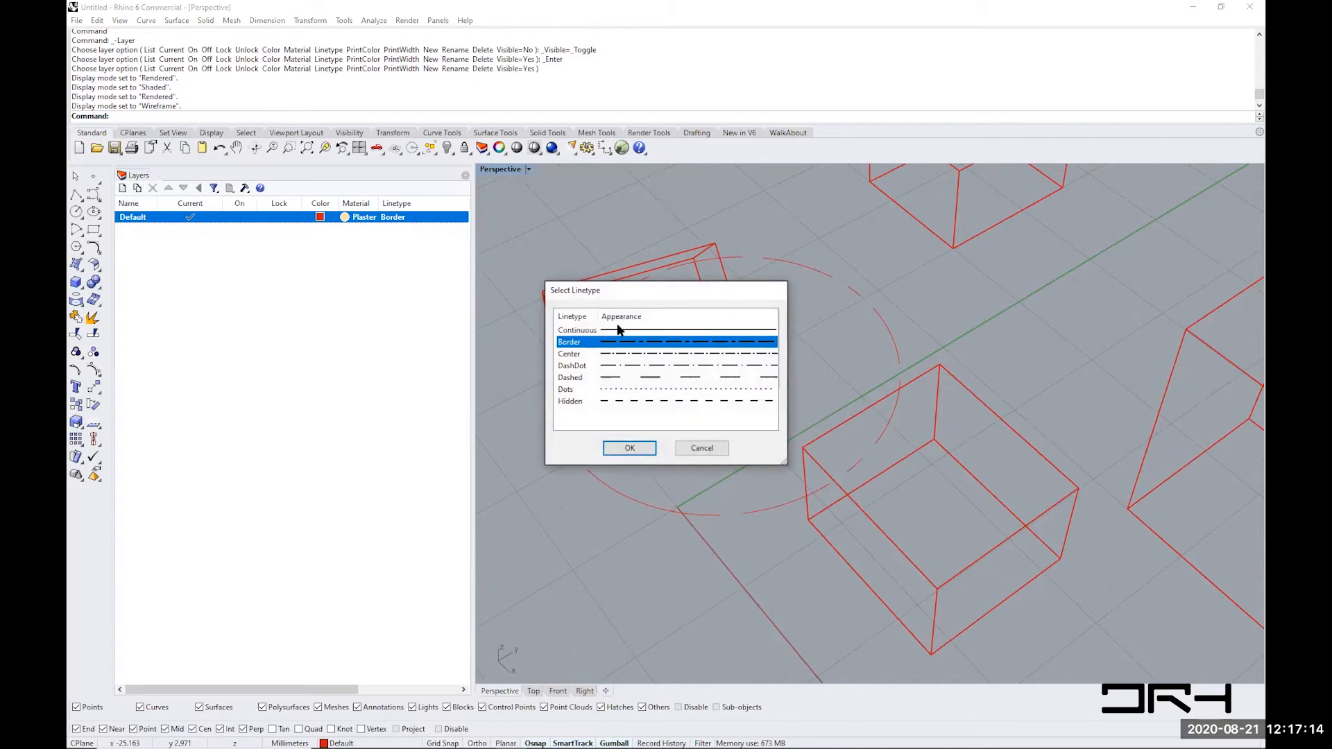
{"action": "left_click", "coordinate": [608, 379]}
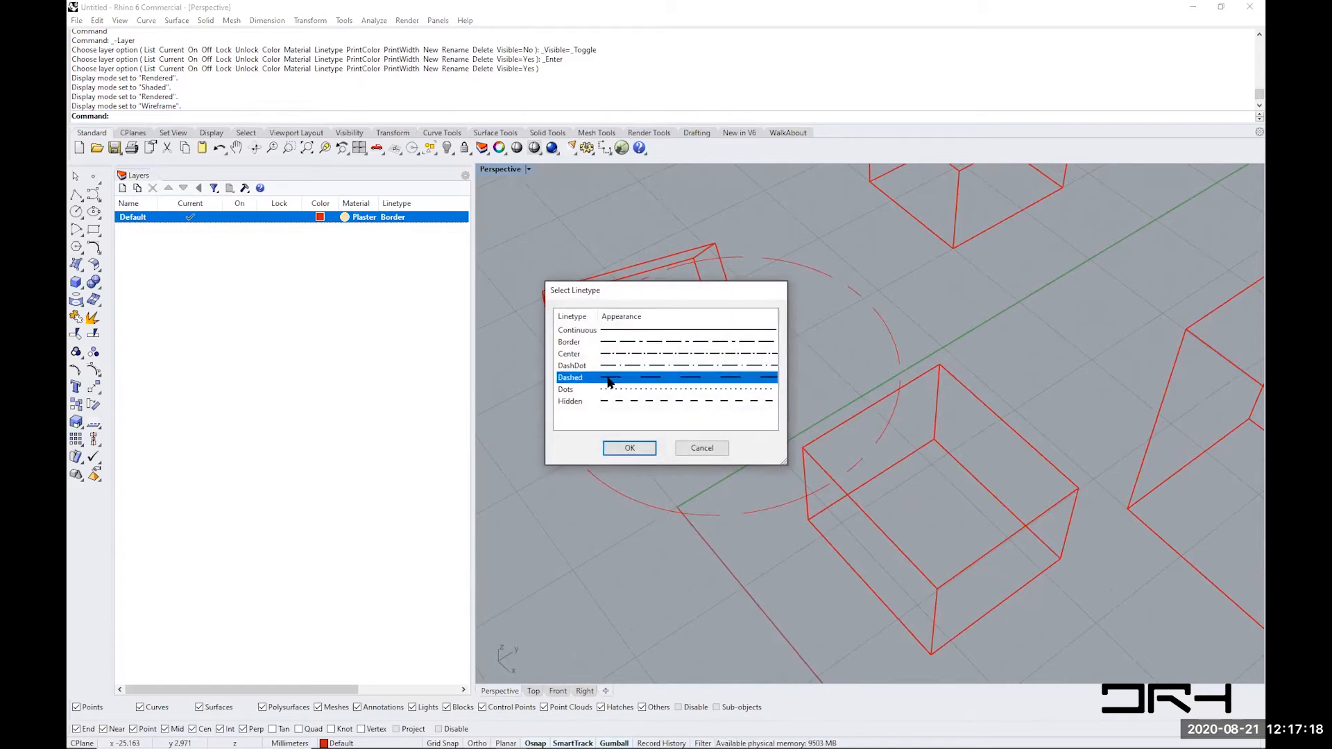
{"action": "left_click", "coordinate": [626, 448]}
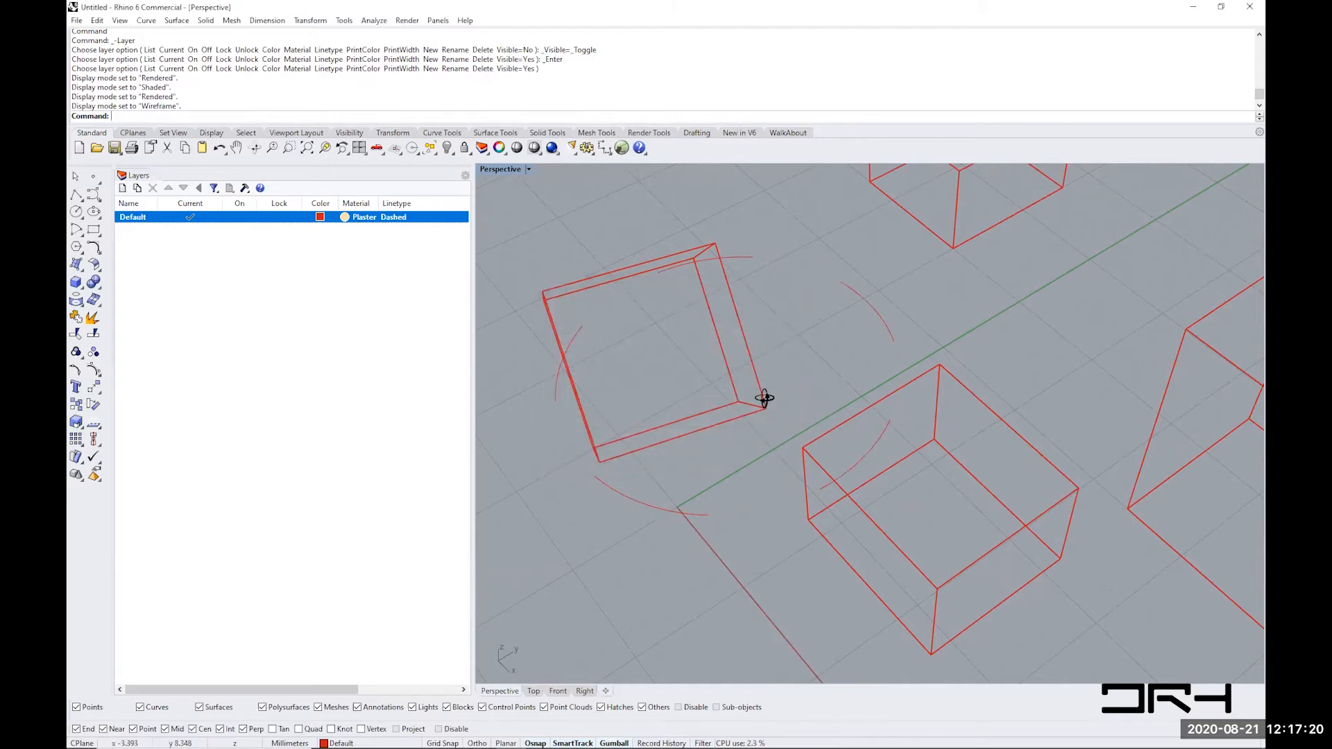
{"action": "right_click_drag", "start_coordinate": [764, 395], "coordinate": [903, 546]}
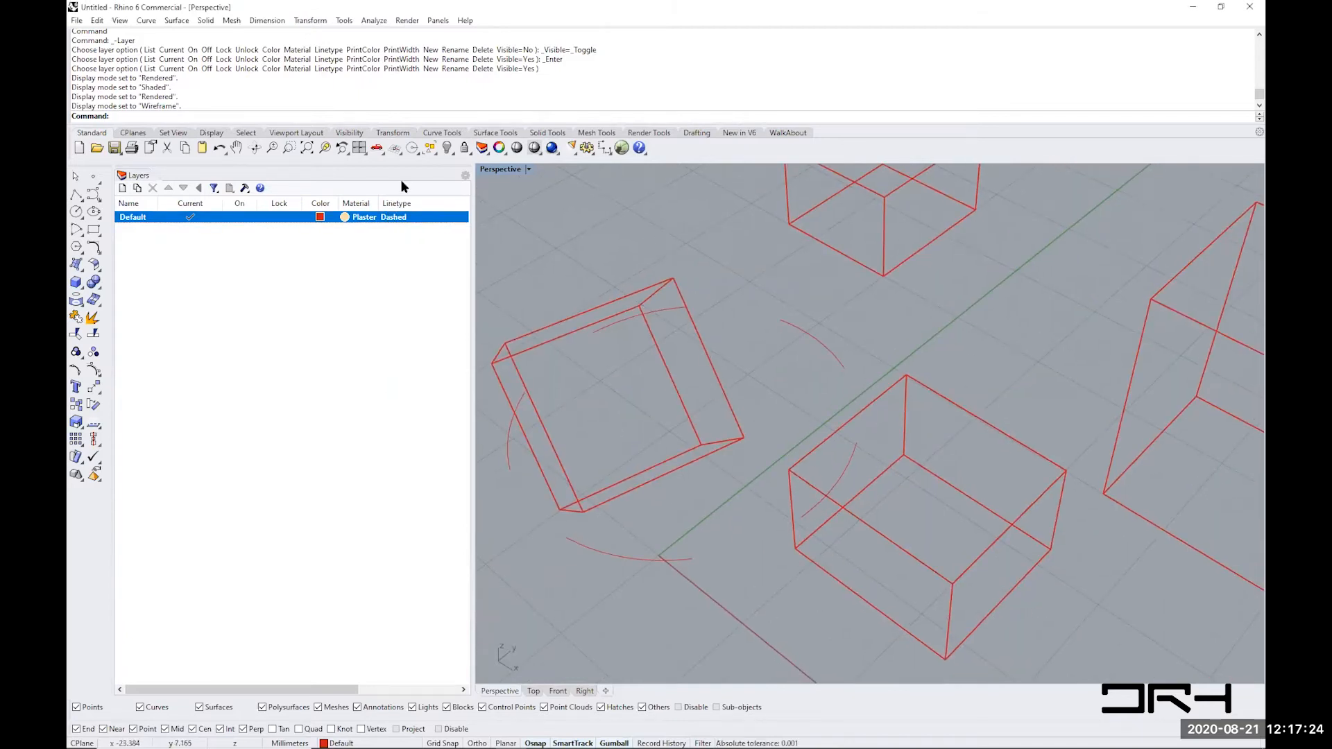
- Set the Default layer's linetype back to Continuous
{"action": "left_click", "coordinate": [397, 218]}
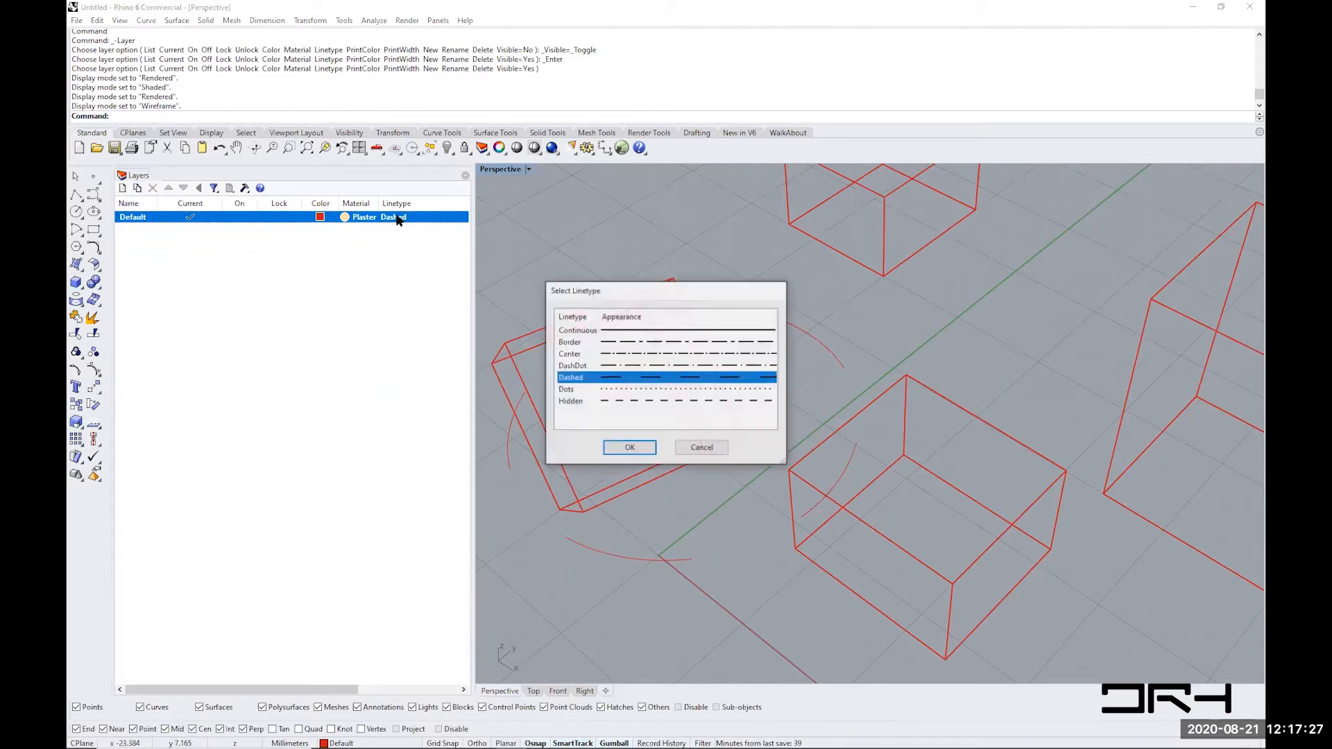
{"action": "left_click", "coordinate": [632, 332]}
{"action": "left_click", "coordinate": [628, 448]}
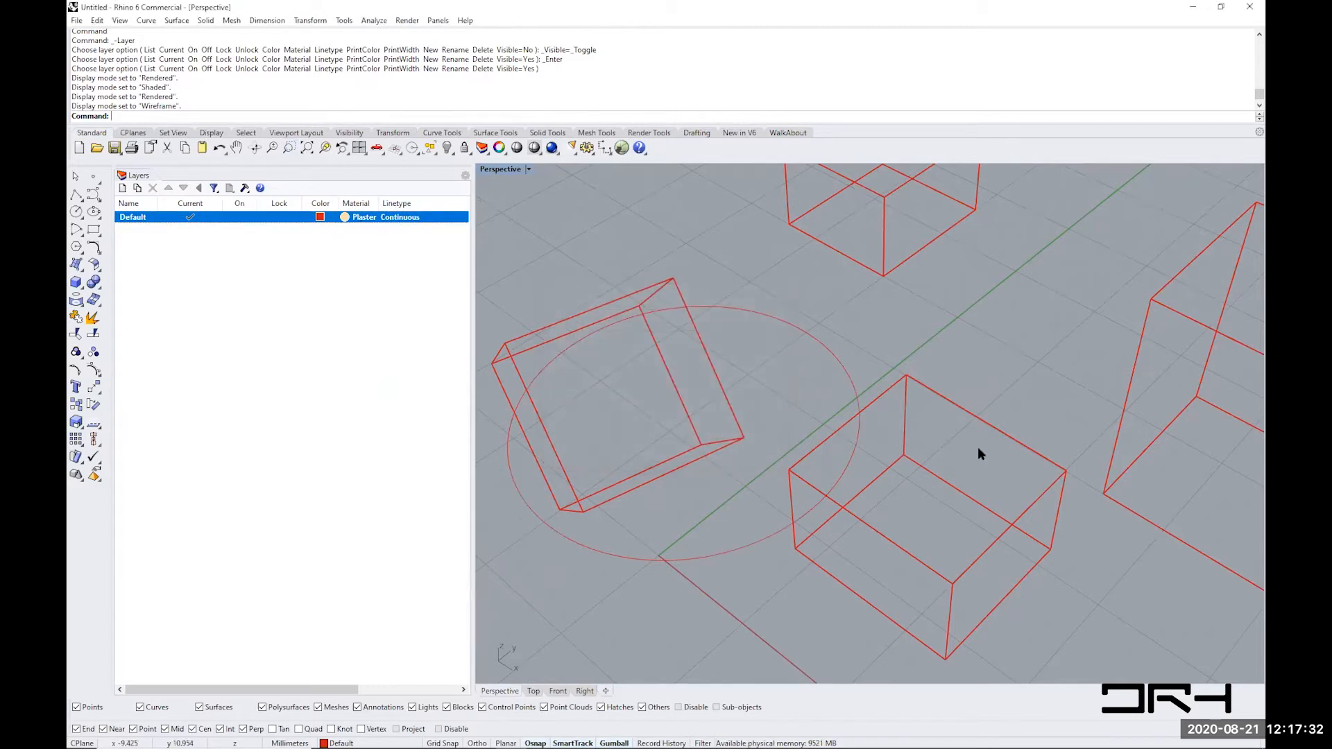
{"action": "right_click_drag", "start_coordinate": [898, 472], "coordinate": [892, 454]}
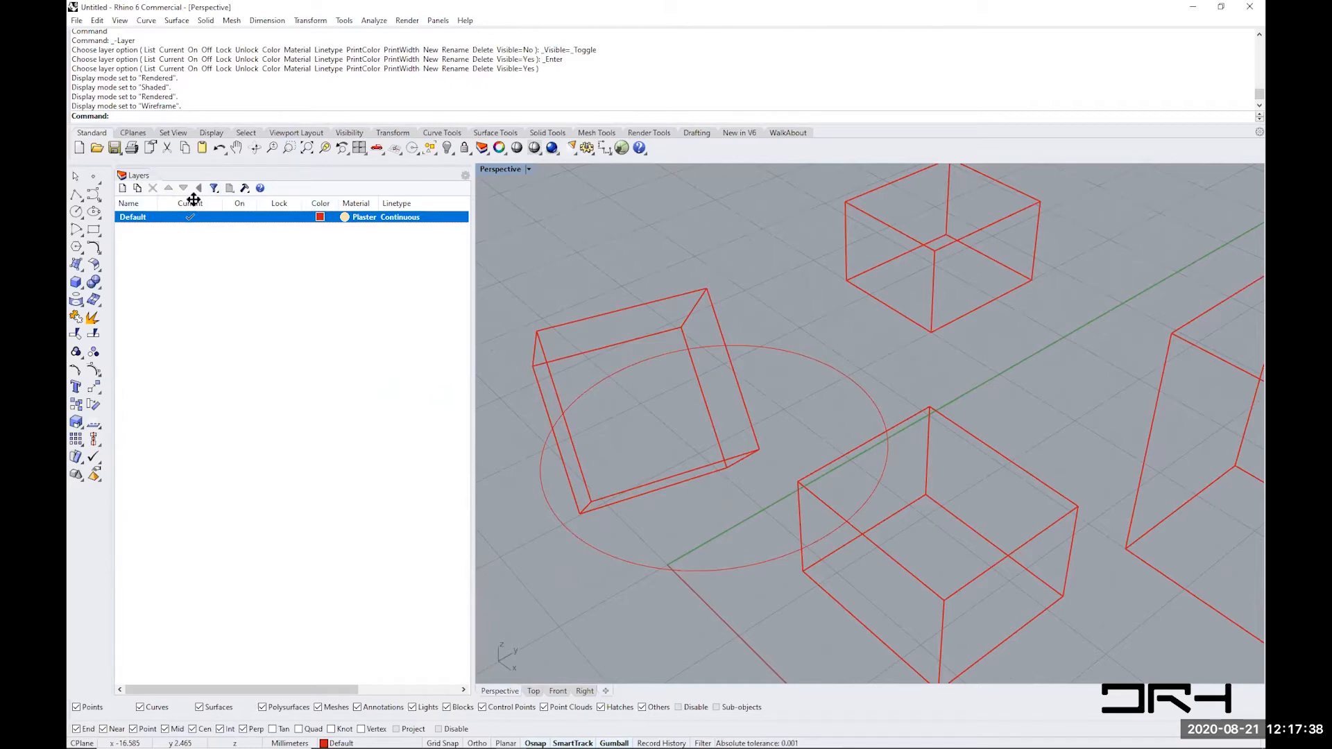
- Add a new layer below Default, keeping its suggested name, and make it the current layer
{"action": "left_click", "coordinate": [122, 189]}
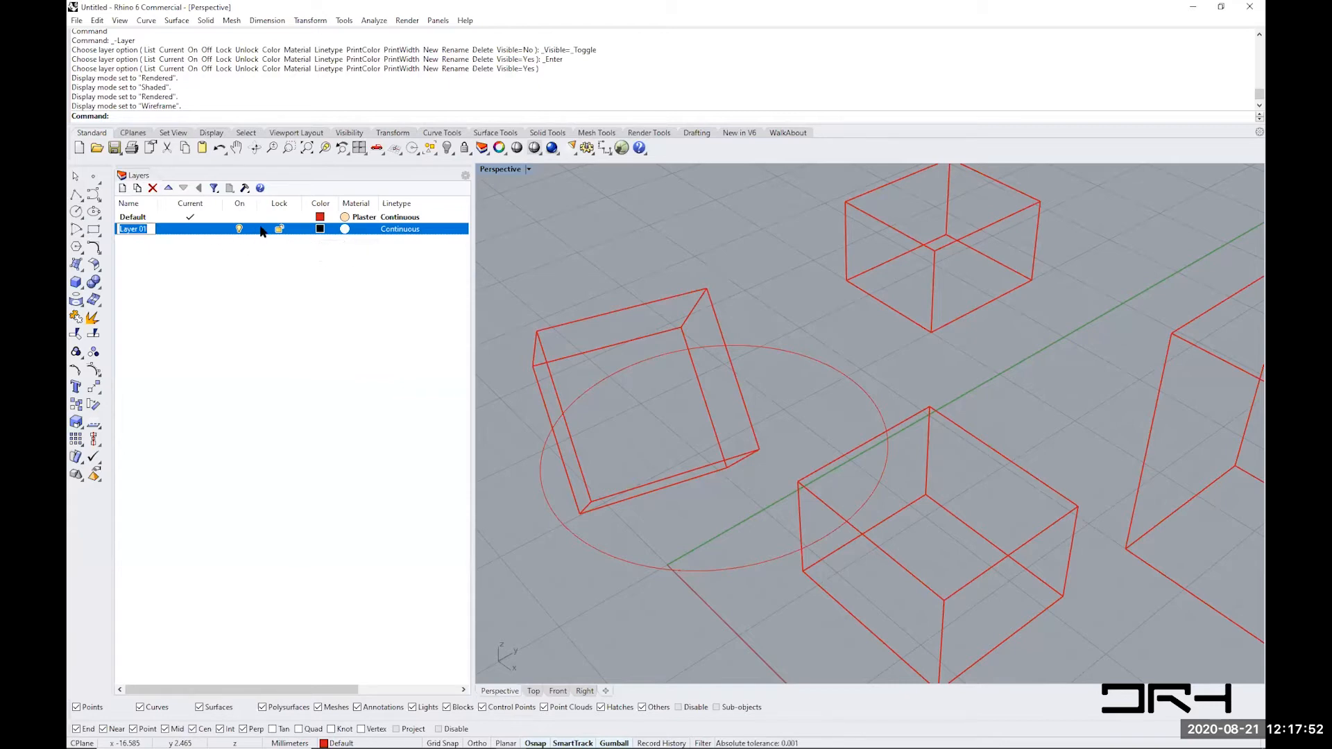
{"action": "left_click", "coordinate": [239, 229]}
{"action": "left_click", "coordinate": [239, 230]}
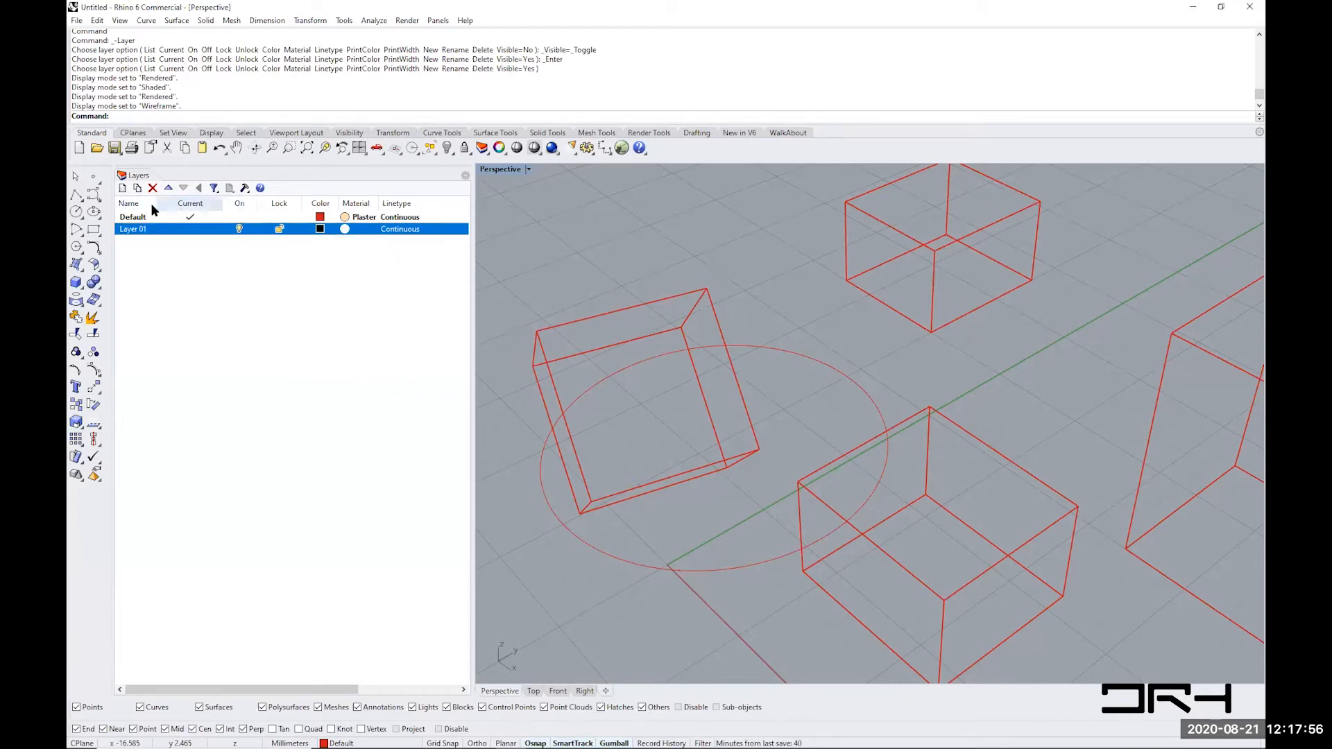
{"action": "left_click", "coordinate": [280, 230]}
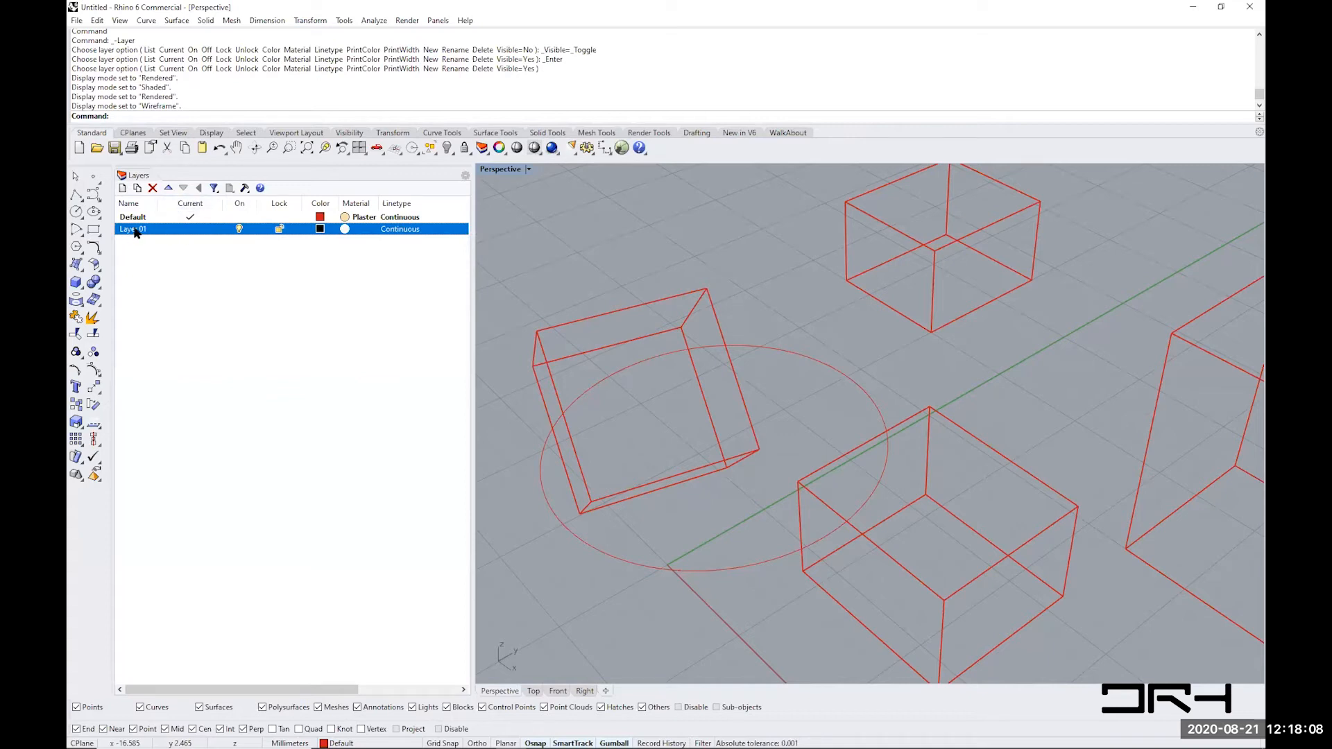
{"action": "left_click", "coordinate": [188, 231]}
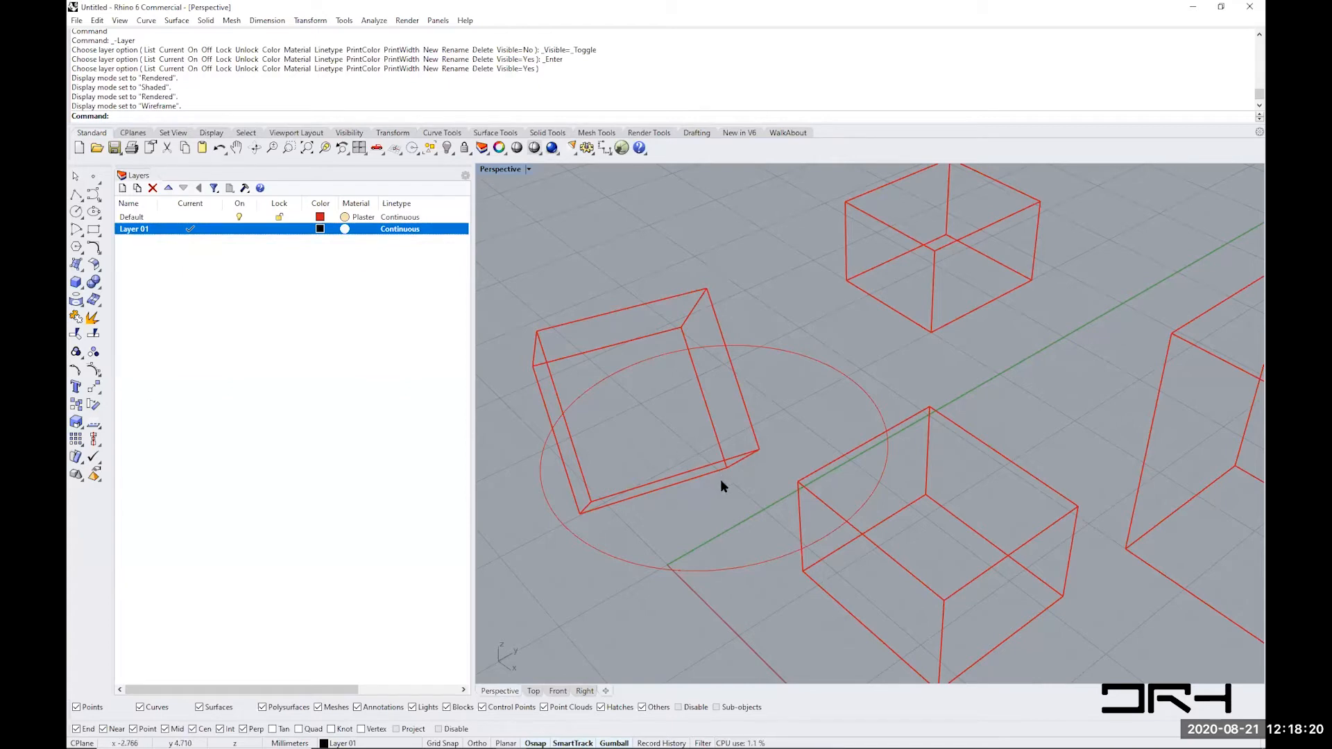
- Draw a narrow upright box on the new layer, between the tilted box and the rear box
{"action": "key", "text": "Return"}
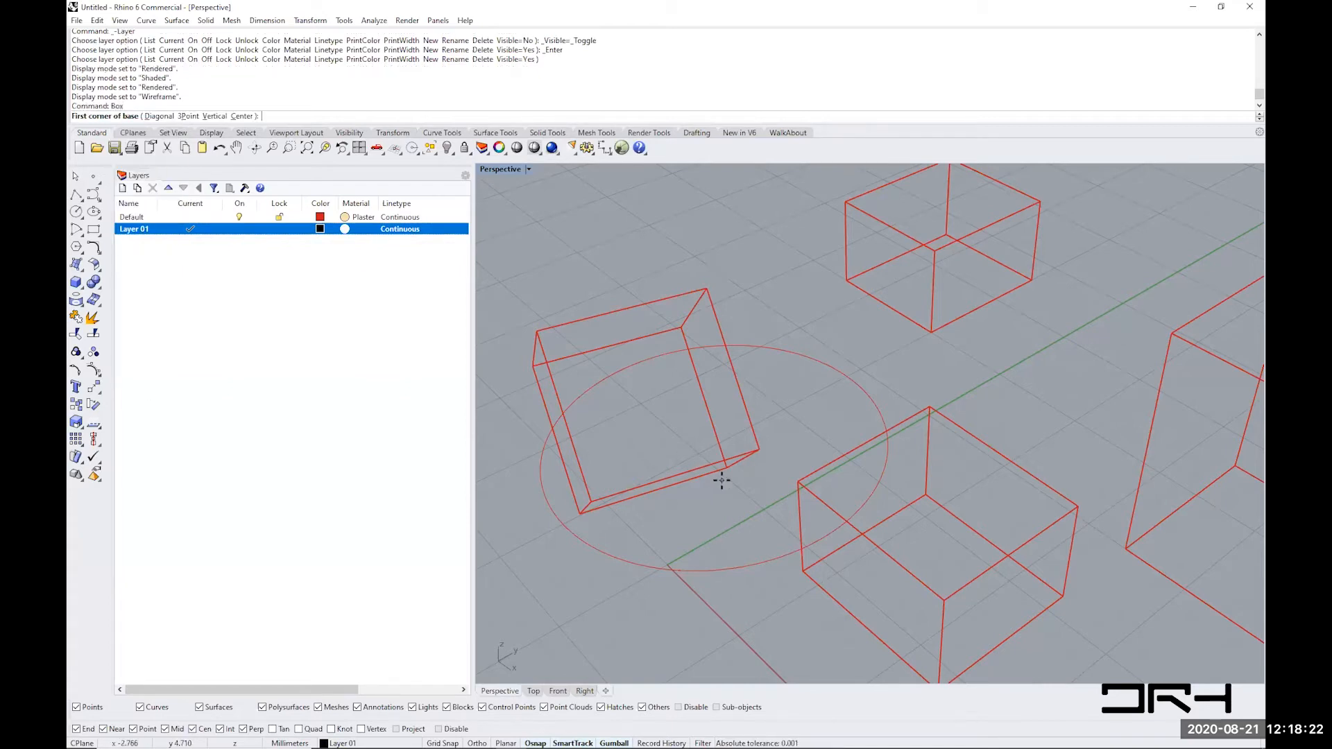
{"action": "left_click", "coordinate": [881, 351]}
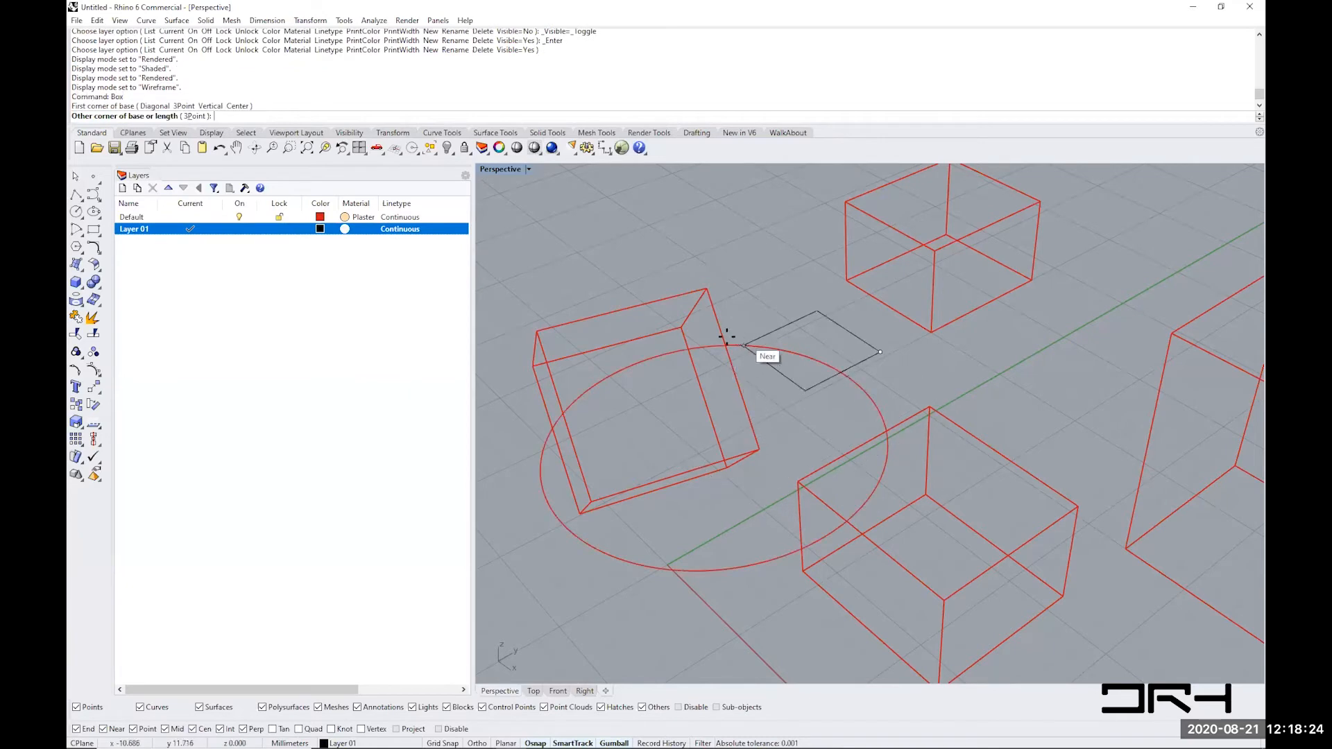
{"action": "left_click", "coordinate": [753, 318]}
{"action": "left_click", "coordinate": [706, 222]}
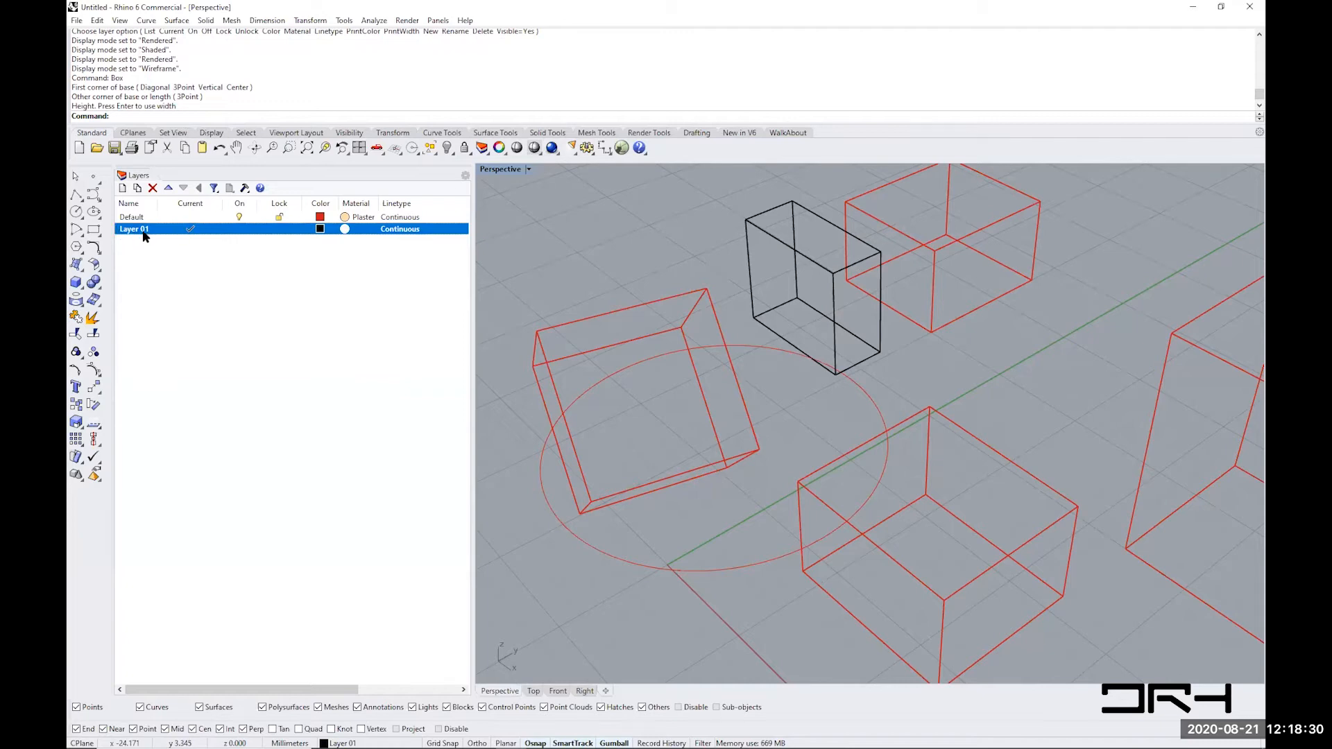
- Toggle the Default layer's visibility off and on twice, leaving the layer turned on
{"action": "left_click", "coordinate": [239, 218]}
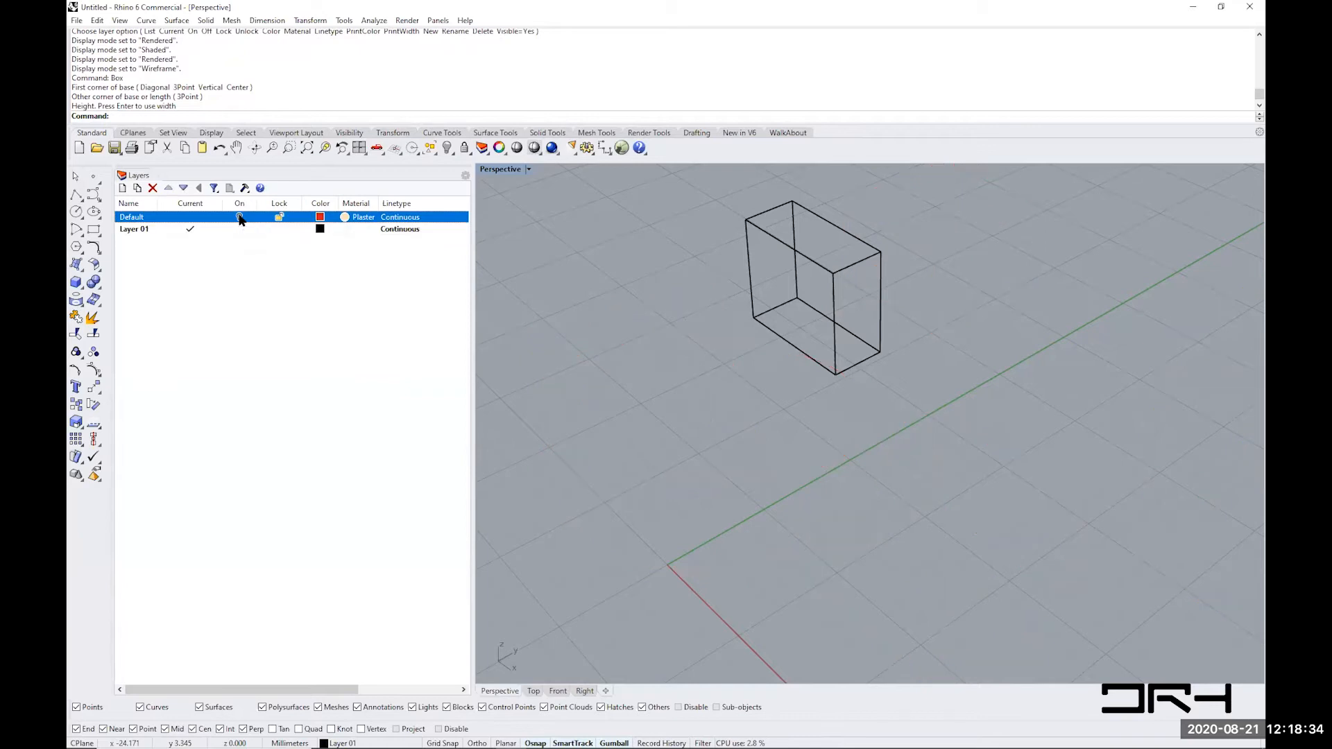
{"action": "left_click", "coordinate": [239, 218]}
{"action": "left_click", "coordinate": [240, 218]}
{"action": "left_click", "coordinate": [239, 218]}
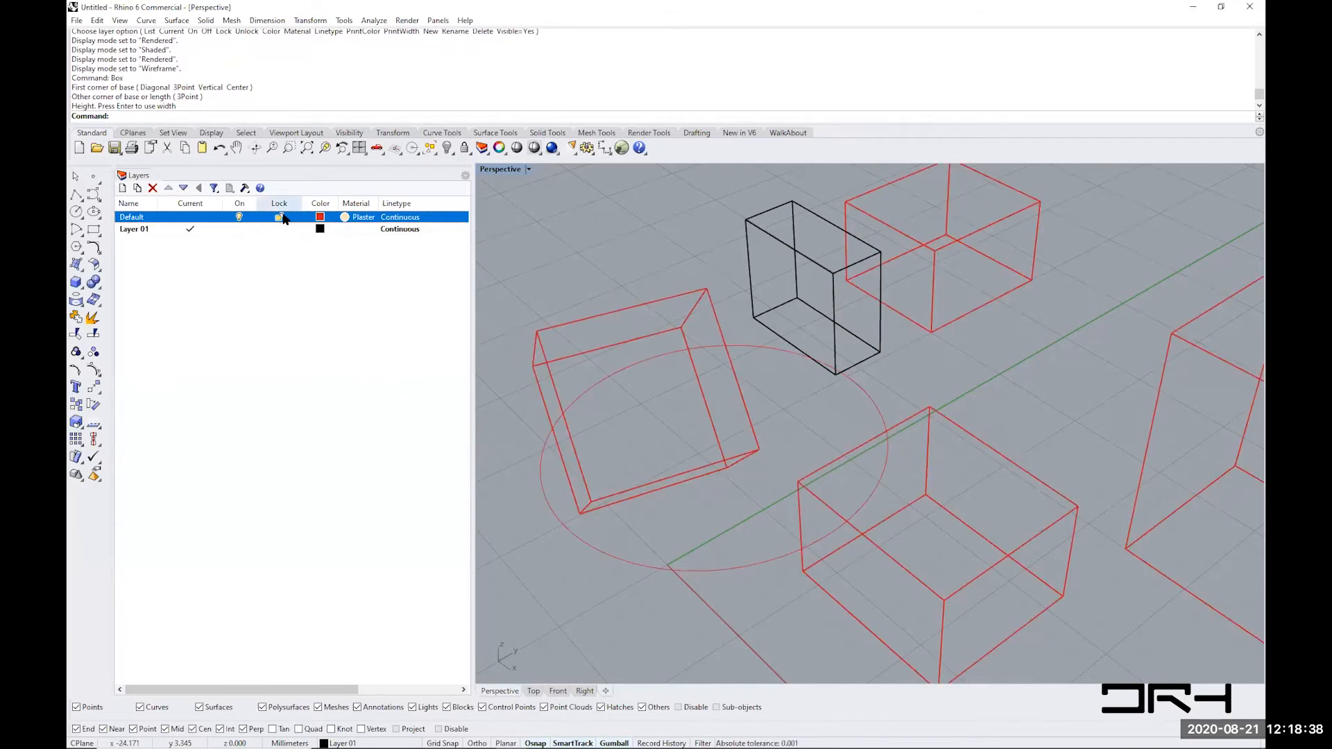
- Lock the Default layer and select the new layer beneath it in the layer list
{"action": "left_click", "coordinate": [279, 217]}
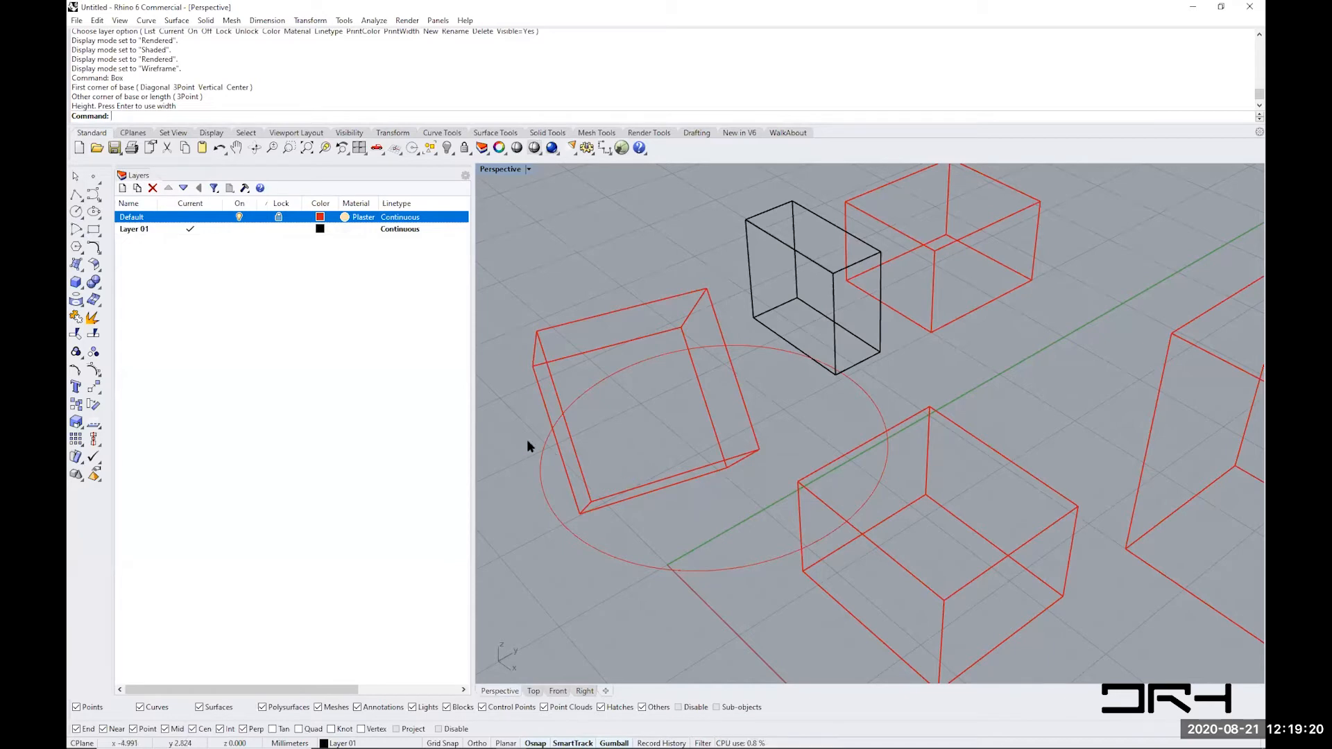
{"action": "left_click", "coordinate": [132, 228]}
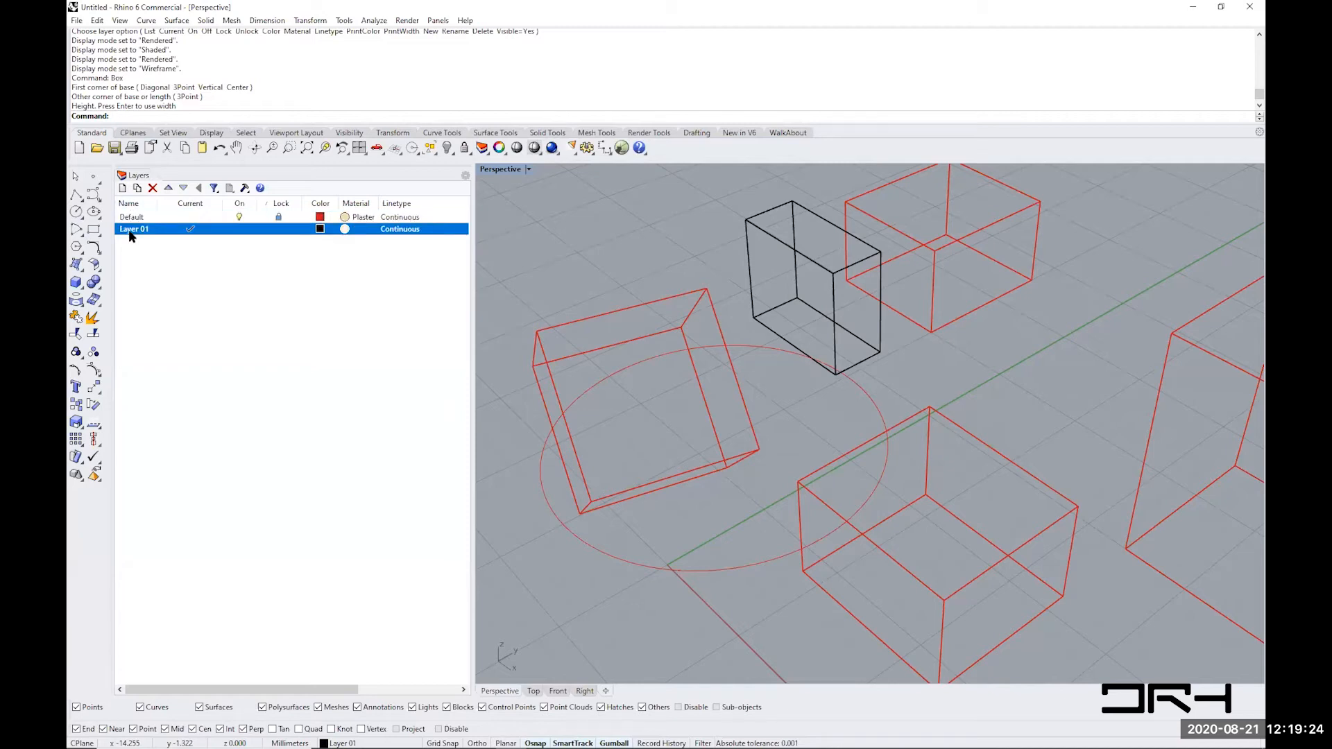
- Add a sublayer beneath Layer 01, keeping its suggested name, and make Default the current layer
{"action": "left_click", "coordinate": [138, 189]}
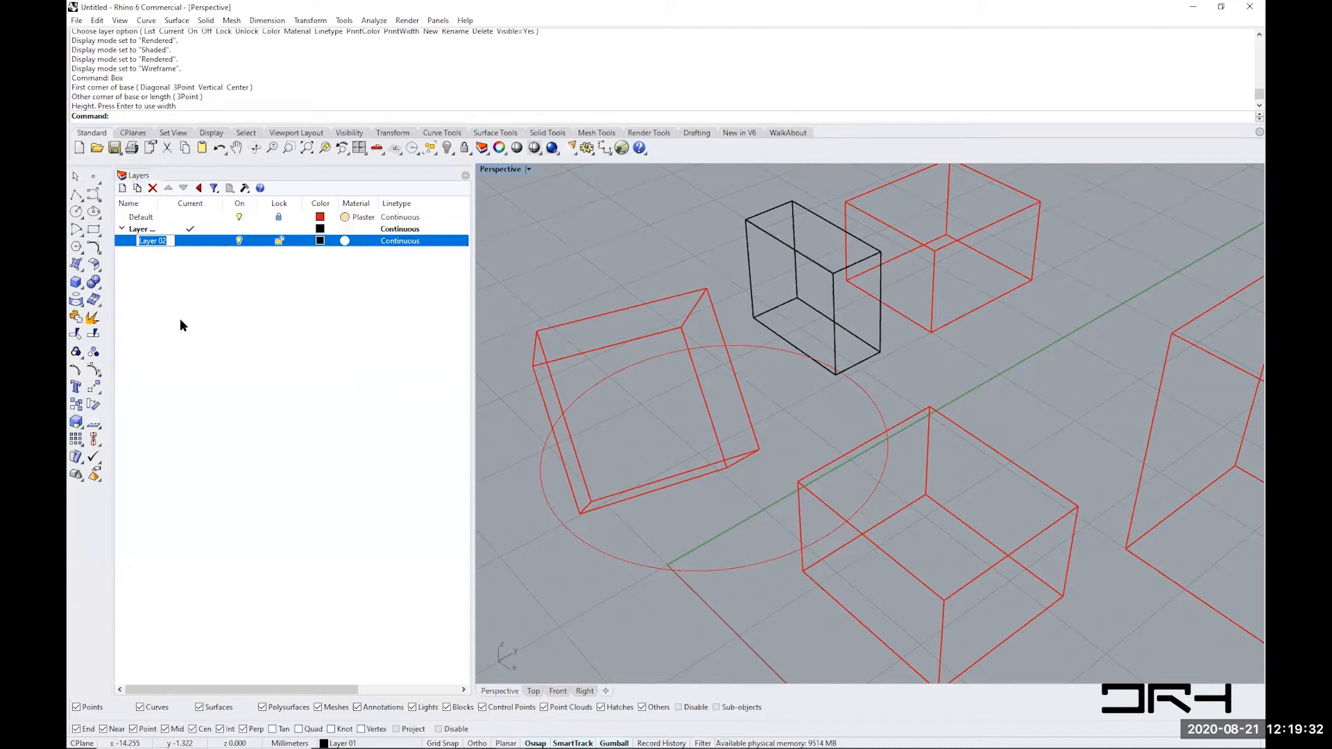
{"action": "left_click", "coordinate": [165, 285]}
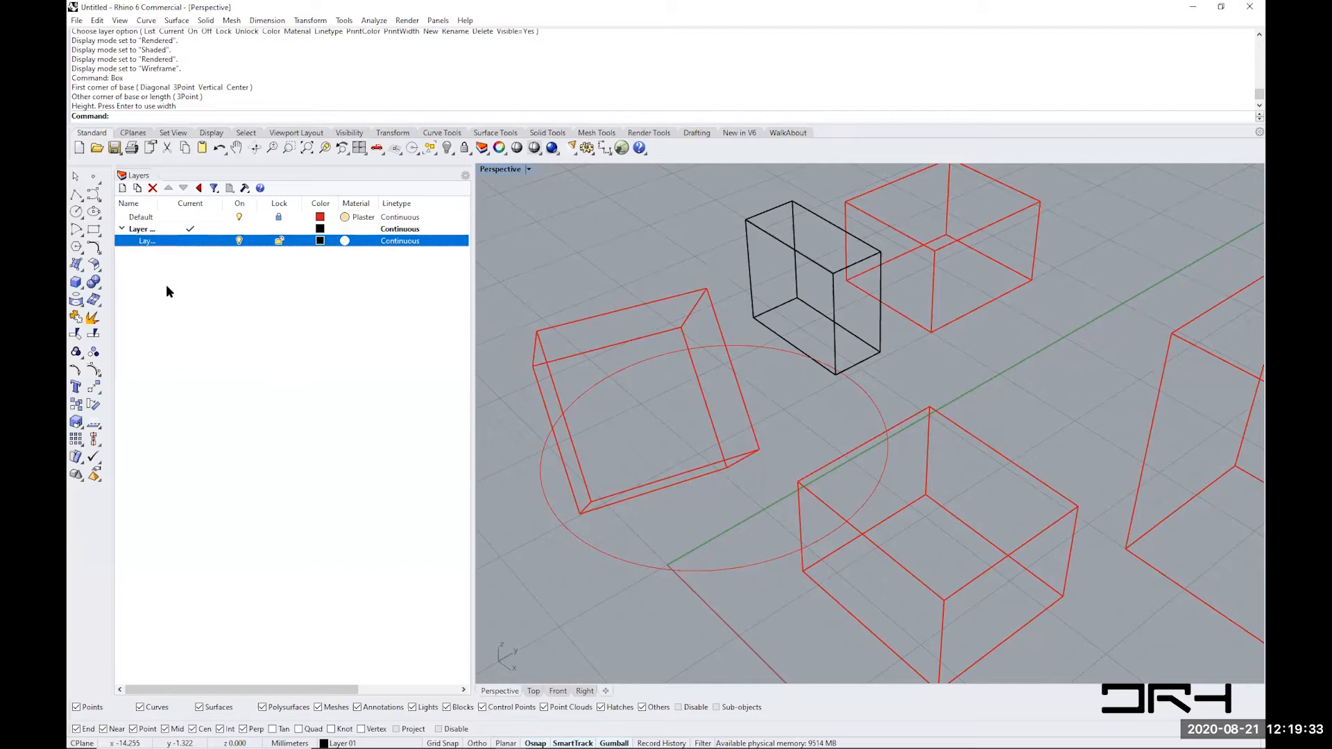
{"action": "left_click", "coordinate": [193, 219]}
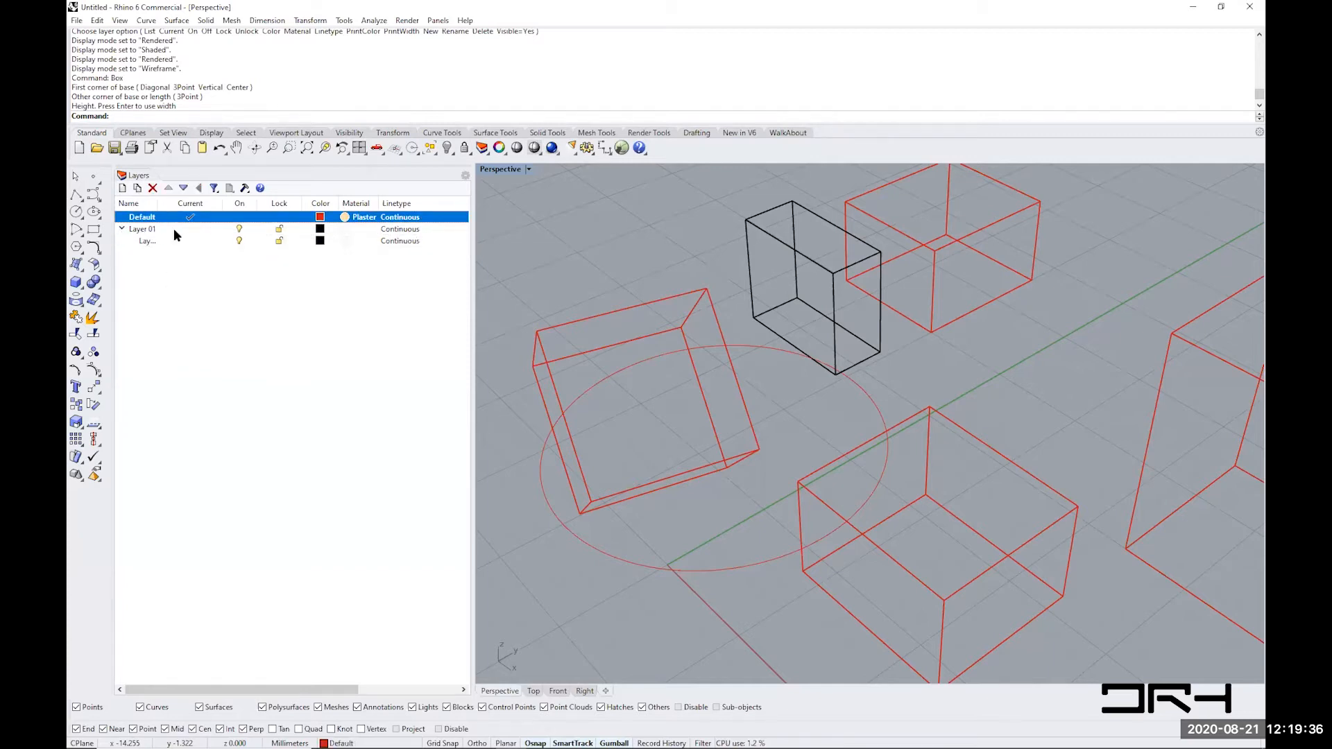
- Toggle Layer 01's visibility off and on, and collapse and expand its sublayer branch
{"action": "left_click", "coordinate": [239, 230]}
{"action": "left_click", "coordinate": [239, 229]}
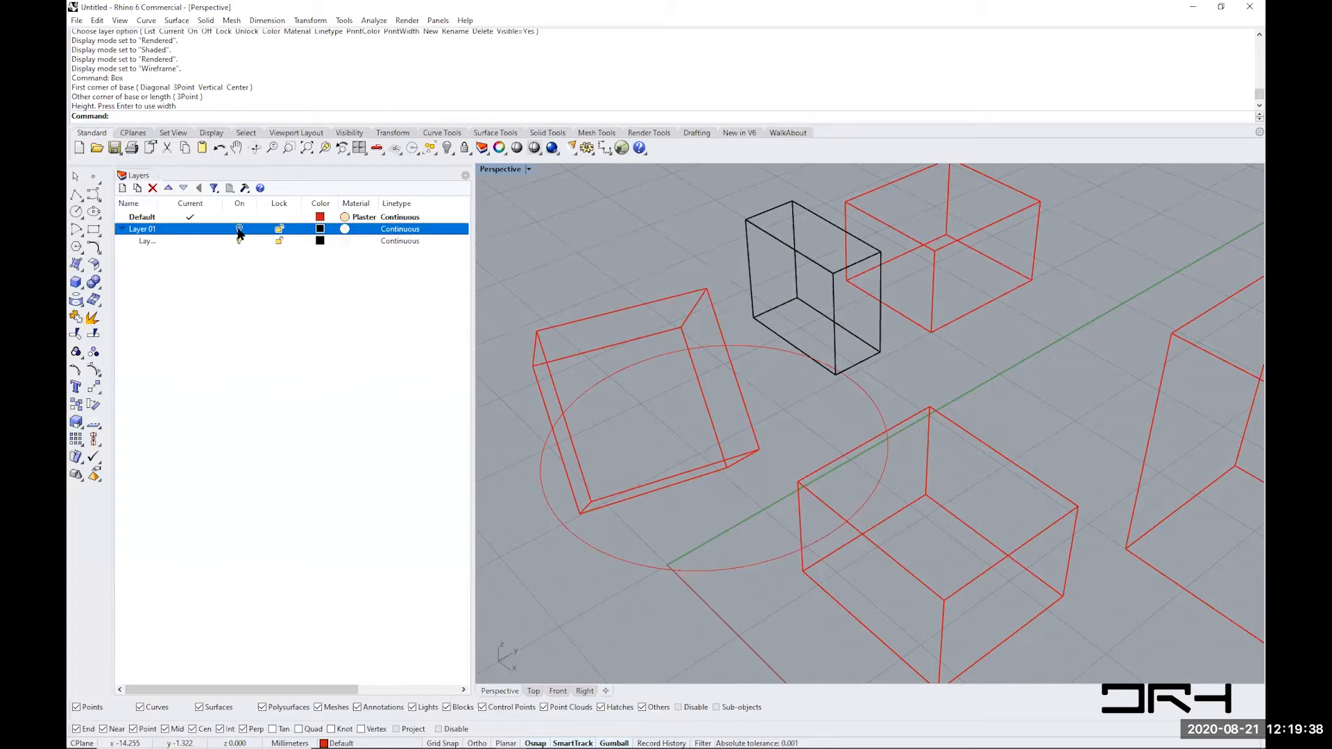
{"action": "left_click", "coordinate": [122, 229]}
{"action": "left_click", "coordinate": [122, 229]}
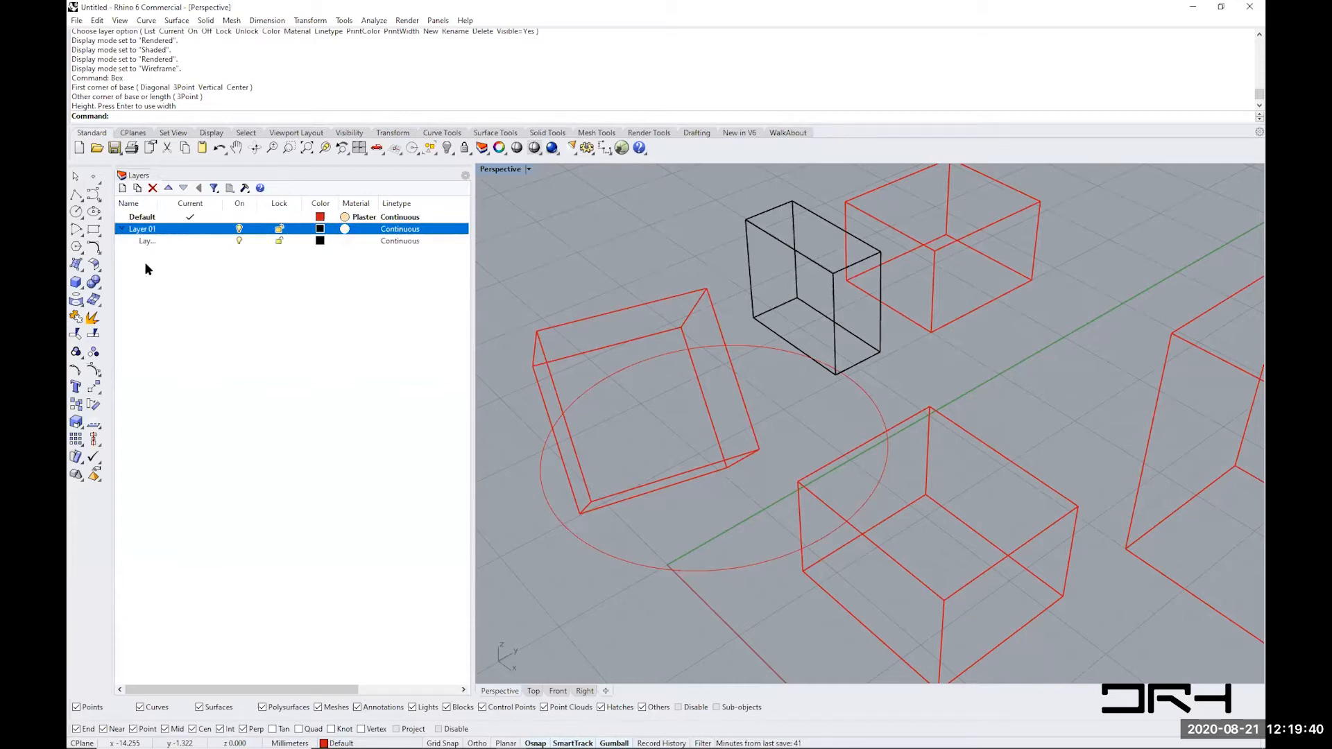
- Widen the layer list's Name column and narrow the other columns until Print Width fits in view
{"action": "left_click_drag", "start_coordinate": [158, 203], "coordinate": [179, 203]}
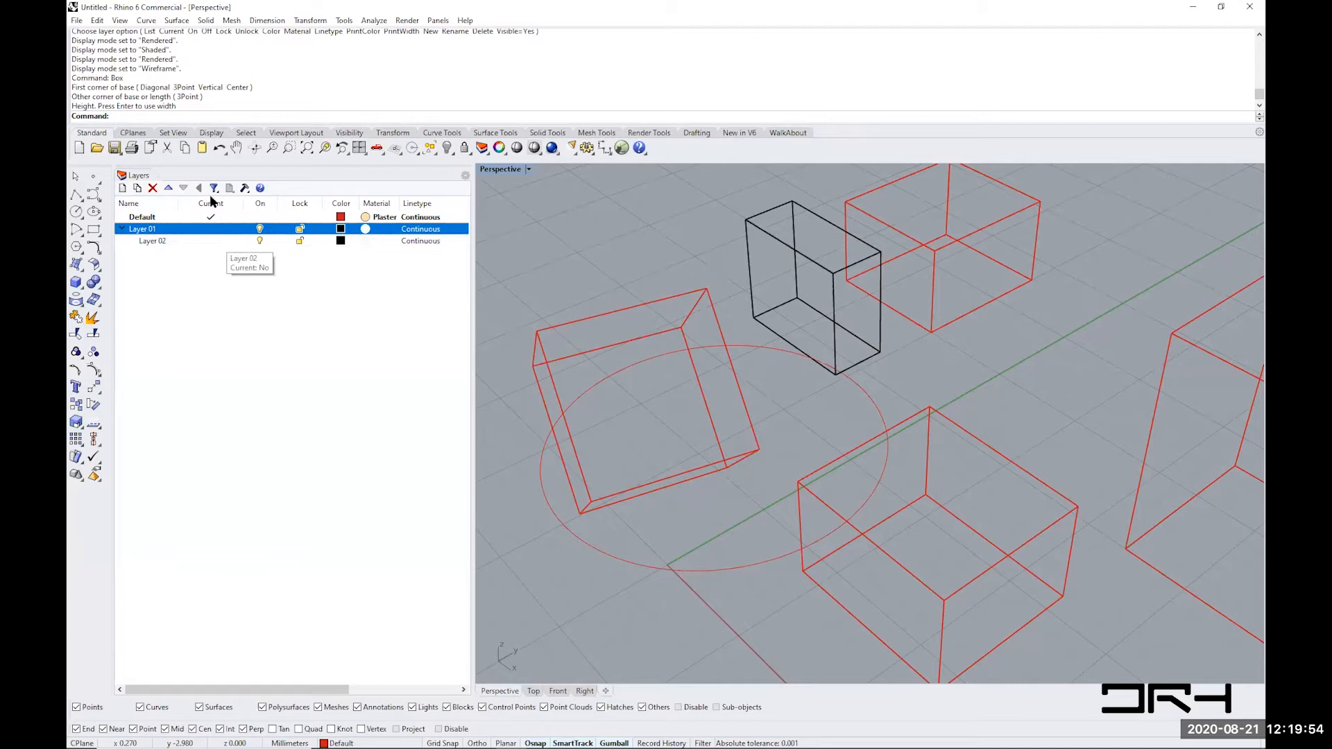
{"action": "left_click_drag", "start_coordinate": [178, 205], "coordinate": [271, 202]}
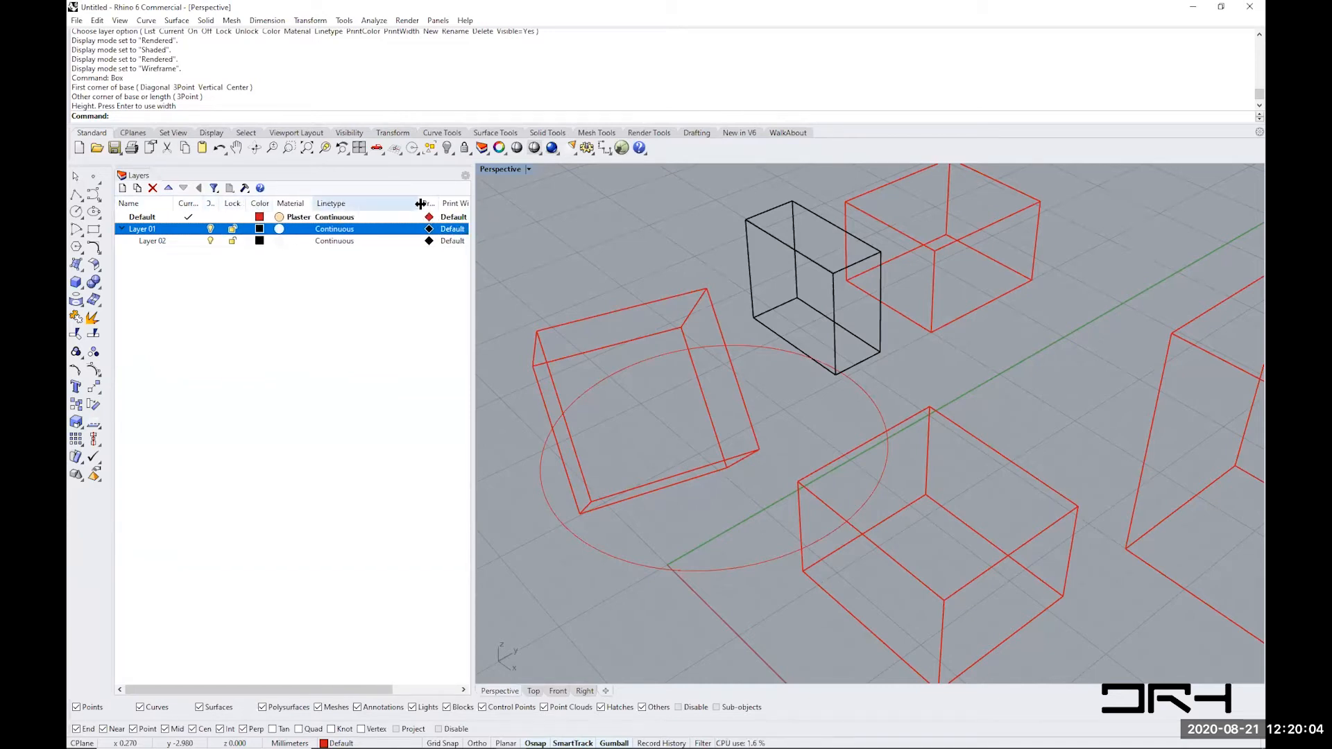
{"action": "mouse_move", "coordinate": [420, 203]}
{"action": "left_mouse_down"}
{"action": "mouse_move", "coordinate": [365, 203]}
{"action": "mouse_move", "coordinate": [400, 204]}
{"action": "left_mouse_up"}
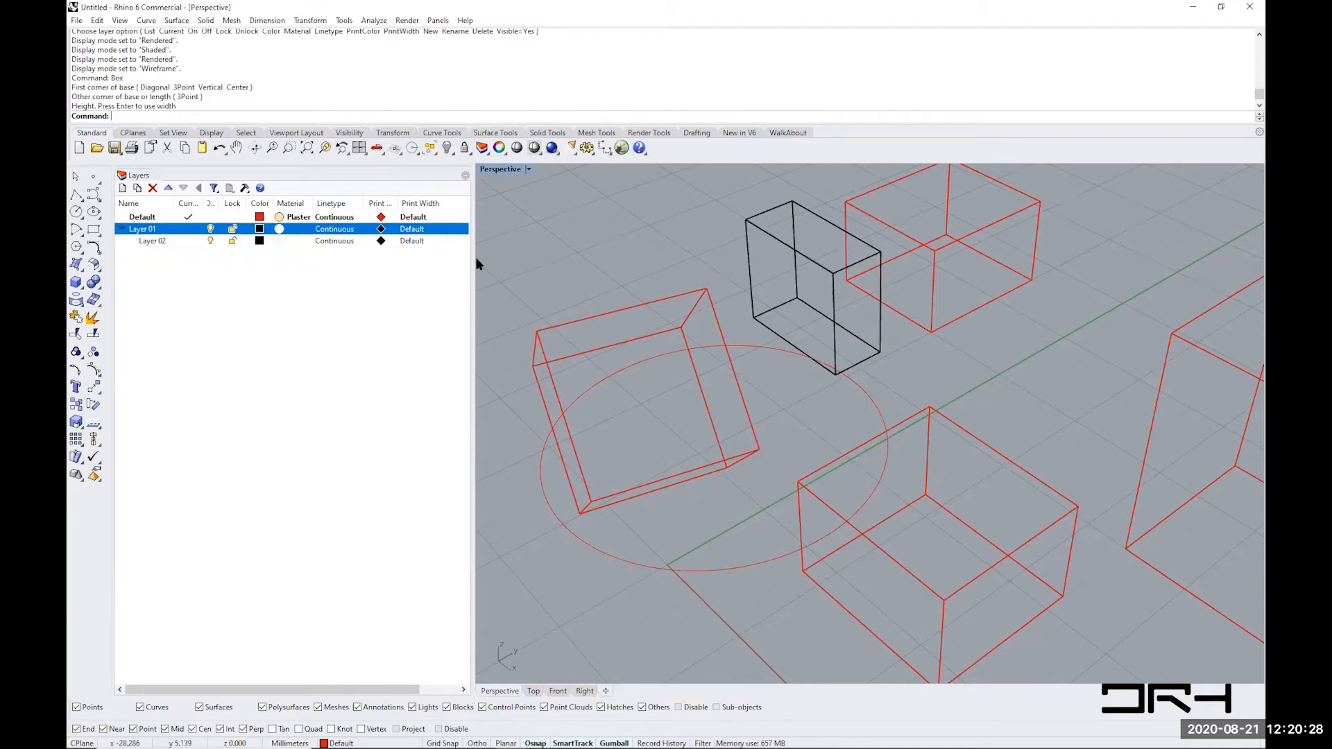
- Add the Properties panel to the same docked group as the Layers panel
{"action": "right_click", "coordinate": [174, 168]}
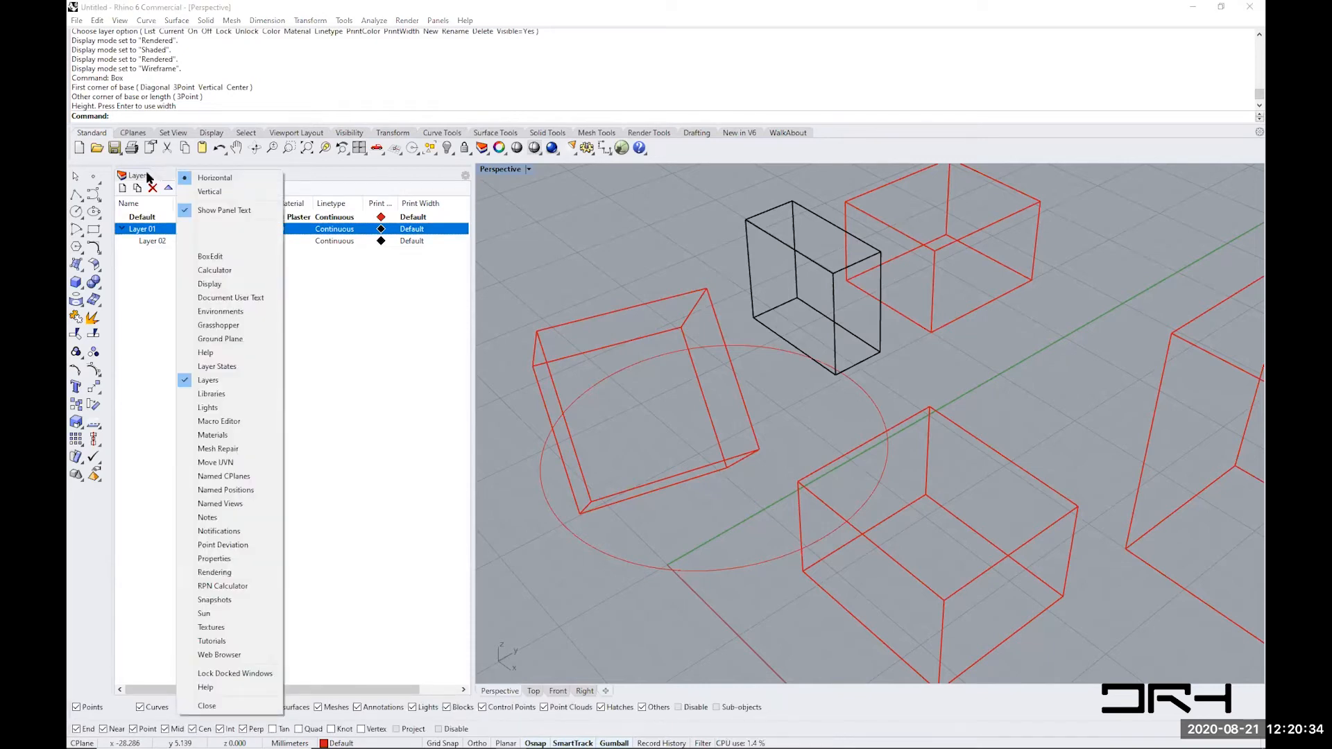
{"action": "left_click", "coordinate": [160, 167]}
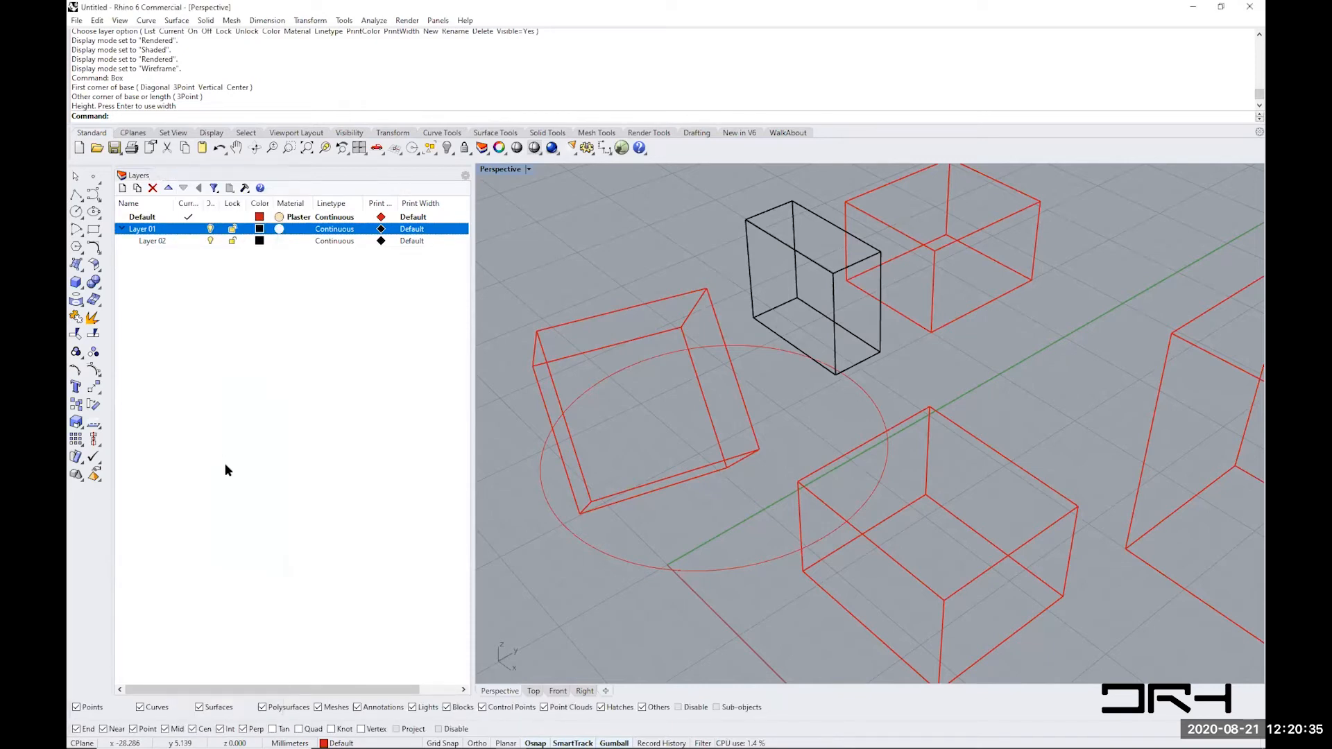
{"action": "right_click", "coordinate": [309, 179]}
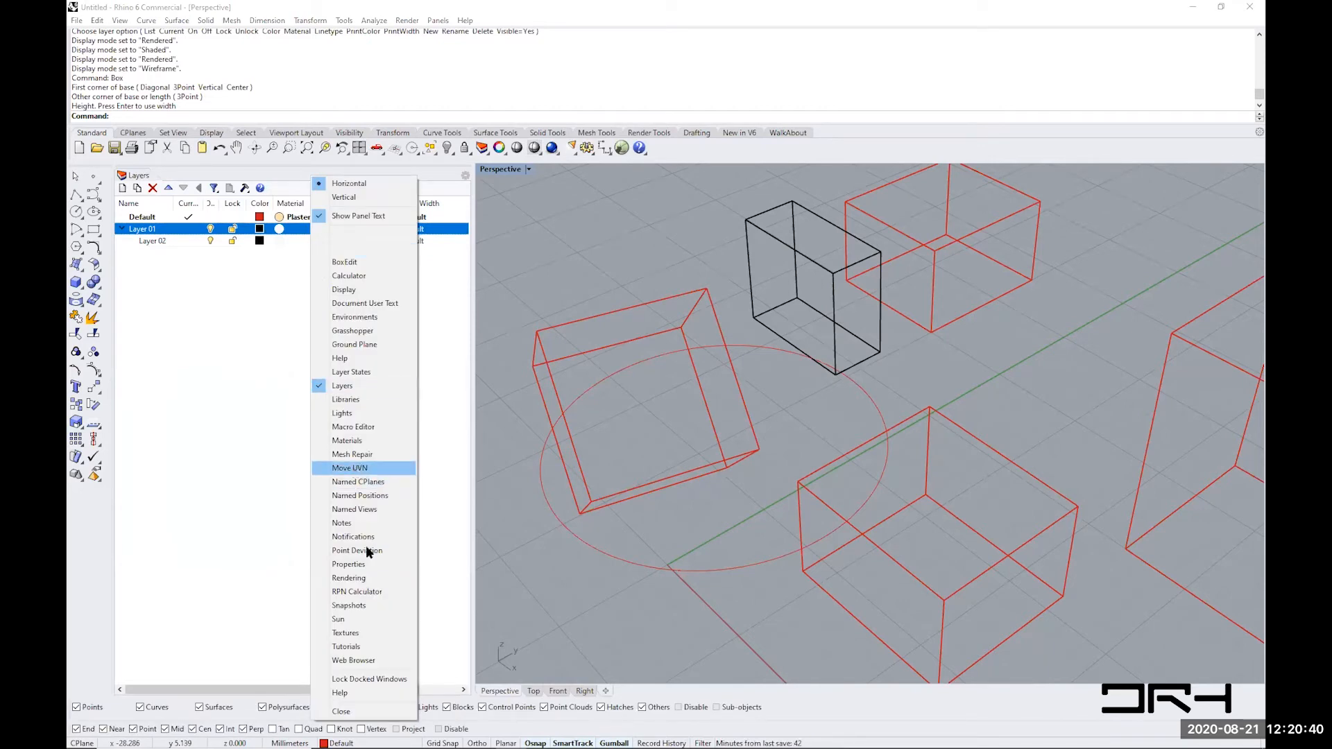
{"action": "left_click", "coordinate": [365, 566]}
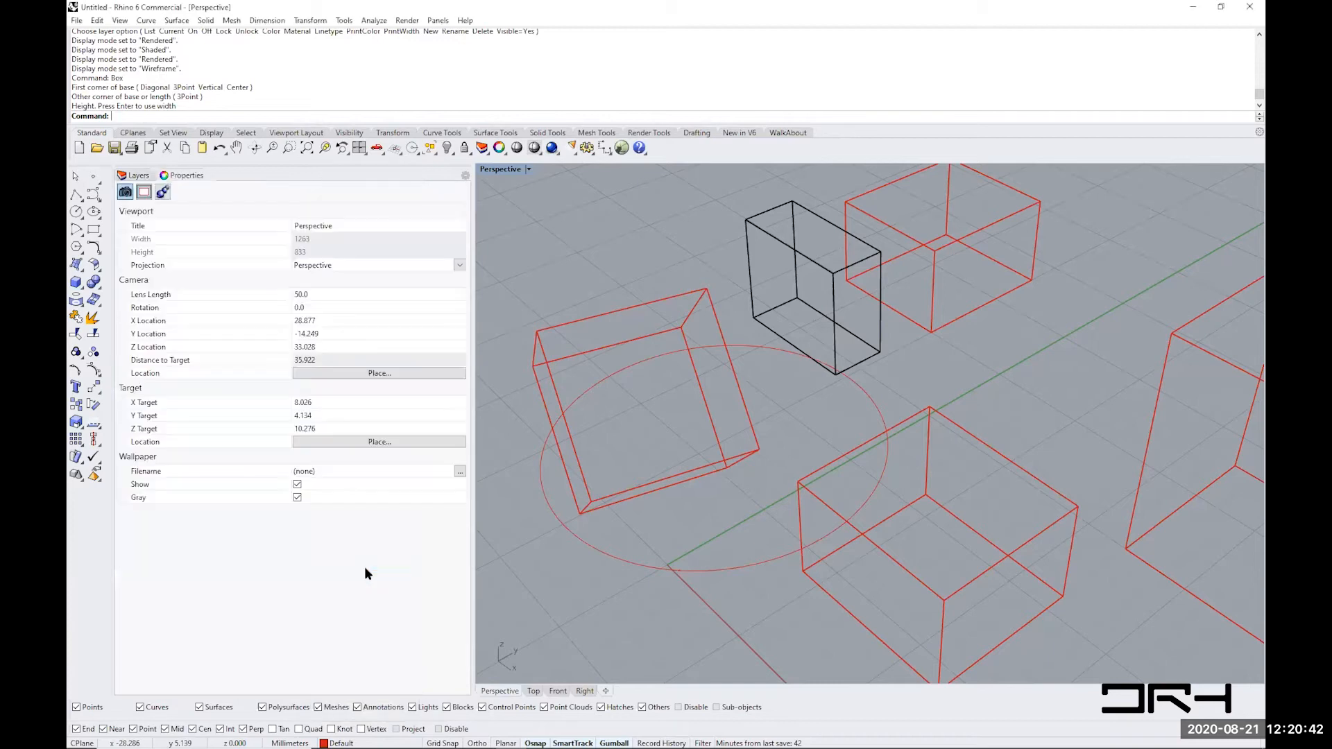
- Detach the Properties panel from the Layers group, dock it below Layers, and enlarge its share of the height
{"action": "left_click_drag", "start_coordinate": [180, 175], "coordinate": [744, 301]}
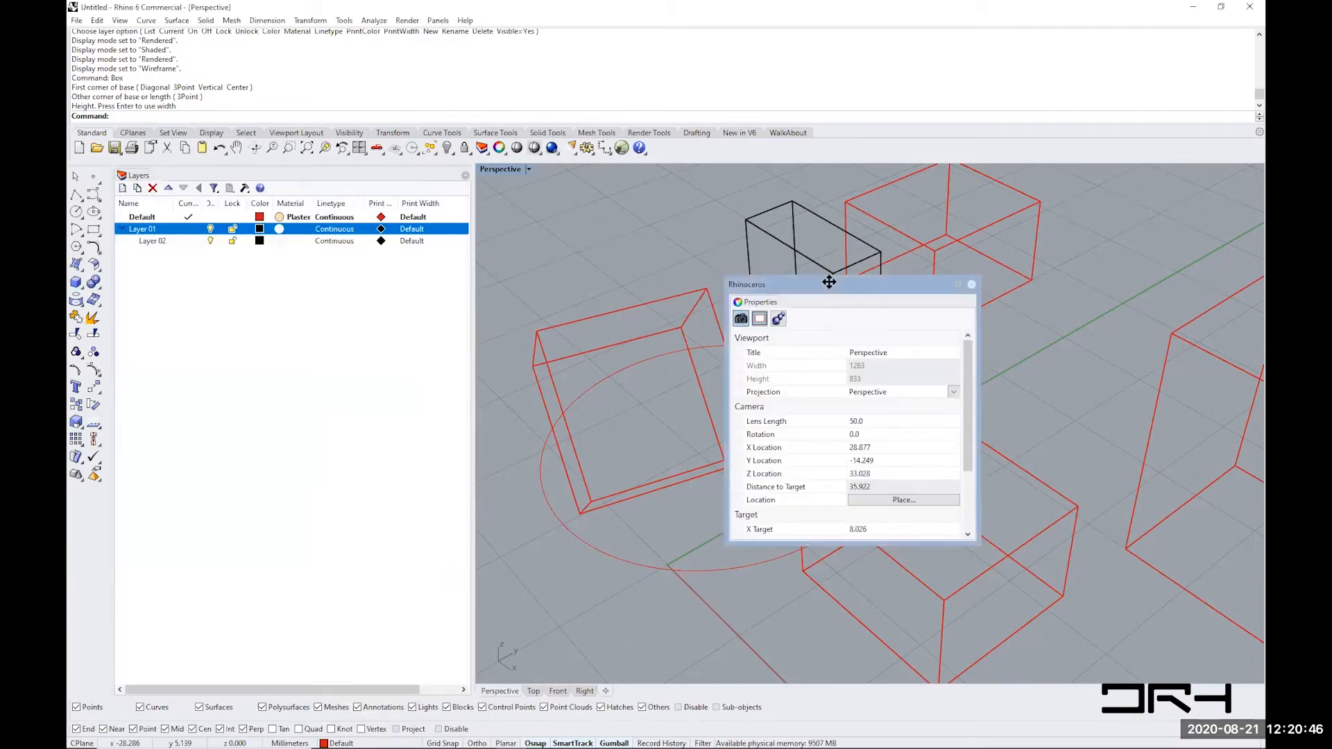
{"action": "left_click_drag", "start_coordinate": [824, 283], "coordinate": [297, 627]}
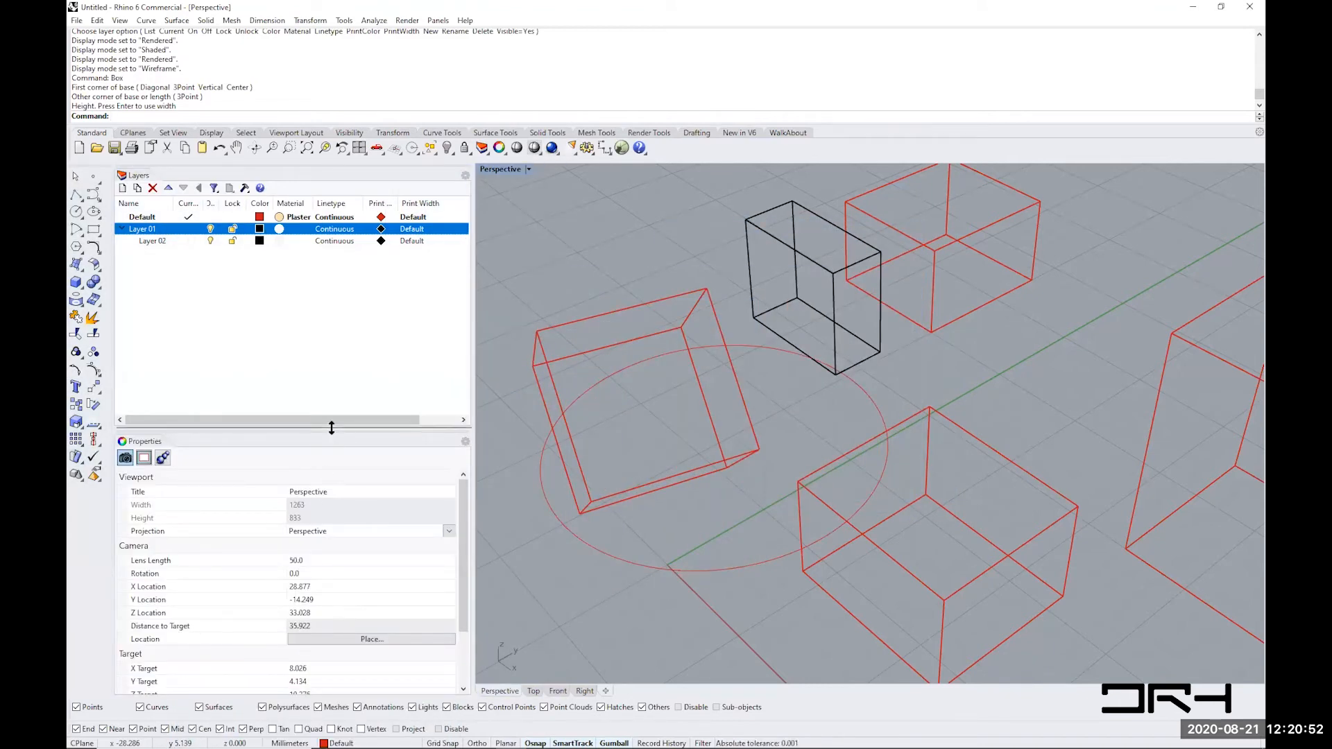
{"action": "left_click_drag", "start_coordinate": [330, 422], "coordinate": [332, 353]}
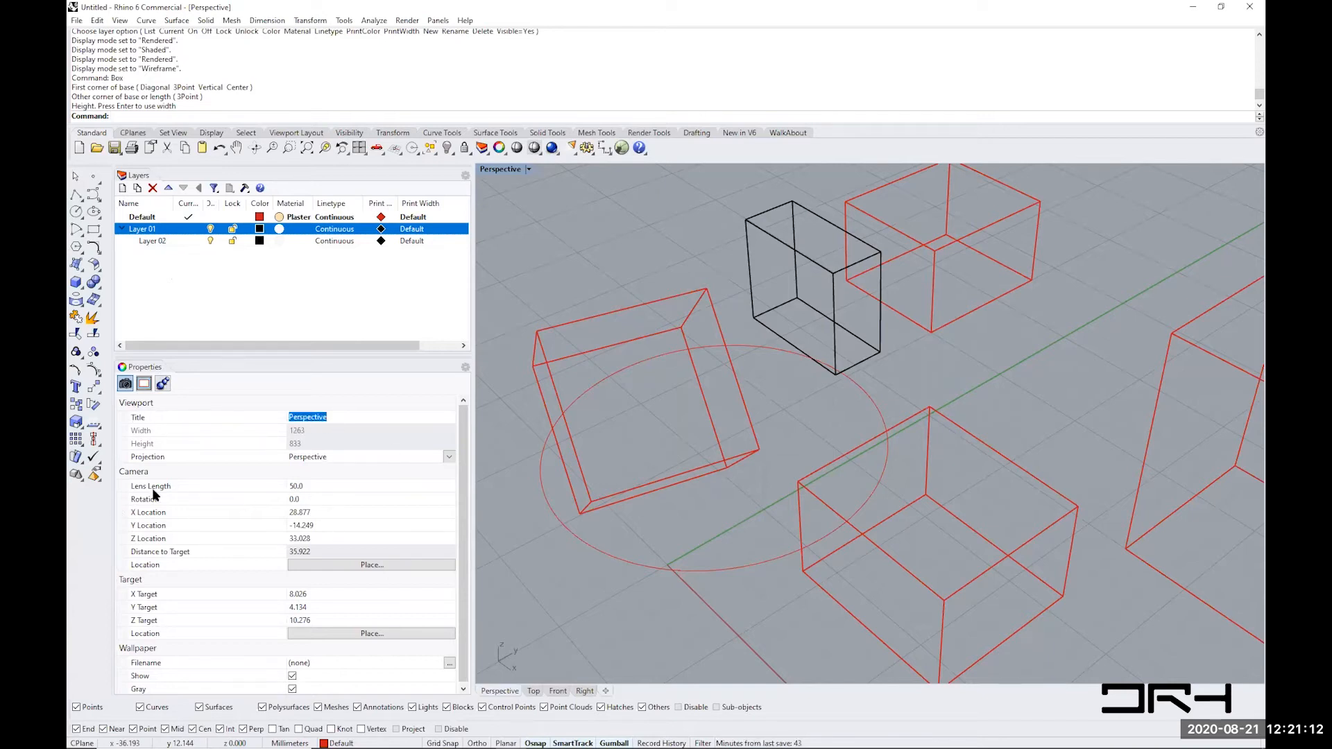
- Move the Properties panel into its own column beside Layers and dock it back below the layer list
{"action": "left_click", "coordinate": [309, 484]}
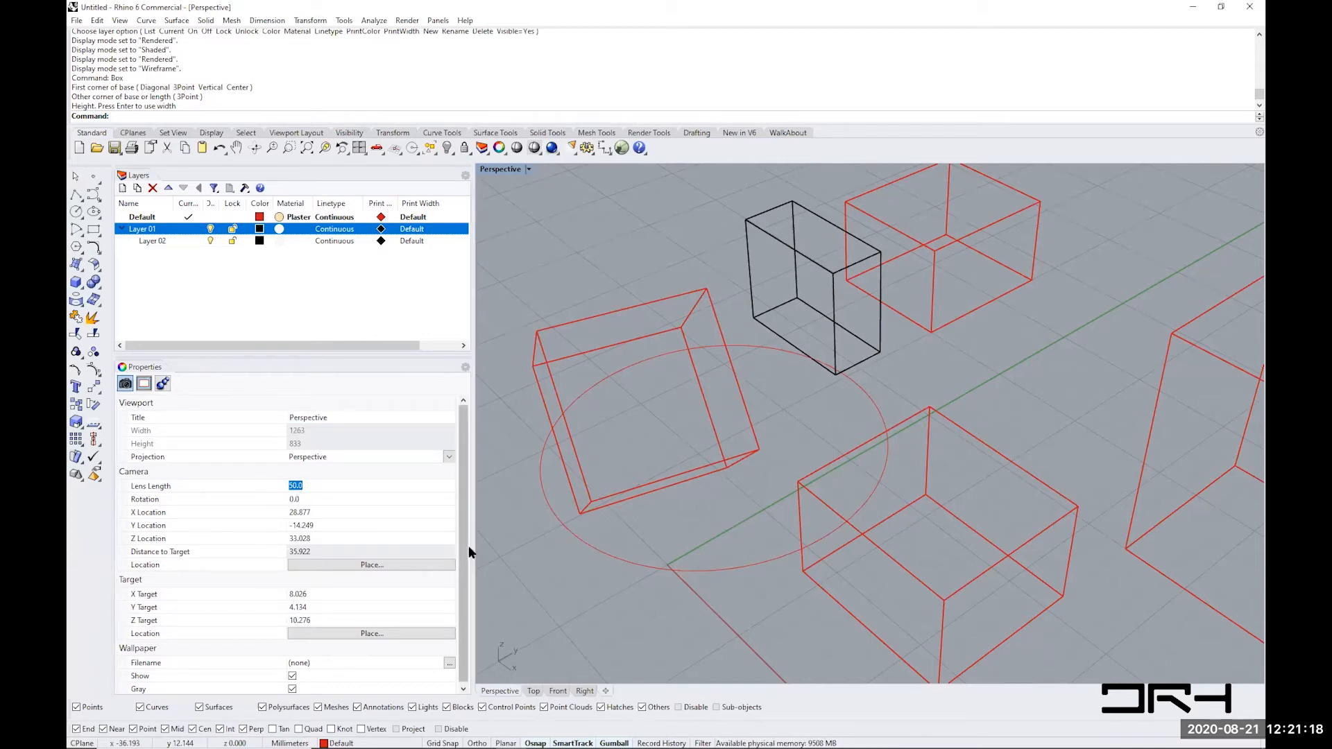
{"action": "left_click_drag", "start_coordinate": [459, 535], "coordinate": [459, 538]}
{"action": "left_click_drag", "start_coordinate": [408, 354], "coordinate": [463, 352]}
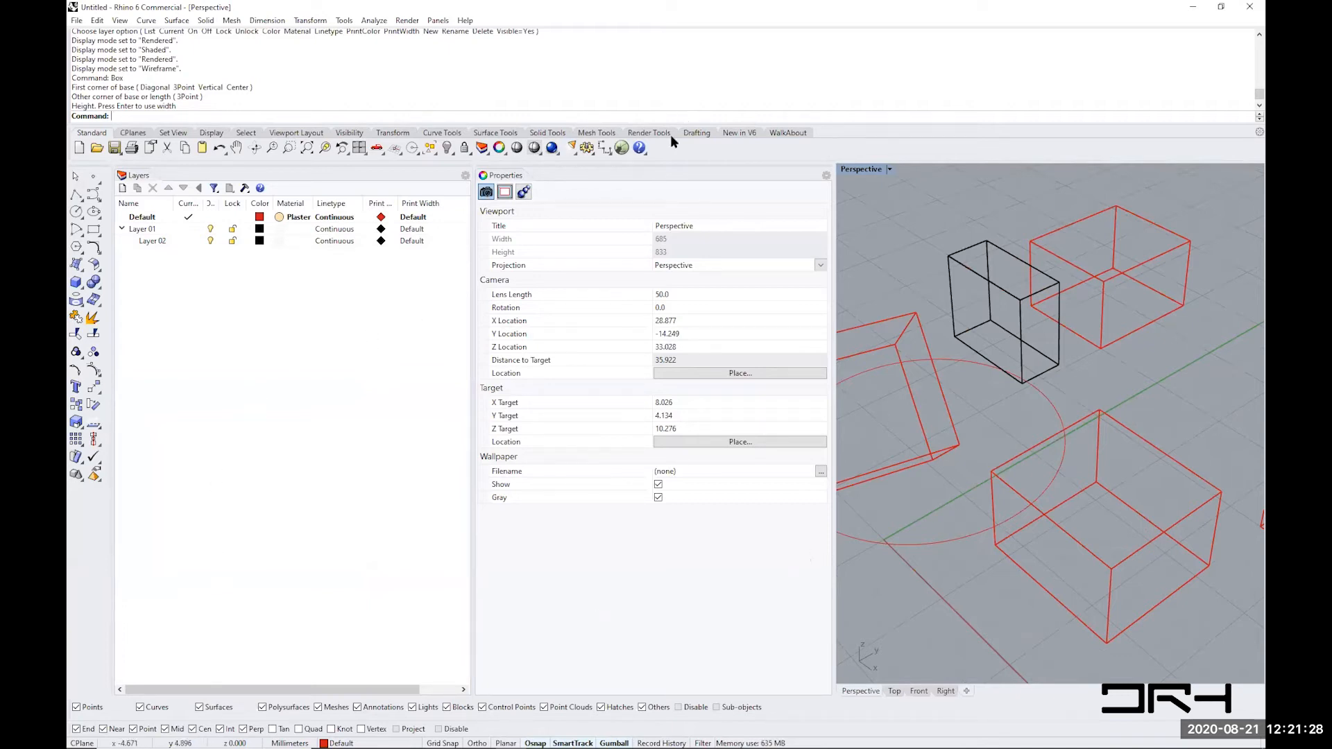
{"action": "left_click_drag", "start_coordinate": [627, 176], "coordinate": [298, 680]}
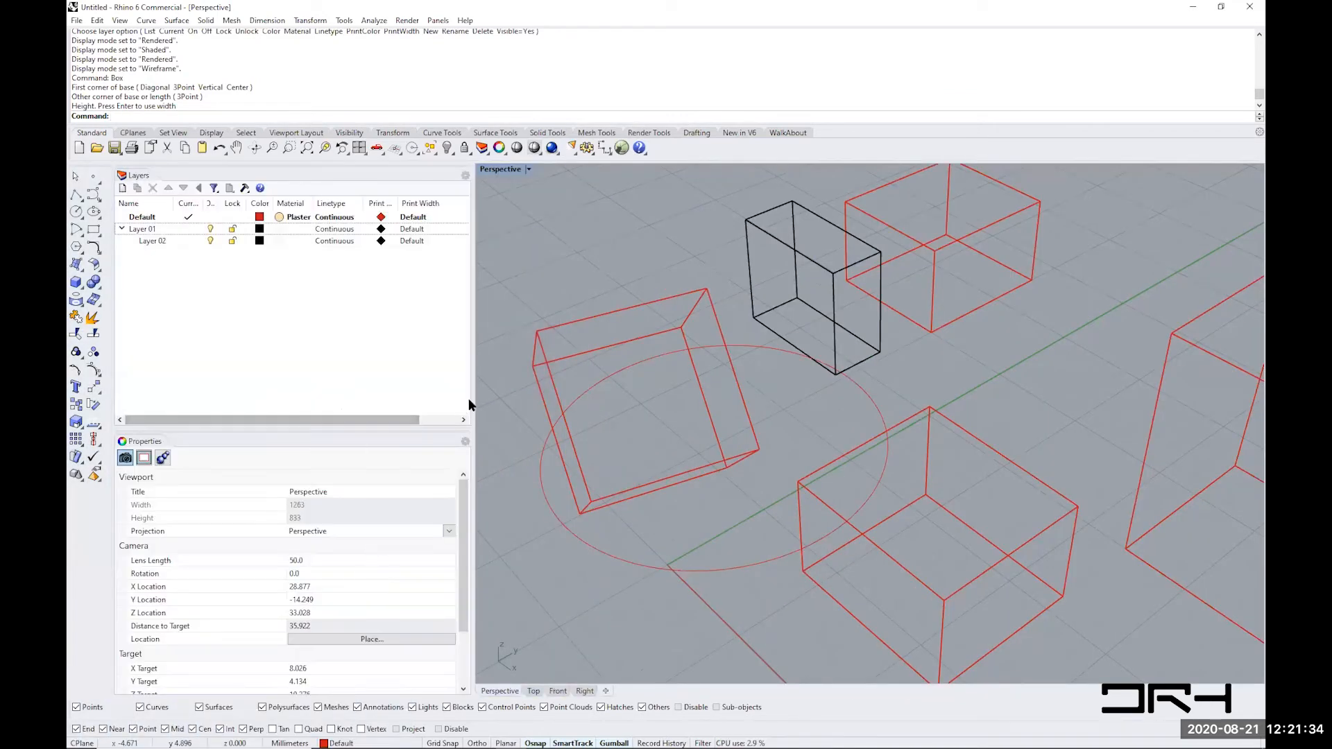
- Narrow the docked panels and give Properties more height, checking its Safe Frame settings before returning to the viewport properties
{"action": "left_click_drag", "start_coordinate": [472, 398], "coordinate": [287, 329]}
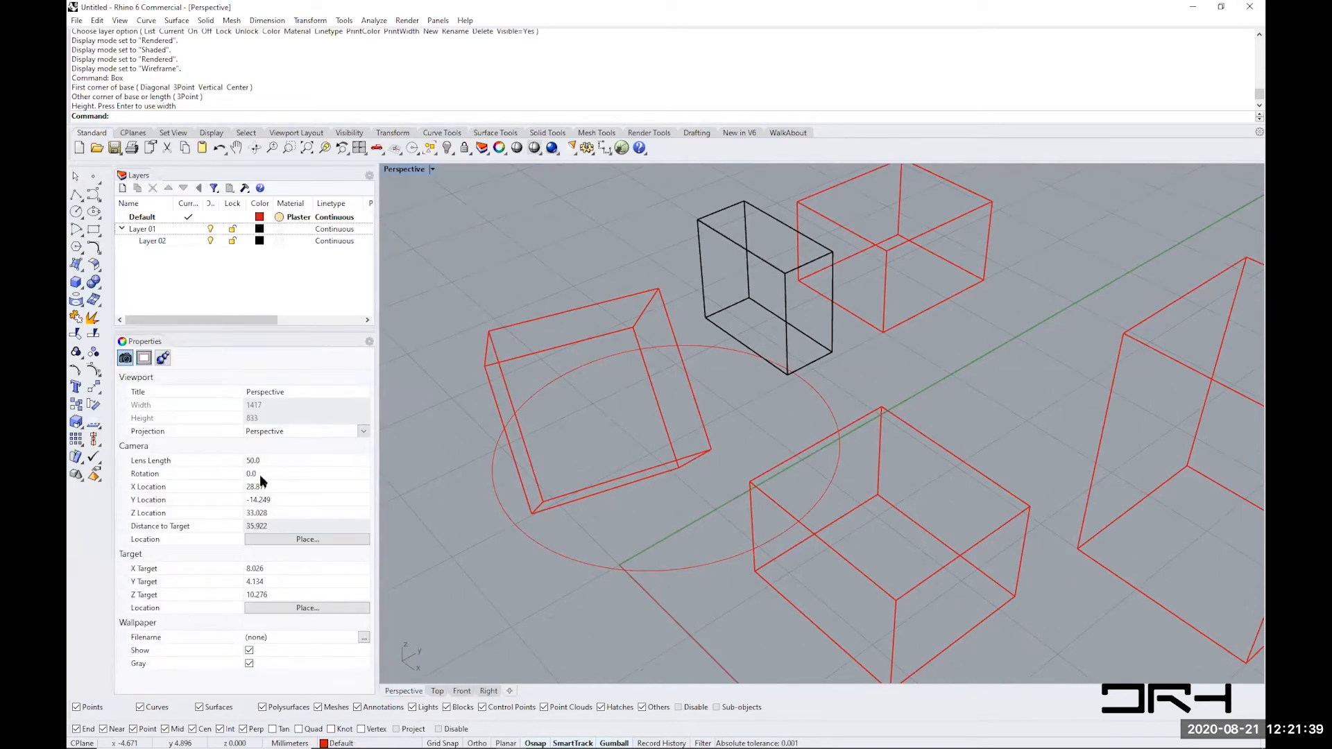
{"action": "left_click", "coordinate": [145, 358]}
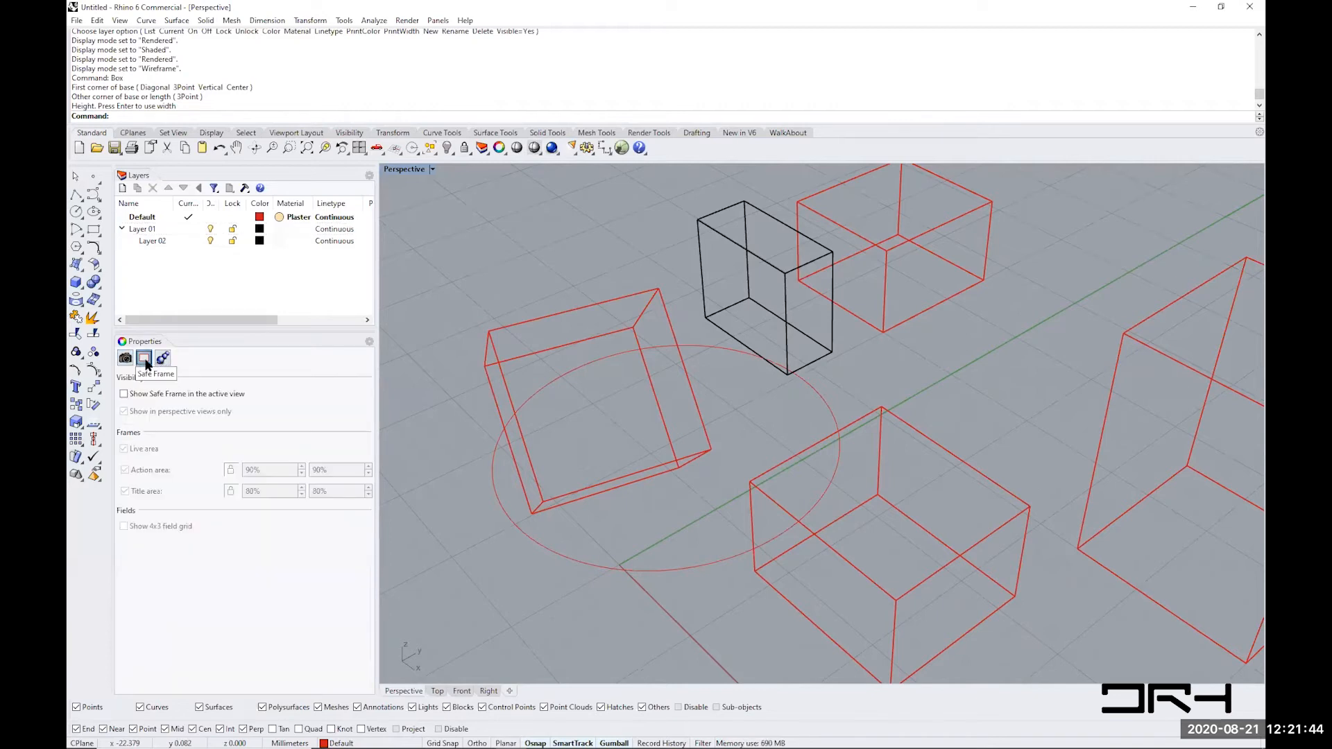
{"action": "left_click", "coordinate": [125, 358]}
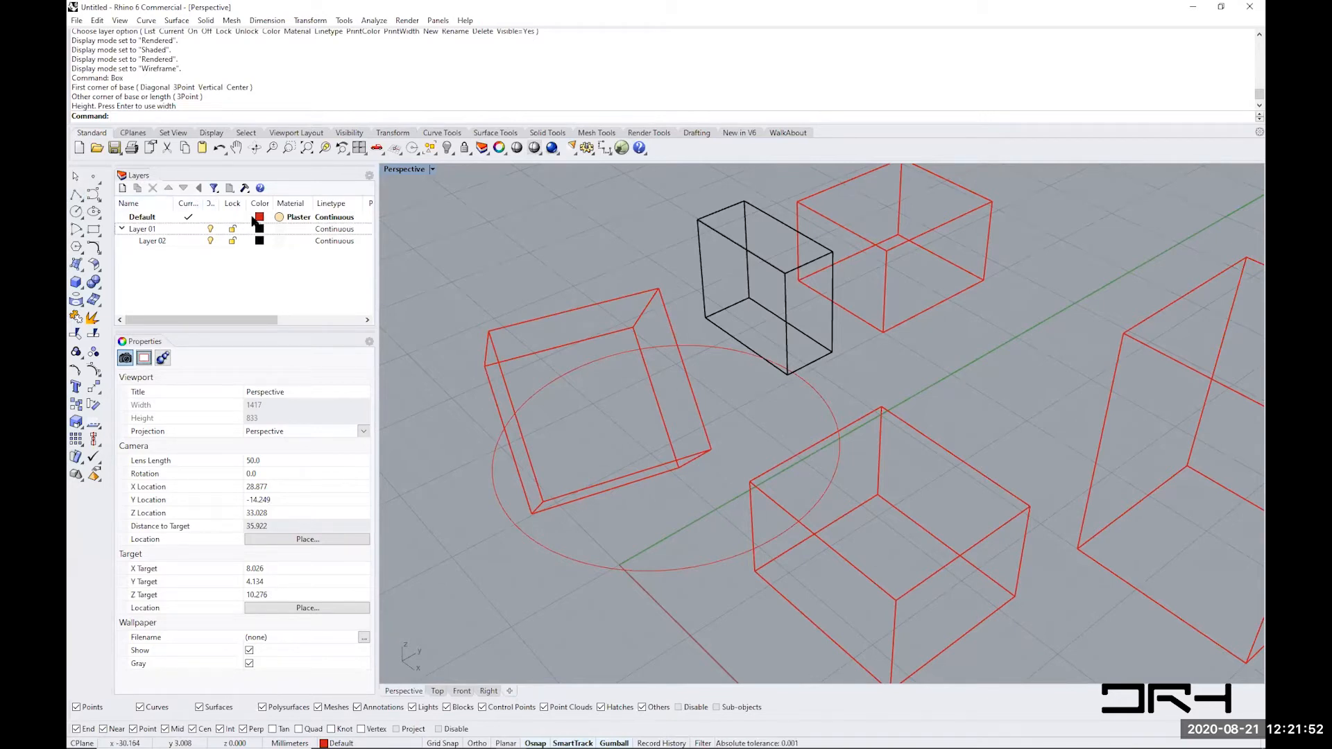
- Select the tilted box and assign it to Layer 02 through its object properties
{"action": "left_click", "coordinate": [593, 303]}
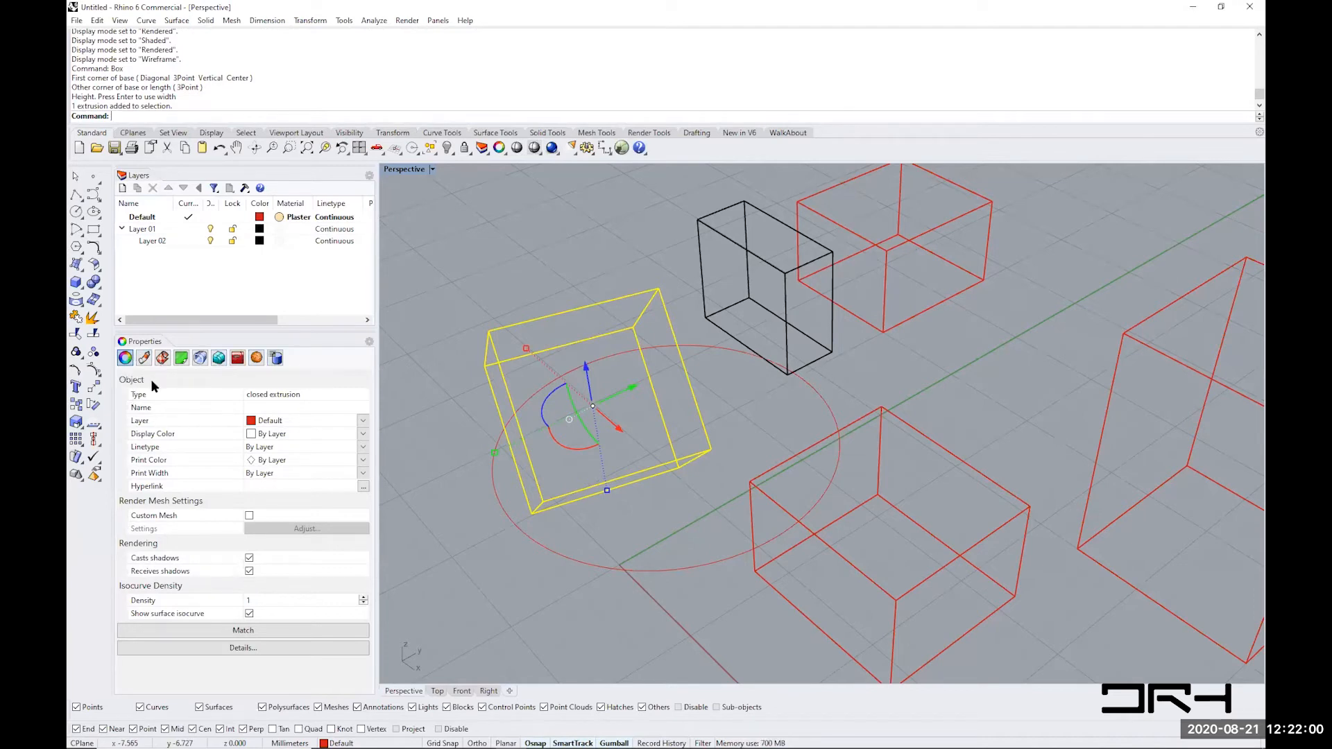
{"action": "left_click", "coordinate": [290, 421]}
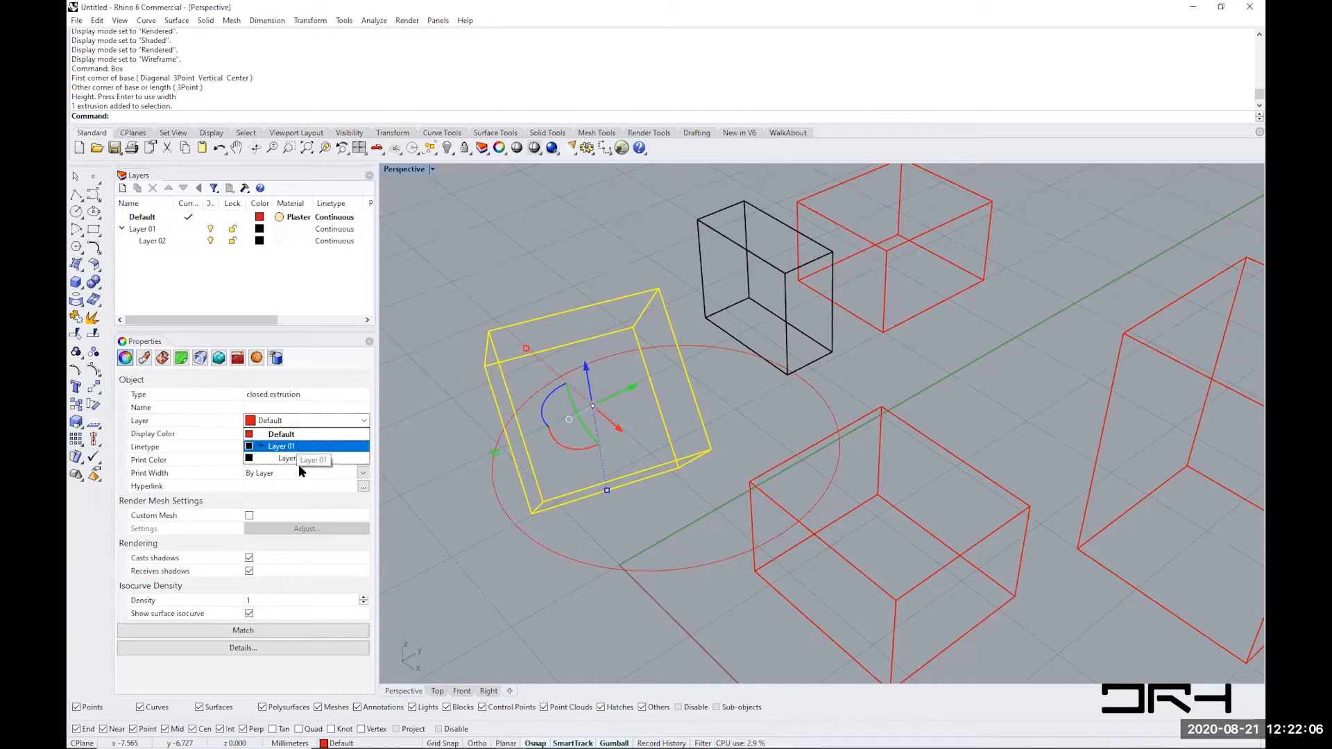
{"action": "left_click", "coordinate": [300, 459]}
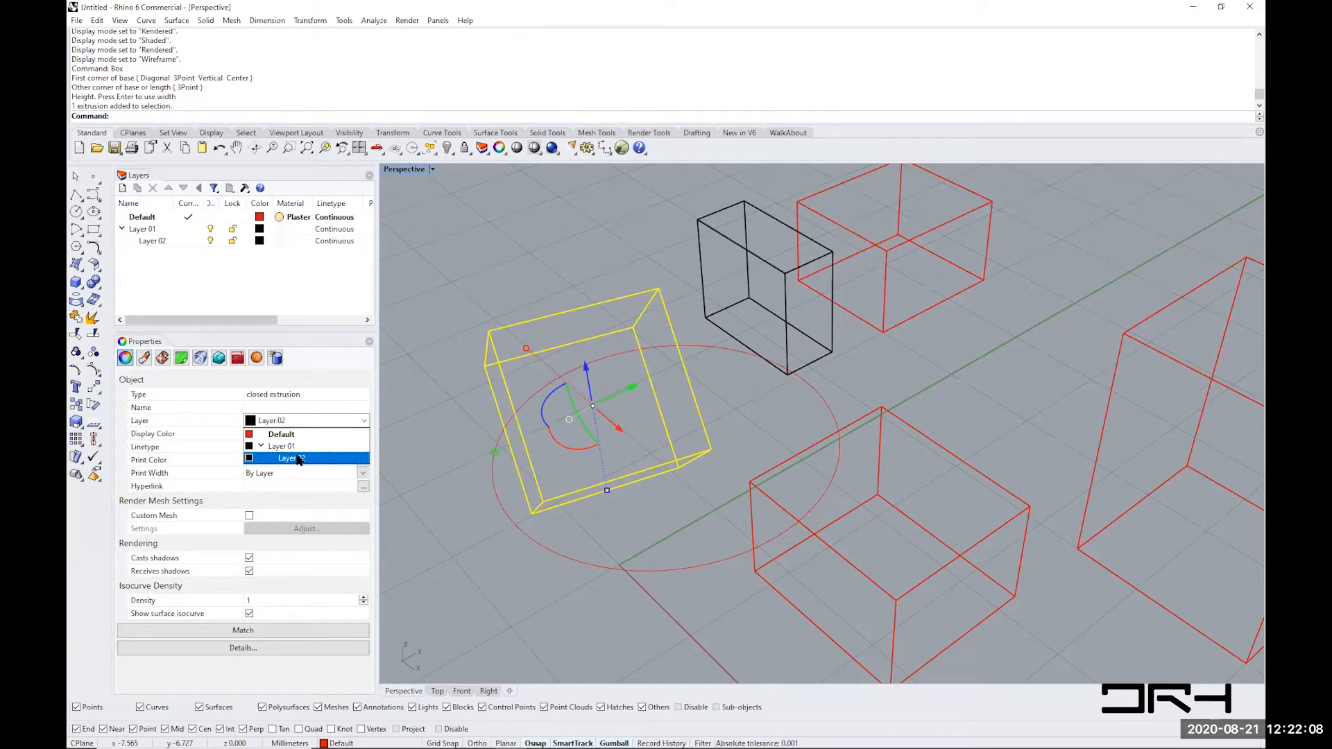
- Set Layer 02's color to DarkGreen and deselect the tilted box
{"action": "left_click", "coordinate": [260, 243]}
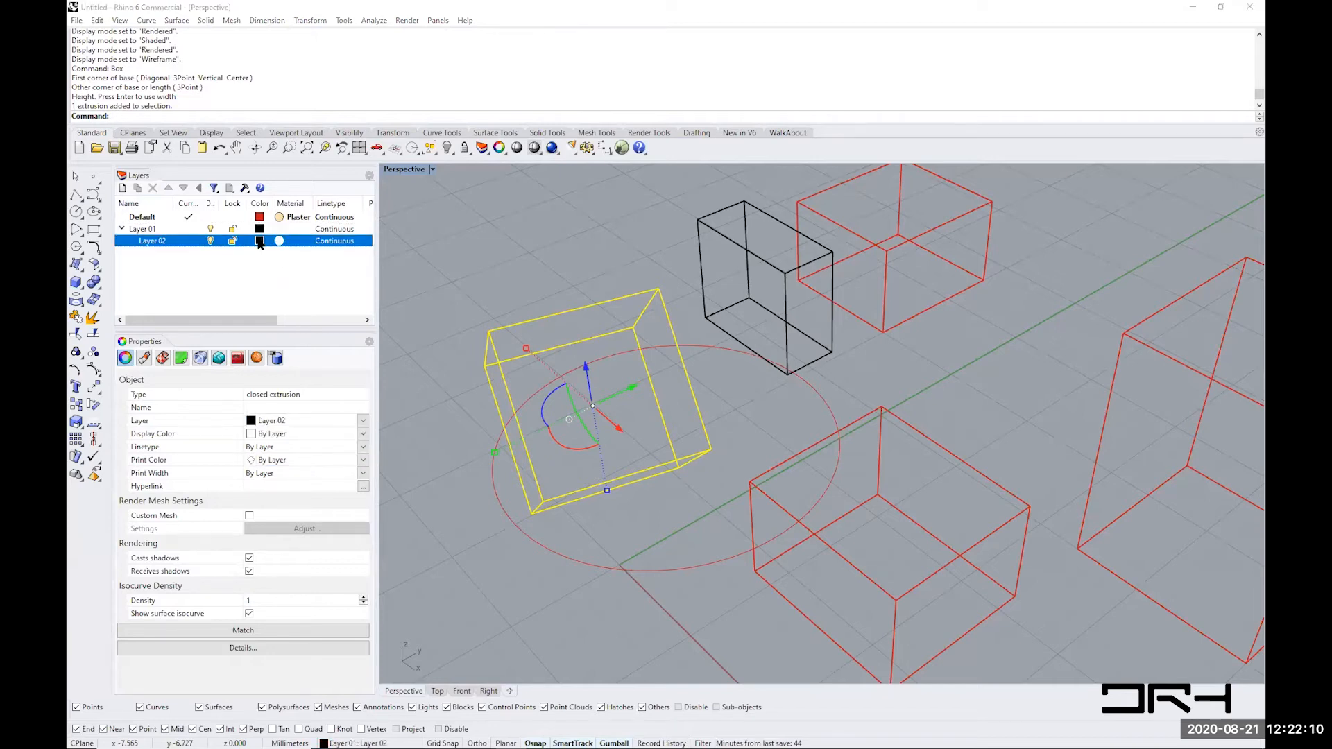
{"action": "left_click", "coordinate": [529, 327]}
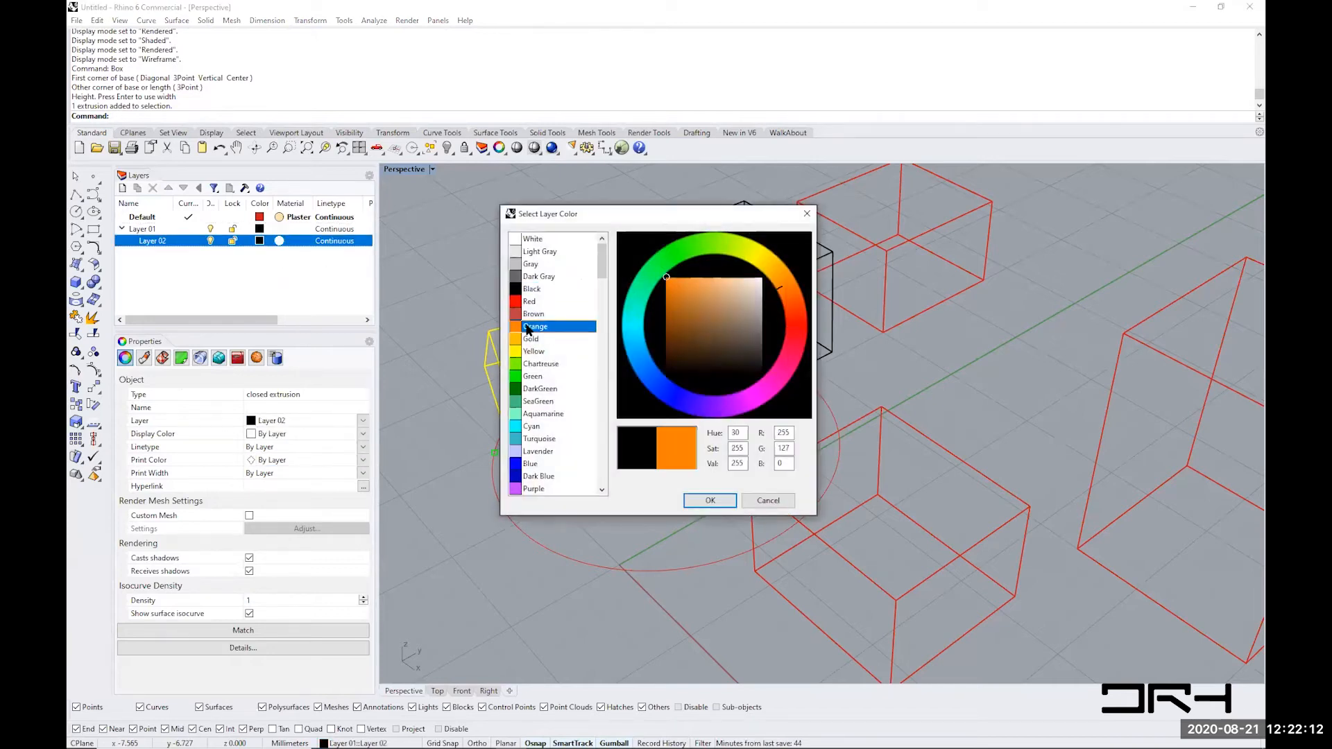
{"action": "left_click", "coordinate": [536, 389]}
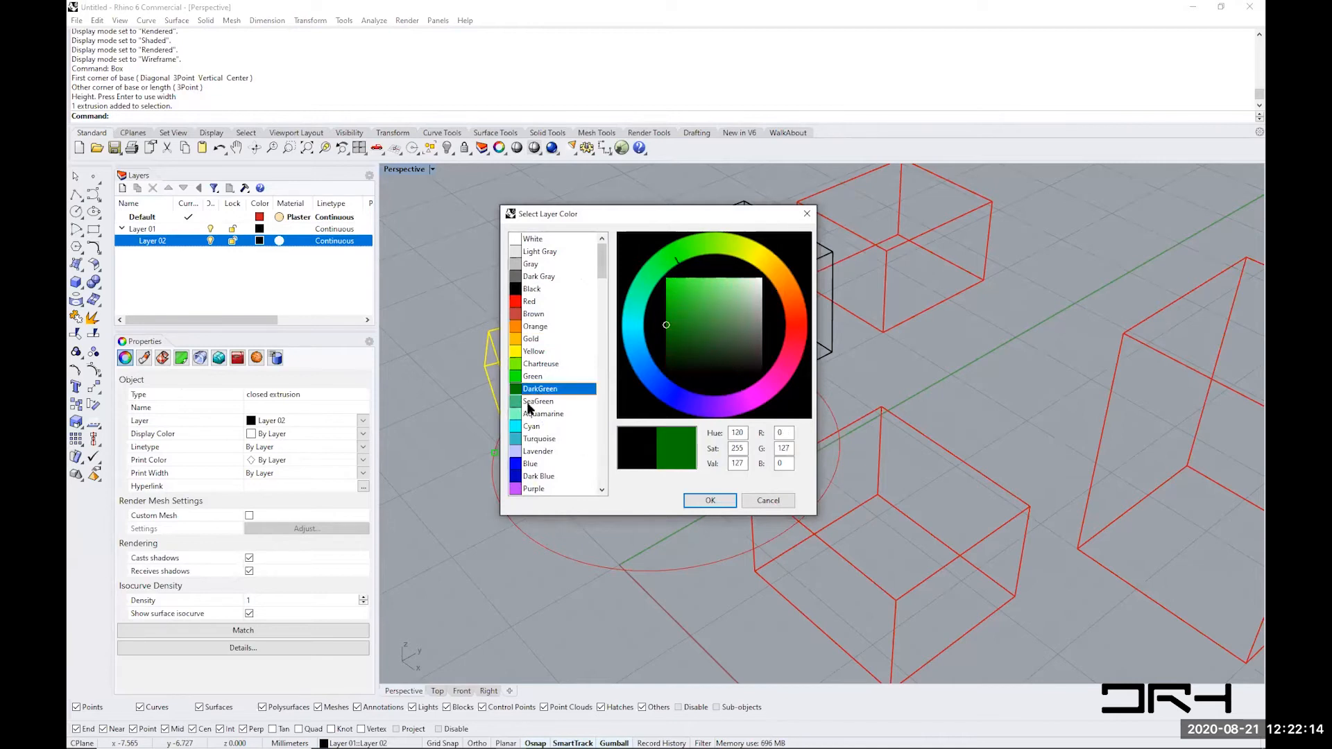
{"action": "left_click", "coordinate": [708, 500]}
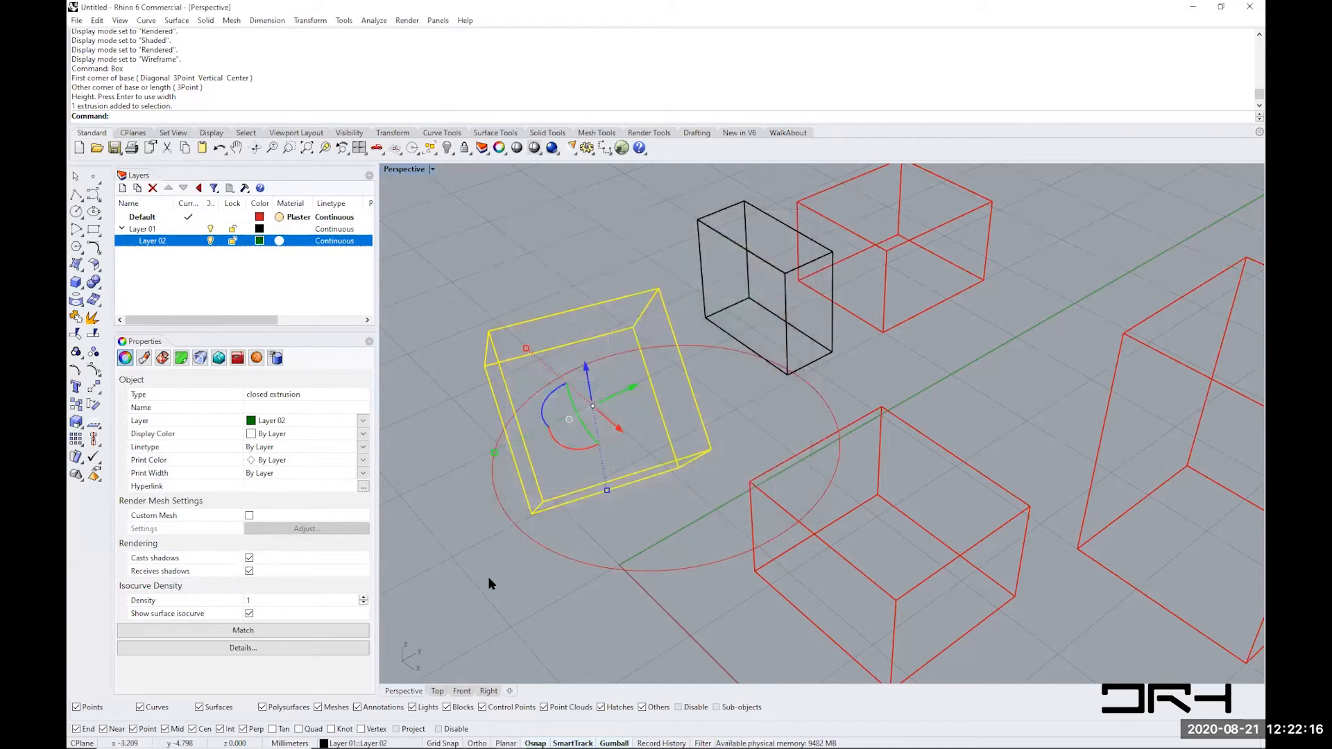
{"action": "left_click", "coordinate": [488, 577]}
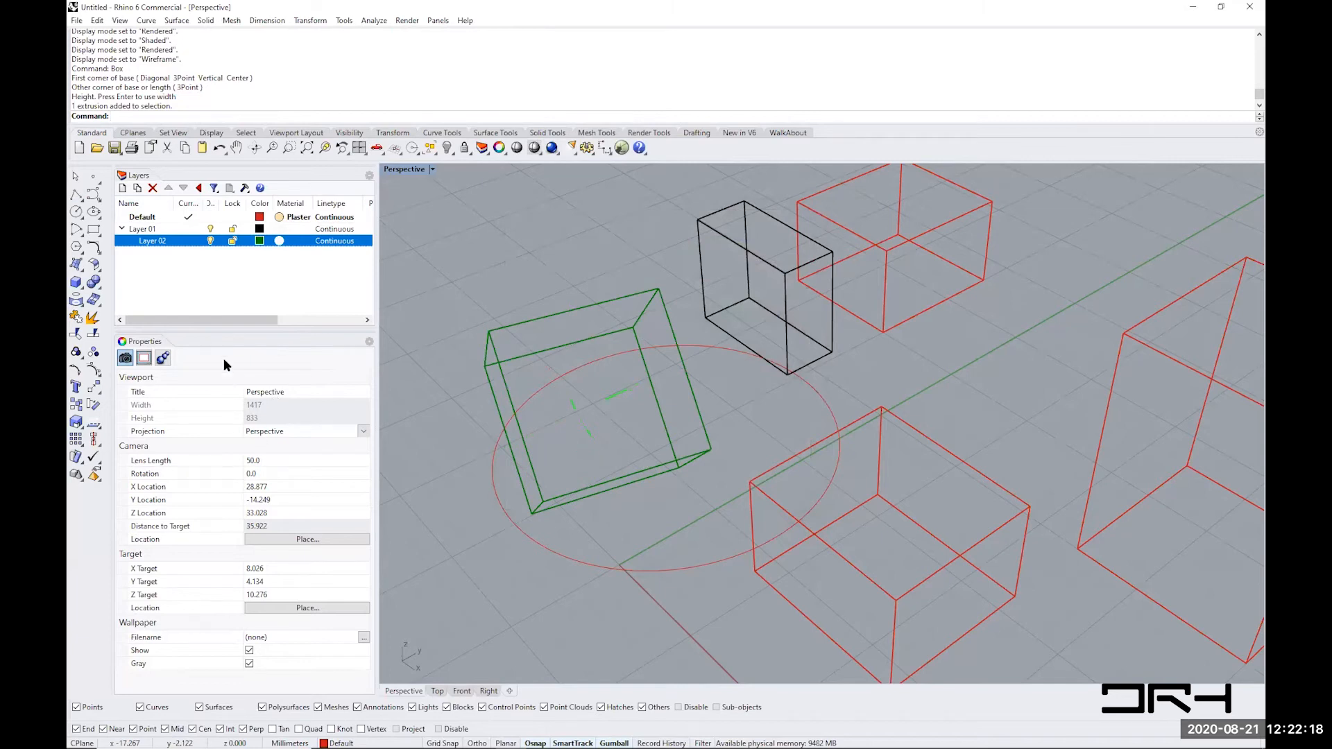
- Reselect the tilted box and review its Display Color options, keeping By Layer
{"action": "left_click", "coordinate": [551, 496]}
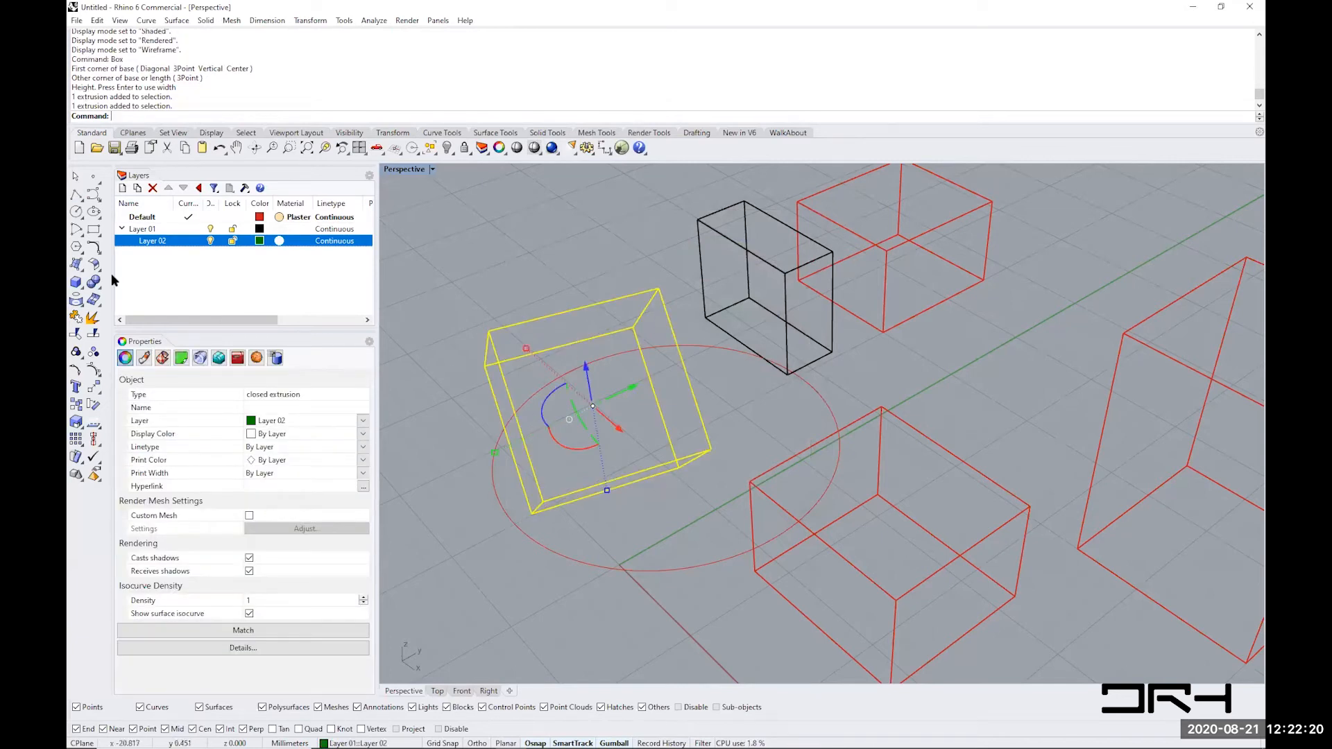
{"action": "left_click", "coordinate": [363, 436]}
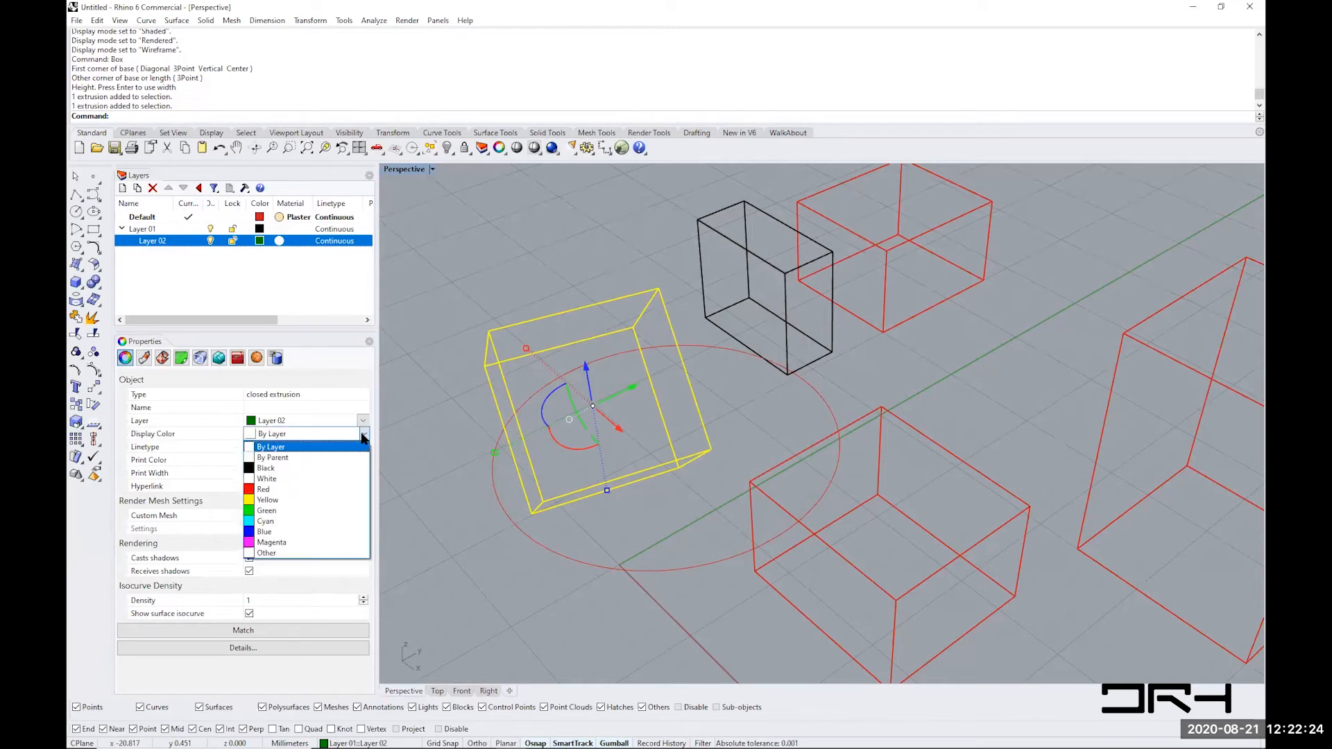
{"action": "left_click", "coordinate": [363, 436]}
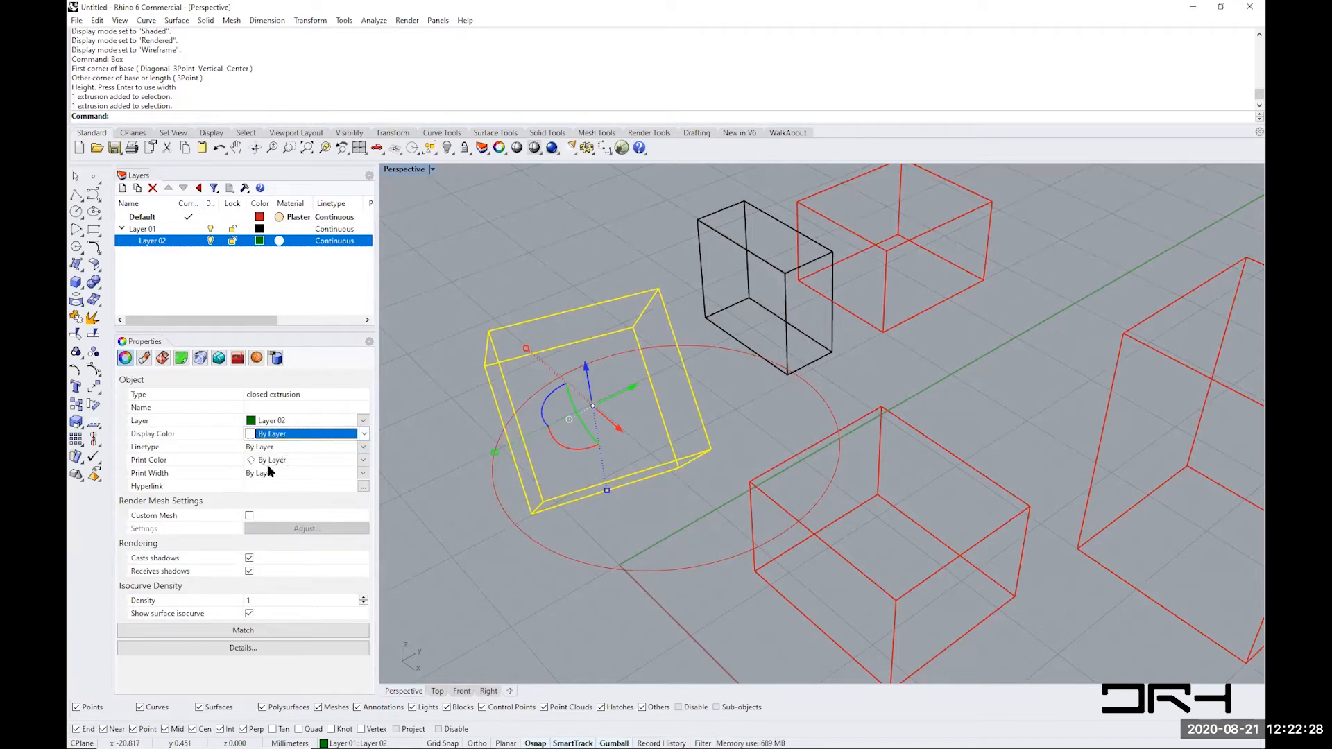
- Assign the Plaster material to the tilted box in its object material properties and deselect the box
{"action": "left_click", "coordinate": [128, 353]}
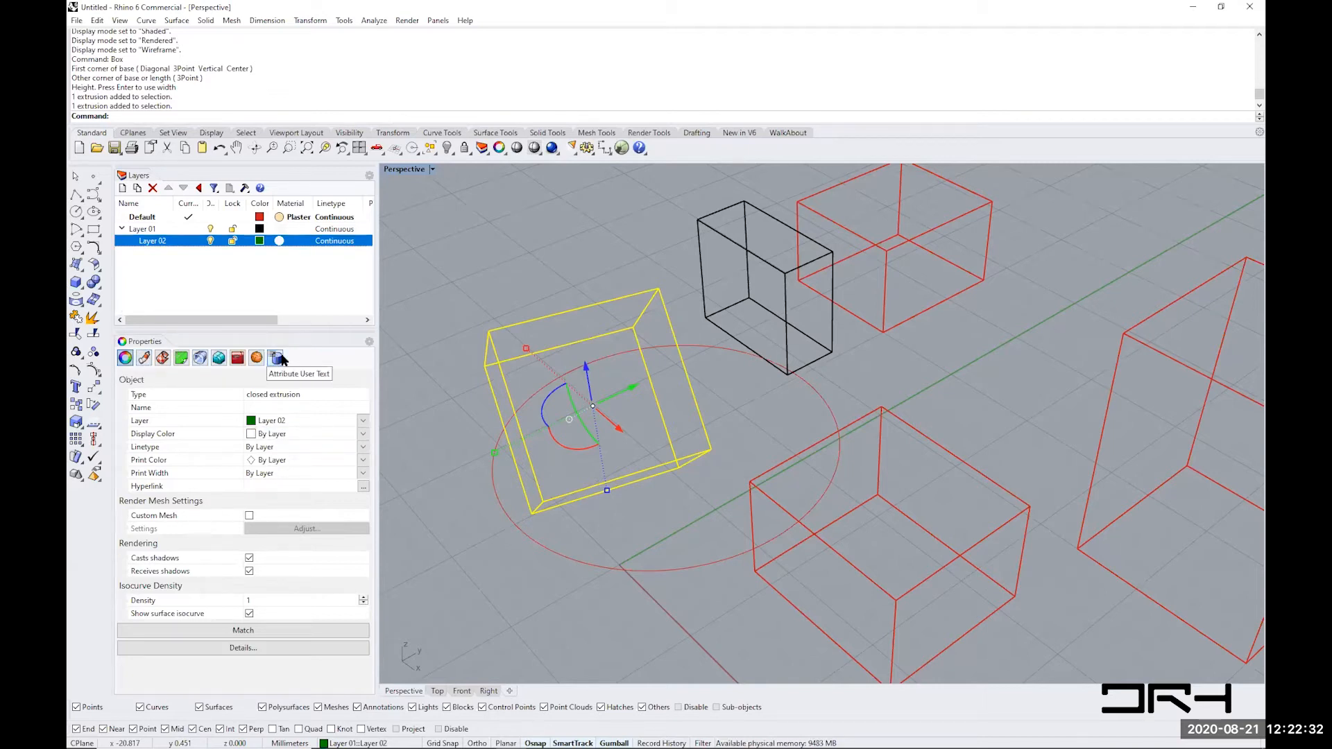
{"action": "left_click", "coordinate": [144, 357]}
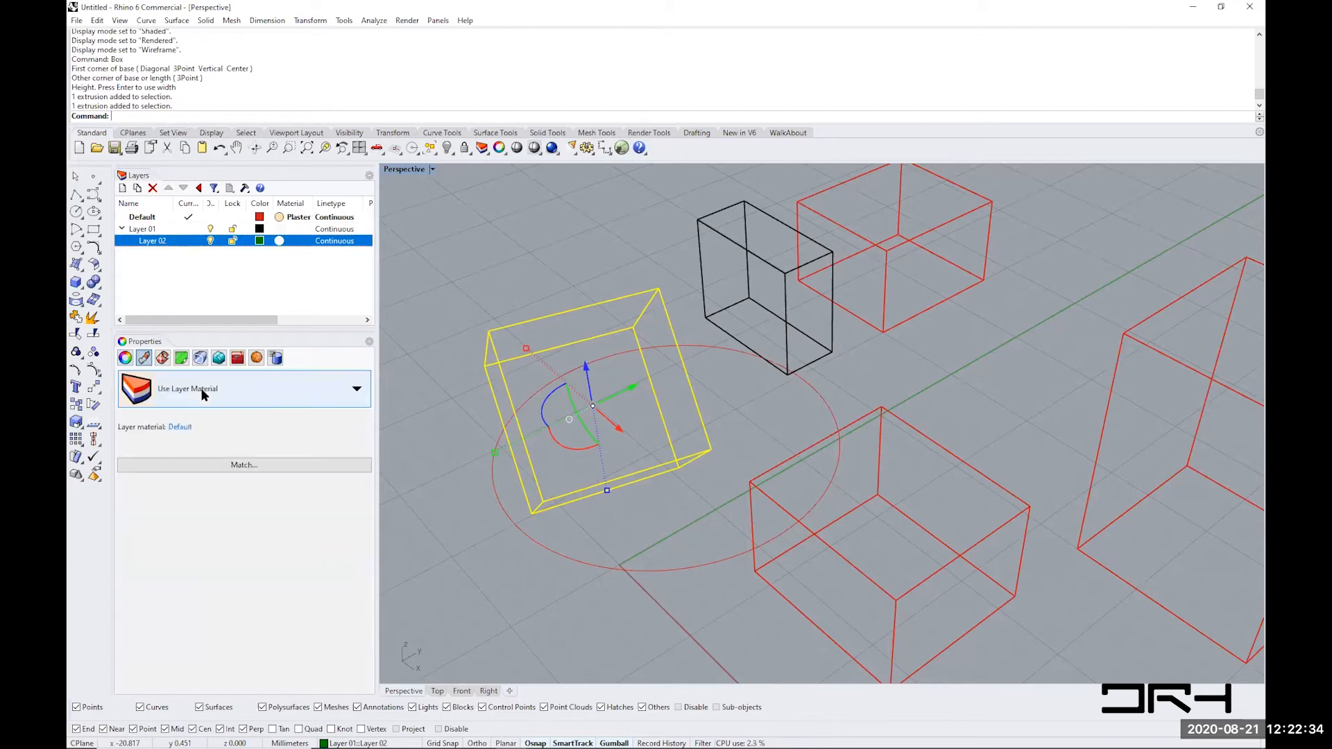
{"action": "left_click", "coordinate": [357, 393]}
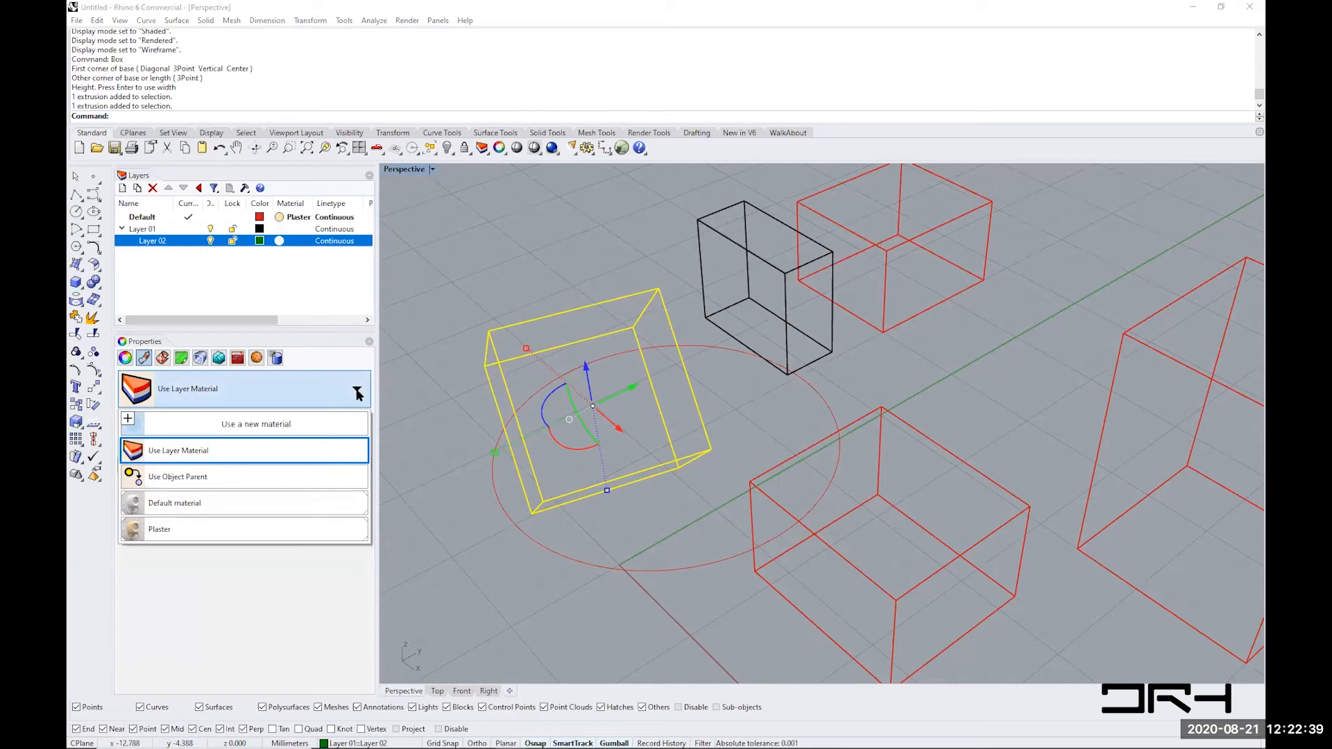
{"action": "left_click", "coordinate": [248, 529]}
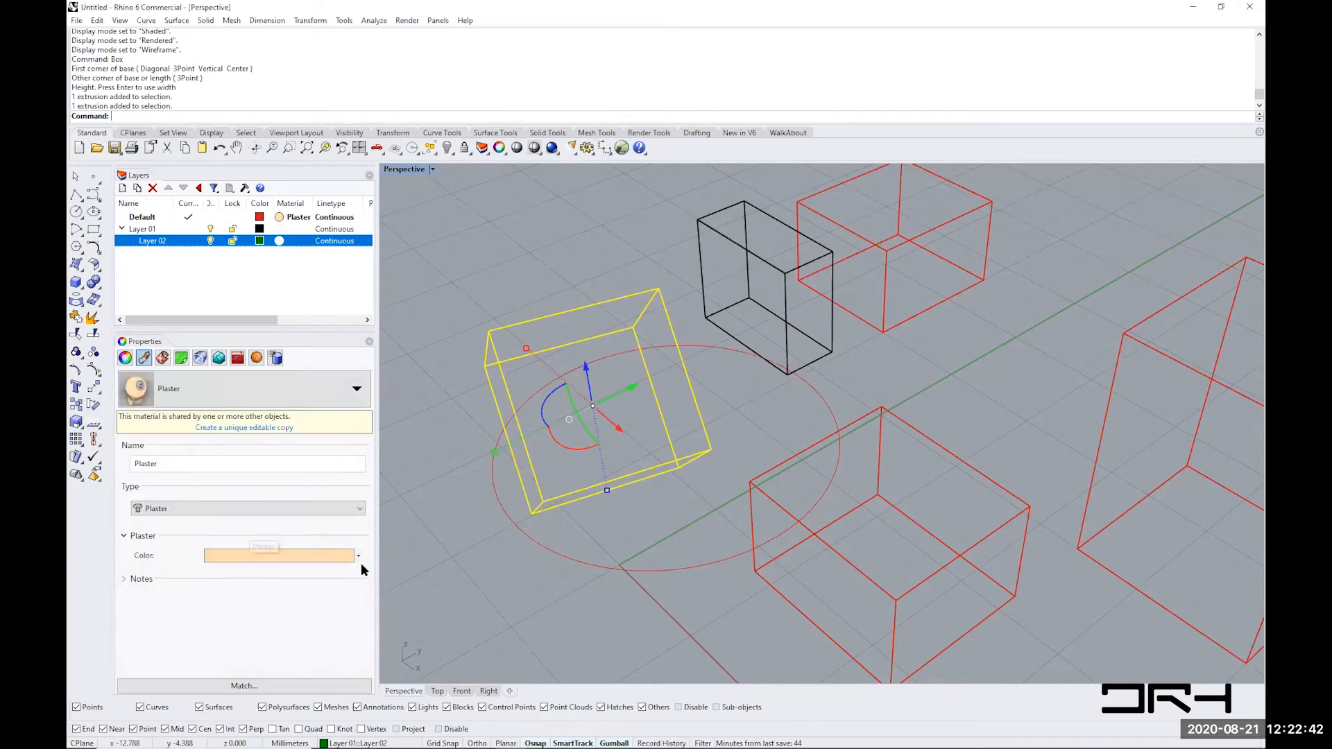
{"action": "left_click", "coordinate": [456, 589]}
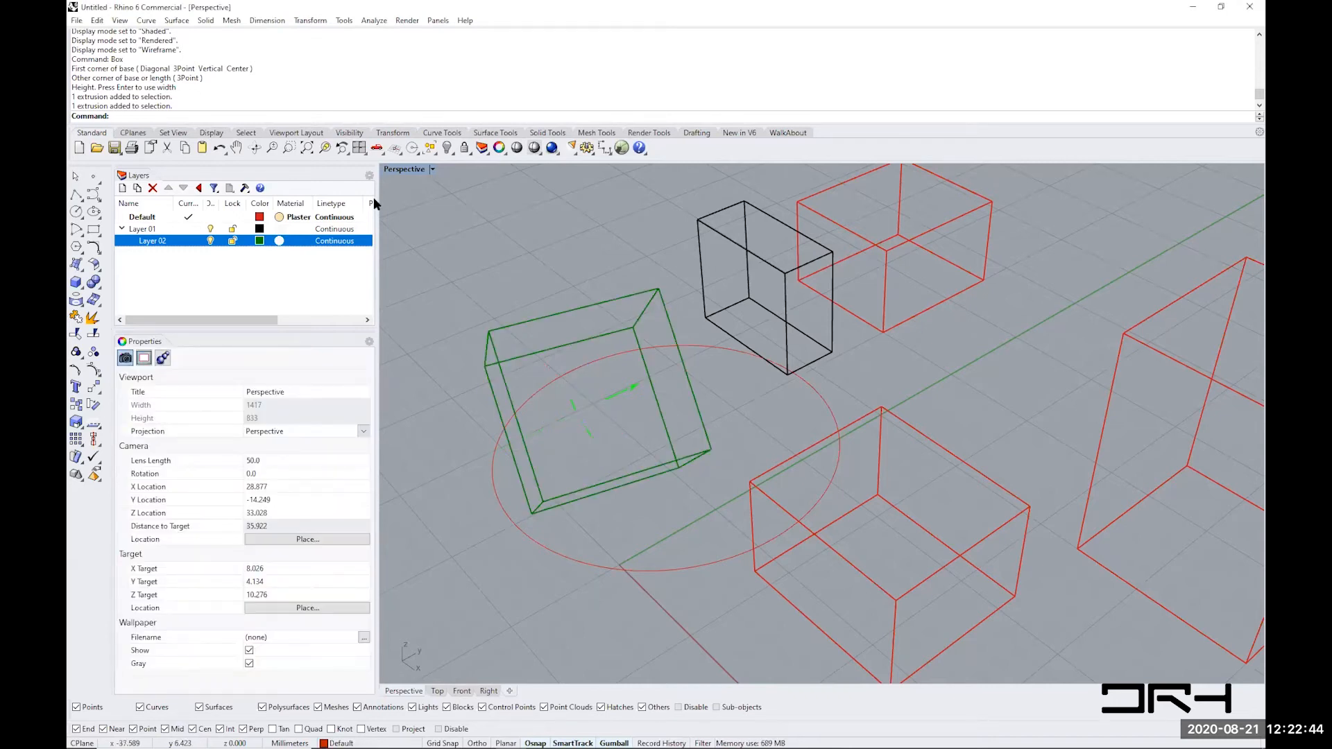
- Preview the Perspective viewport in Rendered display mode and switch it to Ghosted
{"action": "left_click", "coordinate": [430, 169]}
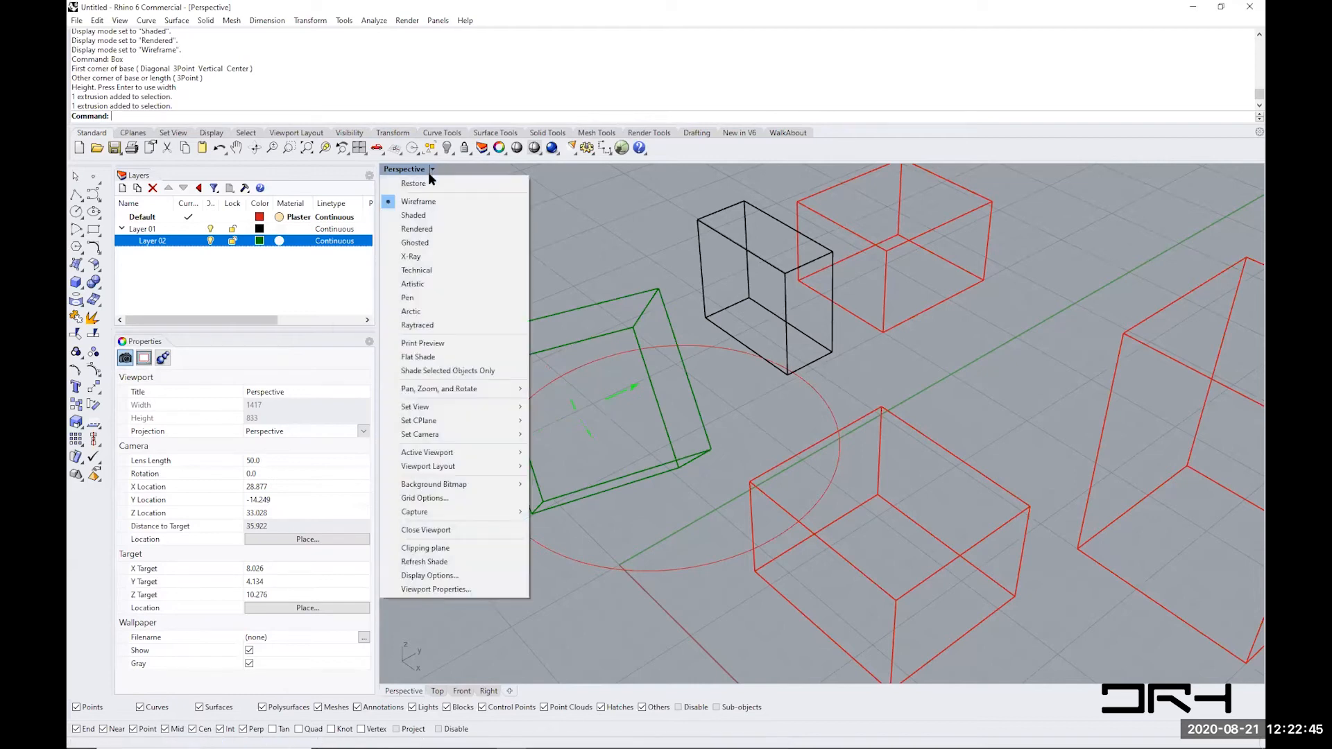
{"action": "left_click", "coordinate": [419, 230]}
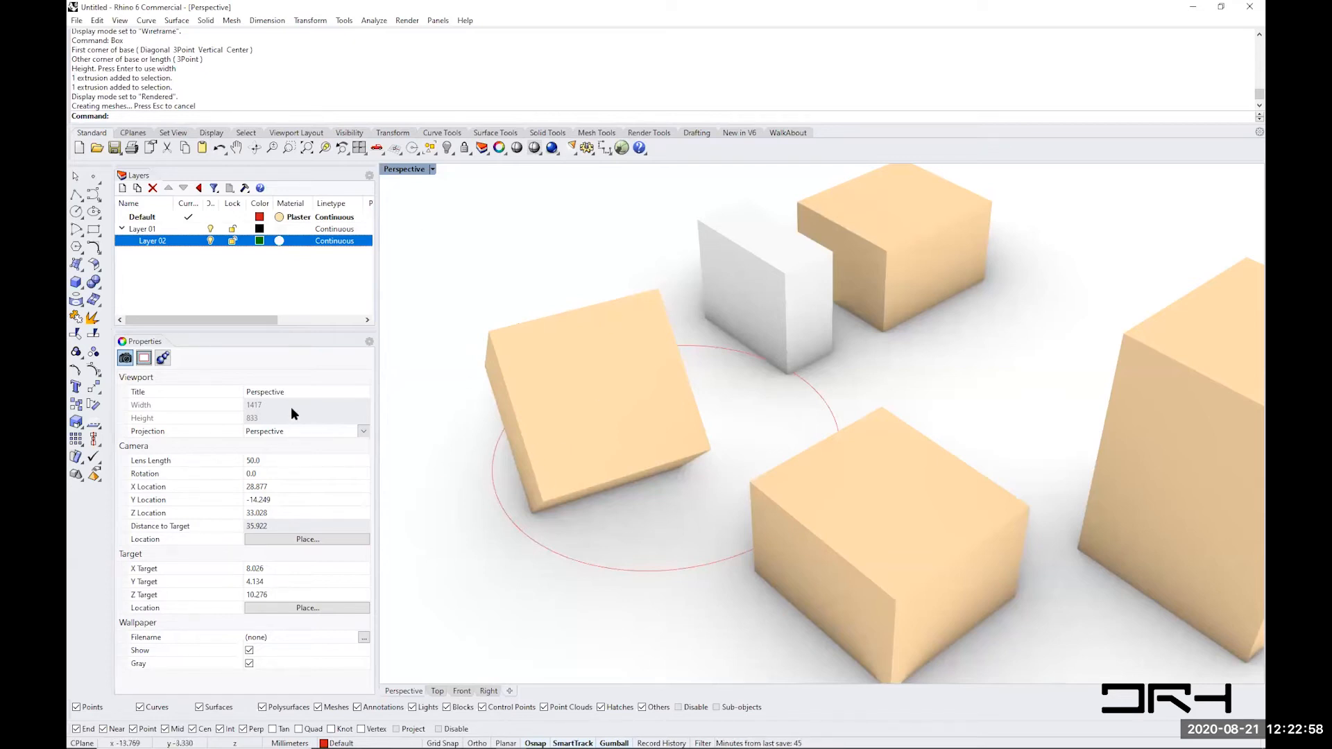
{"action": "left_click", "coordinate": [430, 171]}
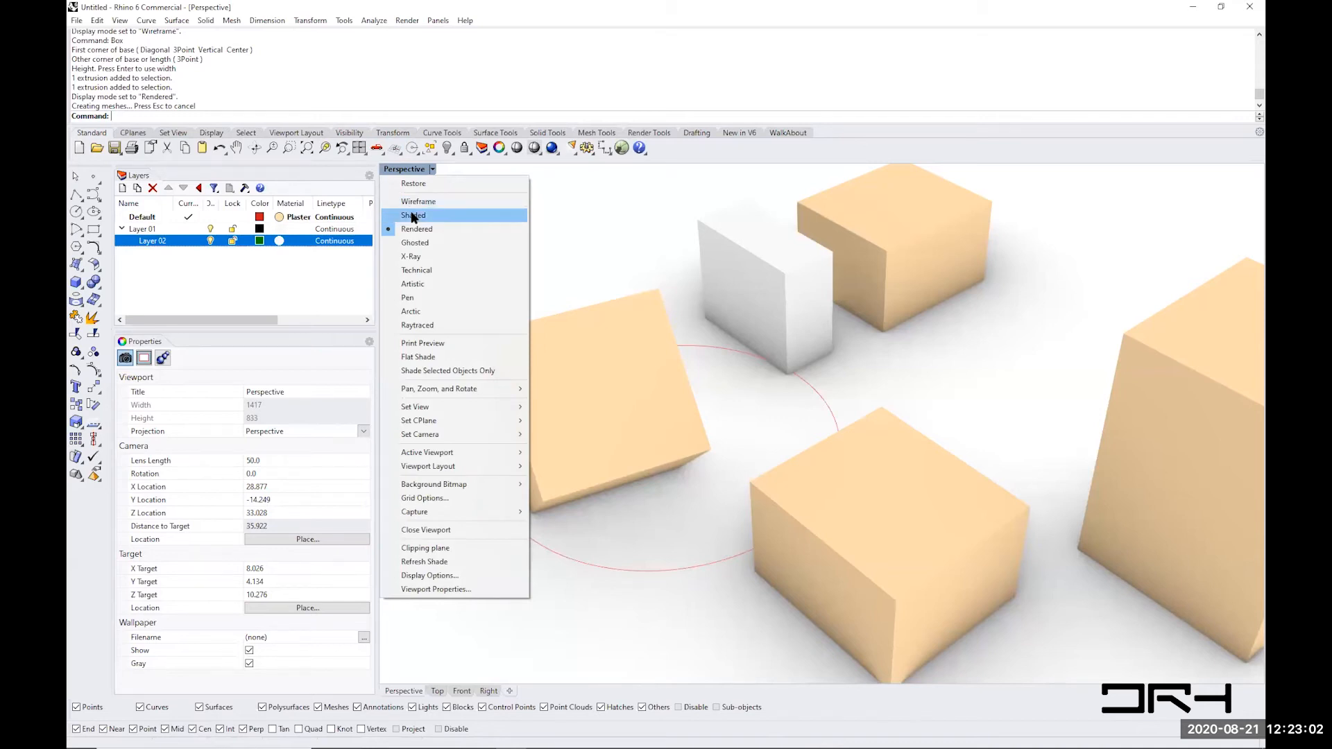
{"action": "left_click", "coordinate": [416, 244]}
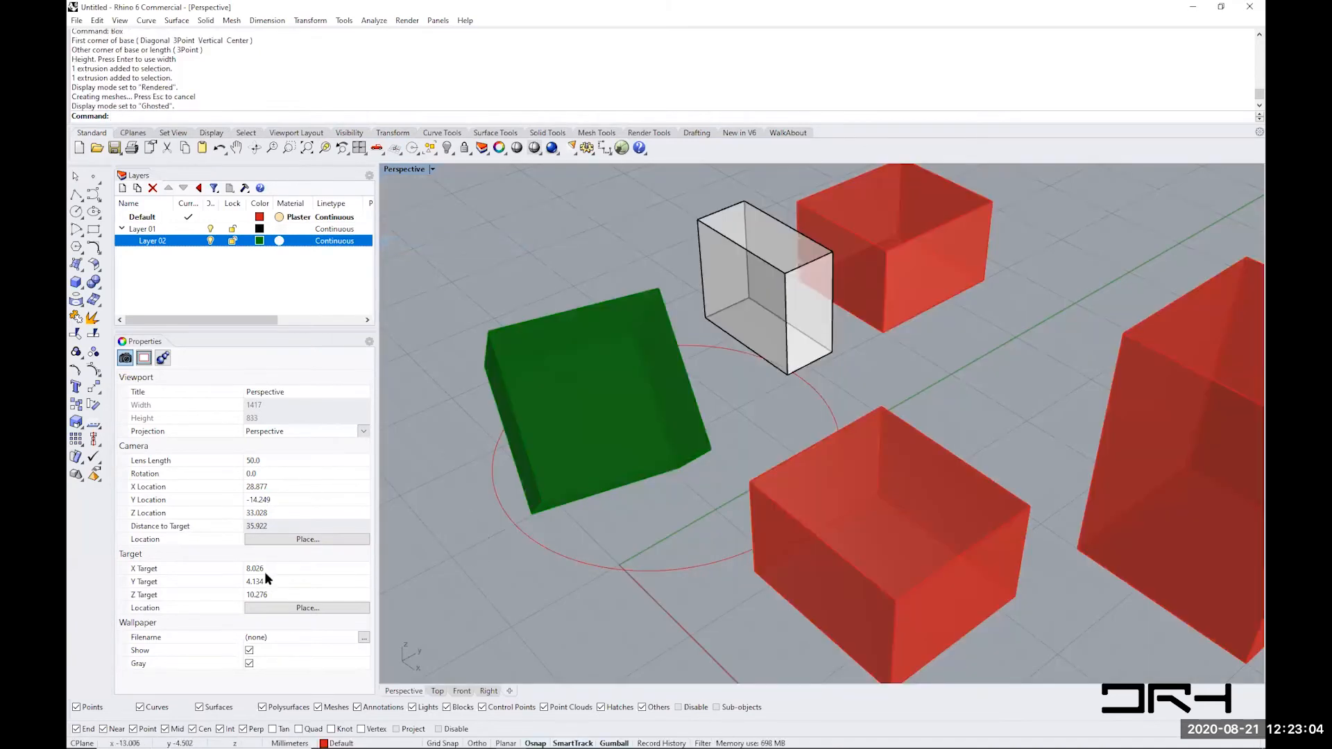
- Select the front red box, read its object description details including the geometry section, and close the description and deselect the box
{"action": "left_click", "coordinate": [861, 527]}
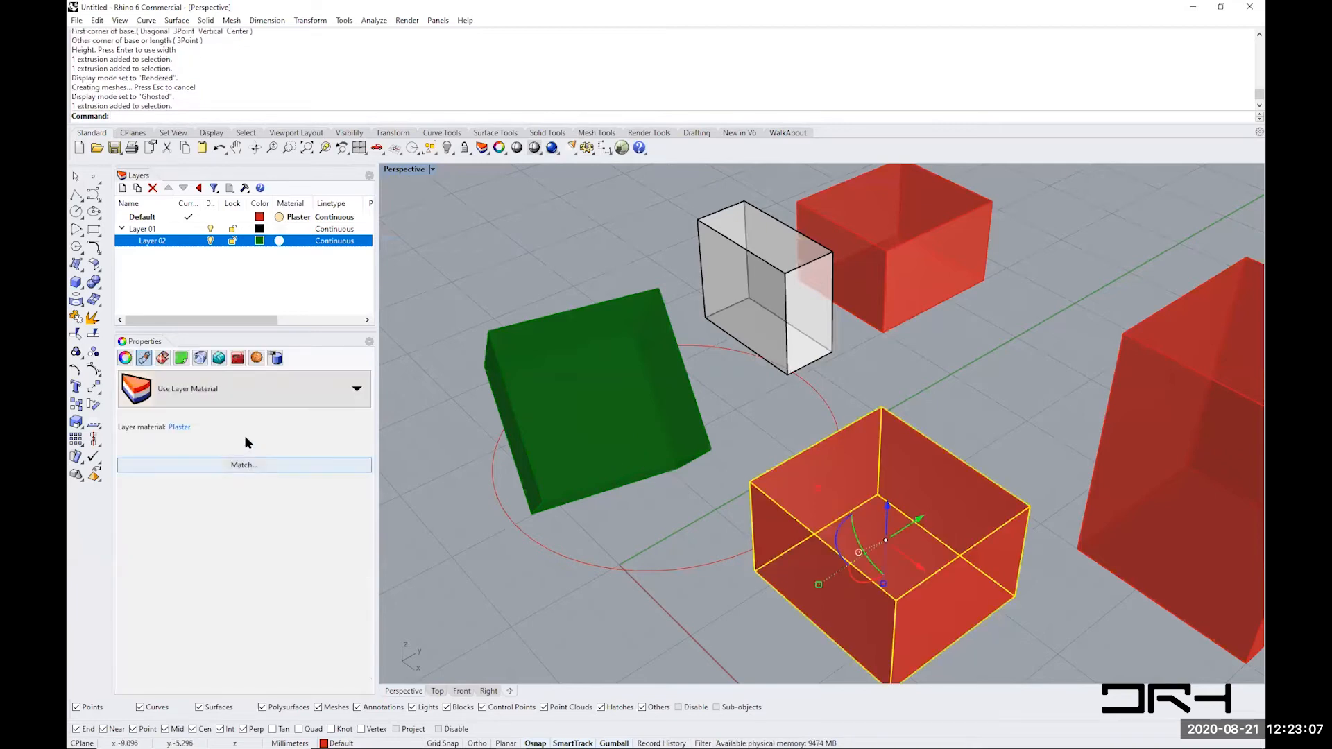
{"action": "left_click", "coordinate": [123, 359]}
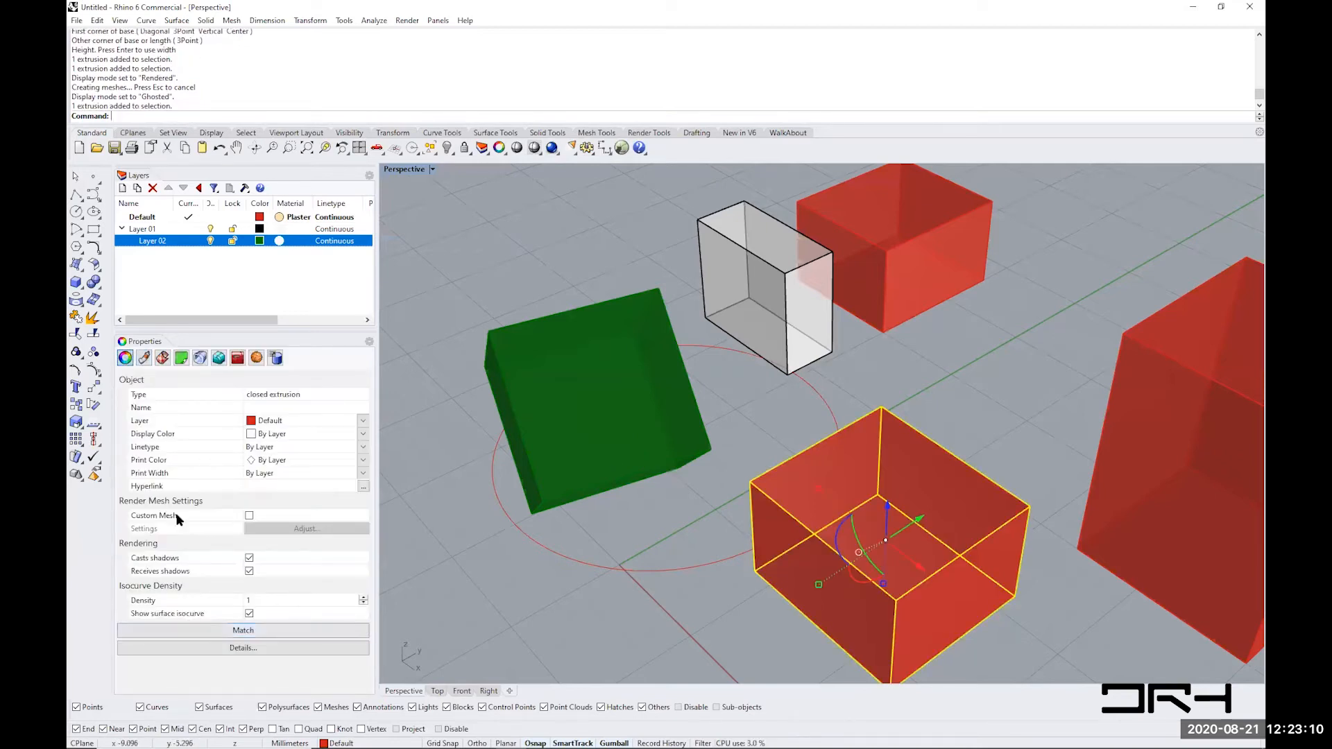
{"action": "left_click", "coordinate": [243, 648]}
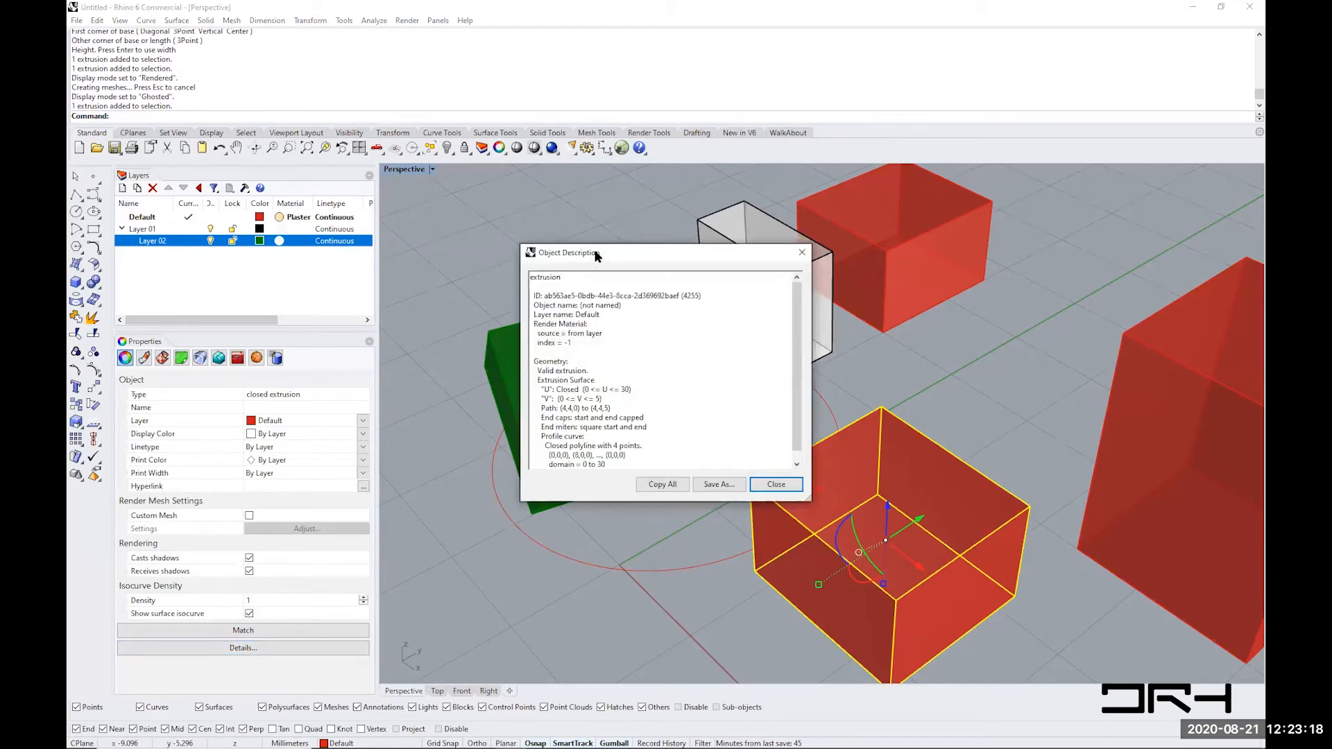
{"action": "left_click_drag", "start_coordinate": [595, 255], "coordinate": [527, 202]}
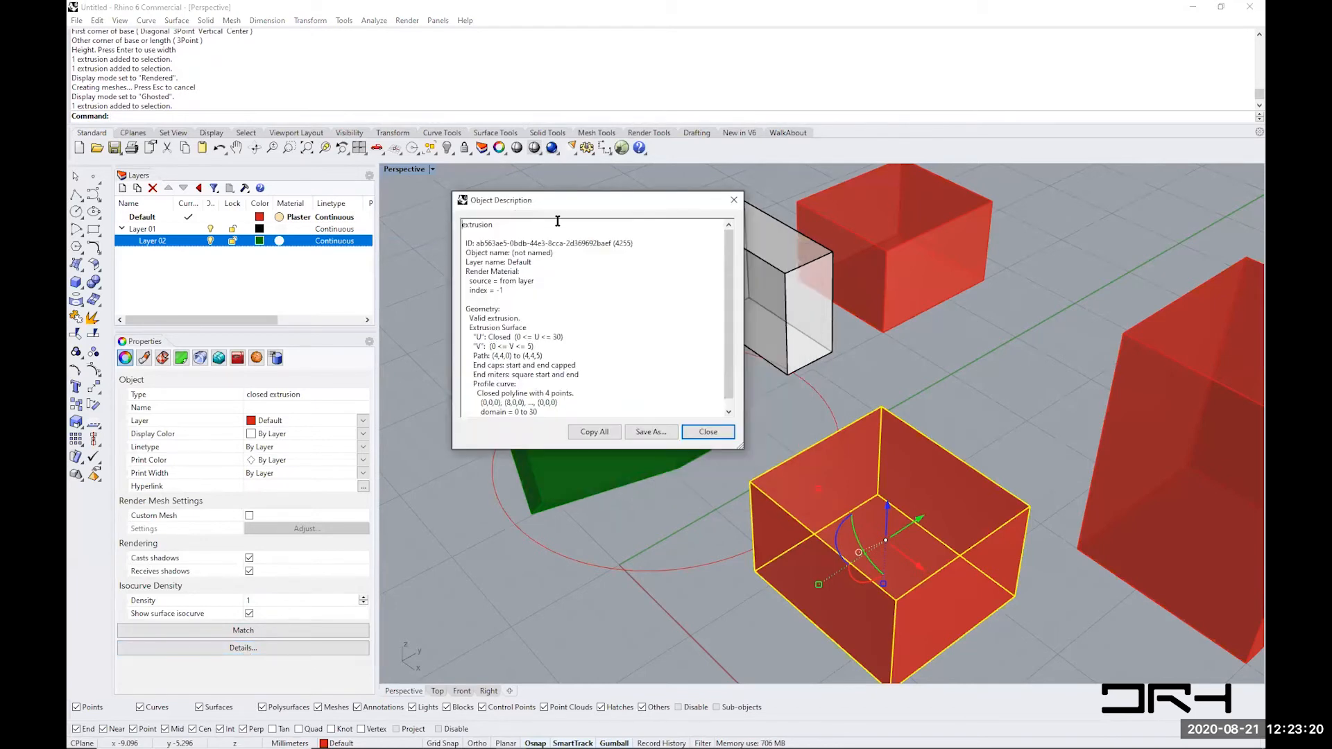
{"action": "double_click", "coordinate": [479, 225]}
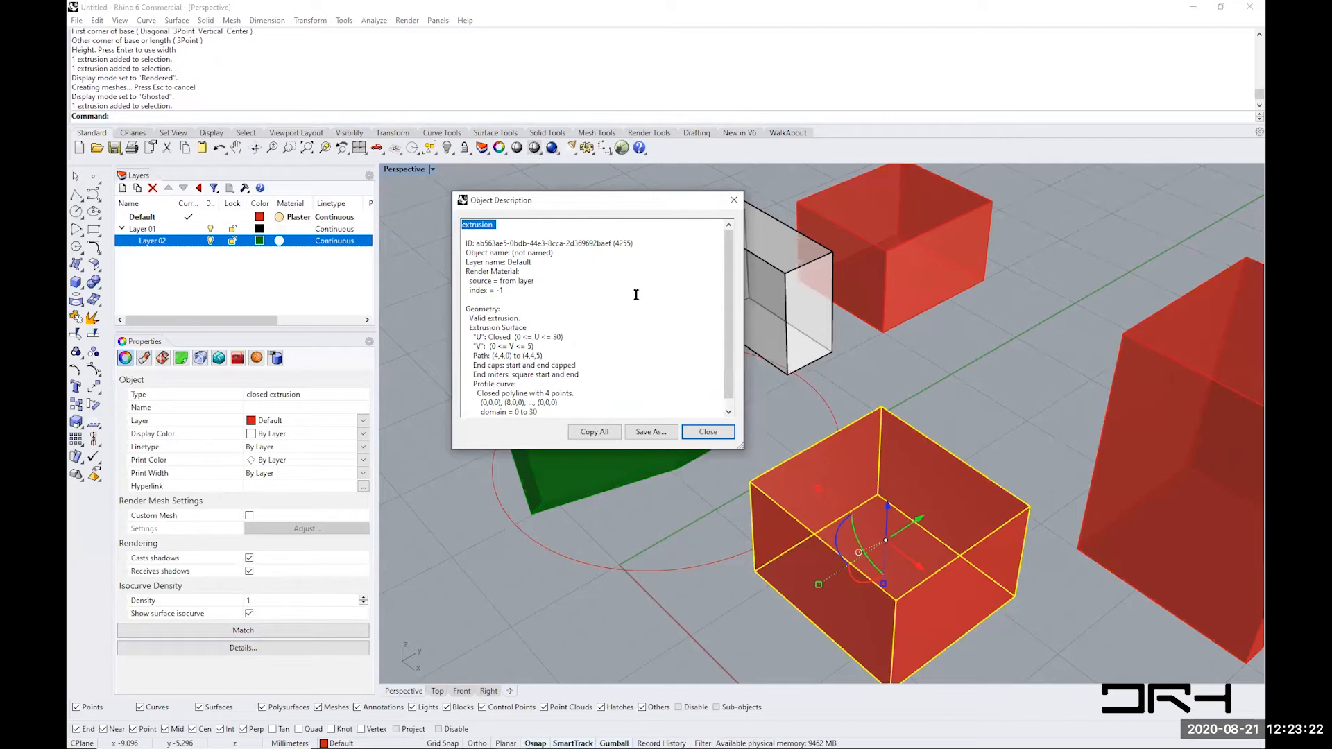
{"action": "left_click", "coordinate": [521, 319]}
{"action": "left_click_drag", "start_coordinate": [521, 319], "coordinate": [442, 321]}
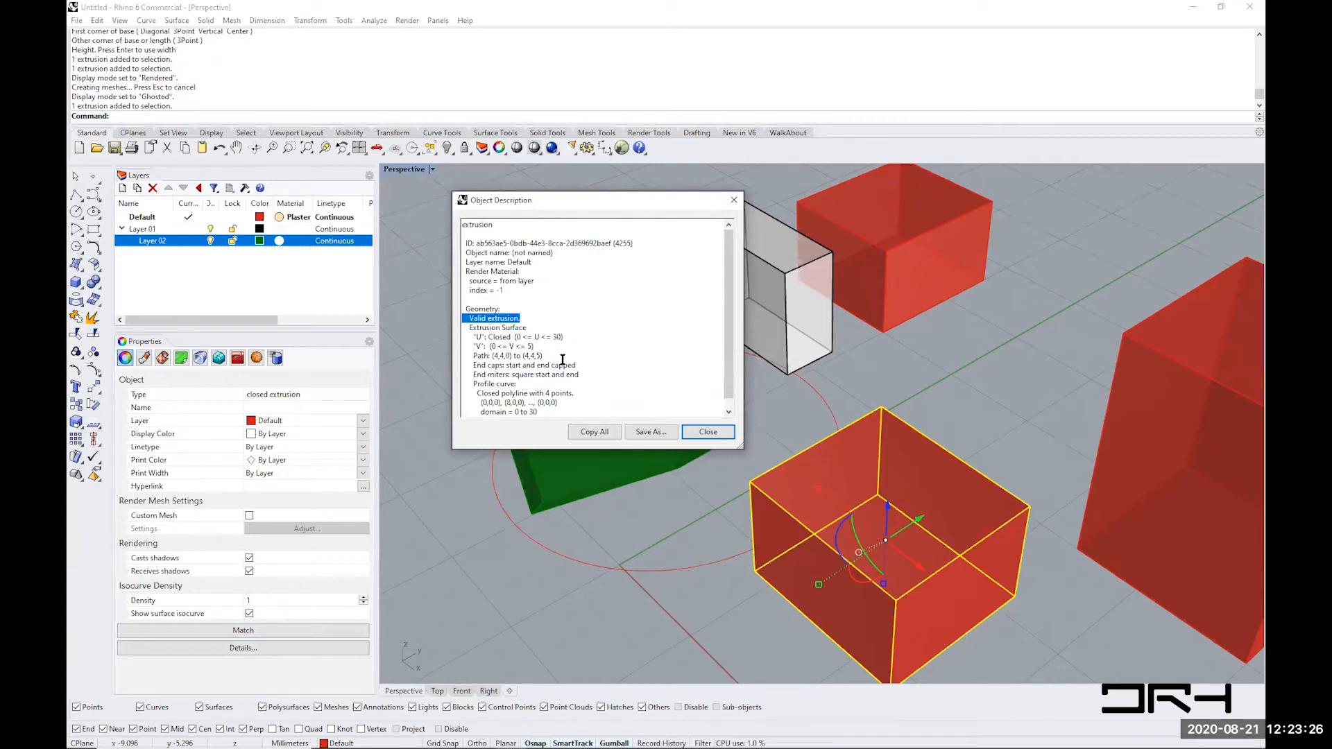
{"action": "scroll", "coordinate": [726, 335], "scroll_direction": "down", "scroll_amount": 1}
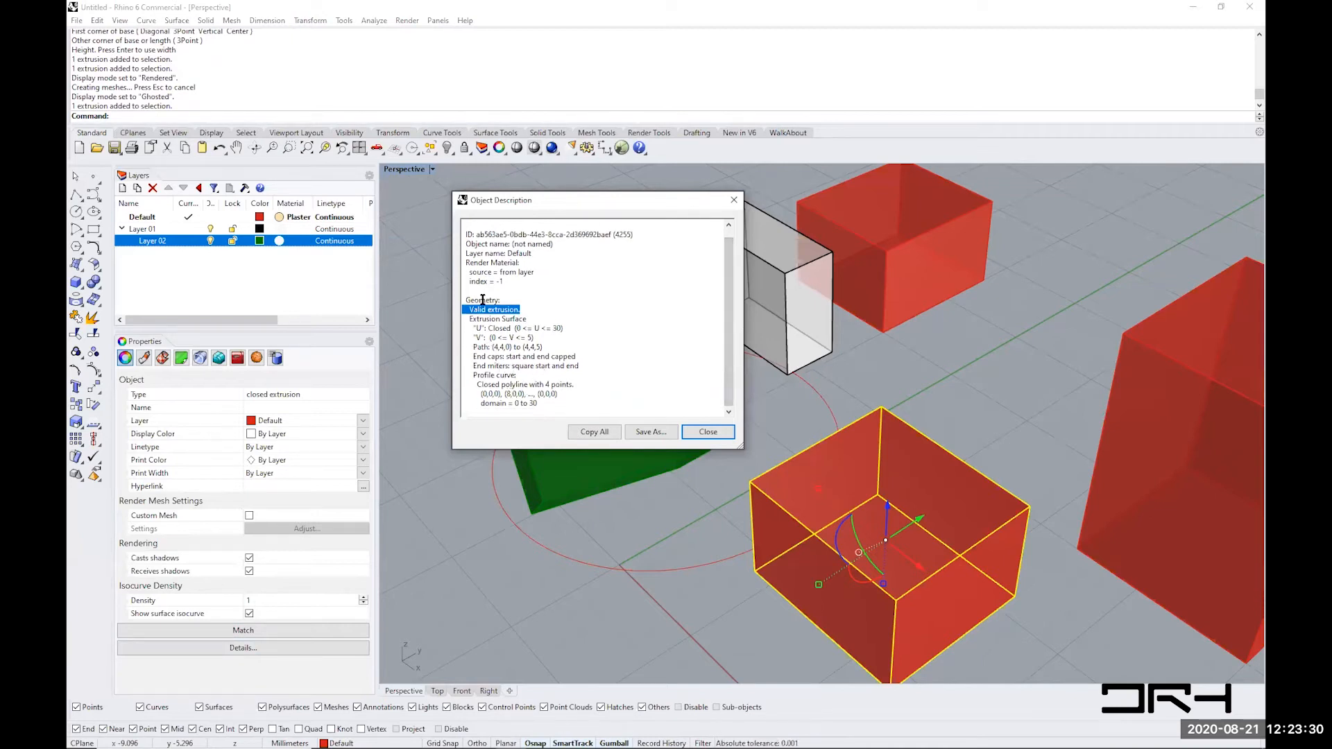
{"action": "left_click_drag", "start_coordinate": [531, 264], "coordinate": [664, 385]}
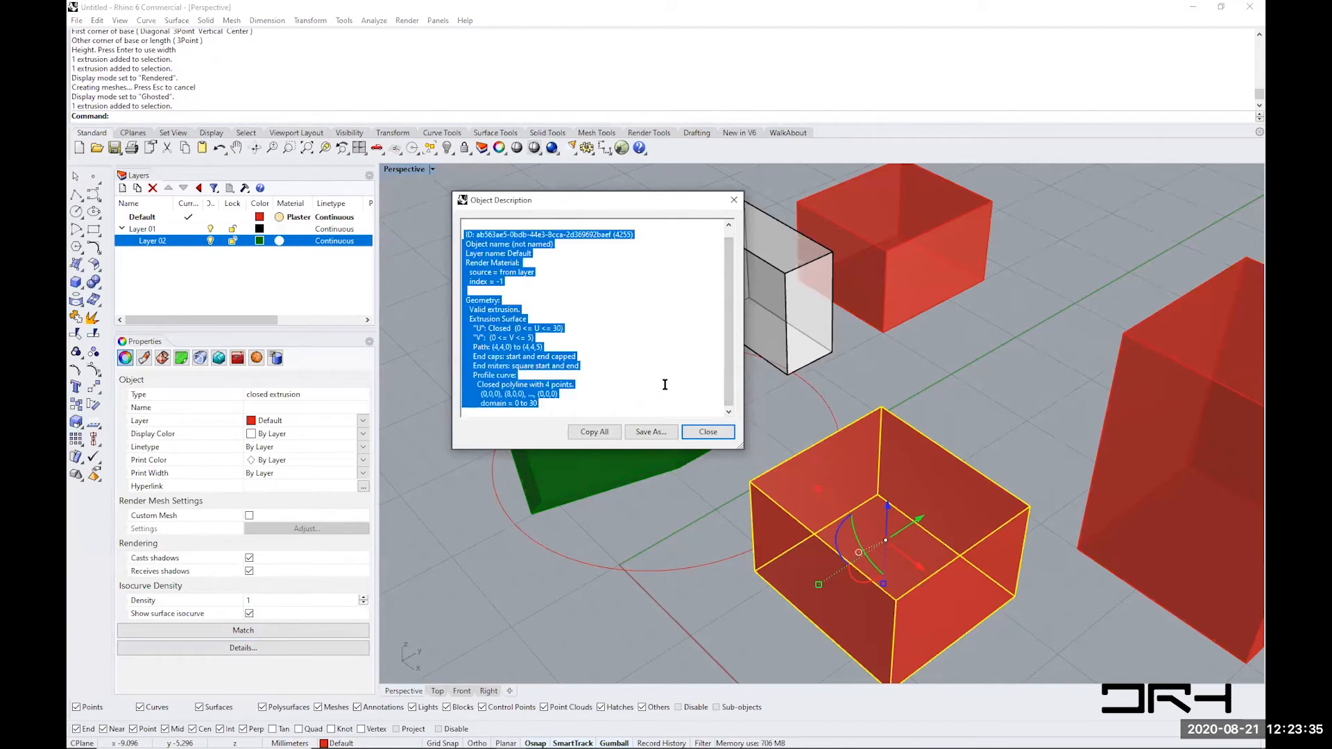
{"action": "left_click", "coordinate": [697, 331]}
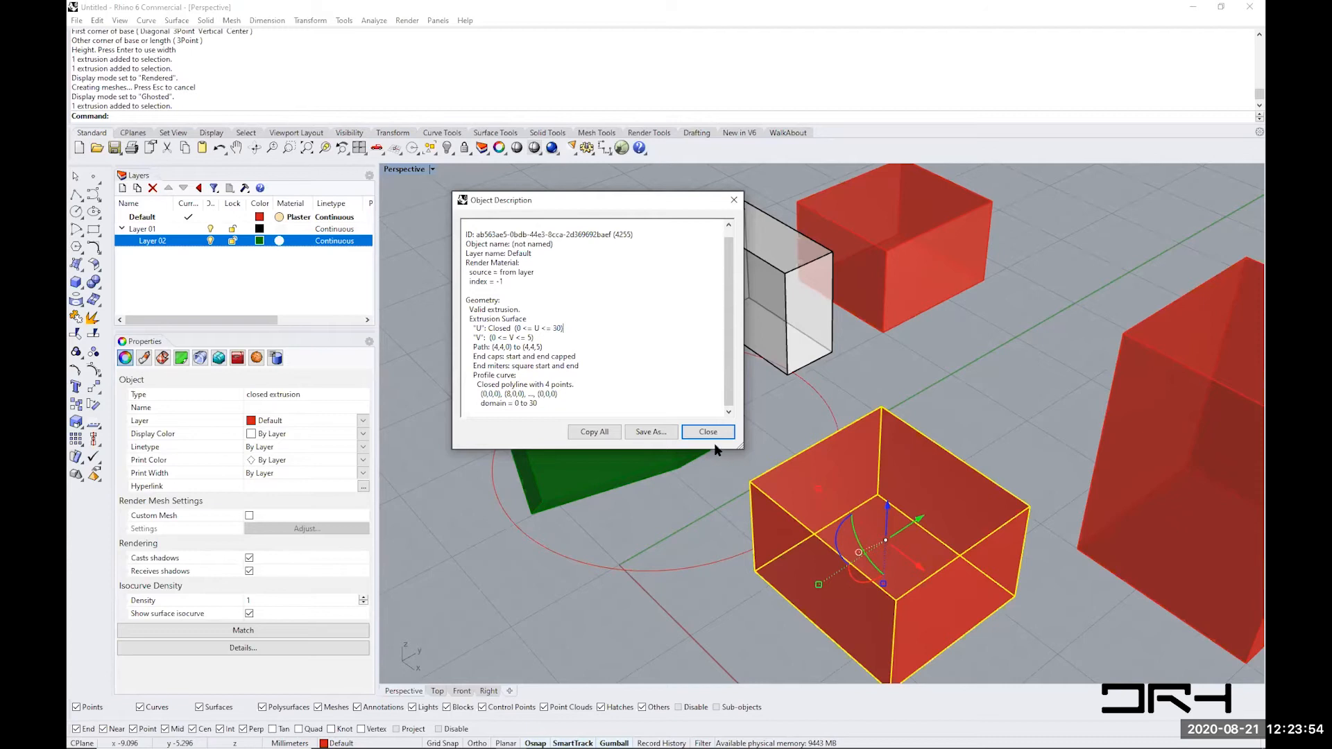
{"action": "left_click", "coordinate": [733, 199]}
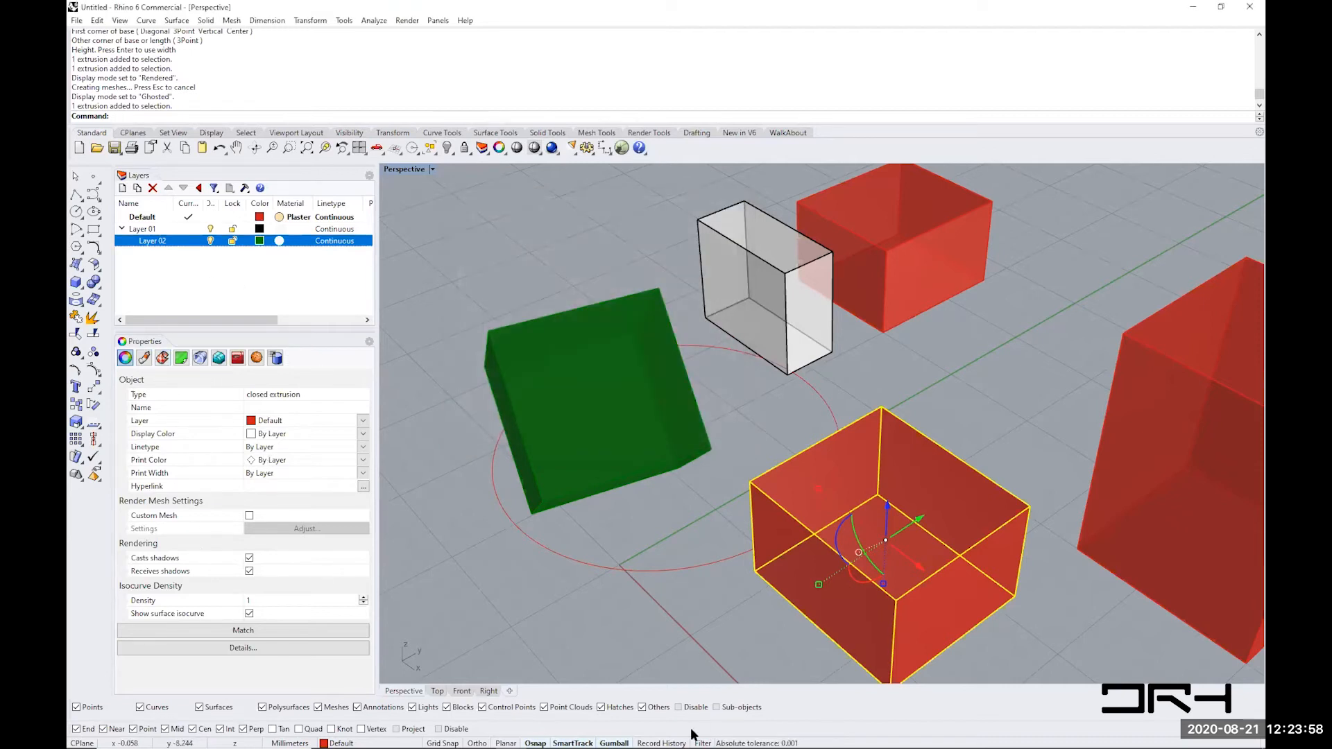
{"action": "left_click", "coordinate": [500, 260]}
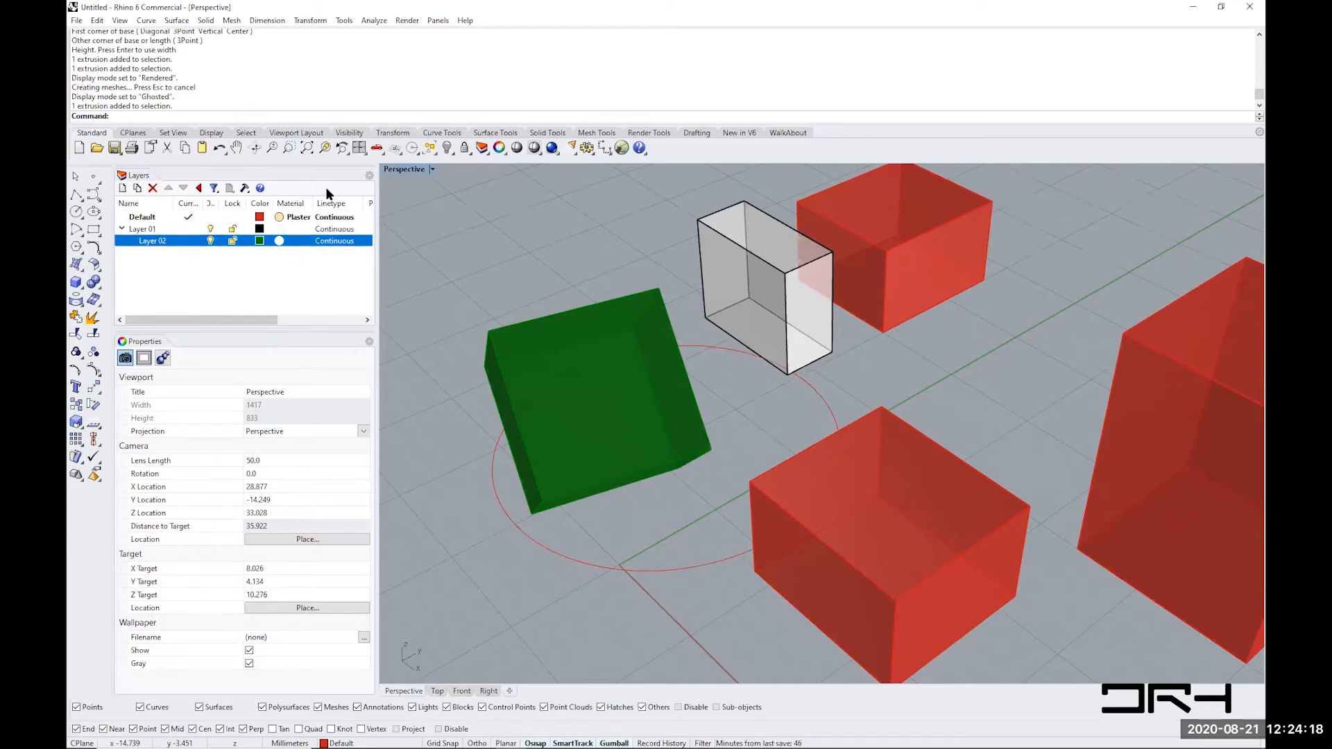
- Open the Help panel and dock it together with Layers and Properties as one tabbed group, showing Help
{"action": "left_click", "coordinate": [439, 21]}
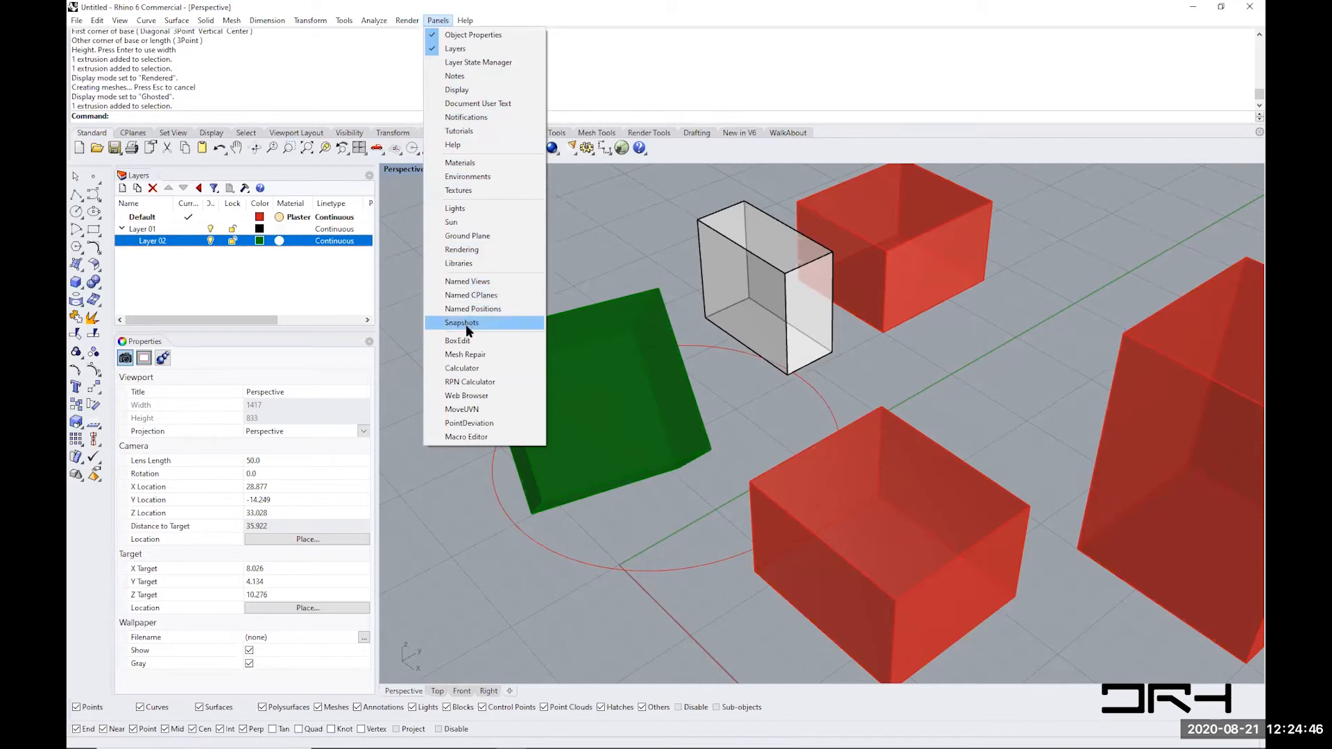
{"action": "left_click", "coordinate": [452, 146]}
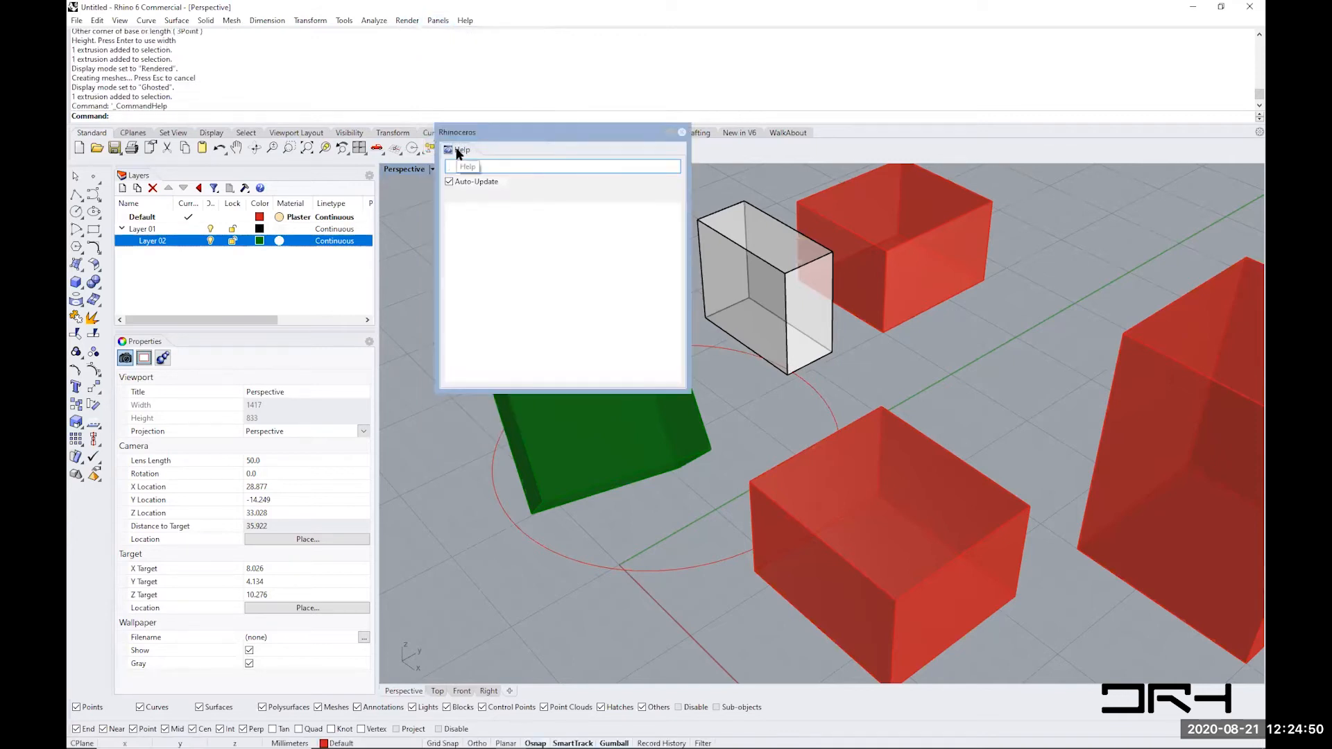
{"action": "left_click_drag", "start_coordinate": [456, 150], "coordinate": [172, 175]}
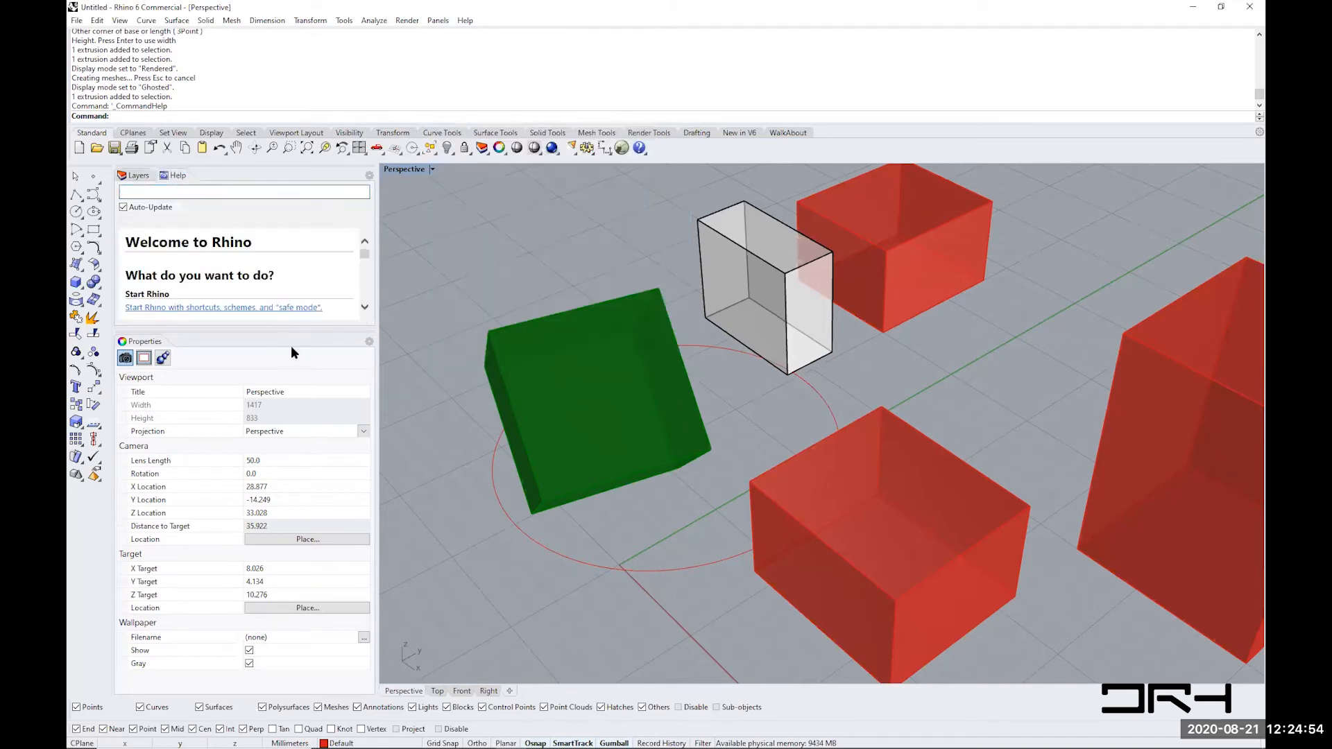
{"action": "left_click_drag", "start_coordinate": [236, 328], "coordinate": [222, 434]}
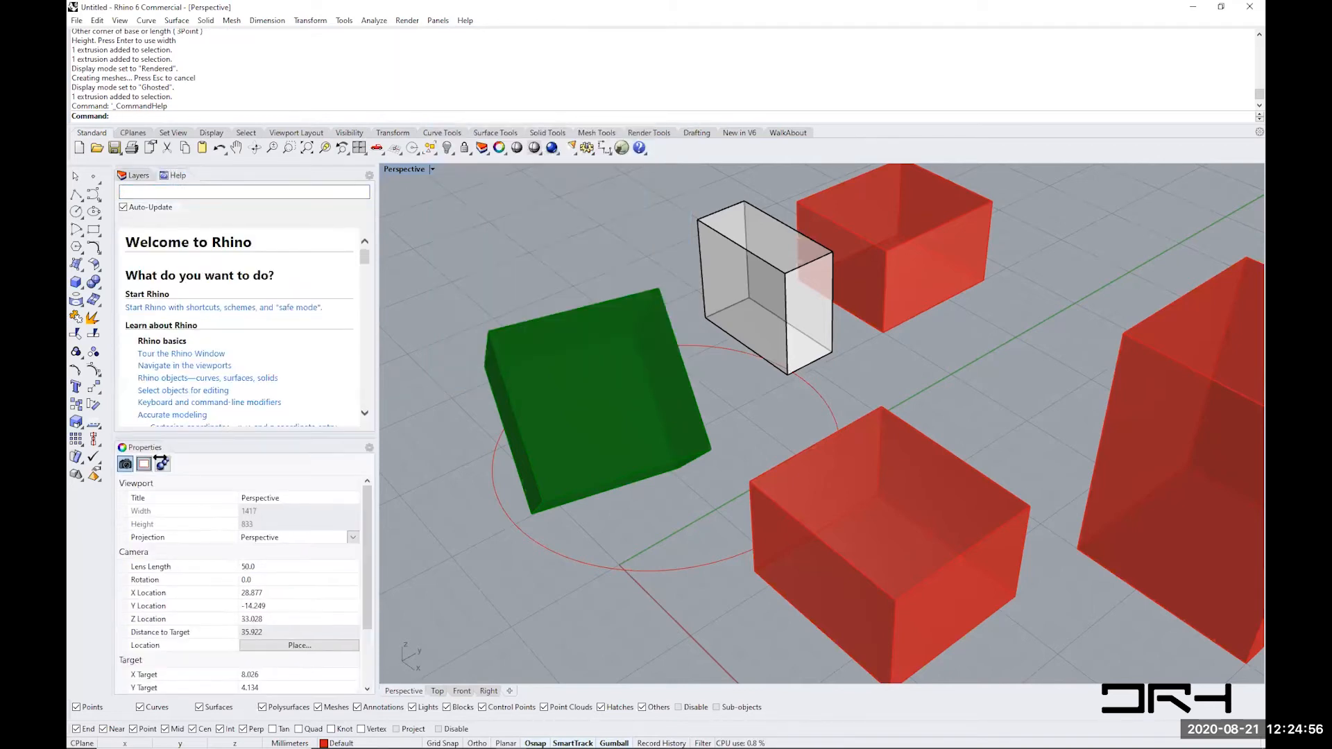
{"action": "left_click_drag", "start_coordinate": [139, 449], "coordinate": [220, 171]}
{"action": "left_click", "coordinate": [177, 179]}
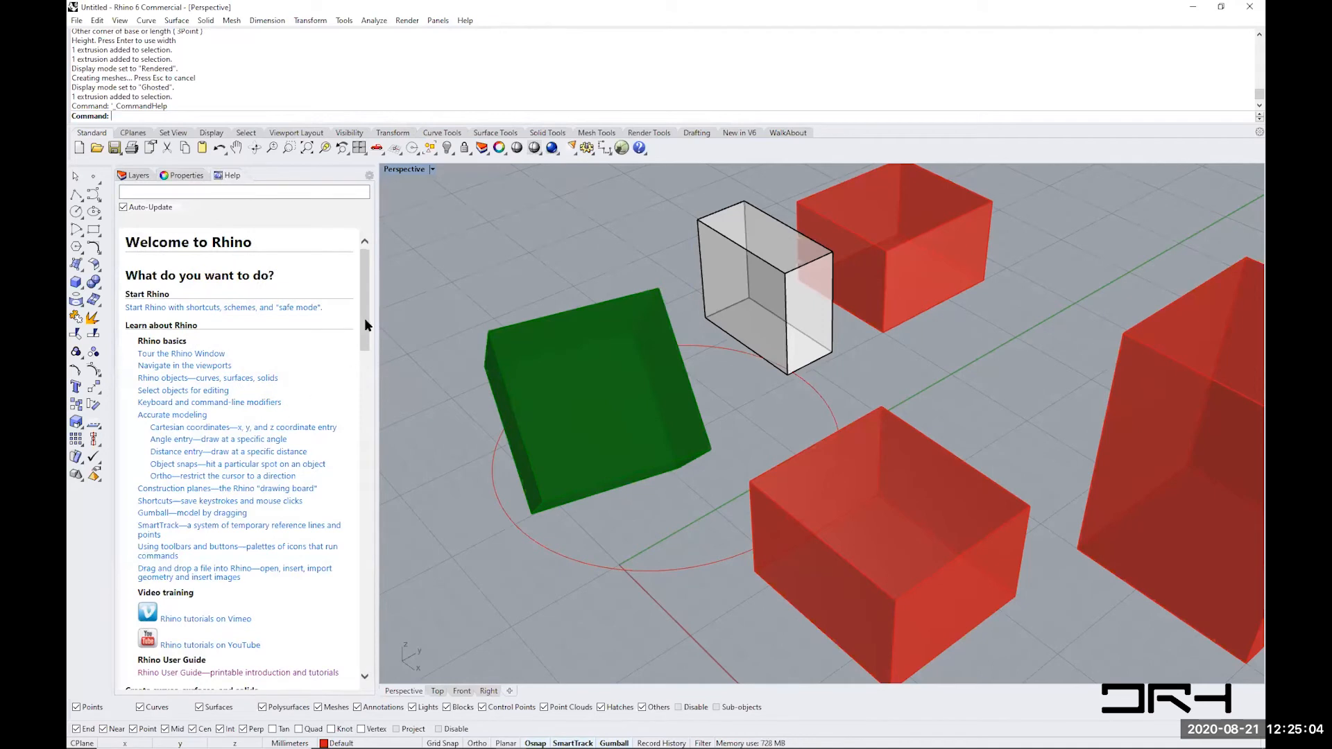
- Look up "box" in the Help panel, review the Box command's instructions, and return to the layer list
{"action": "left_click_drag", "start_coordinate": [364, 318], "coordinate": [356, 274]}
{"action": "left_click", "coordinate": [134, 187]}
{"action": "type", "text": "box"}
{"action": "key", "text": "Return"}
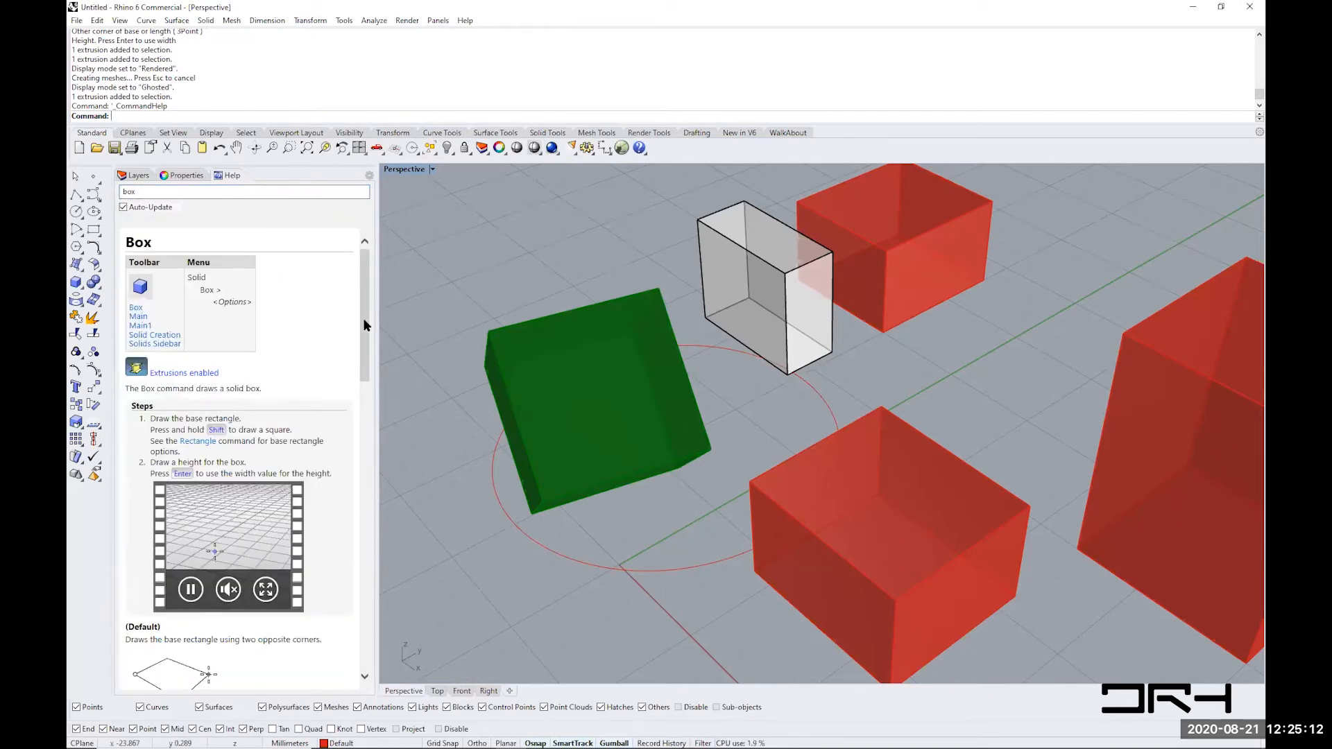
{"action": "left_click_drag", "start_coordinate": [364, 324], "coordinate": [378, 301]}
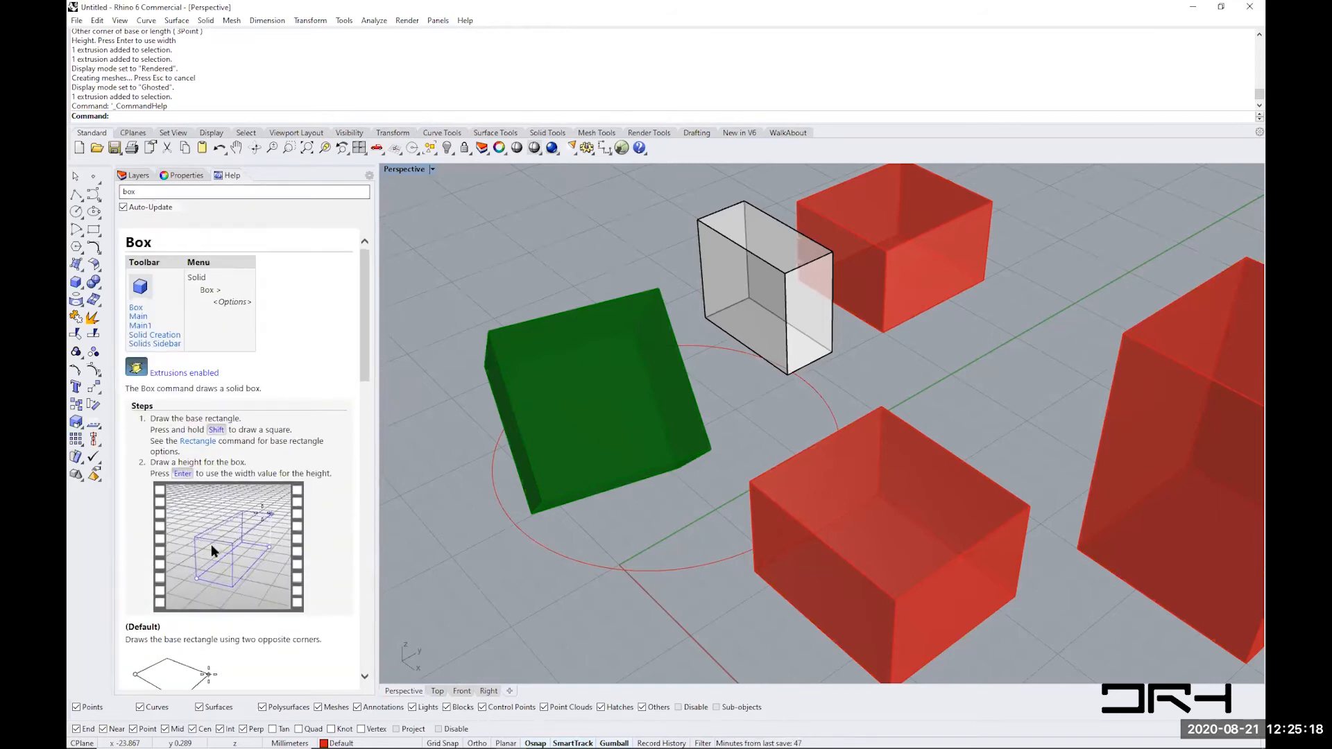
{"action": "left_click", "coordinate": [142, 176]}
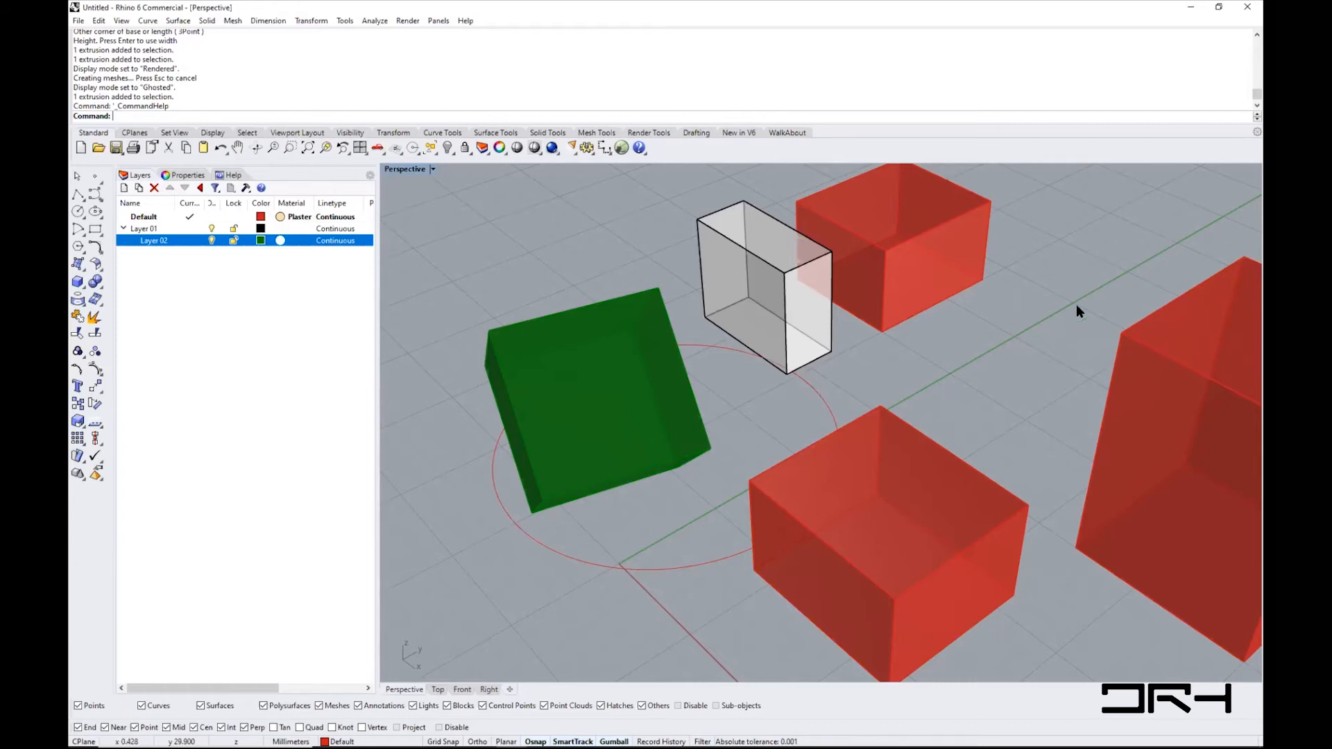
- Delete all the boxes and the circle from the Perspective viewport and narrow the docked panel group
{"action": "left_click_drag", "start_coordinate": [915, 501], "coordinate": [502, 202]}
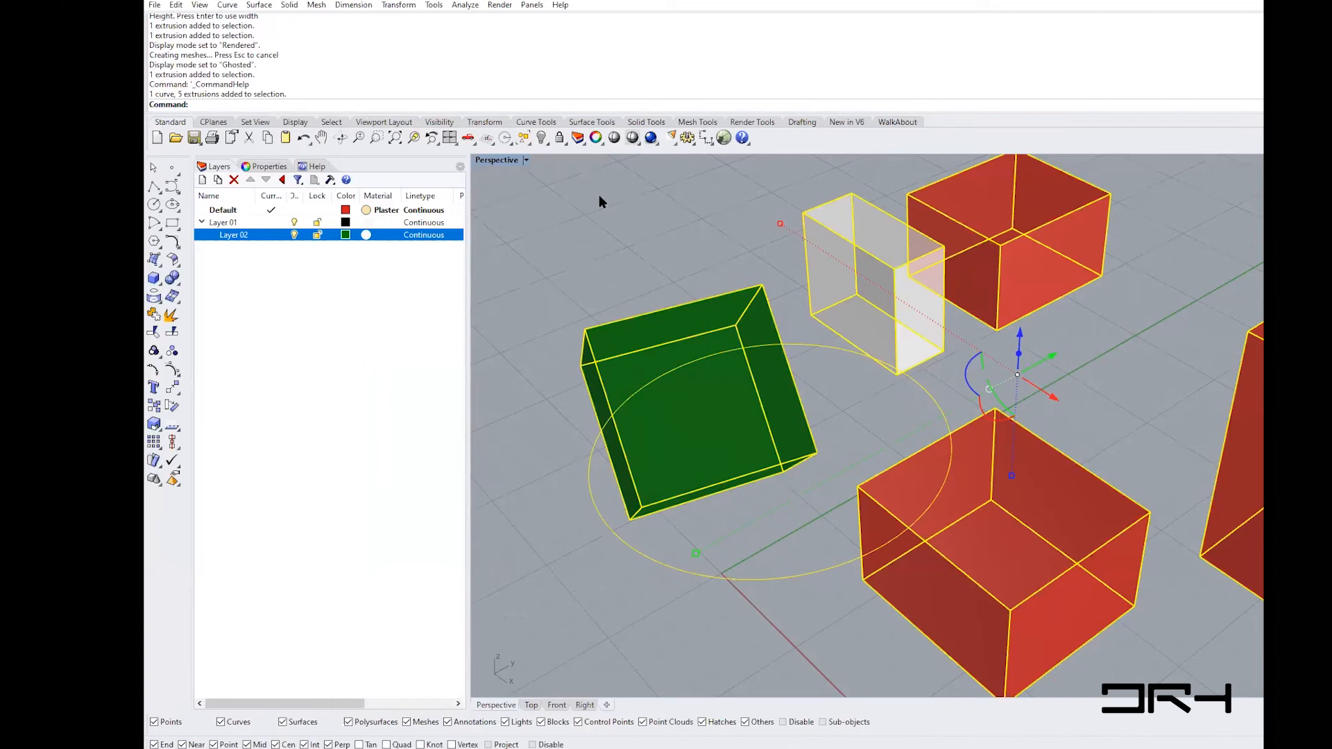
{"action": "key", "text": "Delete"}
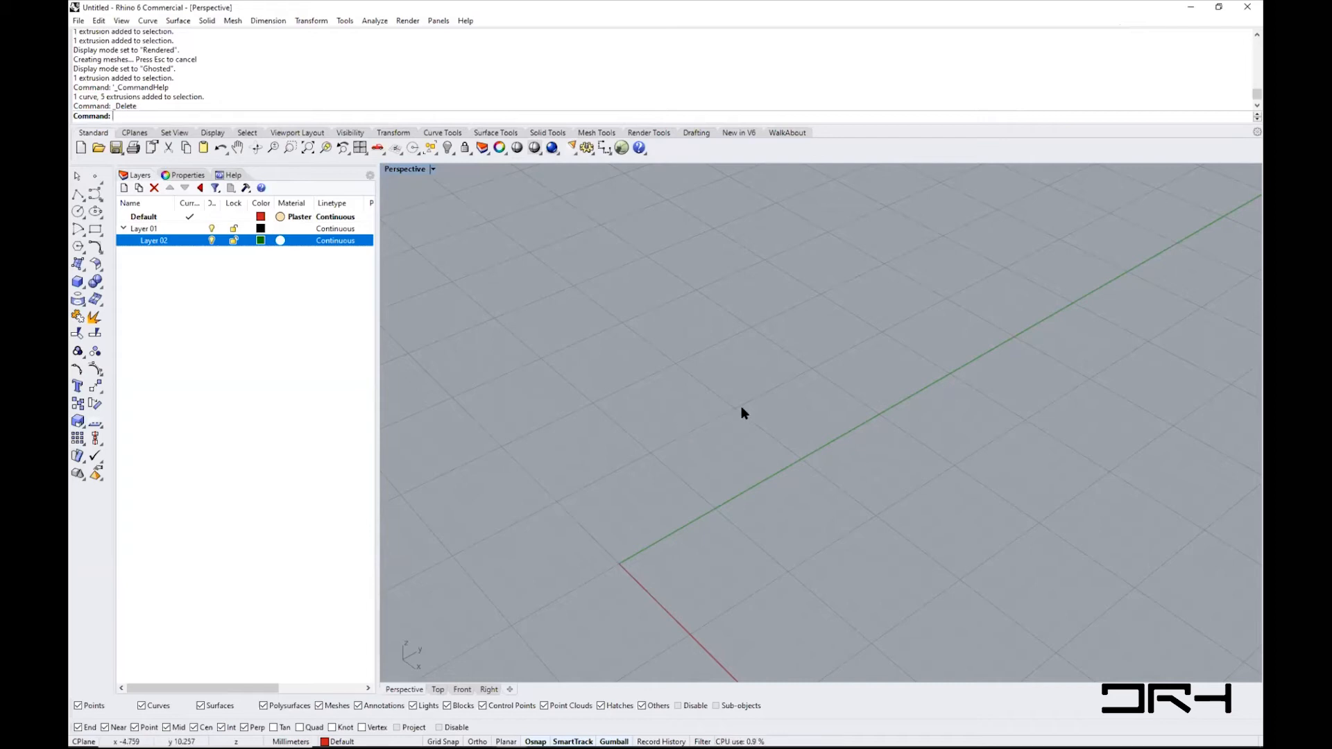
{"action": "right_click_drag", "start_coordinate": [712, 512], "coordinate": [675, 343], "text": "shift"}
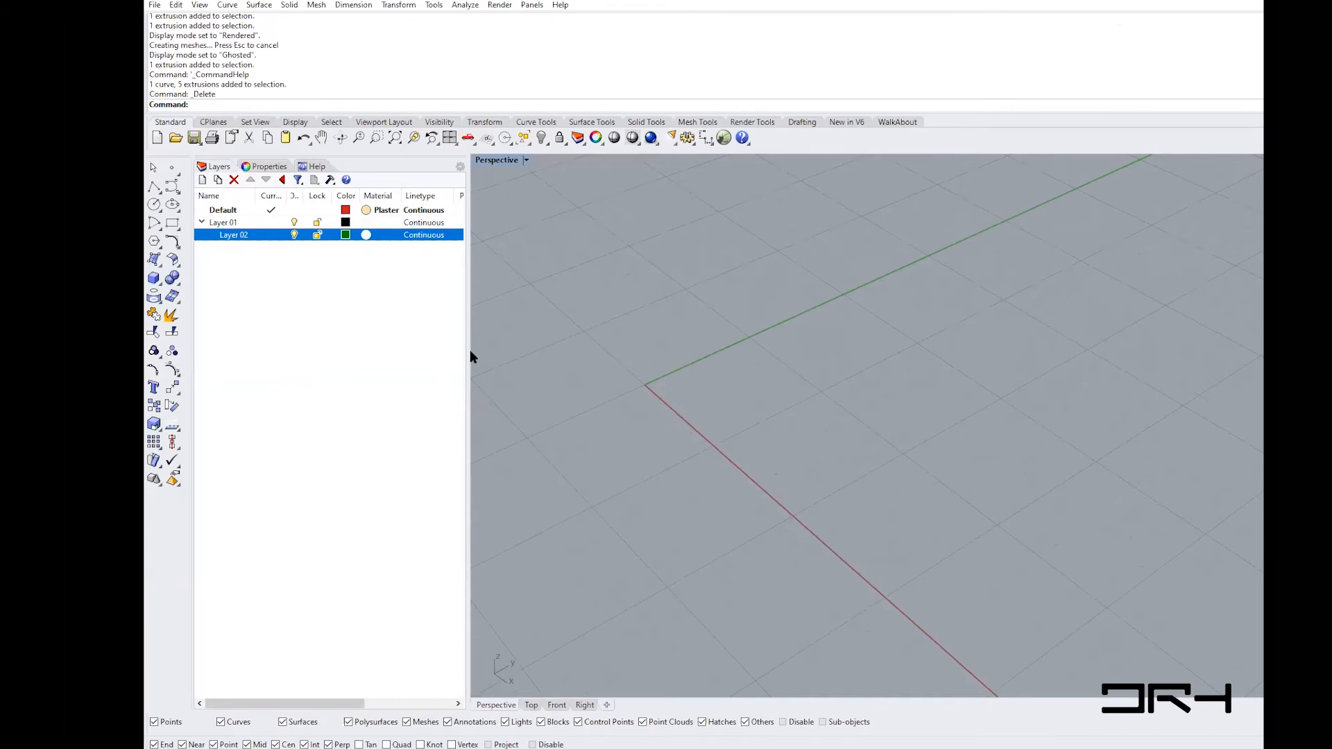
{"action": "left_click_drag", "start_coordinate": [469, 353], "coordinate": [333, 391]}
- Draw a line about 15 mm long from the origin along the red X axis in the Perspective viewport
{"action": "right_click_drag", "start_coordinate": [549, 439], "coordinate": [911, 519]}
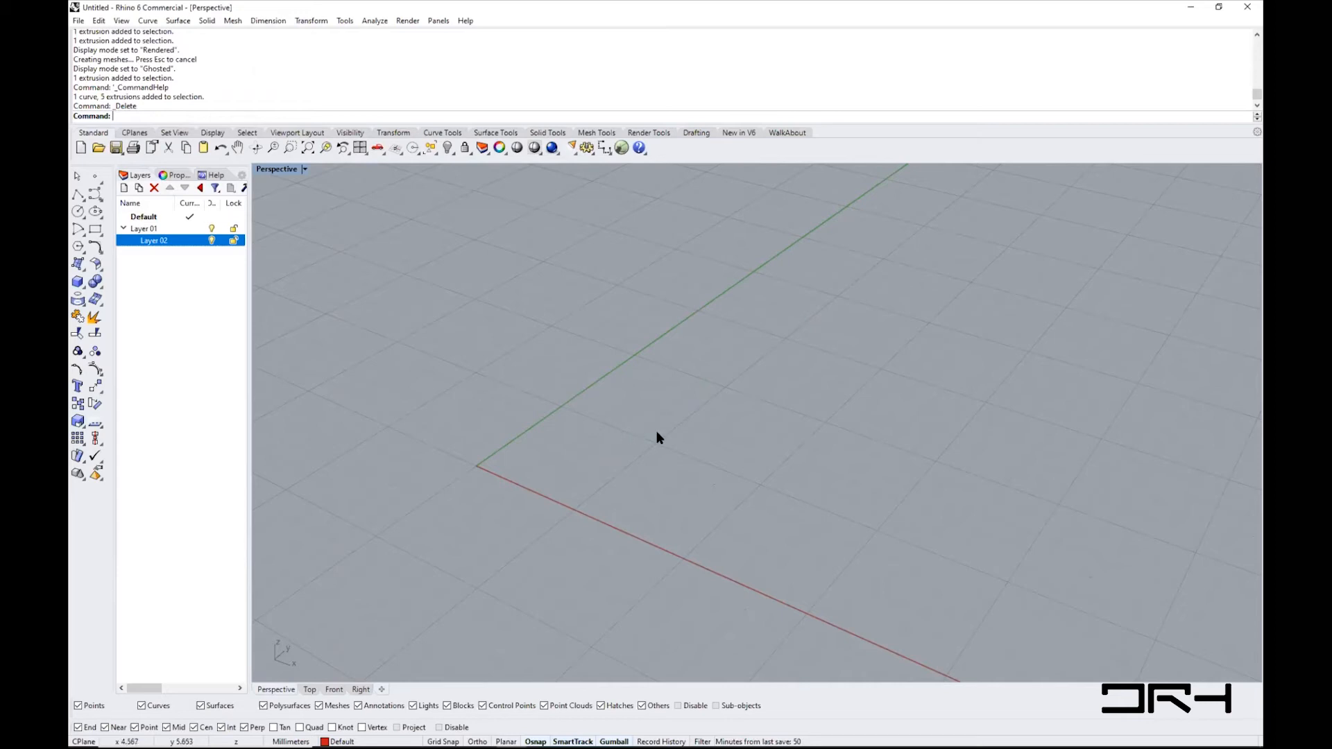
{"action": "right_click_drag", "start_coordinate": [656, 431], "coordinate": [610, 299], "text": "shift"}
{"action": "type", "text": "Line"}
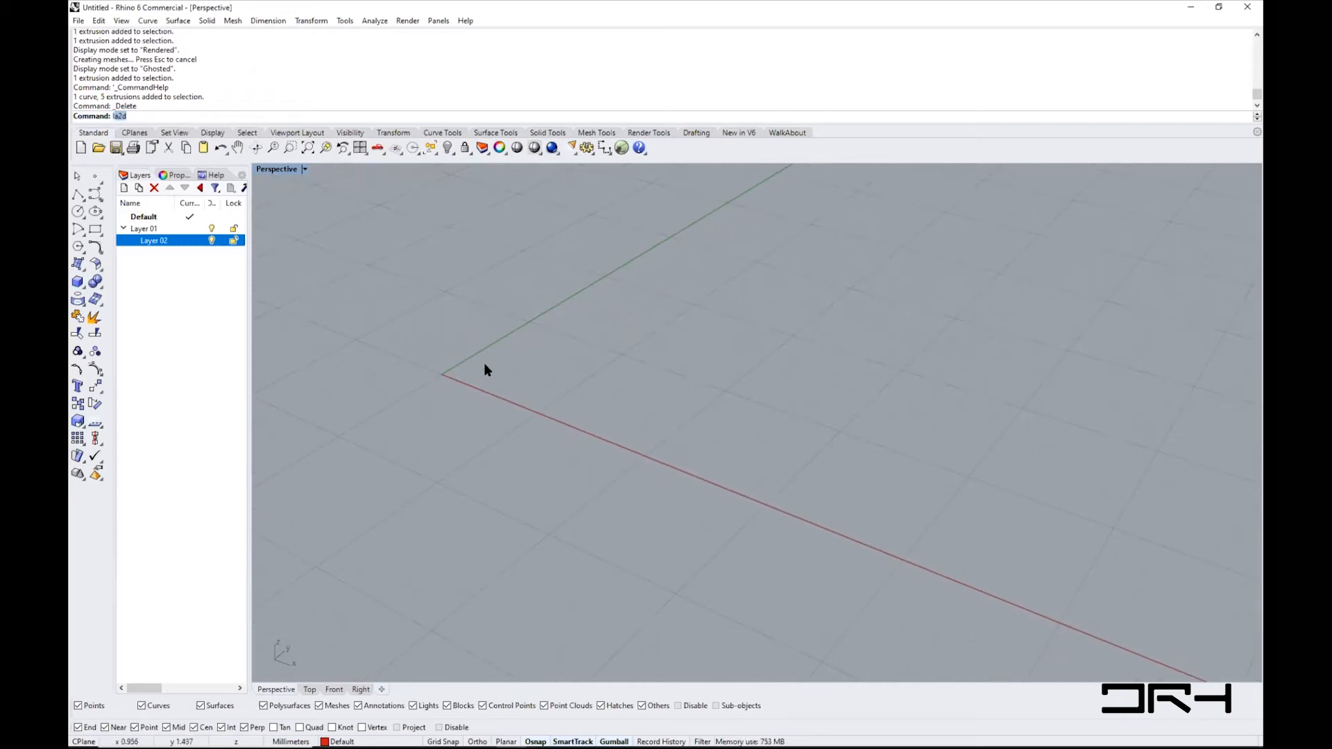
{"action": "key", "text": "Return"}
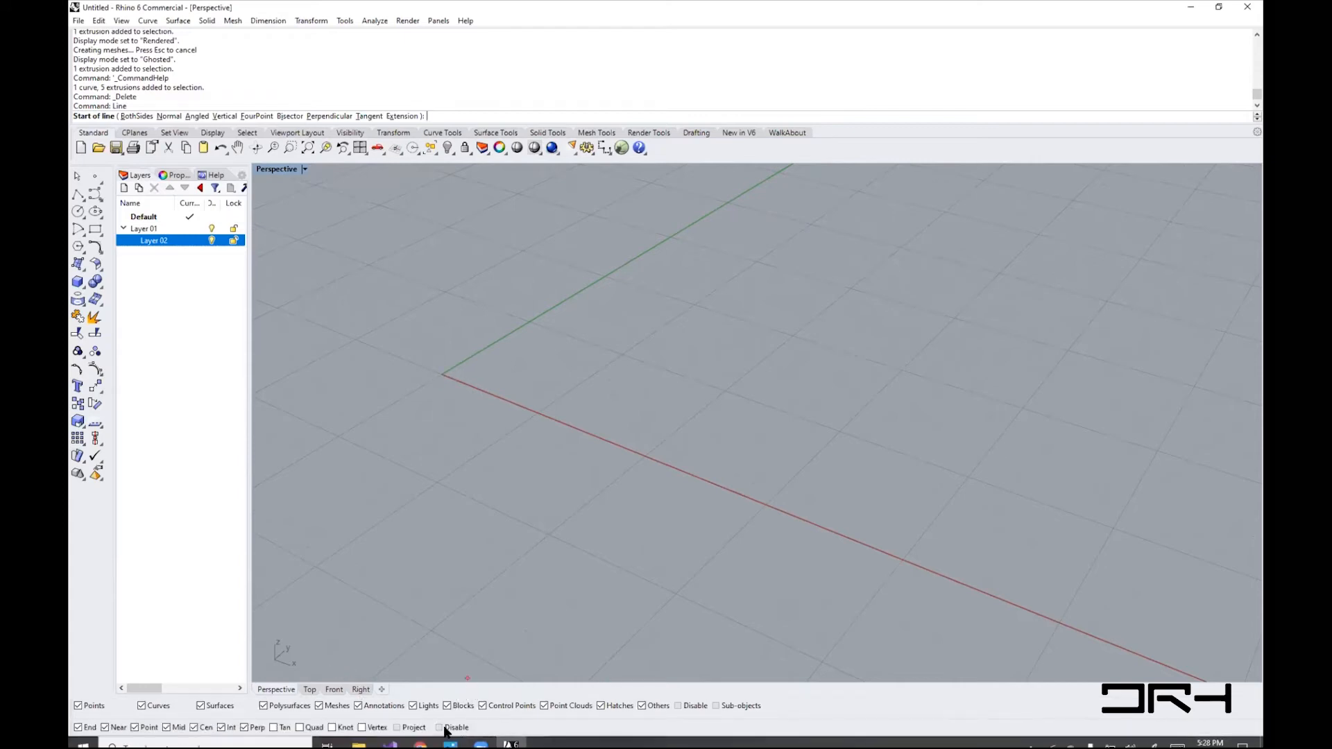
{"action": "left_click", "coordinate": [443, 375]}
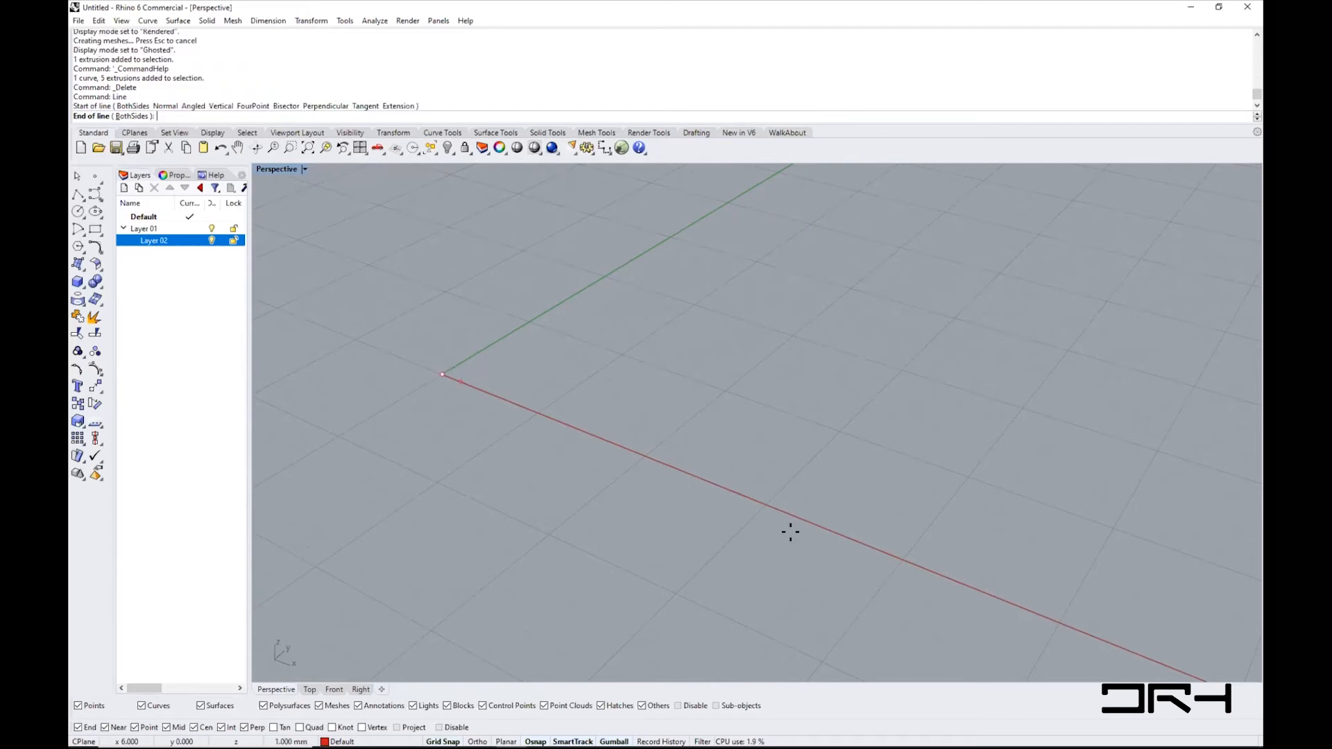
{"action": "left_click", "coordinate": [759, 499]}
- Add an arrowhead to the outer end of the line on the X axis
{"action": "type", "text": "Arr"}
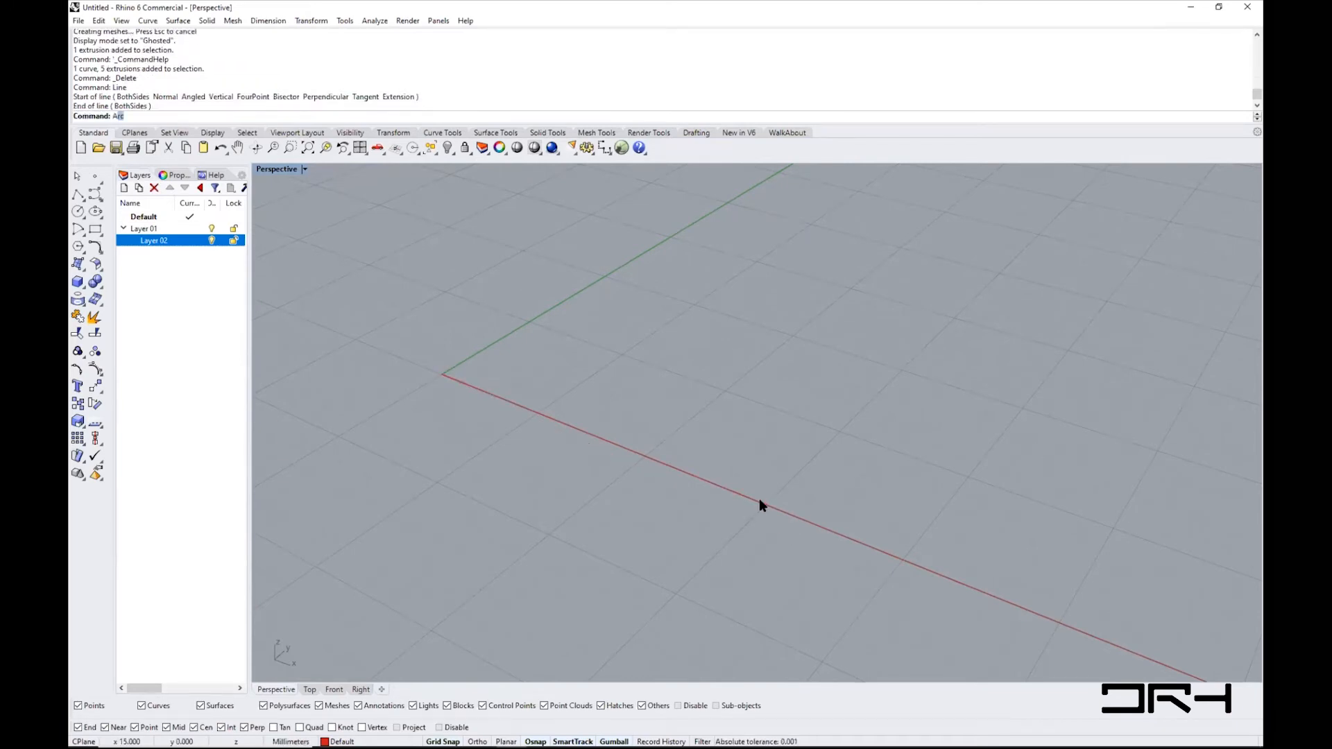
{"action": "type", "text": "owhead"}
{"action": "key", "text": "Return"}
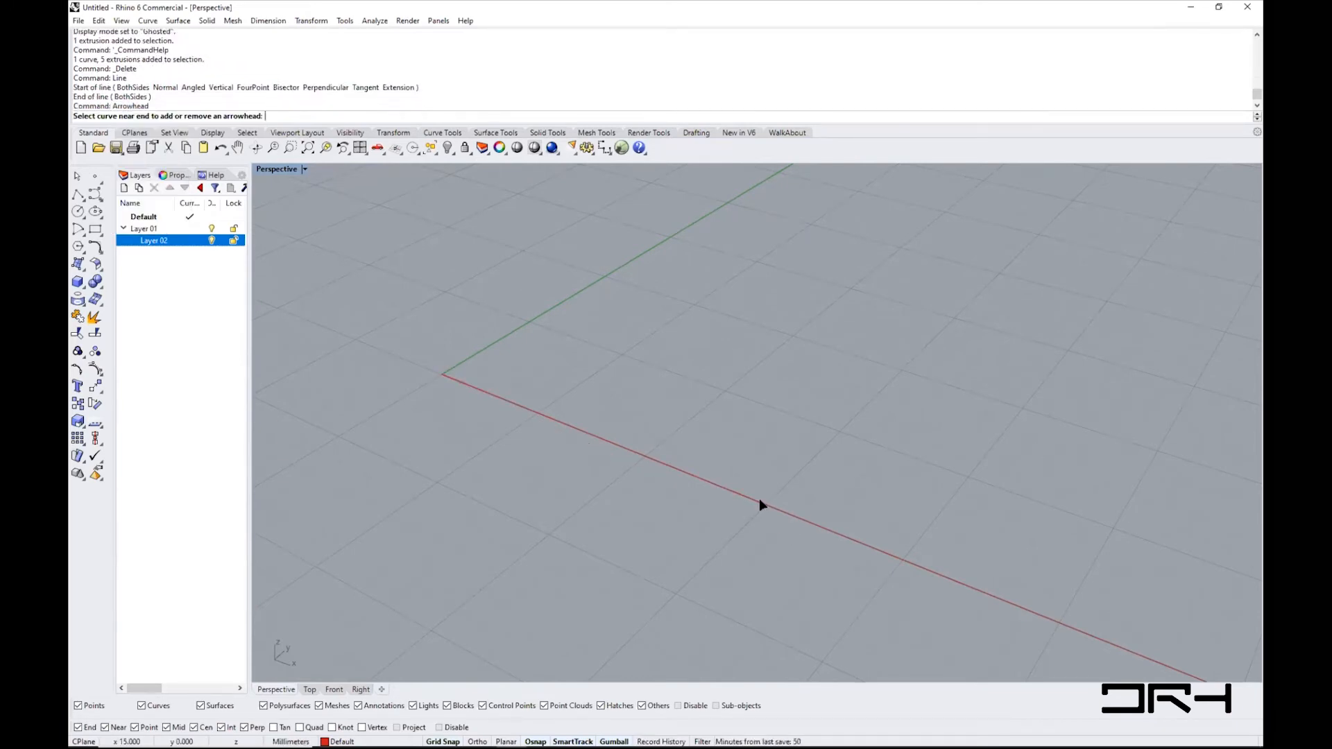
{"action": "left_click", "coordinate": [759, 499]}
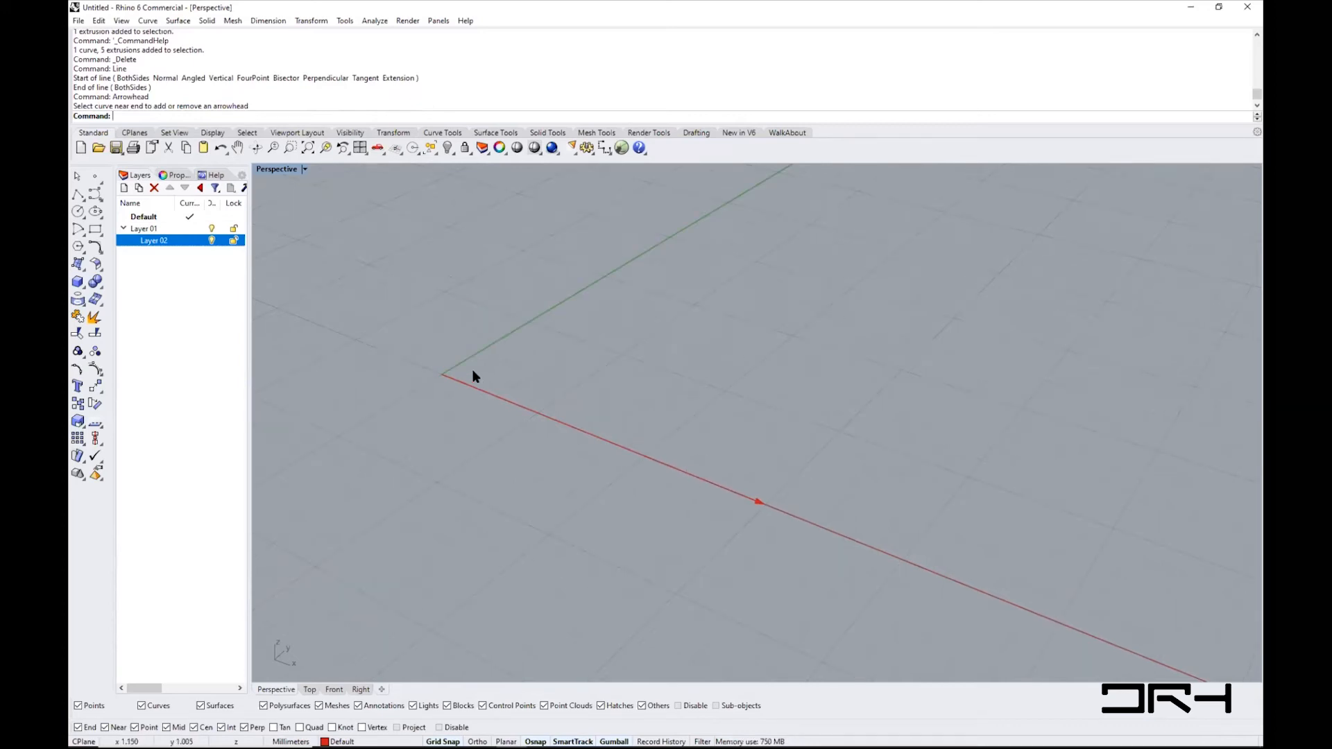
- Place a text dot reading "x" near the middle of the arrowed line on the X axis
{"action": "type", "text": "dot"}
{"action": "key", "text": "Return"}
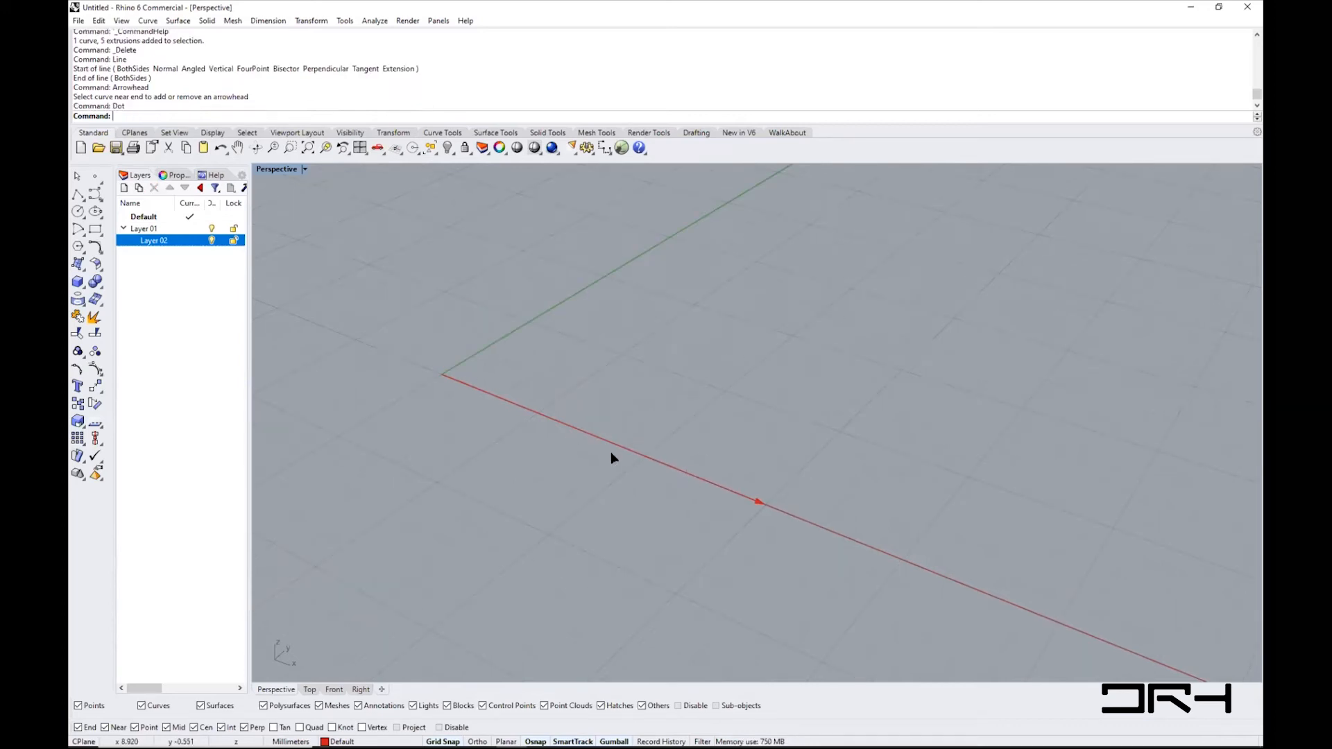
{"action": "type", "text": "x"}
{"action": "key", "text": "Return"}
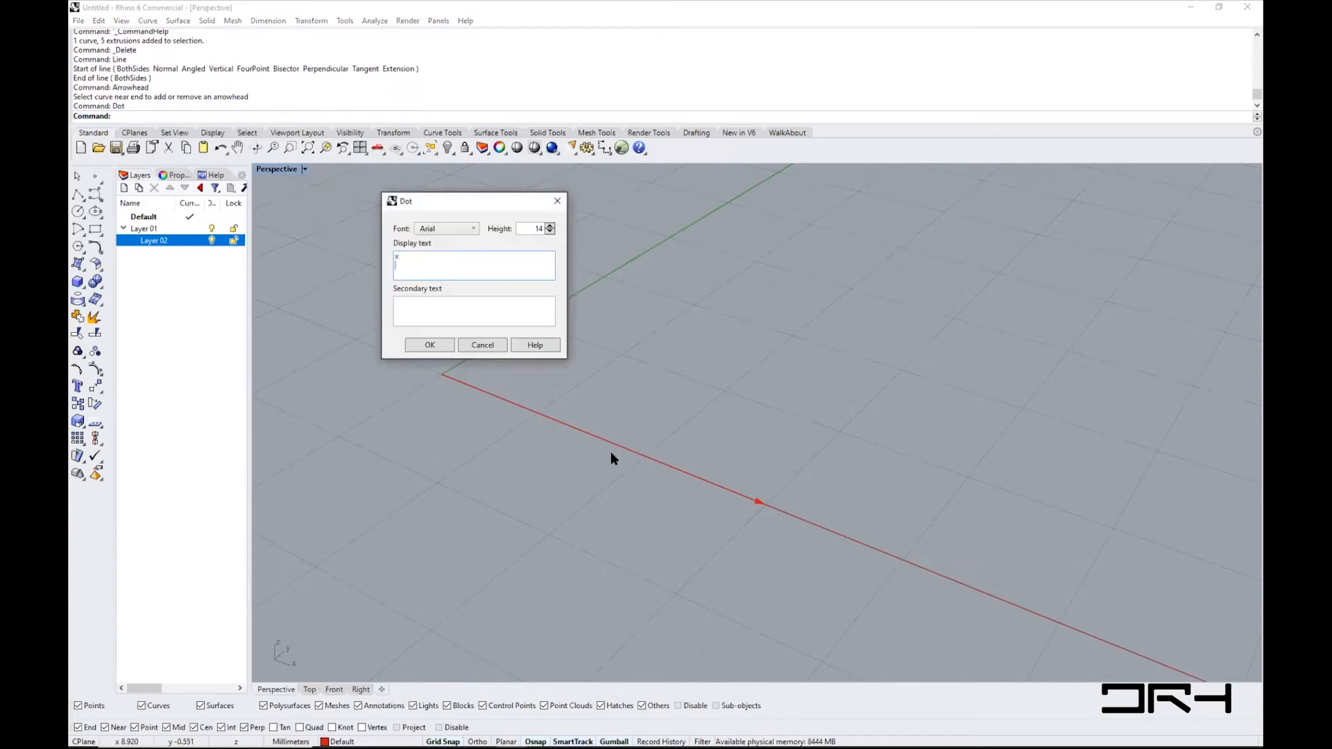
{"action": "key", "text": "BackSpace"}
{"action": "left_click", "coordinate": [430, 344]}
{"action": "scroll", "coordinate": [588, 424], "scroll_direction": "up", "scroll_amount": 3}
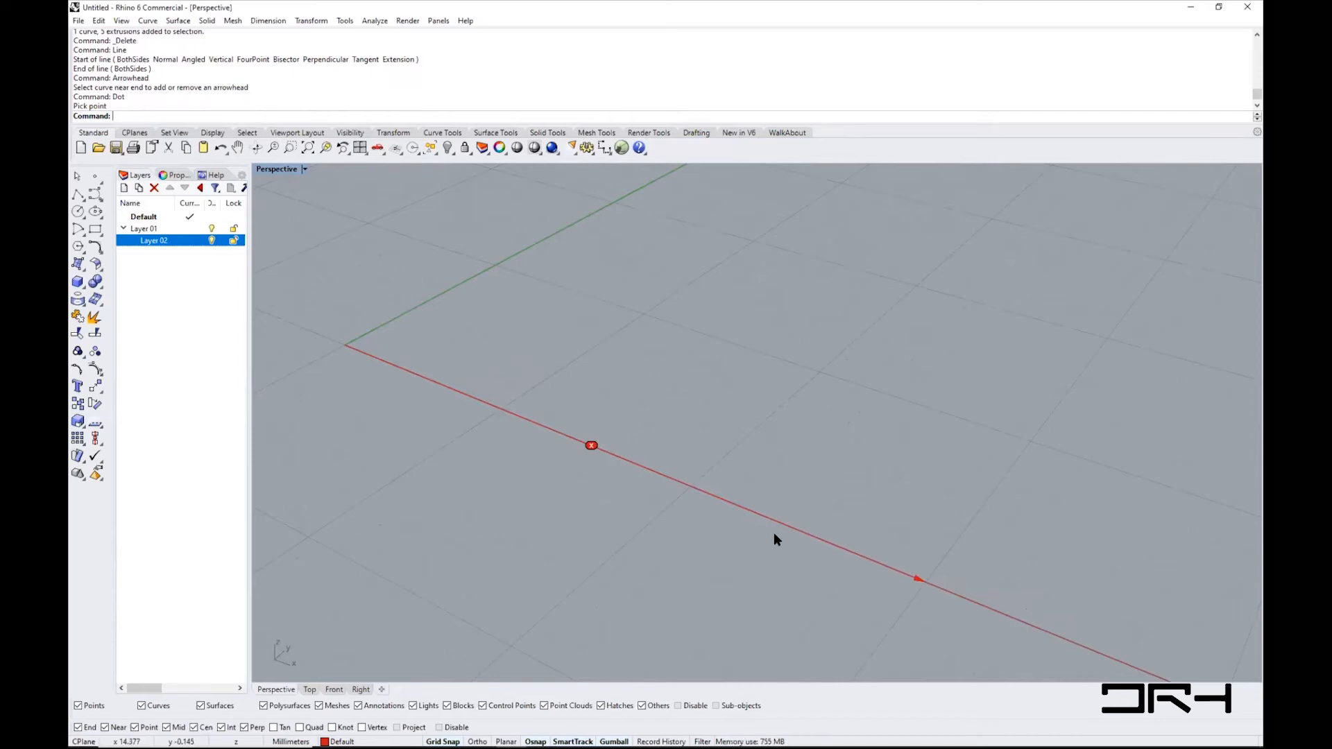
{"action": "scroll", "coordinate": [652, 500], "scroll_direction": "down", "scroll_amount": 2}
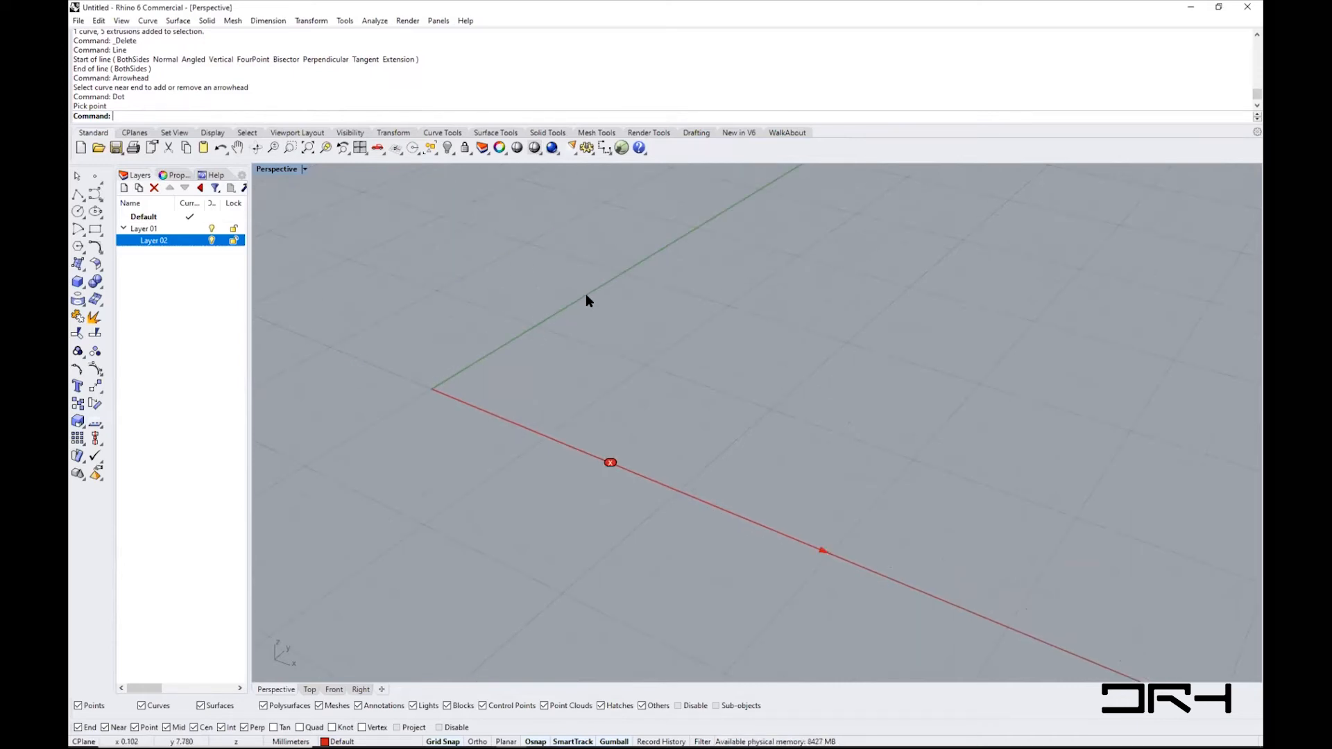
- Place a text dot reading "y" on the green Y axis, about 7 mm from the origin
{"action": "type", "text": "Dot"}
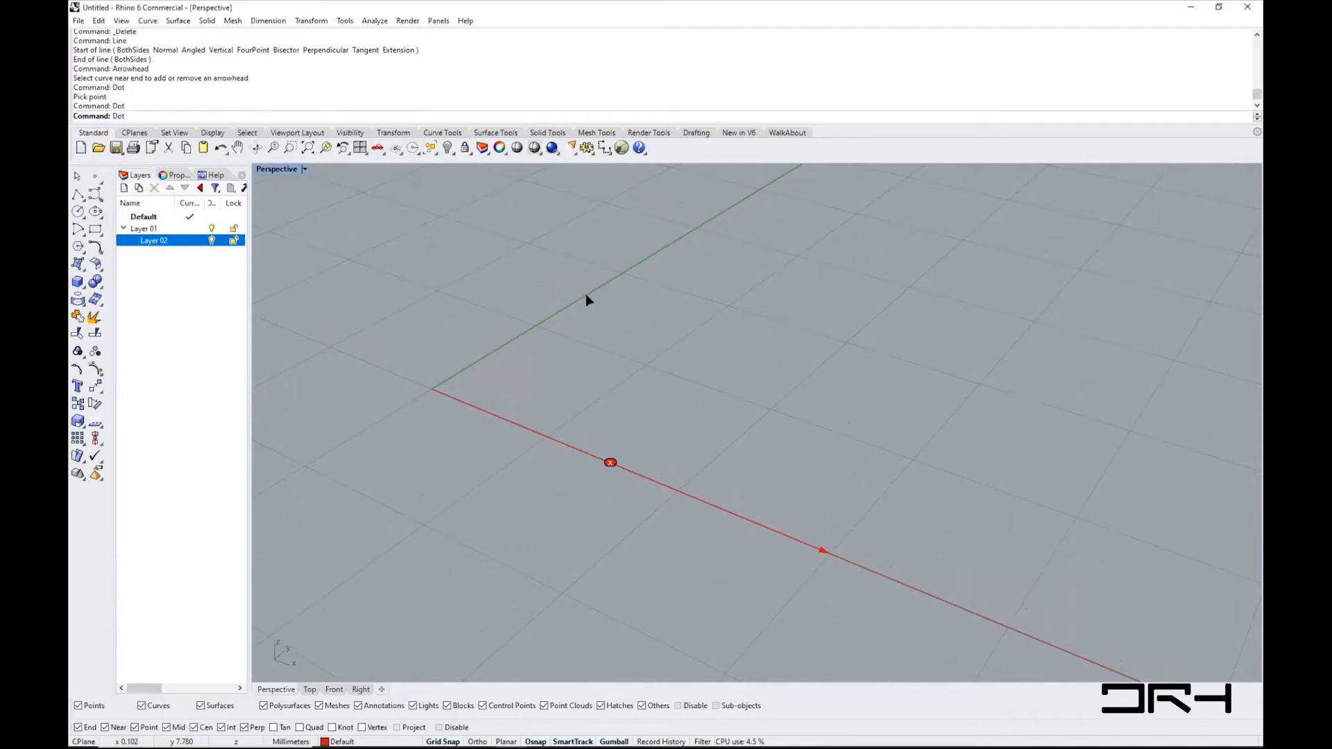
{"action": "key", "text": "Return"}
{"action": "key", "text": "BackSpace"}
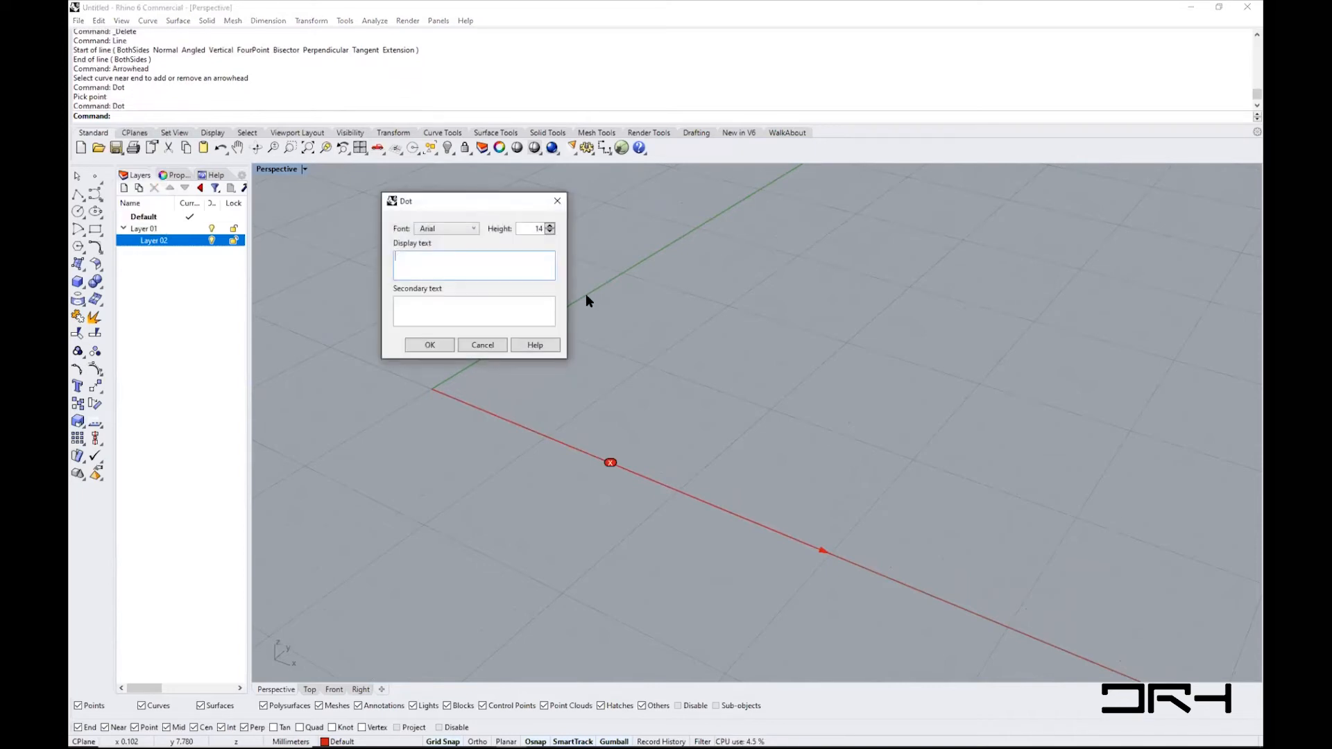
{"action": "type", "text": "y"}
{"action": "left_click", "coordinate": [430, 345]}
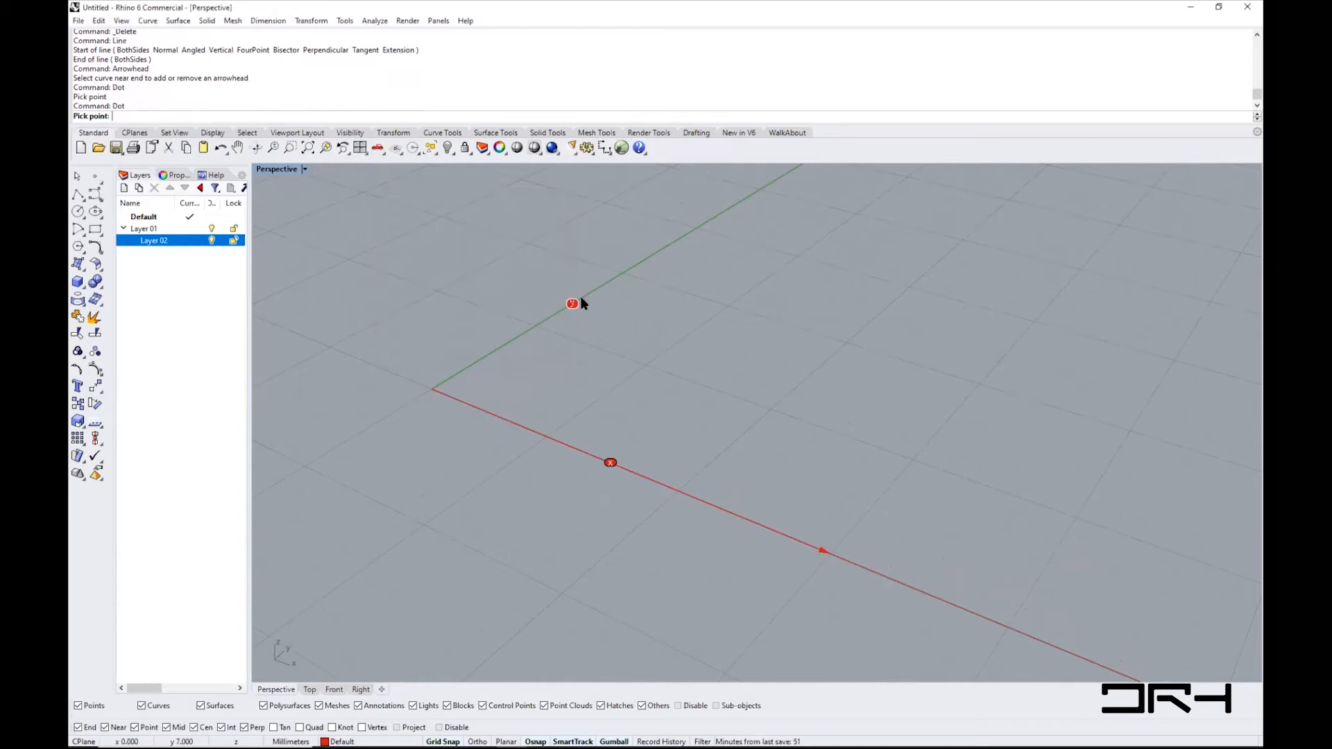
{"action": "left_click", "coordinate": [572, 305]}
- Change the "y" text dot's display color to Green and deselect it
{"action": "left_click", "coordinate": [572, 306]}
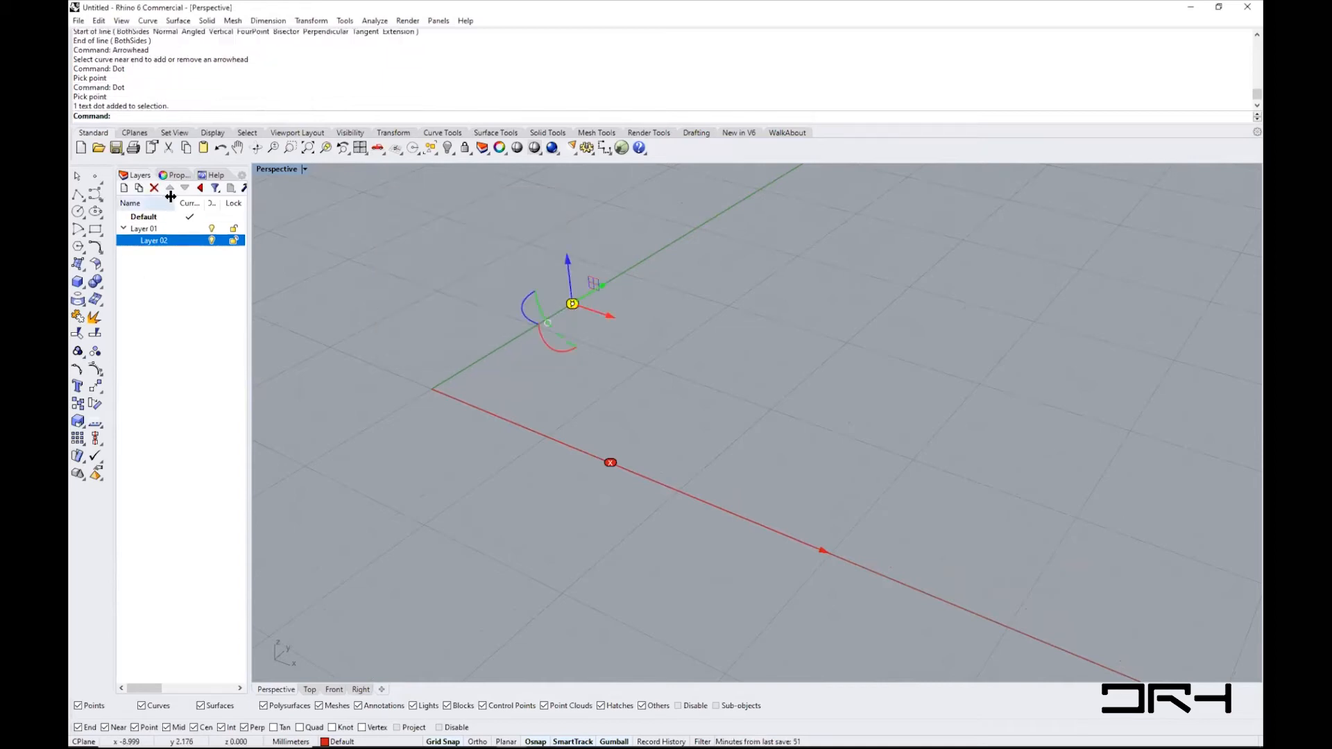
{"action": "left_click", "coordinate": [174, 175]}
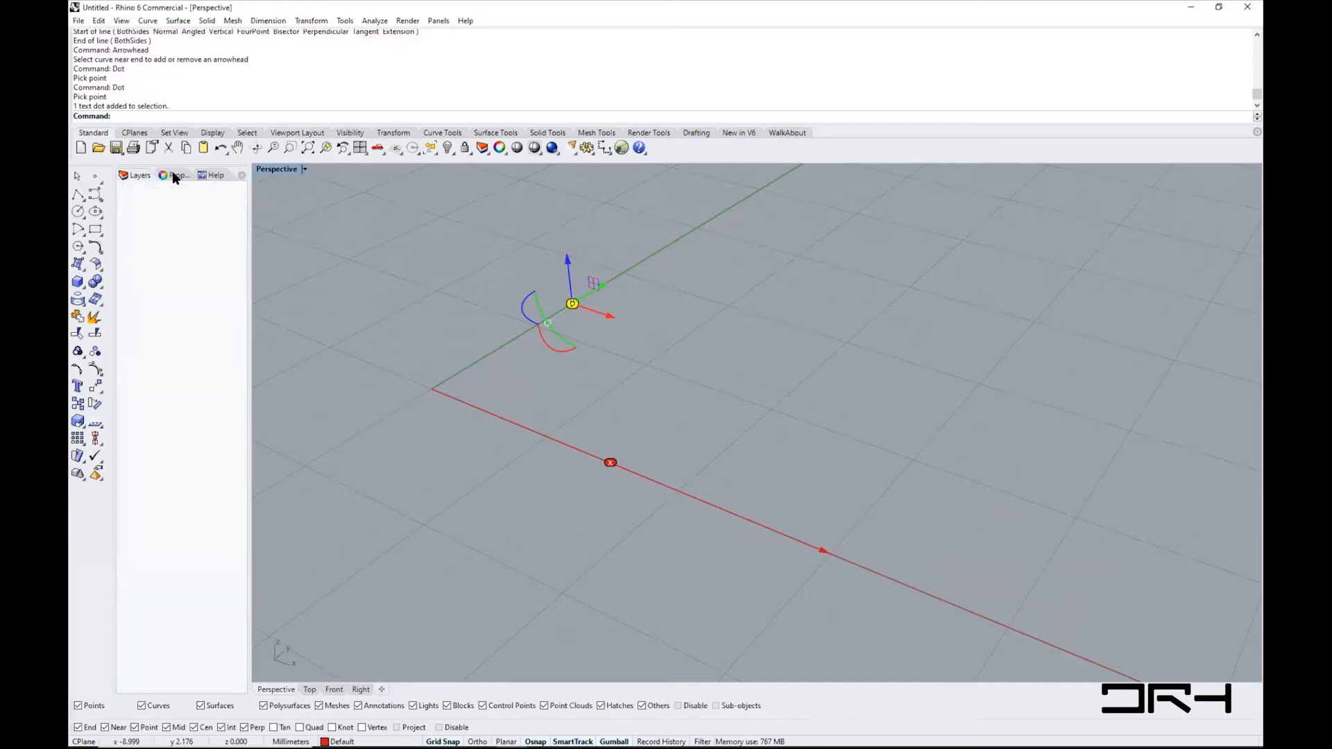
{"action": "left_click", "coordinate": [235, 267]}
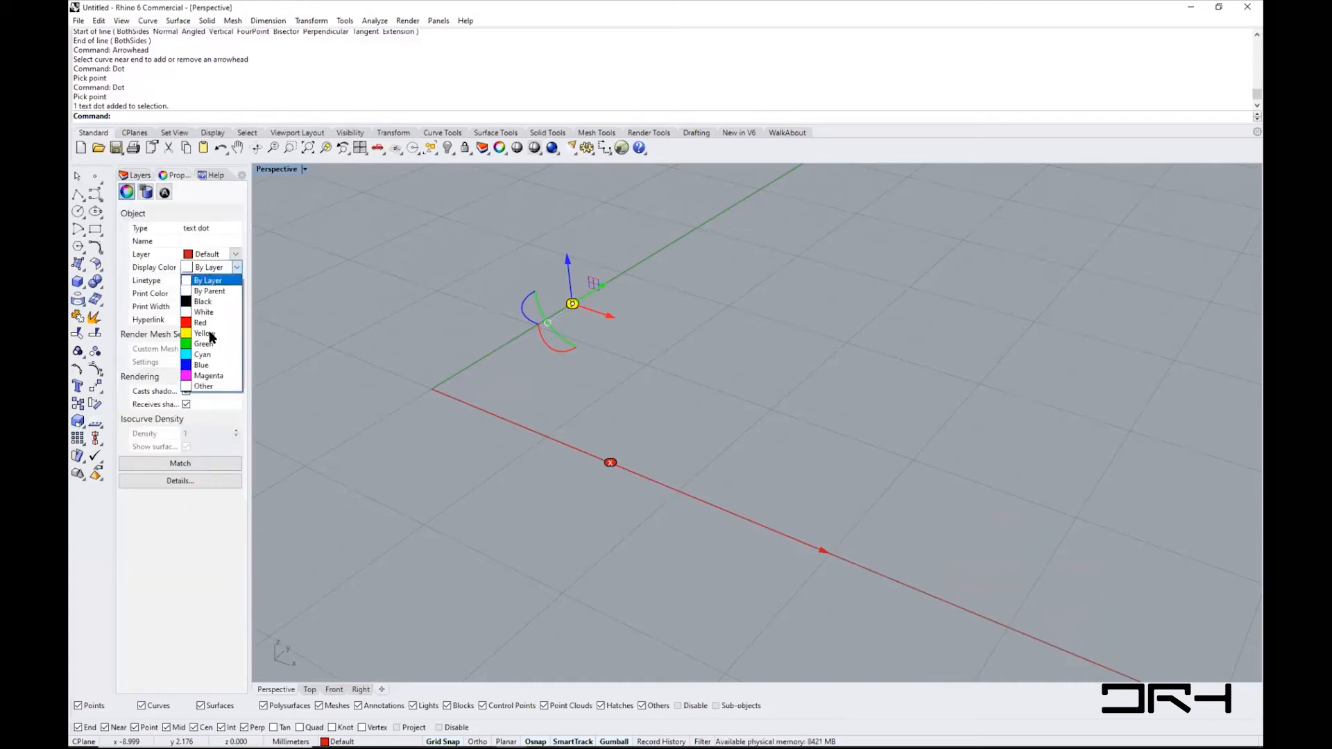
{"action": "left_click", "coordinate": [208, 339]}
{"action": "left_click", "coordinate": [538, 361]}
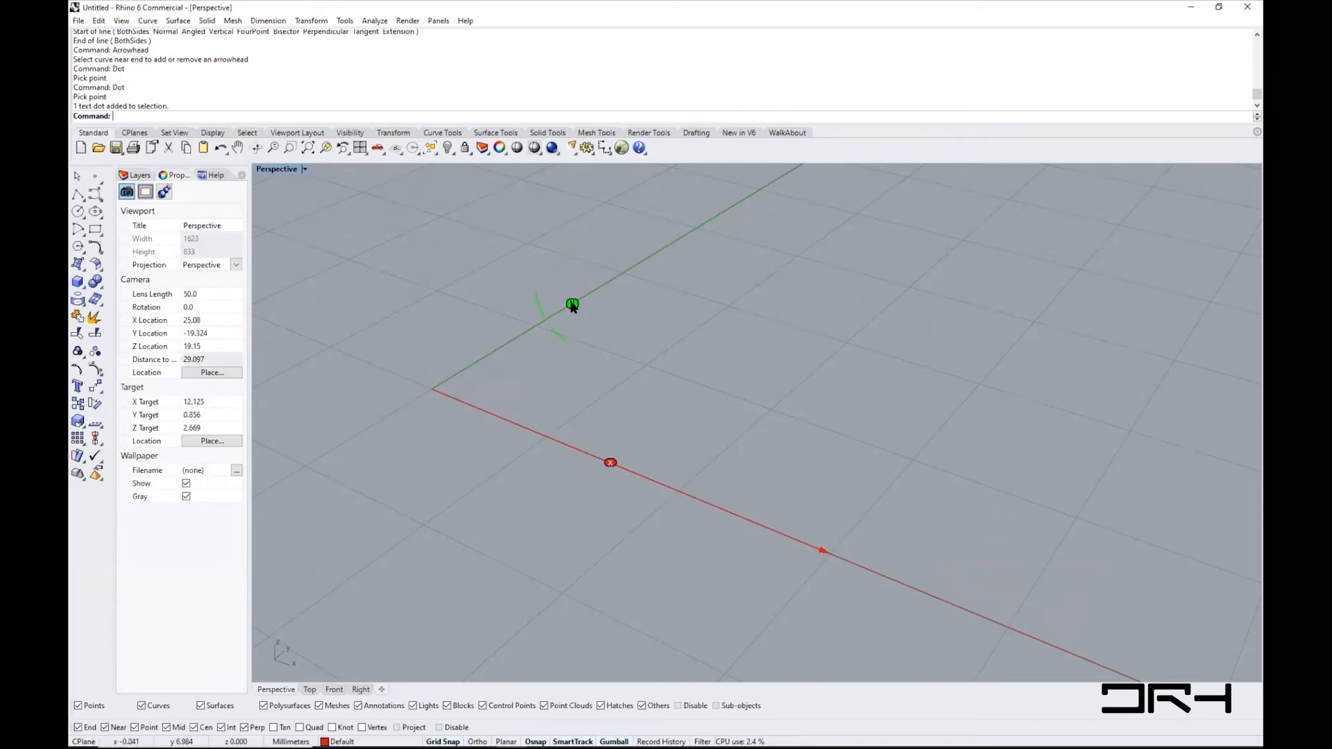
- Try to rotate the arrowed X-axis line about the origin onto the Y axis without copying it
{"action": "left_click", "coordinate": [520, 425]}
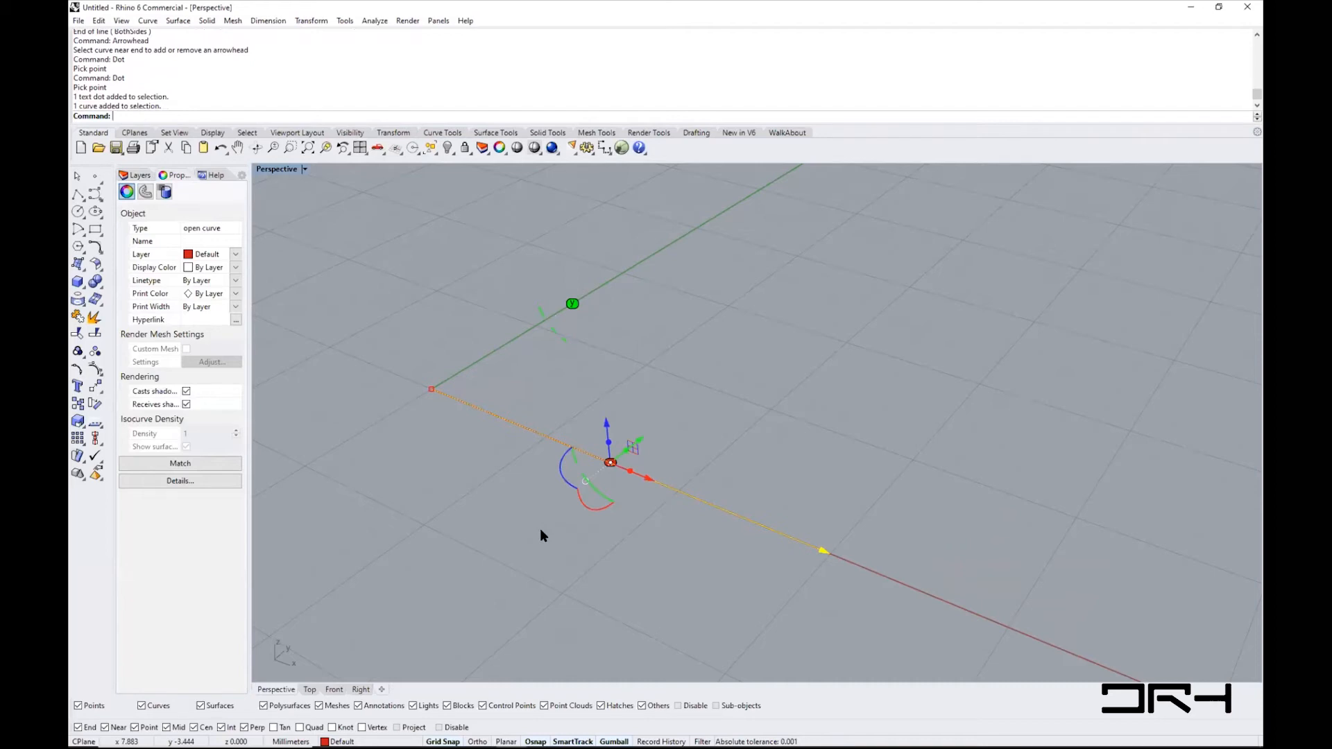
{"action": "type", "text": "rotate"}
{"action": "key", "text": "Return"}
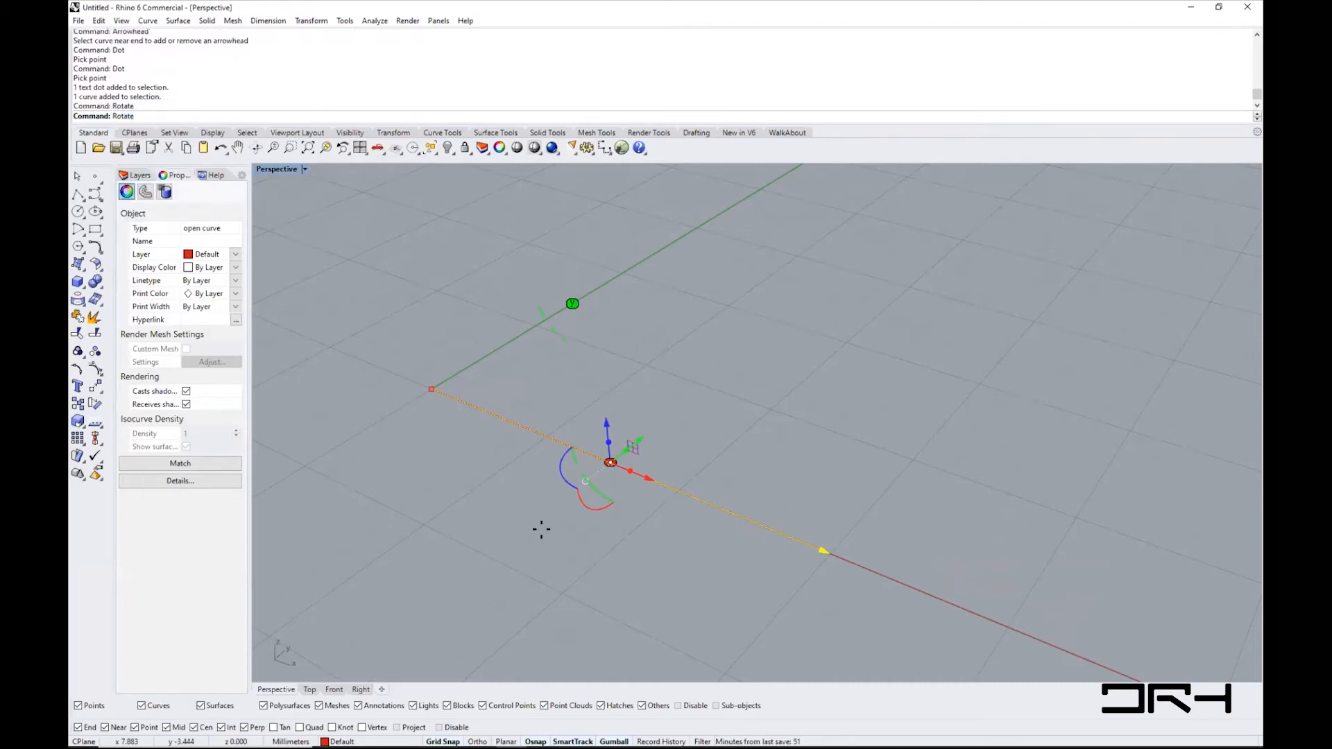
{"action": "left_click", "coordinate": [434, 389]}
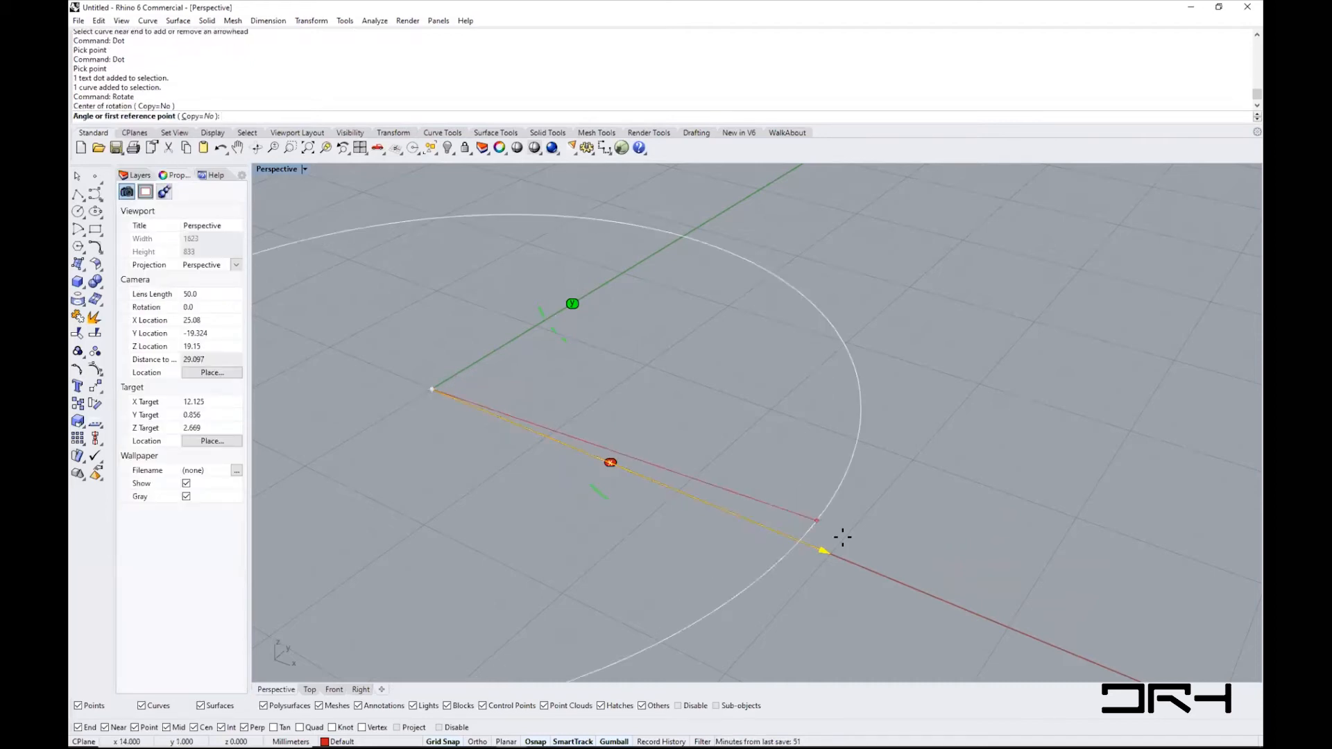
{"action": "left_click", "coordinate": [829, 553]}
{"action": "left_click", "coordinate": [687, 231]}
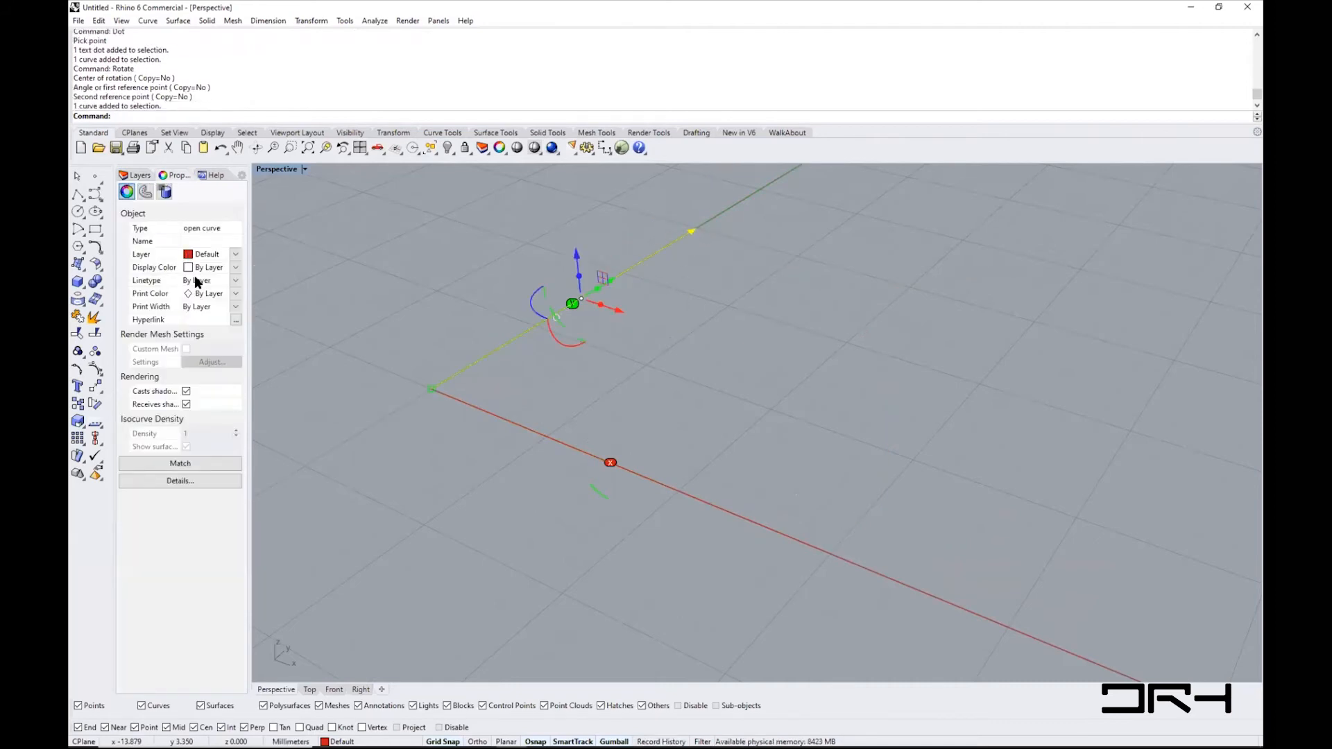
{"action": "key", "text": "ctrl+z"}
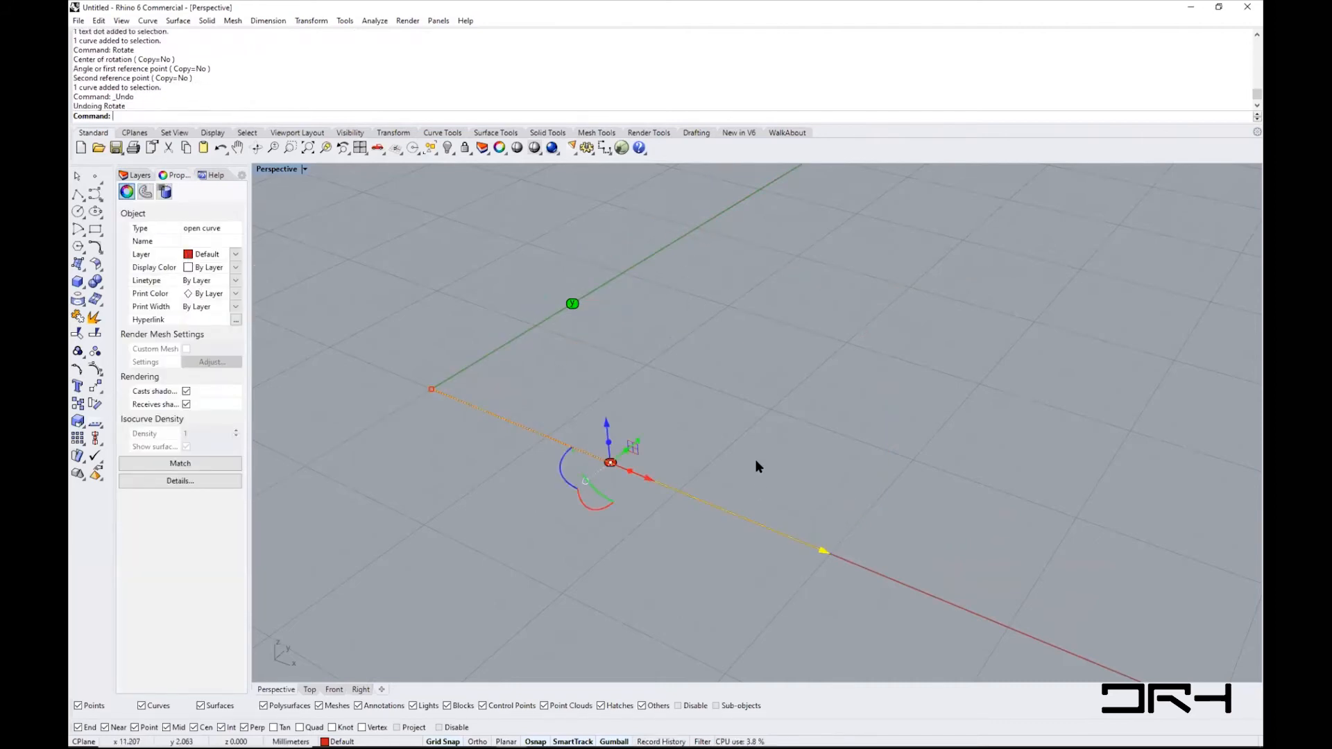
- Rotate a copy of the arrowed X-axis line about the origin onto the Y axis, with Copy set to Yes
{"action": "key", "text": "Return"}
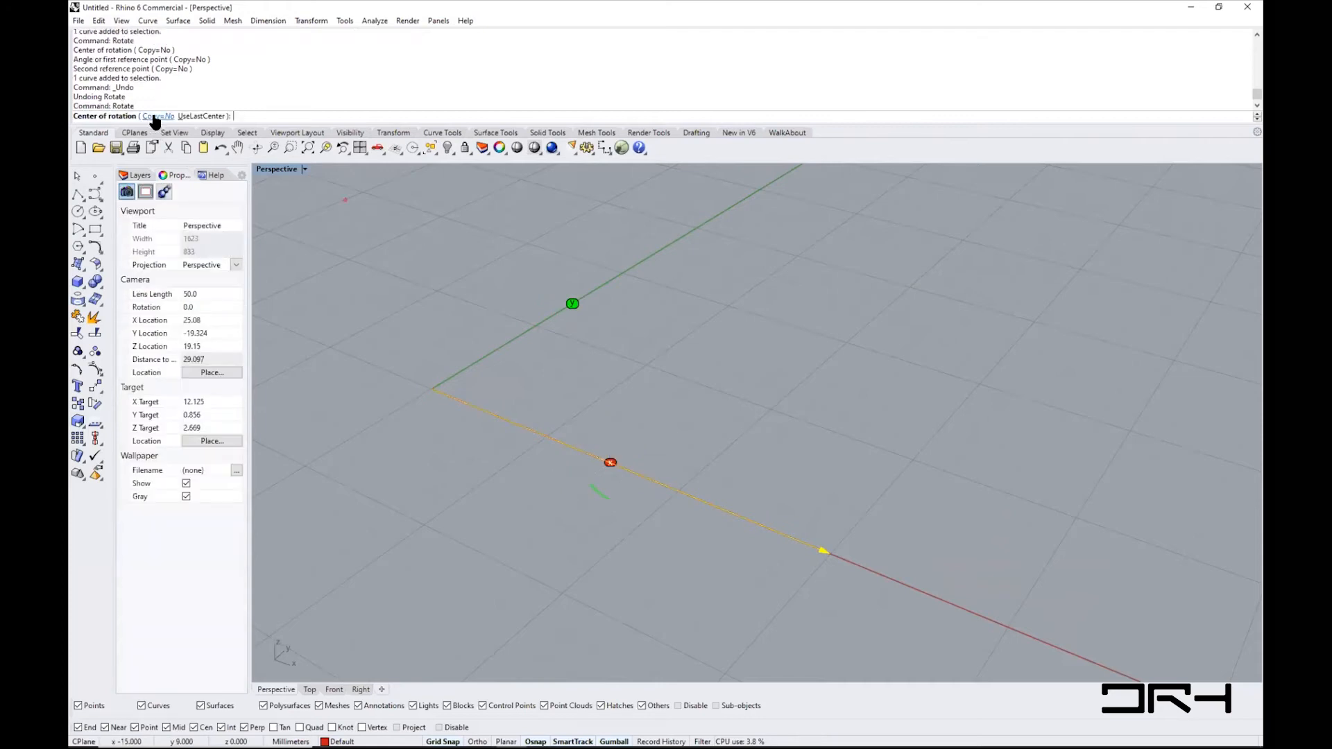
{"action": "left_click", "coordinate": [154, 117]}
{"action": "left_click", "coordinate": [433, 389]}
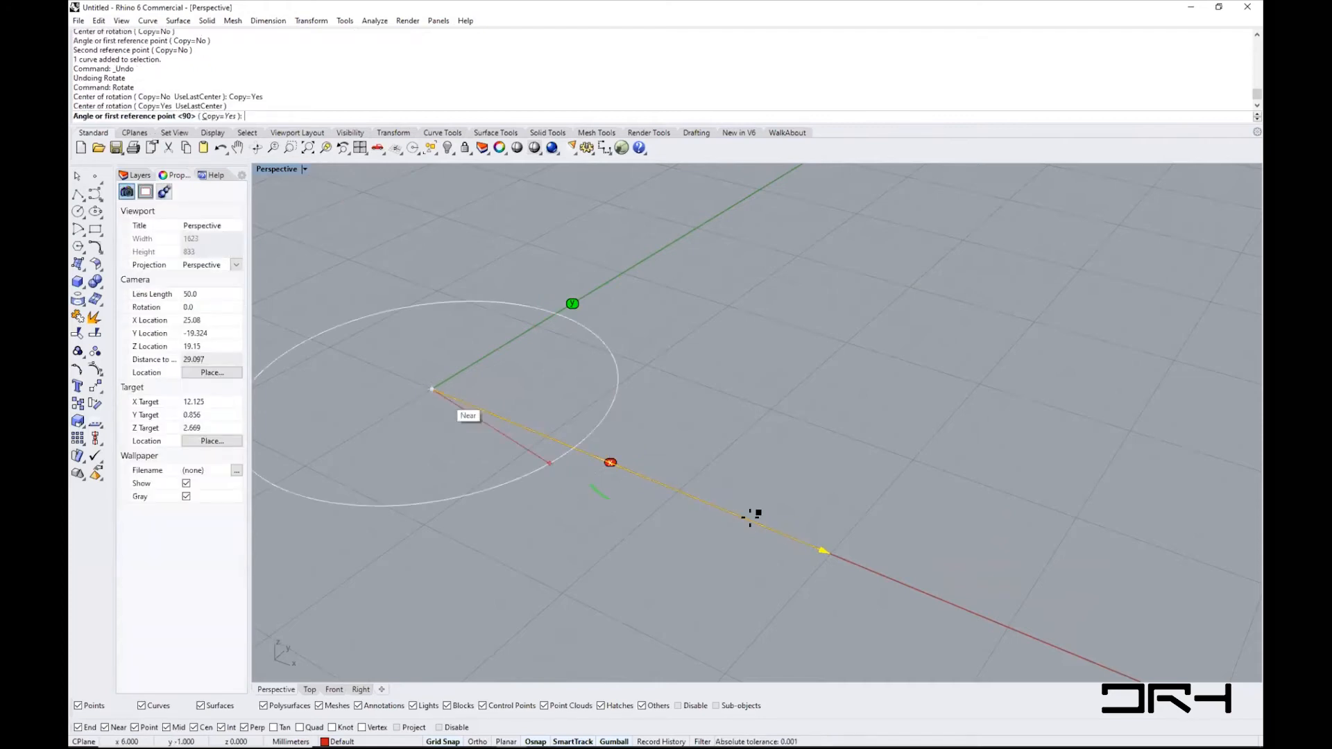
{"action": "left_click", "coordinate": [830, 552]}
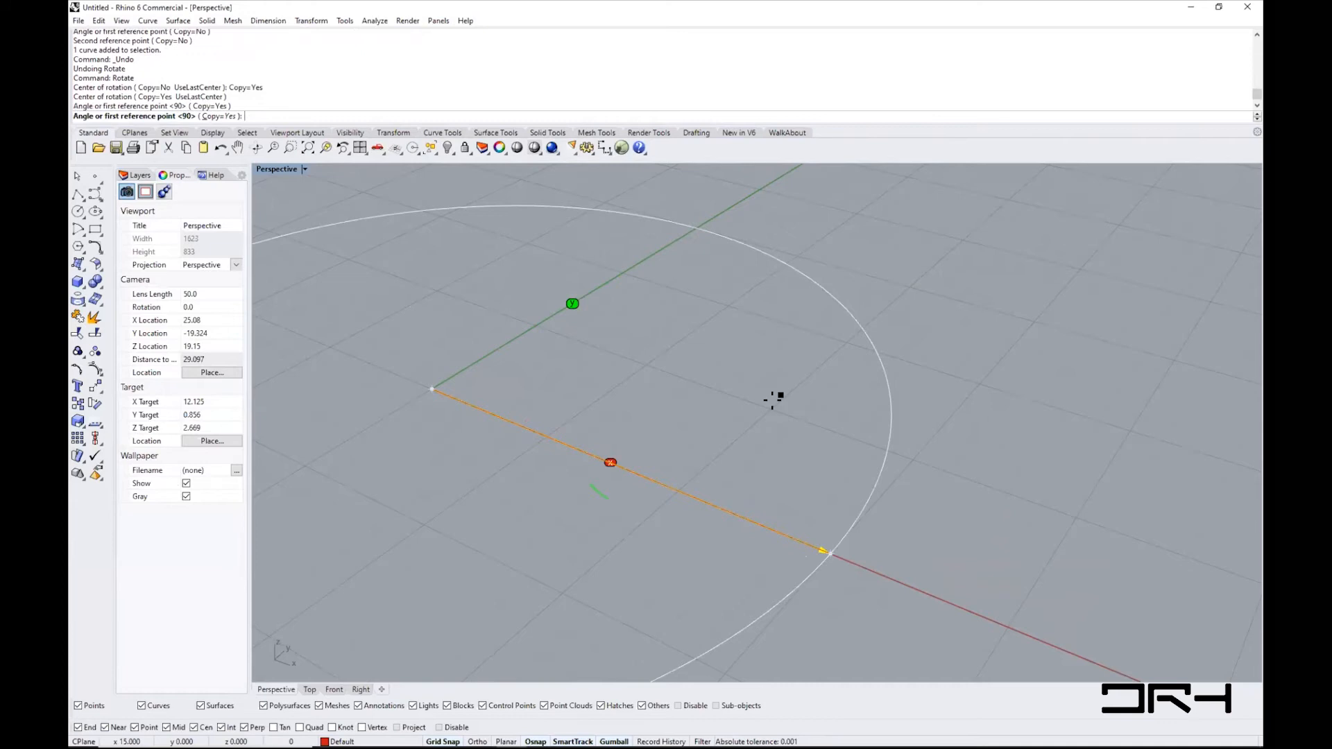
{"action": "left_click", "coordinate": [668, 245]}
{"action": "key", "text": "Return"}
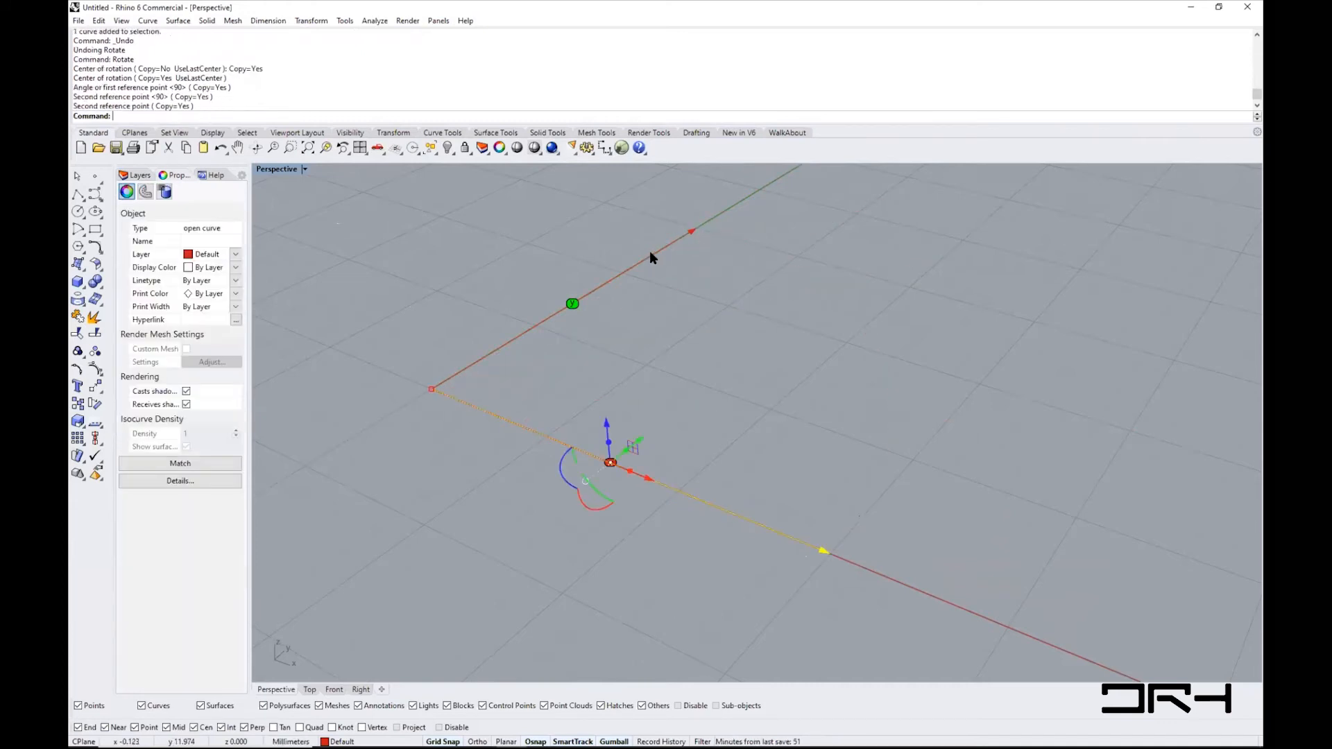
- Change the display color of the arrowed line on the Y axis to Green and deselect it
{"action": "left_click", "coordinate": [649, 251]}
{"action": "left_click", "coordinate": [236, 269]}
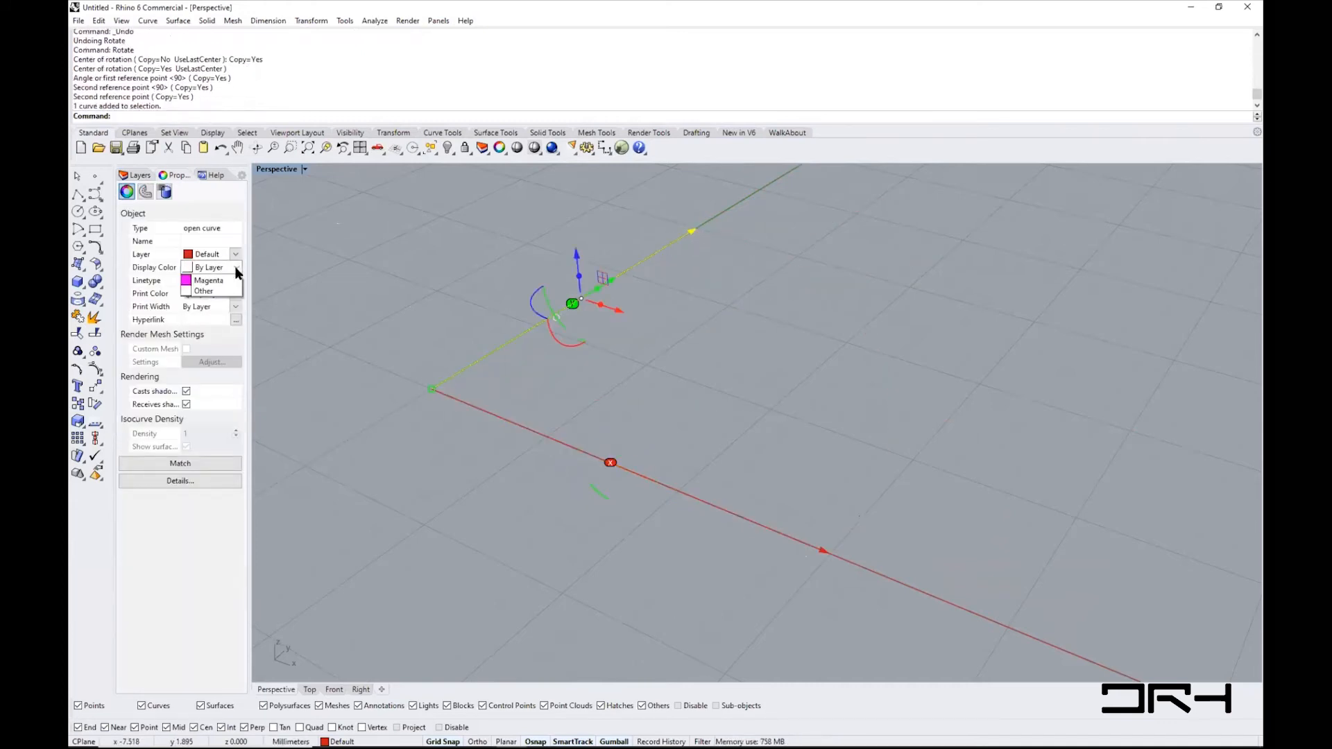
{"action": "left_click", "coordinate": [206, 339]}
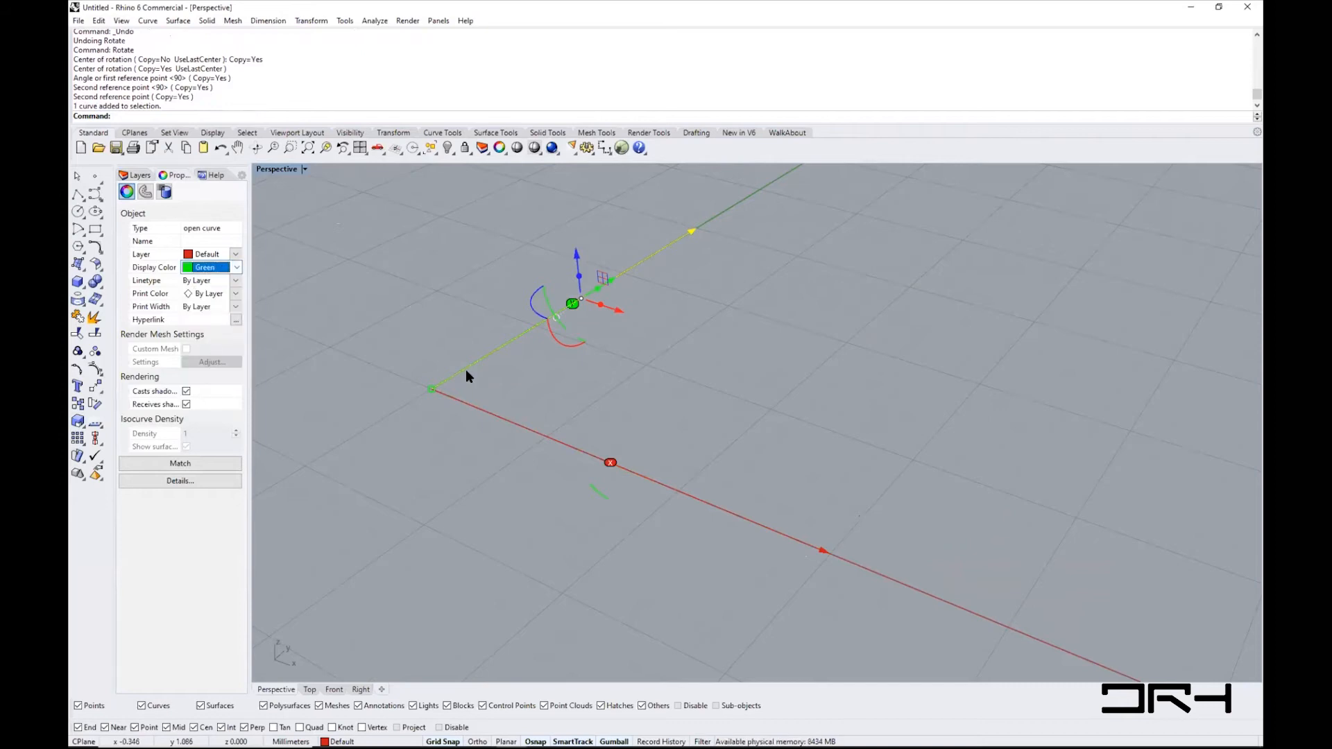
{"action": "left_click", "coordinate": [540, 375]}
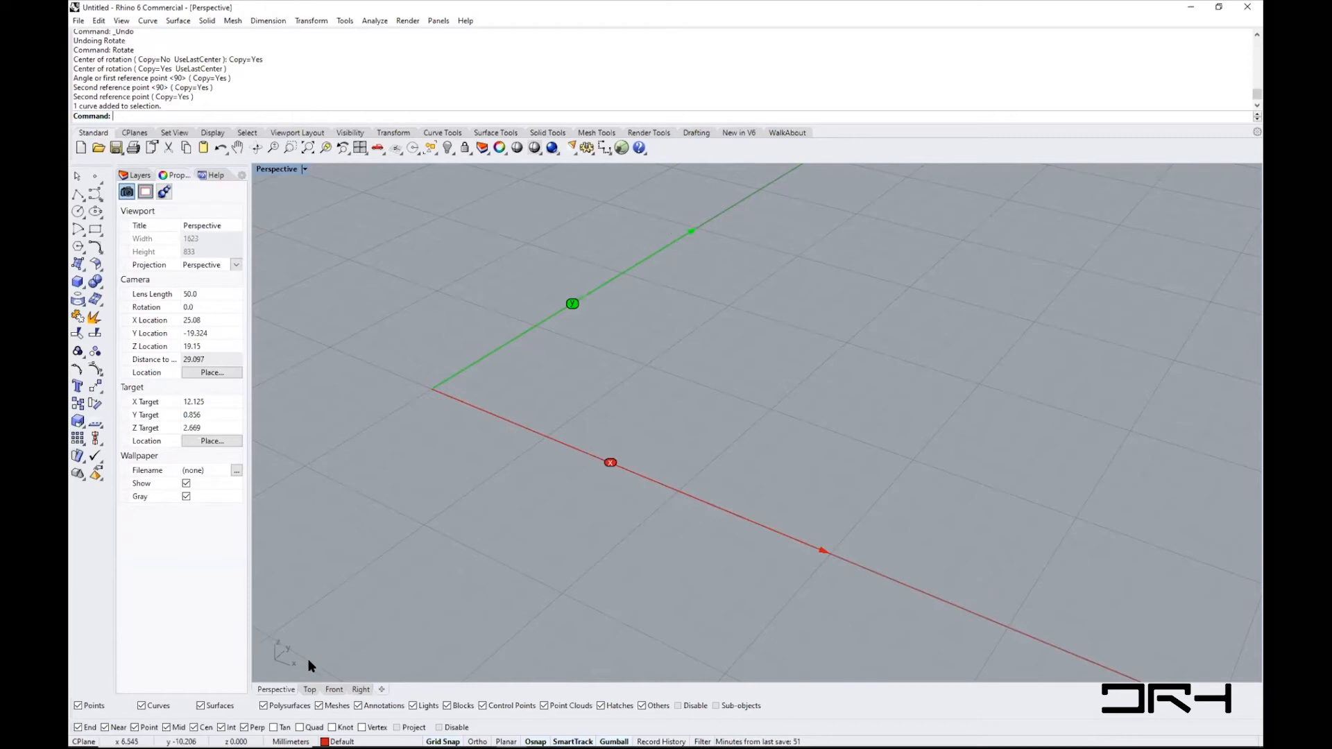
- Draw a vertical line about 11 mm long upward from the origin using the Line command's Vertical option
{"action": "right_click_drag", "start_coordinate": [297, 648], "coordinate": [307, 652]}
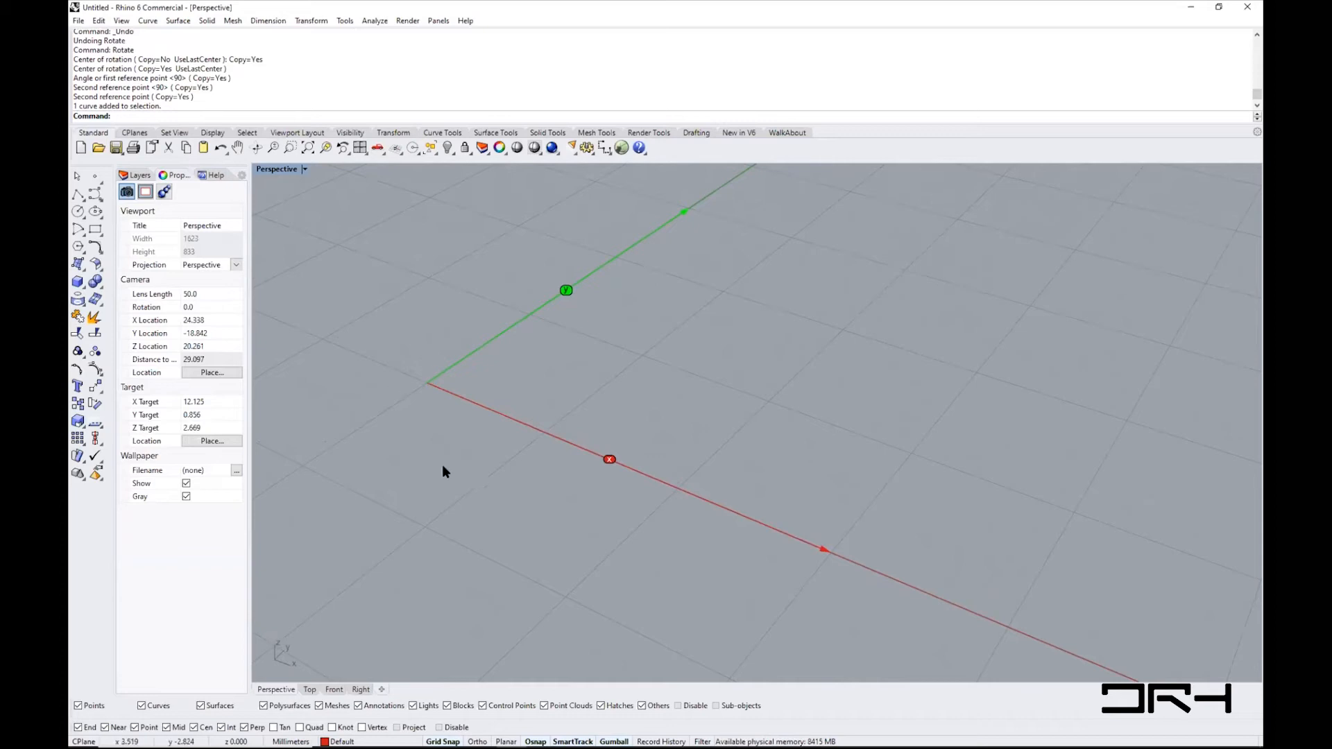
{"action": "key", "text": "Return"}
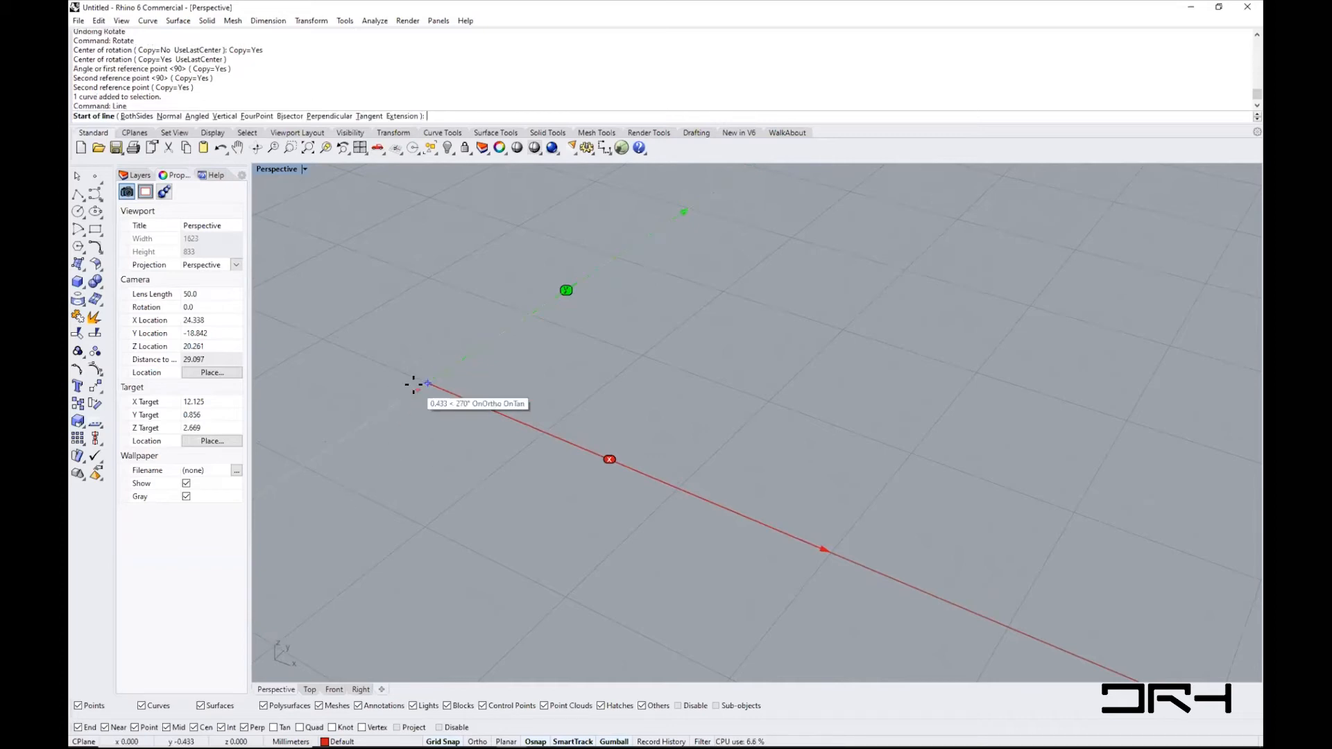
{"action": "left_click", "coordinate": [223, 116]}
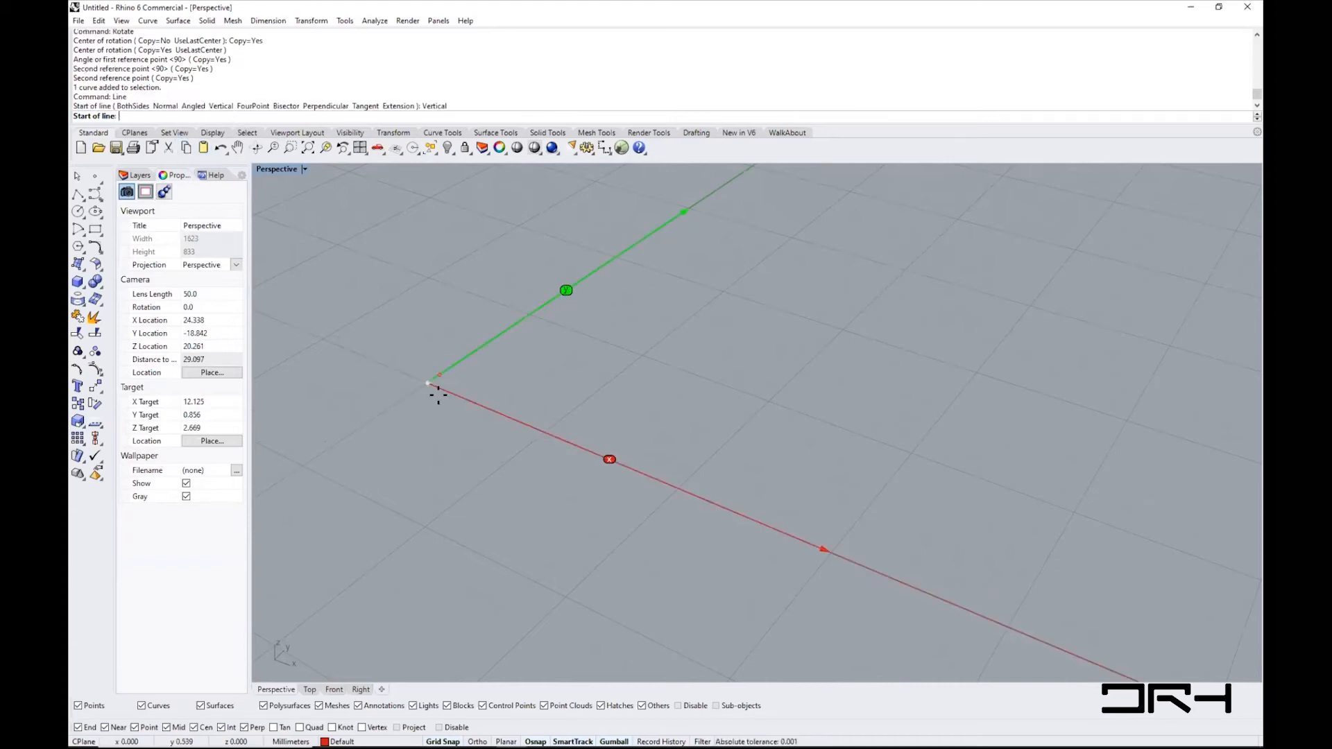
{"action": "left_click", "coordinate": [423, 382]}
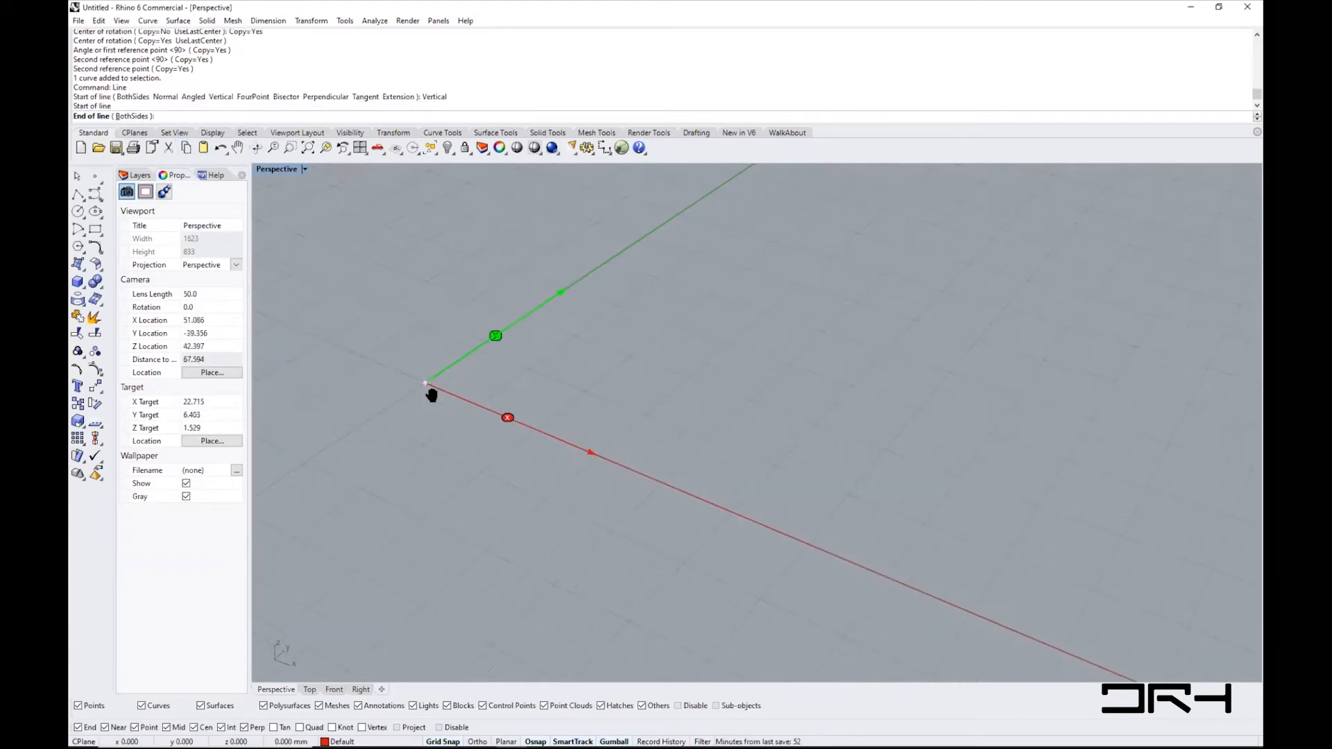
{"action": "scroll", "coordinate": [444, 417], "scroll_direction": "down", "scroll_amount": 5}
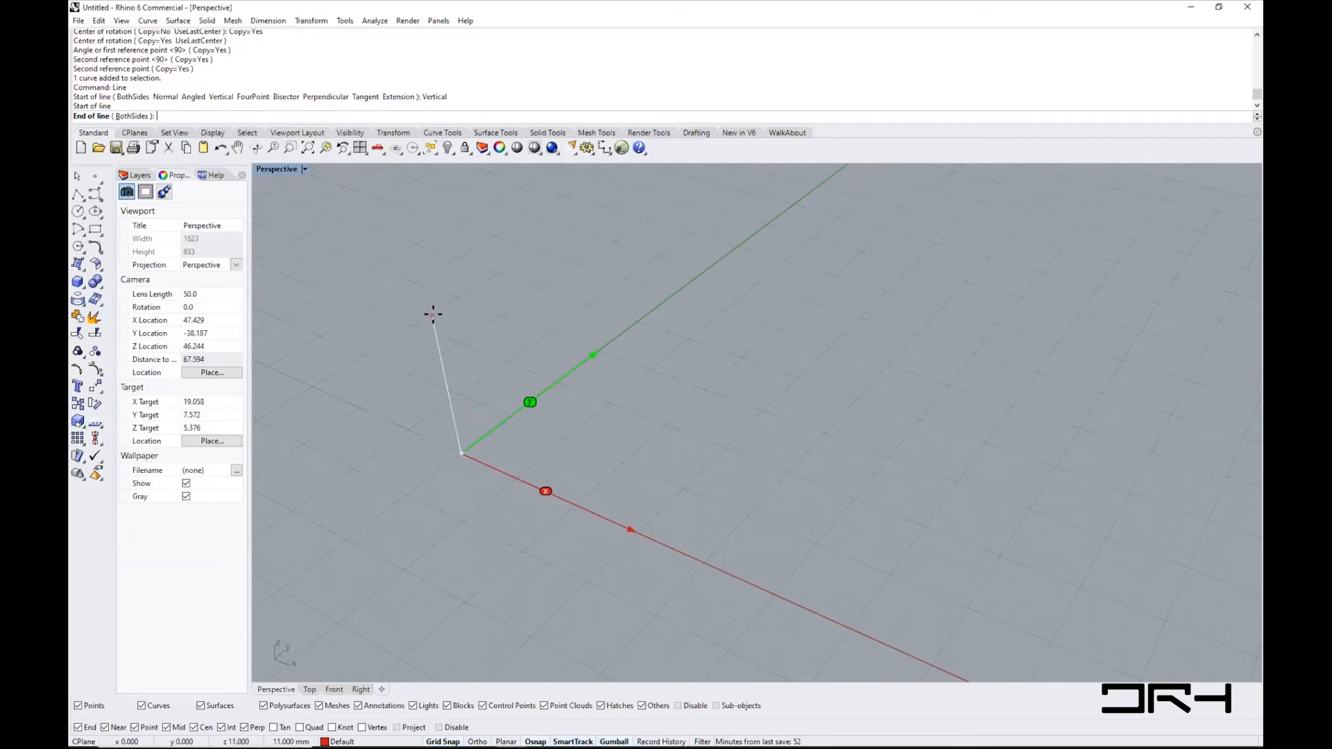
{"action": "left_click", "coordinate": [433, 315]}
- Add an arrowhead to the upper end of the vertical line with the Arrowhead command
{"action": "type", "text": "A"}
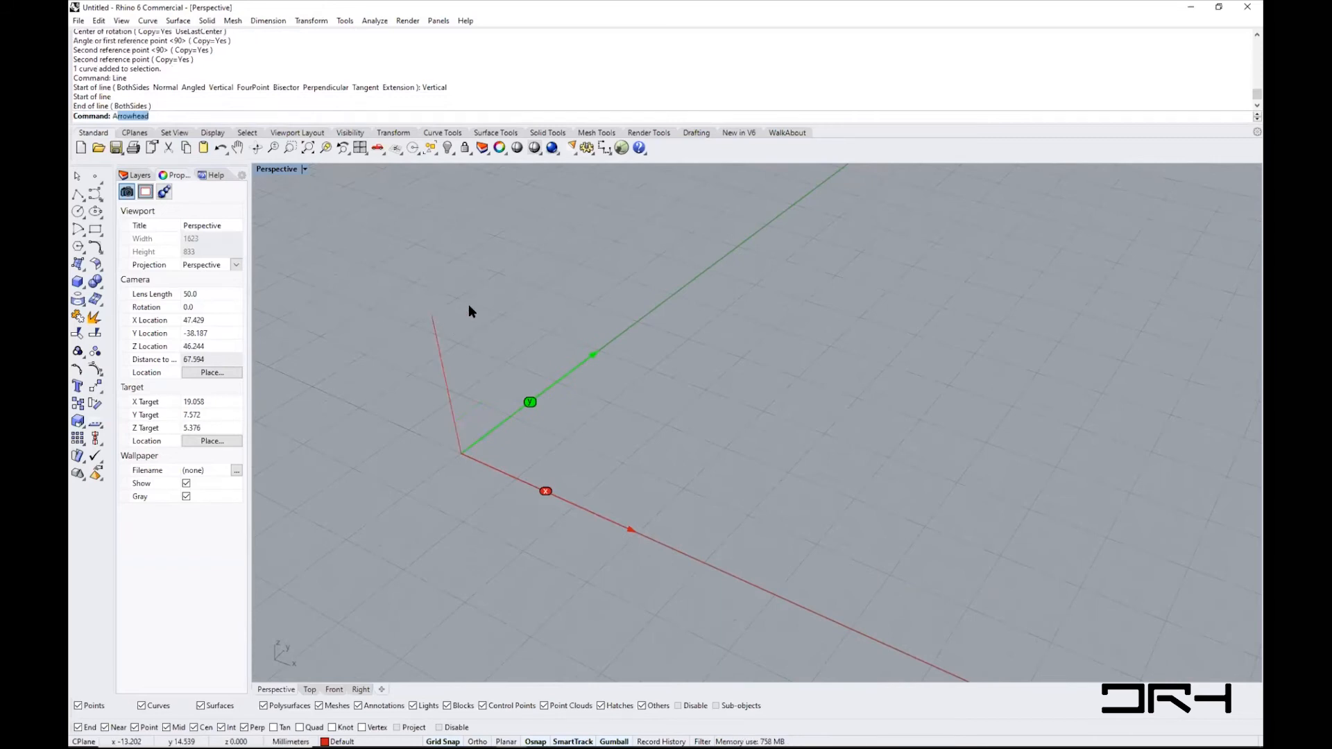
{"action": "type", "text": "rr"}
{"action": "key", "text": "Return"}
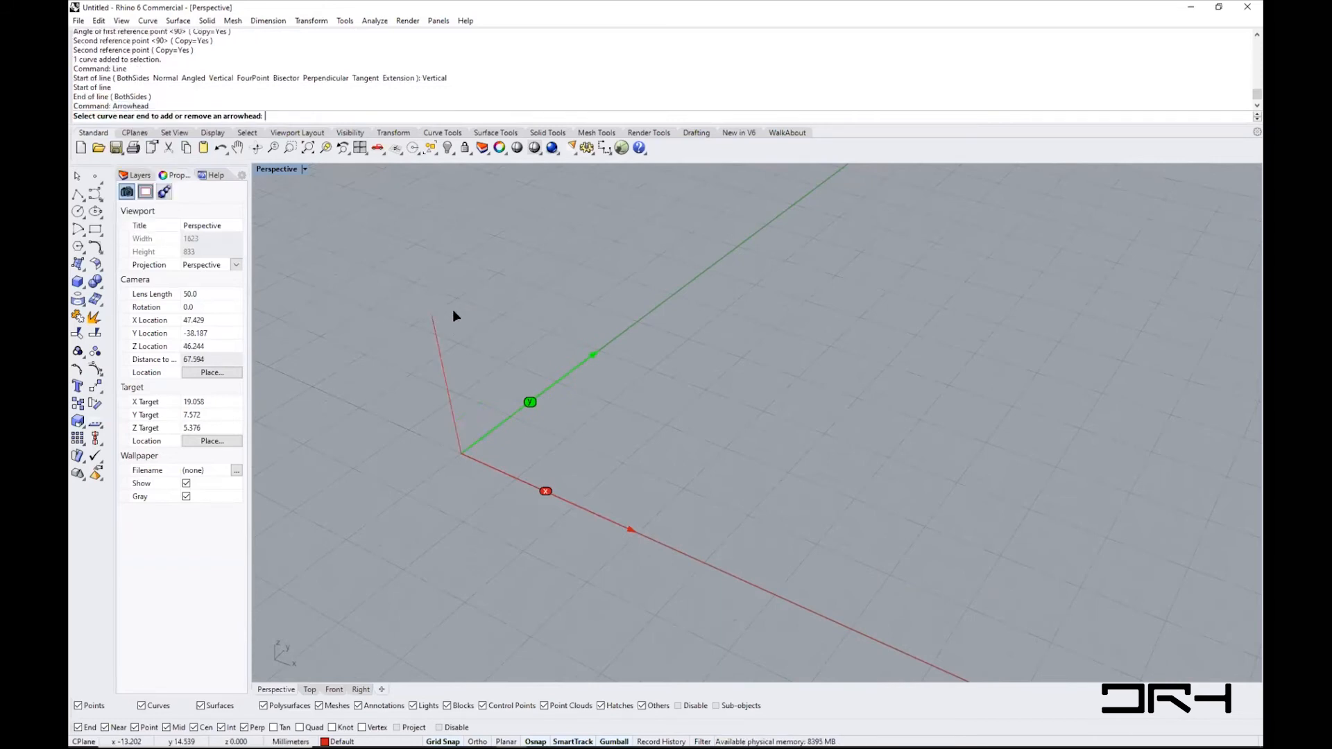
{"action": "left_click", "coordinate": [431, 316]}
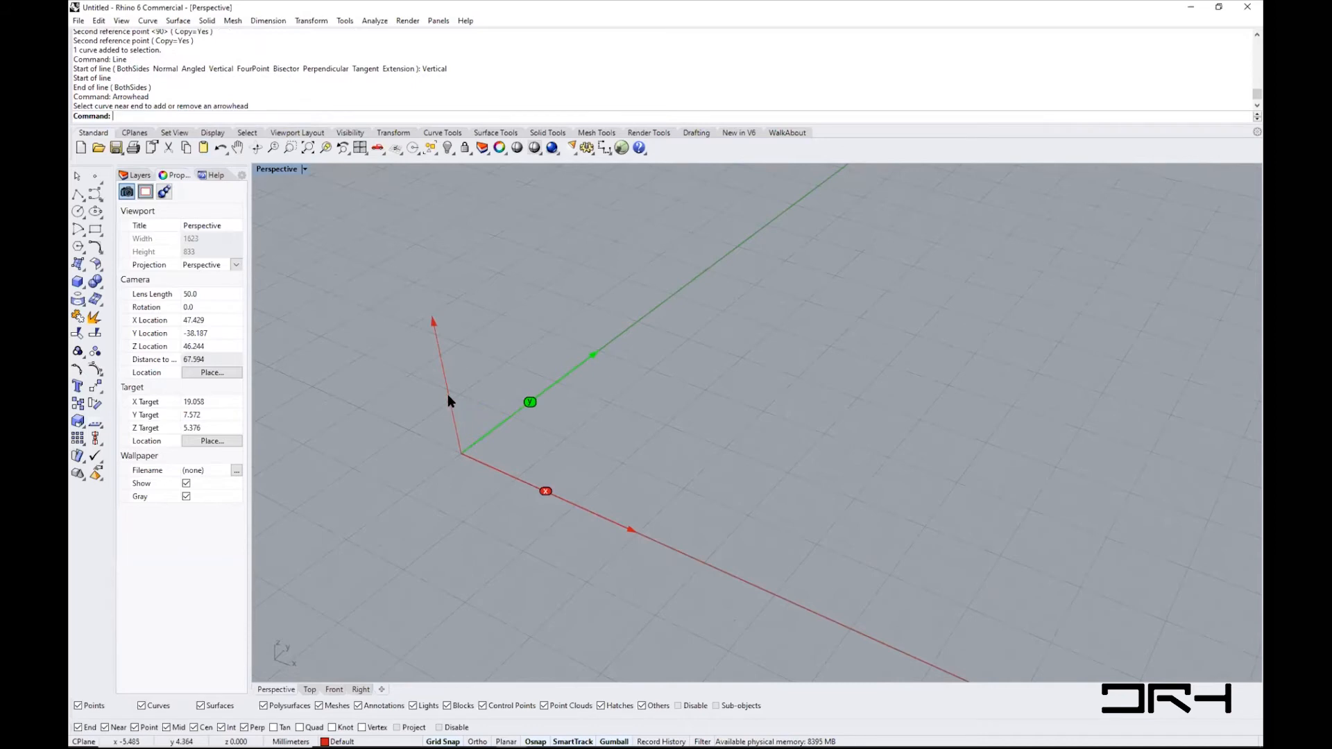
- Change the display color of the vertical arrowed line to Blue and deselect it
{"action": "left_click", "coordinate": [448, 394]}
{"action": "left_click", "coordinate": [234, 267]}
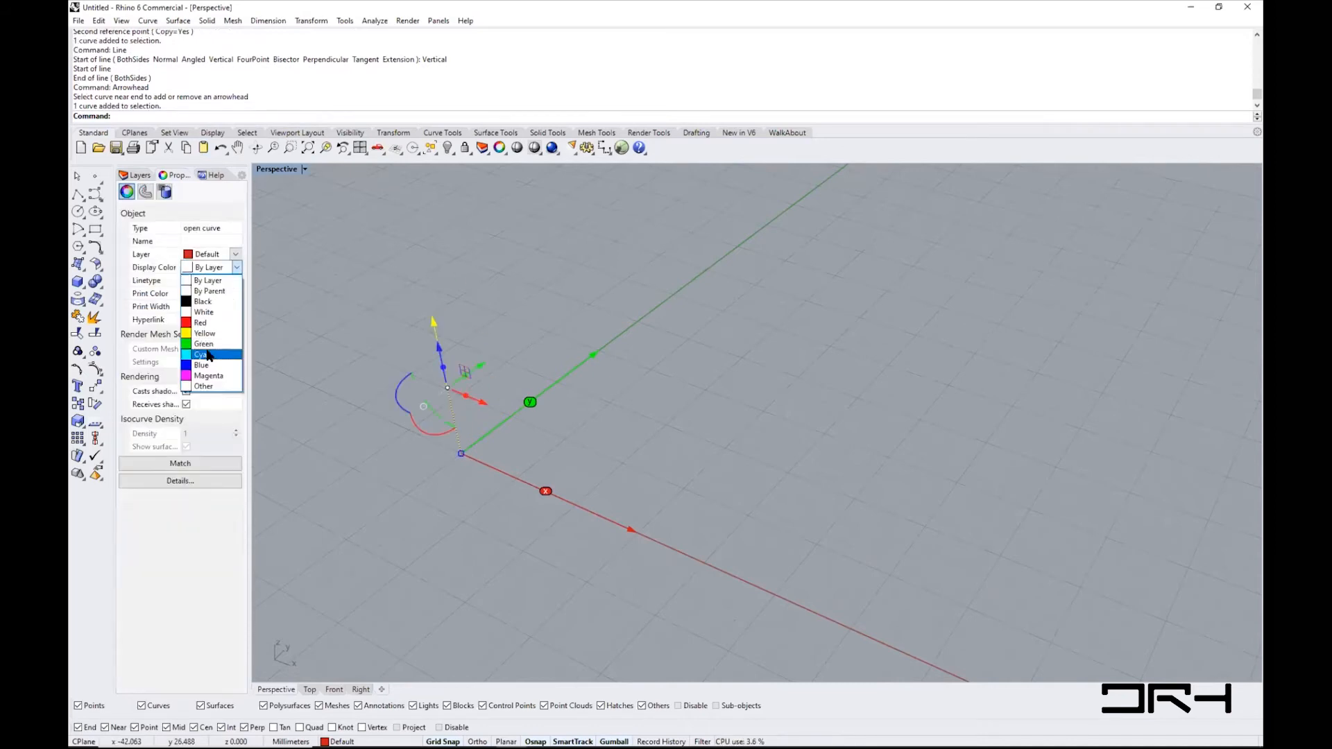
{"action": "left_click", "coordinate": [305, 347]}
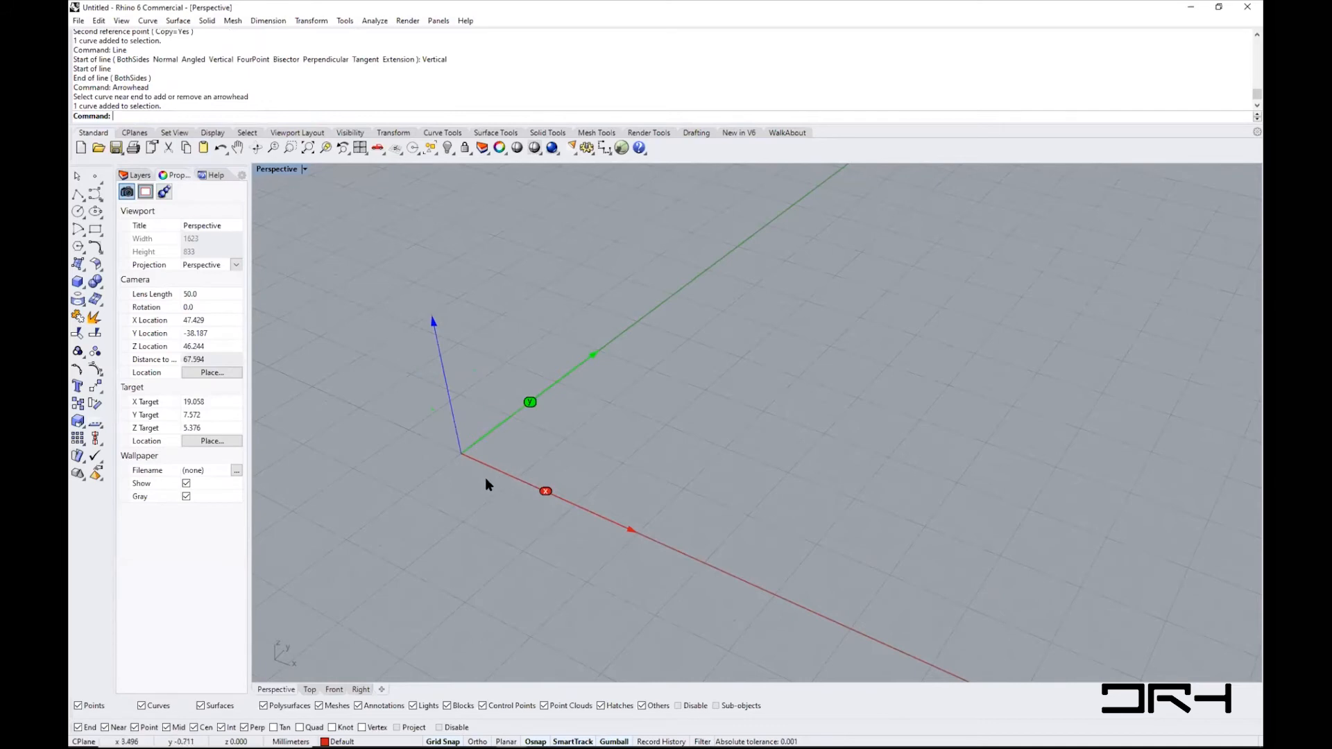
- Draw a closed, nine-cornered zigzag polyline on the ground plane in the Perspective viewport, beside the axis arrows
{"action": "mouse_move", "coordinate": [486, 484]}
{"action": "right_mouse_down"}
{"action": "mouse_move", "coordinate": [518, 493]}
{"action": "mouse_move", "coordinate": [500, 460]}
{"action": "mouse_move", "coordinate": [472, 454]}
{"action": "mouse_move", "coordinate": [470, 485]}
{"action": "mouse_move", "coordinate": [446, 464]}
{"action": "mouse_move", "coordinate": [490, 461]}
{"action": "right_mouse_up"}
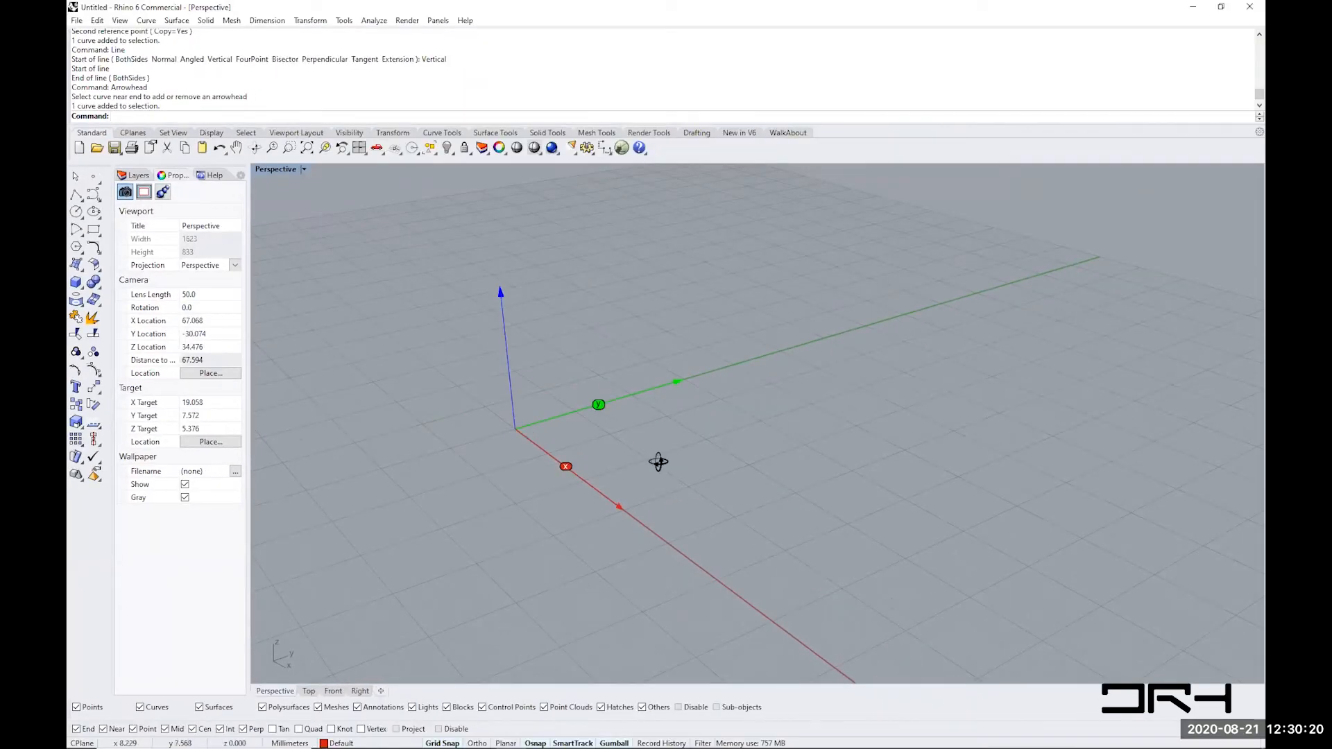
{"action": "right_click_drag", "start_coordinate": [660, 460], "coordinate": [697, 441]}
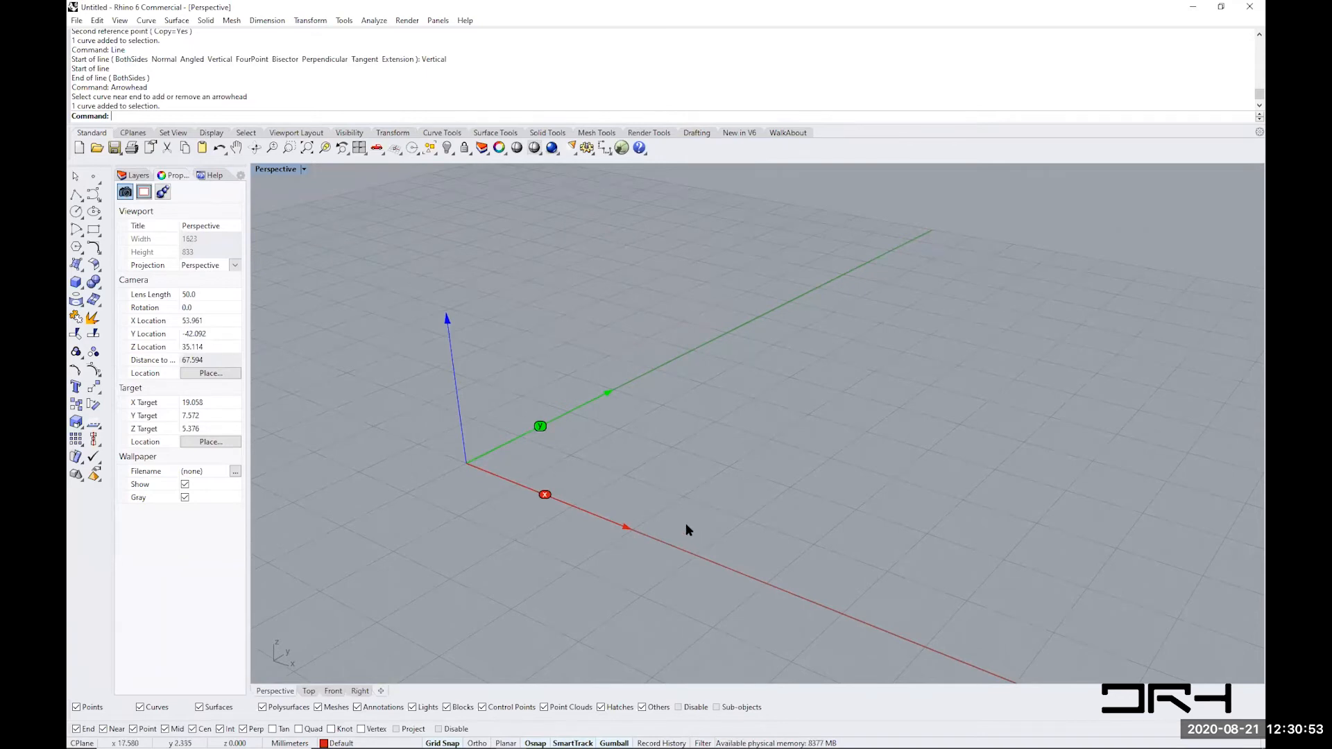
{"action": "right_click_drag", "start_coordinate": [622, 473], "coordinate": [805, 436]}
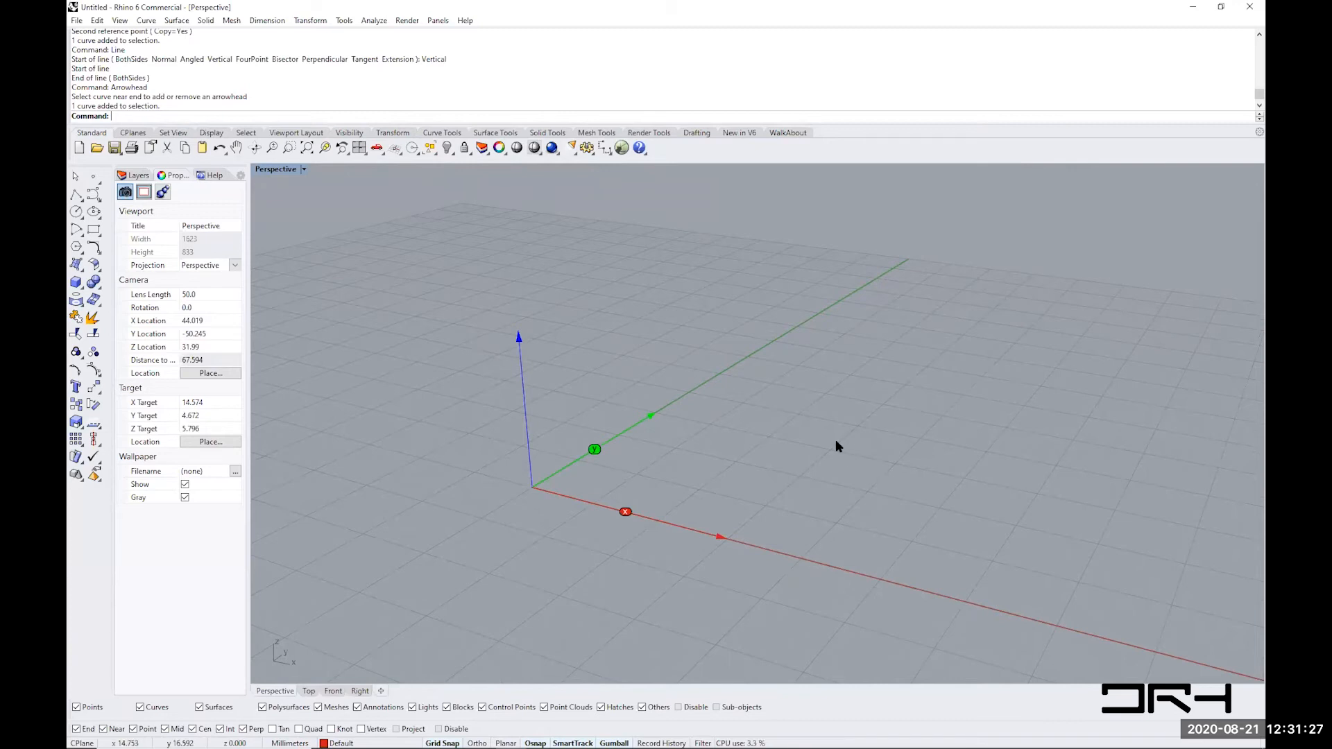
{"action": "type", "text": "Polyline"}
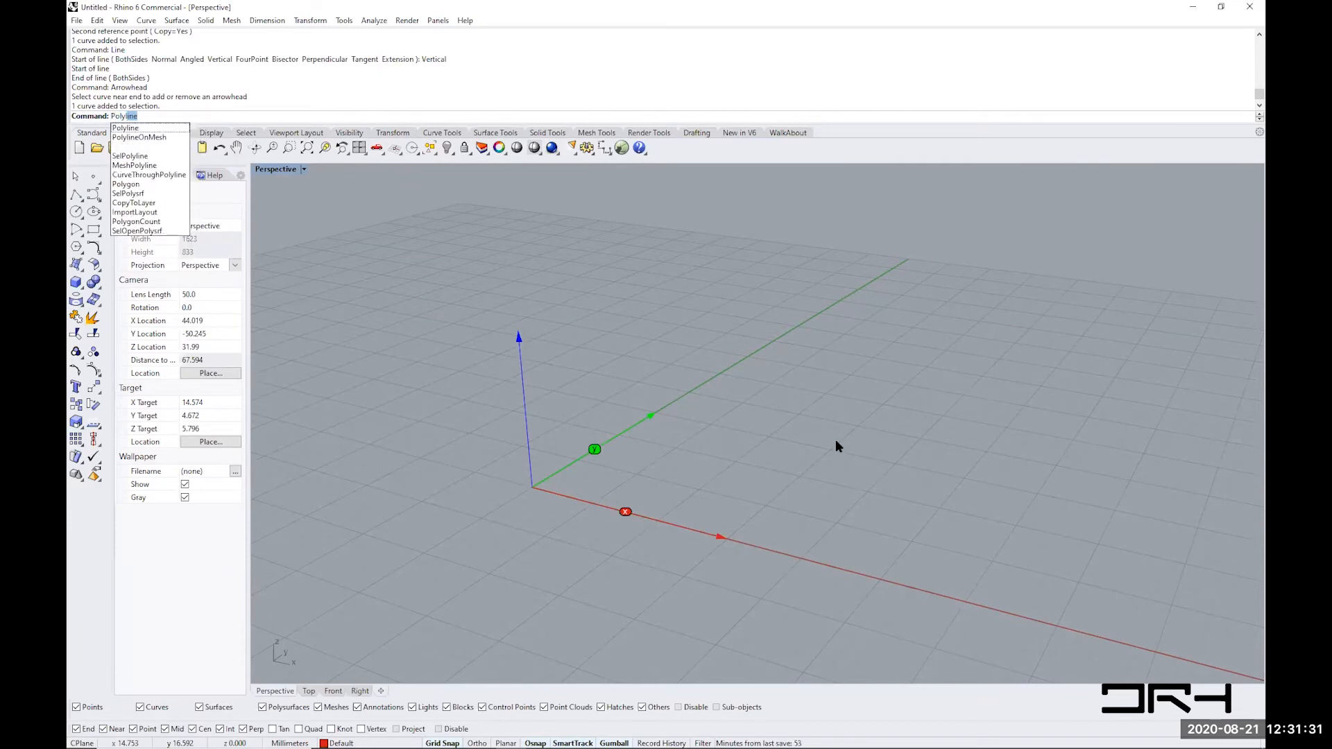
{"action": "key", "text": "Return"}
{"action": "left_click", "coordinate": [712, 456]}
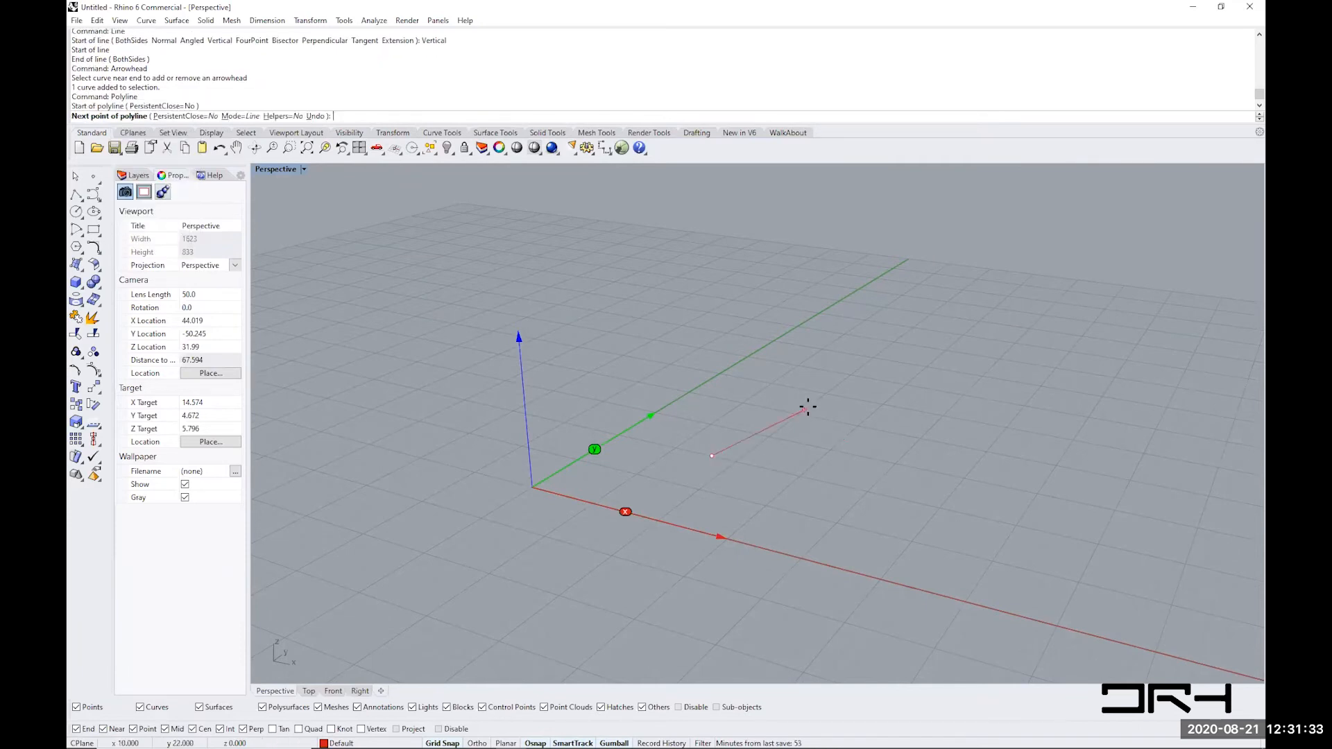
{"action": "left_click", "coordinate": [810, 406]}
{"action": "left_click", "coordinate": [820, 487]}
{"action": "left_click", "coordinate": [947, 427]}
{"action": "left_click", "coordinate": [995, 527]}
{"action": "left_click", "coordinate": [1055, 340]}
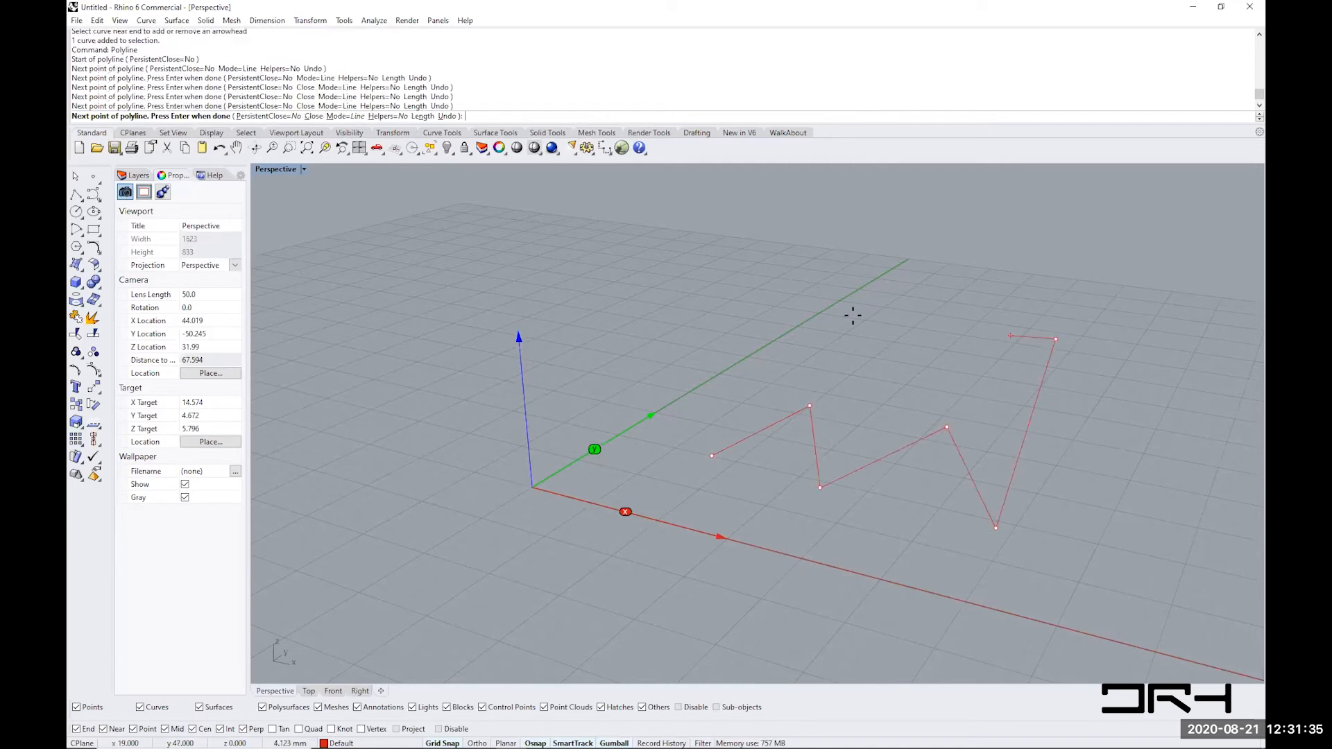
{"action": "left_click", "coordinate": [842, 313]}
{"action": "left_click", "coordinate": [830, 380]}
{"action": "left_click", "coordinate": [735, 352]}
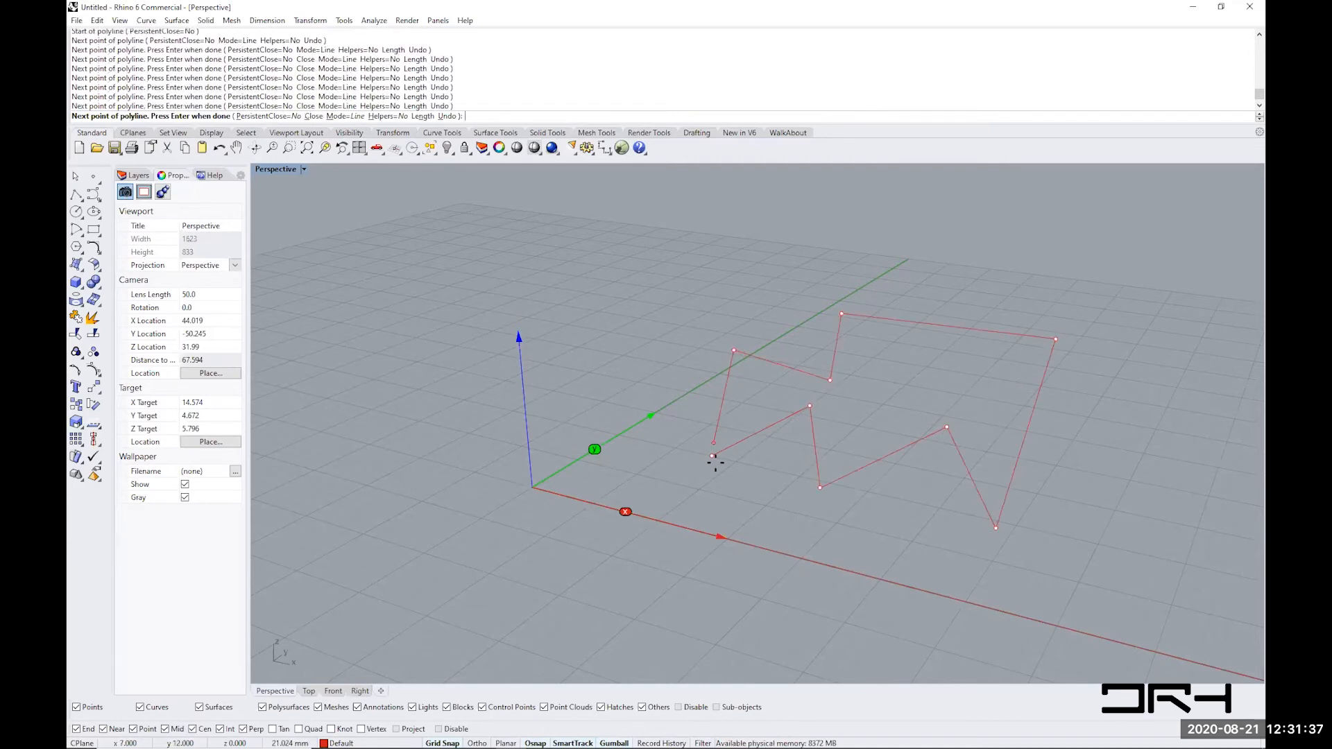
{"action": "left_click", "coordinate": [713, 456]}
- Switch to the four-viewport layout and frame the axes in each view, with the whole zigzag polyline fitted in Top
{"action": "right_click_drag", "start_coordinate": [798, 518], "coordinate": [794, 553]}
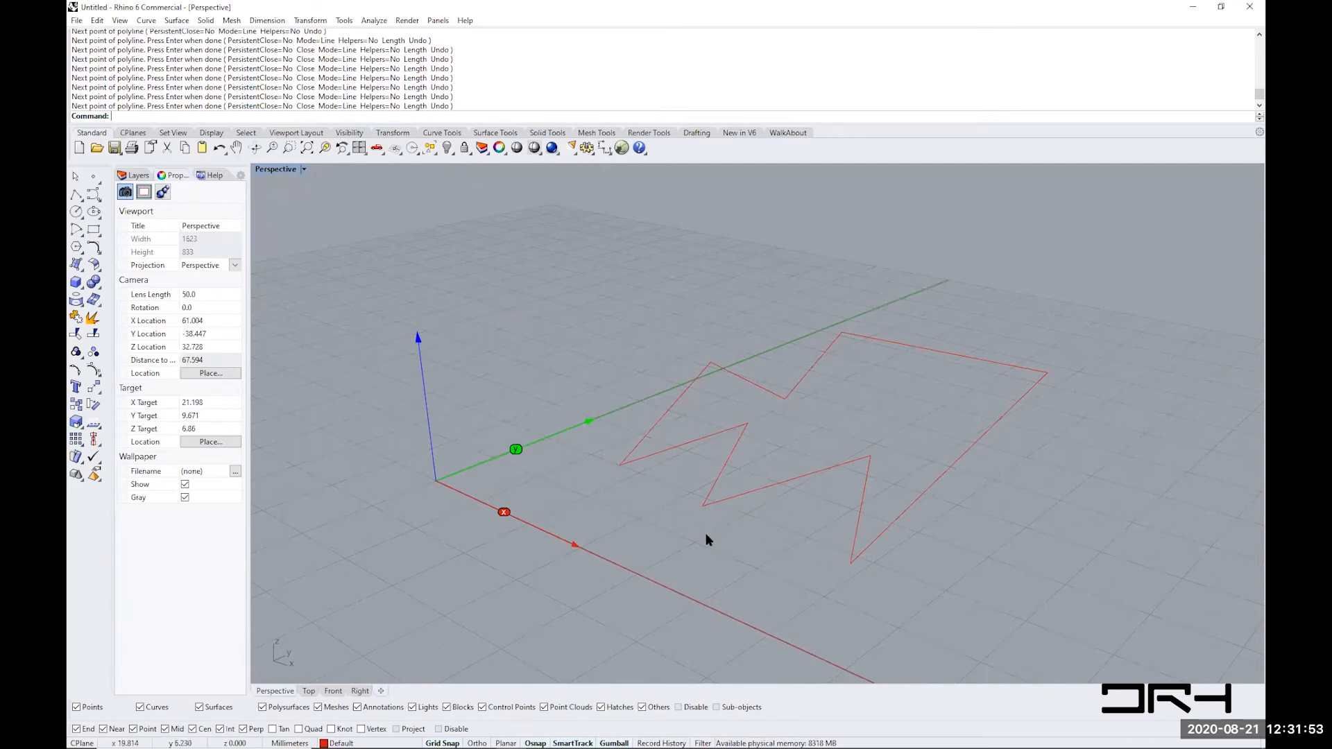
{"action": "right_click_drag", "start_coordinate": [705, 533], "coordinate": [737, 537]}
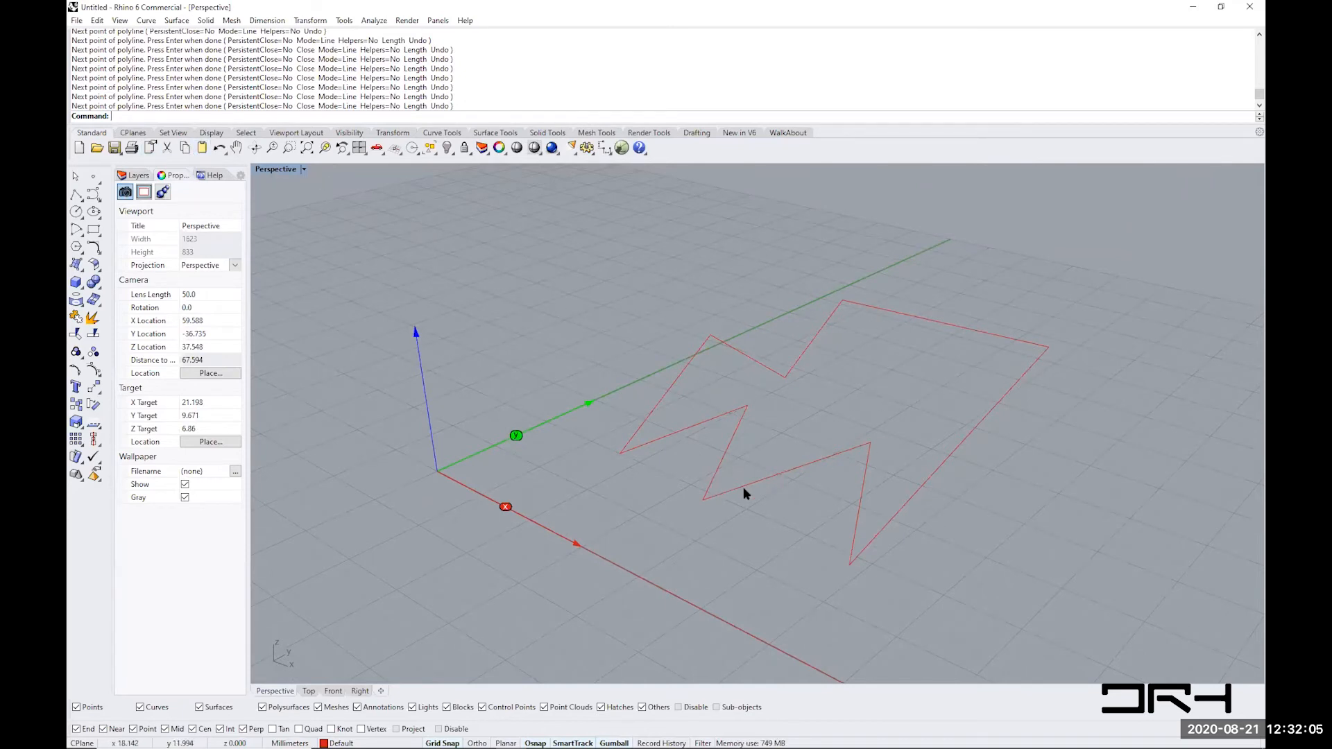
{"action": "double_click", "coordinate": [274, 169]}
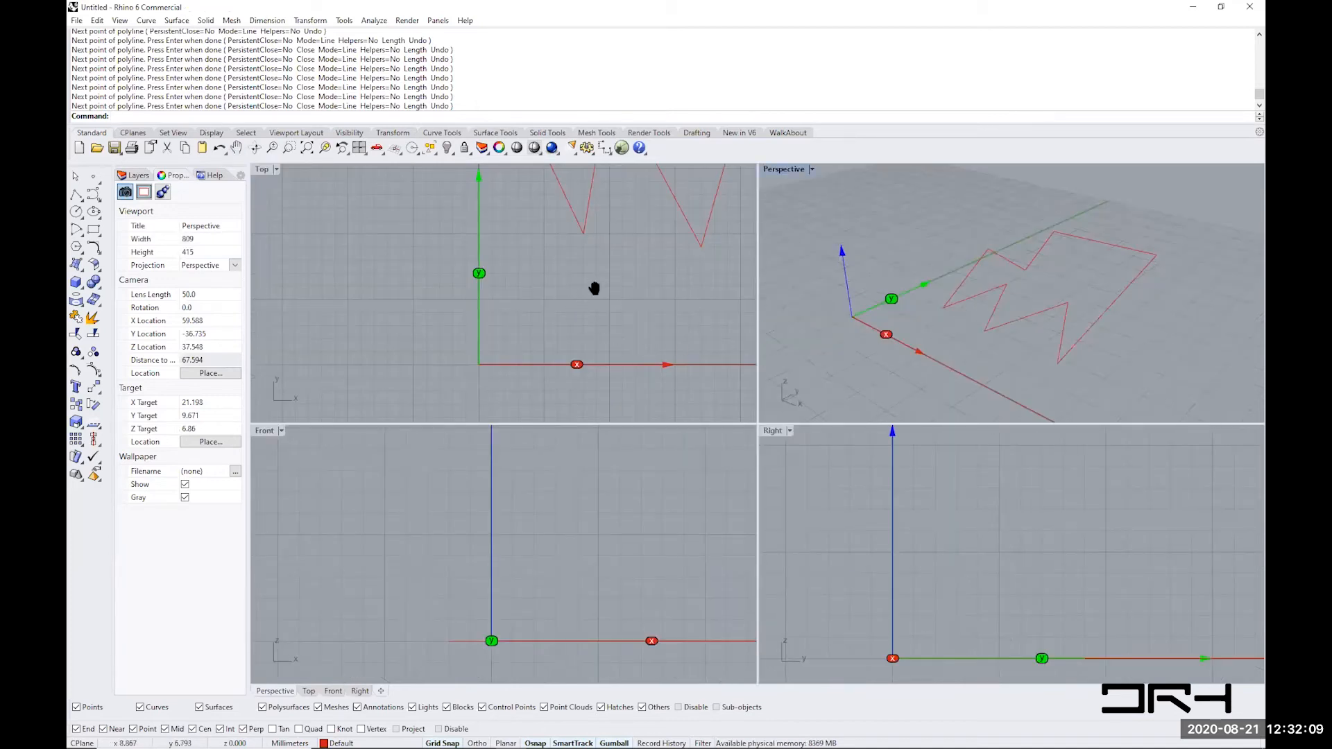
{"action": "right_click_drag", "start_coordinate": [595, 289], "coordinate": [508, 329]}
{"action": "scroll", "coordinate": [438, 282], "scroll_direction": "down", "scroll_amount": 5}
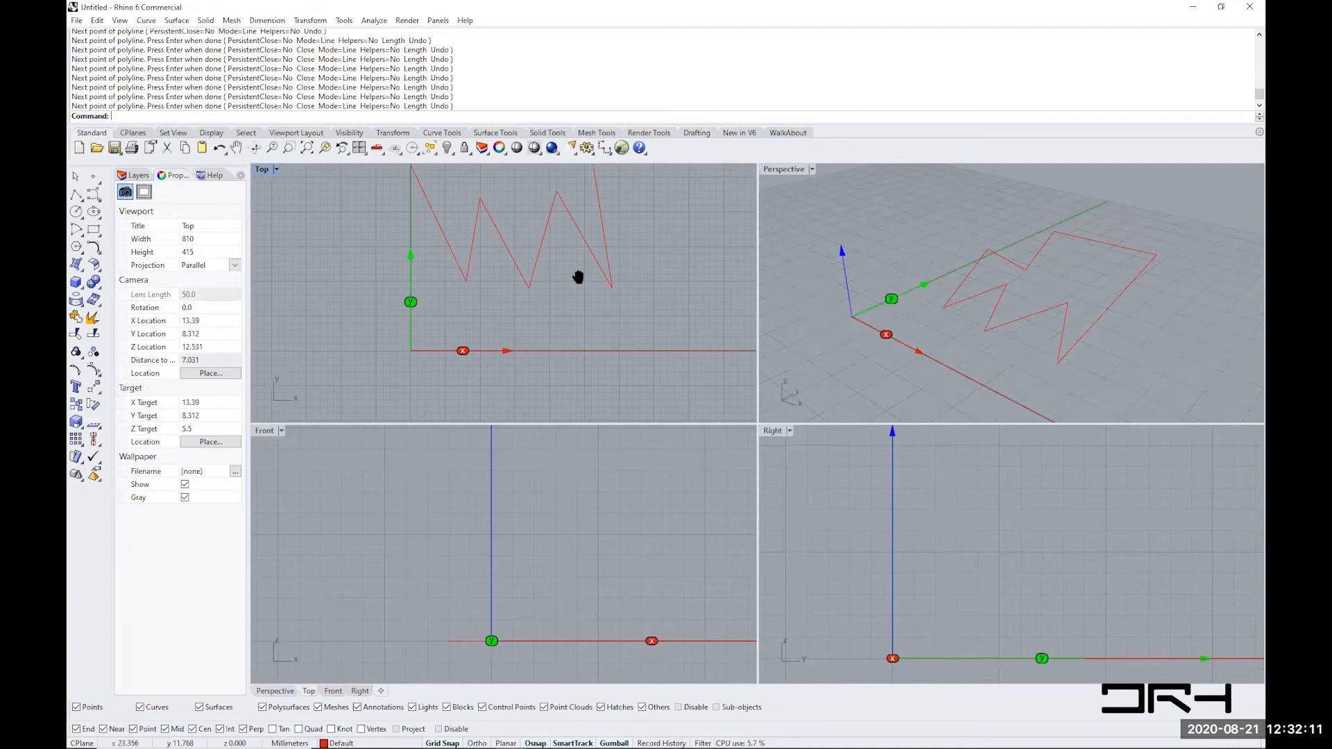
{"action": "right_click_drag", "start_coordinate": [580, 277], "coordinate": [485, 355]}
{"action": "scroll", "coordinate": [539, 318], "scroll_direction": "down", "scroll_amount": 3}
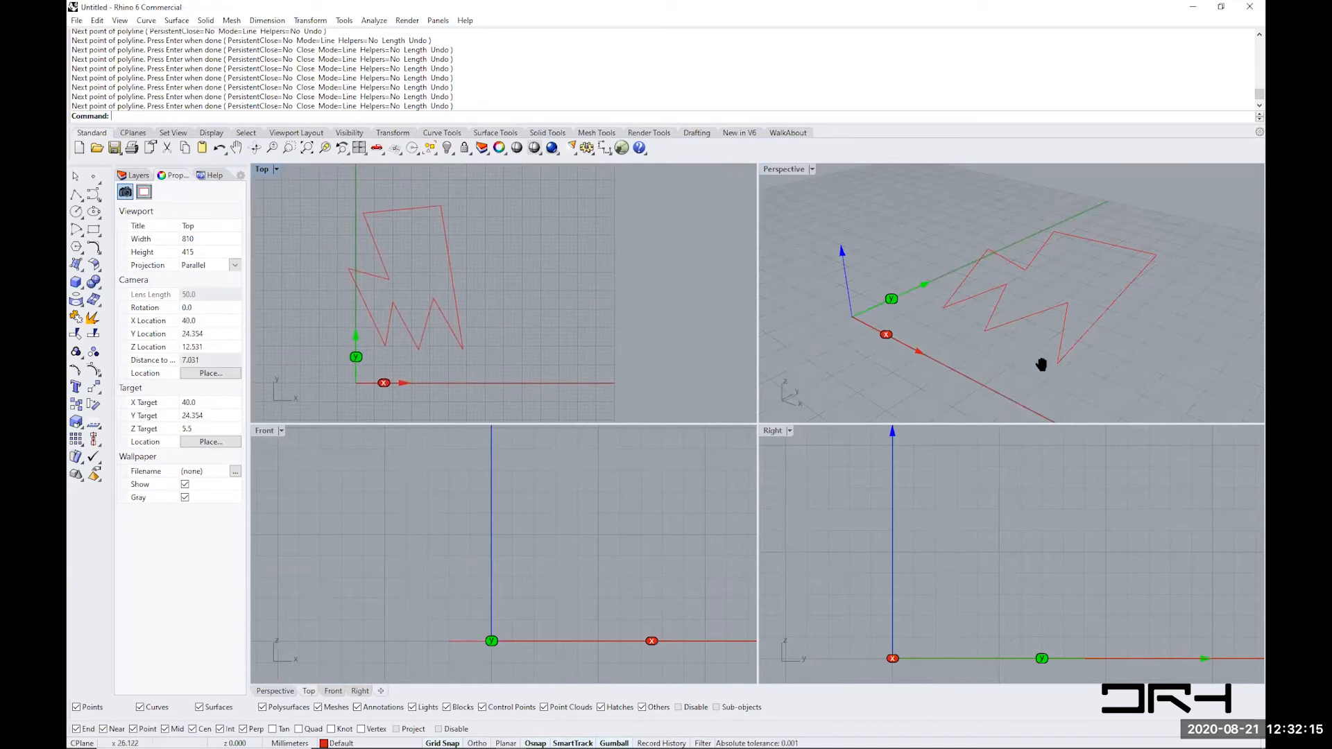
{"action": "right_click_drag", "start_coordinate": [1041, 364], "coordinate": [1145, 347], "text": "shift"}
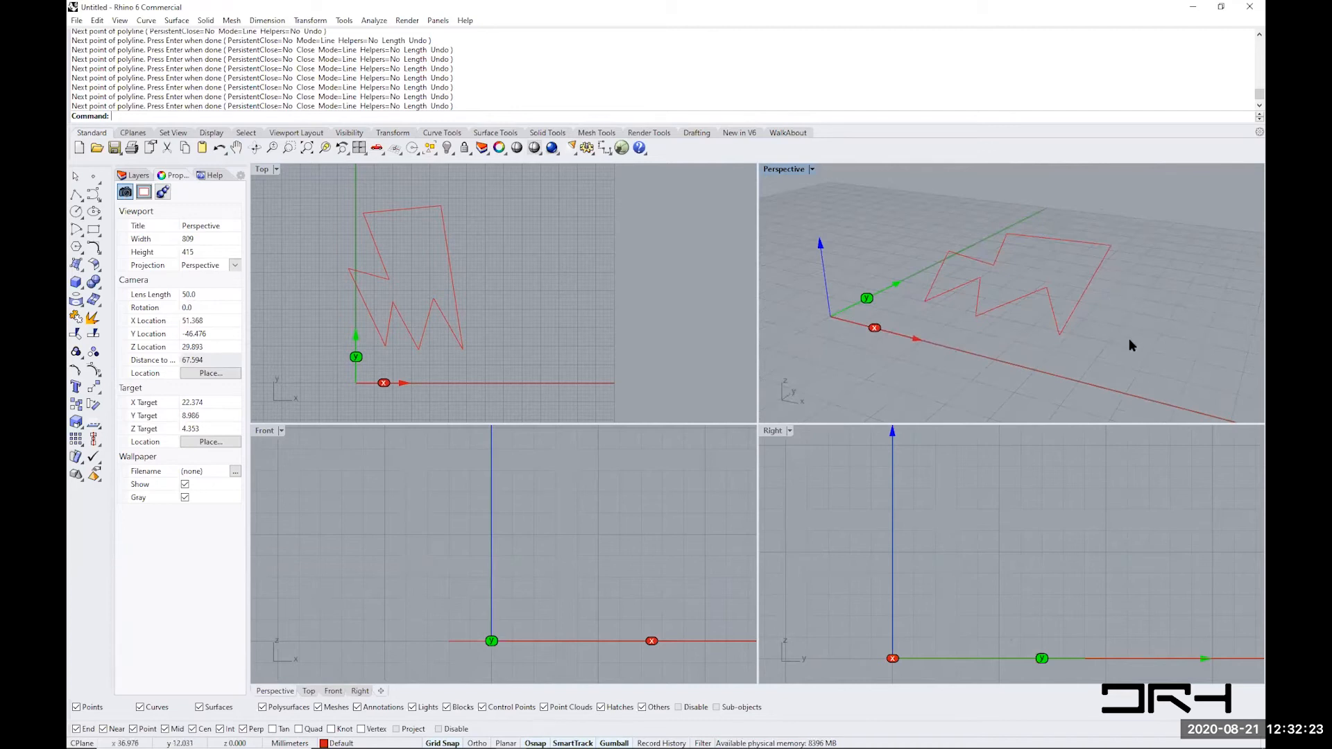
{"action": "right_click_drag", "start_coordinate": [588, 563], "coordinate": [454, 563]}
{"action": "right_click_drag", "start_coordinate": [1032, 615], "coordinate": [993, 609]}
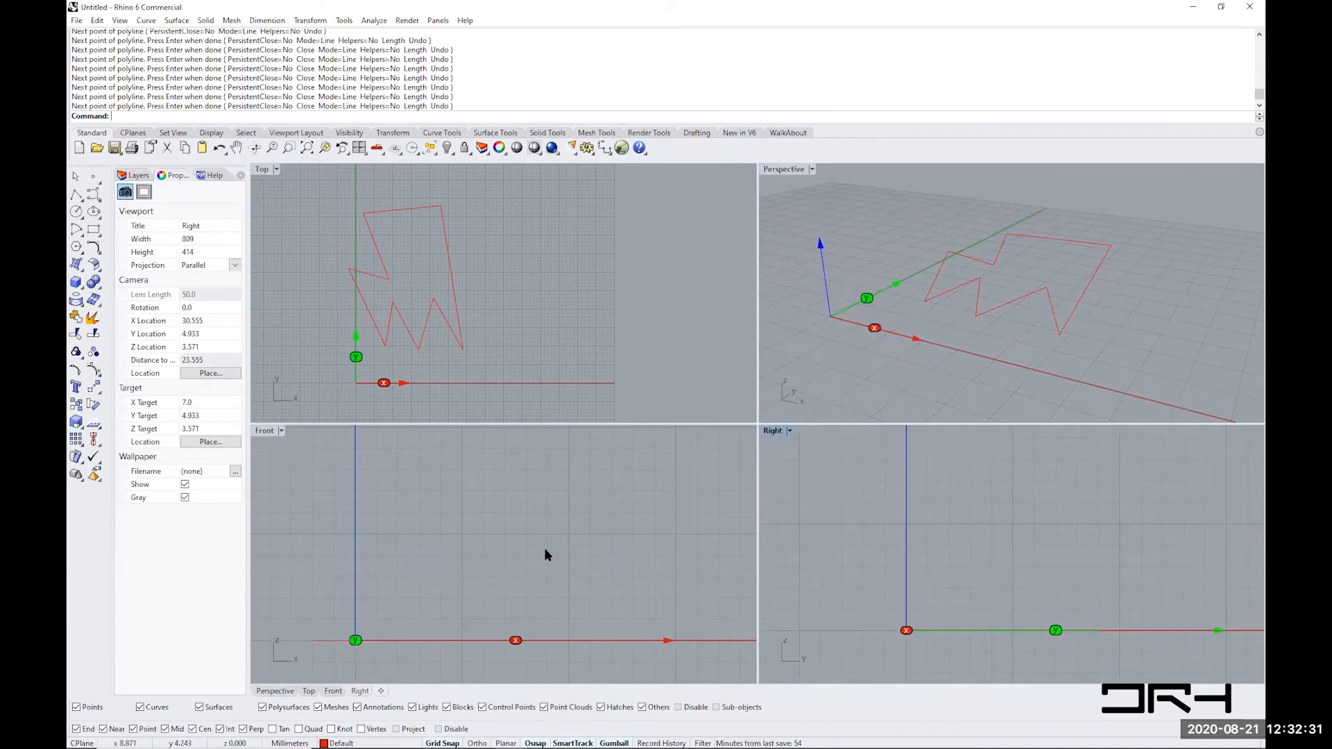
- Draw a closed, six-cornered polyline above the X axis in the Front viewport
{"action": "type", "text": "Polyline"}
{"action": "key", "text": "Return"}
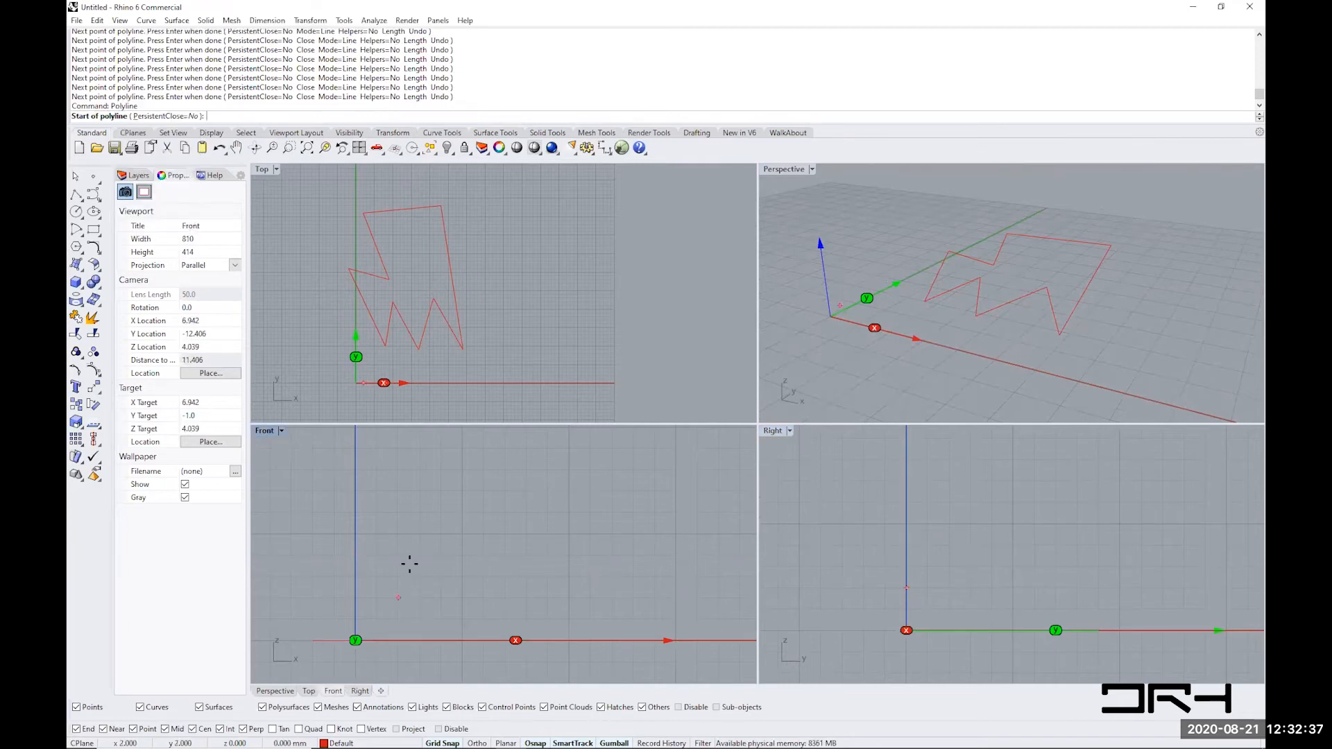
{"action": "left_click", "coordinate": [398, 597]}
{"action": "left_click", "coordinate": [420, 512]}
{"action": "left_click", "coordinate": [505, 512]}
{"action": "left_click", "coordinate": [547, 469]}
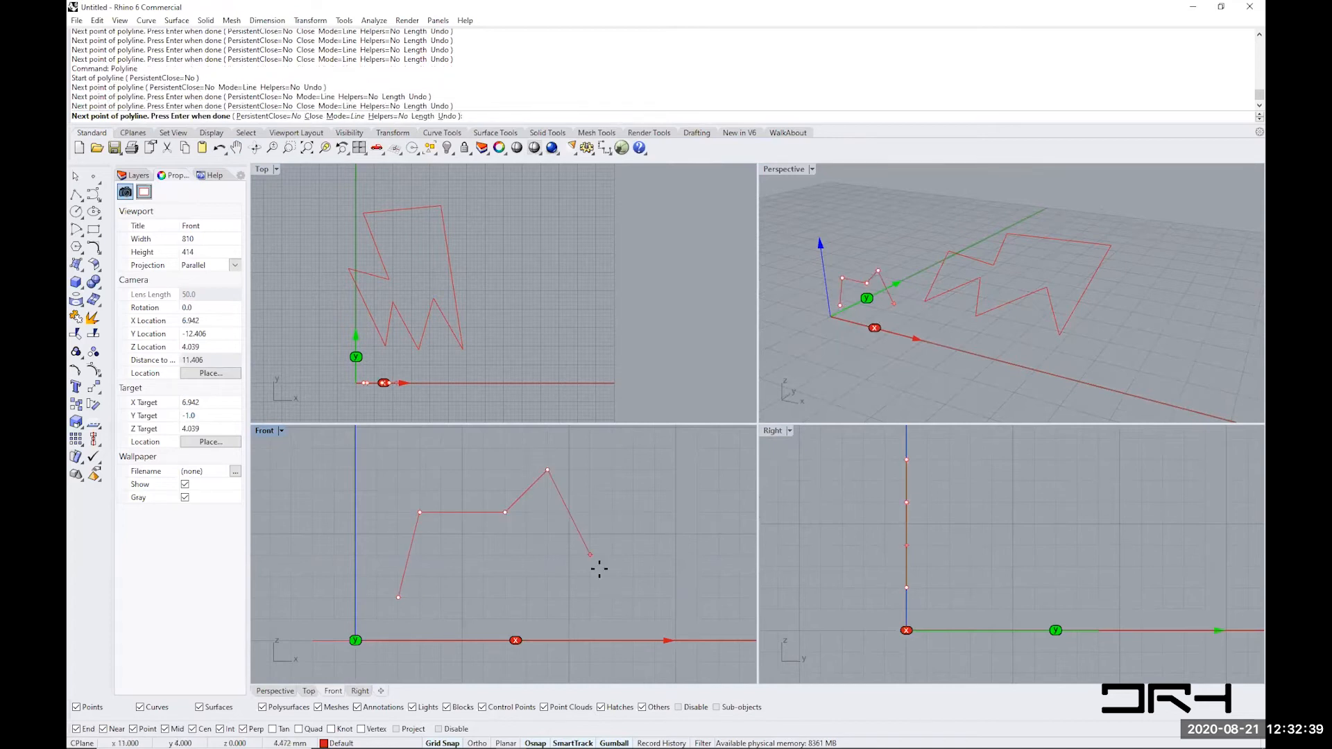
{"action": "left_click", "coordinate": [611, 576]}
{"action": "left_click", "coordinate": [505, 597]}
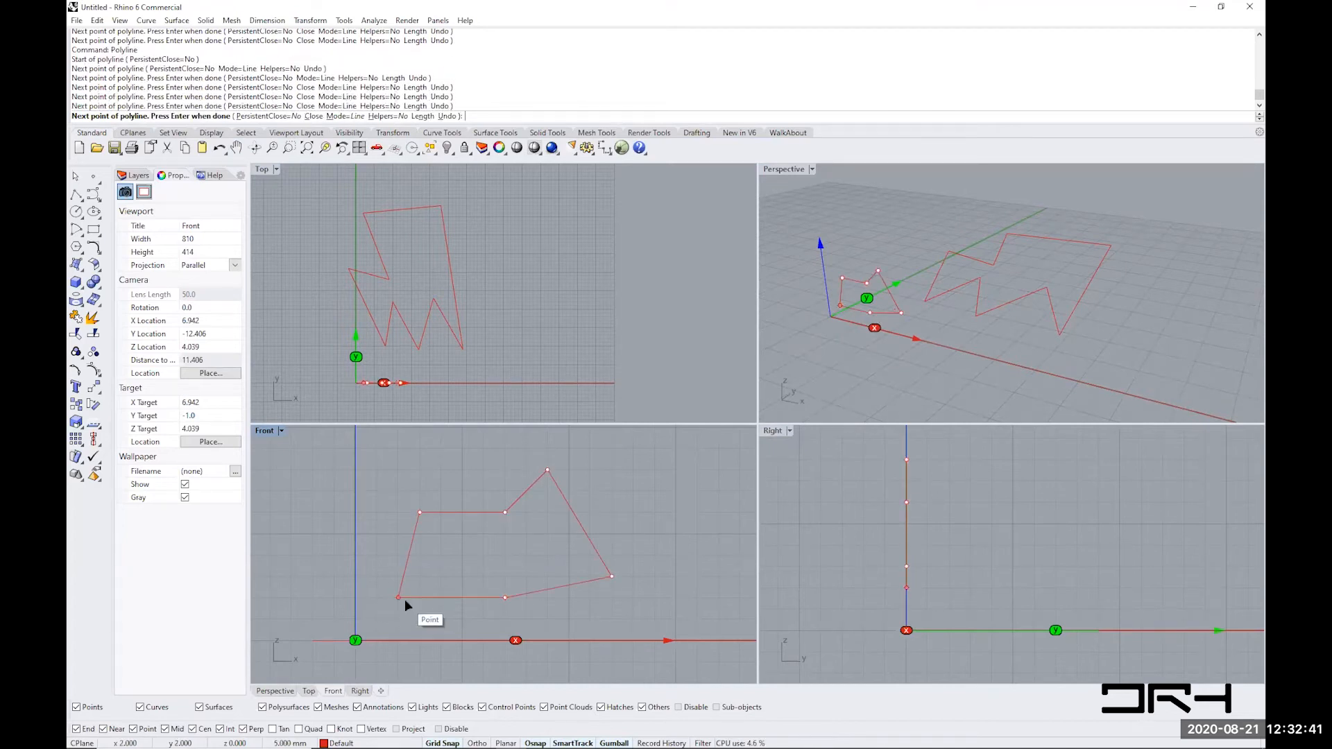
{"action": "left_click", "coordinate": [399, 597]}
- Draw a closed, six-cornered polyline above the Y axis in the Right viewport
{"action": "right_click_drag", "start_coordinate": [892, 313], "coordinate": [835, 287]}
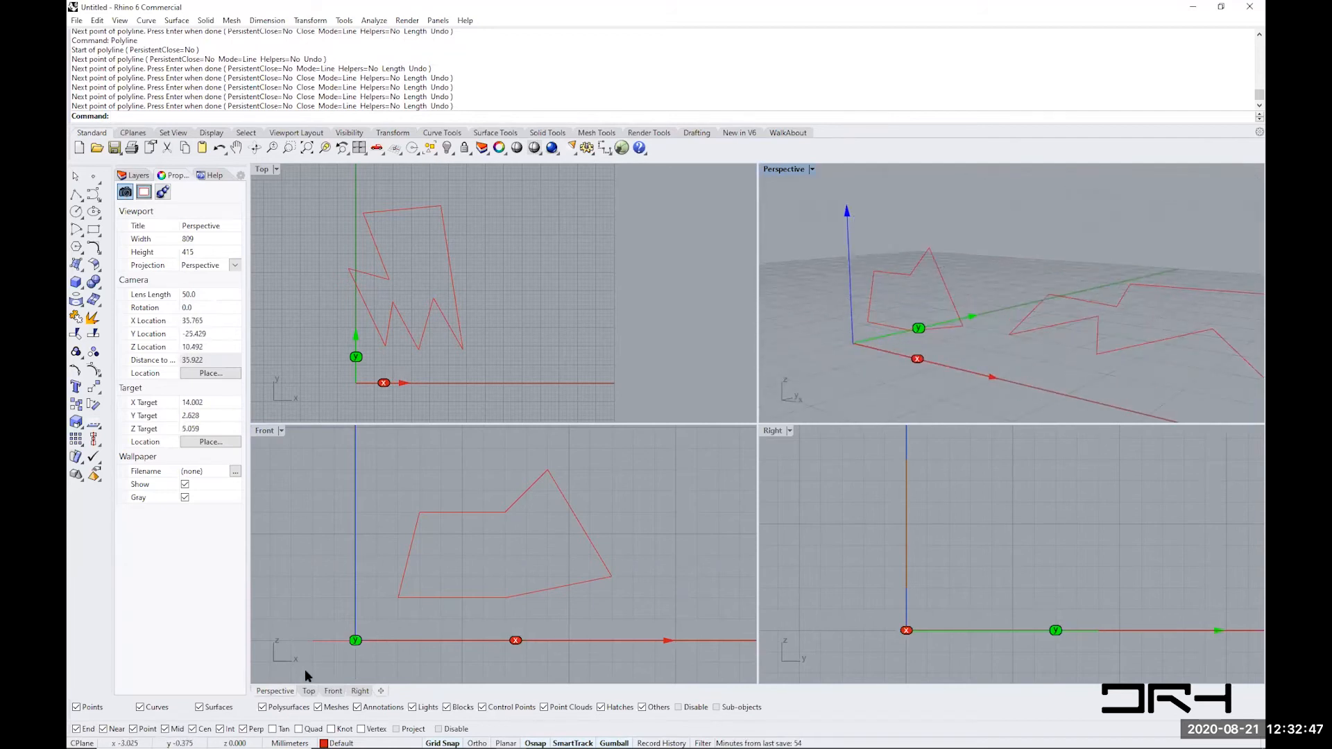
{"action": "left_click_drag", "start_coordinate": [259, 627], "coordinate": [308, 672]}
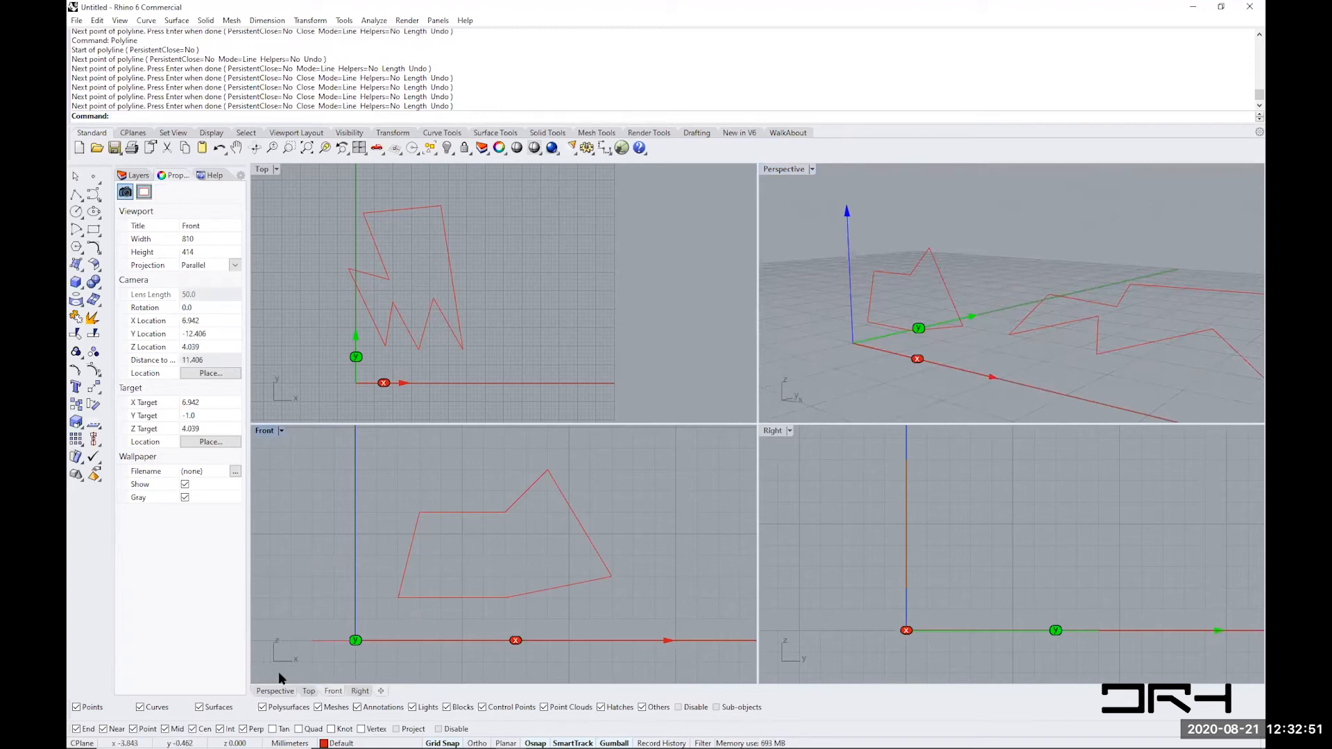
{"action": "right_click_drag", "start_coordinate": [810, 368], "coordinate": [976, 355]}
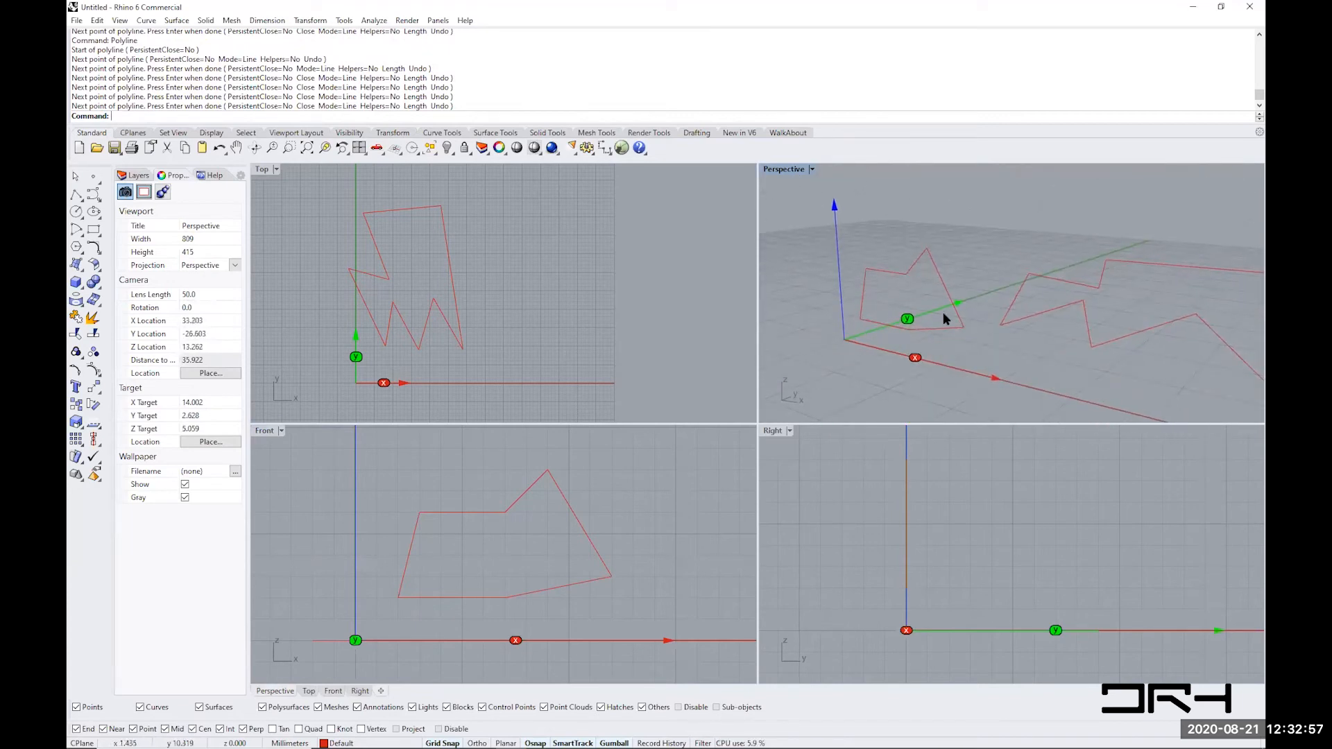
{"action": "right_click_drag", "start_coordinate": [1026, 610], "coordinate": [997, 578]}
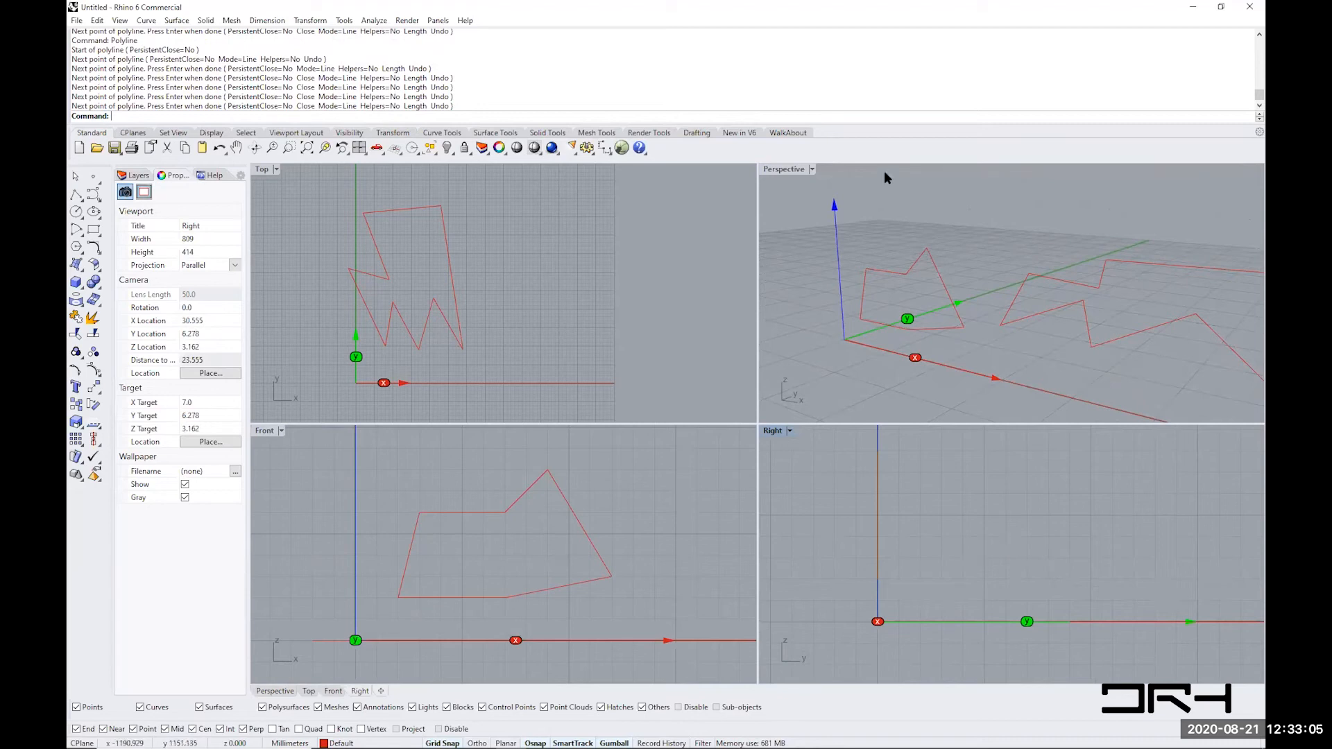
{"action": "right_click", "coordinate": [593, 113]}
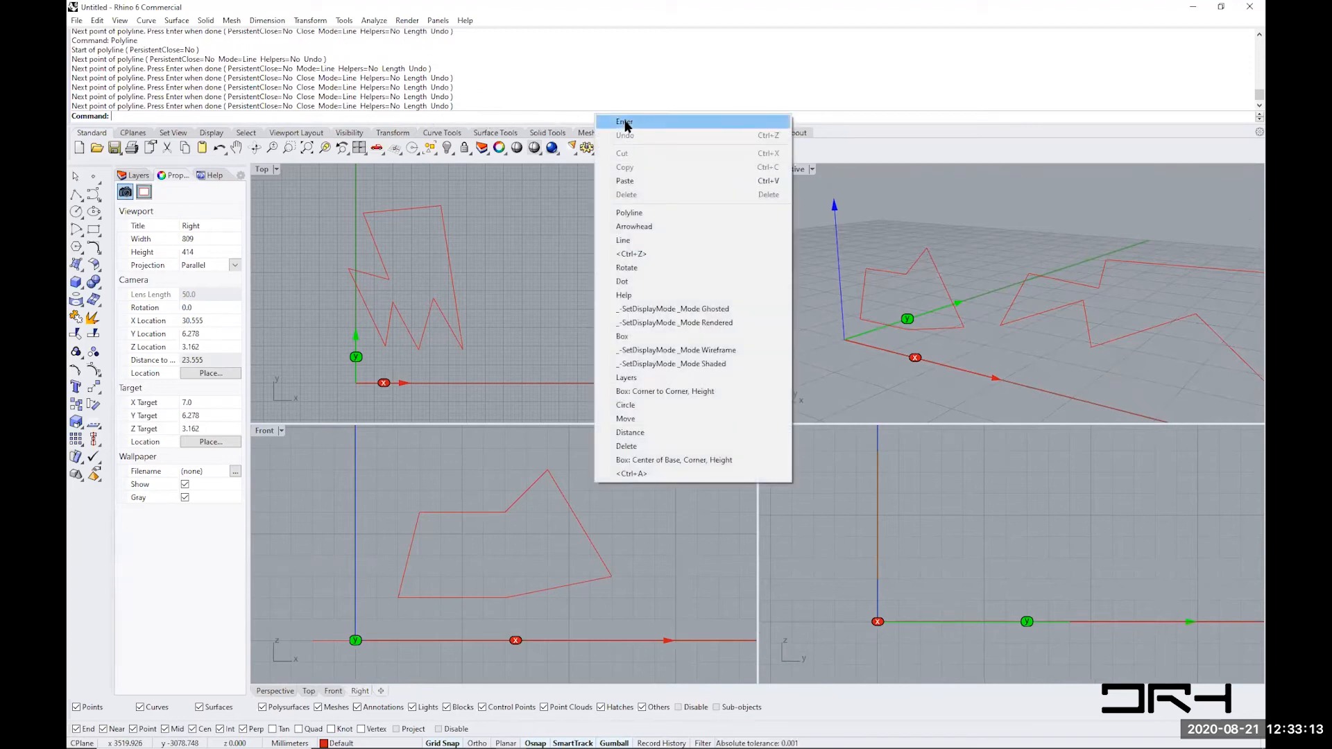
{"action": "left_click", "coordinate": [626, 213]}
{"action": "left_click", "coordinate": [941, 578]}
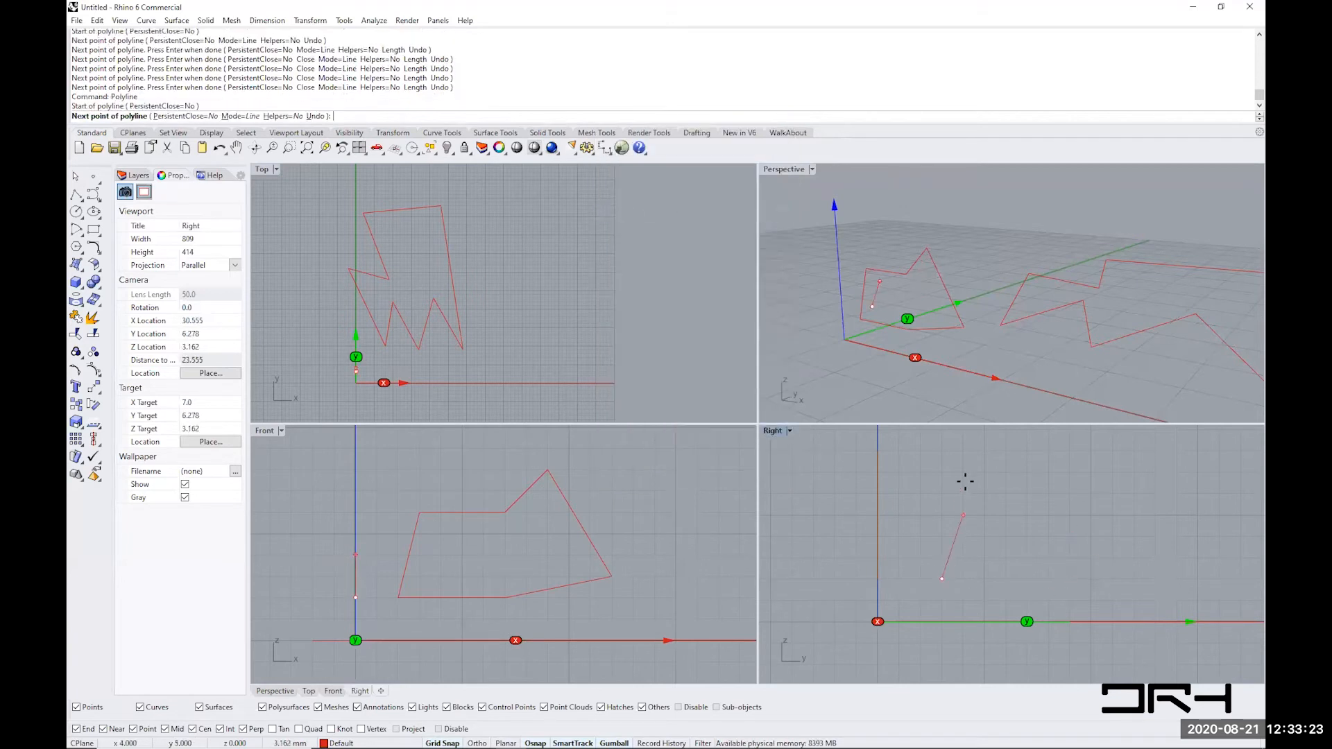
{"action": "left_click", "coordinate": [963, 473]}
{"action": "left_click", "coordinate": [1070, 493]}
{"action": "left_click", "coordinate": [1113, 557]}
{"action": "left_click", "coordinate": [1027, 577]}
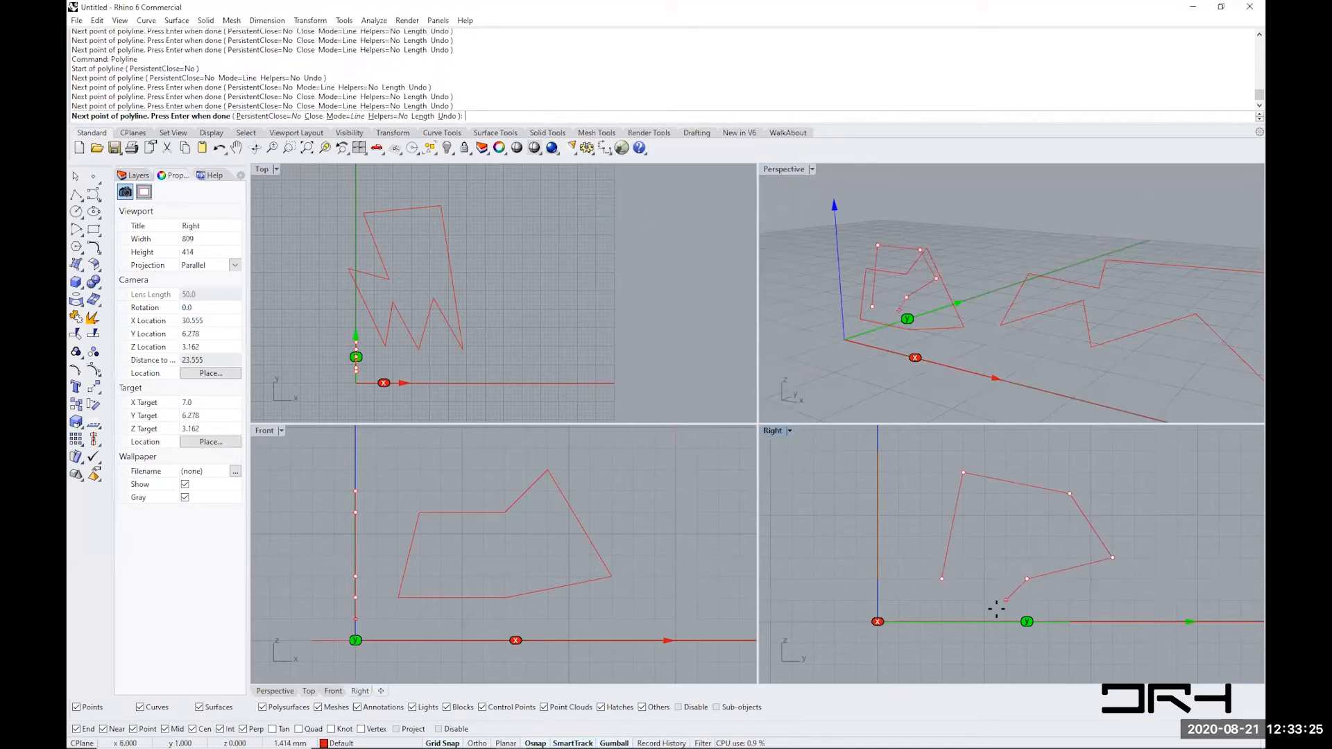
{"action": "left_click", "coordinate": [984, 515]}
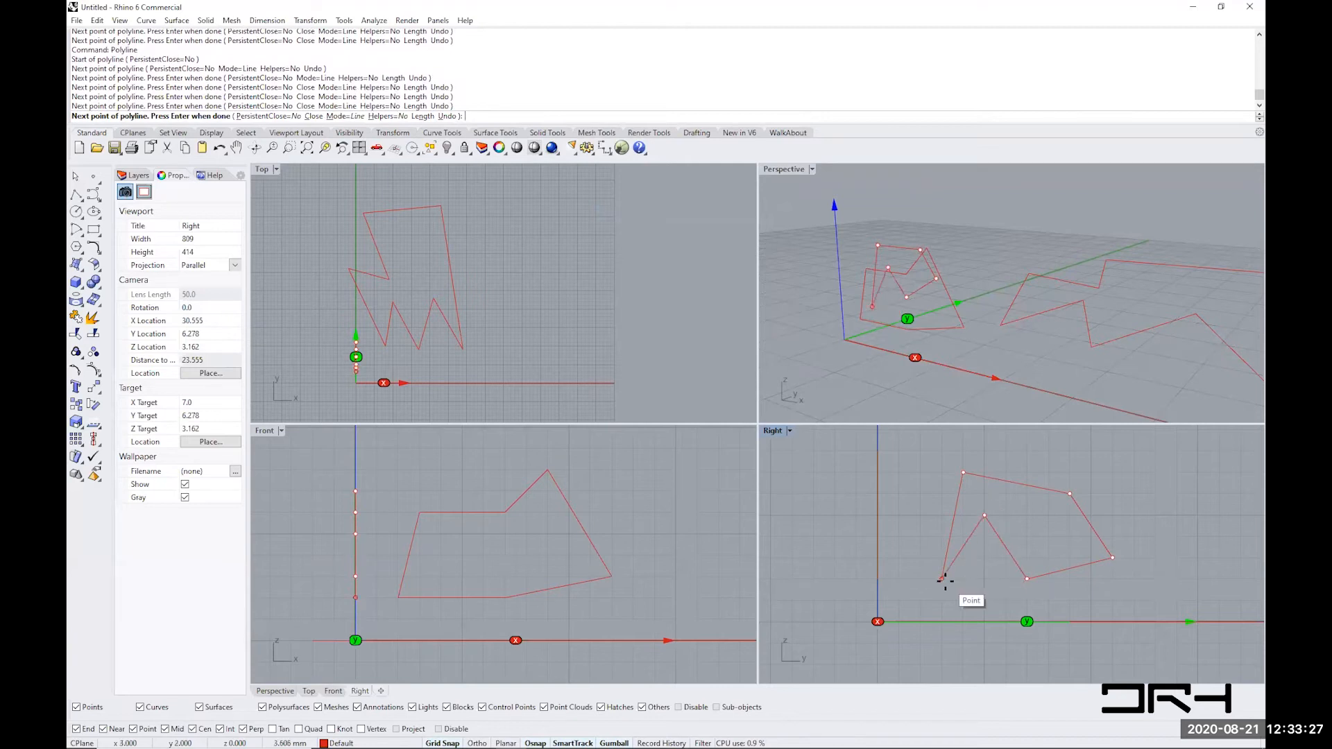
{"action": "left_click", "coordinate": [943, 582]}
- Examine the three polylines from different angles in Perspective and compare them with the Right, Front and Top views
{"action": "right_click_drag", "start_coordinate": [924, 288], "coordinate": [1096, 281]}
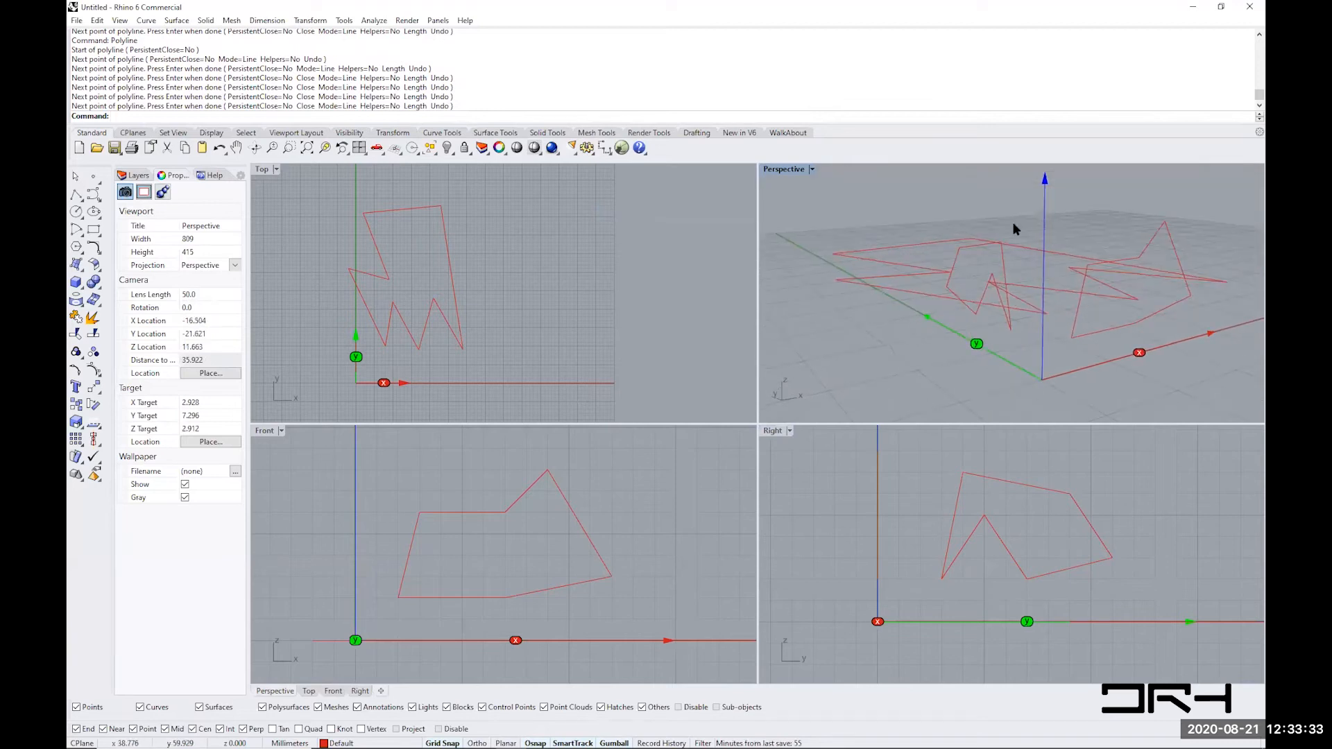
{"action": "right_click_drag", "start_coordinate": [1071, 327], "coordinate": [990, 335]}
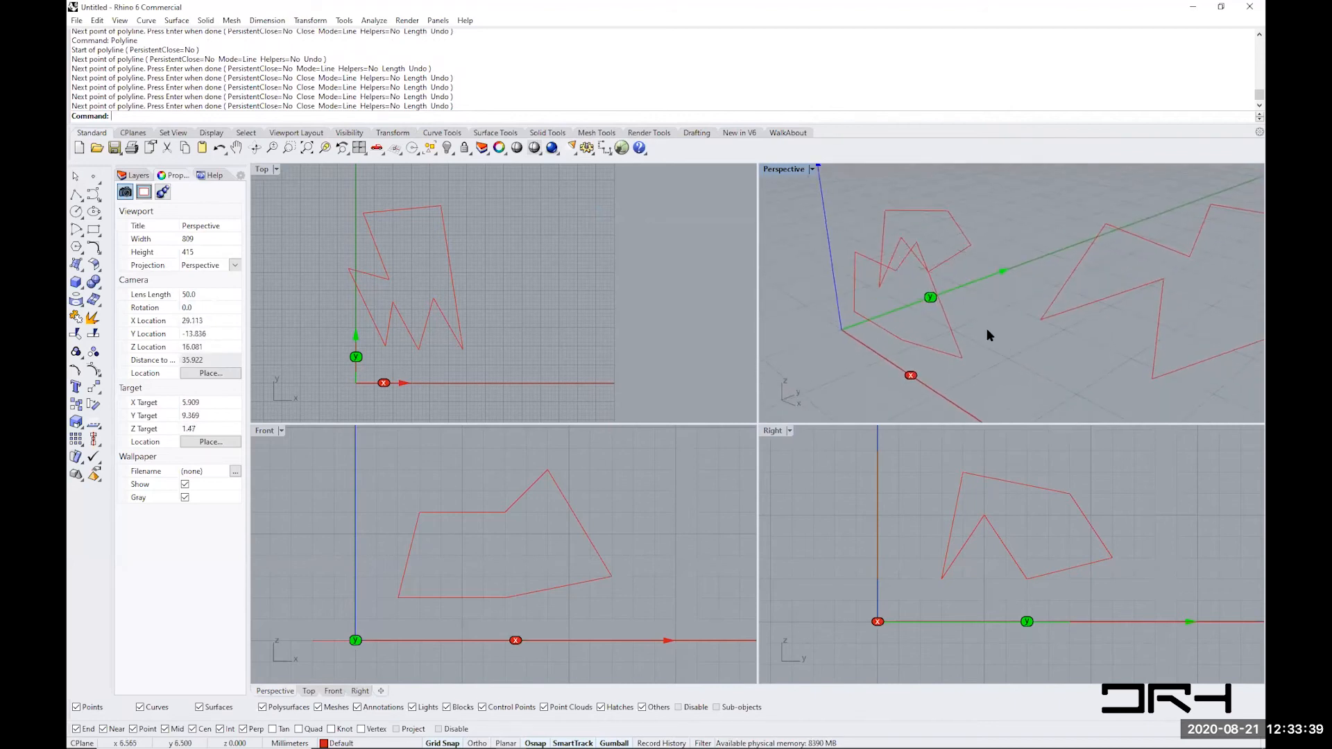
{"action": "scroll", "coordinate": [987, 327], "scroll_direction": "down", "scroll_amount": 5}
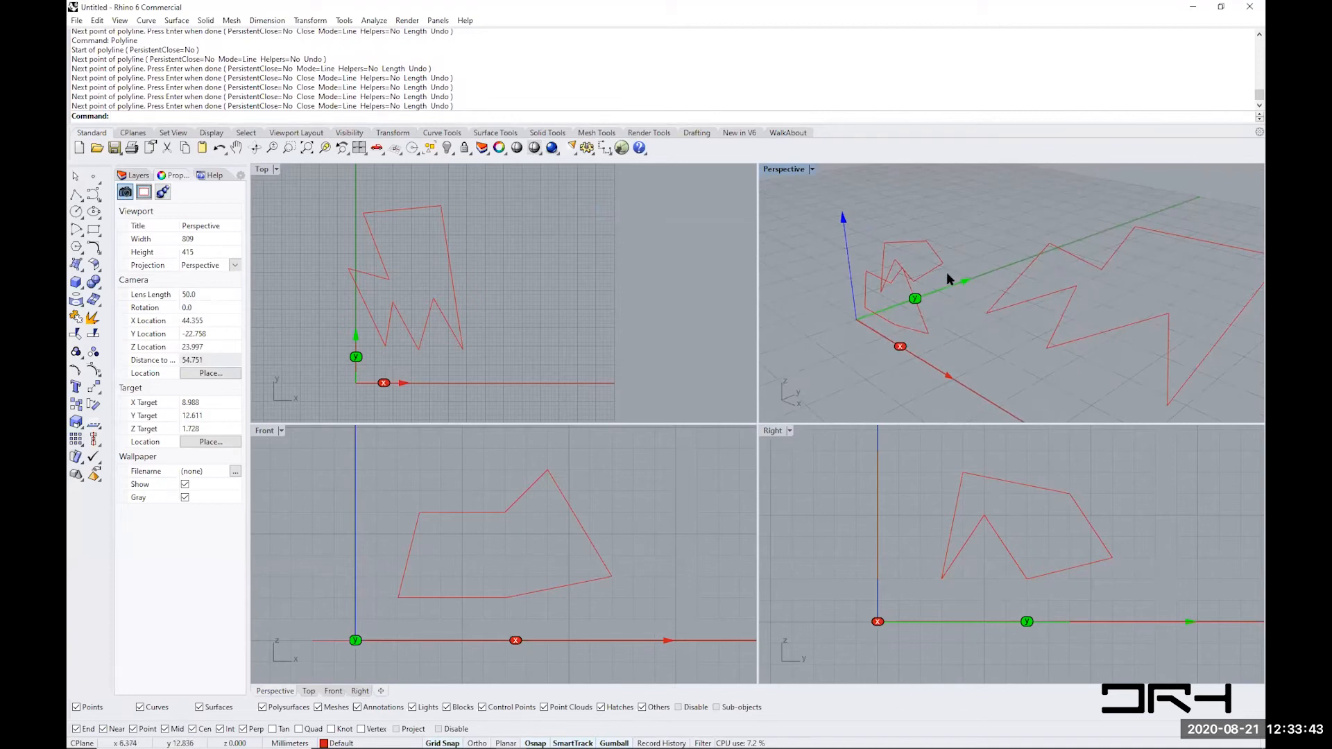
{"action": "right_click_drag", "start_coordinate": [1005, 586], "coordinate": [963, 587]}
{"action": "scroll", "coordinate": [960, 602], "scroll_direction": "down", "scroll_amount": 2}
{"action": "right_click_drag", "start_coordinate": [603, 595], "coordinate": [575, 621]}
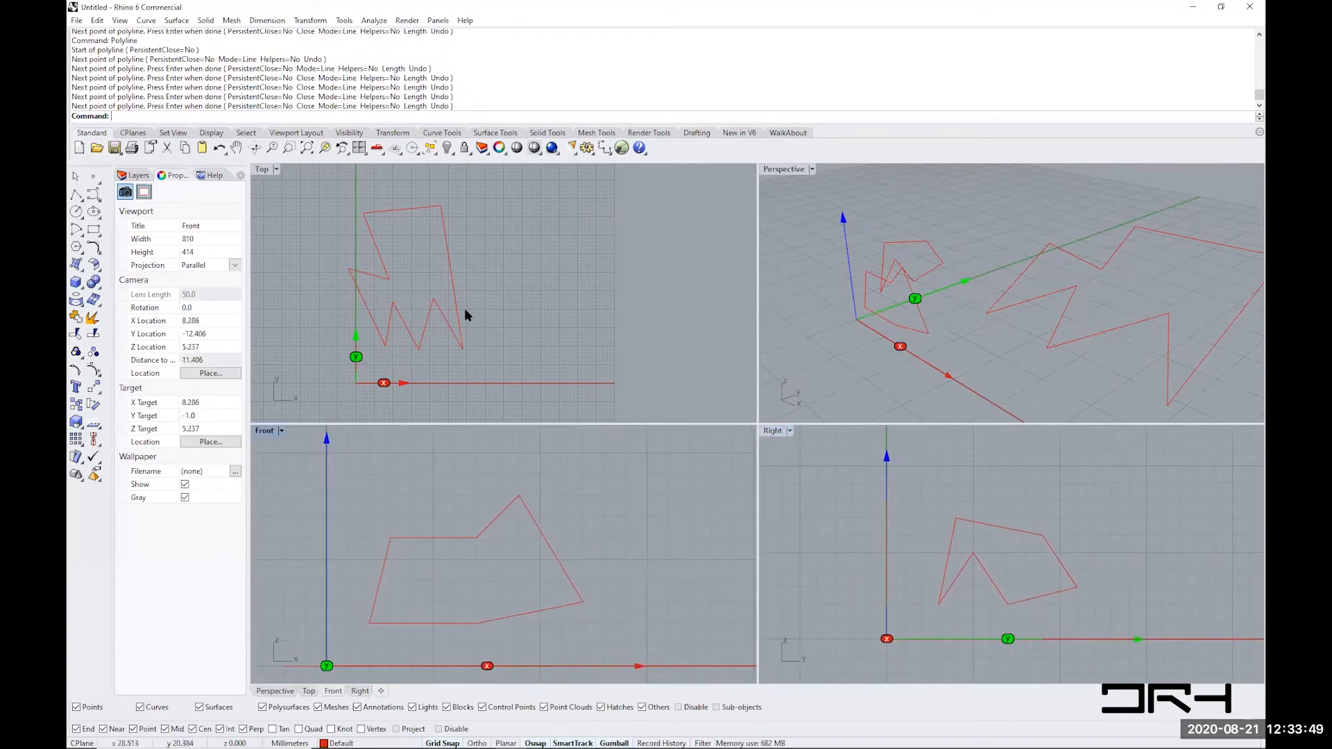
{"action": "right_click_drag", "start_coordinate": [507, 302], "coordinate": [533, 309]}
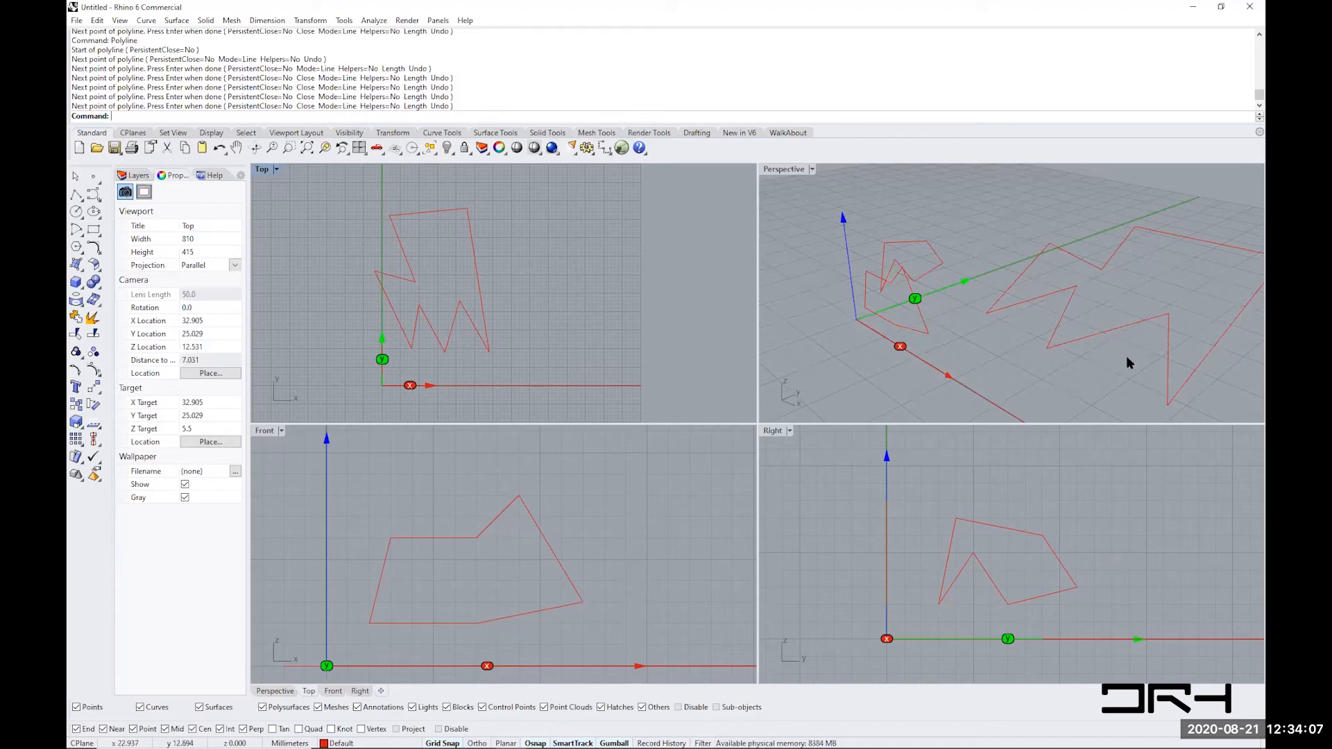
- Delete the zigzag ground polyline and the two polylines drawn in the Right and Front viewports
{"action": "left_click", "coordinate": [1050, 303]}
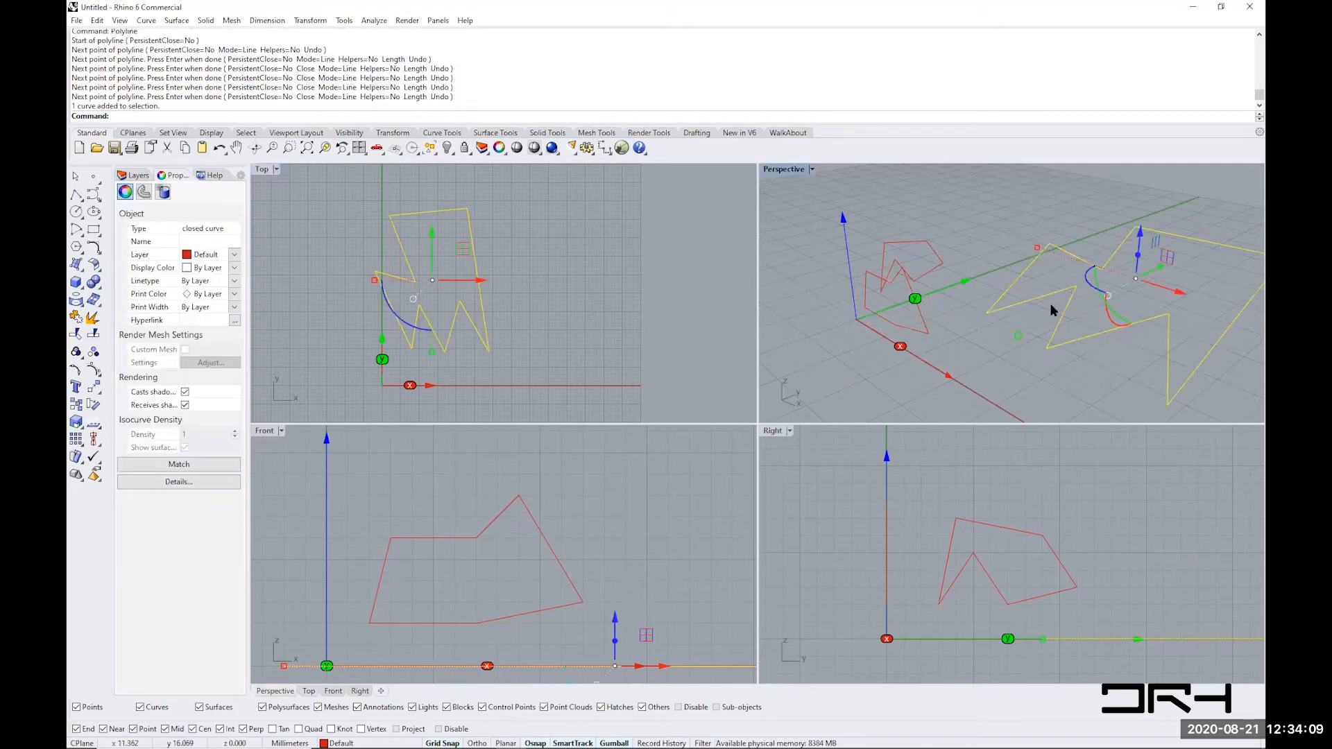
{"action": "key", "text": "Delete"}
{"action": "left_click", "coordinate": [925, 246]}
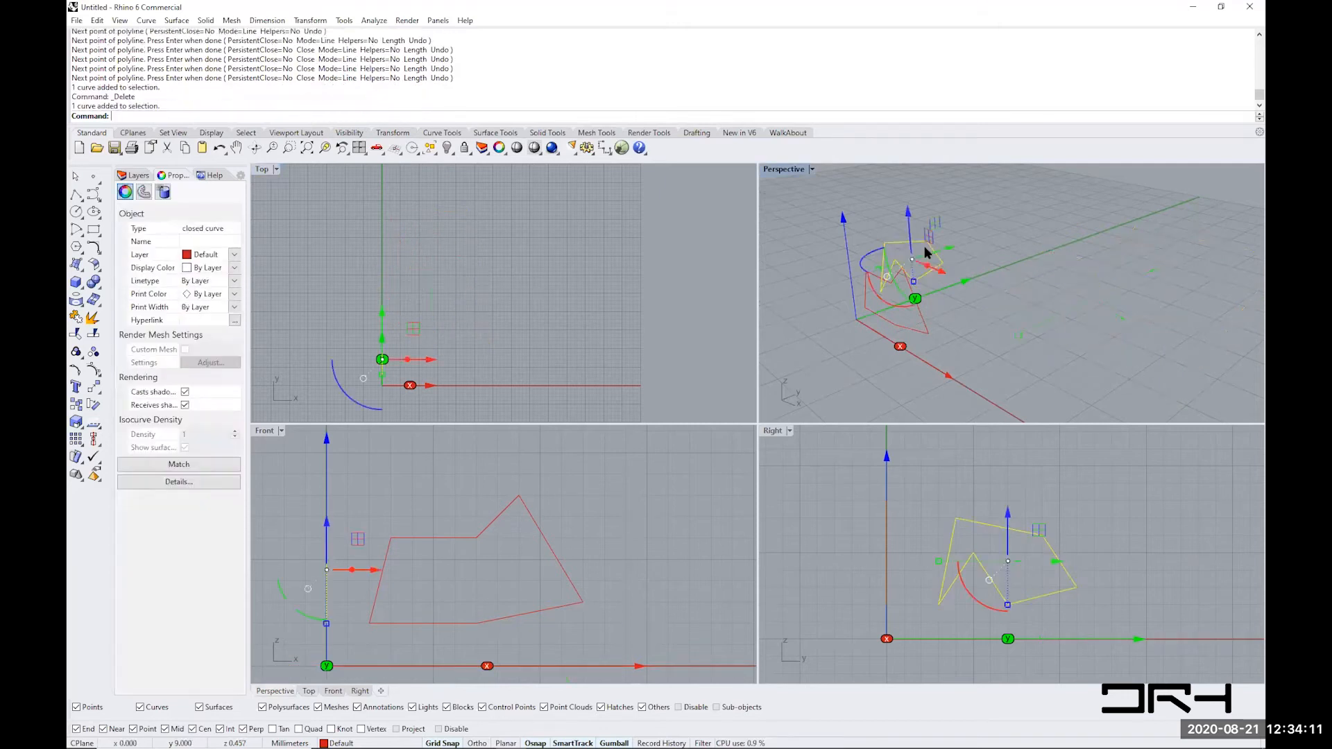
{"action": "key", "text": "Delete"}
{"action": "left_click", "coordinate": [872, 279]}
{"action": "key", "text": "Delete"}
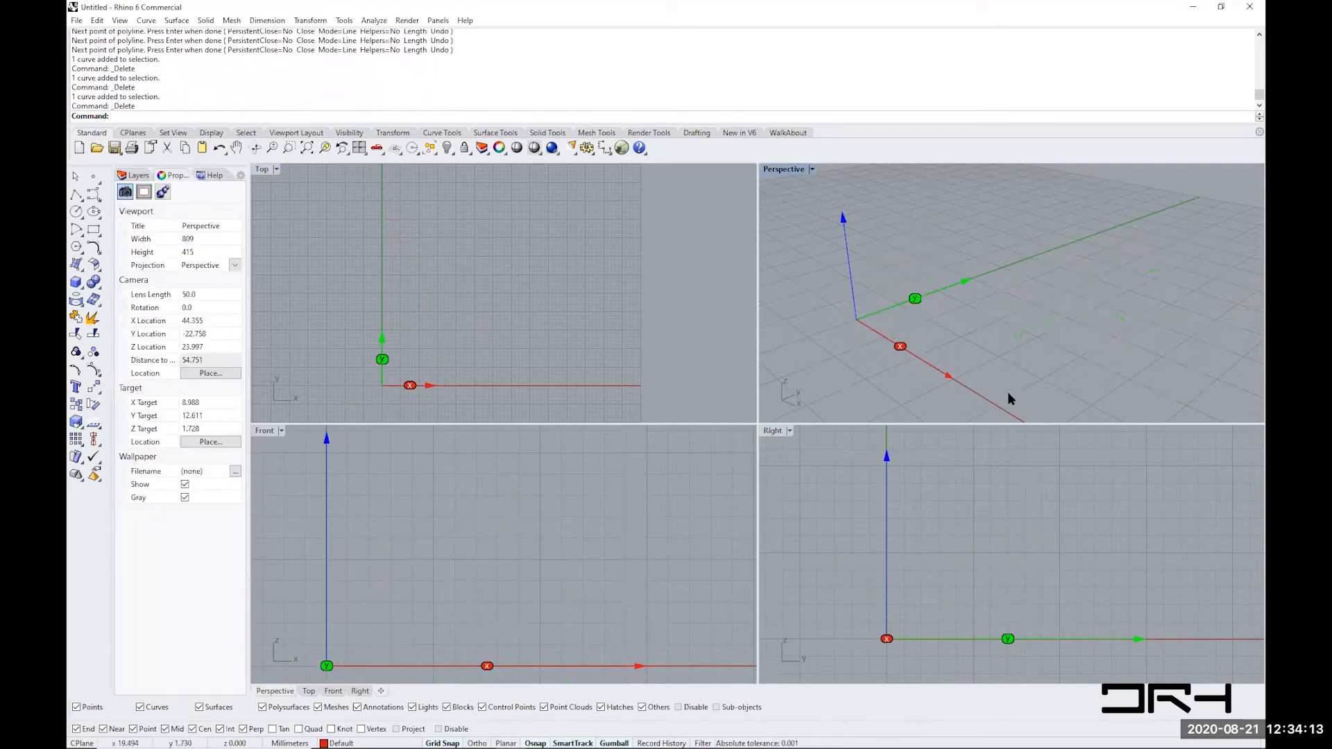
- Lock the three axis arrows together with their X and Y text dots
{"action": "left_click_drag", "start_coordinate": [814, 189], "coordinate": [813, 188]}
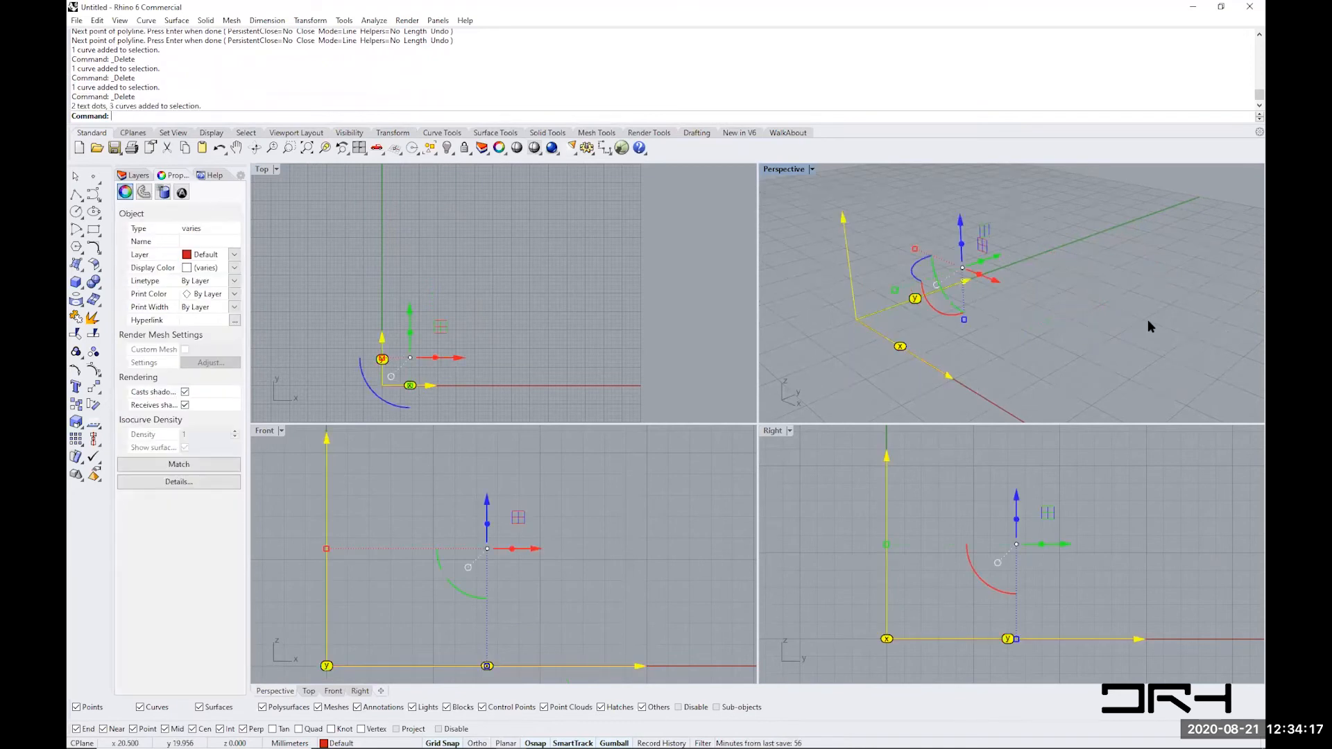
{"action": "type", "text": "Lock"}
{"action": "key", "text": "Return"}
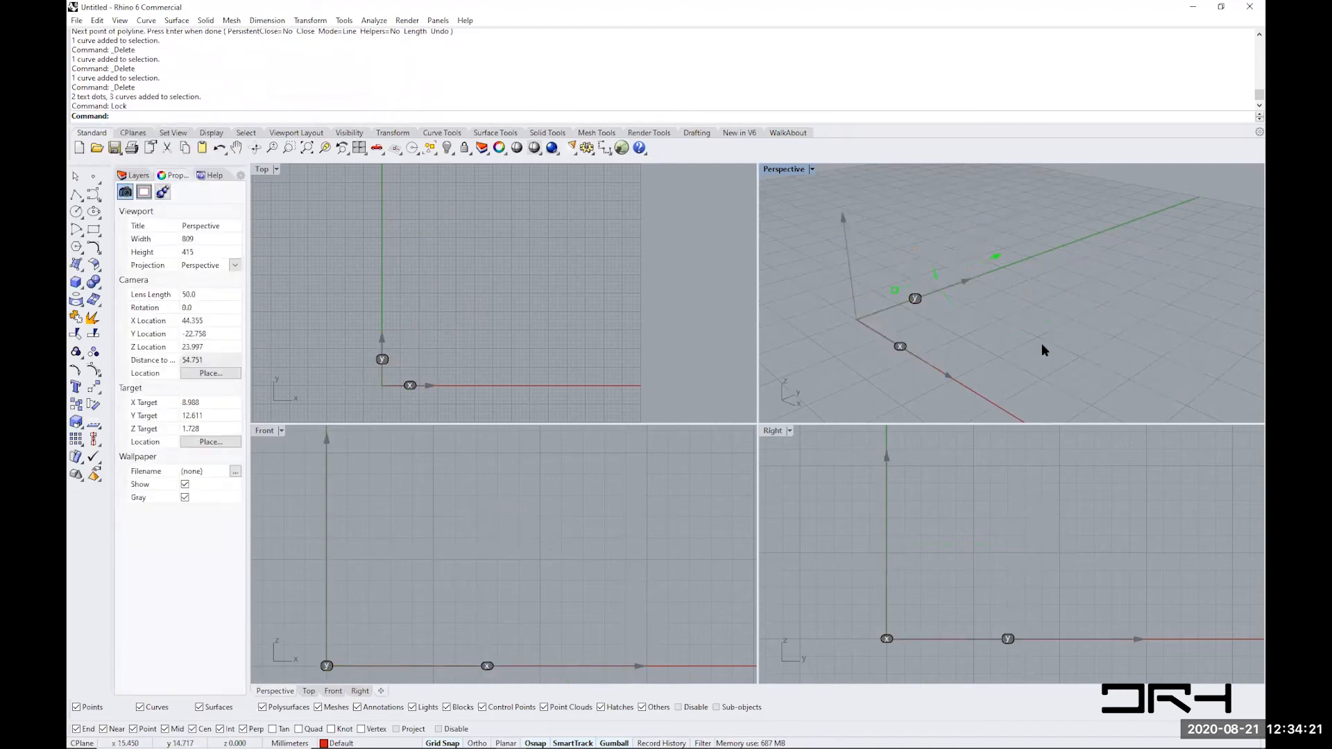
- Maximize the Perspective viewport and draw a vertical line from 5,5,0 to 5,5,5
{"action": "mouse_move", "coordinate": [911, 340]}
{"action": "right_mouse_down"}
{"action": "mouse_move", "coordinate": [925, 336]}
{"action": "mouse_move", "coordinate": [967, 377]}
{"action": "mouse_move", "coordinate": [1014, 292]}
{"action": "mouse_move", "coordinate": [939, 306]}
{"action": "mouse_move", "coordinate": [911, 340]}
{"action": "right_mouse_up"}
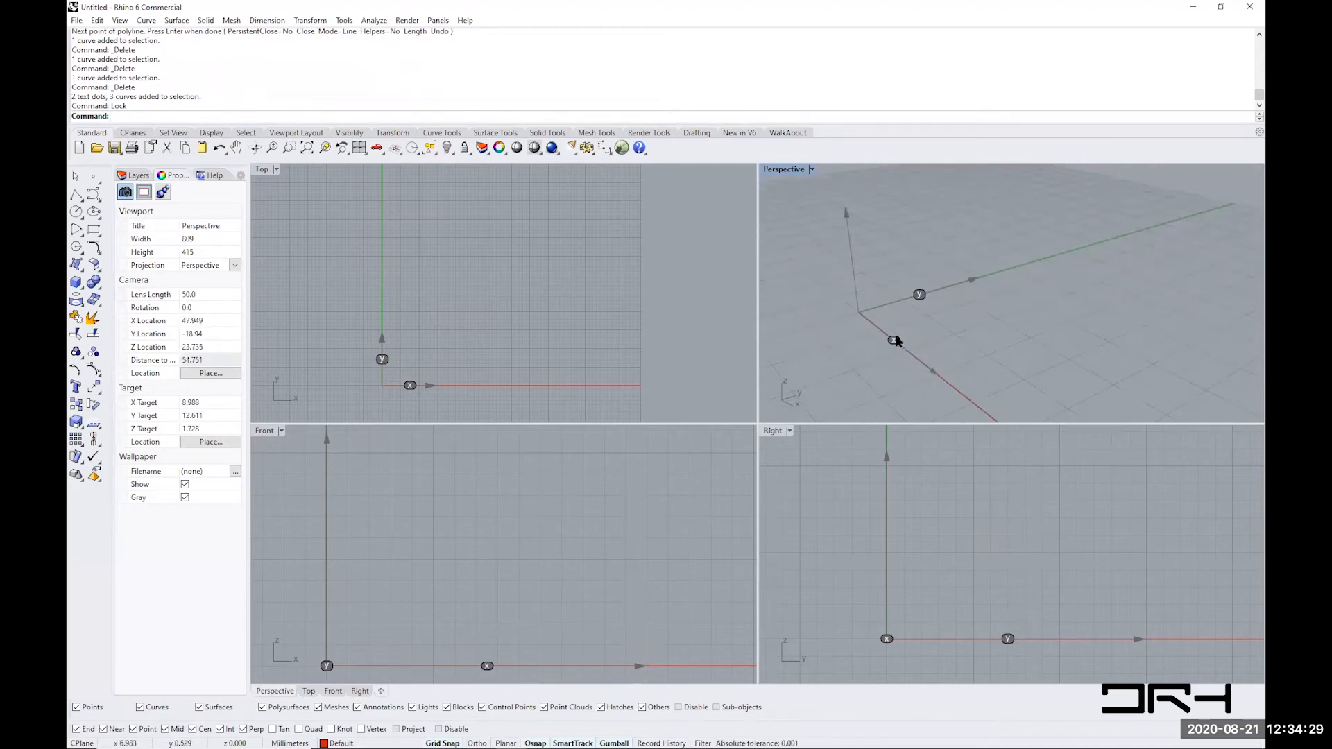
{"action": "double_click", "coordinate": [768, 169]}
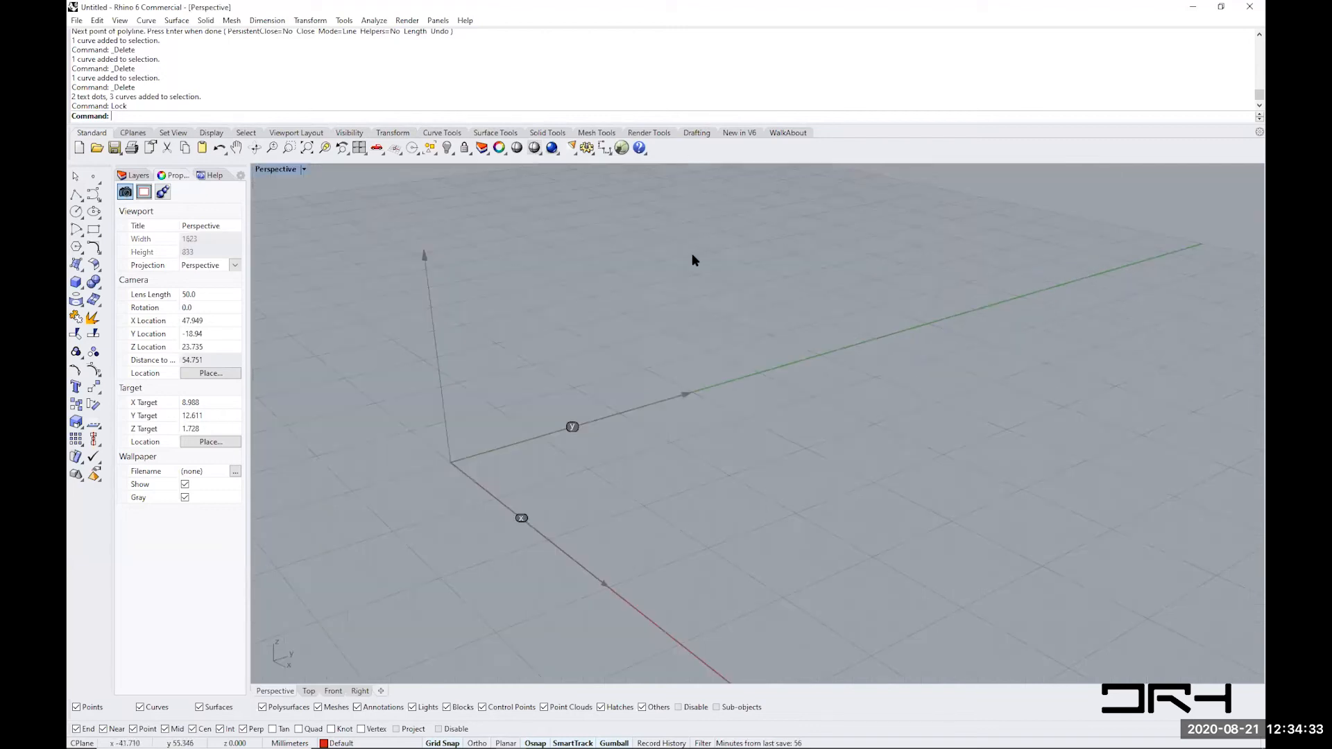
{"action": "right_click_drag", "start_coordinate": [571, 455], "coordinate": [685, 493]}
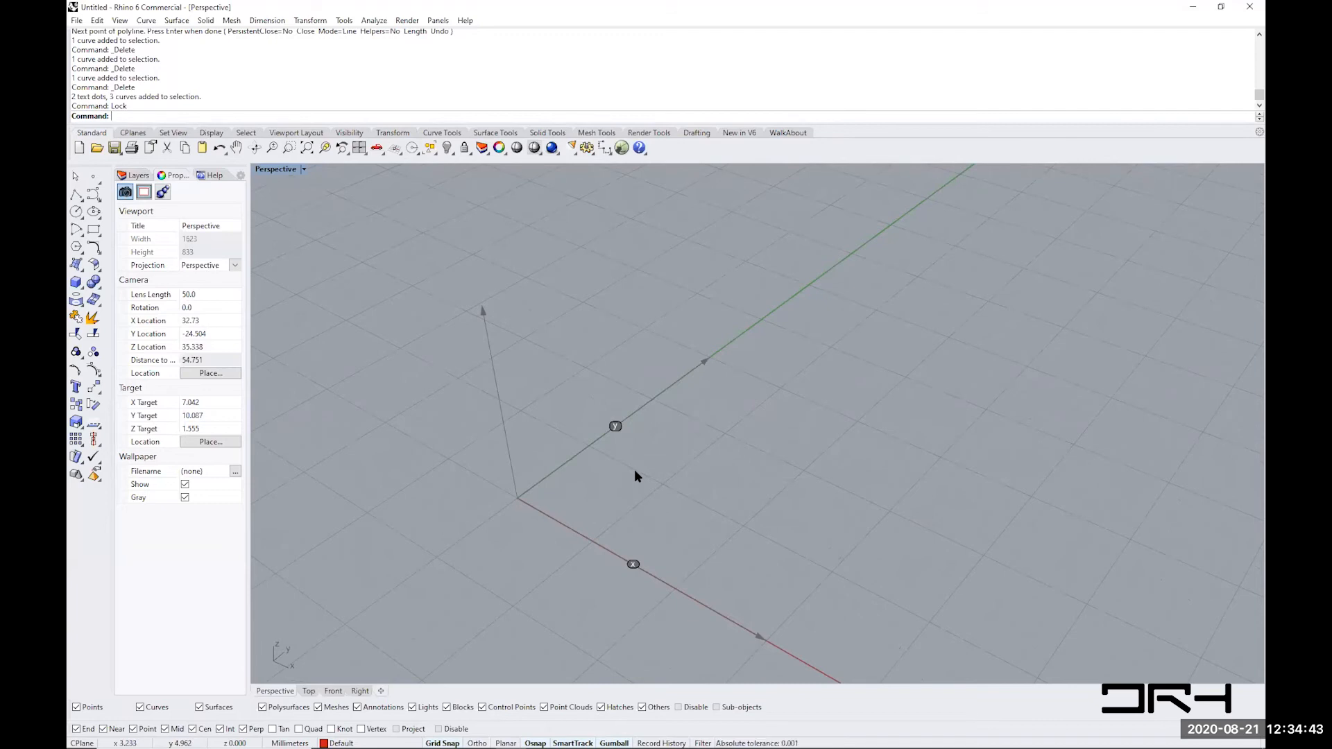
{"action": "type", "text": "line"}
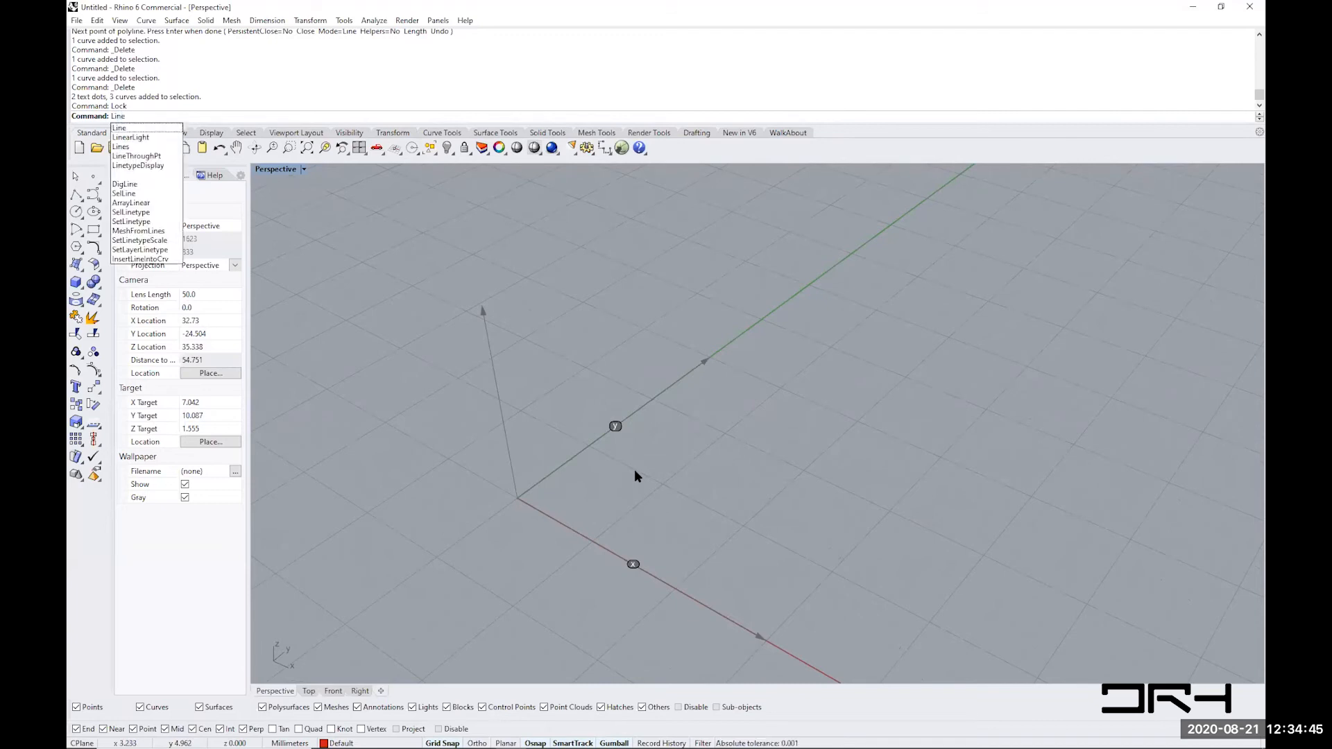
{"action": "key", "text": "Return"}
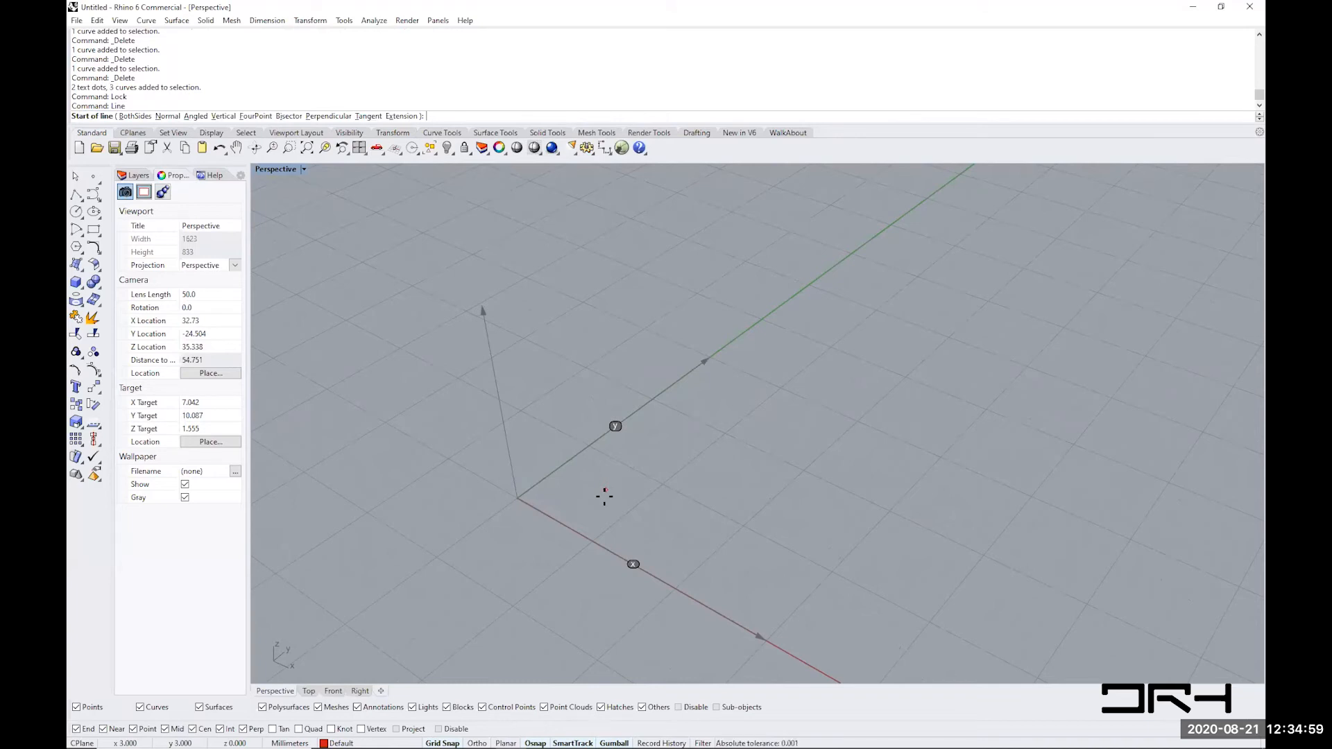
{"action": "type", "text": "5,5,0"}
{"action": "key", "text": "Return"}
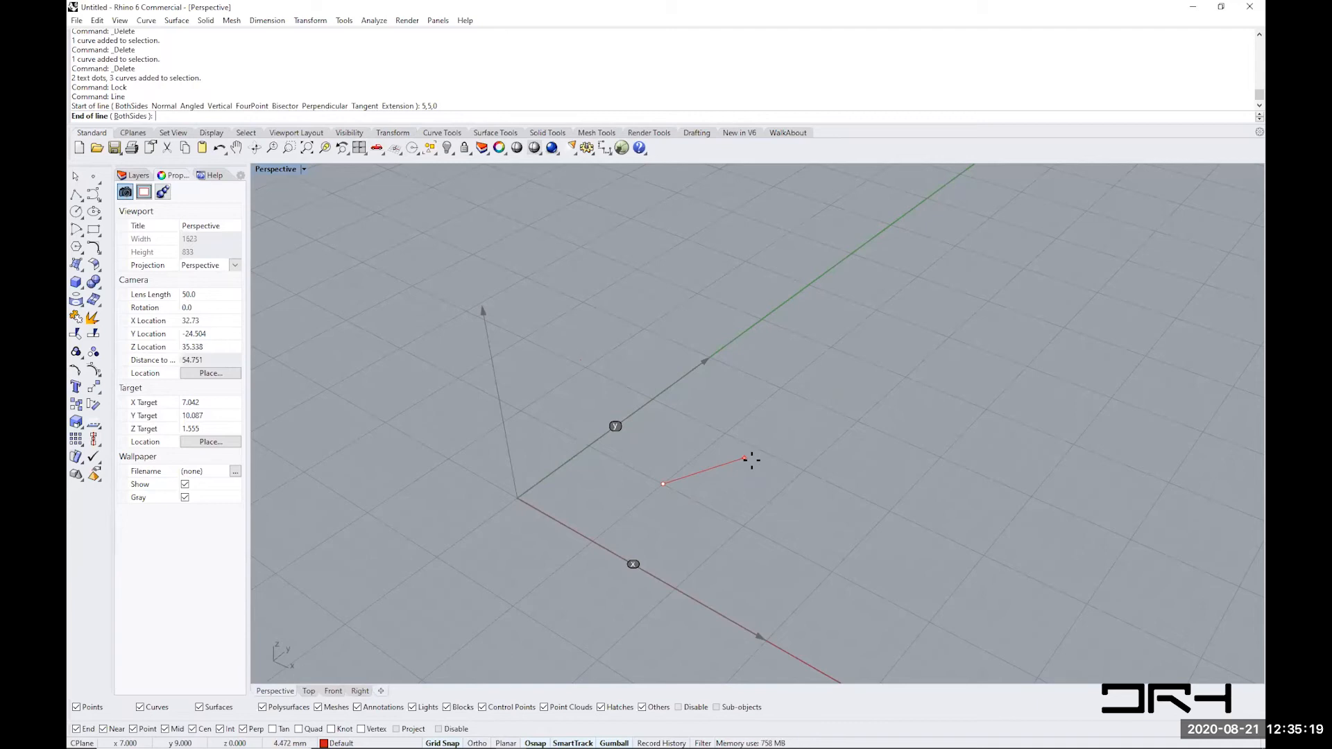
{"action": "type", "text": "5,5,5"}
{"action": "key", "text": "Return"}
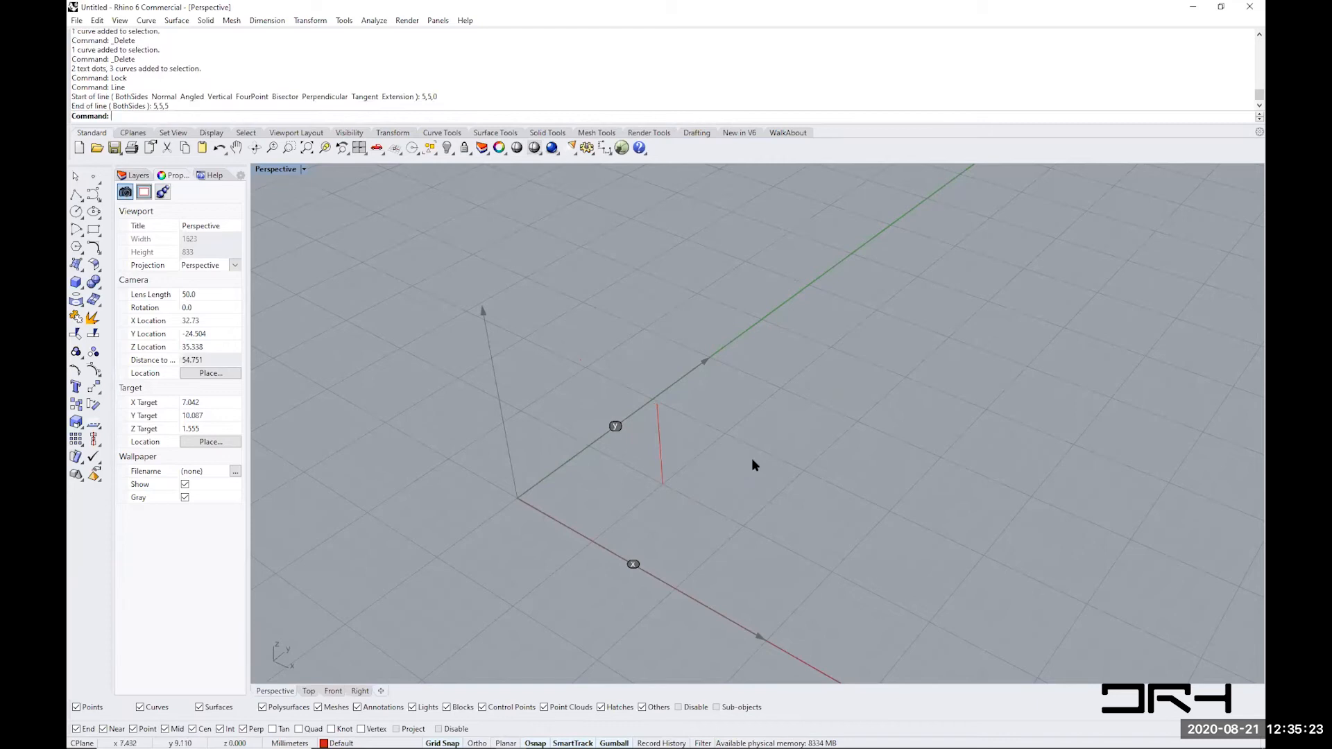
{"action": "right_click_drag", "start_coordinate": [727, 456], "coordinate": [651, 393]}
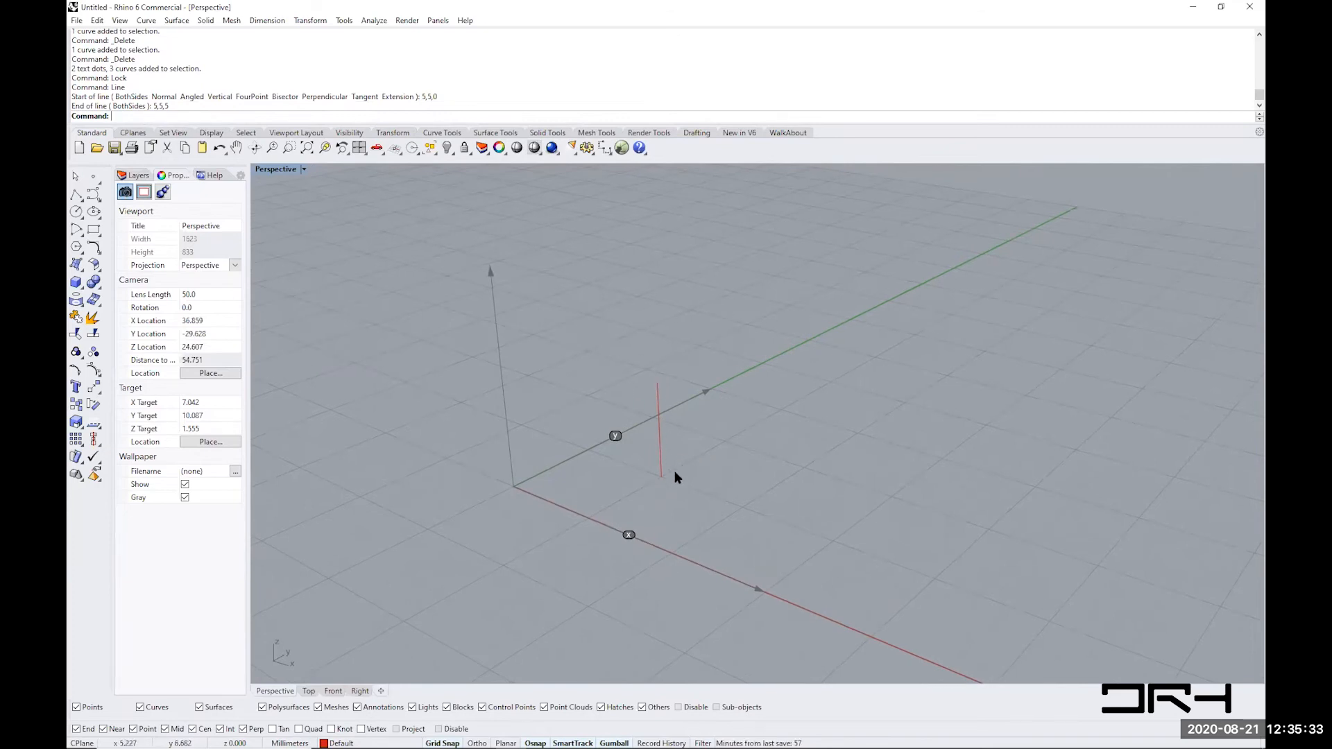
{"action": "right_click_drag", "start_coordinate": [674, 470], "coordinate": [664, 414]}
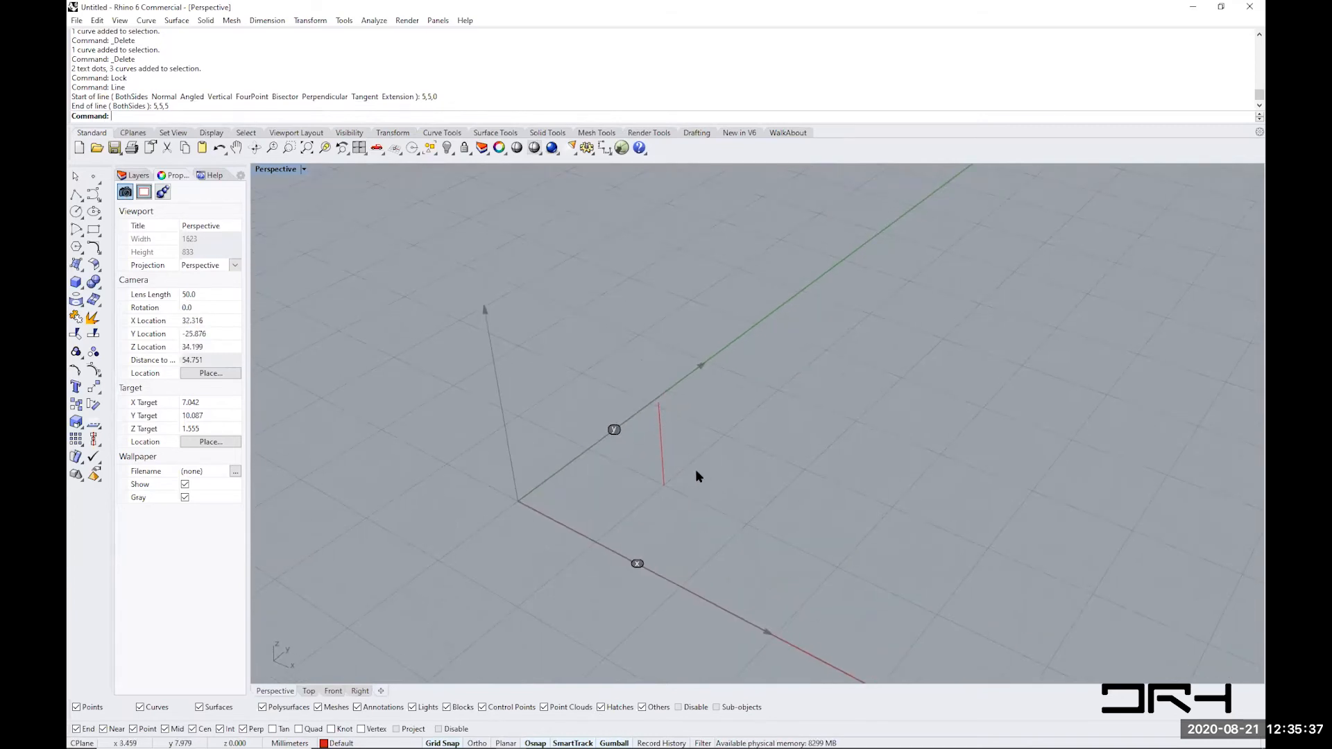
{"action": "right_click_drag", "start_coordinate": [674, 513], "coordinate": [742, 495]}
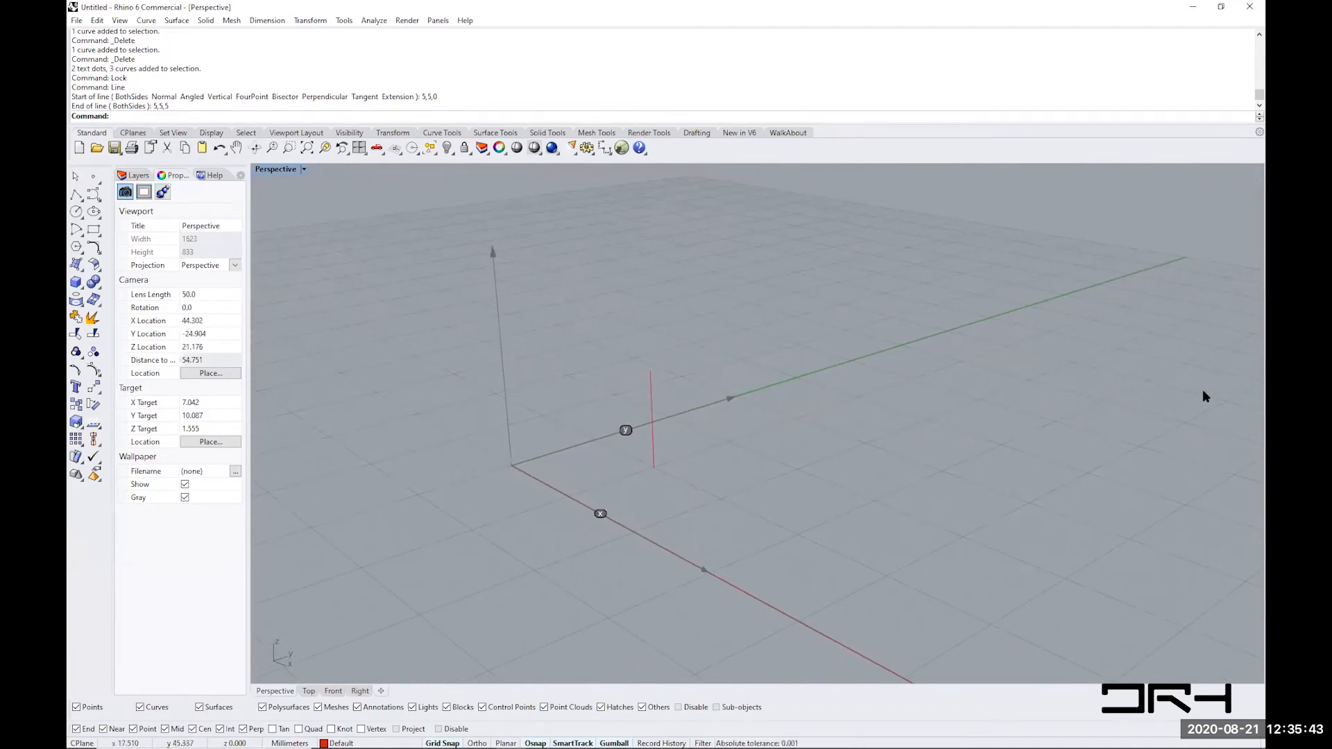
- Switch to the shared course document in Chrome and find the coordinate notation table in the Coordinate system section
{"action": "mouse_move", "coordinate": [320, 748]}
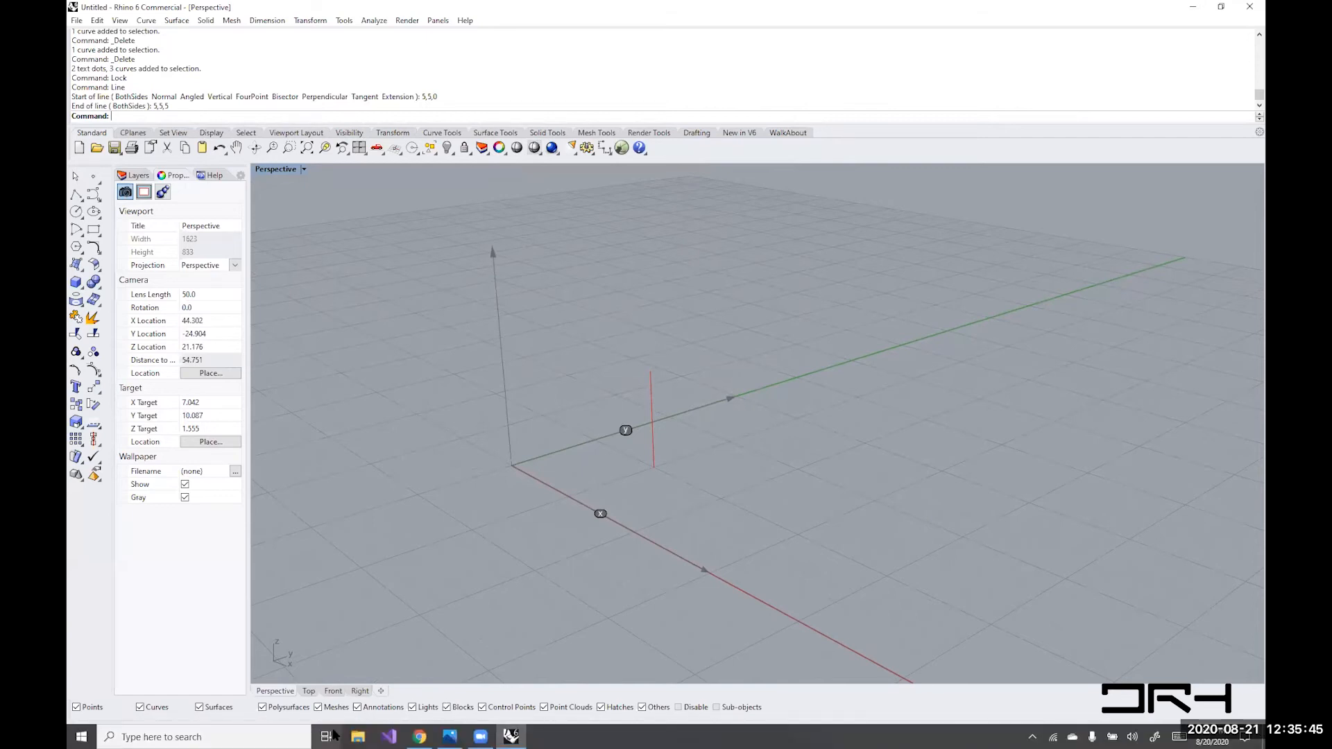
{"action": "left_click", "coordinate": [420, 736]}
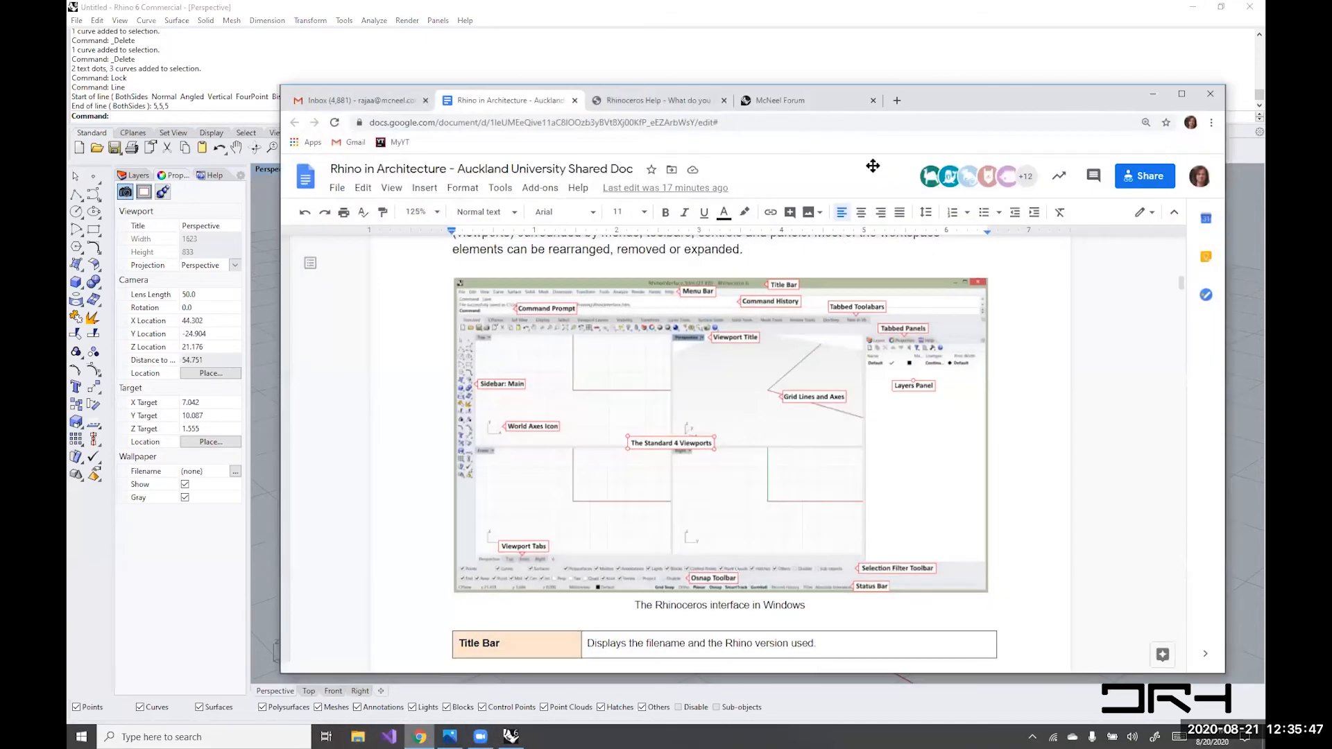
{"action": "left_click", "coordinate": [1047, 544]}
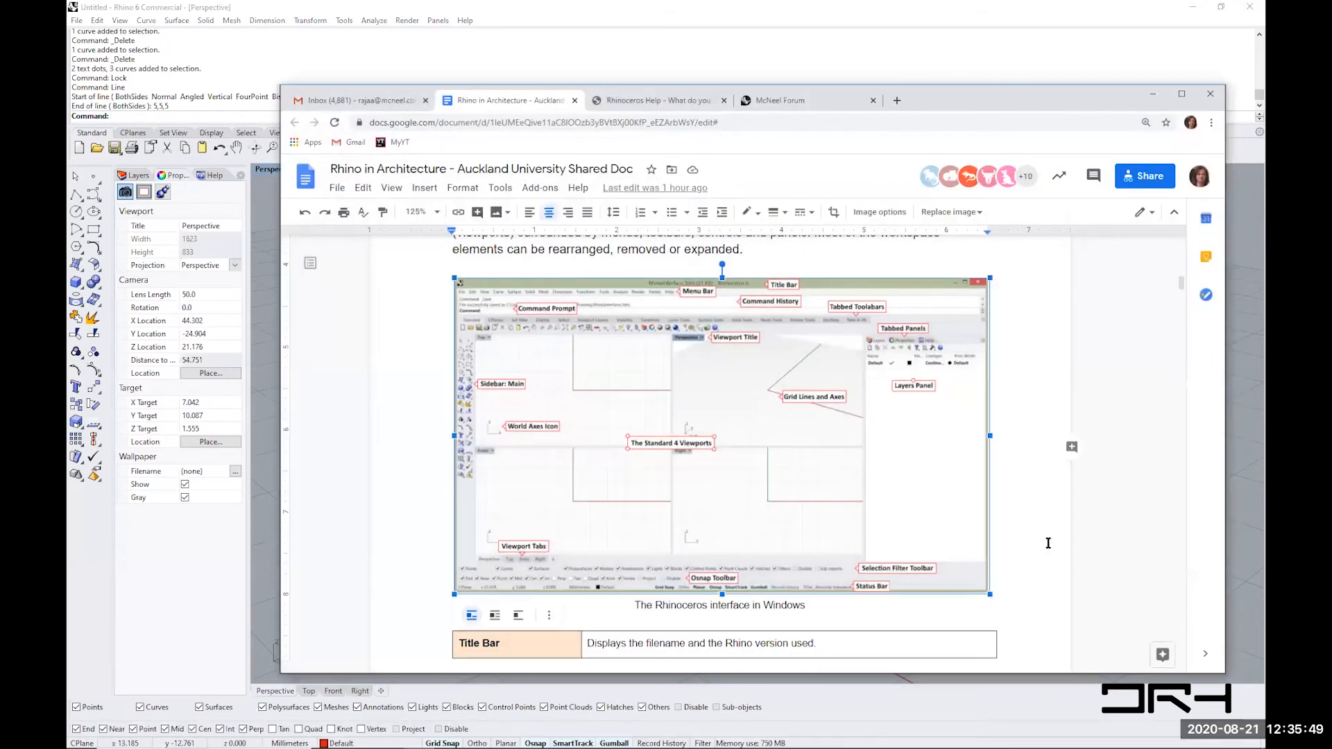
{"action": "scroll", "coordinate": [1048, 544], "scroll_direction": "down", "scroll_amount": 12}
{"action": "scroll", "coordinate": [1048, 543], "scroll_direction": "up", "scroll_amount": 5}
{"action": "scroll", "coordinate": [1047, 543], "scroll_direction": "down", "scroll_amount": 20}
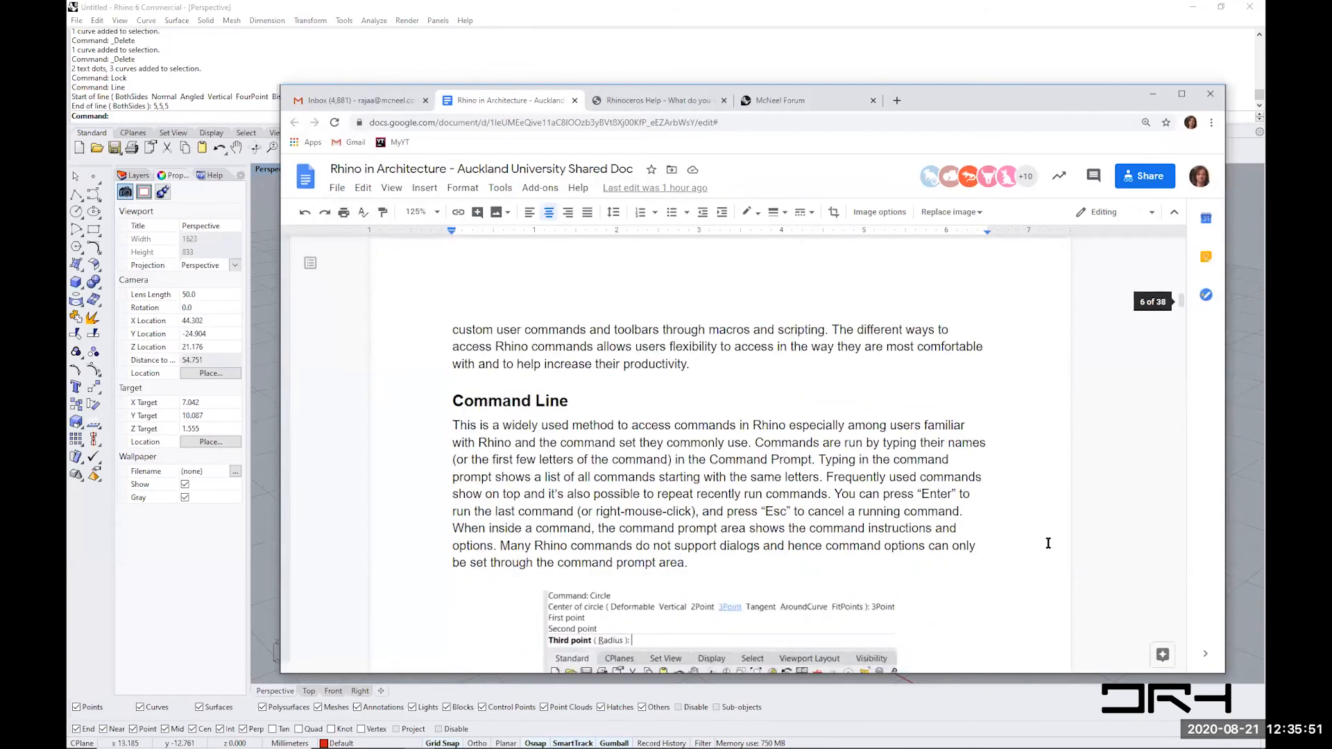
{"action": "scroll", "coordinate": [1048, 543], "scroll_direction": "down", "scroll_amount": 15}
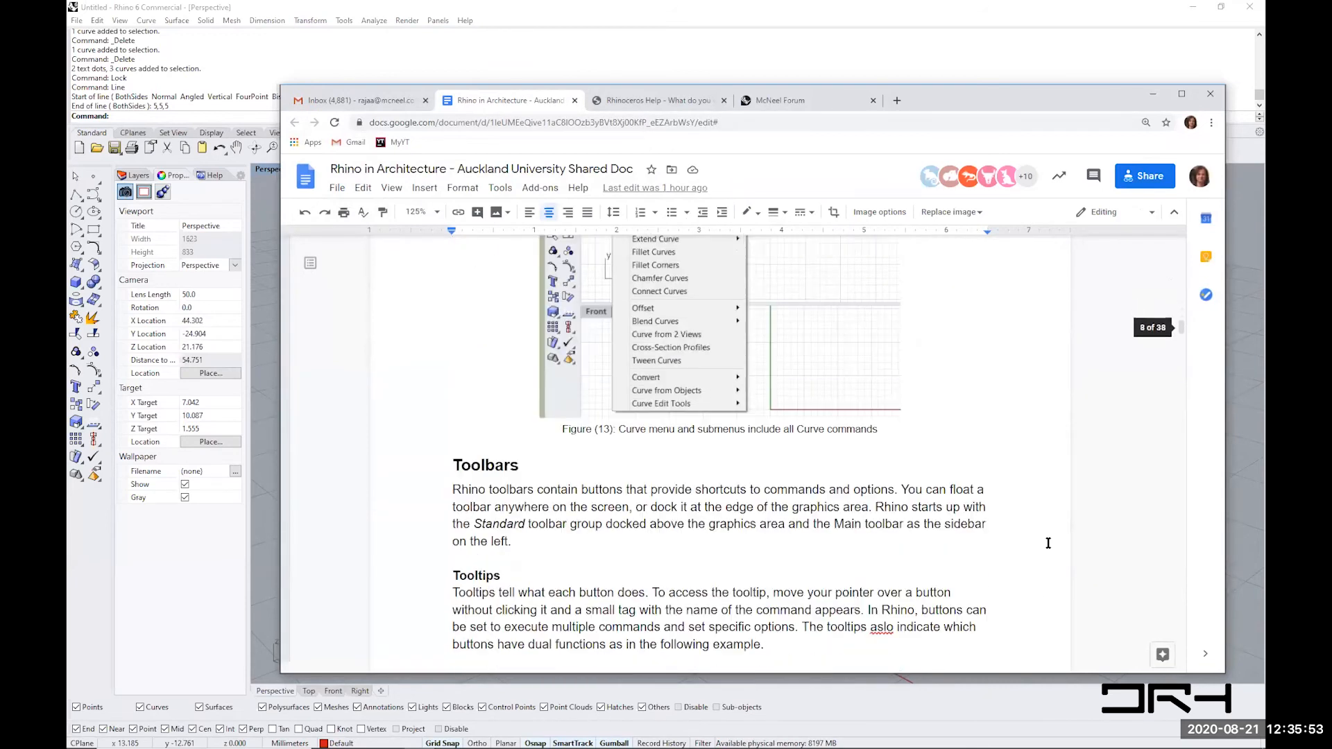
{"action": "scroll", "coordinate": [1048, 543], "scroll_direction": "down", "scroll_amount": 15}
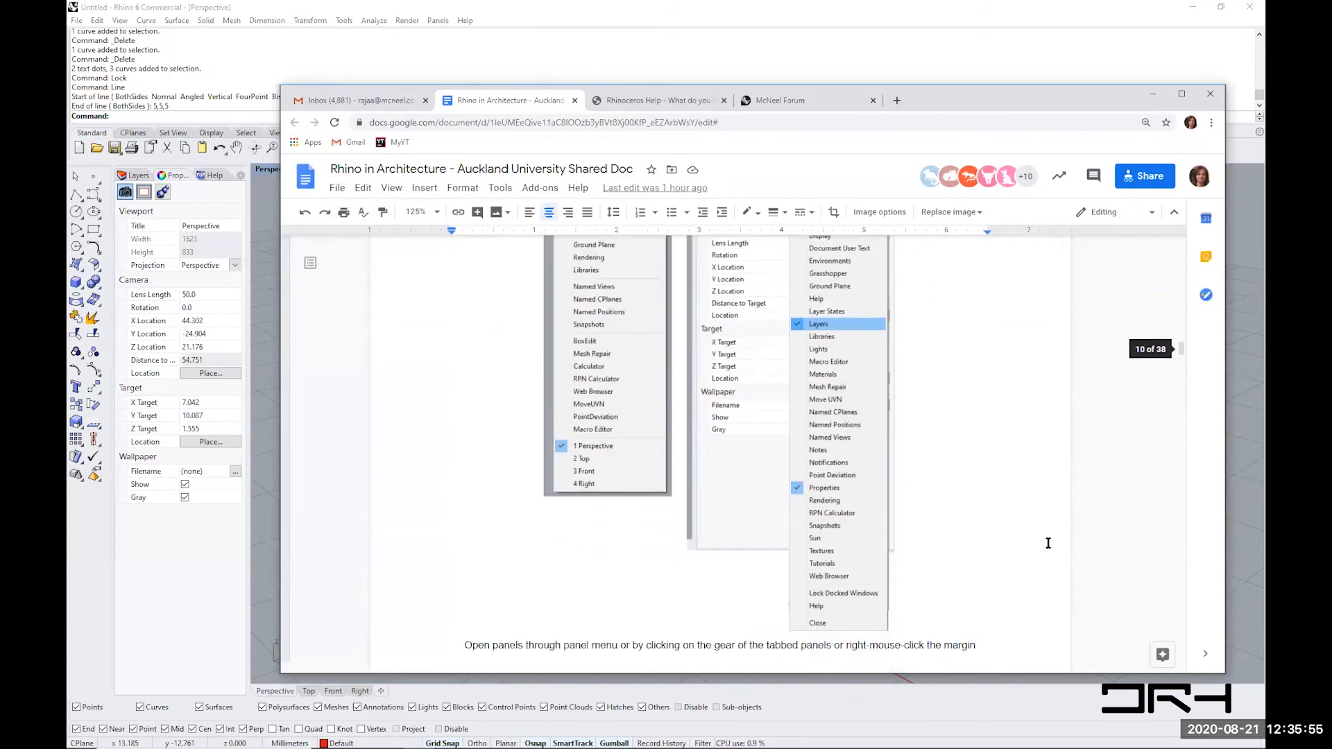
{"action": "scroll", "coordinate": [1049, 543], "scroll_direction": "down", "scroll_amount": 15}
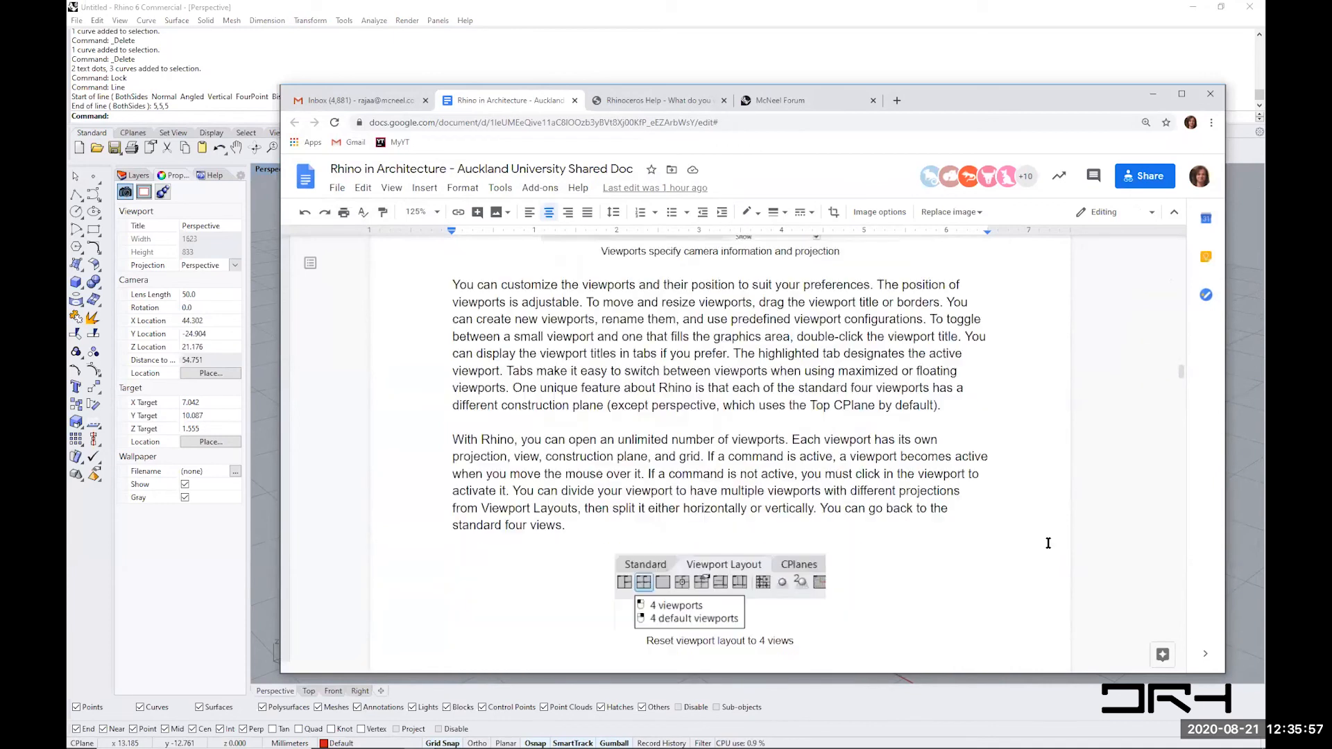
{"action": "scroll", "coordinate": [1048, 543], "scroll_direction": "down", "scroll_amount": 15}
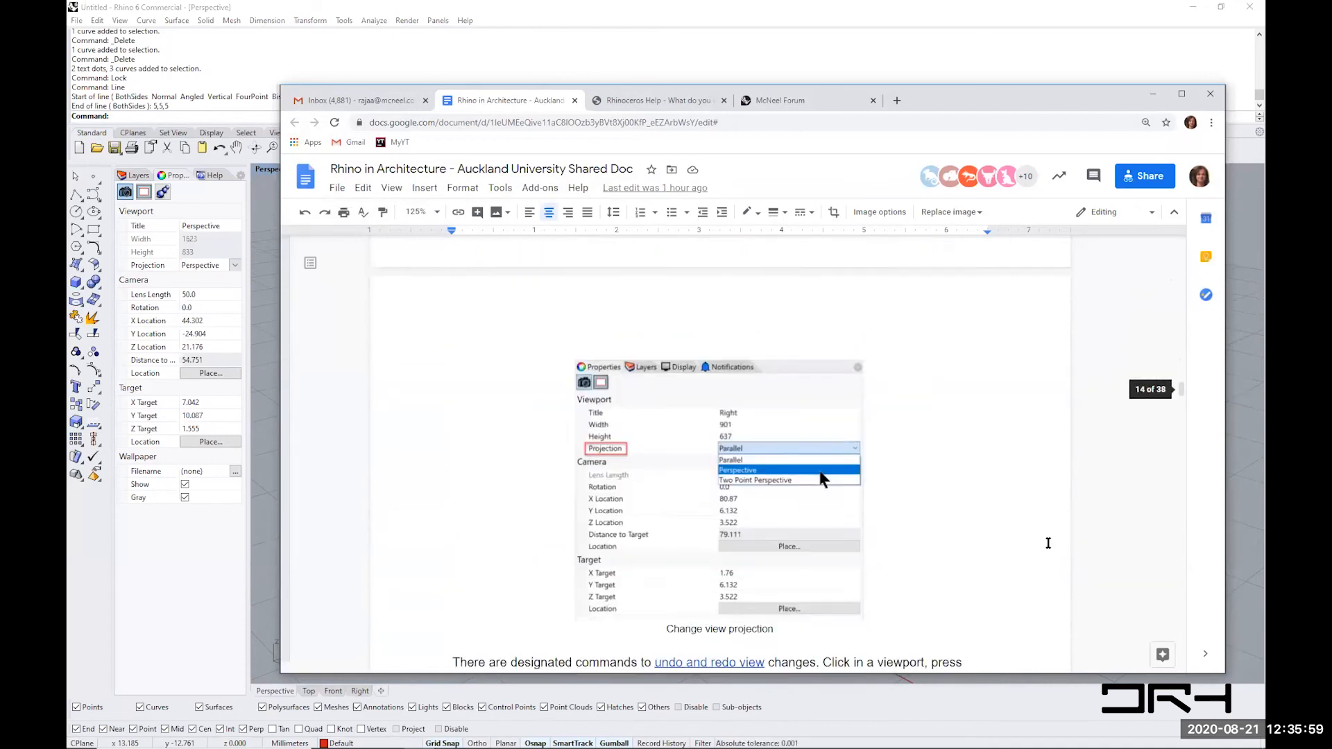
{"action": "scroll", "coordinate": [1048, 543], "scroll_direction": "down", "scroll_amount": 15}
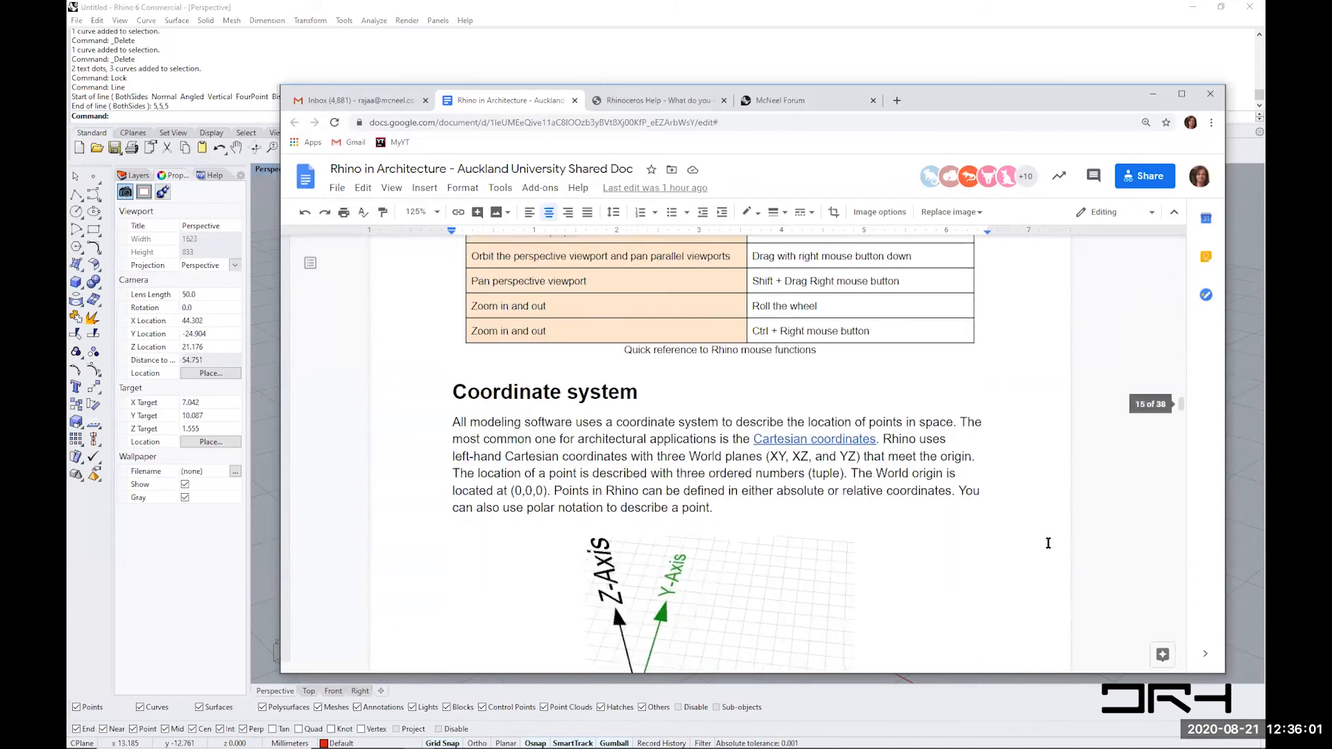
{"action": "scroll", "coordinate": [1049, 529], "scroll_direction": "down", "scroll_amount": 1}
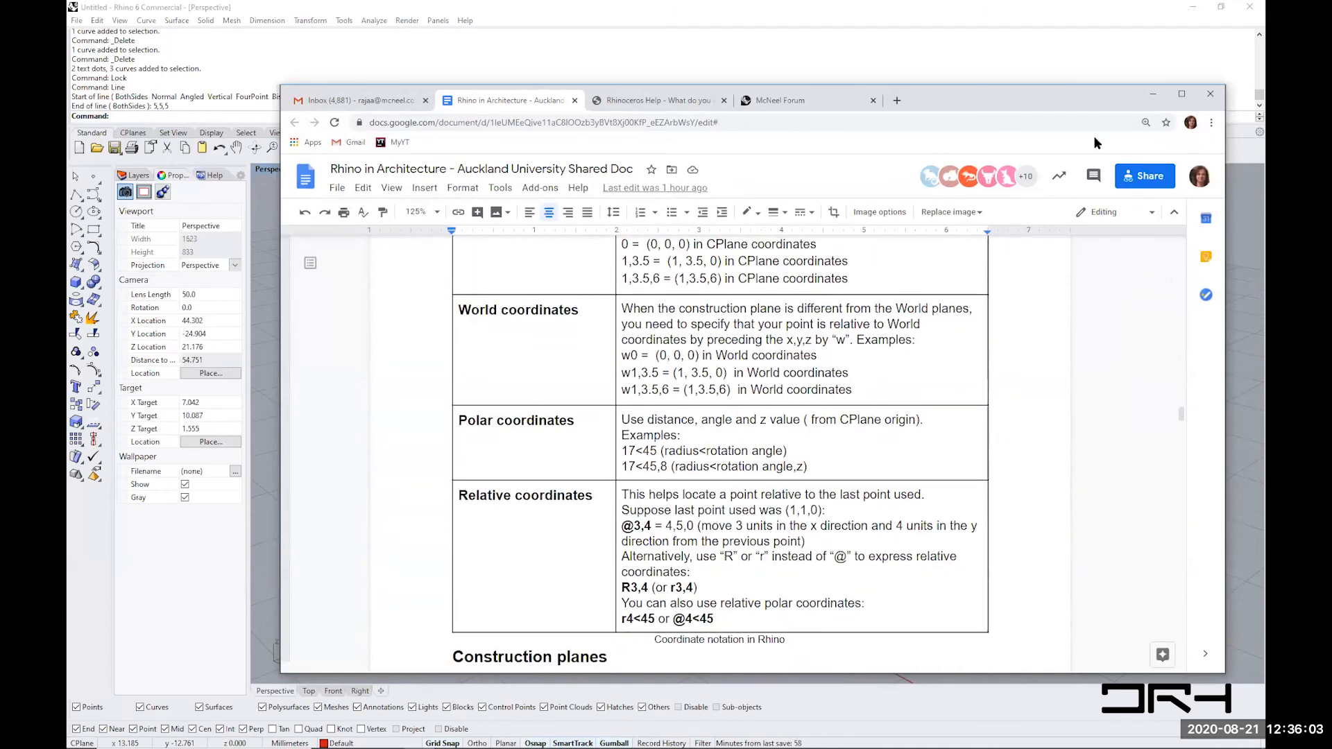
{"action": "scroll", "coordinate": [1093, 136], "scroll_direction": "up", "scroll_amount": 2}
{"action": "left_click_drag", "start_coordinate": [959, 77], "coordinate": [959, 13]}
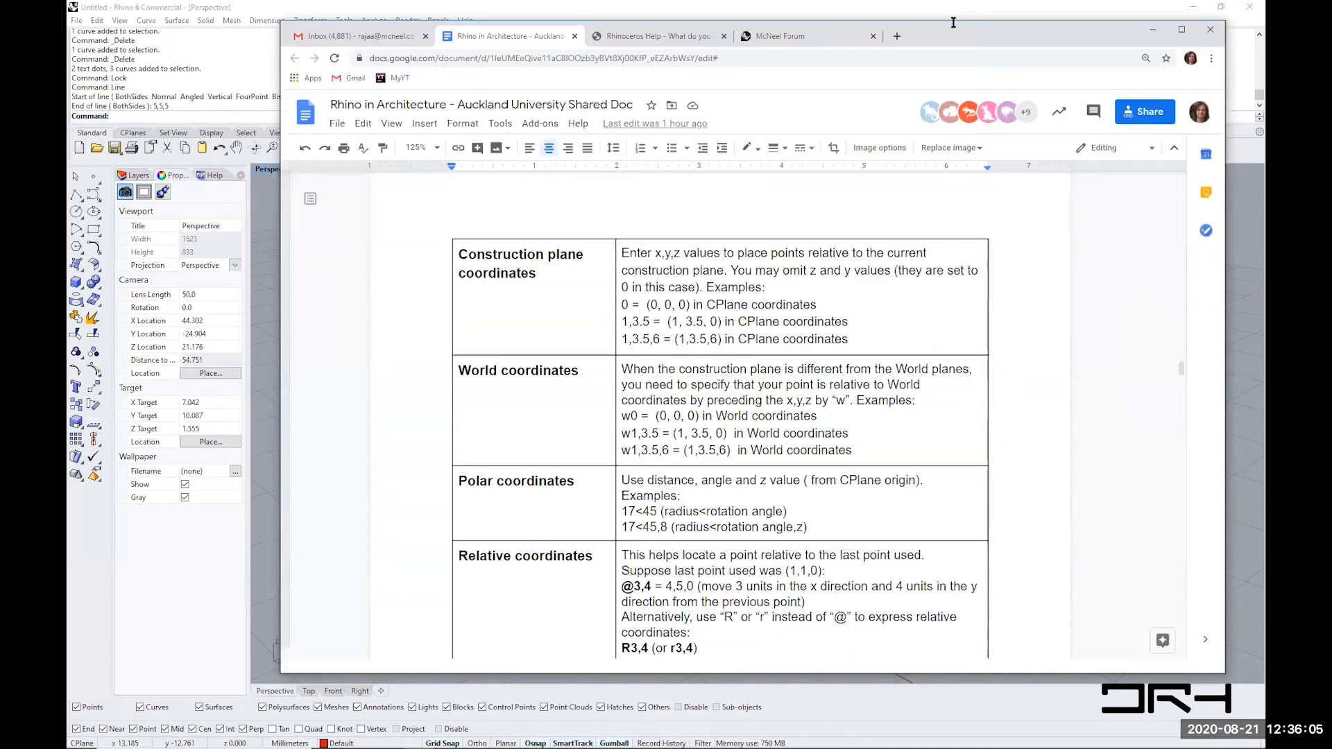
{"action": "left_click", "coordinate": [1042, 498]}
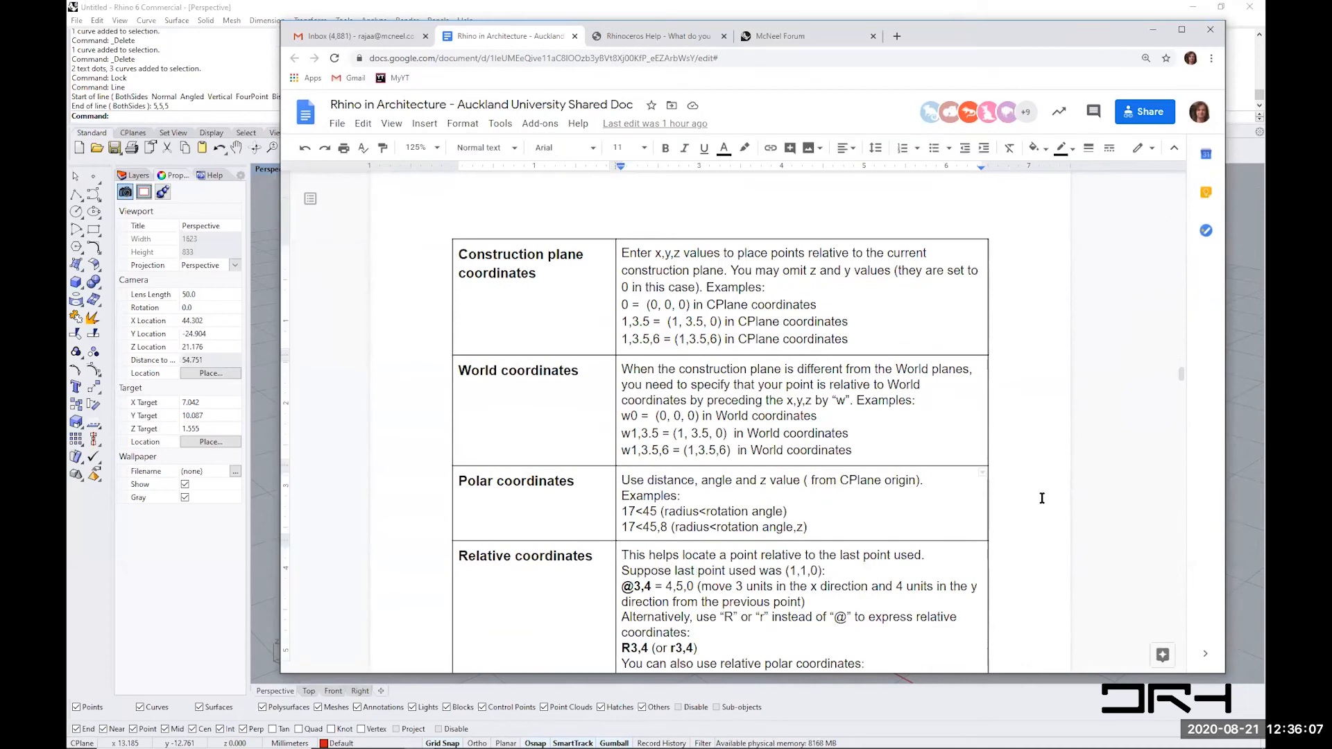
{"action": "scroll", "coordinate": [1042, 498], "scroll_direction": "down", "scroll_amount": 2}
{"action": "scroll", "coordinate": [1042, 498], "scroll_direction": "up", "scroll_amount": 1}
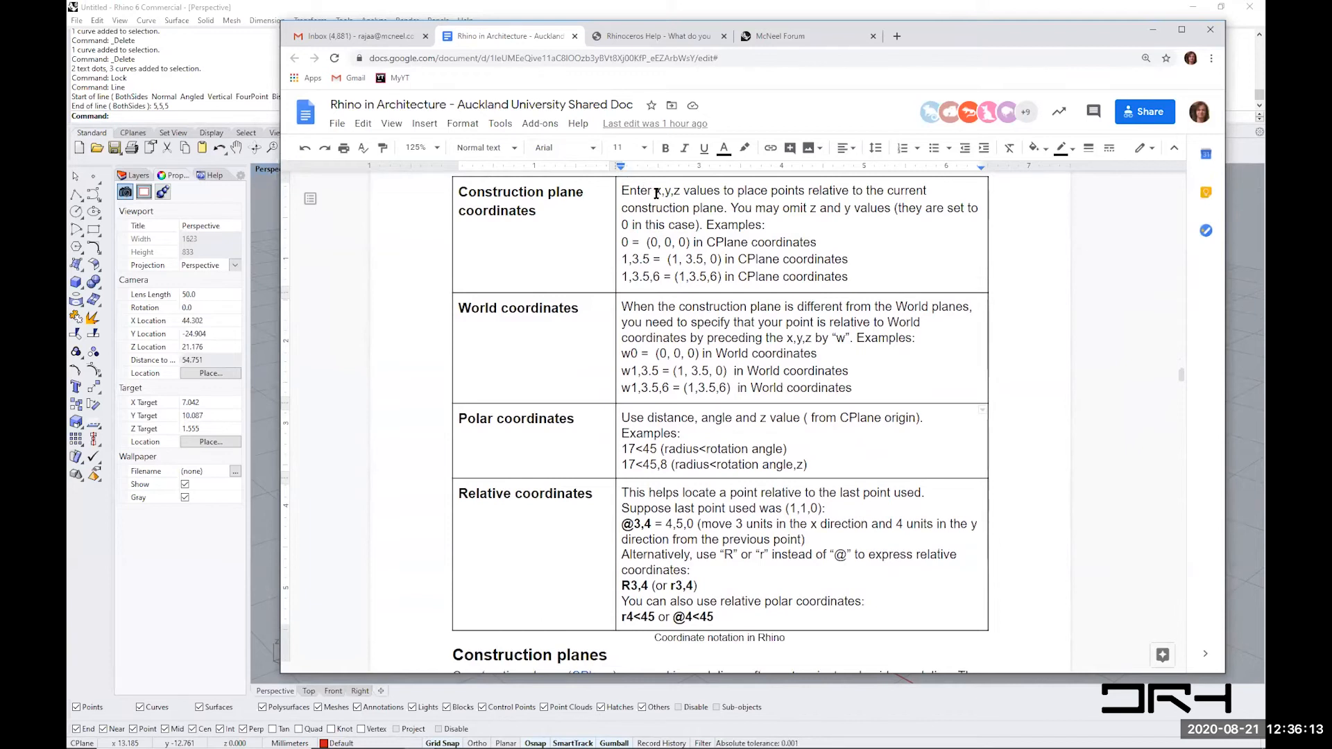
- Examine the construction plane, World and polar coordinate notations, highlighting x,y,z, the w0 example and the 45 in 17<45
{"action": "left_click_drag", "start_coordinate": [656, 192], "coordinate": [682, 193]}
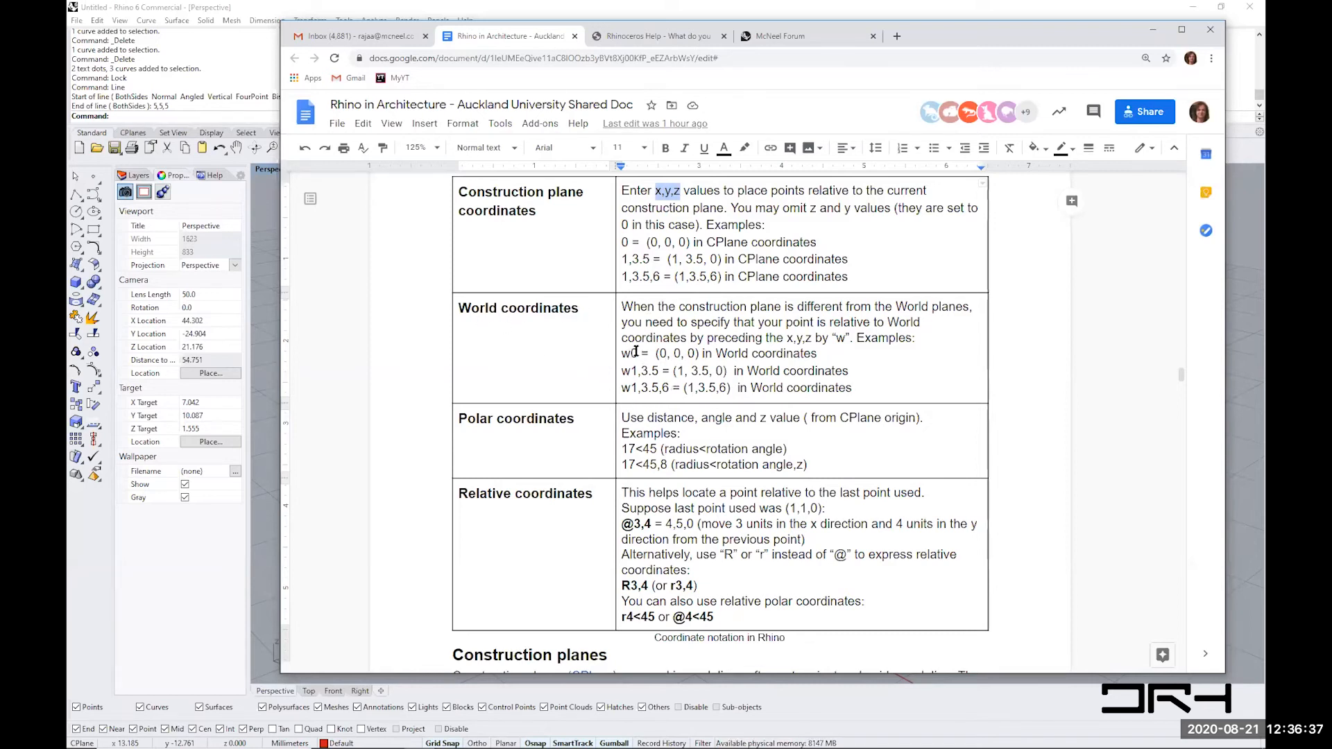
{"action": "left_click_drag", "start_coordinate": [621, 354], "coordinate": [630, 354]}
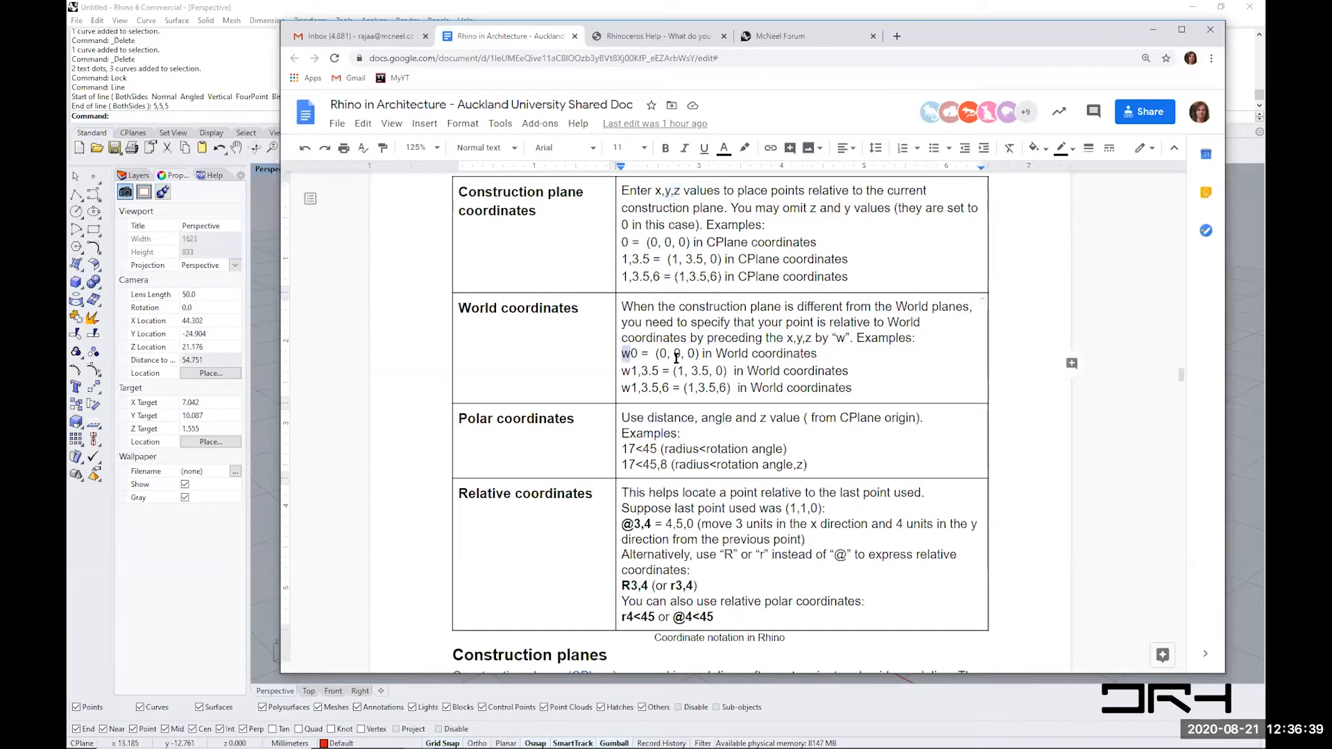
{"action": "left_click", "coordinate": [624, 373]}
{"action": "left_click_drag", "start_coordinate": [624, 373], "coordinate": [622, 354]}
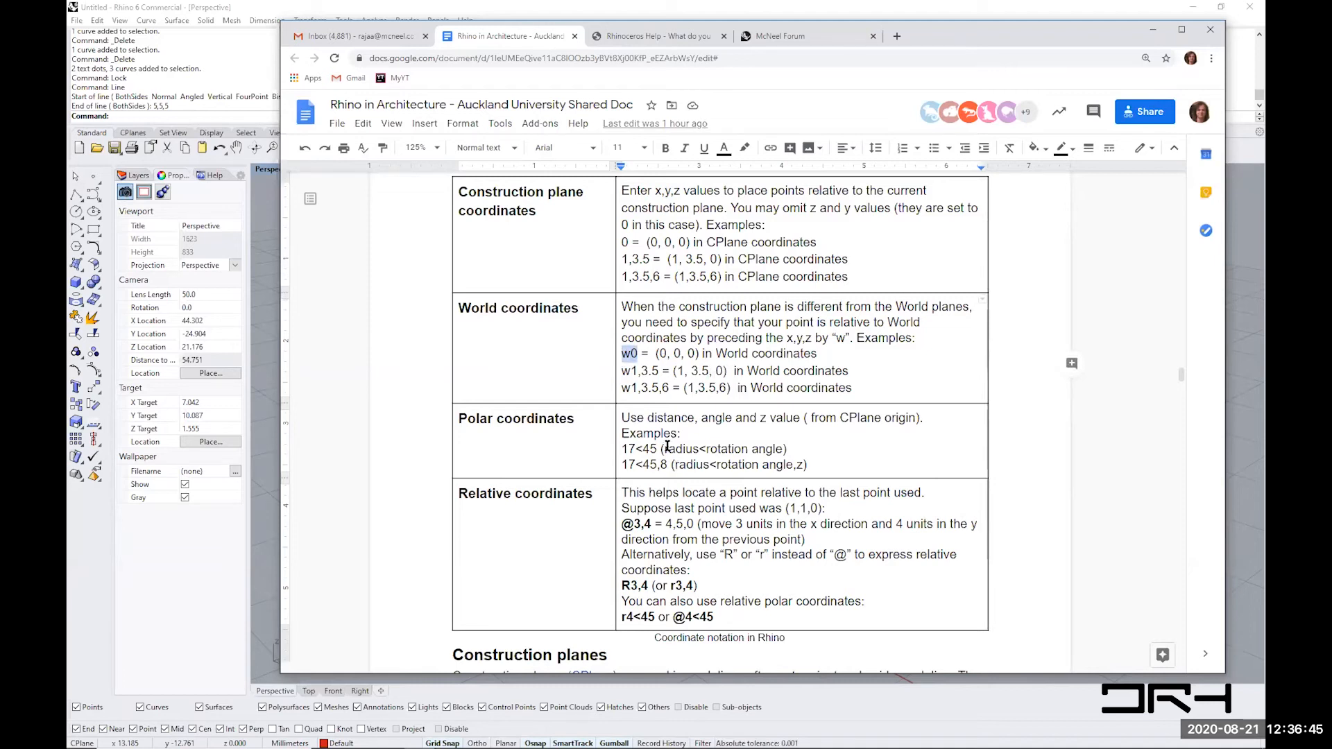
{"action": "left_click_drag", "start_coordinate": [504, 419], "coordinate": [546, 420]}
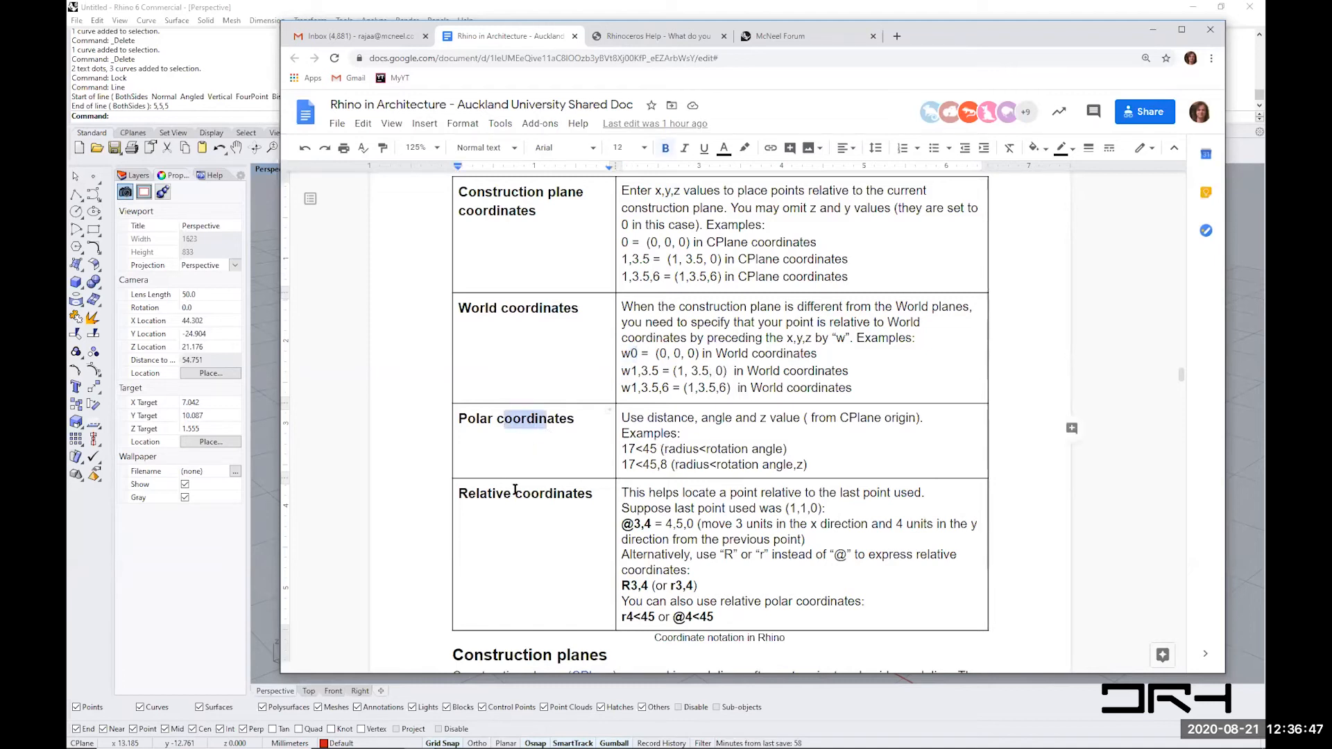
{"action": "left_click_drag", "start_coordinate": [504, 493], "coordinate": [592, 502]}
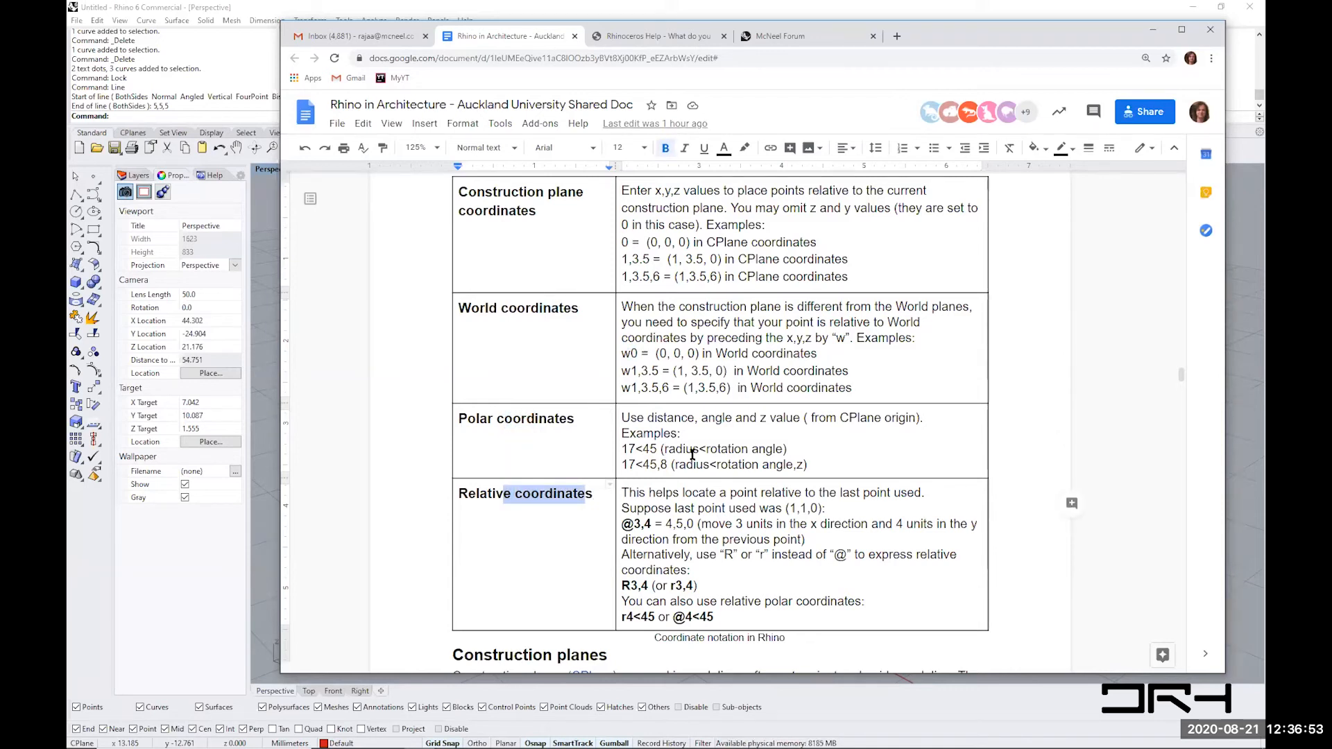
{"action": "left_click", "coordinate": [656, 450]}
{"action": "double_click", "coordinate": [645, 449]}
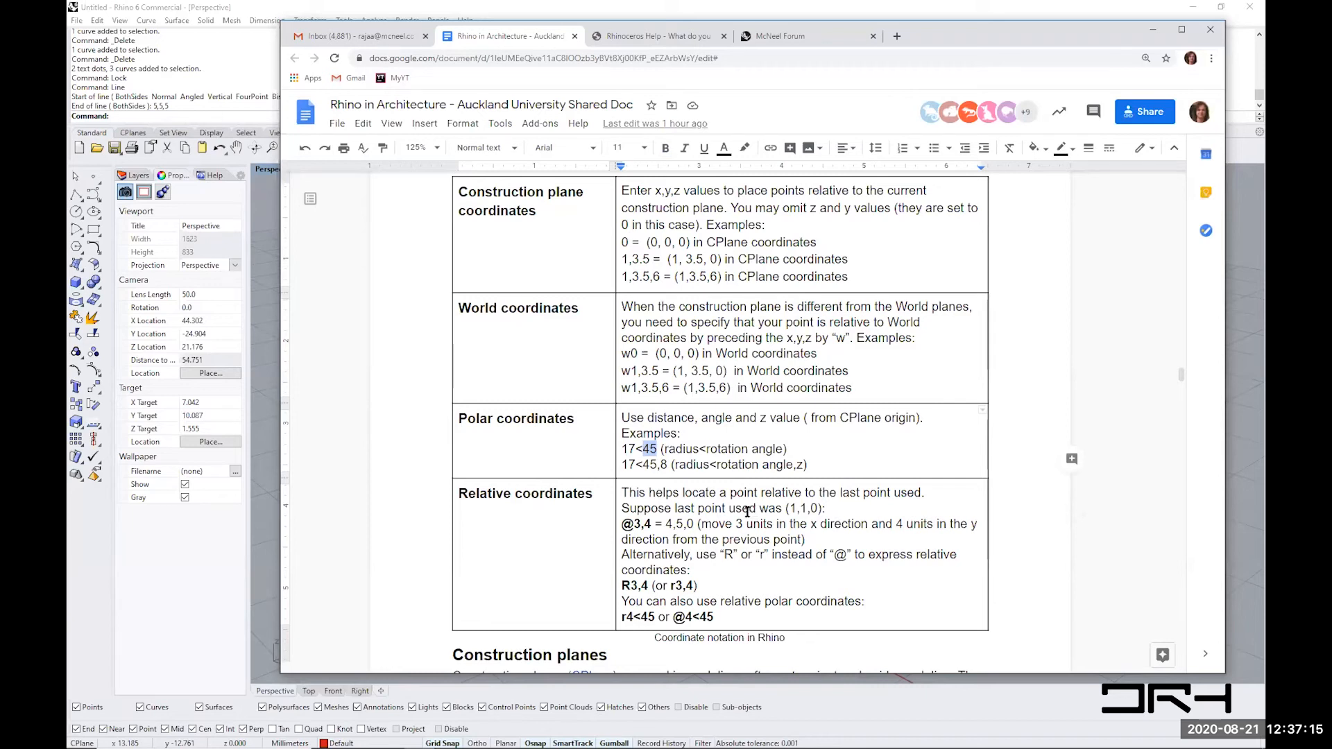
- Examine the relative coordinates row, highlighting the last point used and the @3,4 and R3,4 notations
{"action": "left_click_drag", "start_coordinate": [698, 508], "coordinate": [821, 509]}
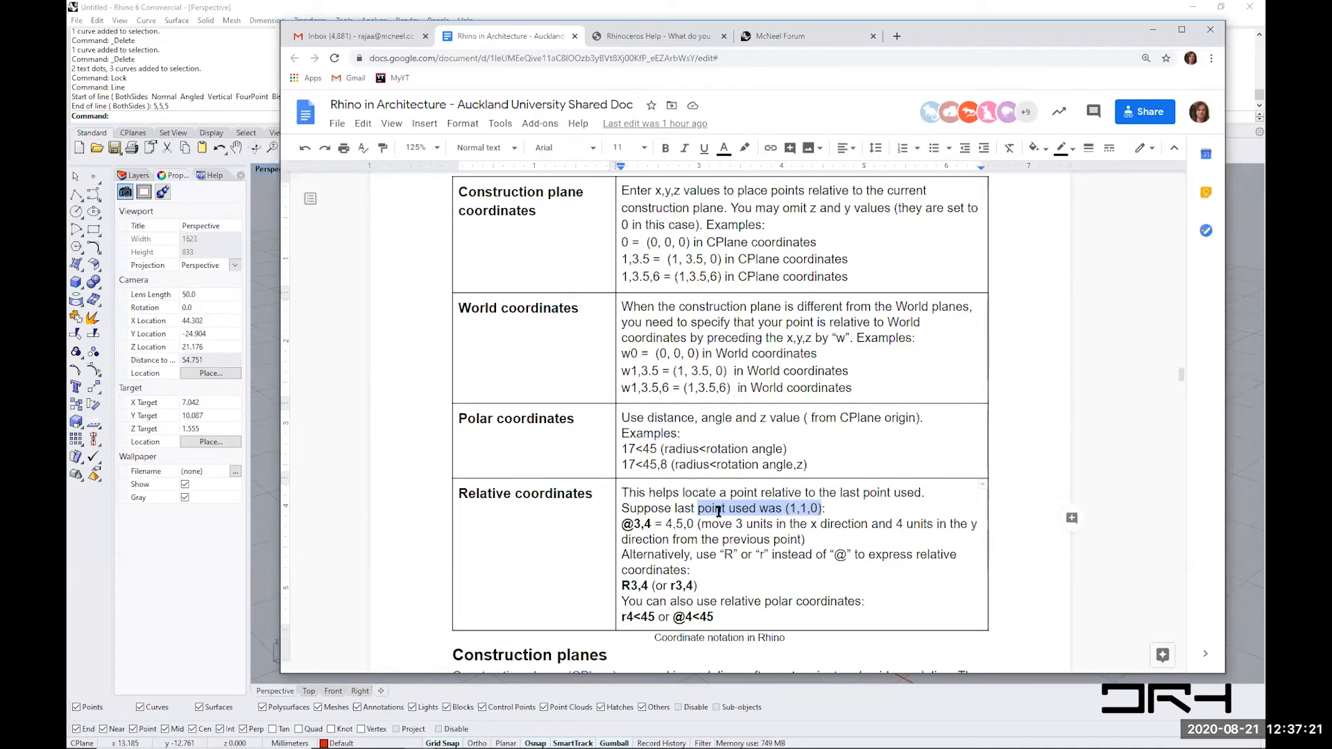
{"action": "double_click", "coordinate": [849, 493]}
{"action": "left_click", "coordinate": [686, 507], "text": "shift"}
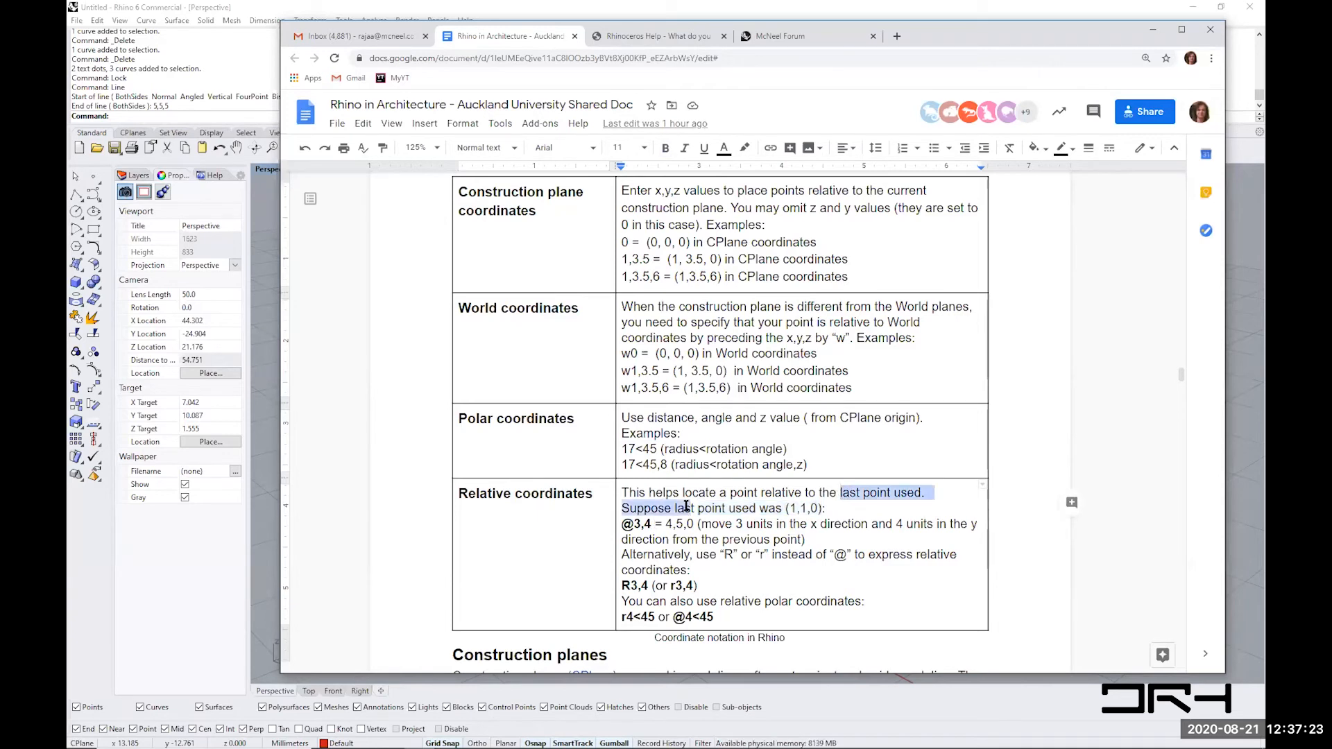
{"action": "left_click", "coordinate": [636, 523]}
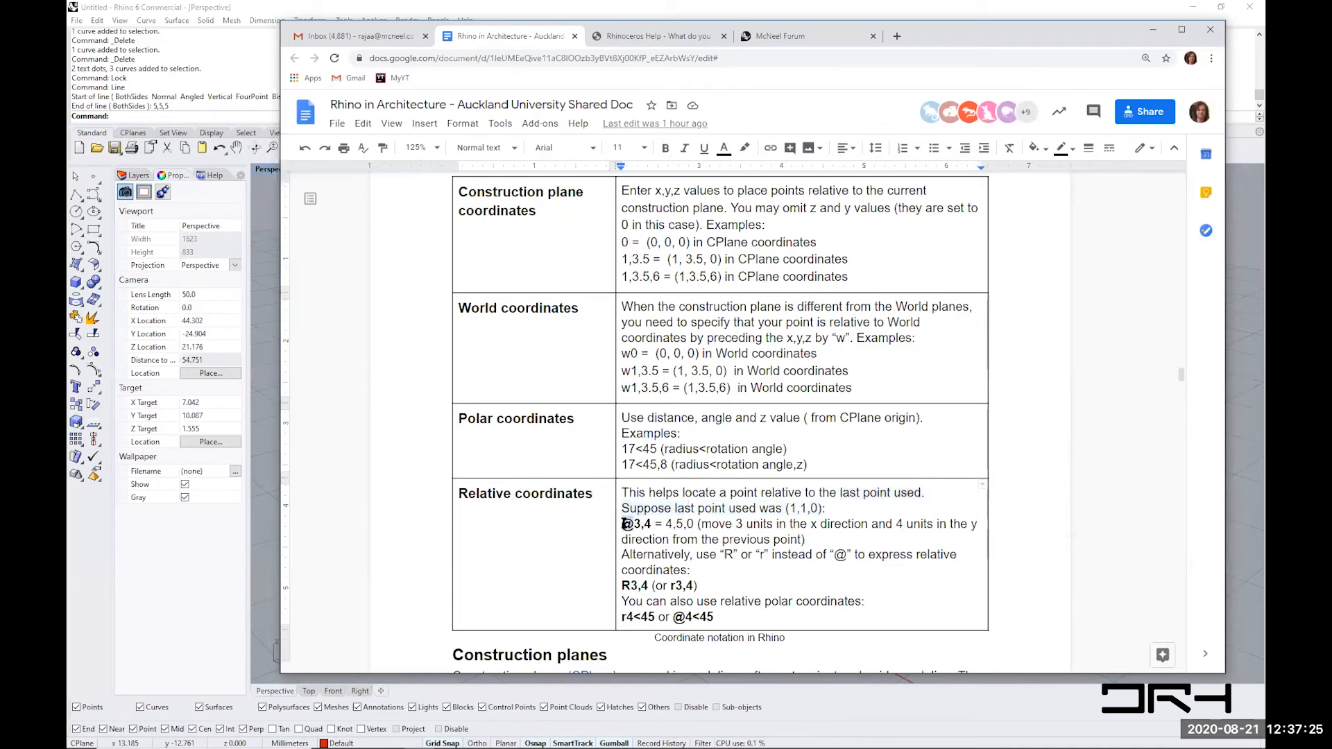
{"action": "left_click", "coordinate": [632, 586]}
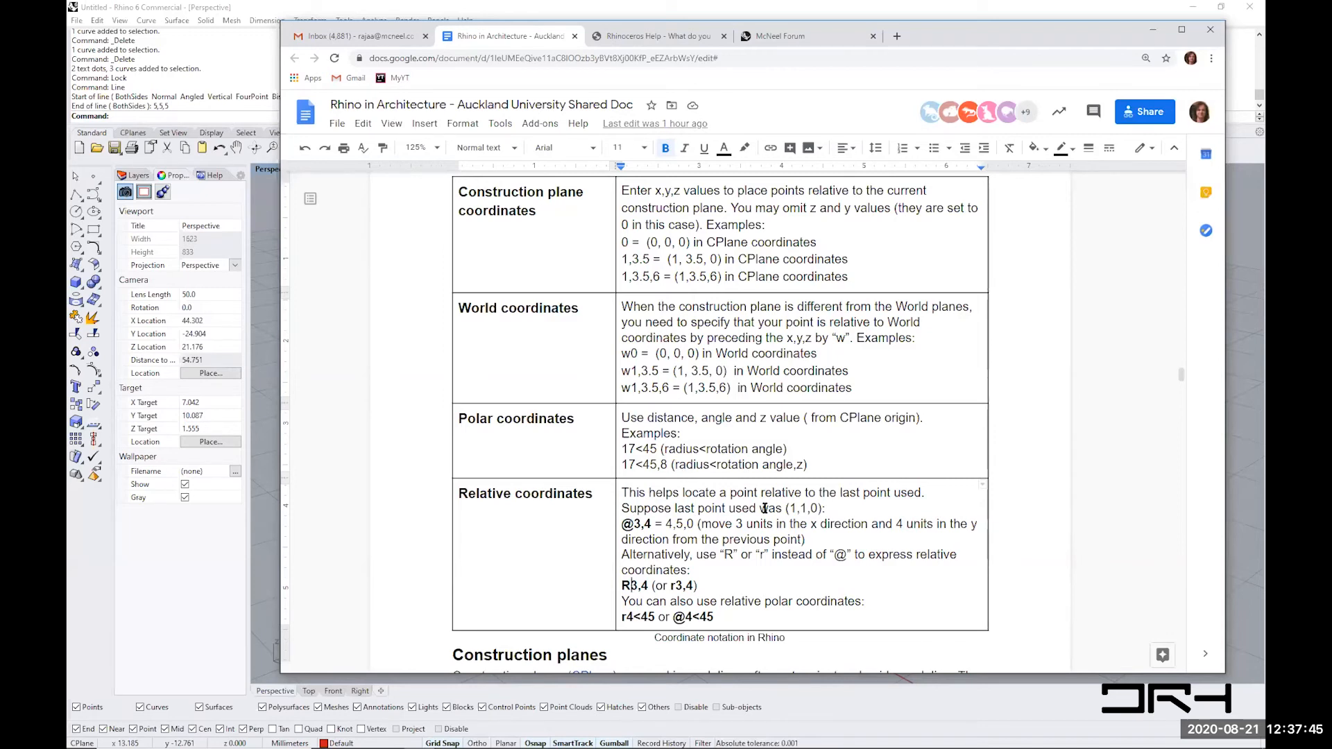
- Look through the Construction planes section as far as the exercise on accurate modeling and construction planes
{"action": "scroll", "coordinate": [764, 508], "scroll_direction": "down", "scroll_amount": 1}
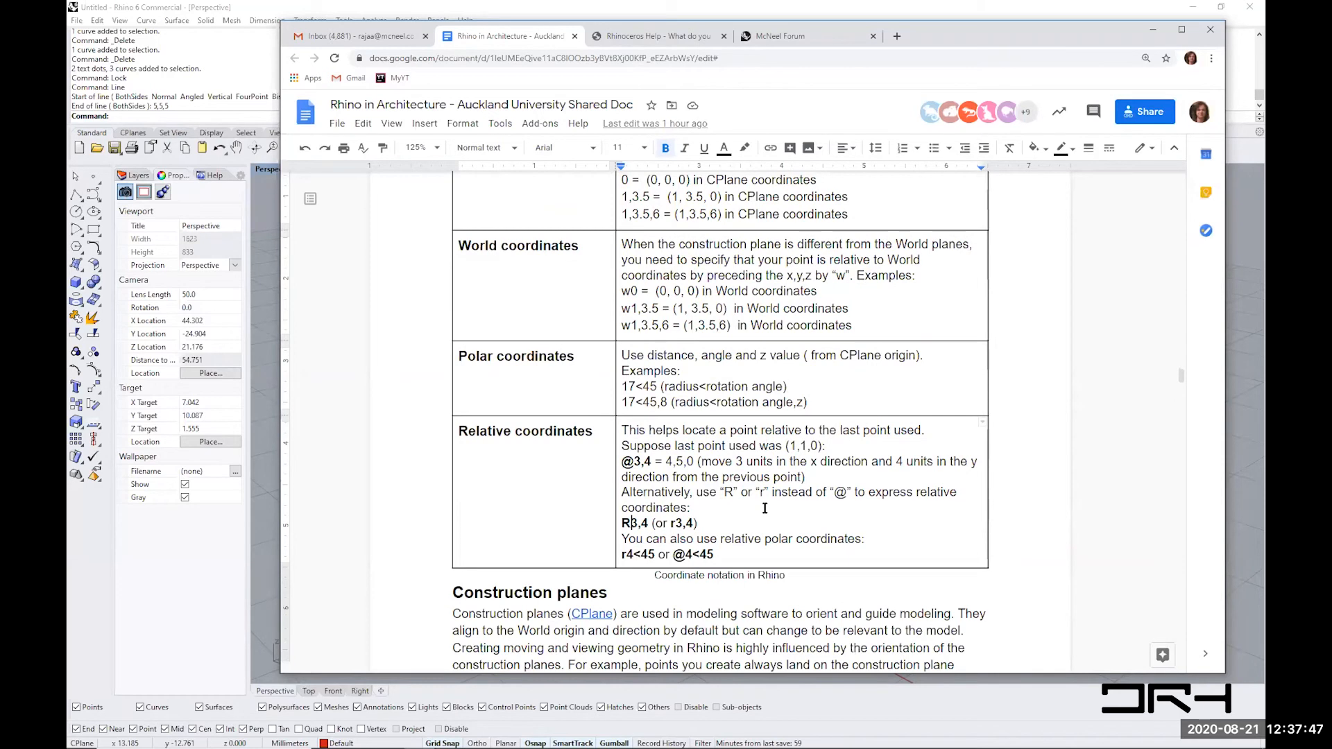
{"action": "scroll", "coordinate": [764, 508], "scroll_direction": "down", "scroll_amount": 10}
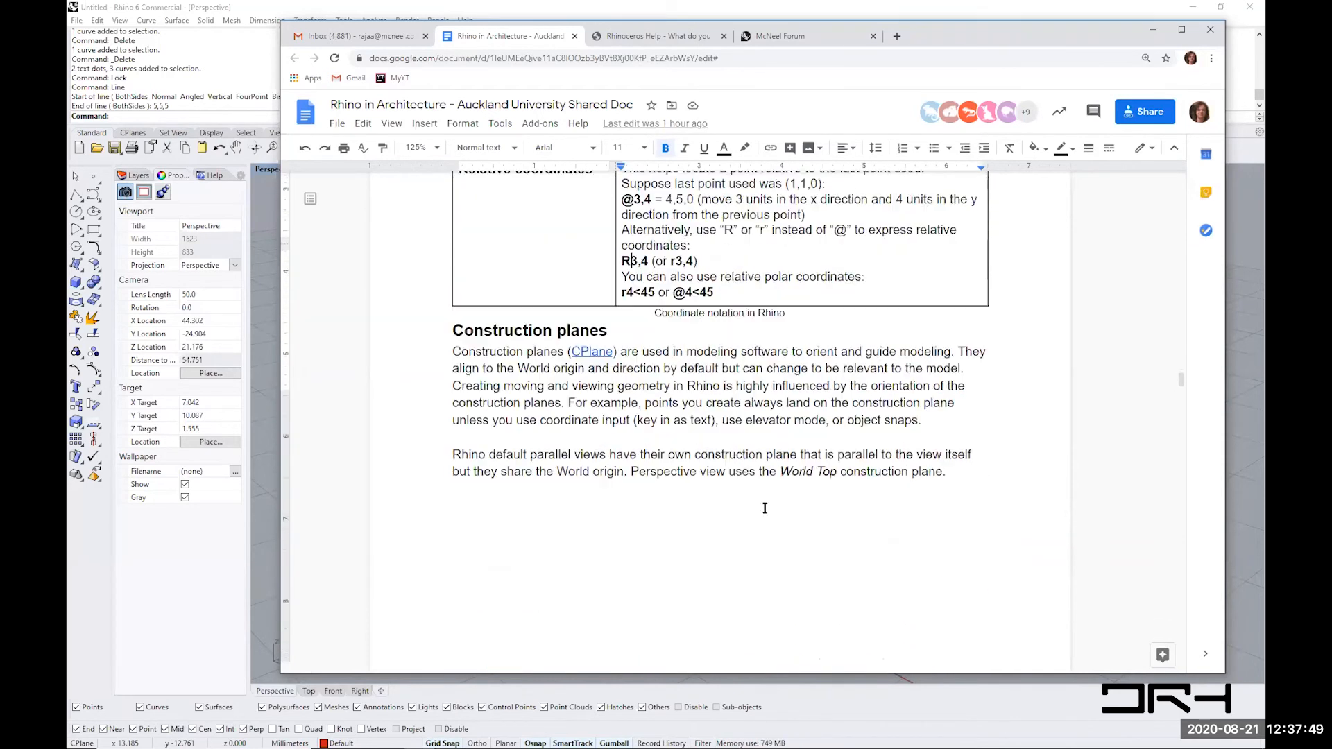
{"action": "scroll", "coordinate": [763, 508], "scroll_direction": "down", "scroll_amount": 1}
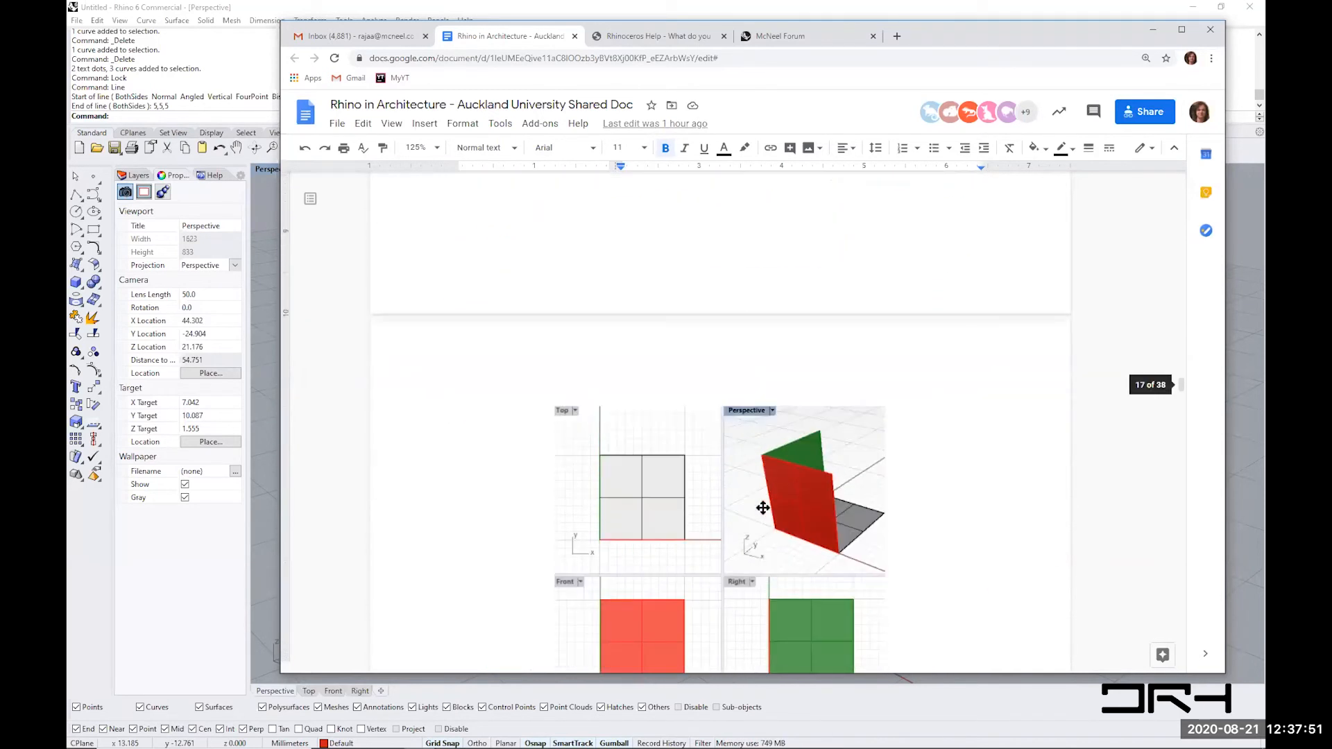
{"action": "scroll", "coordinate": [763, 508], "scroll_direction": "down", "scroll_amount": 2}
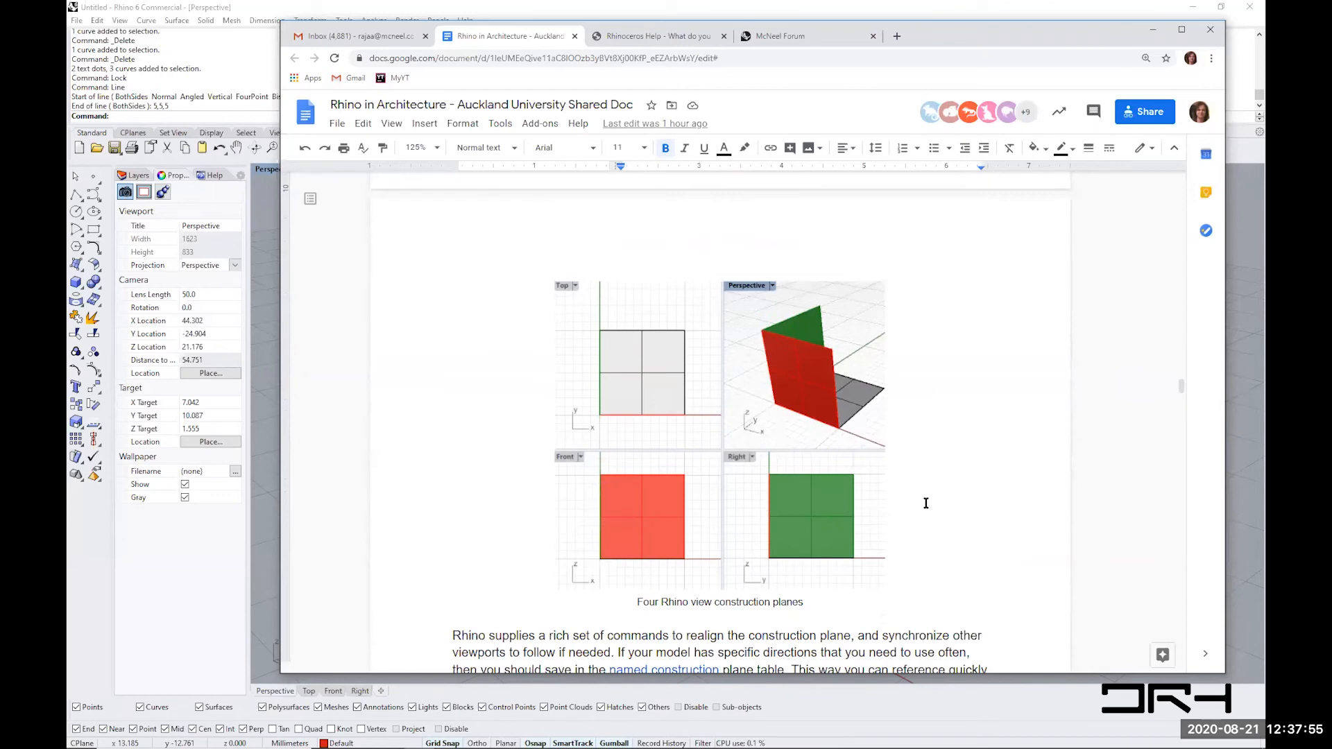
{"action": "scroll", "coordinate": [910, 511], "scroll_direction": "down", "scroll_amount": 6}
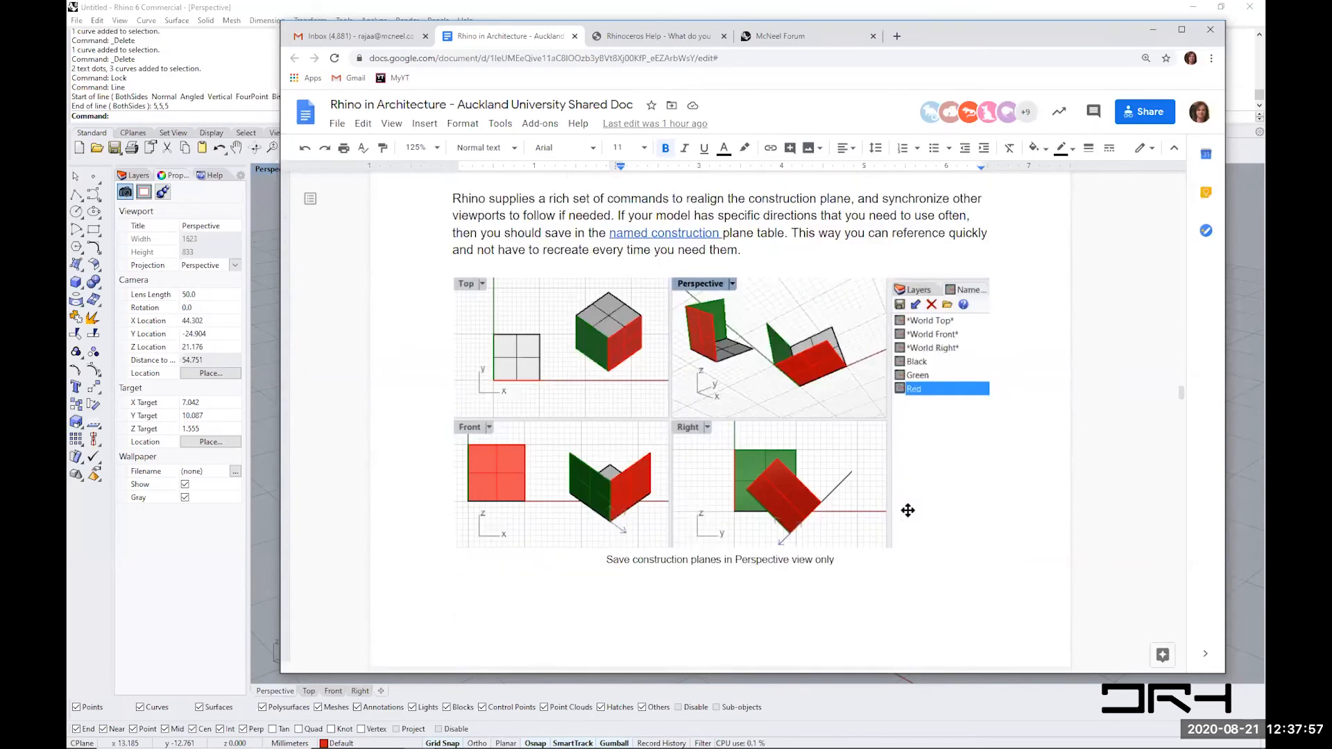
{"action": "scroll", "coordinate": [908, 512], "scroll_direction": "down", "scroll_amount": 6}
{"action": "scroll", "coordinate": [908, 512], "scroll_direction": "down", "scroll_amount": 3}
{"action": "scroll", "coordinate": [905, 511], "scroll_direction": "up", "scroll_amount": 1}
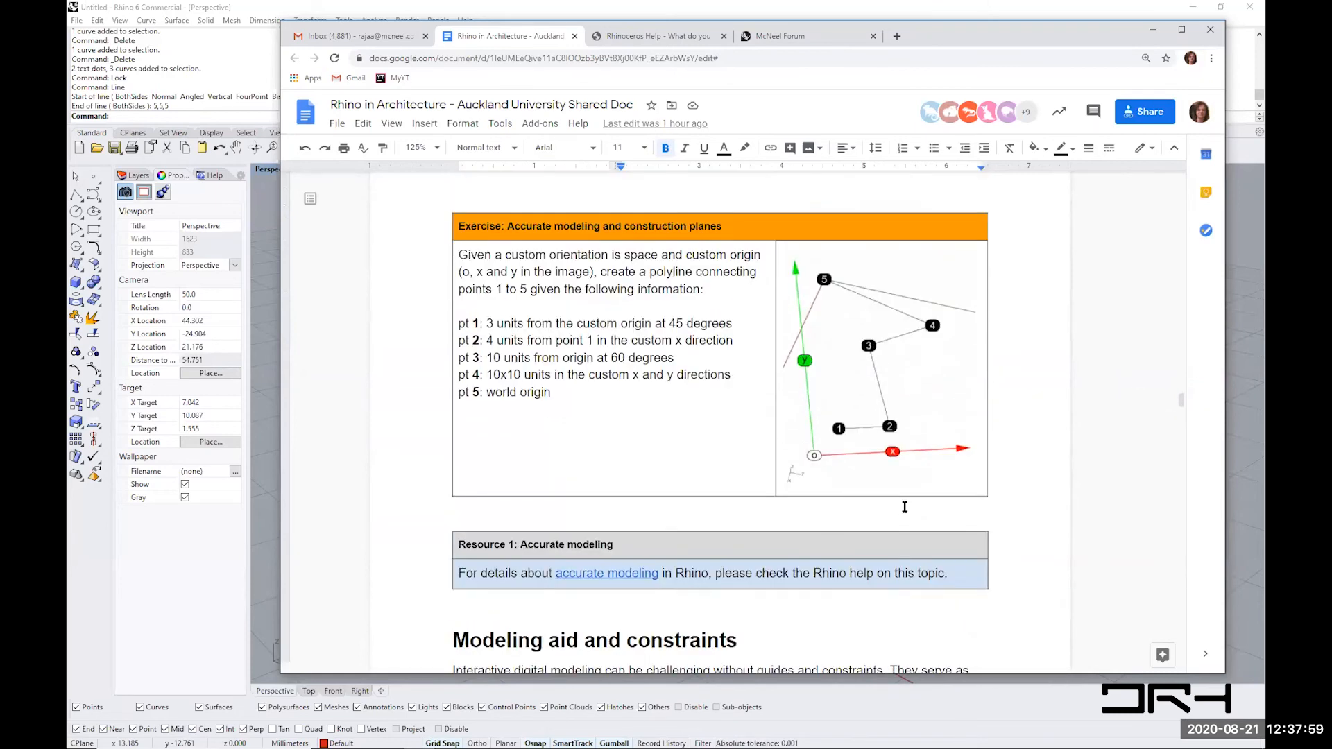
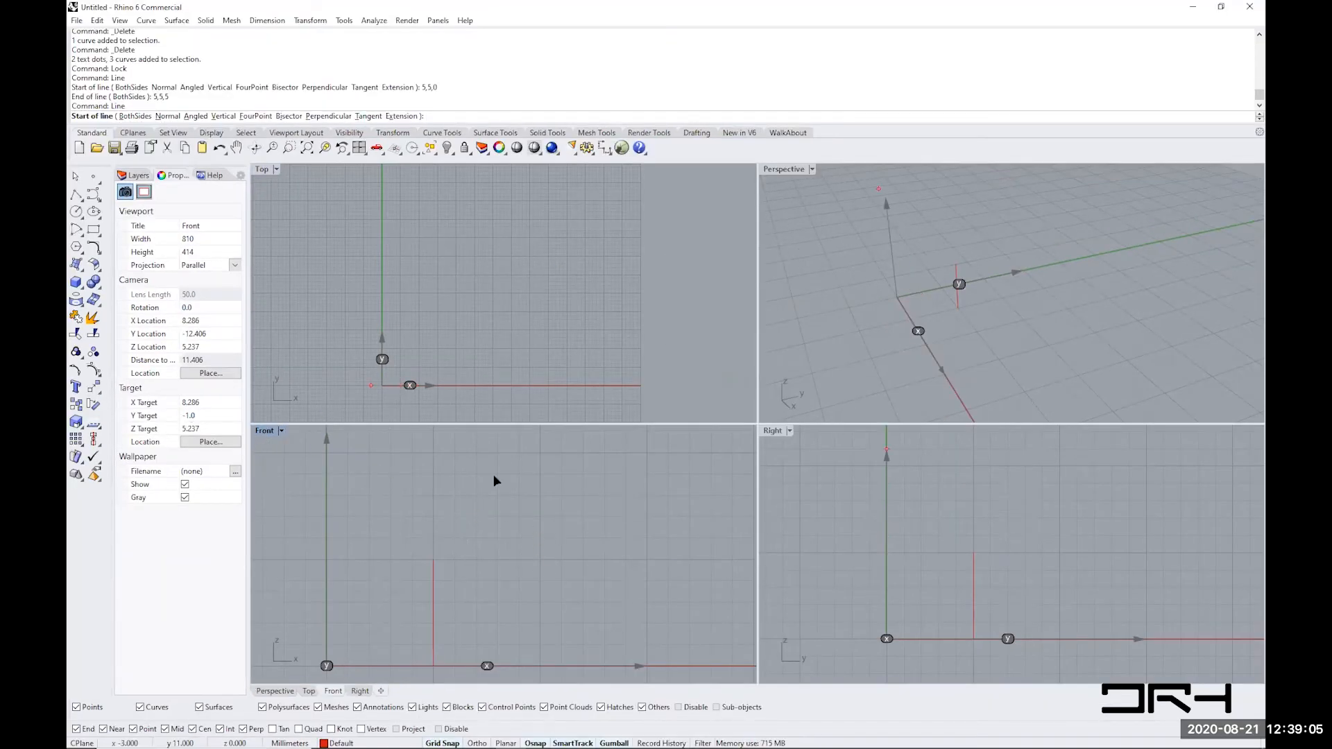
- Draw a line starting at 5,5 on the Front construction plane and ending at World coordinates w5,5,5
{"action": "double_click", "coordinate": [263, 170]}
{"action": "type", "text": "5,5"}
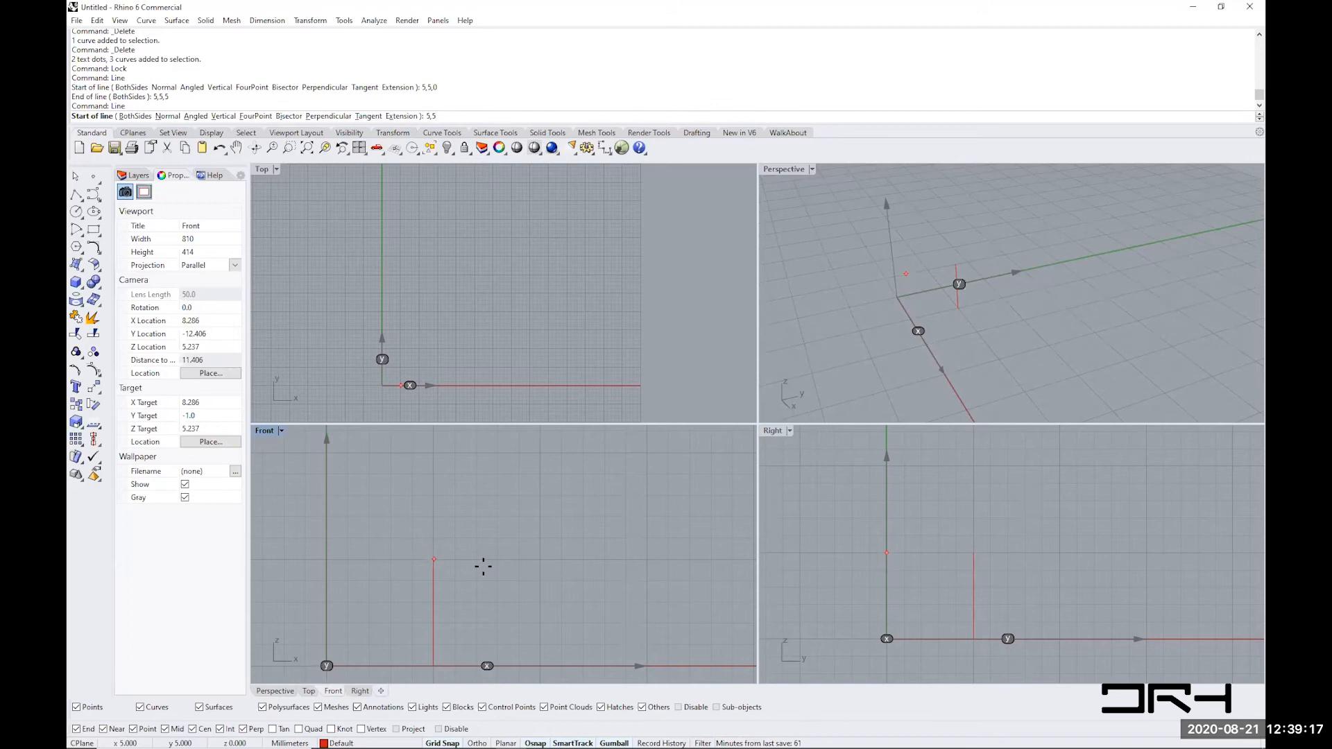
{"action": "key", "text": "Return"}
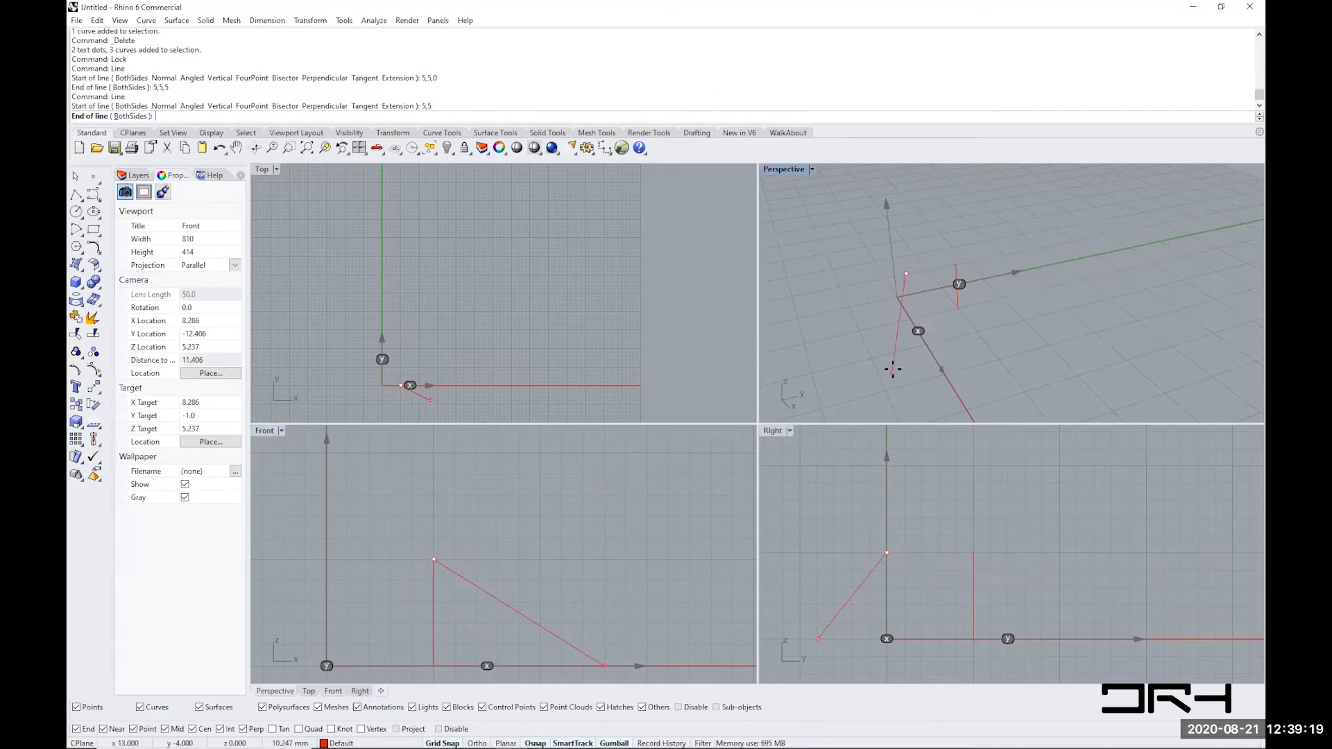
{"action": "right_click_drag", "start_coordinate": [865, 356], "coordinate": [1061, 368]}
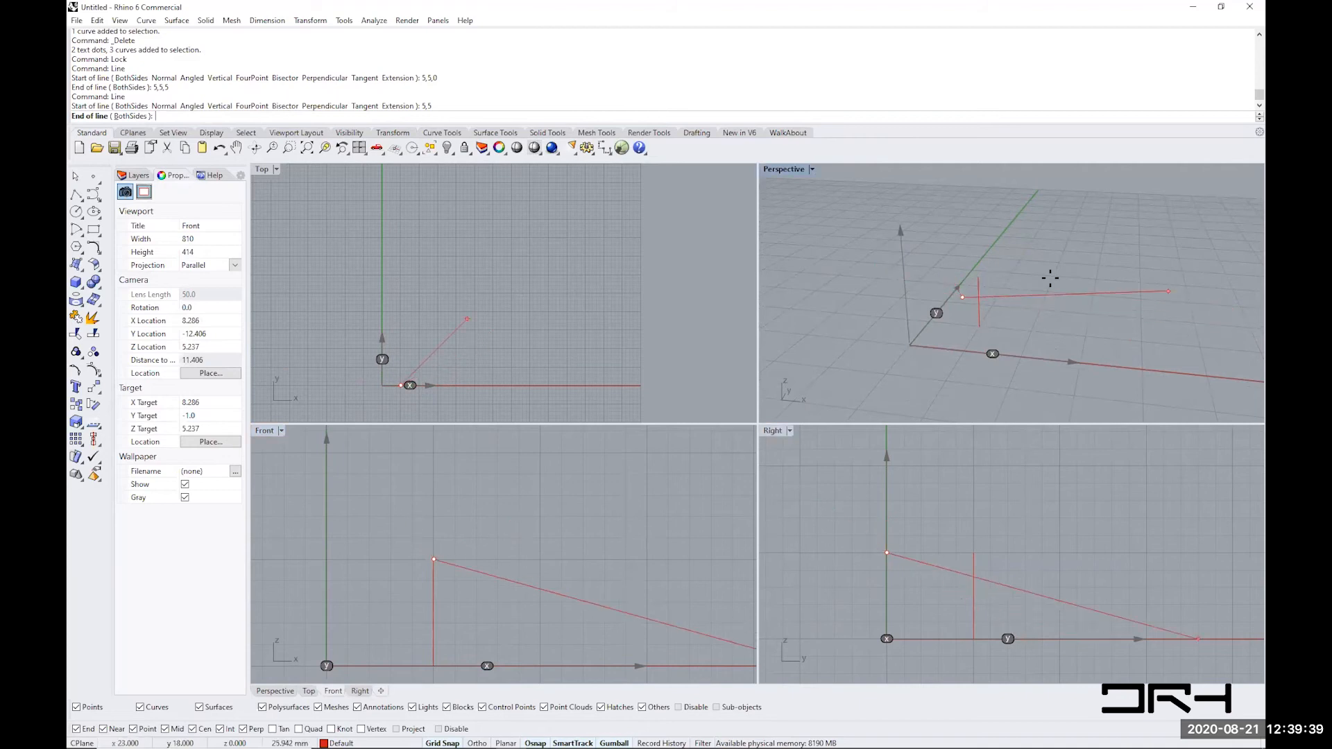
{"action": "scroll", "coordinate": [985, 280], "scroll_direction": "up", "scroll_amount": 8}
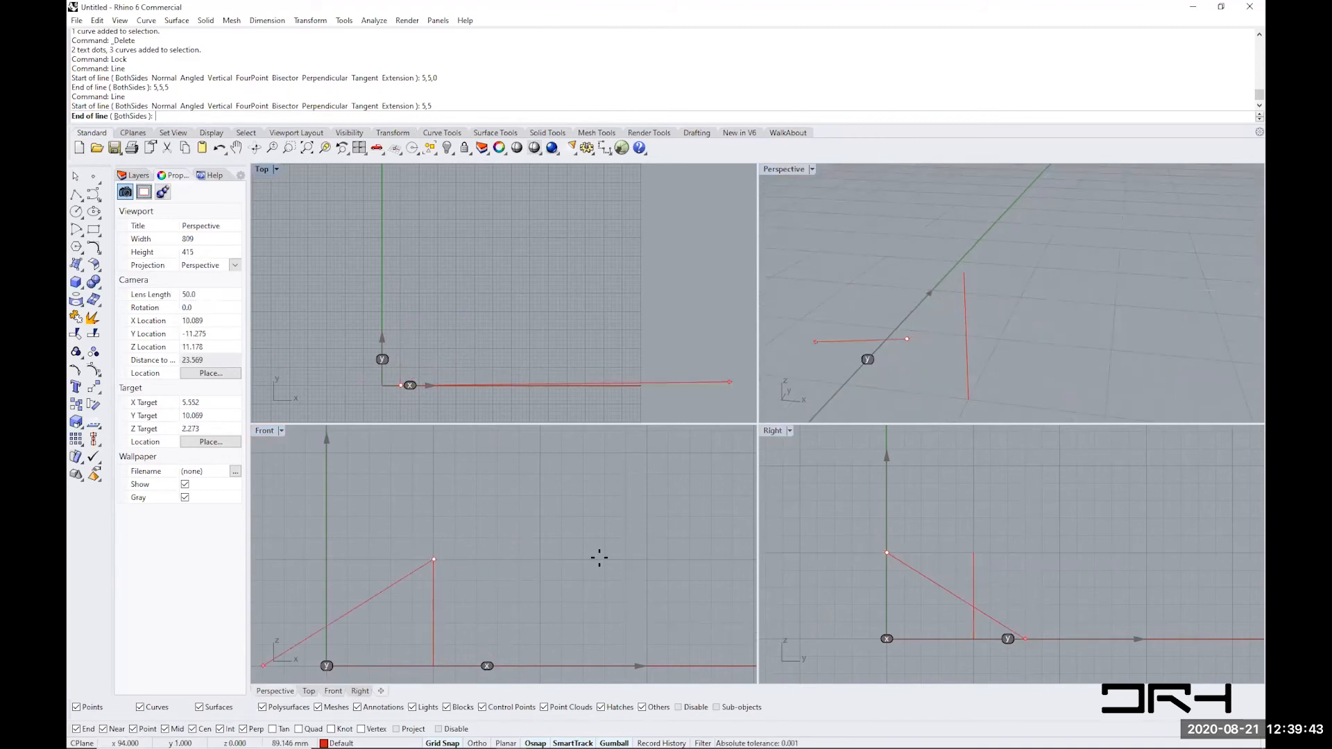
{"action": "scroll", "coordinate": [576, 517], "scroll_direction": "down", "scroll_amount": 5}
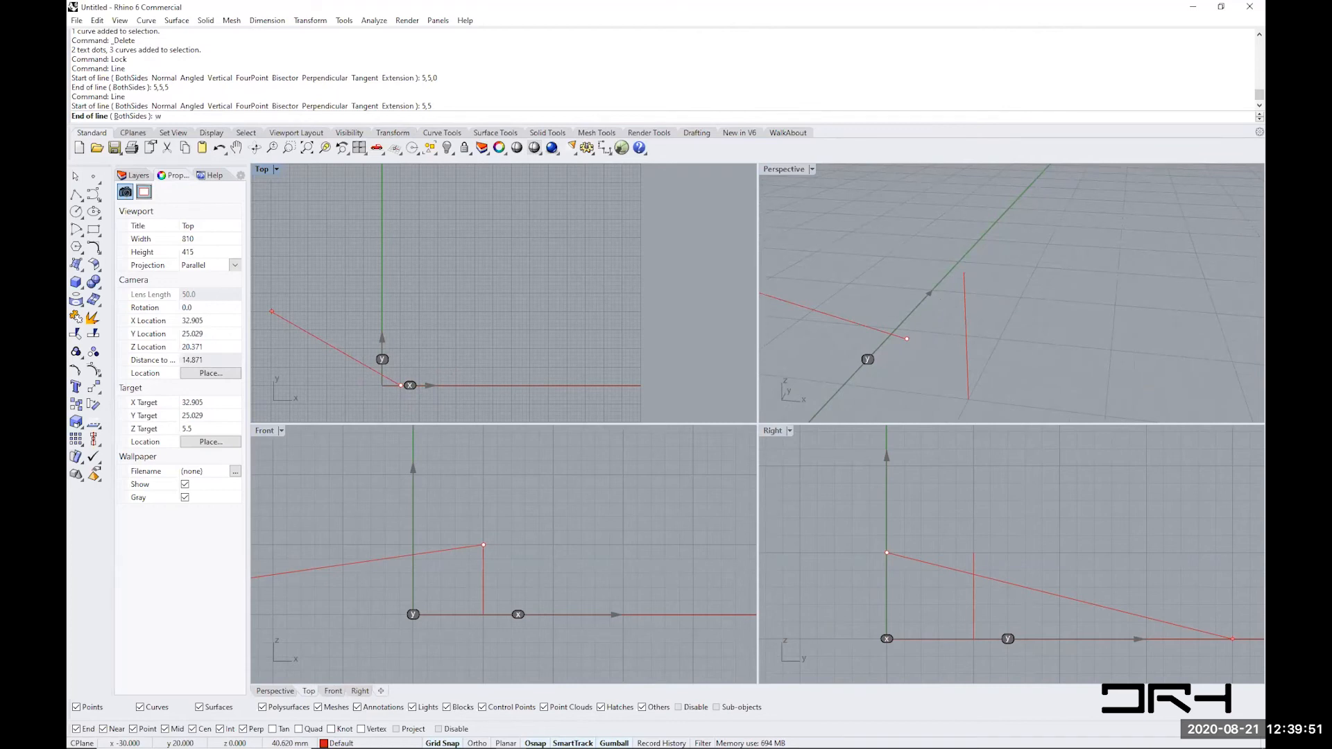
{"action": "type", "text": "5,5,"}
{"action": "key", "text": "Return"}
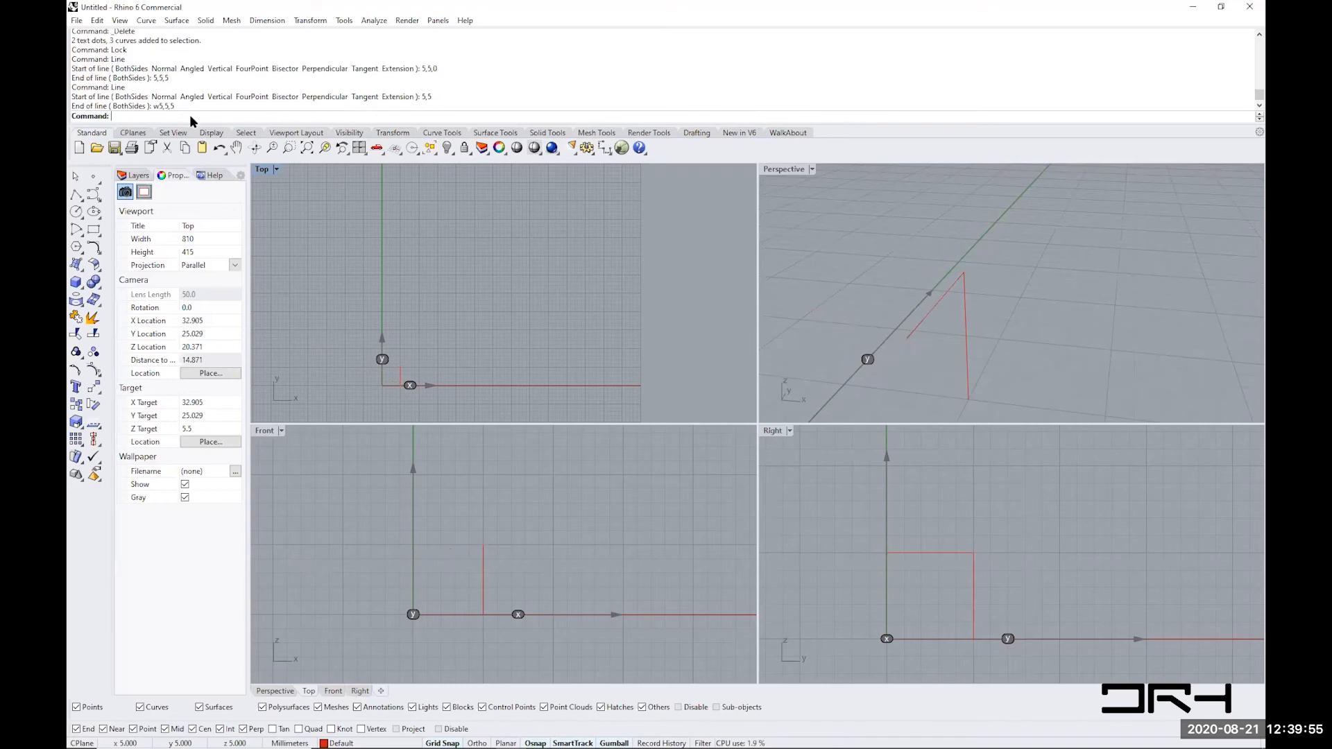
- Examine how the two connected lines sit relative to the x, y and z axes, comparing the Perspective, Top, Front and Right views
{"action": "right_click_drag", "start_coordinate": [930, 270], "coordinate": [900, 283]}
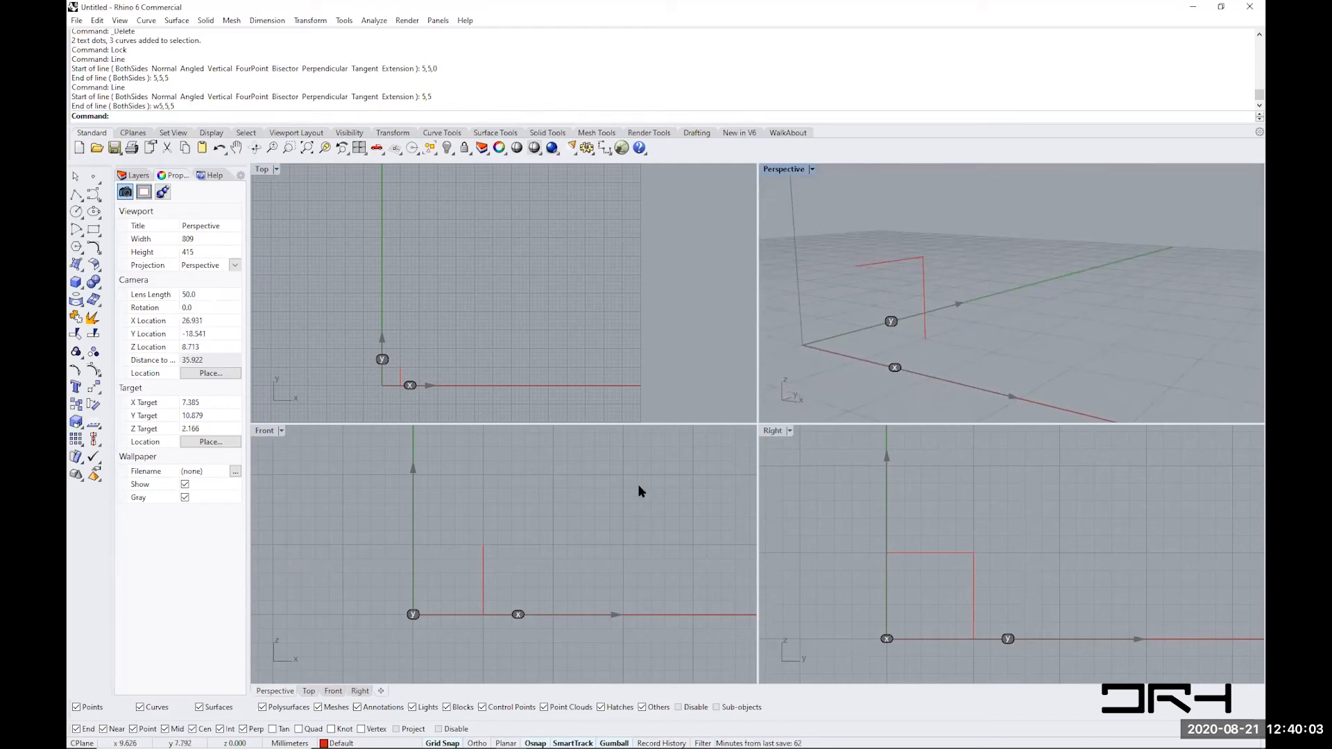
{"action": "mouse_move", "coordinate": [538, 535]}
{"action": "right_mouse_down"}
{"action": "mouse_move", "coordinate": [657, 532]}
{"action": "mouse_move", "coordinate": [542, 532]}
{"action": "right_mouse_up"}
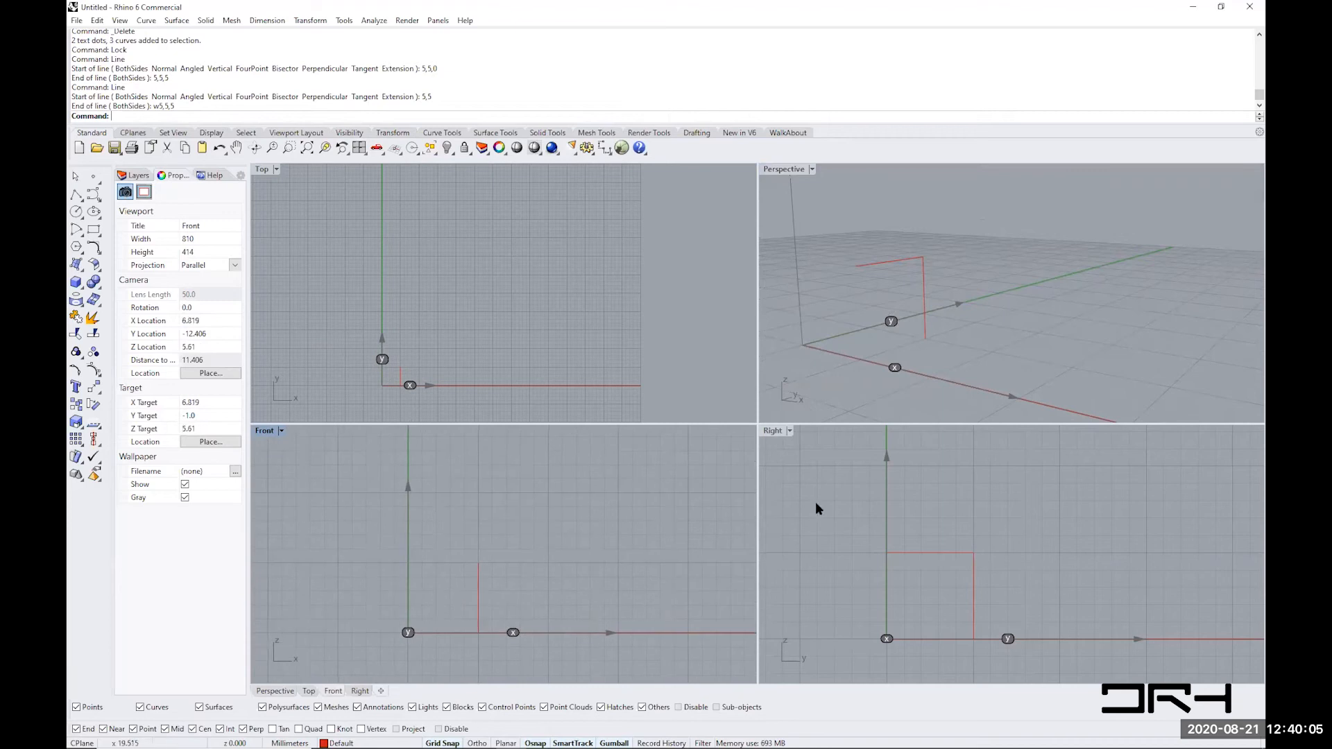
{"action": "right_click_drag", "start_coordinate": [984, 317], "coordinate": [922, 305]}
{"action": "right_click_drag", "start_coordinate": [535, 298], "coordinate": [548, 240]}
{"action": "right_click_drag", "start_coordinate": [1011, 338], "coordinate": [877, 337]}
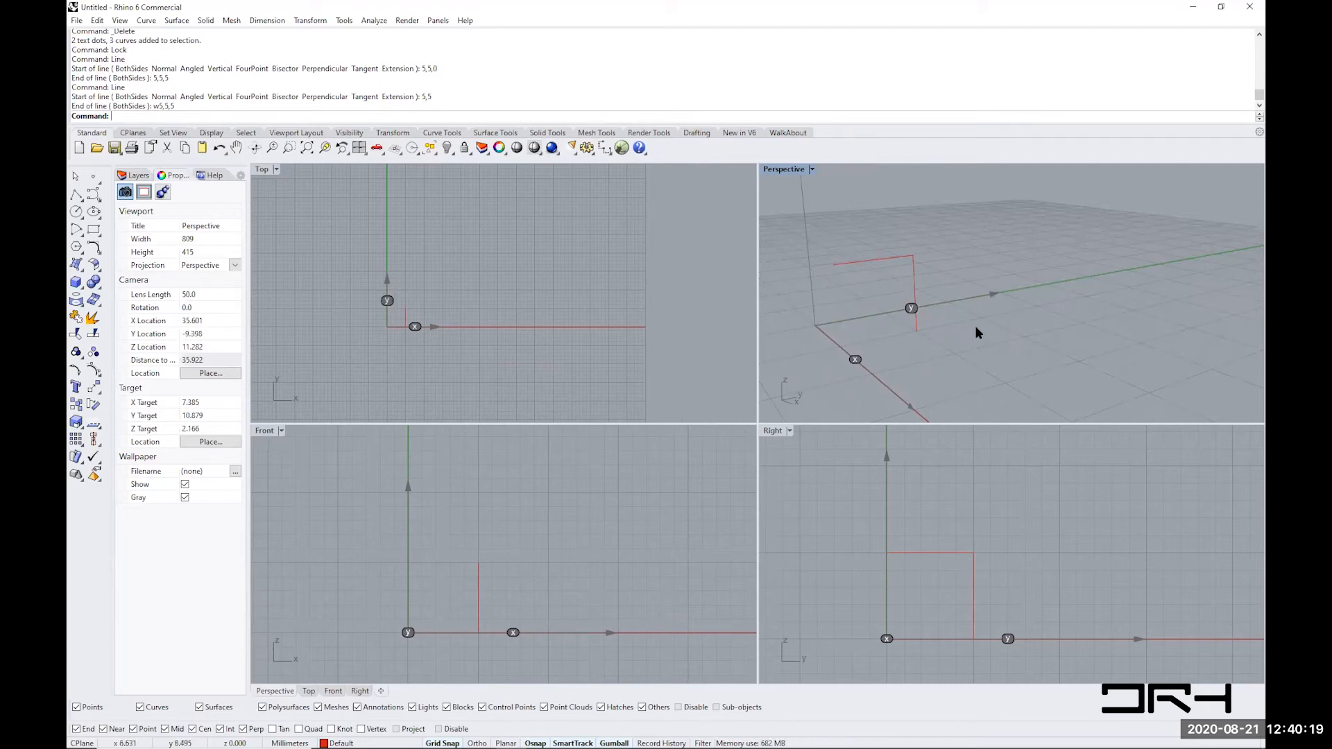
{"action": "right_click_drag", "start_coordinate": [1041, 307], "coordinate": [1082, 311]}
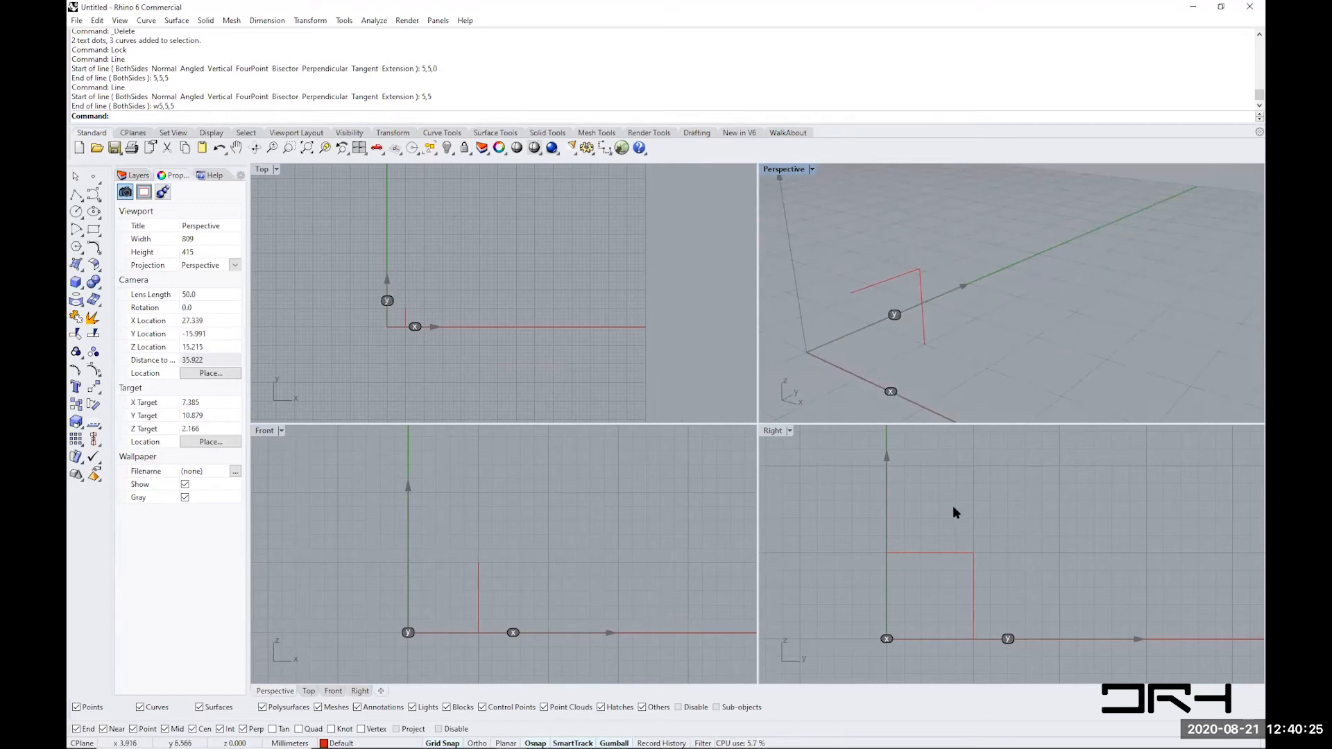
{"action": "left_click", "coordinate": [776, 529]}
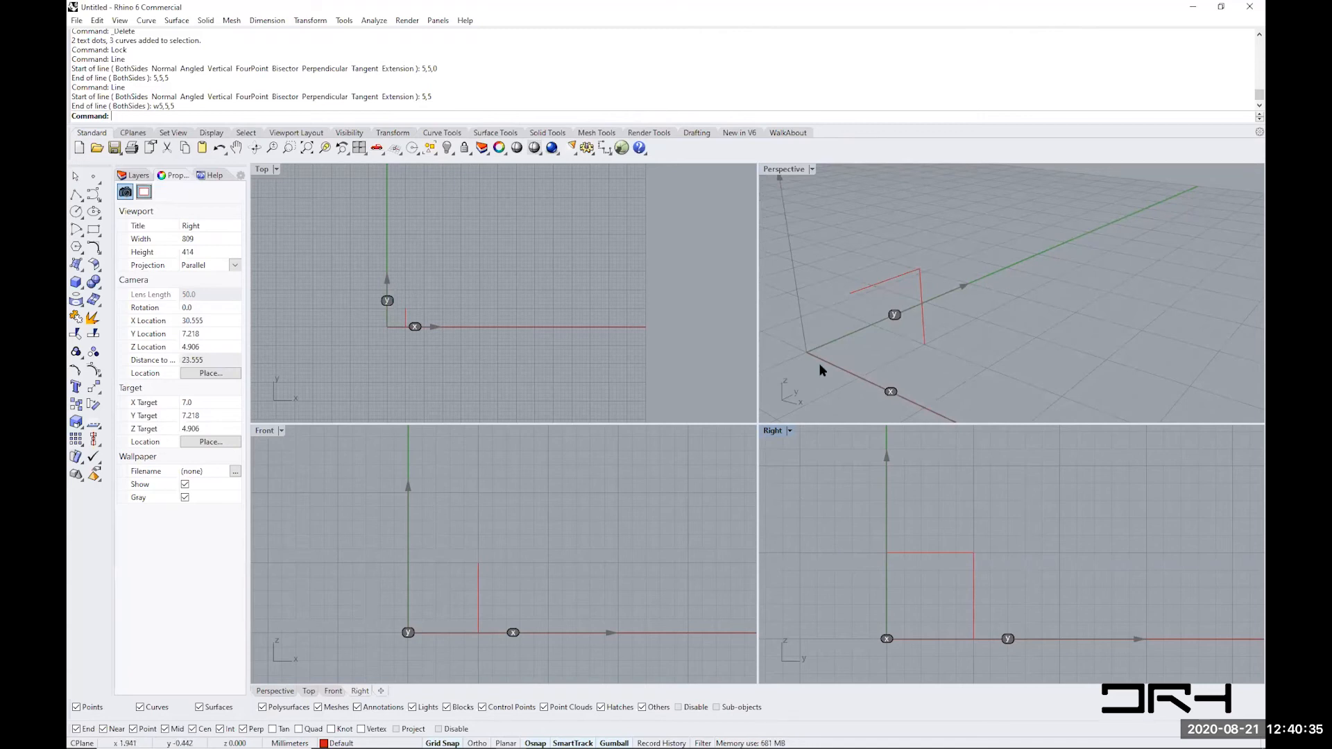
{"action": "right_click_drag", "start_coordinate": [841, 360], "coordinate": [1031, 298]}
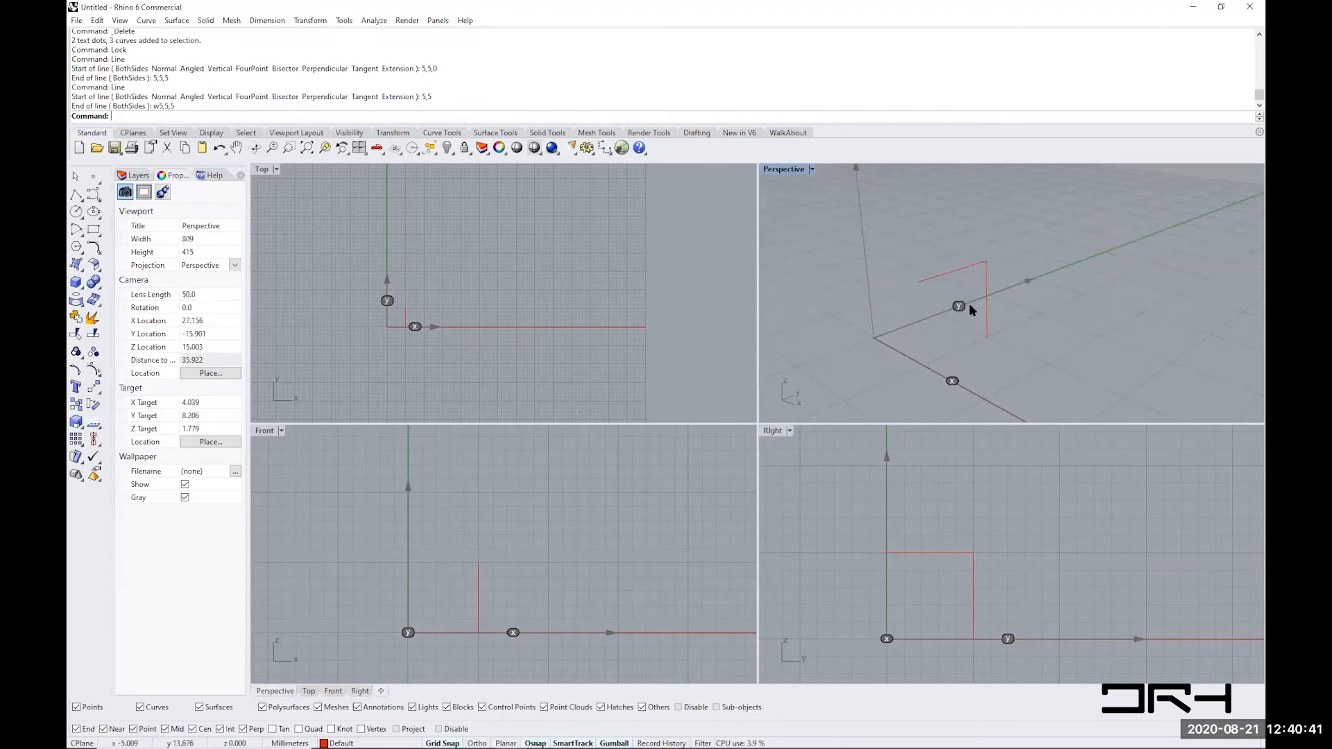
{"action": "mouse_move", "coordinate": [1019, 339]}
{"action": "right_mouse_down"}
{"action": "mouse_move", "coordinate": [971, 336]}
{"action": "mouse_move", "coordinate": [972, 310]}
{"action": "mouse_move", "coordinate": [1000, 343]}
{"action": "right_mouse_up"}
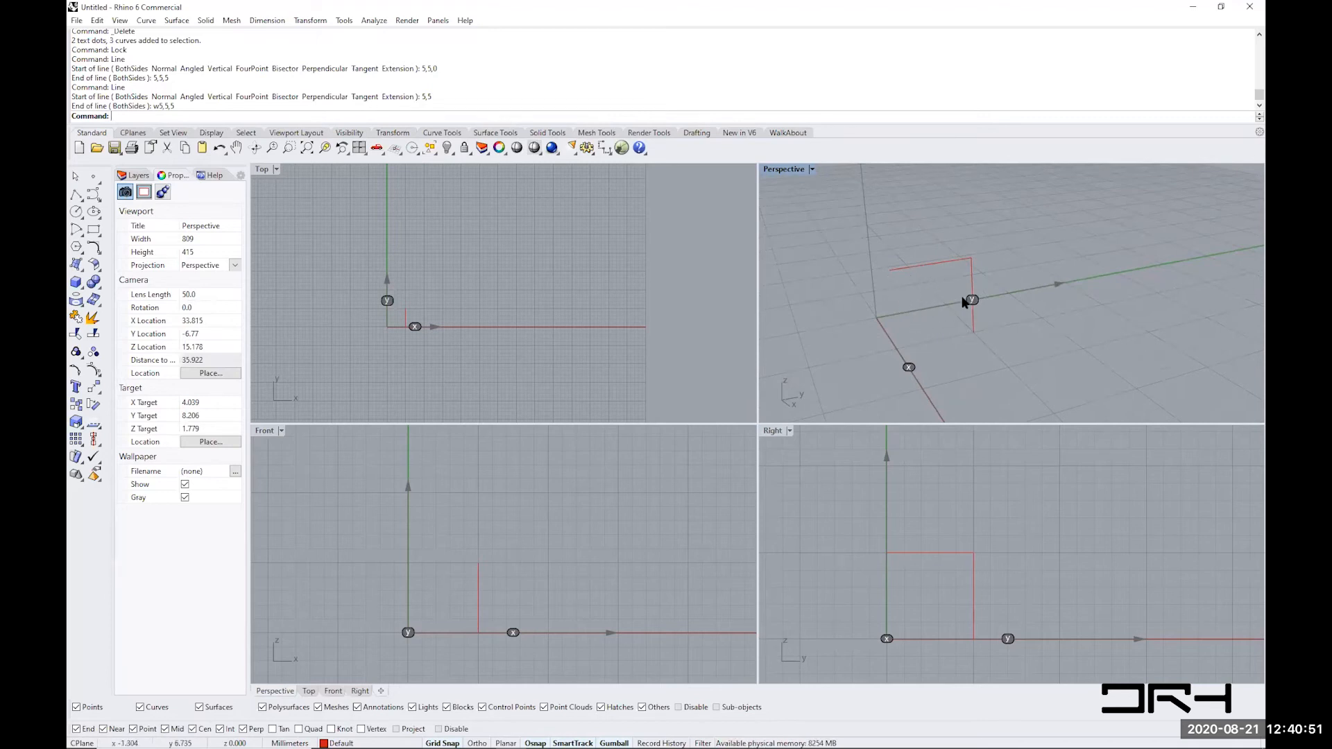
{"action": "right_click_drag", "start_coordinate": [1001, 319], "coordinate": [967, 248]}
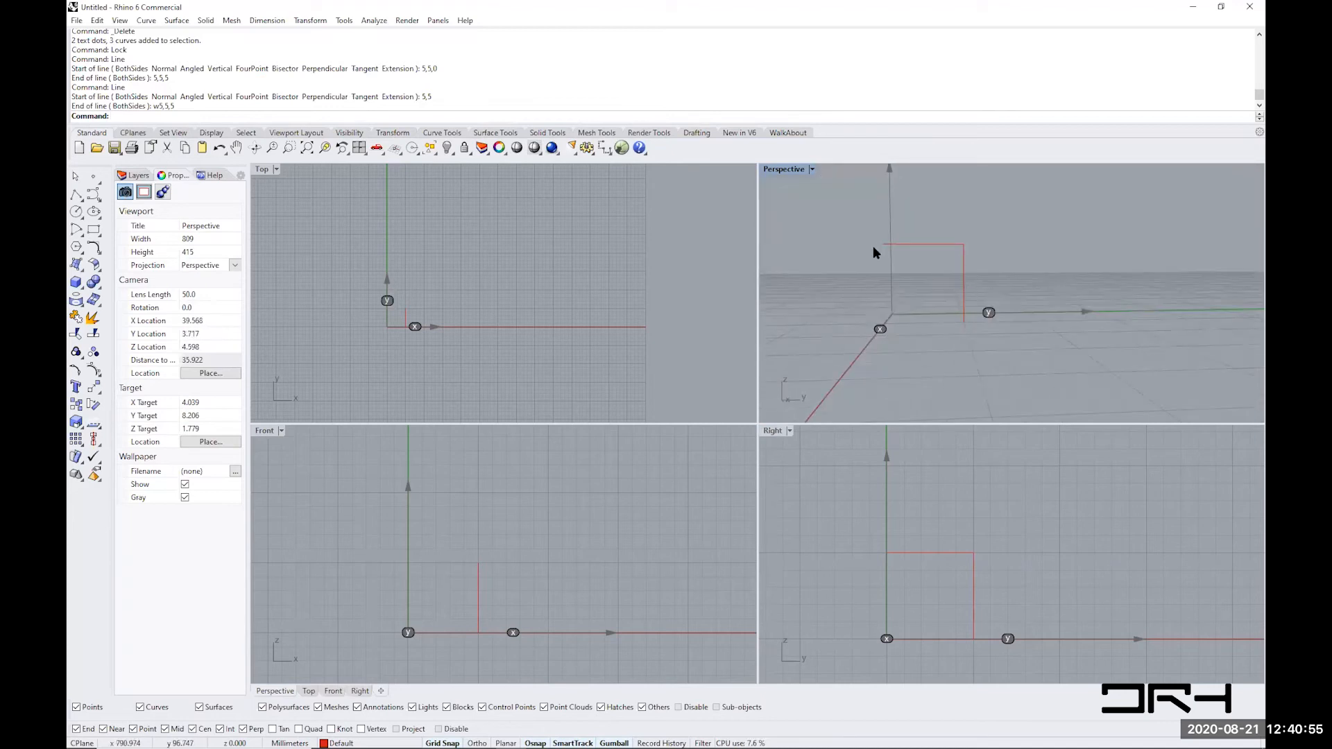
{"action": "mouse_move", "coordinate": [944, 305]}
{"action": "right_mouse_down"}
{"action": "mouse_move", "coordinate": [981, 342]}
{"action": "mouse_move", "coordinate": [947, 279]}
{"action": "right_mouse_up"}
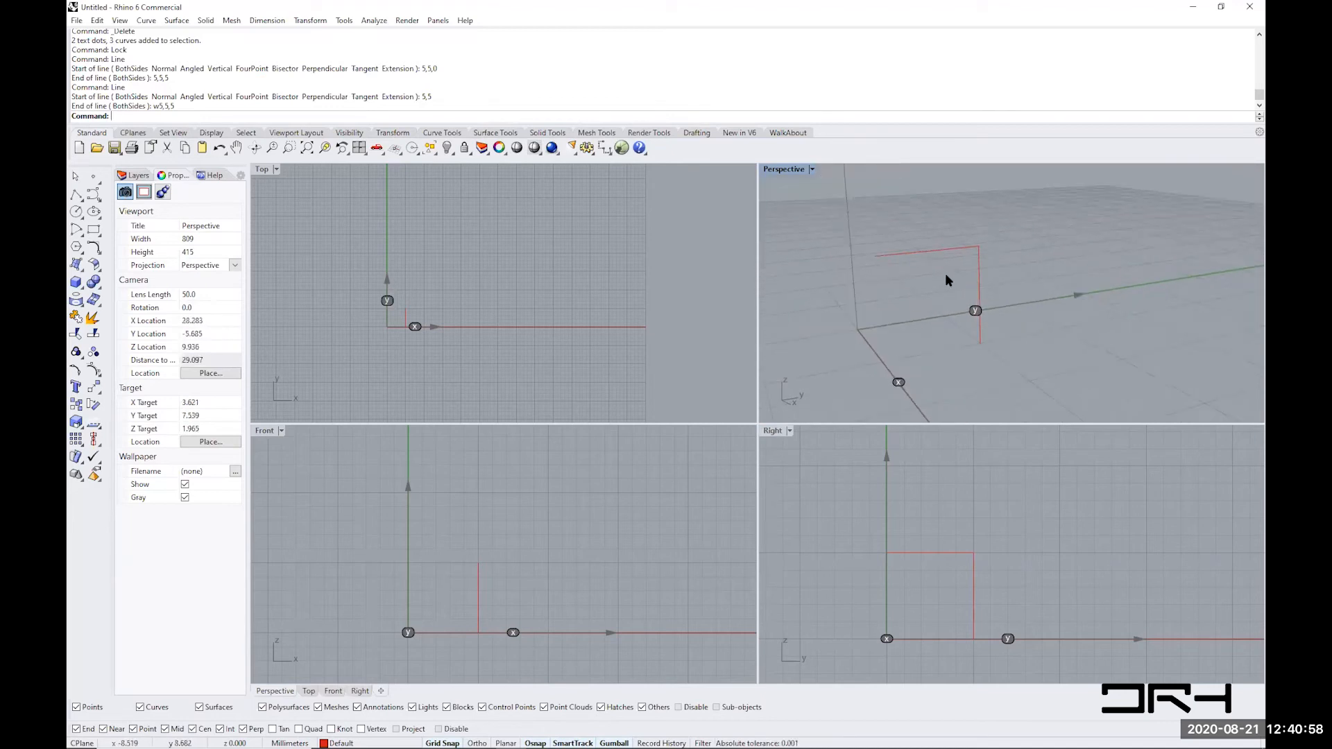
- Try to draw a circle centred on the corner where the two lines meet, checking its plane across views, and undo it
{"action": "double_click", "coordinate": [780, 170]}
{"action": "mouse_move", "coordinate": [606, 434]}
{"action": "right_mouse_down"}
{"action": "mouse_move", "coordinate": [639, 416]}
{"action": "mouse_move", "coordinate": [689, 419]}
{"action": "mouse_move", "coordinate": [598, 437]}
{"action": "right_mouse_up"}
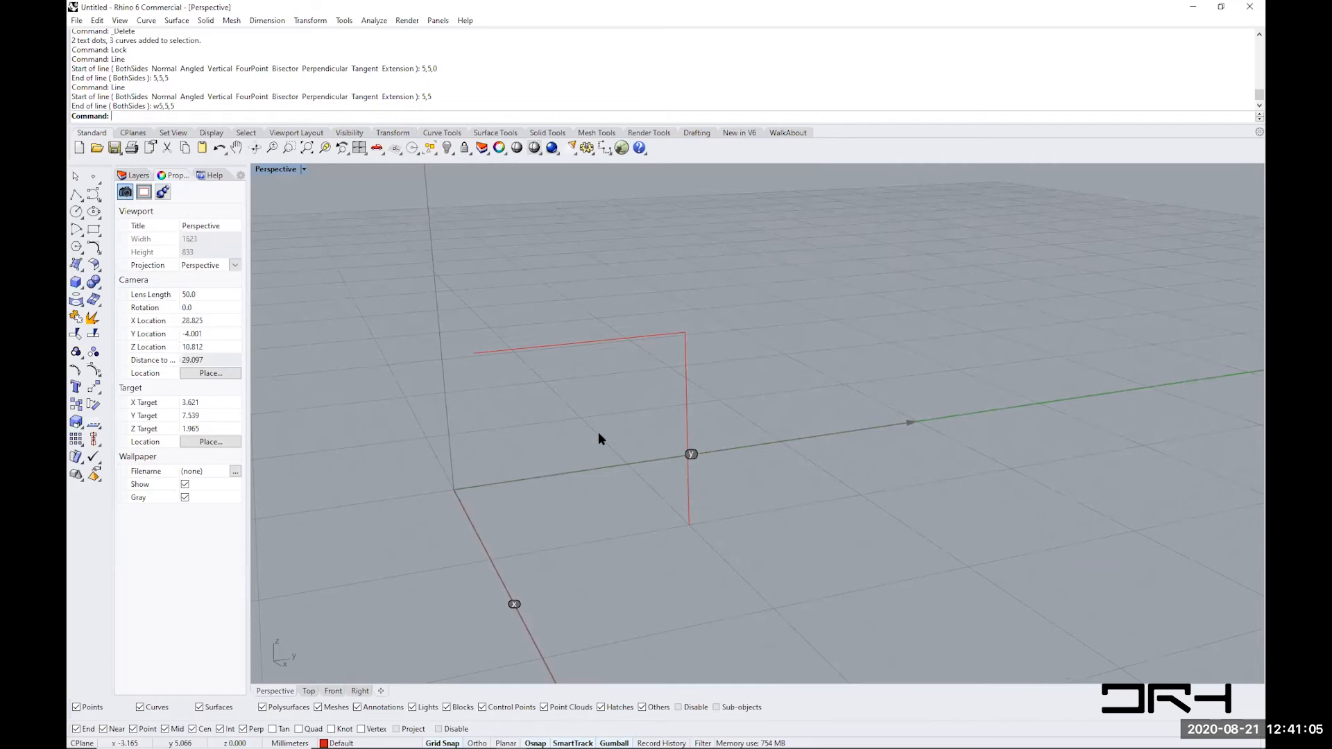
{"action": "key", "text": "Return"}
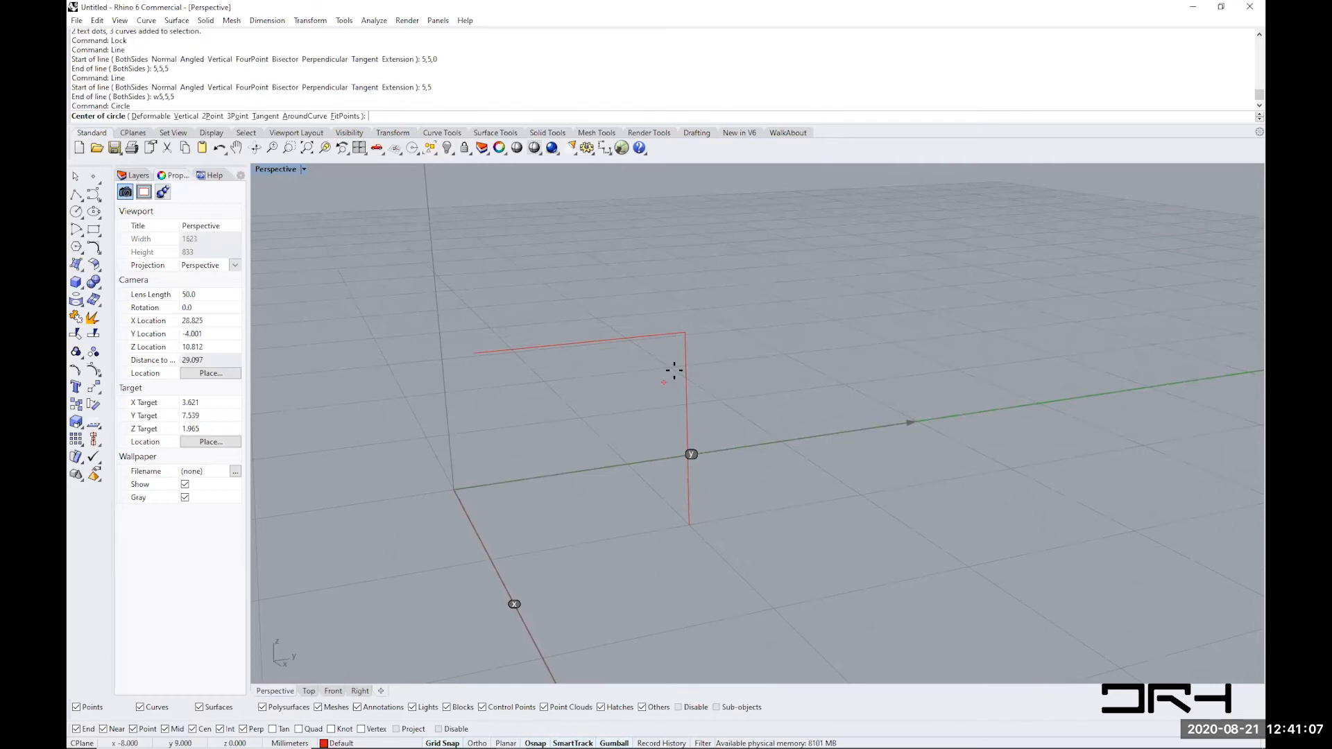
{"action": "left_click", "coordinate": [685, 334]}
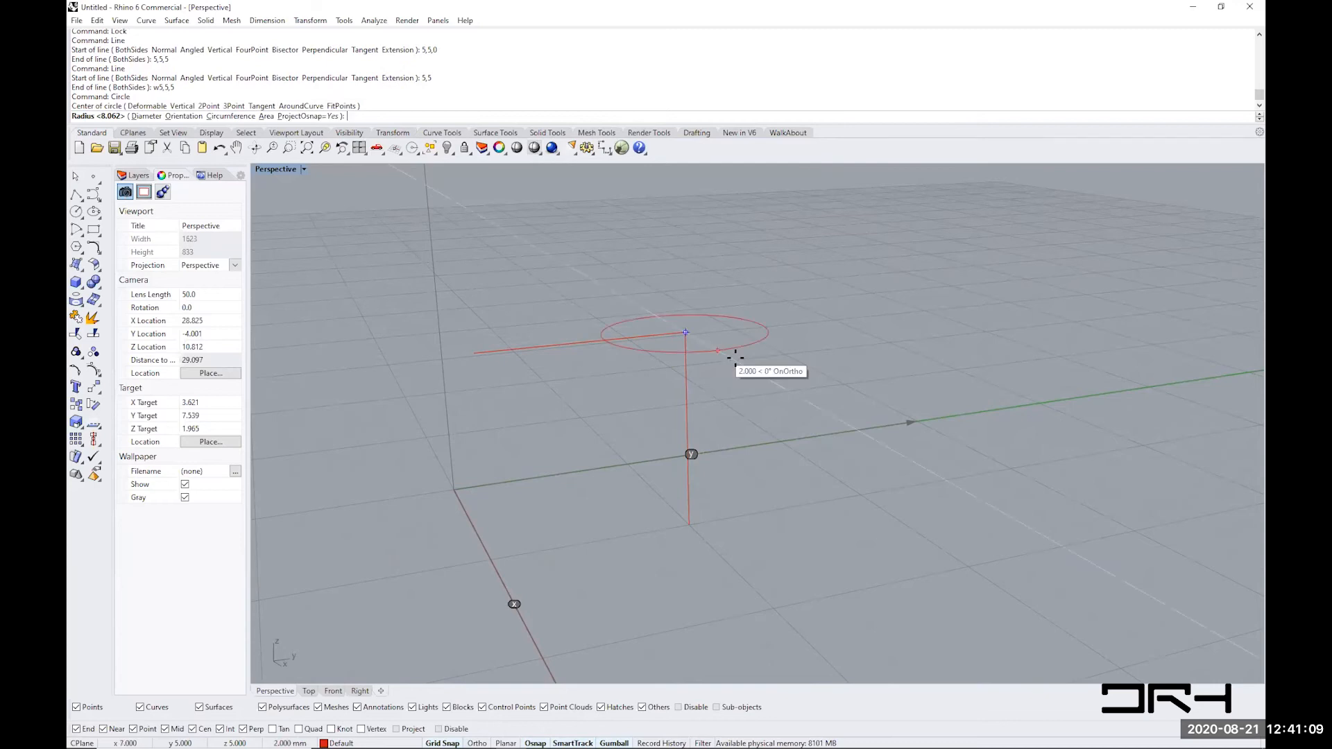
{"action": "right_click_drag", "start_coordinate": [746, 357], "coordinate": [703, 390]}
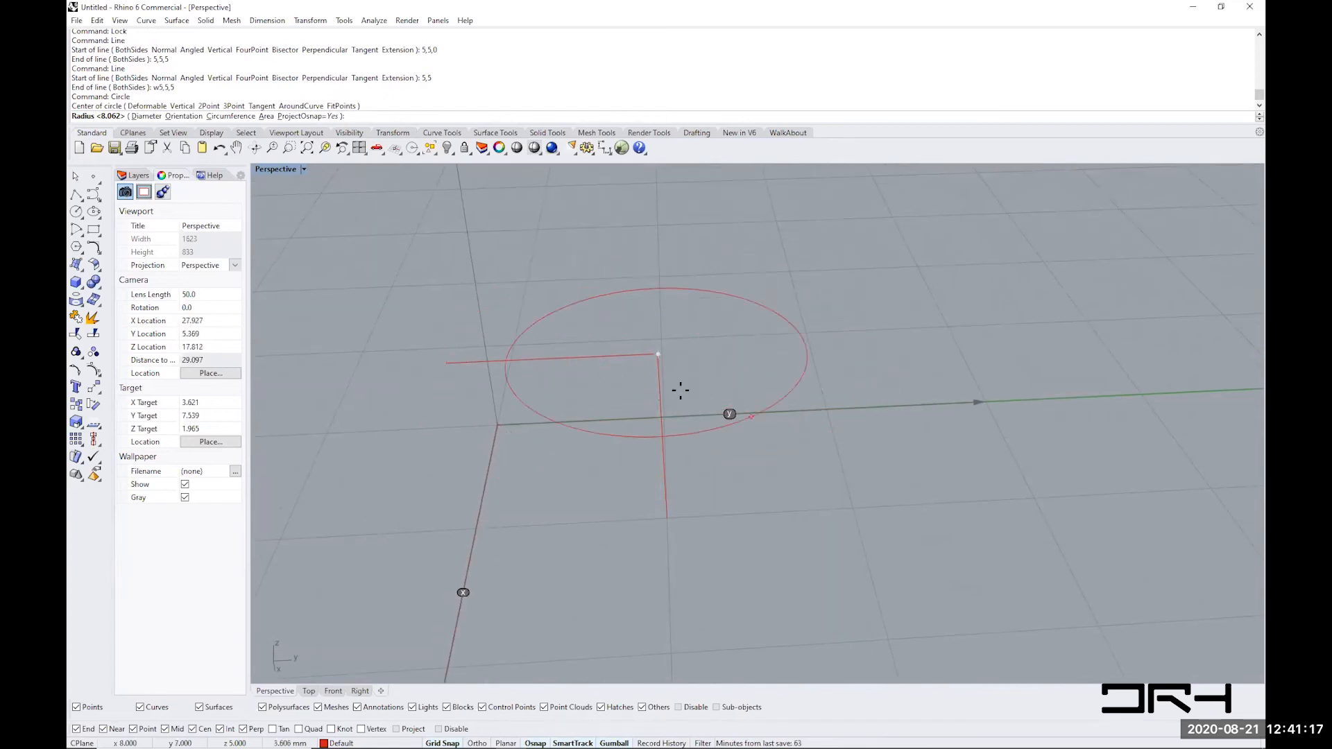
{"action": "double_click", "coordinate": [283, 169]}
{"action": "scroll", "coordinate": [452, 566], "scroll_direction": "down", "scroll_amount": 6}
{"action": "scroll", "coordinate": [452, 570], "scroll_direction": "down", "scroll_amount": 3}
{"action": "double_click", "coordinate": [261, 432]}
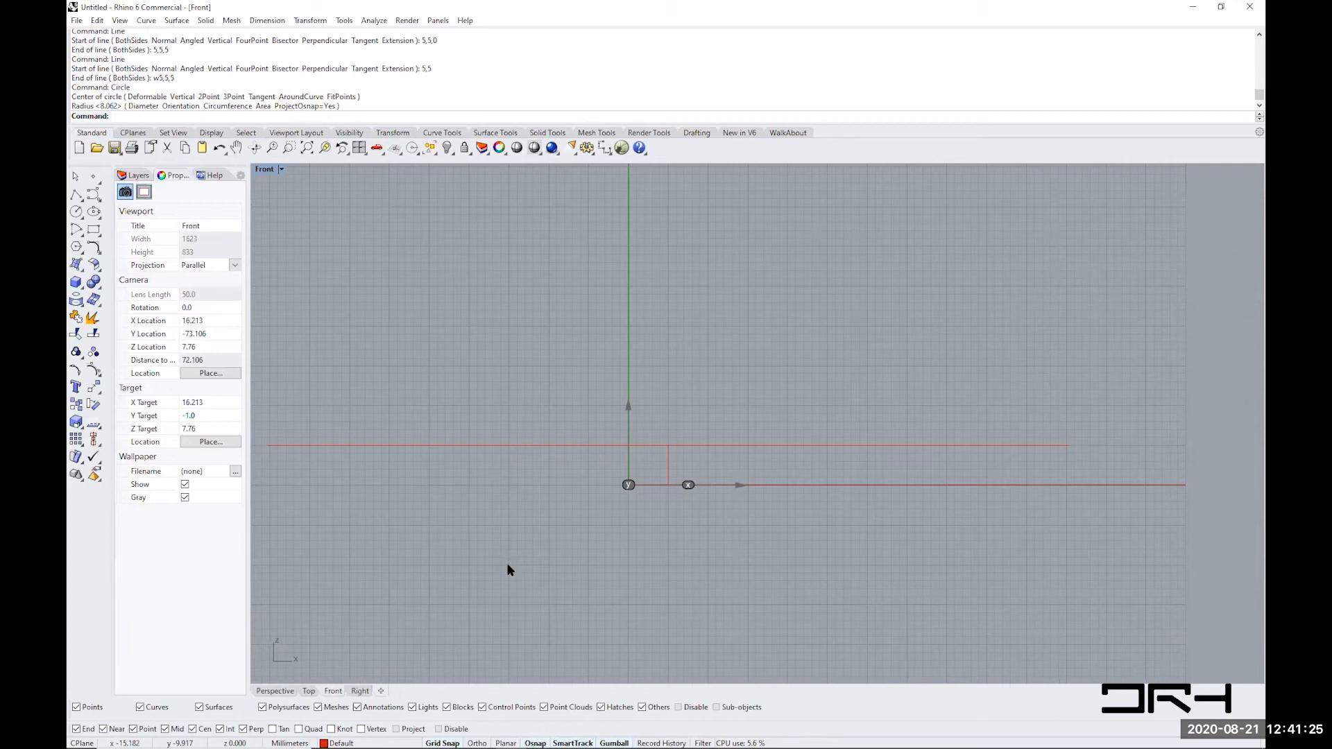
{"action": "key", "text": "ctrl+z"}
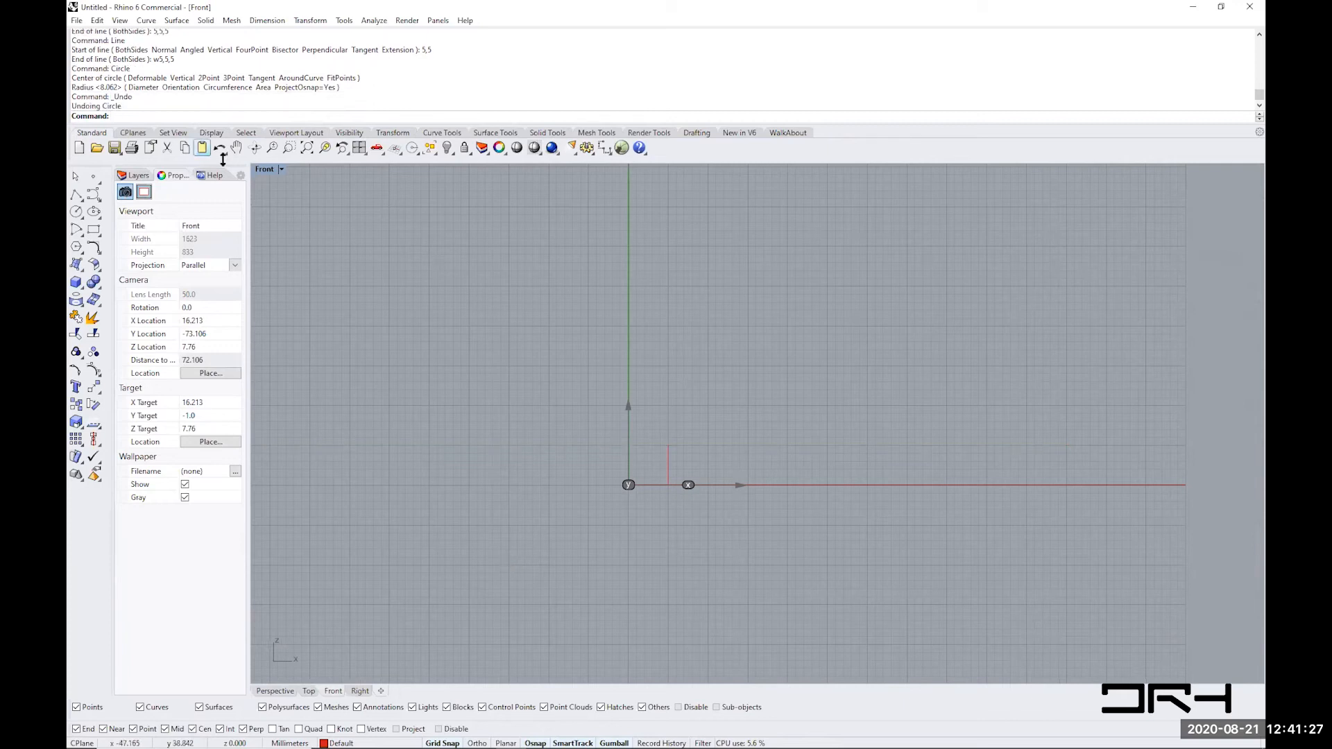
- Draw a circle of about 2 mm radius centred on the corner where the lines meet, oriented to the Right view's construction plane
{"action": "double_click", "coordinate": [264, 170]}
{"action": "scroll", "coordinate": [455, 580], "scroll_direction": "up", "scroll_amount": 5}
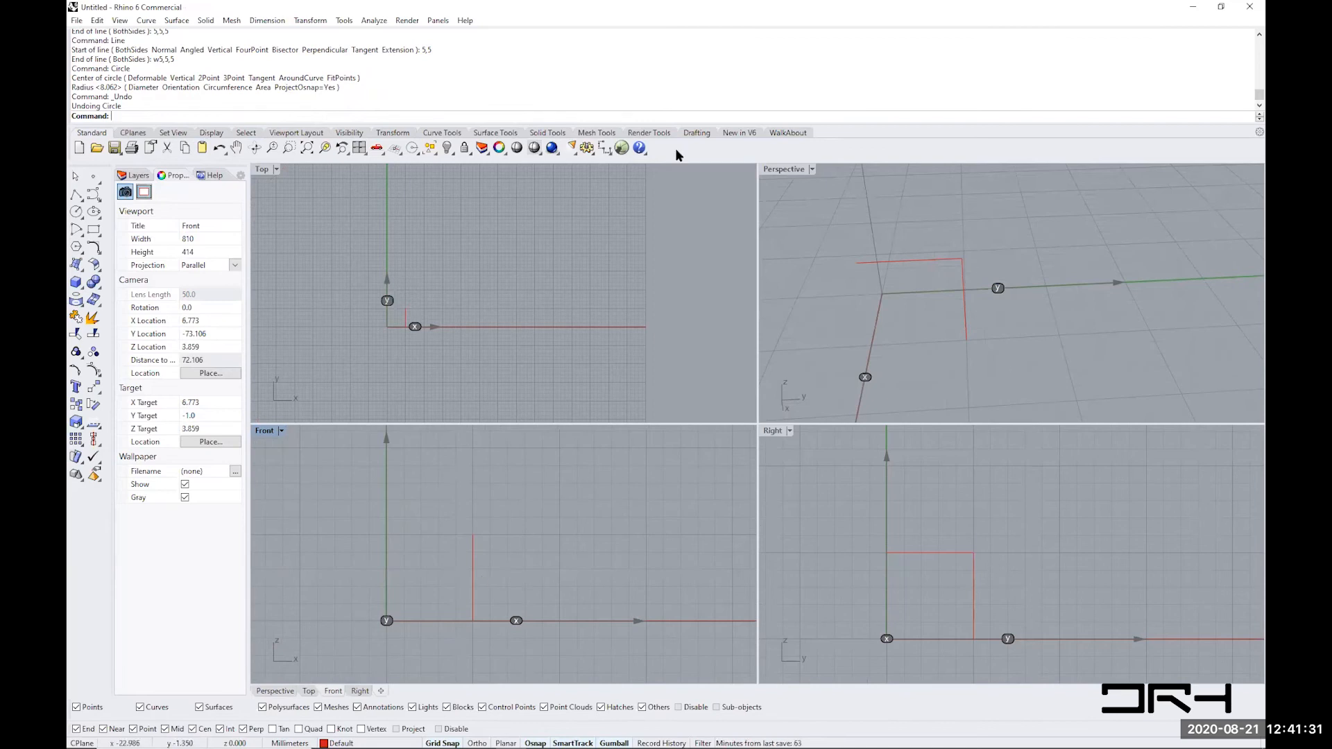
{"action": "right_click", "coordinate": [512, 119]}
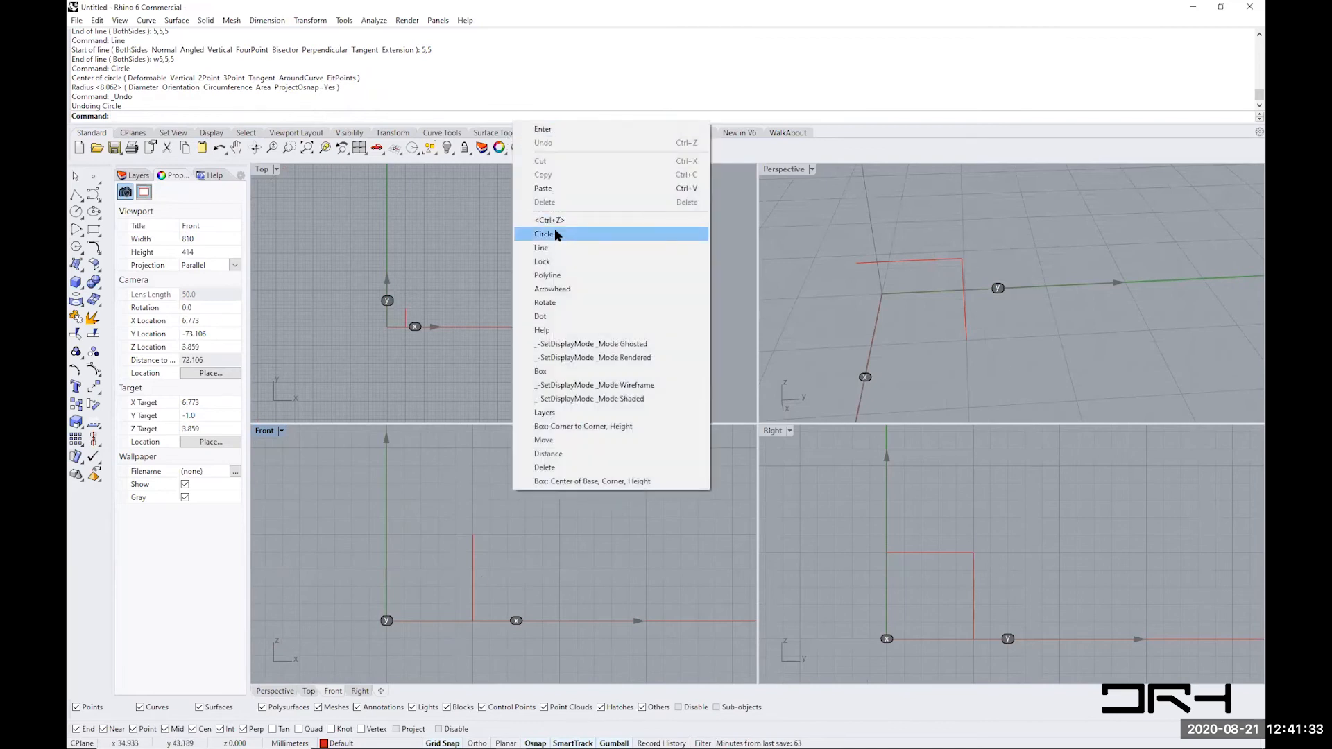
{"action": "left_click", "coordinate": [555, 228]}
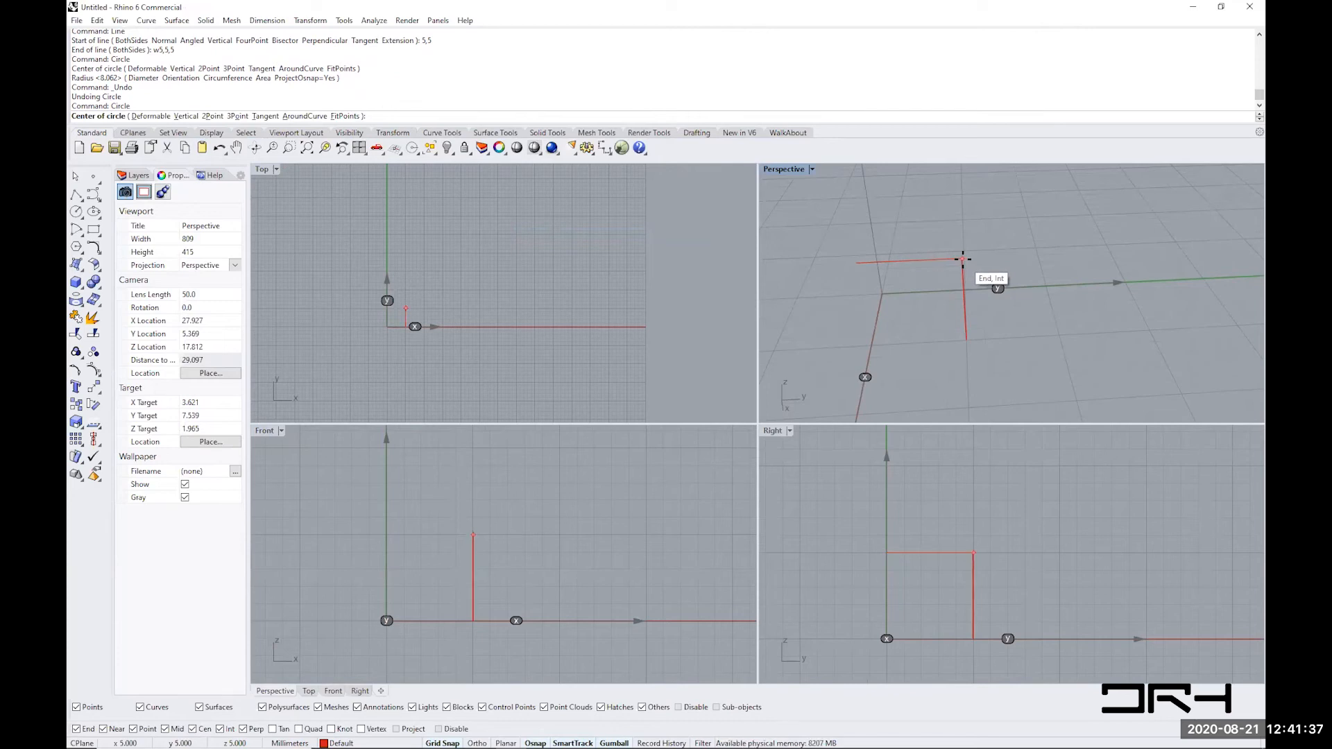
{"action": "left_click", "coordinate": [963, 260]}
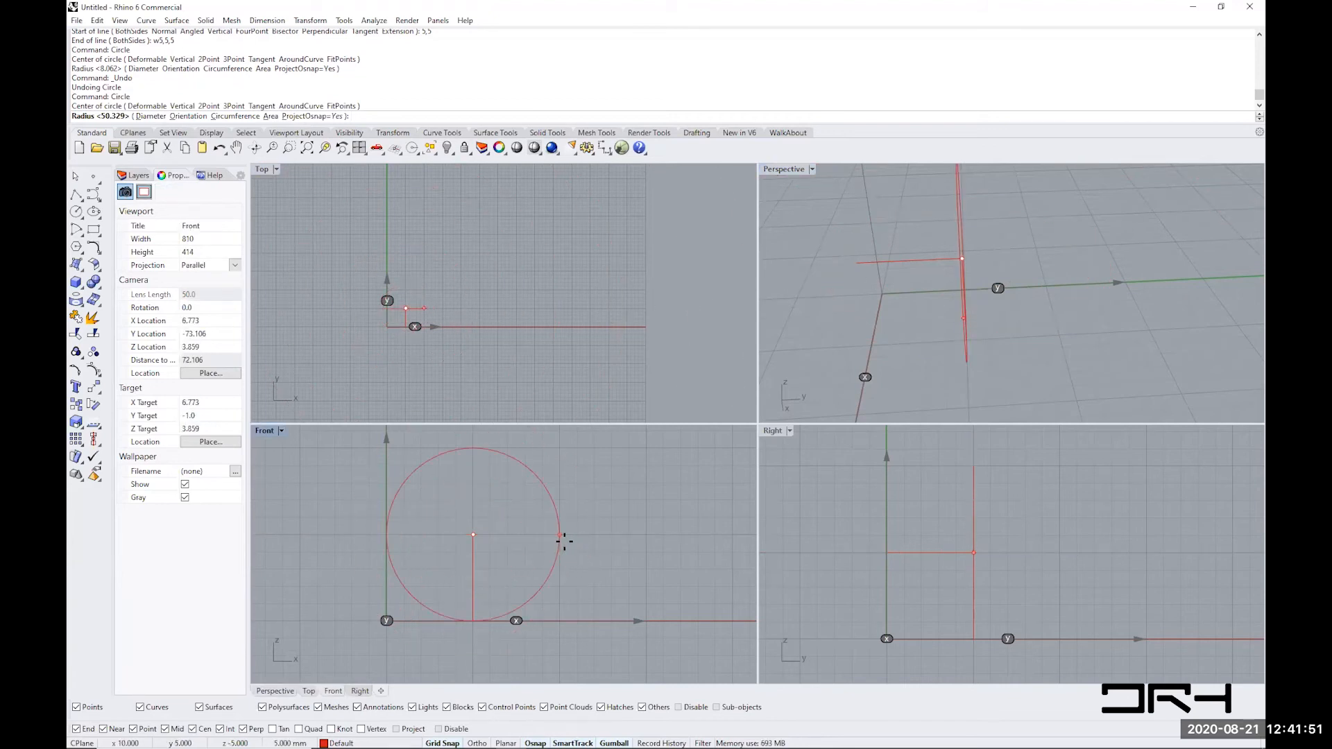
{"action": "right_click_drag", "start_coordinate": [1122, 261], "coordinate": [1026, 279]}
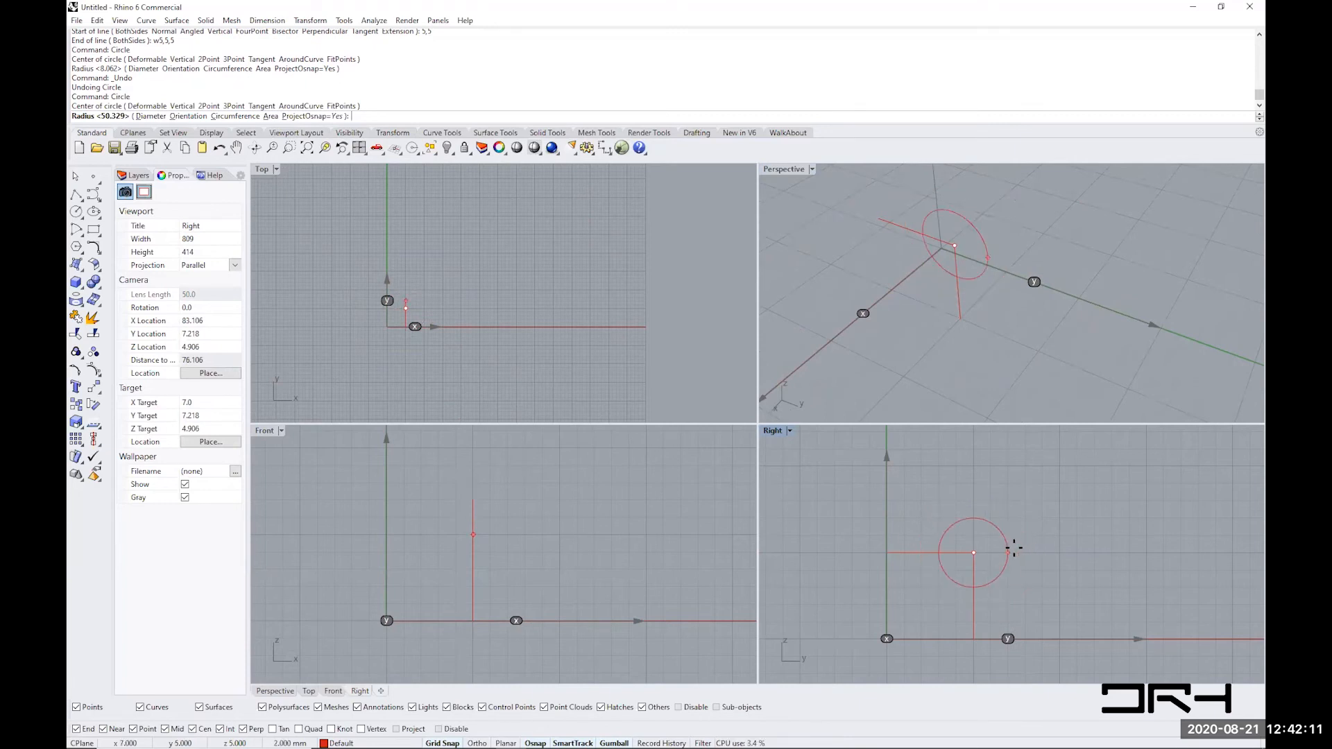
{"action": "left_click", "coordinate": [1014, 548]}
- Select the horizontal line that runs to the circle's centre in the Perspective view
{"action": "right_click_drag", "start_coordinate": [854, 333], "coordinate": [958, 305]}
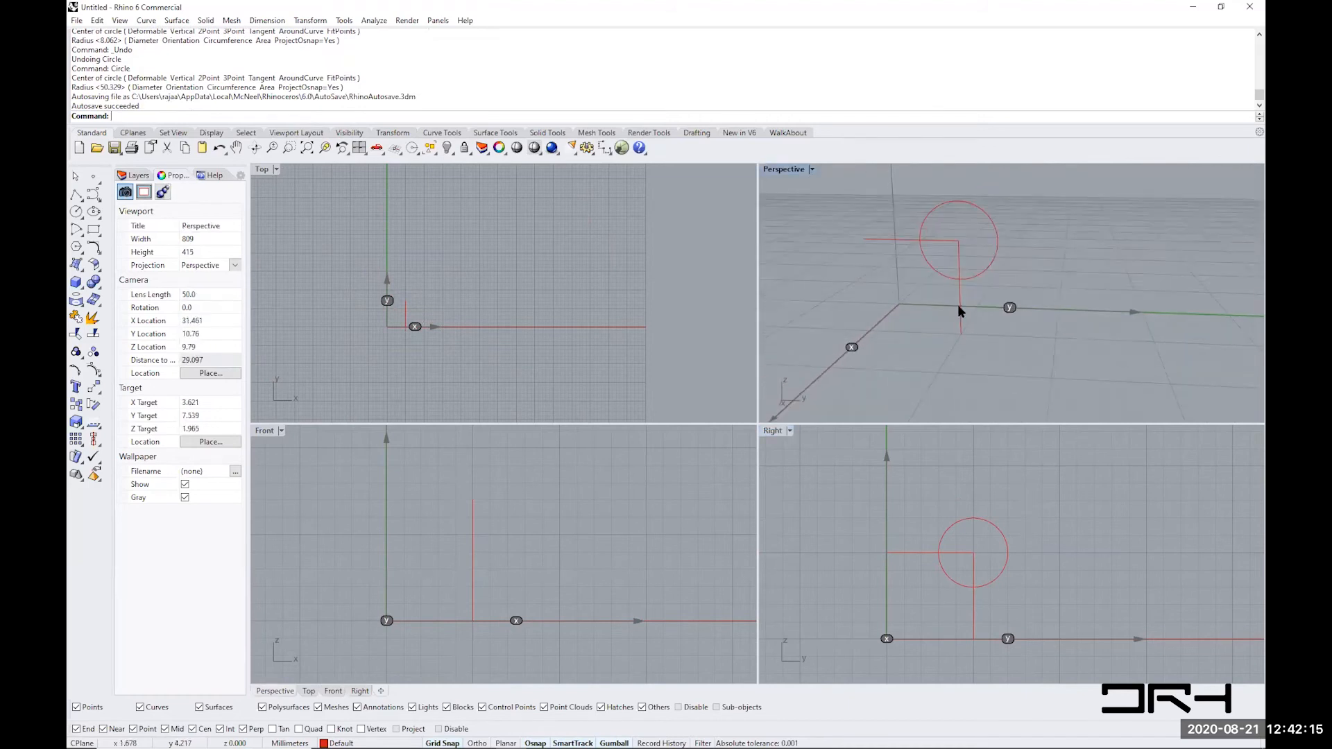
{"action": "right_click_drag", "start_coordinate": [855, 268], "coordinate": [874, 301]}
{"action": "left_click", "coordinate": [862, 256]}
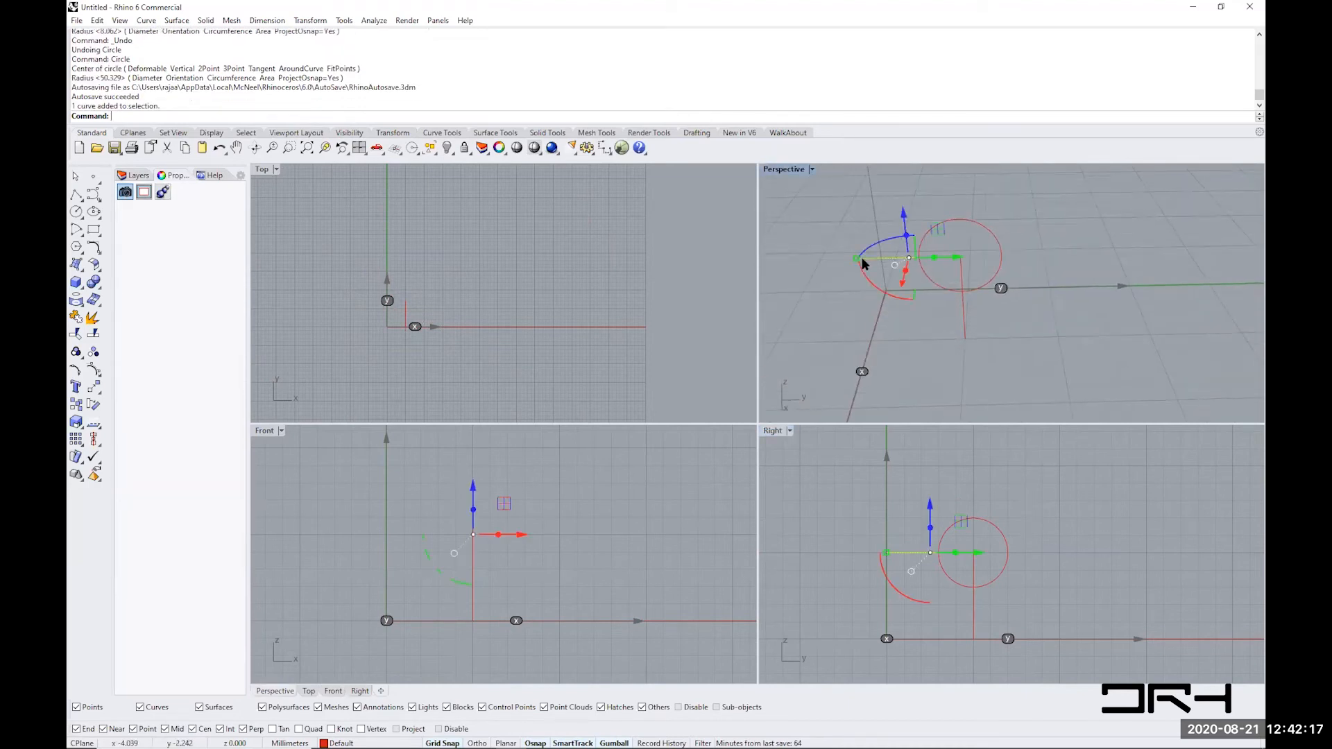
- Try to rotate the selected line about the vertical axis in the Top view and undo the rotation
{"action": "right_click_drag", "start_coordinate": [390, 330], "coordinate": [431, 335]}
{"action": "left_click_drag", "start_coordinate": [457, 336], "coordinate": [461, 337]}
{"action": "key", "text": "ctrl+z"}
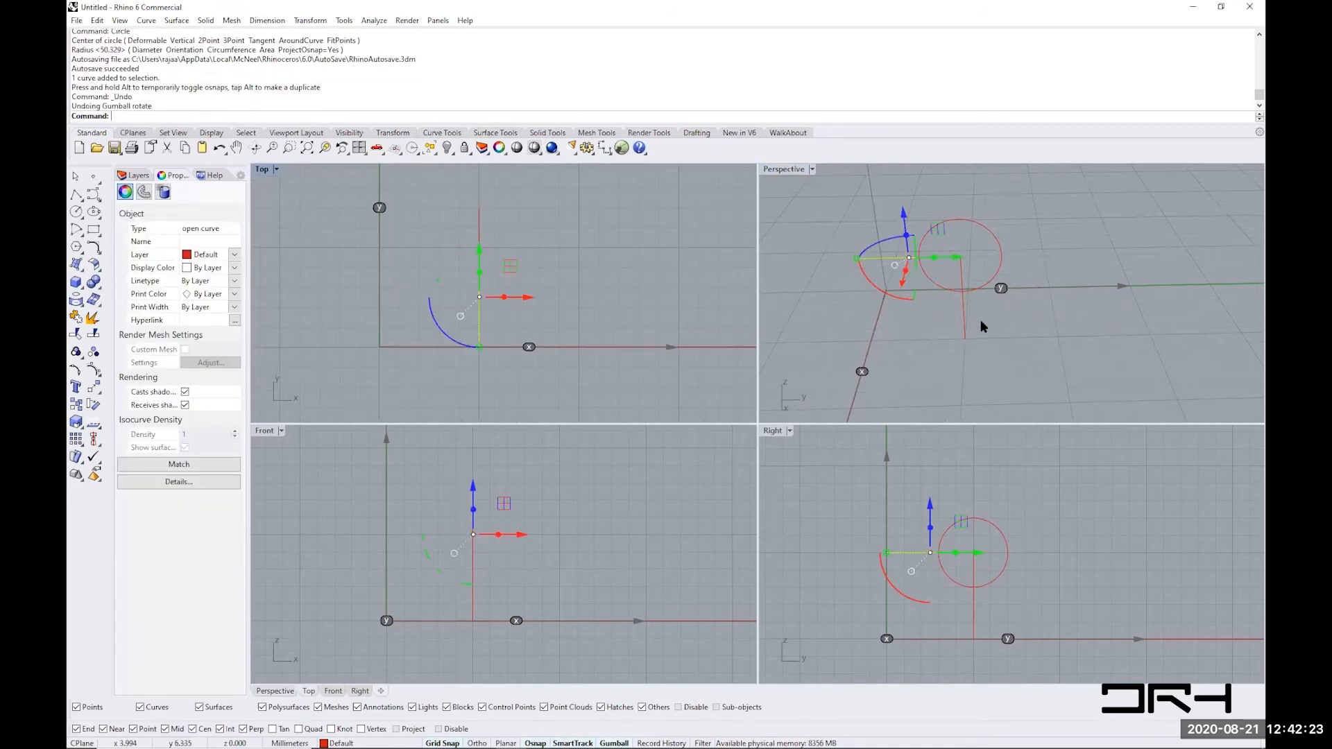
- Rotate the vertical line and the line joined to its upper end together about the vertical axis in the Top view
{"action": "left_click", "coordinate": [972, 332]}
{"action": "left_click", "coordinate": [963, 306]}
{"action": "left_click", "coordinate": [889, 258], "text": "shift"}
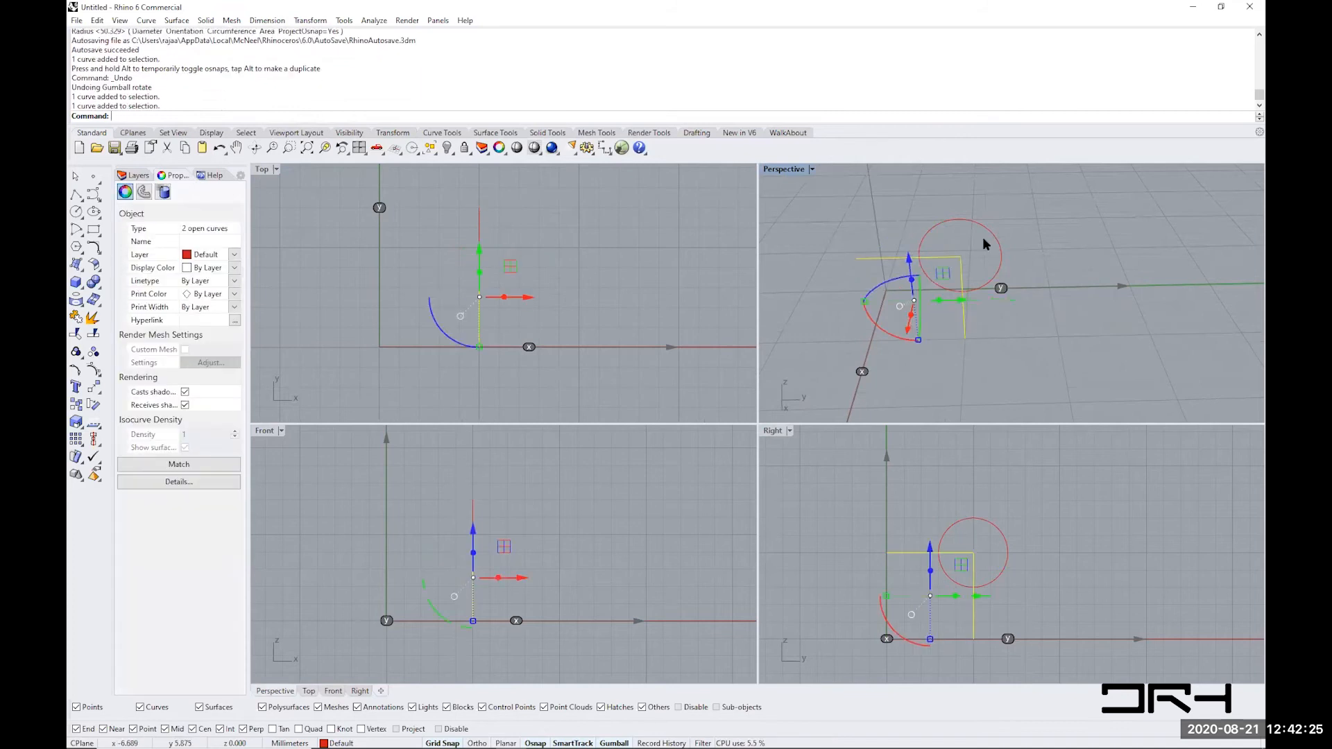
{"action": "left_click_drag", "start_coordinate": [438, 331], "coordinate": [454, 335]}
{"action": "left_click", "coordinate": [1005, 366]}
{"action": "right_click_drag", "start_coordinate": [1005, 366], "coordinate": [967, 326]}
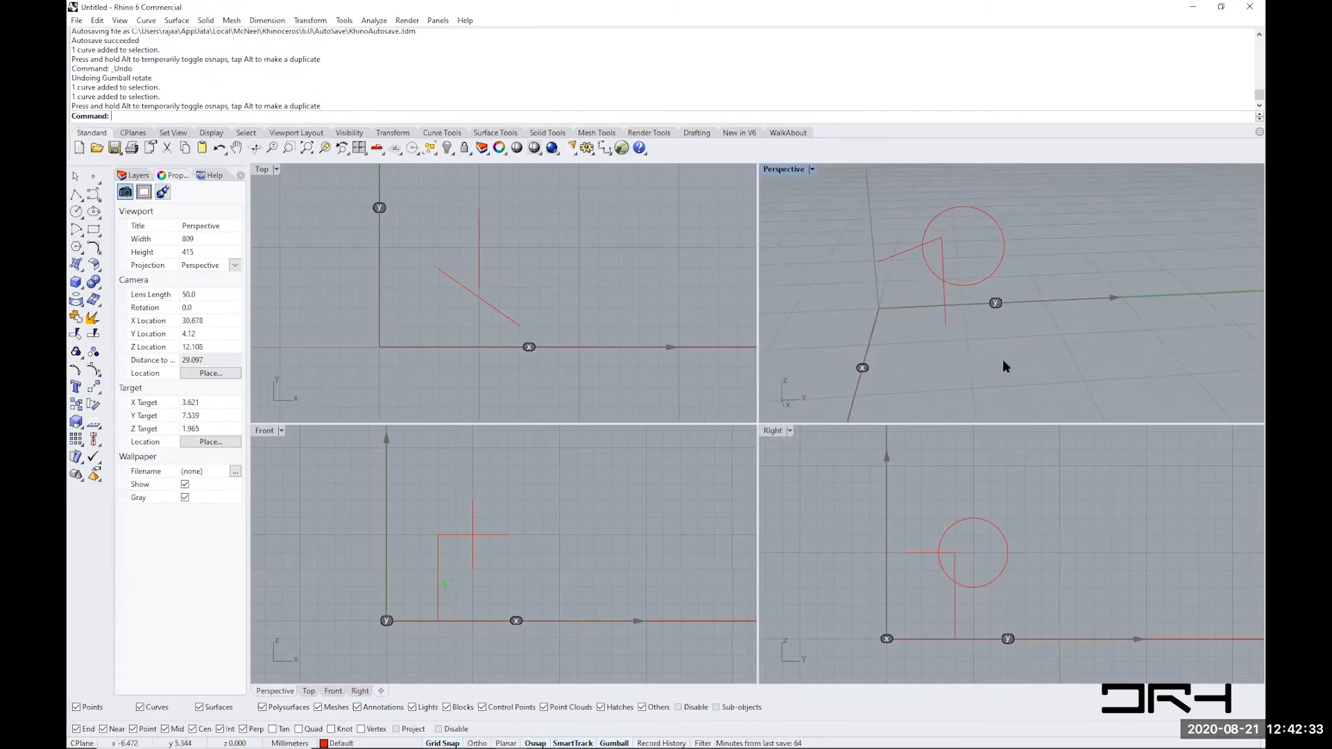
- Delete the circle and the two remaining lines to empty the model
{"action": "left_click", "coordinate": [964, 285]}
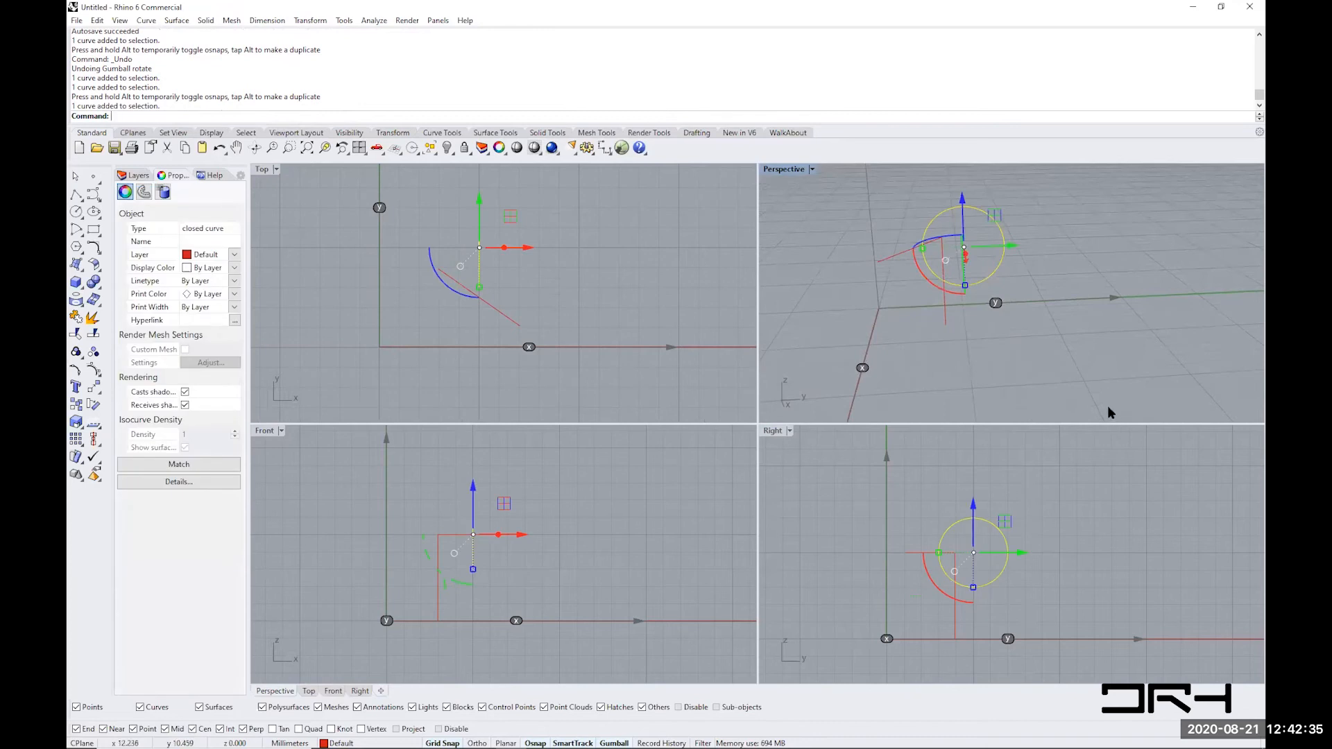
{"action": "key", "text": "Delete"}
{"action": "right_click_drag", "start_coordinate": [993, 229], "coordinate": [943, 240]}
{"action": "scroll", "coordinate": [910, 223], "scroll_direction": "up", "scroll_amount": 3}
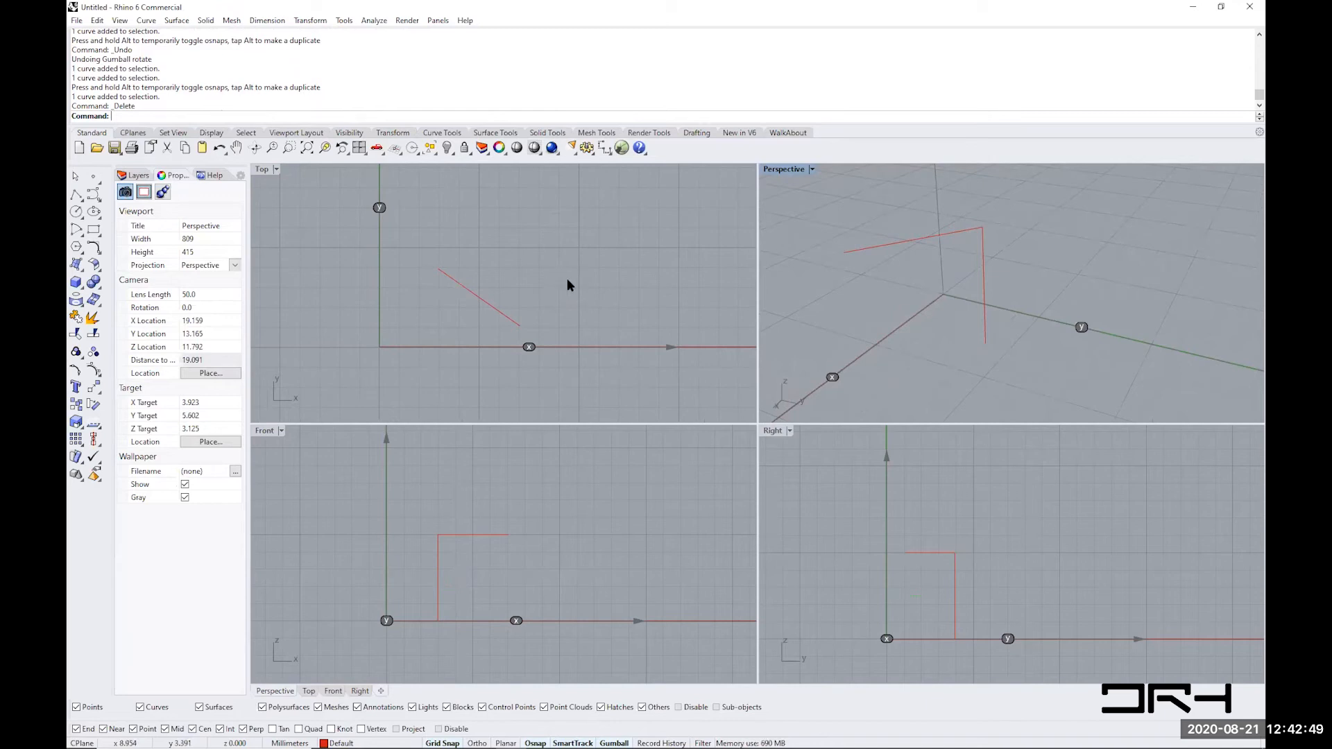
{"action": "left_click_drag", "start_coordinate": [1021, 269], "coordinate": [958, 212]}
{"action": "scroll", "coordinate": [989, 214], "scroll_direction": "up", "scroll_amount": 3}
{"action": "key", "text": "Delete"}
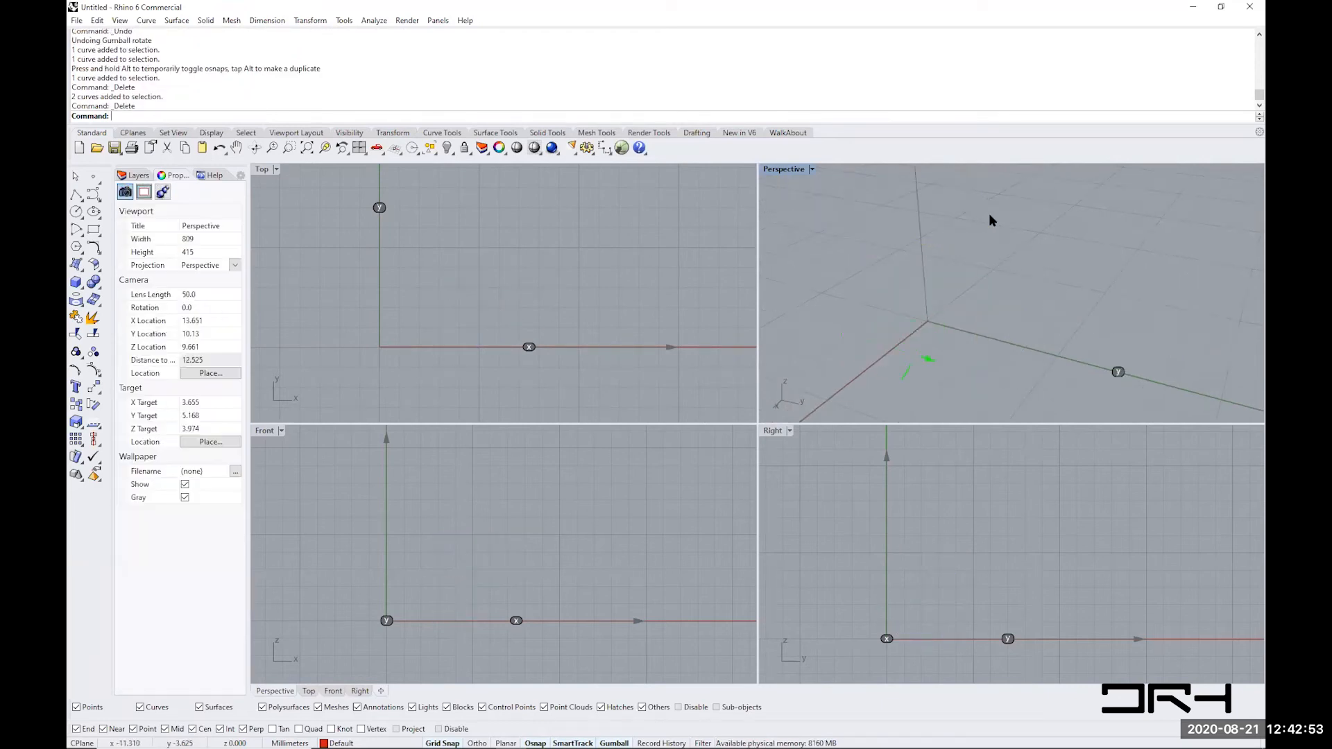
- Create a solid inscribed pyramid with 3 sides, its base centred at about 6,4 and its height about 8 mm
{"action": "type", "text": "Pyramid"}
{"action": "key", "text": "Return"}
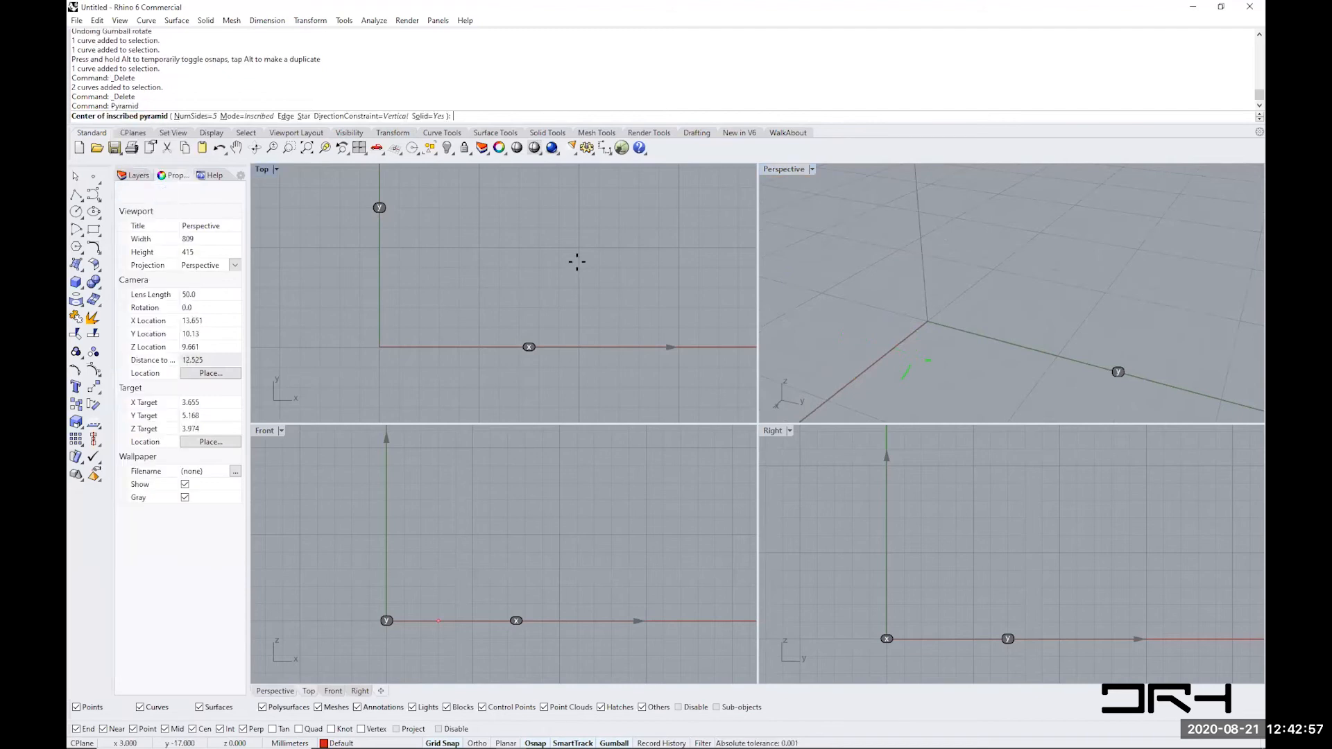
{"action": "left_click", "coordinate": [500, 268]}
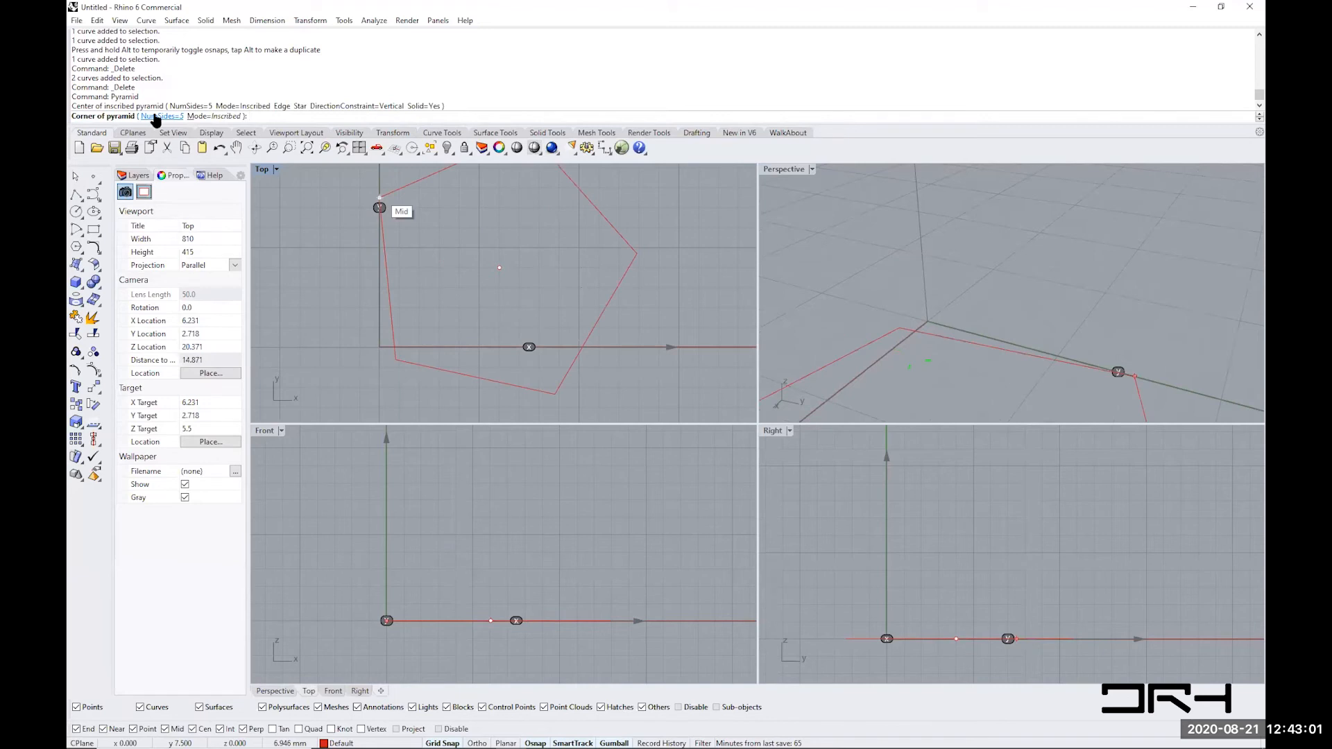
{"action": "left_click", "coordinate": [154, 116]}
{"action": "type", "text": "3"}
{"action": "key", "text": "Return"}
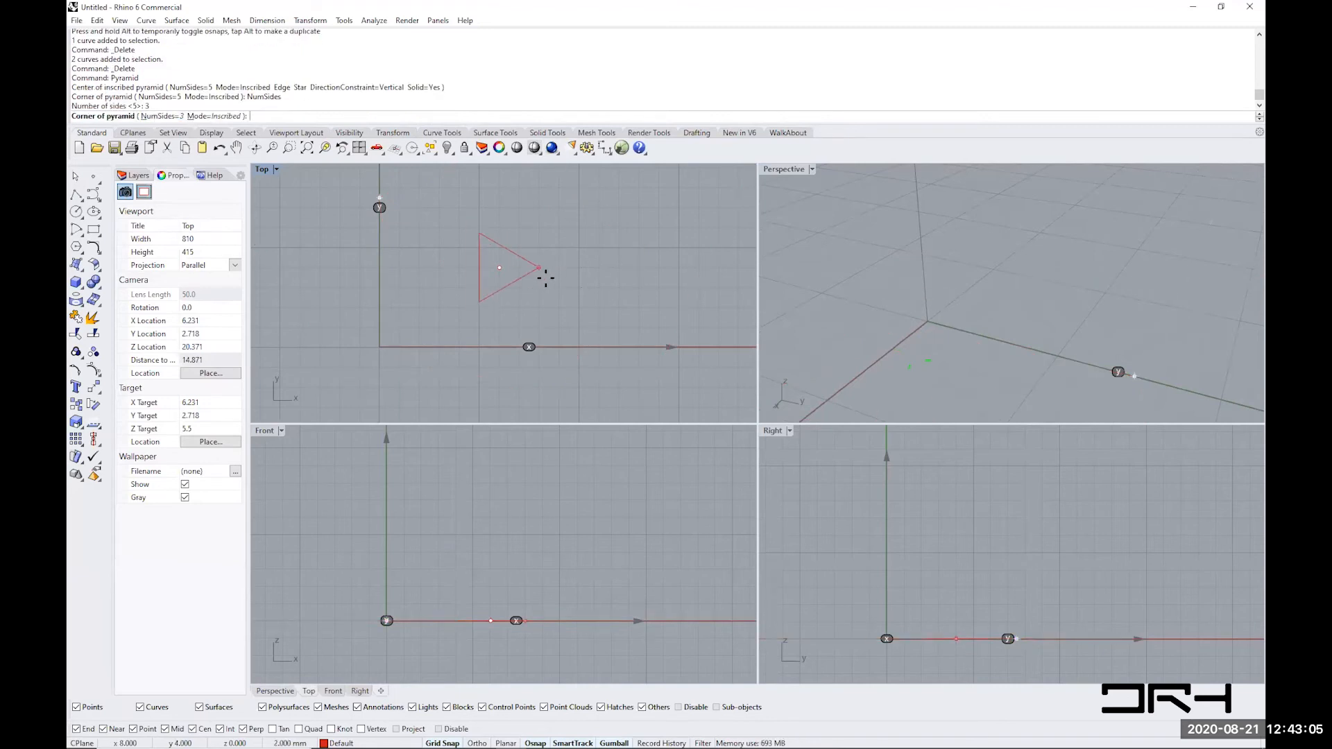
{"action": "left_click", "coordinate": [598, 306]}
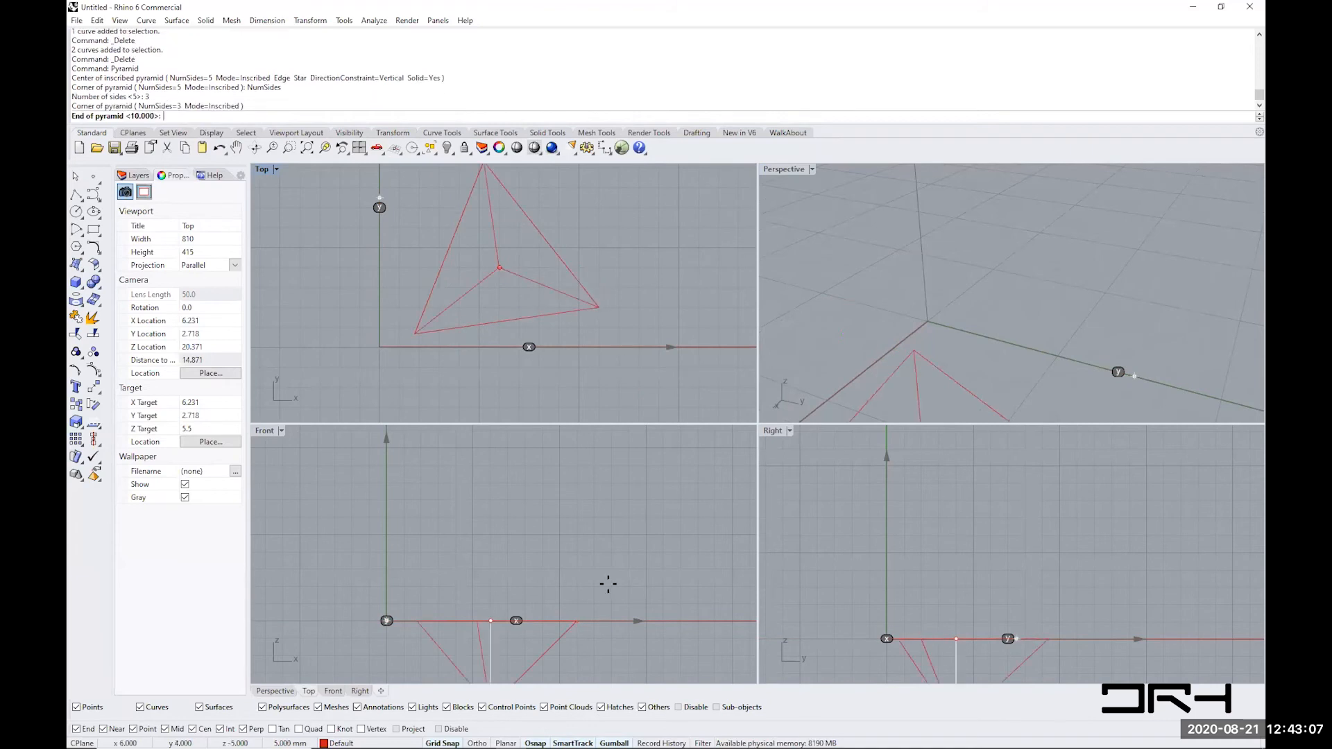
{"action": "left_click", "coordinate": [553, 484]}
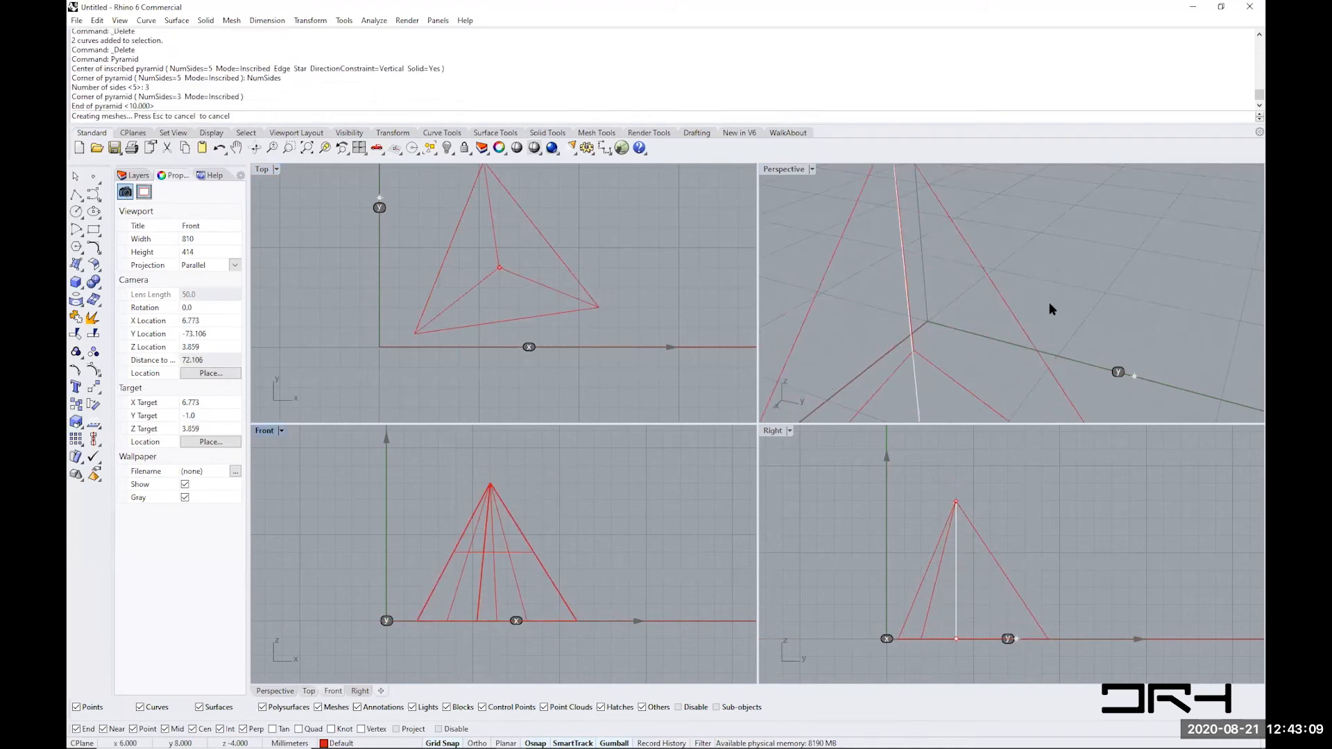
- Maximize the Perspective viewport and explode the pyramid into separate surfaces
{"action": "left_click", "coordinate": [782, 169]}
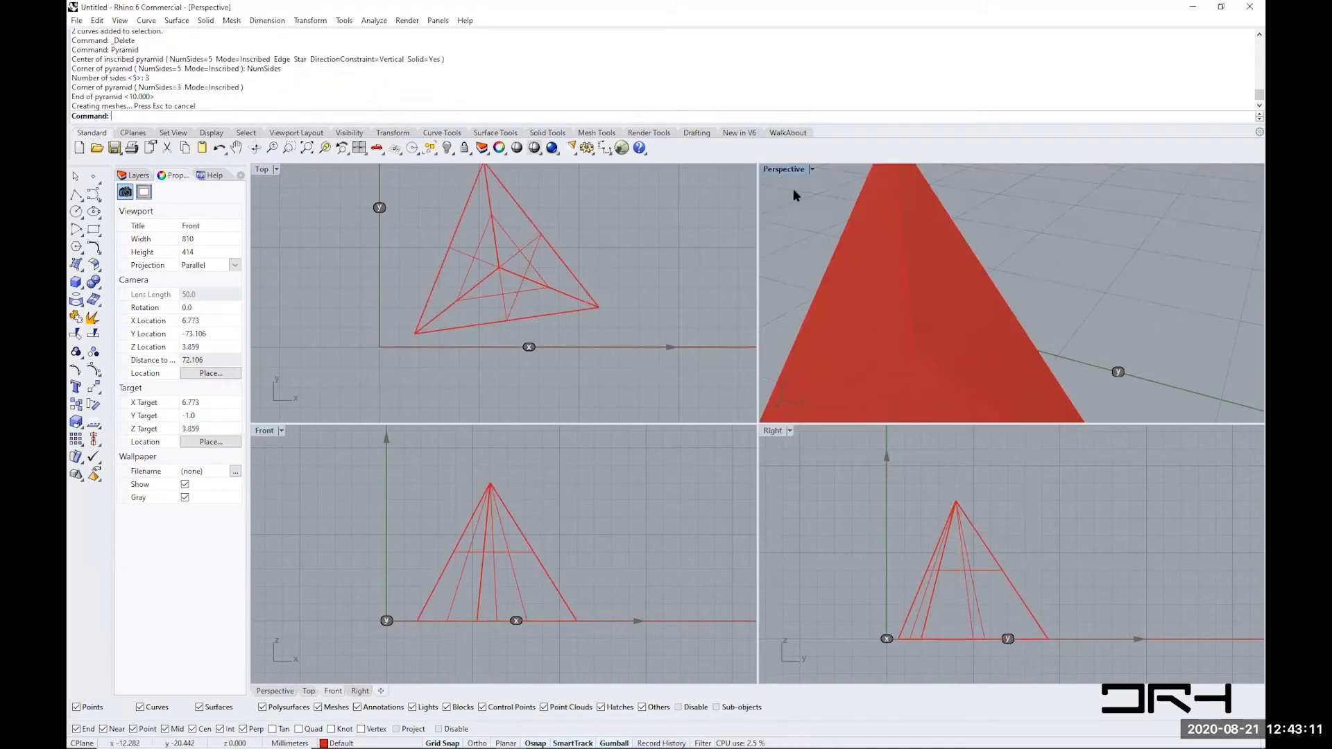
{"action": "double_click", "coordinate": [788, 170]}
{"action": "scroll", "coordinate": [797, 396], "scroll_direction": "down", "scroll_amount": 3}
{"action": "right_click_drag", "start_coordinate": [797, 396], "coordinate": [843, 395]}
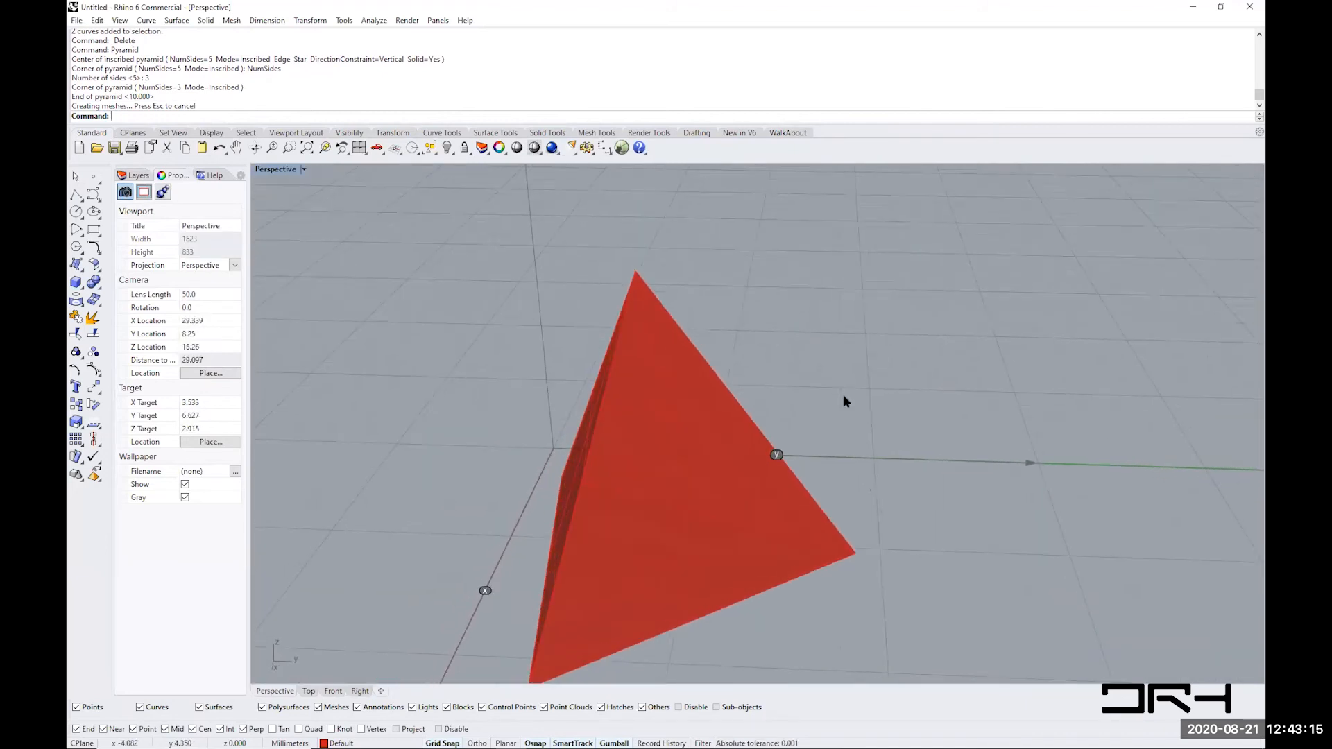
{"action": "right_click_drag", "start_coordinate": [822, 477], "coordinate": [728, 455], "text": "shift"}
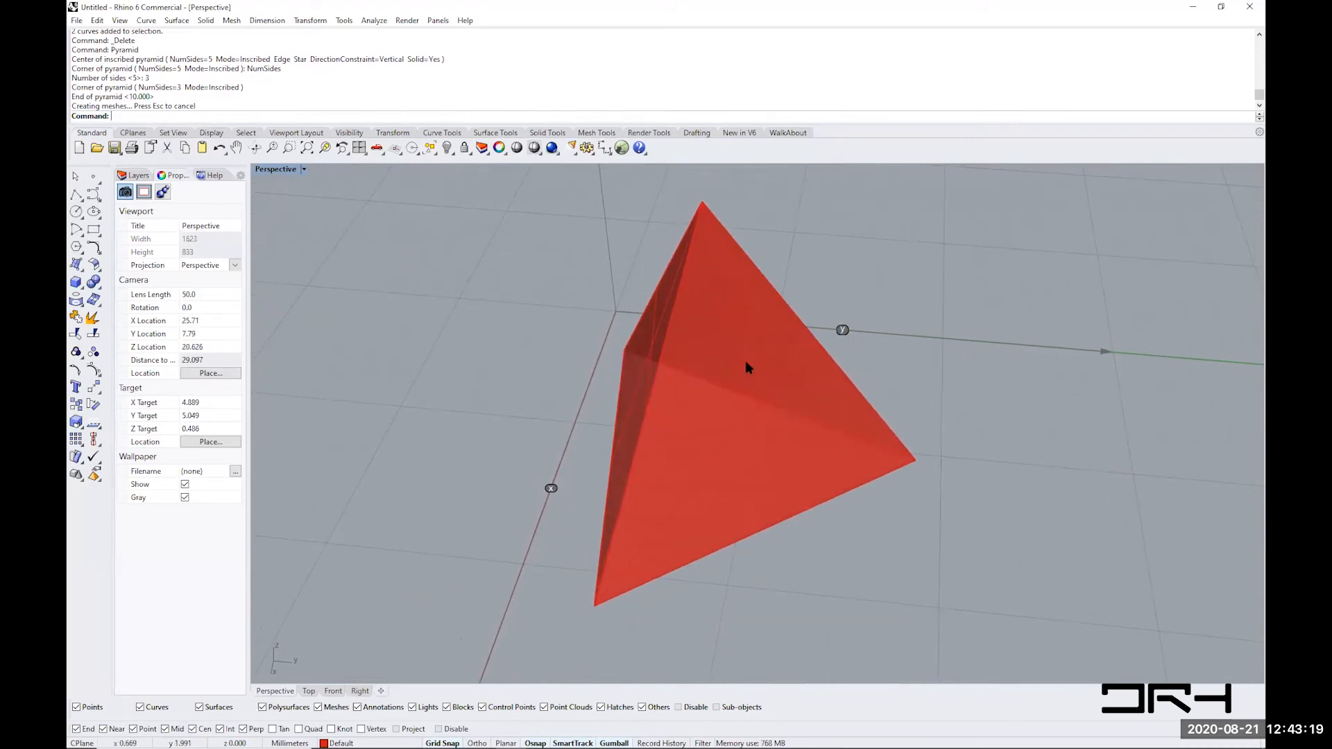
{"action": "left_click", "coordinate": [741, 536]}
{"action": "type", "text": "Explode"}
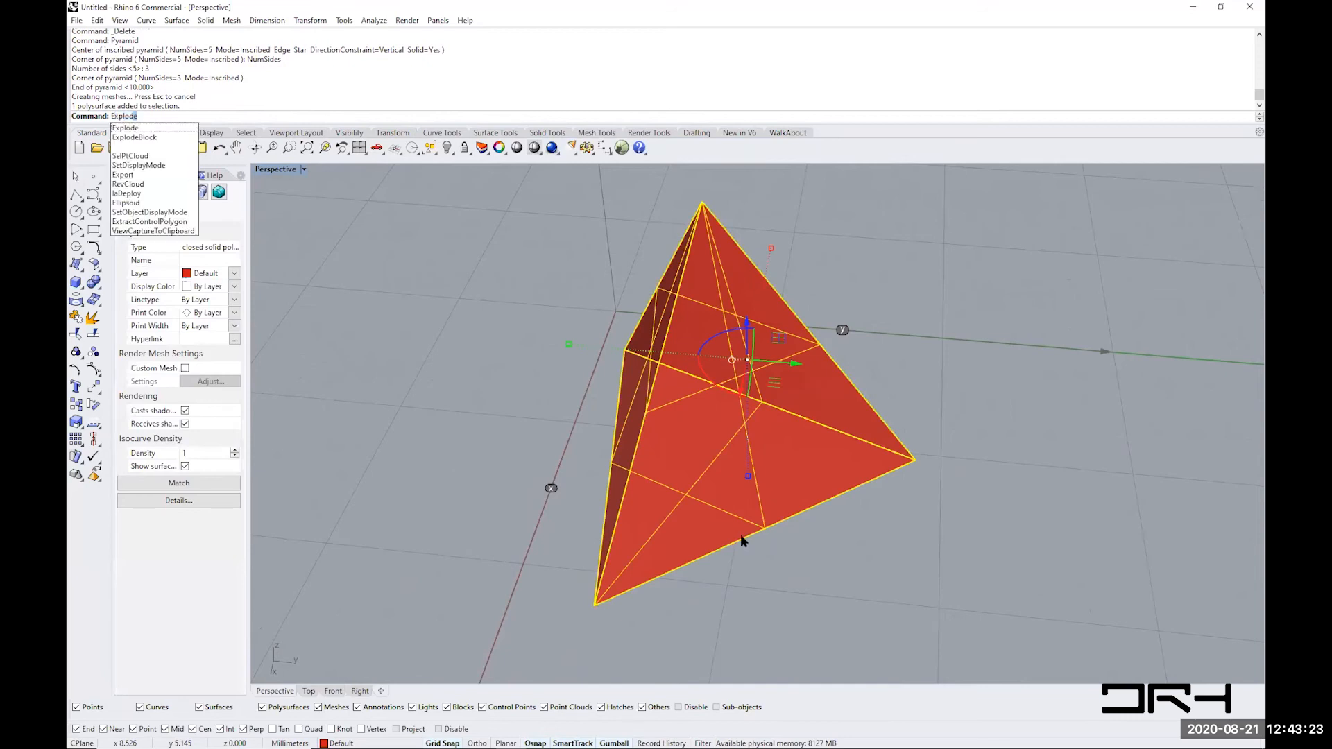
{"action": "key", "text": "Return"}
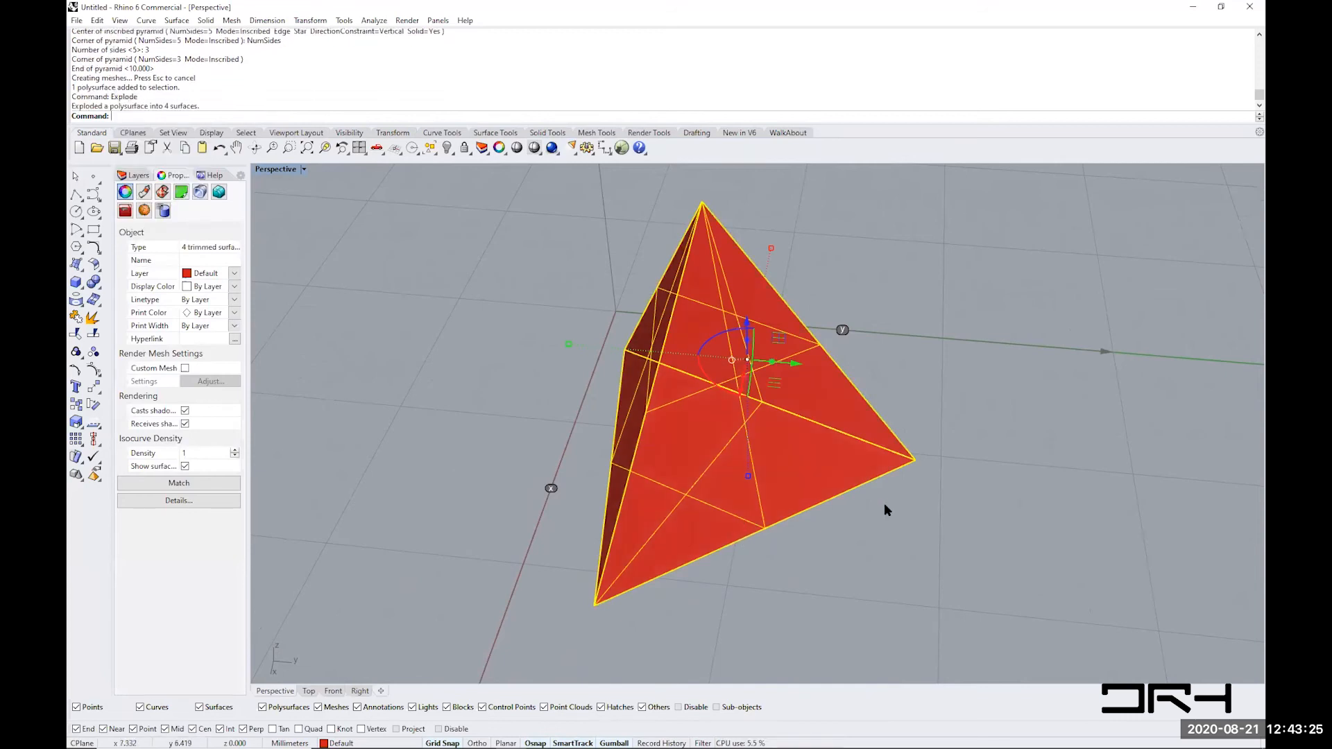
- Set the display color of the pyramid's front face to Green
{"action": "left_click", "coordinate": [855, 576]}
{"action": "right_click_drag", "start_coordinate": [839, 523], "coordinate": [722, 482]}
{"action": "left_click", "coordinate": [722, 481]}
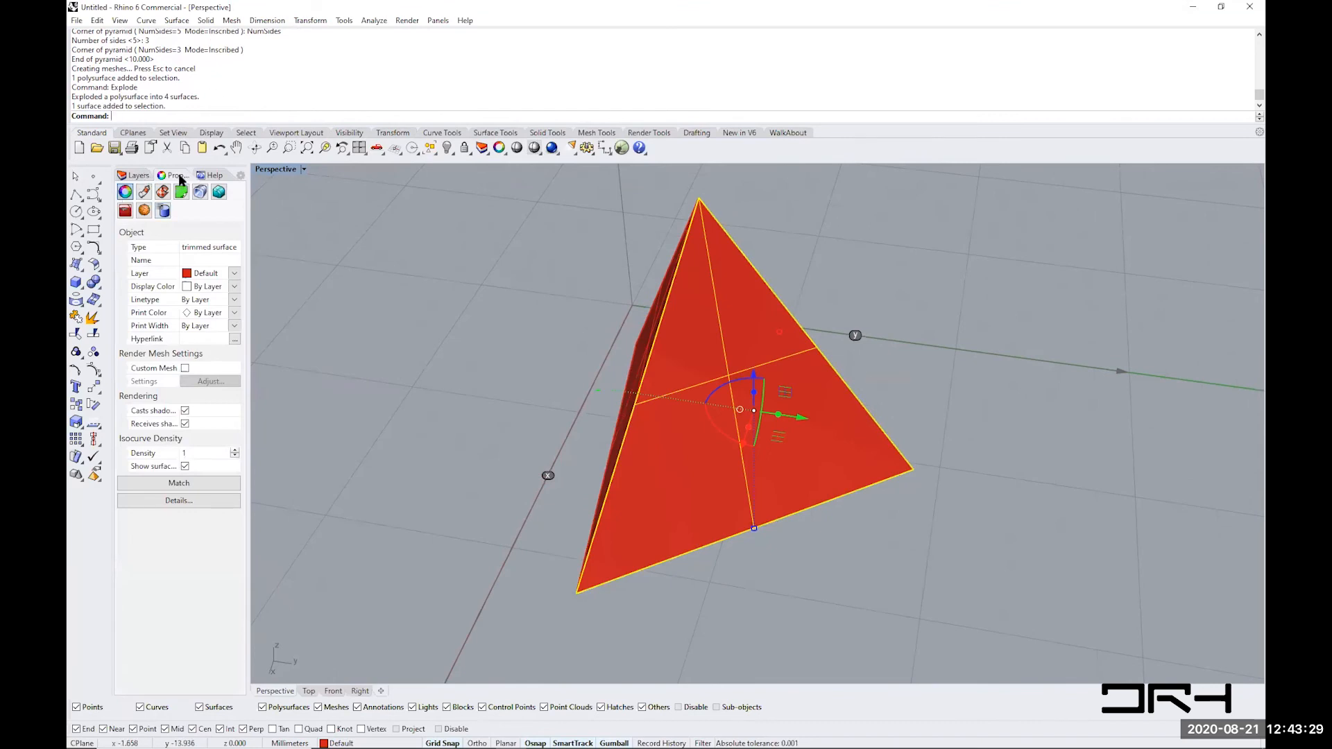
{"action": "left_click", "coordinate": [236, 286]}
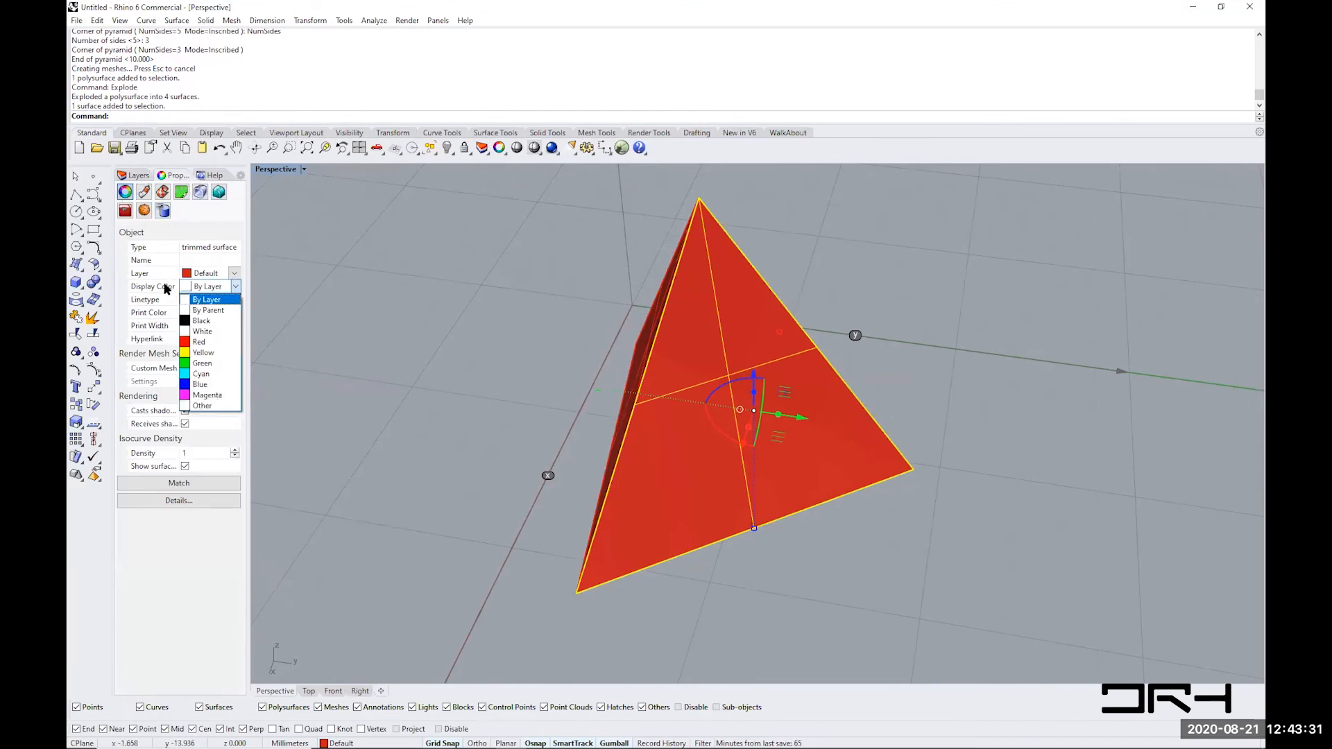
{"action": "left_click", "coordinate": [202, 363]}
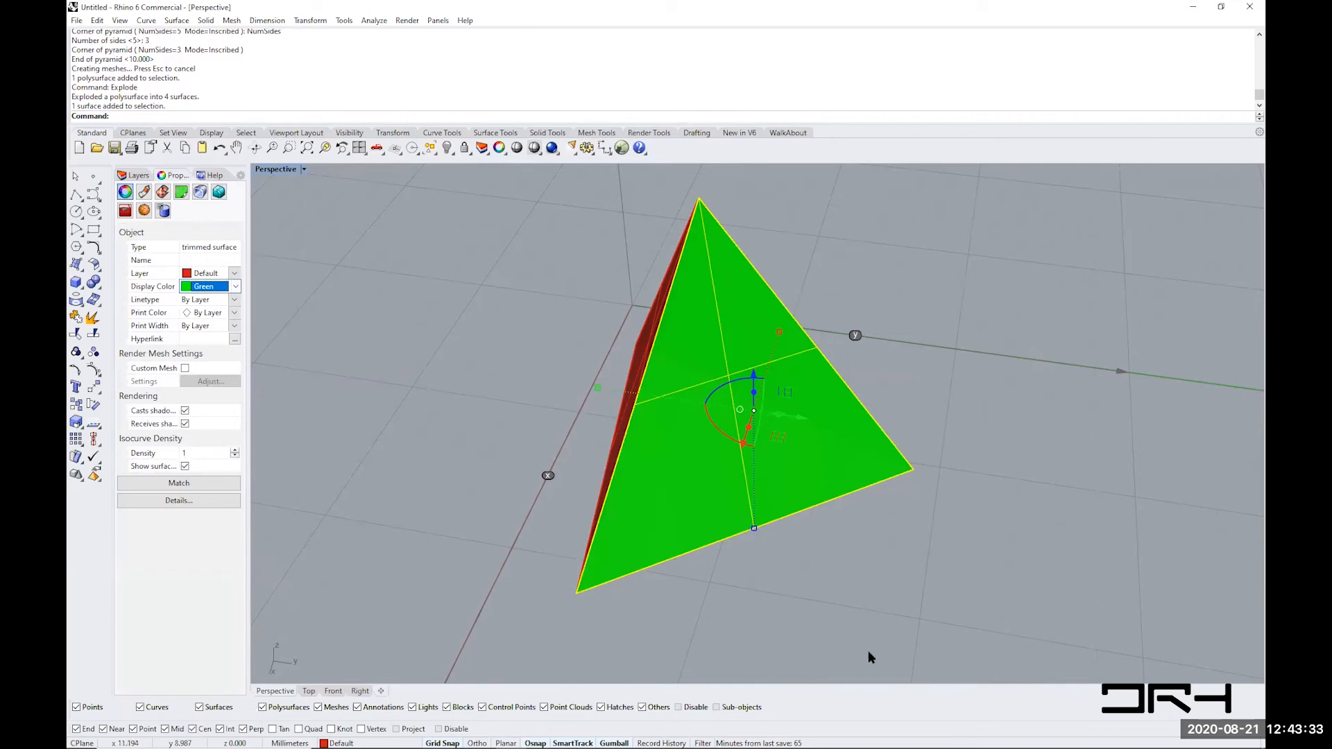
{"action": "left_click", "coordinate": [772, 621]}
{"action": "right_click_drag", "start_coordinate": [773, 621], "coordinate": [798, 609]}
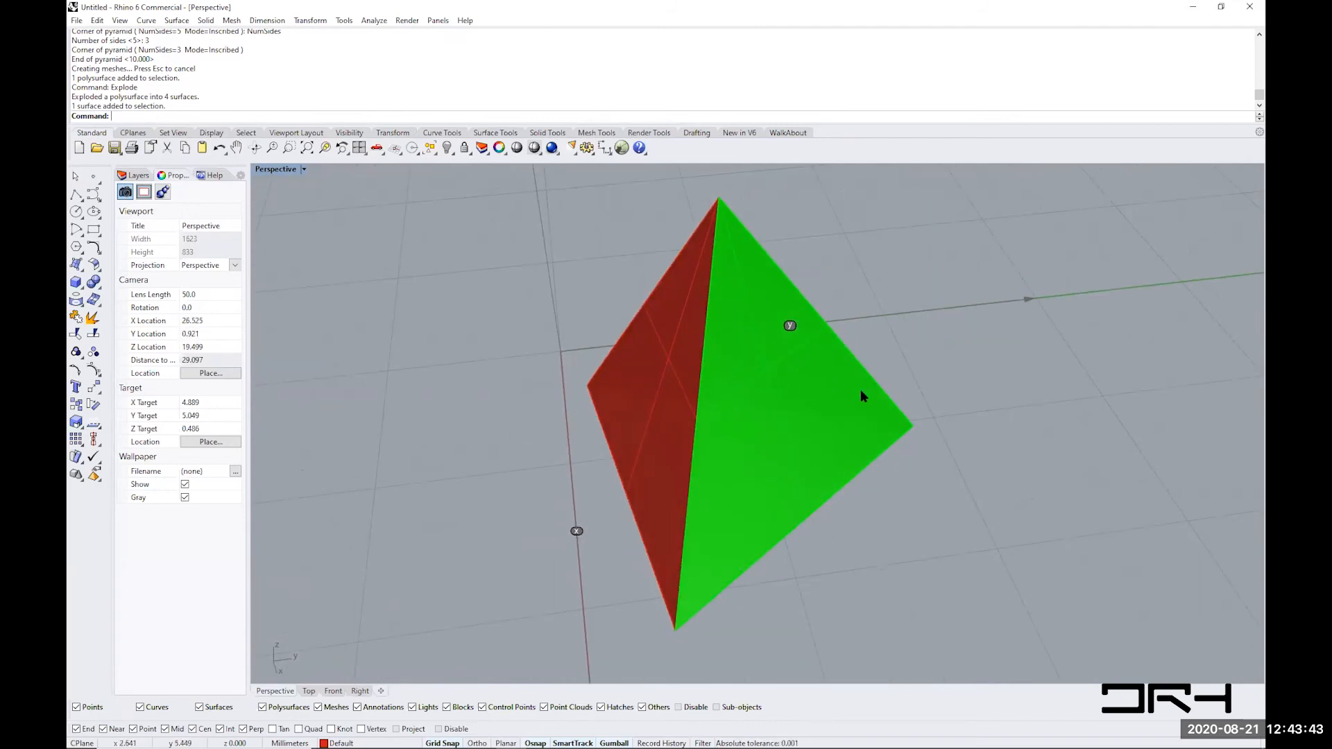
- Orient the construction plane to the green face, with its origin at the lower front corner and the X axis along the base edge
{"action": "right_click_drag", "start_coordinate": [878, 555], "coordinate": [851, 547]}
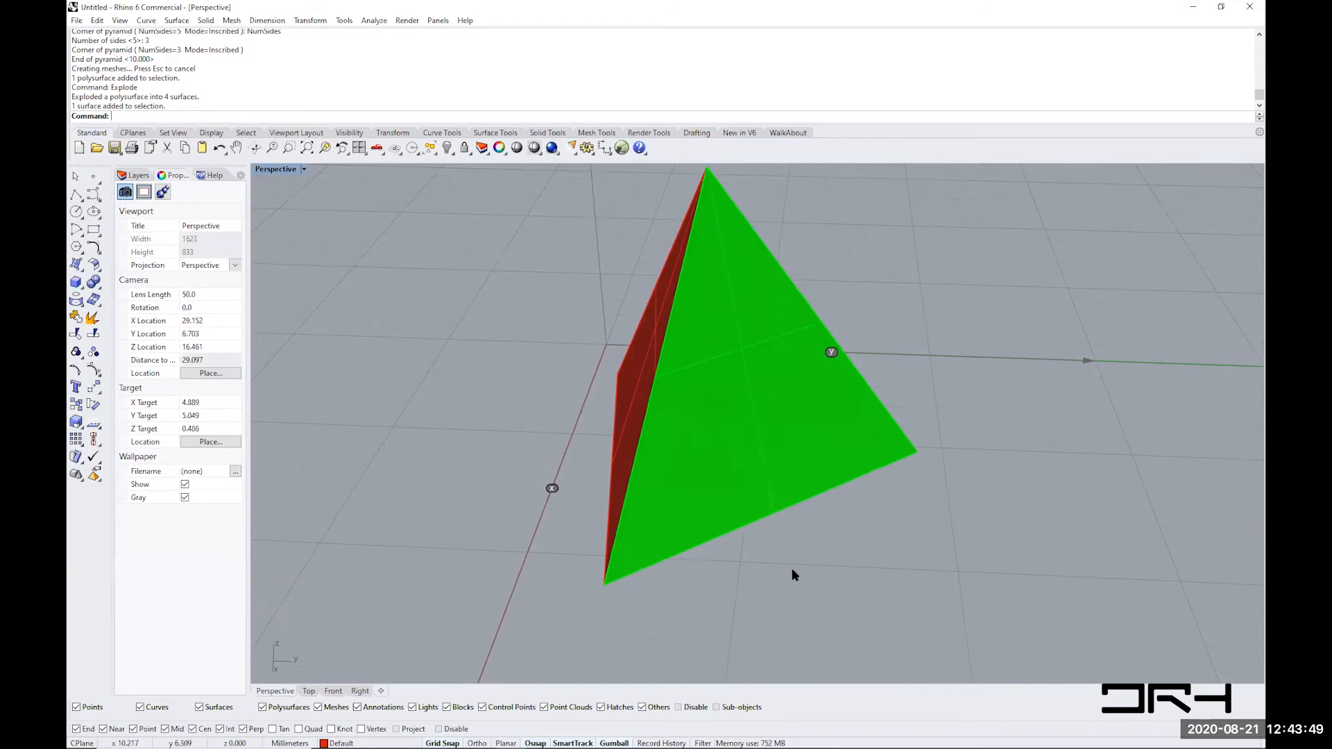
{"action": "mouse_move", "coordinate": [784, 581]}
{"action": "right_mouse_down", "text": "shift"}
{"action": "mouse_move", "coordinate": [765, 601]}
{"action": "mouse_move", "coordinate": [791, 599]}
{"action": "right_mouse_up", "text": "shift"}
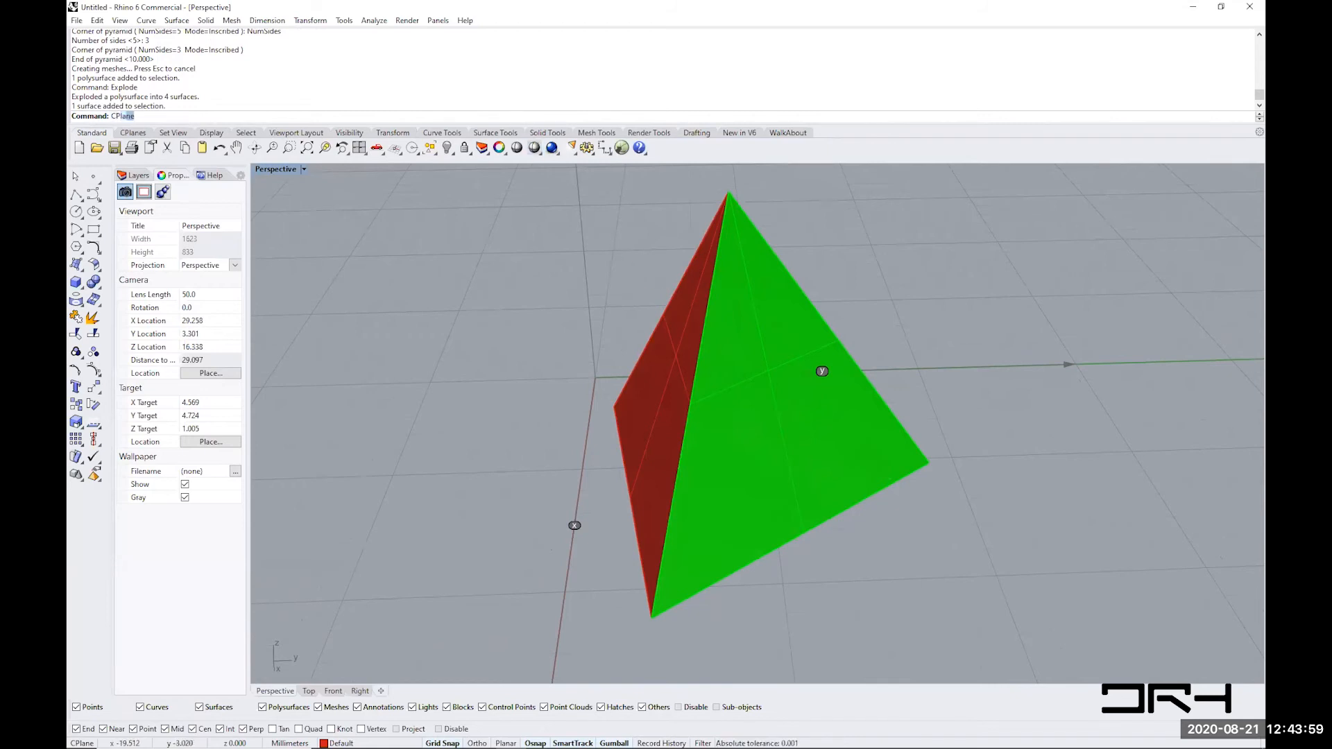
{"action": "type", "text": "ane"}
{"action": "key", "text": "Return"}
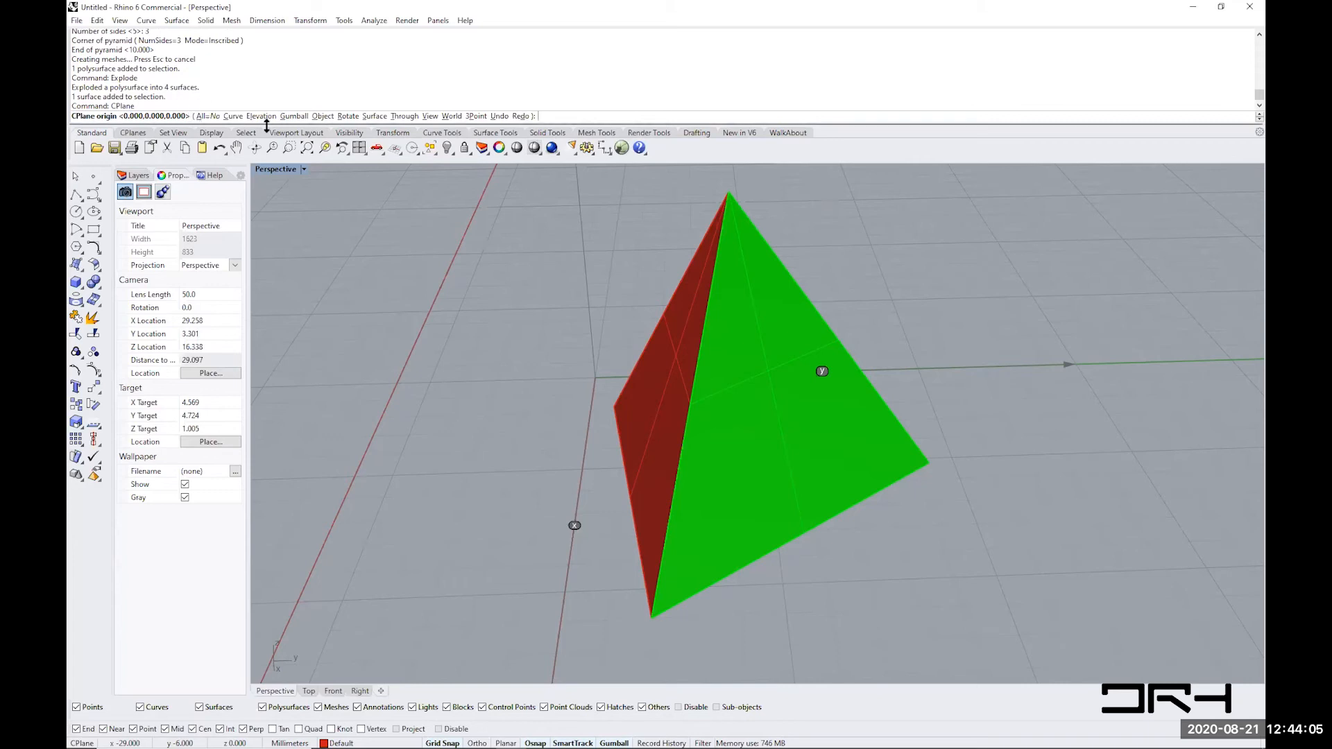
{"action": "left_click", "coordinate": [369, 117]}
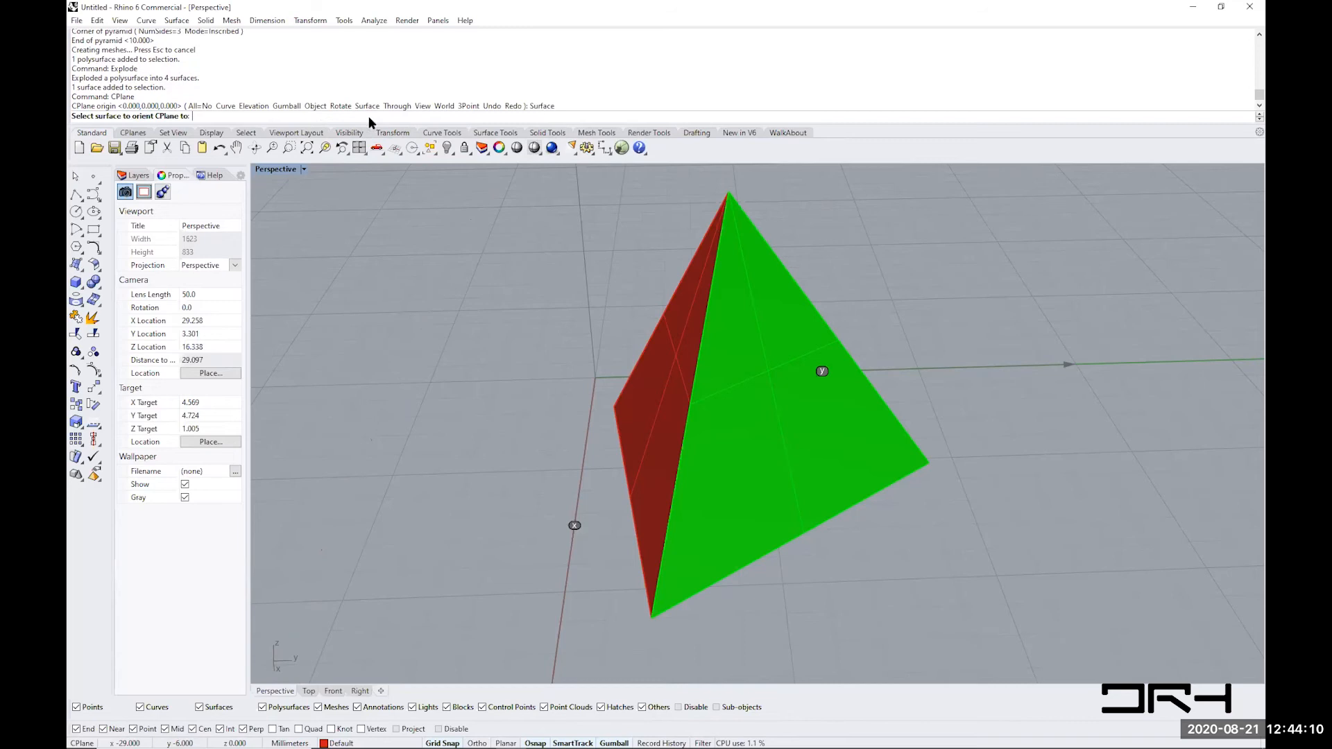
{"action": "left_click", "coordinate": [776, 409]}
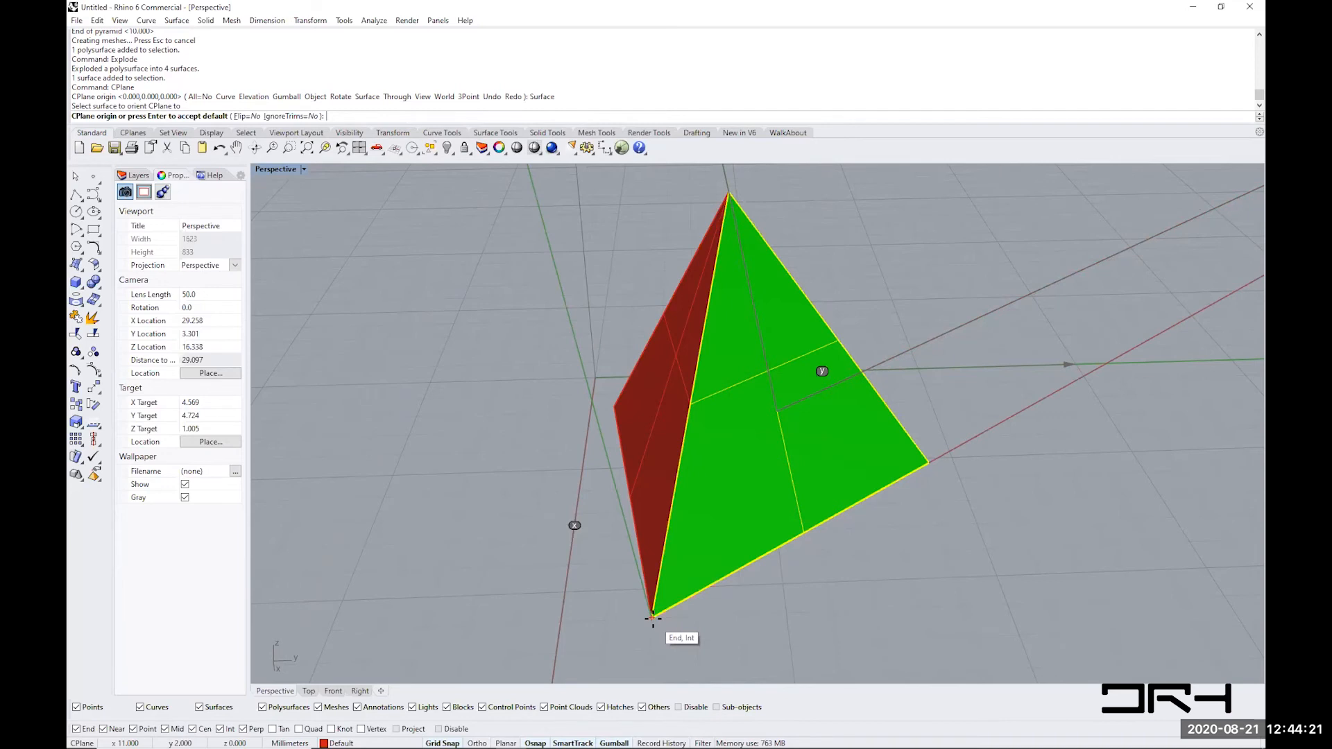
{"action": "left_click", "coordinate": [652, 617]}
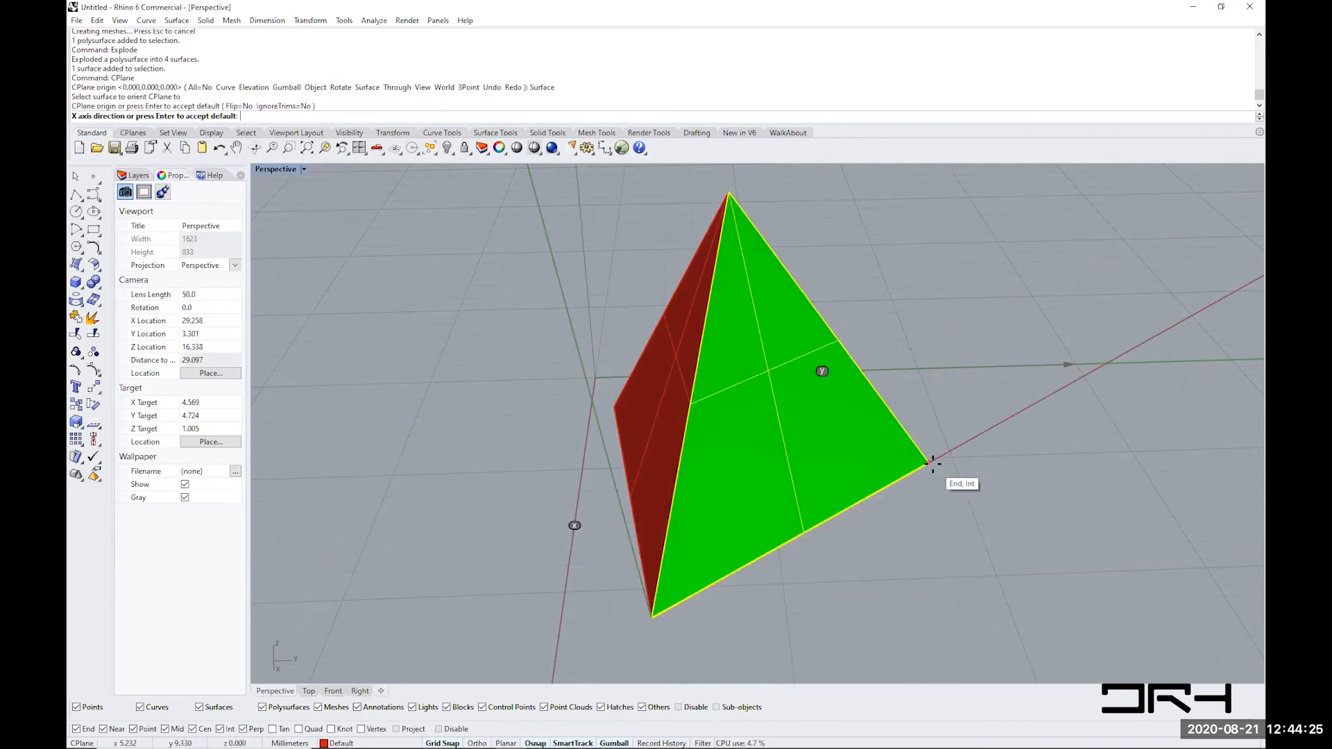
{"action": "left_click", "coordinate": [929, 462]}
- Draw a small circle on the construction plane near the middle of the green face
{"action": "mouse_move", "coordinate": [829, 575]}
{"action": "right_mouse_down"}
{"action": "mouse_move", "coordinate": [800, 506]}
{"action": "mouse_move", "coordinate": [932, 499]}
{"action": "mouse_move", "coordinate": [856, 556]}
{"action": "mouse_move", "coordinate": [897, 534]}
{"action": "mouse_move", "coordinate": [826, 552]}
{"action": "mouse_move", "coordinate": [797, 532]}
{"action": "mouse_move", "coordinate": [841, 539]}
{"action": "mouse_move", "coordinate": [827, 551]}
{"action": "right_mouse_up"}
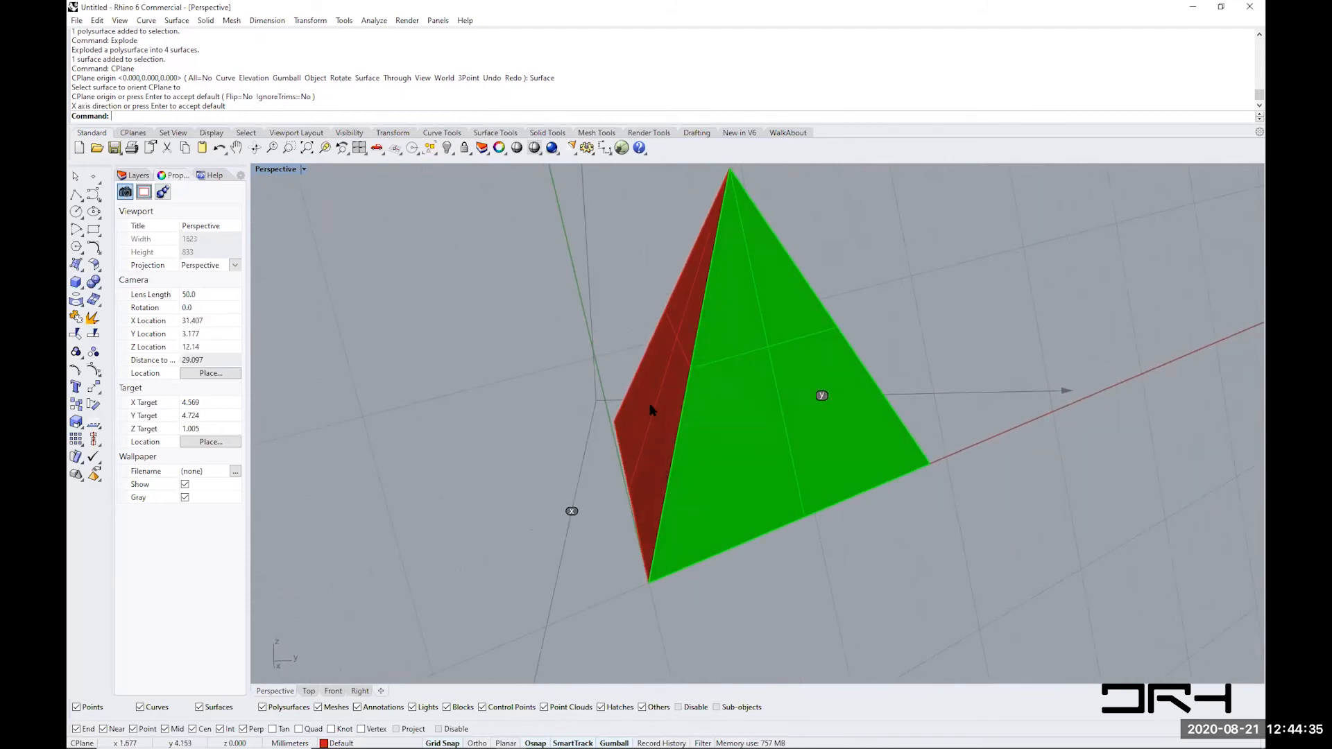
{"action": "right_click_drag", "start_coordinate": [838, 583], "coordinate": [877, 585]}
{"action": "scroll", "coordinate": [847, 573], "scroll_direction": "down", "scroll_amount": 3}
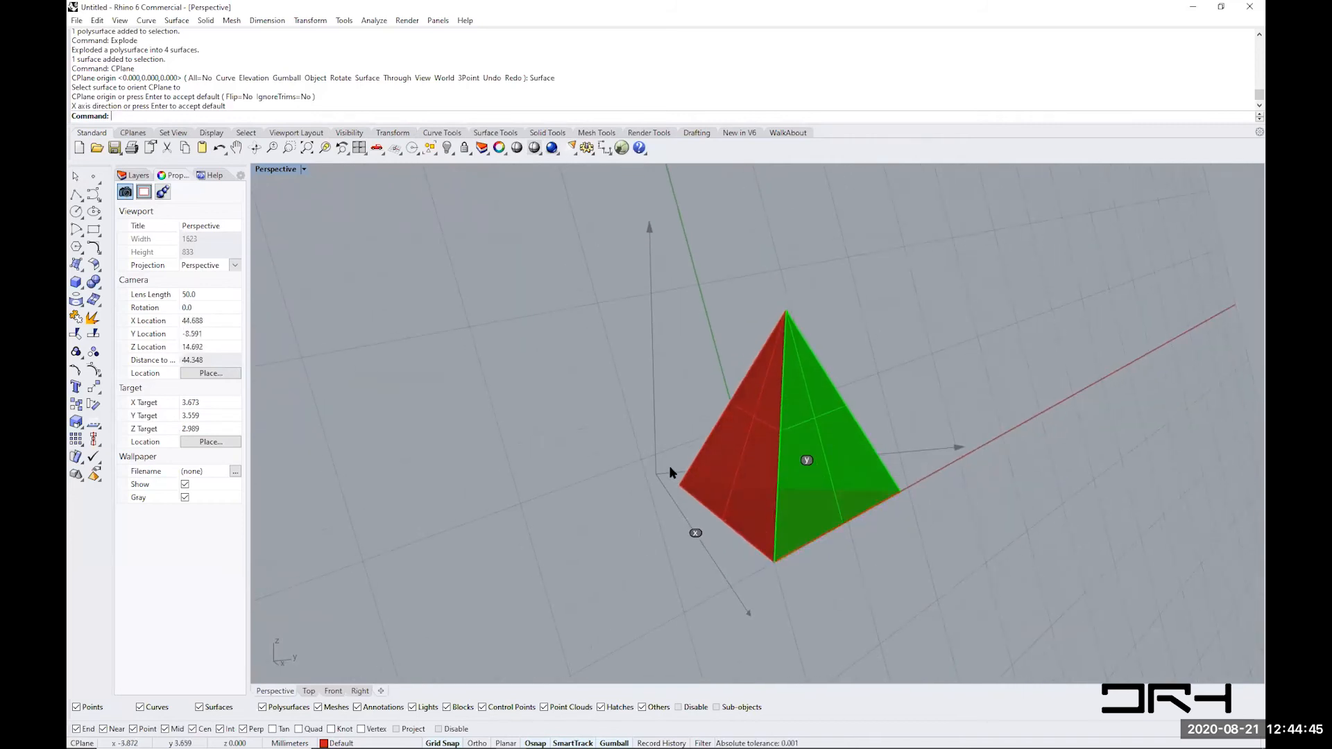
{"action": "right_click_drag", "start_coordinate": [895, 564], "coordinate": [860, 595]}
{"action": "type", "text": "Circle"}
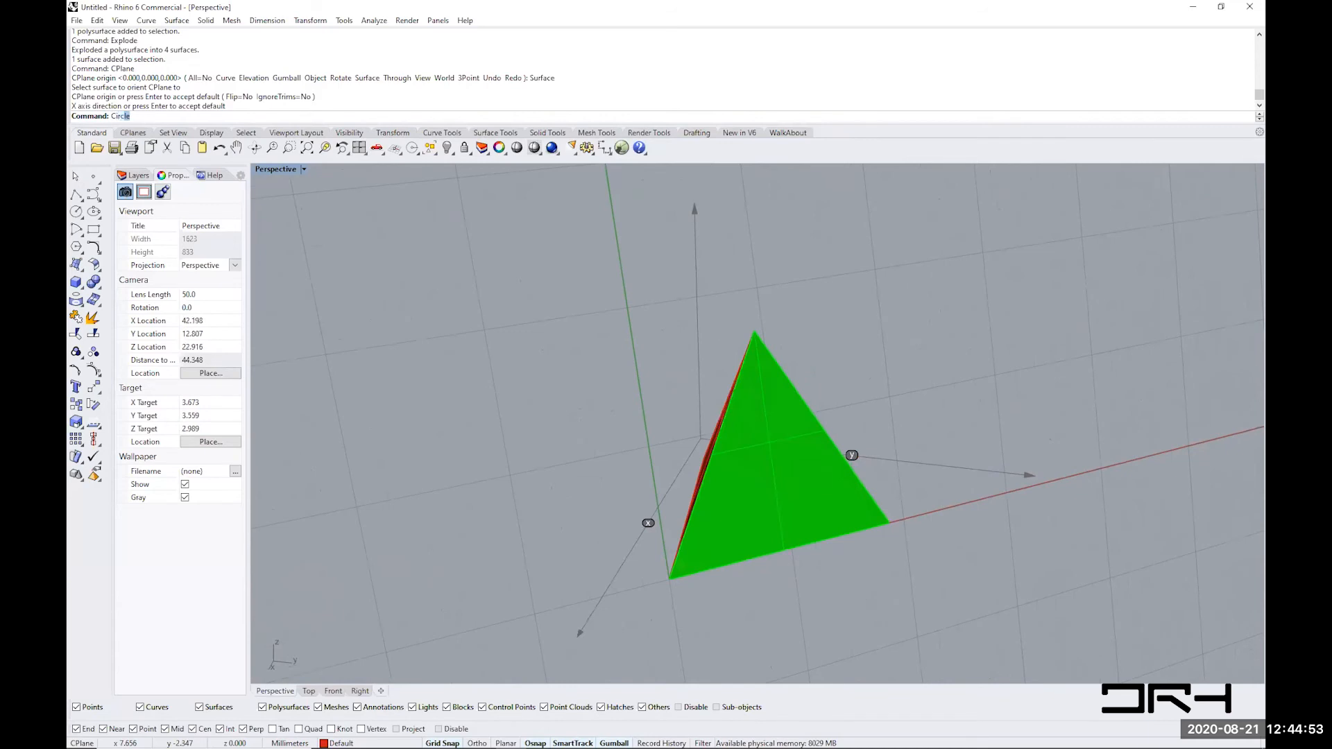
{"action": "key", "text": "Return"}
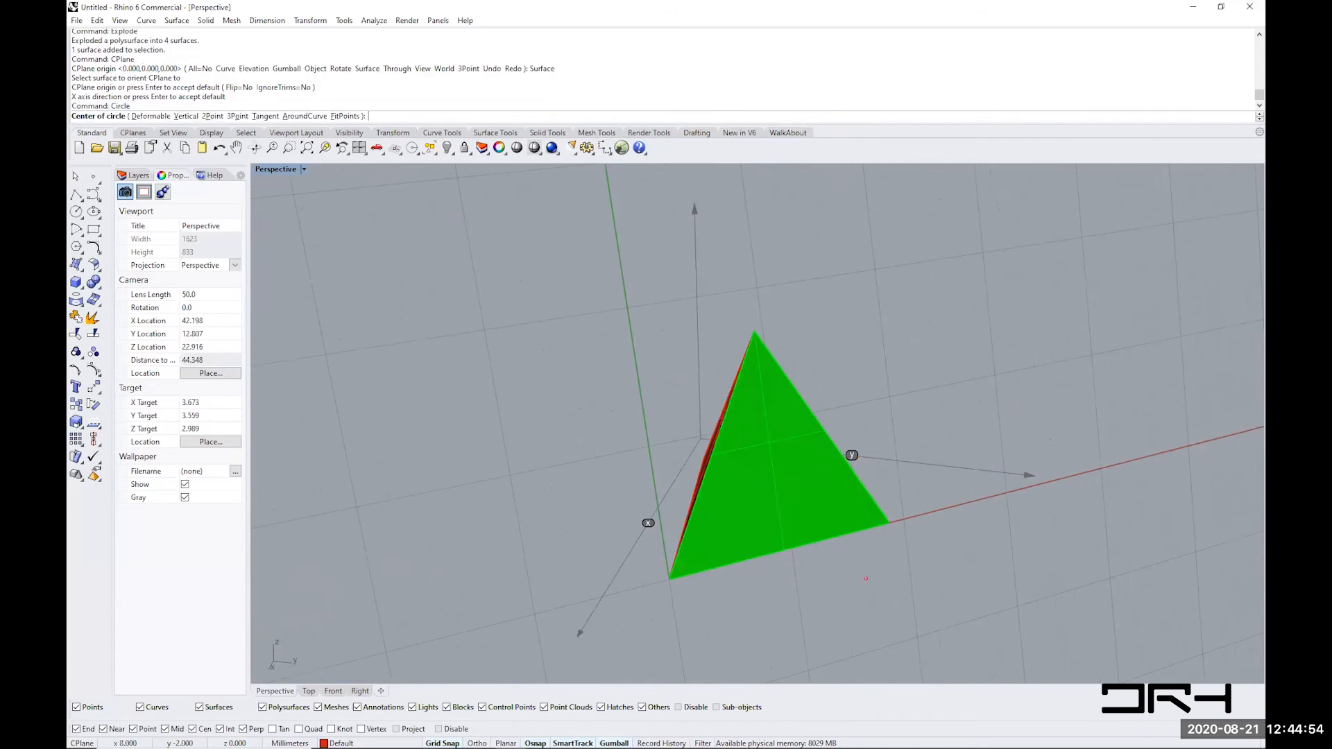
{"action": "left_click", "coordinate": [773, 463]}
{"action": "left_click", "coordinate": [797, 478]}
{"action": "right_click_drag", "start_coordinate": [799, 559], "coordinate": [801, 444]}
{"action": "scroll", "coordinate": [801, 444], "scroll_direction": "up", "scroll_amount": 3}
{"action": "scroll", "coordinate": [801, 444], "scroll_direction": "down", "scroll_amount": 3}
{"action": "scroll", "coordinate": [800, 444], "scroll_direction": "up", "scroll_amount": 1}
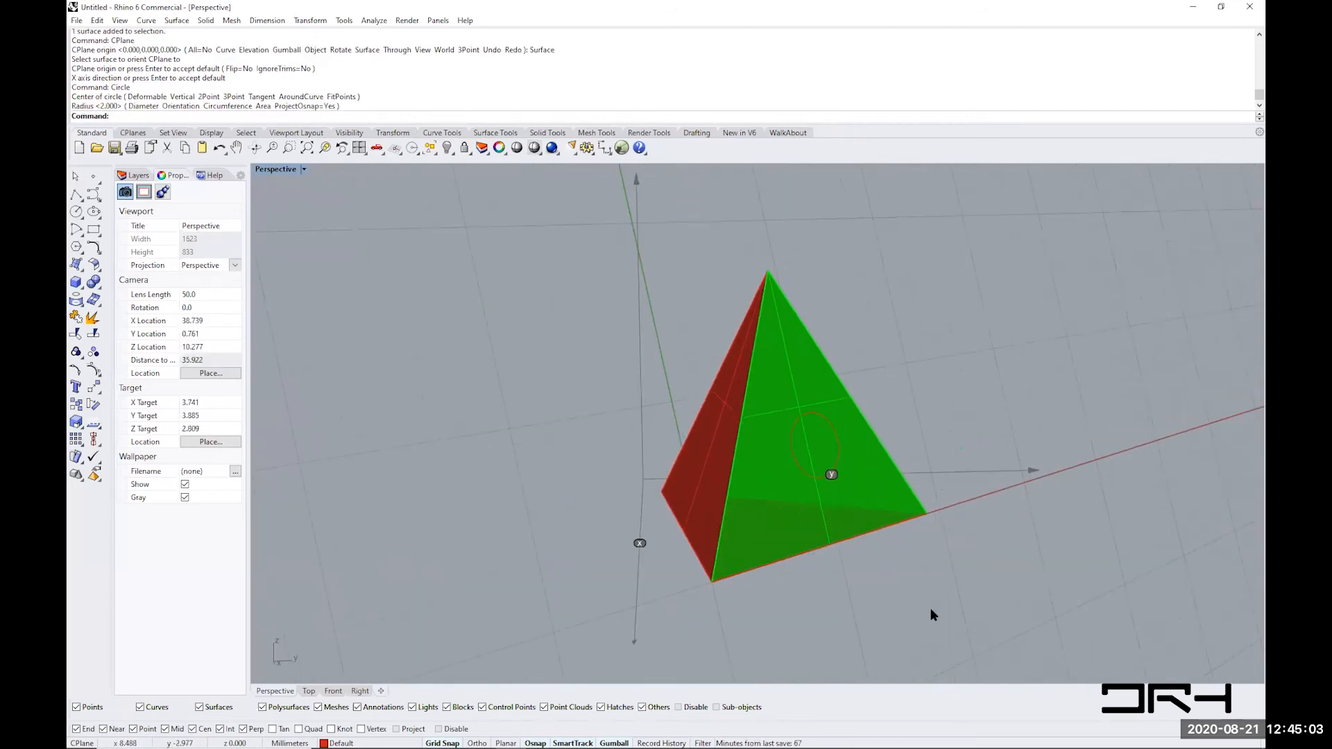
{"action": "right_click_drag", "start_coordinate": [761, 451], "coordinate": [754, 487]}
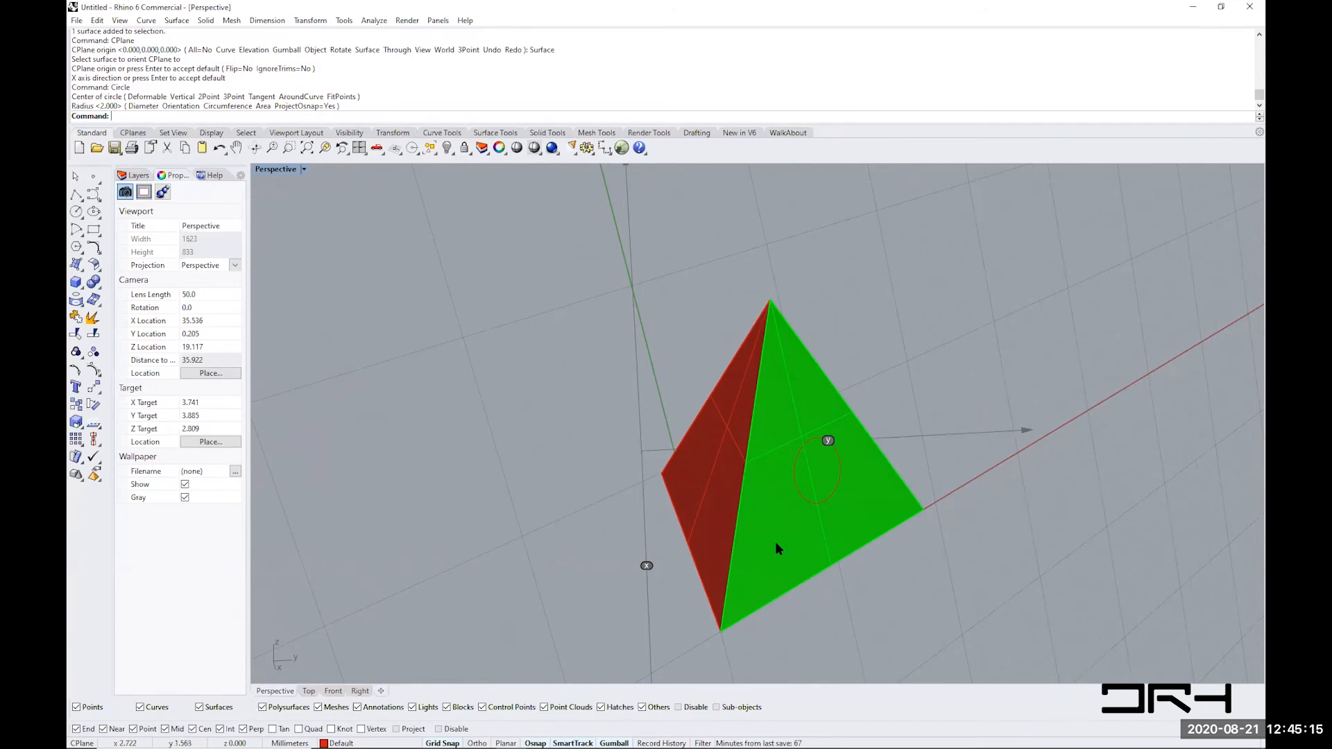
- Widen the docked side panel and add the Named CPlanes panel to it
{"action": "left_click_drag", "start_coordinate": [246, 313], "coordinate": [341, 306]}
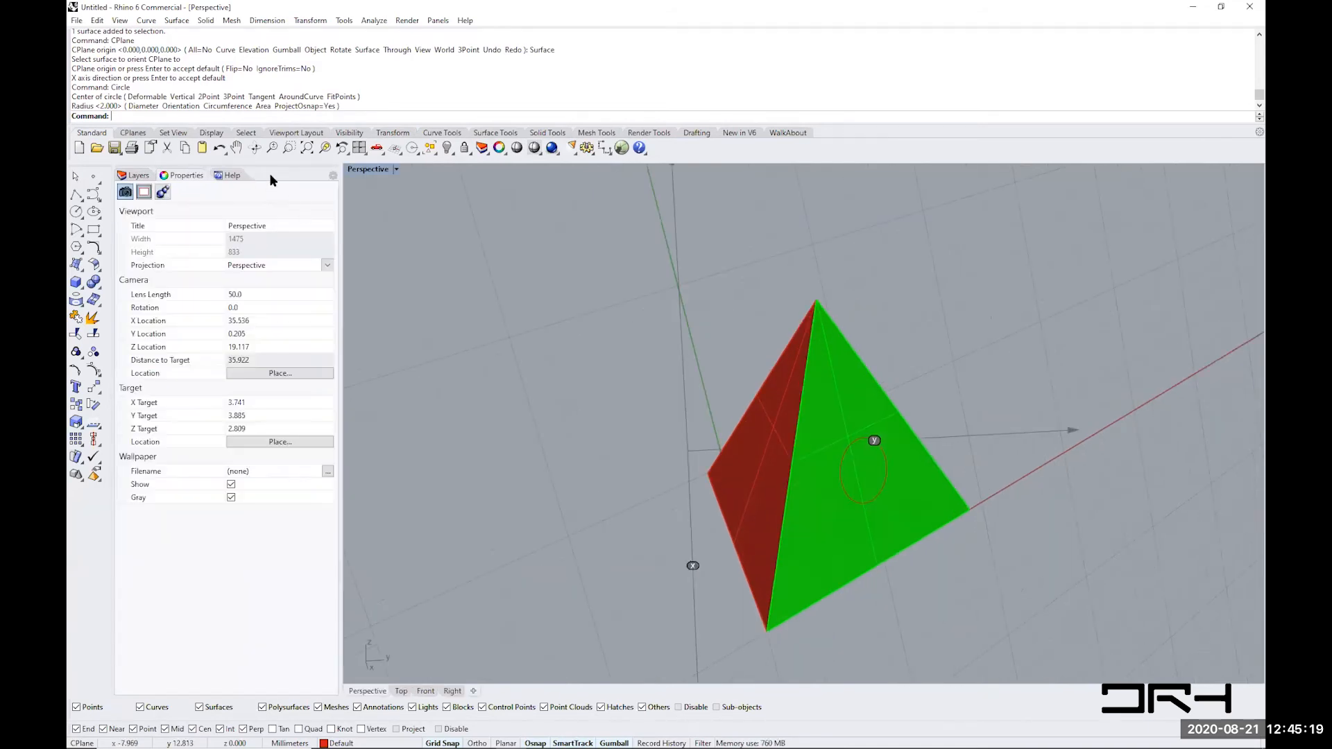
{"action": "right_click_drag", "start_coordinate": [1007, 544], "coordinate": [962, 558]}
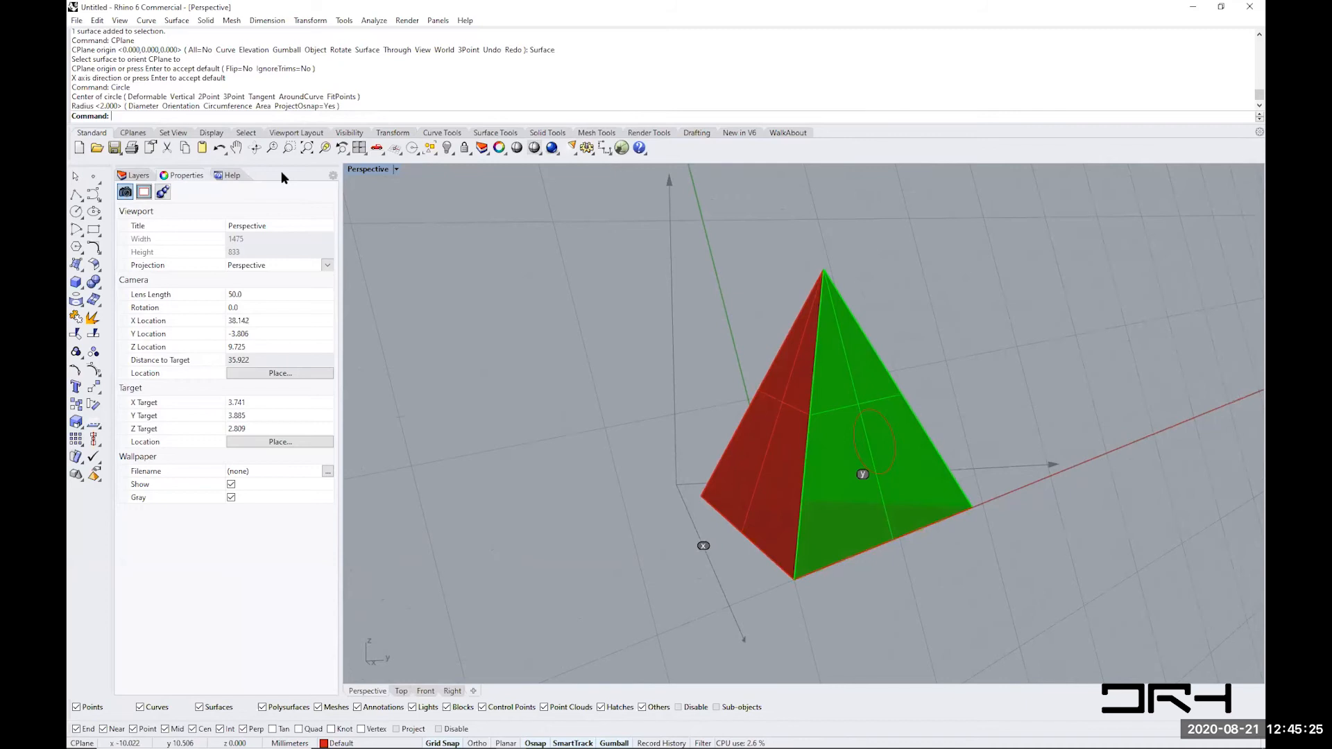
{"action": "left_click", "coordinate": [333, 176]}
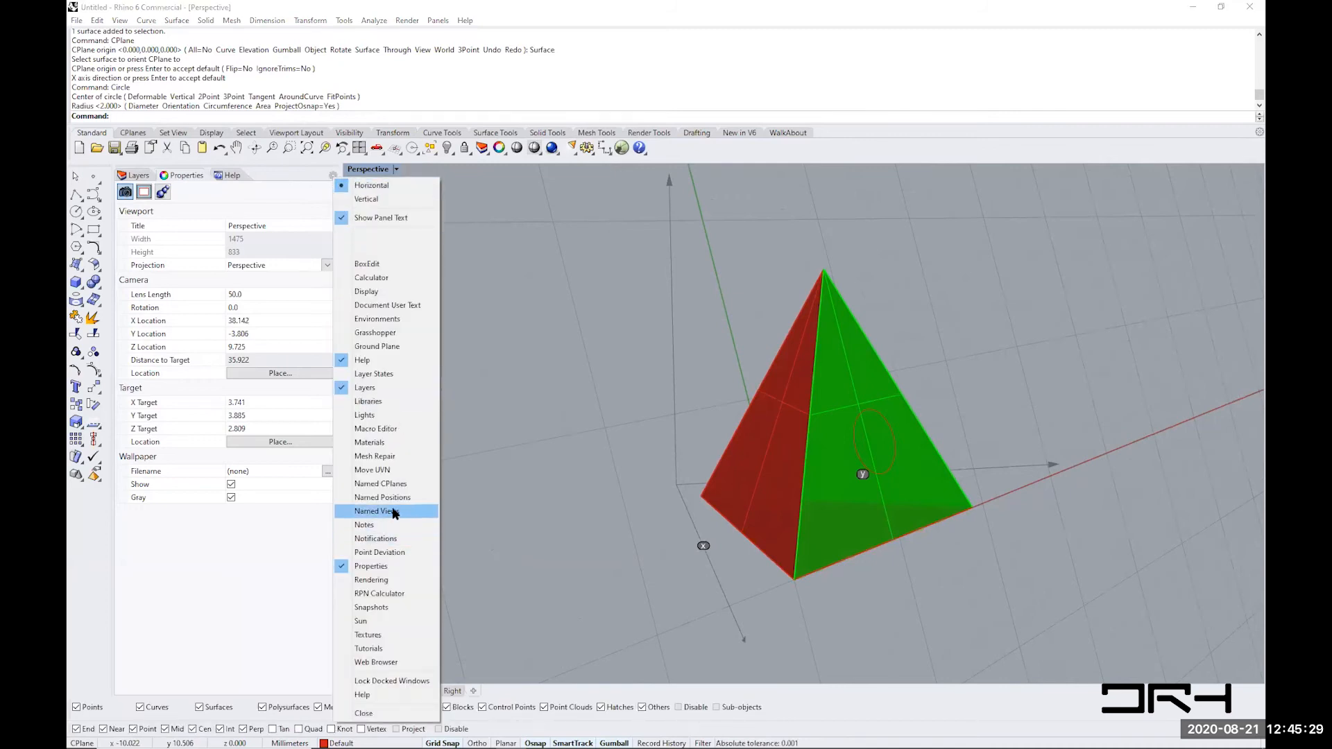
{"action": "left_click", "coordinate": [385, 483]}
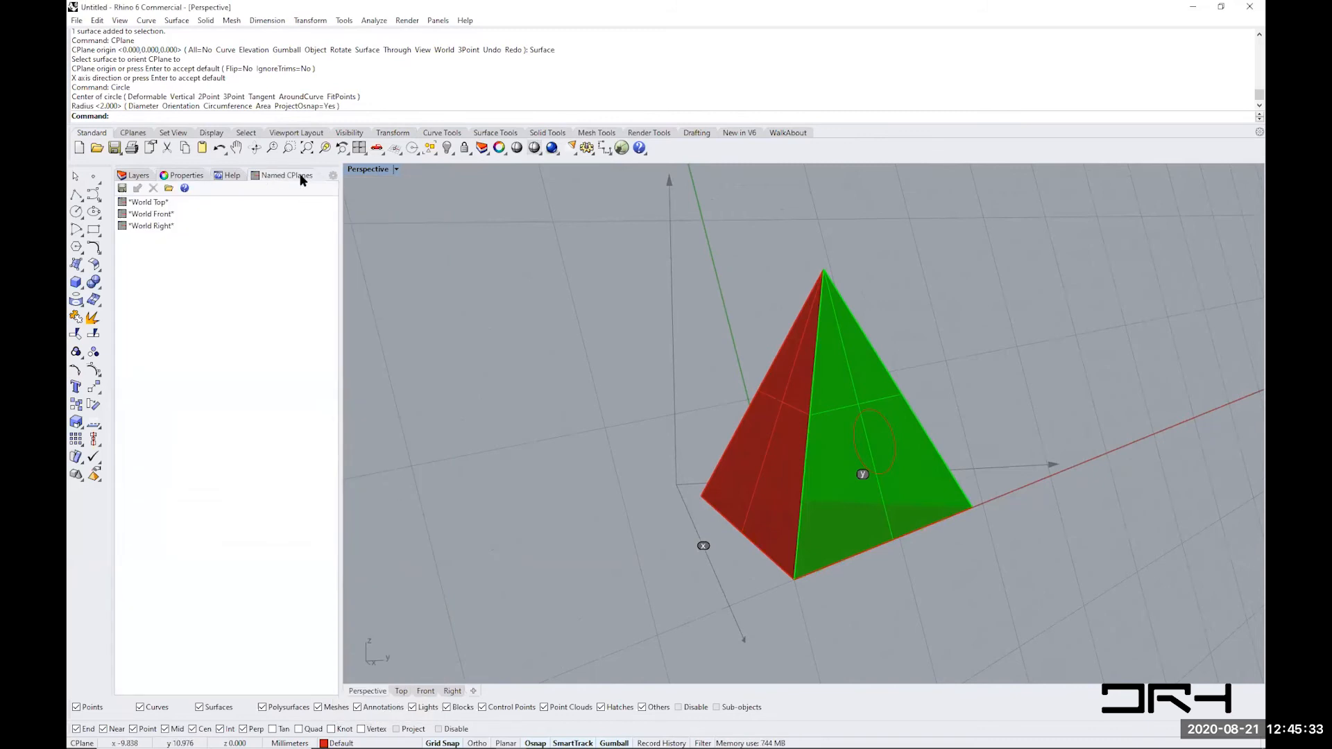
- Preview the World Top, World Front and World Right named construction planes, and restore World Top in the Perspective viewport
{"action": "left_click", "coordinate": [146, 205]}
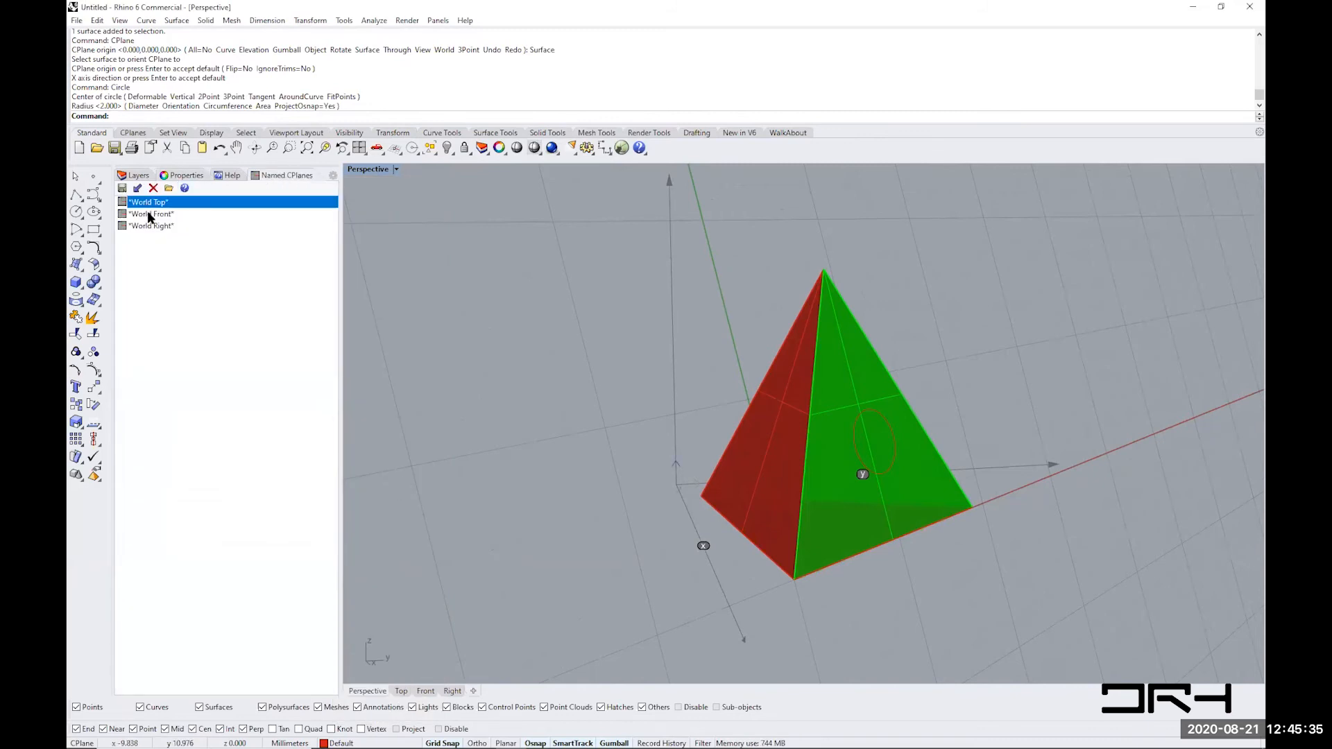
{"action": "left_click", "coordinate": [152, 216]}
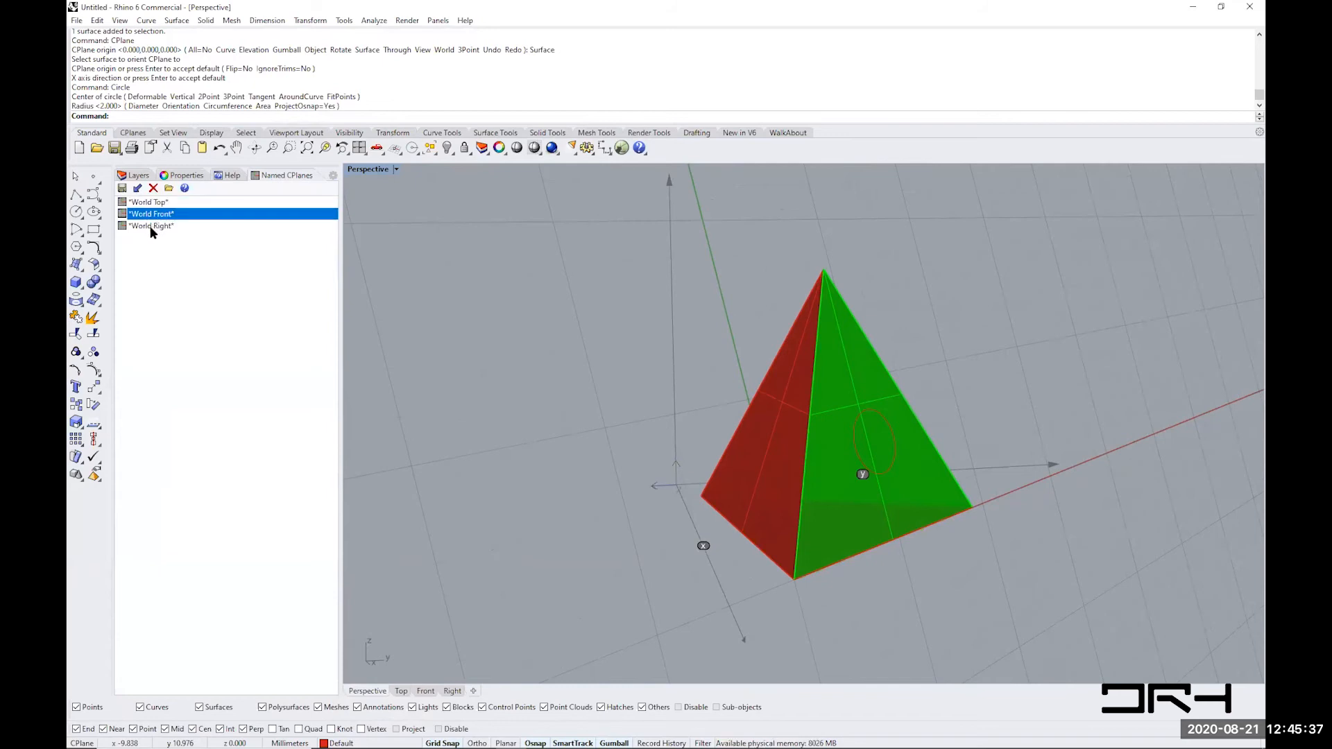
{"action": "left_click", "coordinate": [150, 226]}
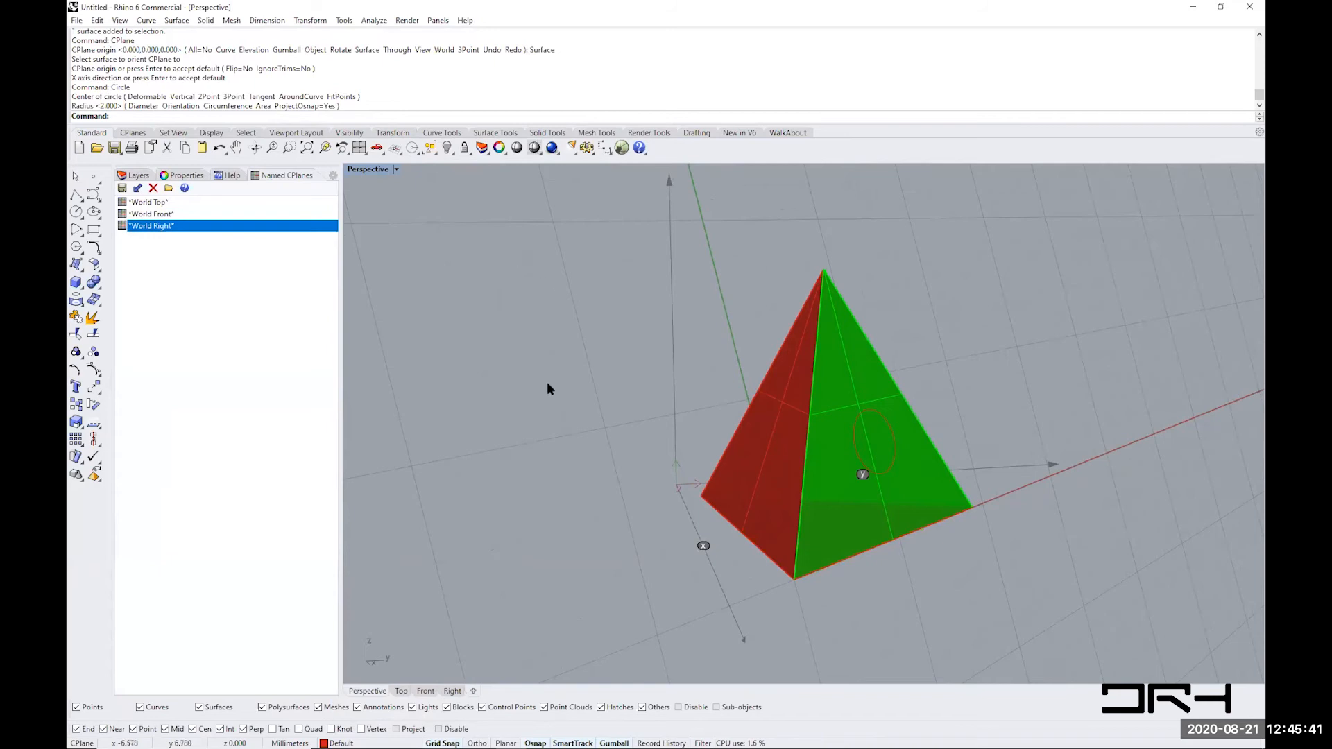
{"action": "right_click_drag", "start_coordinate": [561, 466], "coordinate": [538, 494]}
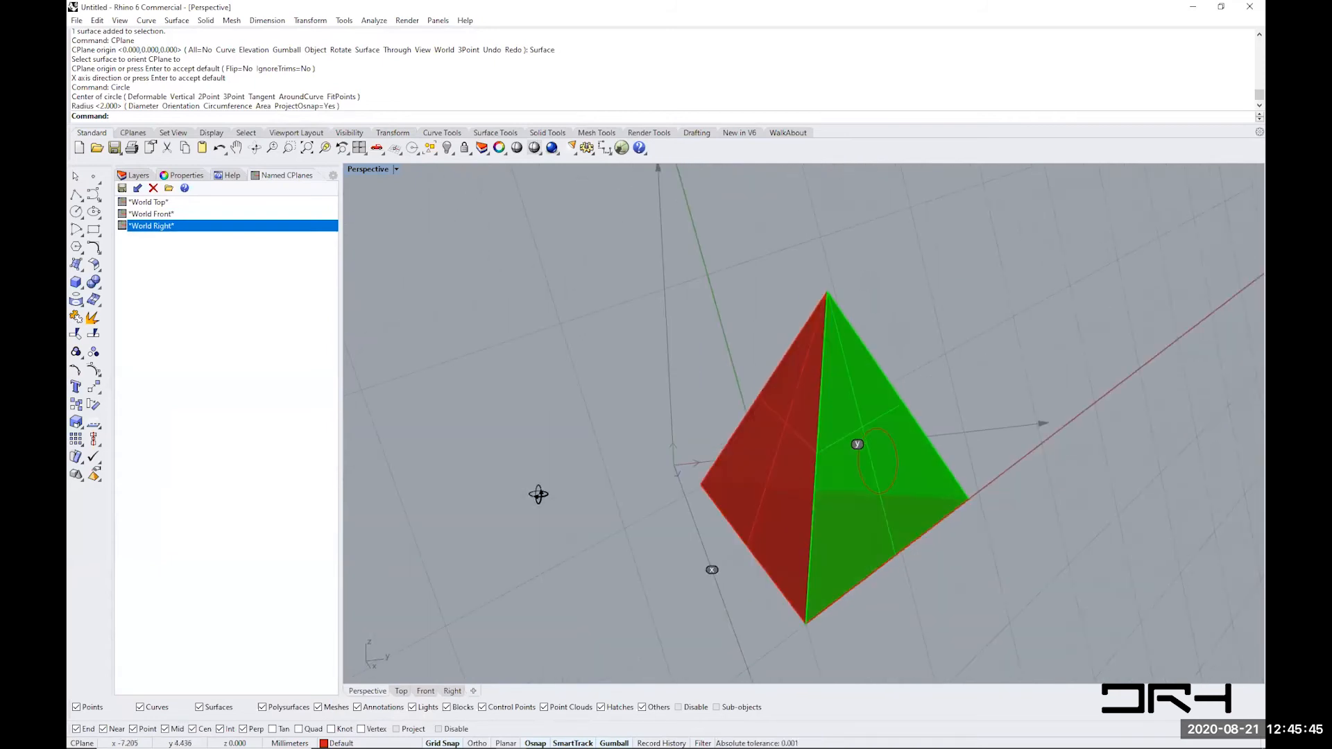
{"action": "double_click", "coordinate": [147, 203]}
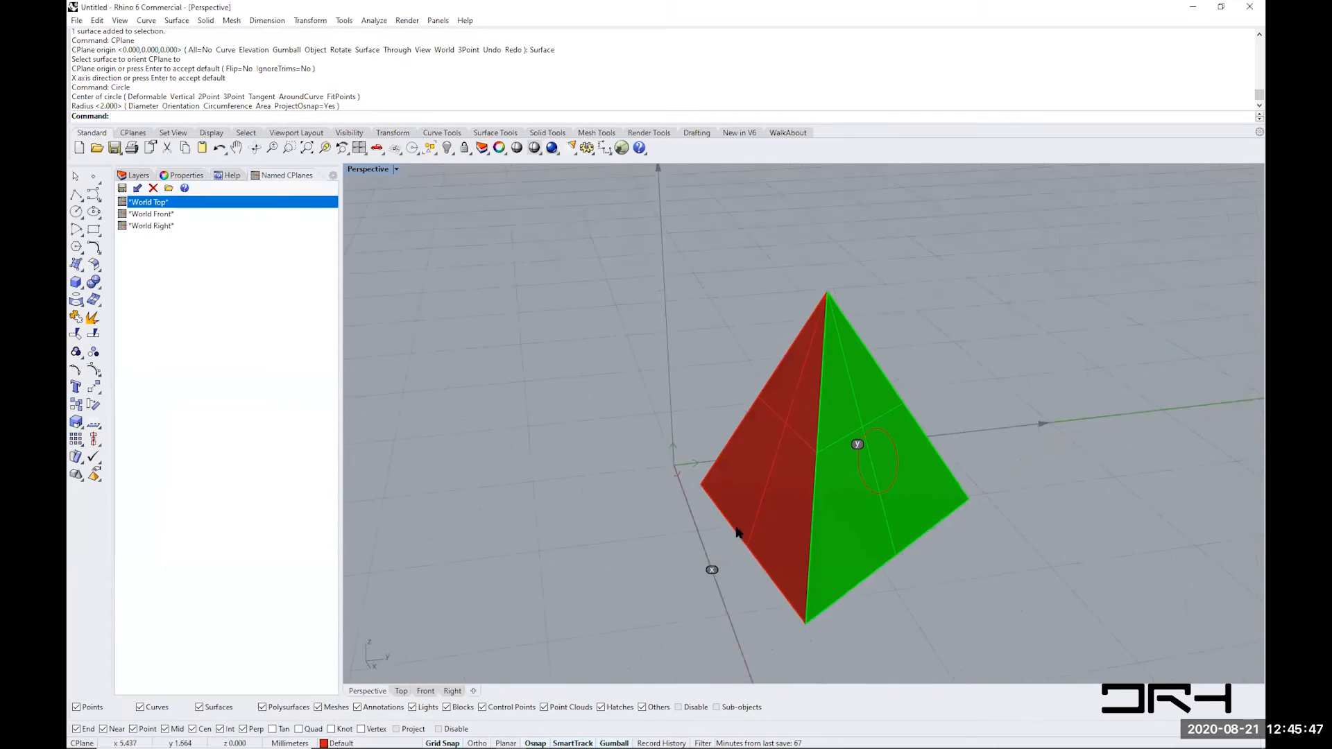
{"action": "right_click_drag", "start_coordinate": [648, 526], "coordinate": [606, 538]}
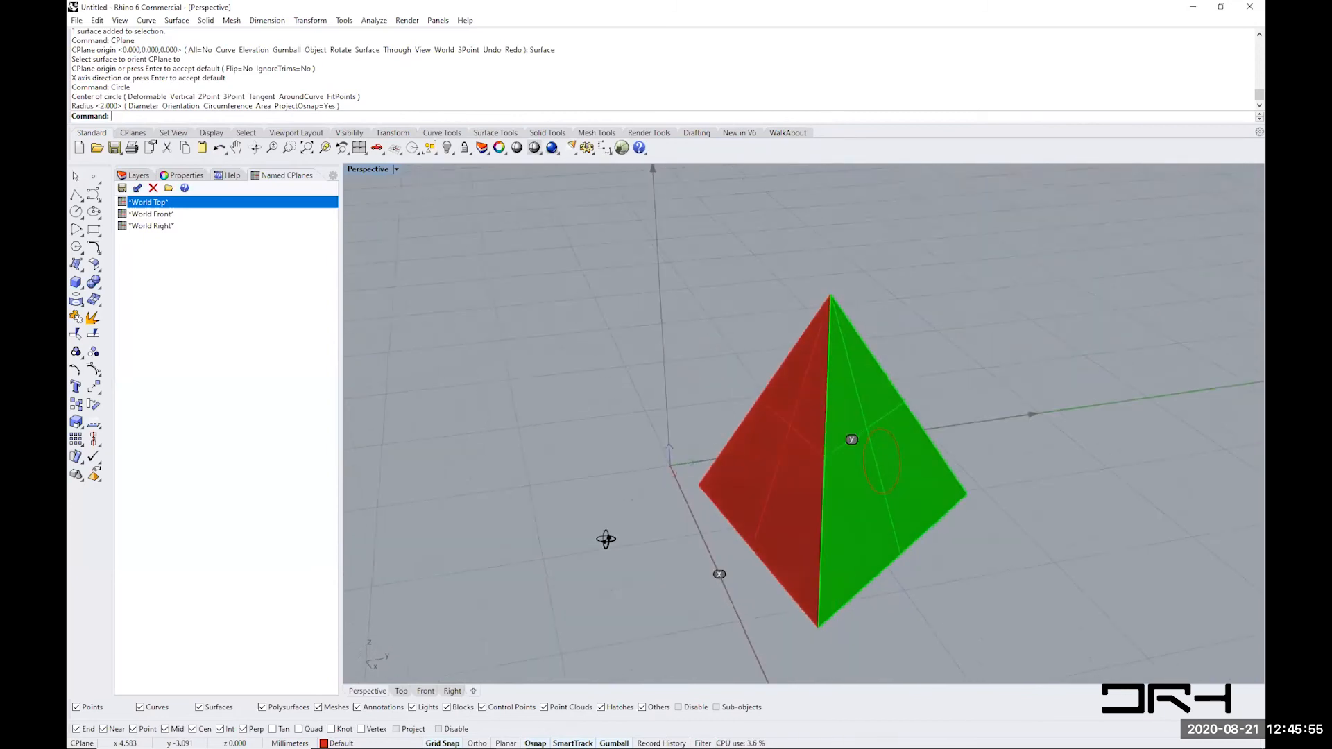
- Set a 3Point construction plane on the green face: origin at the lower front corner, X axis along the base edge, orientation toward the apex
{"action": "right_click_drag", "start_coordinate": [846, 613], "coordinate": [808, 584], "text": "shift"}
{"action": "right_click", "coordinate": [616, 118]}
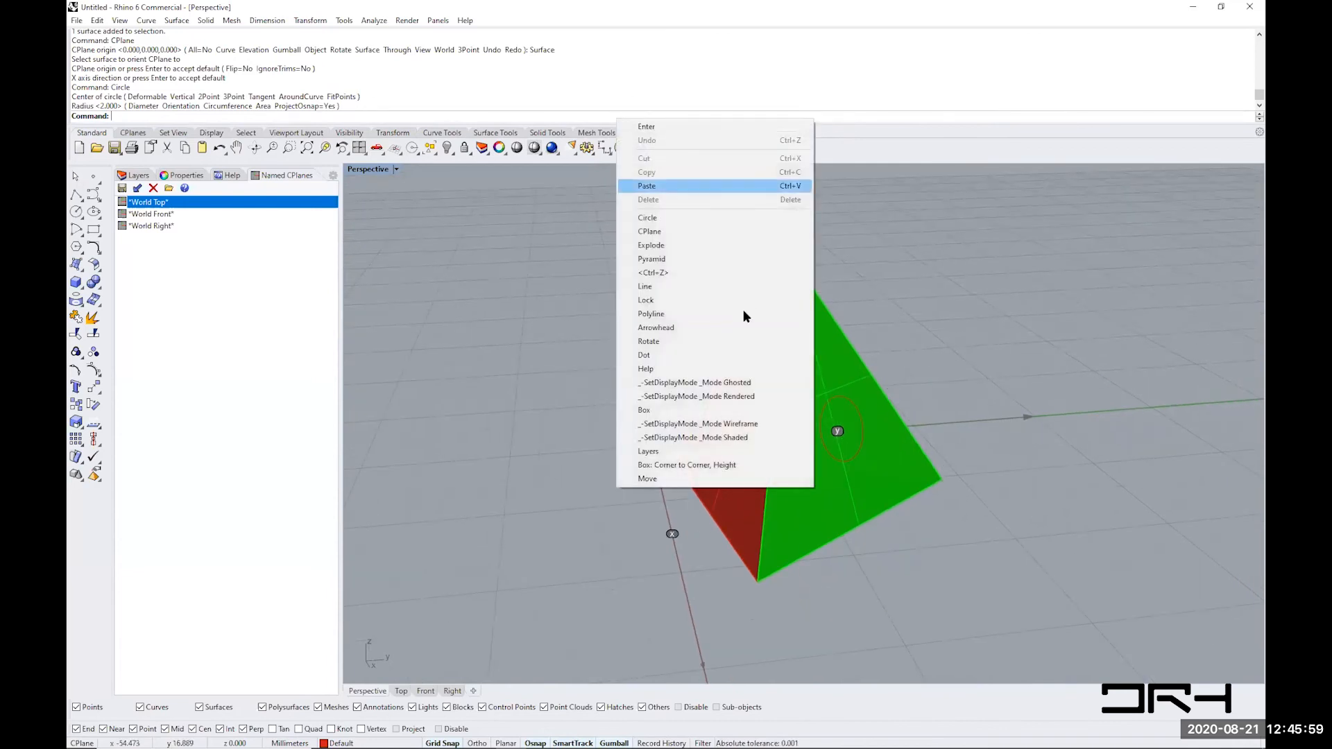
{"action": "left_click", "coordinate": [688, 232]}
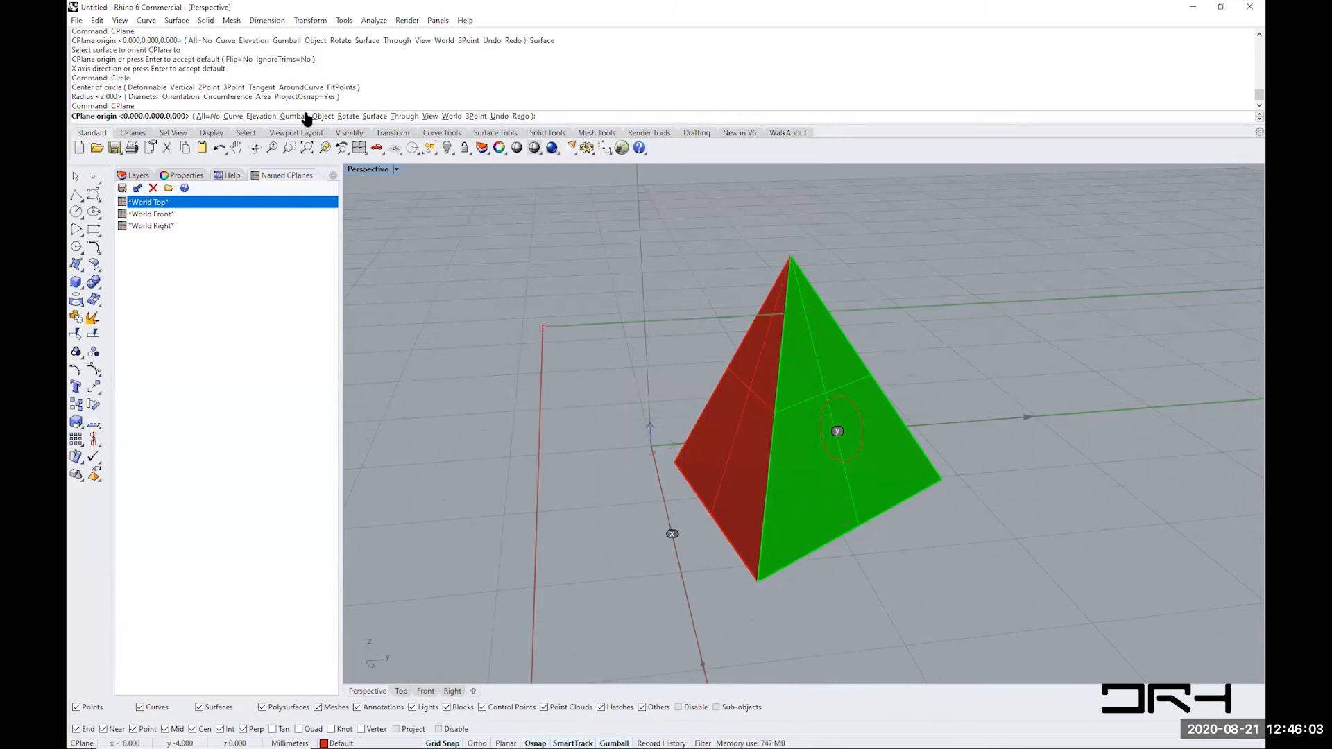
{"action": "left_click", "coordinate": [476, 116]}
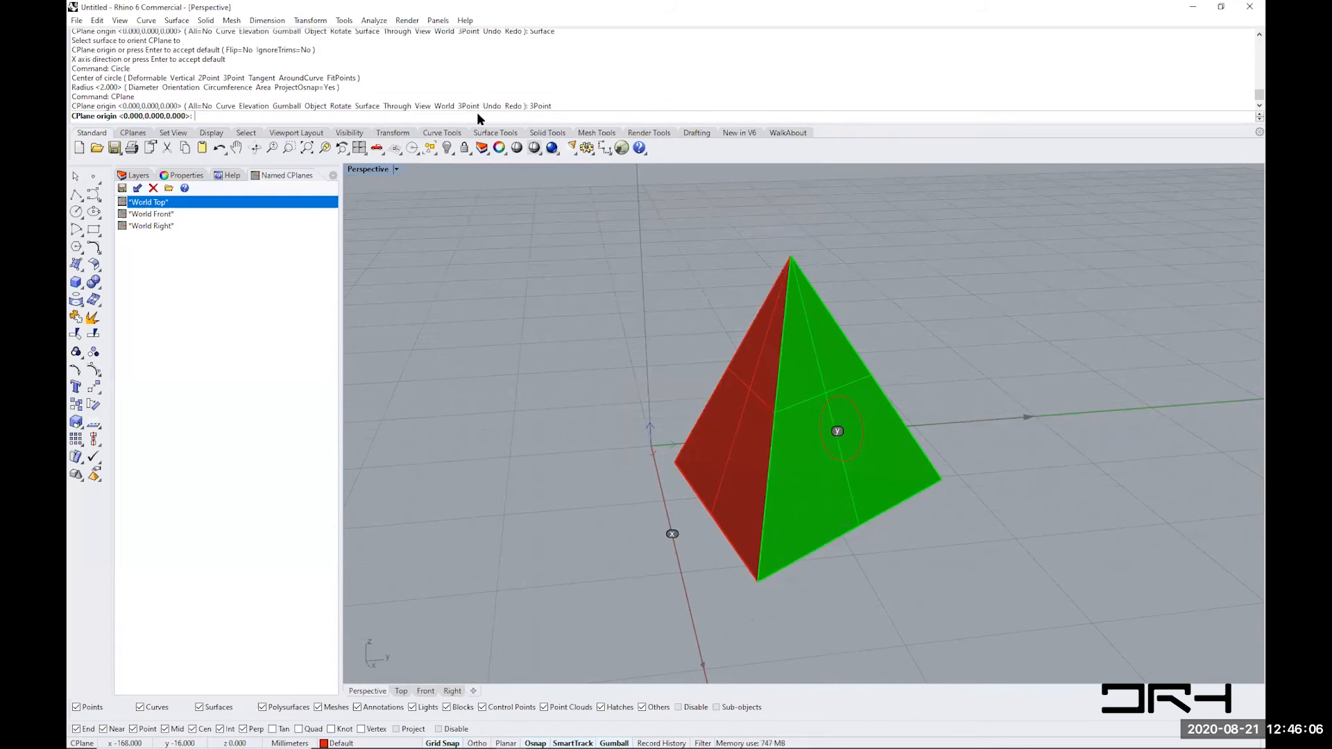
{"action": "left_click", "coordinate": [756, 582]}
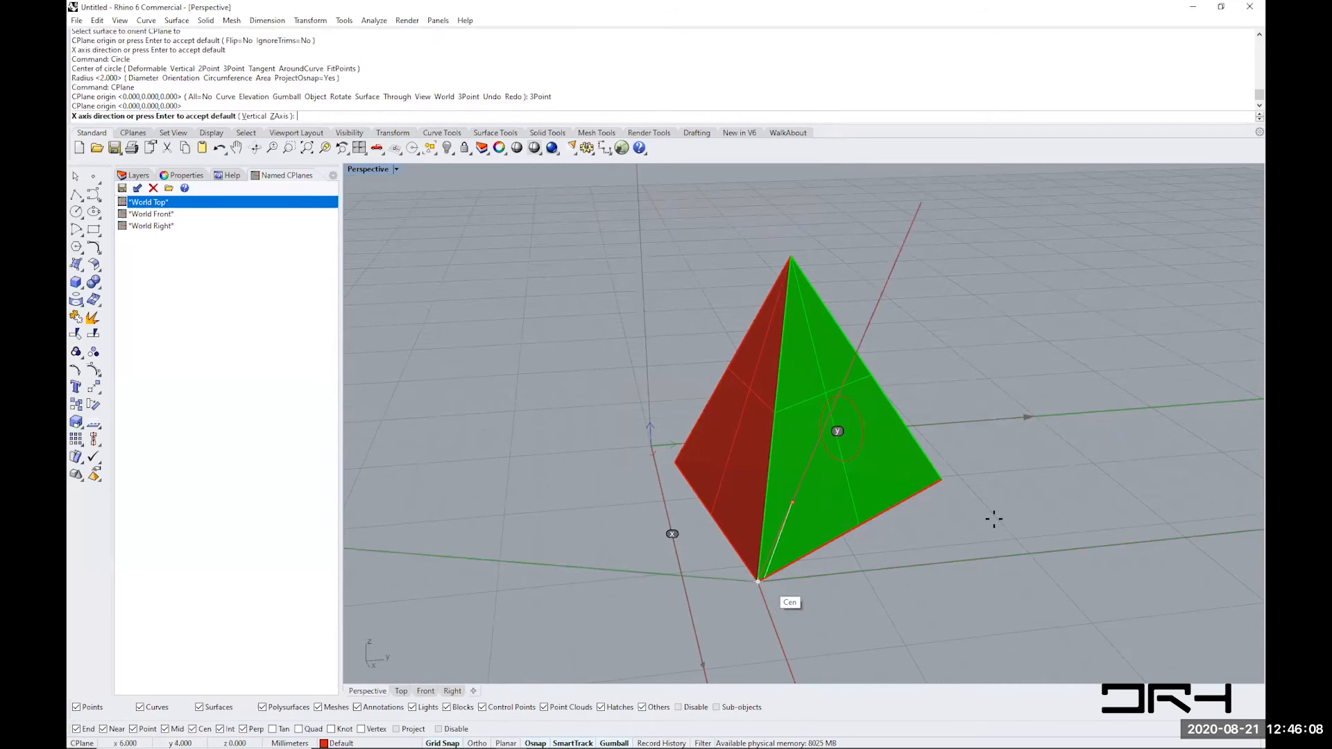
{"action": "left_click", "coordinate": [942, 479]}
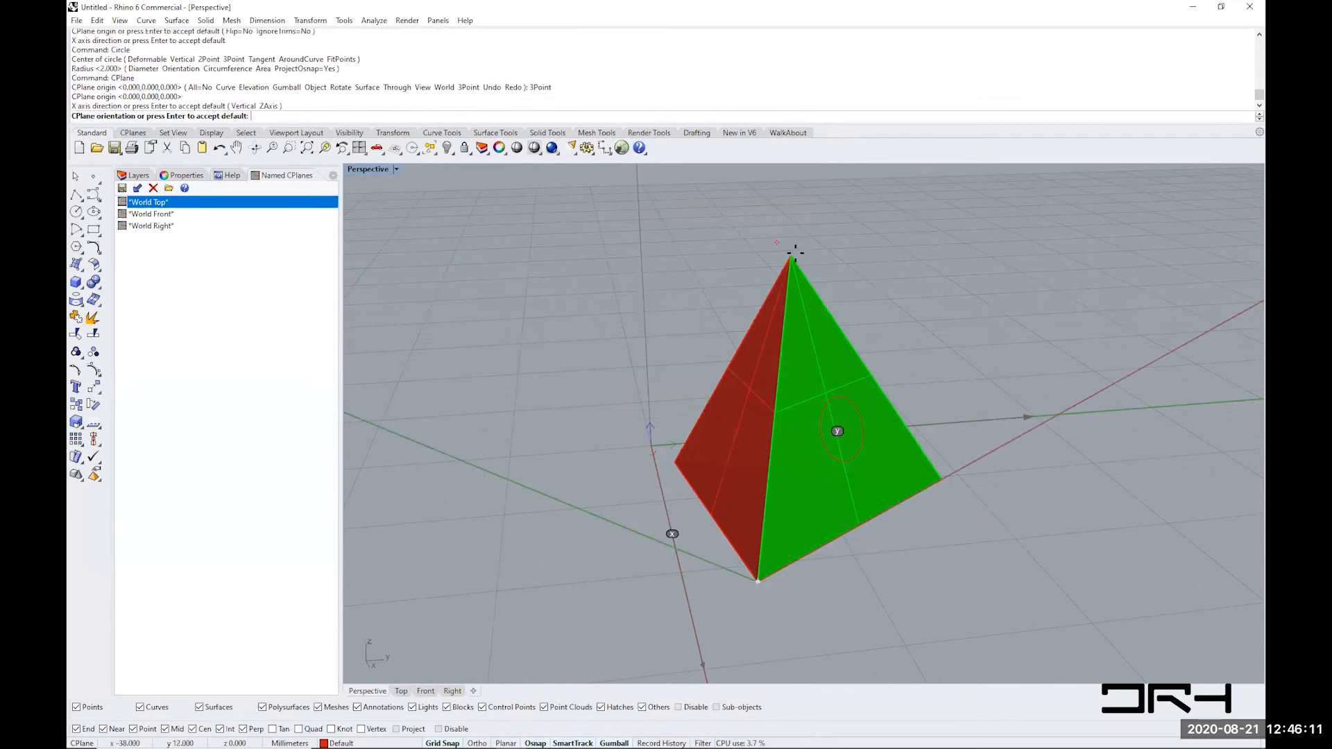
{"action": "left_click", "coordinate": [791, 258]}
{"action": "right_click_drag", "start_coordinate": [913, 582], "coordinate": [867, 555]}
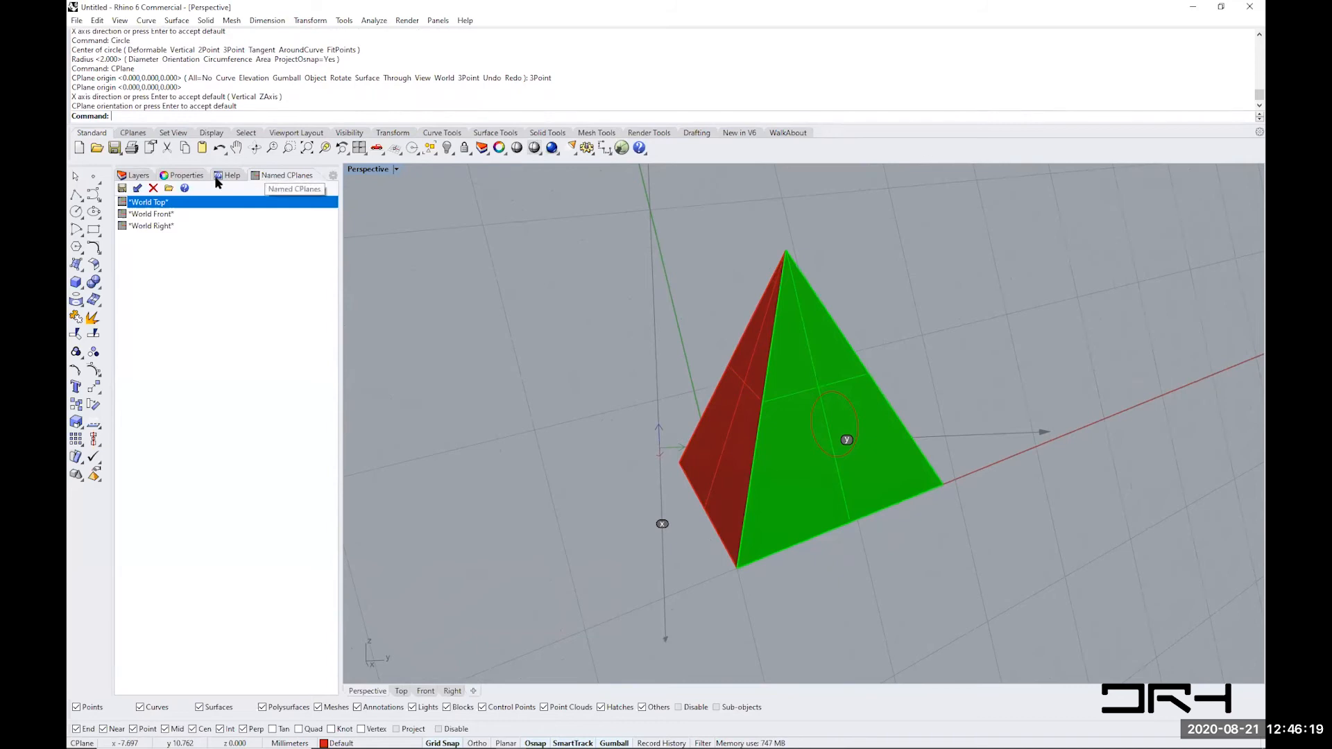
- Save the current construction plane as a named CPlane called Green
{"action": "left_click", "coordinate": [122, 189]}
{"action": "type", "text": "Green"}
{"action": "left_click", "coordinate": [670, 402]}
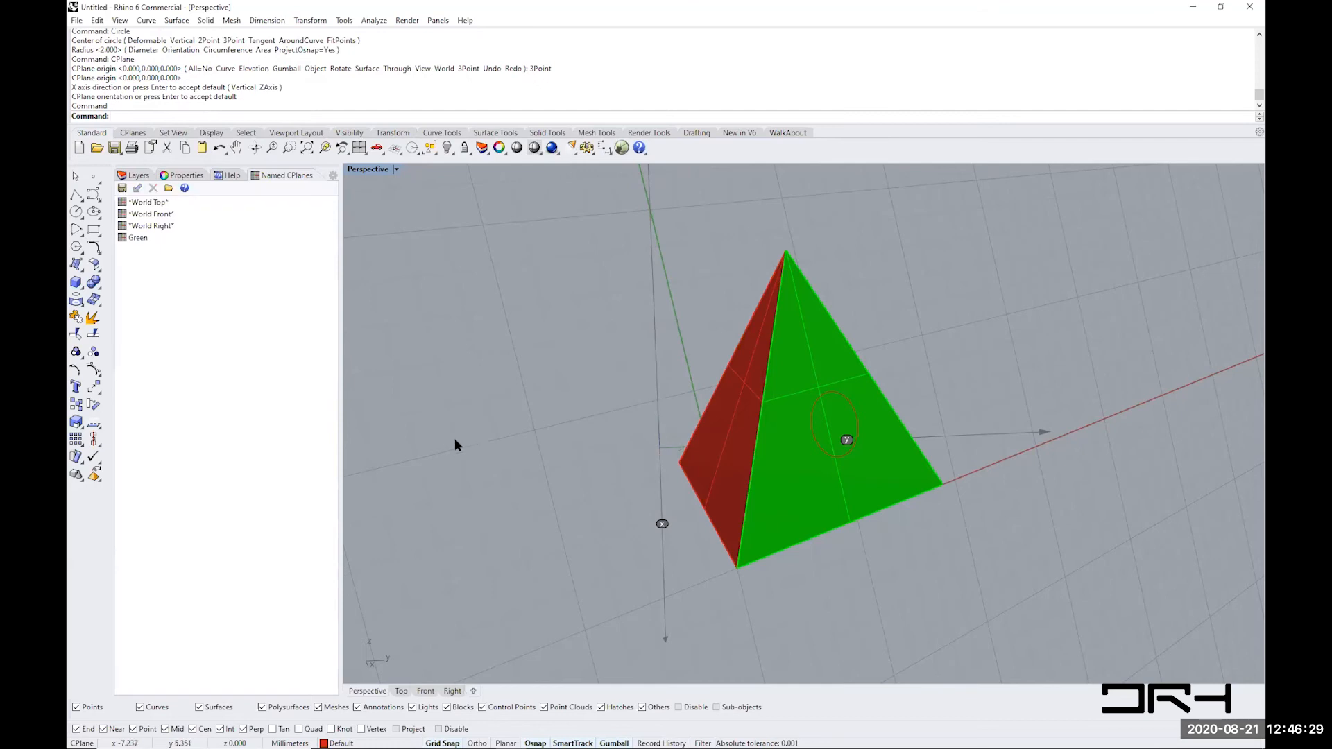
{"action": "right_click_drag", "start_coordinate": [633, 401], "coordinate": [290, 322]}
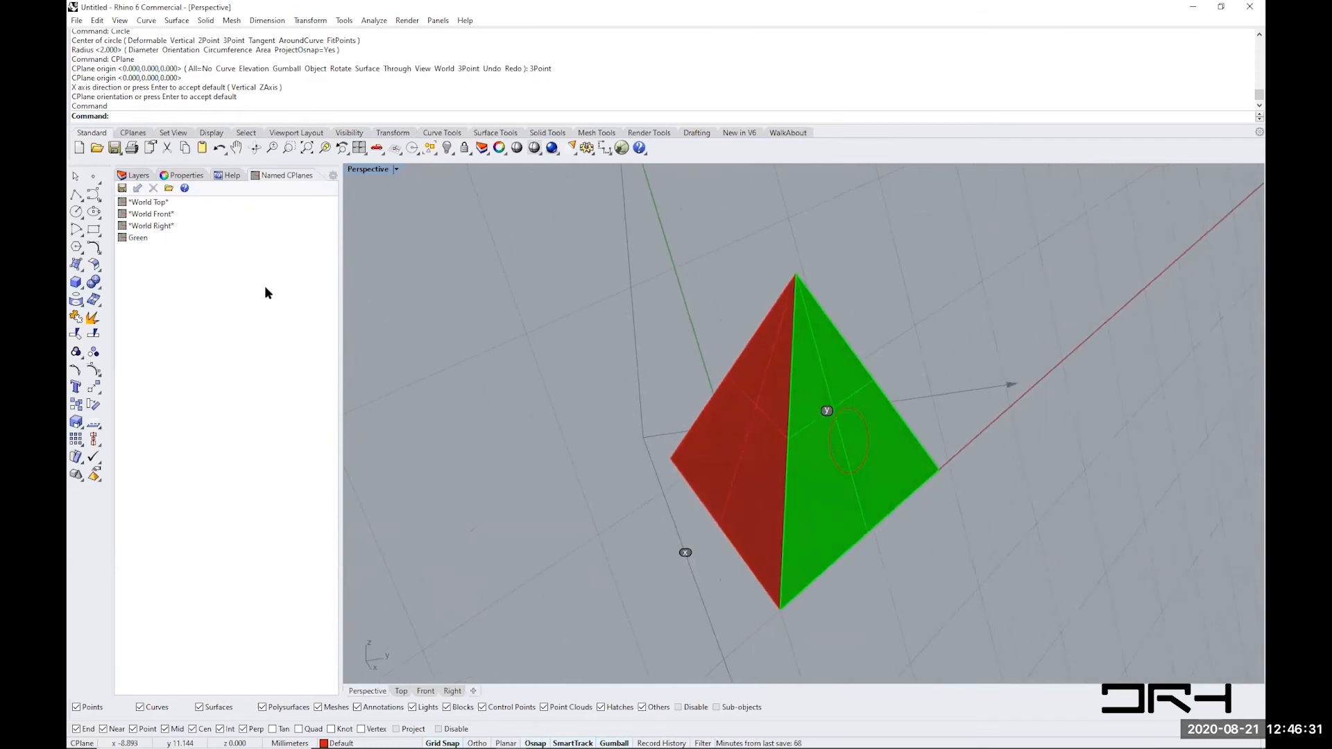
- Switch the viewport to the World Top construction plane and back to the saved Green plane
{"action": "double_click", "coordinate": [147, 202]}
{"action": "right_click_drag", "start_coordinate": [891, 504], "coordinate": [799, 535]}
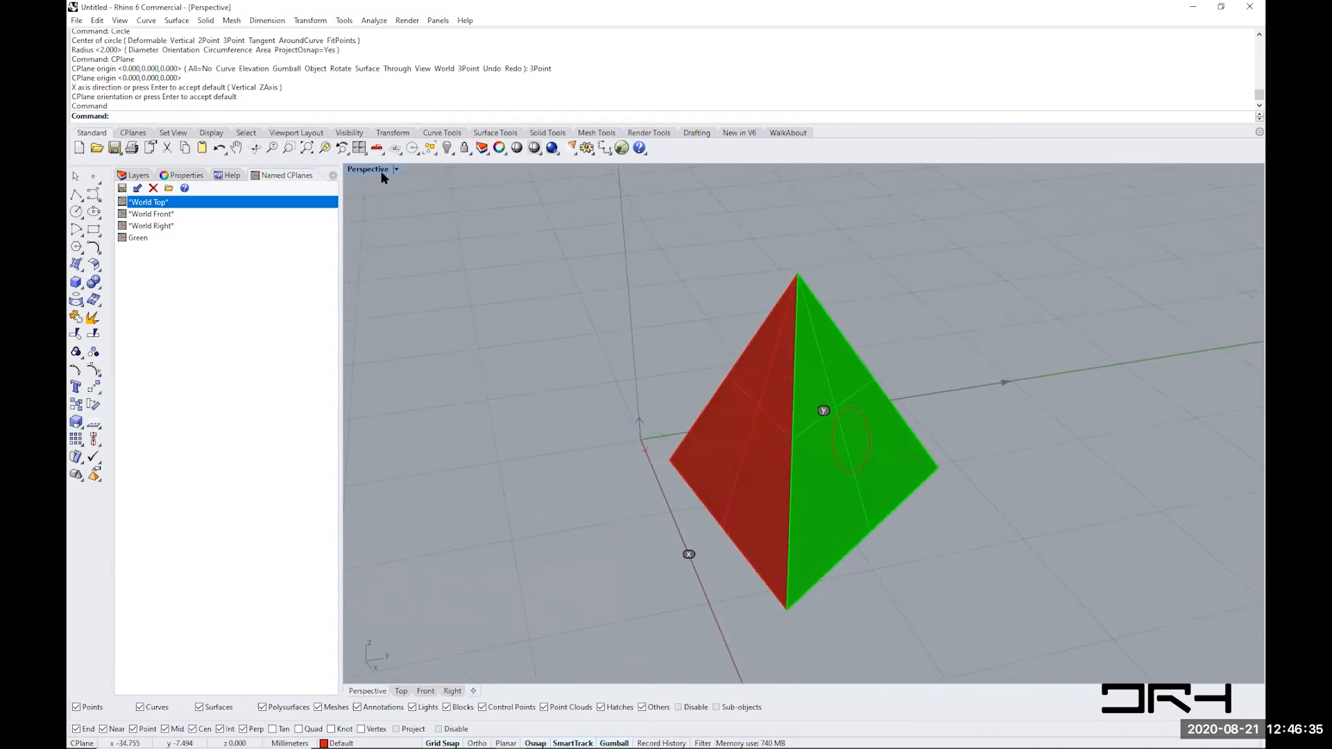
{"action": "double_click", "coordinate": [140, 238]}
{"action": "right_click_drag", "start_coordinate": [809, 512], "coordinate": [868, 461]}
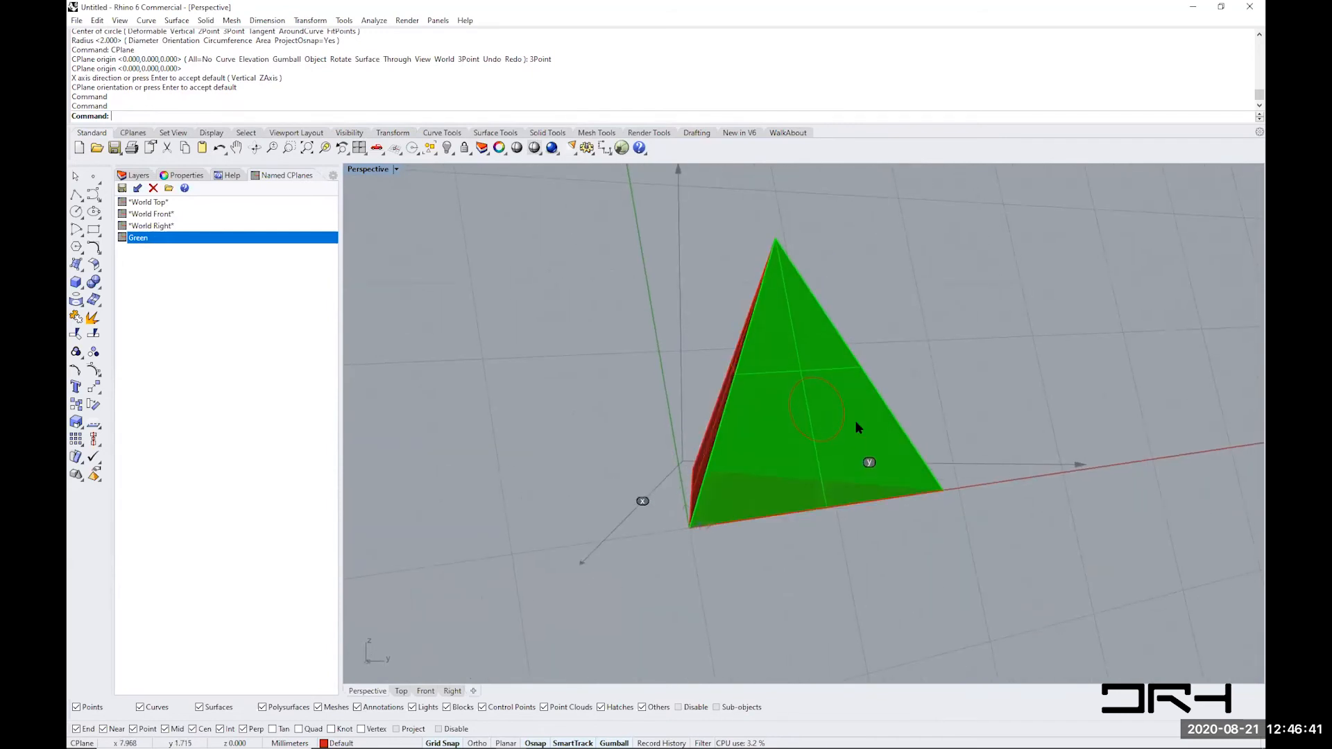
{"action": "mouse_move", "coordinate": [589, 437]}
{"action": "right_mouse_down"}
{"action": "mouse_move", "coordinate": [668, 473]}
{"action": "mouse_move", "coordinate": [588, 460]}
{"action": "right_mouse_up"}
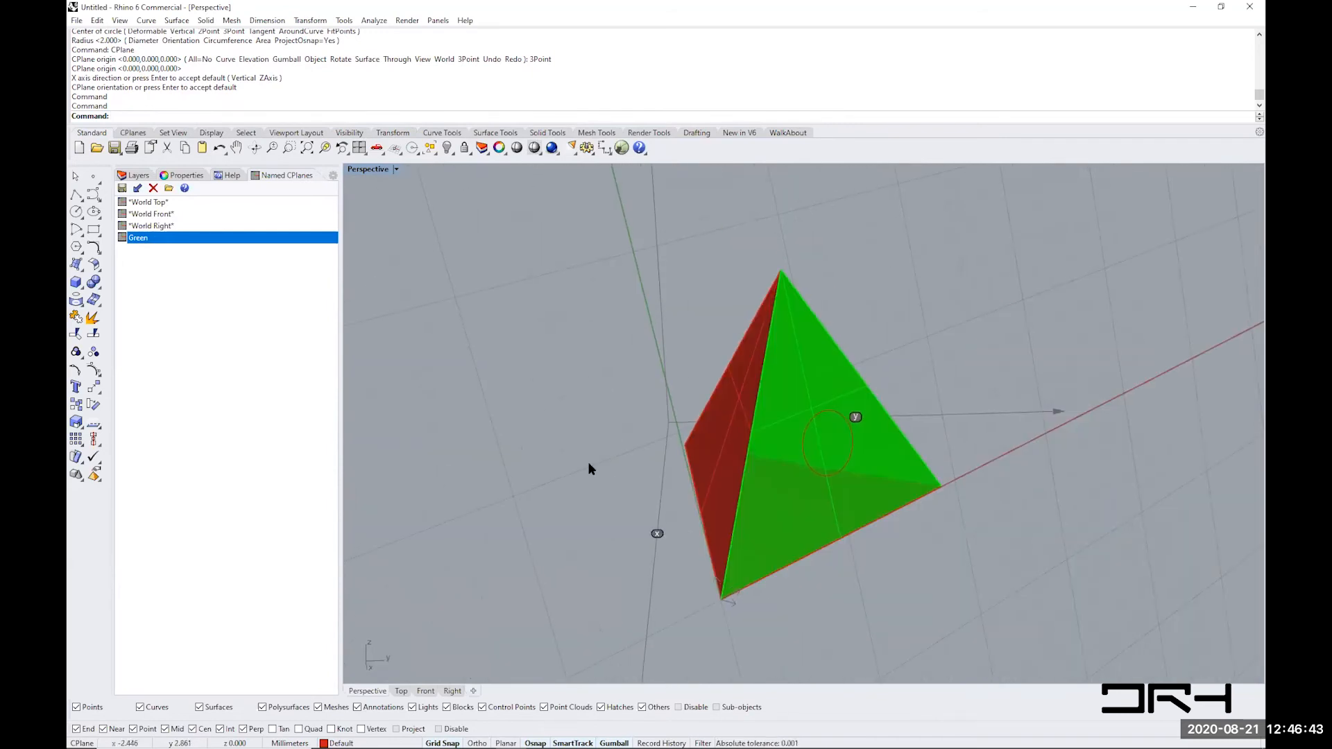
- Restore the World Top construction plane in the Perspective viewport
{"action": "double_click", "coordinate": [148, 202]}
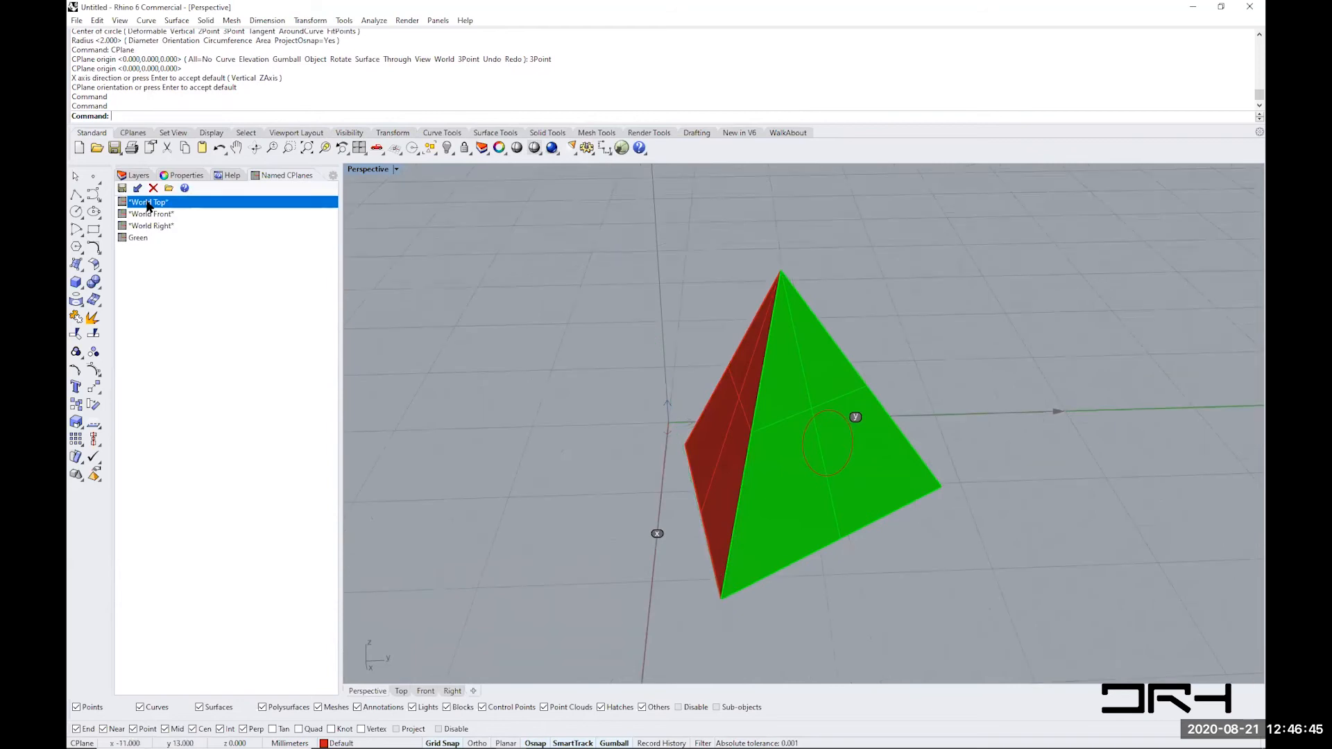
{"action": "right_click_drag", "start_coordinate": [903, 555], "coordinate": [659, 564]}
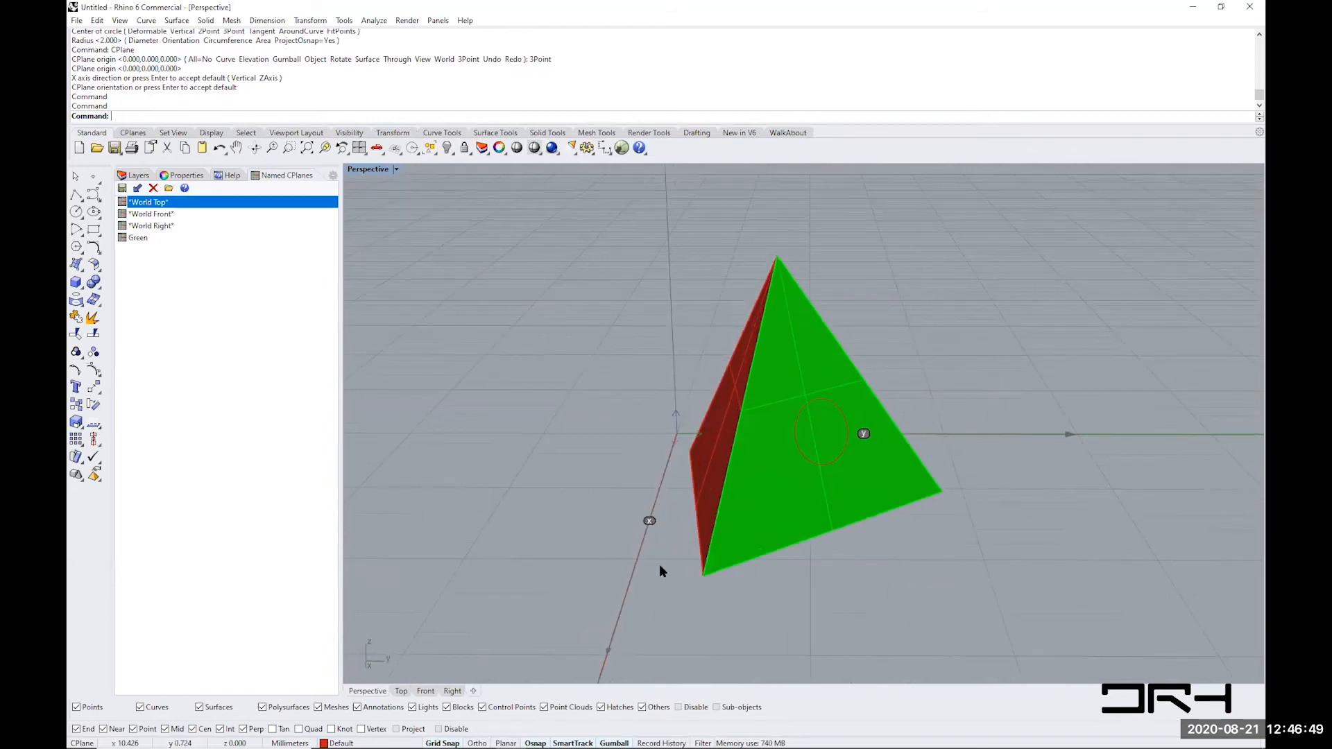
{"action": "right_click_drag", "start_coordinate": [644, 552], "coordinate": [695, 568]}
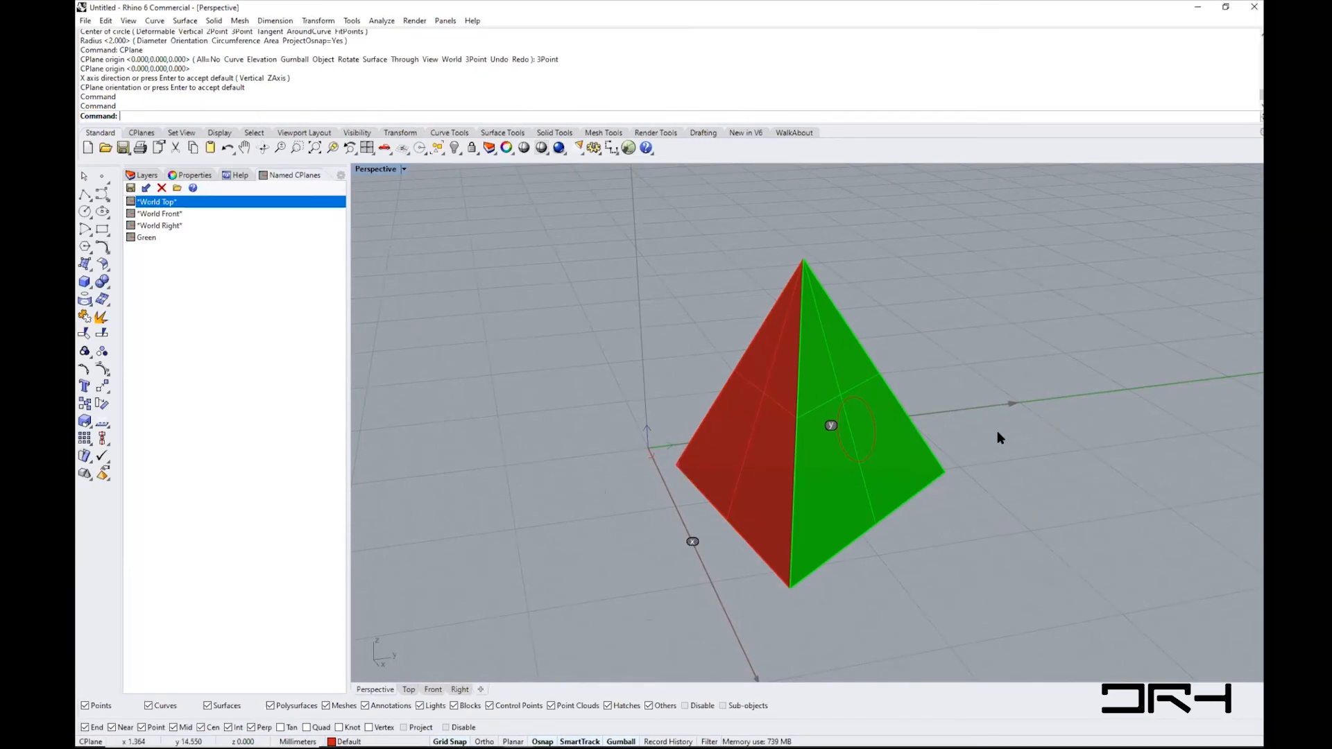
- Delete all the pyramid surfaces together with the circle
{"action": "right_click_drag", "start_coordinate": [595, 547], "coordinate": [661, 564]}
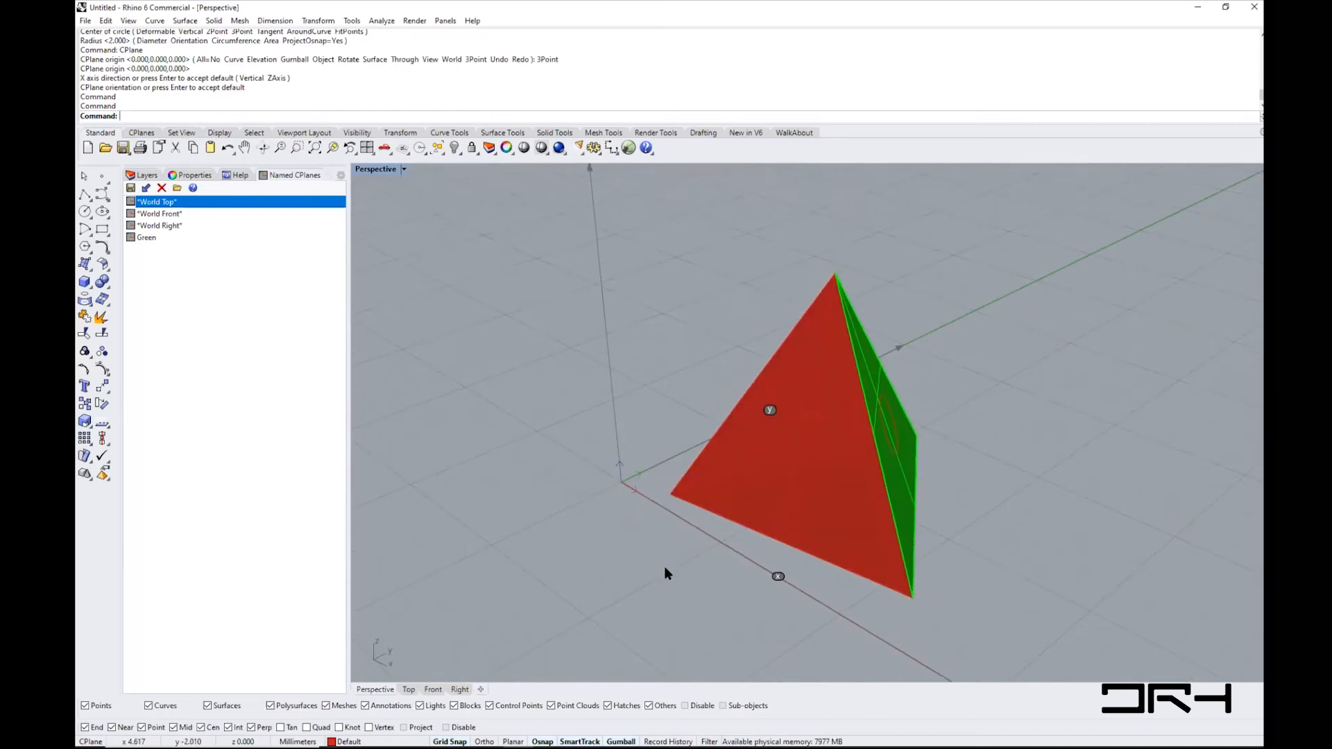
{"action": "right_click_drag", "start_coordinate": [887, 582], "coordinate": [757, 584]}
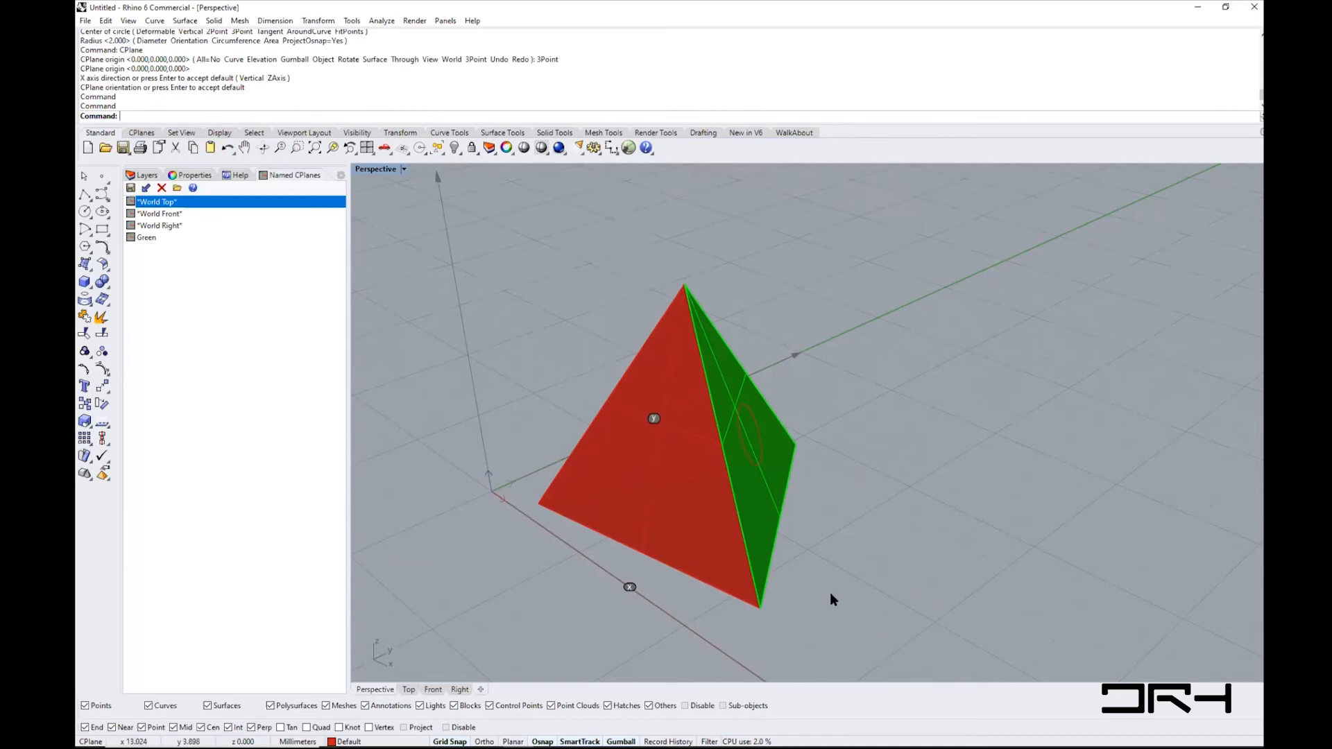
{"action": "left_click_drag", "start_coordinate": [461, 285], "coordinate": [846, 466]}
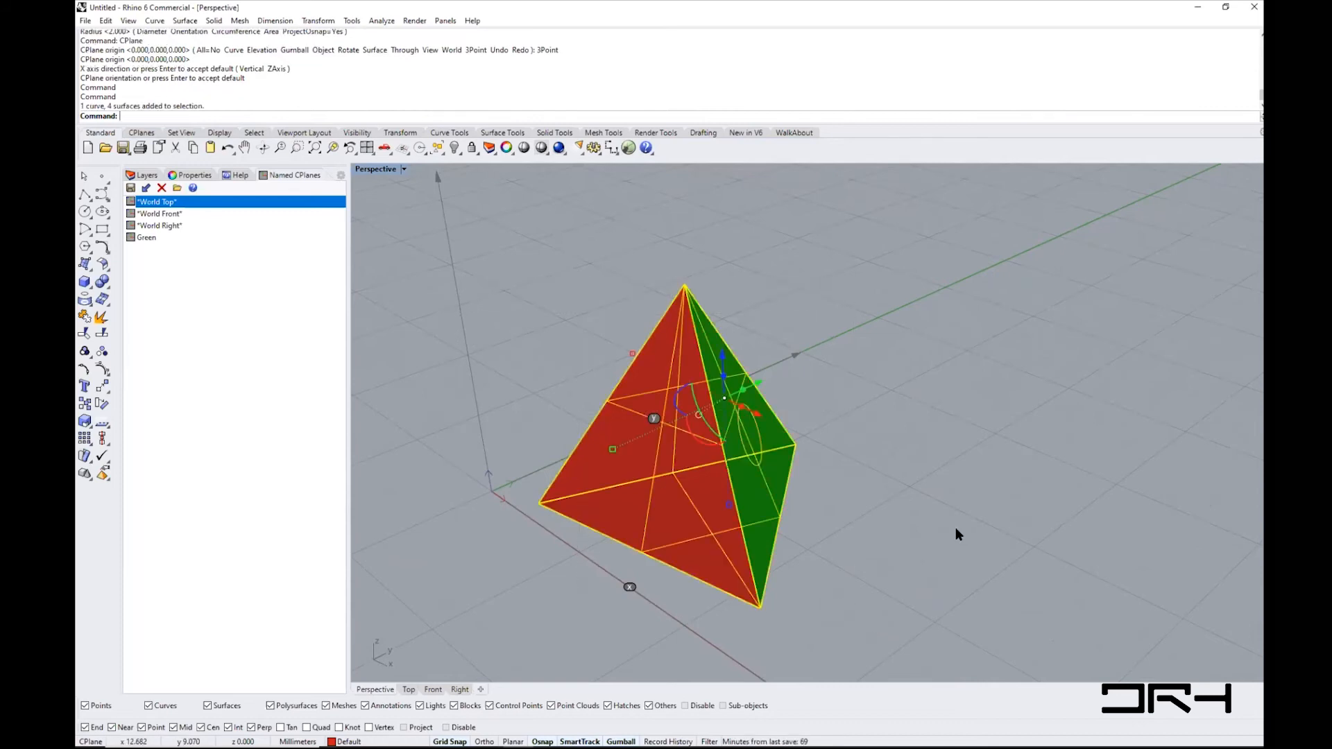
{"action": "key", "text": "Delete"}
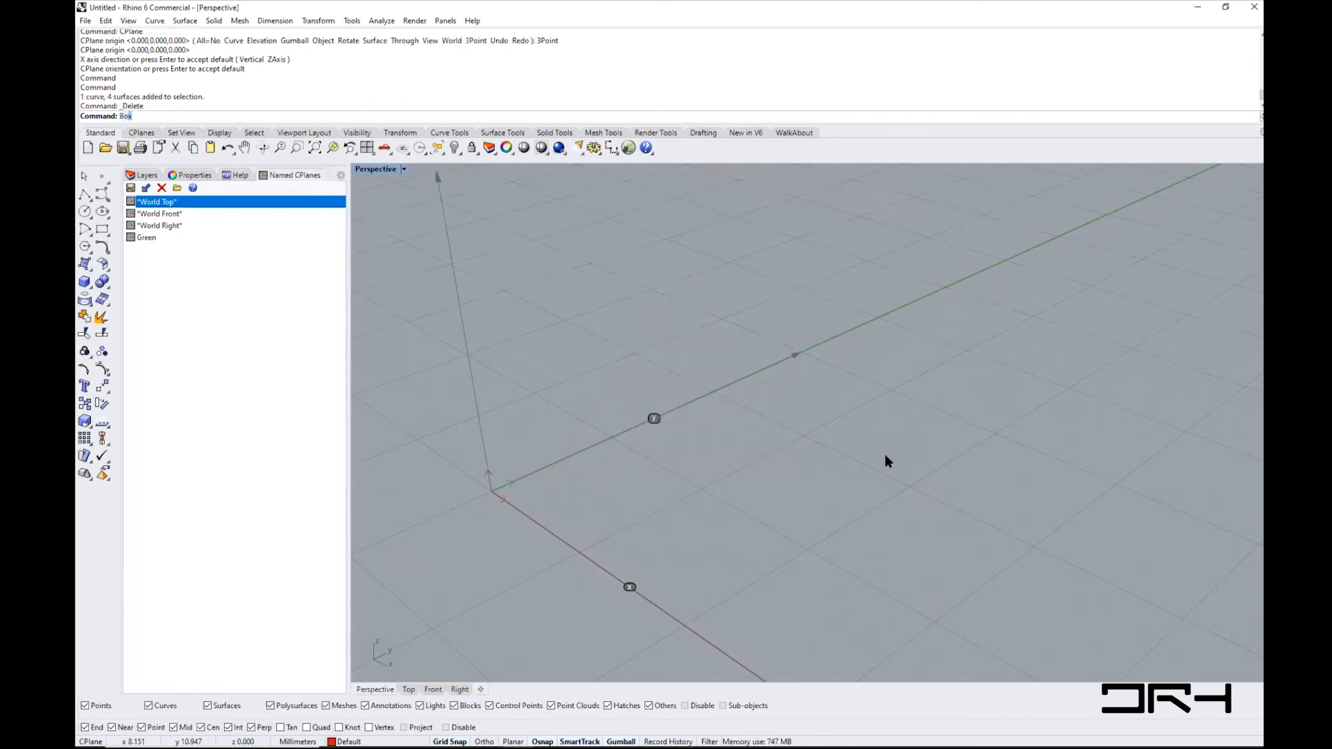
- Draw a box on the World Top plane with its second base corner at X 13, Y 12 and a height of 5 mm
{"action": "key", "text": "Return"}
{"action": "left_click", "coordinate": [679, 468]}
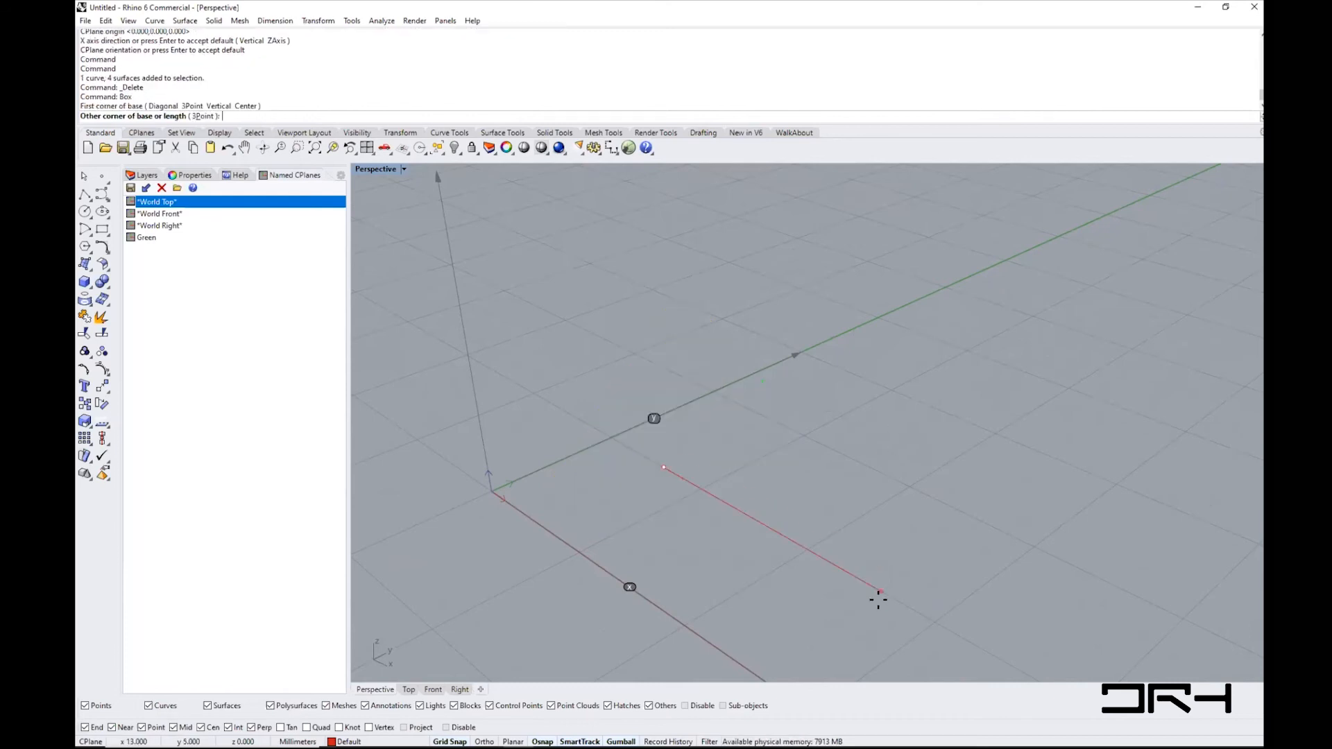
{"action": "left_click", "coordinate": [1018, 496]}
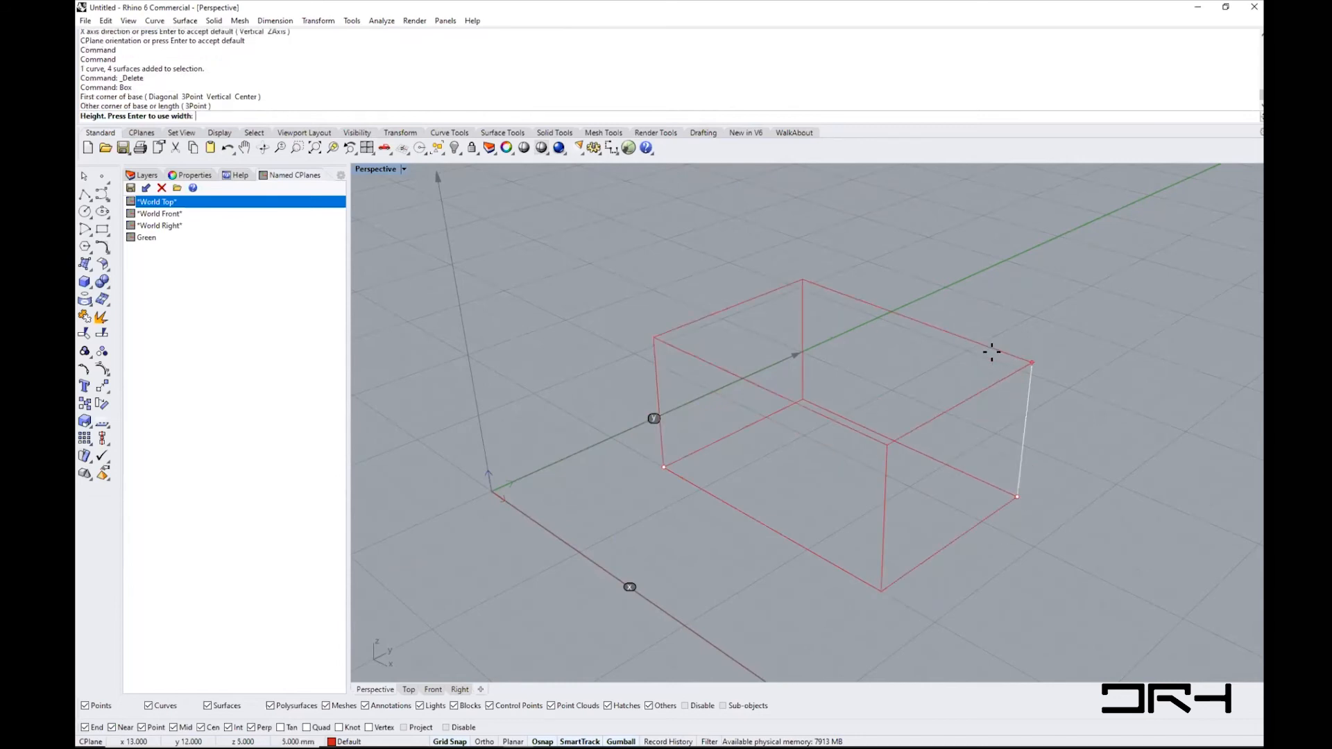
{"action": "left_click", "coordinate": [990, 353]}
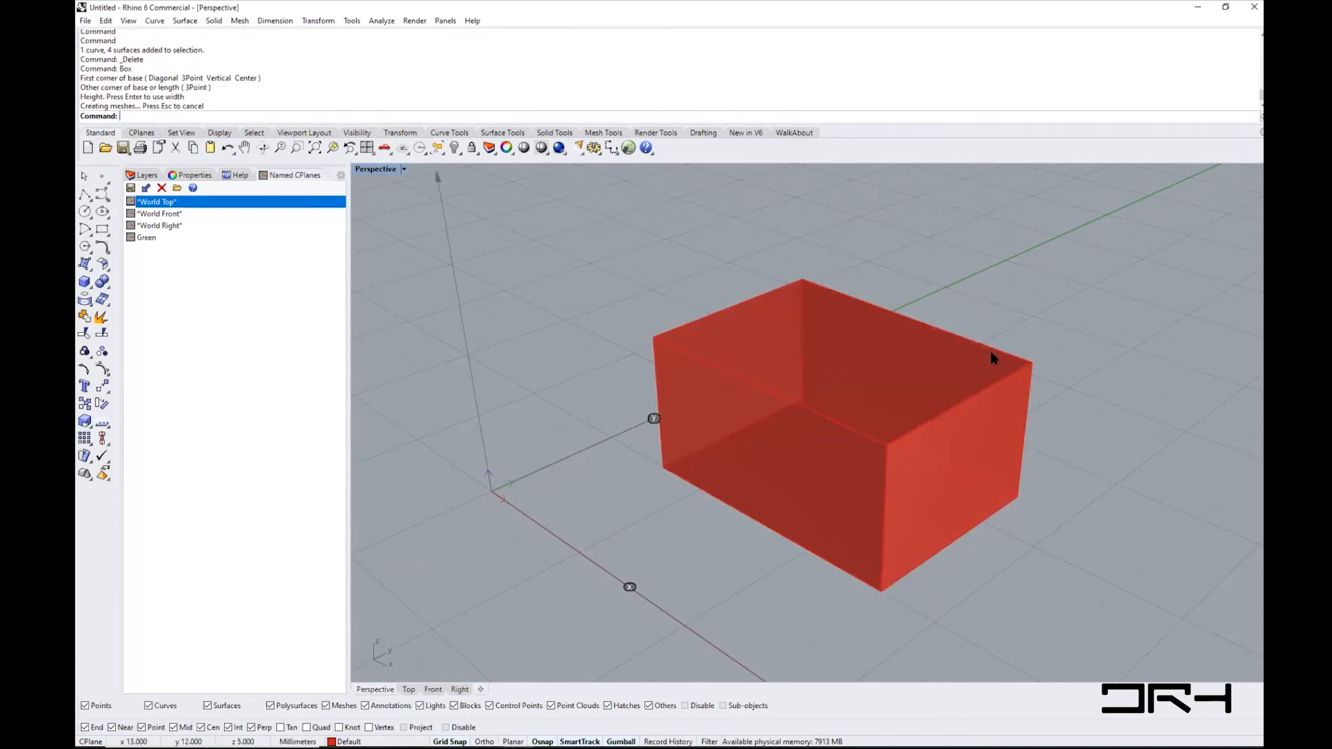
- Rotate the box with the gumball so that its faces tilt away from the world planes, and deselect it
{"action": "left_click", "coordinate": [859, 464]}
{"action": "left_click_drag", "start_coordinate": [787, 424], "coordinate": [842, 478]}
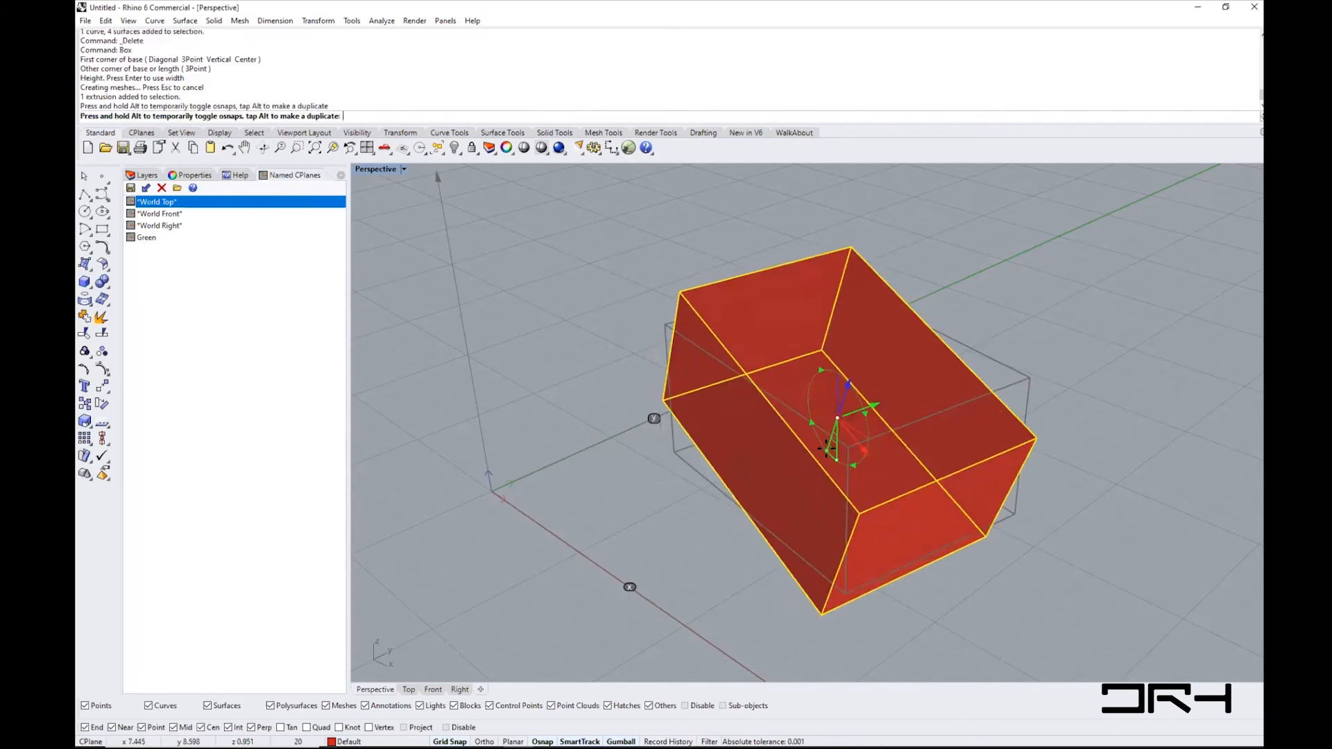
{"action": "left_click", "coordinate": [971, 596]}
{"action": "right_click_drag", "start_coordinate": [952, 597], "coordinate": [818, 564], "text": "shift"}
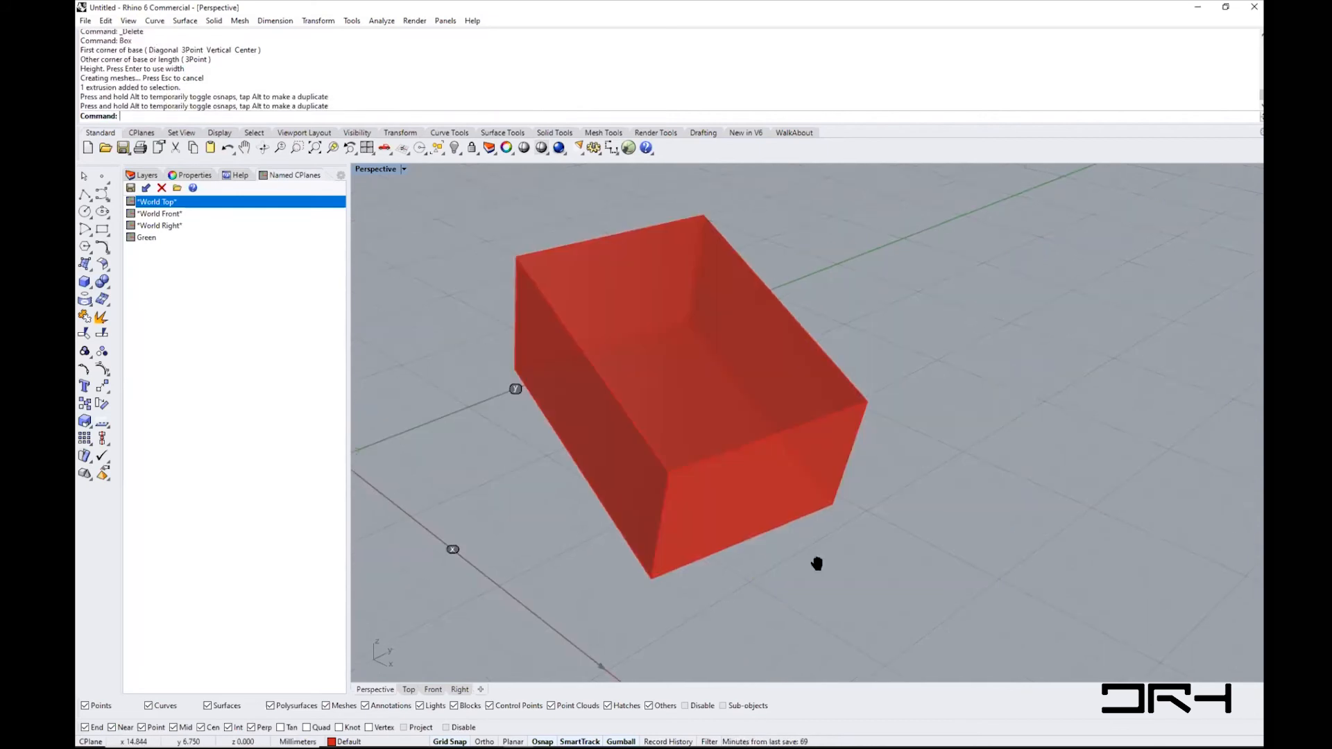
- Explode the tilted box into separate surfaces and clear the selection
{"action": "left_click", "coordinate": [726, 431]}
{"action": "type", "text": "Explode"}
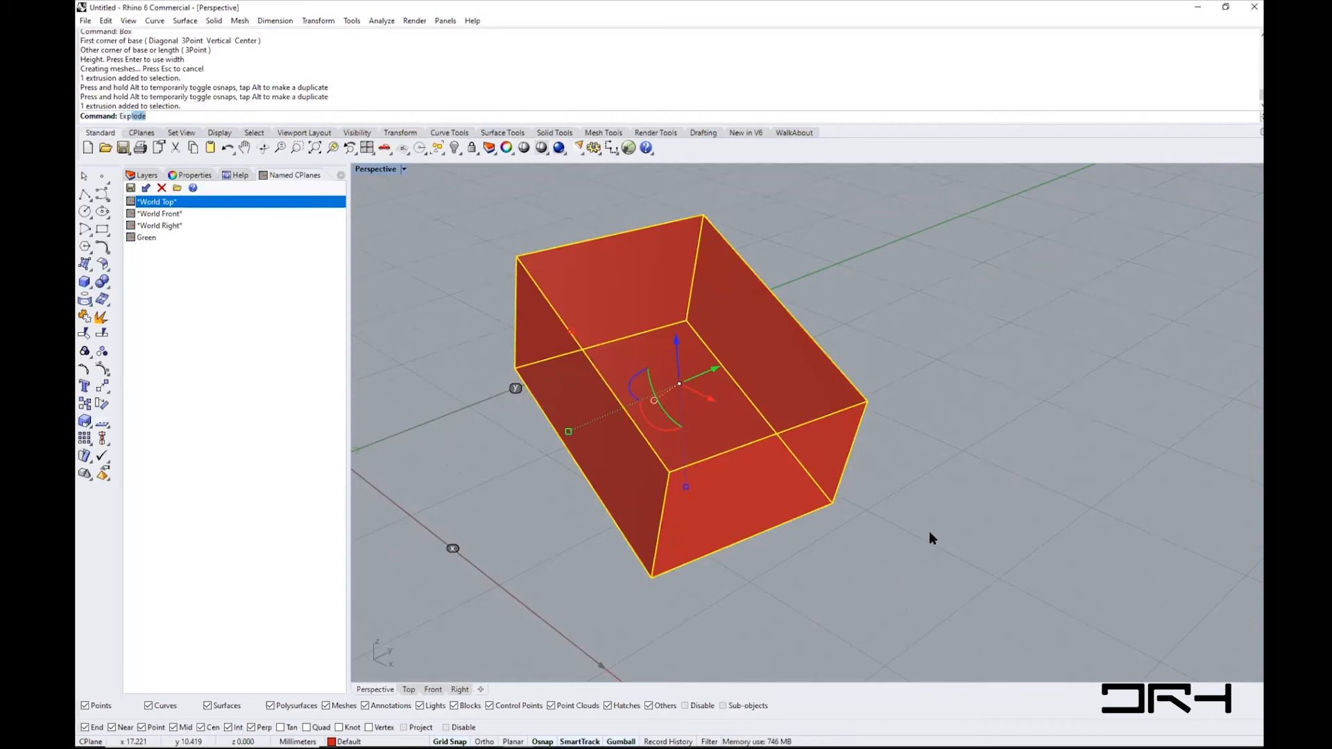
{"action": "key", "text": "Return"}
{"action": "left_click", "coordinate": [930, 545]}
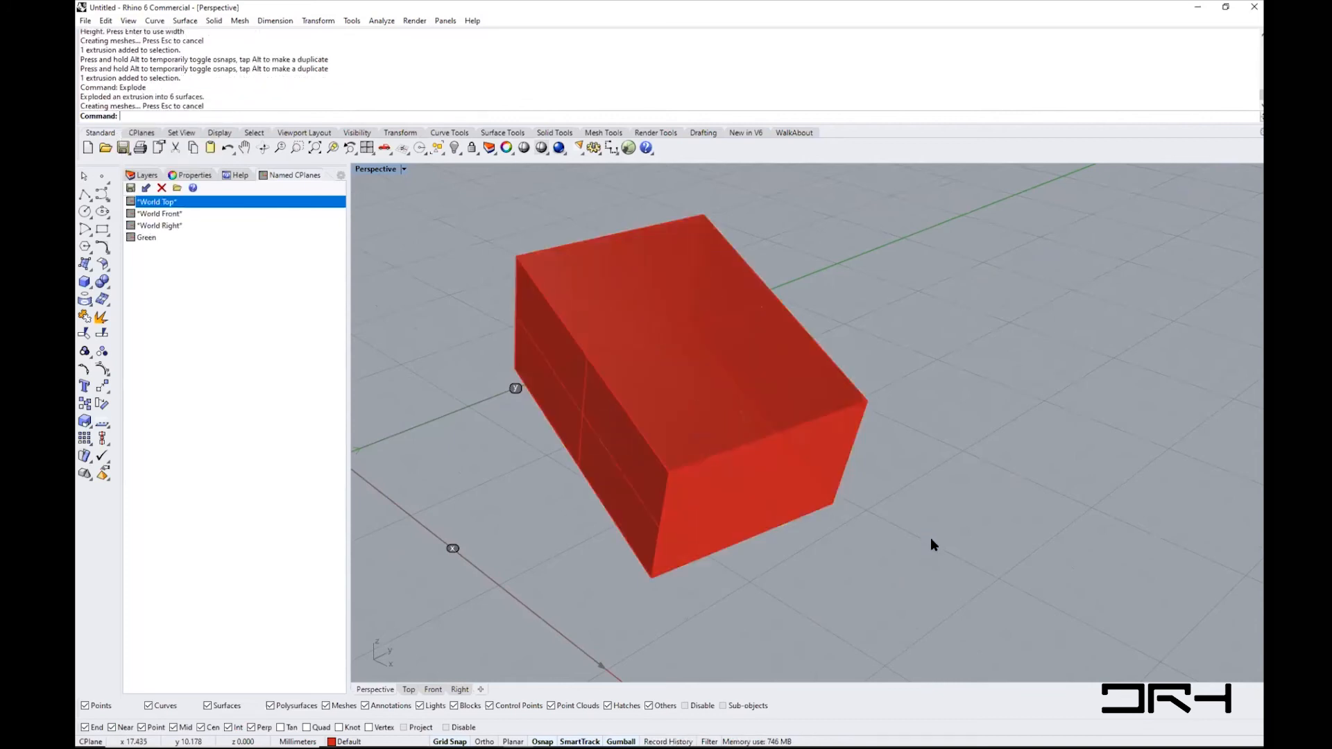
- Set the display color of the tilted box's upper surface to Cyan and deselect it
{"action": "right_click_drag", "start_coordinate": [573, 380], "coordinate": [618, 390]}
{"action": "left_click", "coordinate": [686, 355]}
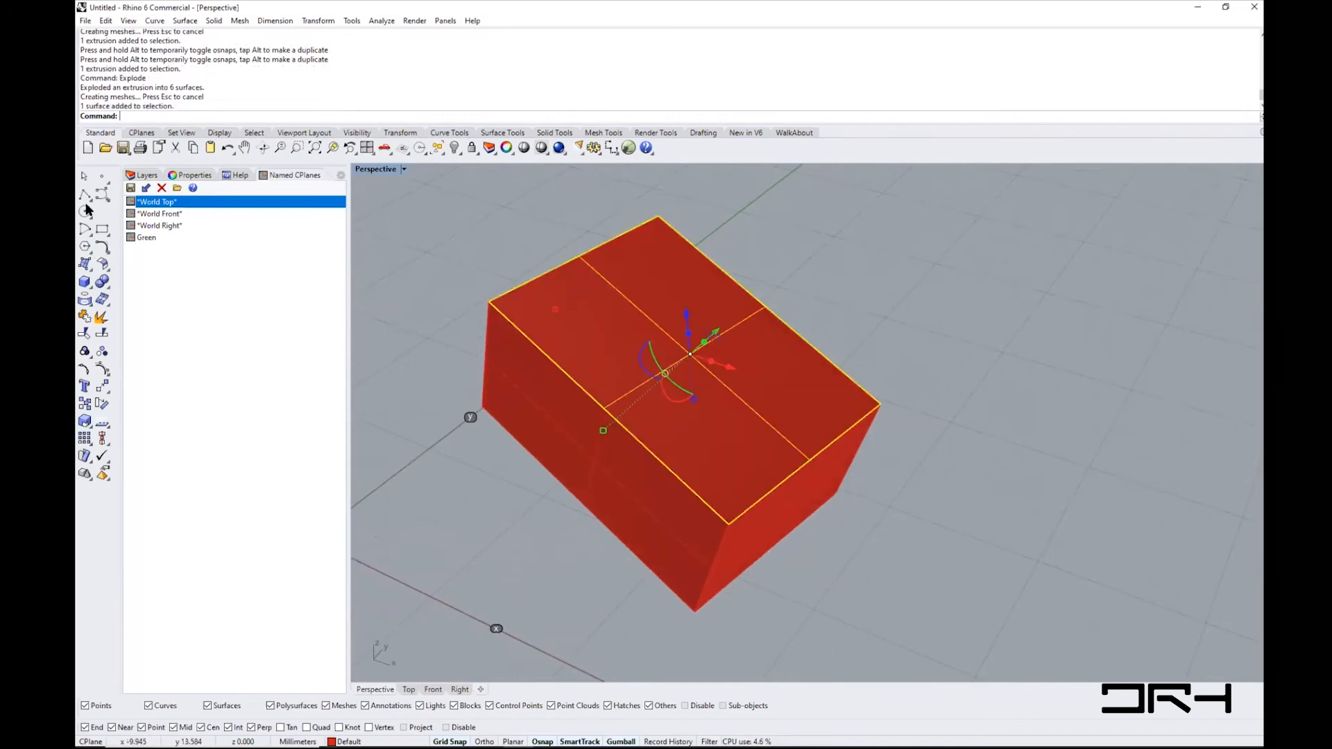
{"action": "left_click", "coordinate": [146, 176]}
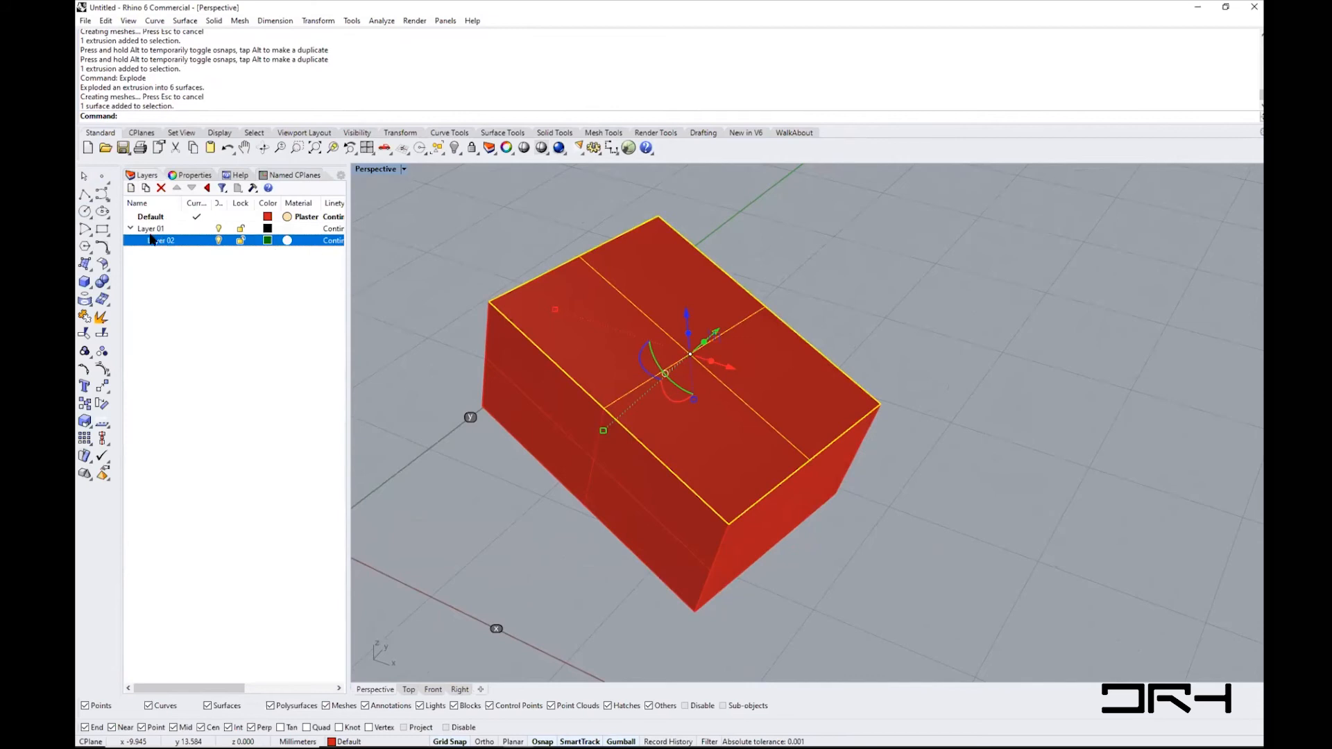
{"action": "left_click", "coordinate": [189, 176]}
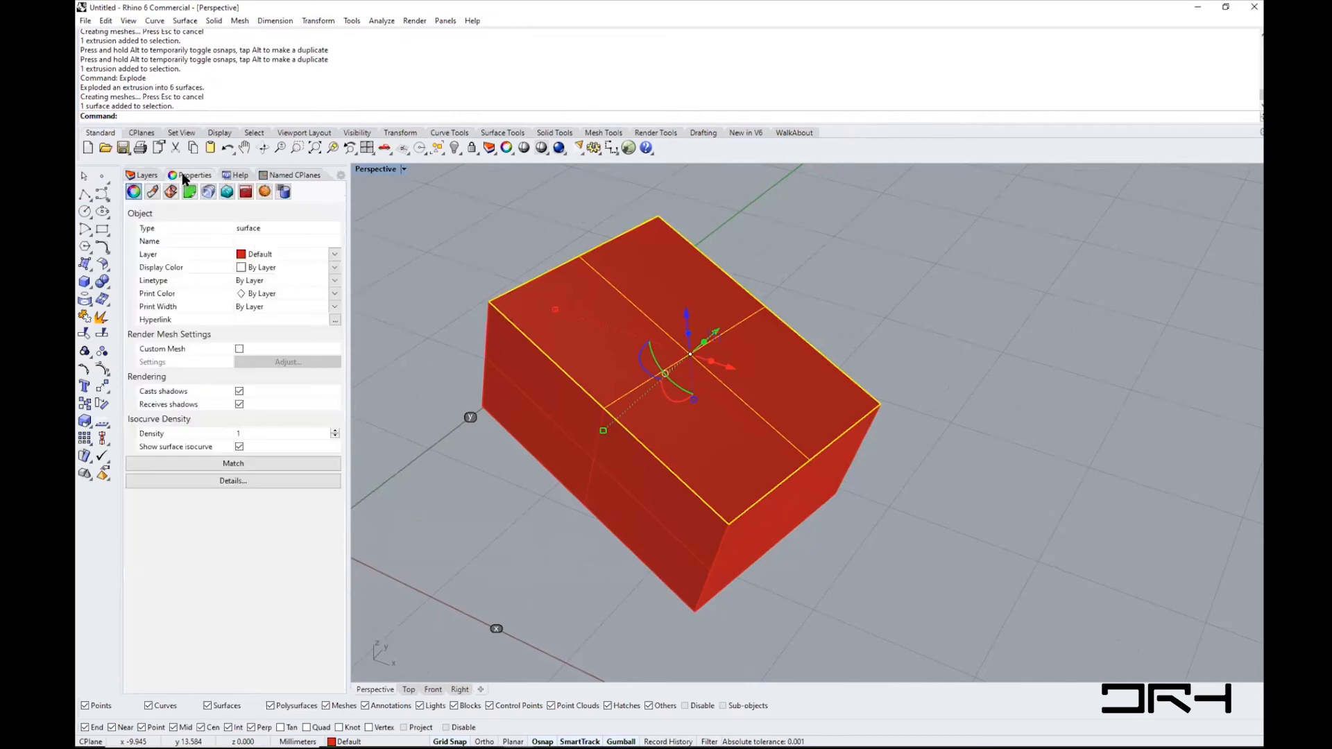
{"action": "left_click", "coordinate": [335, 268]}
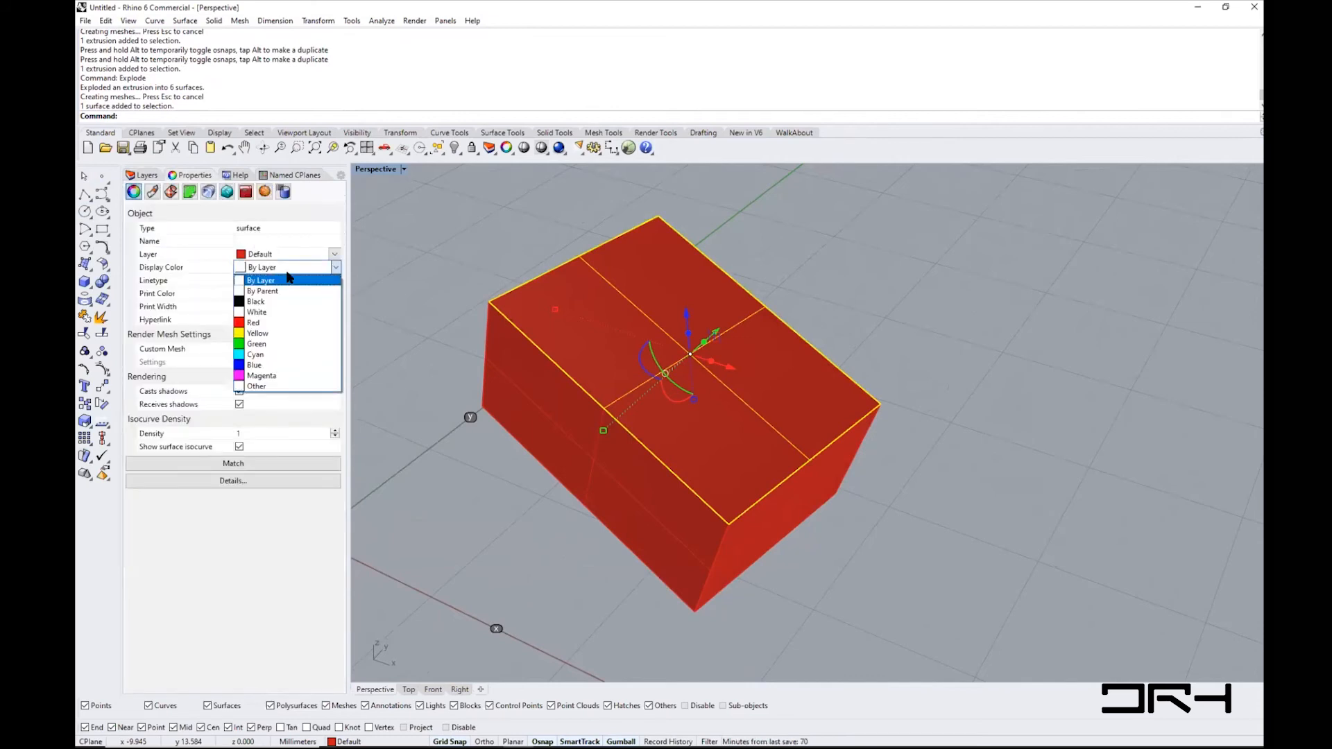
{"action": "left_click", "coordinate": [251, 354]}
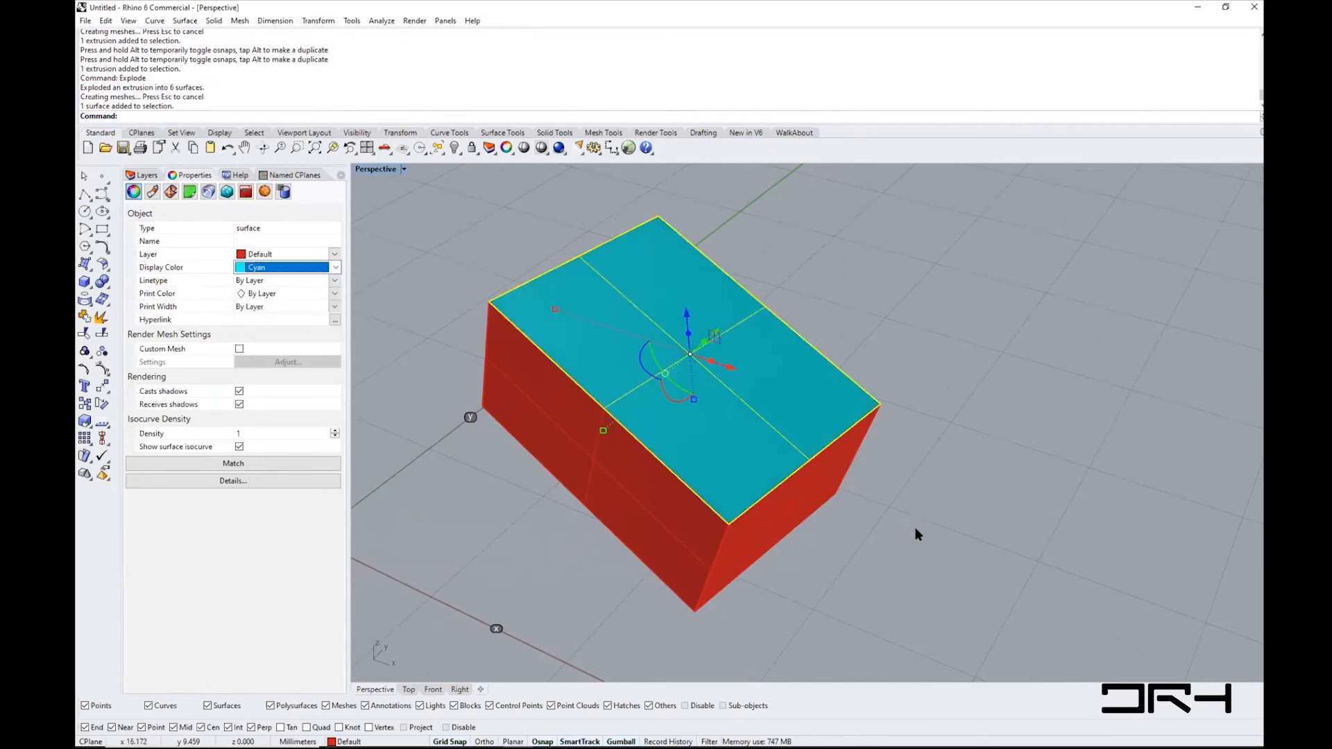
{"action": "left_click", "coordinate": [830, 594]}
{"action": "mouse_move", "coordinate": [831, 594]}
{"action": "right_mouse_down"}
{"action": "mouse_move", "coordinate": [764, 535]}
{"action": "mouse_move", "coordinate": [812, 585]}
{"action": "right_mouse_up"}
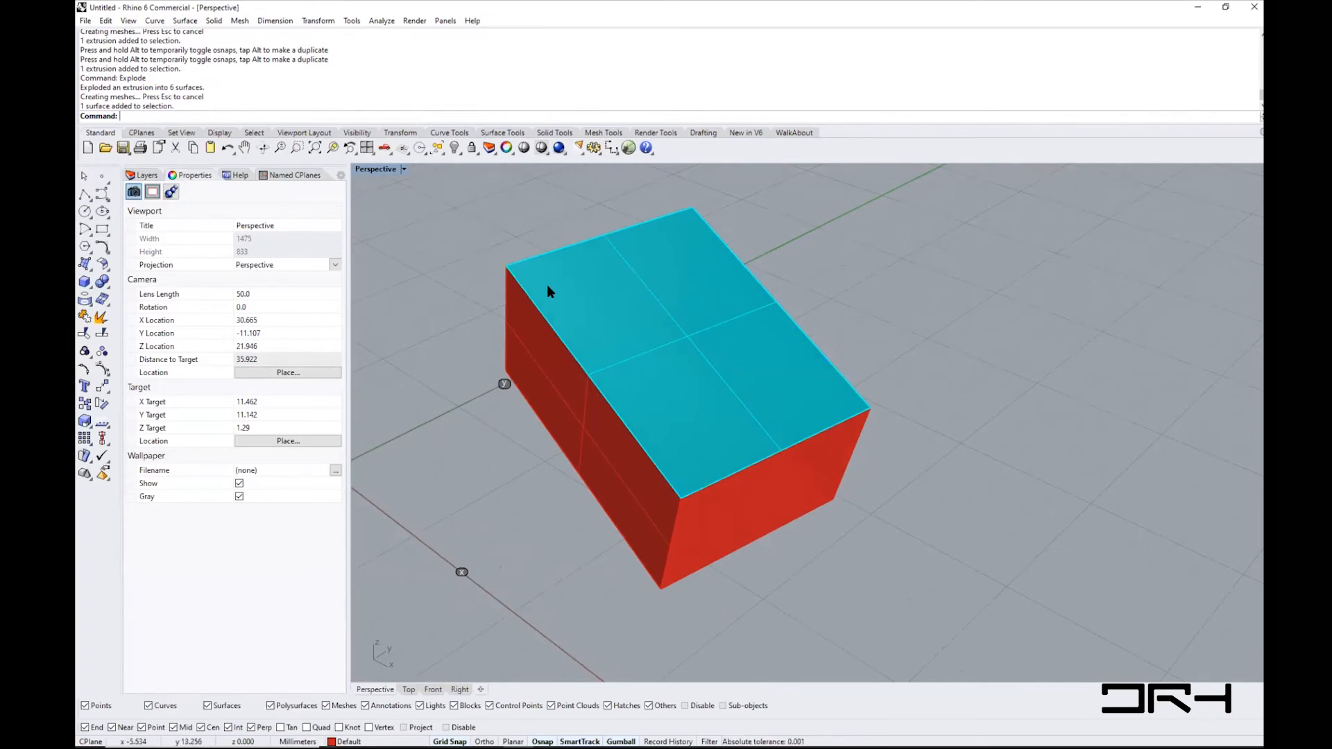
- Place a point object at the front corner of the cyan surface
{"action": "type", "text": "Point"}
{"action": "key", "text": "Return"}
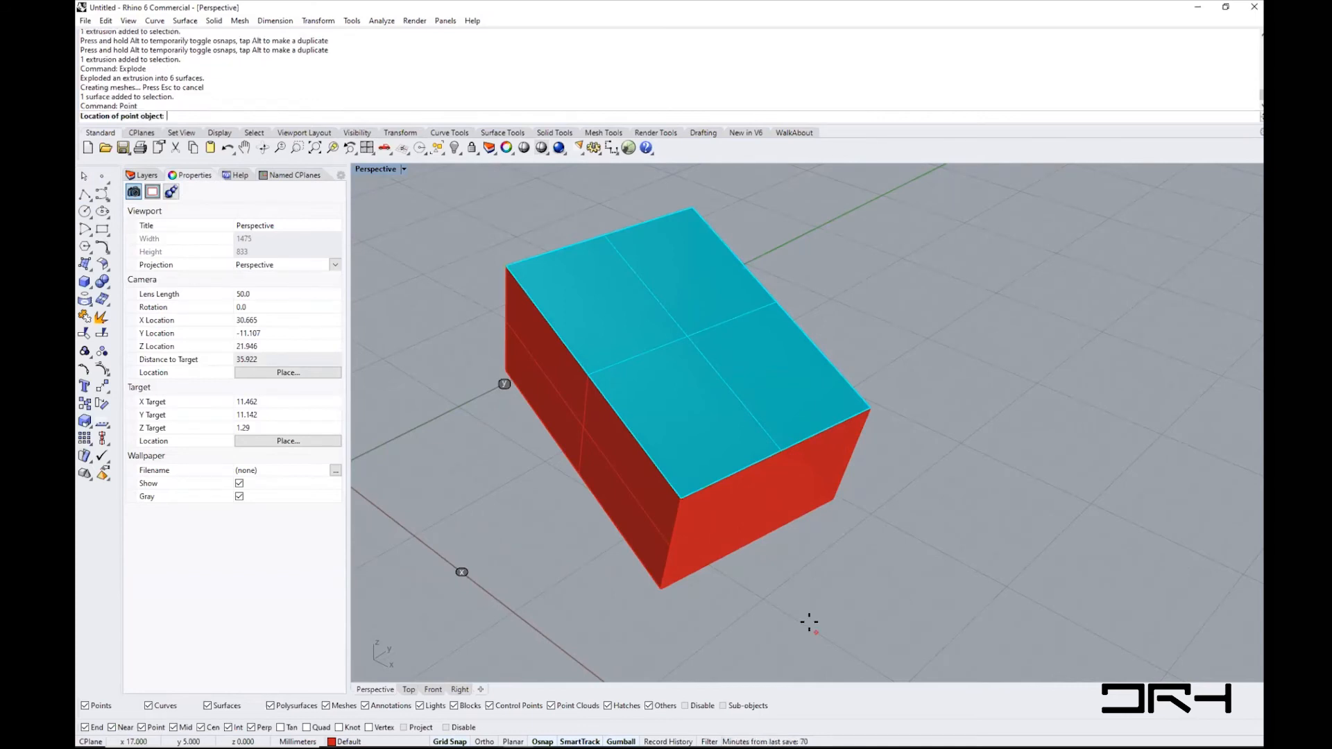
{"action": "left_click", "coordinate": [684, 502]}
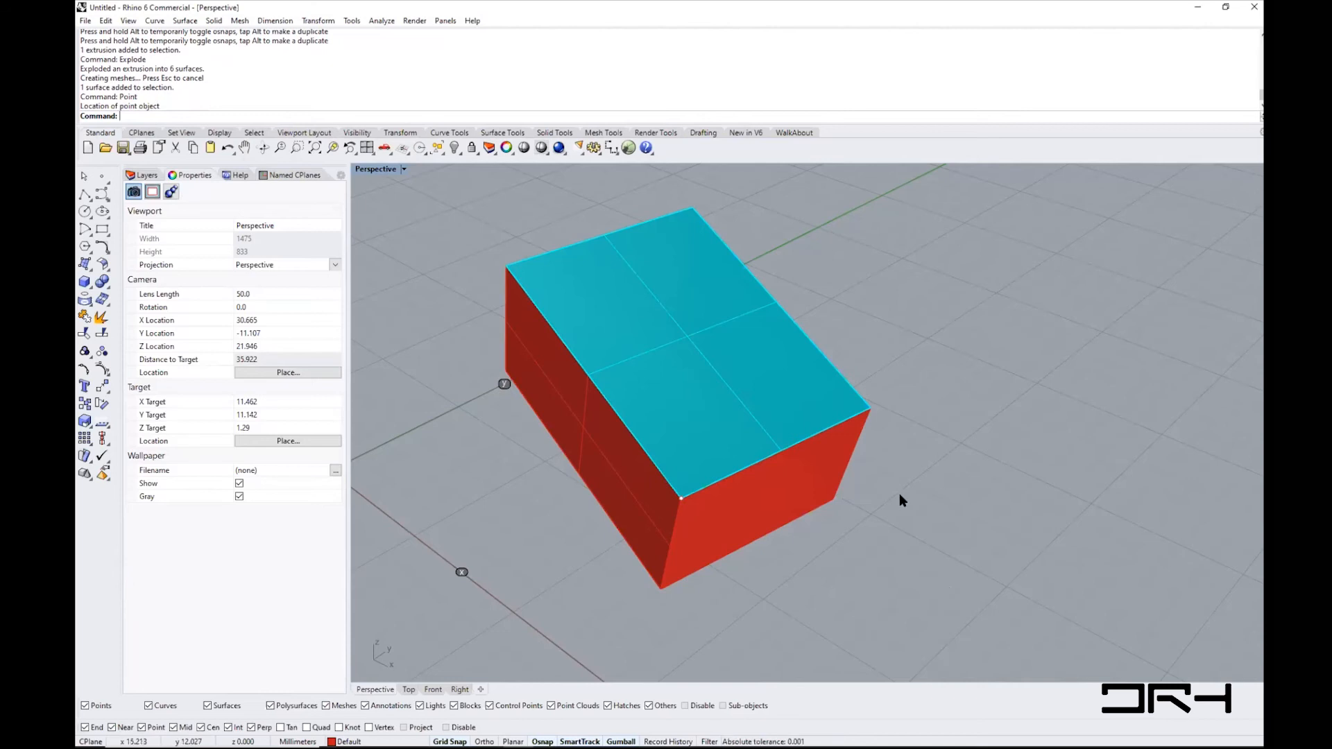
{"action": "type", "text": "CPlane"}
{"action": "key", "text": "Return"}
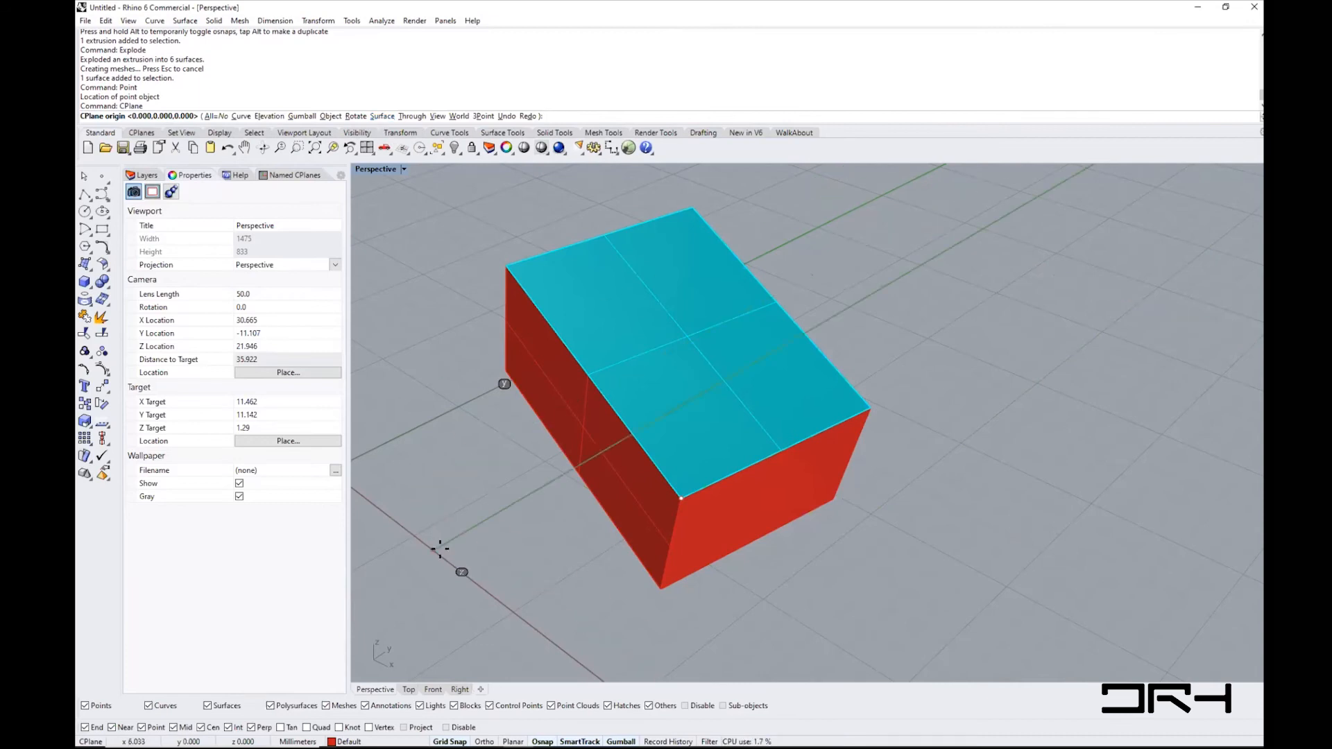
{"action": "left_click", "coordinate": [462, 519]}
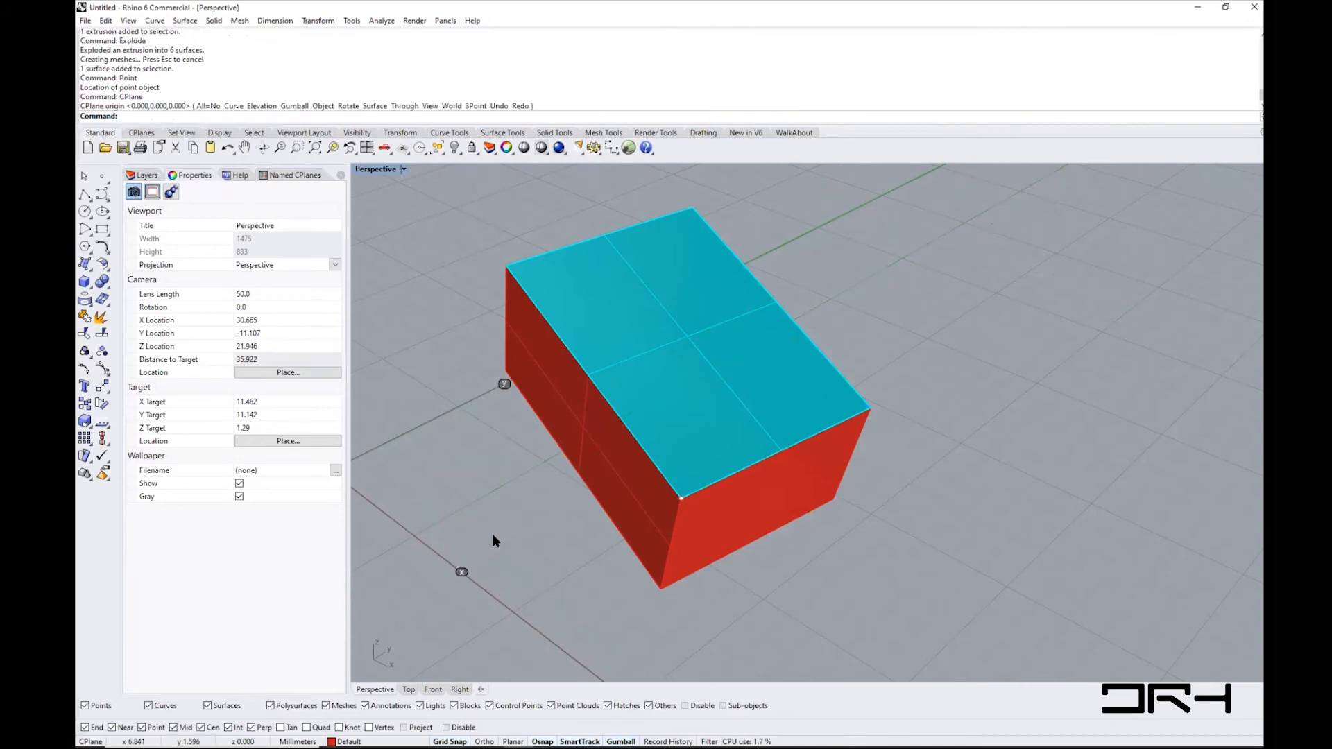
{"action": "right_click_drag", "start_coordinate": [487, 530], "coordinate": [749, 565]}
{"action": "right_click_drag", "start_coordinate": [922, 470], "coordinate": [867, 513]}
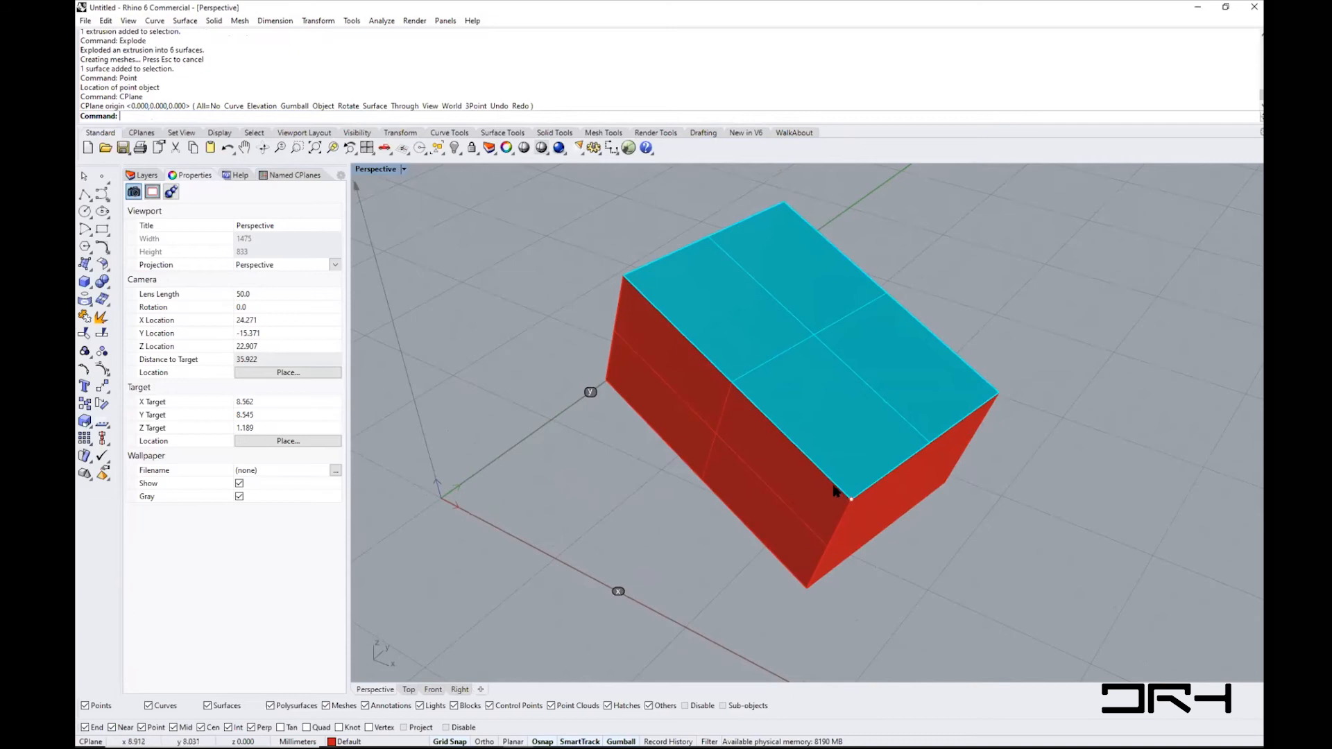
{"action": "mouse_move", "coordinate": [685, 482]}
{"action": "right_mouse_down"}
{"action": "mouse_move", "coordinate": [657, 500]}
{"action": "mouse_move", "coordinate": [672, 489]}
{"action": "right_mouse_up"}
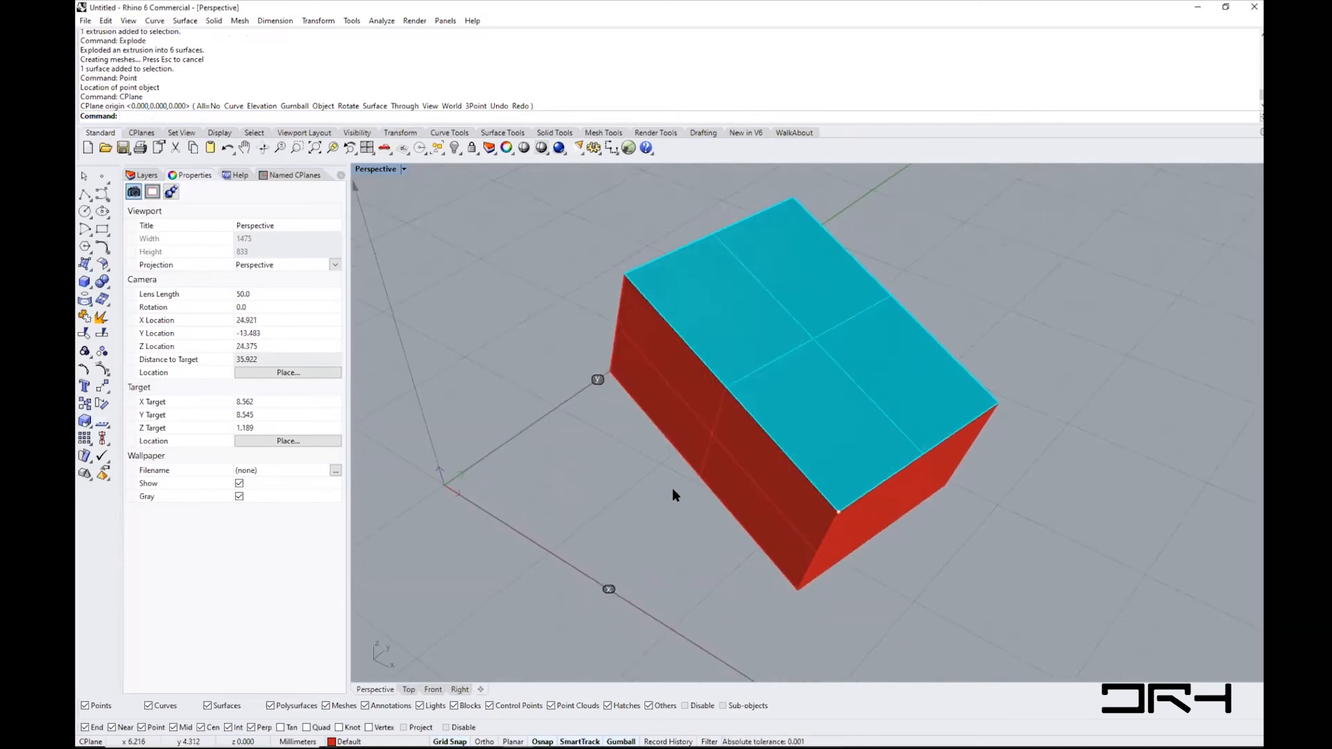
{"action": "right_click_drag", "start_coordinate": [766, 506], "coordinate": [664, 503], "text": "shift"}
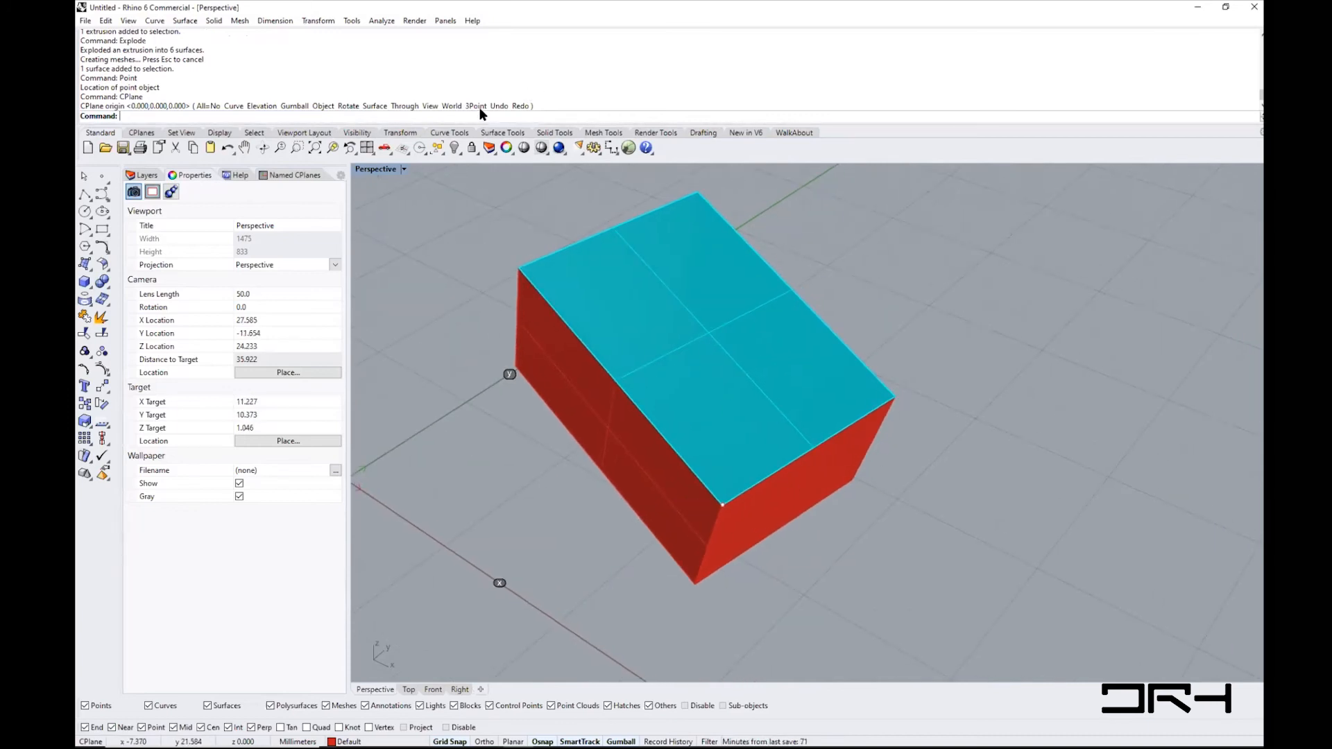
- Align the construction plane to the cyan surface with the CPlane 3Point option, using the front corner as origin and its two adjacent corners for the axes
{"action": "type", "text": "Plane"}
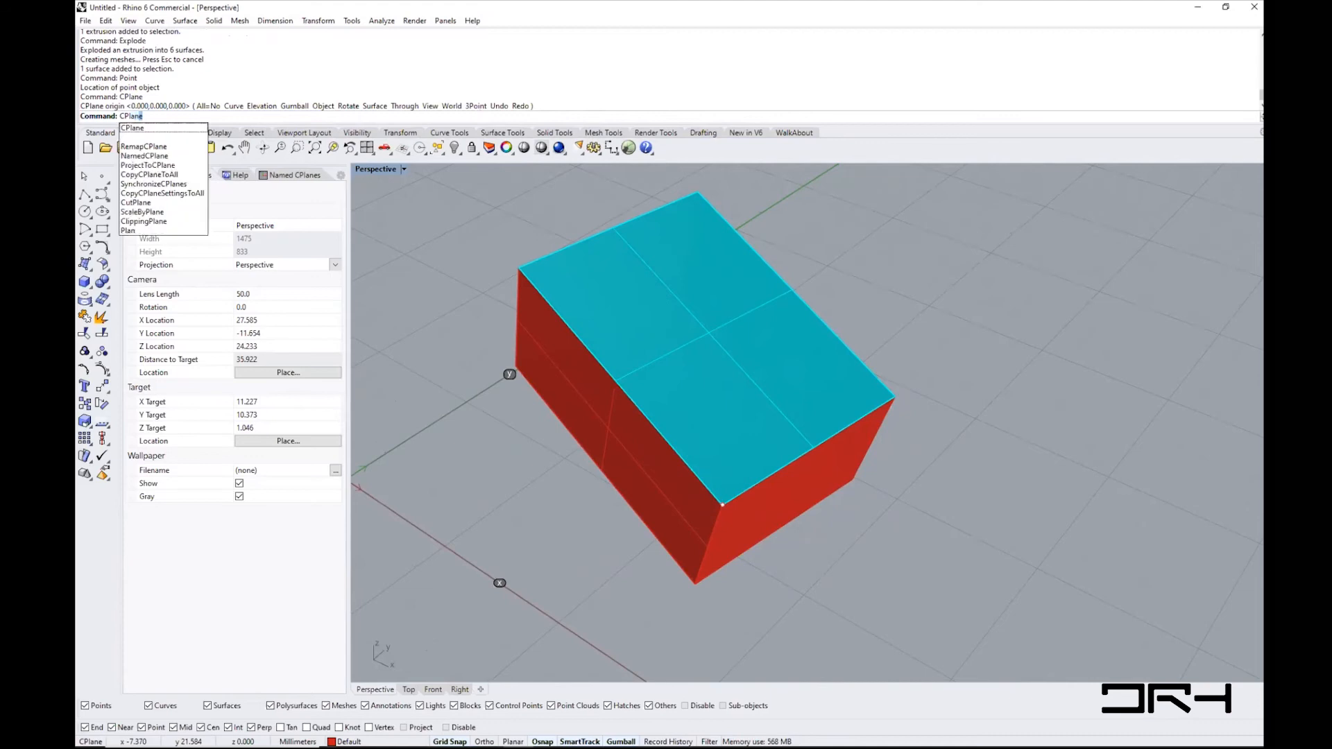
{"action": "key", "text": "Return"}
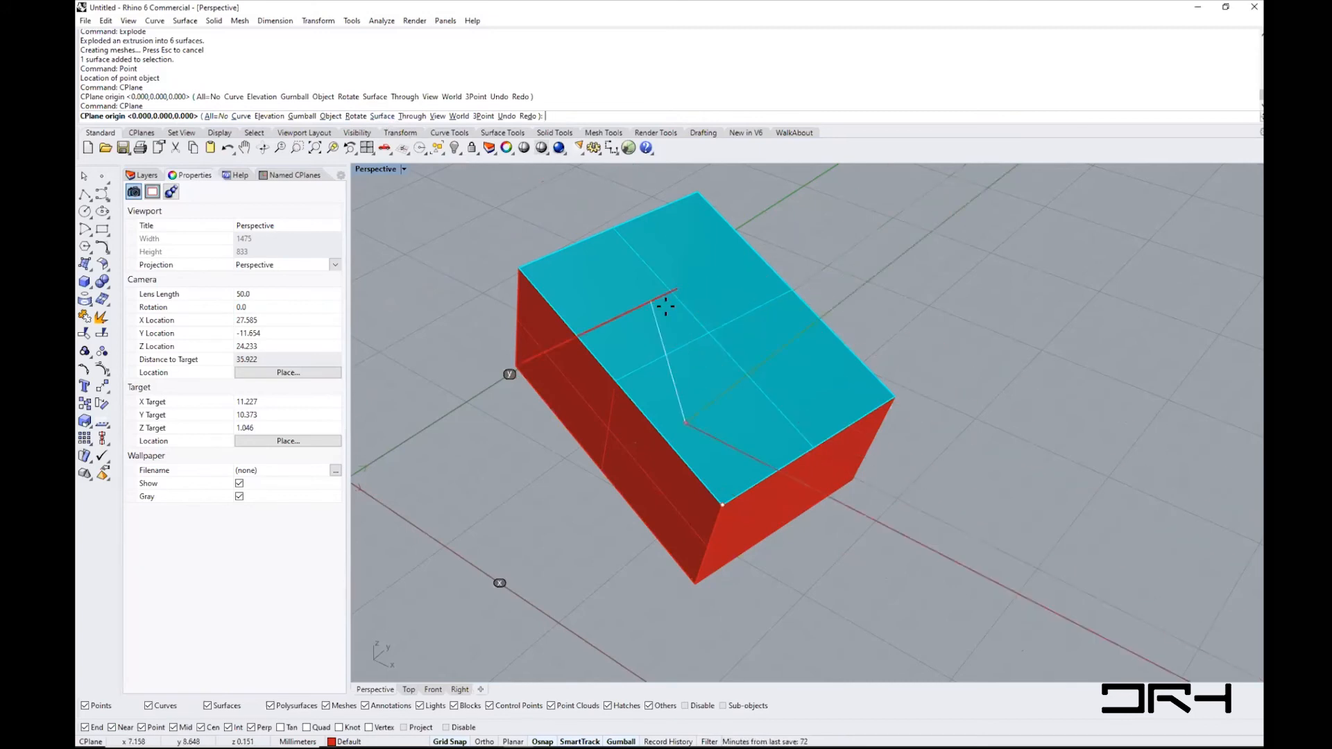
{"action": "left_click", "coordinate": [483, 116]}
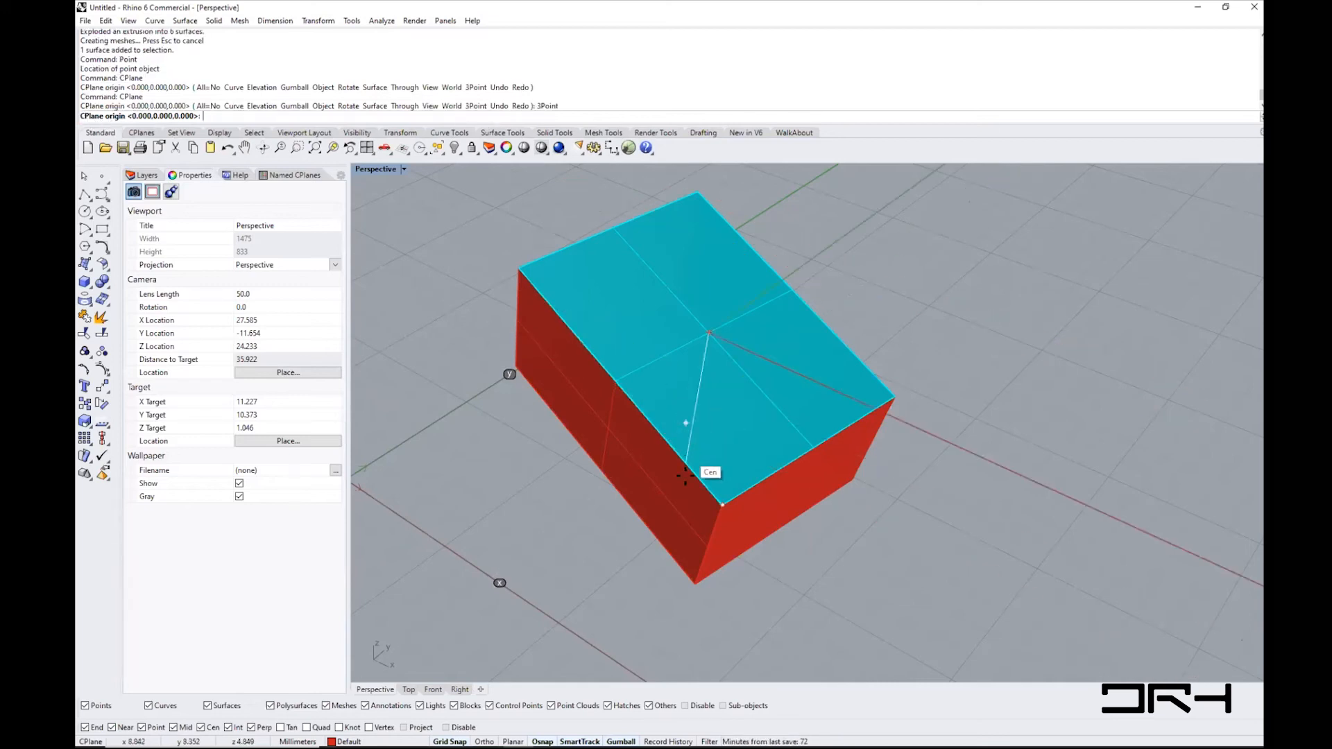
{"action": "left_click", "coordinate": [722, 505]}
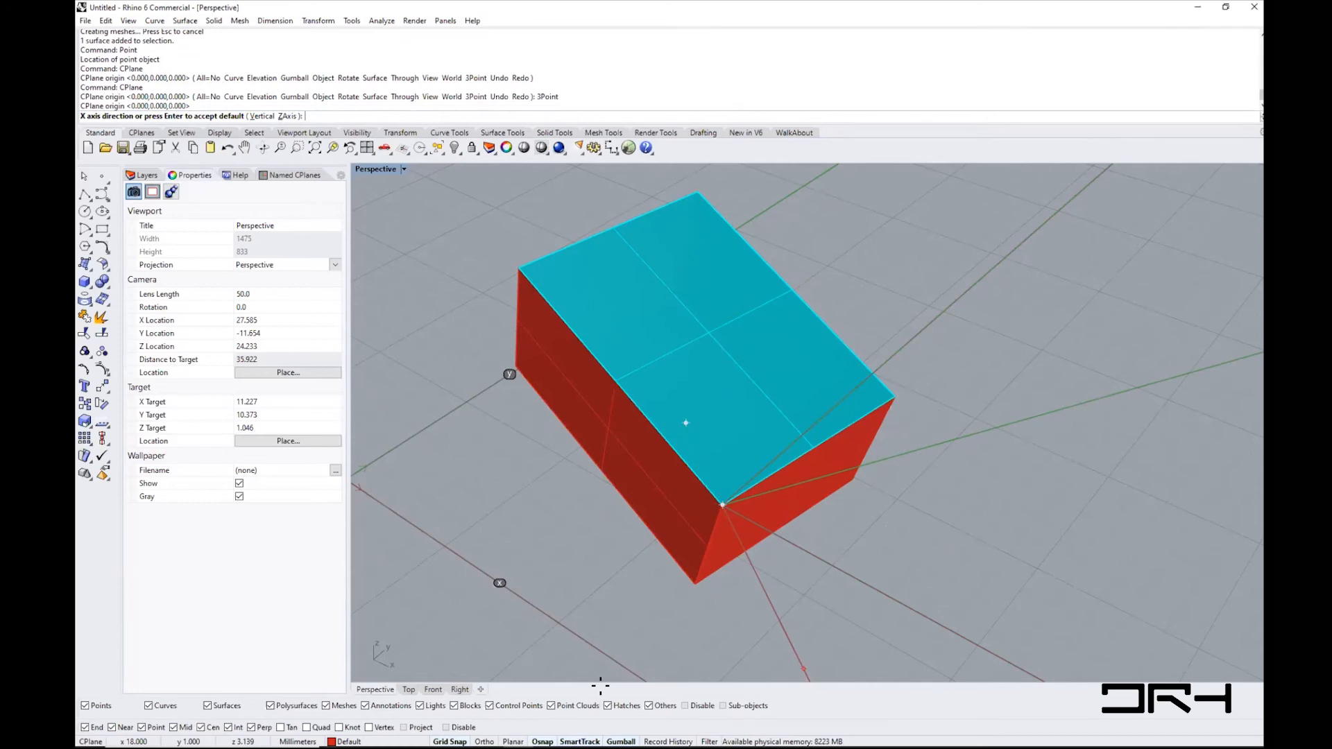
{"action": "left_click", "coordinate": [896, 397]}
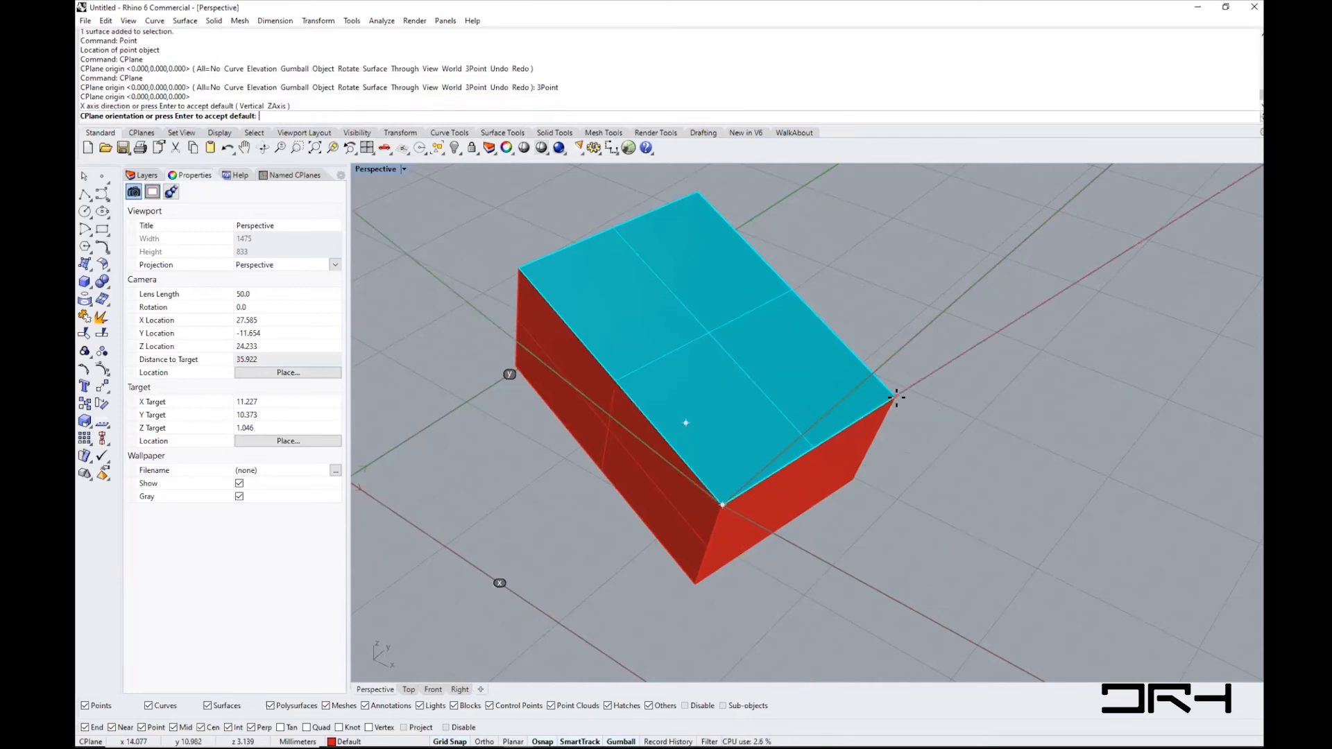
{"action": "left_click", "coordinate": [514, 267]}
{"action": "mouse_move", "coordinate": [763, 543]}
{"action": "right_mouse_down"}
{"action": "mouse_move", "coordinate": [871, 426]}
{"action": "mouse_move", "coordinate": [797, 446]}
{"action": "mouse_move", "coordinate": [767, 565]}
{"action": "mouse_move", "coordinate": [905, 572]}
{"action": "mouse_move", "coordinate": [701, 511]}
{"action": "mouse_move", "coordinate": [681, 530]}
{"action": "mouse_move", "coordinate": [713, 562]}
{"action": "mouse_move", "coordinate": [883, 521]}
{"action": "mouse_move", "coordinate": [788, 547]}
{"action": "mouse_move", "coordinate": [747, 541]}
{"action": "mouse_move", "coordinate": [758, 561]}
{"action": "right_mouse_up"}
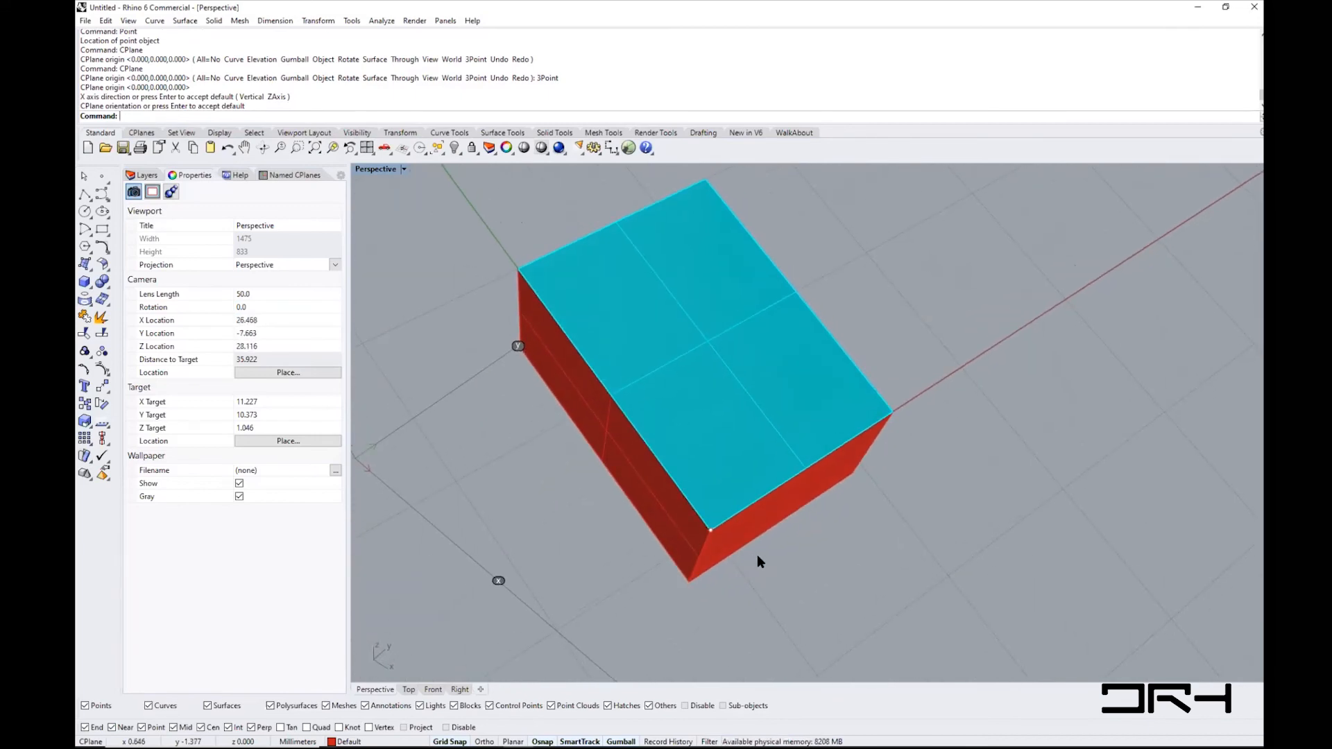
- Save the current construction plane as a named CPlane called Blue
{"action": "left_click", "coordinate": [286, 176]}
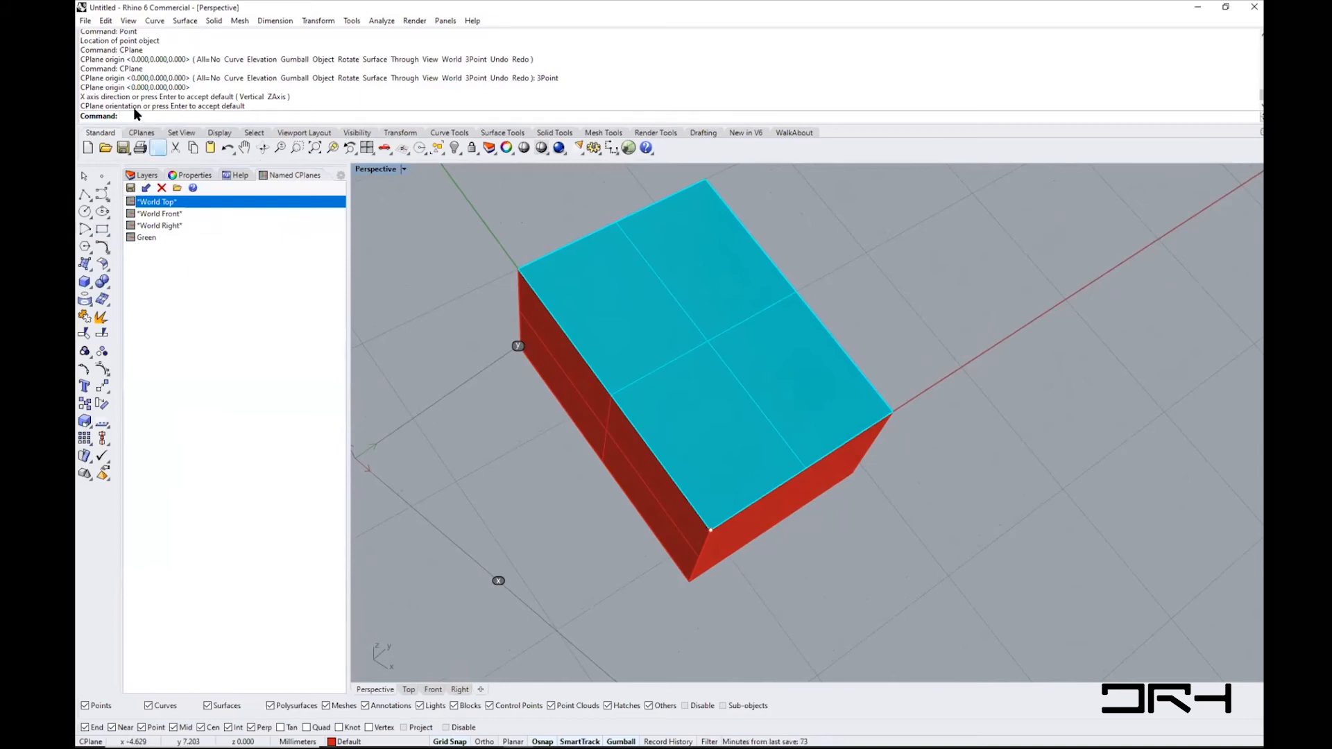
{"action": "left_click", "coordinate": [132, 189]}
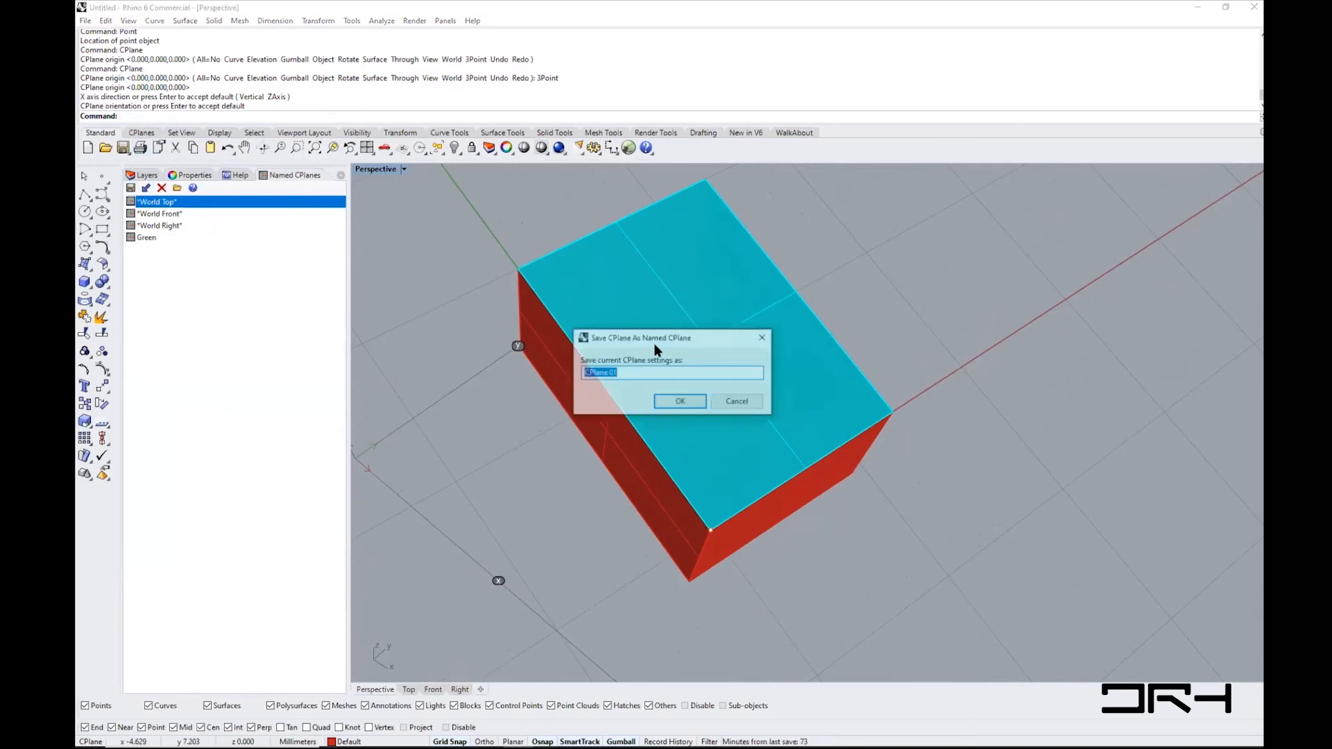
{"action": "type", "text": "Blue"}
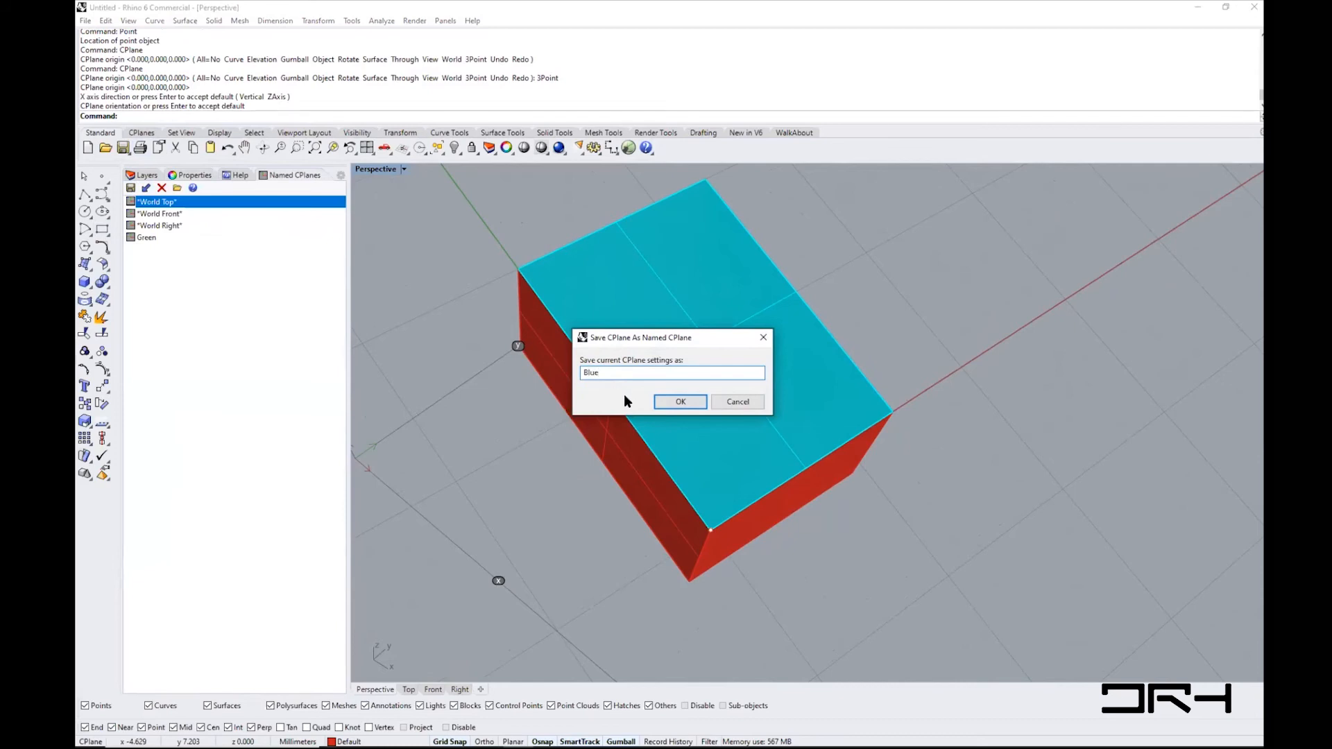
{"action": "left_click", "coordinate": [693, 397]}
{"action": "right_click_drag", "start_coordinate": [738, 513], "coordinate": [678, 518]}
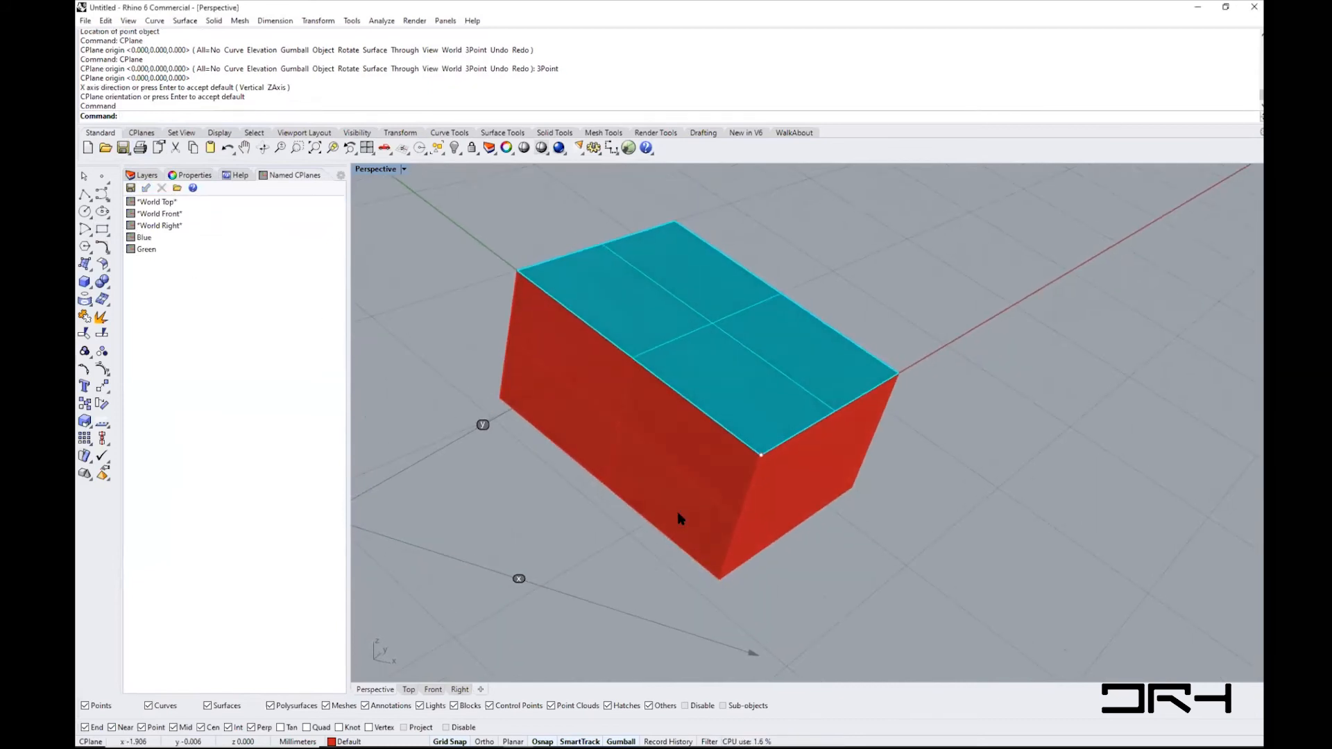
- Restore the World Top construction plane and switch back to the saved Blue plane
{"action": "double_click", "coordinate": [158, 203]}
{"action": "right_click_drag", "start_coordinate": [524, 447], "coordinate": [647, 531]}
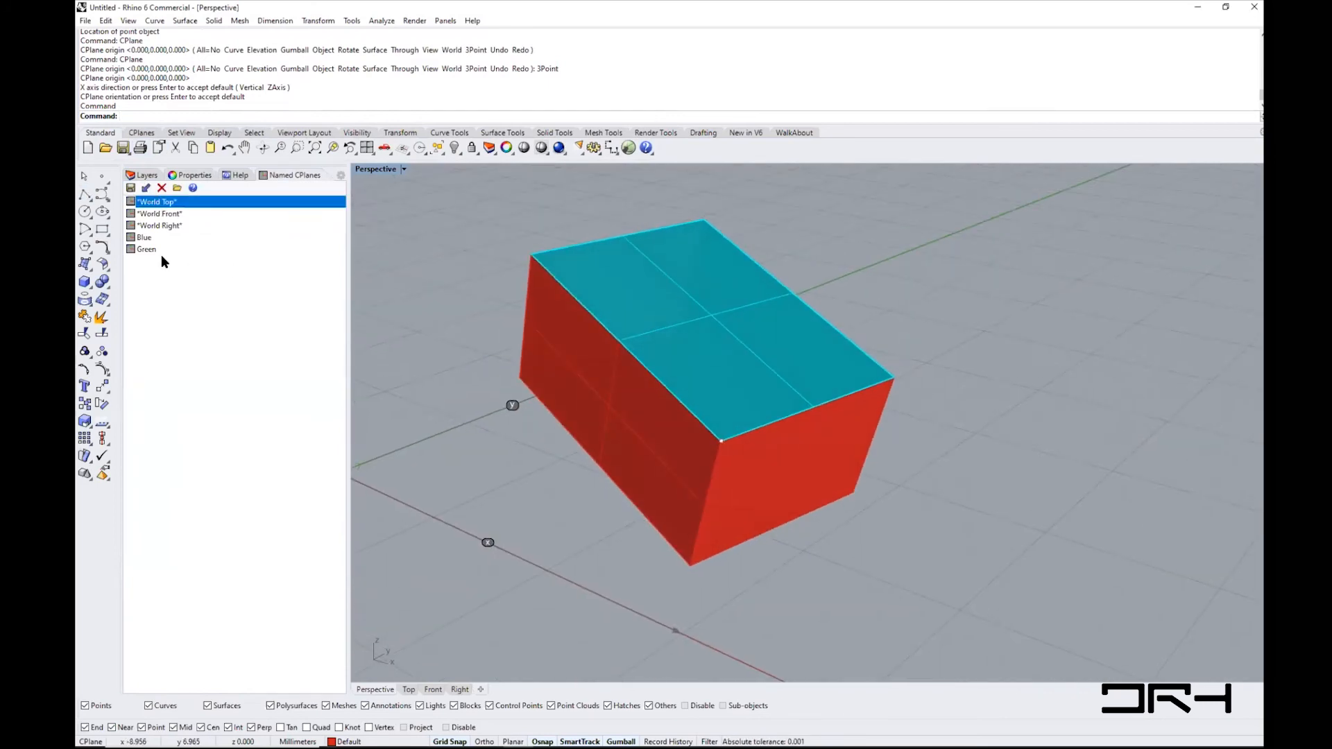
{"action": "left_click", "coordinate": [145, 238]}
{"action": "double_click", "coordinate": [147, 238]}
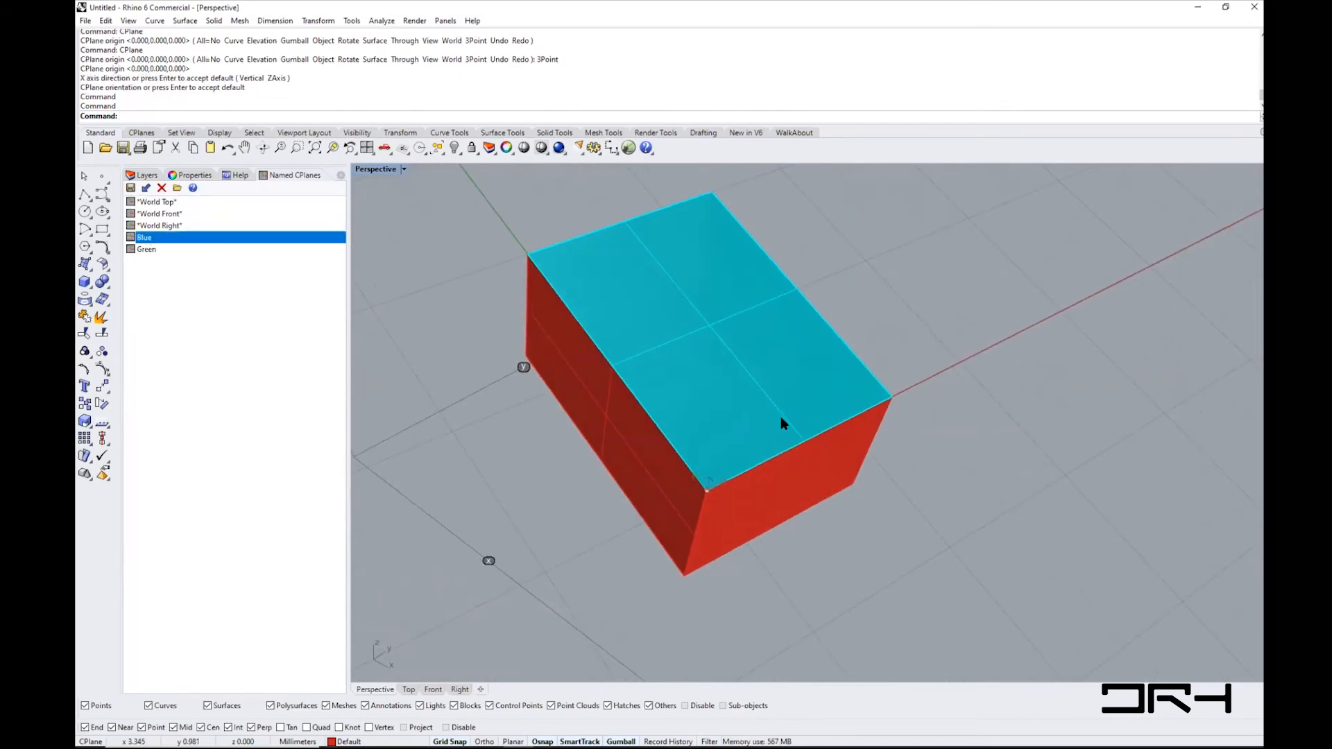
- Draw a solid cylinder standing perpendicular on the cyan surface, with its base centre at X 3, Y 4 of the Blue construction plane
{"action": "type", "text": "Cir"}
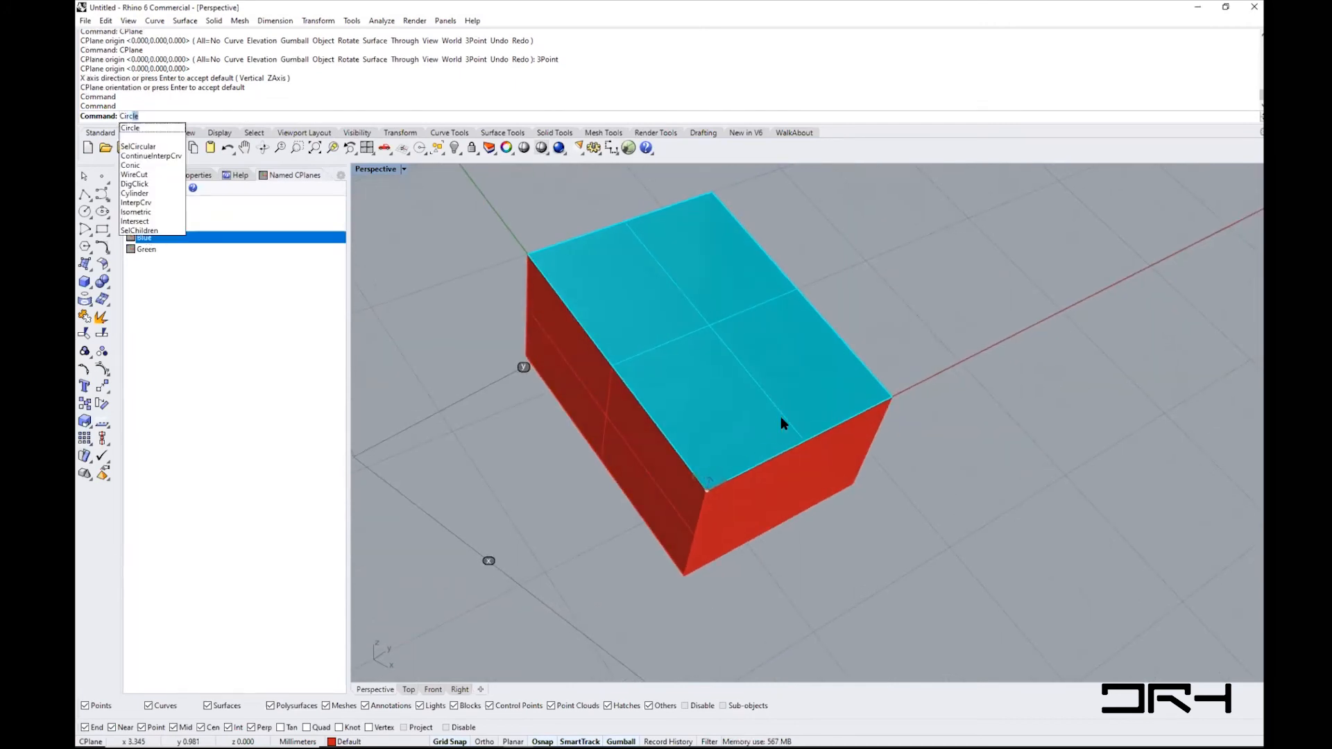
{"action": "key", "text": "BackSpace"}
{"action": "key", "text": "BackSpace"}
{"action": "key", "text": "BackSpace"}
{"action": "key", "text": "BackSpace"}
{"action": "type", "text": "ylinde"}
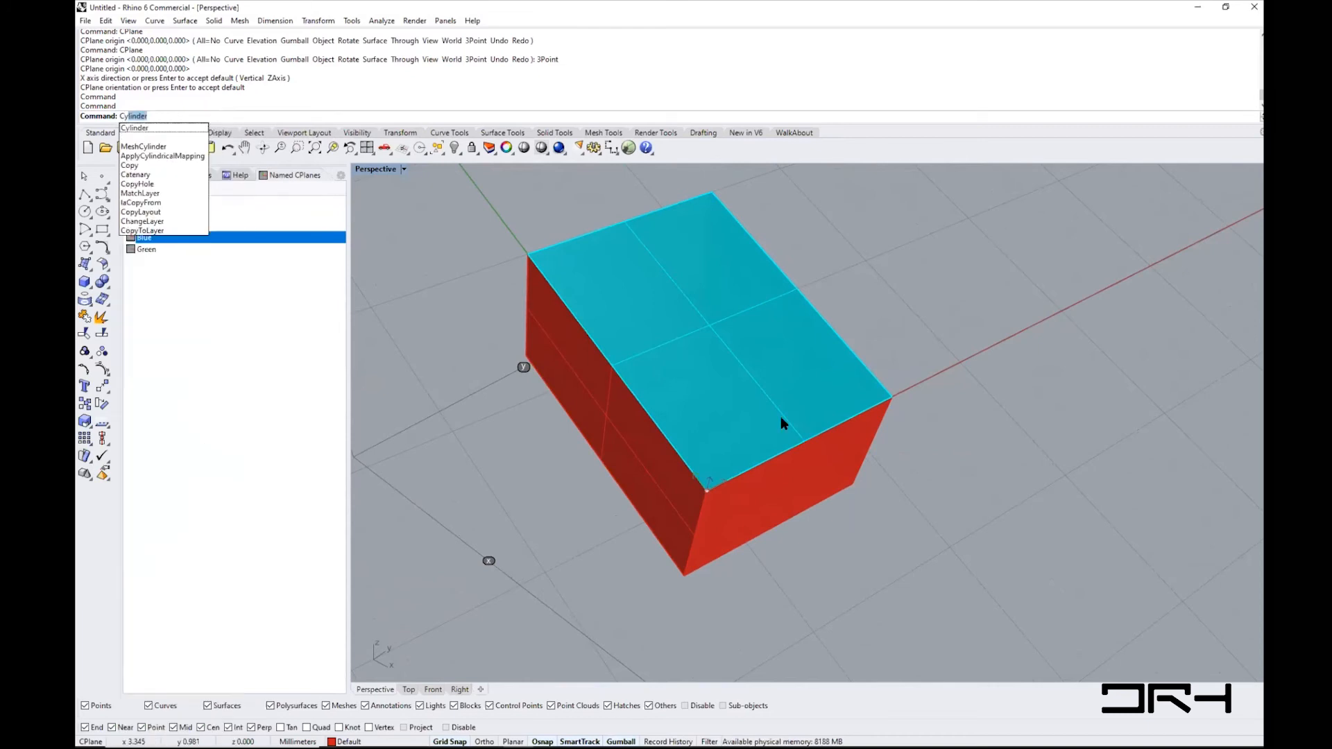
{"action": "key", "text": "Return"}
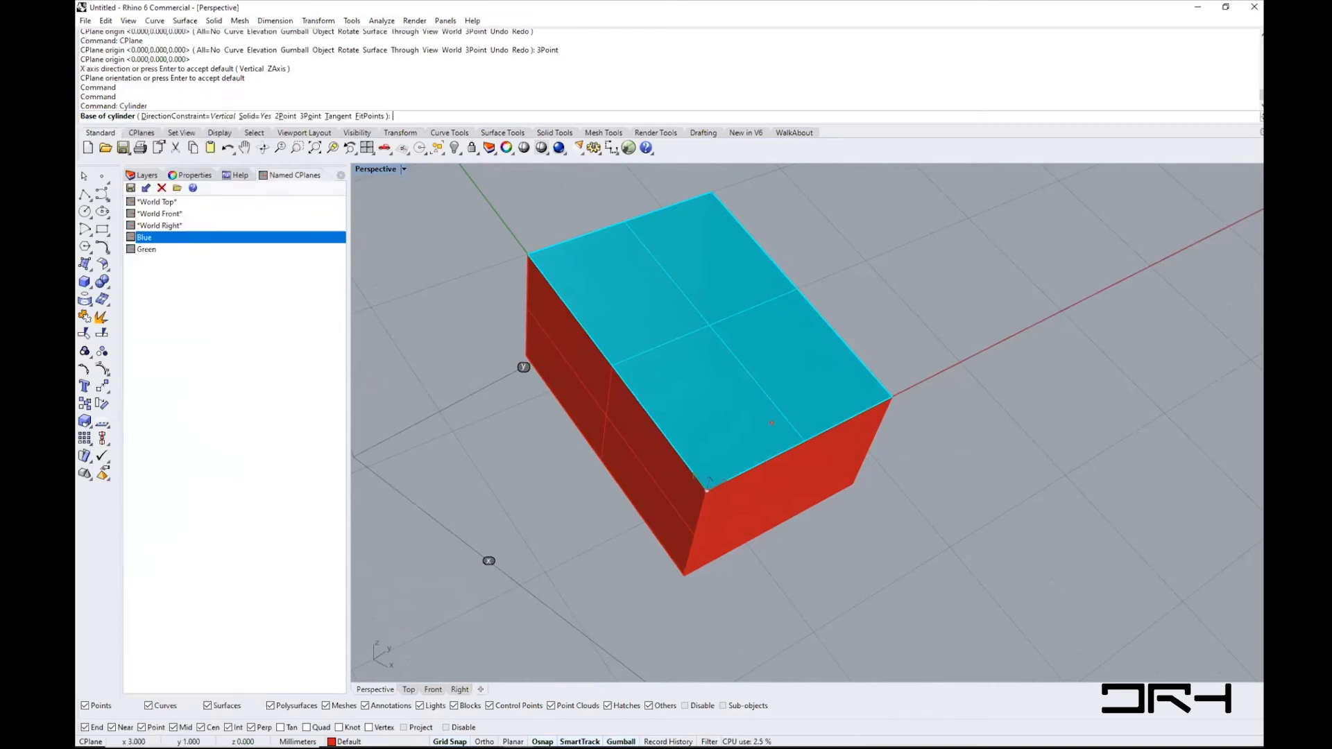
{"action": "left_click", "coordinate": [702, 350]}
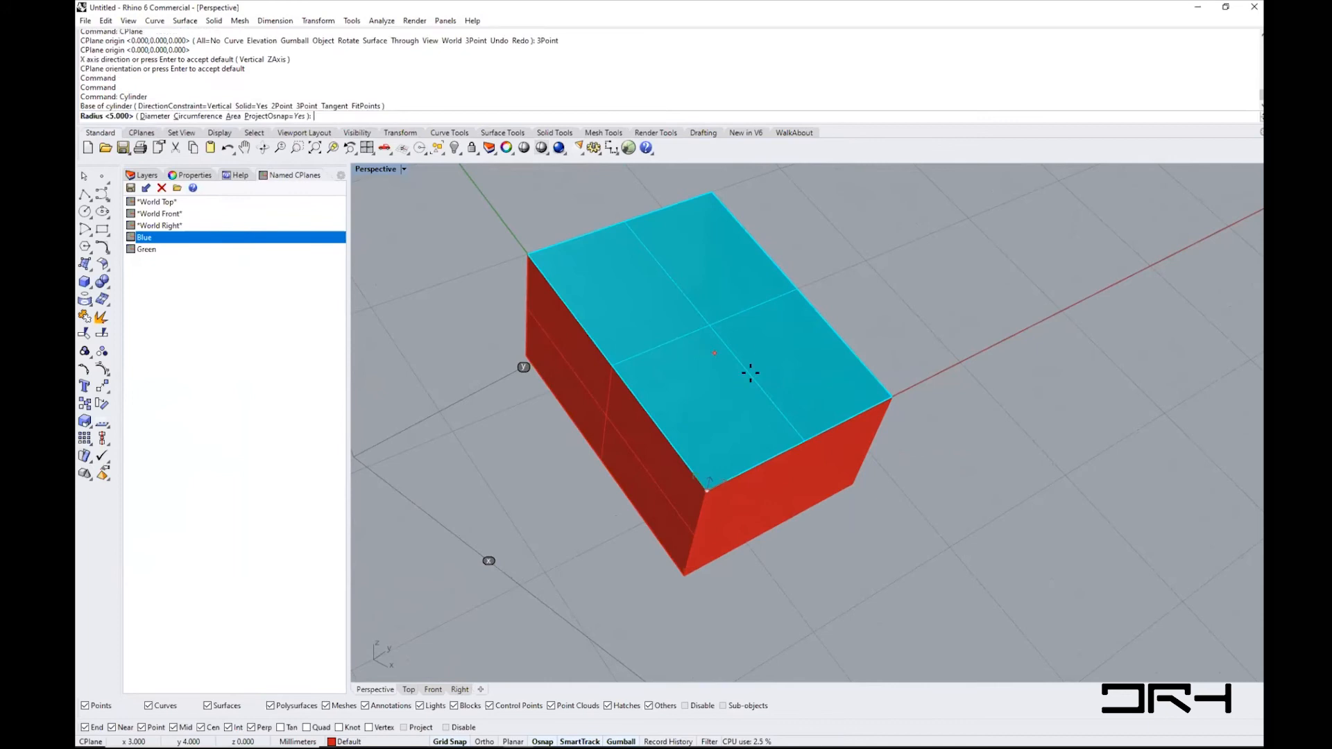
{"action": "left_click", "coordinate": [722, 363]}
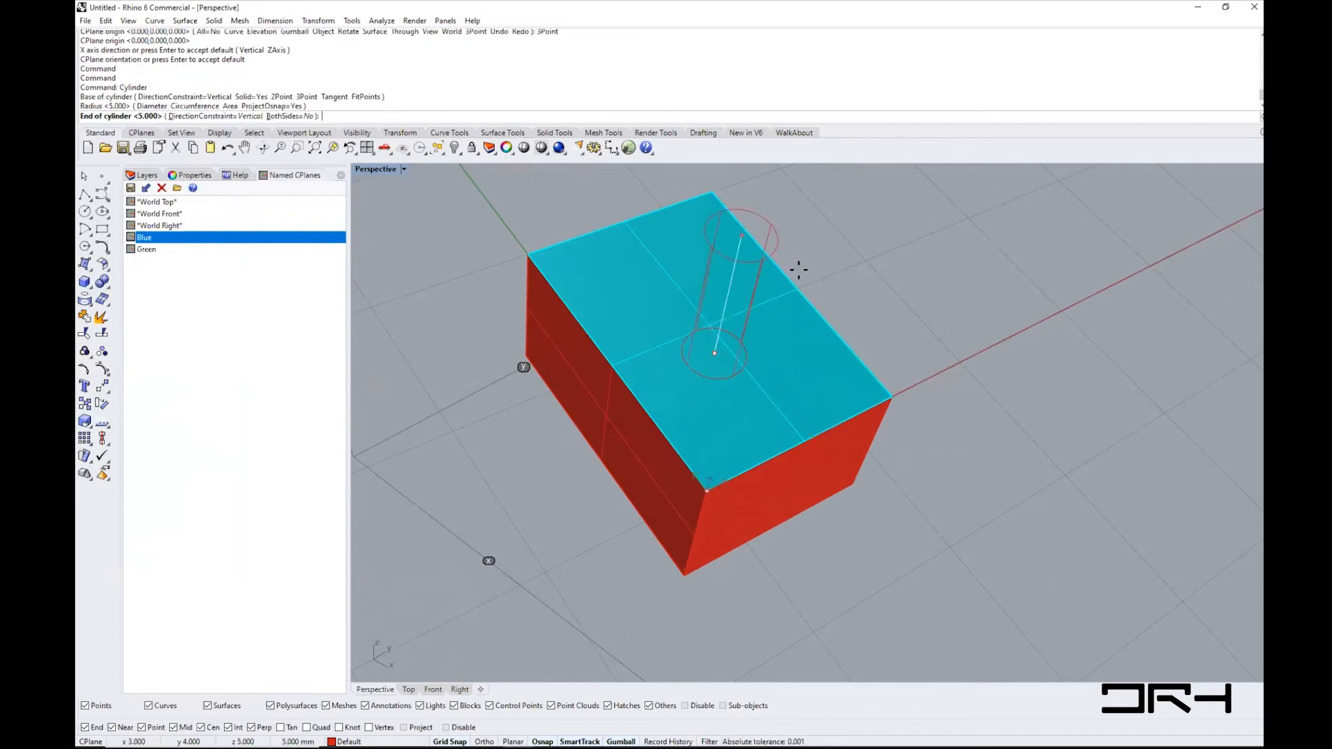
{"action": "left_click", "coordinate": [797, 300]}
{"action": "right_click_drag", "start_coordinate": [842, 338], "coordinate": [818, 499]}
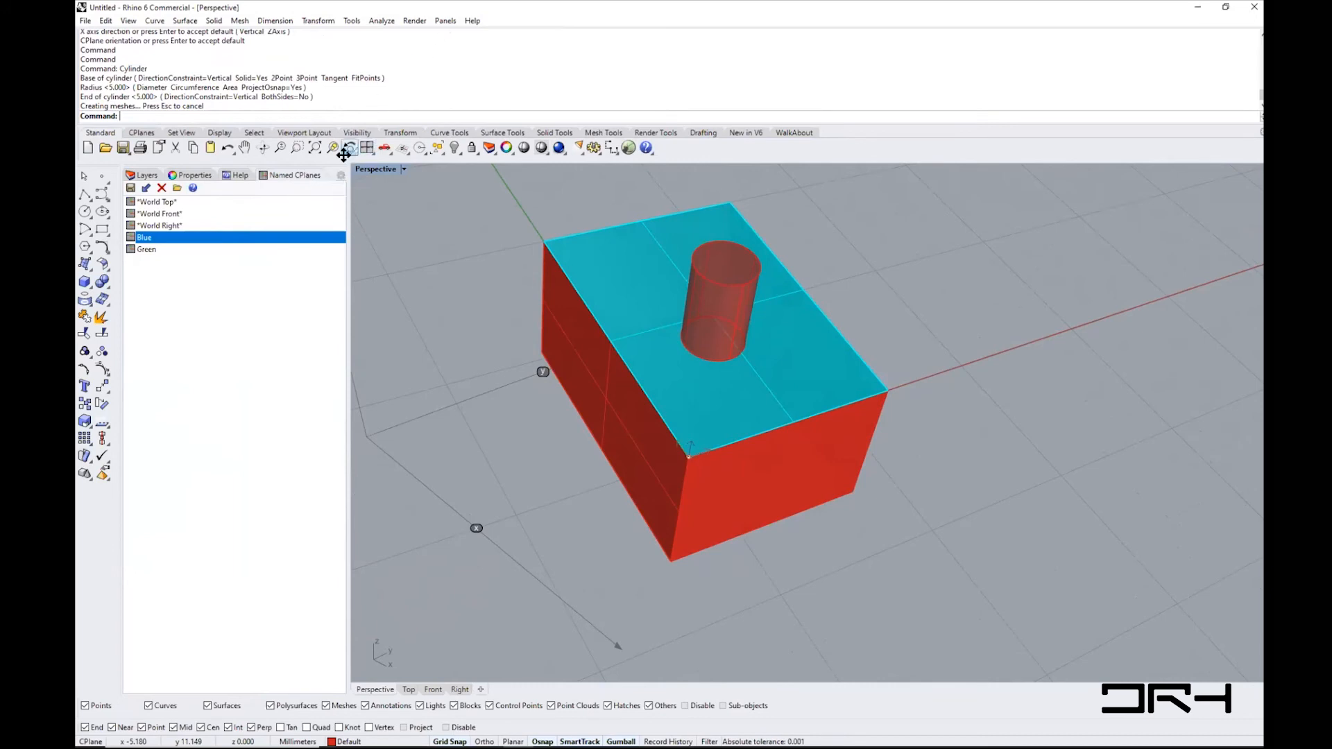
{"action": "left_click", "coordinate": [340, 175]}
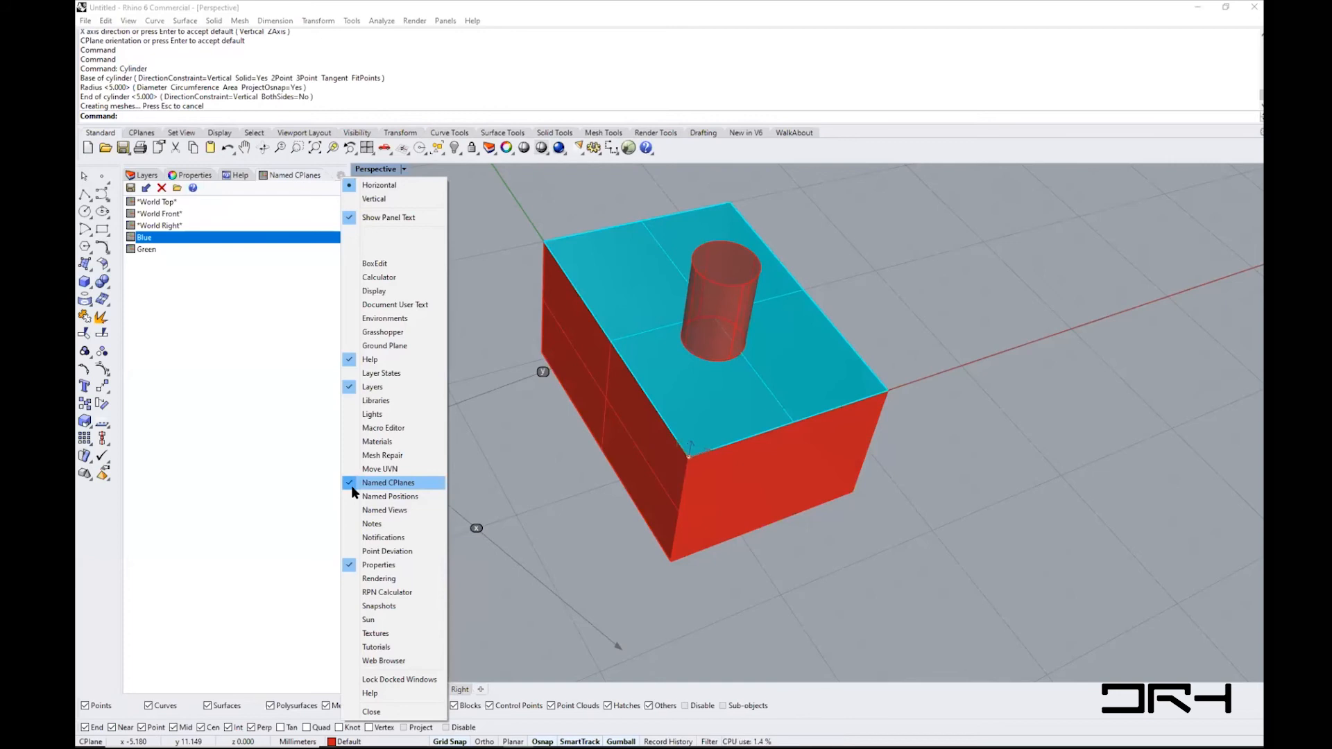
{"action": "left_click", "coordinate": [444, 21]}
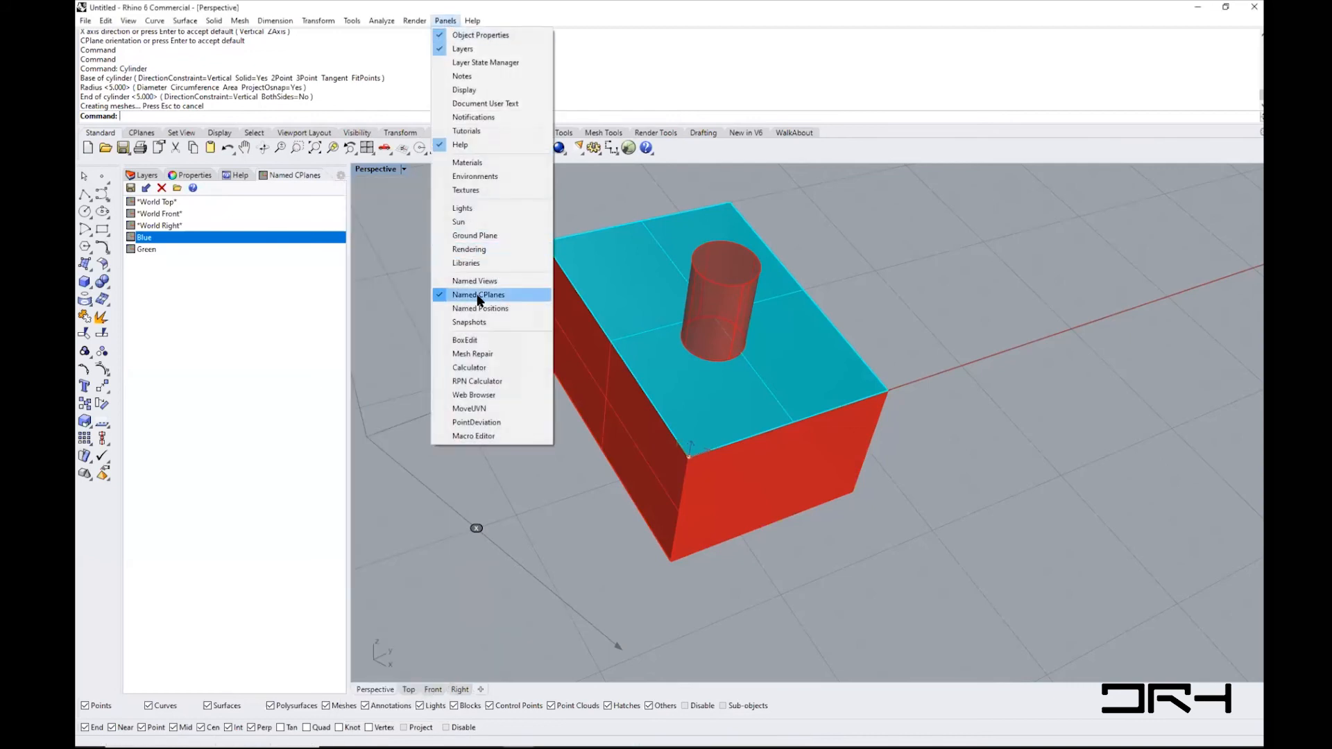
{"action": "left_click", "coordinate": [395, 343]}
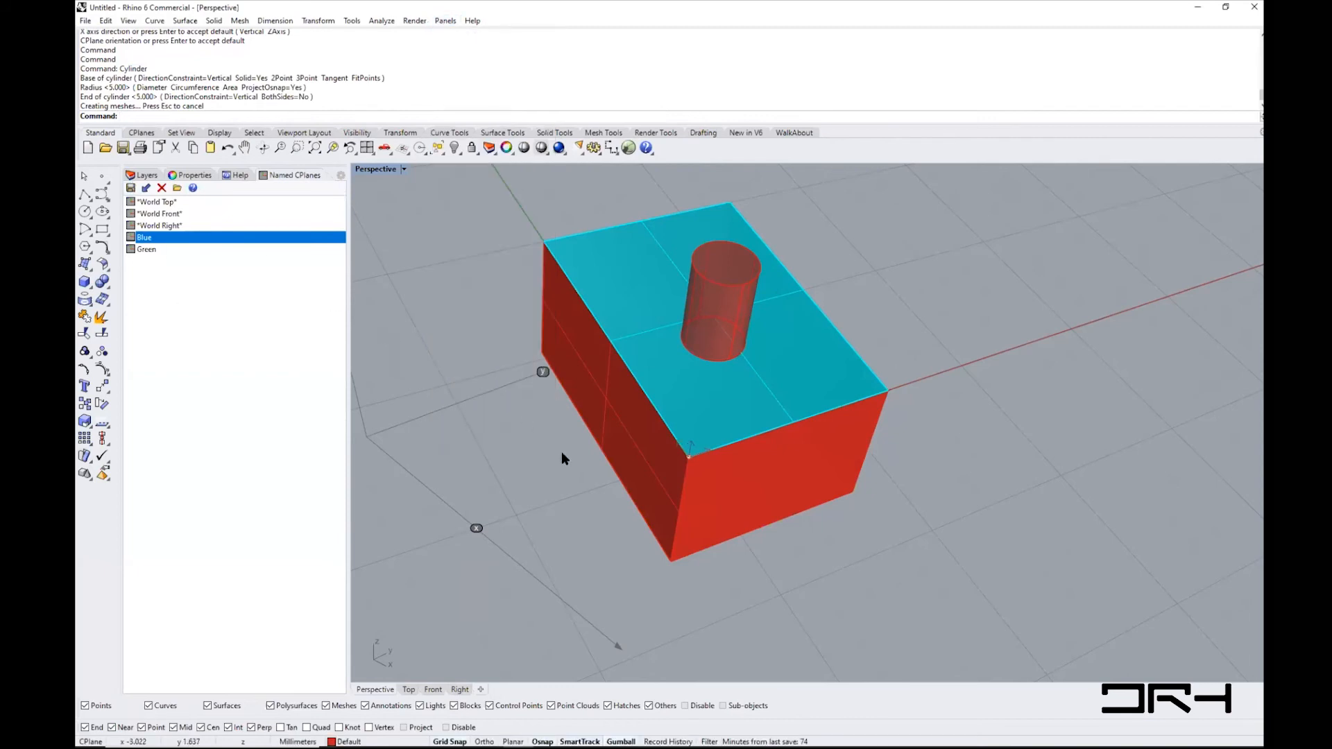
{"action": "mouse_move", "coordinate": [596, 477]}
{"action": "right_mouse_down"}
{"action": "mouse_move", "coordinate": [485, 479]}
{"action": "mouse_move", "coordinate": [618, 437]}
{"action": "mouse_move", "coordinate": [684, 476]}
{"action": "mouse_move", "coordinate": [561, 507]}
{"action": "mouse_move", "coordinate": [583, 452]}
{"action": "mouse_move", "coordinate": [599, 472]}
{"action": "right_mouse_up"}
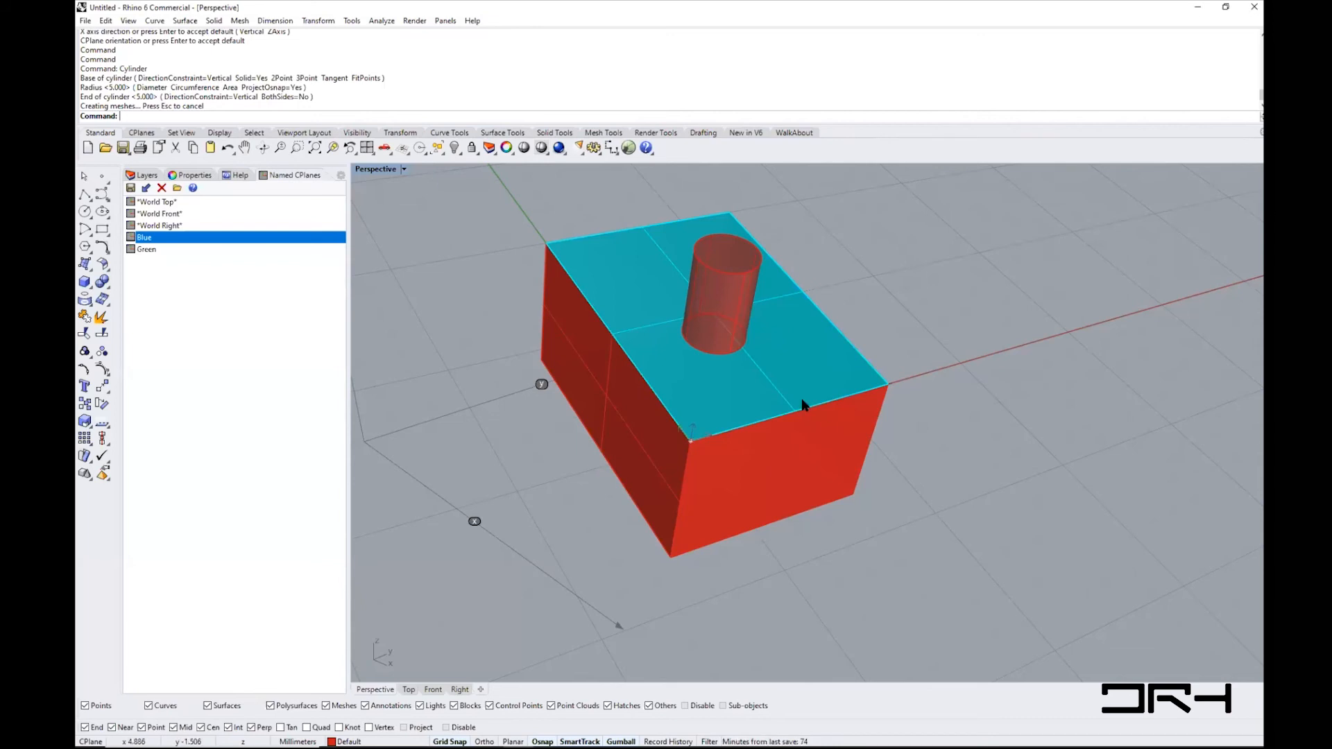
- Draw a line perpendicular to the cyan surface, from the Blue construction plane's origin to 0,0,10
{"action": "mouse_move", "coordinate": [769, 477]}
{"action": "right_mouse_down"}
{"action": "mouse_move", "coordinate": [811, 389]}
{"action": "mouse_move", "coordinate": [779, 476]}
{"action": "mouse_move", "coordinate": [792, 473]}
{"action": "mouse_move", "coordinate": [770, 466]}
{"action": "right_mouse_up"}
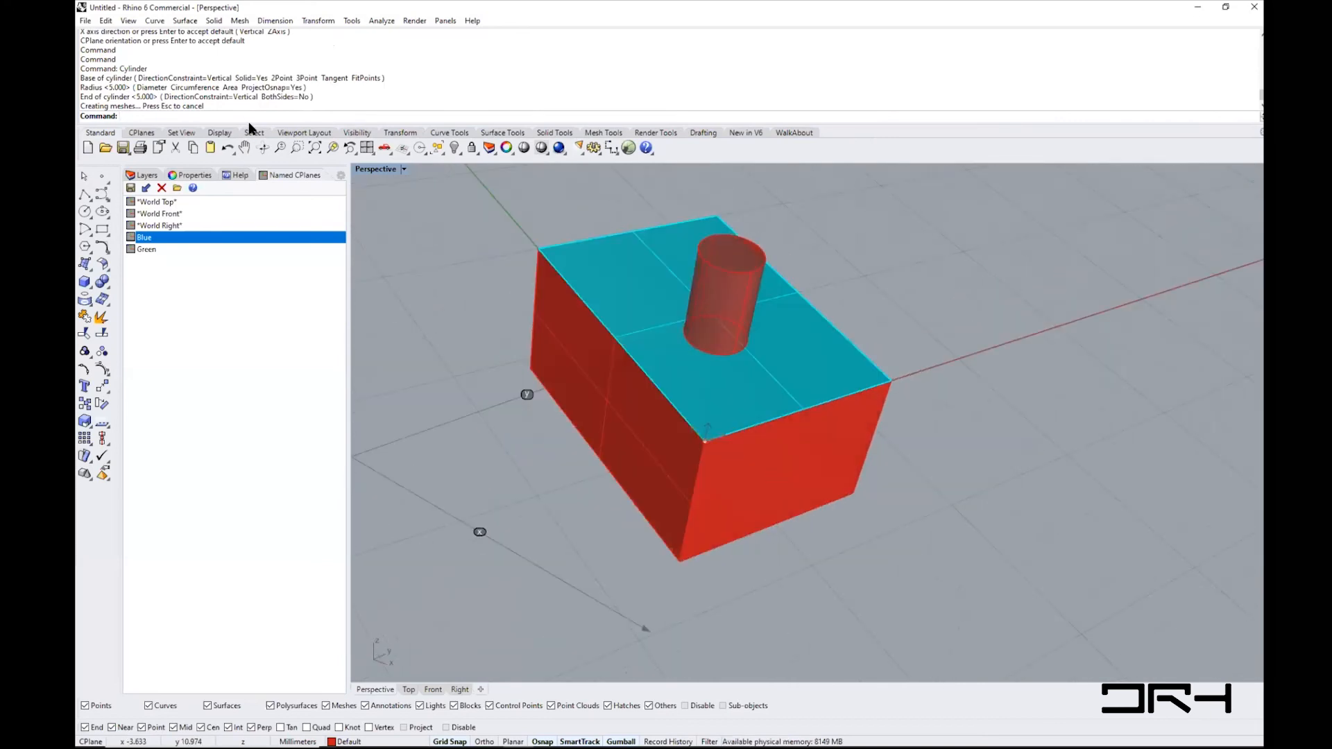
{"action": "type", "text": "Line"}
{"action": "key", "text": "Return"}
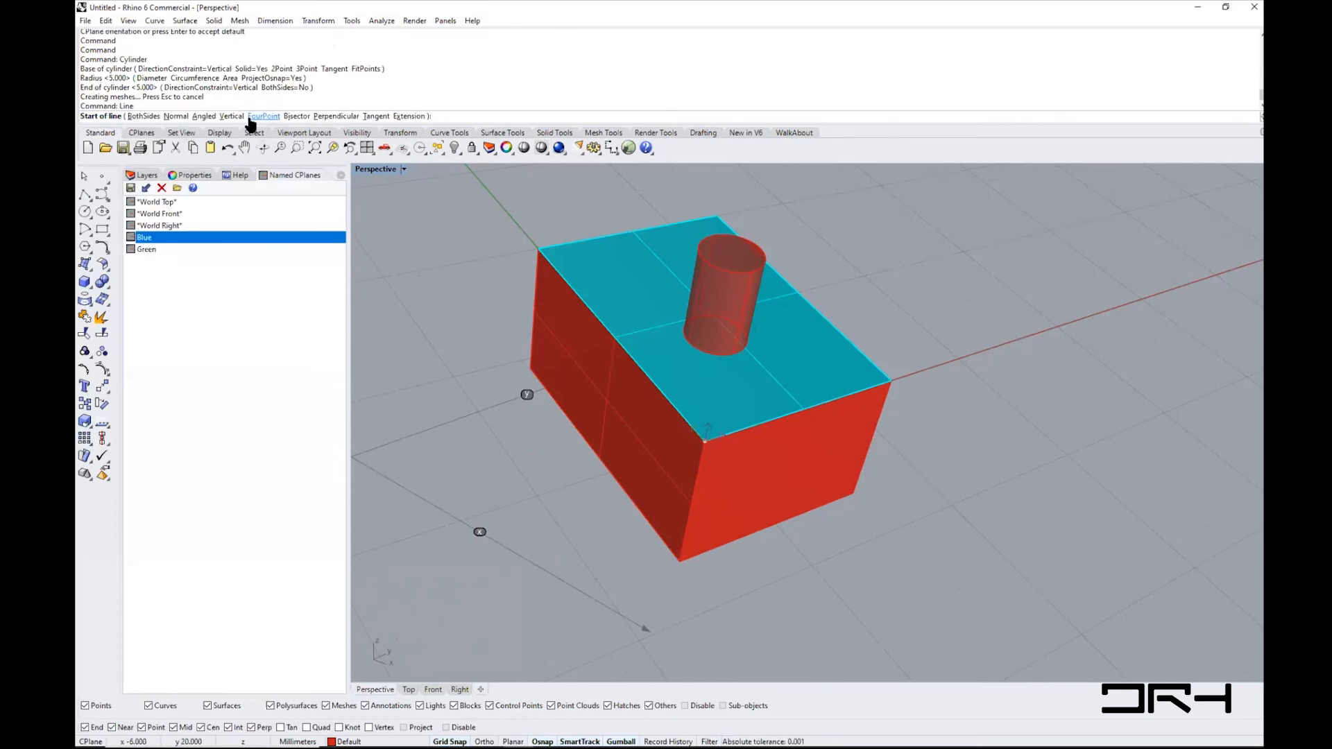
{"action": "type", "text": "0"}
{"action": "key", "text": "Return"}
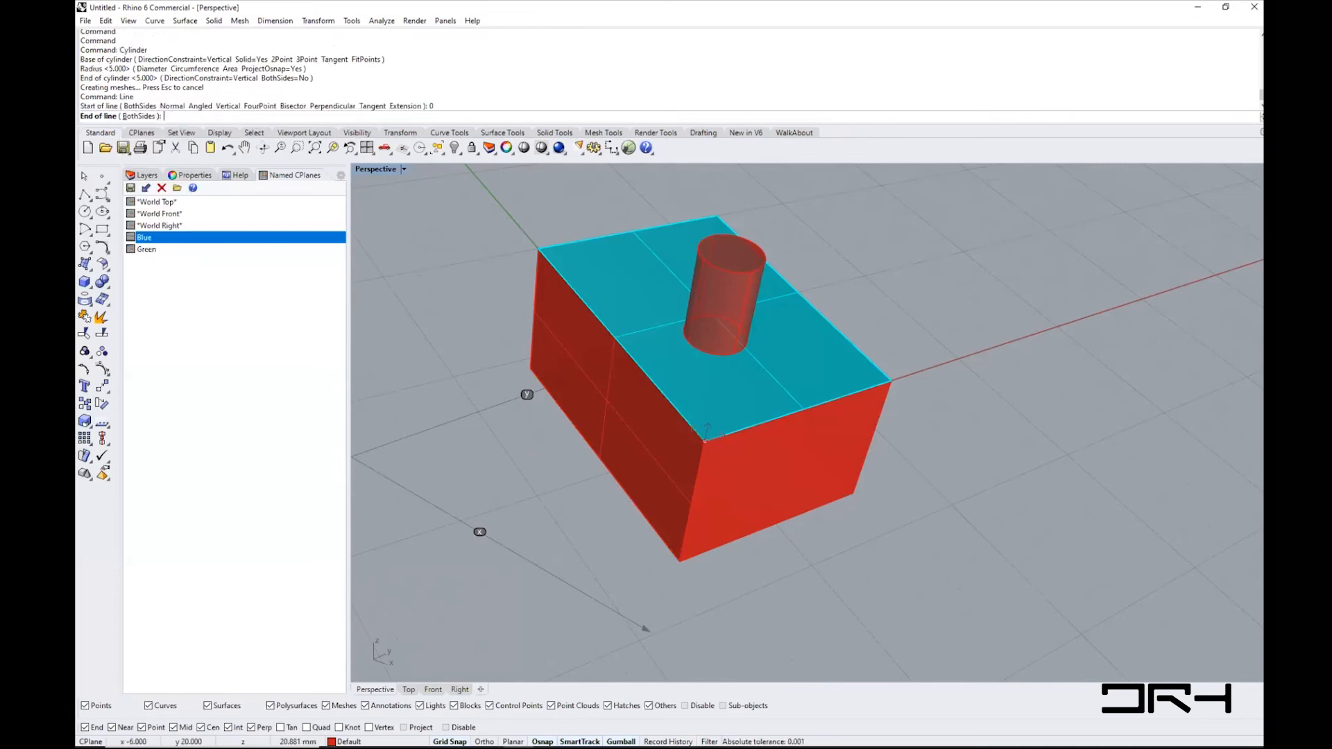
{"action": "right_click_drag", "start_coordinate": [704, 484], "coordinate": [801, 543]}
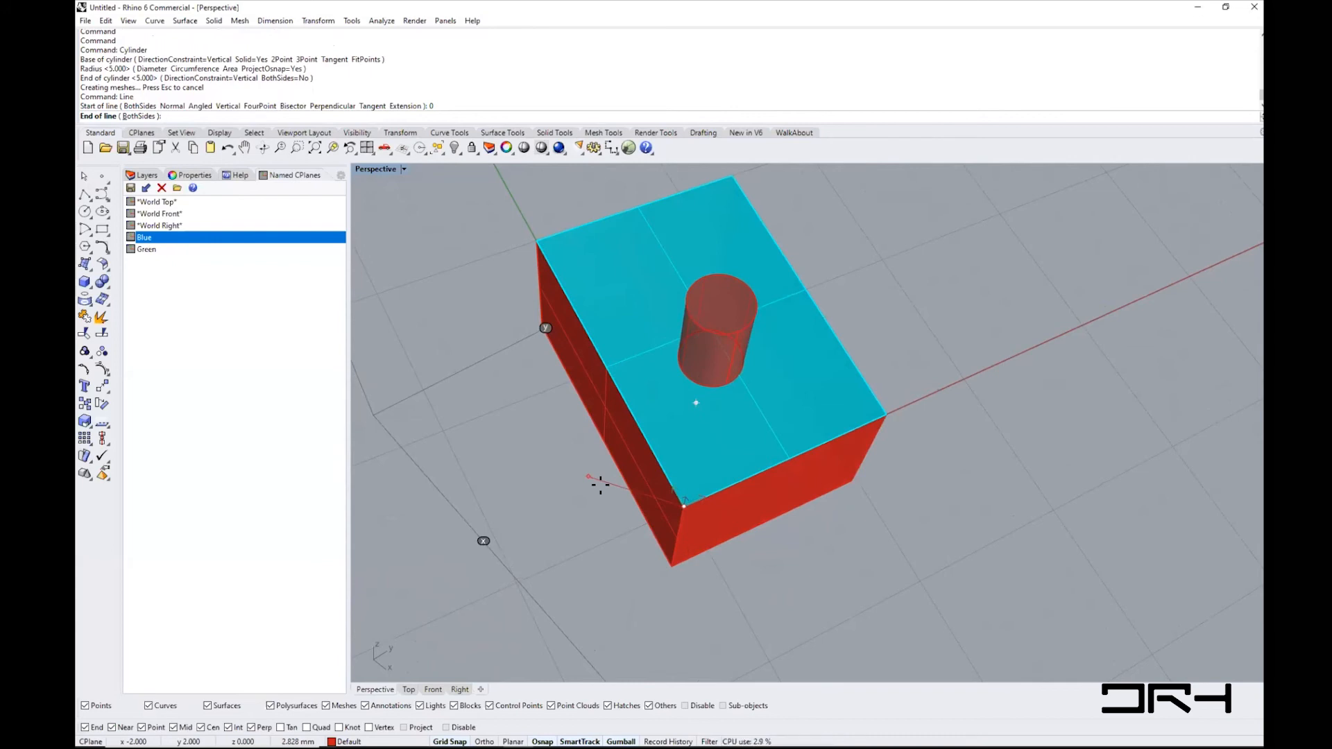
{"action": "type", "text": "0,10"}
{"action": "key", "text": "Return"}
- Examine the perpendicular line and the cylinder on the cyan surface from several viewing angles
{"action": "mouse_move", "coordinate": [793, 521]}
{"action": "right_mouse_down"}
{"action": "mouse_move", "coordinate": [862, 521]}
{"action": "mouse_move", "coordinate": [915, 476]}
{"action": "mouse_move", "coordinate": [868, 506]}
{"action": "mouse_move", "coordinate": [924, 487]}
{"action": "right_mouse_up"}
{"action": "scroll", "coordinate": [868, 505], "scroll_direction": "down", "scroll_amount": 2}
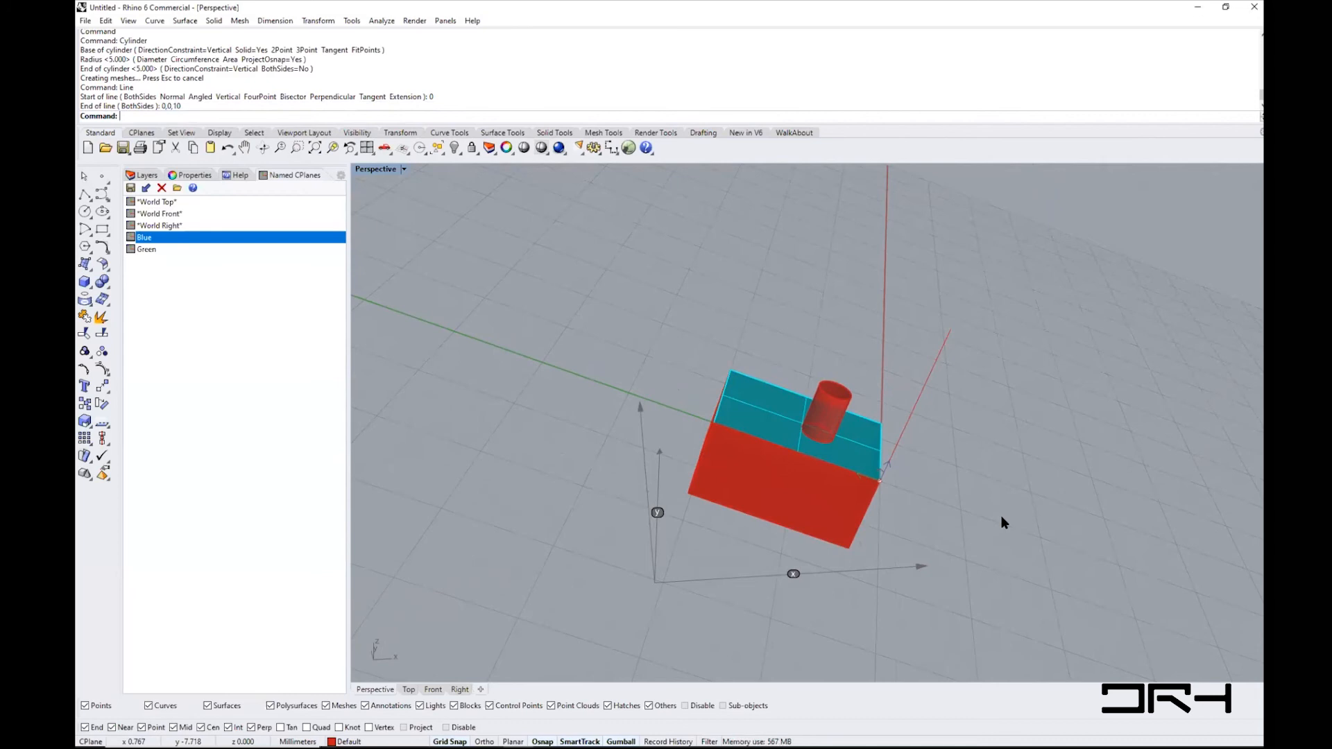
{"action": "right_click_drag", "start_coordinate": [1010, 510], "coordinate": [797, 590]}
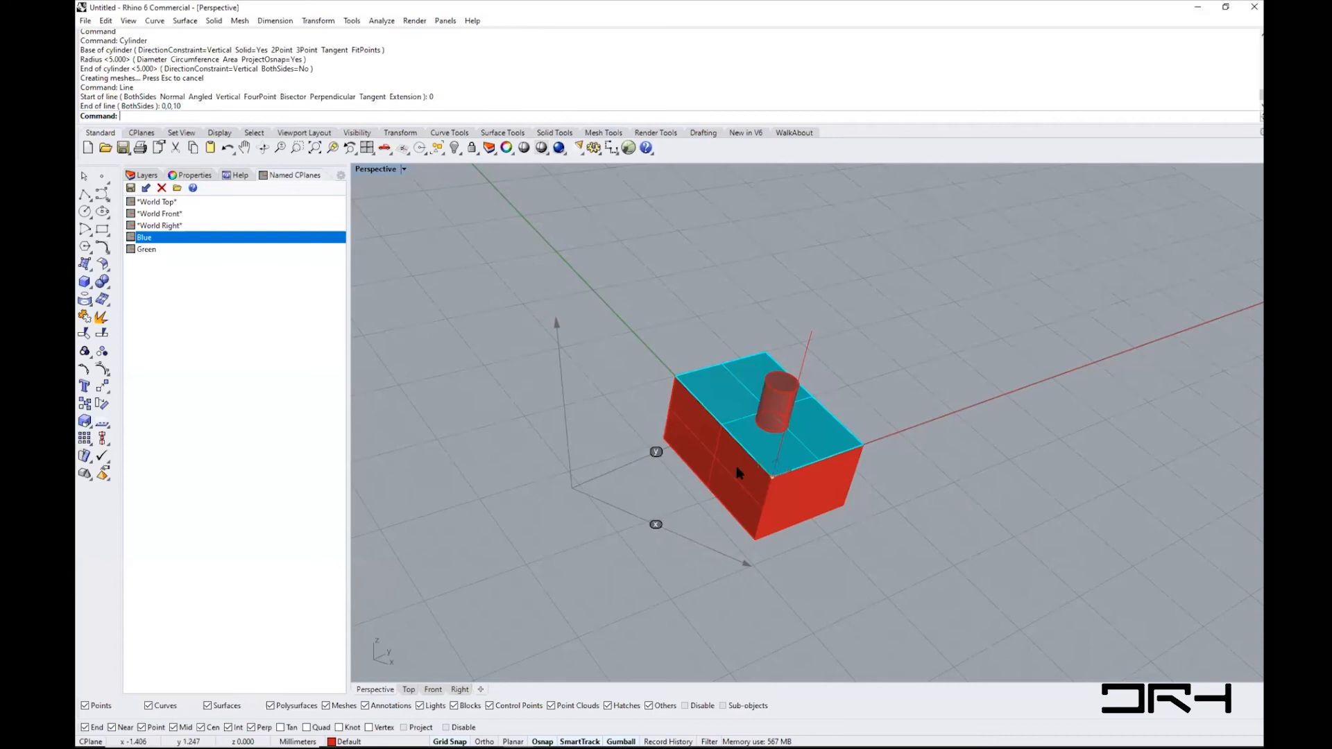
{"action": "mouse_move", "coordinate": [732, 560]}
{"action": "right_mouse_down"}
{"action": "mouse_move", "coordinate": [787, 559]}
{"action": "mouse_move", "coordinate": [743, 569]}
{"action": "right_mouse_up"}
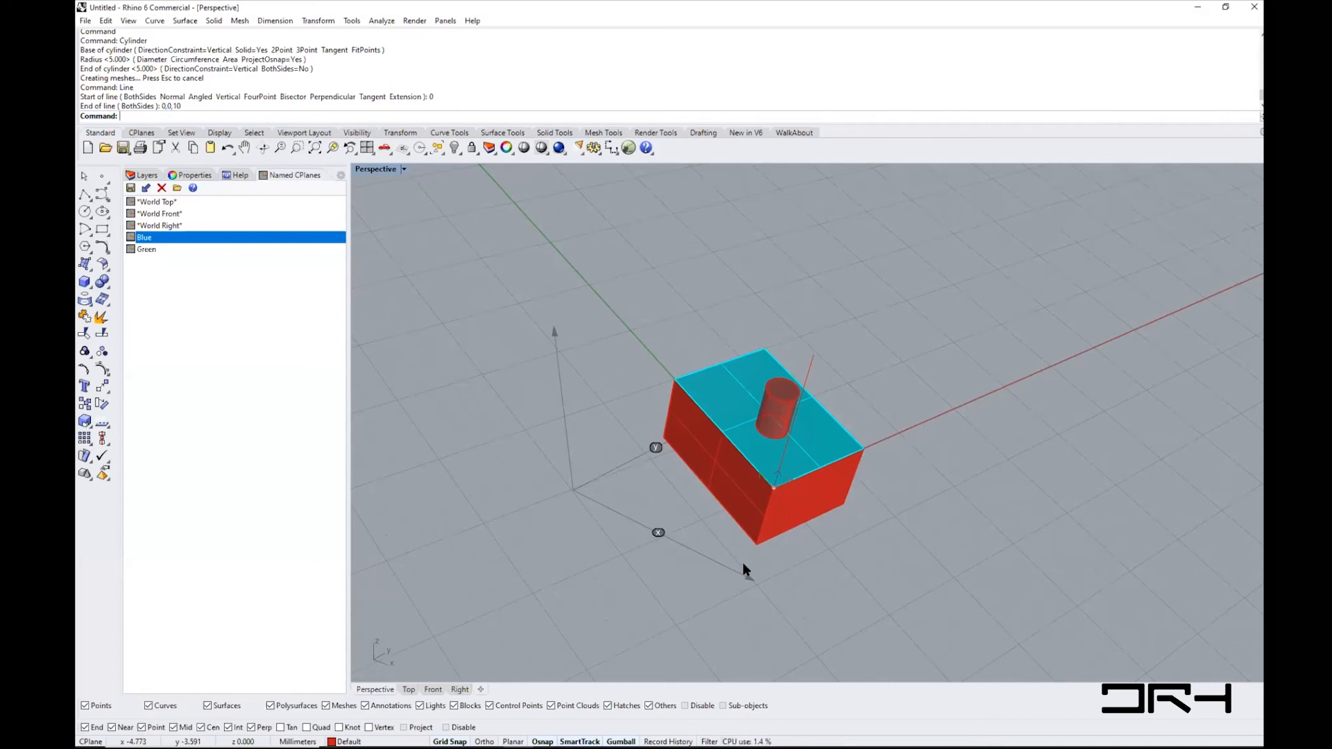
{"action": "right_click_drag", "start_coordinate": [744, 495], "coordinate": [773, 469]}
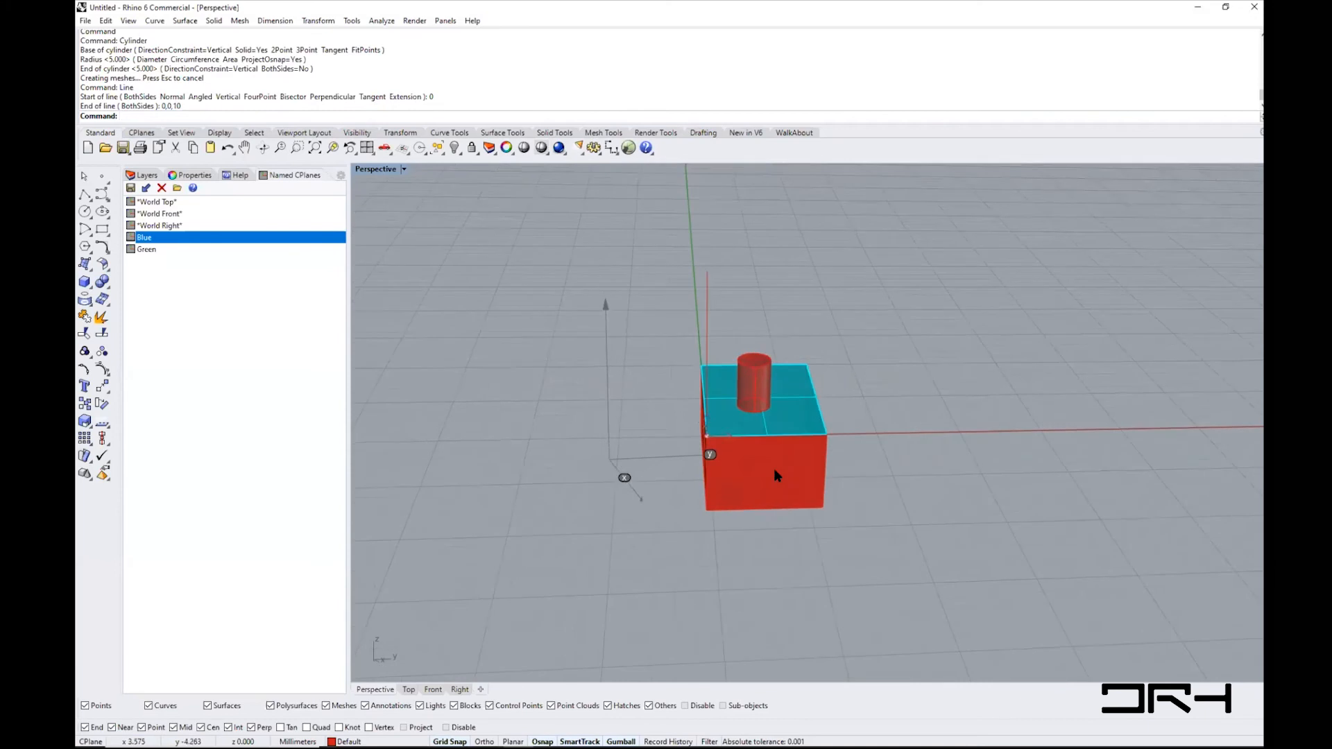
{"action": "right_click_drag", "start_coordinate": [734, 539], "coordinate": [662, 468]}
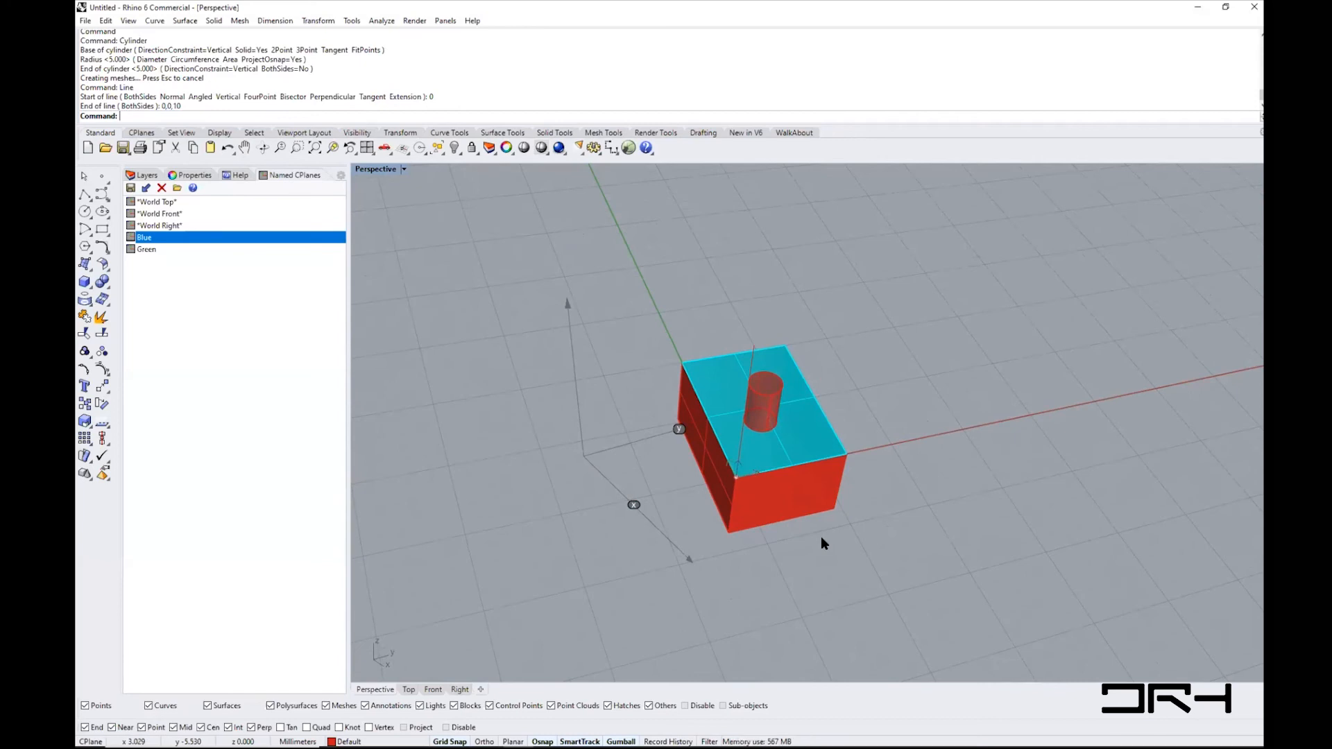
{"action": "mouse_move", "coordinate": [819, 571]}
{"action": "right_mouse_down"}
{"action": "mouse_move", "coordinate": [793, 585]}
{"action": "mouse_move", "coordinate": [844, 580]}
{"action": "right_mouse_up"}
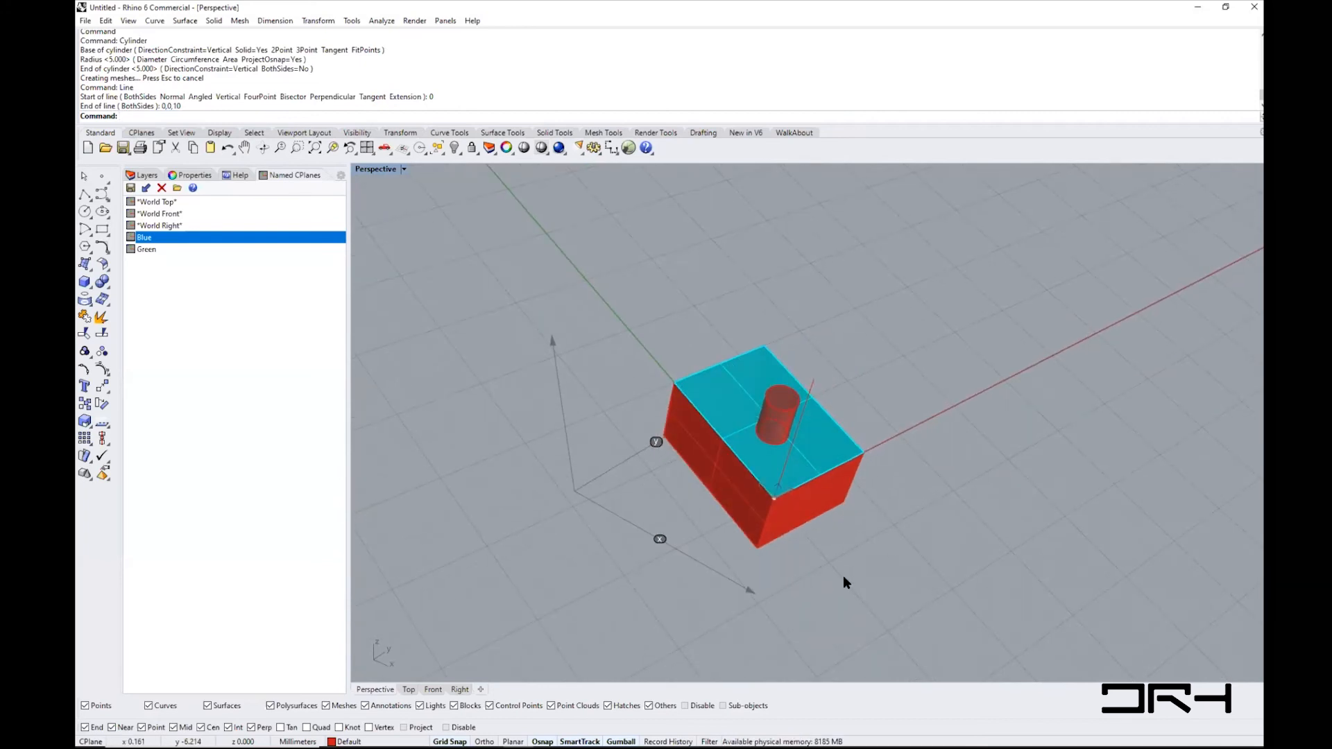
{"action": "right_click_drag", "start_coordinate": [718, 610], "coordinate": [671, 597]}
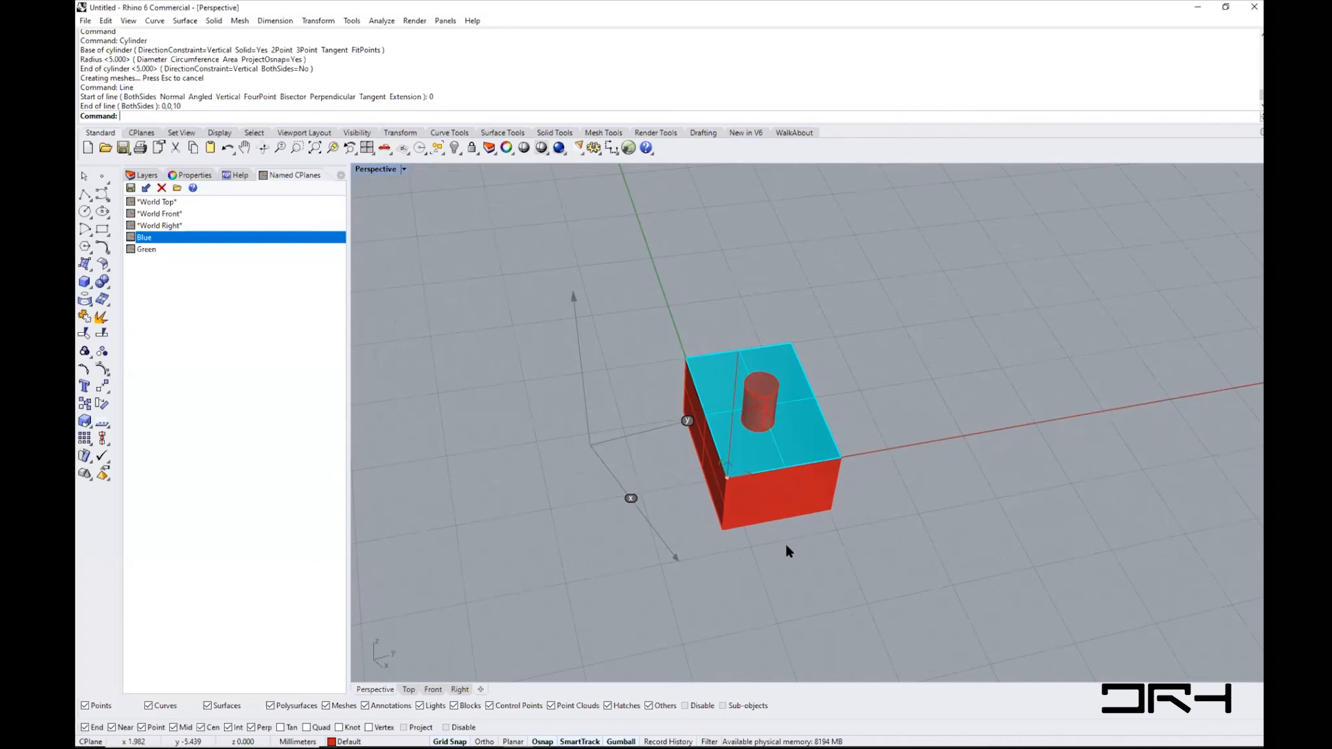
{"action": "right_click_drag", "start_coordinate": [796, 477], "coordinate": [895, 563]}
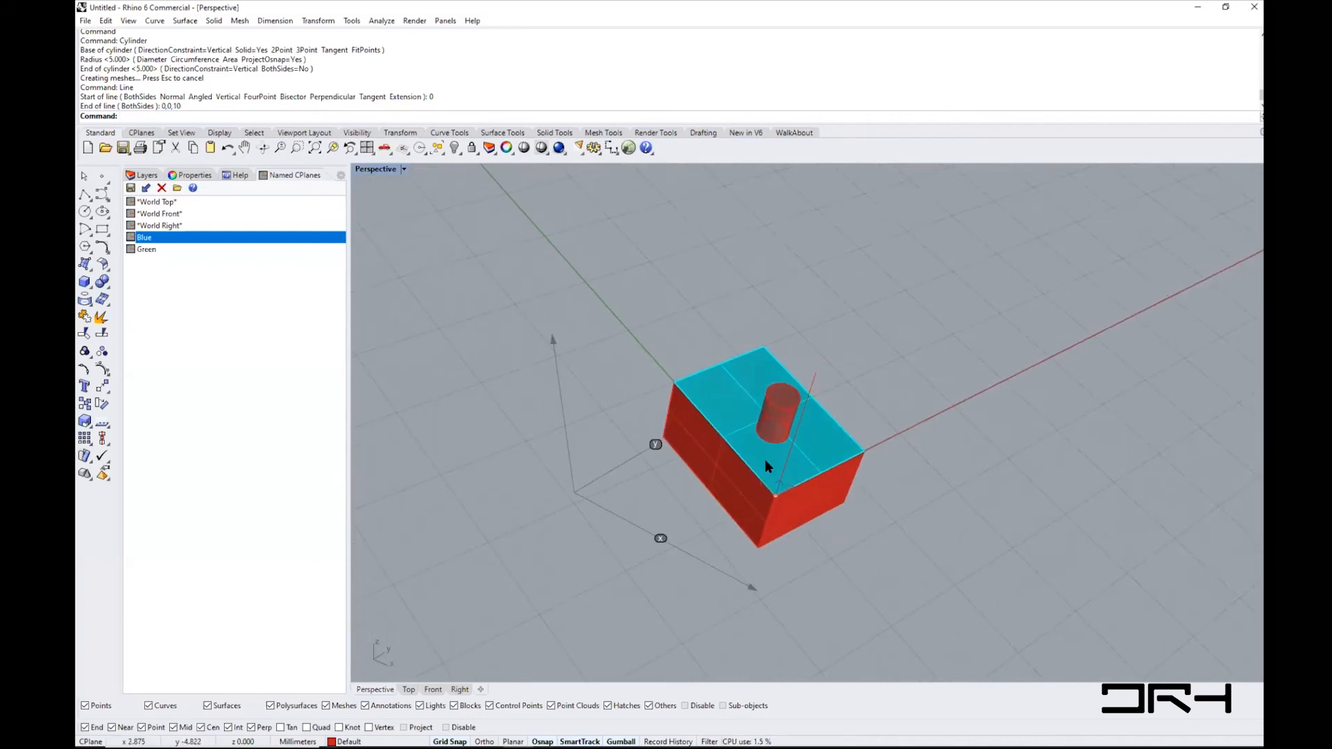
- Set the display color of the cyan surface on the box to By Layer
{"action": "left_click", "coordinate": [735, 391]}
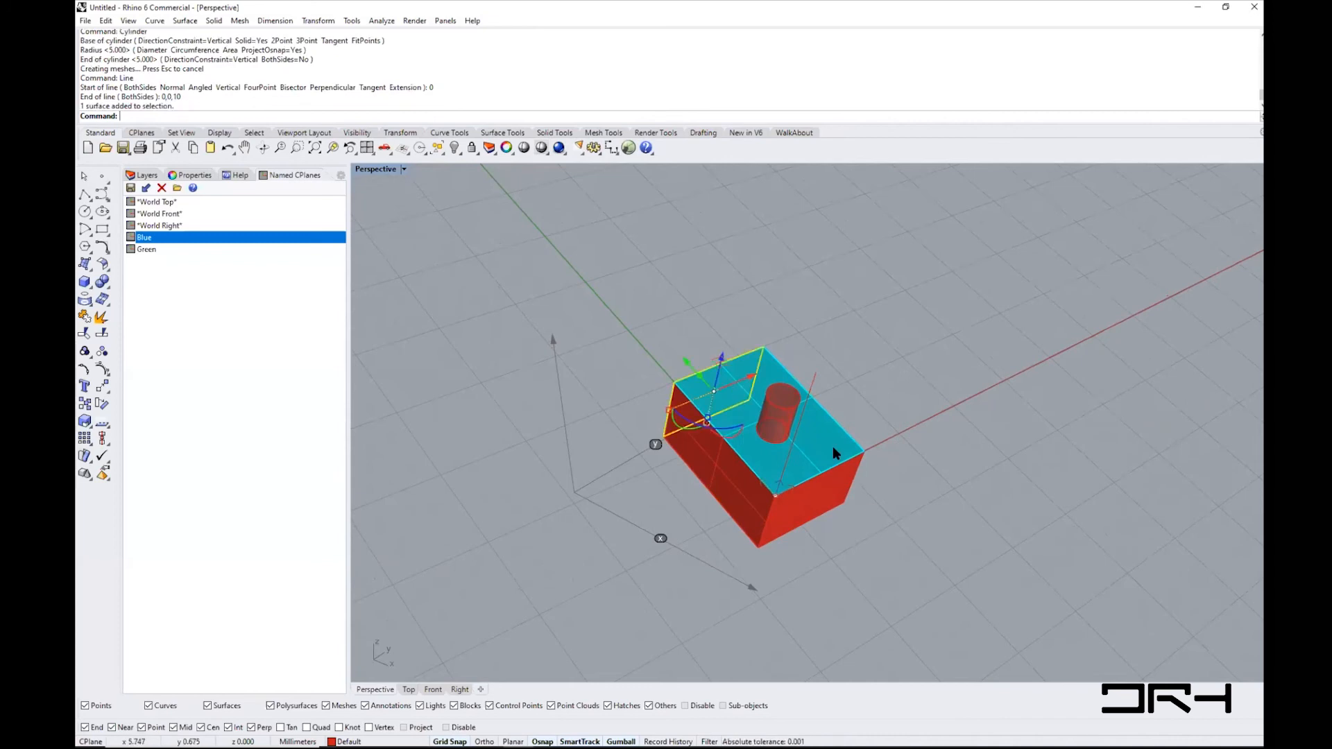
{"action": "left_click", "coordinate": [807, 437]}
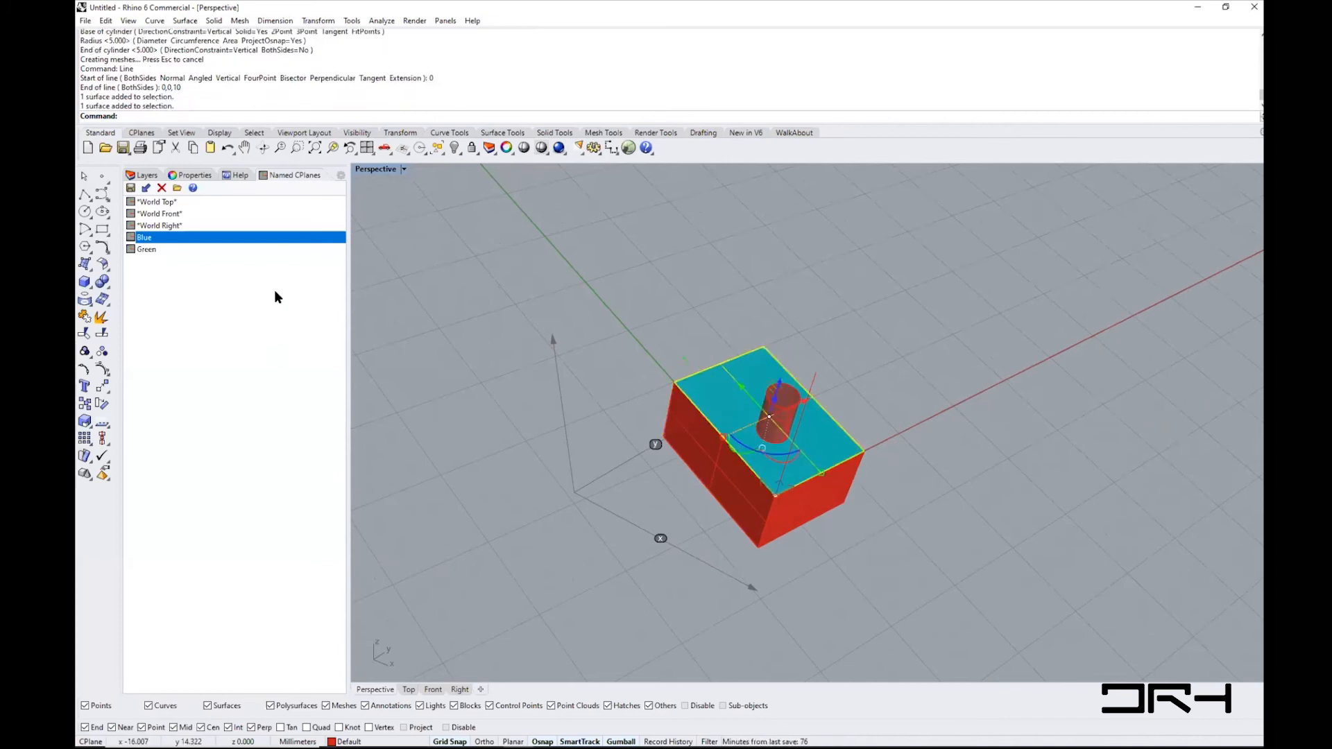
{"action": "left_click", "coordinate": [188, 178]}
{"action": "left_click", "coordinate": [332, 268]}
{"action": "left_click", "coordinate": [305, 281]}
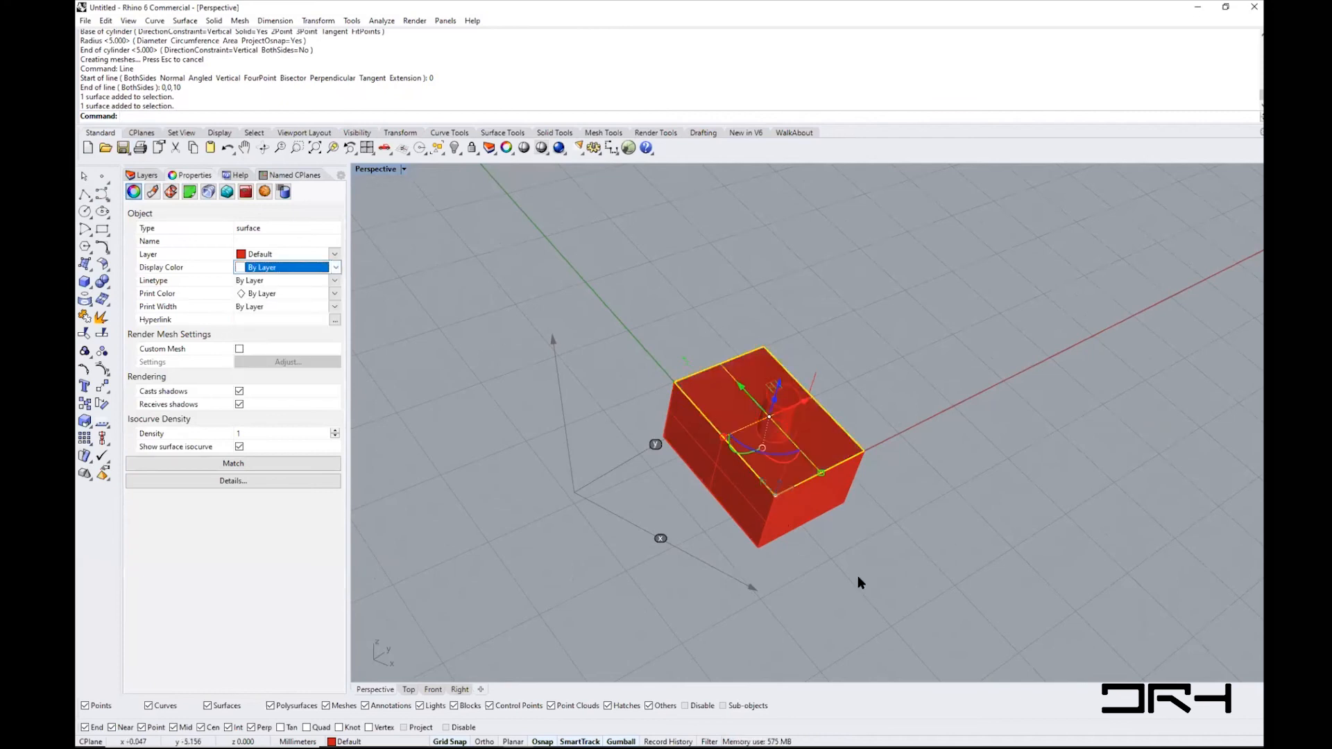
{"action": "left_click", "coordinate": [767, 587]}
{"action": "right_click_drag", "start_coordinate": [741, 592], "coordinate": [737, 587]}
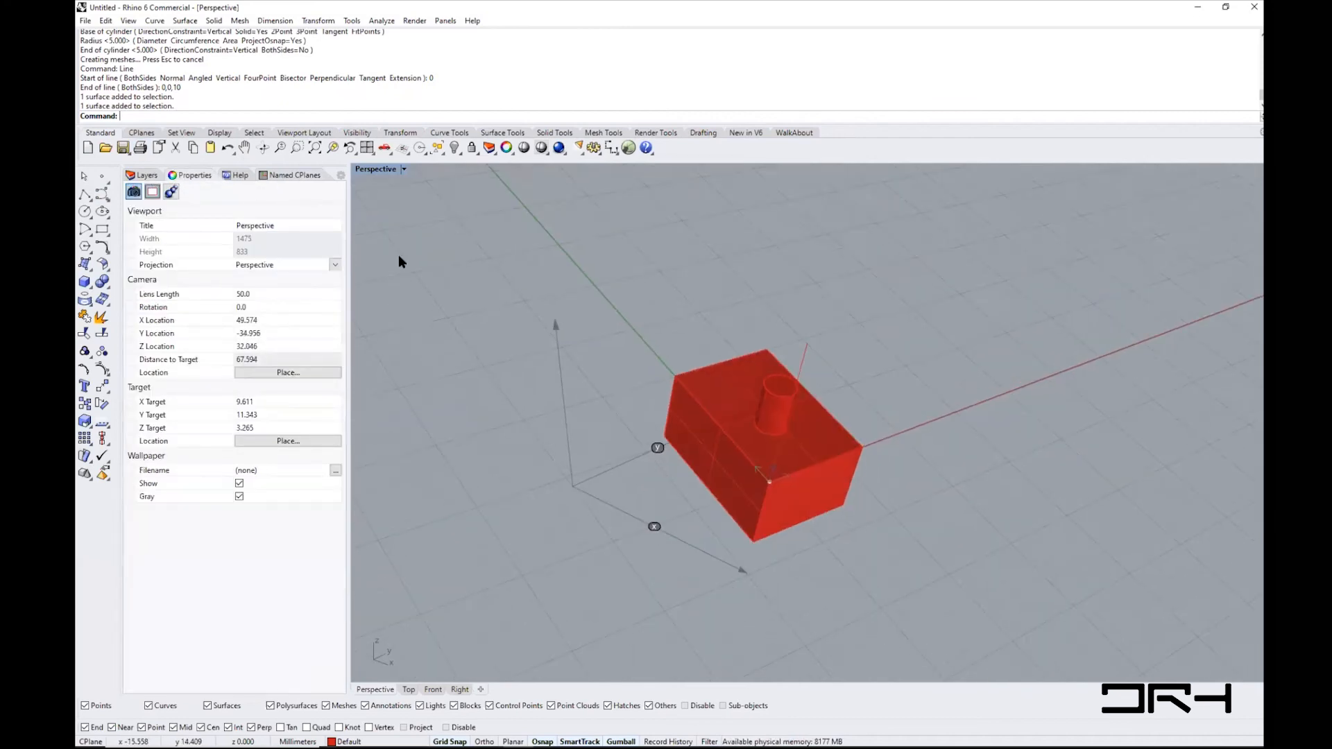
- Set the display color of the box's sloped upper surface to Yellow
{"action": "left_click", "coordinate": [734, 390]}
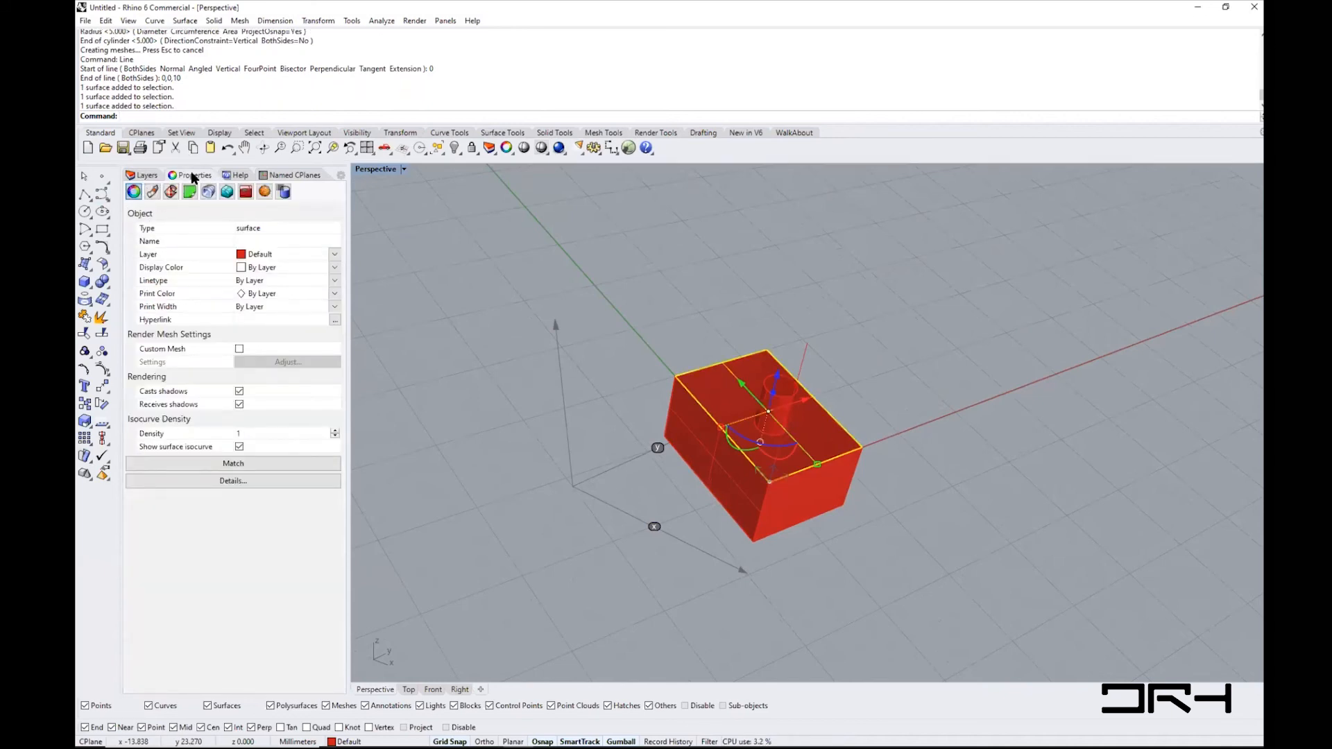
{"action": "left_click", "coordinate": [330, 267]}
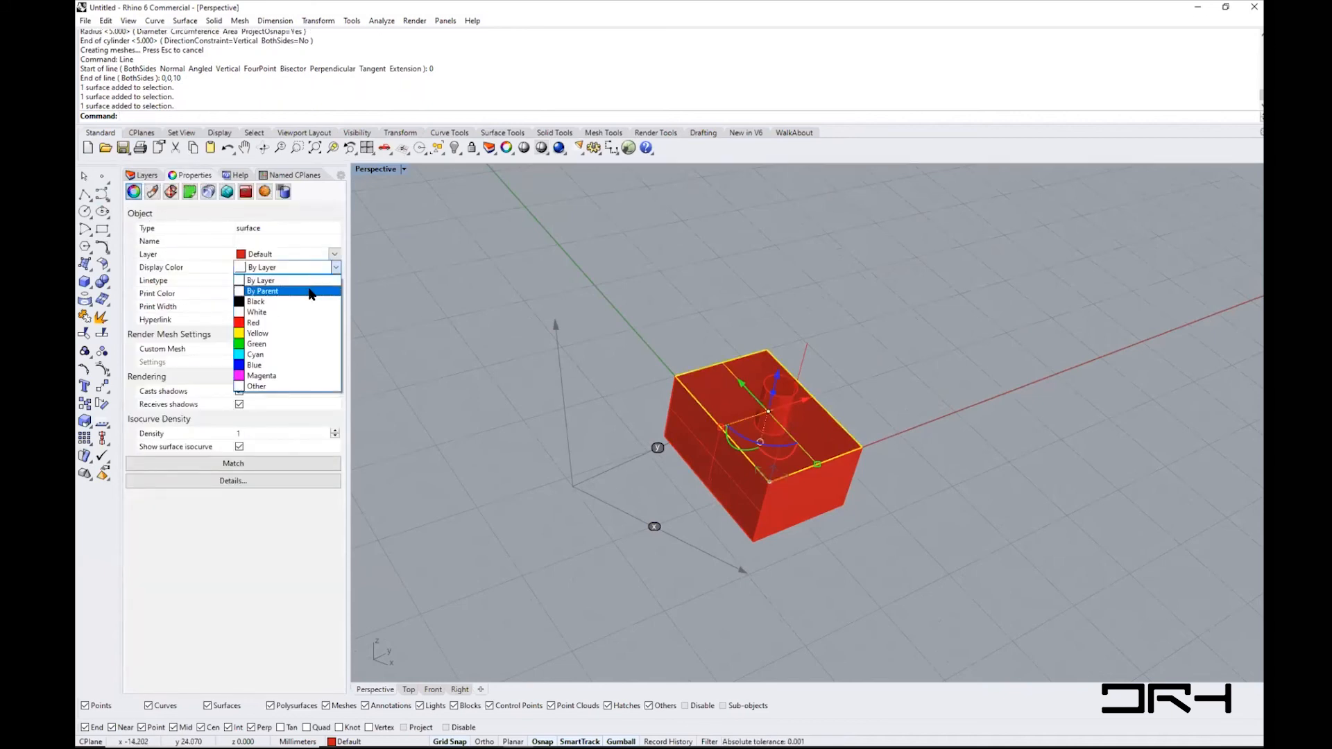
{"action": "left_click", "coordinate": [280, 332]}
{"action": "left_click", "coordinate": [871, 607]}
{"action": "right_click_drag", "start_coordinate": [710, 621], "coordinate": [750, 634]}
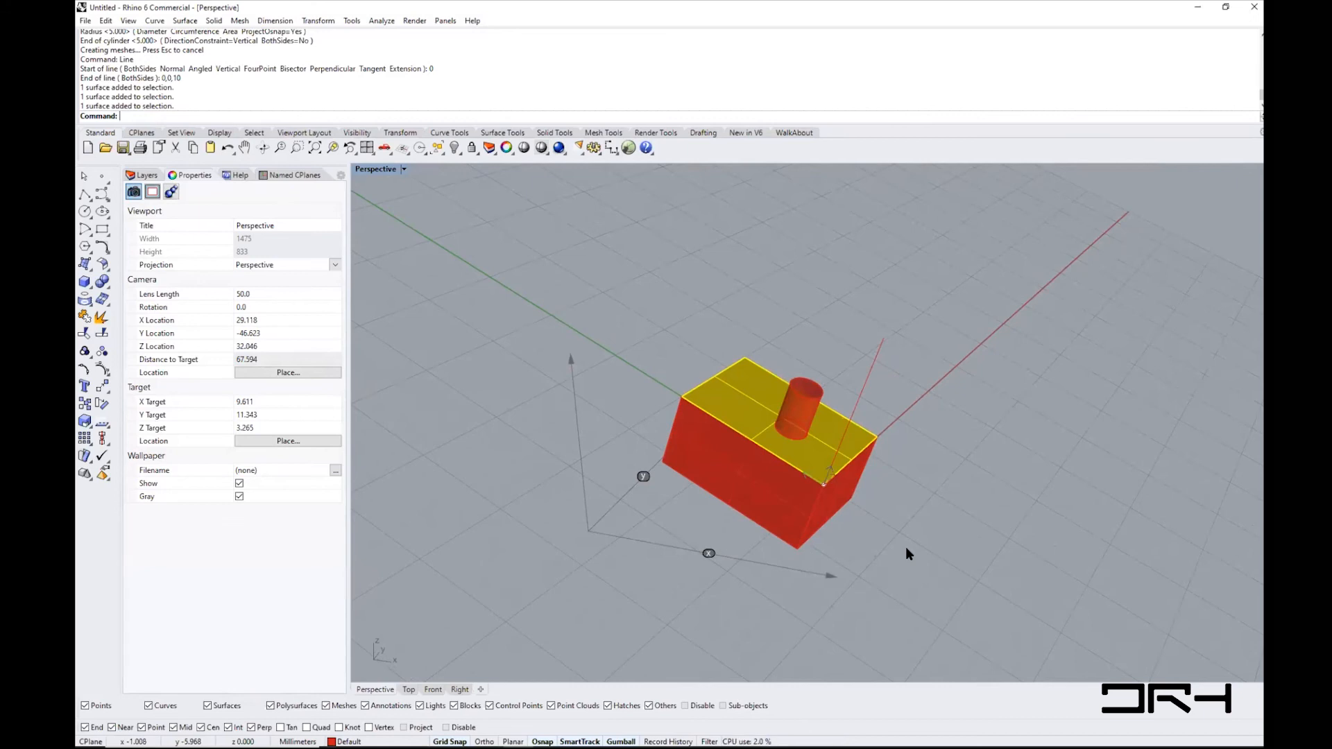
{"action": "right_click_drag", "start_coordinate": [901, 531], "coordinate": [860, 543]}
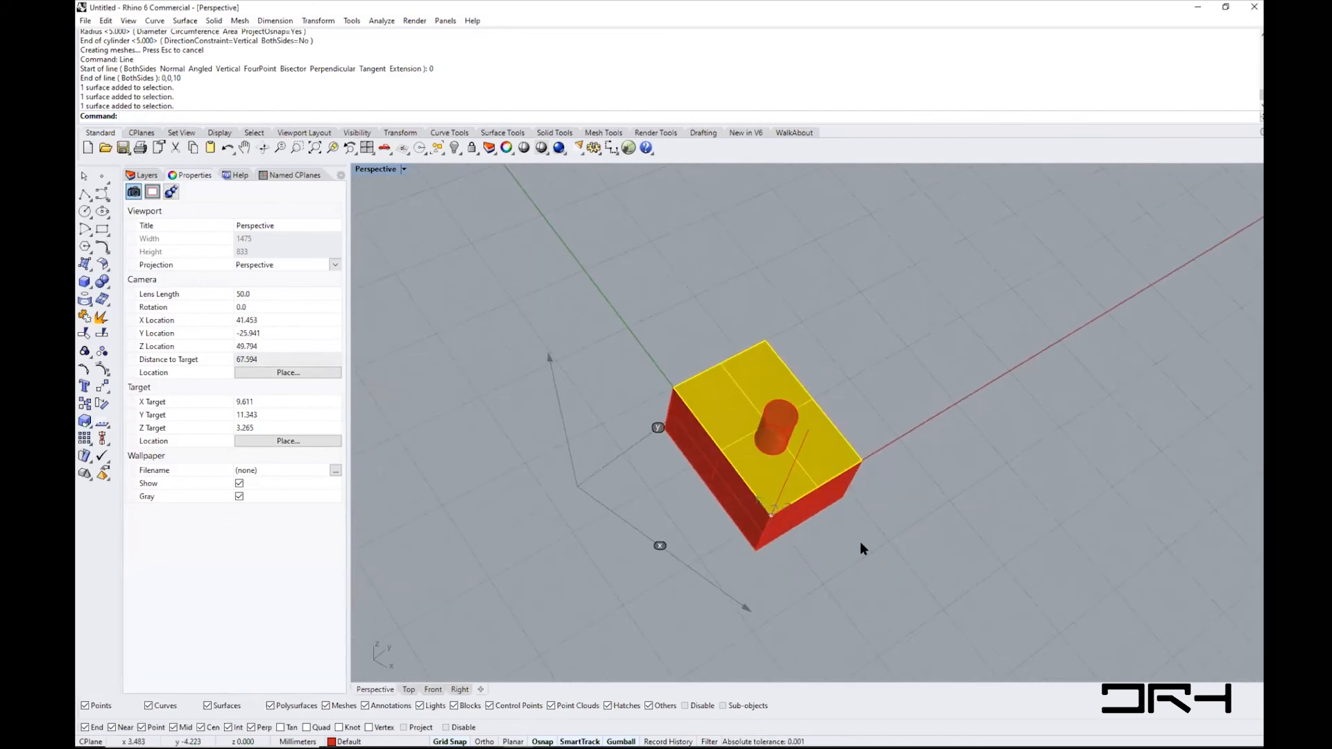
- Switch to the Rhino in Architecture document in the browser and review the point instructions of the accurate modeling and construction planes exercise
{"action": "mouse_move", "coordinate": [460, 745]}
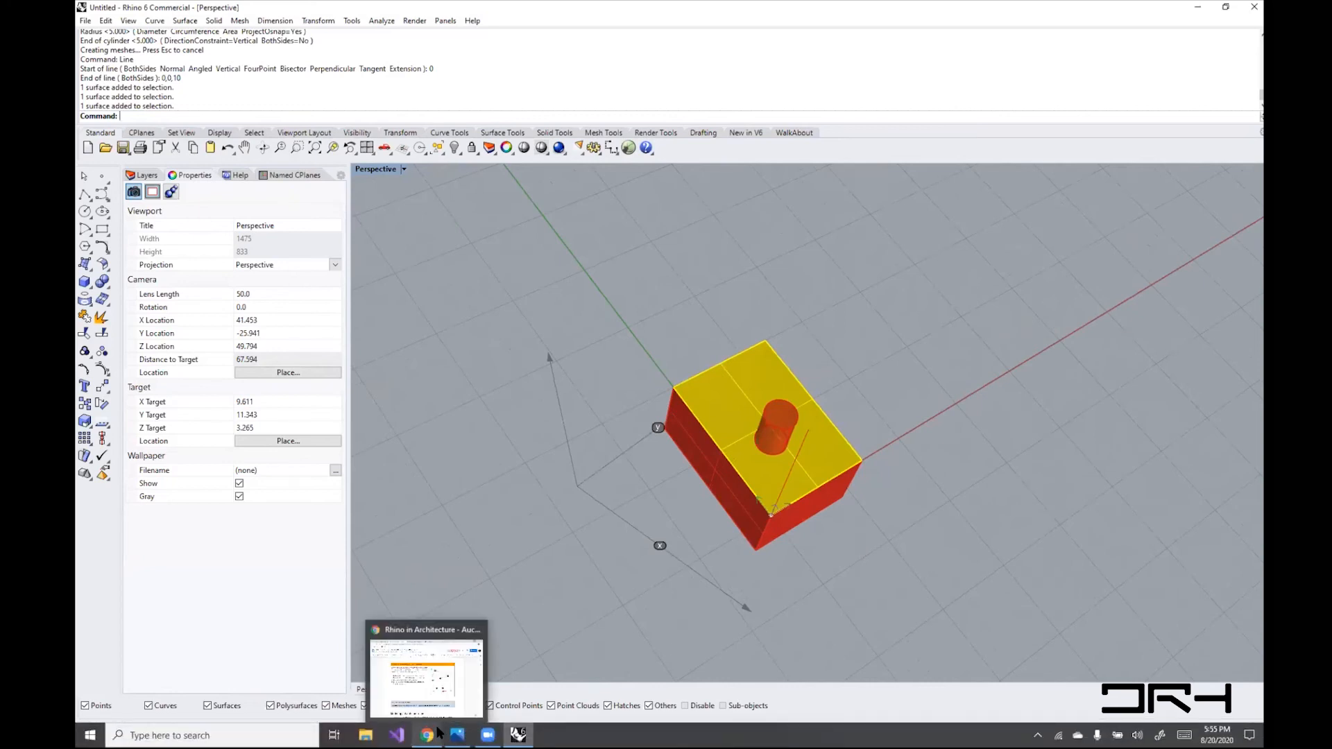
{"action": "left_click", "coordinate": [433, 694]}
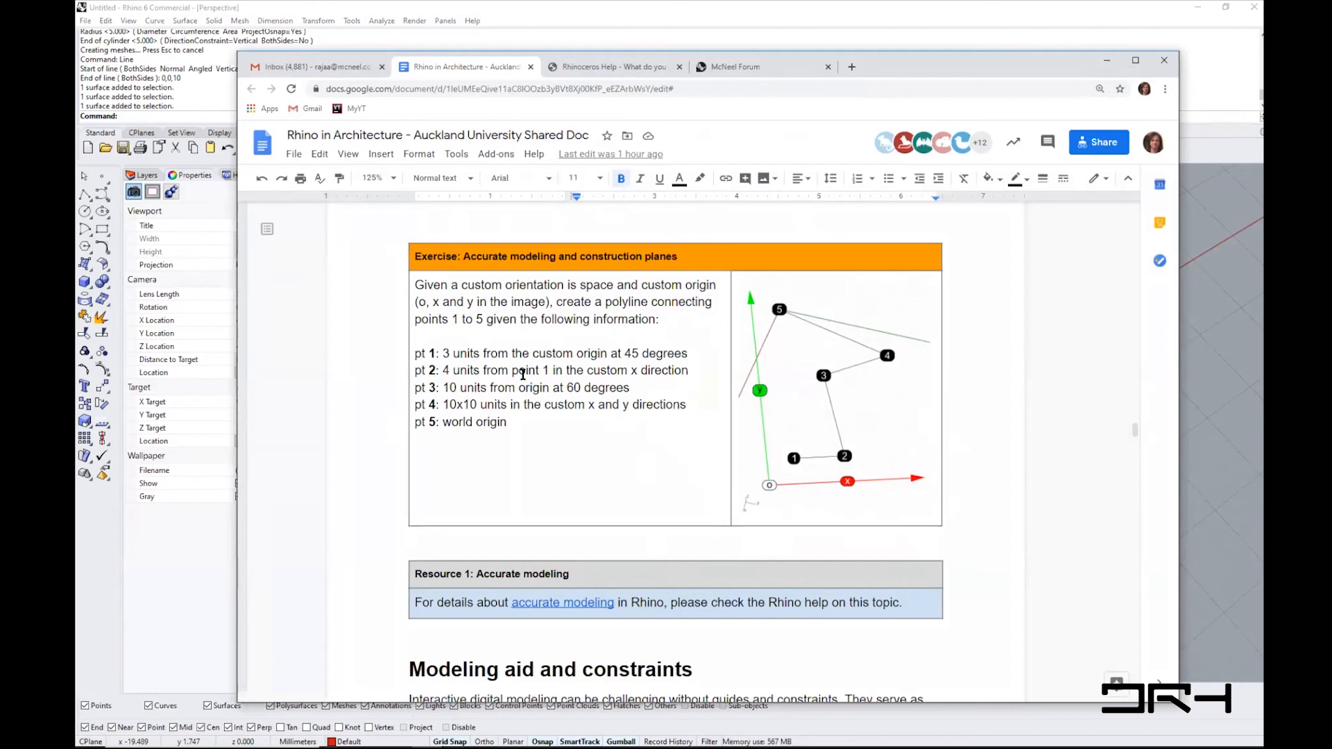
{"action": "left_click", "coordinate": [417, 354]}
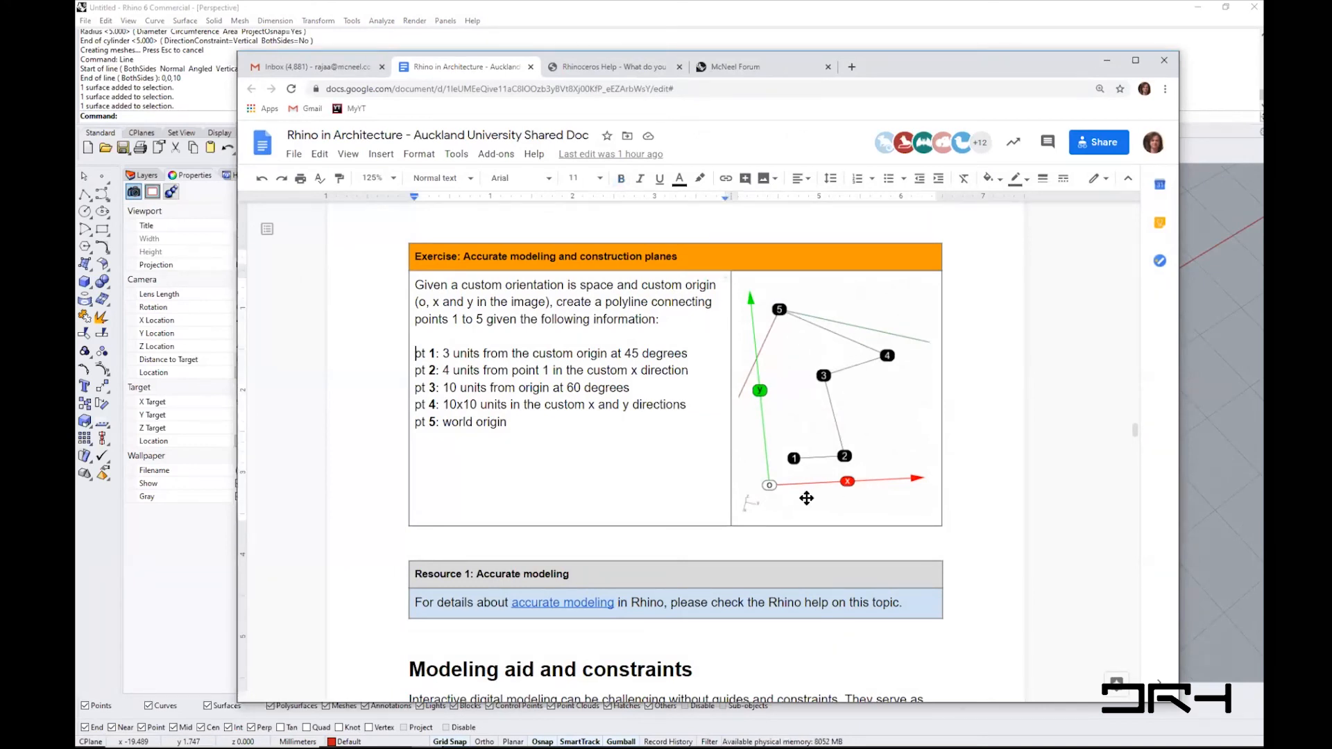
{"action": "left_click_drag", "start_coordinate": [419, 355], "coordinate": [519, 422]}
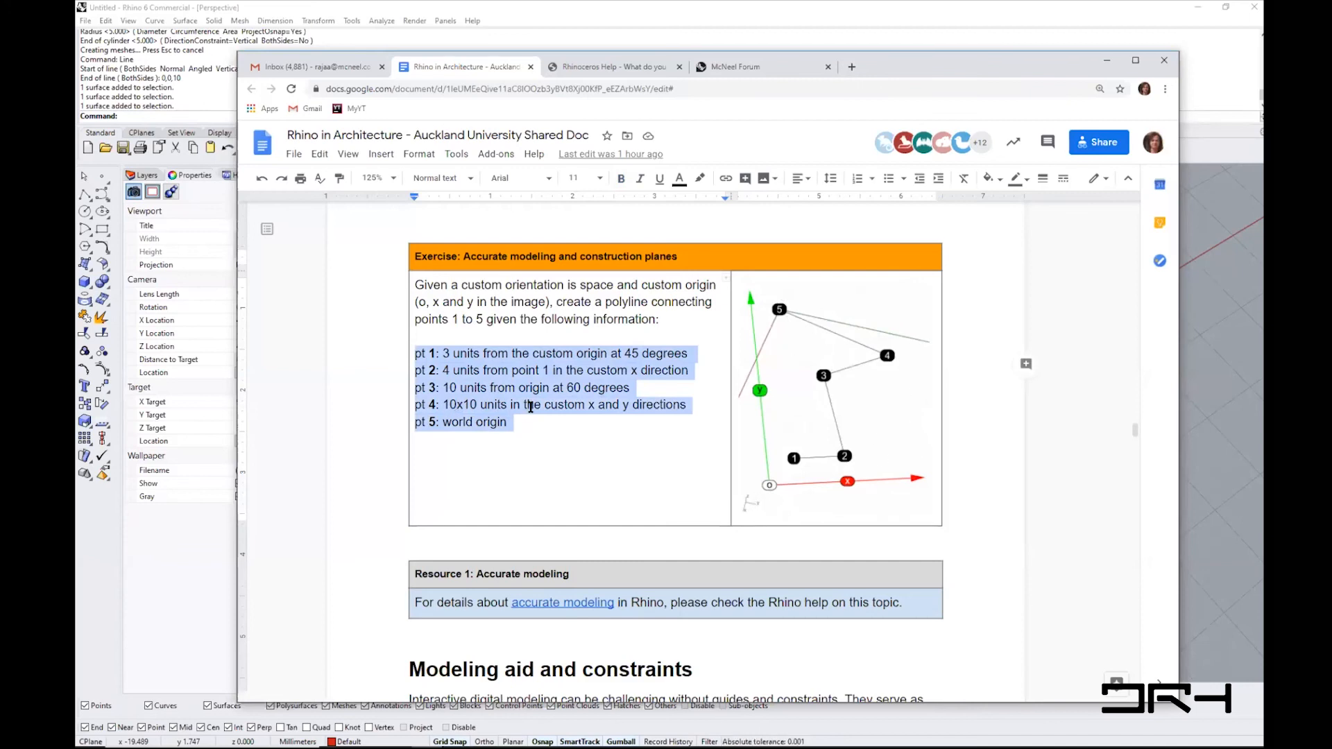
{"action": "left_click", "coordinate": [614, 373]}
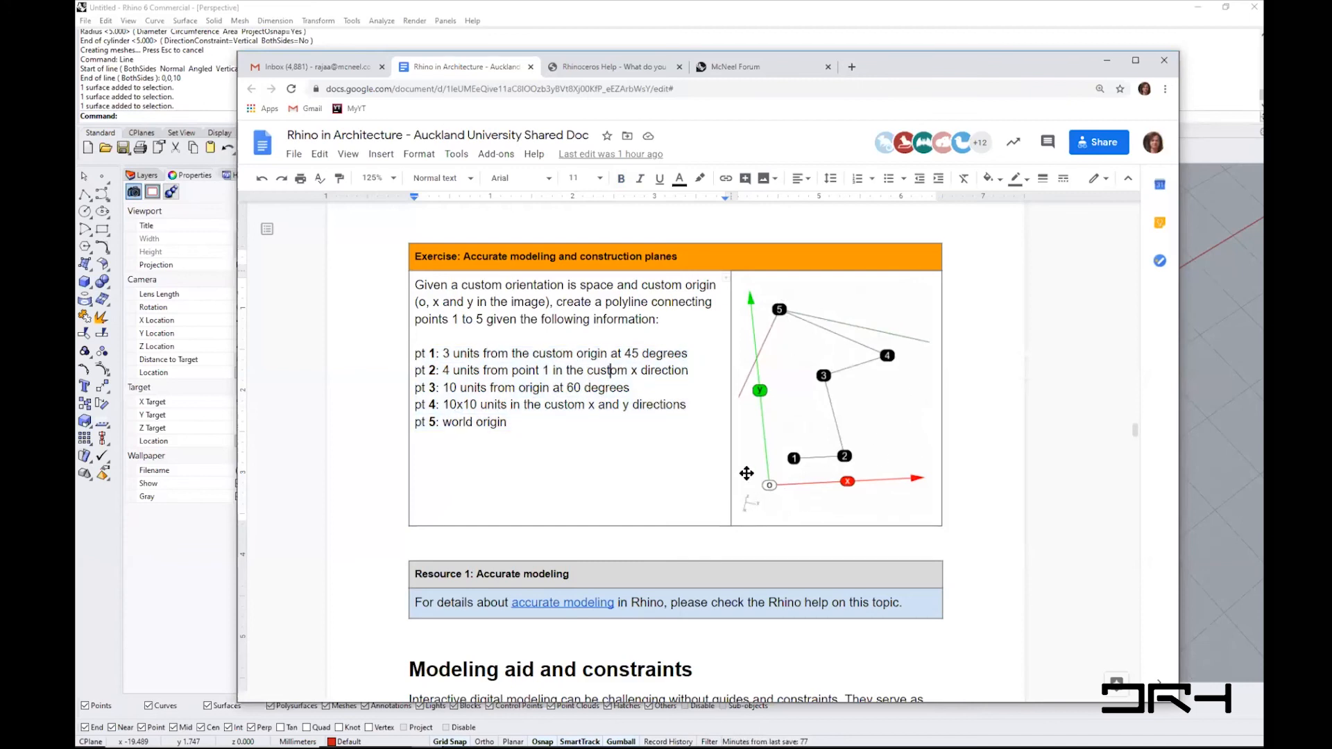
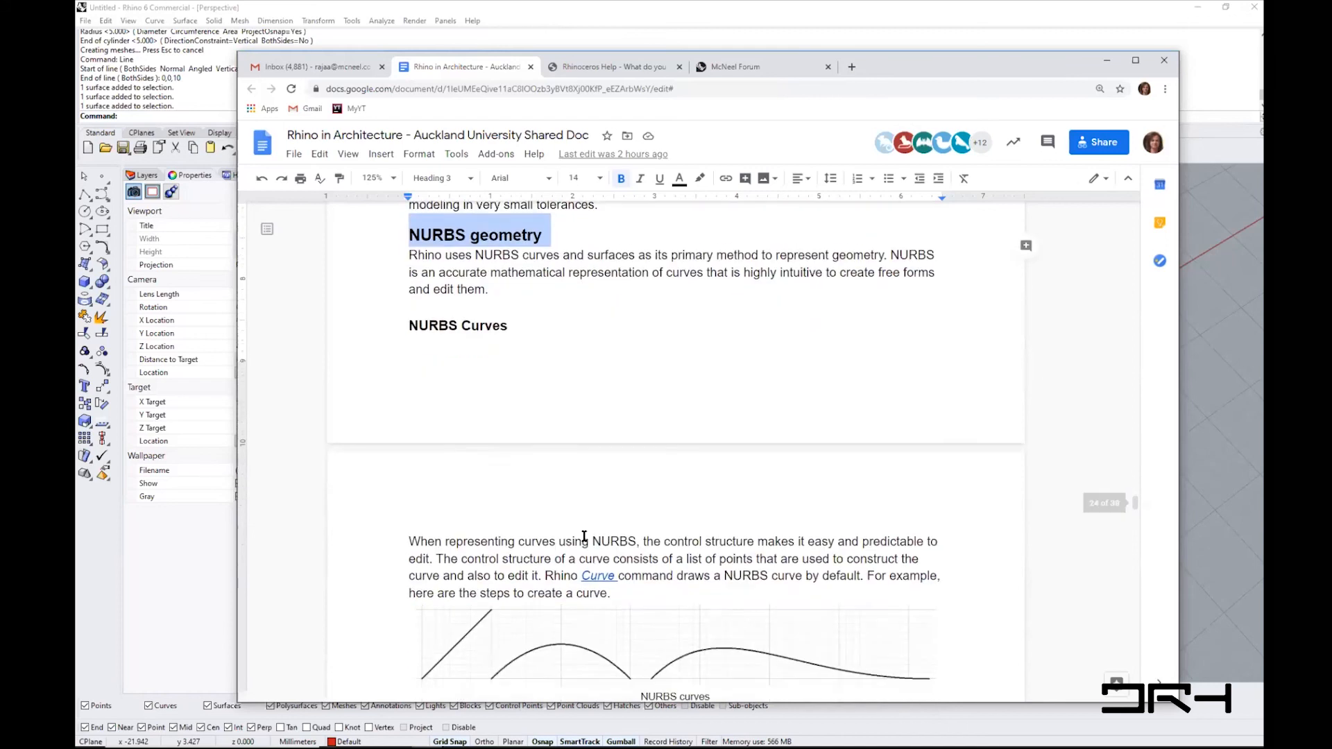
- Look through the document's sections on NURBS curves, NURBS surfaces and solid geometry
{"action": "scroll", "coordinate": [589, 541], "scroll_direction": "down", "scroll_amount": 2}
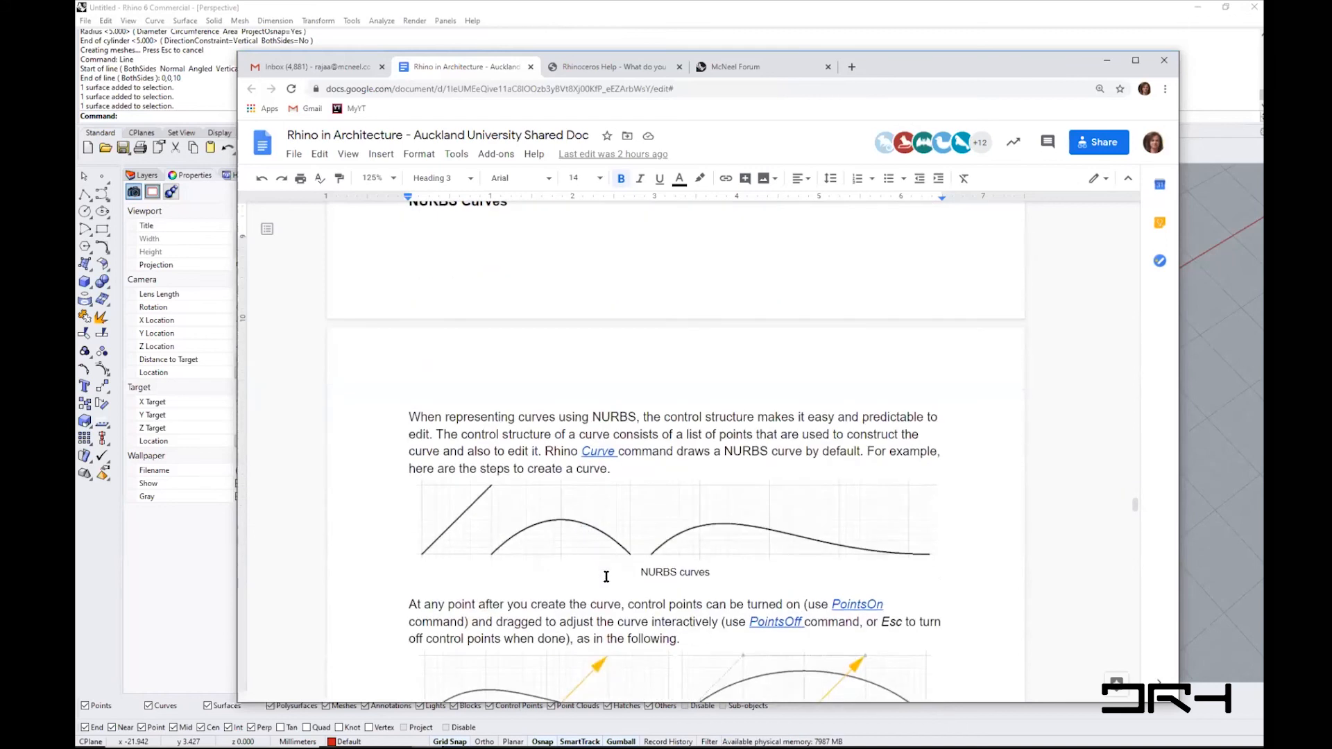
{"action": "scroll", "coordinate": [606, 577], "scroll_direction": "down", "scroll_amount": 1}
{"action": "scroll", "coordinate": [606, 576], "scroll_direction": "down", "scroll_amount": 2}
{"action": "scroll", "coordinate": [606, 577], "scroll_direction": "down", "scroll_amount": 2}
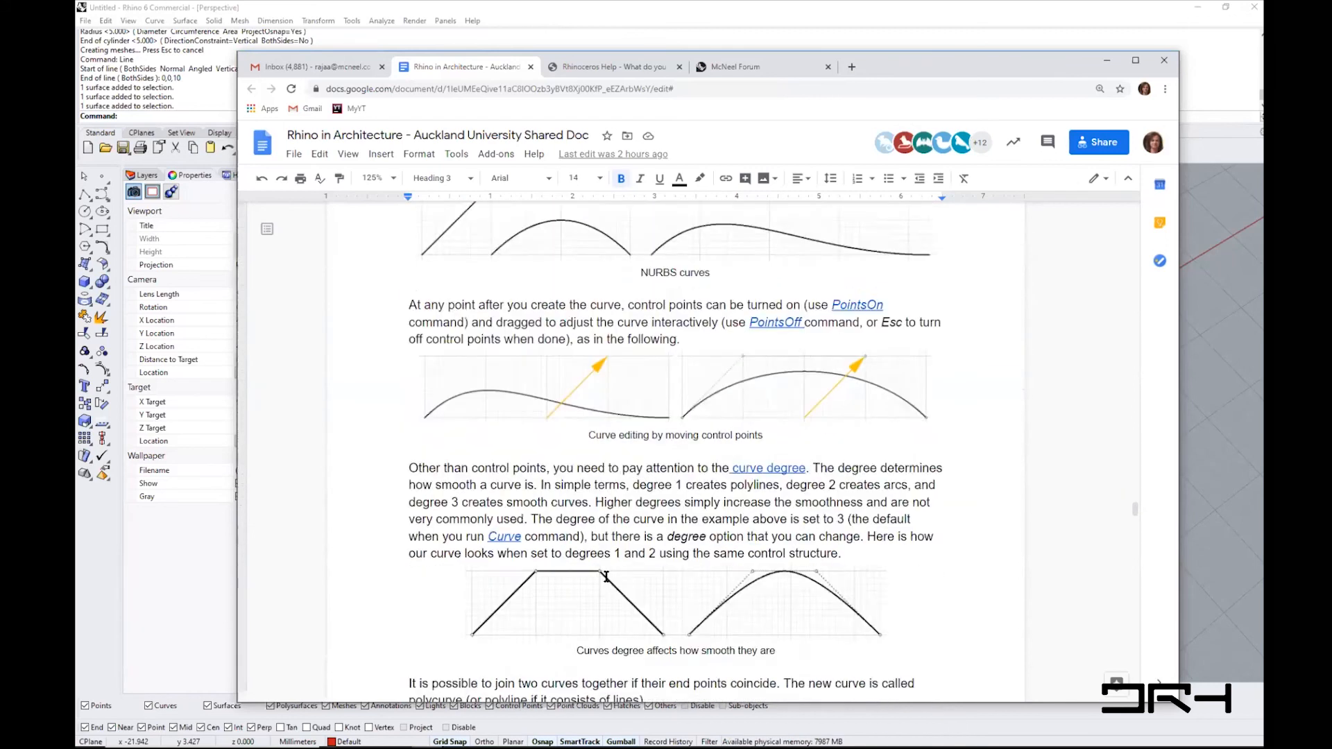
{"action": "scroll", "coordinate": [607, 576], "scroll_direction": "down", "scroll_amount": 6}
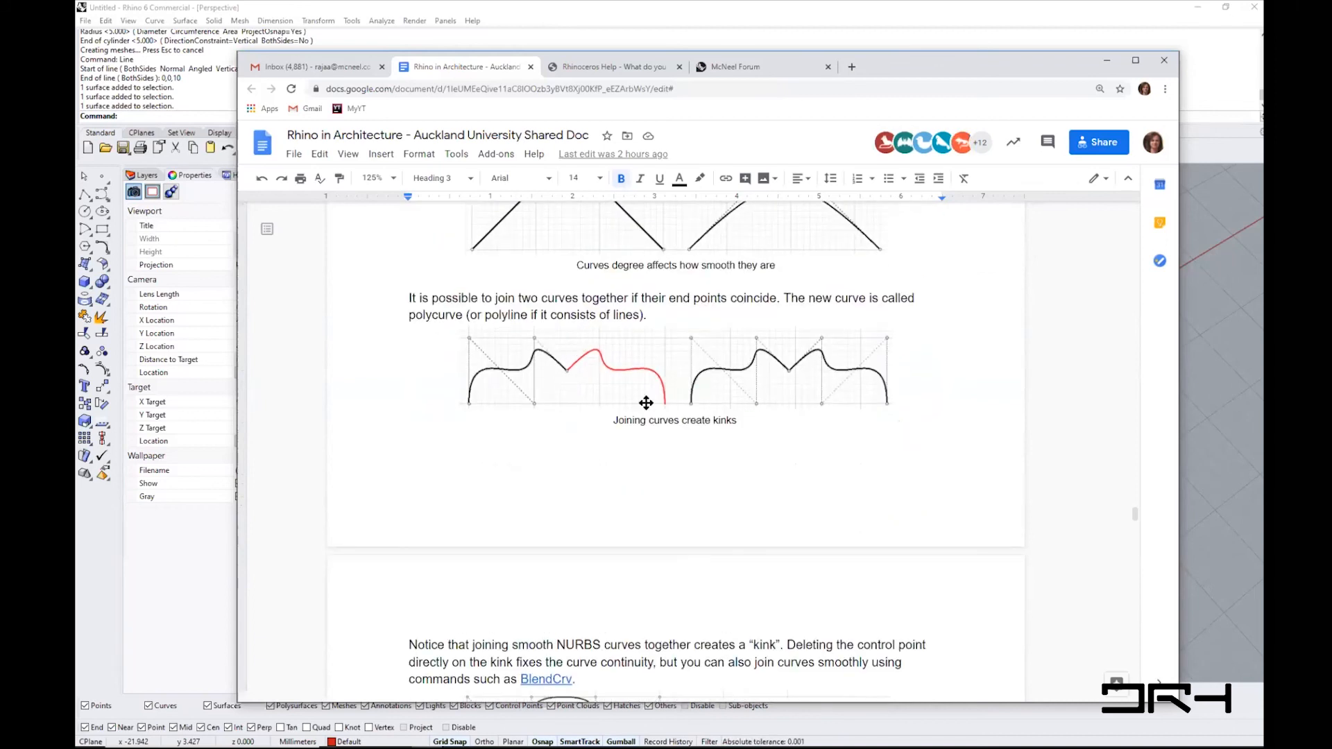
{"action": "scroll", "coordinate": [714, 510], "scroll_direction": "down", "scroll_amount": 7}
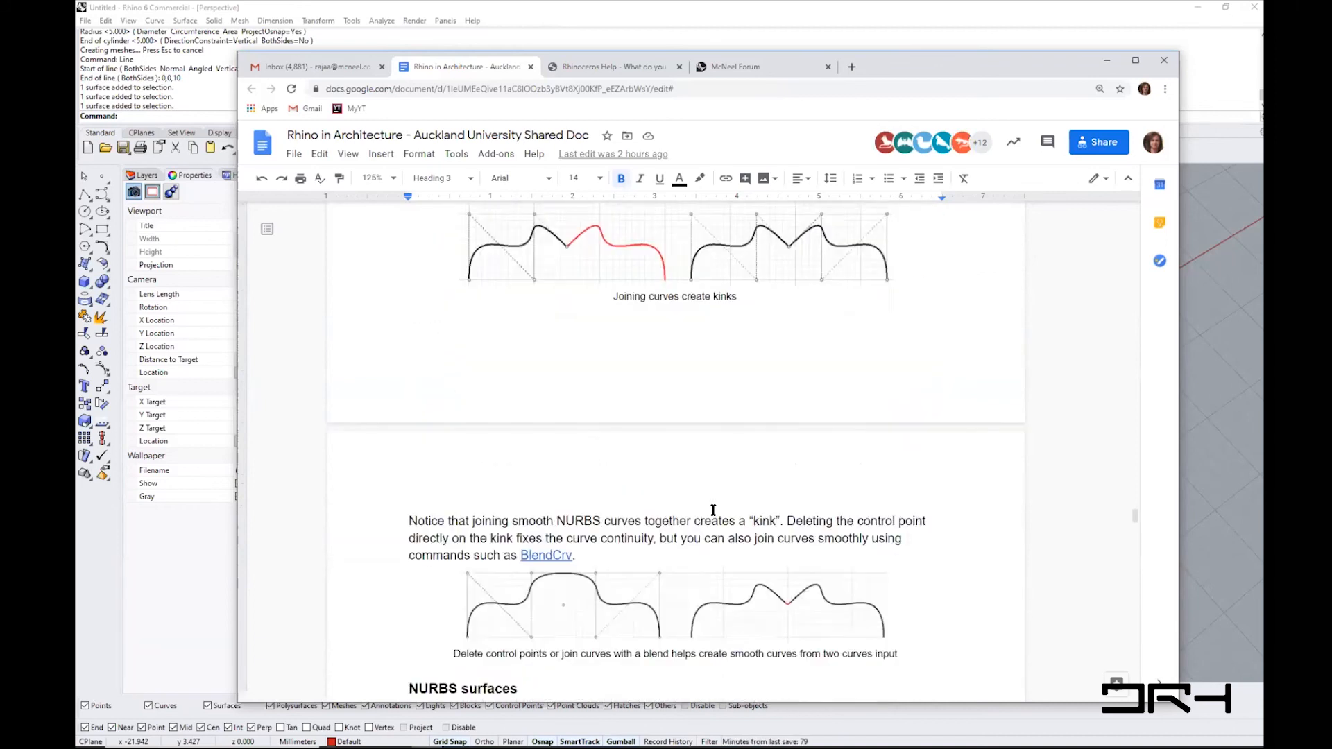
{"action": "scroll", "coordinate": [713, 510], "scroll_direction": "down", "scroll_amount": 2}
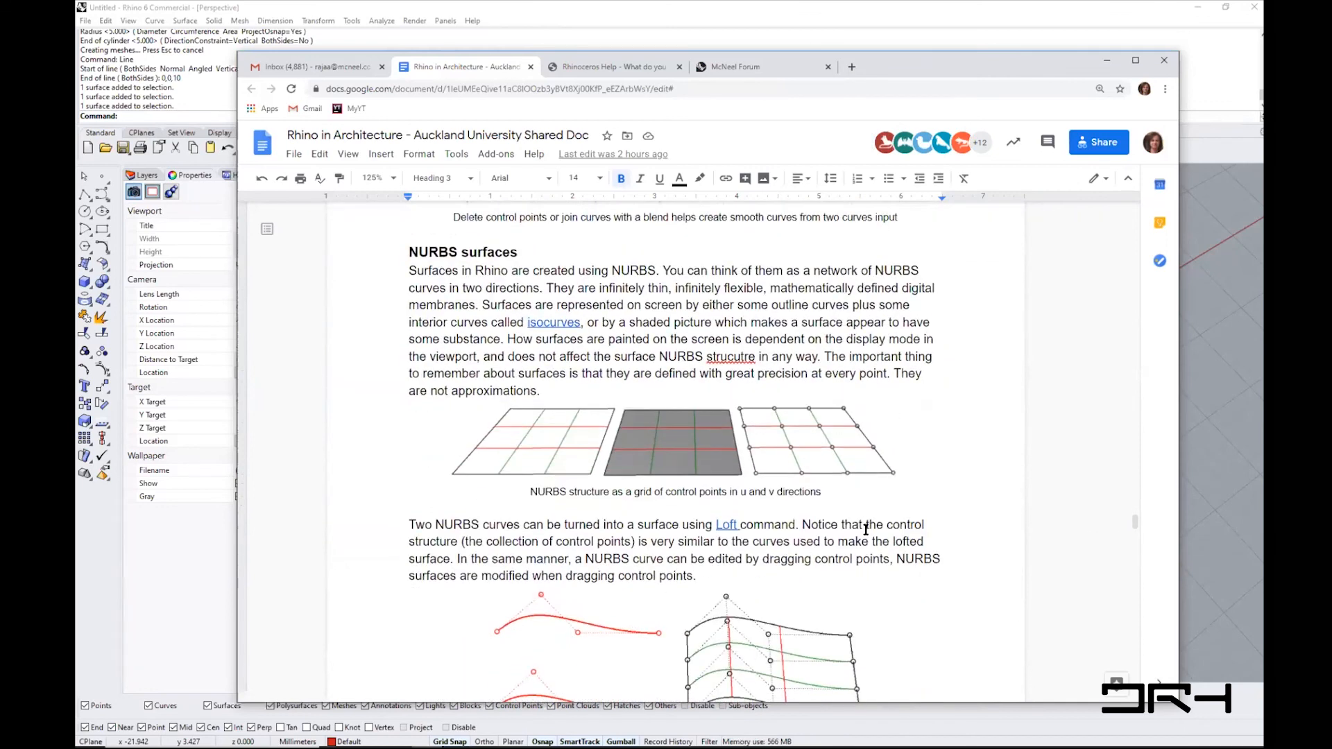
{"action": "scroll", "coordinate": [865, 529], "scroll_direction": "down", "scroll_amount": 10}
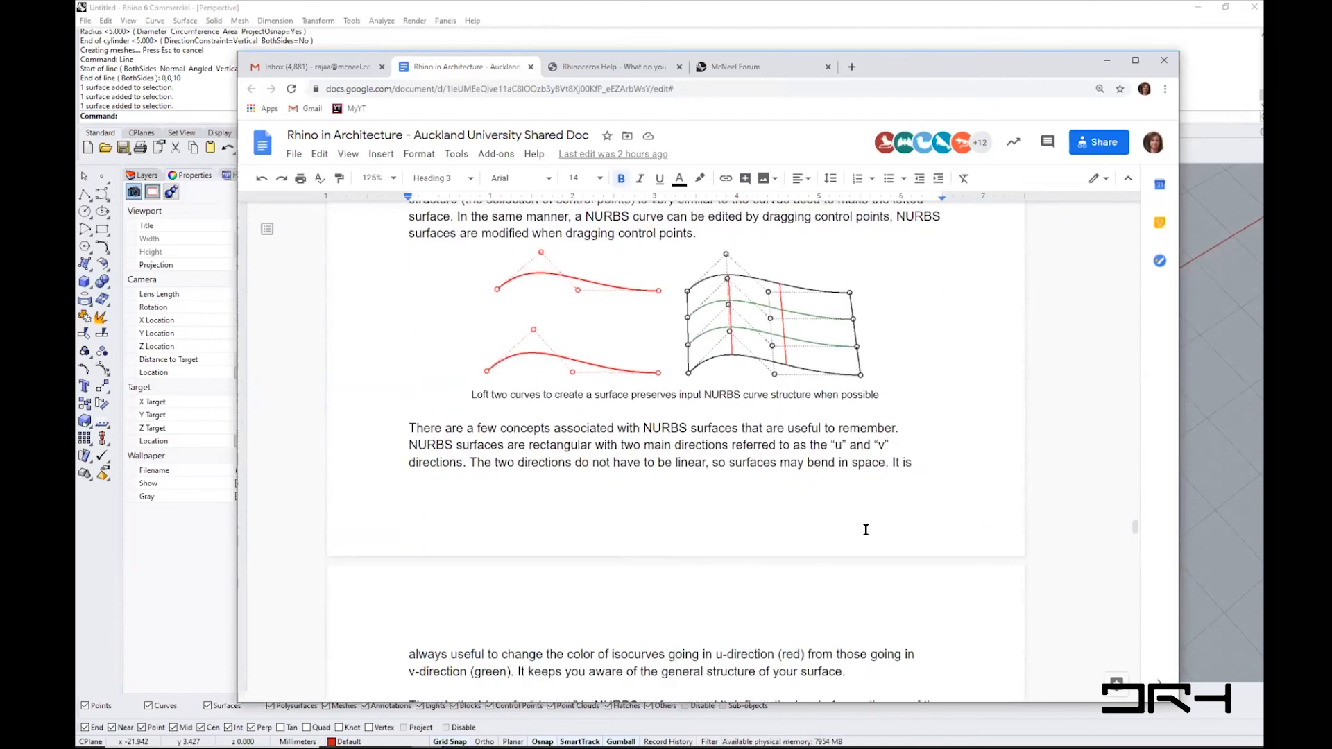
{"action": "scroll", "coordinate": [865, 529], "scroll_direction": "down", "scroll_amount": 4}
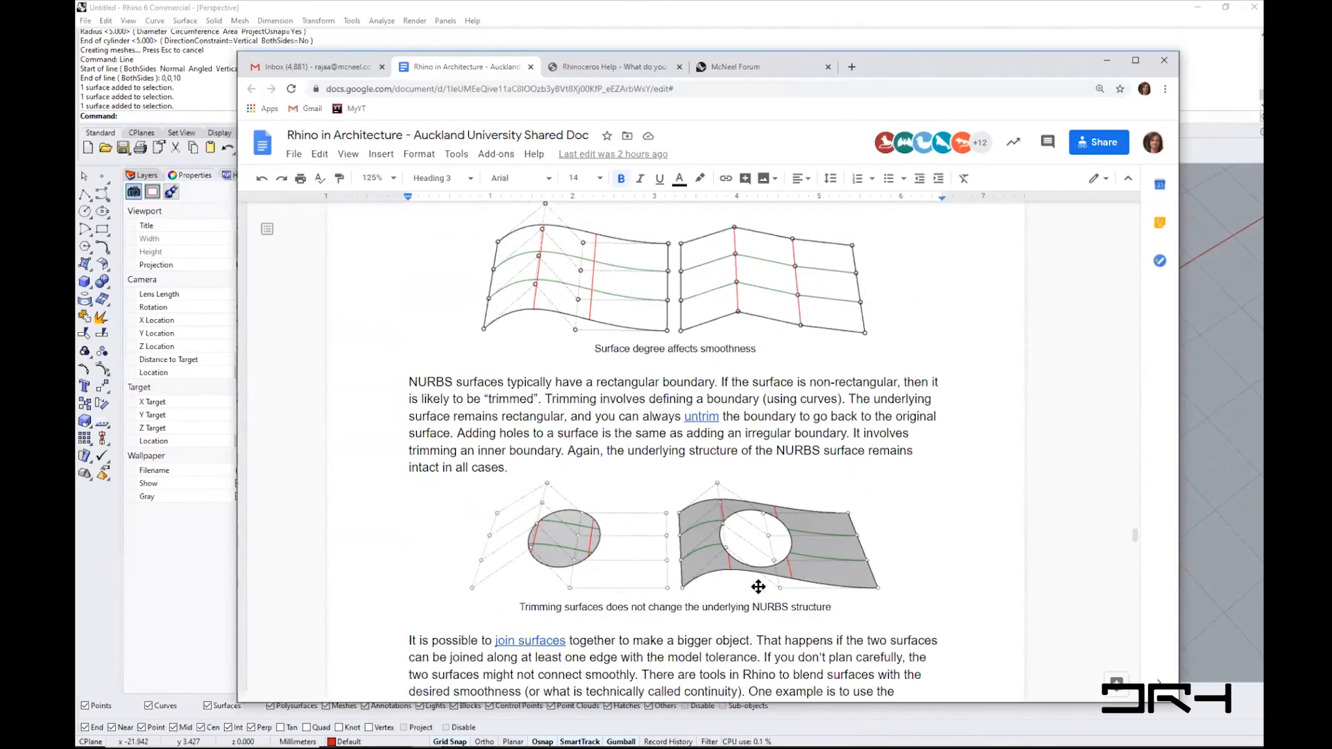
{"action": "scroll", "coordinate": [700, 621], "scroll_direction": "down", "scroll_amount": 5}
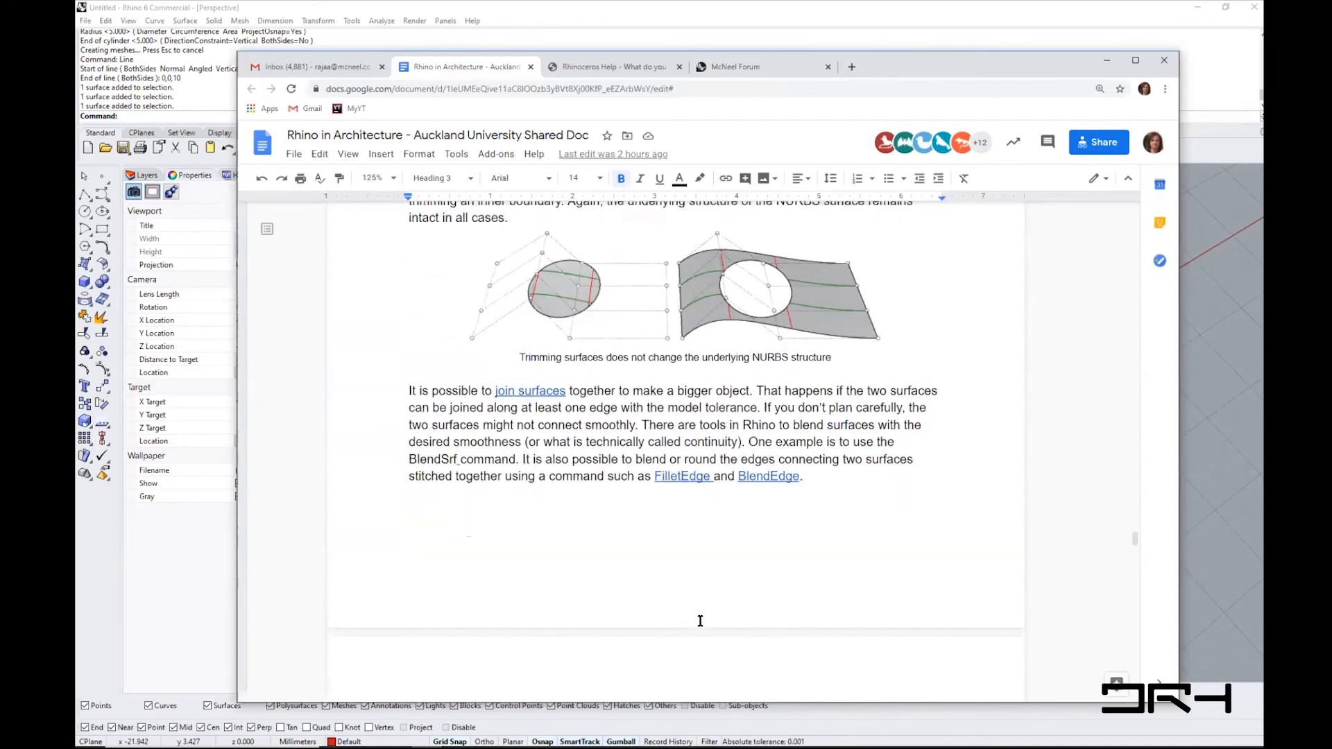
{"action": "scroll", "coordinate": [700, 610], "scroll_direction": "down", "scroll_amount": 3}
{"action": "scroll", "coordinate": [699, 538], "scroll_direction": "down", "scroll_amount": 2}
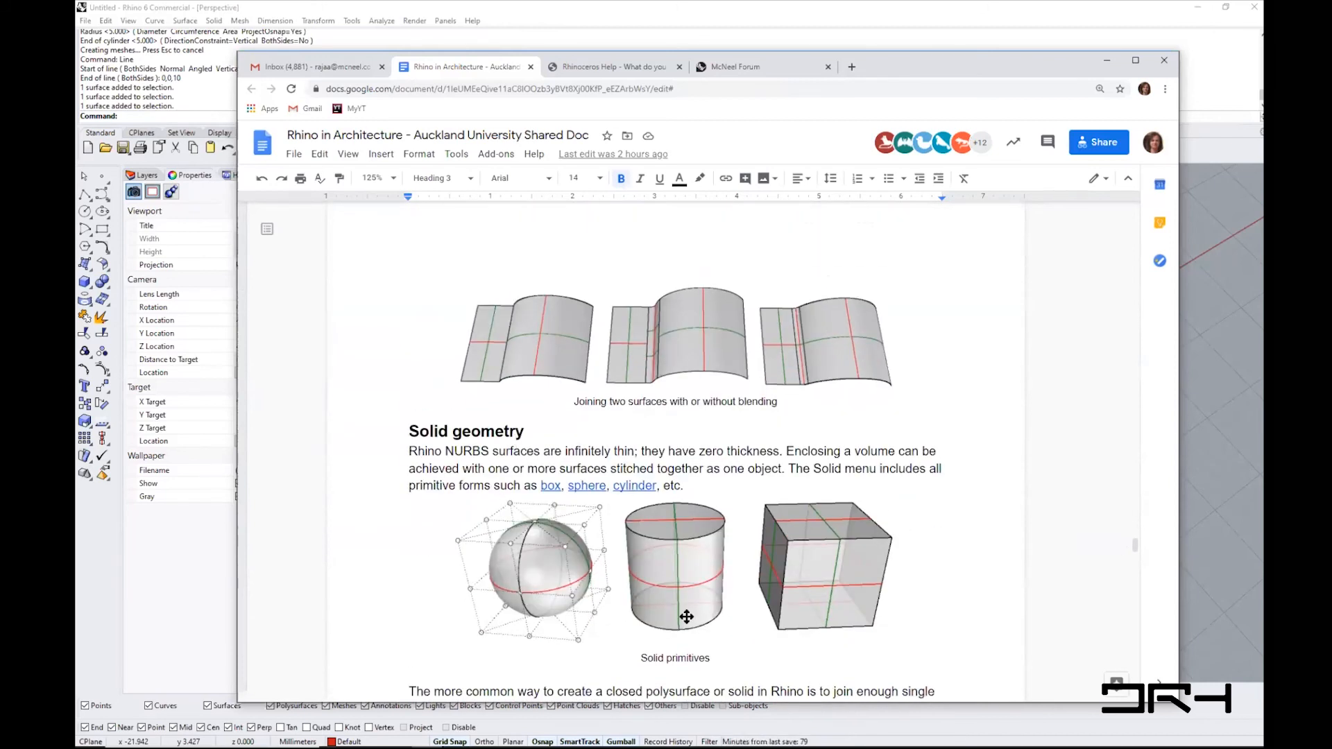
- Look through the document's sections on solid geometry, extrusion geometry and mesh geometry
{"action": "scroll", "coordinate": [728, 635], "scroll_direction": "down", "scroll_amount": 1}
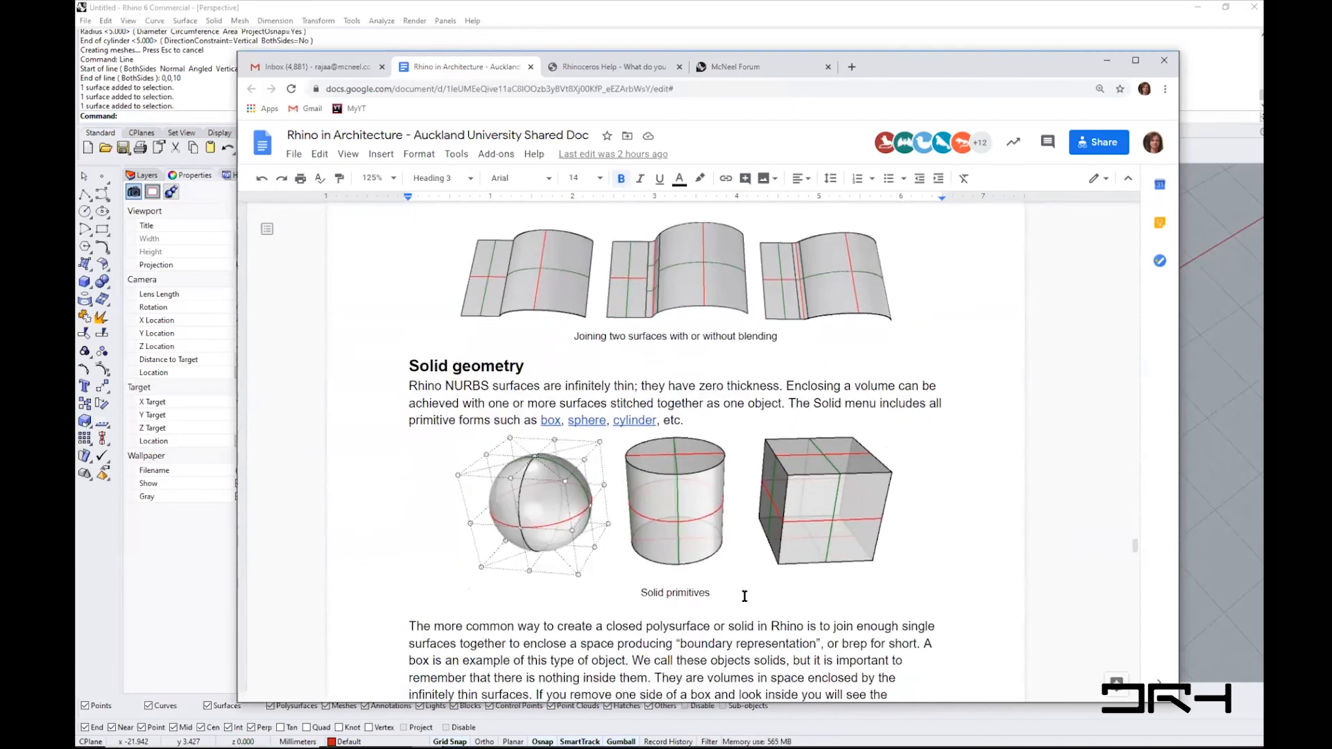
{"action": "scroll", "coordinate": [744, 597], "scroll_direction": "down", "scroll_amount": 15}
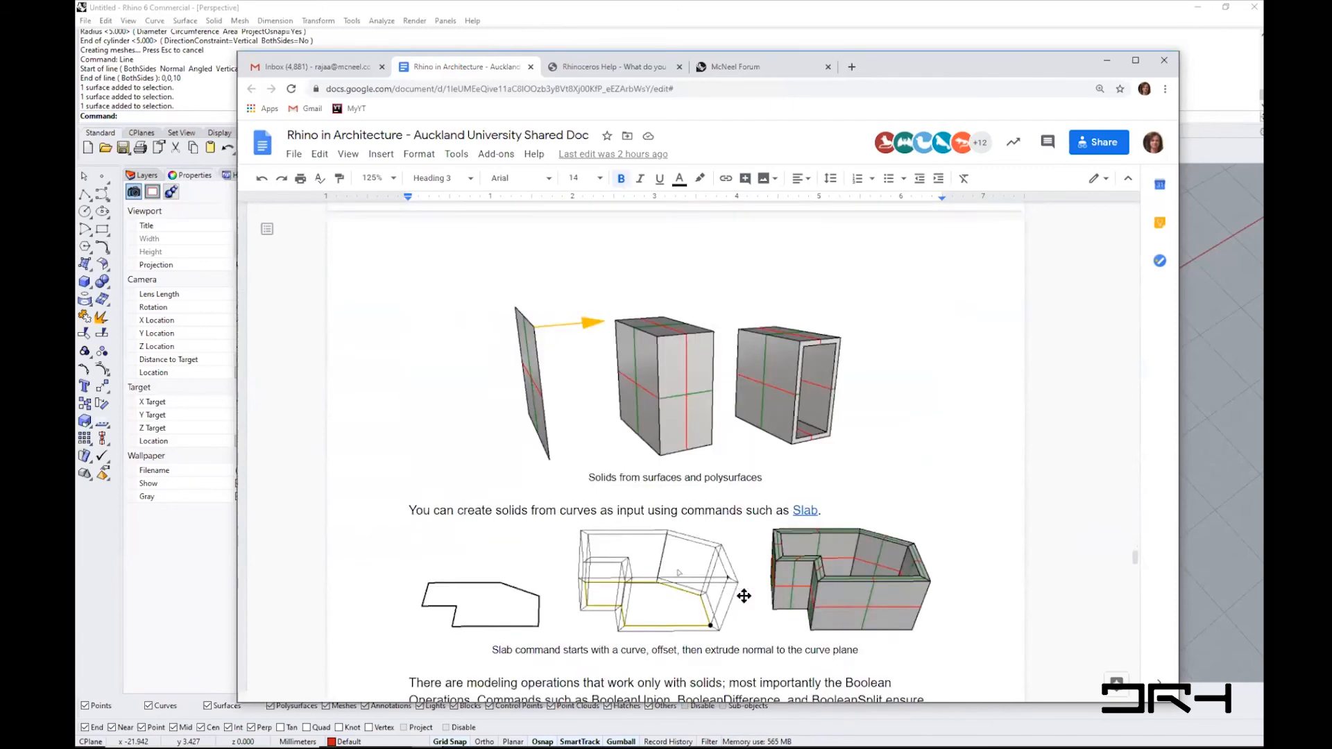
{"action": "scroll", "coordinate": [744, 596], "scroll_direction": "down", "scroll_amount": 10}
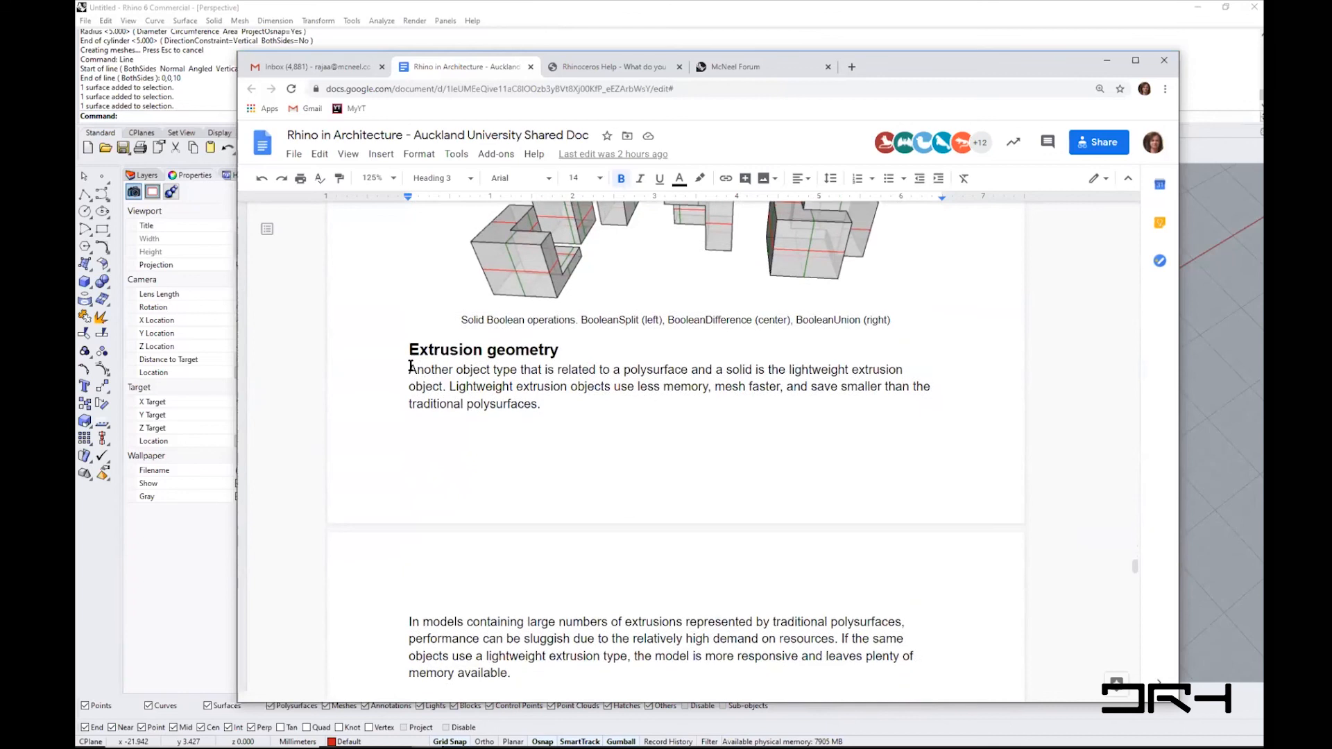
{"action": "left_click_drag", "start_coordinate": [406, 349], "coordinate": [559, 351]}
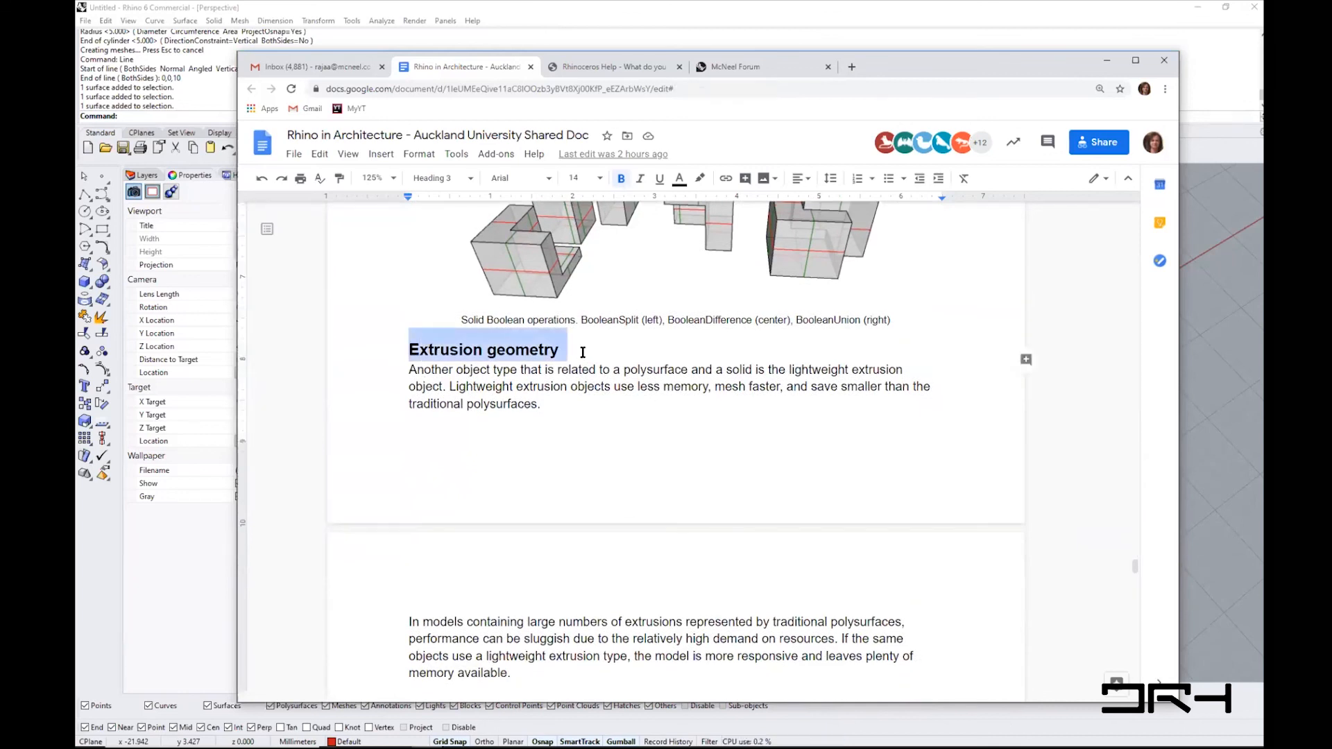
{"action": "left_click", "coordinate": [587, 498]}
{"action": "scroll", "coordinate": [587, 498], "scroll_direction": "down", "scroll_amount": 9}
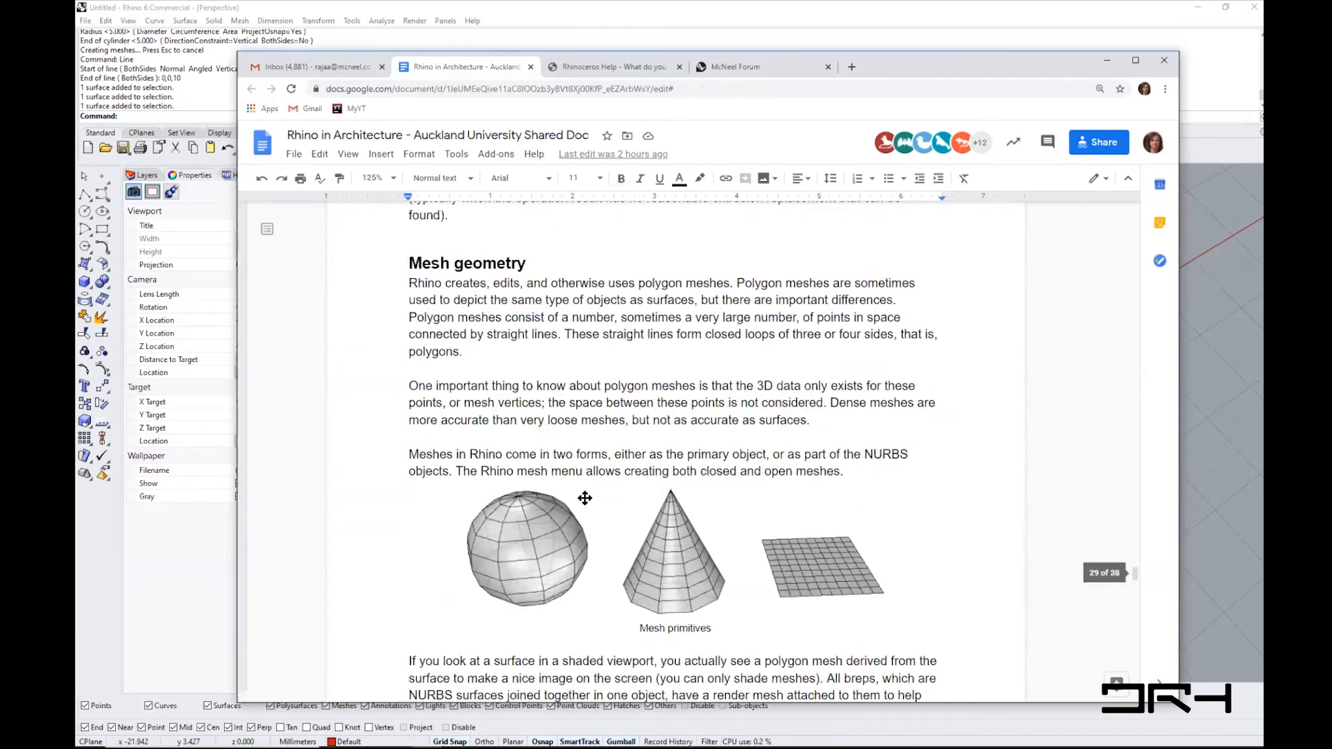
{"action": "scroll", "coordinate": [583, 497], "scroll_direction": "up", "scroll_amount": 1}
{"action": "scroll", "coordinate": [439, 295], "scroll_direction": "up", "scroll_amount": 1}
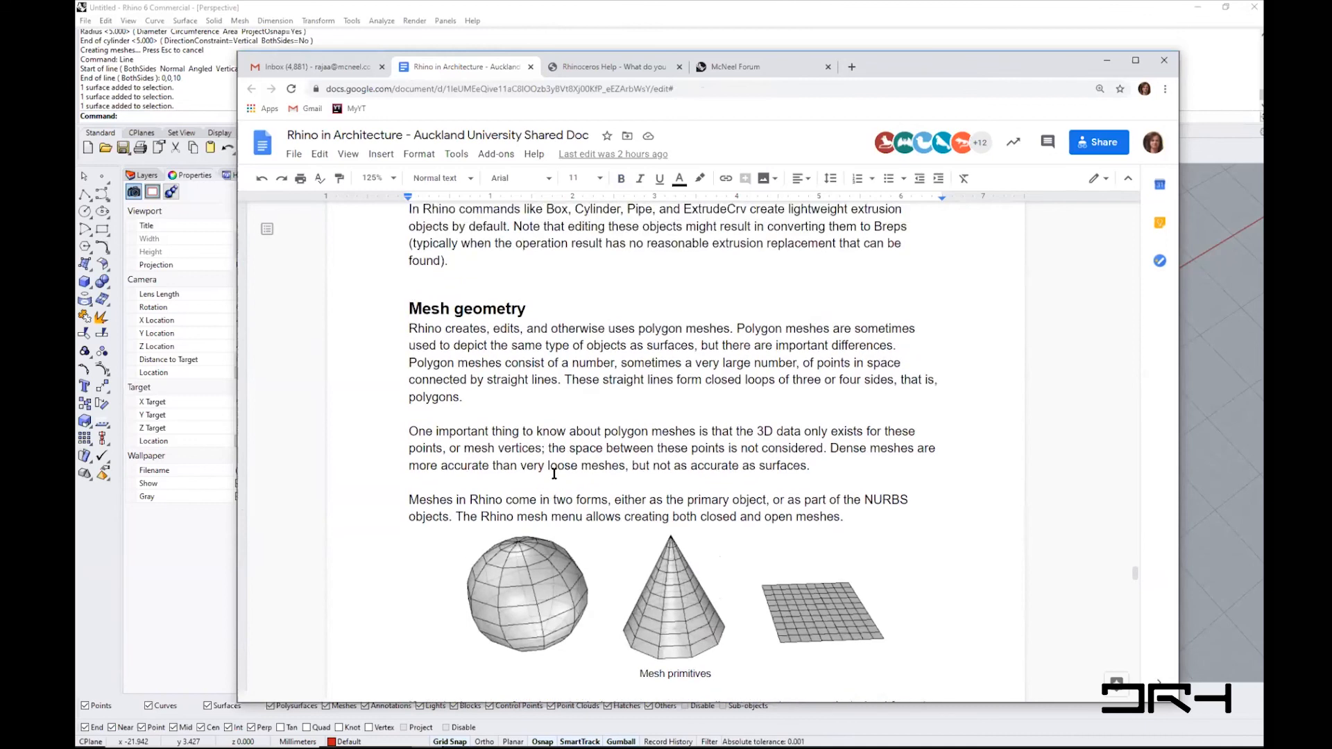
- Review the document's material on render meshes, transition between geometry types, and geometry organization and navigation
{"action": "scroll", "coordinate": [554, 474], "scroll_direction": "down", "scroll_amount": 5}
{"action": "scroll", "coordinate": [554, 474], "scroll_direction": "down", "scroll_amount": 6}
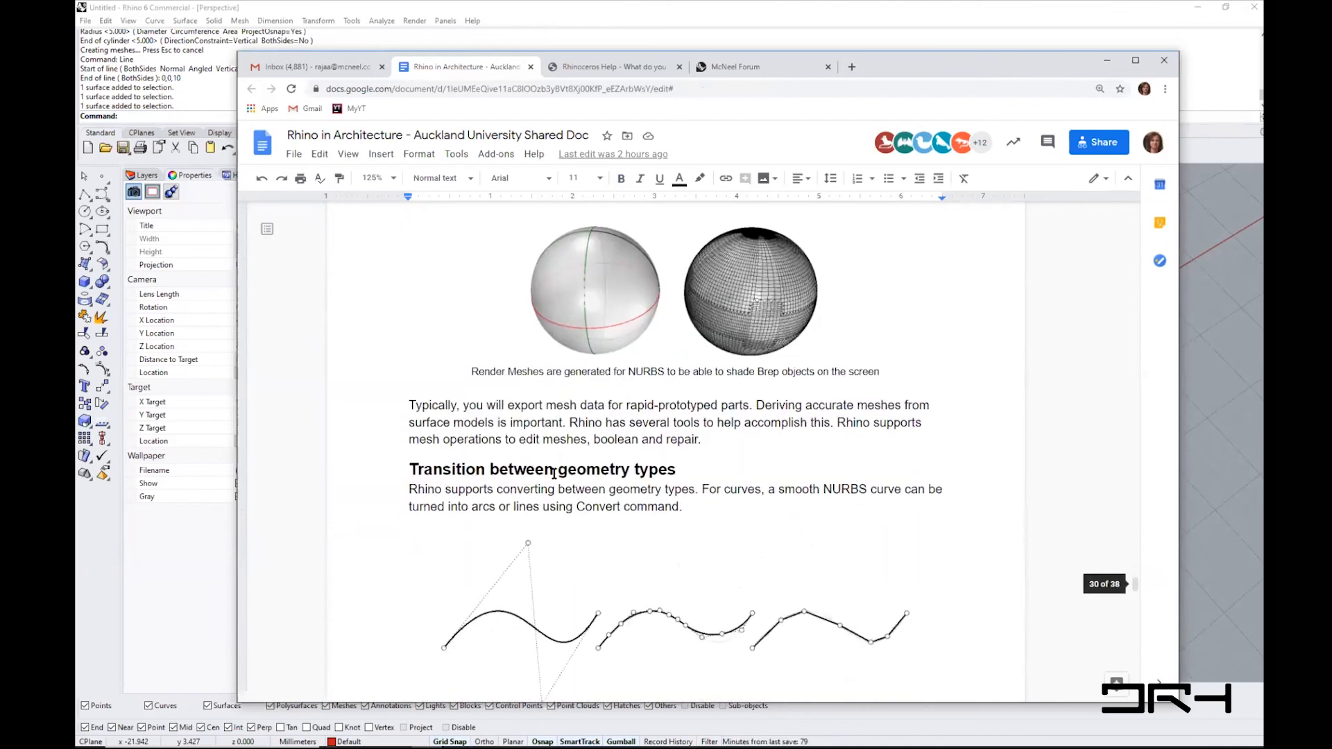
{"action": "scroll", "coordinate": [552, 473], "scroll_direction": "up", "scroll_amount": 2}
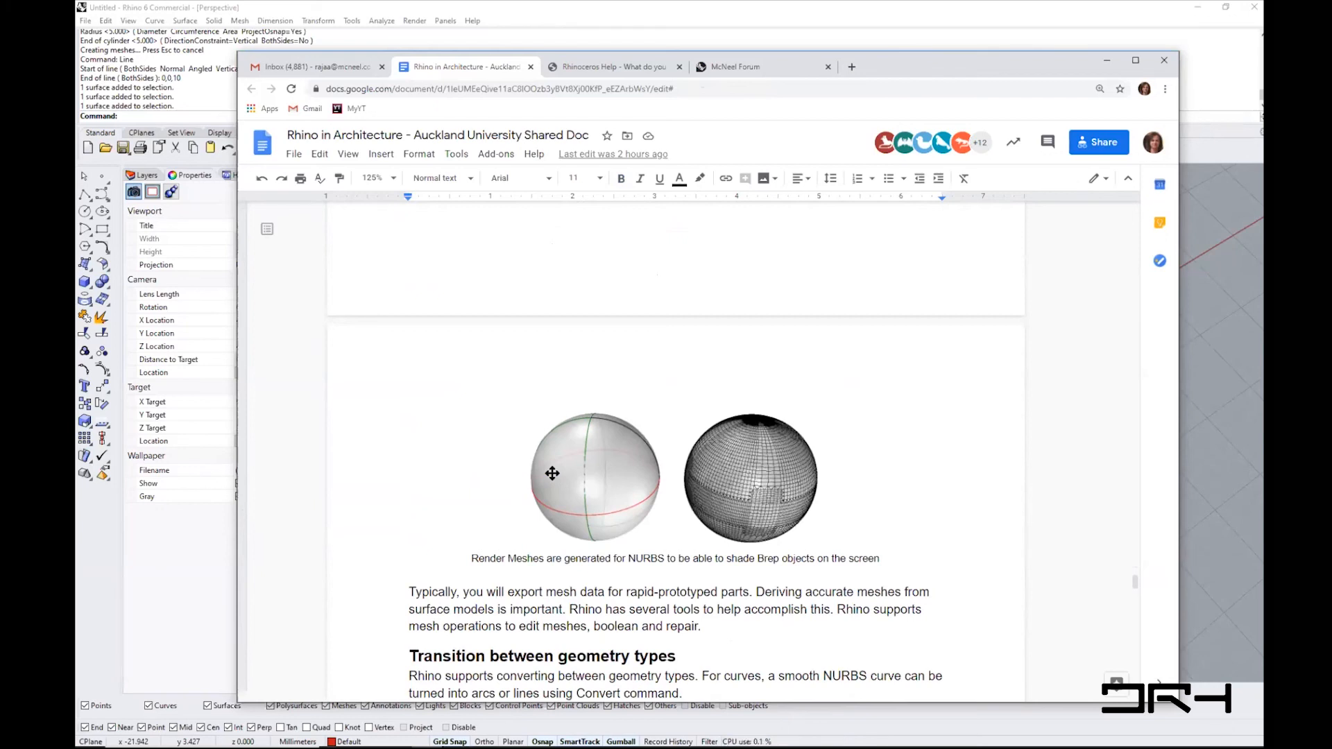
{"action": "scroll", "coordinate": [552, 473], "scroll_direction": "down", "scroll_amount": 5}
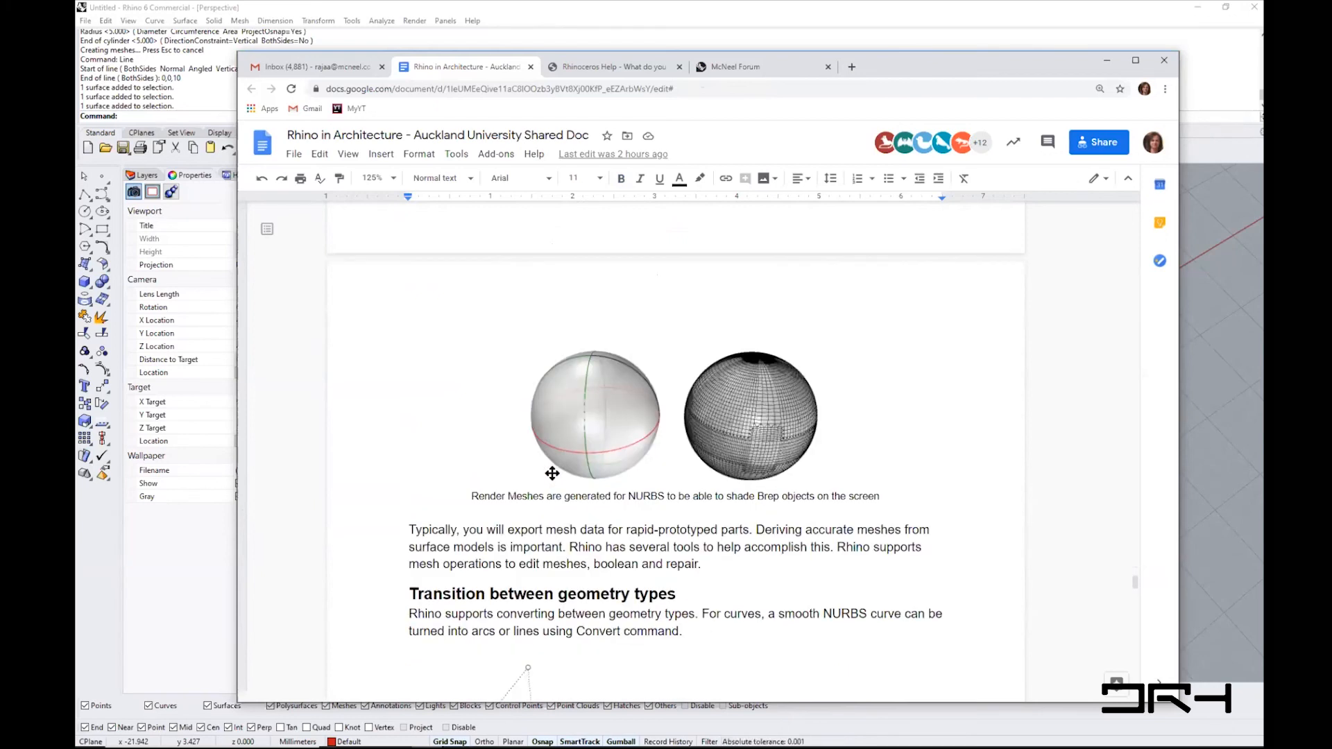
{"action": "scroll", "coordinate": [551, 472], "scroll_direction": "down", "scroll_amount": 3}
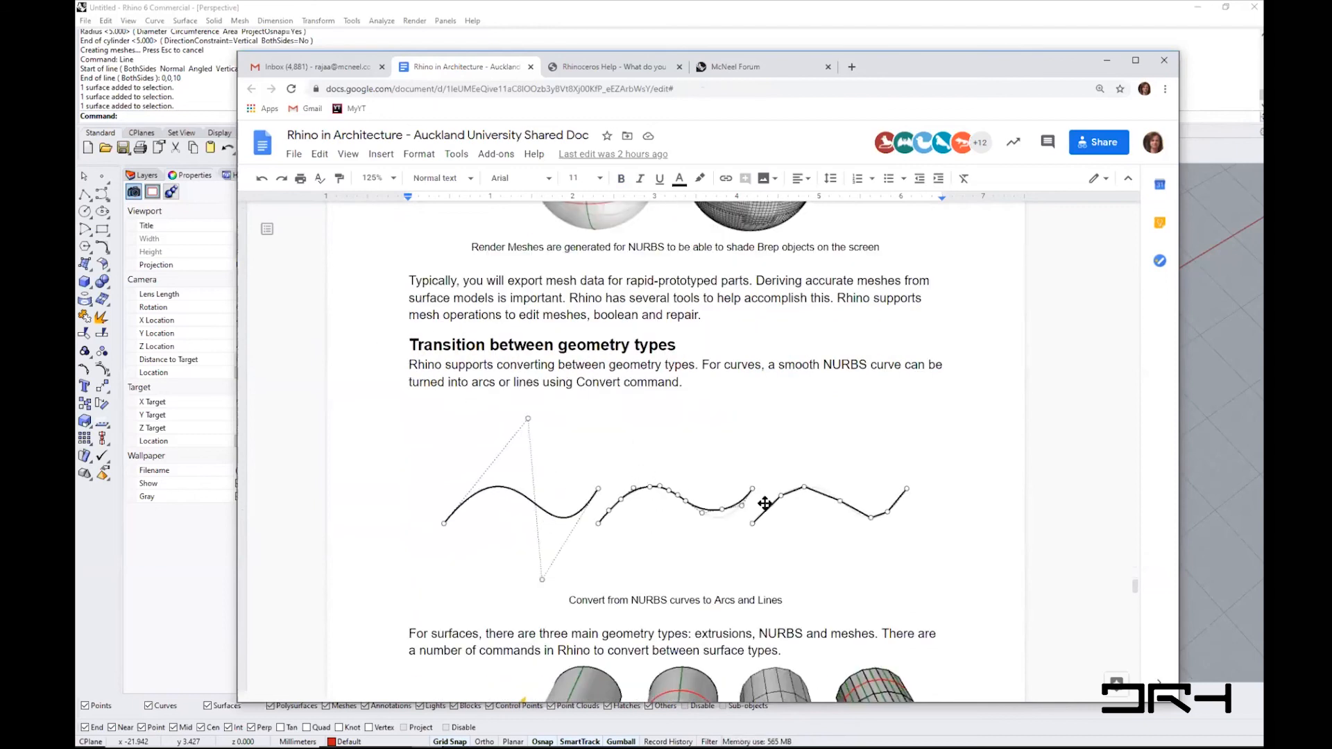
{"action": "scroll", "coordinate": [830, 538], "scroll_direction": "down", "scroll_amount": 6}
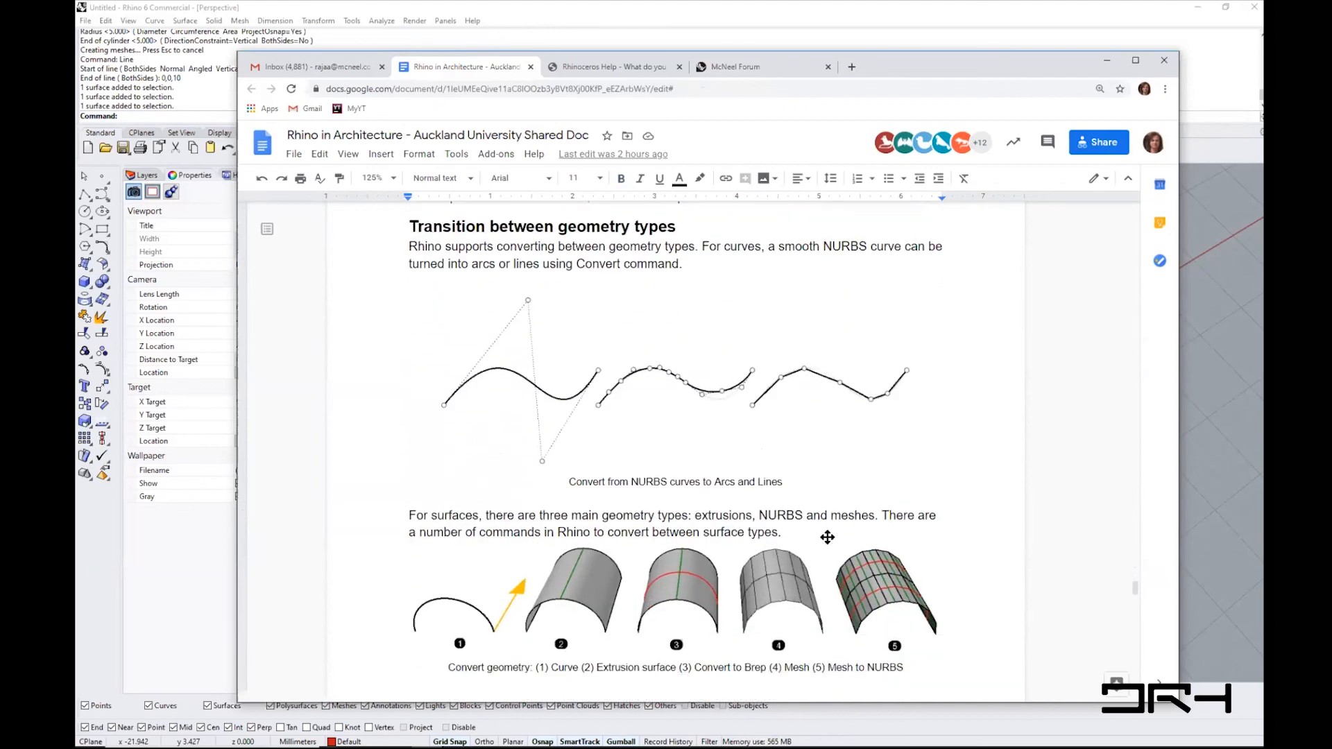
{"action": "scroll", "coordinate": [830, 537], "scroll_direction": "down", "scroll_amount": 7}
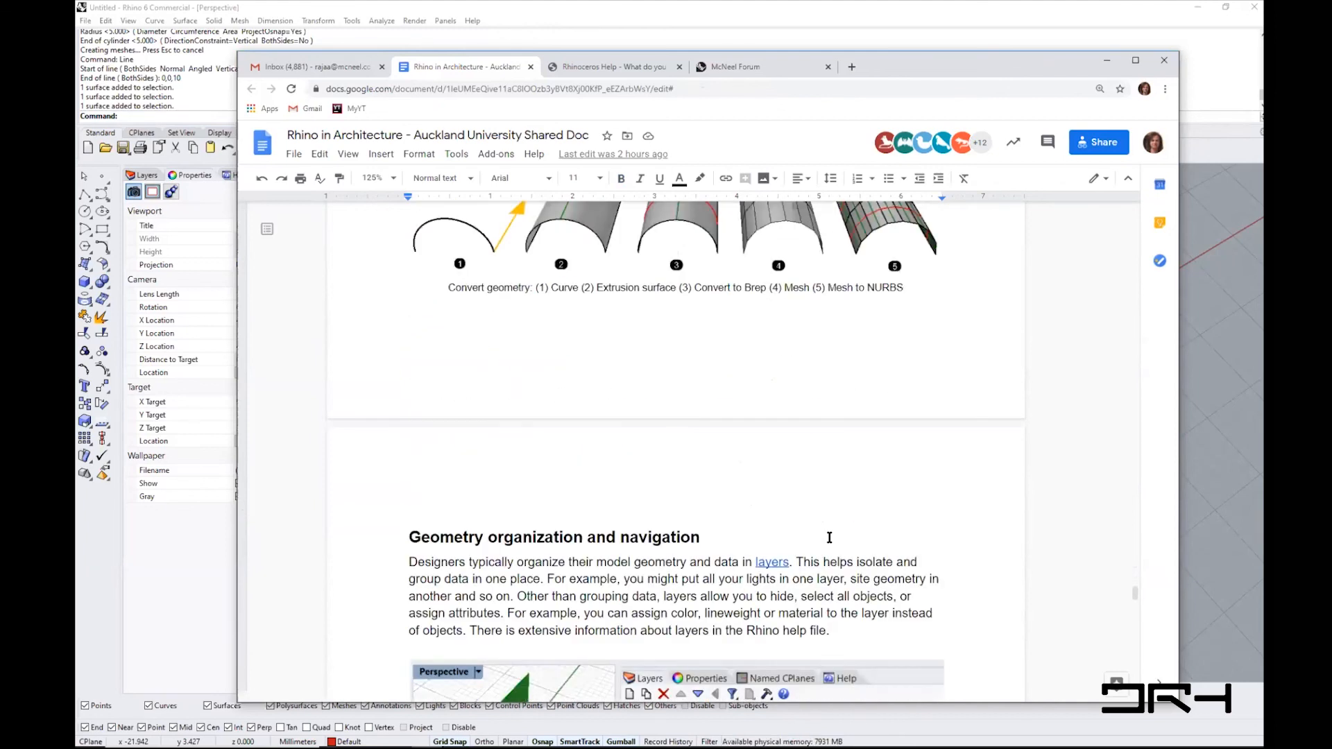
{"action": "scroll", "coordinate": [829, 538], "scroll_direction": "down", "scroll_amount": 6}
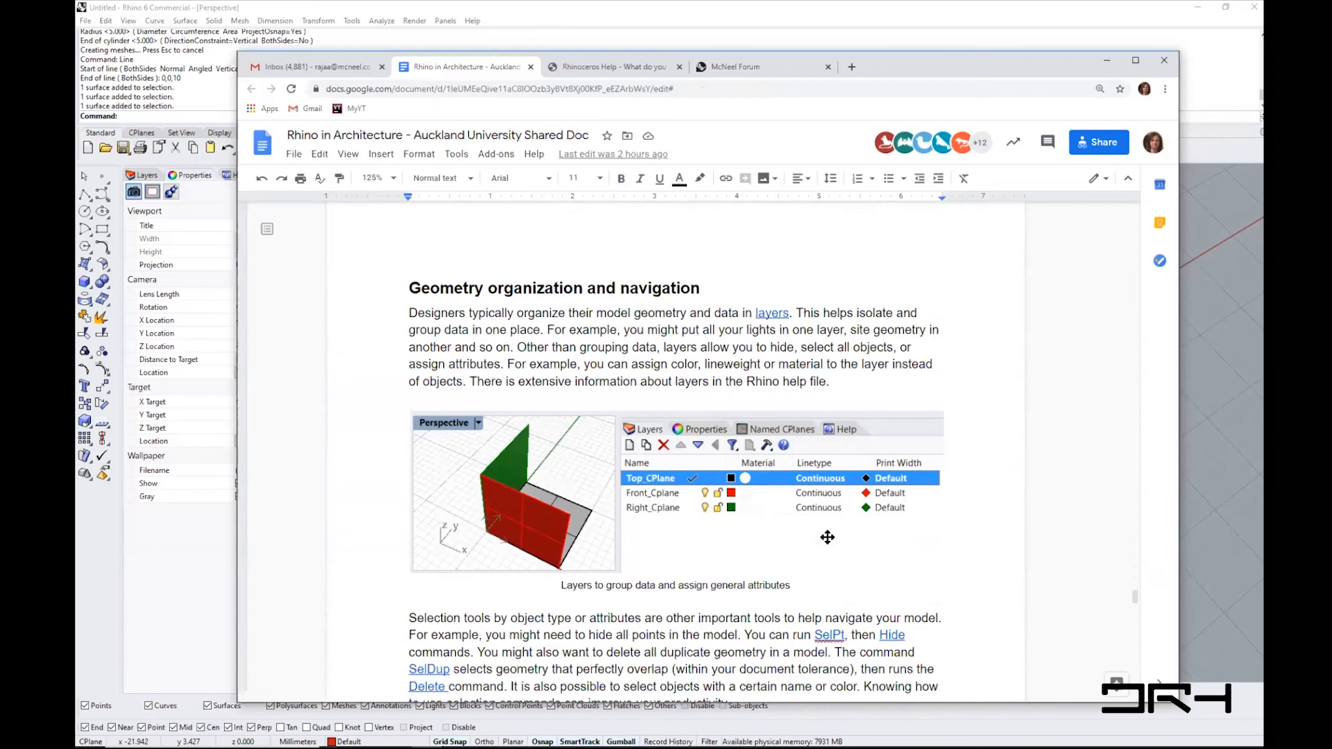
{"action": "scroll", "coordinate": [827, 538], "scroll_direction": "down", "scroll_amount": 10}
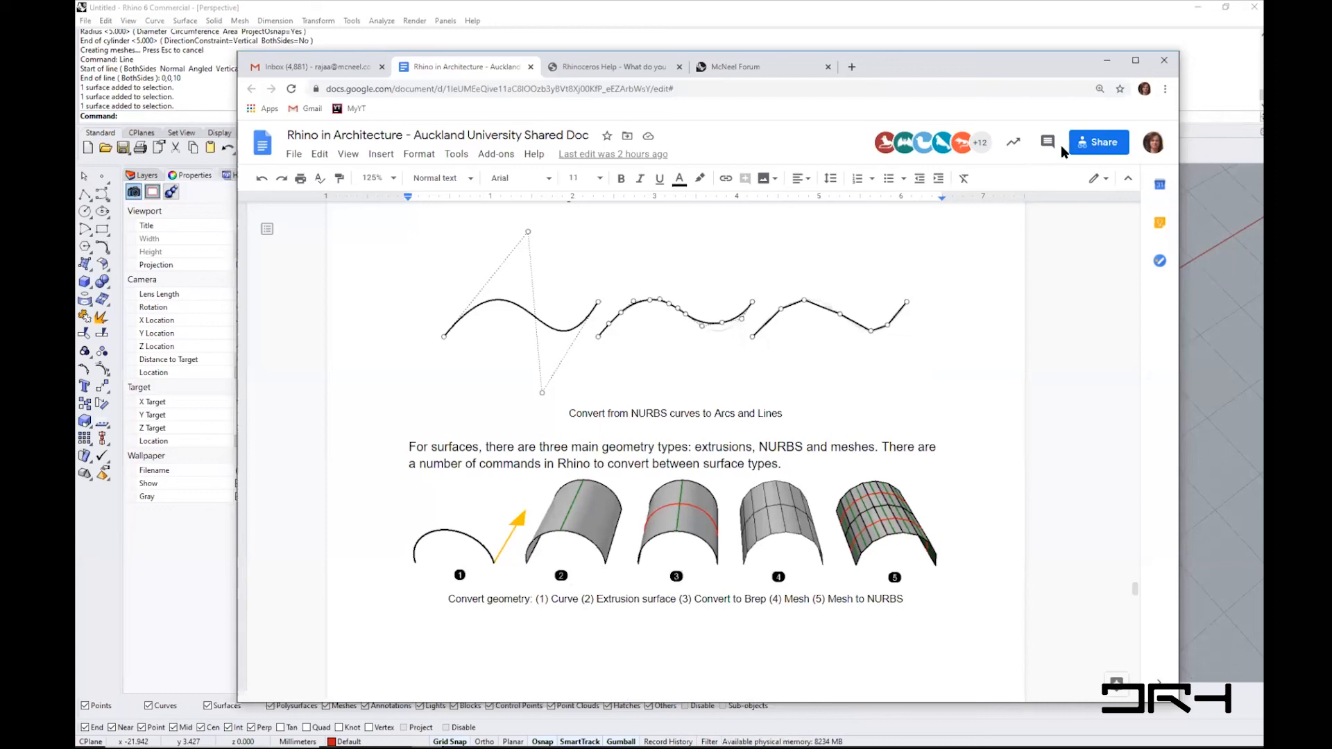
- Minimize the browser to return to Rhino and restore the World Top named construction plane
{"action": "left_click_drag", "start_coordinate": [1110, 63], "coordinate": [1026, 85]}
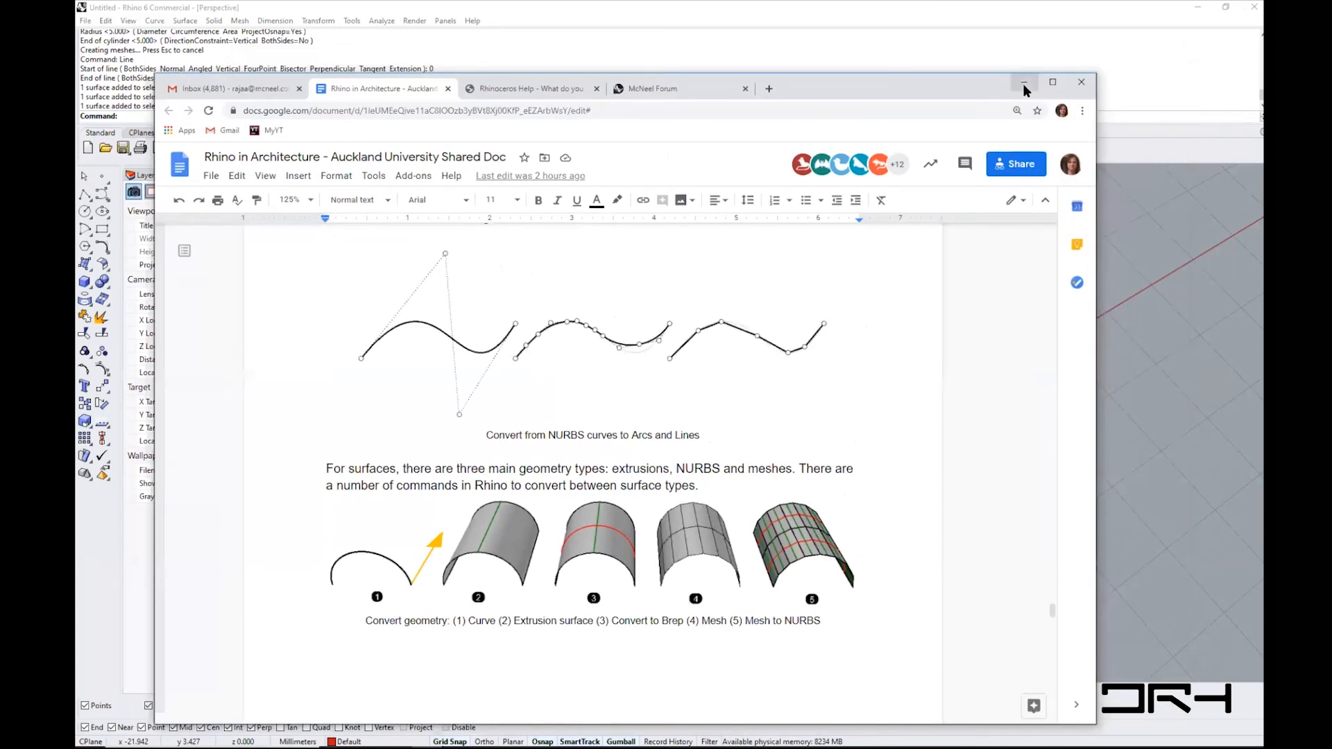
{"action": "left_click", "coordinate": [1023, 82]}
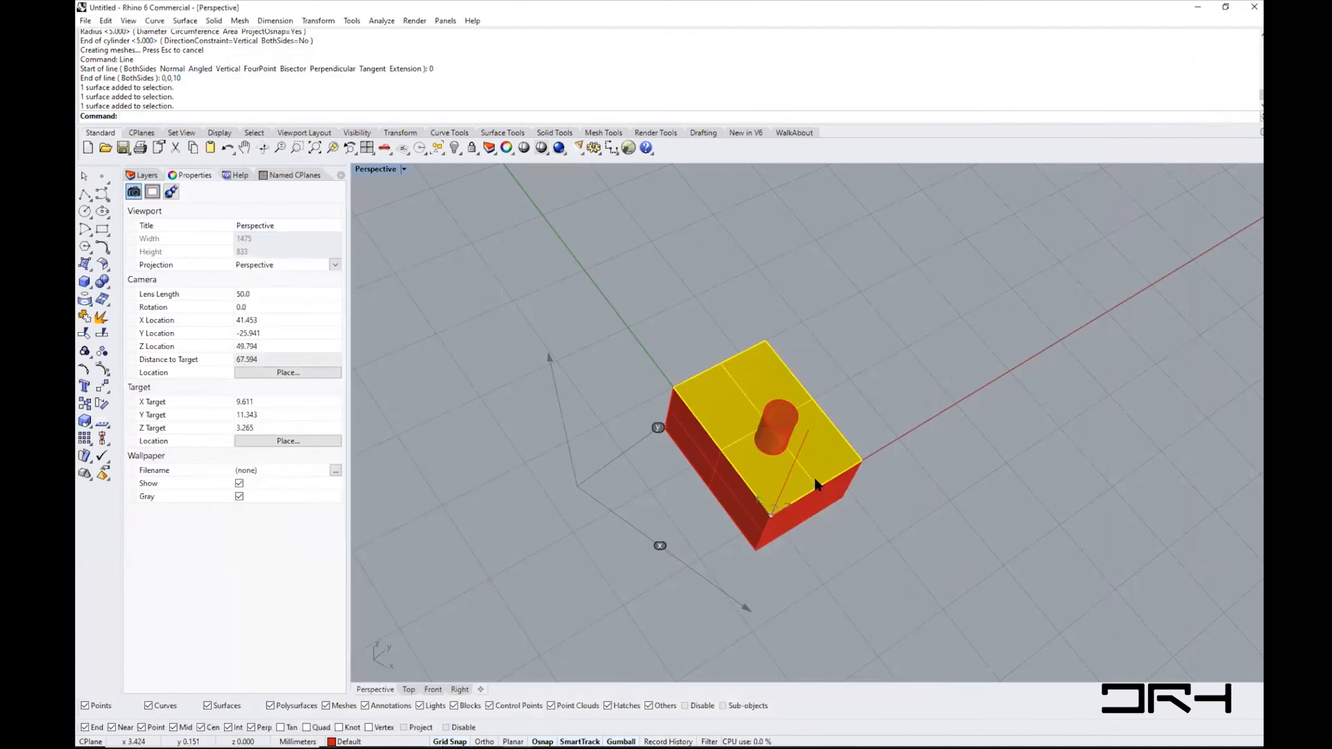
{"action": "right_click_drag", "start_coordinate": [651, 501], "coordinate": [434, 223]}
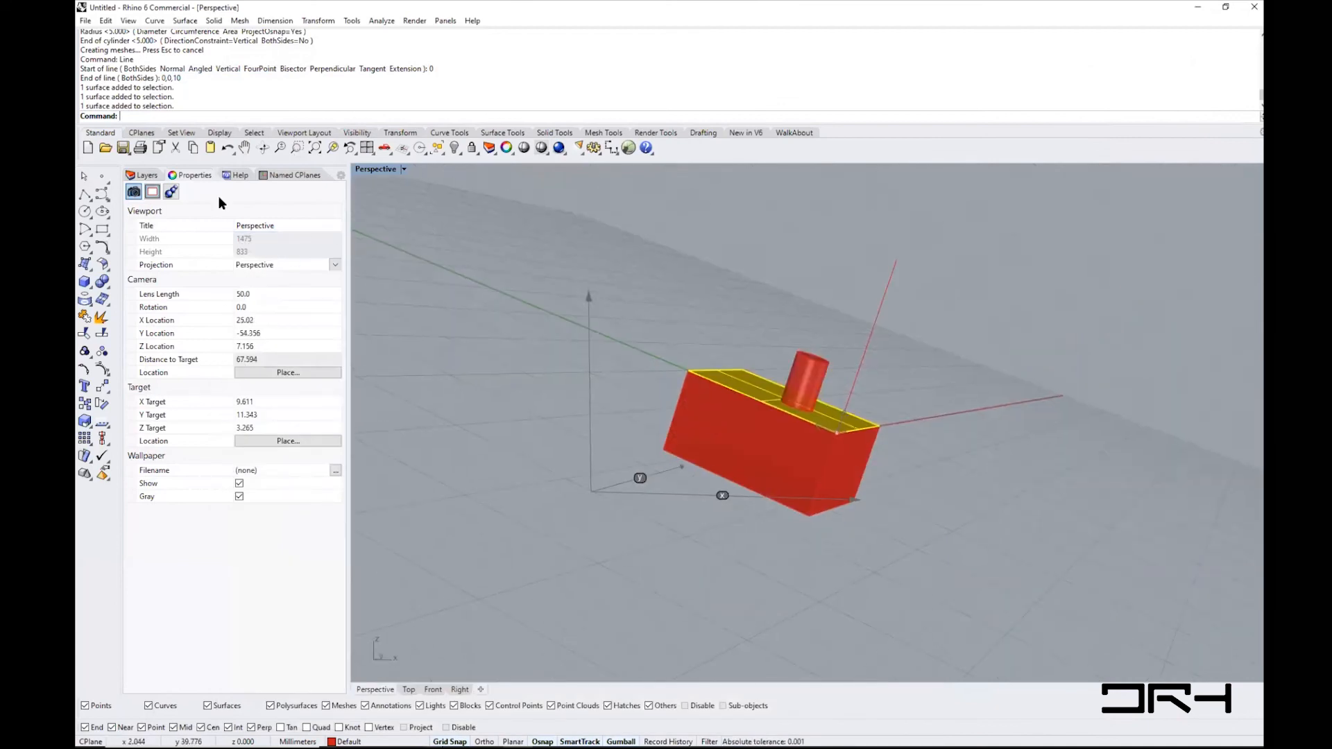
{"action": "left_click", "coordinate": [288, 175]}
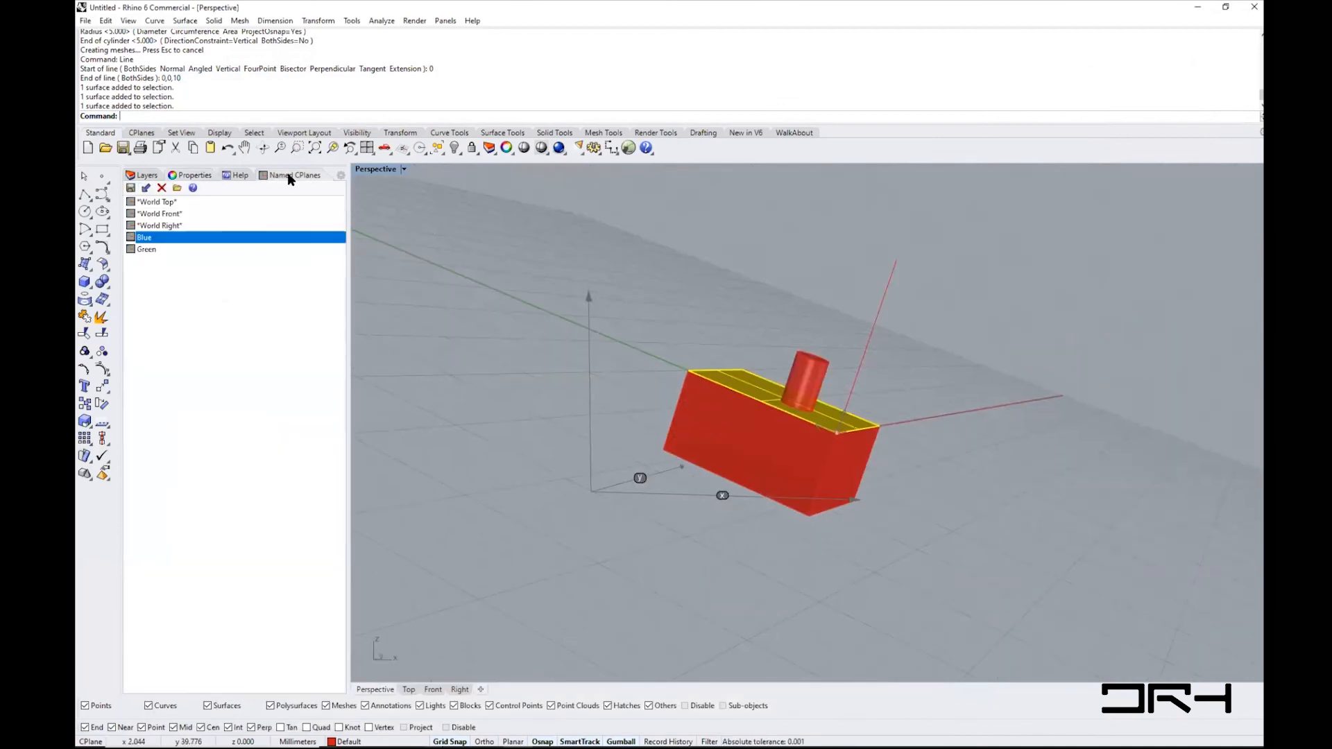
{"action": "left_click", "coordinate": [164, 202]}
{"action": "double_click", "coordinate": [165, 202]}
- Delete the box, cylinder, line and all other objects from the model
{"action": "left_click_drag", "start_coordinate": [940, 570], "coordinate": [539, 219]}
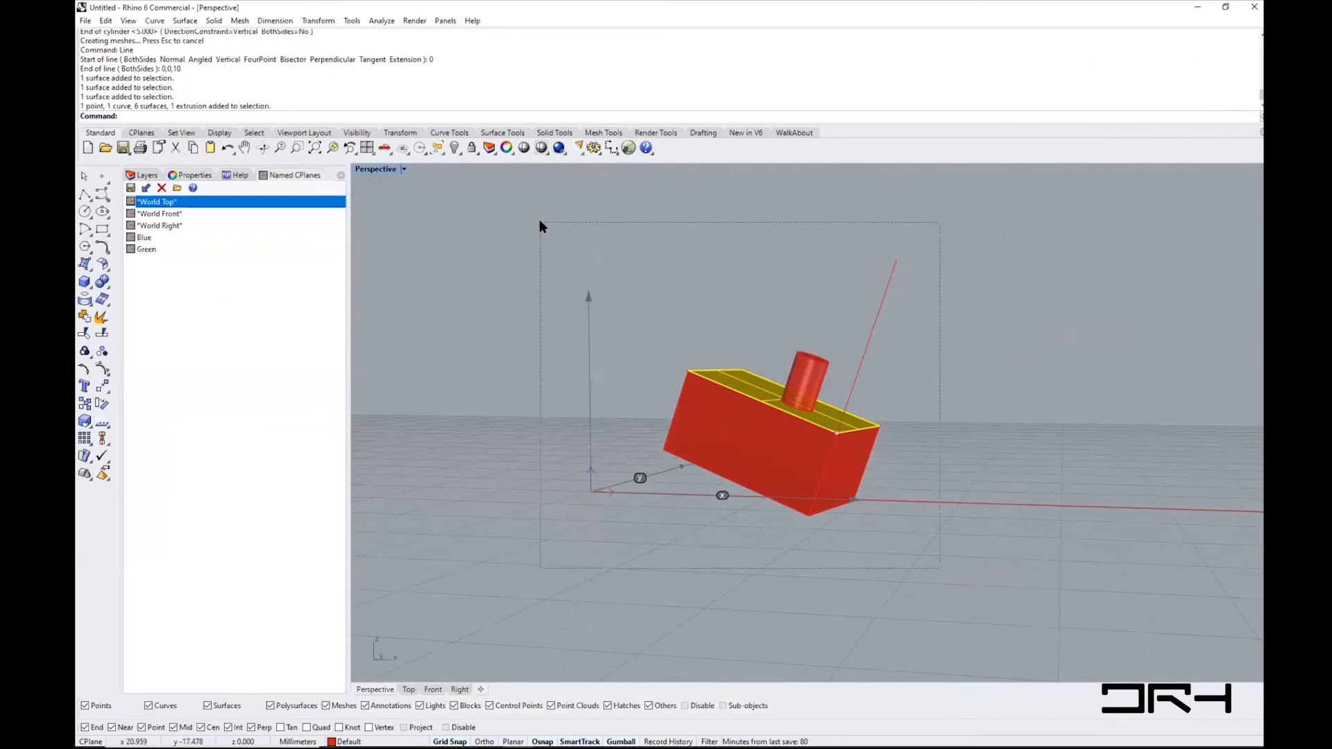
{"action": "key", "text": "Delete"}
{"action": "right_click_drag", "start_coordinate": [597, 440], "coordinate": [541, 481]}
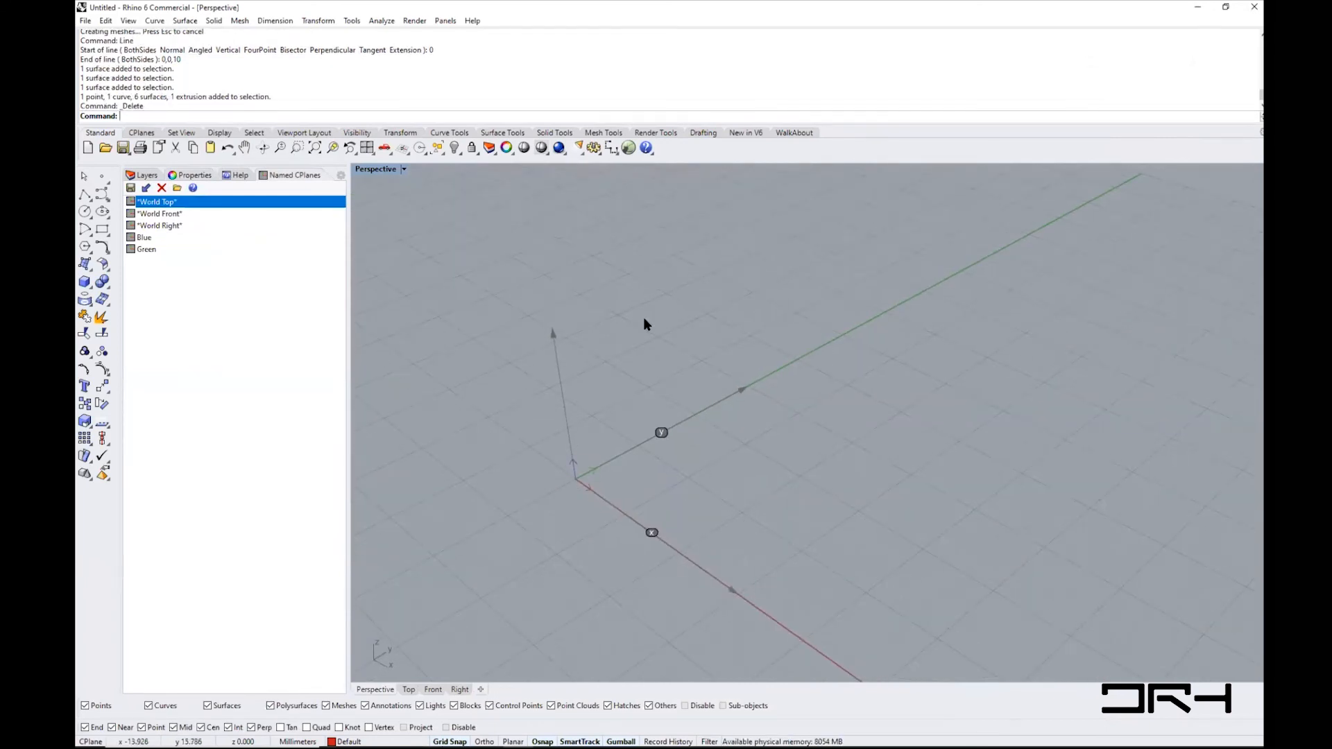
{"action": "right_click_drag", "start_coordinate": [780, 526], "coordinate": [756, 504], "text": "shift"}
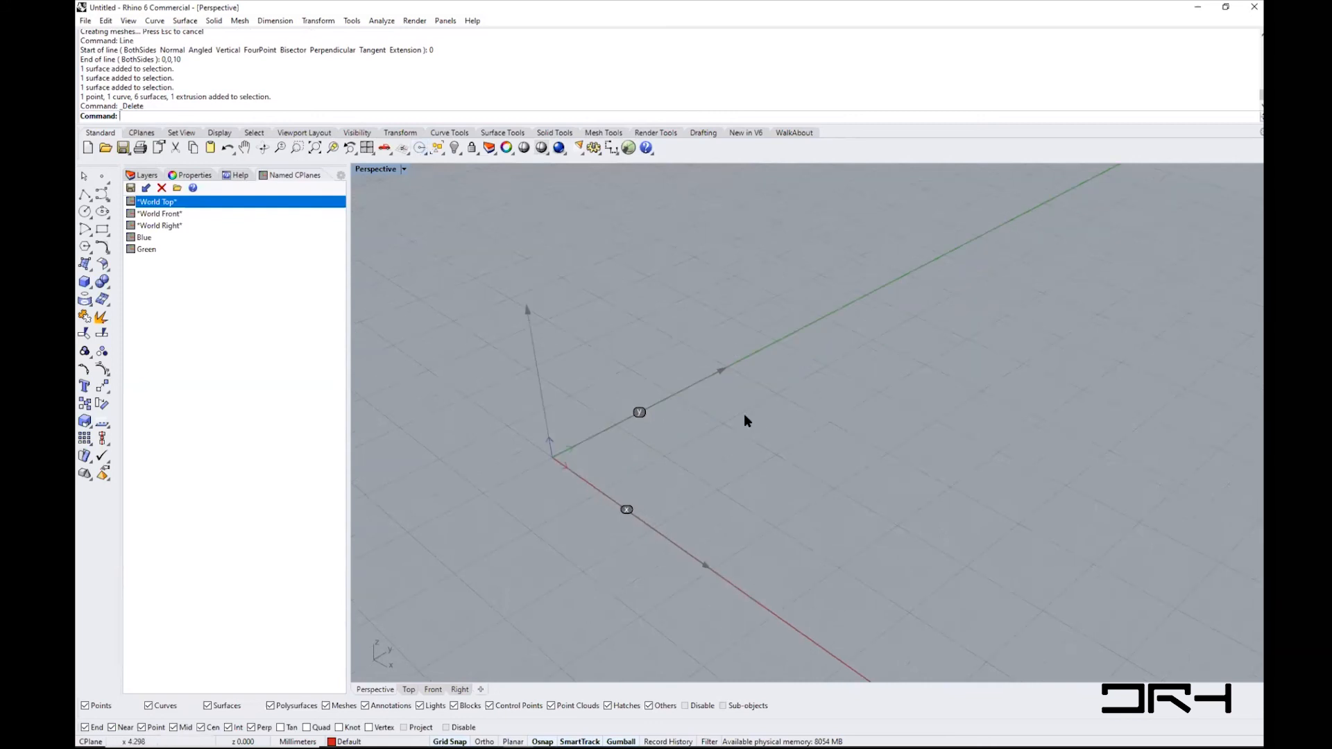
{"action": "right_click_drag", "start_coordinate": [699, 458], "coordinate": [636, 422], "text": "shift"}
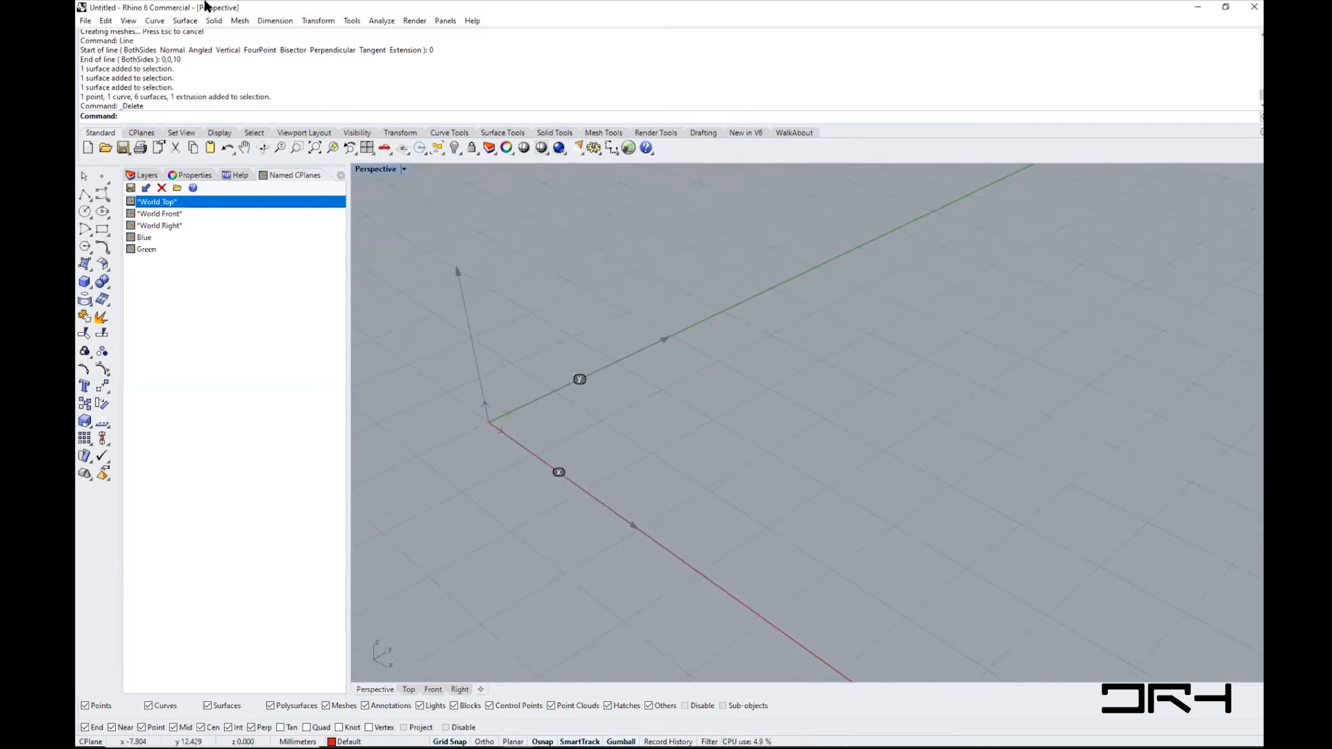
{"action": "left_click", "coordinate": [156, 21]}
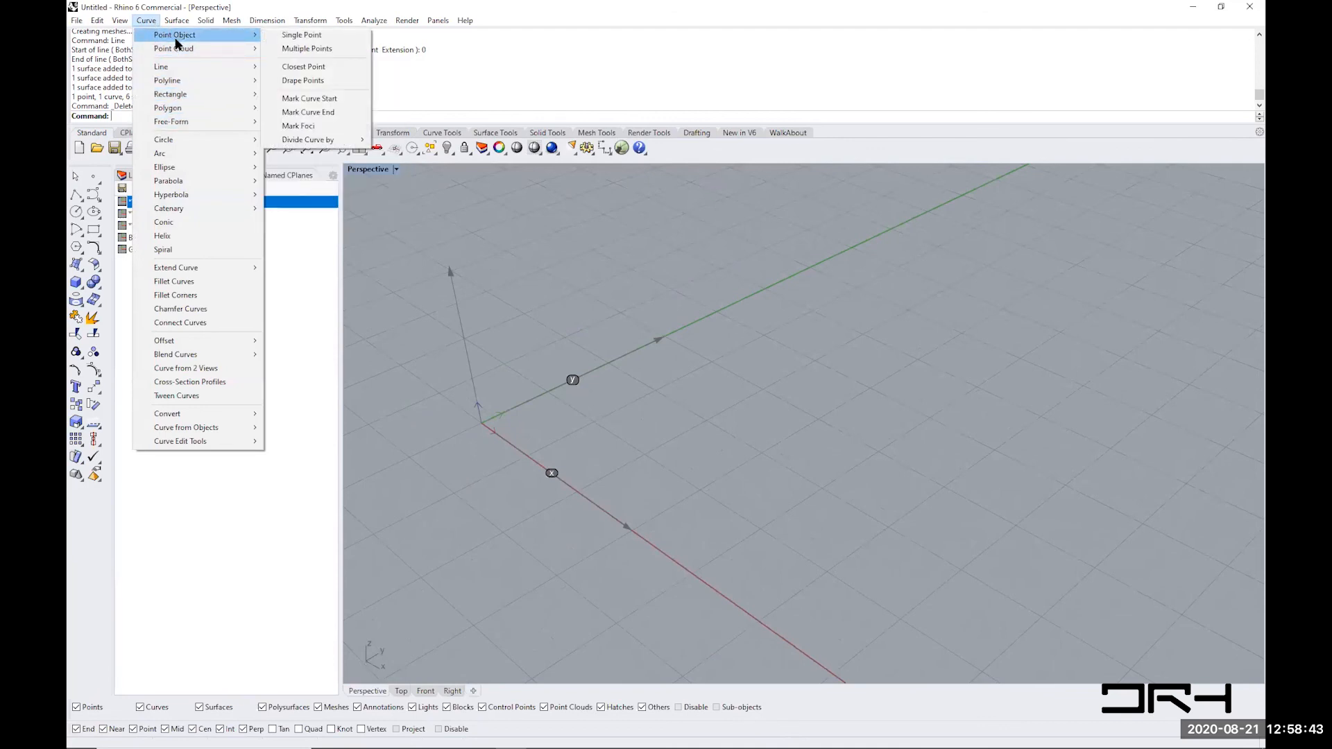
{"action": "mouse_move", "coordinate": [175, 64]}
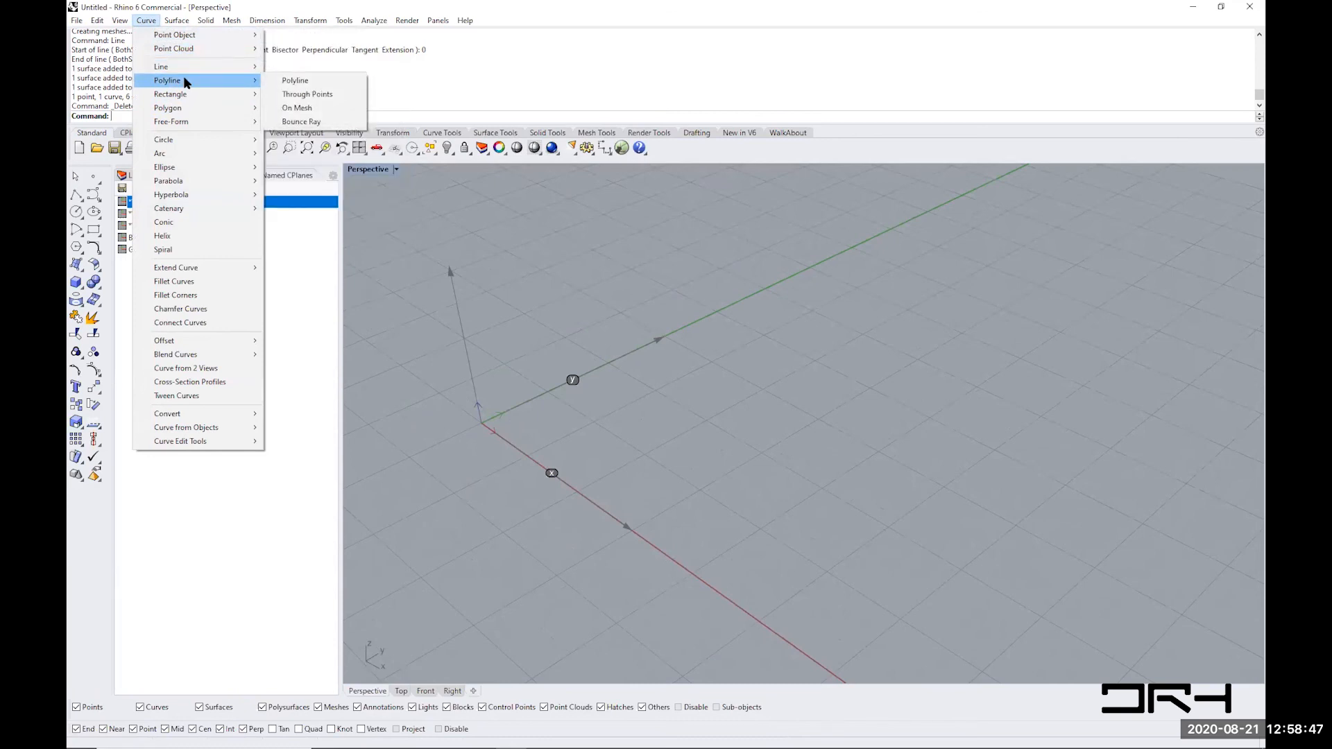
{"action": "mouse_move", "coordinate": [230, 97]}
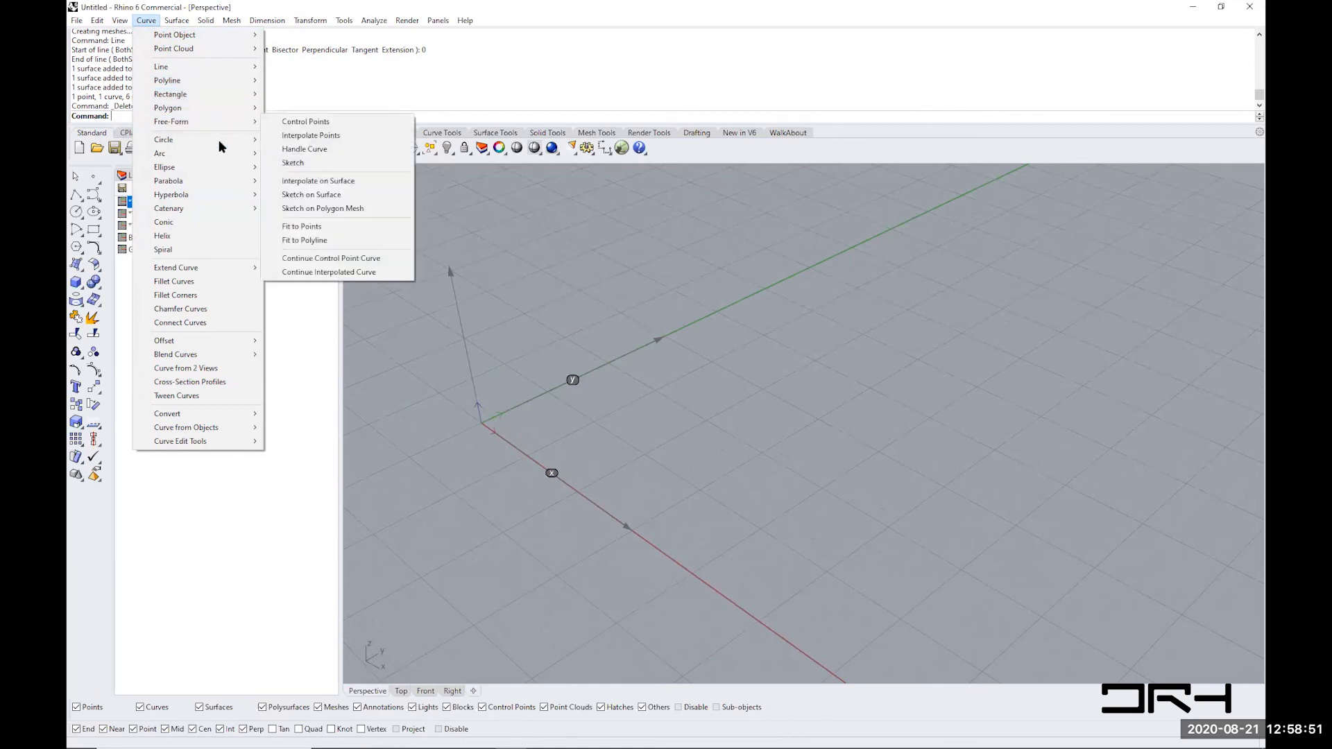
{"action": "left_click", "coordinate": [305, 123]}
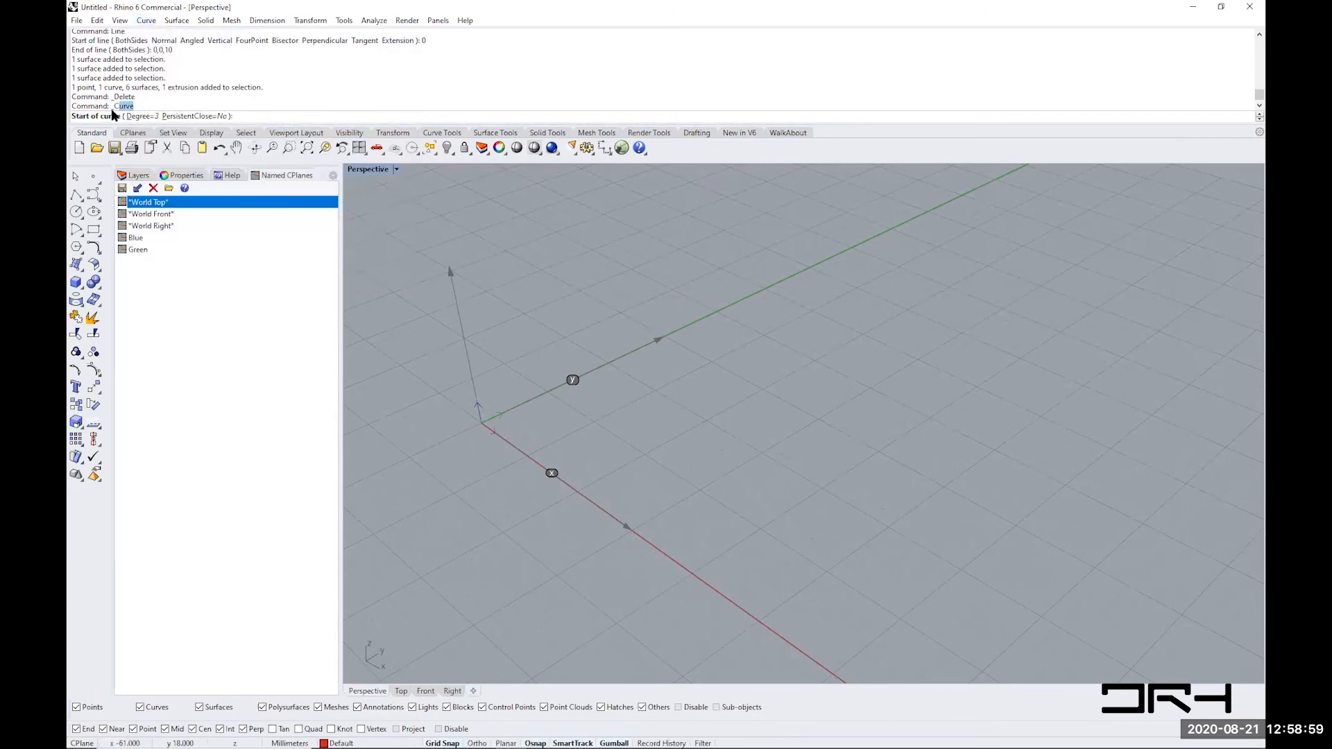
{"action": "mouse_move", "coordinate": [111, 109]}
{"action": "left_mouse_down"}
{"action": "mouse_move", "coordinate": [127, 89]}
{"action": "mouse_move", "coordinate": [109, 86]}
{"action": "left_mouse_up"}
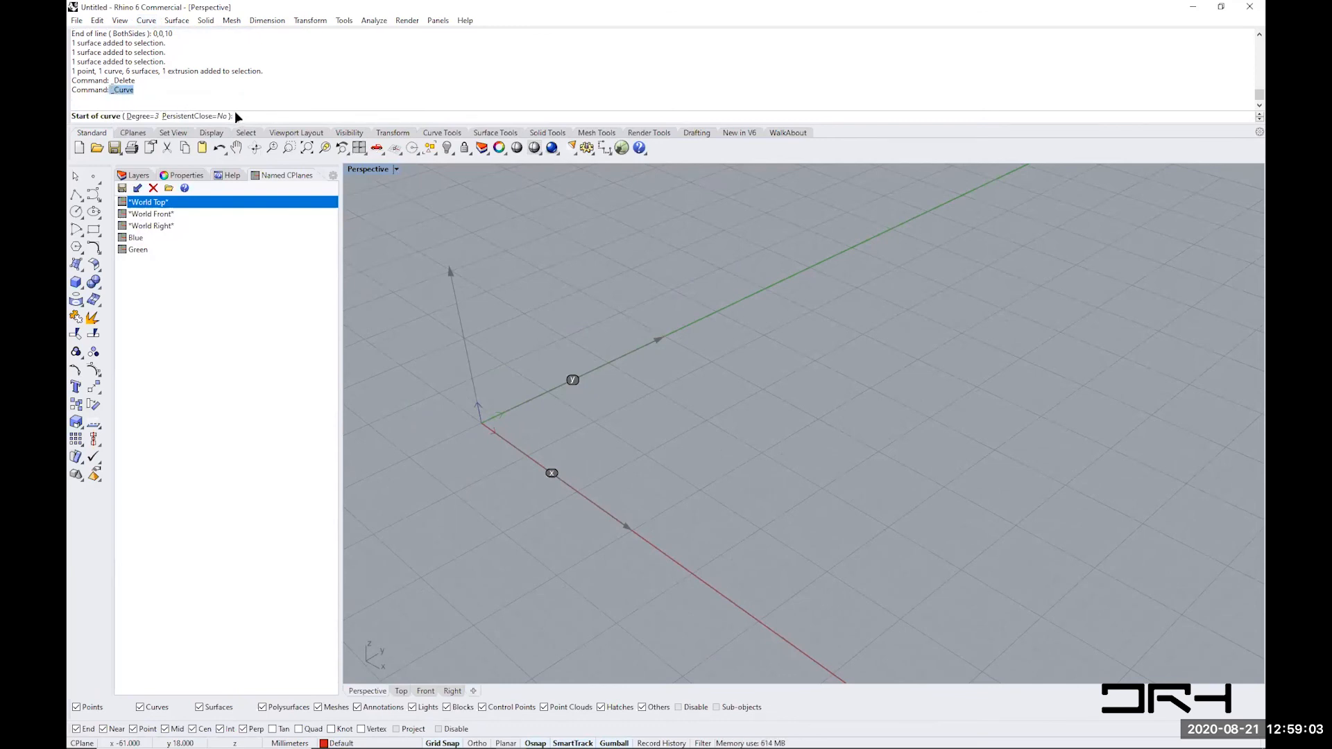
{"action": "key", "text": "Escape"}
{"action": "type", "text": "Curve"}
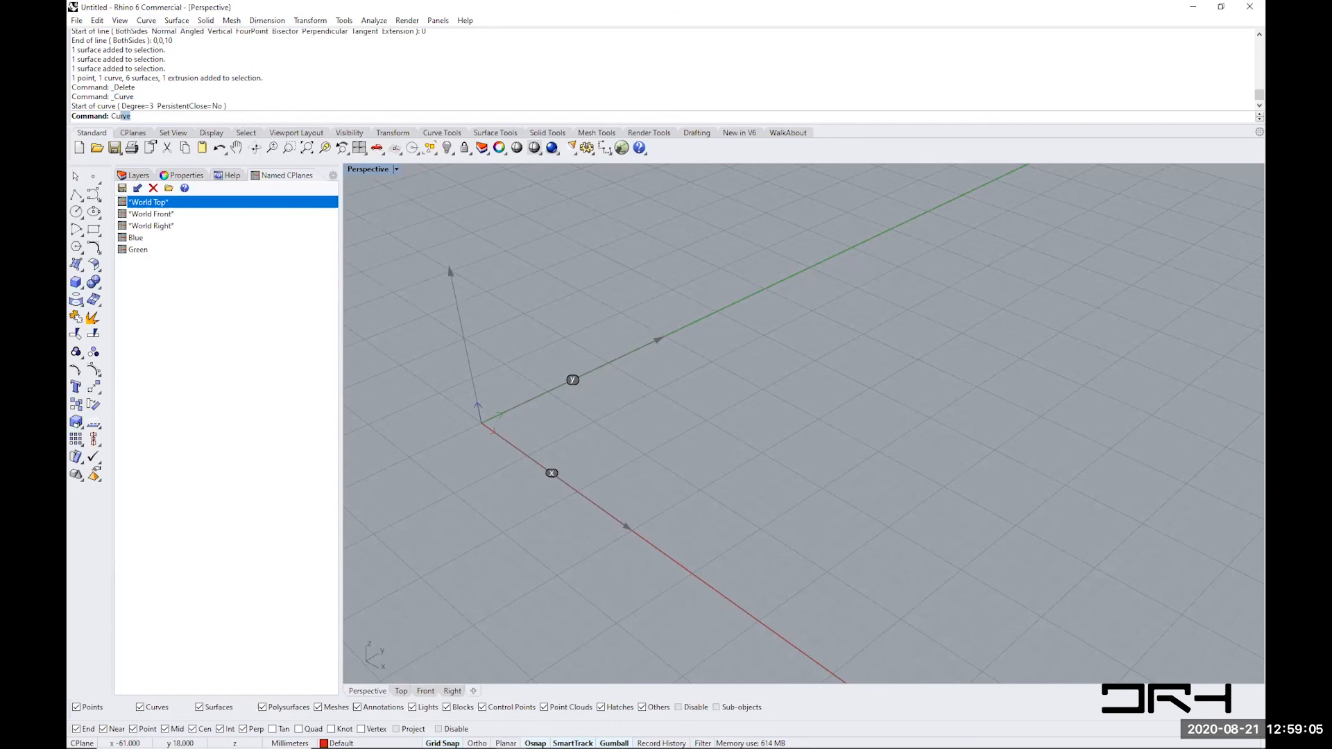
{"action": "key", "text": "Return"}
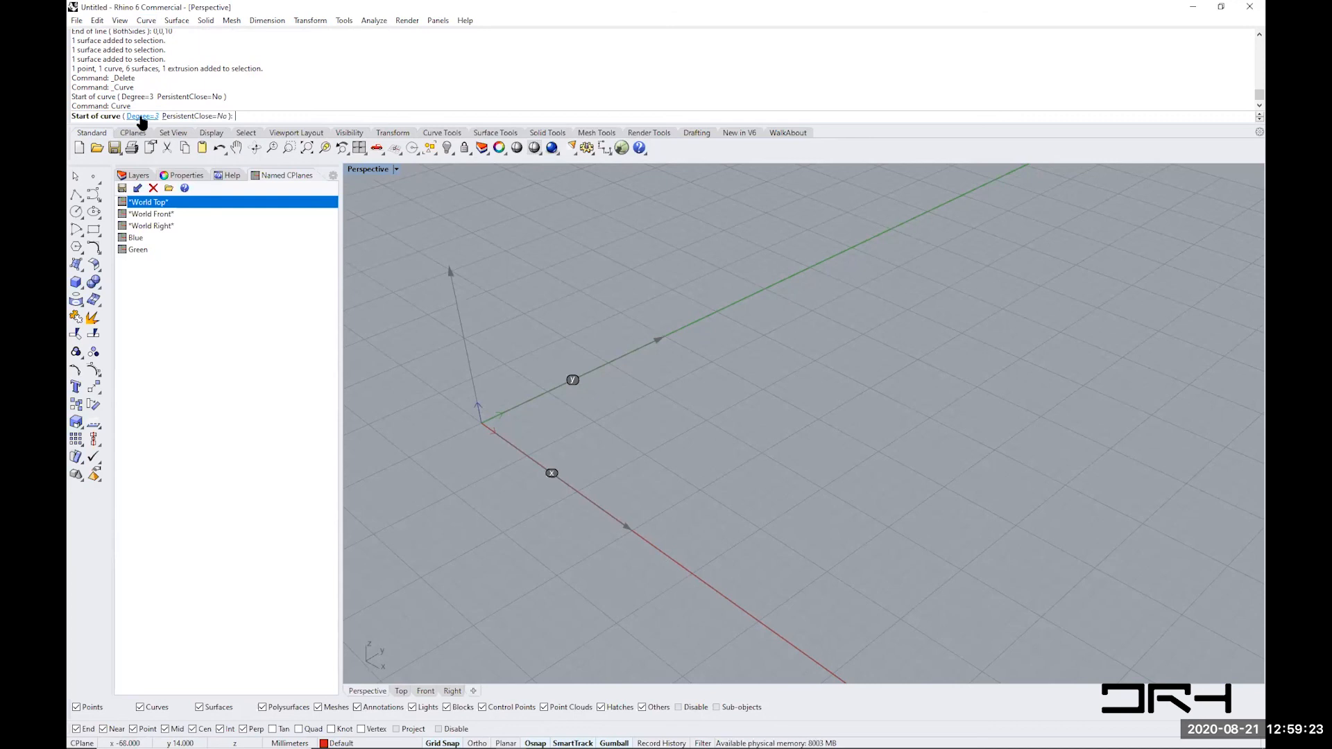
- Maximize the Top viewport, narrow the side panel to enlarge it, and leave the Curve command
{"action": "double_click", "coordinate": [366, 169]}
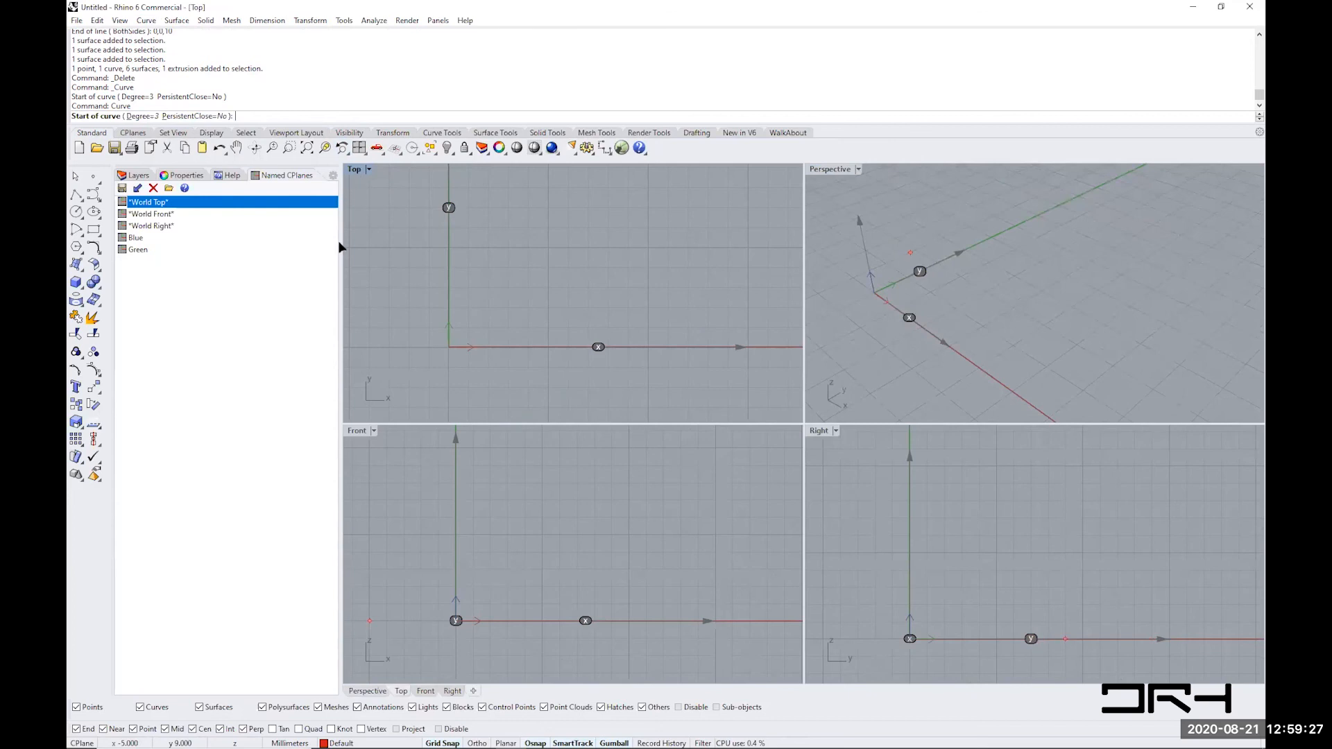
{"action": "key", "text": "ctrl+m"}
{"action": "left_click_drag", "start_coordinate": [340, 248], "coordinate": [179, 258]}
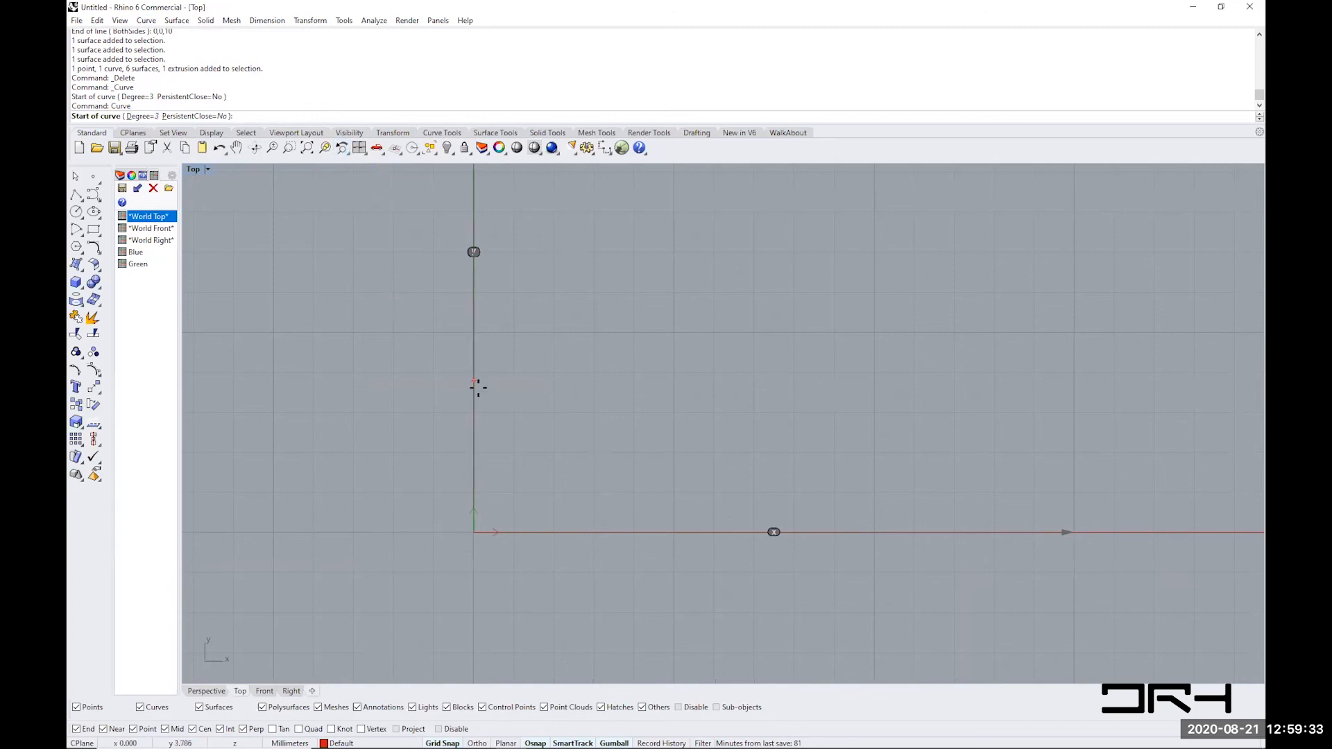
{"action": "key", "text": "Escape"}
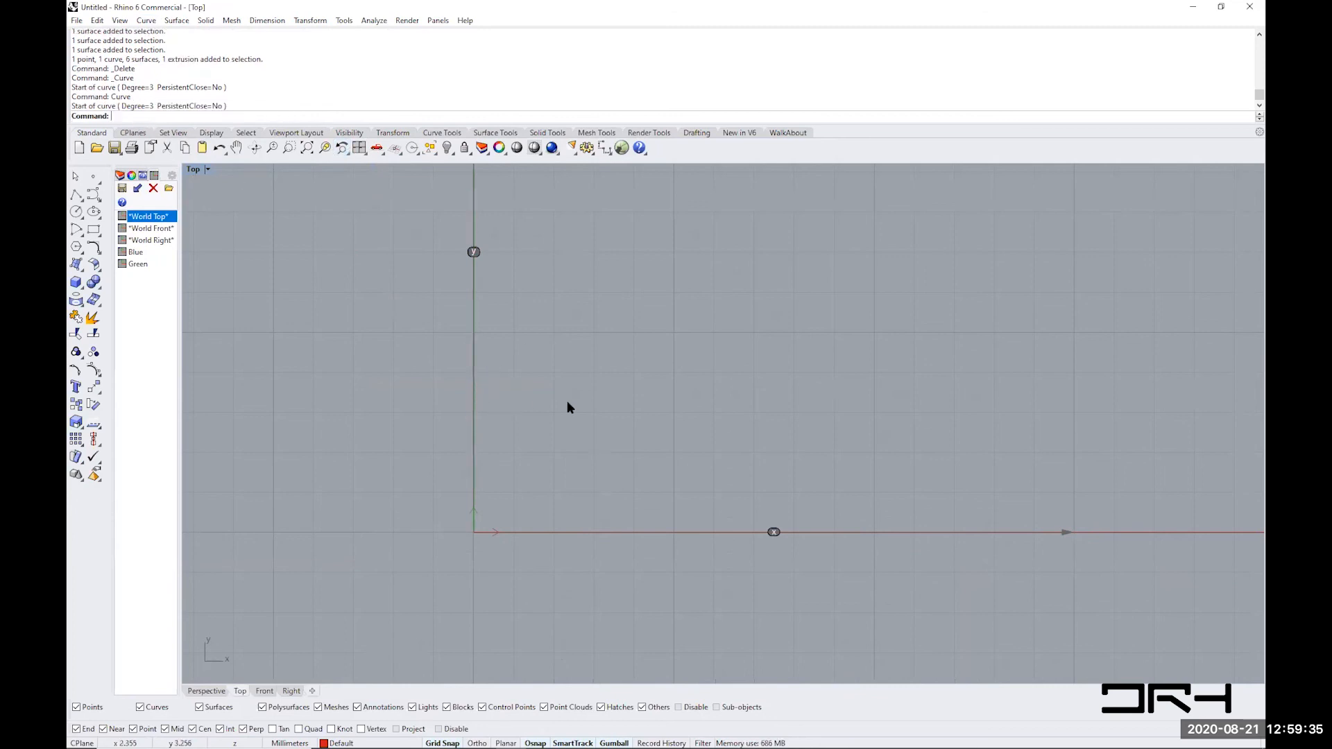
- Place six points in a zigzag at (1,2), (3,6), (5,2), (7,6), (9,2) and (11,6)
{"action": "type", "text": "Point"}
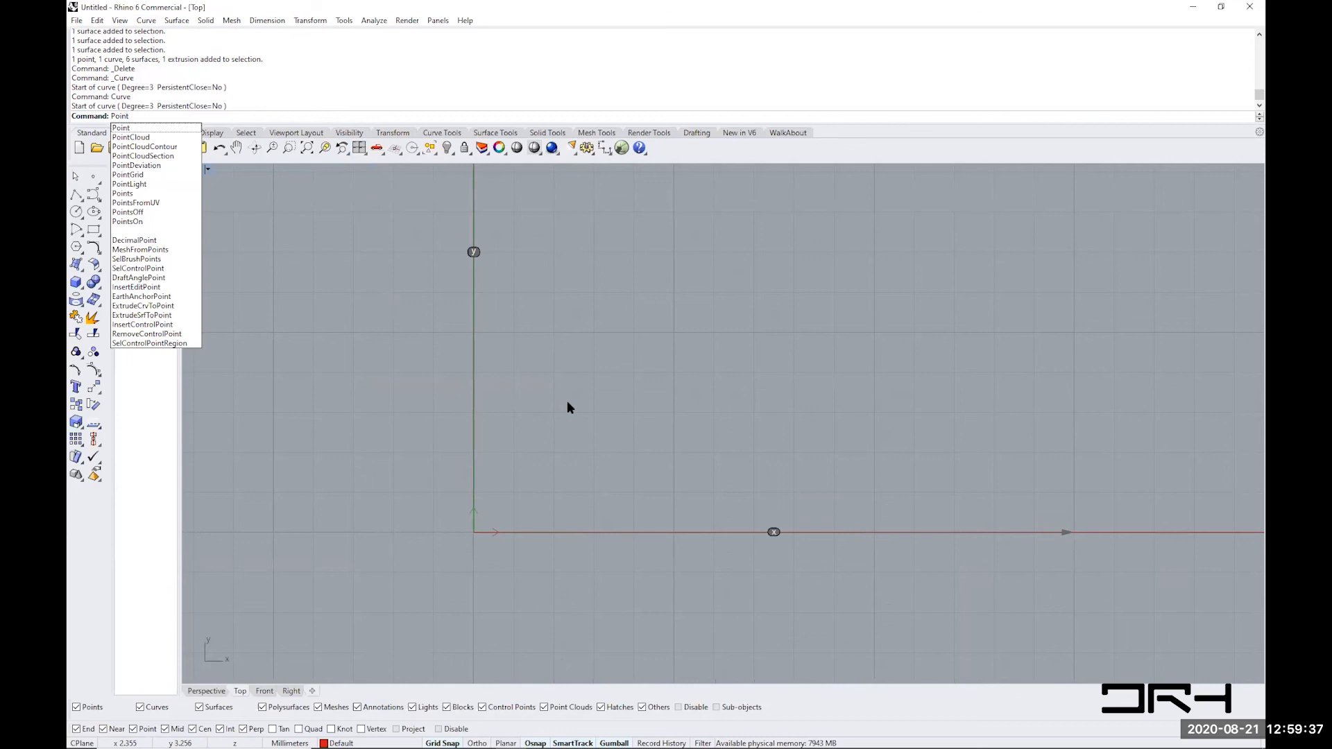
{"action": "key", "text": "Return"}
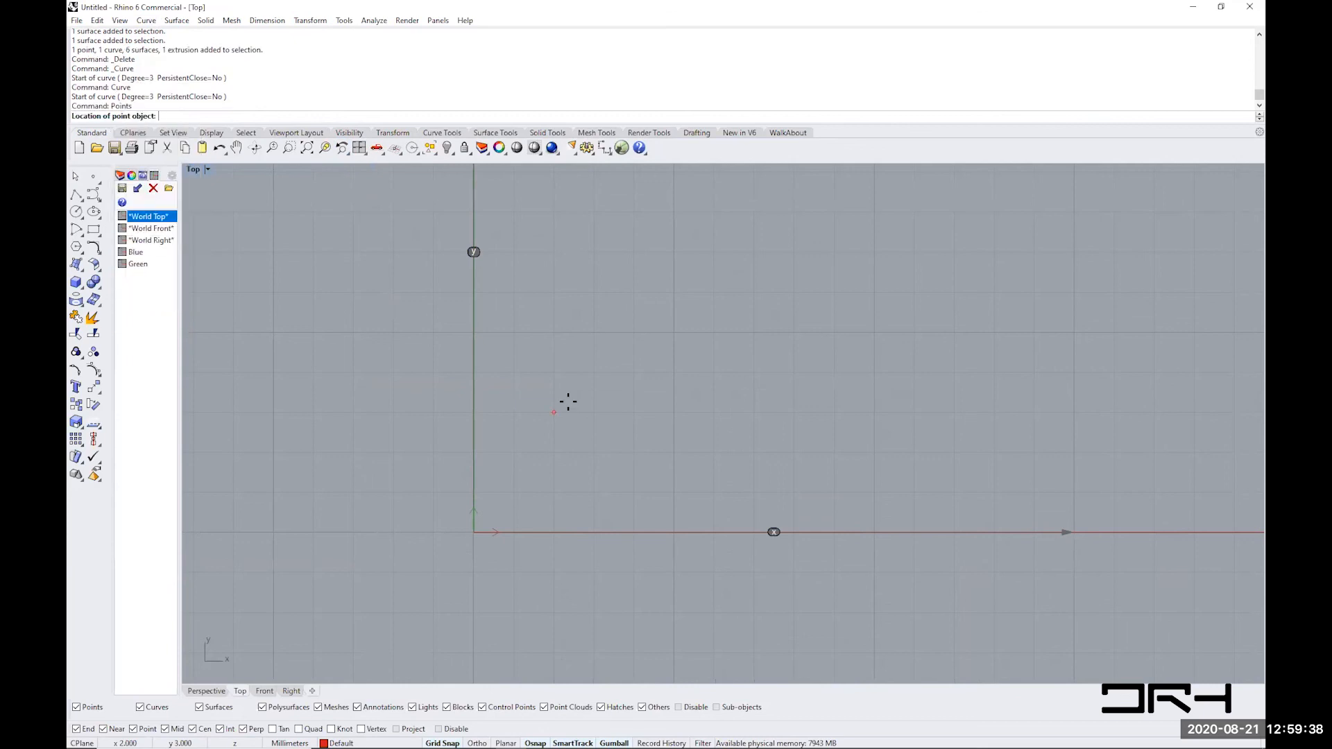
{"action": "left_click", "coordinate": [515, 452]}
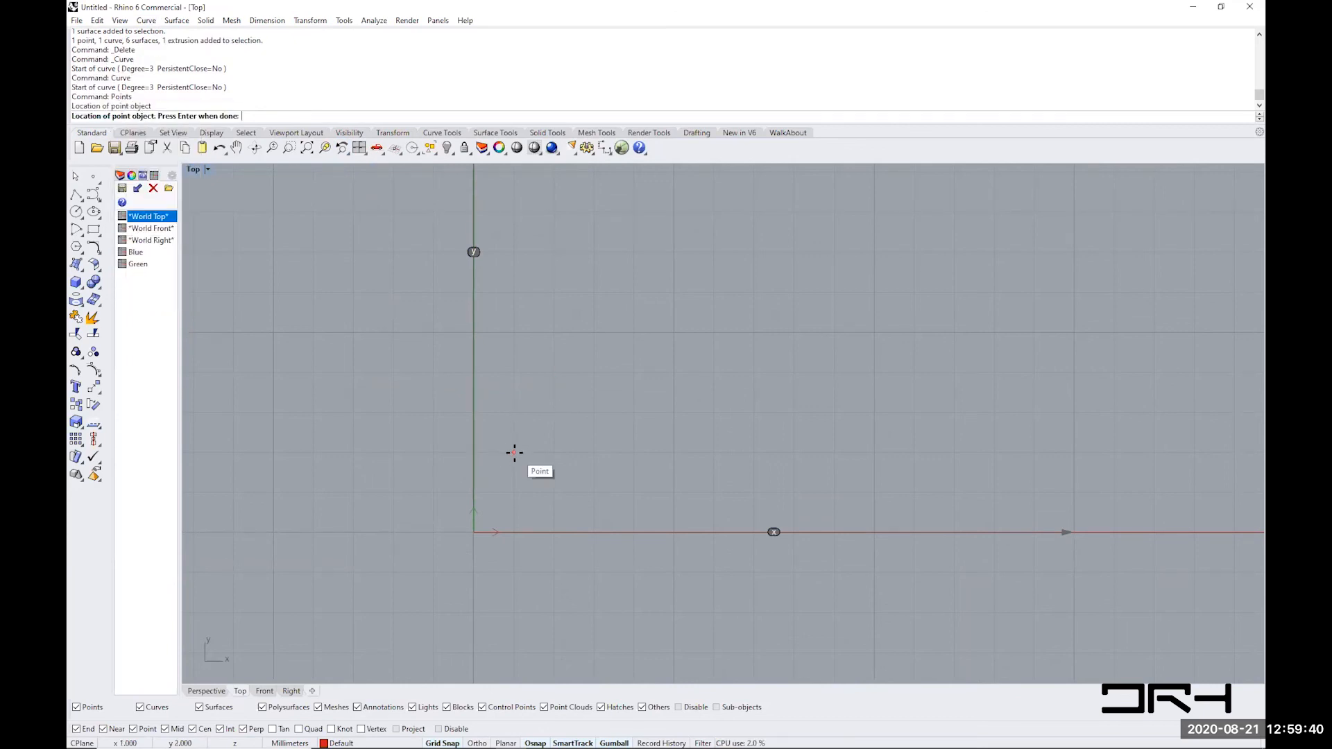
{"action": "left_click", "coordinate": [591, 292]}
{"action": "left_click", "coordinate": [674, 452]}
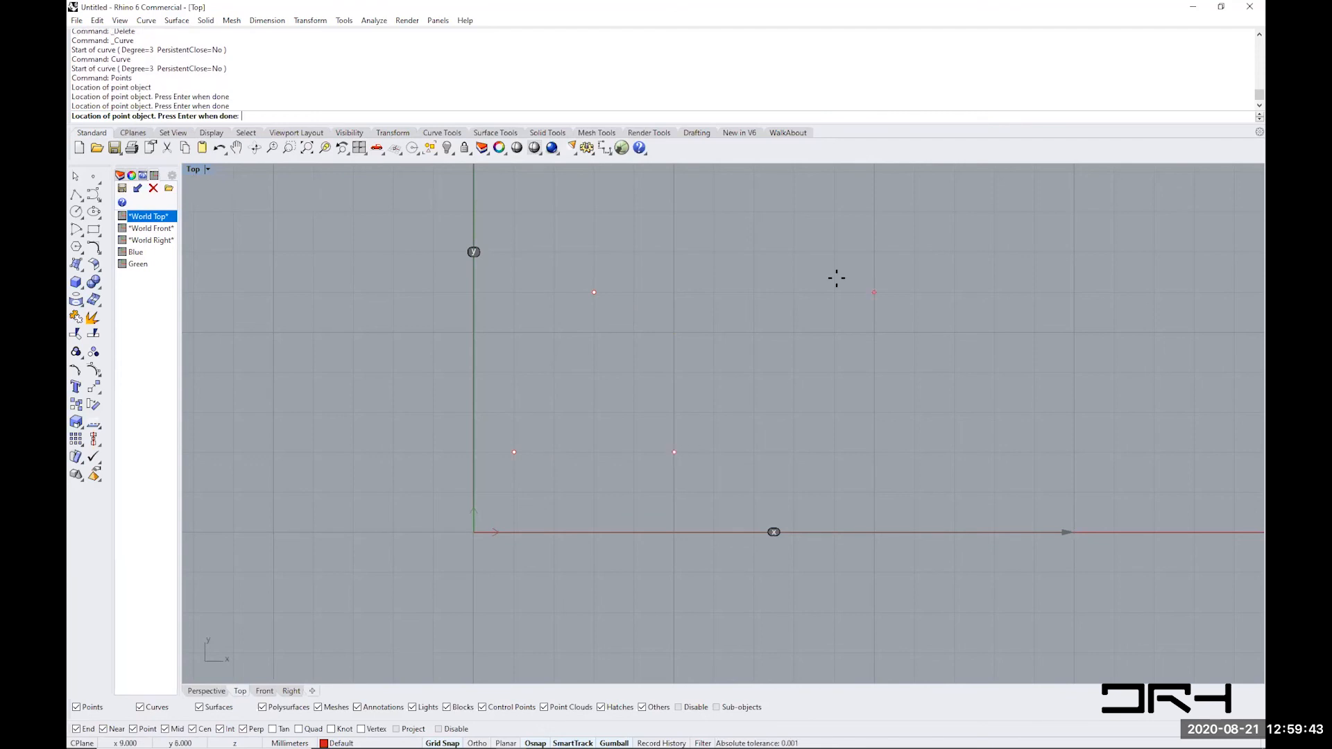
{"action": "left_click", "coordinate": [754, 292]}
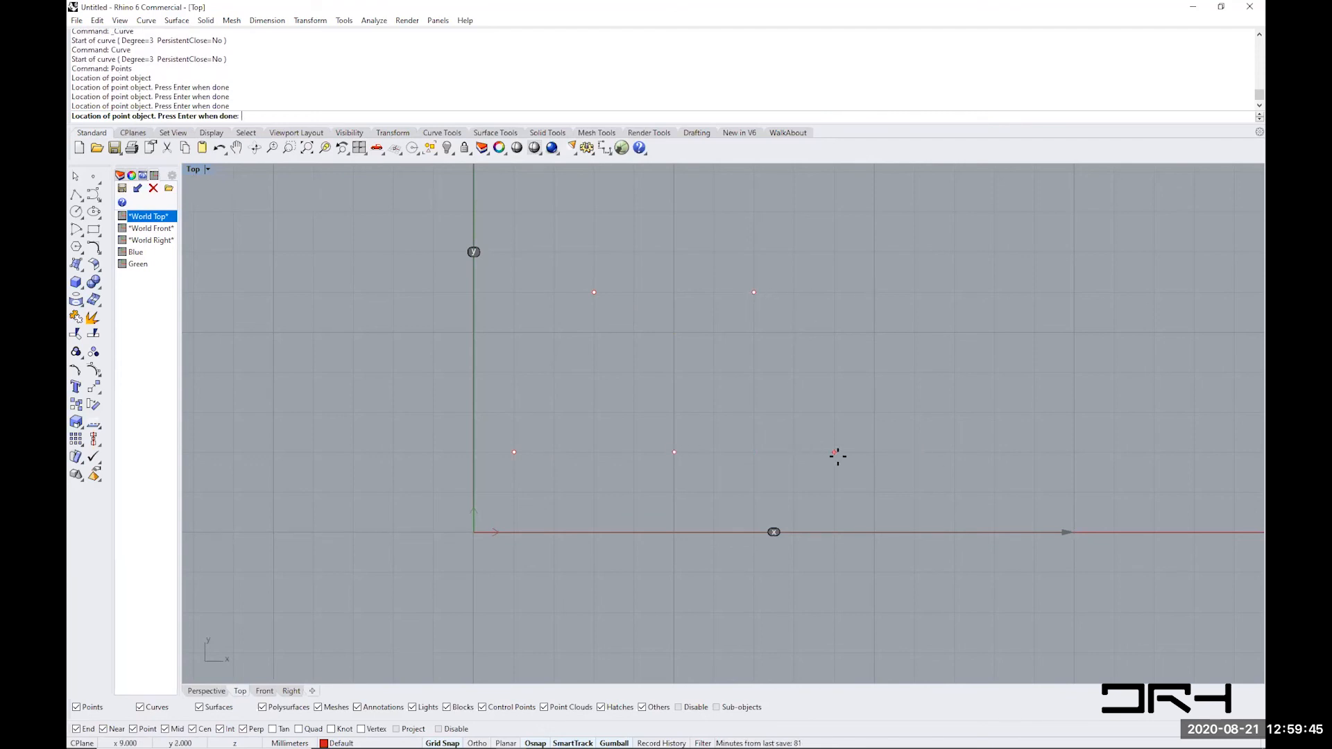
{"action": "left_click", "coordinate": [835, 453]}
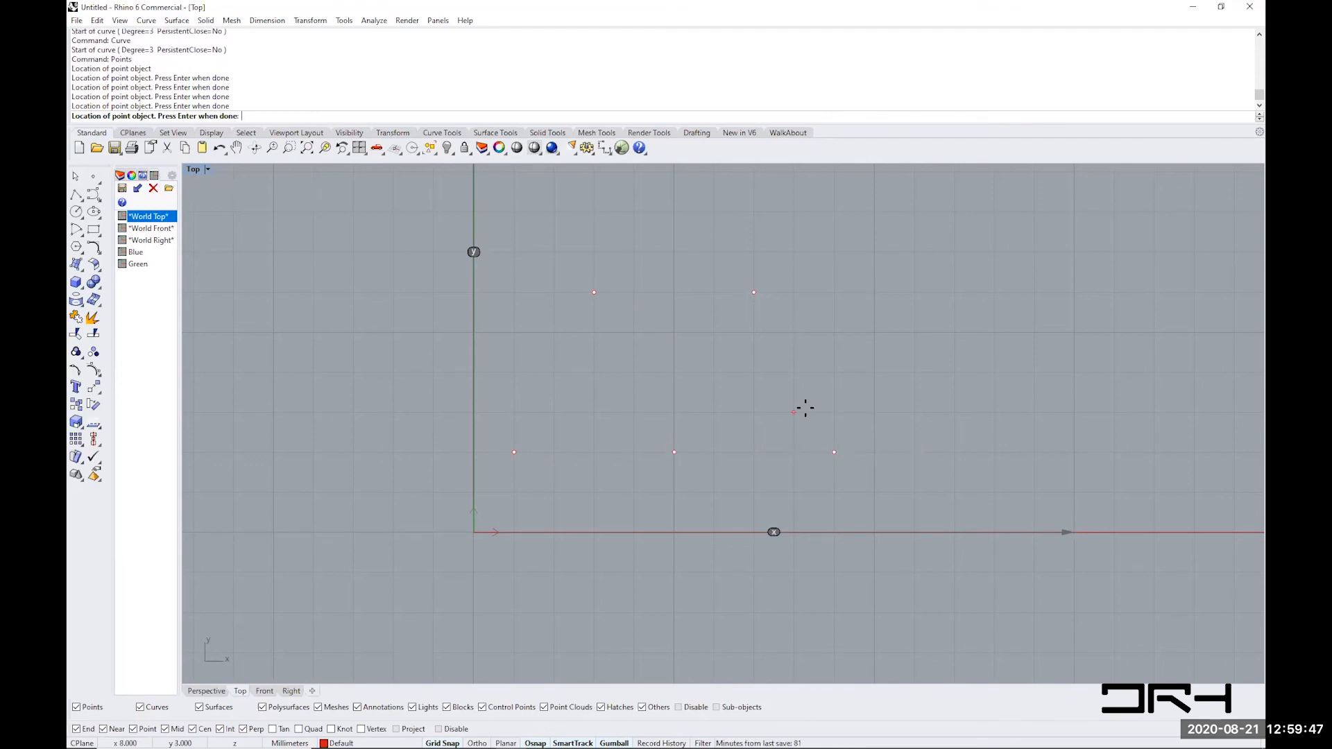
{"action": "left_click", "coordinate": [914, 292]}
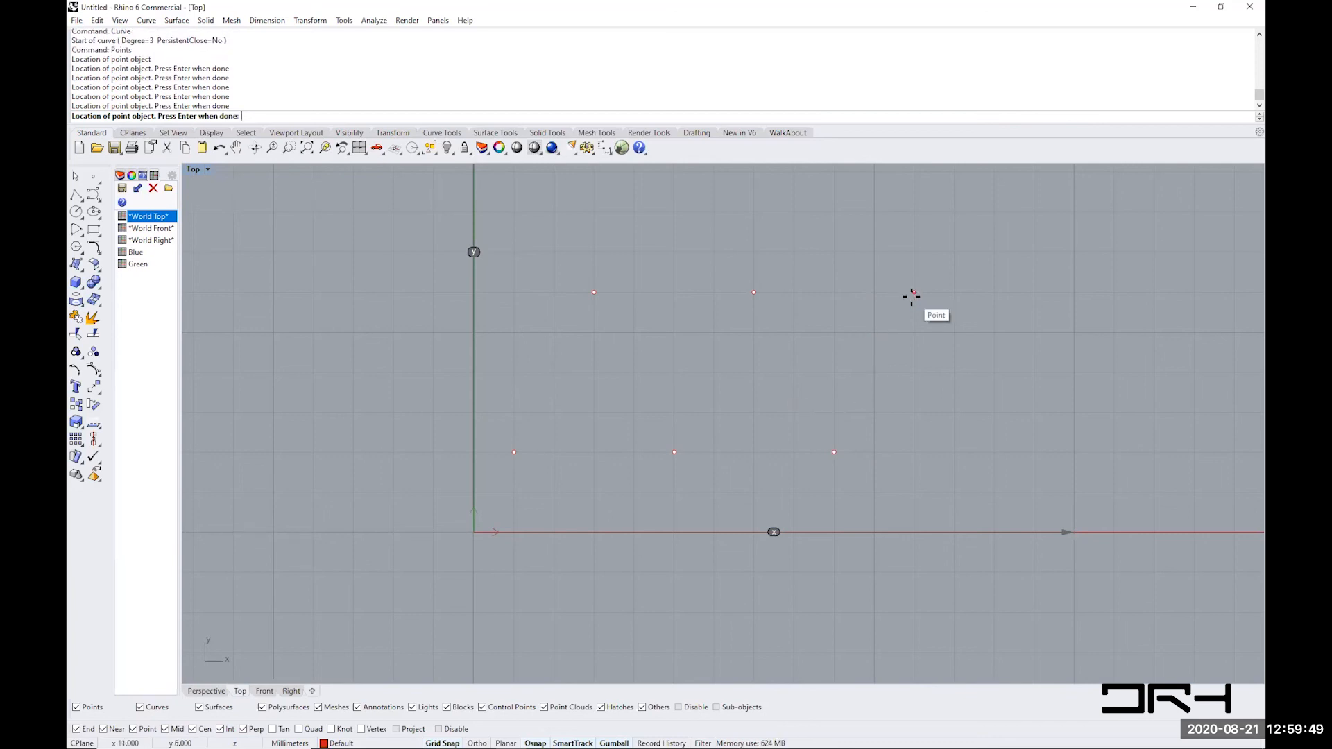
{"action": "key", "text": "Return"}
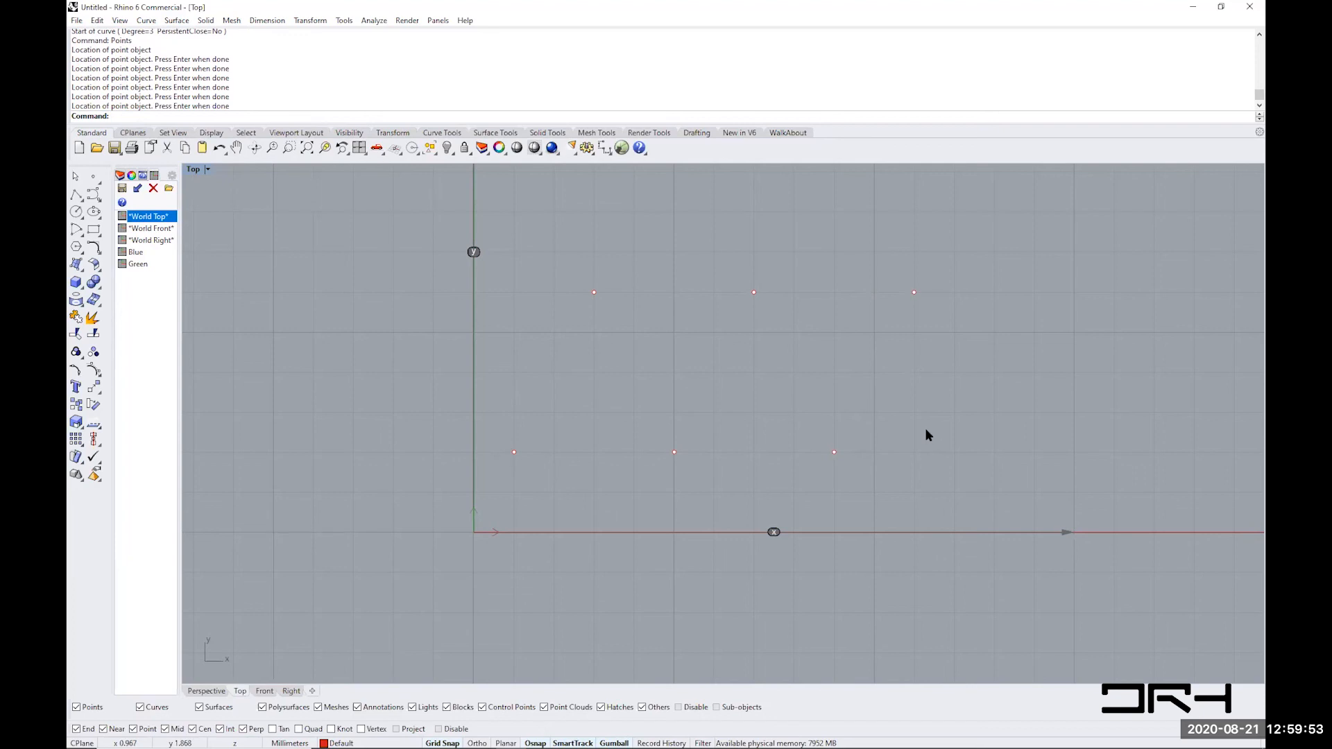
- Draw a degree 1 curve through all six zigzag points, from the one nearest the origin to the farthest
{"action": "right_click", "coordinate": [157, 115]}
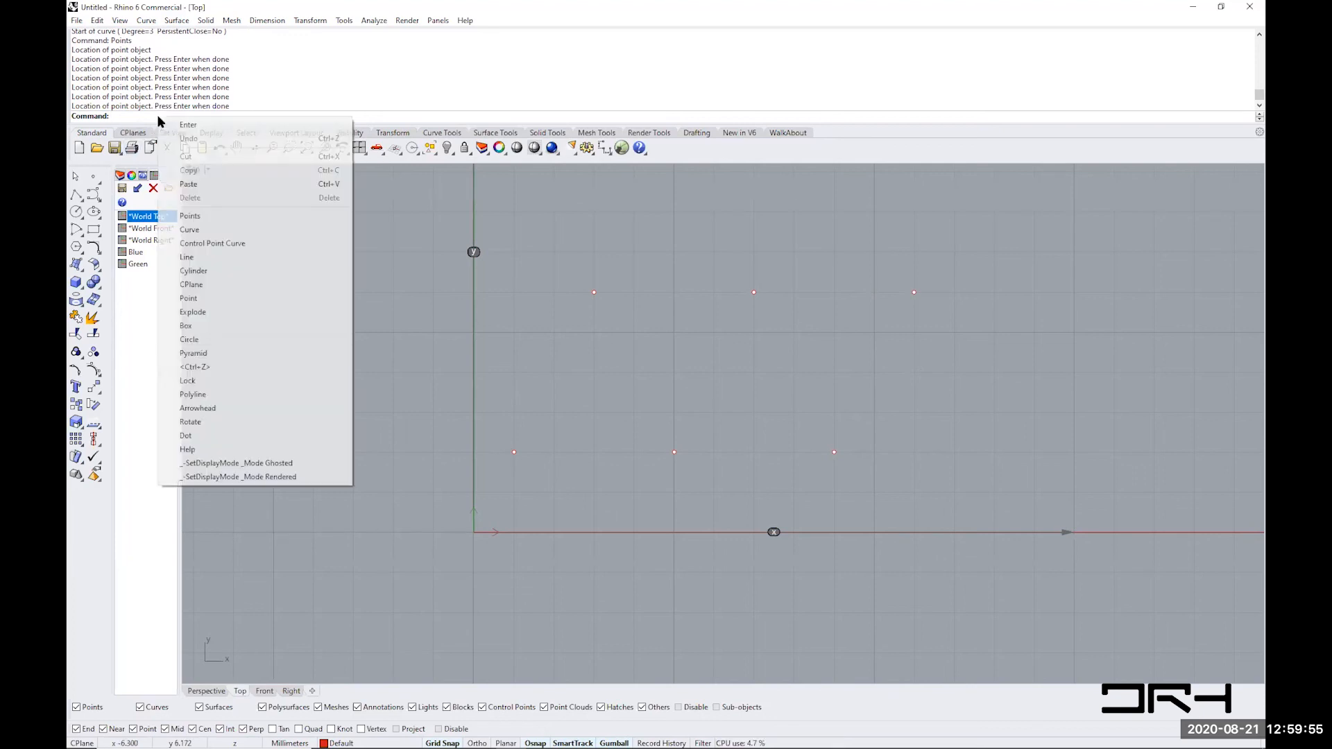
{"action": "left_click", "coordinate": [190, 229]}
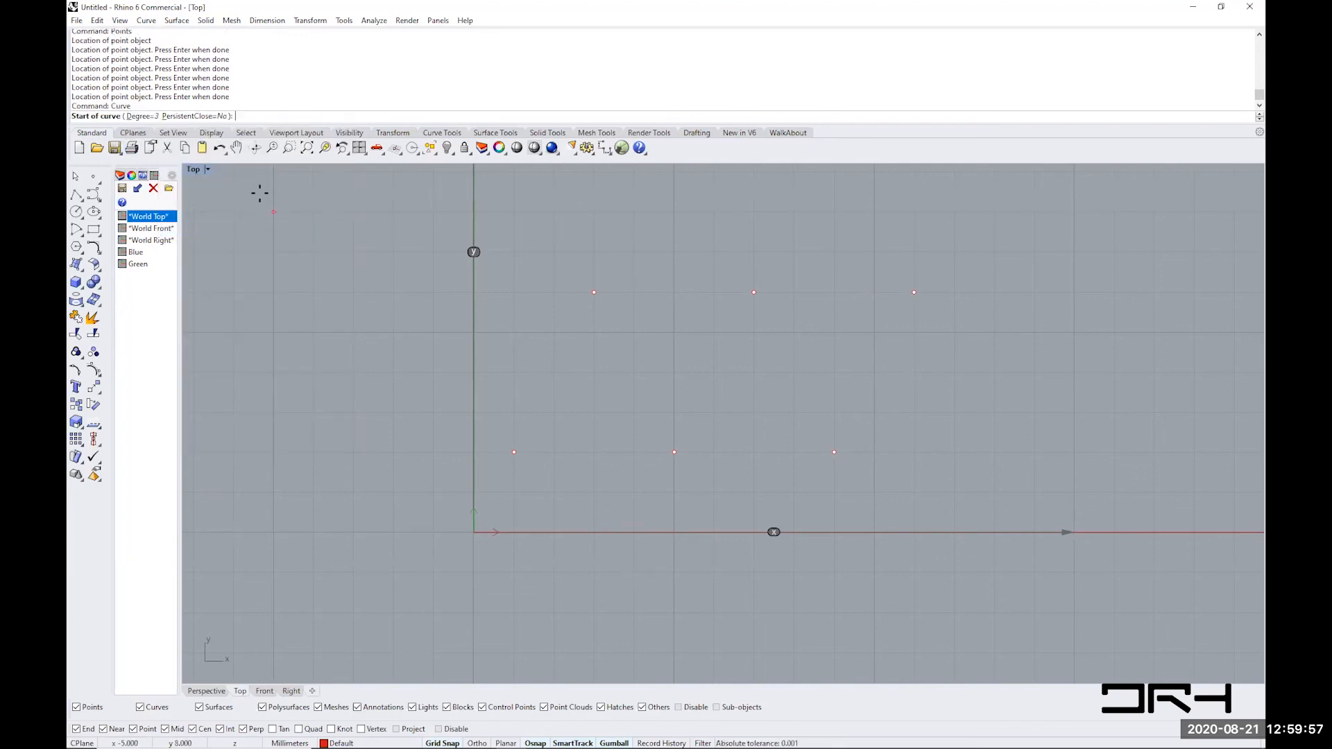
{"action": "left_click", "coordinate": [135, 117]}
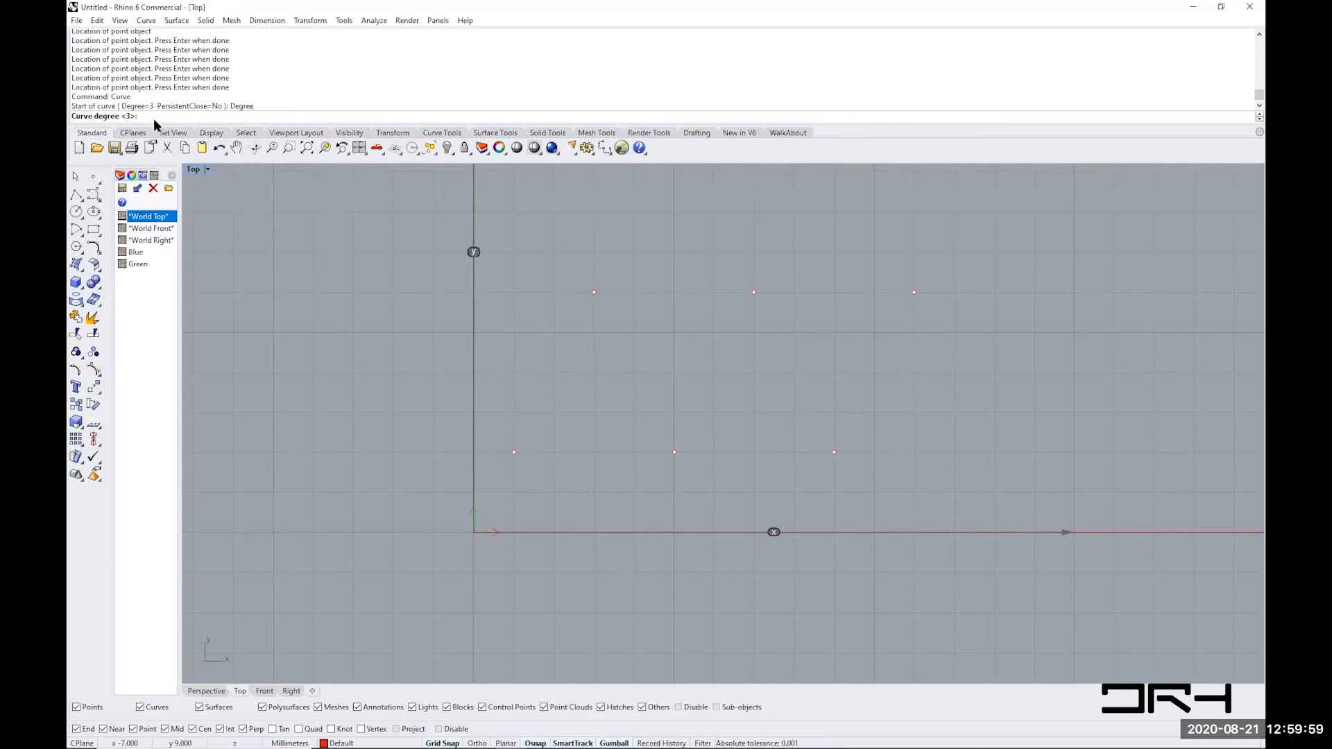
{"action": "type", "text": "1"}
{"action": "key", "text": "Return"}
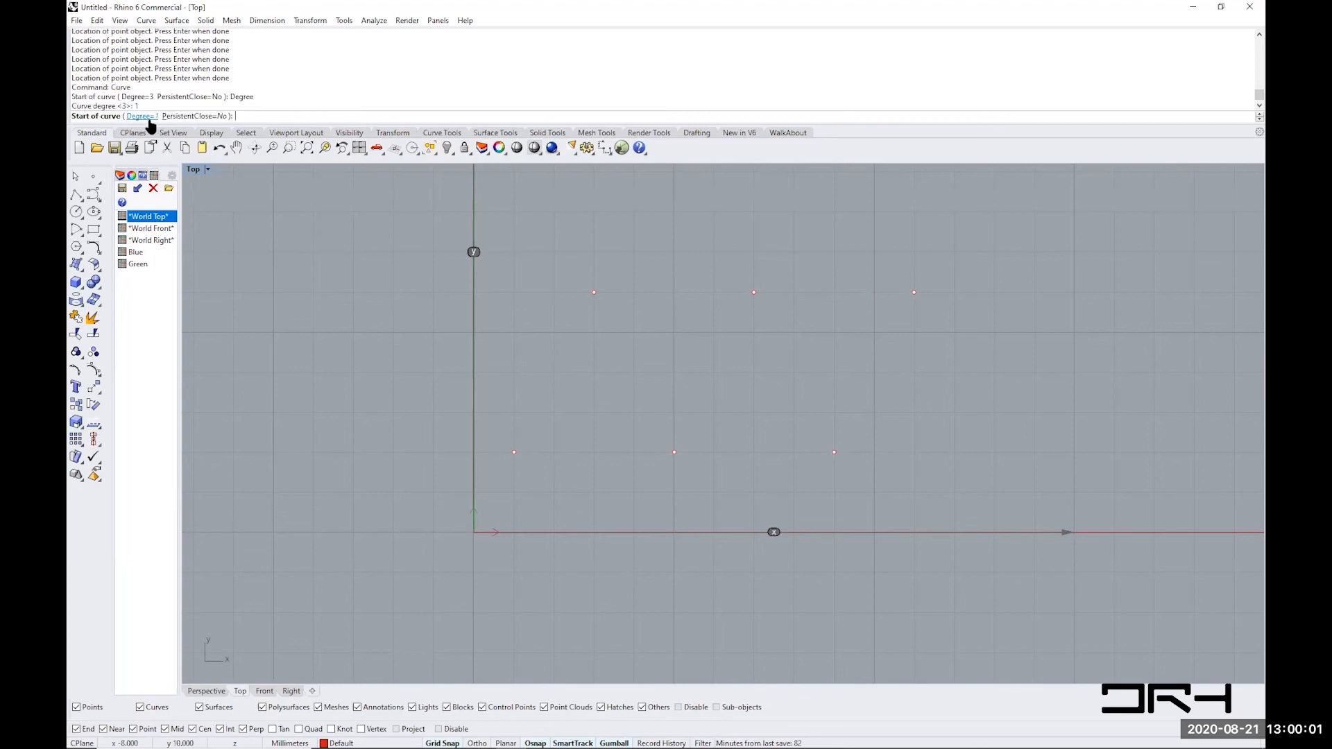
{"action": "left_click", "coordinate": [514, 452]}
{"action": "left_click", "coordinate": [594, 292]}
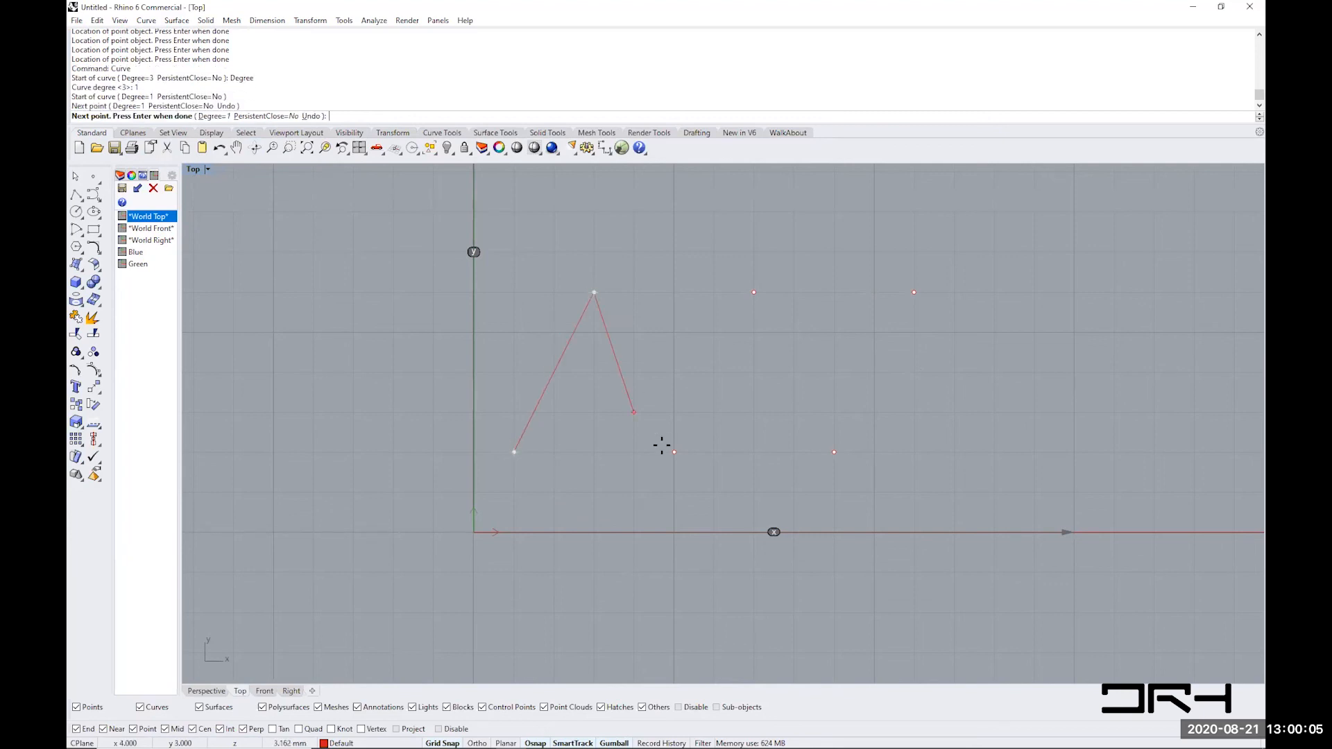
{"action": "left_click", "coordinate": [674, 452]}
{"action": "left_click", "coordinate": [754, 292]}
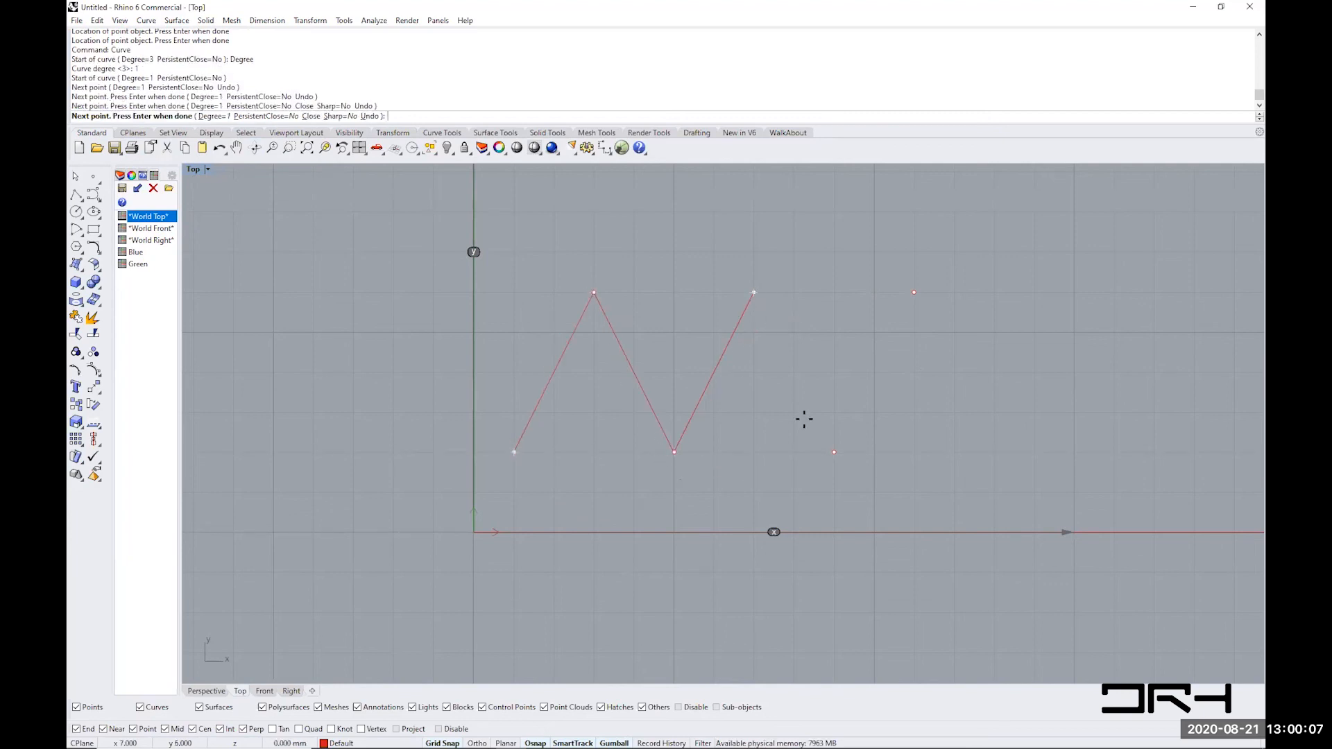
{"action": "left_click", "coordinate": [834, 452]}
{"action": "left_click", "coordinate": [915, 292]}
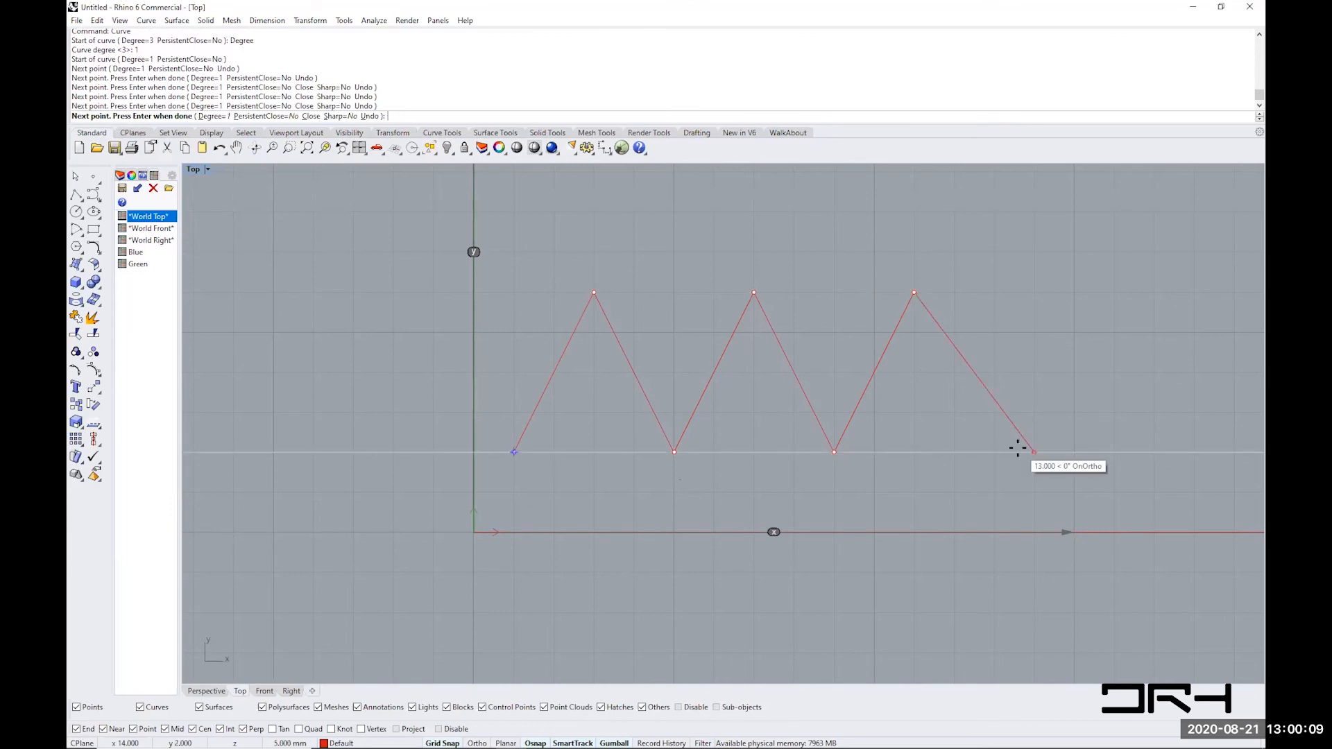
{"action": "key", "text": "Return"}
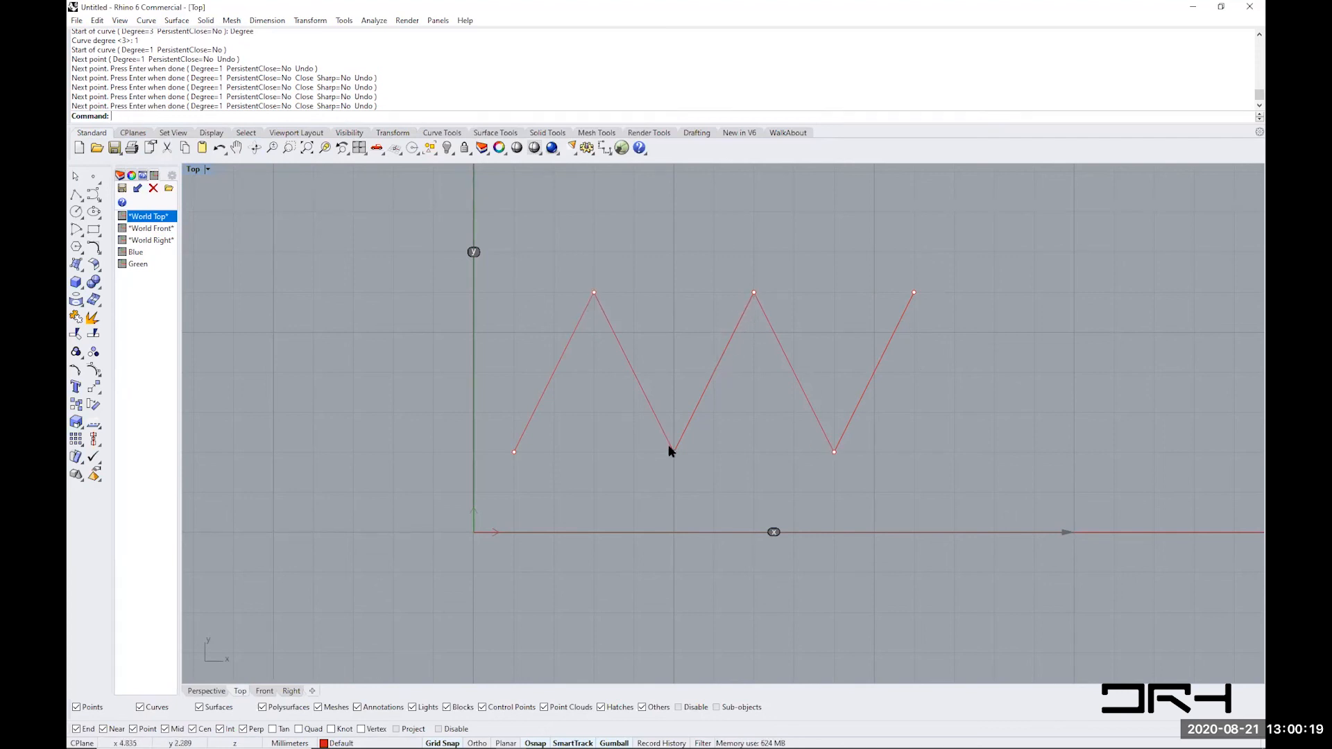
- Select the zigzag curve, widen the side panel and open the curve's detailed object description, placed clear of most of the curve
{"action": "scroll", "coordinate": [817, 366], "scroll_direction": "up", "scroll_amount": 2}
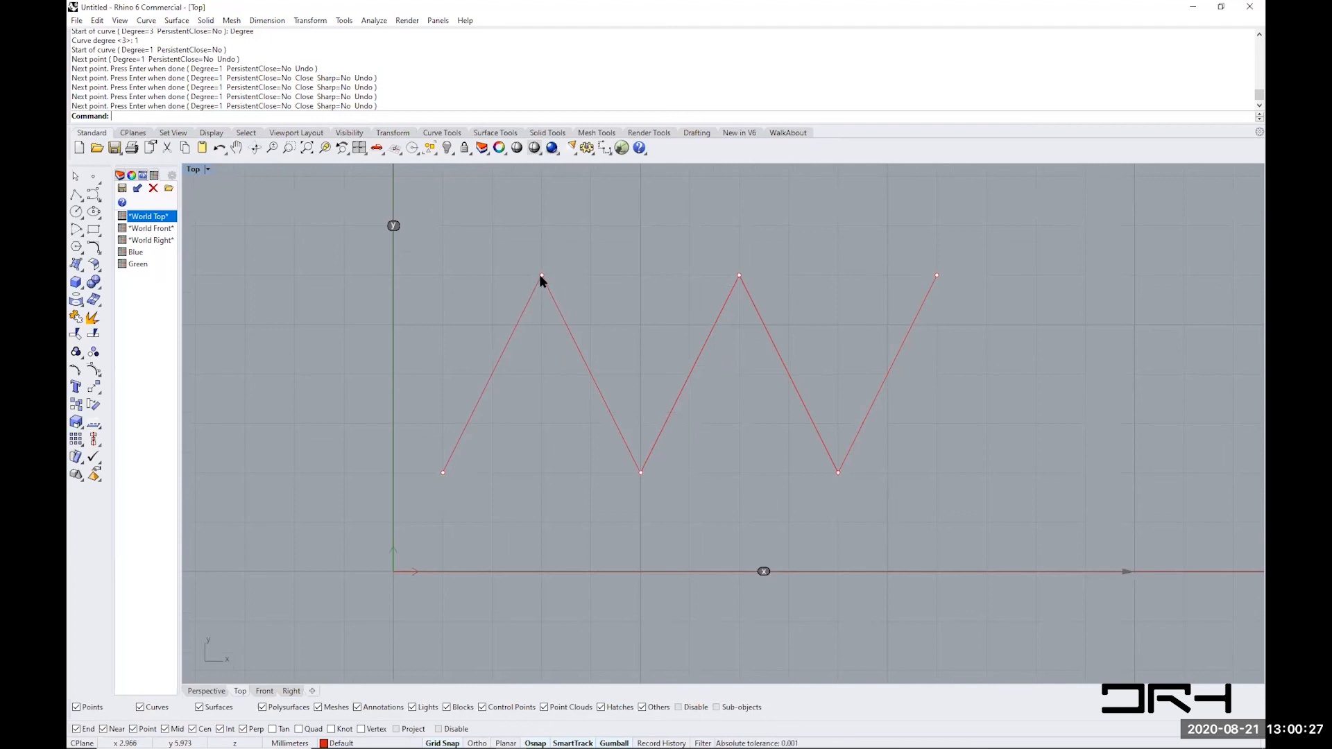
{"action": "left_click", "coordinate": [580, 354]}
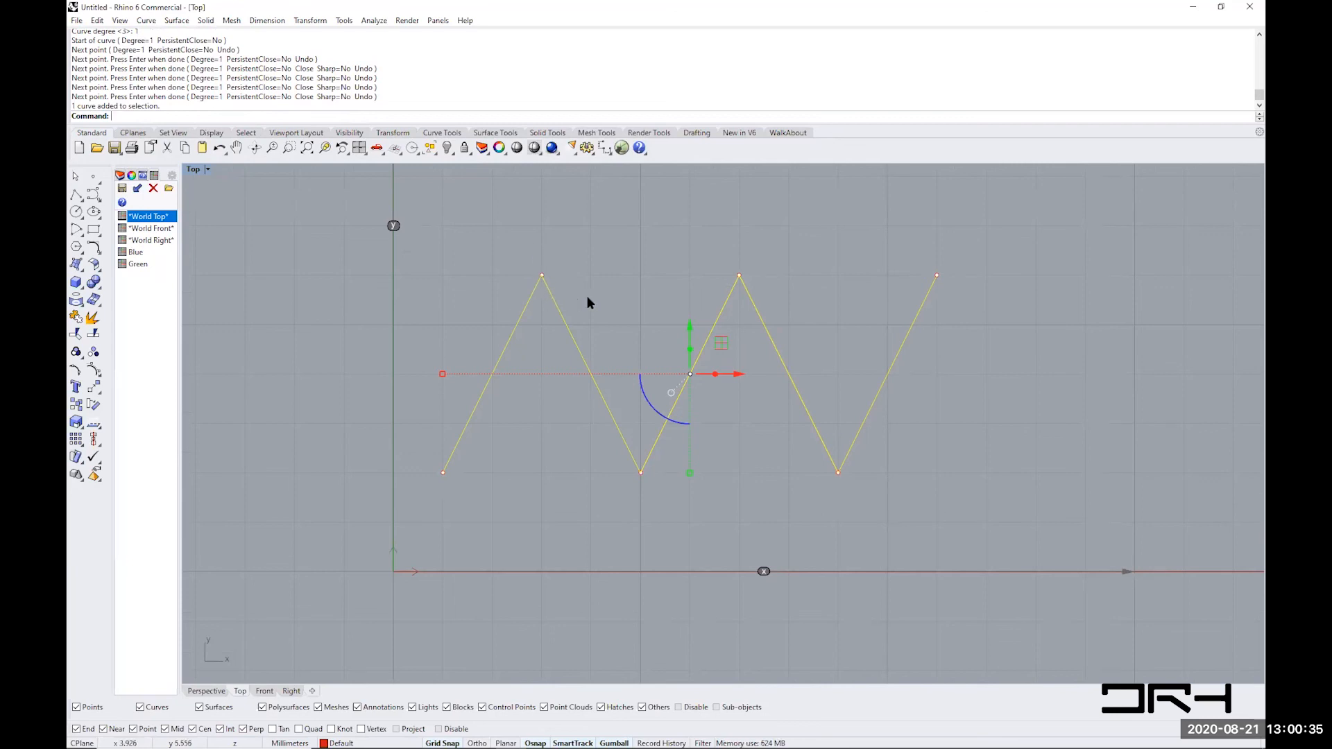
{"action": "left_click", "coordinate": [597, 321]}
{"action": "left_click", "coordinate": [576, 345]}
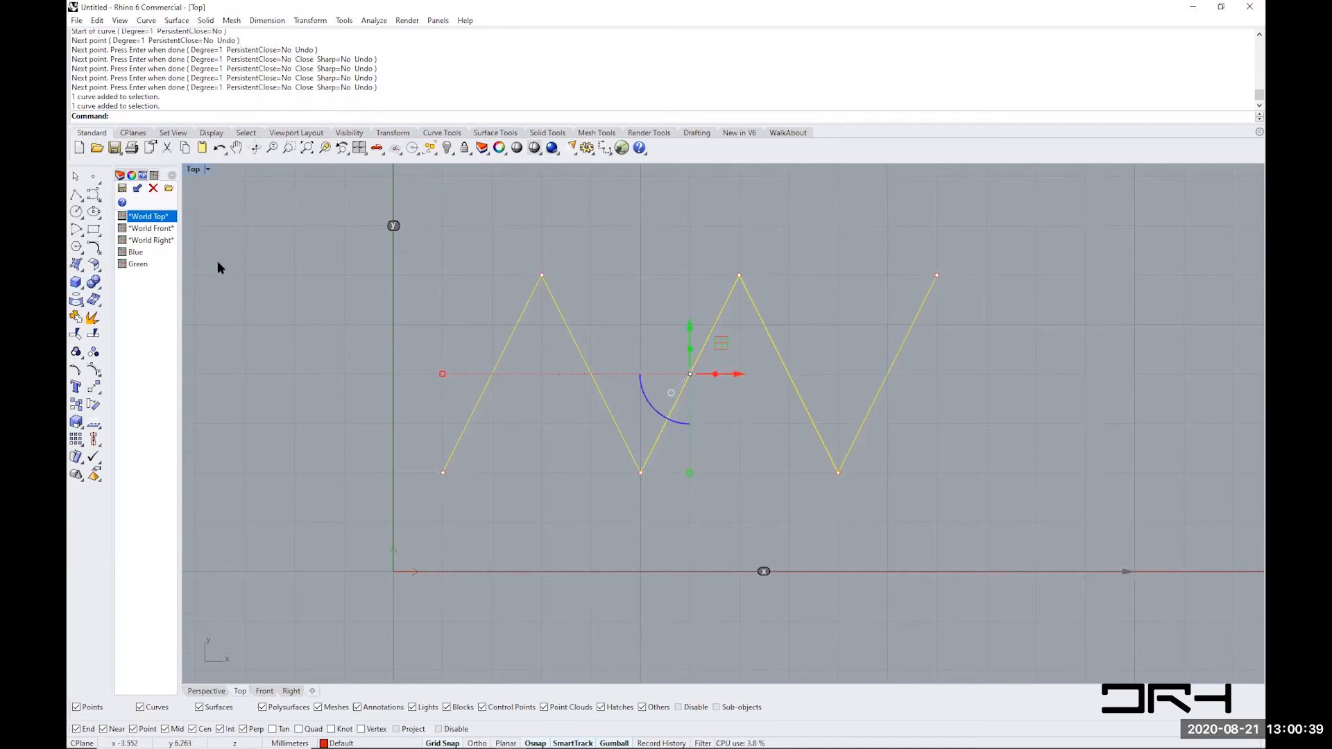
{"action": "left_click_drag", "start_coordinate": [179, 297], "coordinate": [283, 299]}
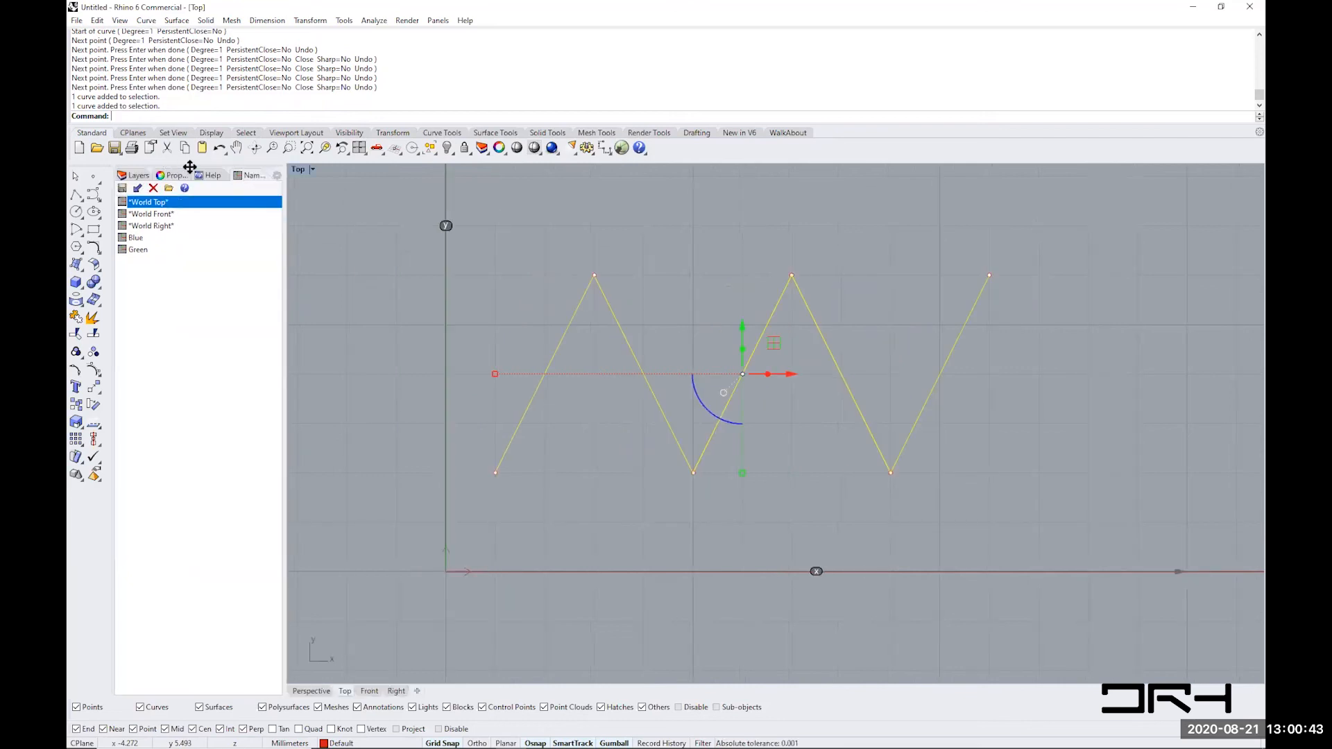
{"action": "left_click", "coordinate": [173, 177]}
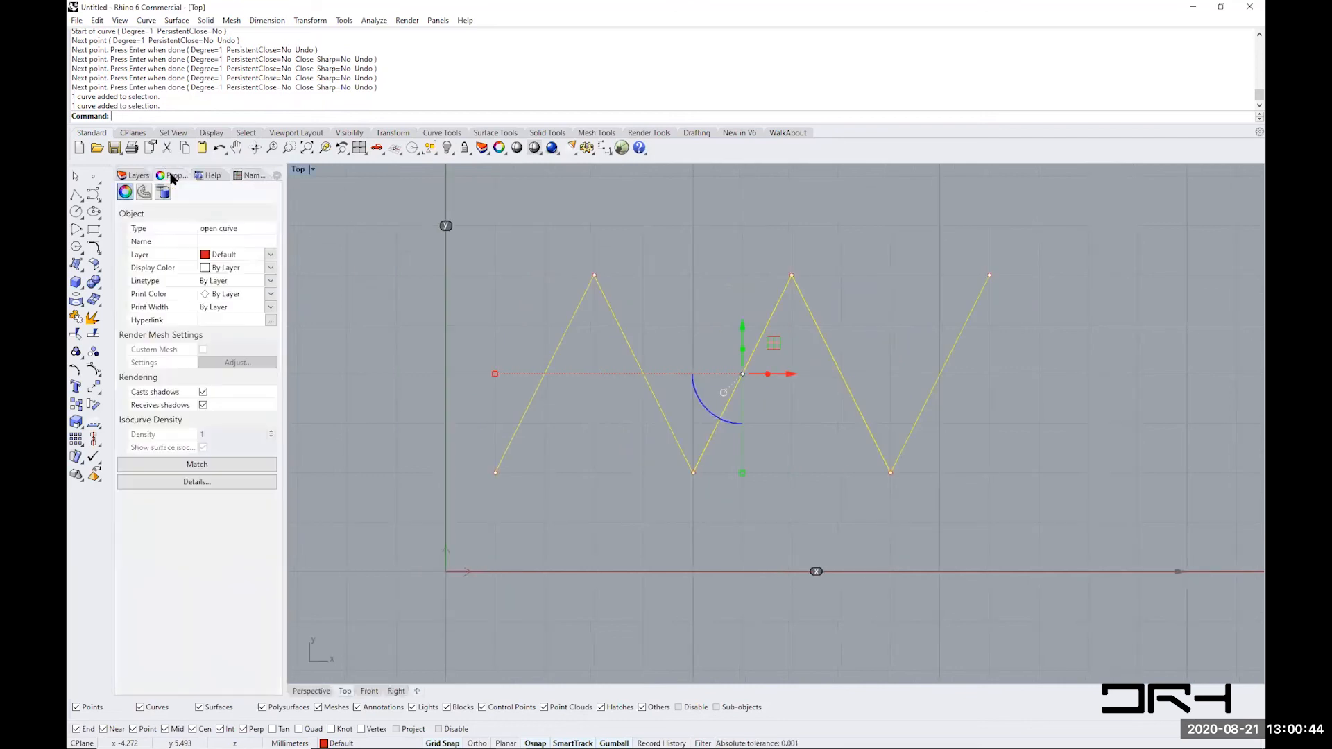
{"action": "left_click", "coordinate": [197, 481]}
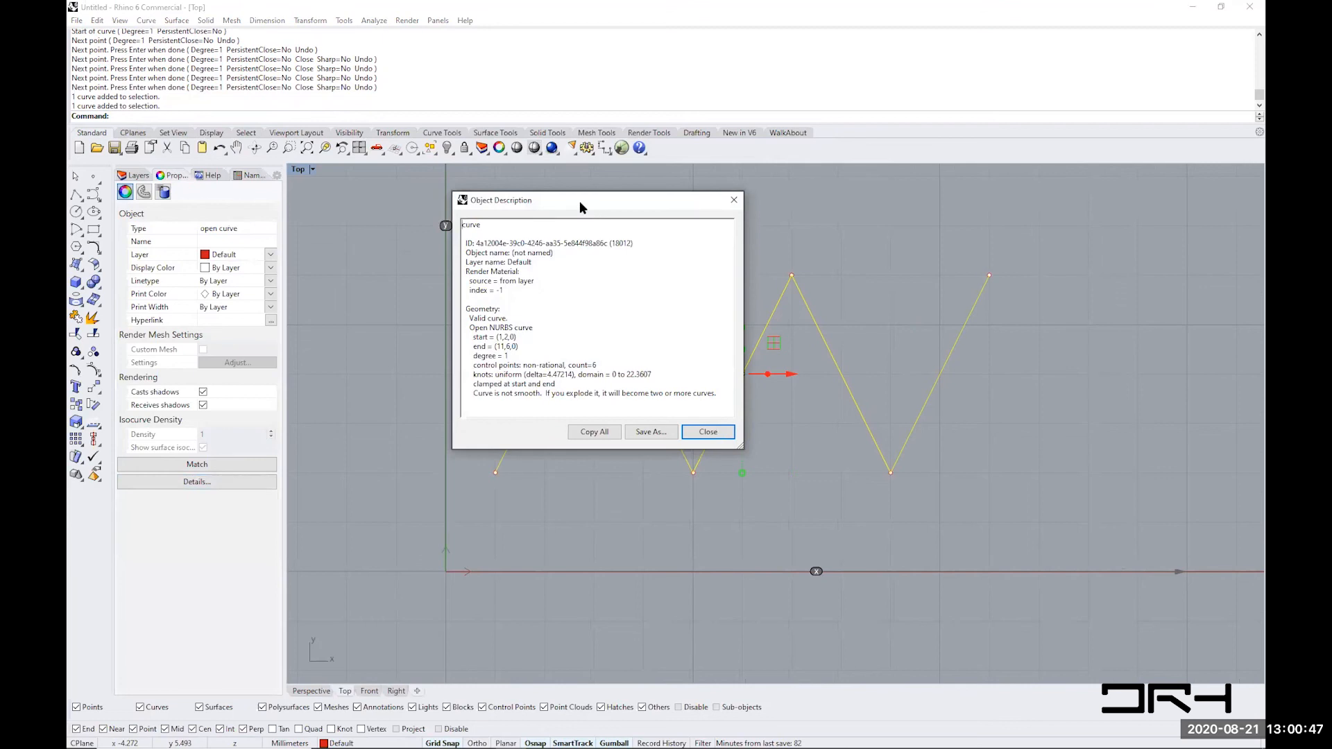
{"action": "left_click_drag", "start_coordinate": [580, 201], "coordinate": [390, 196]}
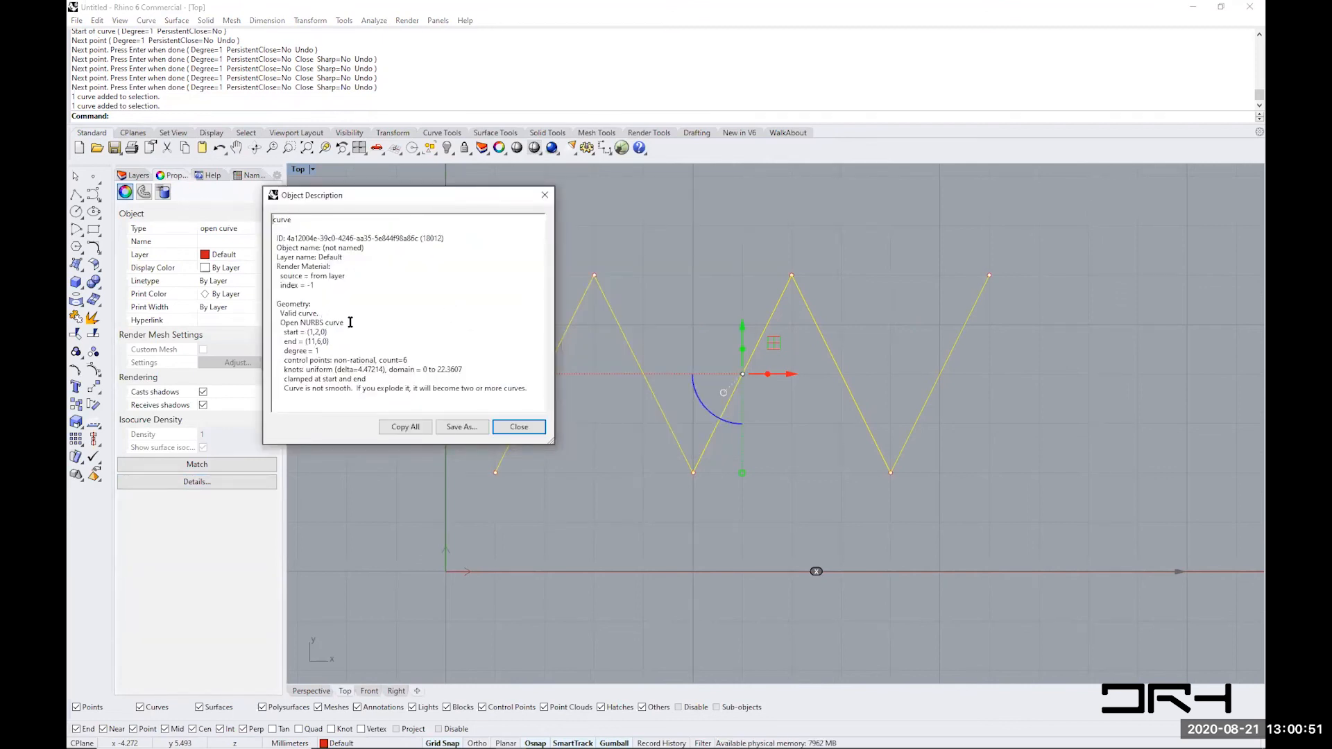
- Examine the degree, ID, object name, layer and render material source in the description, close it and deselect the curve
{"action": "left_click_drag", "start_coordinate": [350, 322], "coordinate": [281, 350]}
{"action": "left_click", "coordinate": [310, 350]}
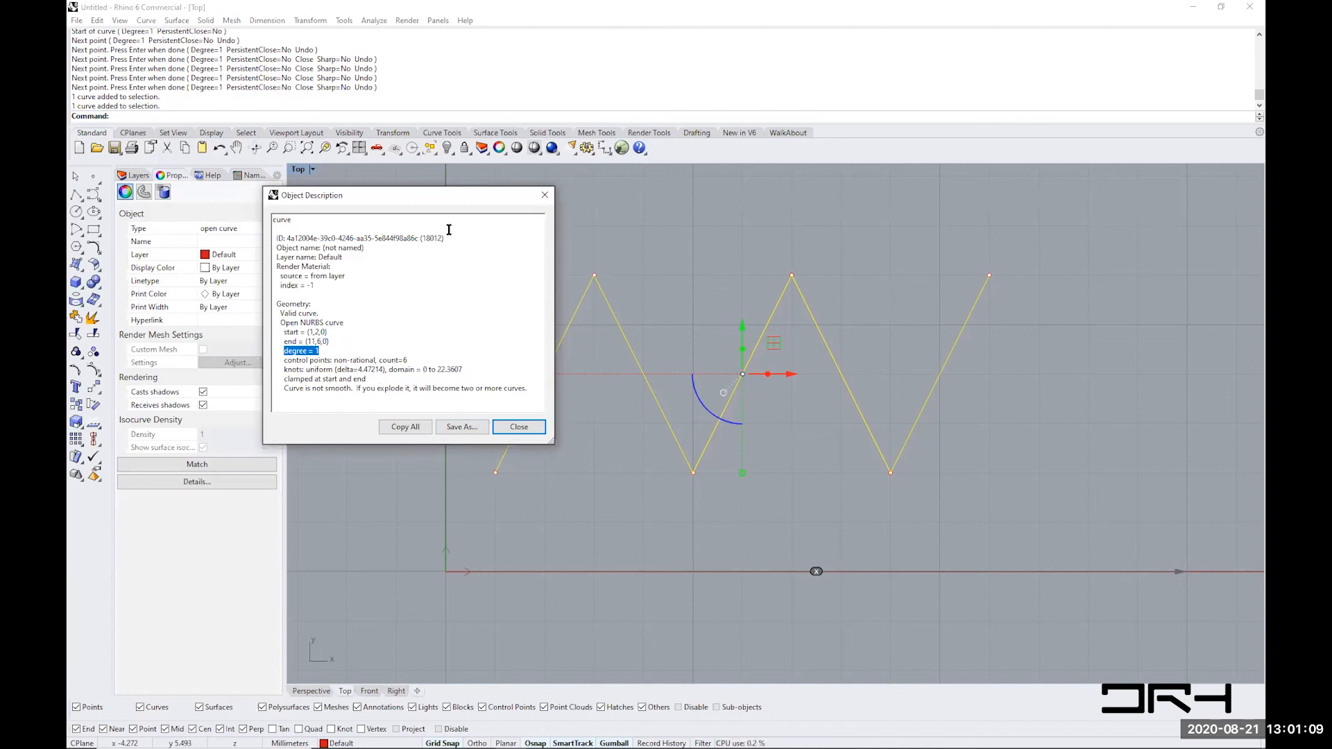
{"action": "left_click_drag", "start_coordinate": [446, 238], "coordinate": [278, 236]}
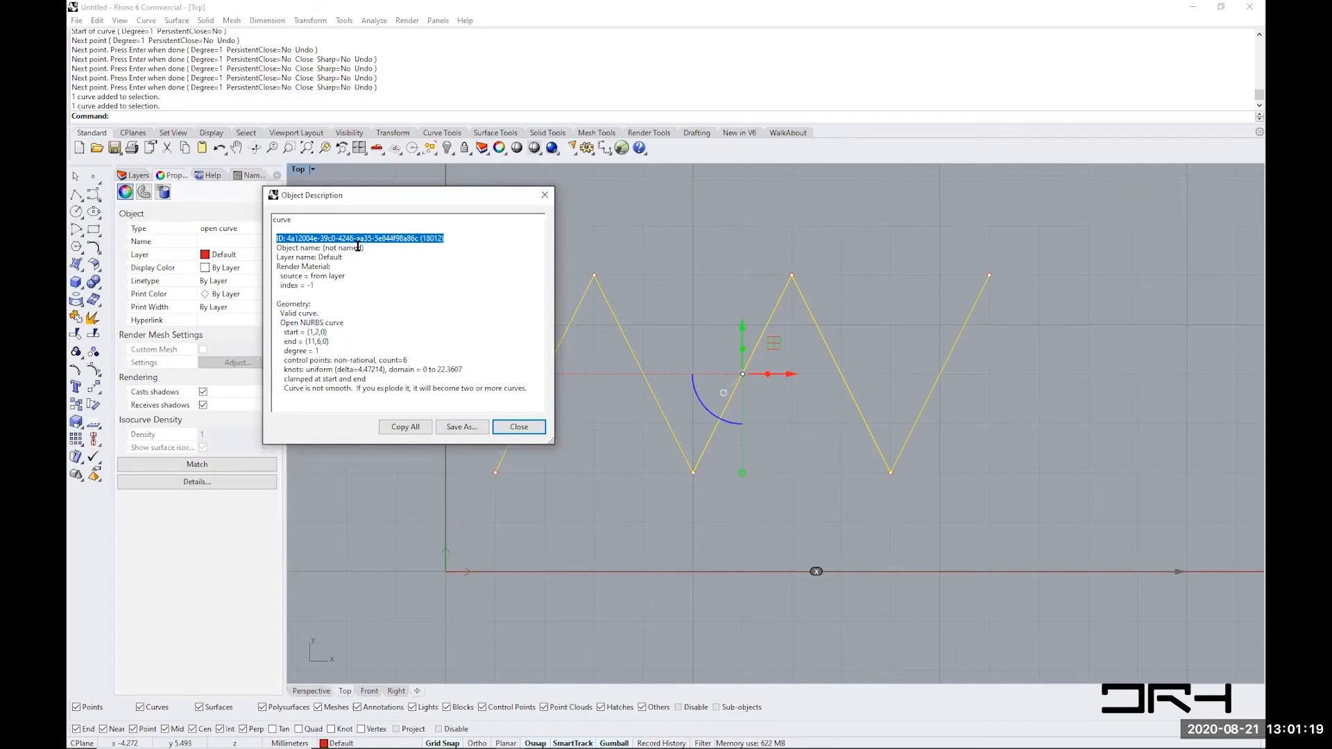
{"action": "left_click_drag", "start_coordinate": [360, 247], "coordinate": [323, 248]}
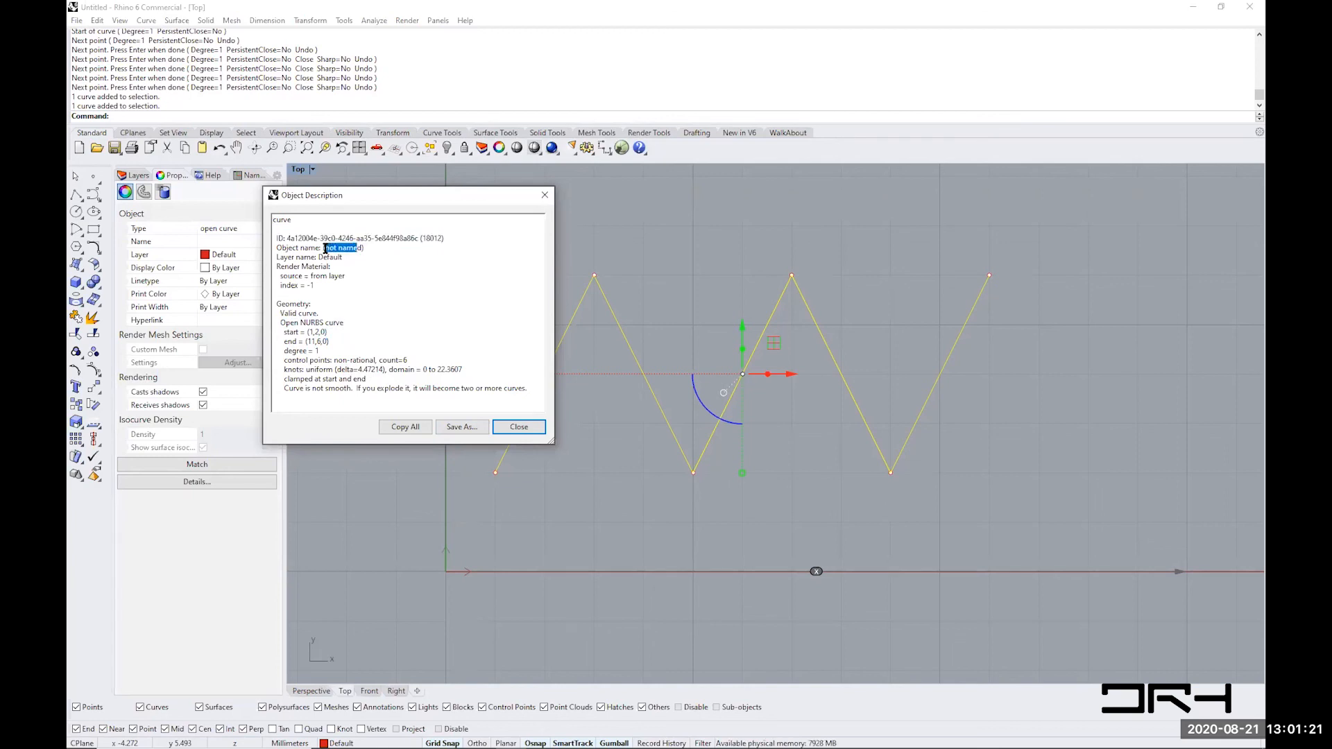
{"action": "left_click", "coordinate": [445, 299]}
{"action": "left_click_drag", "start_coordinate": [344, 257], "coordinate": [318, 255]}
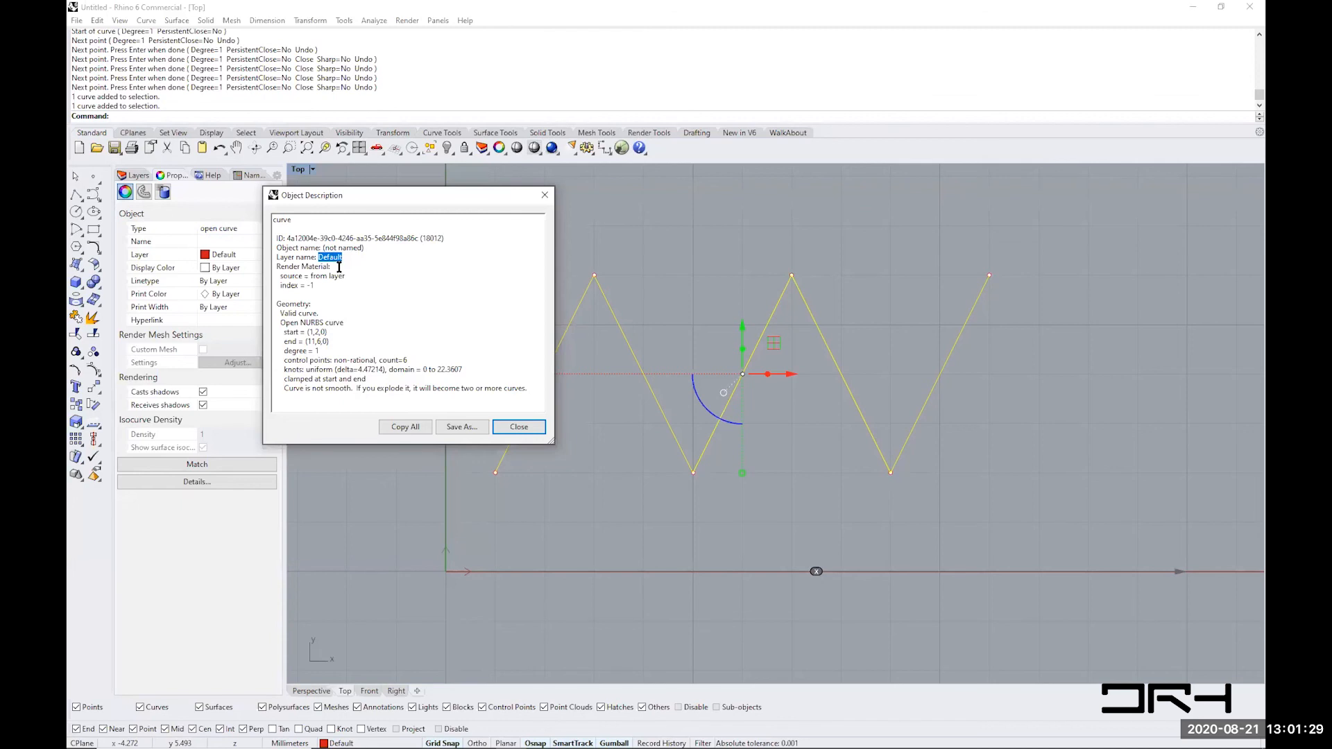
{"action": "left_click", "coordinate": [338, 267]}
{"action": "left_click_drag", "start_coordinate": [362, 278], "coordinate": [279, 276]}
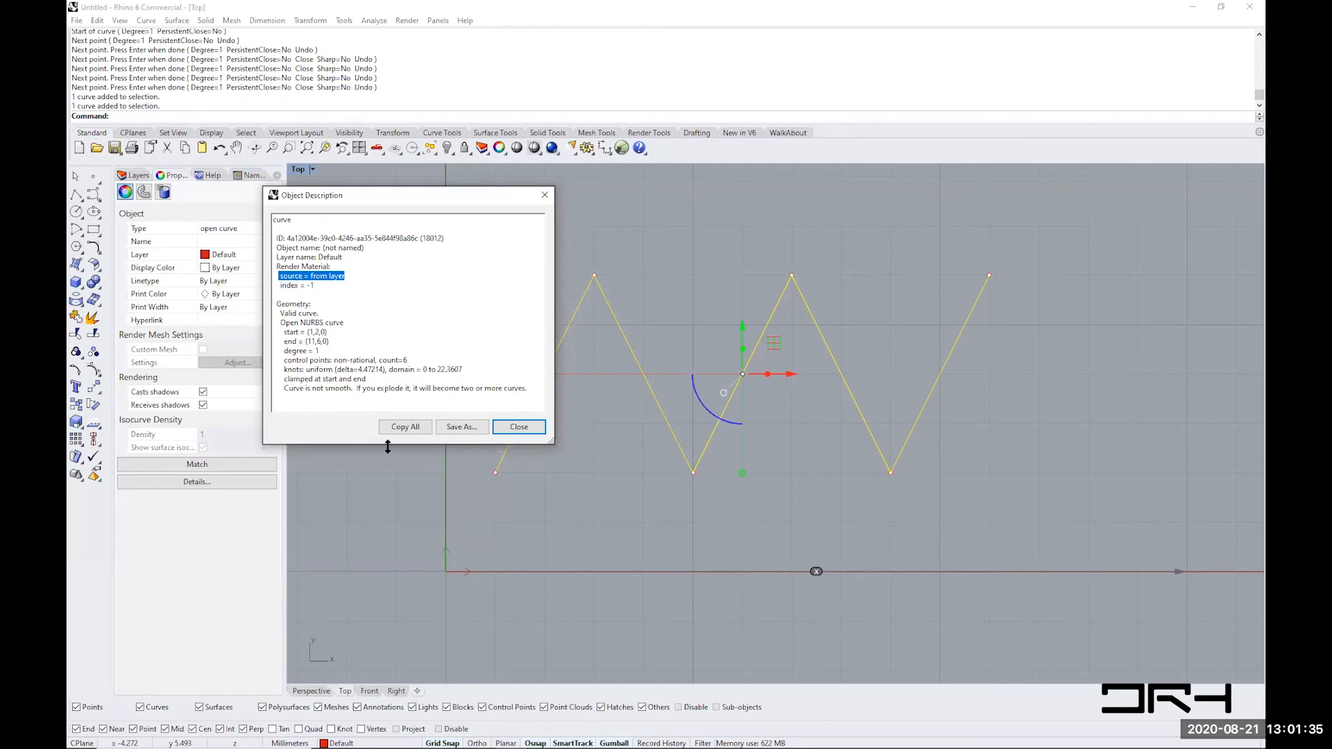
{"action": "left_click", "coordinate": [520, 428]}
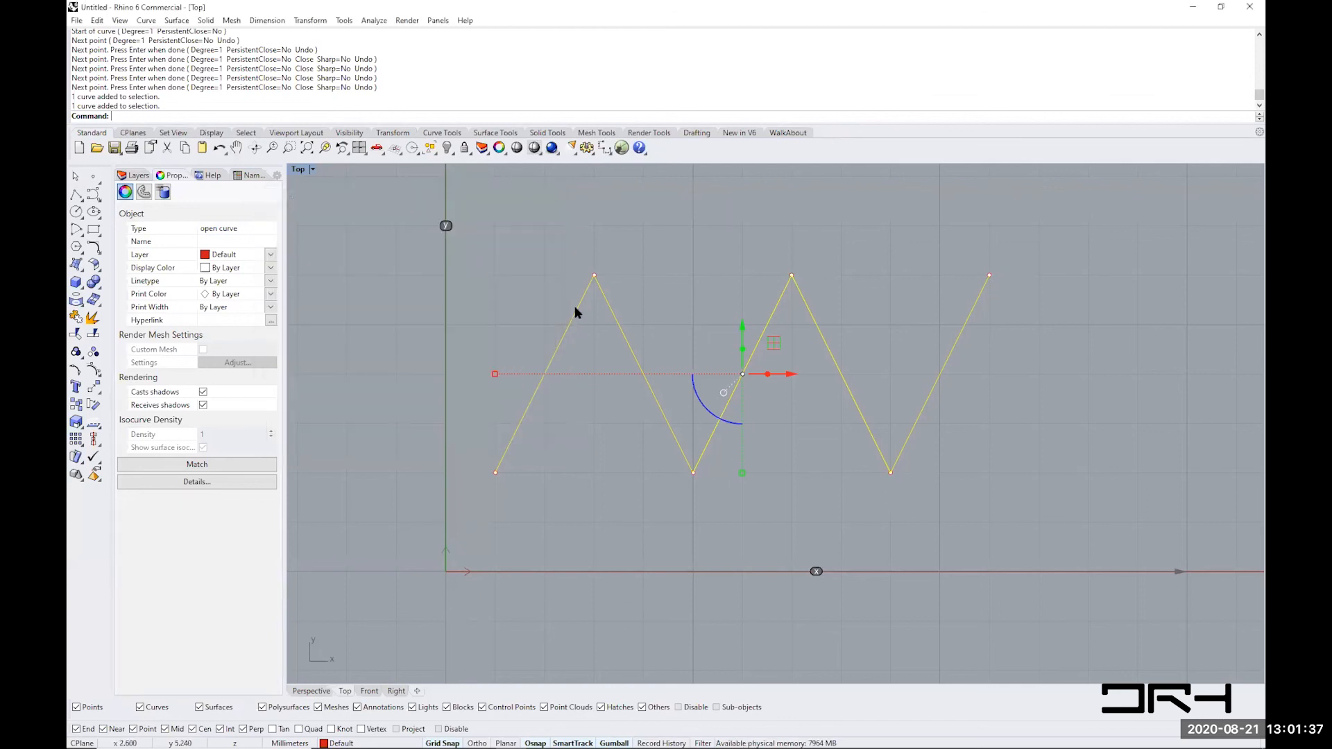
{"action": "left_click", "coordinate": [829, 489]}
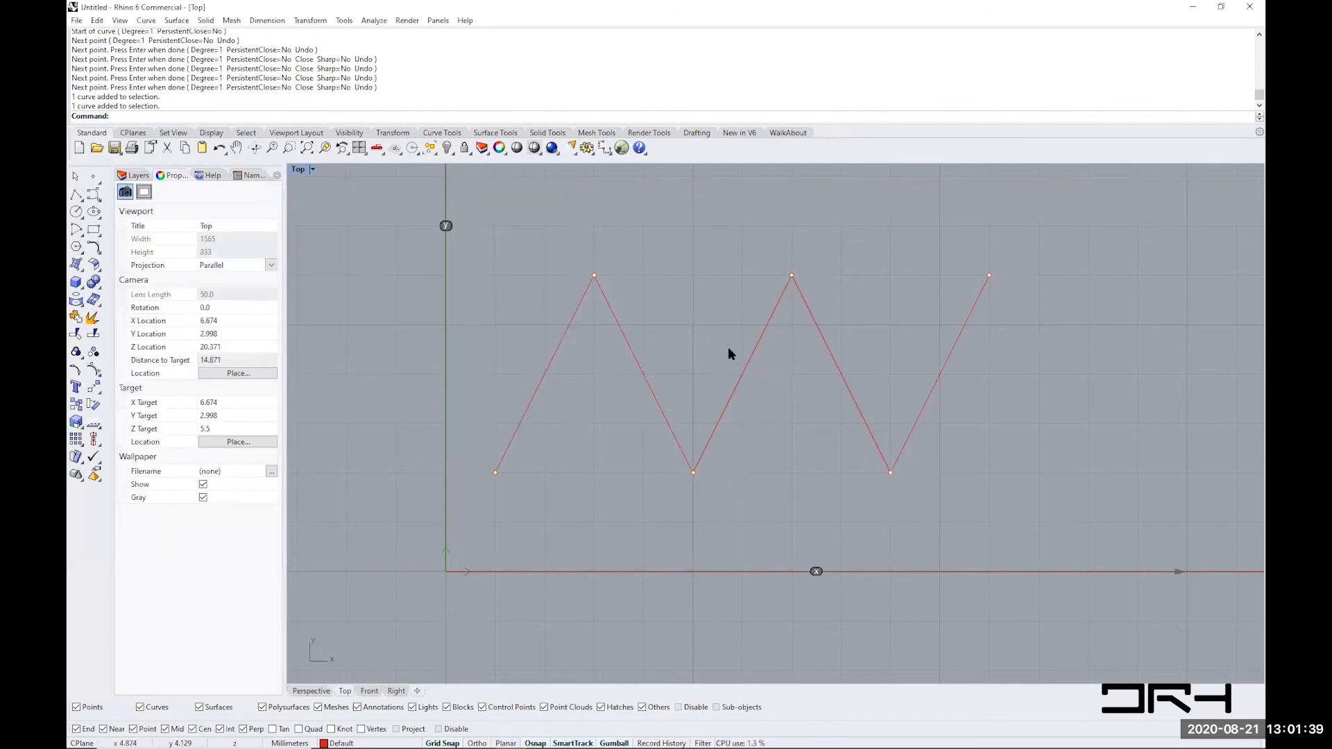
{"action": "left_click", "coordinate": [739, 380]}
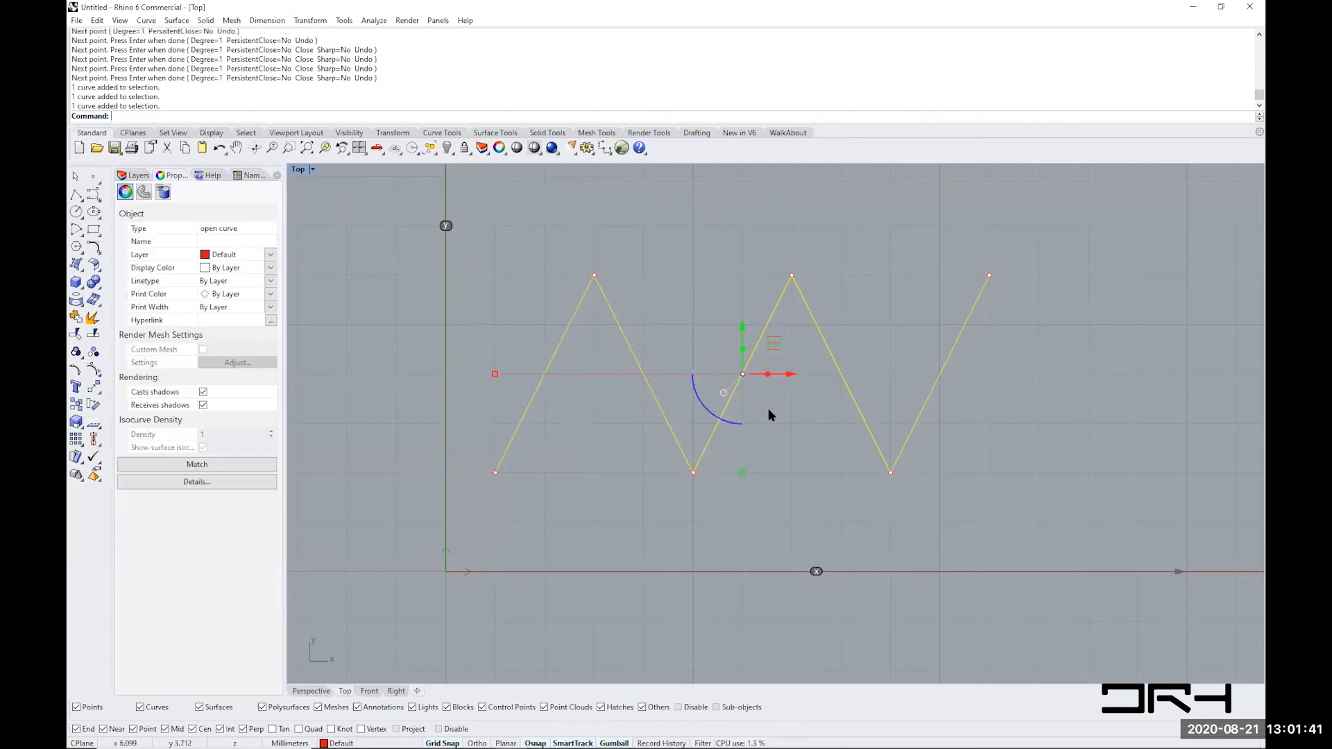
{"action": "key", "text": "Escape"}
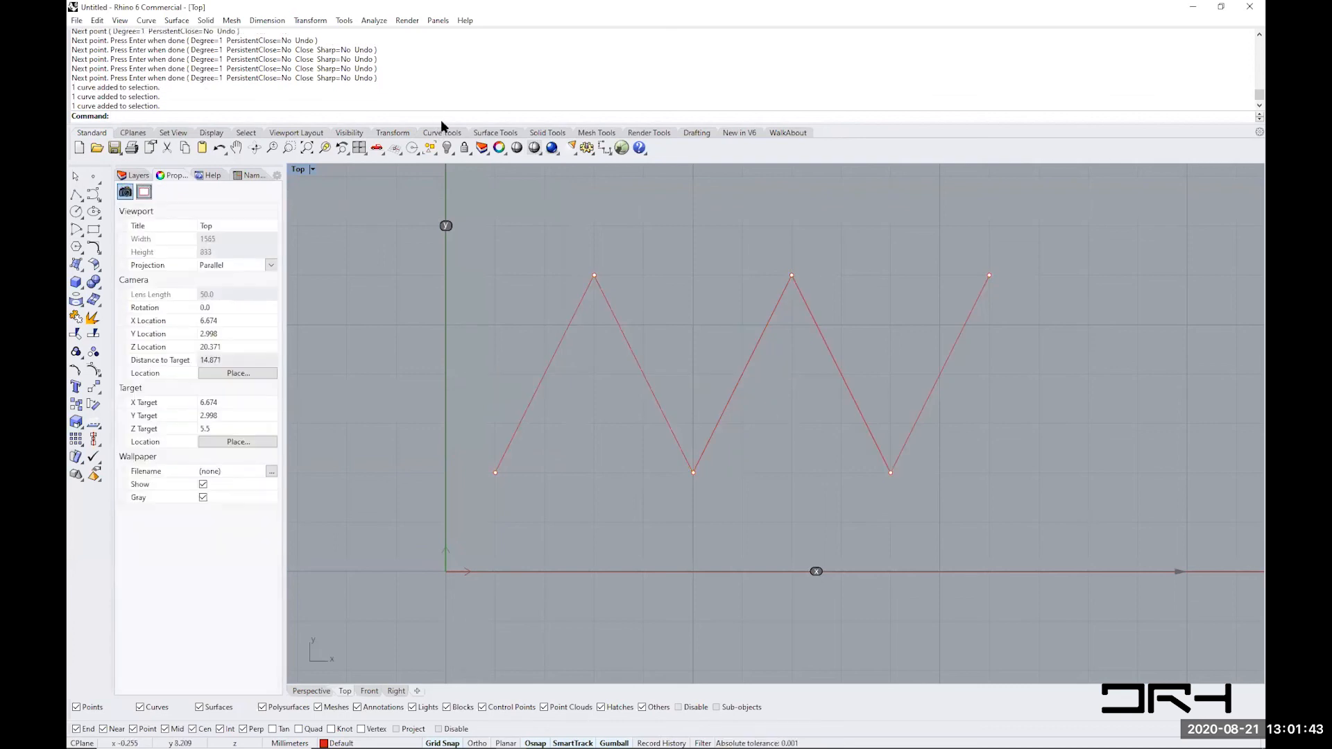
- Draw a degree 2 curve using all six zigzag points as control points, from the one nearest the origin to the farthest
{"action": "right_click", "coordinate": [444, 115]}
{"action": "left_click", "coordinate": [526, 215]}
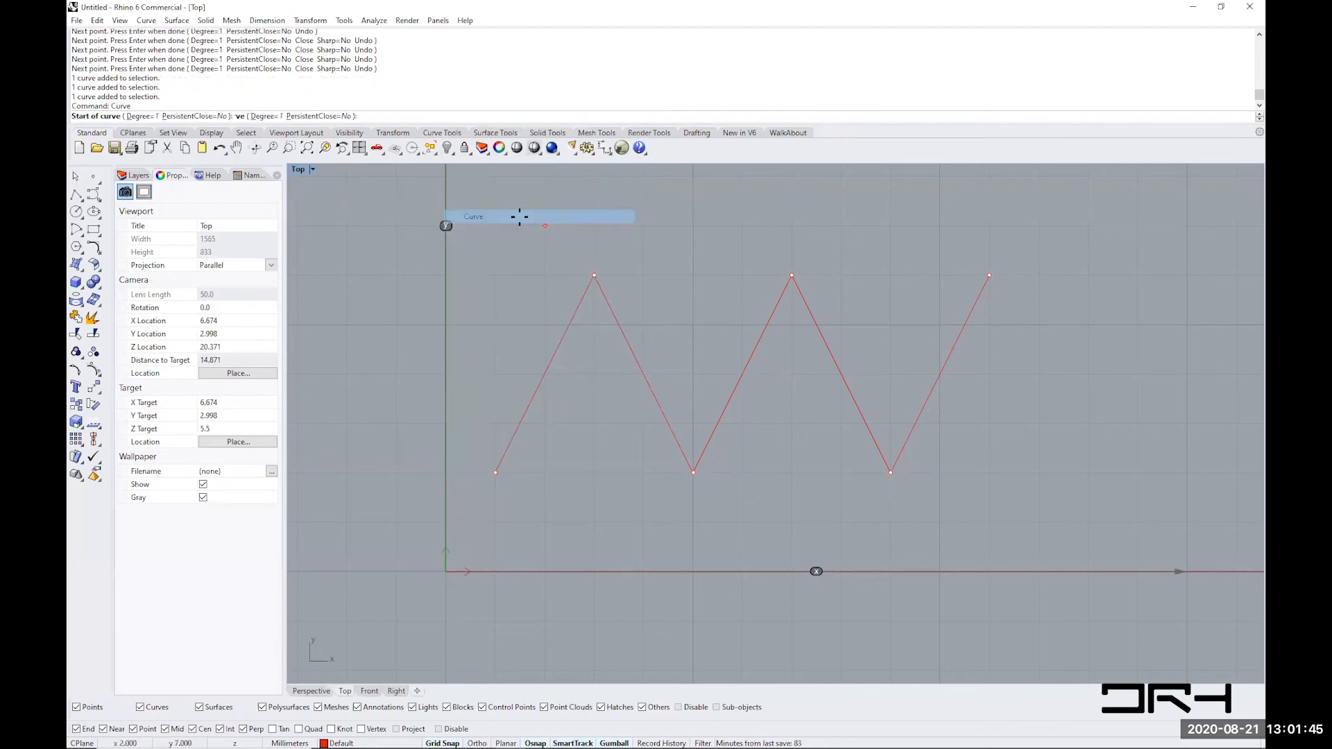
{"action": "left_click", "coordinate": [138, 116]}
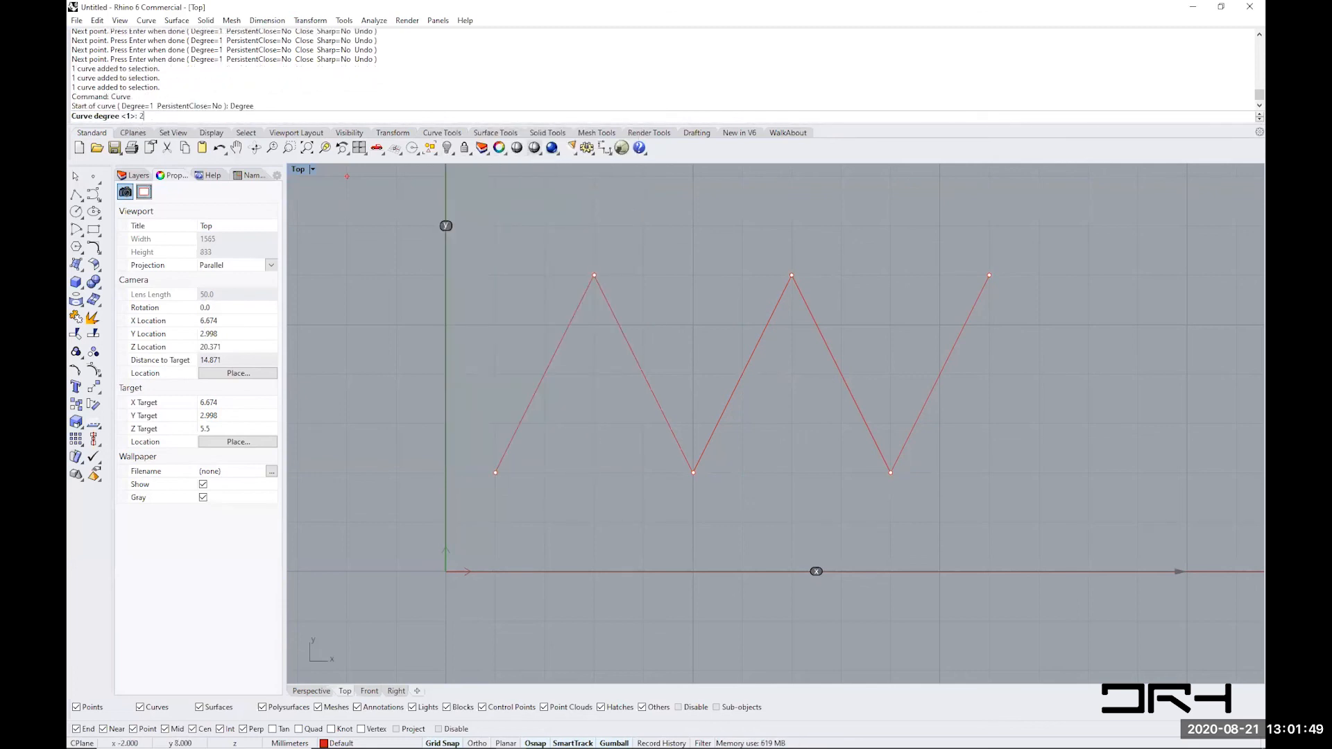
{"action": "type", "text": "2"}
{"action": "key", "text": "Return"}
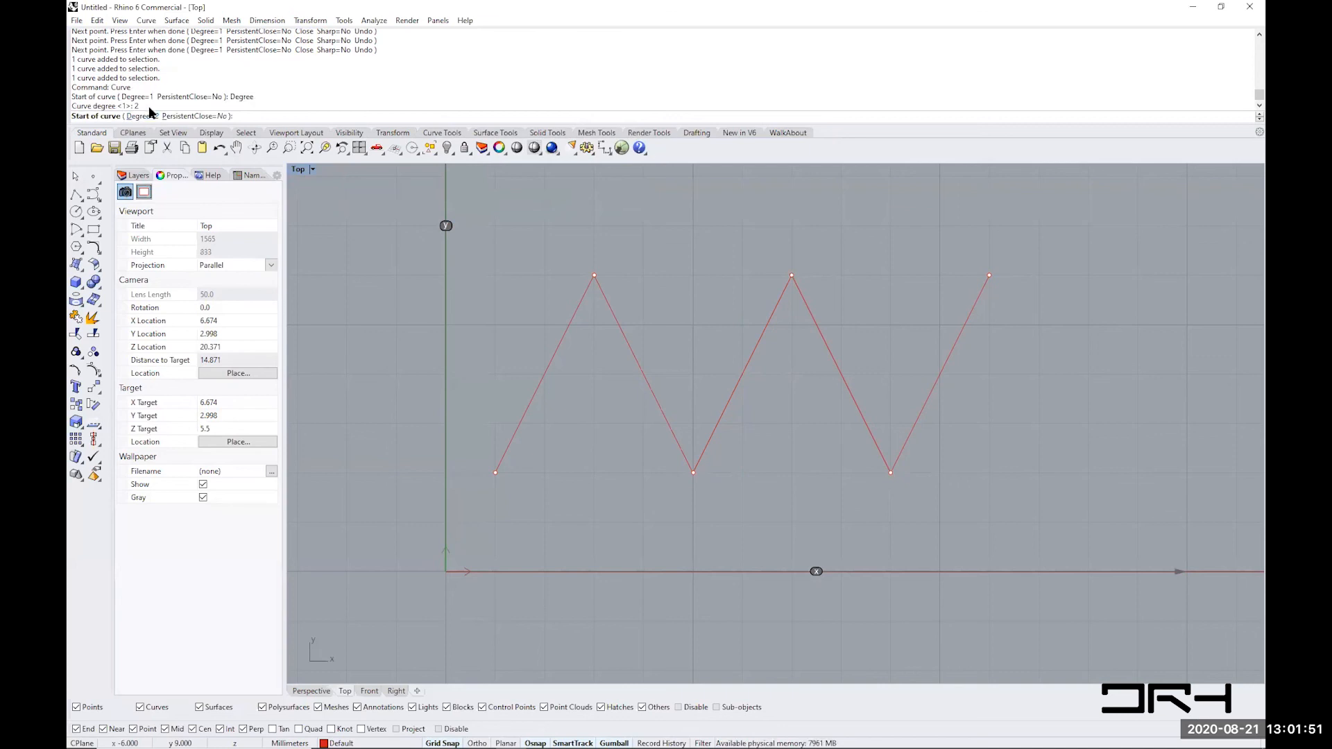
{"action": "left_click", "coordinate": [496, 473]}
{"action": "left_click", "coordinate": [591, 275]}
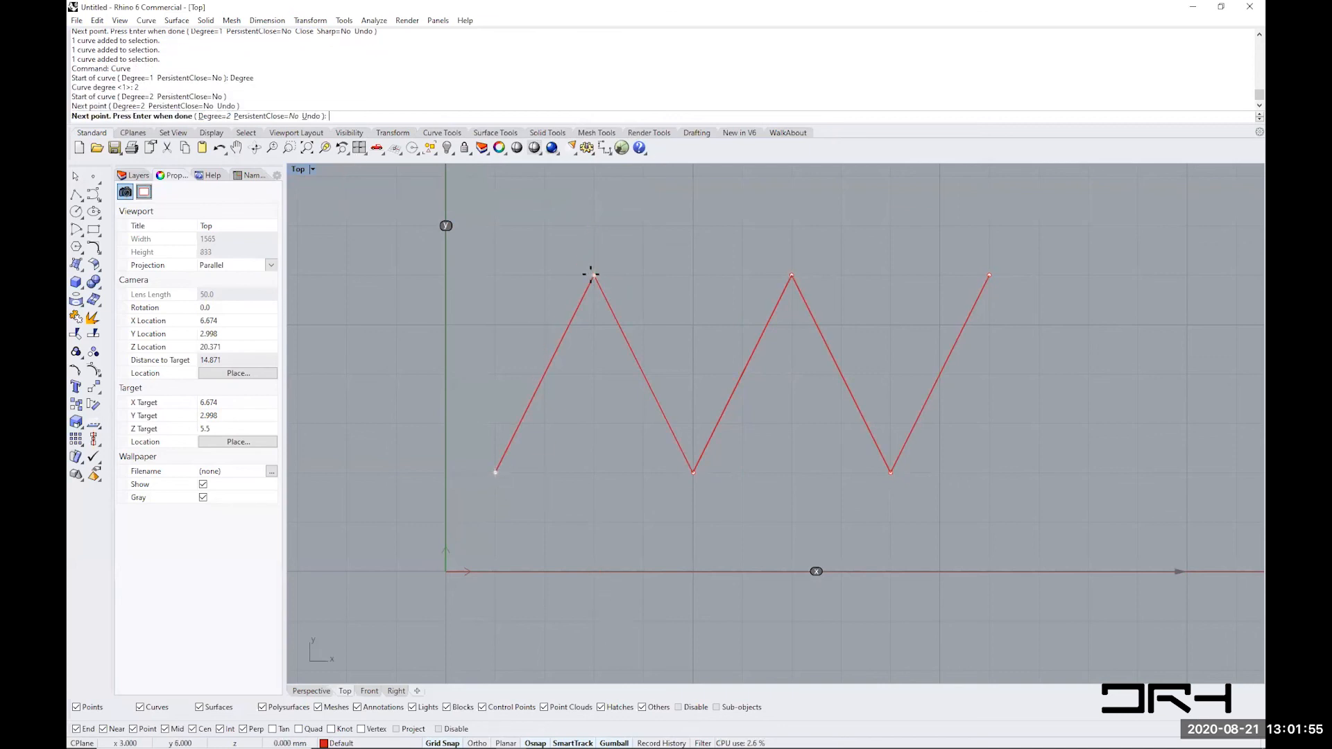
{"action": "left_click", "coordinate": [693, 472]}
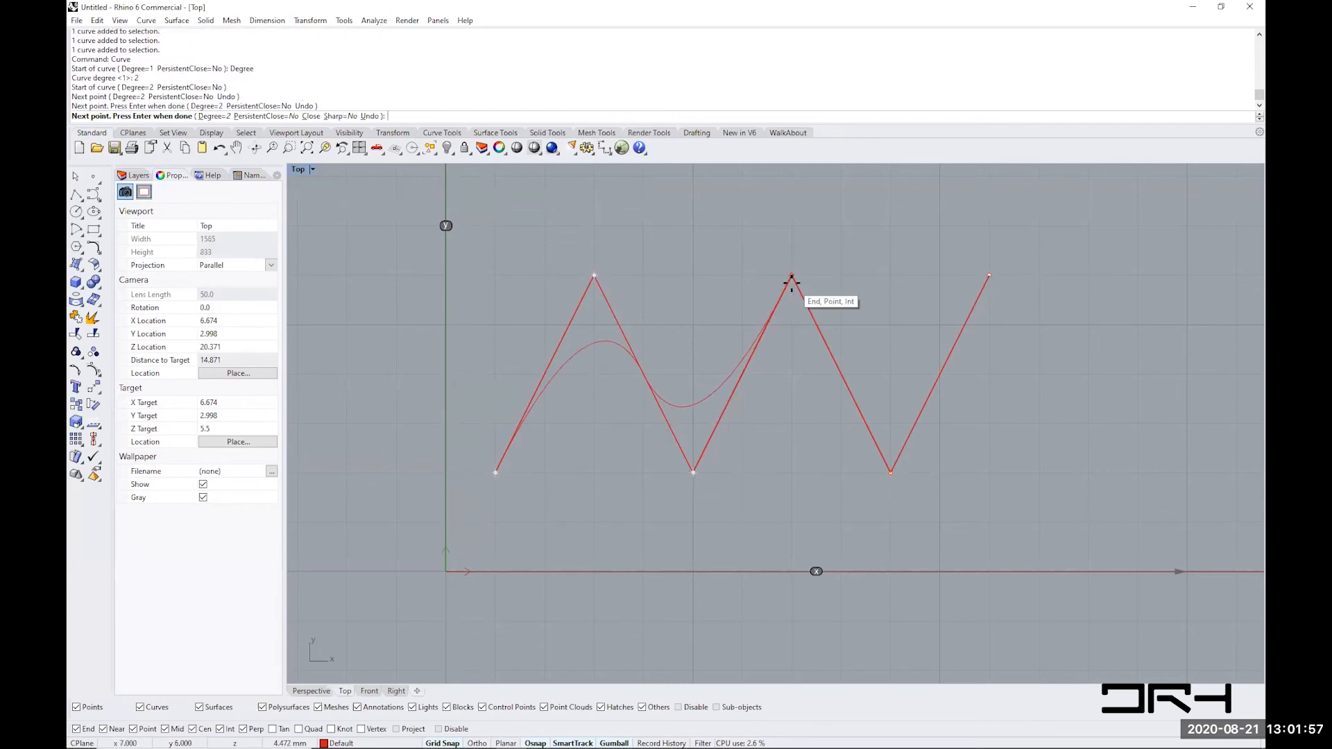
{"action": "left_click", "coordinate": [791, 276]}
{"action": "left_click", "coordinate": [891, 472]}
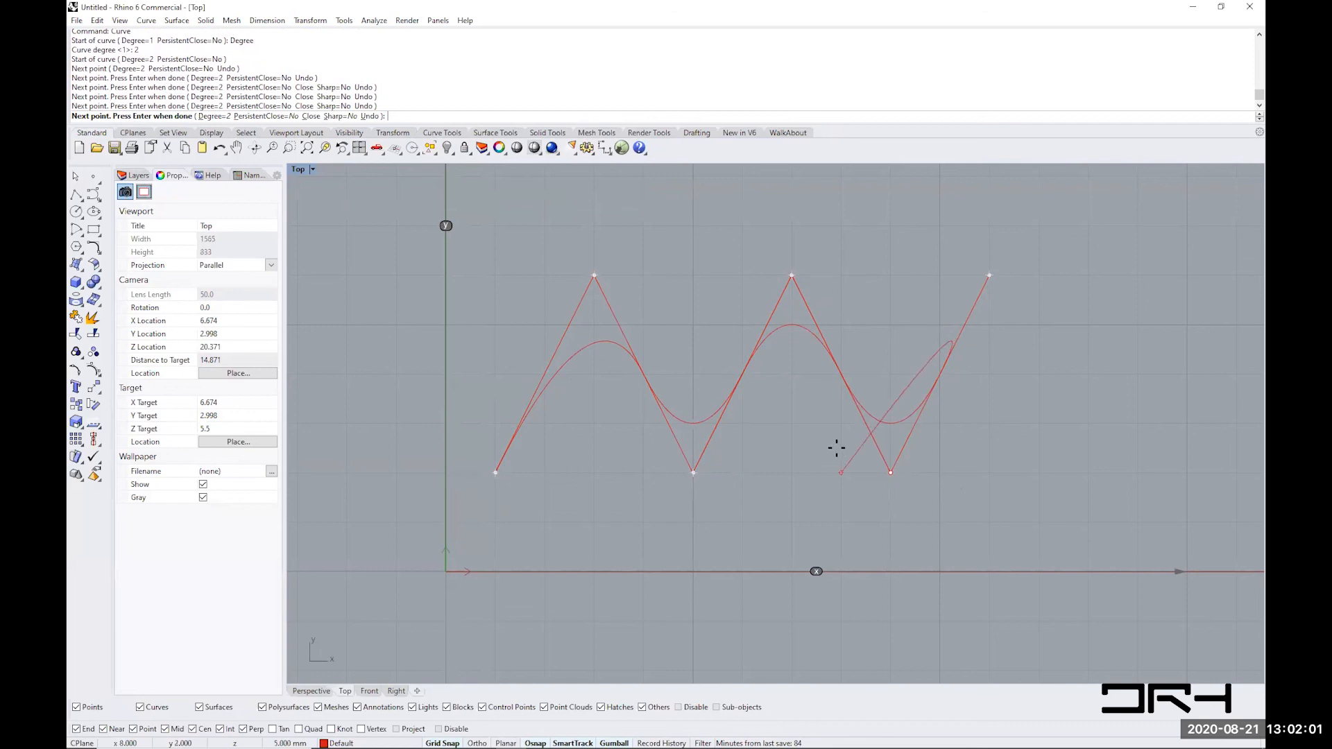
{"action": "key", "text": "Return"}
- Assign the degree 2 curve to Layer 01 and deselect it
{"action": "left_click", "coordinate": [786, 325]}
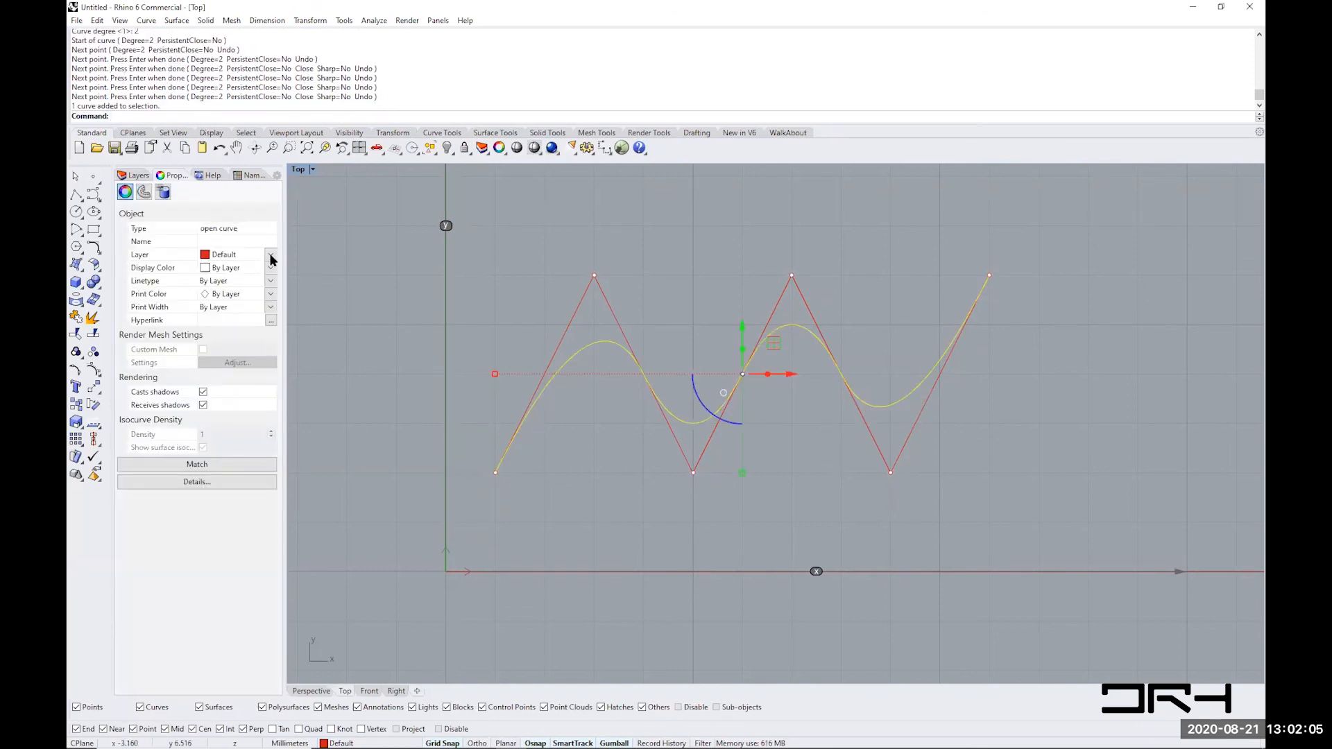
{"action": "left_click", "coordinate": [270, 260]}
{"action": "left_click", "coordinate": [232, 280]}
{"action": "key", "text": "Escape"}
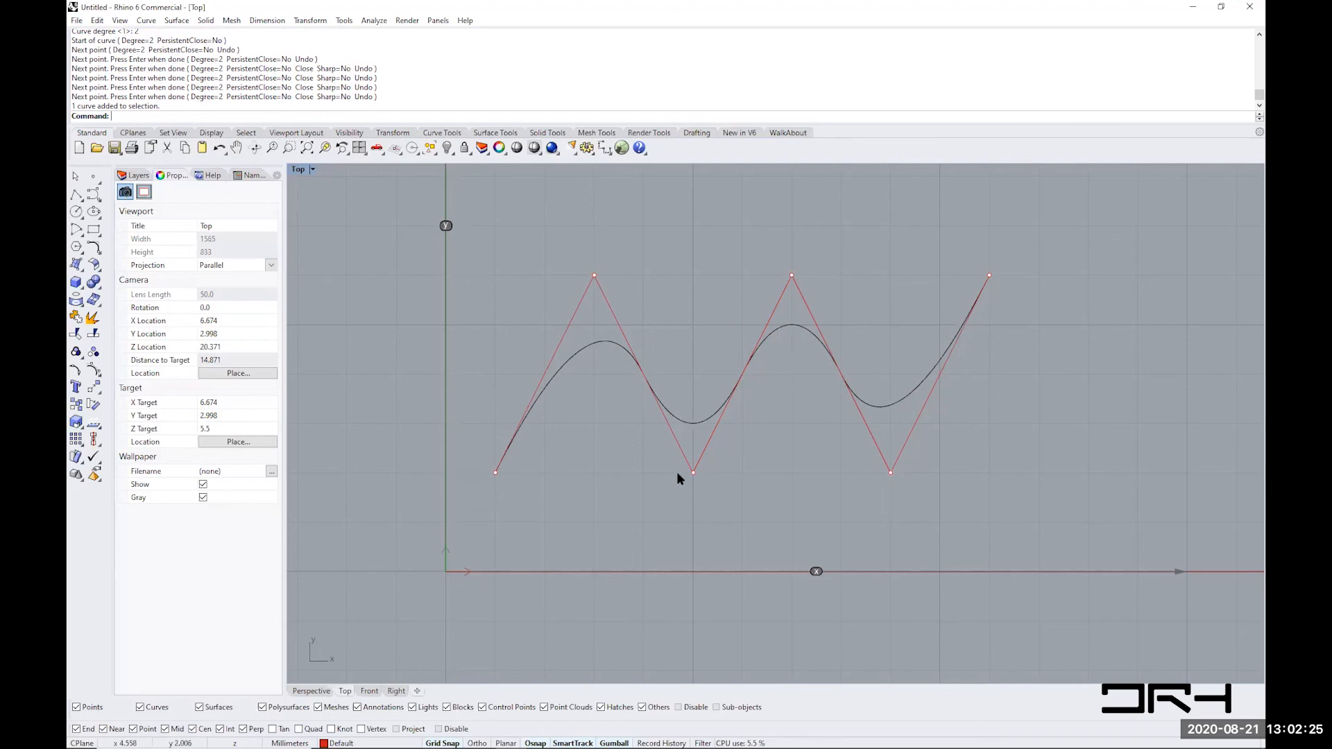
- Try moving the degree 2 curve downward, undo the move, turn the Gumball off and deselect the curve
{"action": "left_click_drag", "start_coordinate": [600, 340], "coordinate": [573, 477]}
{"action": "key", "text": "ctrl+z"}
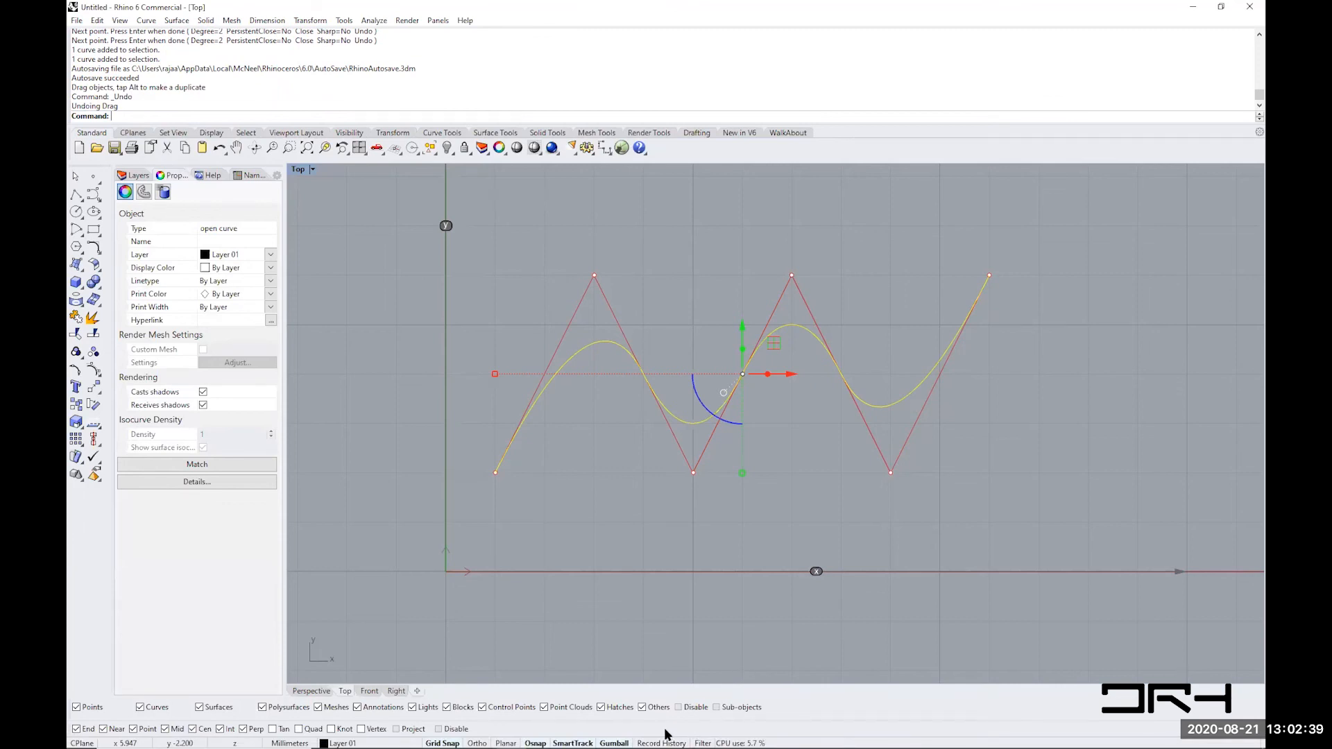
{"action": "left_click", "coordinate": [614, 743]}
{"action": "left_click", "coordinate": [610, 420]}
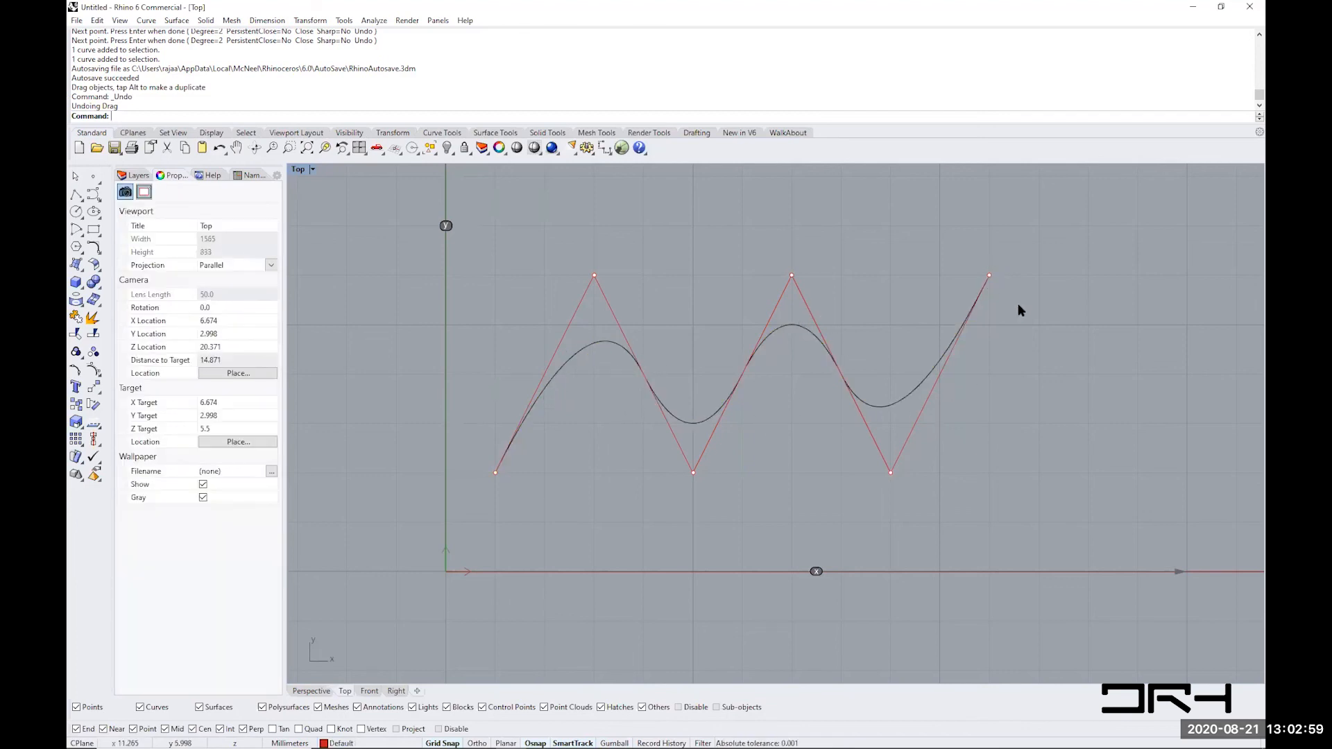
- Select the degree 1 zigzag and the degree 2 curve in turn to compare their shapes, leaving neither selected
{"action": "left_click", "coordinate": [775, 305]}
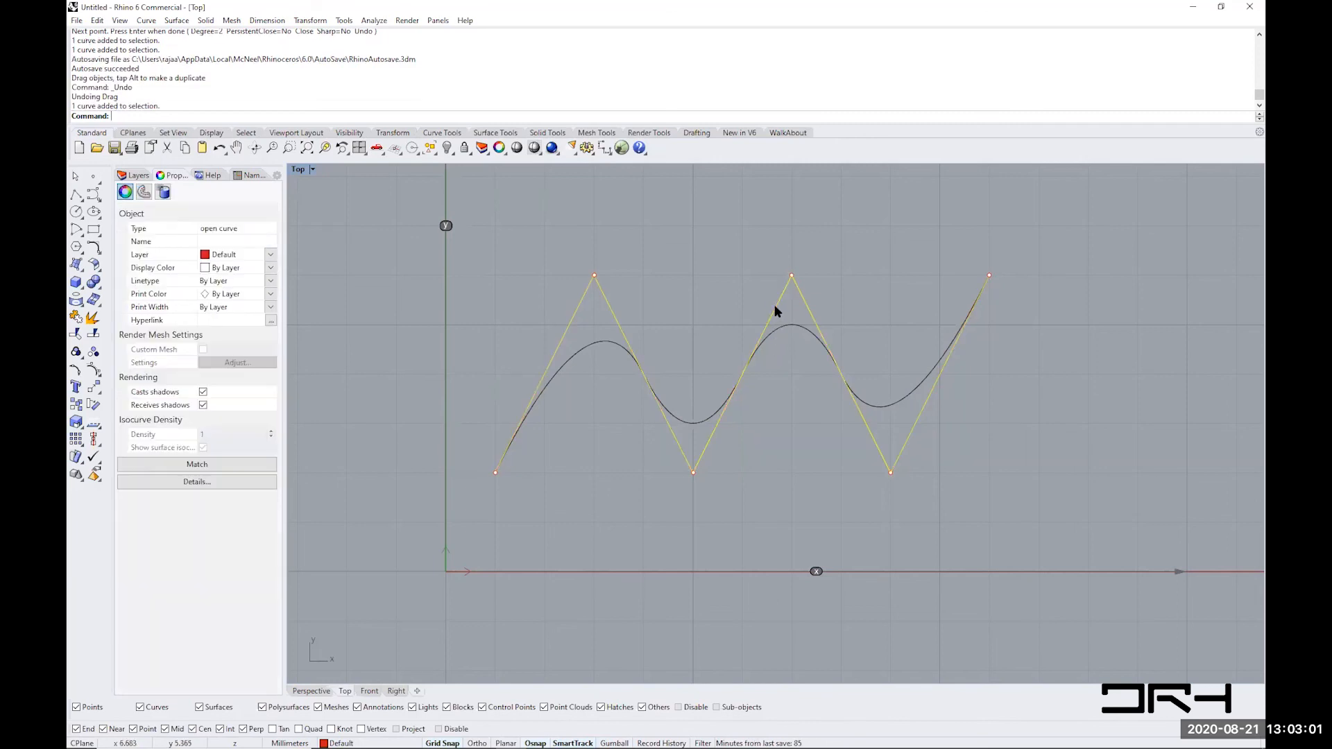
{"action": "left_click", "coordinate": [793, 330]}
{"action": "left_click", "coordinate": [793, 414]}
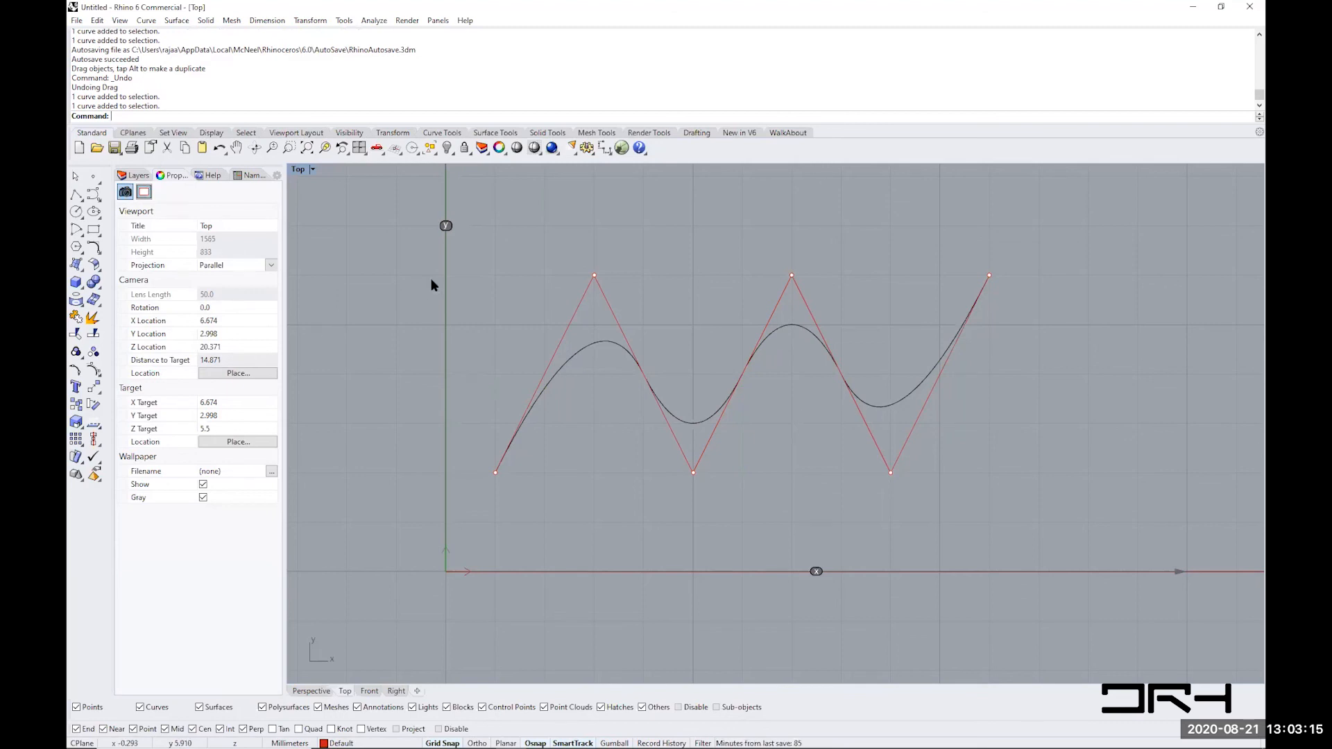
- Show the layer list and make Layer 02 the current layer
{"action": "right_click", "coordinate": [147, 122]}
{"action": "left_click", "coordinate": [402, 339]}
{"action": "left_click", "coordinate": [134, 176]}
{"action": "left_click", "coordinate": [188, 240]}
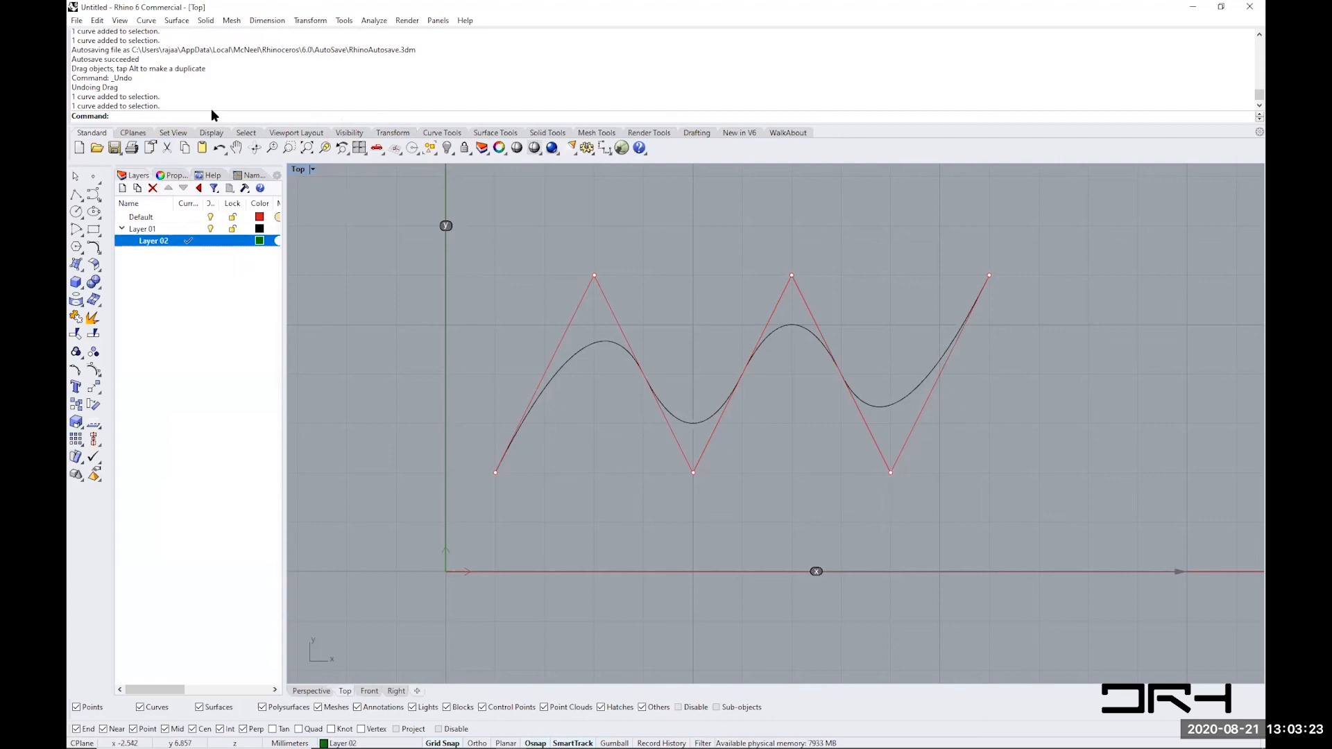
- Draw a degree 3 curve on Layer 02 using the six zigzag points as control points, starting from the one nearest the origin
{"action": "right_click", "coordinate": [189, 115]}
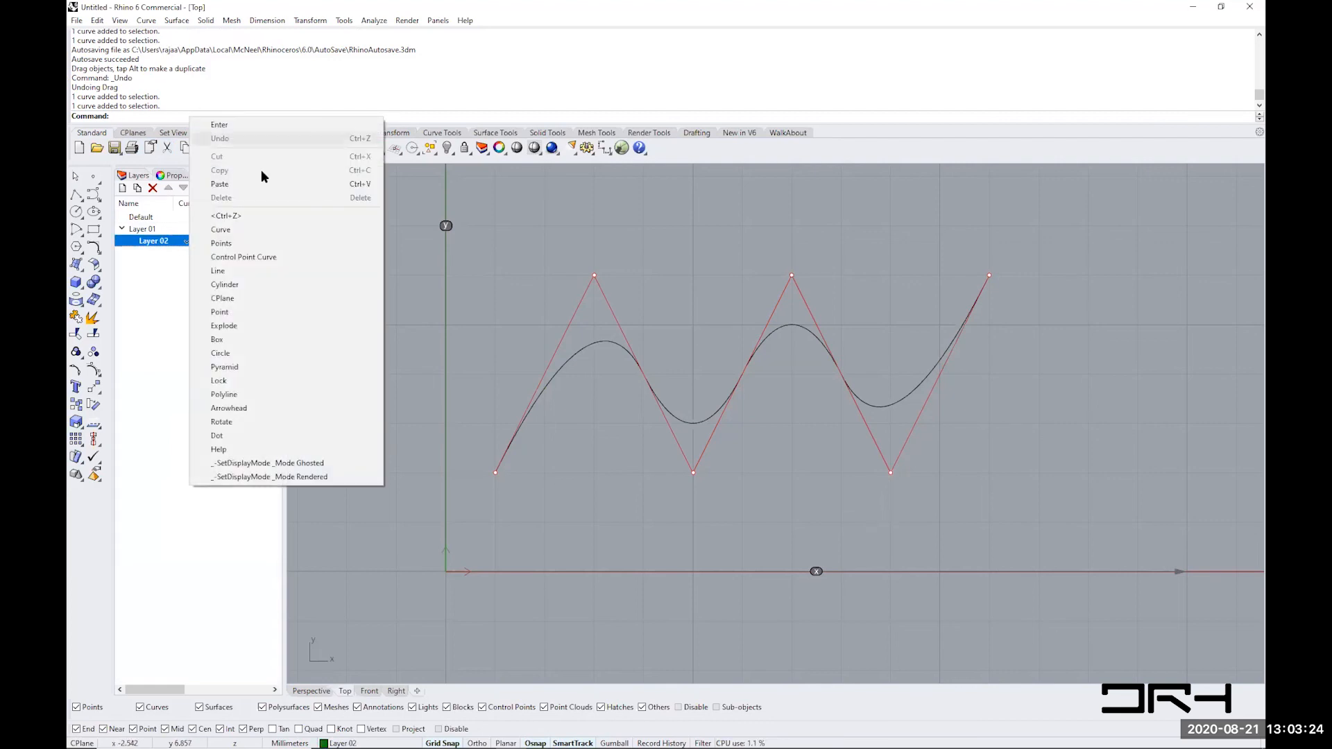
{"action": "left_click", "coordinate": [265, 227]}
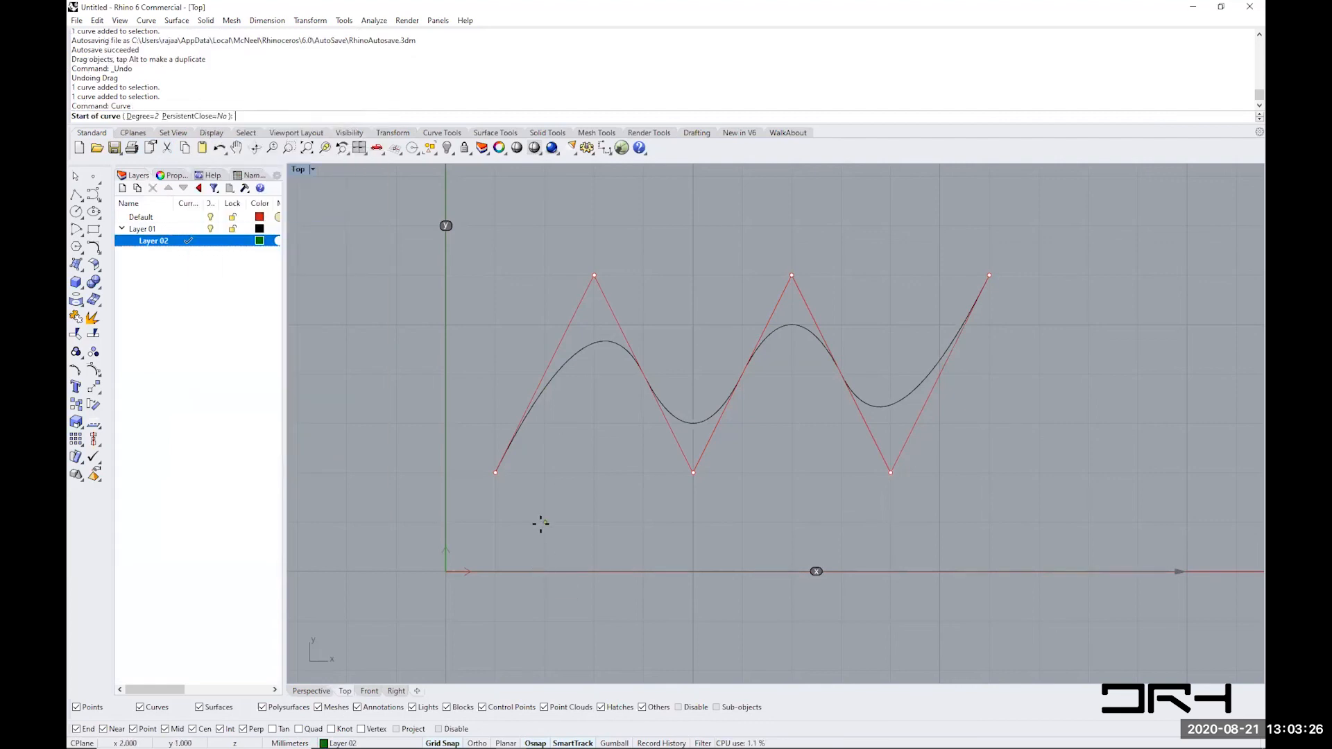
{"action": "left_click", "coordinate": [138, 116]}
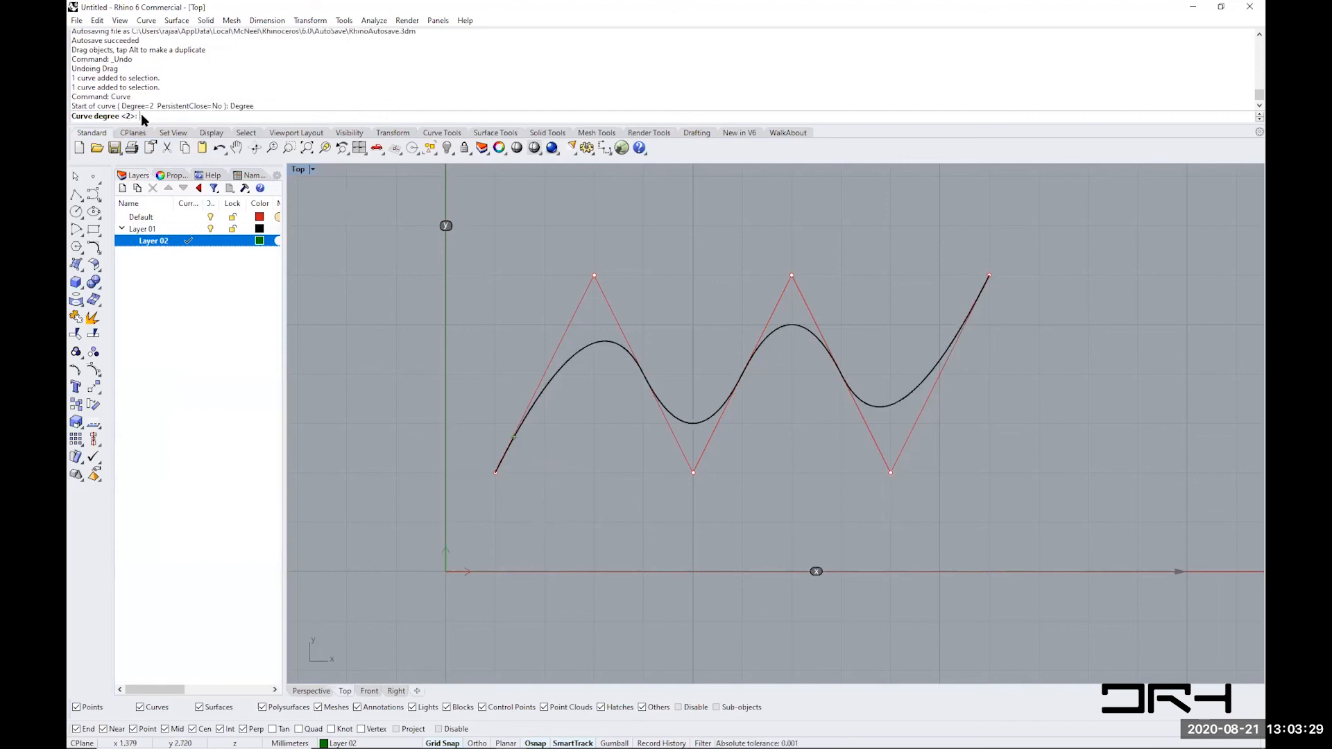
{"action": "type", "text": "3"}
{"action": "key", "text": "Return"}
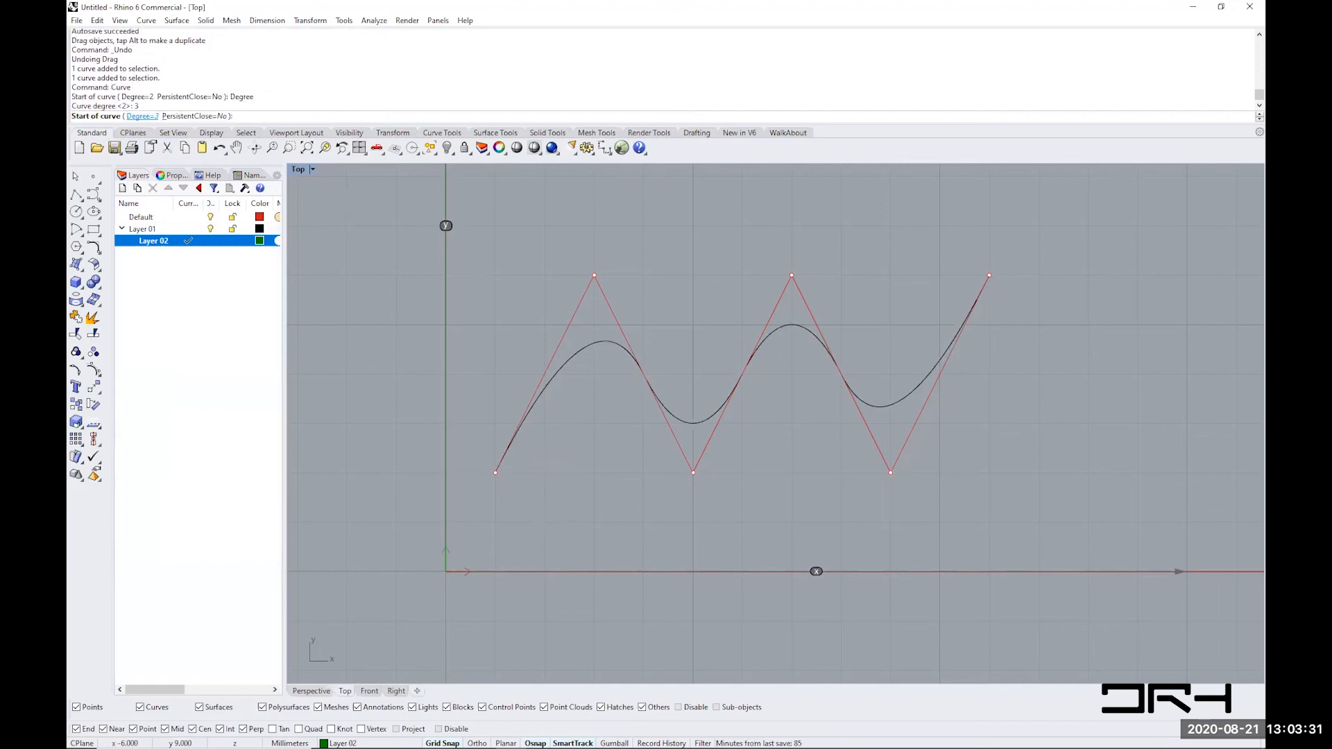
{"action": "left_click", "coordinate": [495, 473]}
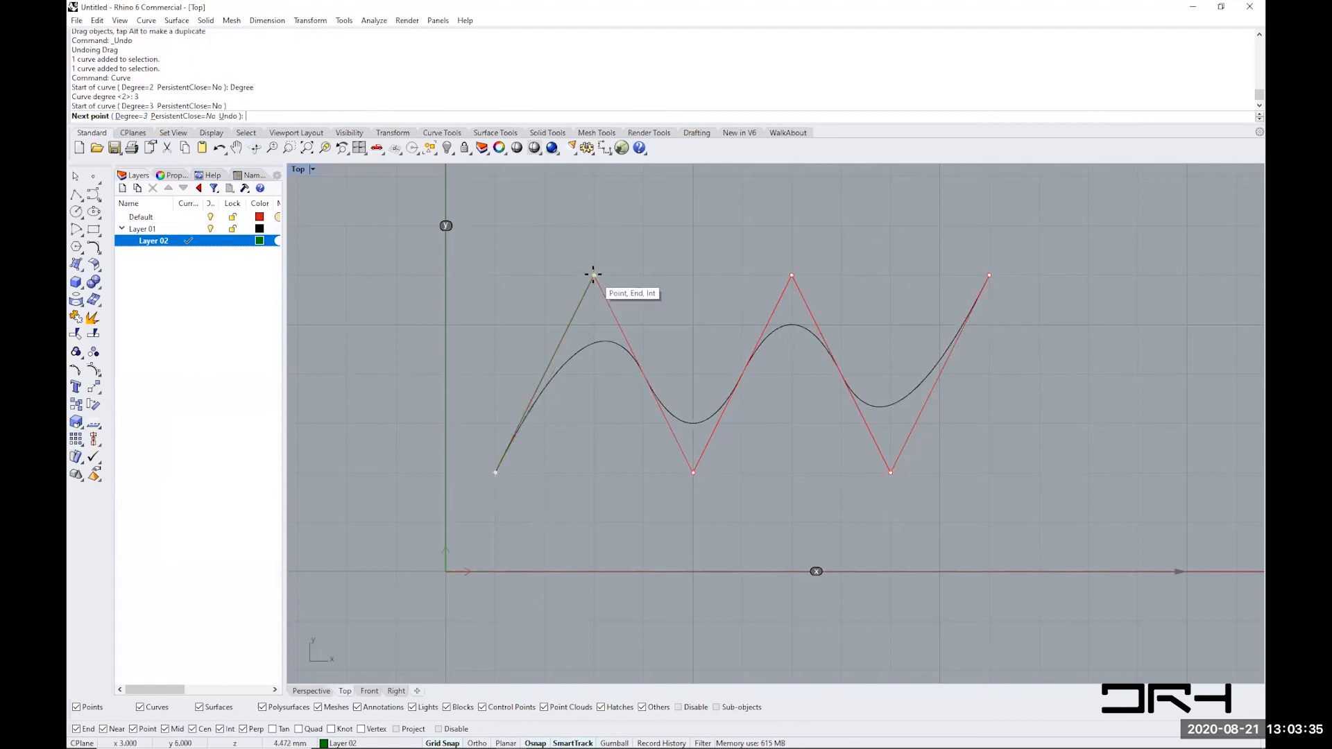
{"action": "left_click", "coordinate": [593, 275]}
{"action": "left_click", "coordinate": [691, 469]}
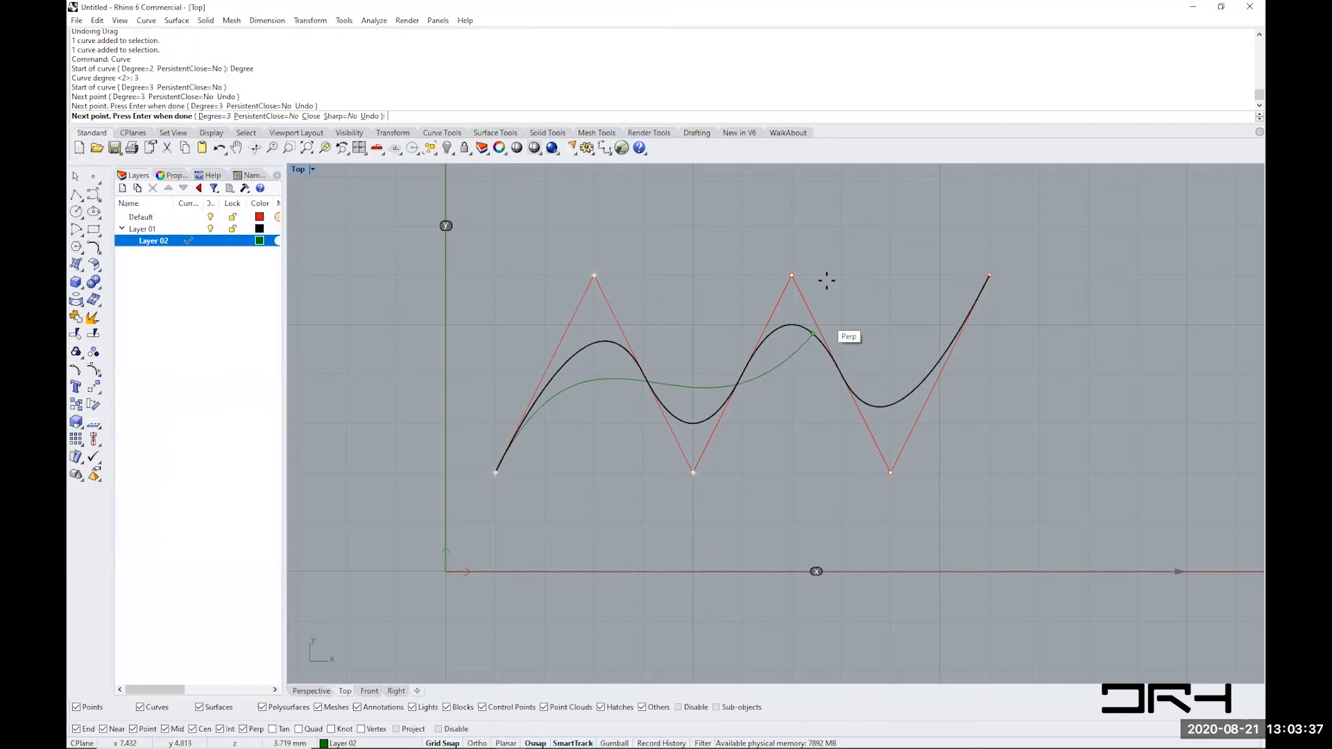
{"action": "left_click", "coordinate": [791, 275]}
{"action": "left_click", "coordinate": [890, 474]}
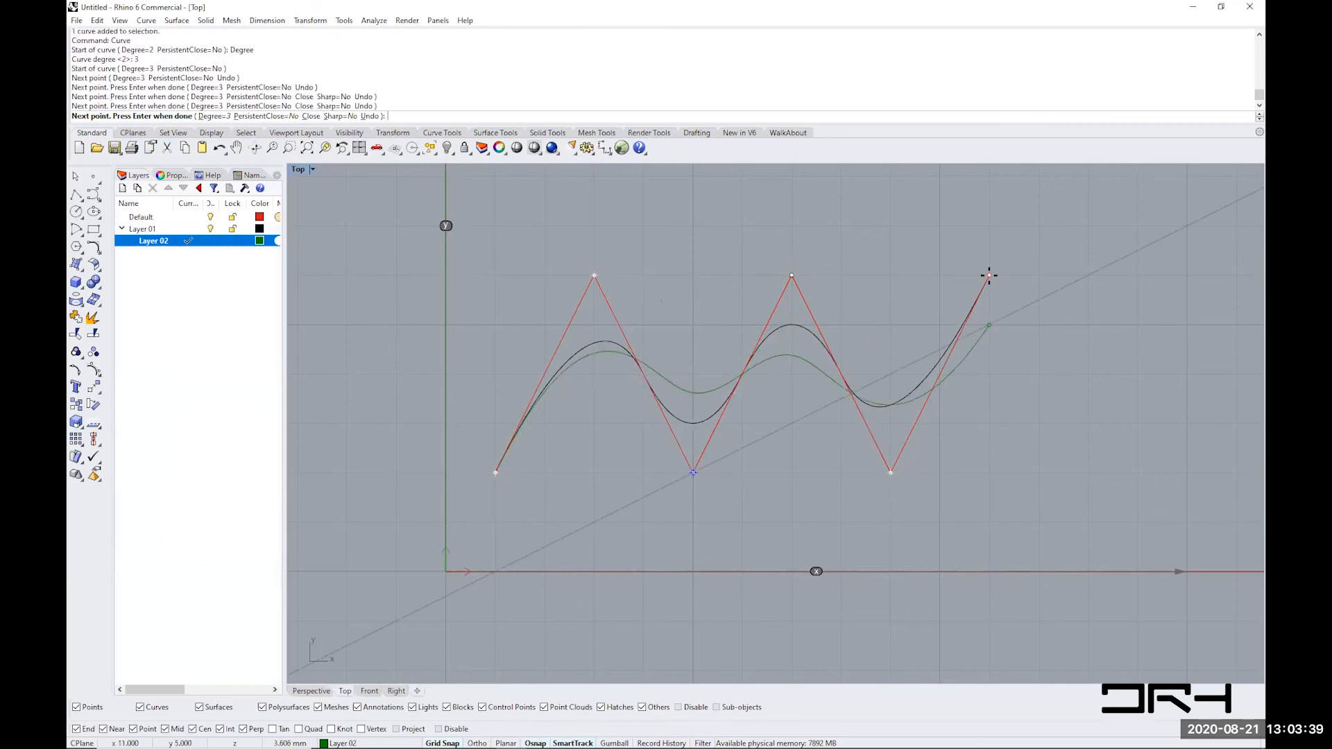
{"action": "left_click", "coordinate": [989, 275]}
{"action": "key", "text": "Return"}
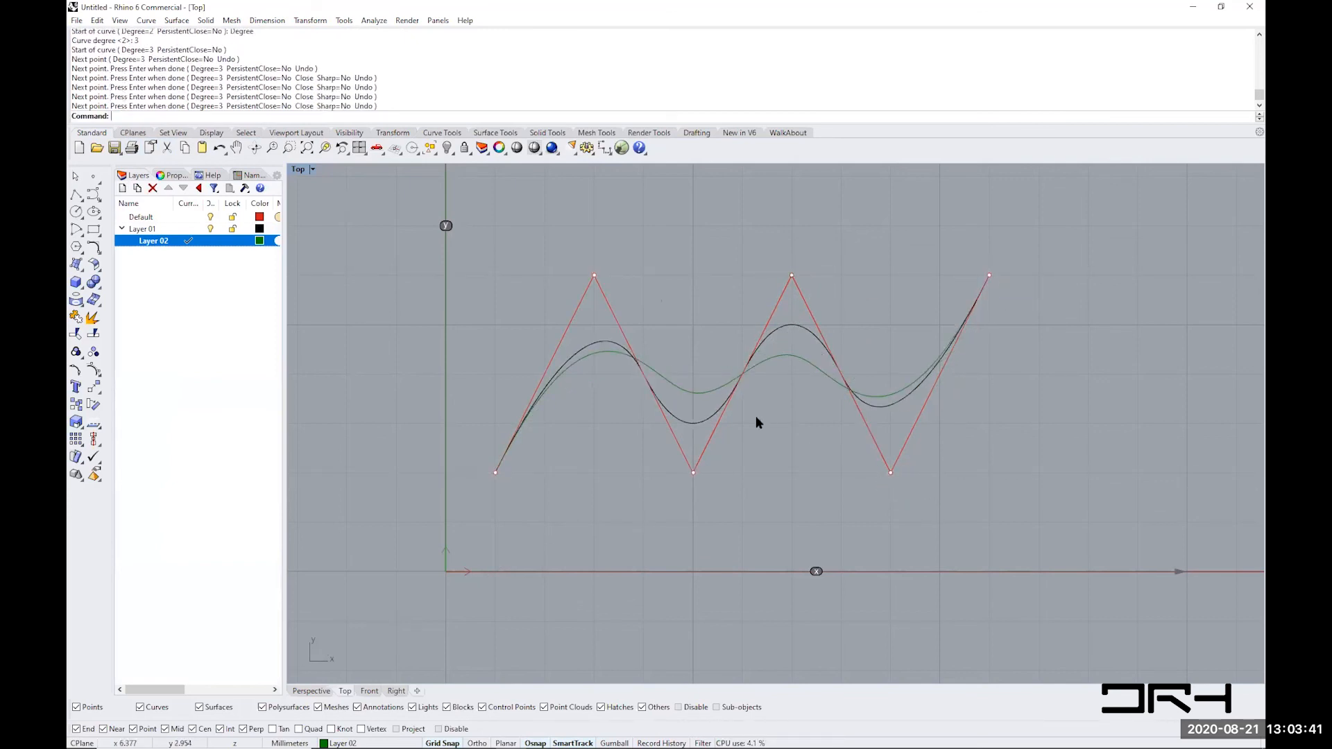
- Examine the degree 3 curve's smoothness up close at its first trough and compare its overall shape with the other two curves
{"action": "left_click", "coordinate": [687, 390]}
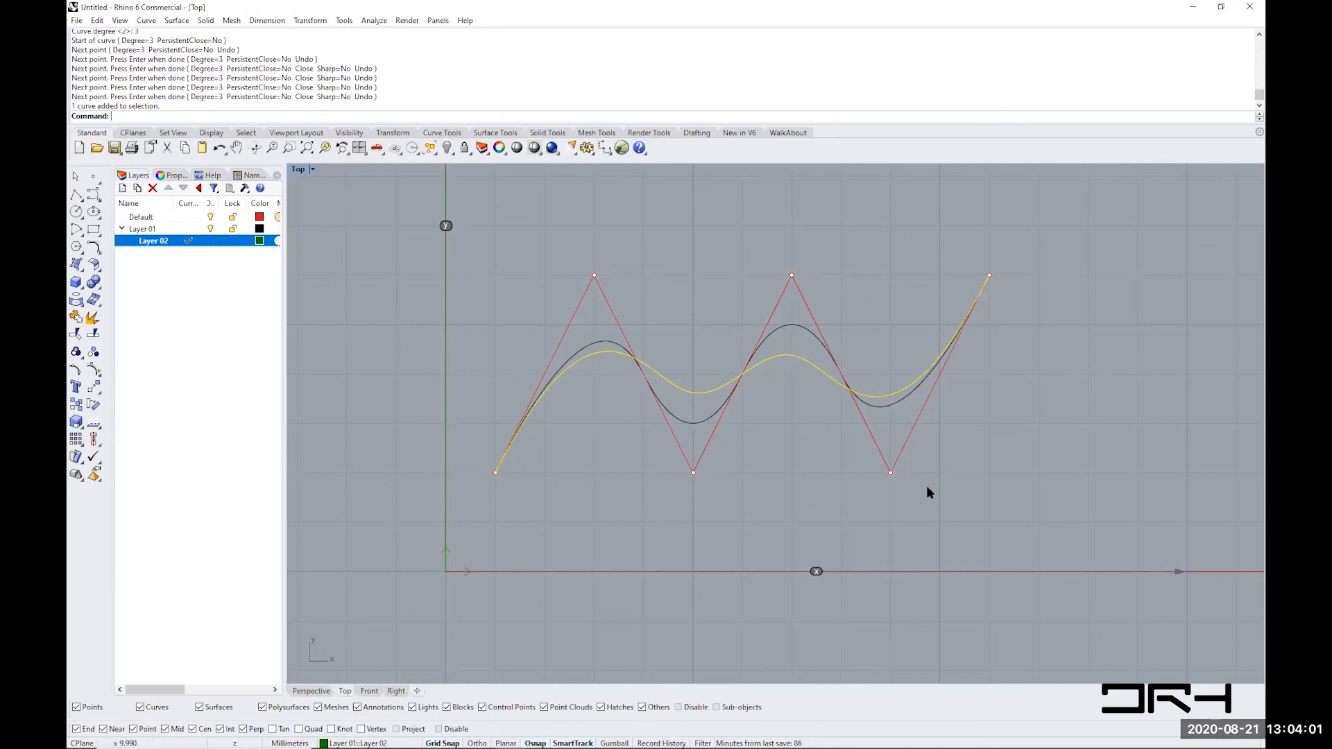
{"action": "left_click", "coordinate": [798, 505]}
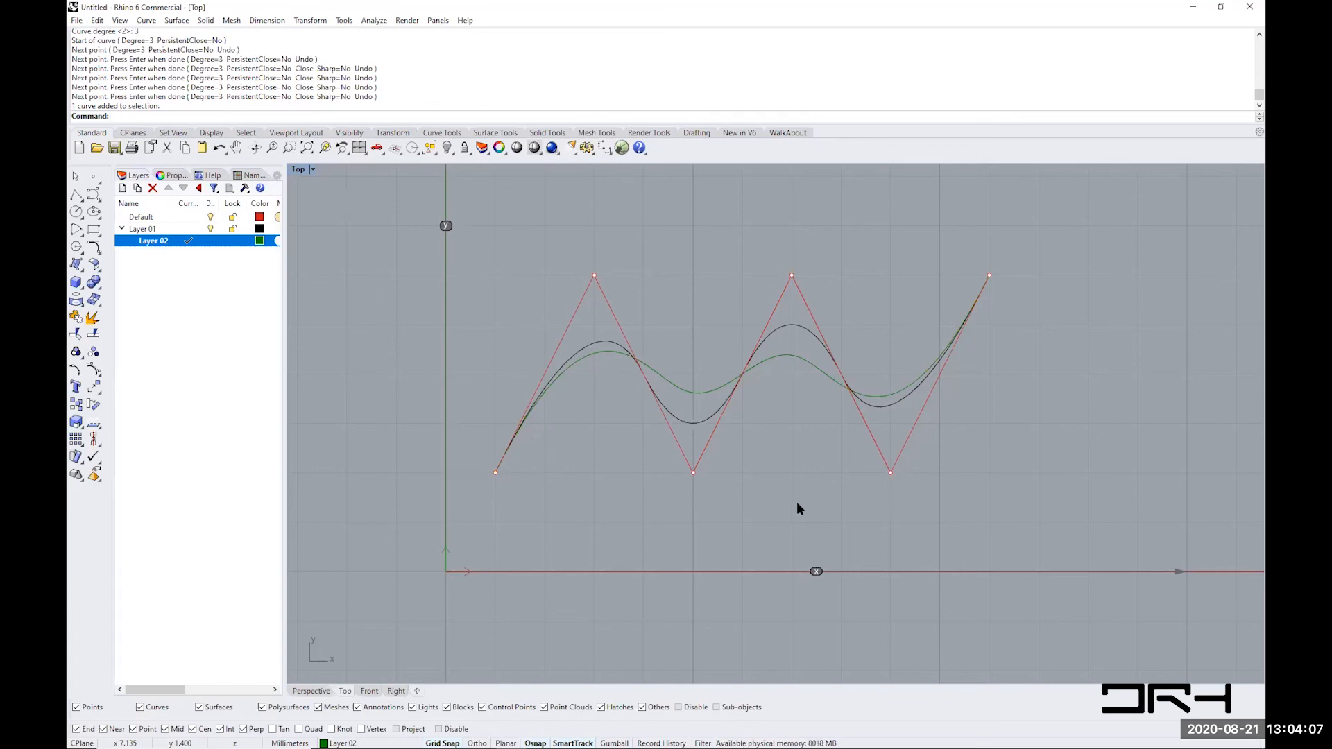
{"action": "scroll", "coordinate": [698, 403], "scroll_direction": "up", "scroll_amount": 6}
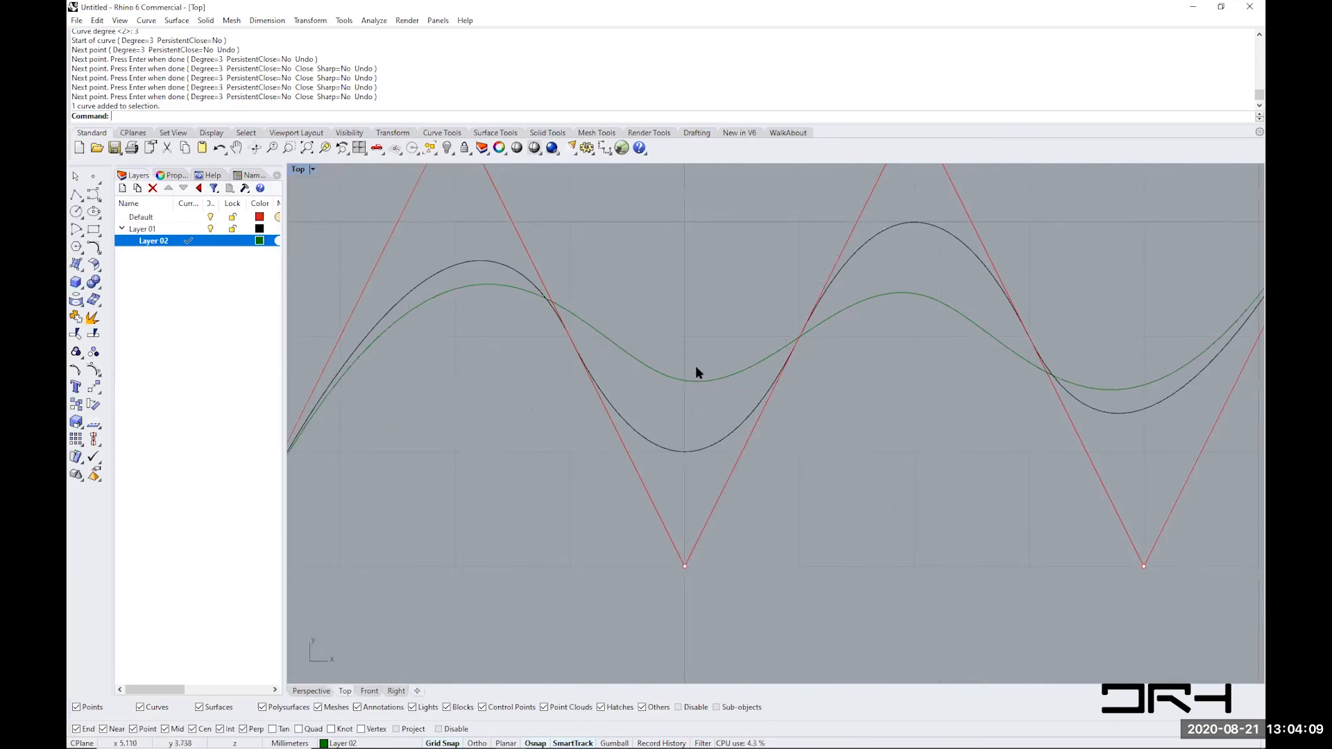
{"action": "scroll", "coordinate": [696, 411], "scroll_direction": "up", "scroll_amount": 4}
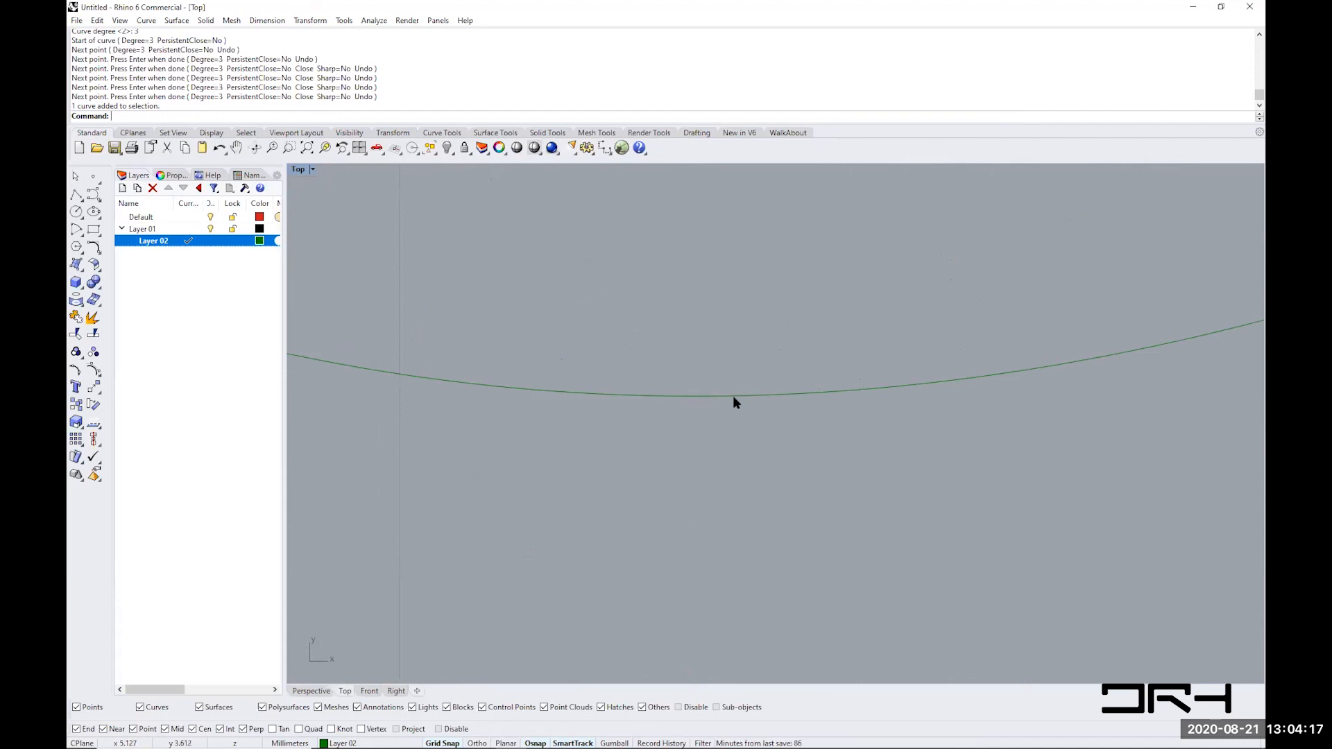
{"action": "scroll", "coordinate": [739, 391], "scroll_direction": "up", "scroll_amount": 3}
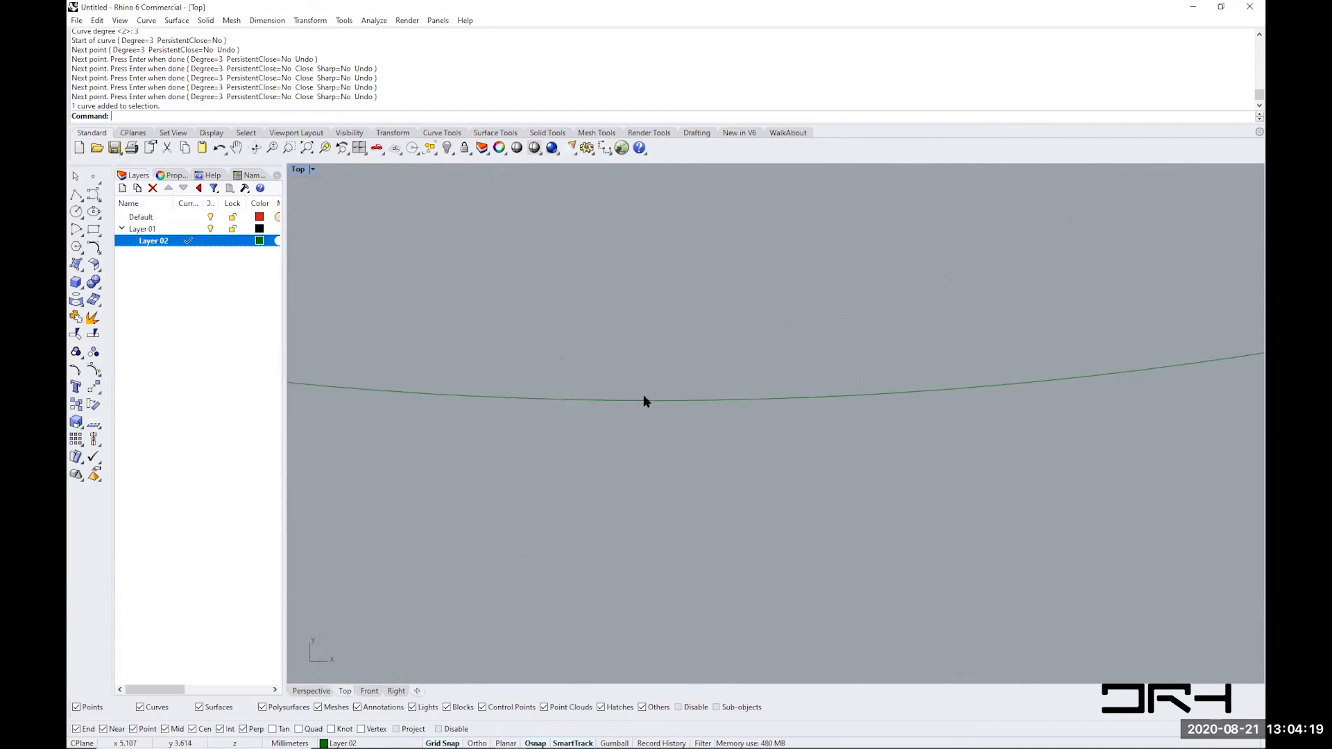
{"action": "scroll", "coordinate": [720, 398], "scroll_direction": "down", "scroll_amount": 2}
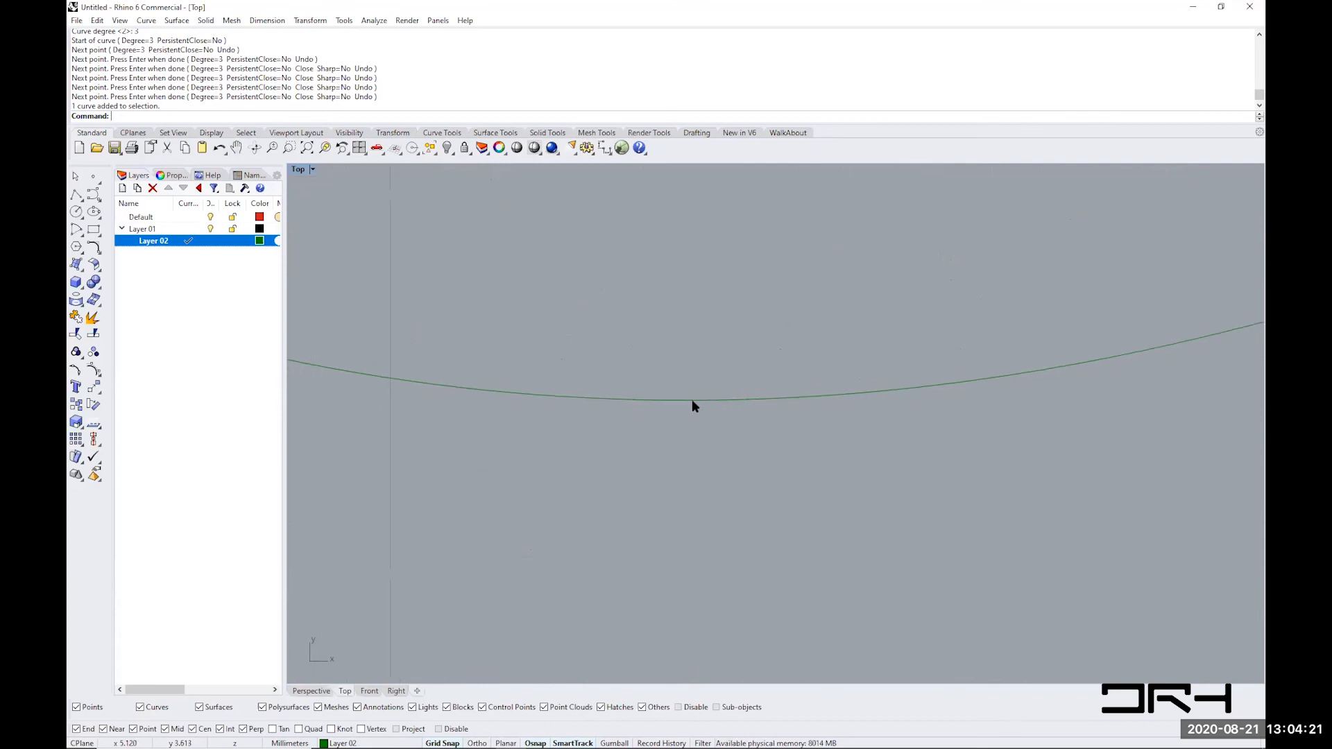
{"action": "scroll", "coordinate": [730, 398], "scroll_direction": "down", "scroll_amount": 4}
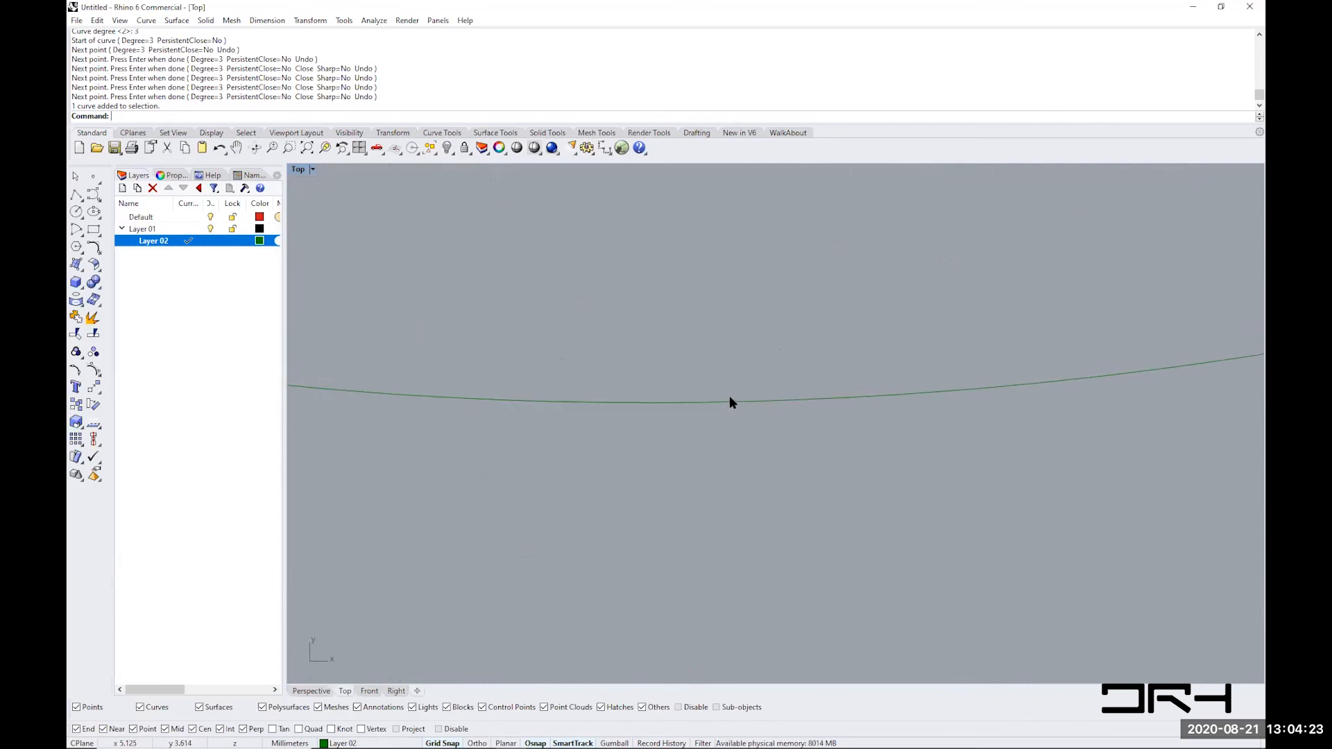
{"action": "scroll", "coordinate": [729, 401], "scroll_direction": "down", "scroll_amount": 1}
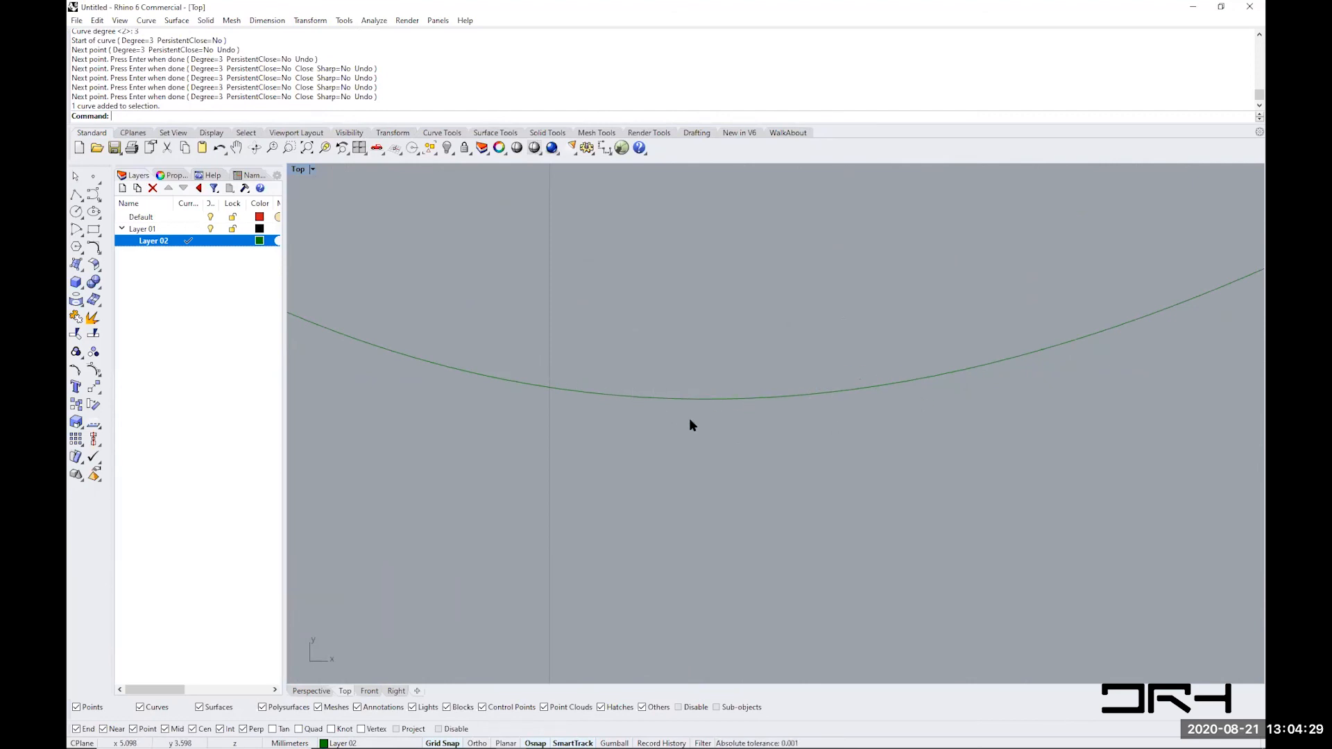
{"action": "scroll", "coordinate": [689, 419], "scroll_direction": "down", "scroll_amount": 8}
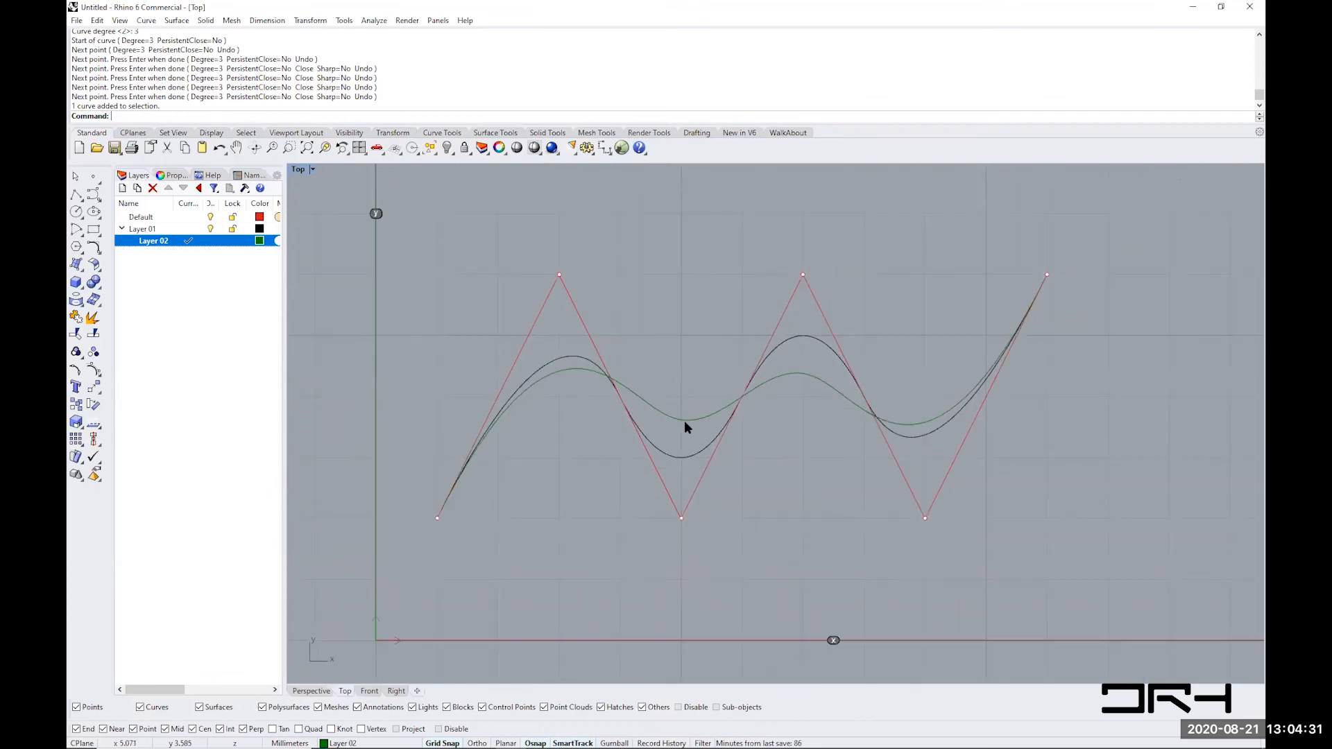
{"action": "scroll", "coordinate": [684, 420], "scroll_direction": "down", "scroll_amount": 1}
{"action": "scroll", "coordinate": [684, 421], "scroll_direction": "up", "scroll_amount": 1}
{"action": "right_click_drag", "start_coordinate": [801, 552], "coordinate": [752, 529]}
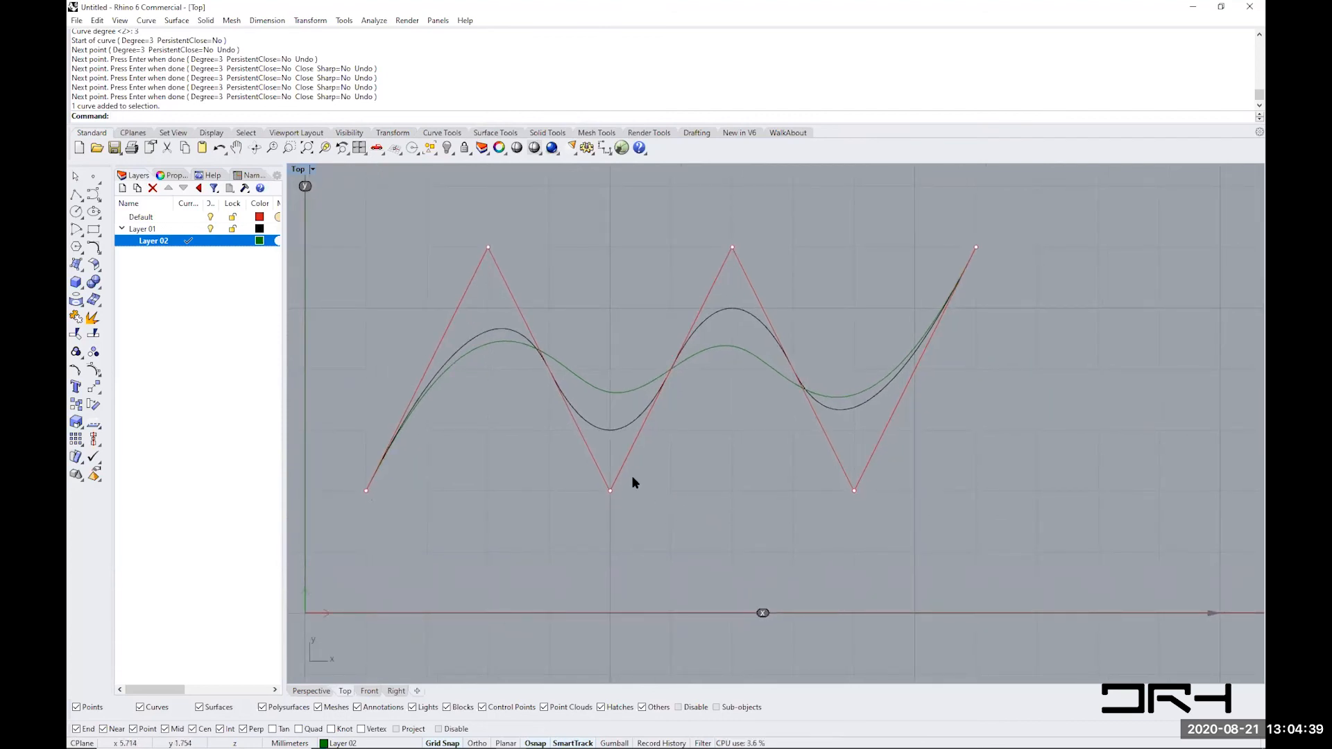
{"action": "scroll", "coordinate": [620, 447], "scroll_direction": "down", "scroll_amount": 2}
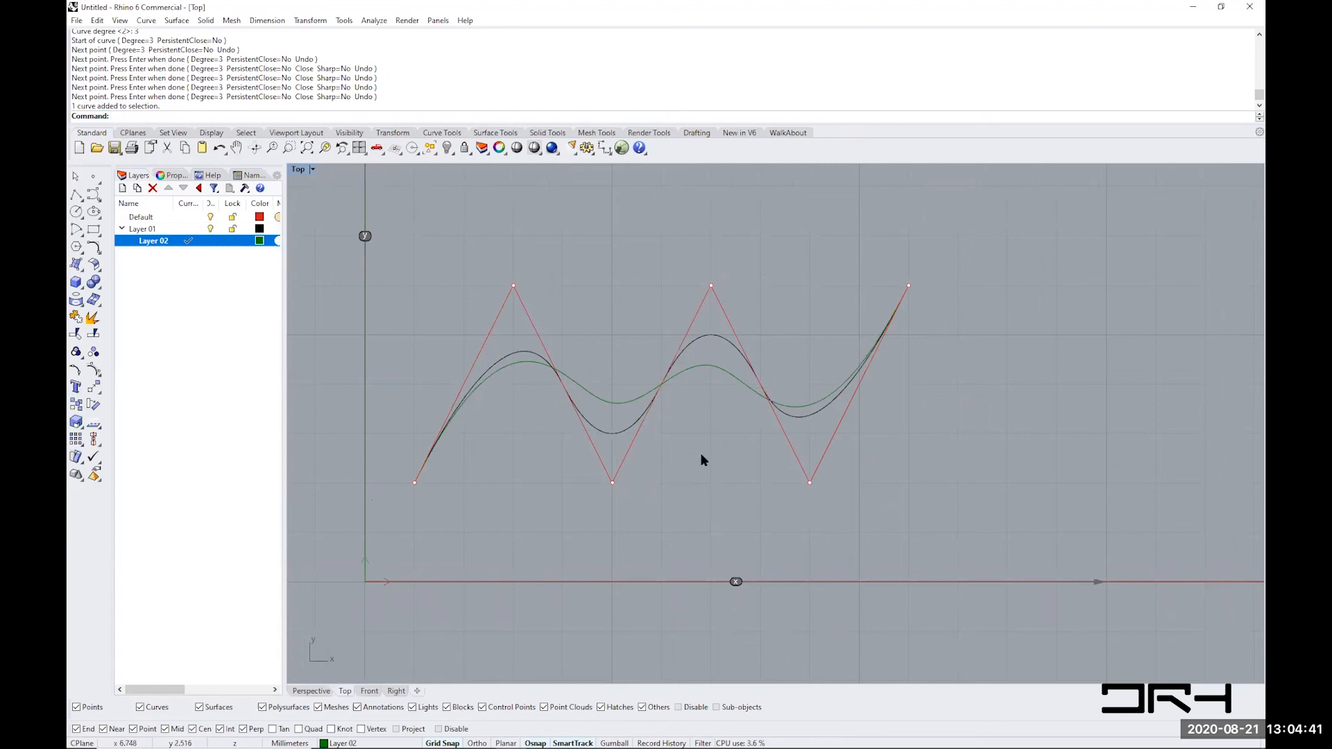
- Duplicate the degree 3 curve 4 mm along positive Y with the gumball, leaving nothing selected
{"action": "left_click", "coordinate": [707, 366]}
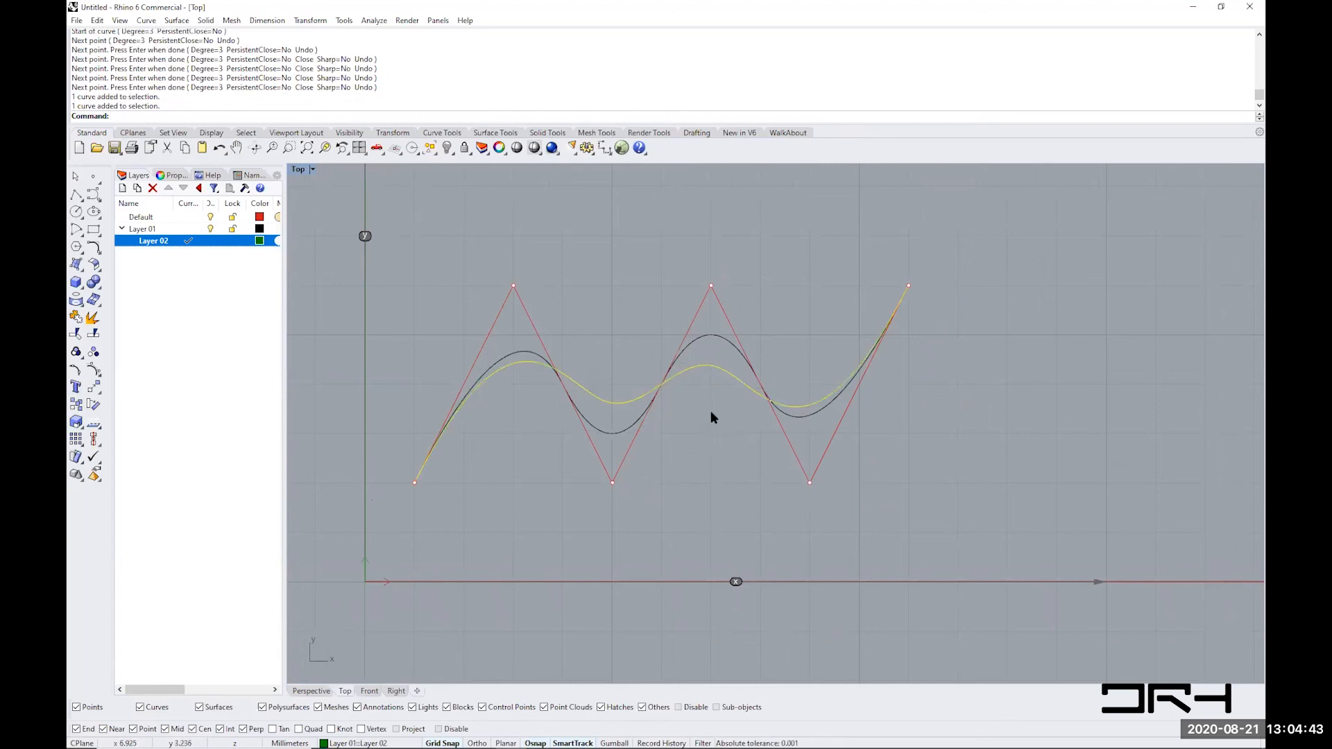
{"action": "right_click_drag", "start_coordinate": [711, 417], "coordinate": [743, 546]}
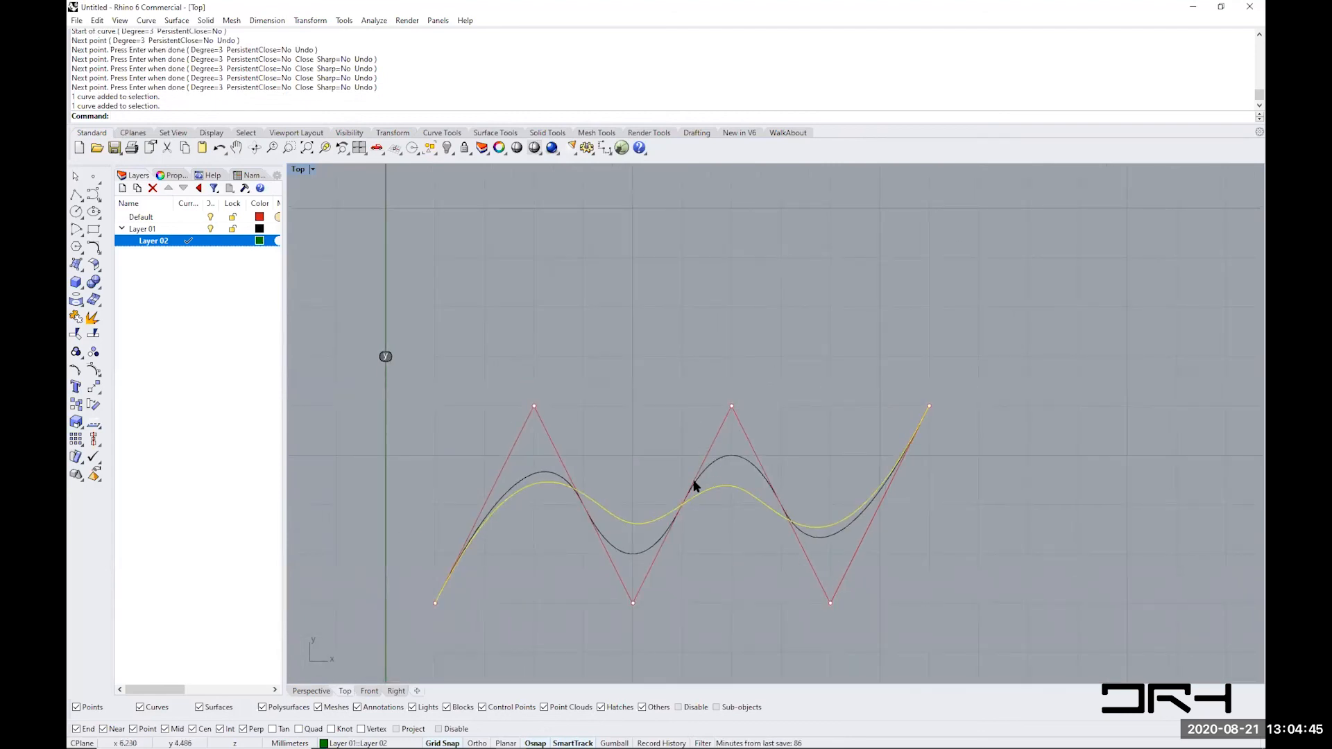
{"action": "left_click", "coordinate": [614, 742]}
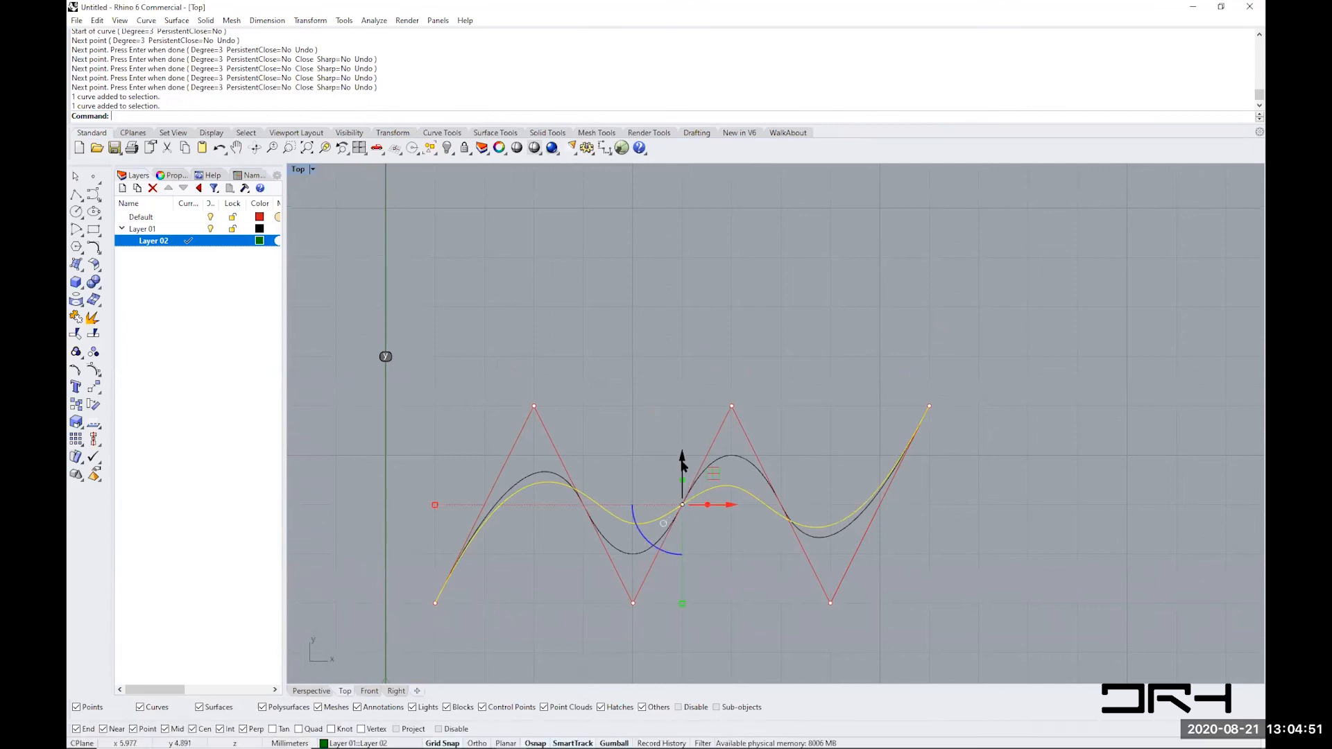
{"action": "left_click_drag", "start_coordinate": [683, 457], "coordinate": [679, 305]}
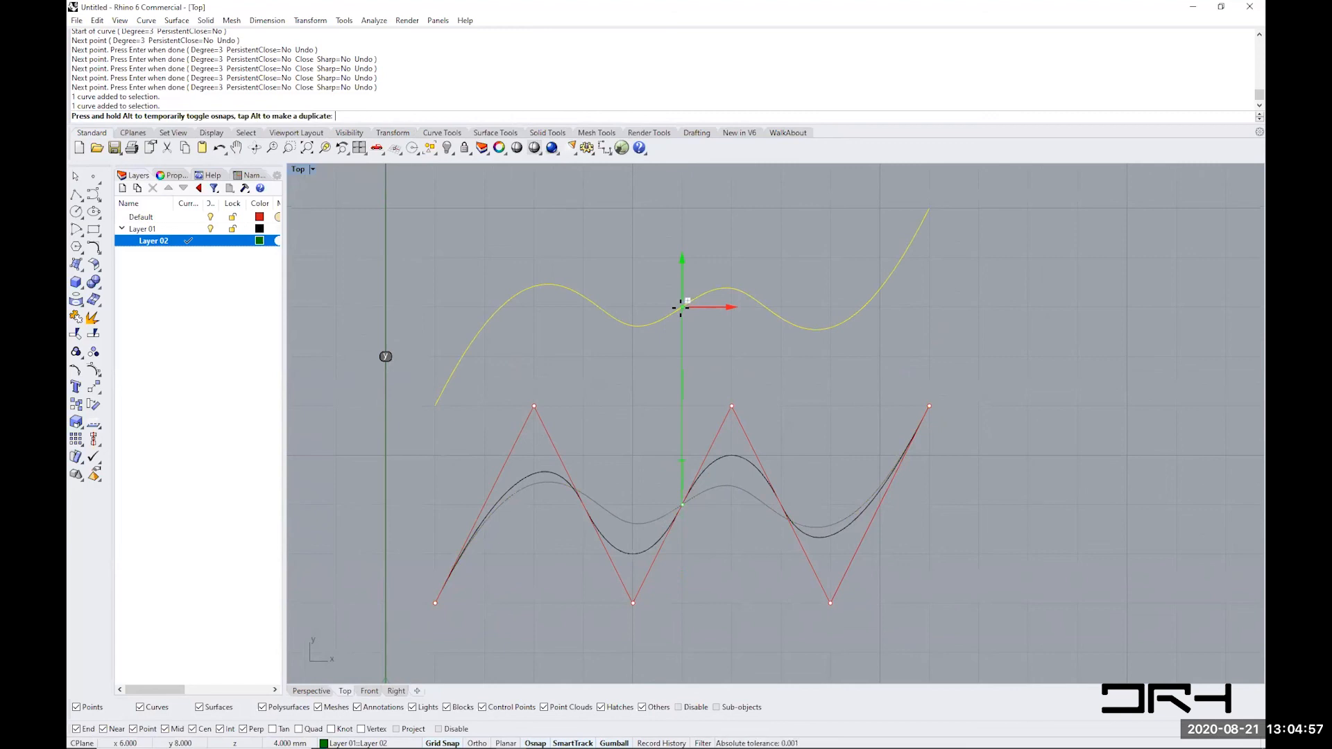
{"action": "left_click_drag", "start_coordinate": [679, 285], "coordinate": [681, 307]}
{"action": "left_click", "coordinate": [781, 342]}
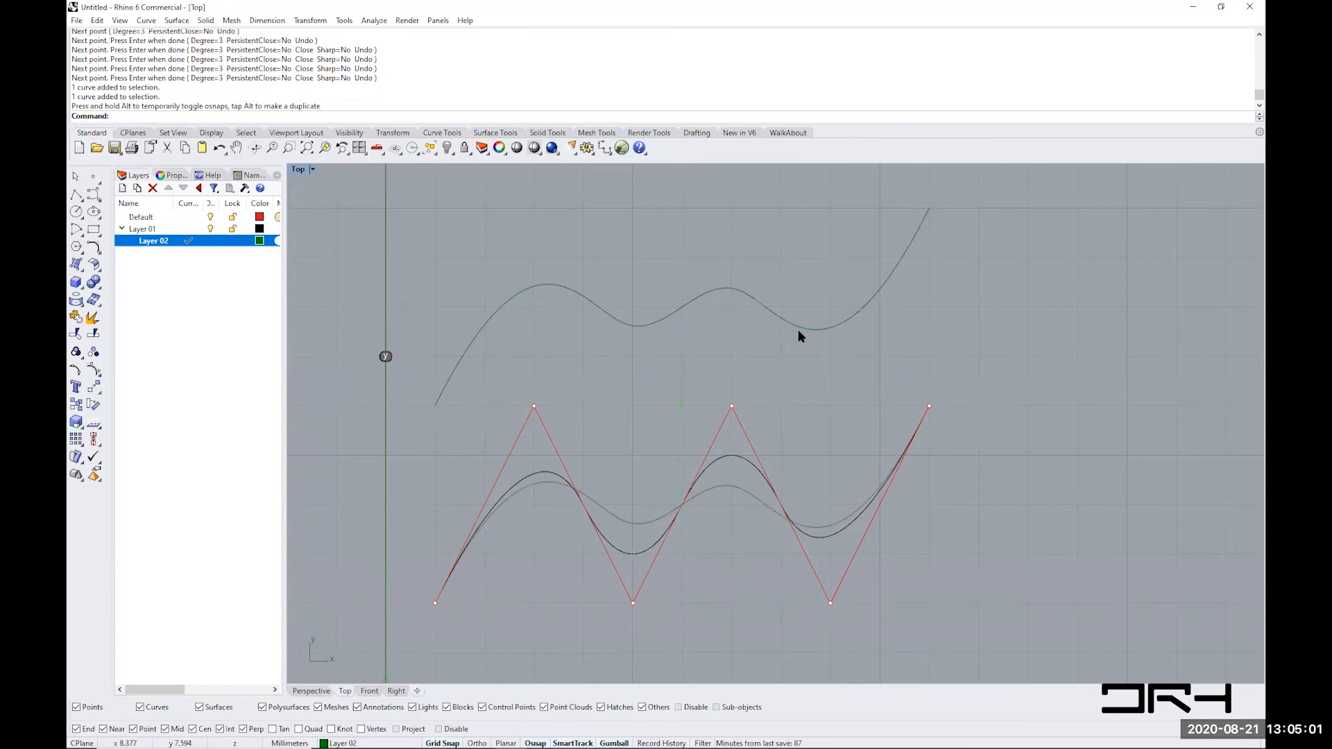
- Turn on the control points of the duplicated curve and move its third point up in Y, above the second and fourth
{"action": "left_click", "coordinate": [799, 325]}
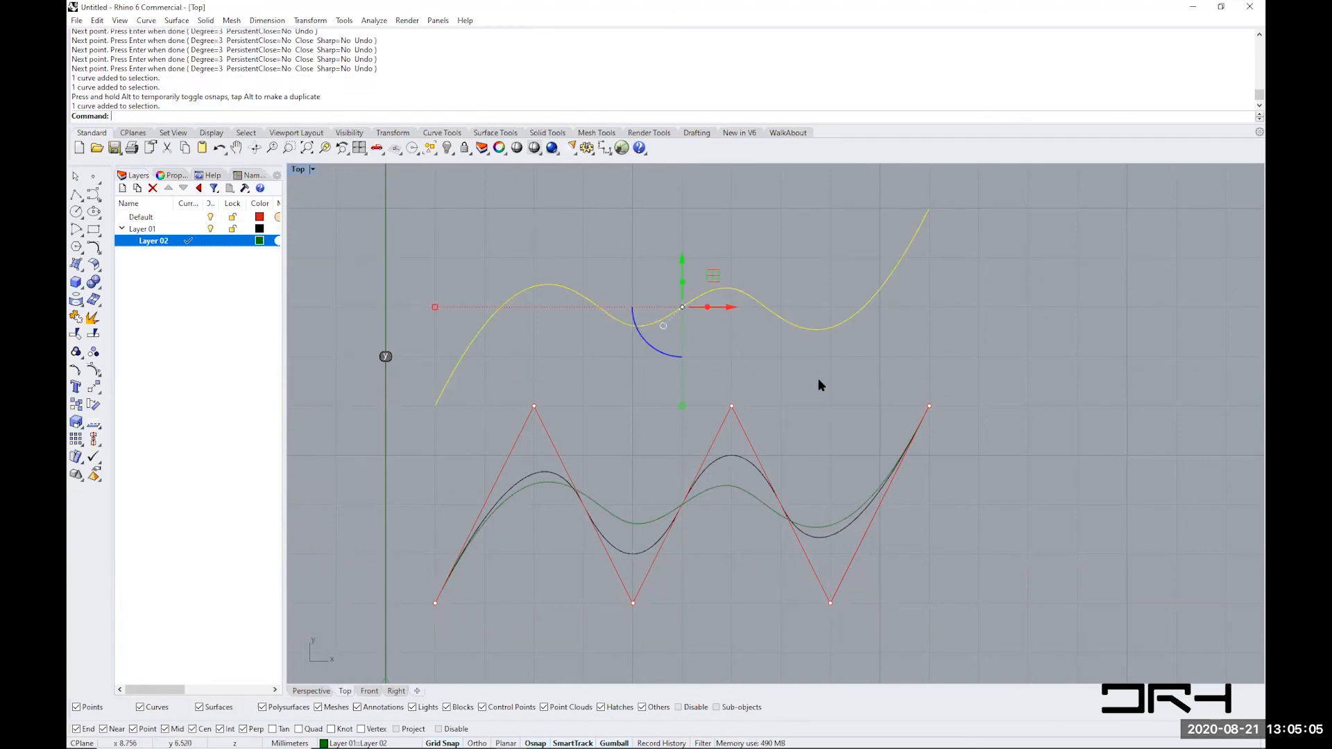
{"action": "type", "text": "PointsOn"}
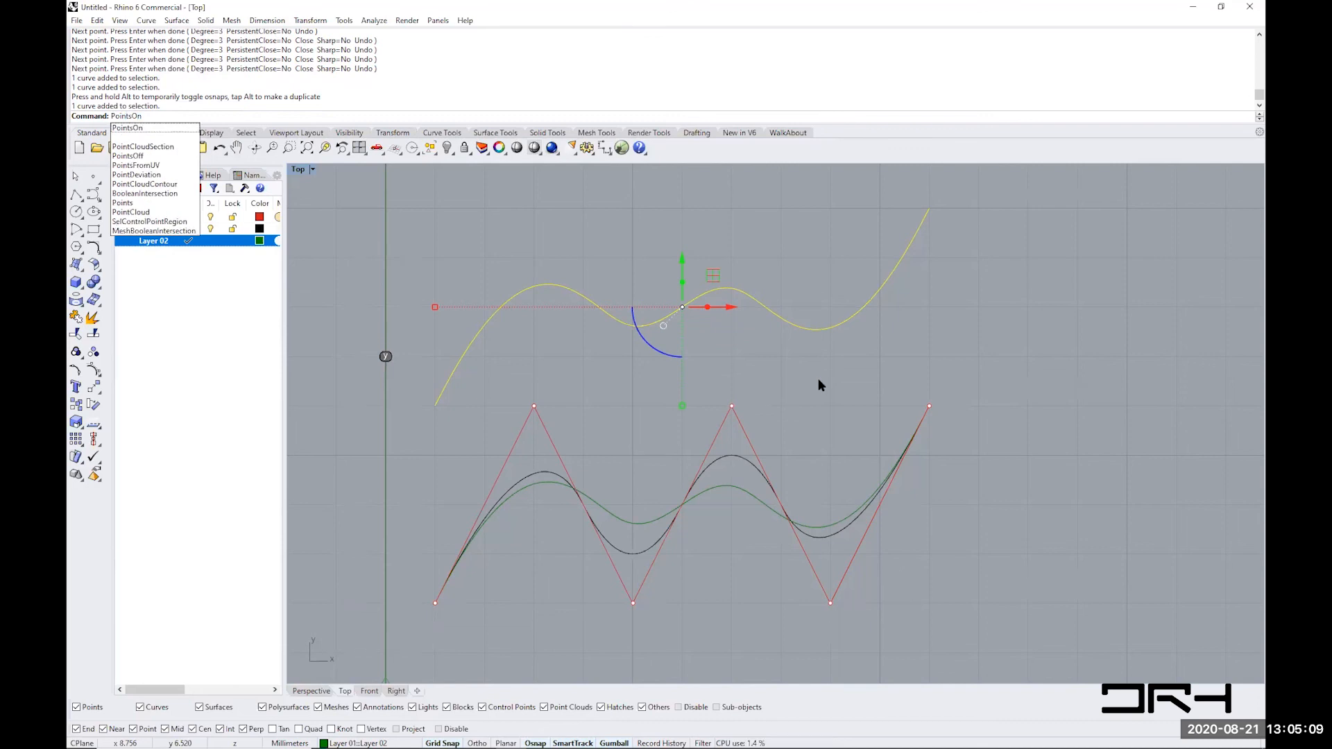
{"action": "key", "text": "Return"}
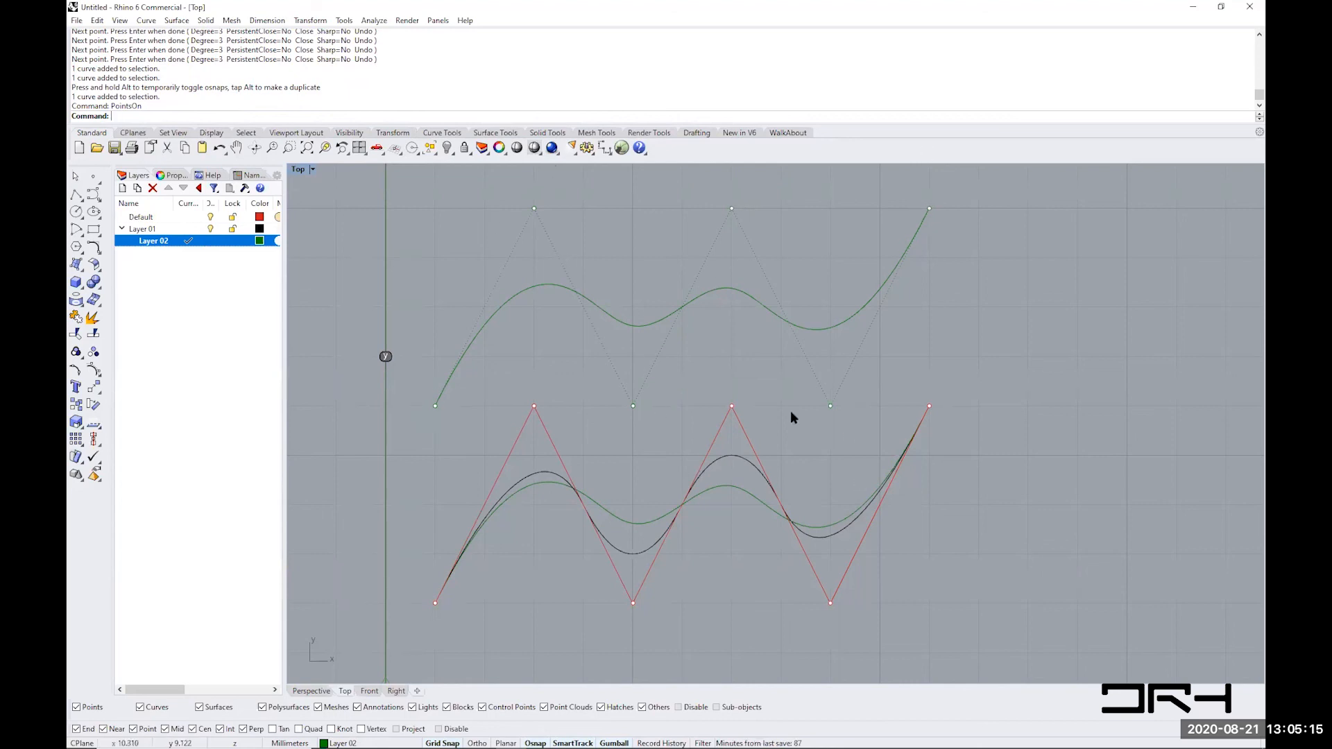
{"action": "left_click", "coordinate": [632, 406]}
{"action": "left_click_drag", "start_coordinate": [633, 406], "coordinate": [638, 178]}
{"action": "right_click_drag", "start_coordinate": [648, 317], "coordinate": [651, 358]}
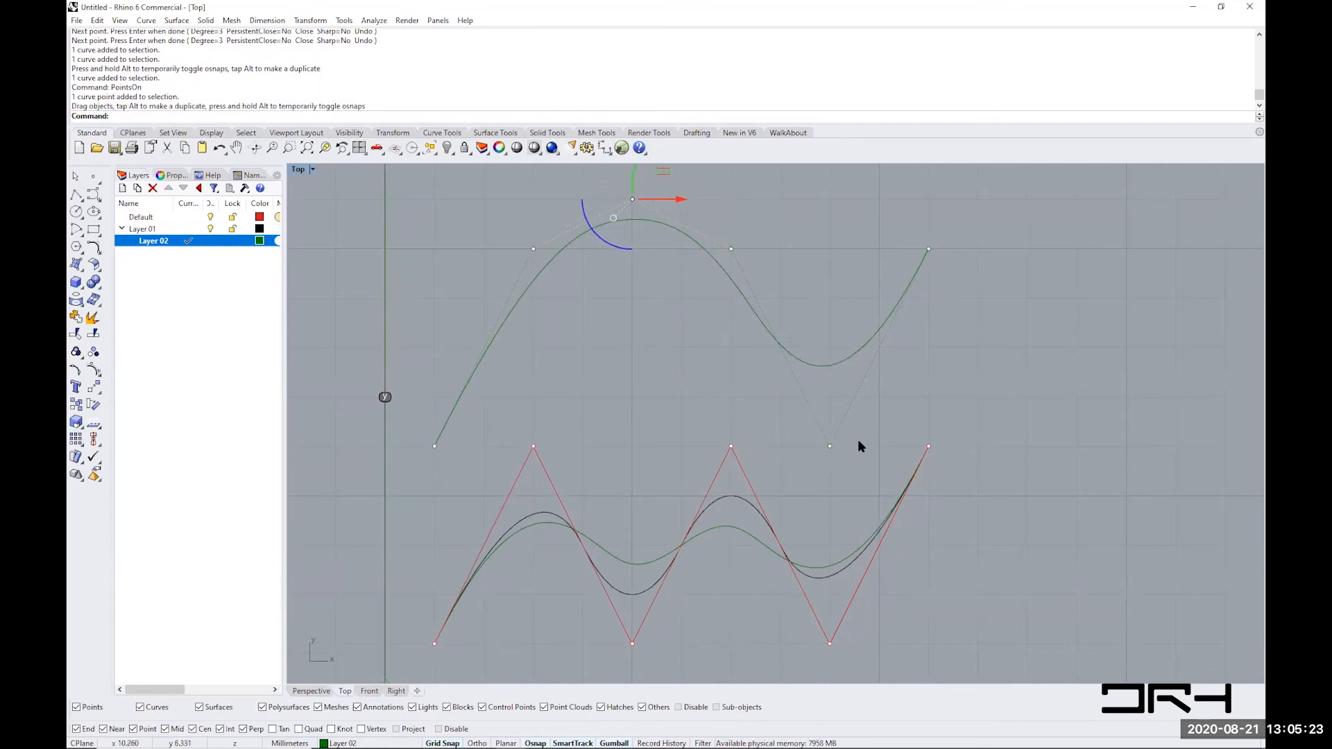
- Reshape the duplicate by raising its fifth control point, pulling the fourth down towards the start and placing the second directly above the start point
{"action": "left_click_drag", "start_coordinate": [829, 446], "coordinate": [830, 396]}
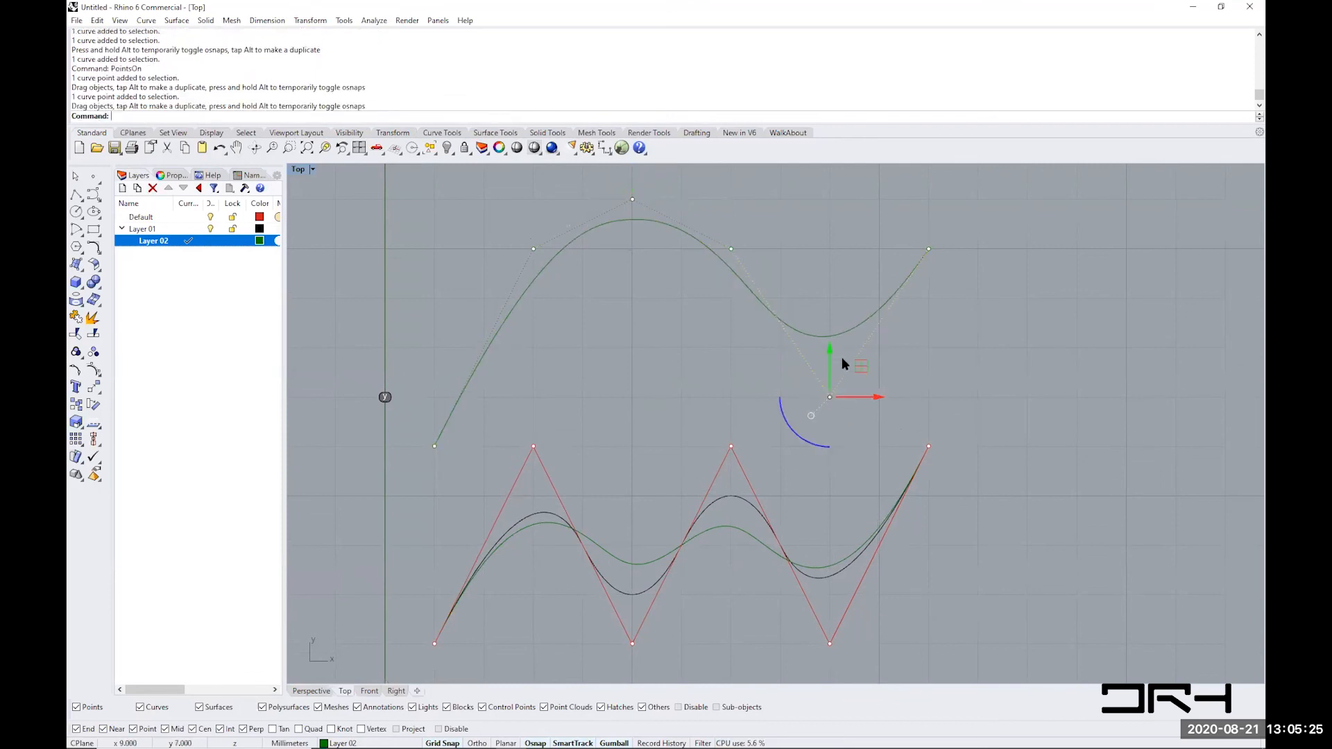
{"action": "left_click_drag", "start_coordinate": [728, 248], "coordinate": [596, 360]}
{"action": "left_click", "coordinate": [531, 247]}
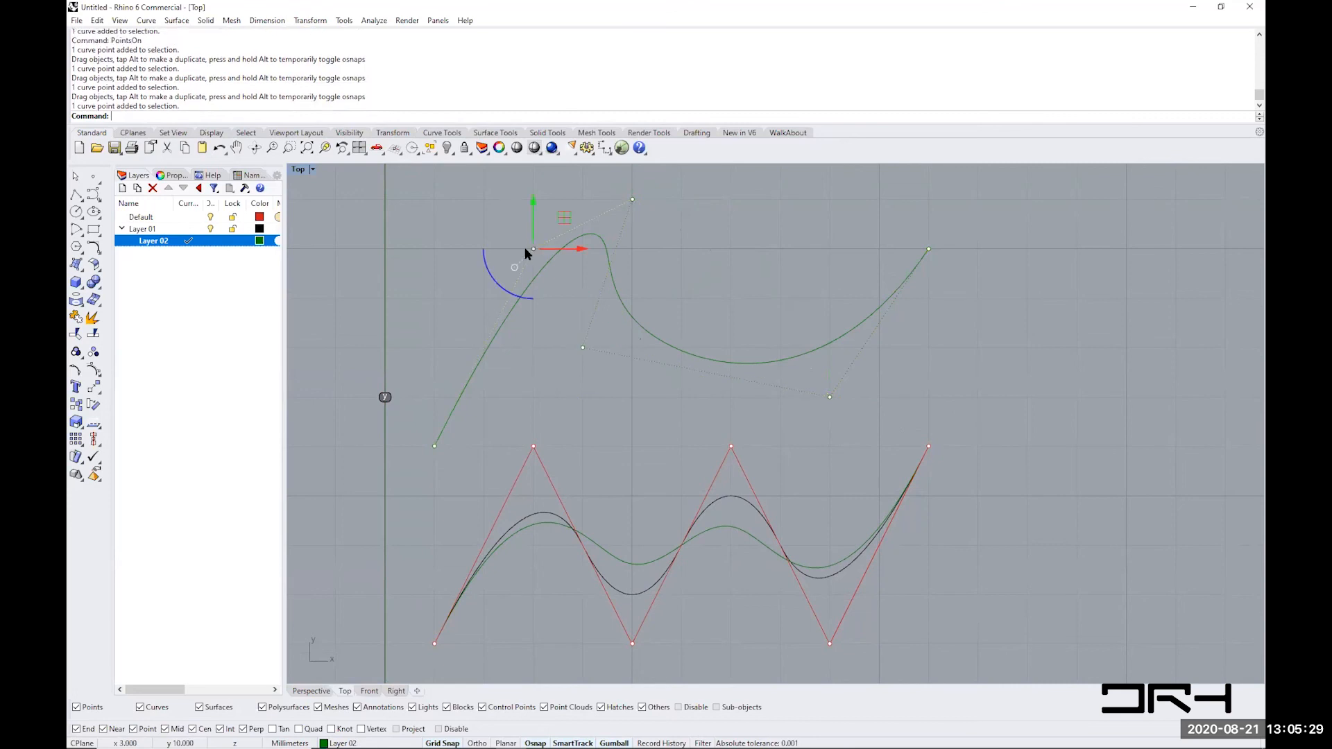
{"action": "left_click_drag", "start_coordinate": [532, 247], "coordinate": [434, 248]}
{"action": "left_click", "coordinate": [637, 416]}
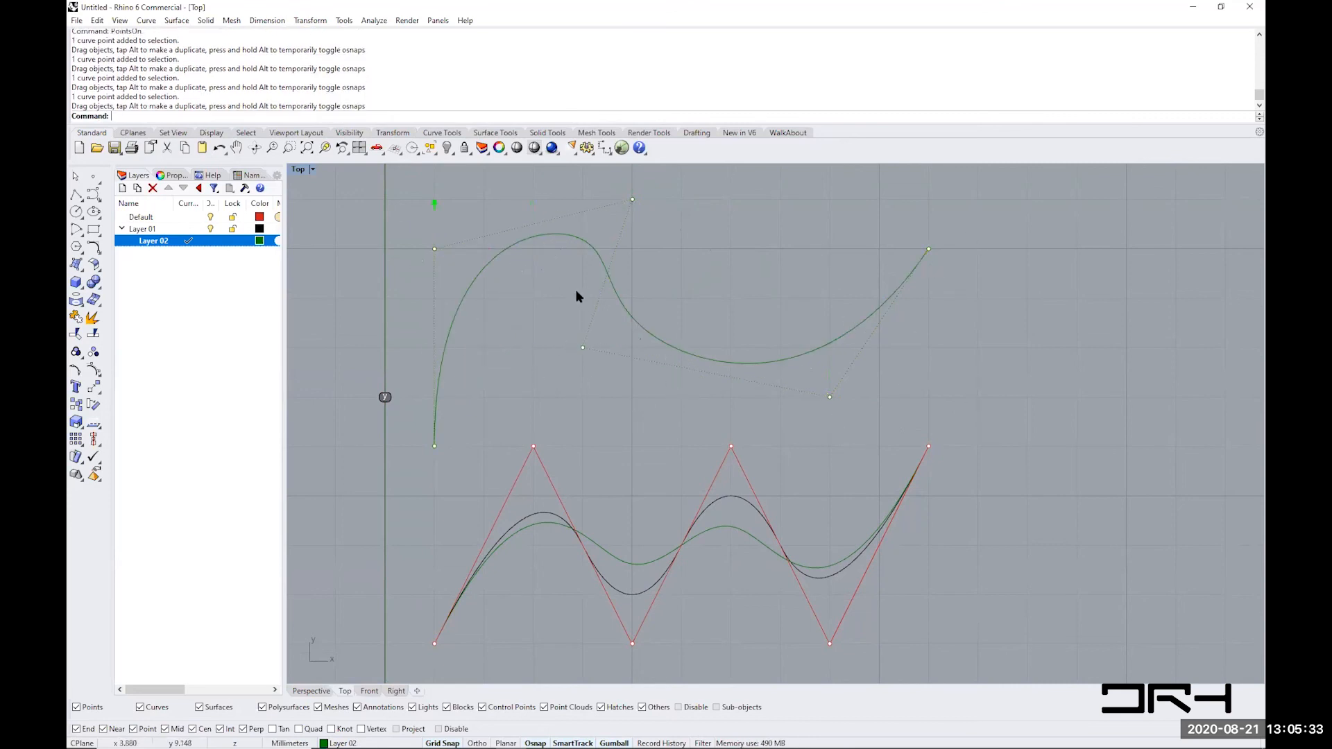
- Move the fourth and fifth control points together along positive X until the fifth lies directly below the curve's end point
{"action": "left_click_drag", "start_coordinate": [608, 373], "coordinate": [610, 377]}
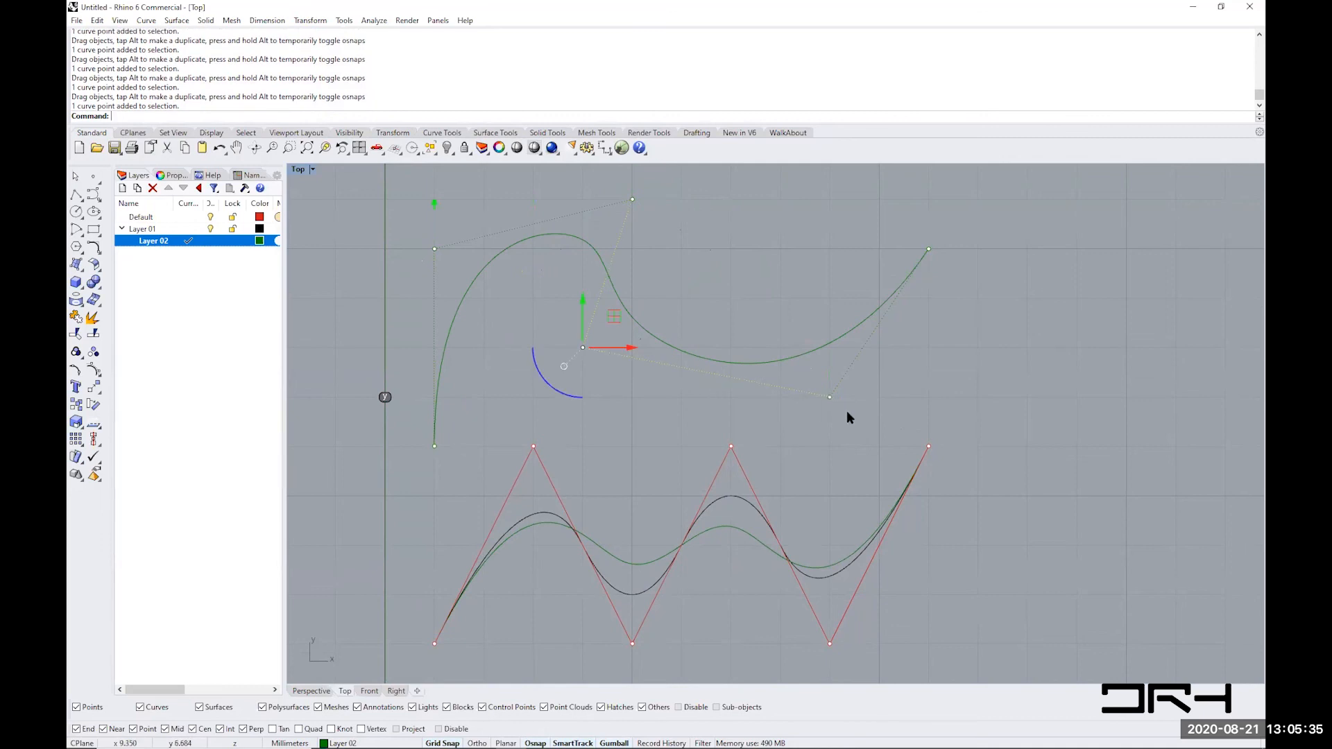
{"action": "left_click_drag", "start_coordinate": [845, 410], "coordinate": [822, 398], "text": "shift"}
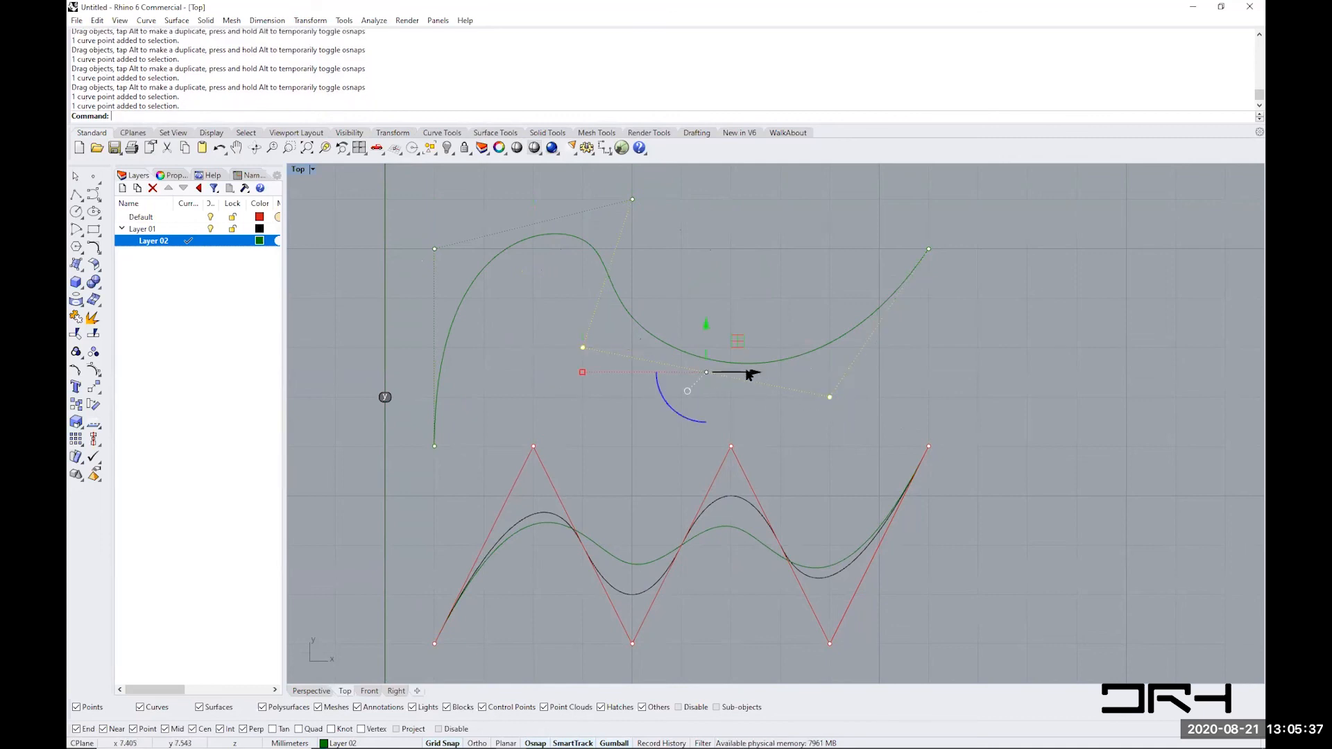
{"action": "left_click_drag", "start_coordinate": [749, 373], "coordinate": [848, 373]}
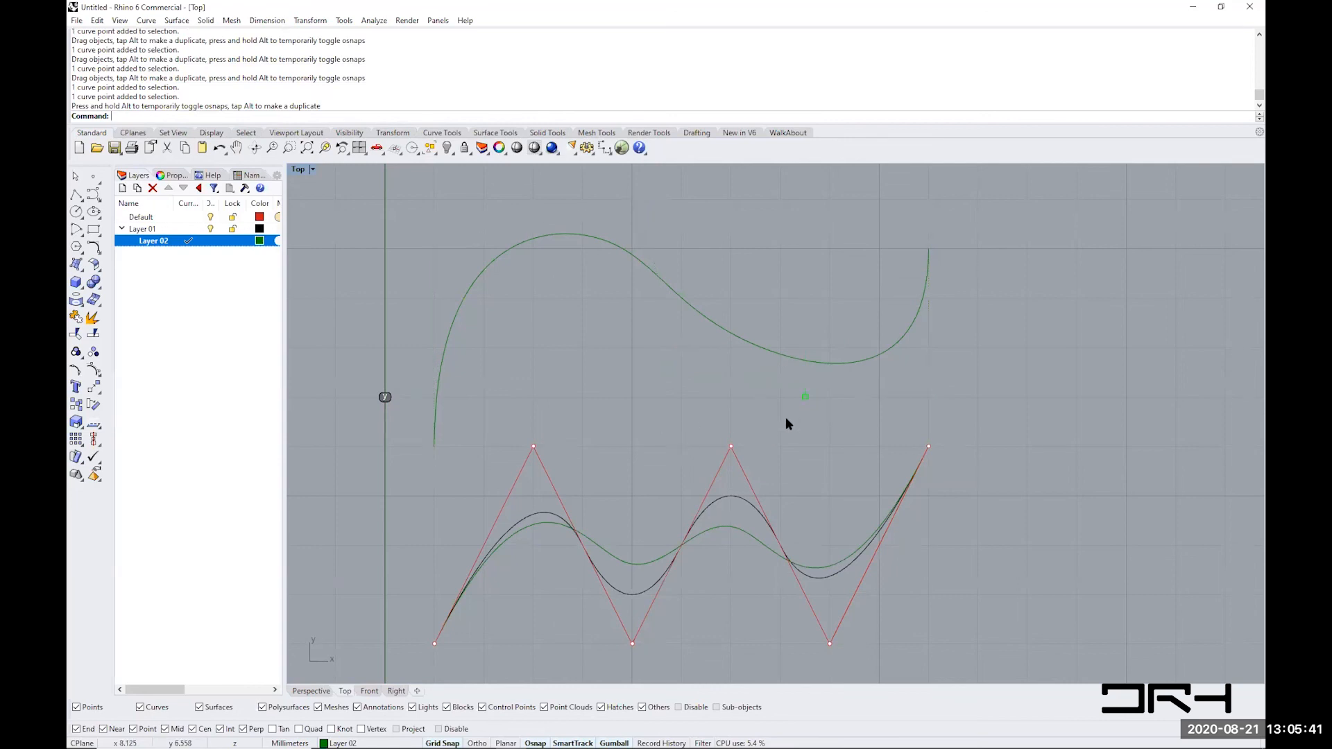
- Maximize the Perspective view and duplicate the reshaped curve upward along Z with the gumball
{"action": "left_click", "coordinate": [784, 353]}
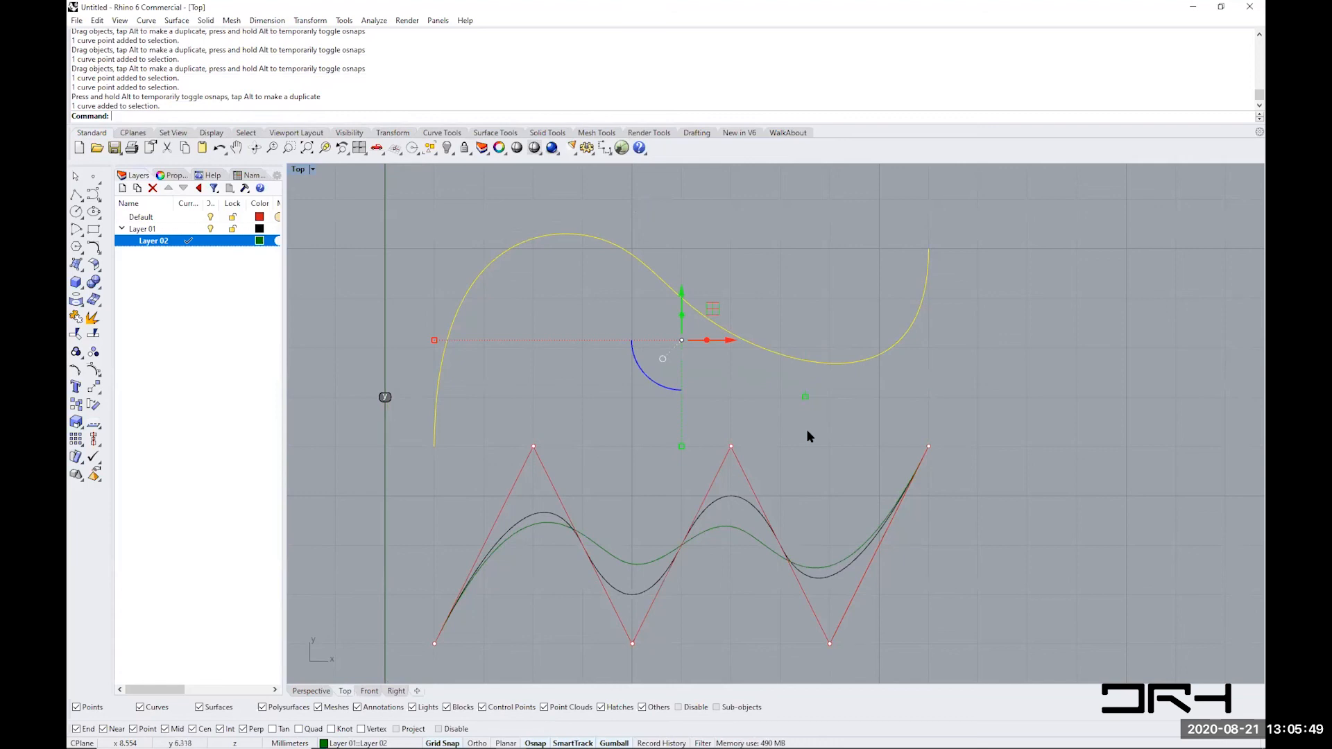
{"action": "double_click", "coordinate": [299, 171]}
{"action": "double_click", "coordinate": [298, 171]}
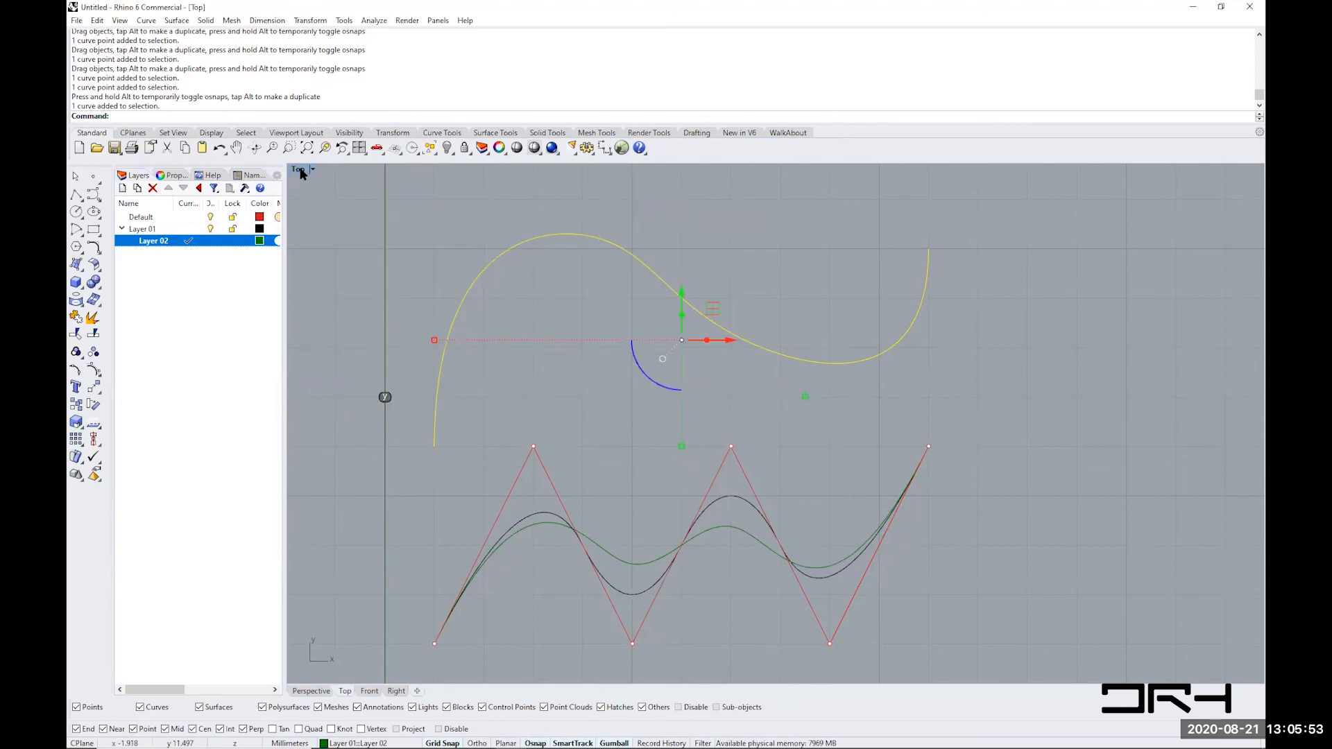
{"action": "double_click", "coordinate": [300, 174]}
{"action": "left_click", "coordinate": [808, 168]}
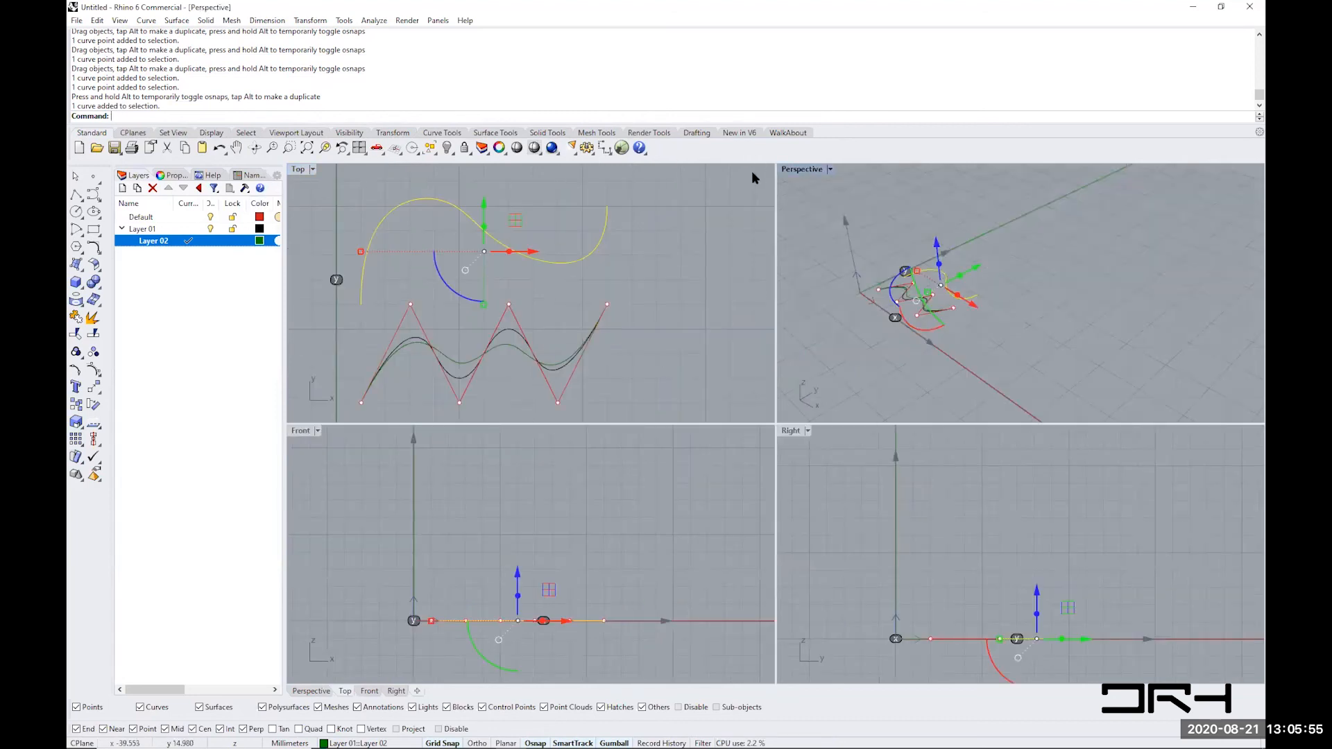
{"action": "double_click", "coordinate": [805, 169]}
{"action": "scroll", "coordinate": [581, 364], "scroll_direction": "up", "scroll_amount": 4}
{"action": "scroll", "coordinate": [612, 353], "scroll_direction": "up", "scroll_amount": 2}
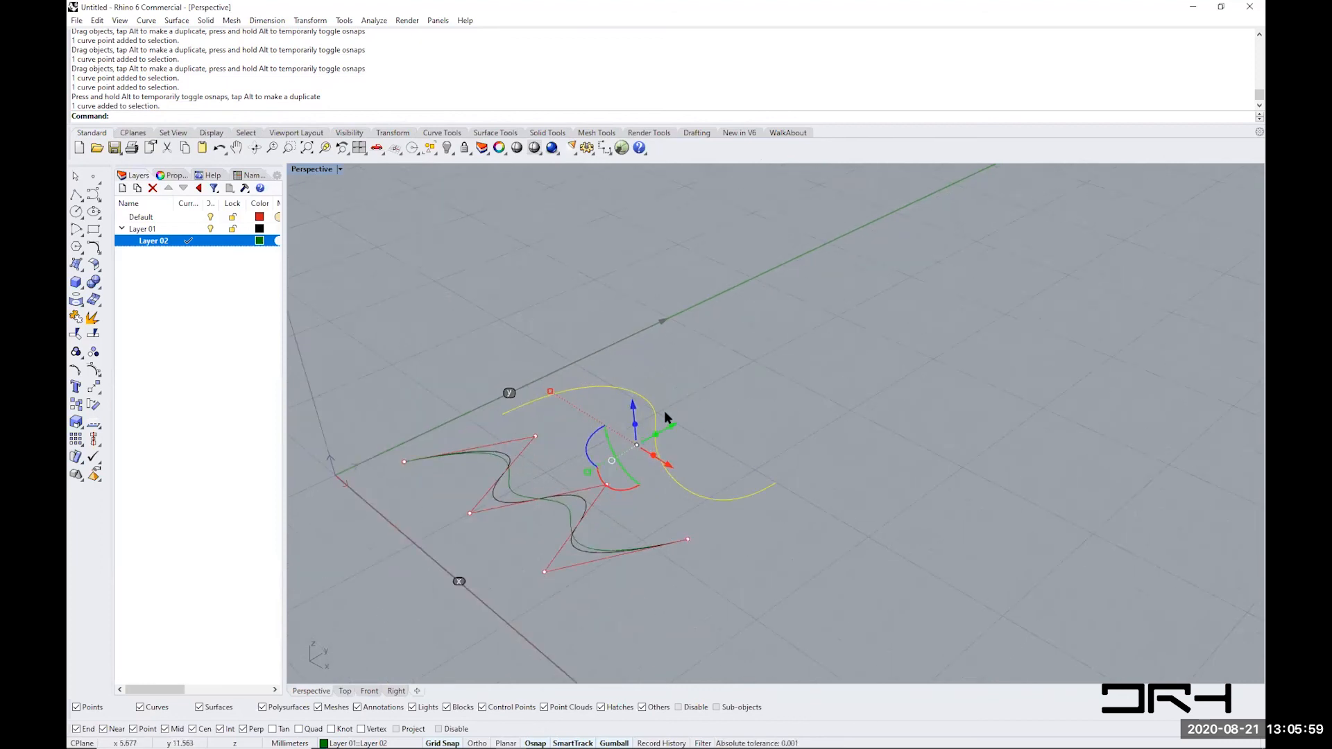
{"action": "left_click_drag", "start_coordinate": [632, 412], "coordinate": [623, 320]}
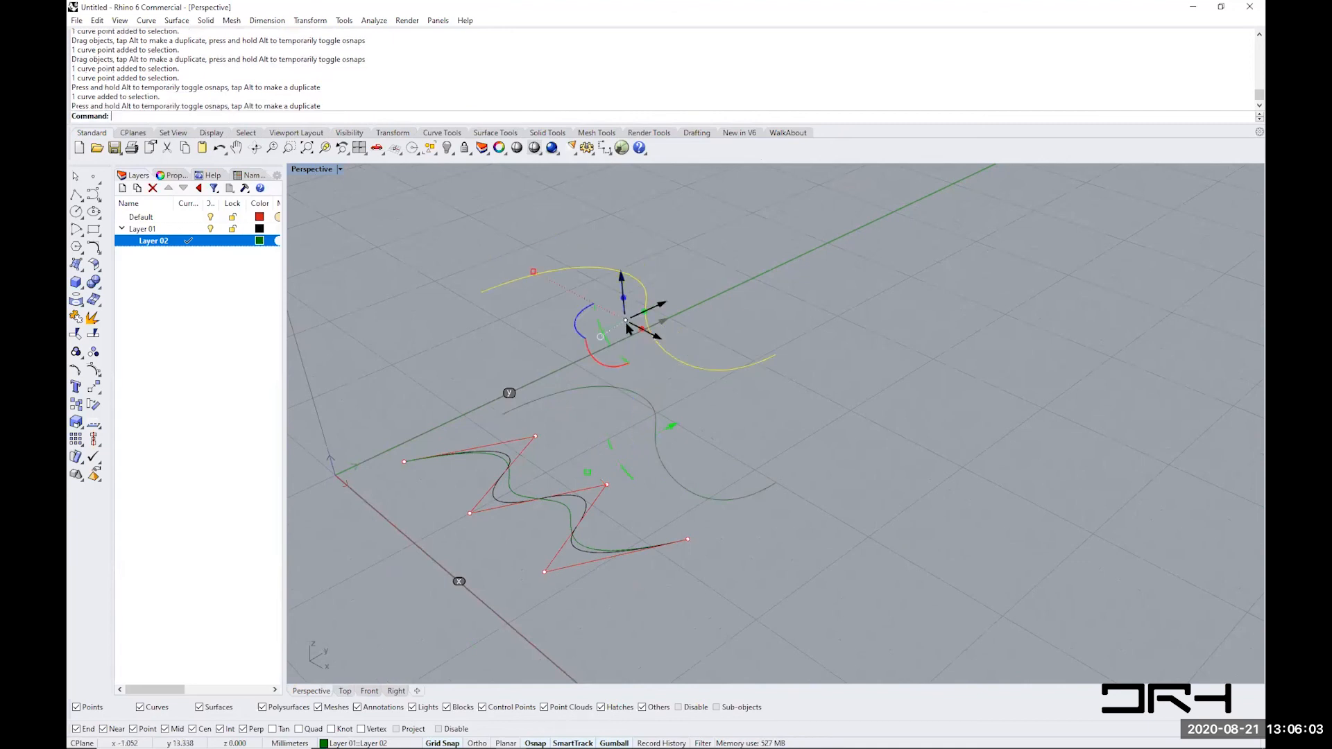
{"action": "right_click", "coordinate": [682, 120]}
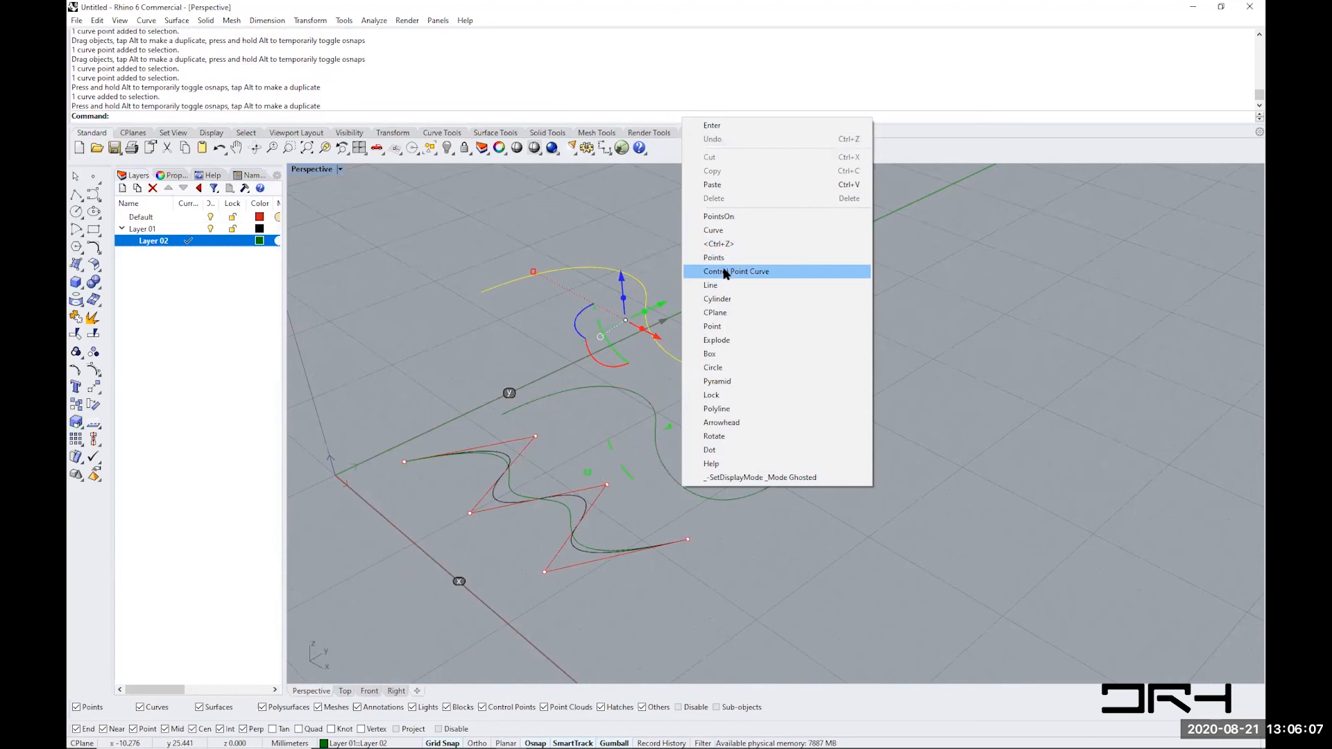
{"action": "left_click", "coordinate": [725, 271]}
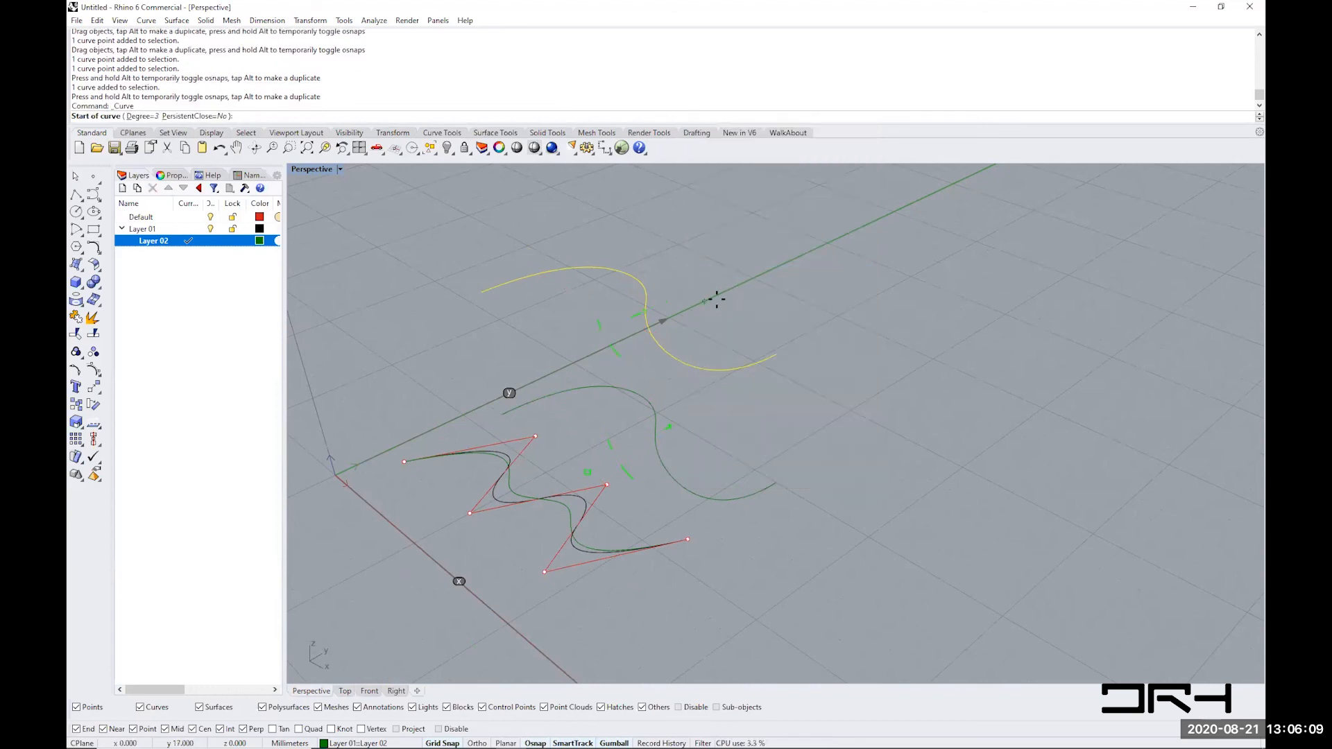
{"action": "key", "text": "Escape"}
- Turn on the raised curve's control points and shift its two middle points to opposite sides to give it a wavier shape
{"action": "left_click", "coordinate": [709, 369]}
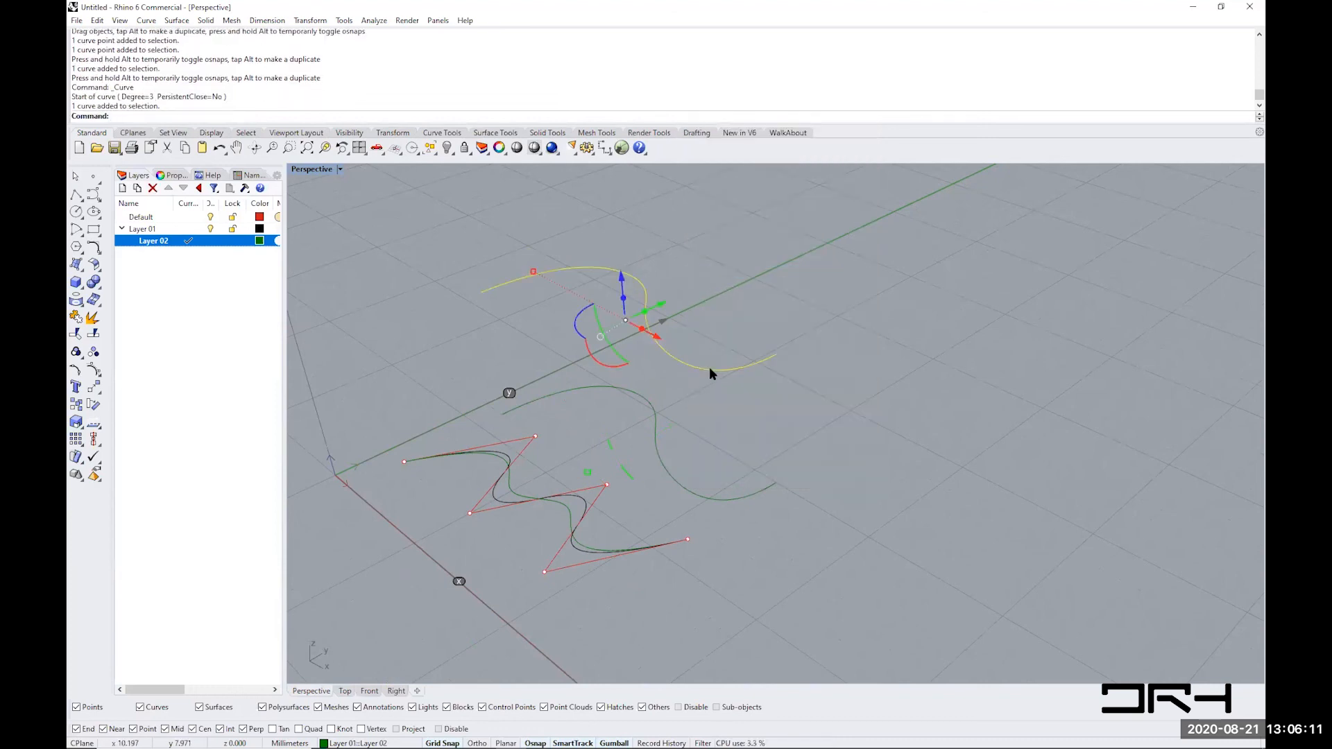
{"action": "type", "text": "PointsOn"}
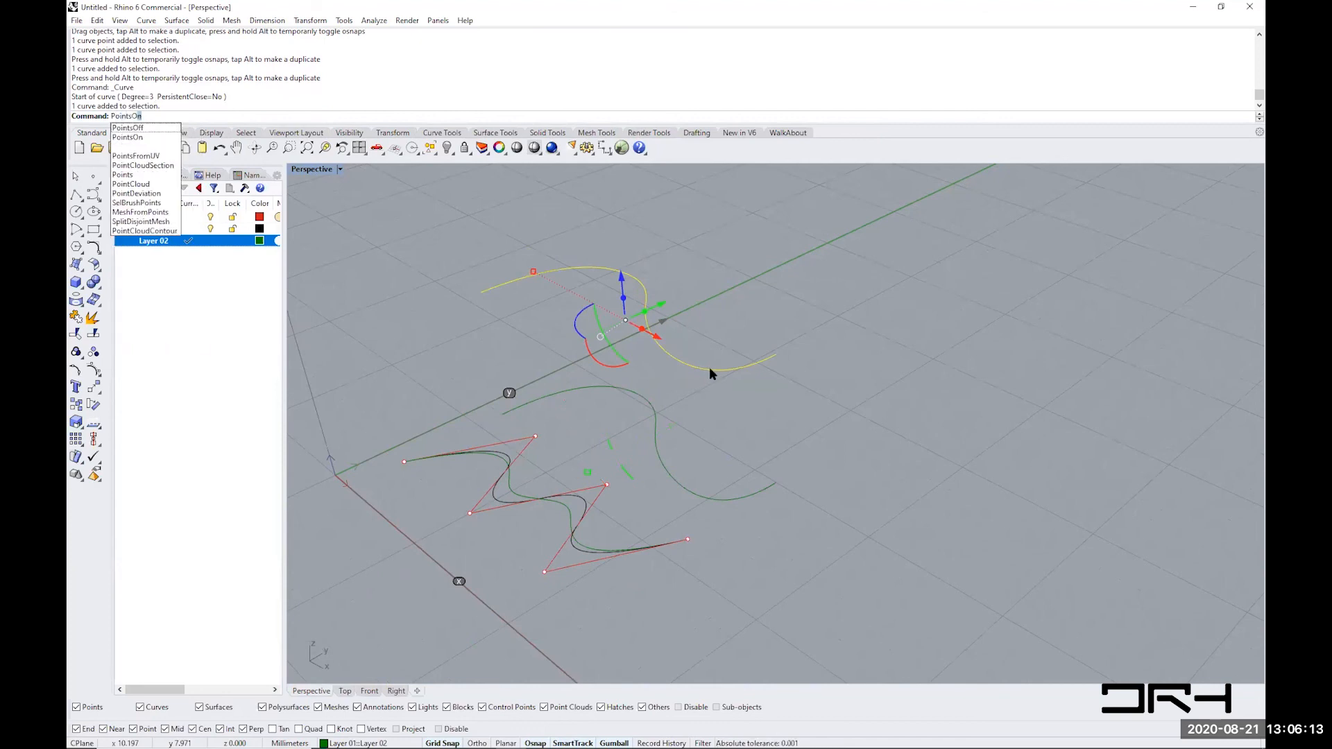
{"action": "key", "text": "Return"}
{"action": "left_click_drag", "start_coordinate": [619, 322], "coordinate": [733, 311]}
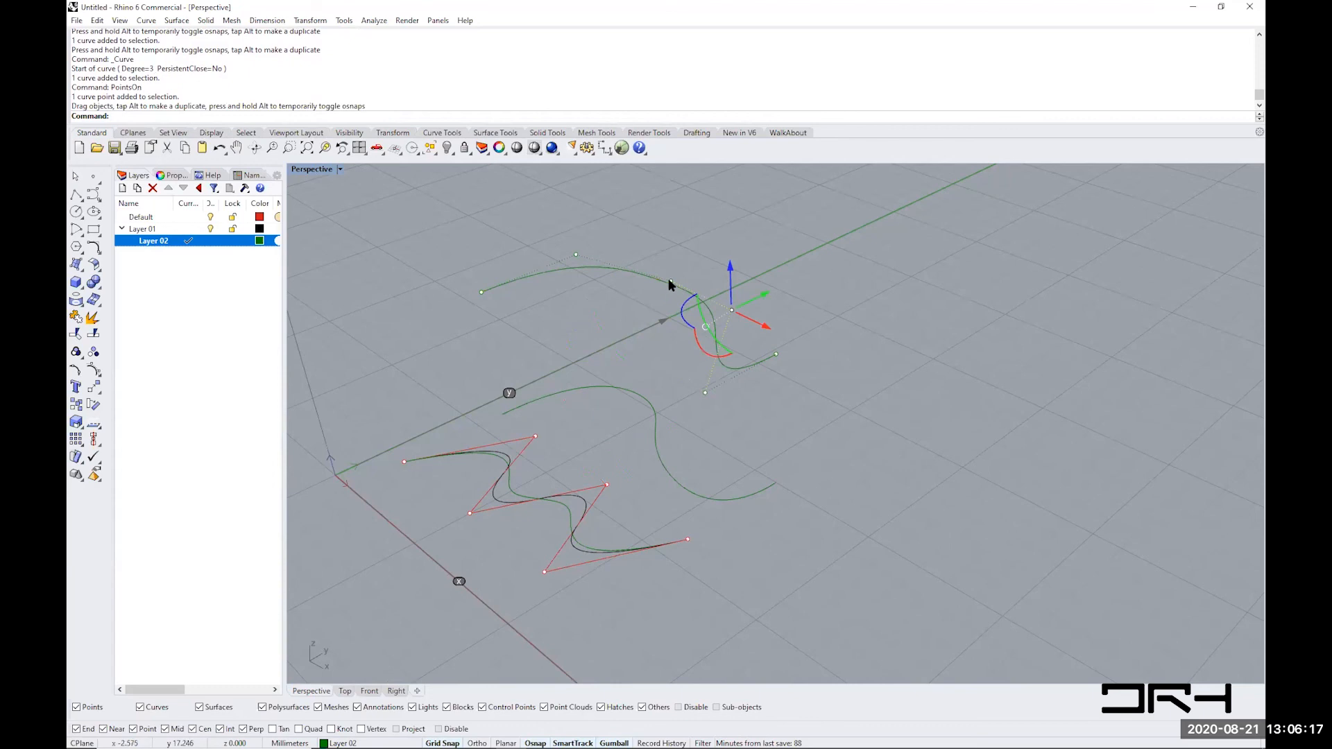
{"action": "left_click_drag", "start_coordinate": [670, 283], "coordinate": [578, 323]}
{"action": "left_click", "coordinate": [784, 440]}
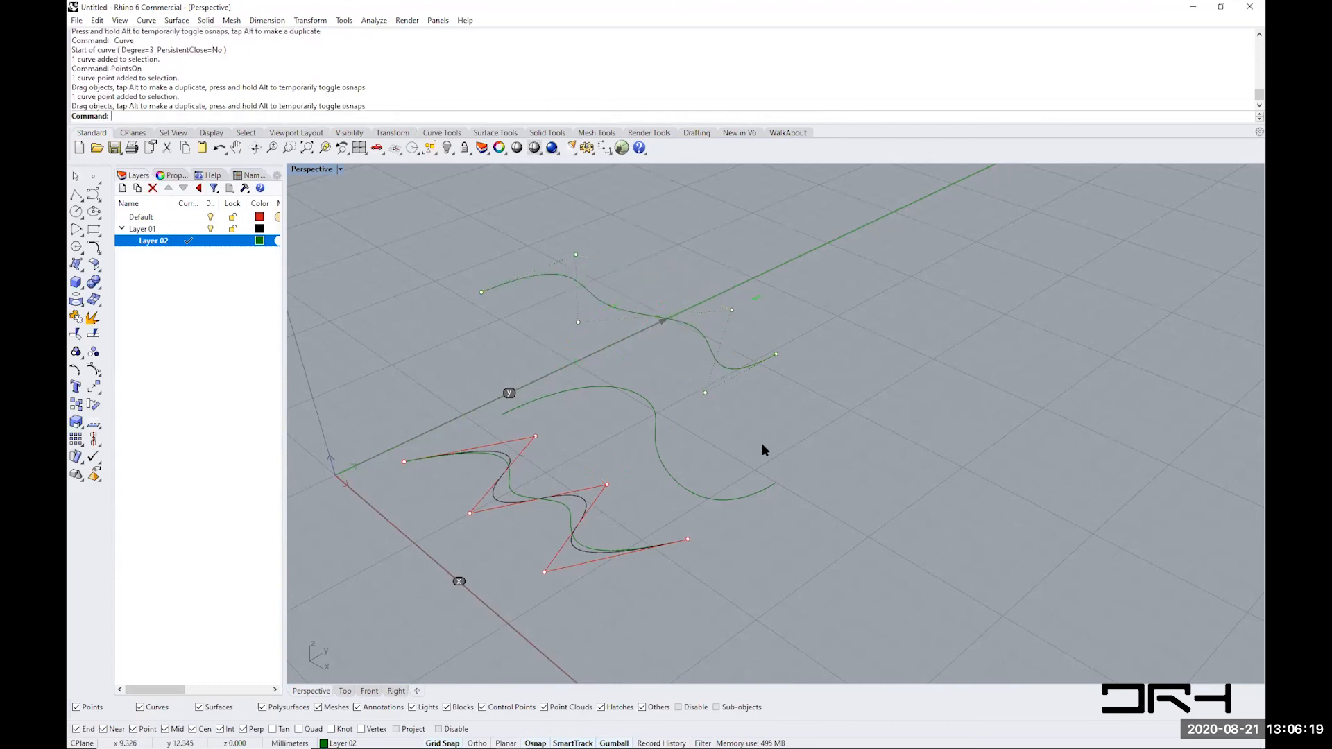
- Loft a surface between the lower reshaped curve and the raised curve with Normal style and no simplification
{"action": "right_click_drag", "start_coordinate": [696, 435], "coordinate": [716, 372]}
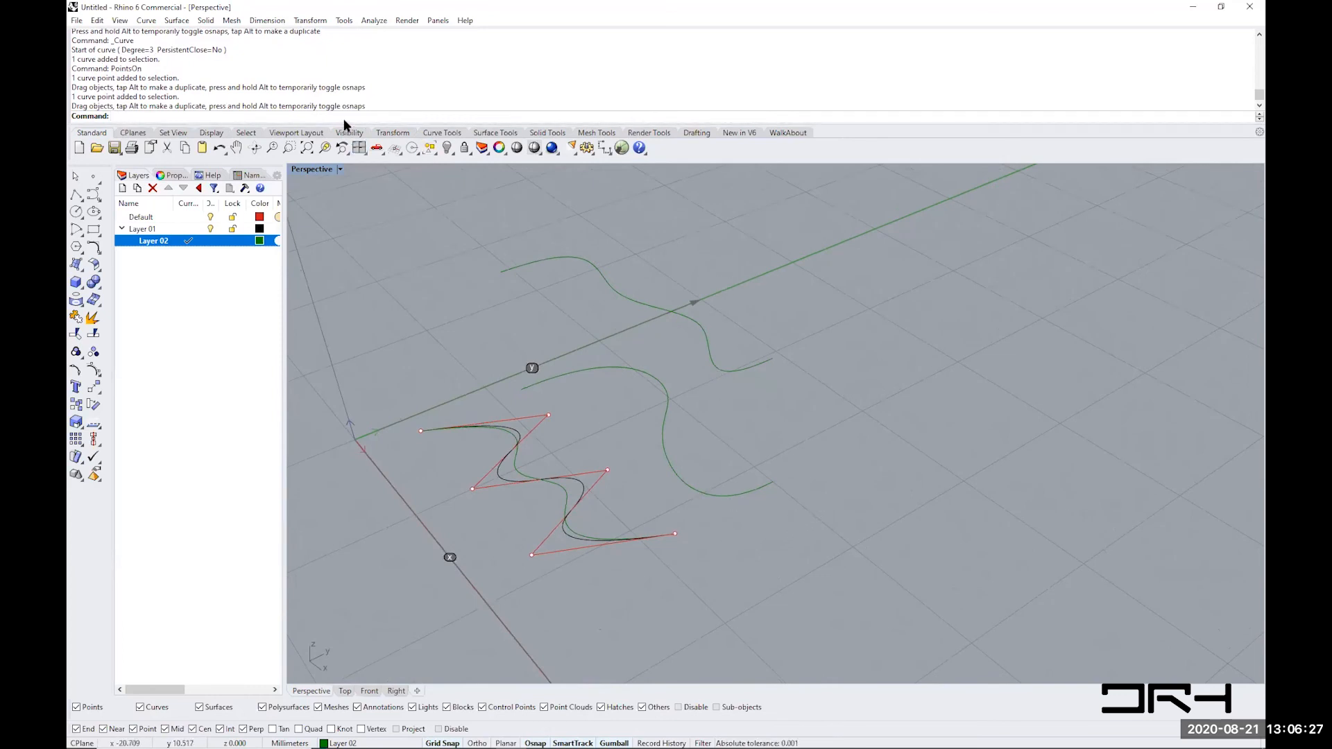
{"action": "left_click", "coordinate": [176, 20]}
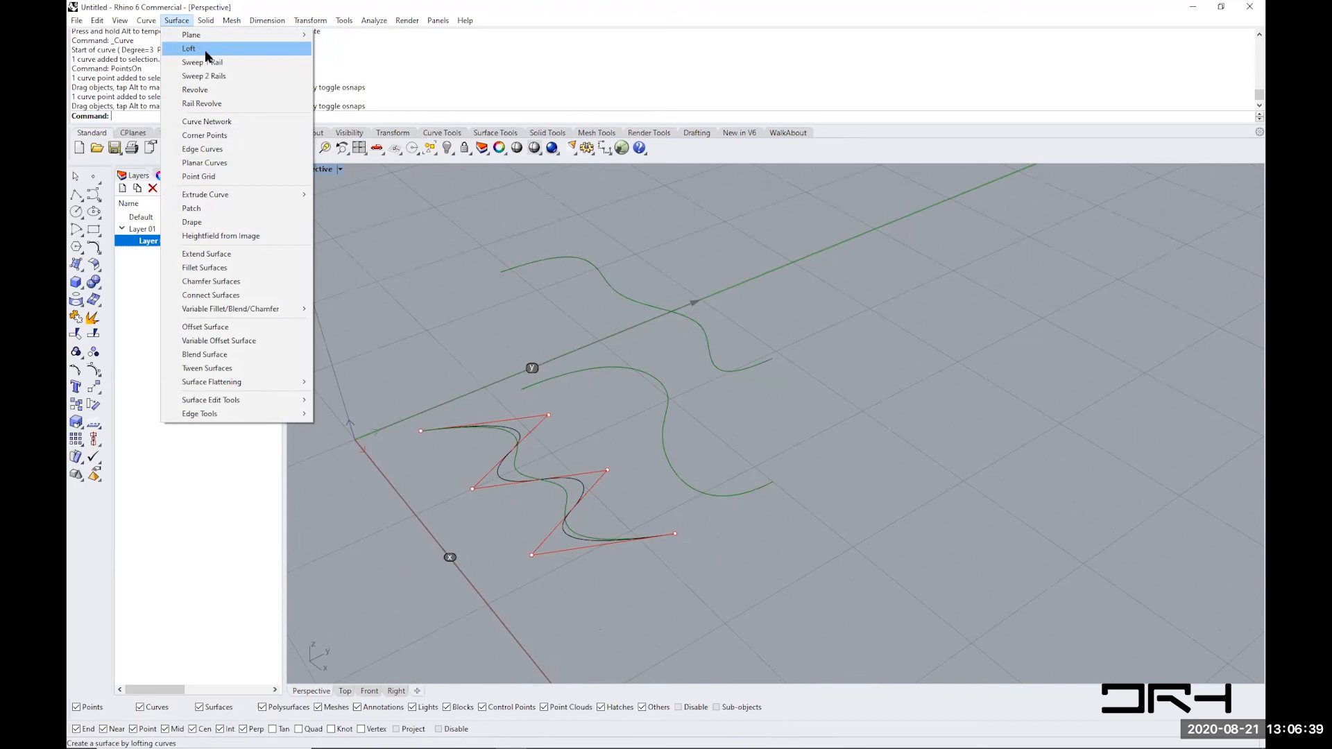
{"action": "left_click", "coordinate": [206, 50]}
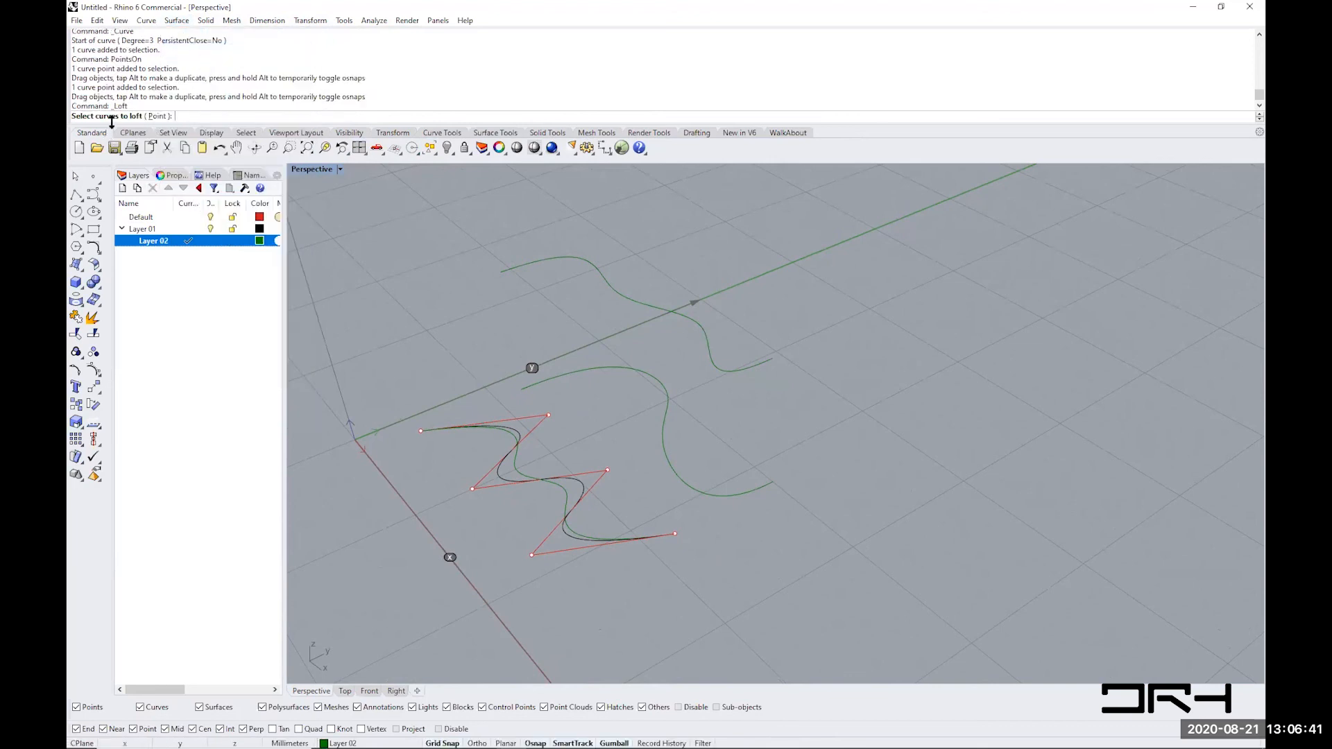
{"action": "left_click", "coordinate": [692, 490]}
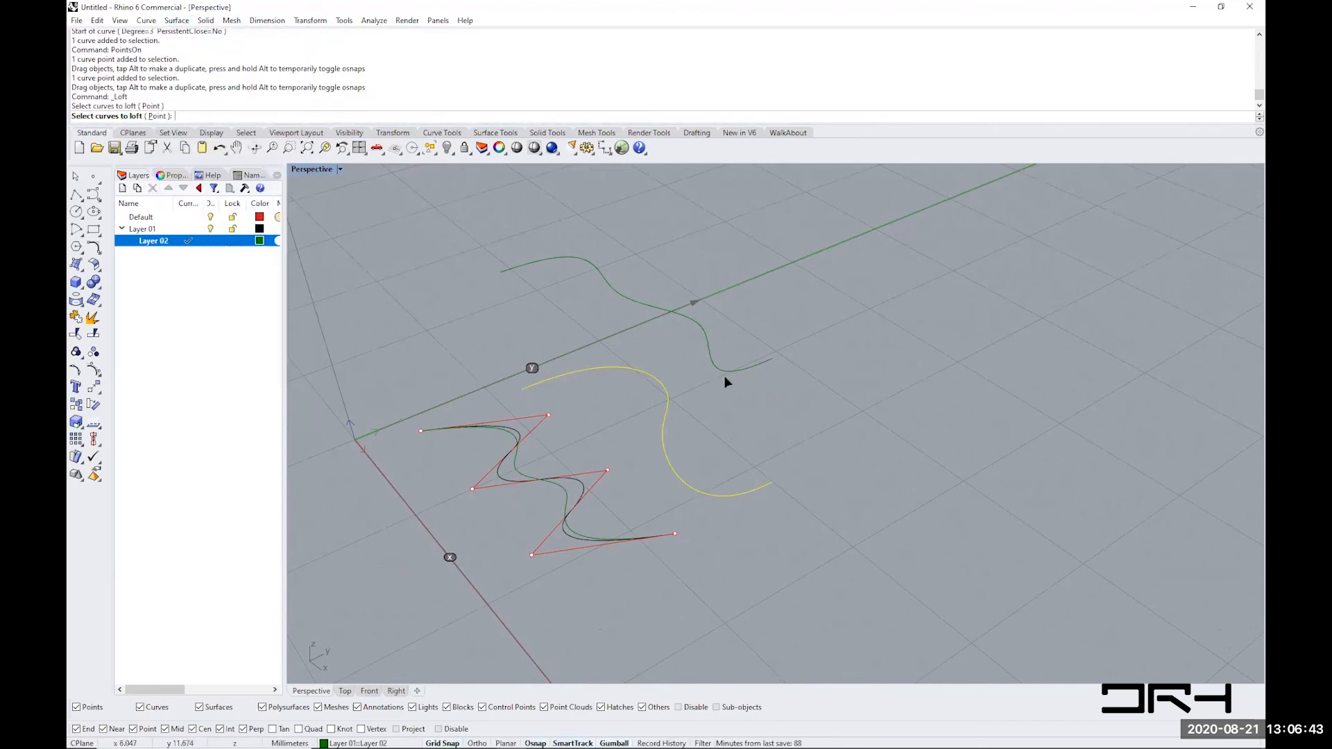
{"action": "left_click", "coordinate": [724, 375]}
{"action": "key", "text": "Return"}
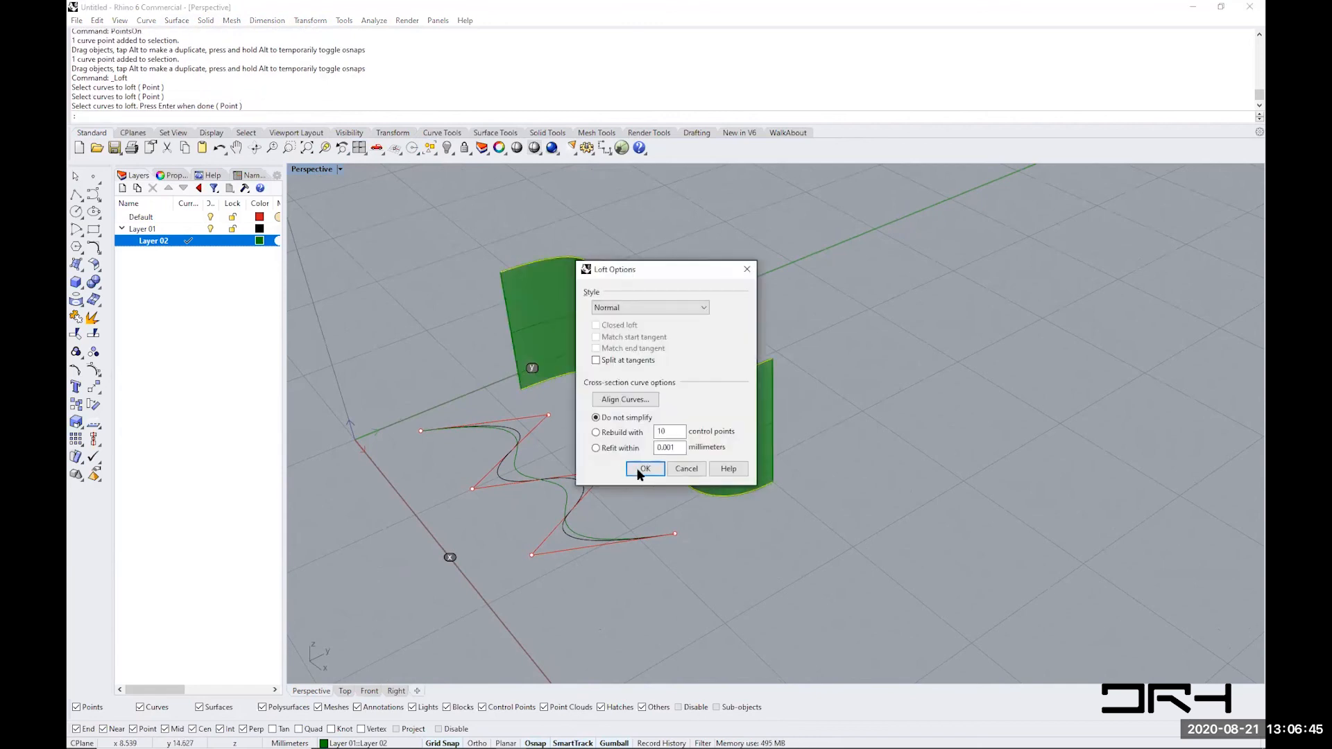
{"action": "left_click", "coordinate": [644, 469]}
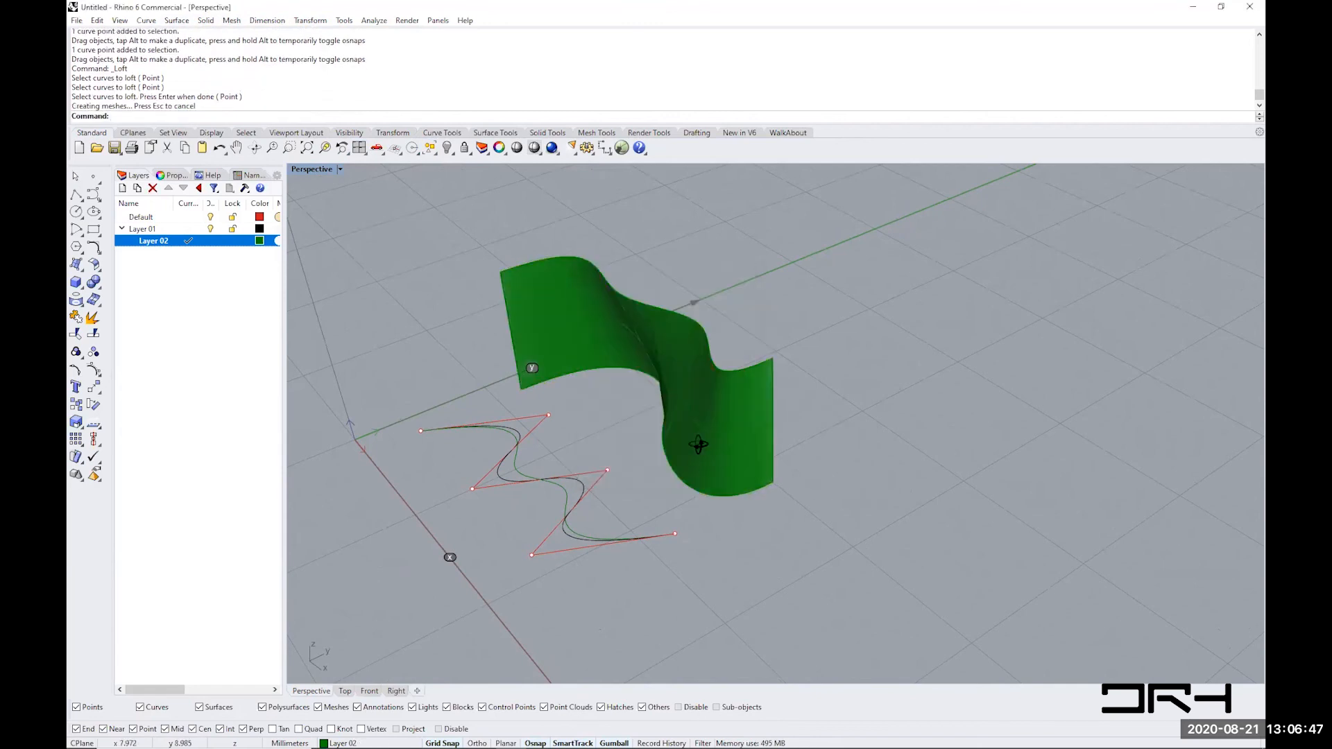
- Turn on the control points of the lofted surface
{"action": "mouse_move", "coordinate": [699, 447]}
{"action": "right_mouse_down"}
{"action": "mouse_move", "coordinate": [809, 428]}
{"action": "mouse_move", "coordinate": [770, 395]}
{"action": "mouse_move", "coordinate": [689, 430]}
{"action": "right_mouse_up"}
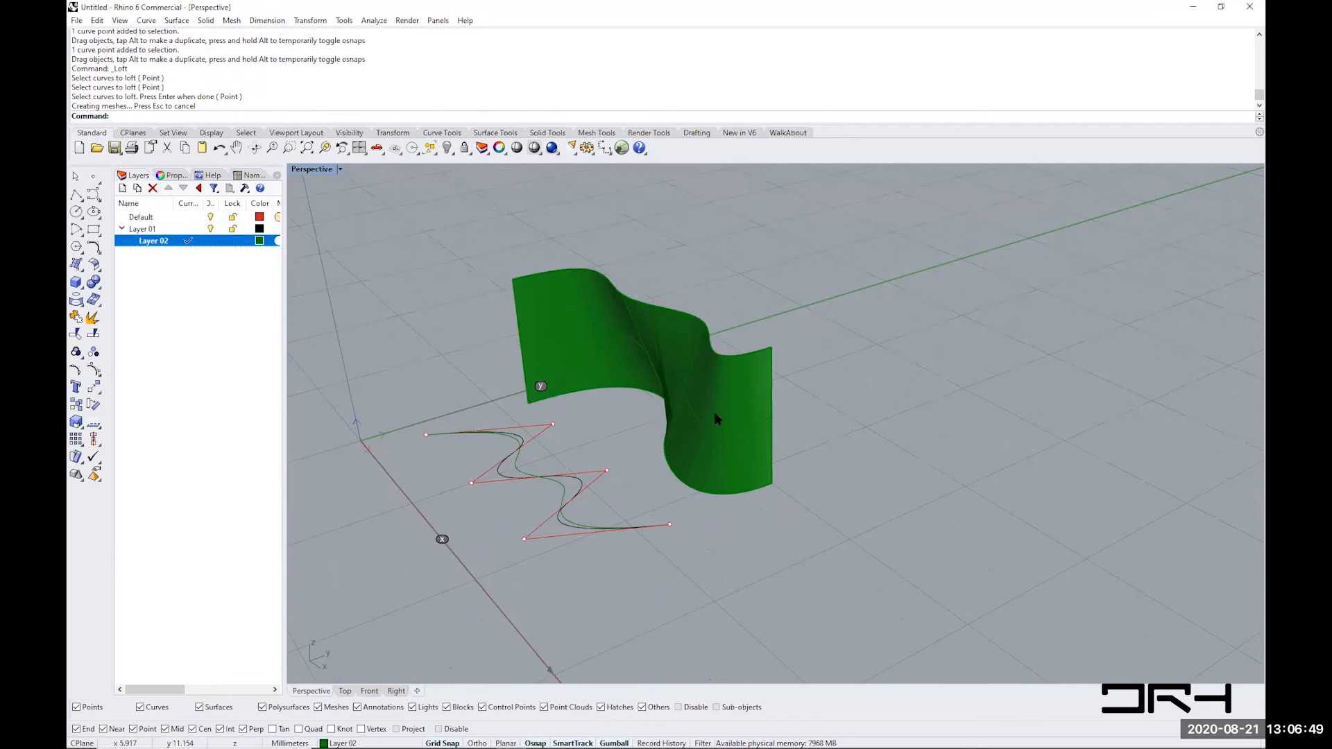
{"action": "left_click", "coordinate": [714, 411]}
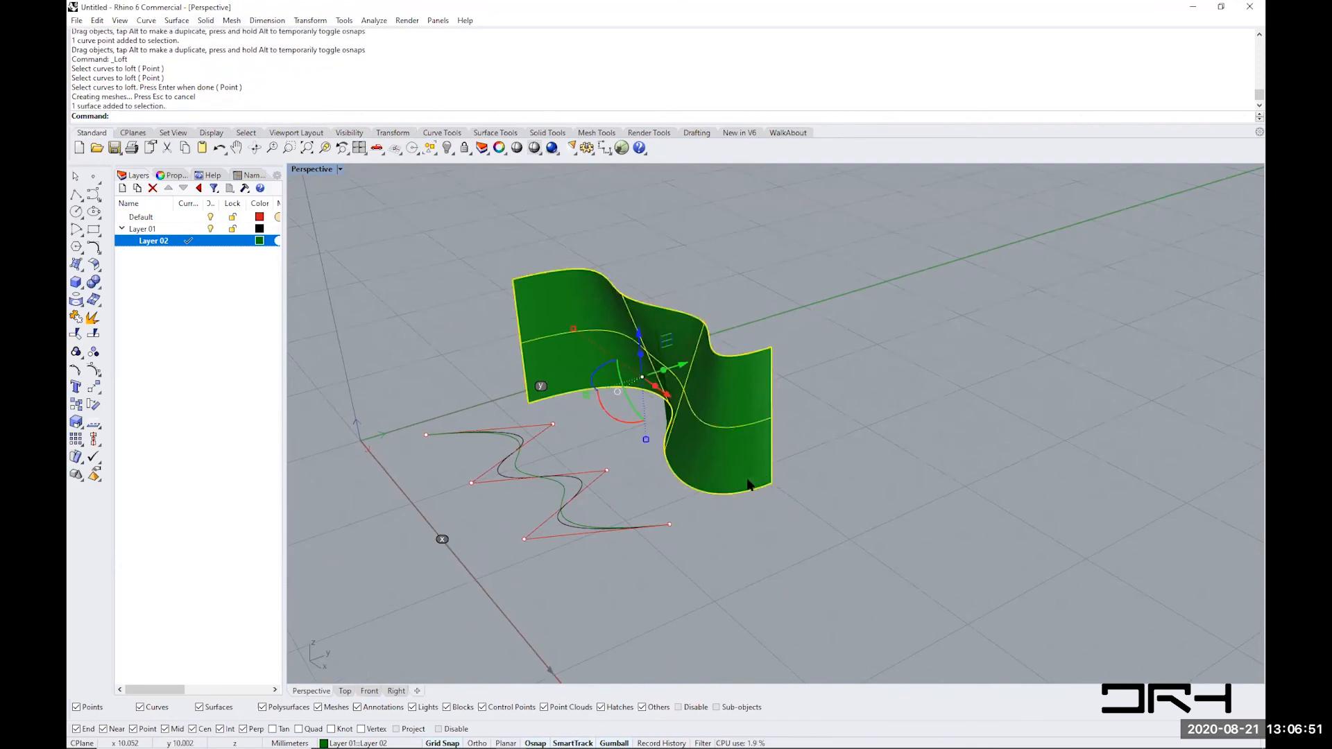
{"action": "type", "text": "ointon"}
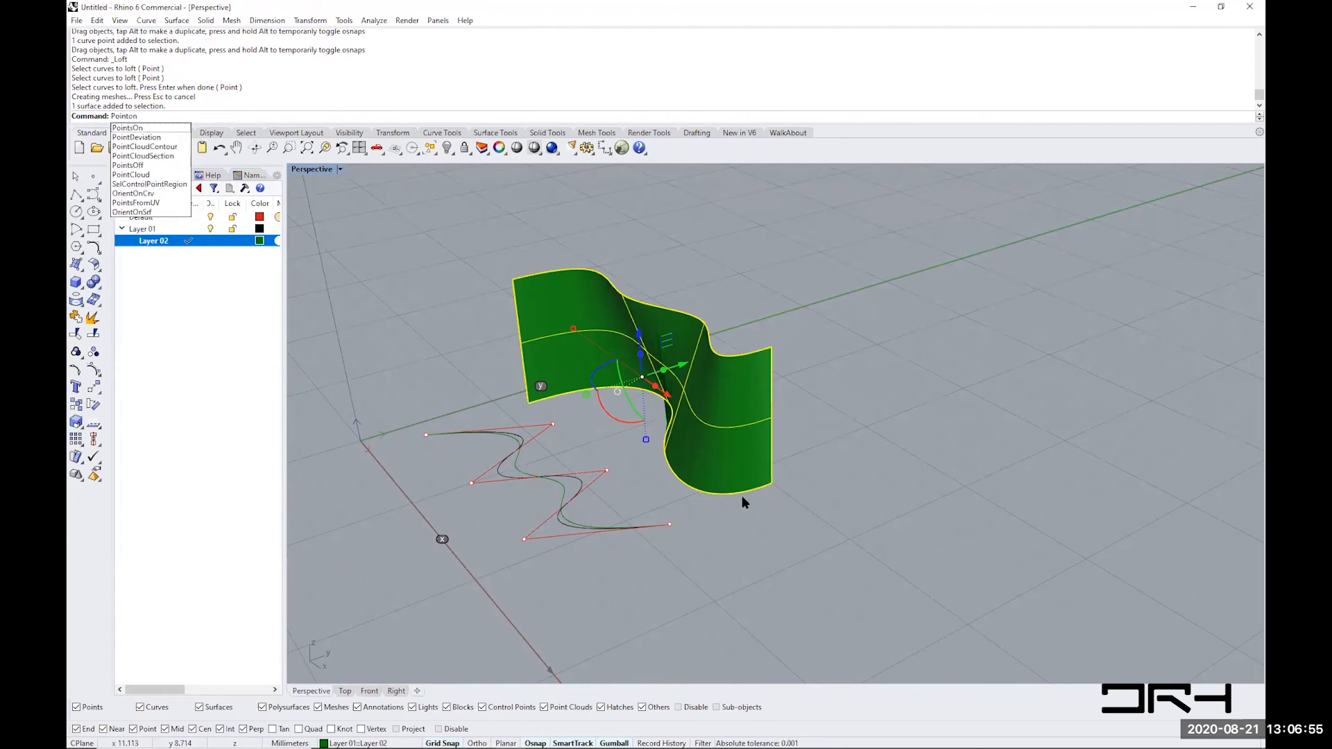
{"action": "key", "text": "Return"}
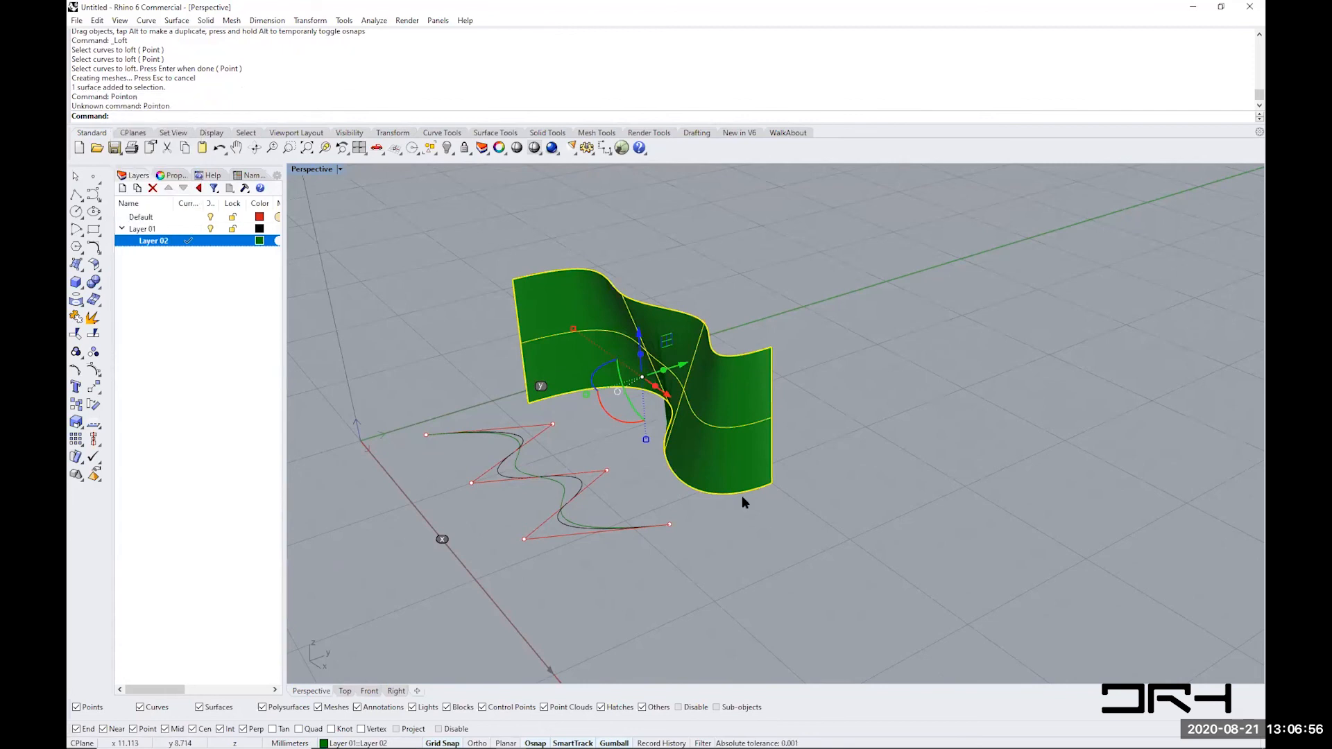
{"action": "left_click", "coordinate": [788, 520]}
{"action": "left_click", "coordinate": [568, 364]}
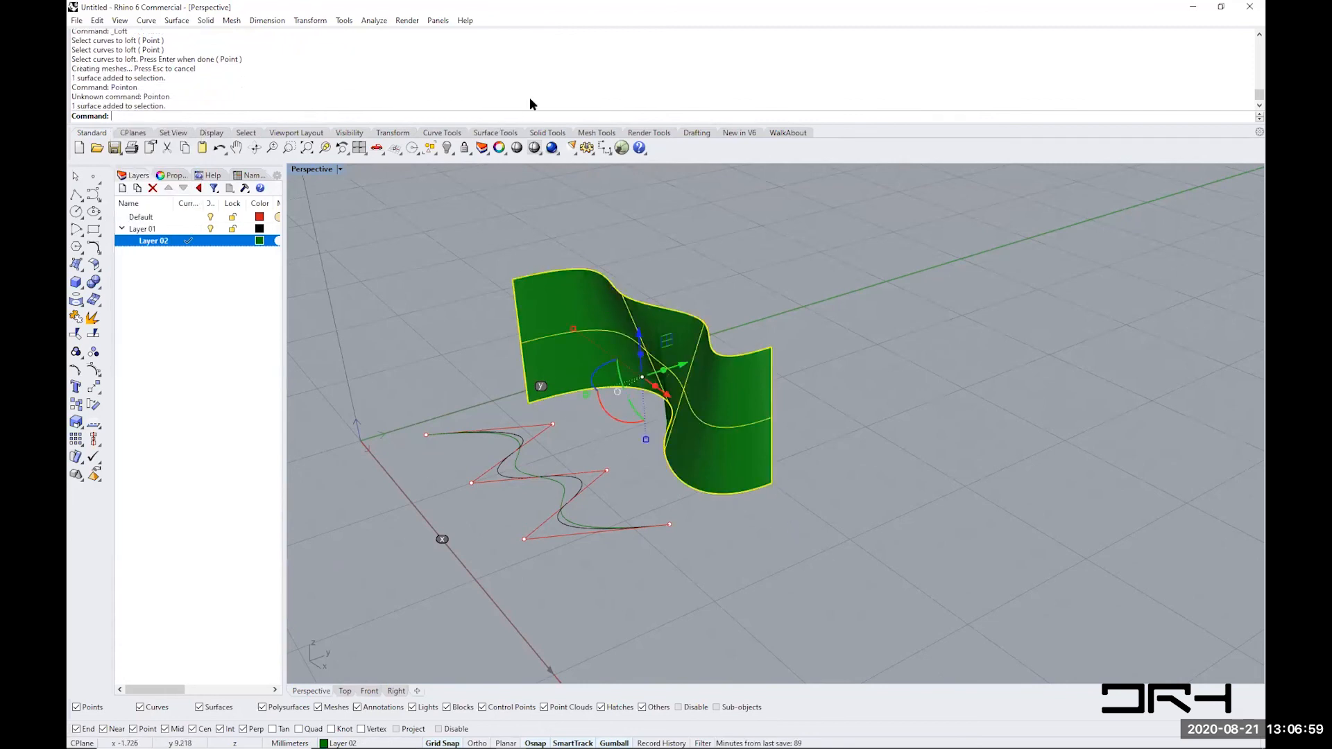
{"action": "type", "text": "POn"}
{"action": "key", "text": "Return"}
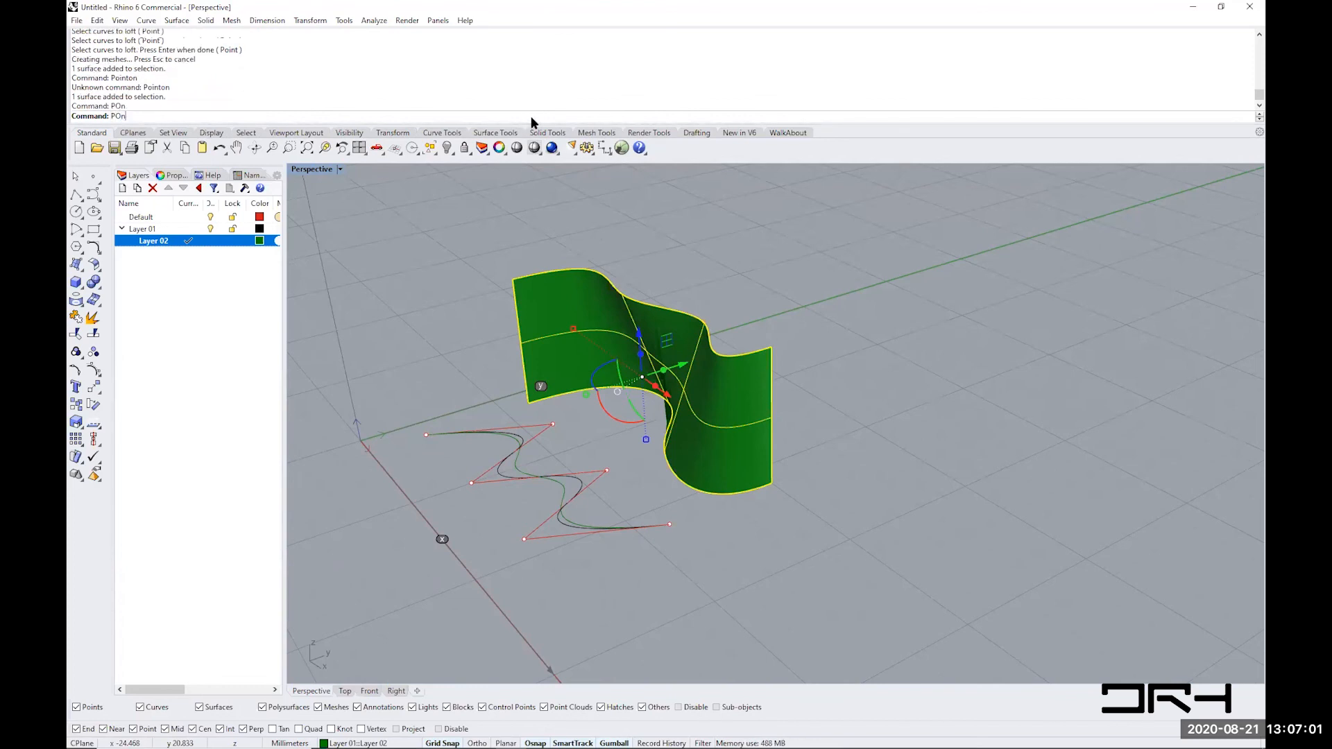
- Move one interior control point and the lower end corner point of the lofted surface outward along positive Y with the gumball
{"action": "right_click_drag", "start_coordinate": [659, 399], "coordinate": [637, 362]}
{"action": "left_click", "coordinate": [633, 356]}
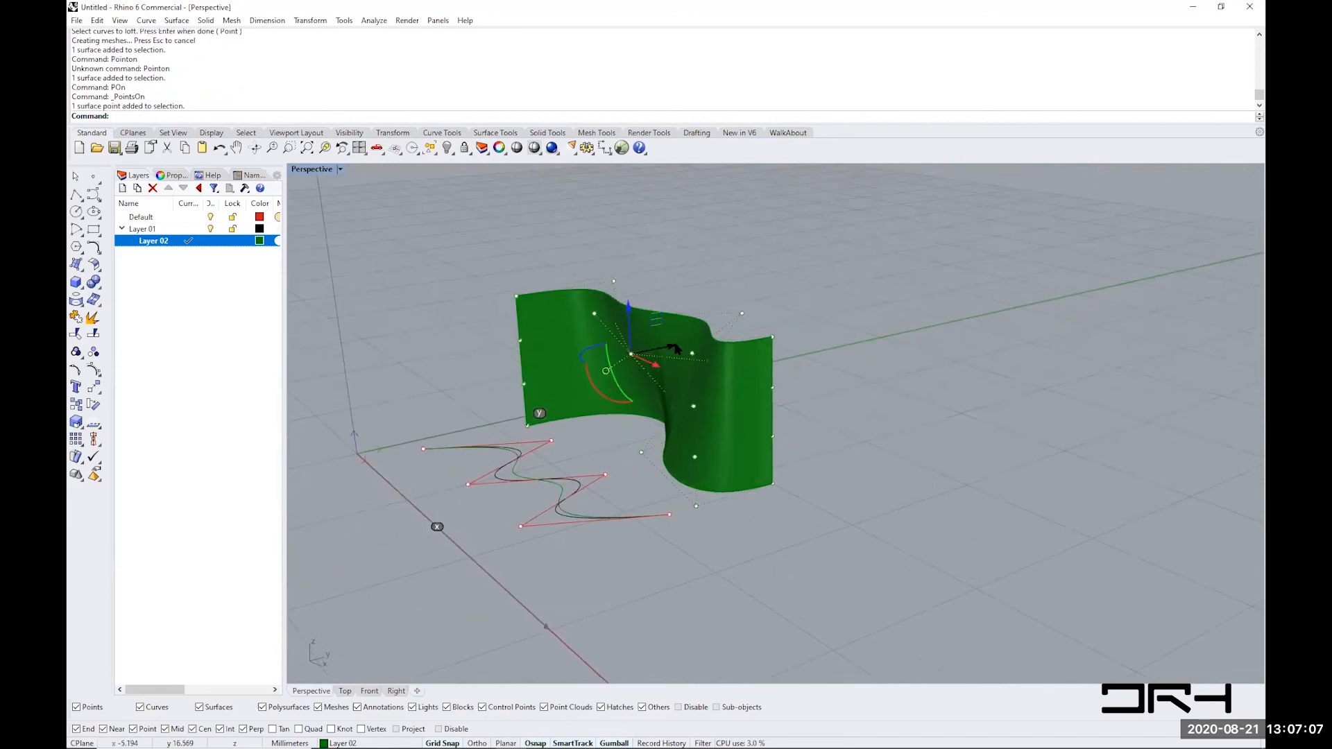
{"action": "left_click_drag", "start_coordinate": [671, 347], "coordinate": [770, 297]}
{"action": "right_click_drag", "start_coordinate": [835, 363], "coordinate": [648, 450]}
{"action": "left_click_drag", "start_coordinate": [1011, 332], "coordinate": [870, 526]}
{"action": "left_click", "coordinate": [752, 460]}
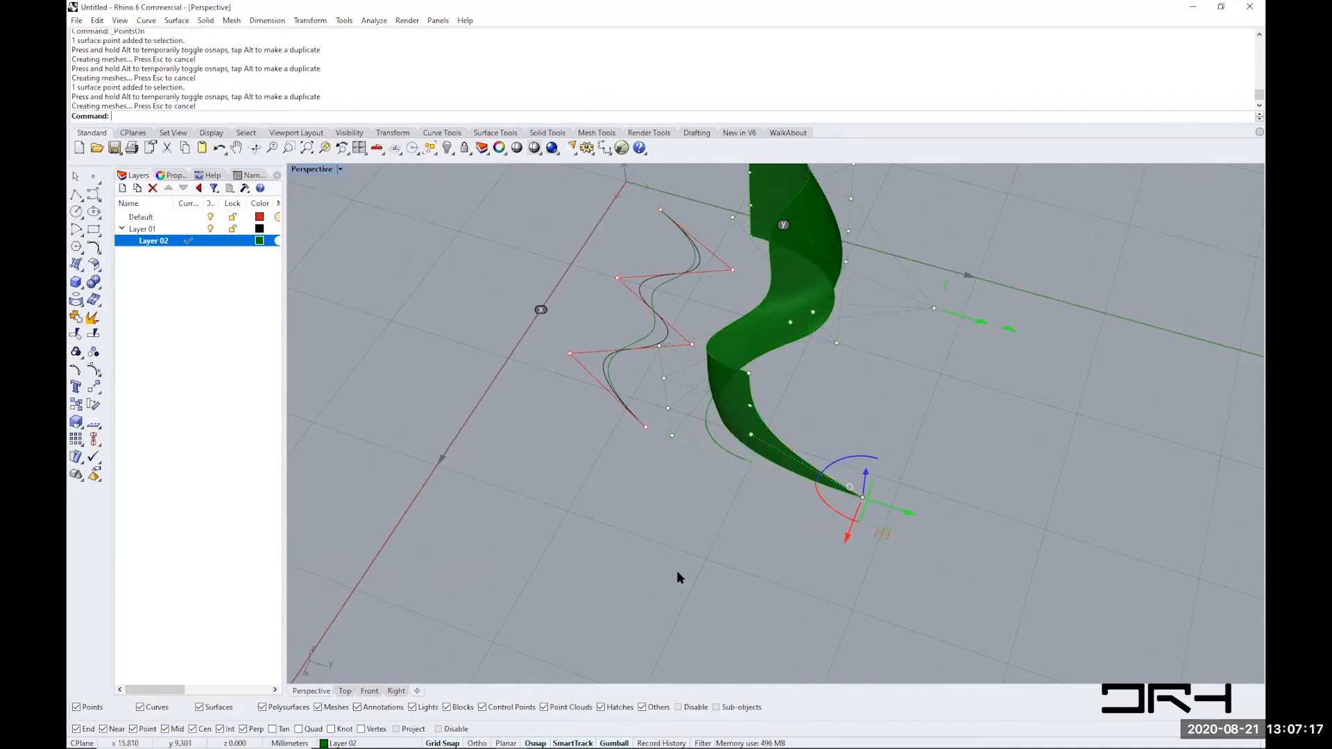
{"action": "right_click_drag", "start_coordinate": [676, 573], "coordinate": [758, 550]}
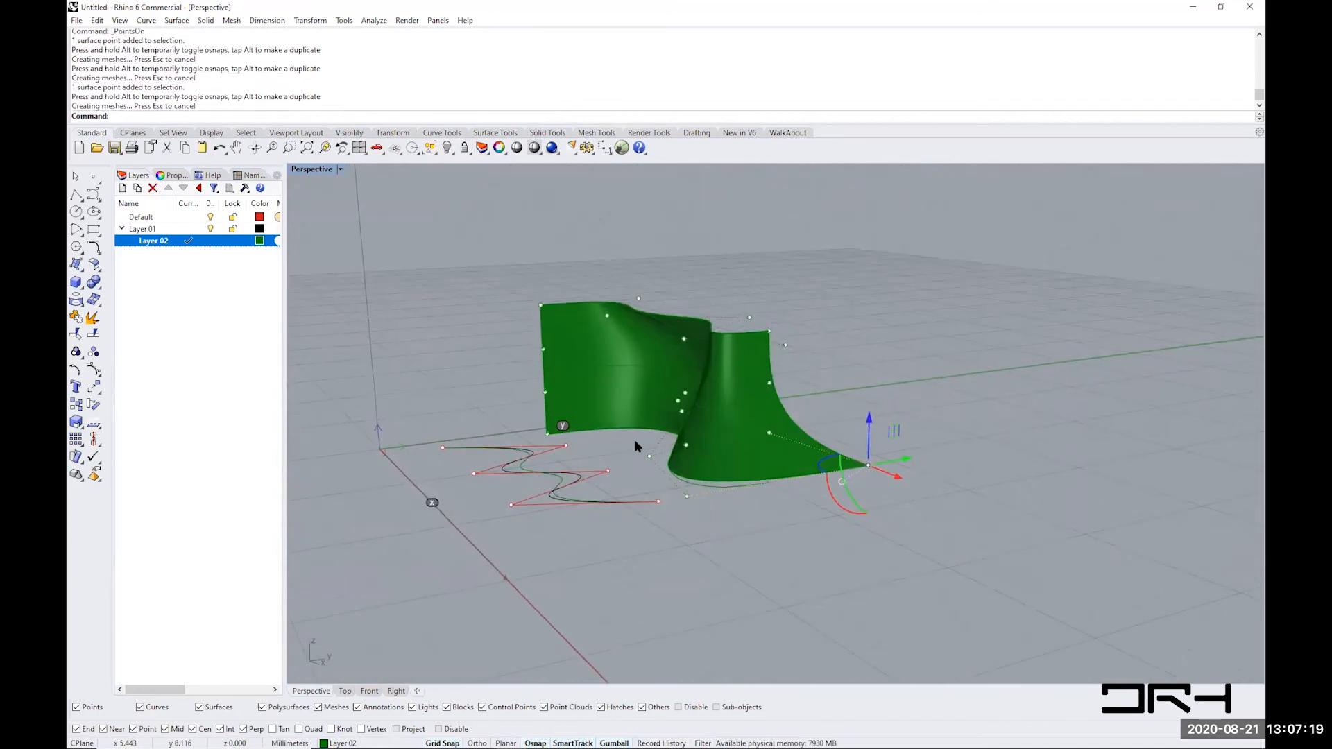
- Switch the Perspective view to Wireframe display mode and look at the surface's control point grid
{"action": "left_click", "coordinate": [339, 169]}
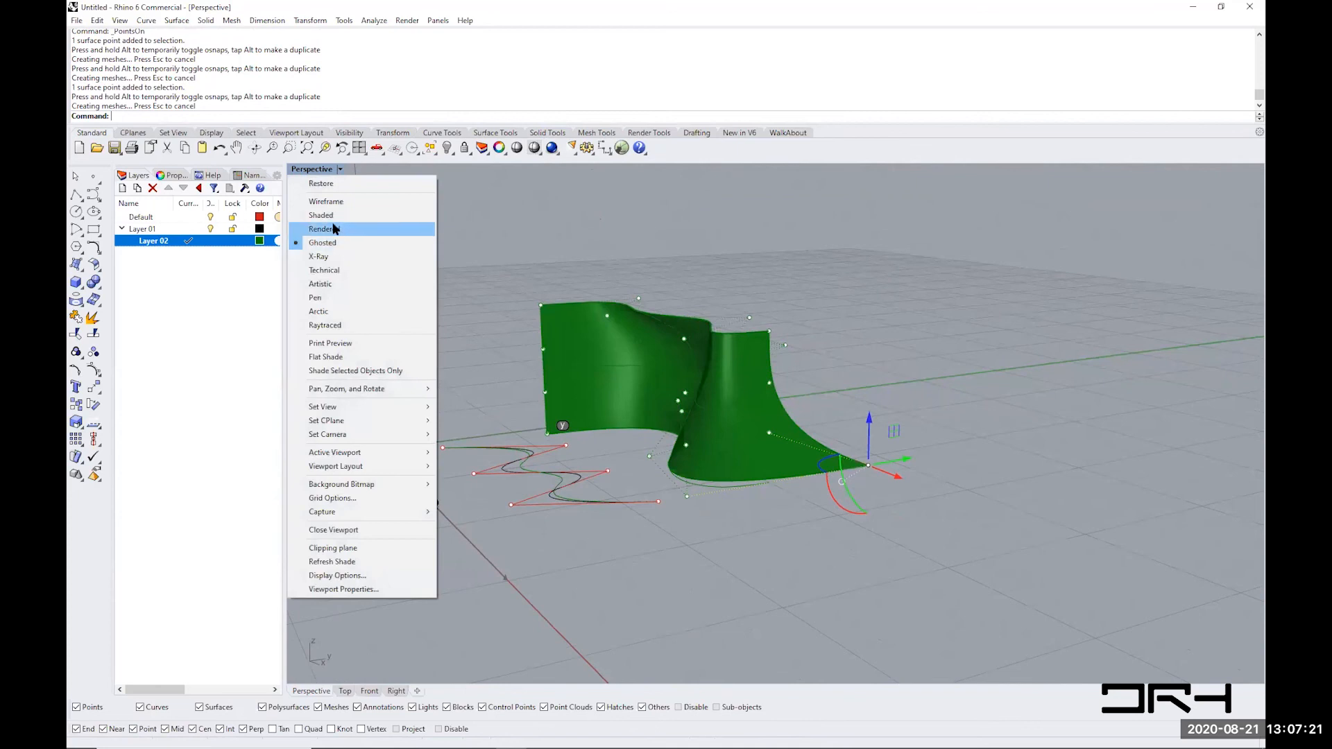
{"action": "left_click", "coordinate": [347, 202]}
{"action": "left_click", "coordinate": [761, 548]}
{"action": "right_click_drag", "start_coordinate": [762, 548], "coordinate": [624, 414]}
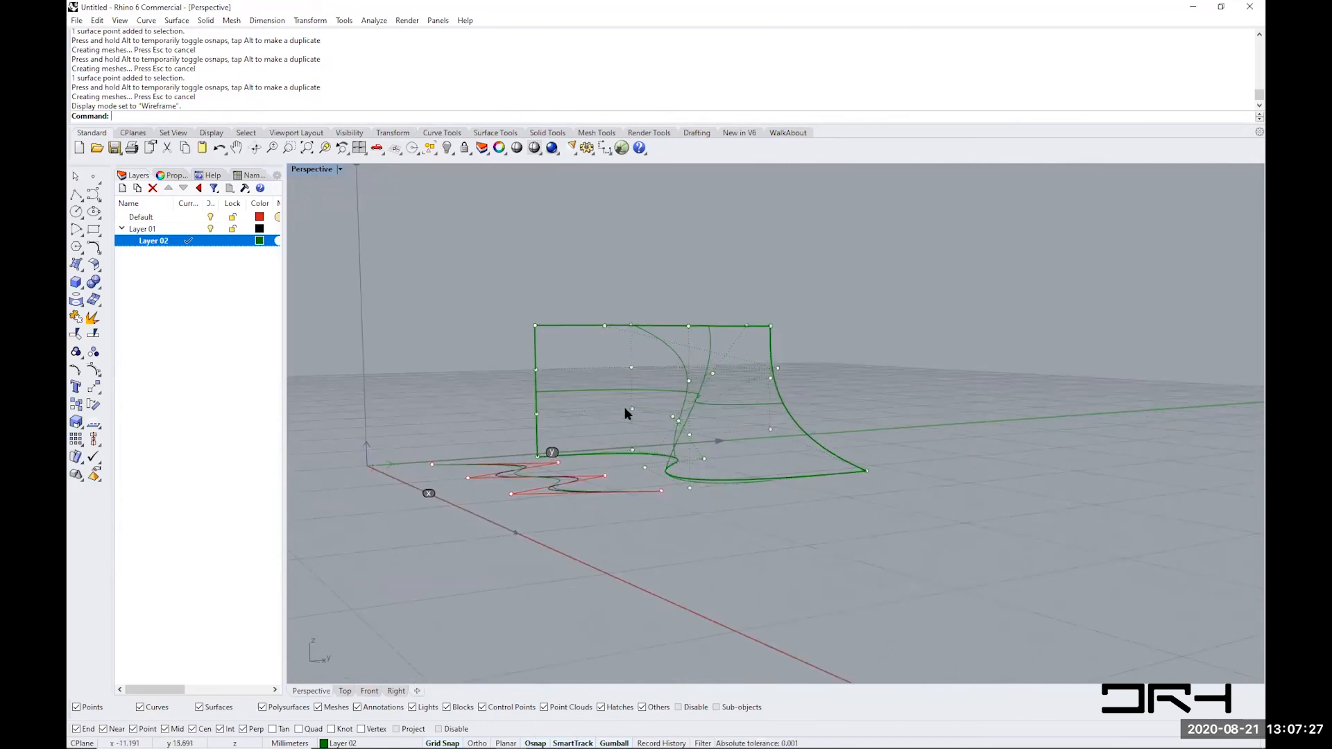
{"action": "right_click_drag", "start_coordinate": [777, 311], "coordinate": [713, 410]}
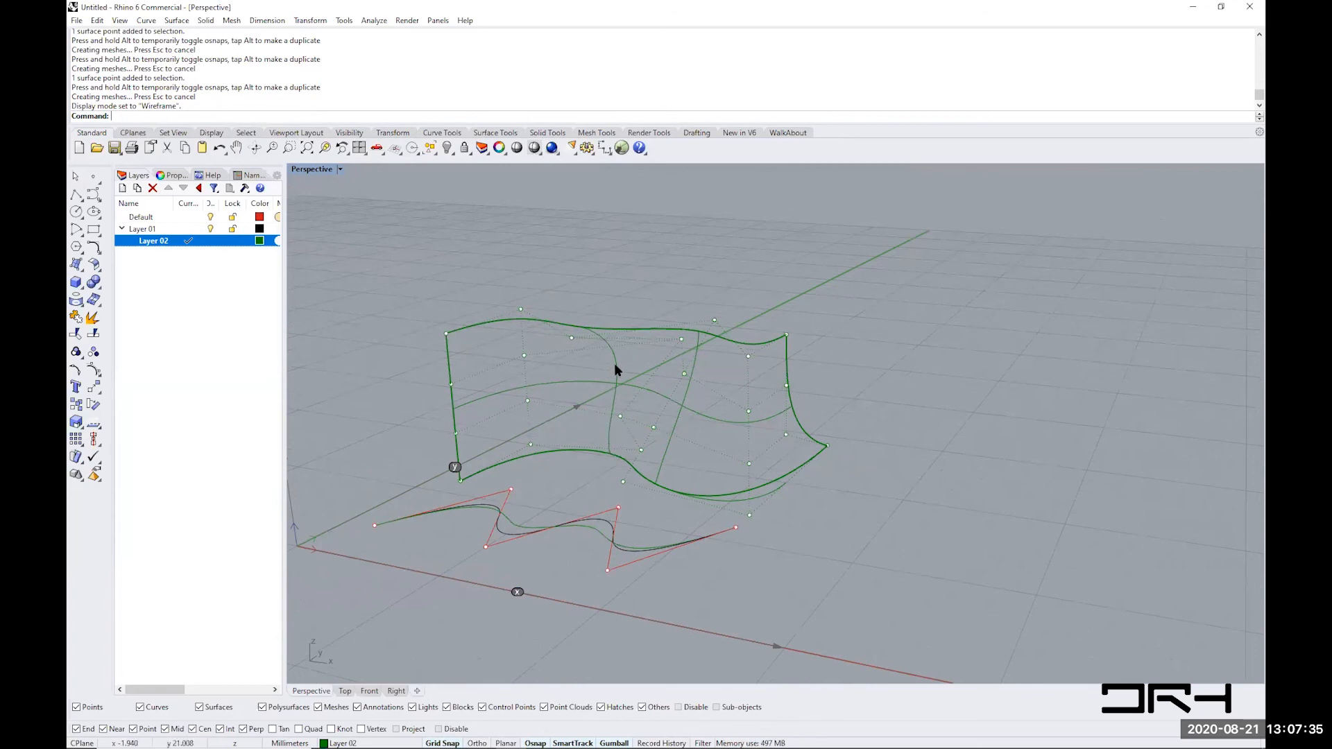
- Hide the reshaped surface's control points and increase its isocurve density in the object properties
{"action": "left_click", "coordinate": [494, 392]}
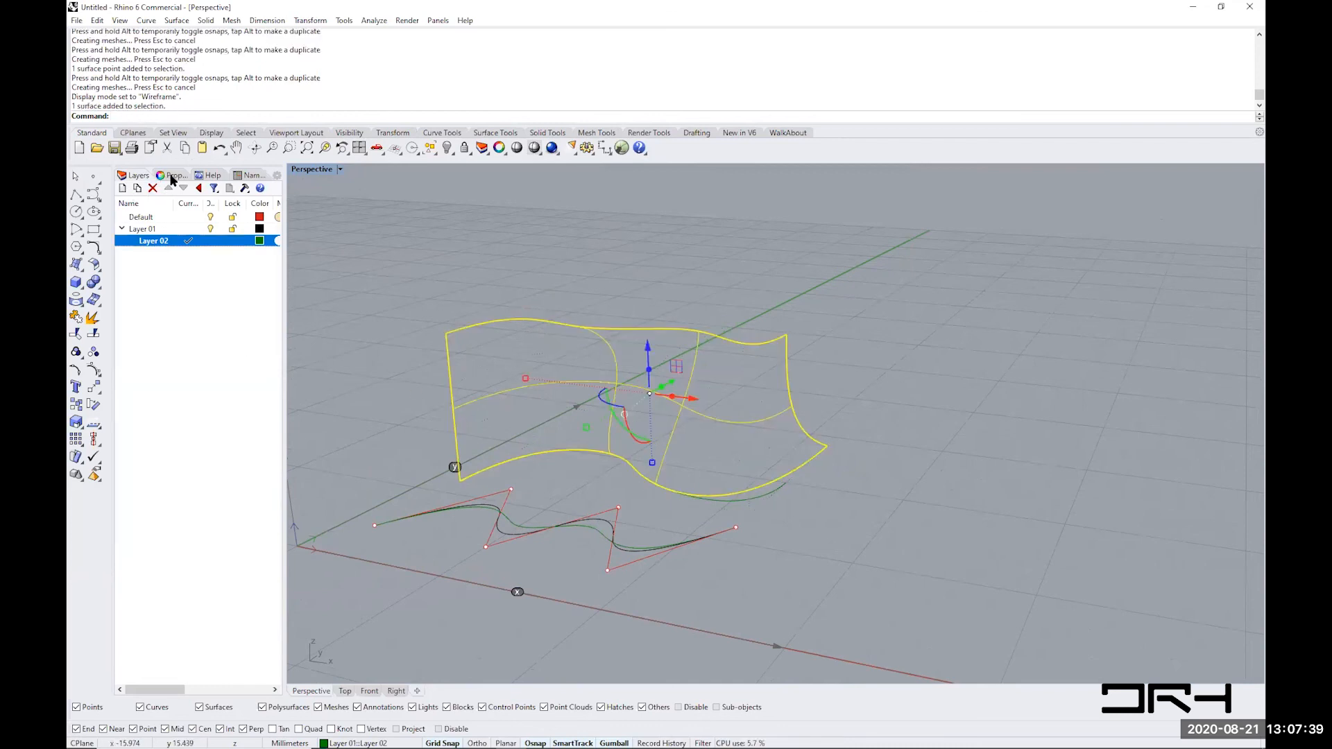
{"action": "left_click", "coordinate": [173, 178]}
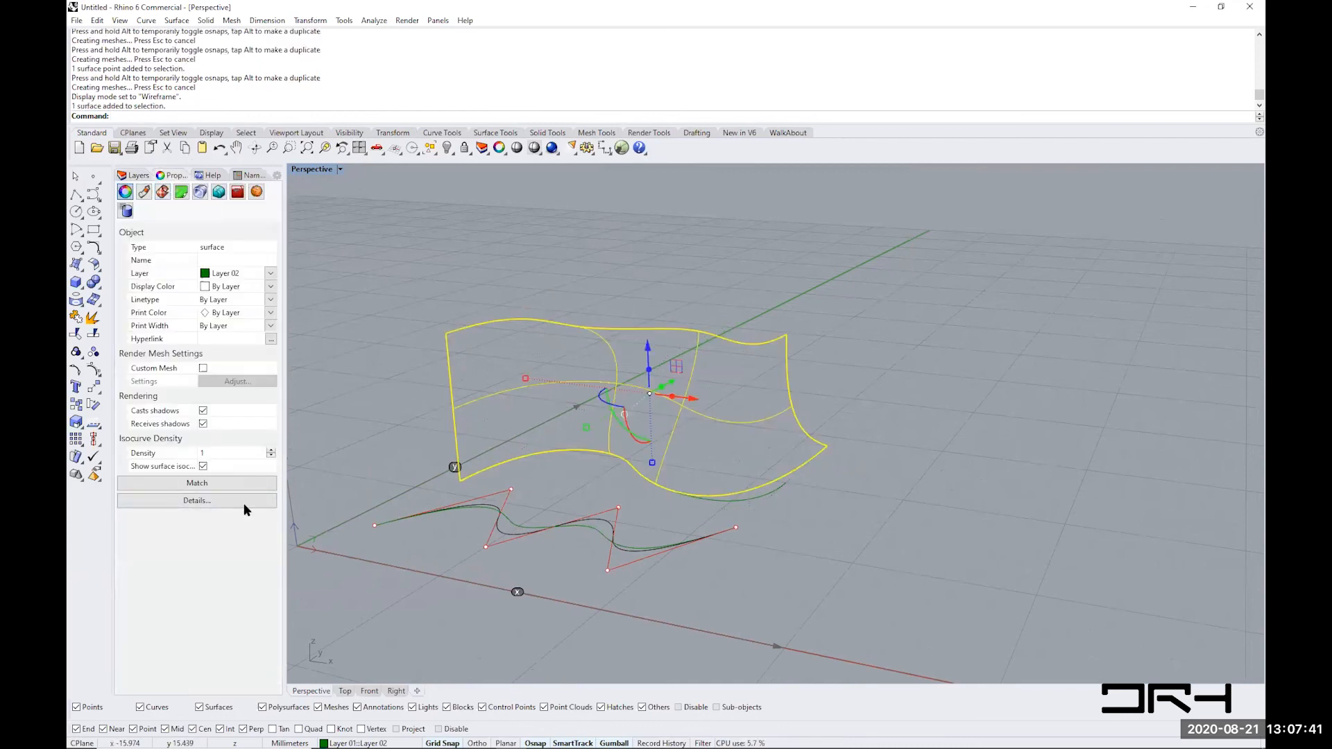
{"action": "left_click", "coordinate": [271, 449]}
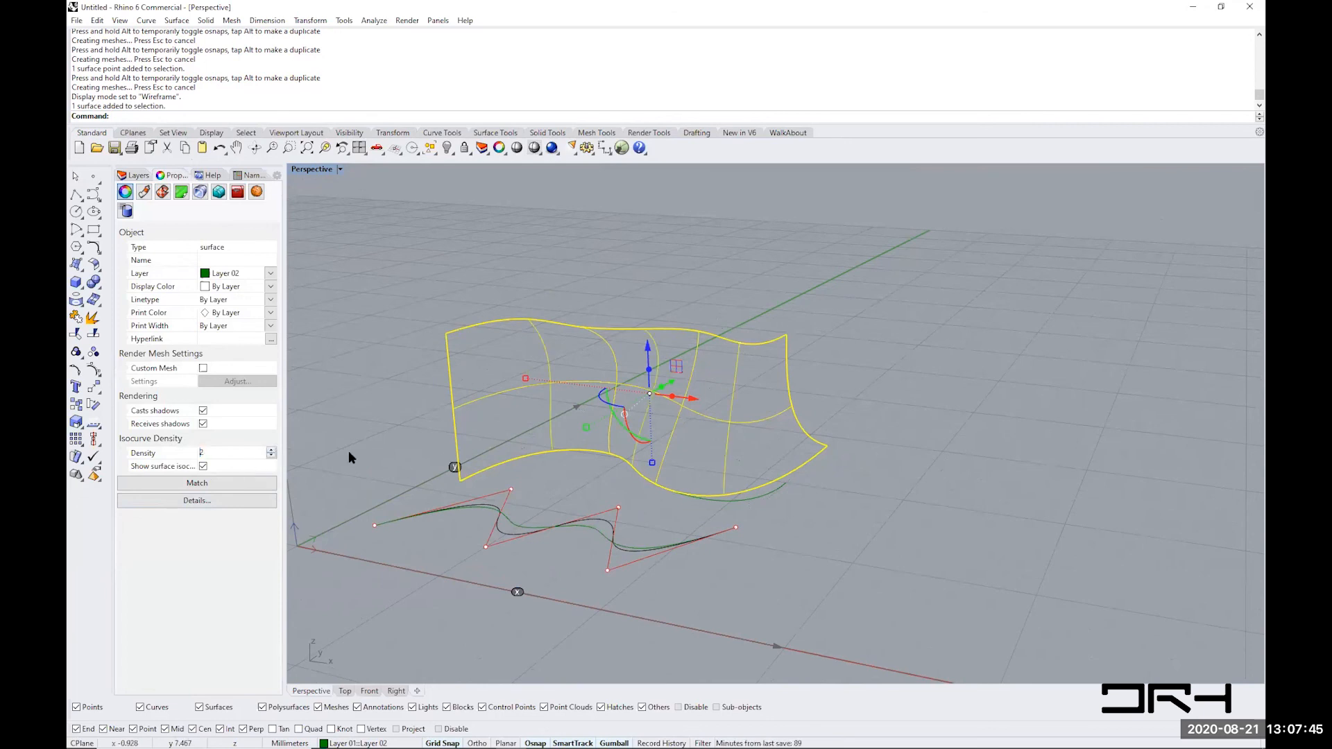
{"action": "right_click_drag", "start_coordinate": [773, 460], "coordinate": [621, 461]}
{"action": "left_click", "coordinate": [798, 489]}
{"action": "right_click_drag", "start_coordinate": [854, 476], "coordinate": [770, 454]}
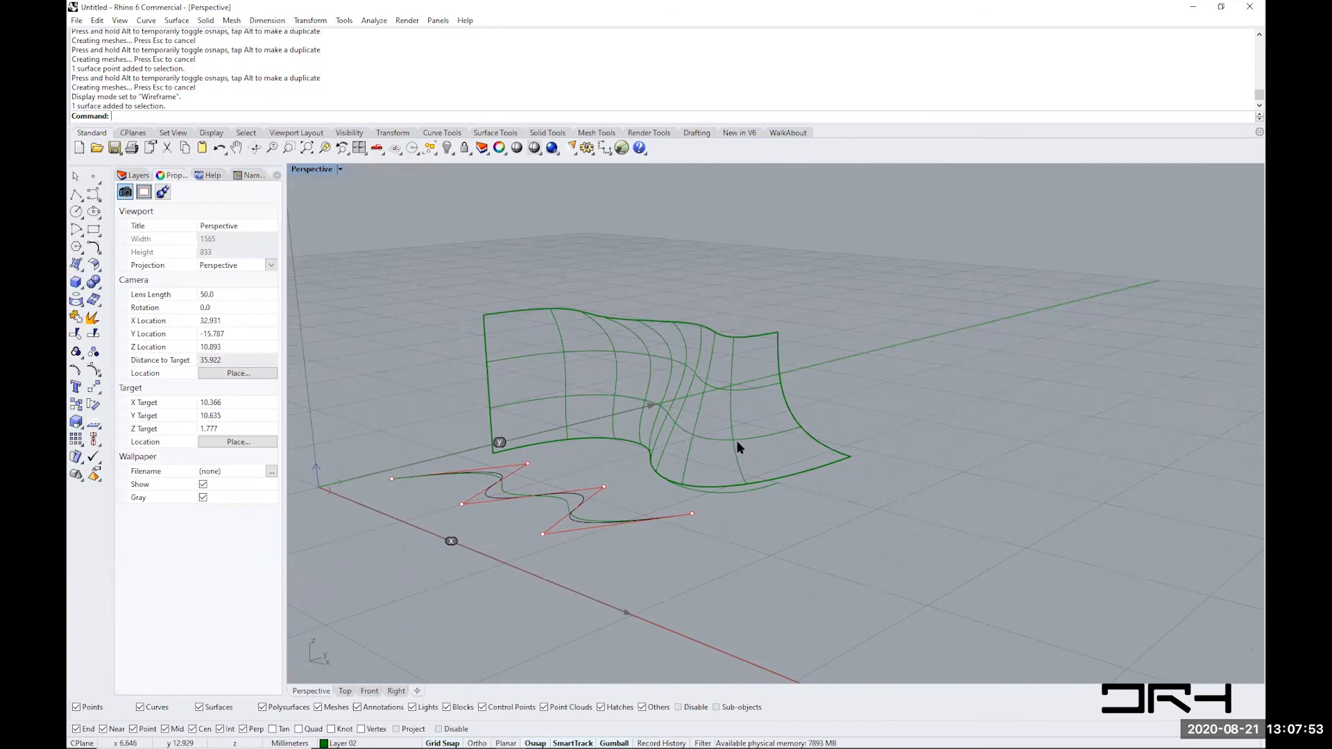
- Switch to the shared Google Doc in Chrome, review the section on NURBS surface structure and lofting, and return to Rhino
{"action": "mouse_move", "coordinate": [522, 730]}
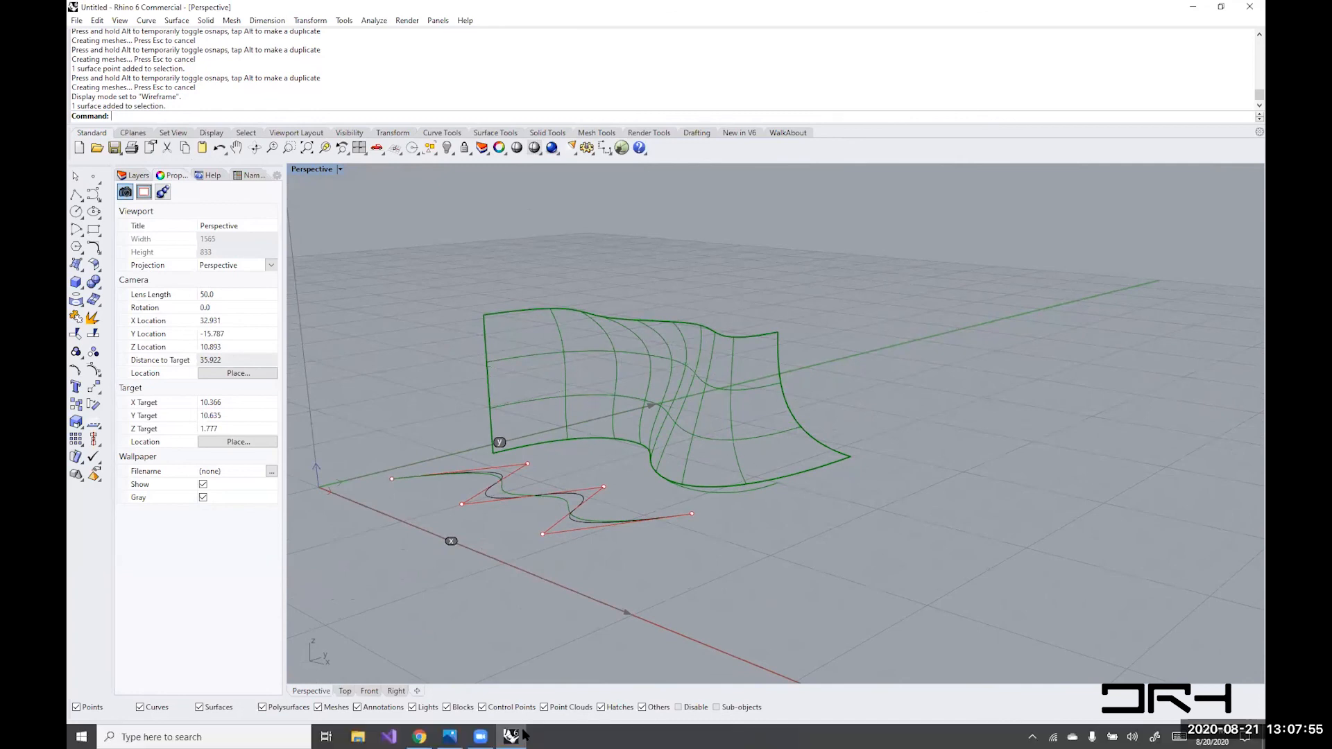
{"action": "left_click", "coordinate": [419, 736]}
{"action": "scroll", "coordinate": [810, 437], "scroll_direction": "up", "scroll_amount": 10}
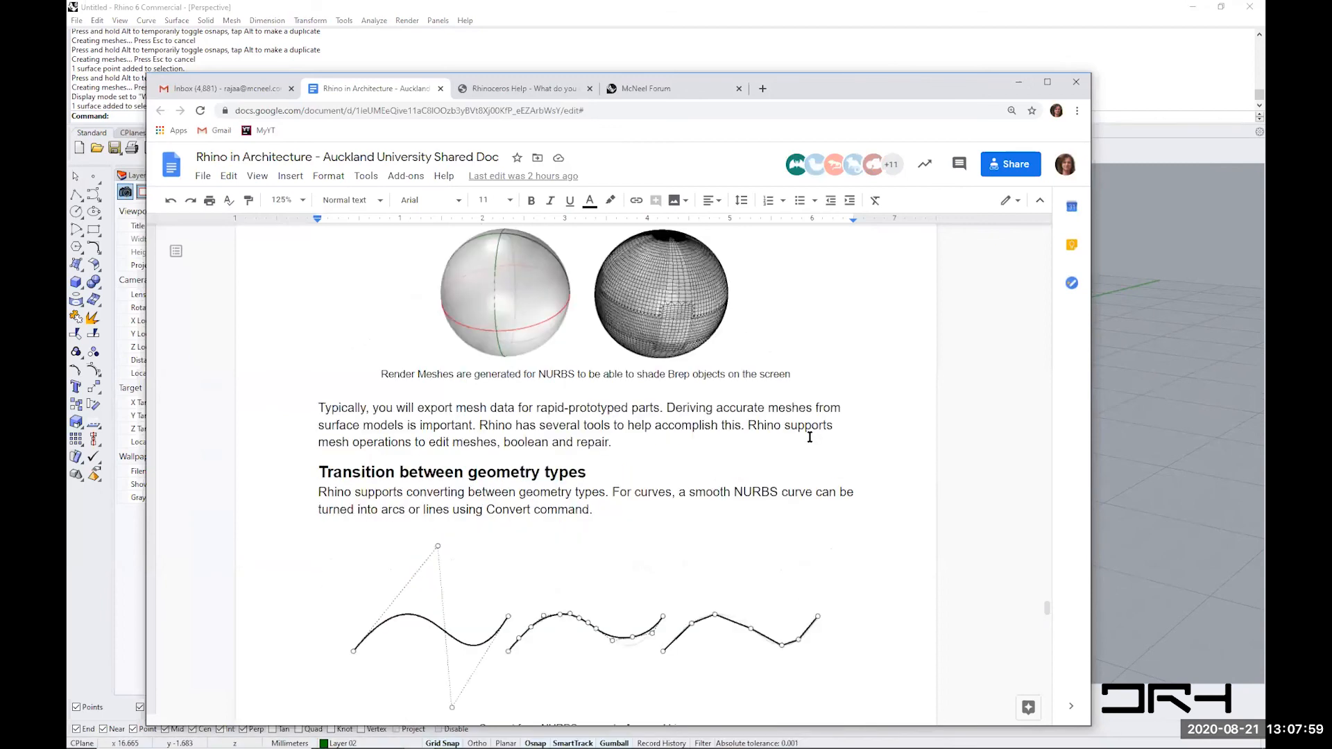
{"action": "scroll", "coordinate": [809, 437], "scroll_direction": "up", "scroll_amount": 15}
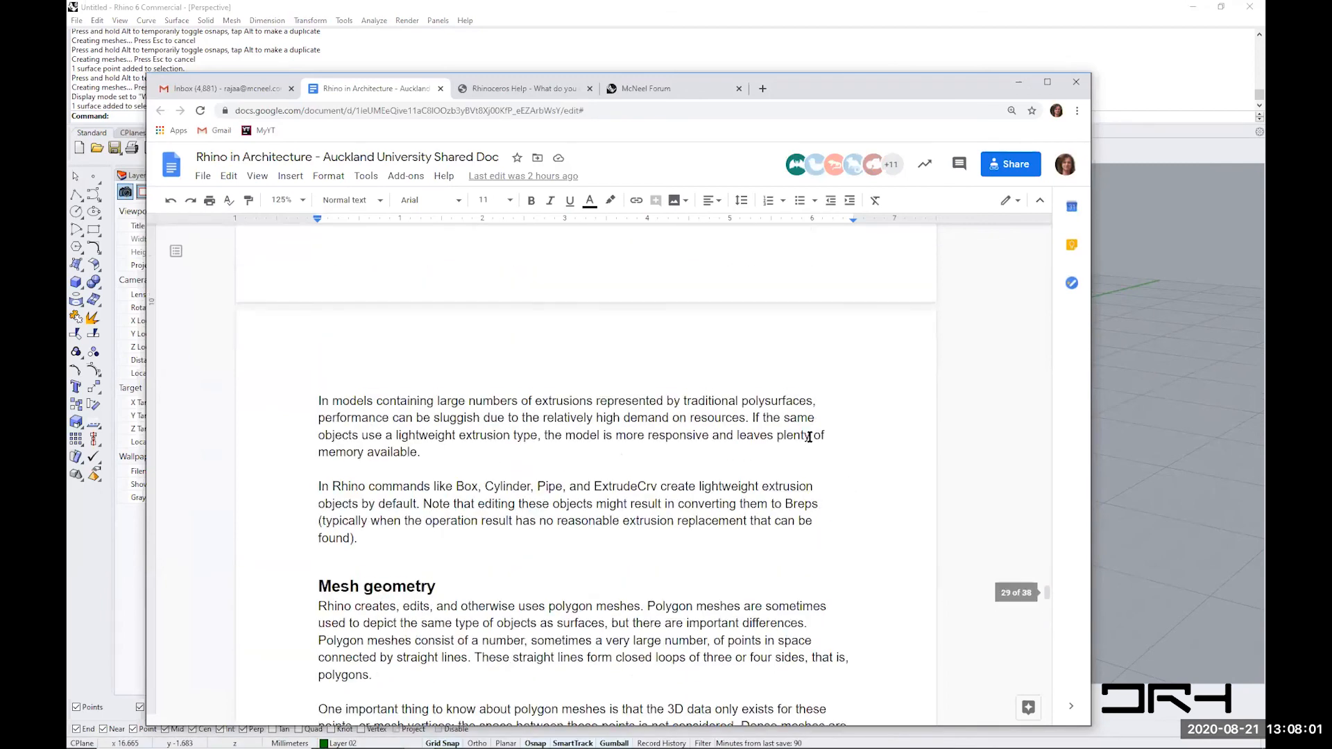
{"action": "scroll", "coordinate": [809, 437], "scroll_direction": "up", "scroll_amount": 15}
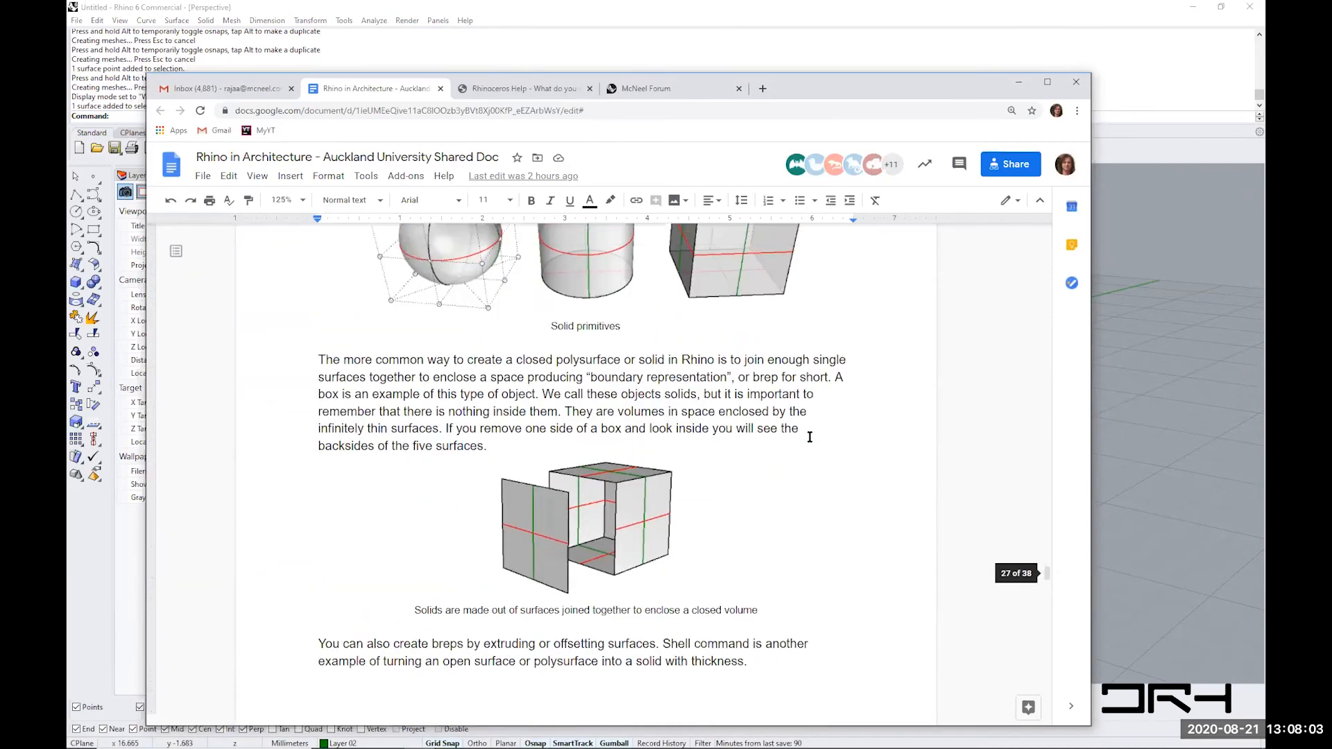
{"action": "scroll", "coordinate": [810, 437], "scroll_direction": "up", "scroll_amount": 8}
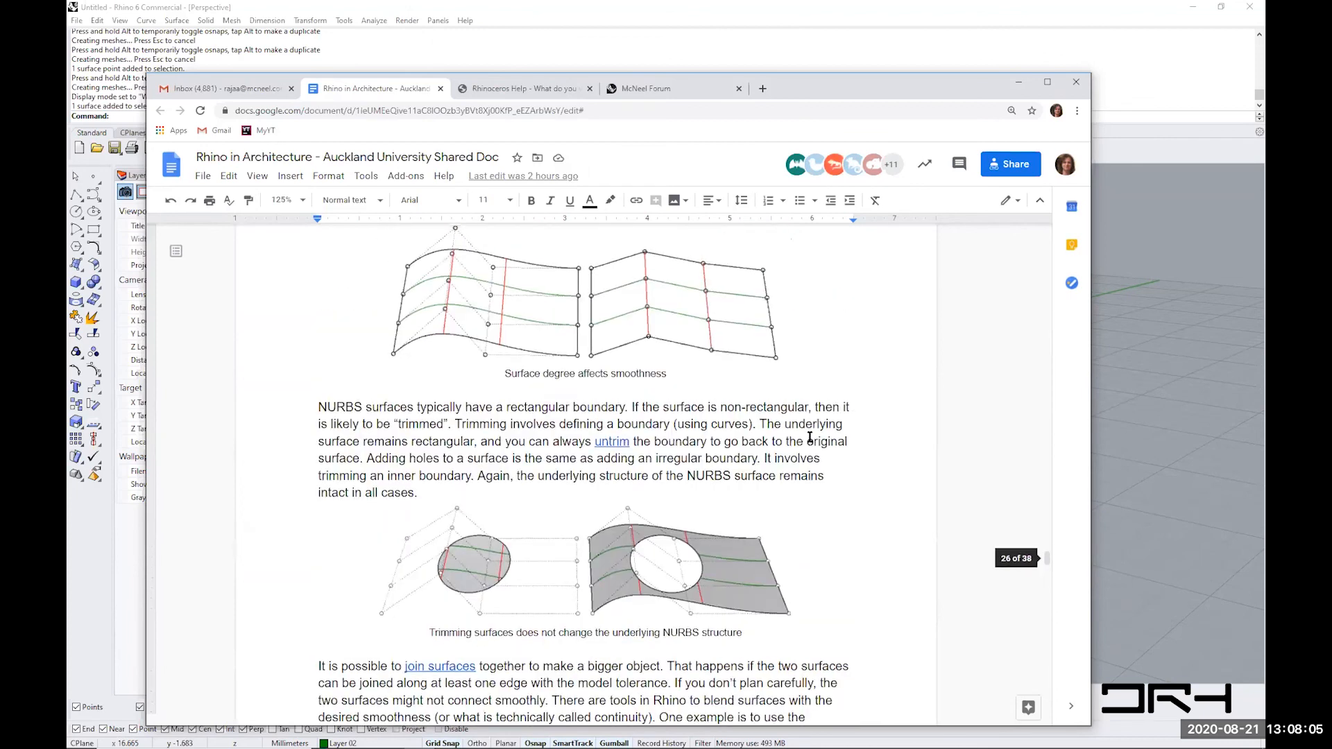
{"action": "scroll", "coordinate": [810, 437], "scroll_direction": "up", "scroll_amount": 4}
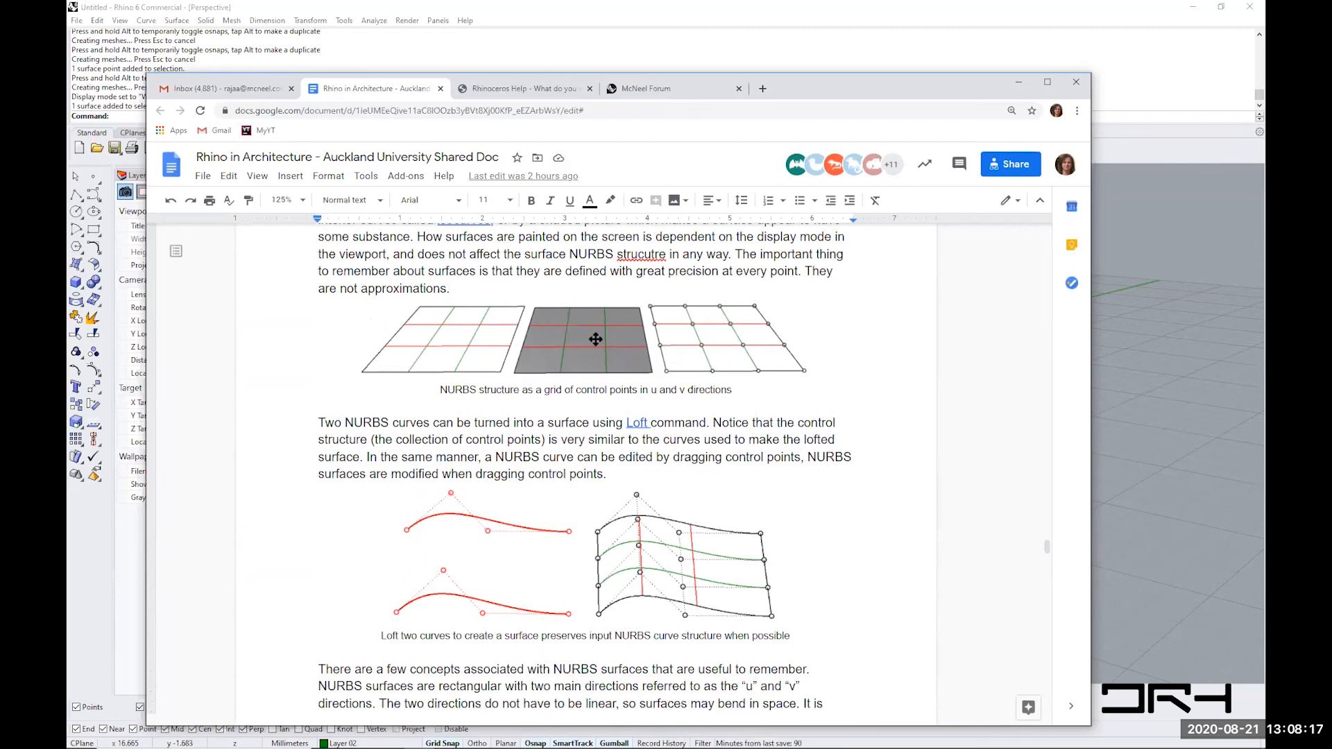
{"action": "left_click", "coordinate": [1018, 81]}
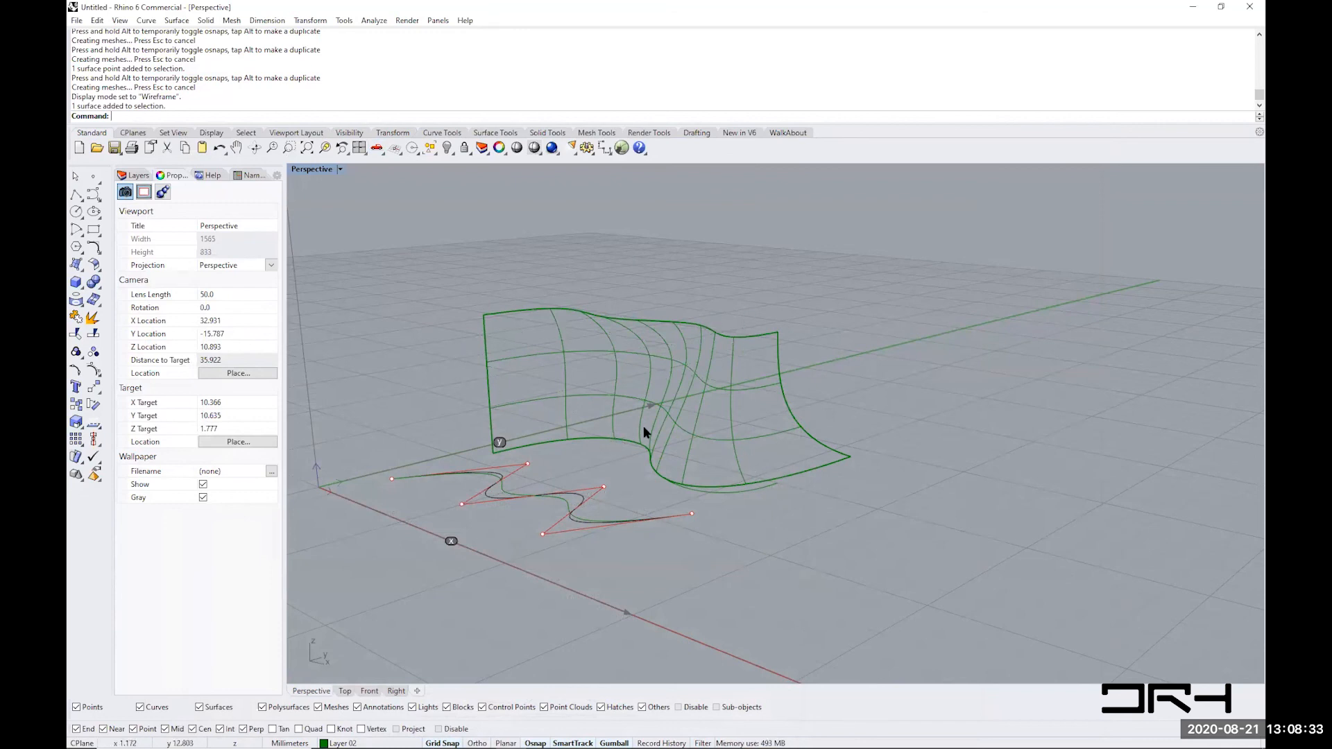
- Open the Rhino Options dialog with the Options command and show its category list from the beginning
{"action": "right_click_drag", "start_coordinate": [643, 426], "coordinate": [514, 449]}
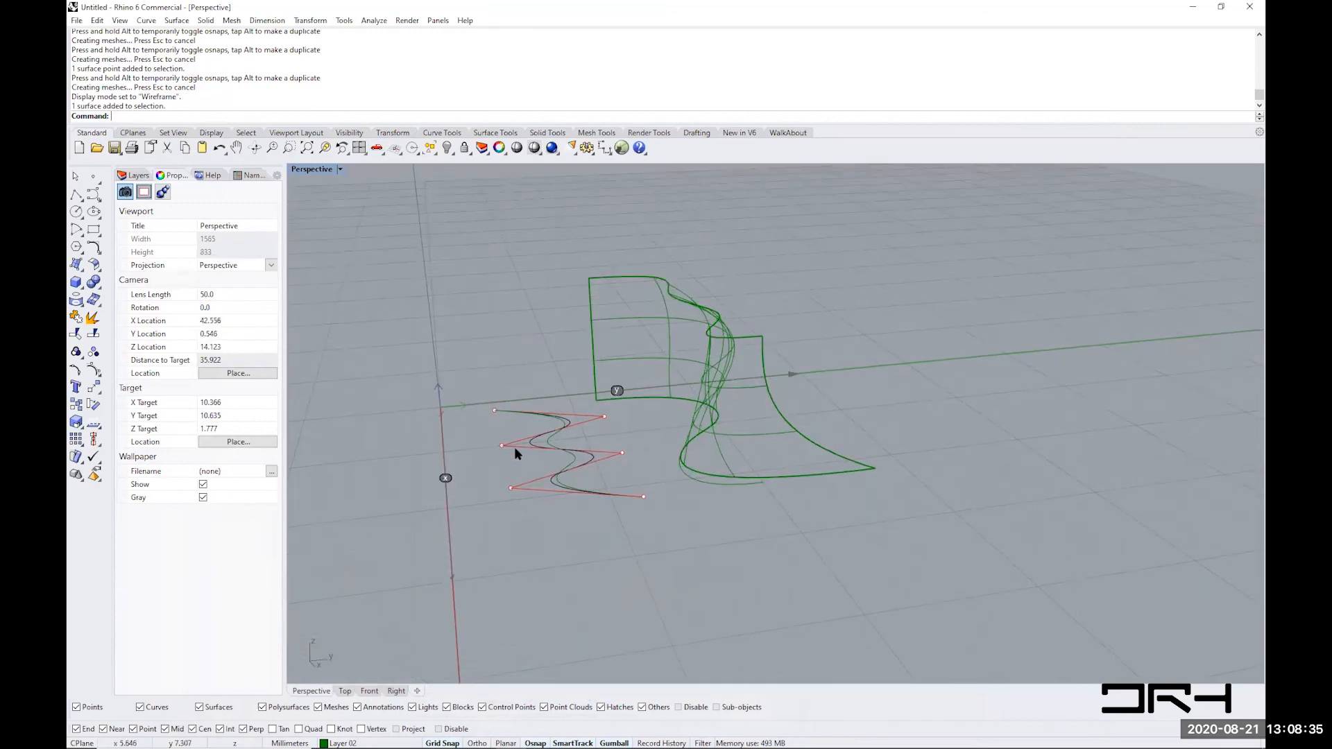
{"action": "right_click_drag", "start_coordinate": [597, 459], "coordinate": [539, 452]}
{"action": "right_click_drag", "start_coordinate": [693, 480], "coordinate": [725, 518]}
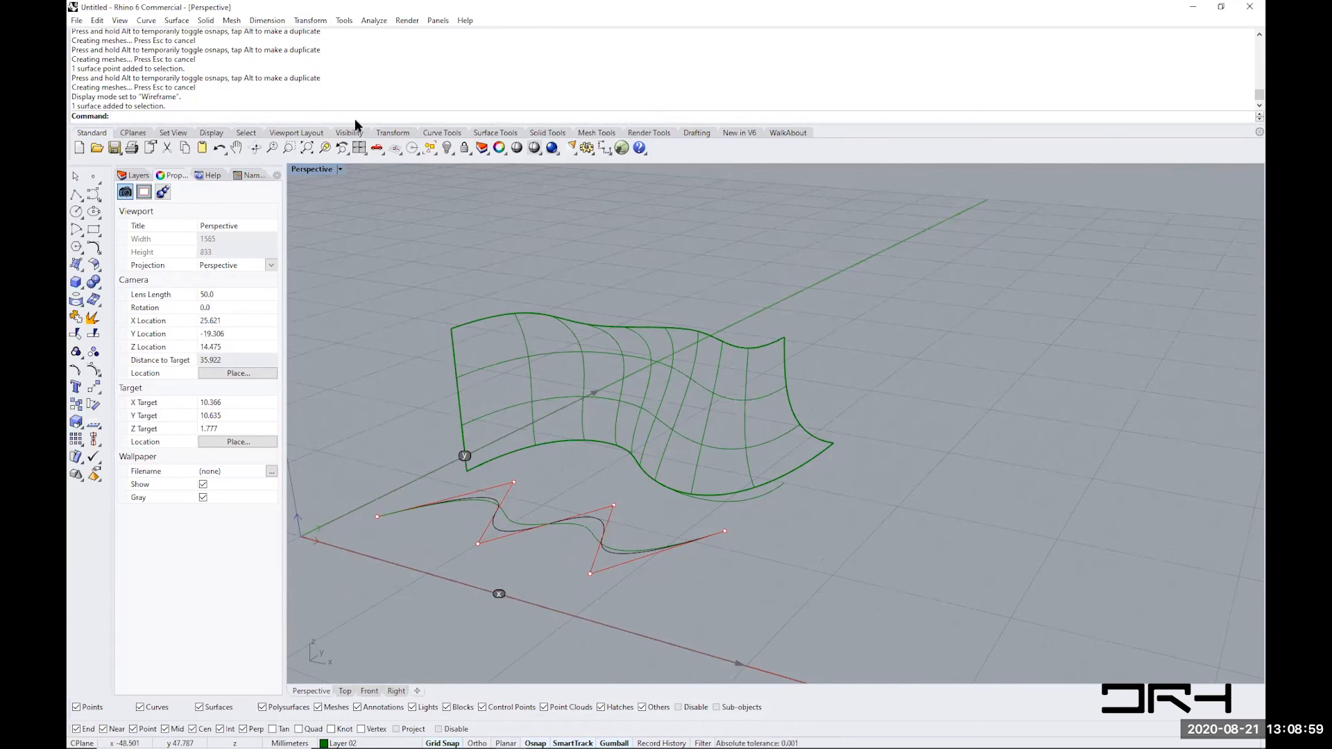
{"action": "type", "text": "tions"}
{"action": "key", "text": "Return"}
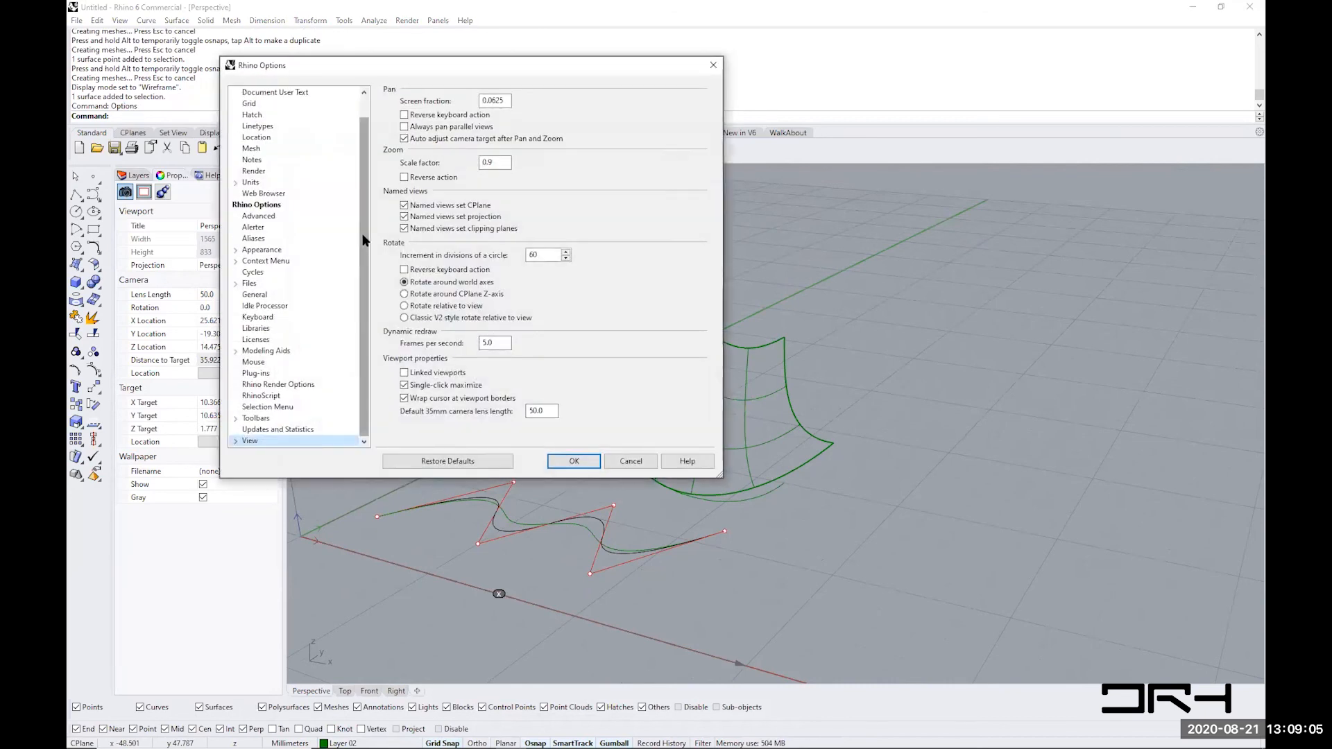
{"action": "left_click_drag", "start_coordinate": [441, 59], "coordinate": [521, 97]}
{"action": "left_click_drag", "start_coordinate": [447, 227], "coordinate": [451, 163]}
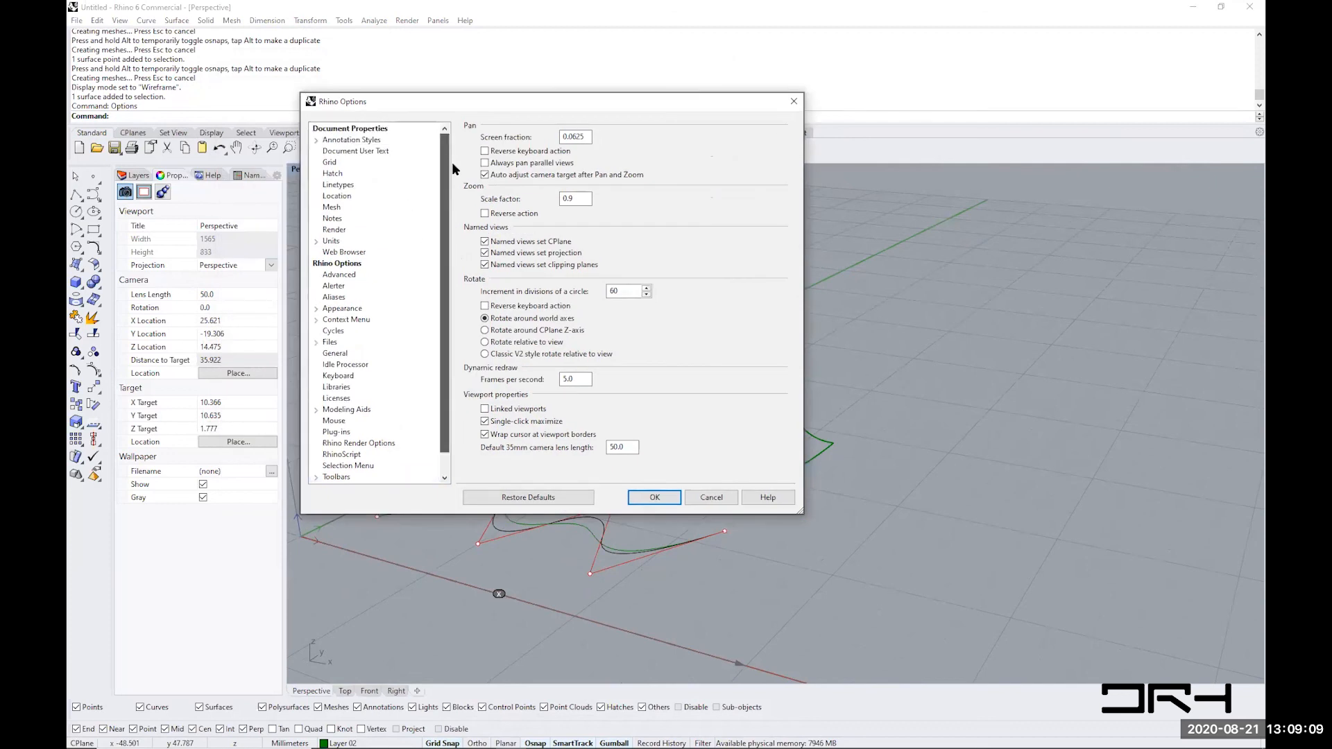
- Collapse the Document Properties and Rhino Options categories, leaving only Rhino Options expanded again
{"action": "left_click", "coordinate": [323, 265]}
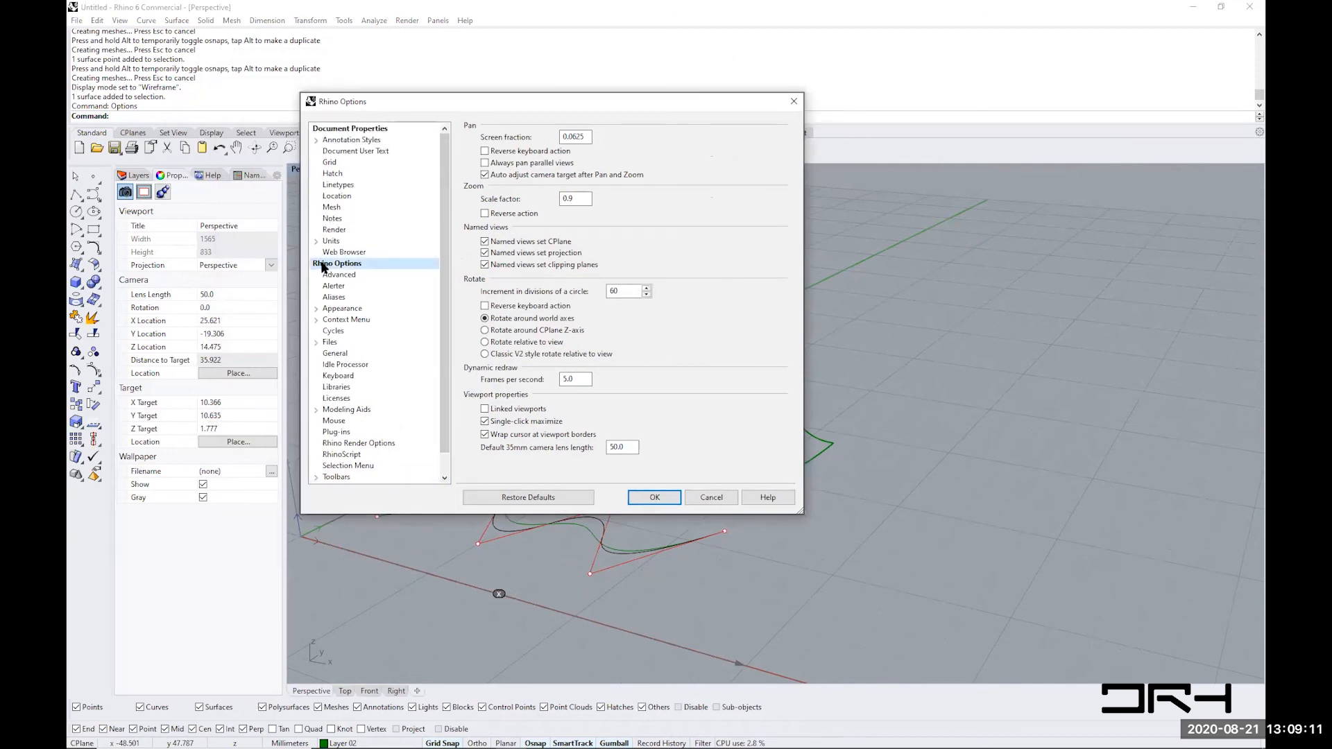
{"action": "double_click", "coordinate": [322, 265]}
{"action": "double_click", "coordinate": [348, 129]}
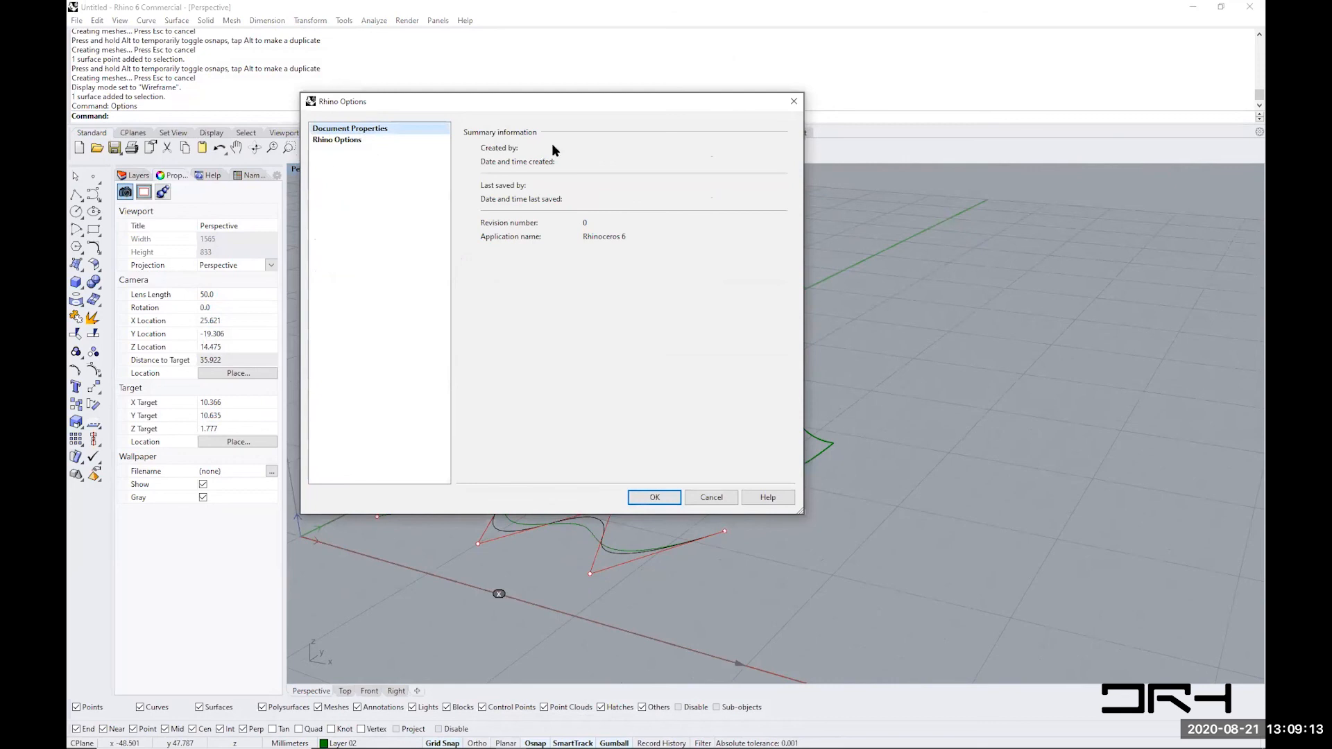
{"action": "double_click", "coordinate": [341, 130]}
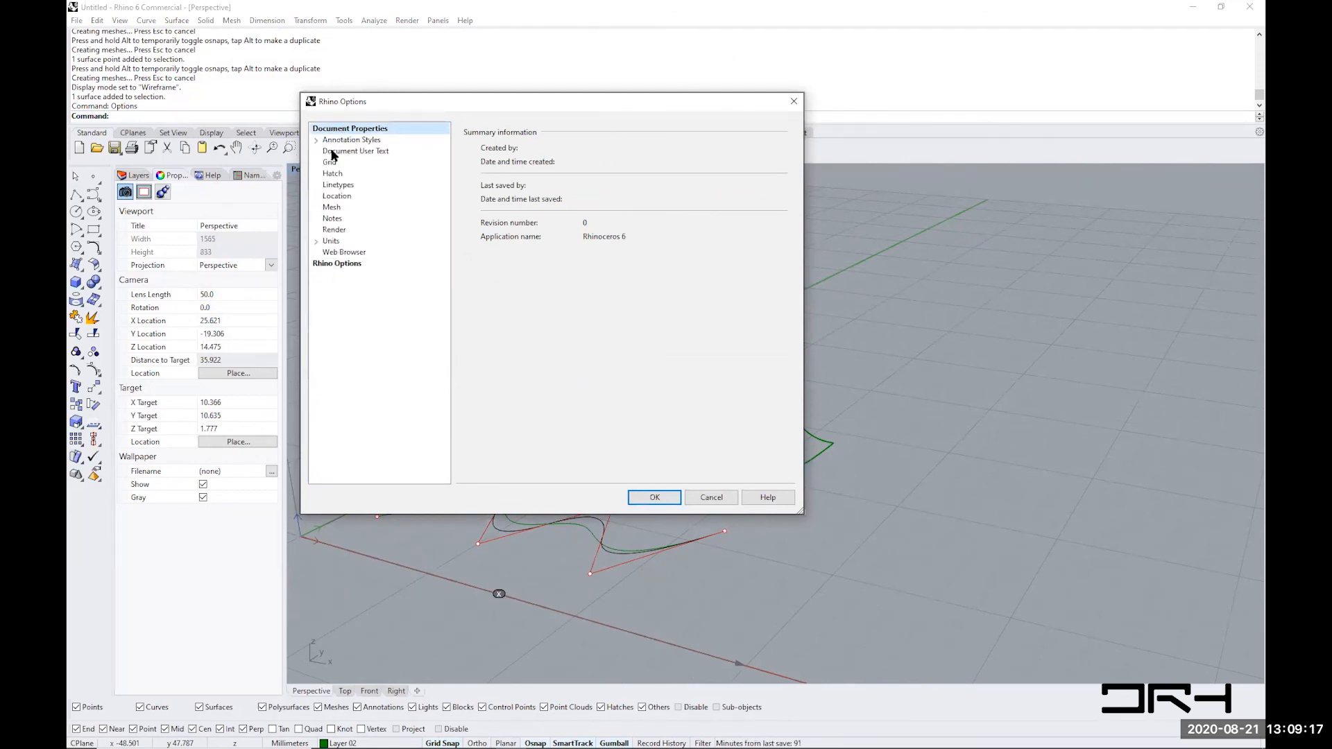
{"action": "double_click", "coordinate": [339, 130]}
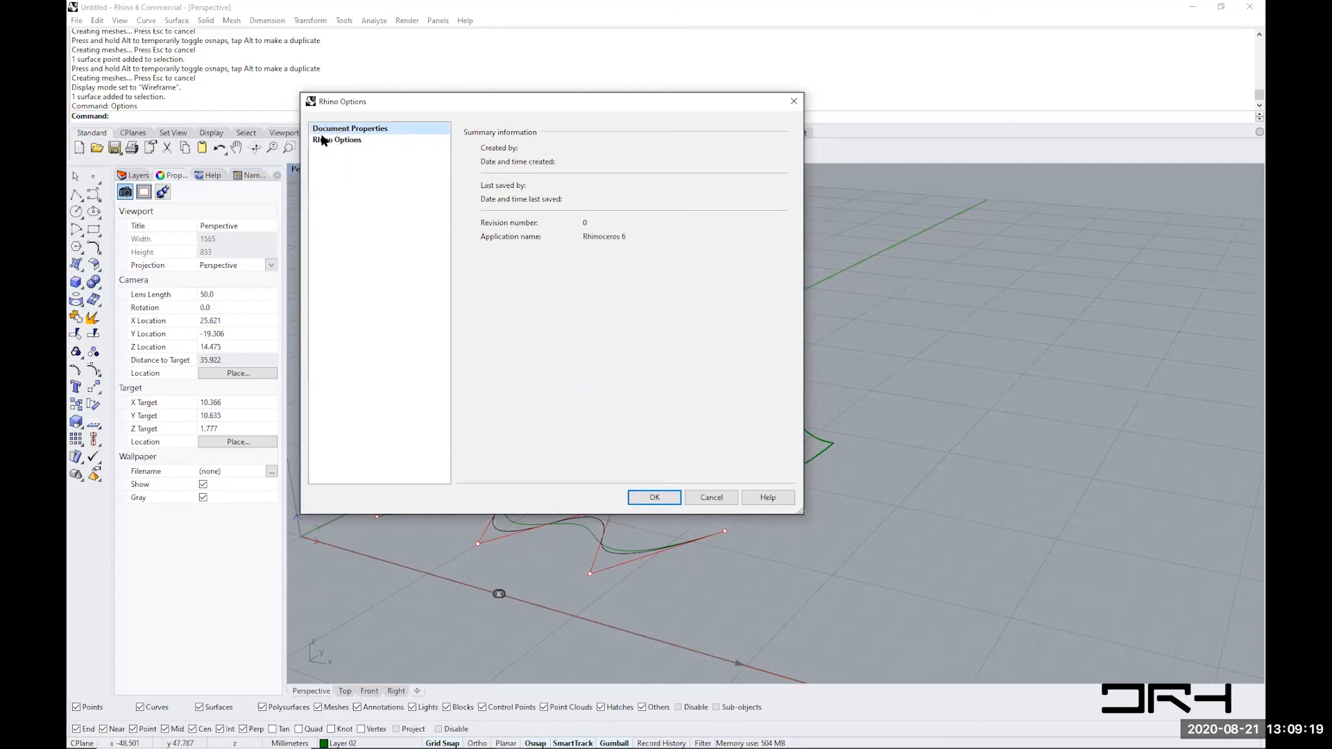
{"action": "double_click", "coordinate": [323, 140]}
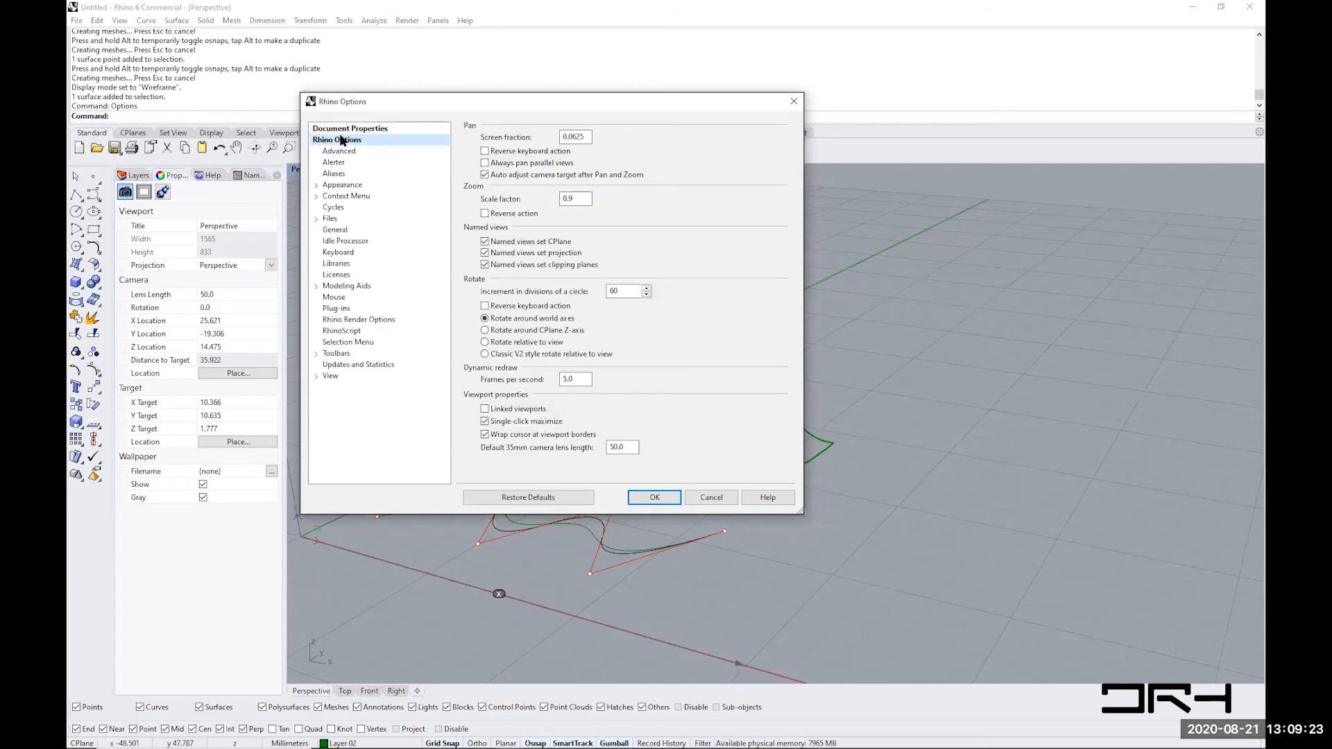
- Open the settings of the Wireframe display mode within the View options
{"action": "left_click", "coordinate": [316, 377]}
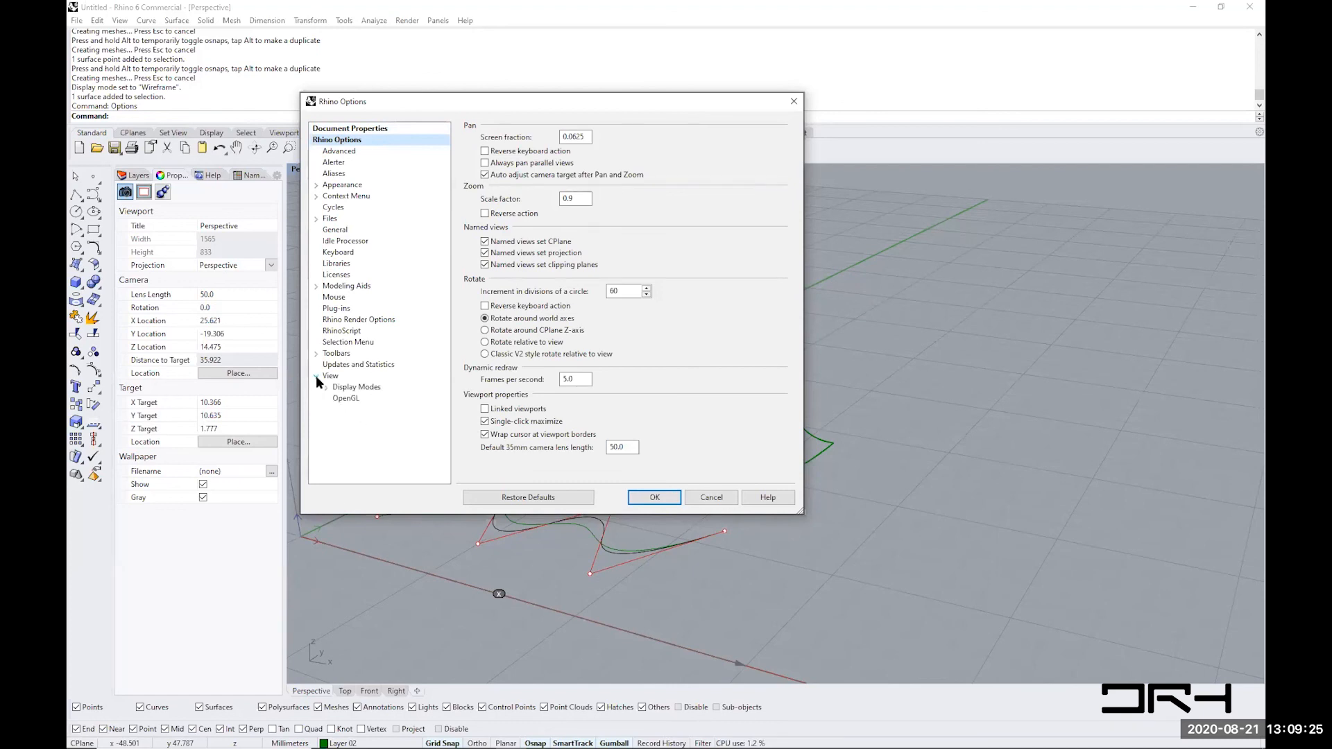
{"action": "left_click", "coordinate": [326, 387]}
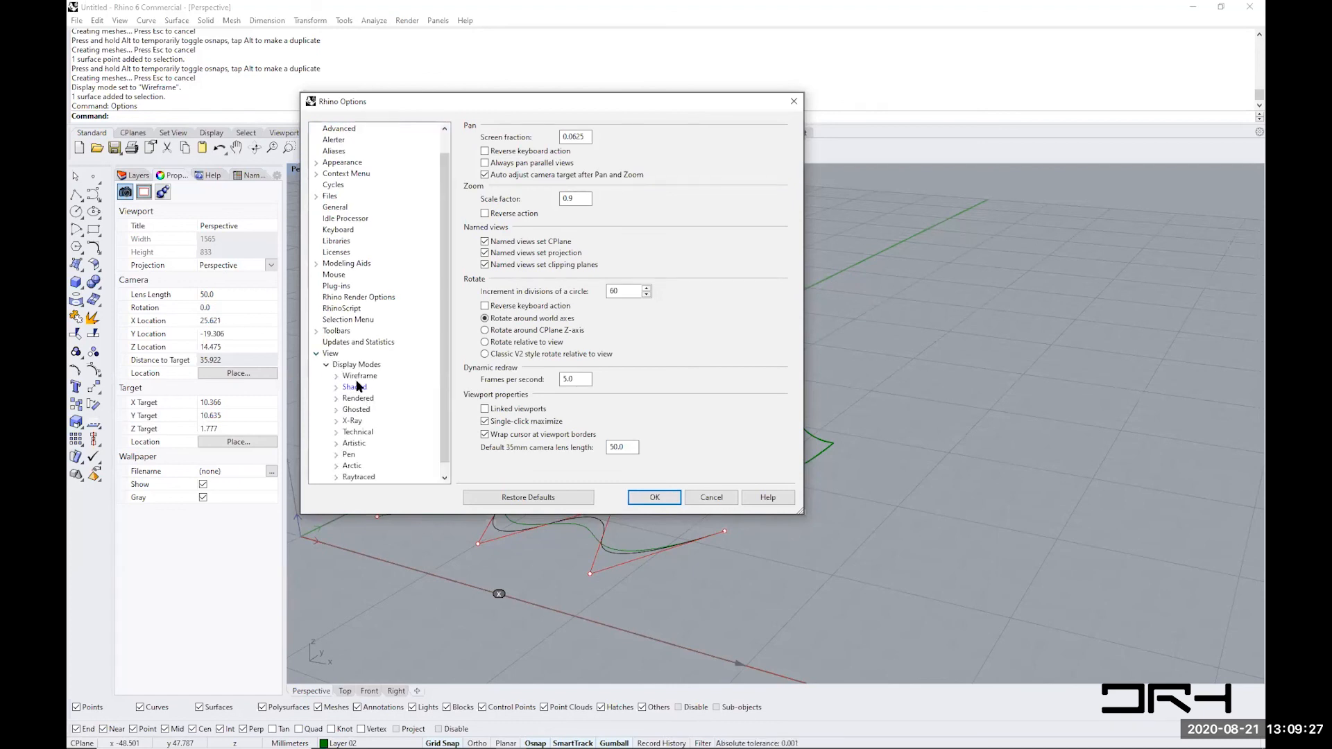
{"action": "left_click", "coordinate": [357, 377]}
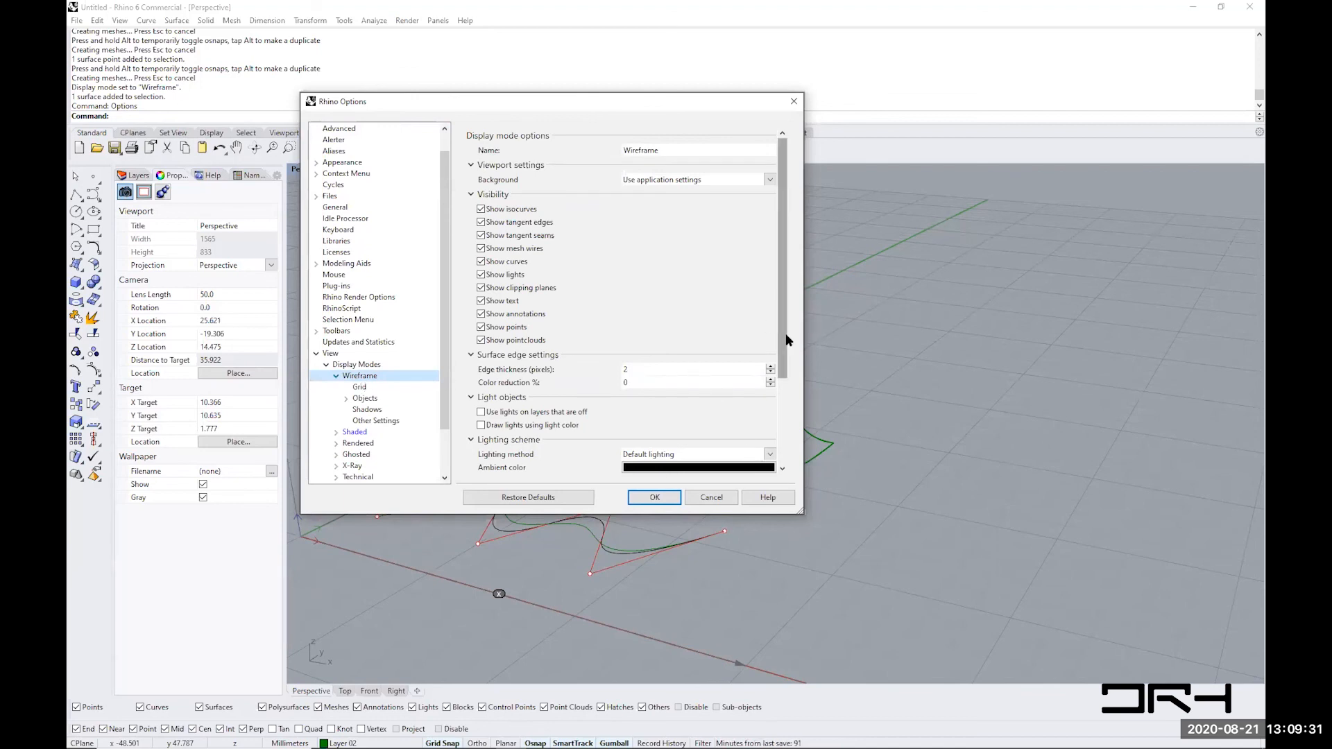
- Examine the edge and isocurve settings for surface objects in the Wireframe display mode, and close the options without changes
{"action": "left_click_drag", "start_coordinate": [785, 333], "coordinate": [788, 444]}
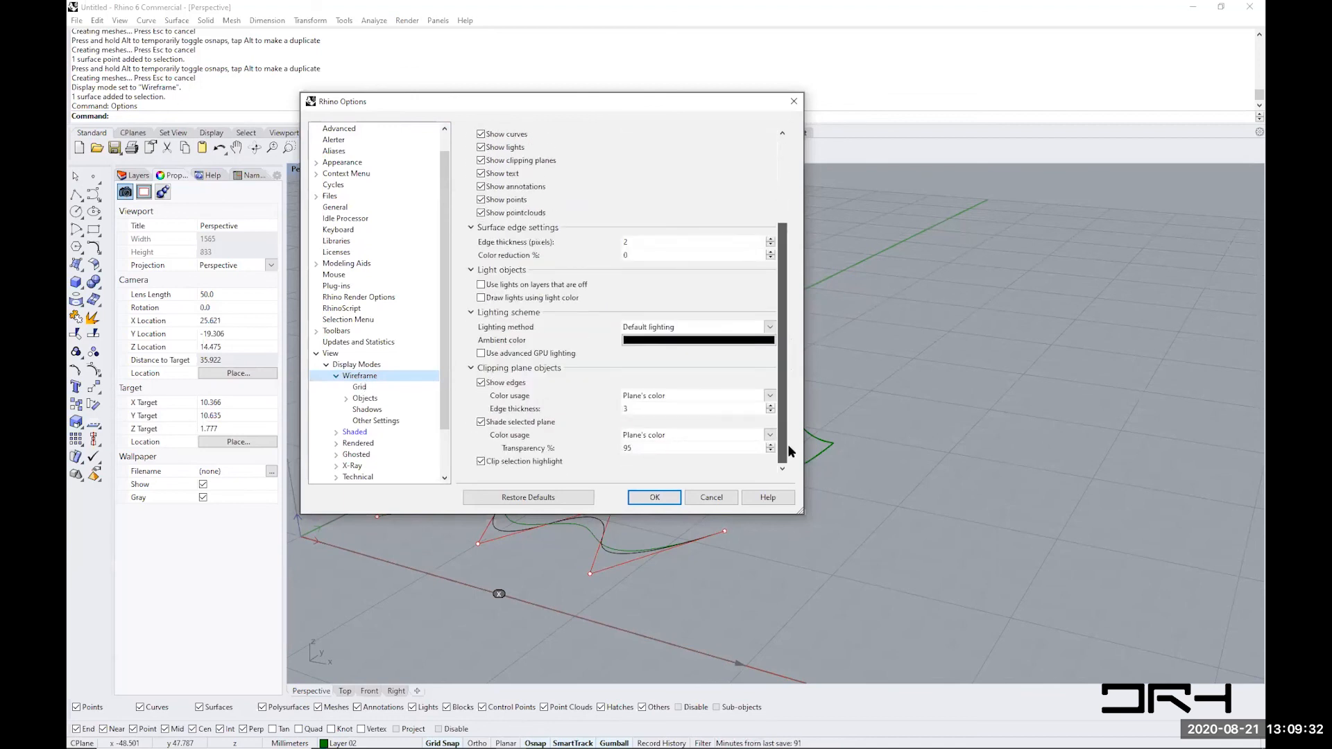
{"action": "left_click", "coordinate": [346, 399]}
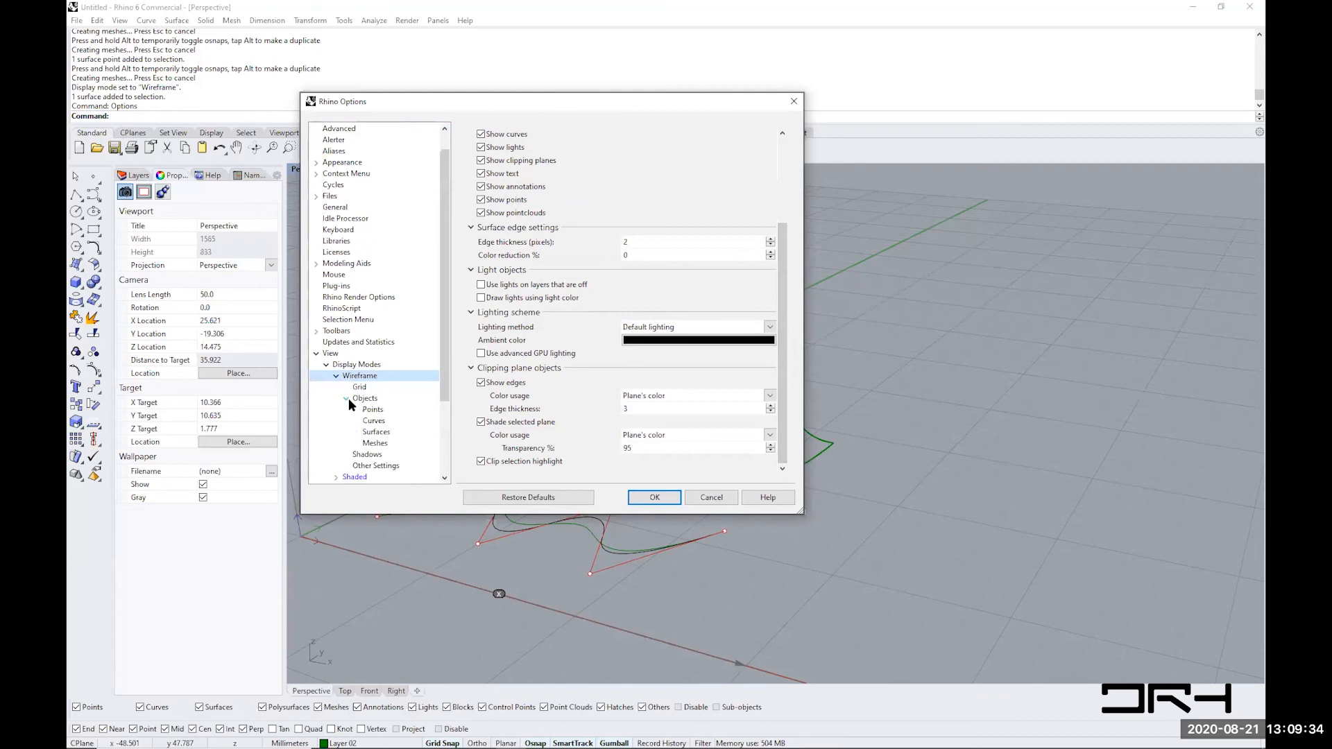
{"action": "left_click", "coordinate": [376, 432]}
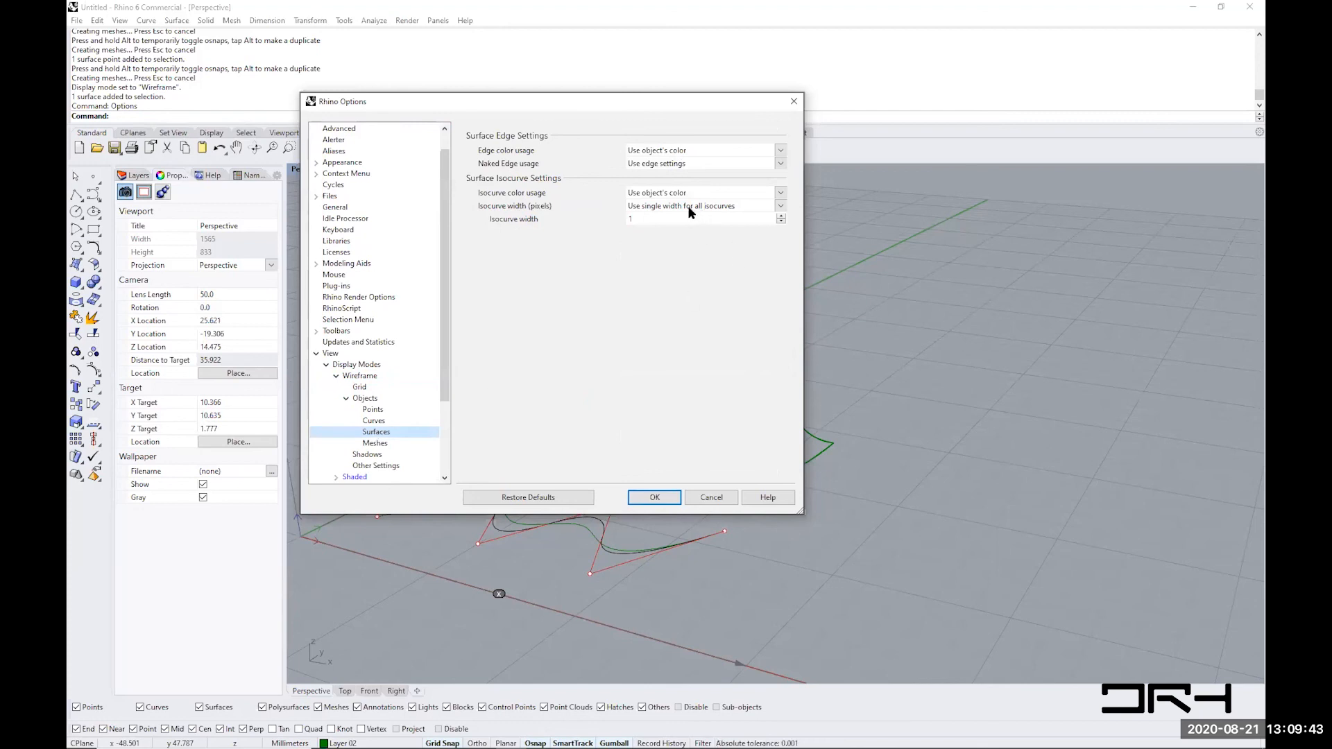
{"action": "mouse_move", "coordinate": [922, 734]}
{"action": "left_click", "coordinate": [709, 499]}
{"action": "mouse_move", "coordinate": [816, 530]}
{"action": "right_mouse_down"}
{"action": "mouse_move", "coordinate": [719, 527]}
{"action": "mouse_move", "coordinate": [838, 485]}
{"action": "mouse_move", "coordinate": [836, 532]}
{"action": "right_mouse_up"}
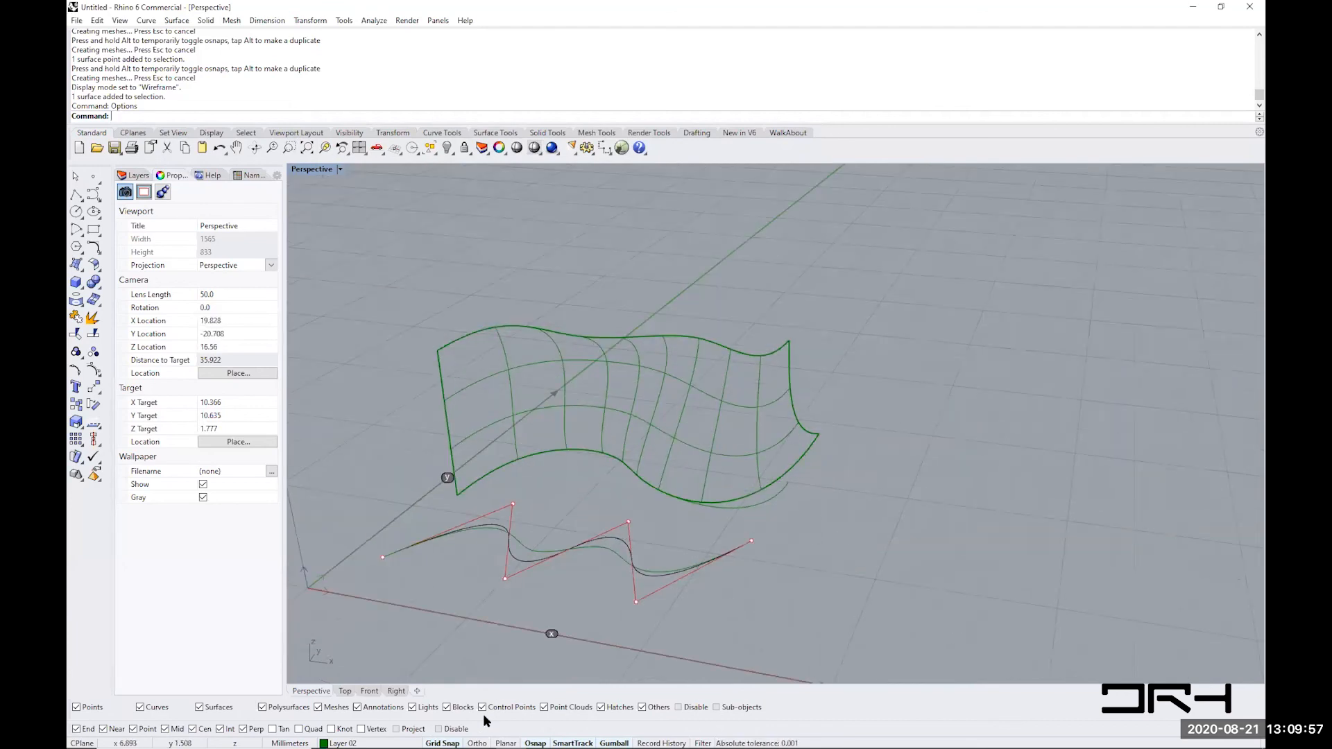
- Switch to the shared Google Doc in Chrome and move its window higher on the screen
{"action": "mouse_move", "coordinate": [452, 734]}
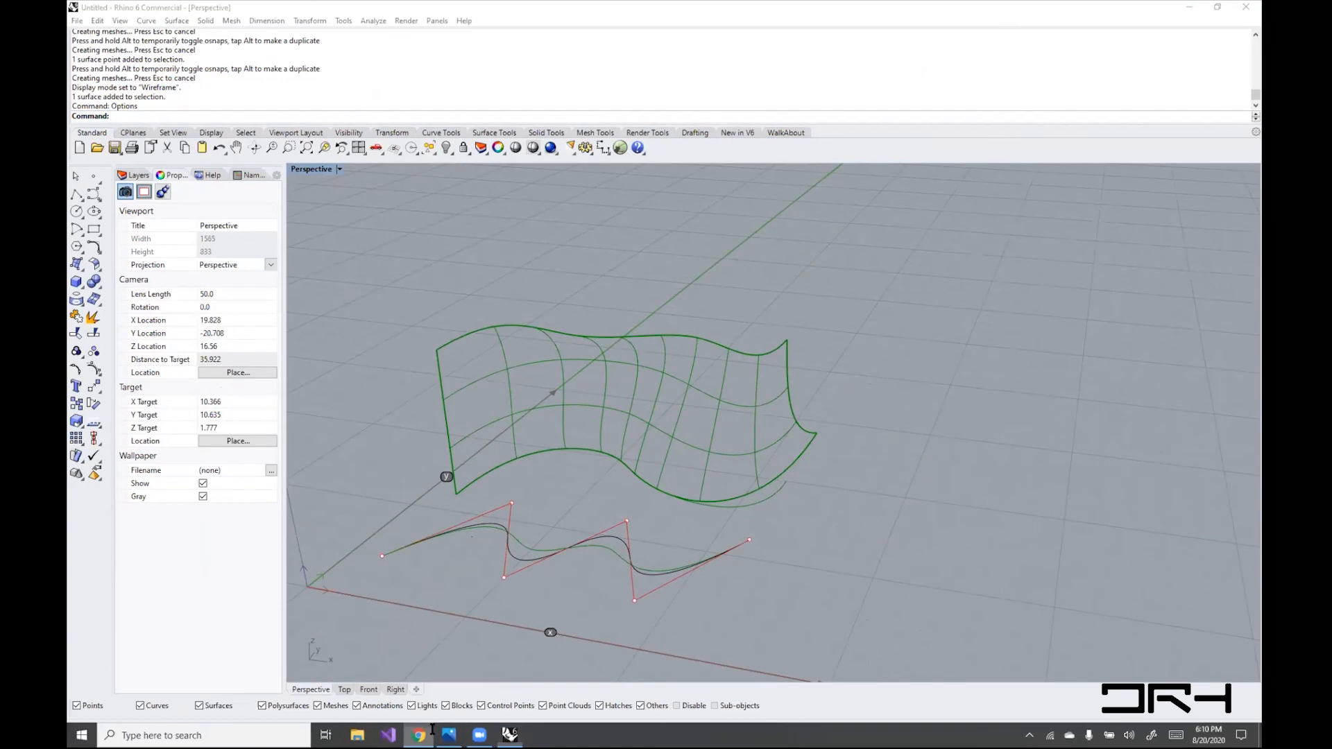
{"action": "left_click", "coordinate": [419, 736]}
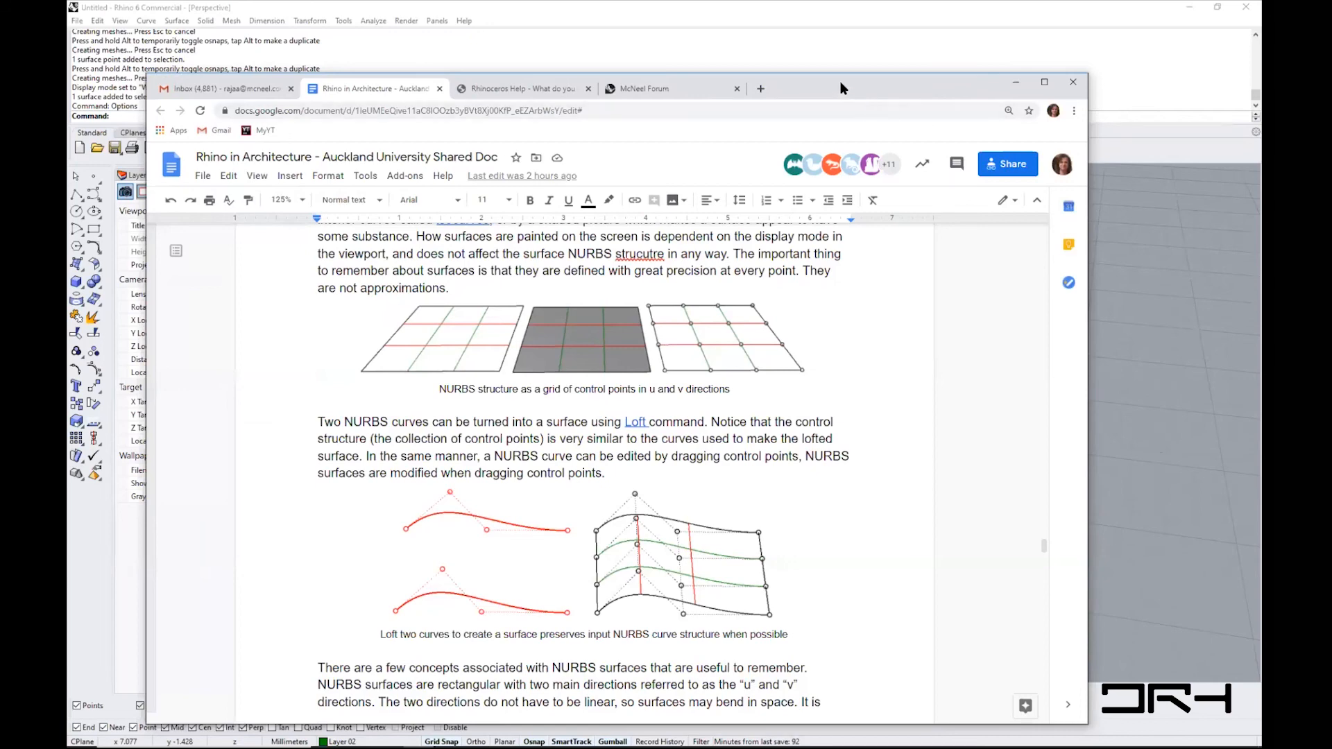
{"action": "left_click_drag", "start_coordinate": [839, 81], "coordinate": [831, 46]}
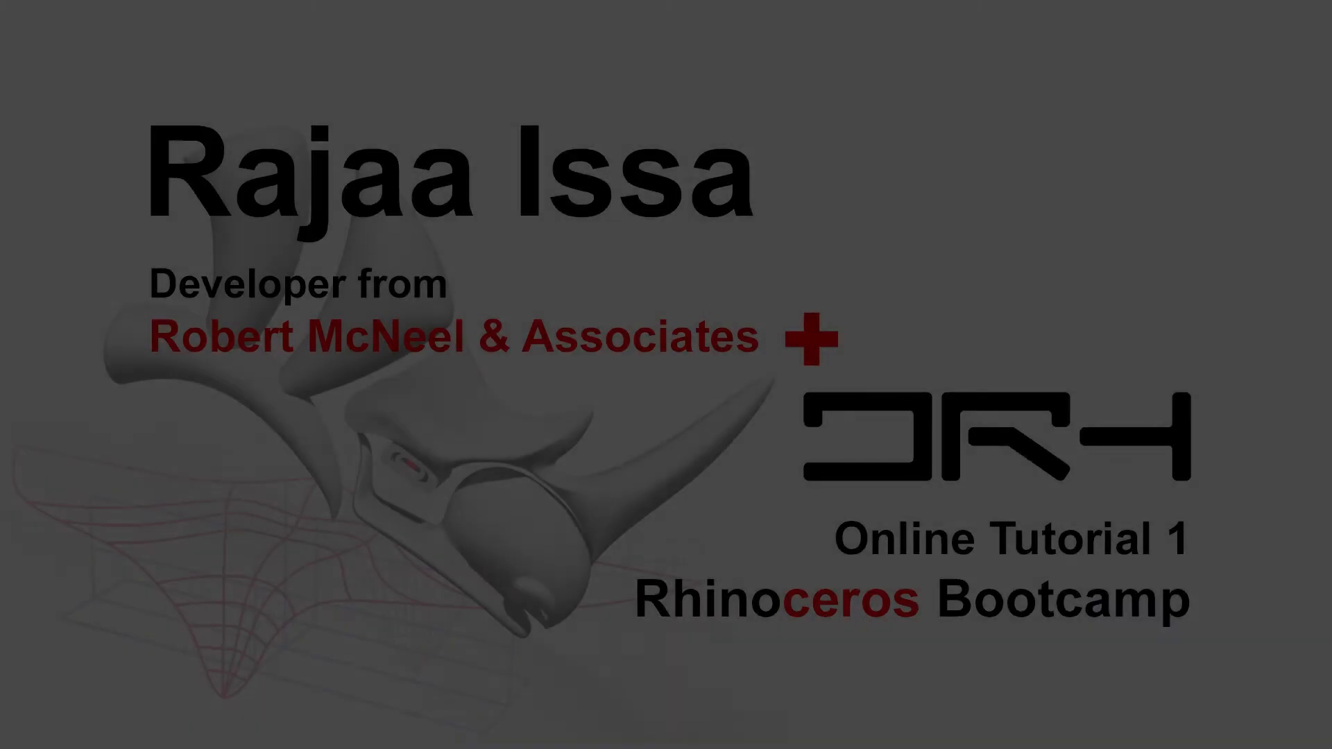